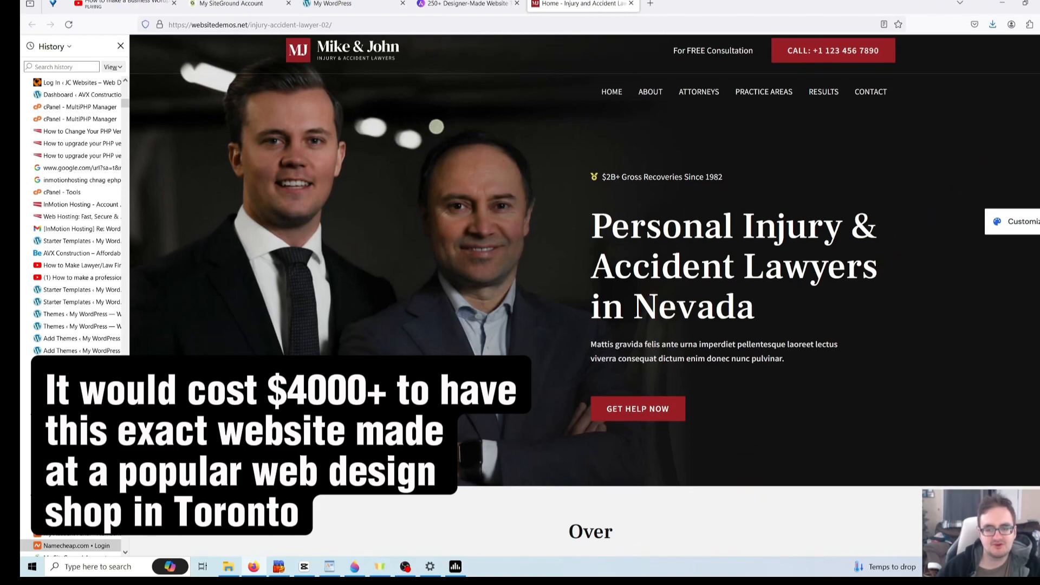
# - Scroll through the demo home page and try the consultation form's phone number field
pyautogui.scroll(-6, 585, 292)
pyautogui.scroll(-6, 586, 293)
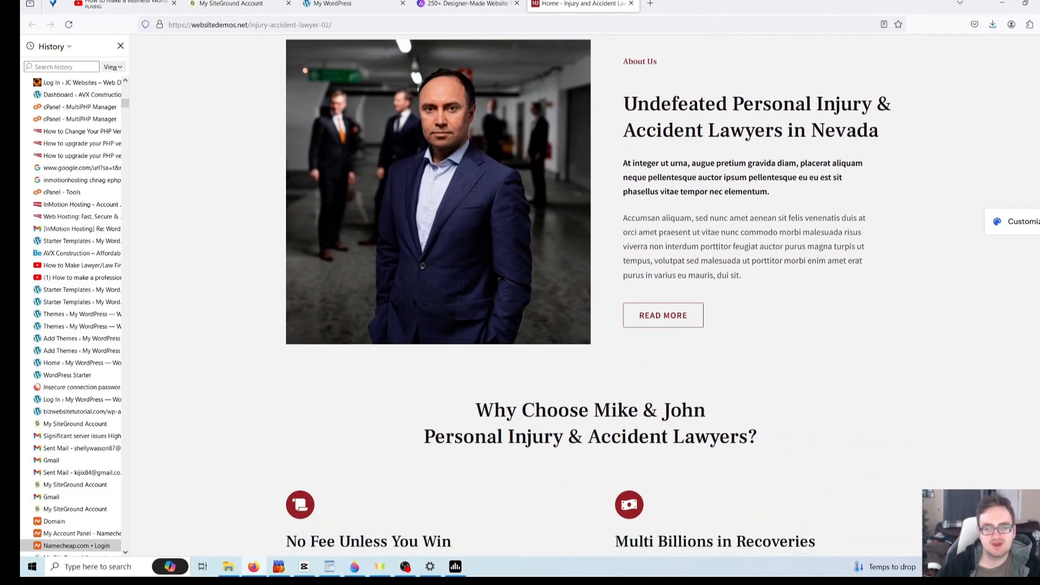
pyautogui.scroll(-5, 585, 292)
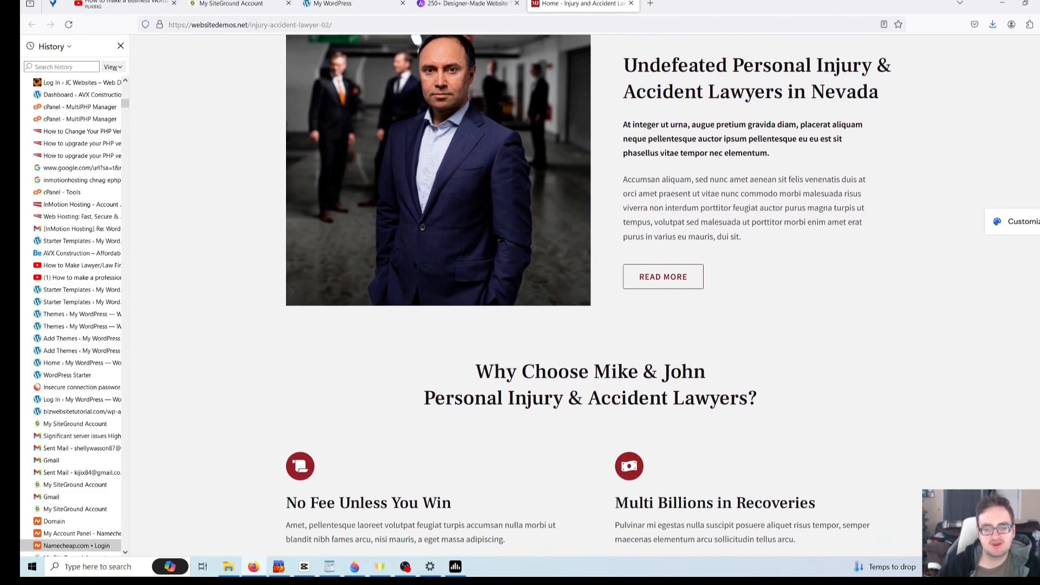
pyautogui.scroll(-1, 561, 555)
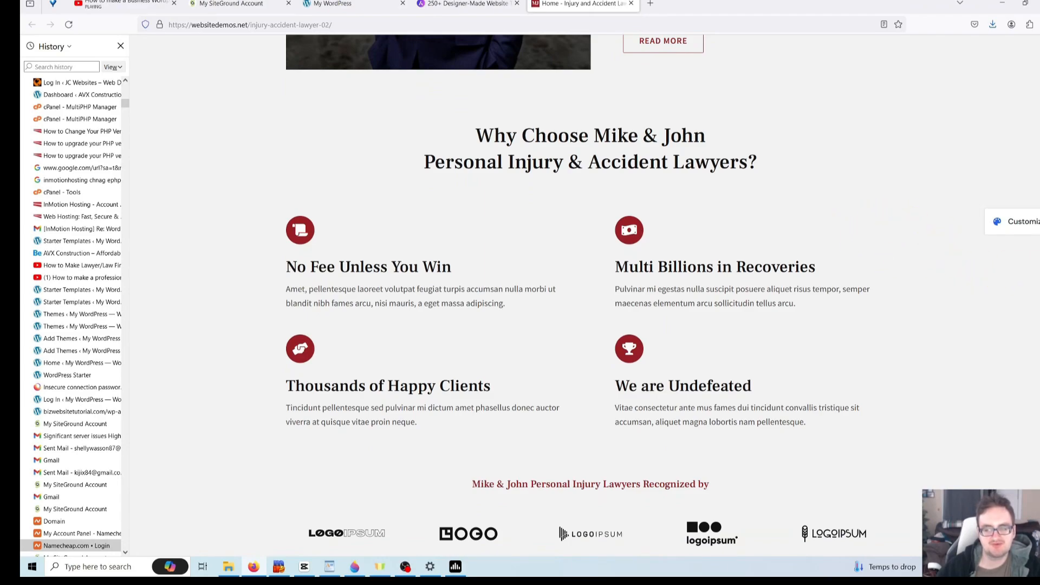
pyautogui.scroll(-4, 579, 290)
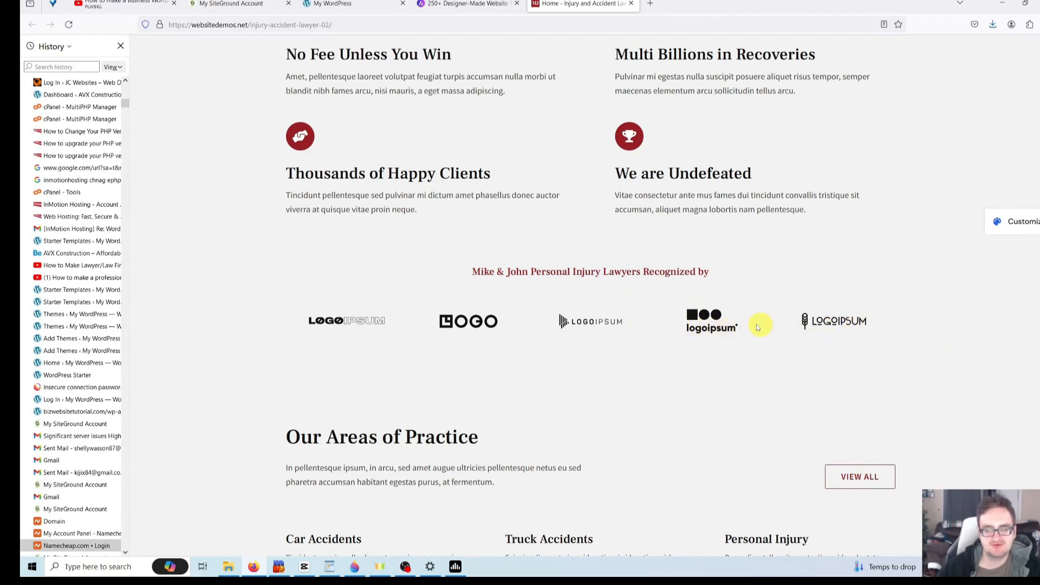
pyautogui.scroll(-4, 591, 292)
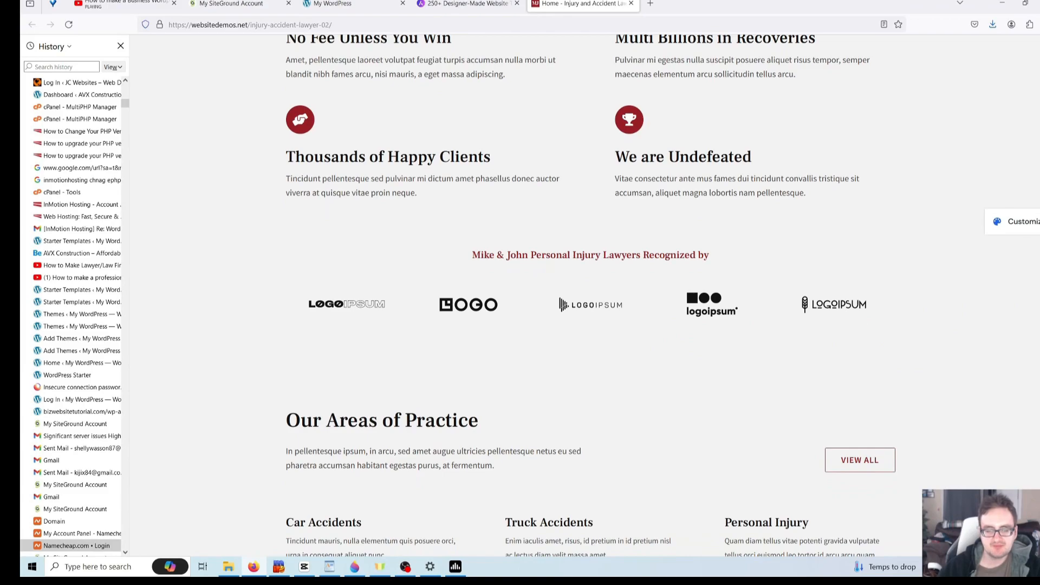
pyautogui.scroll(-1, 912, 311)
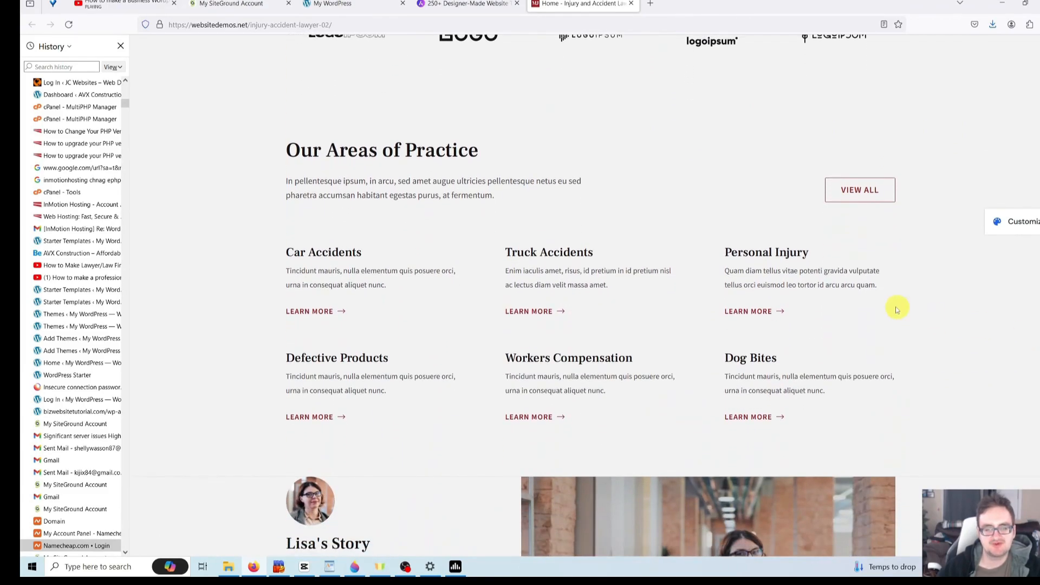
pyautogui.scroll(-6, 1036, 321)
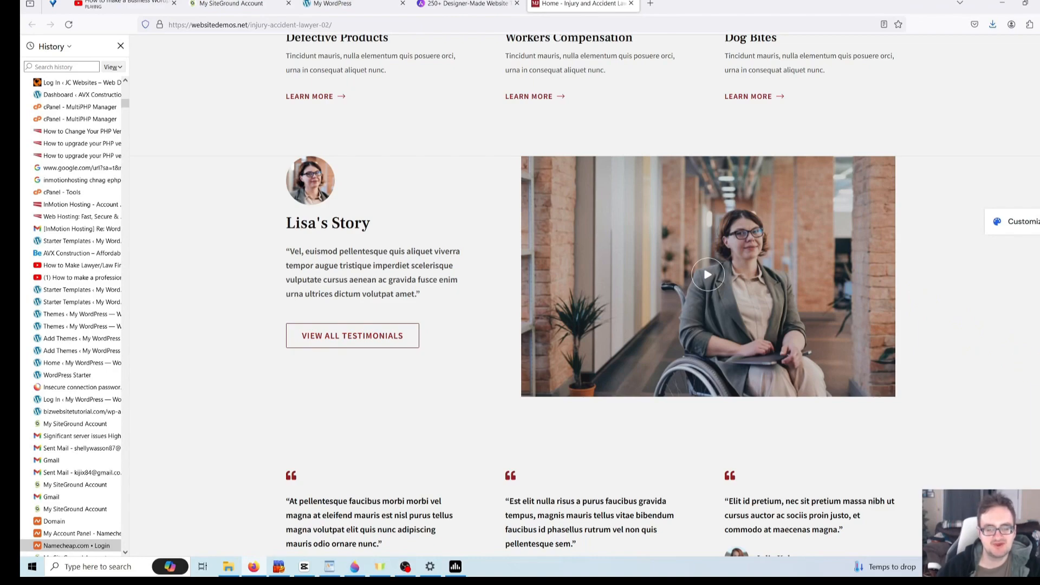
pyautogui.scroll(-5, 590, 296)
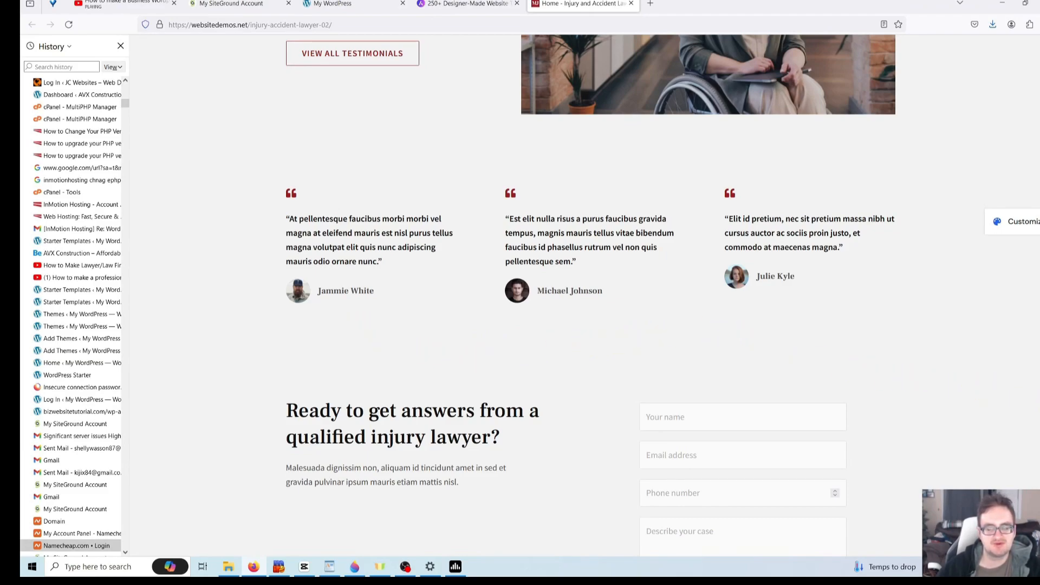
pyautogui.scroll(-4, 570, 302)
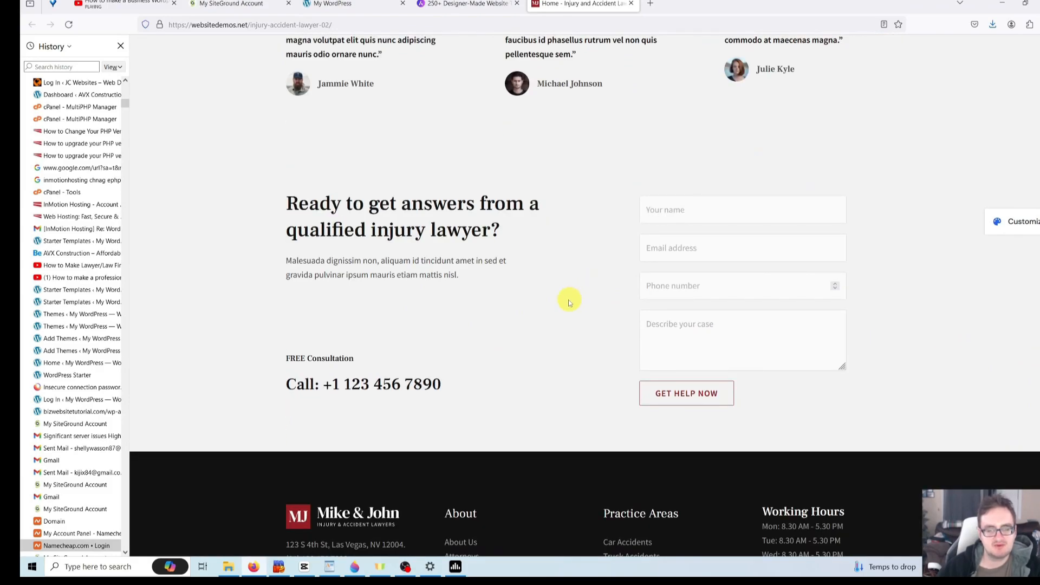
pyautogui.click(510, 310)
pyautogui.click(706, 294)
pyautogui.click(606, 303)
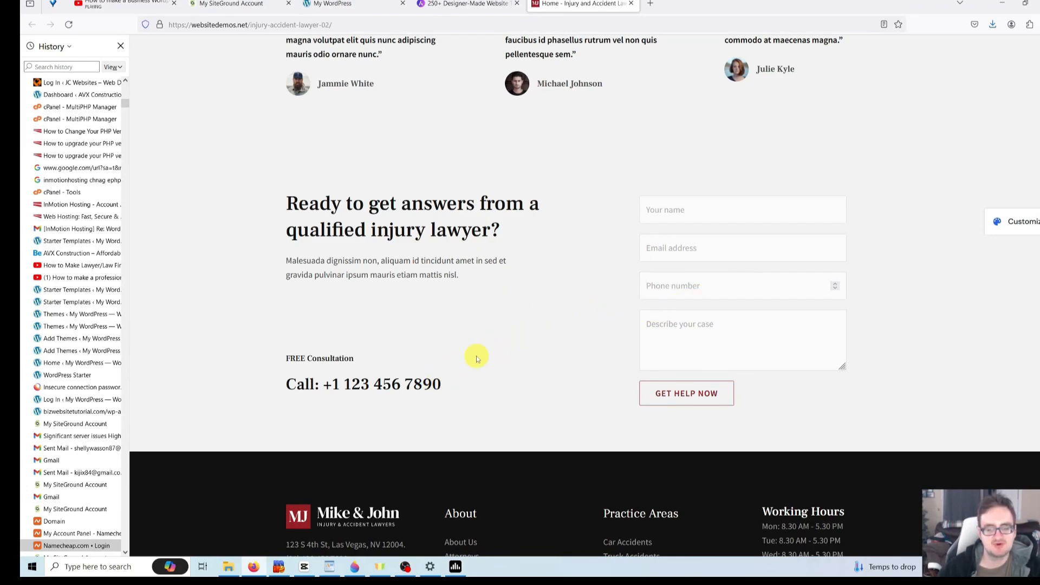
pyautogui.scroll(-4, 416, 305)
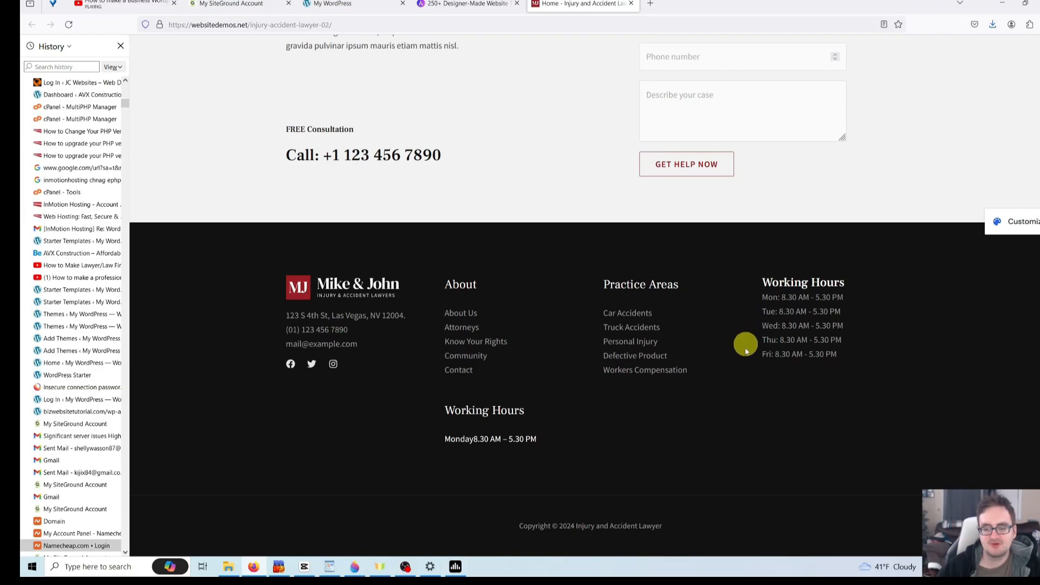
pyautogui.scroll(10, 743, 339)
pyautogui.scroll(10, 743, 325)
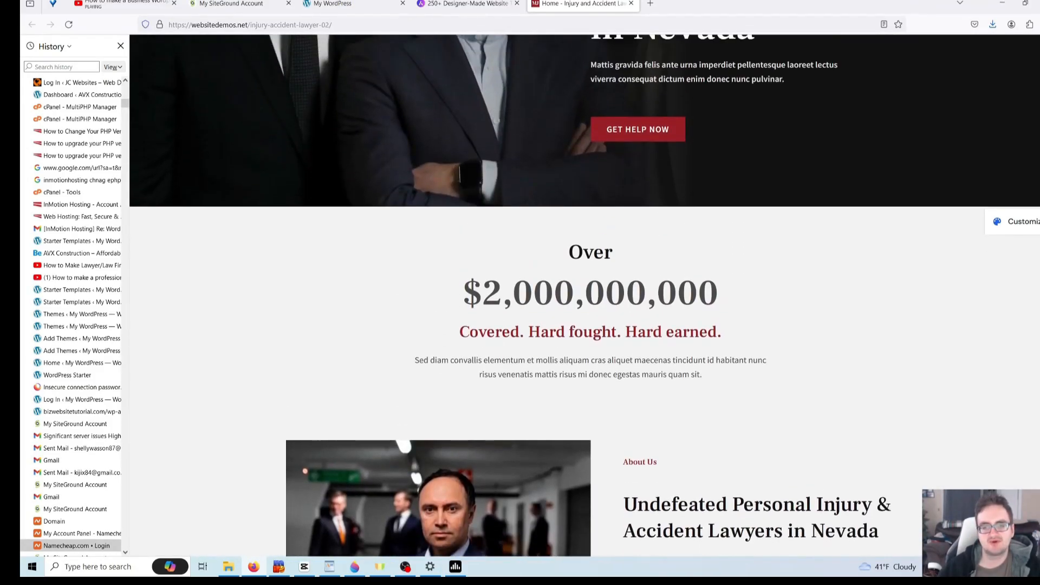
# - Open the About Us page and review its why-choose, testimonials and consultation form sections
pyautogui.click(656, 99)
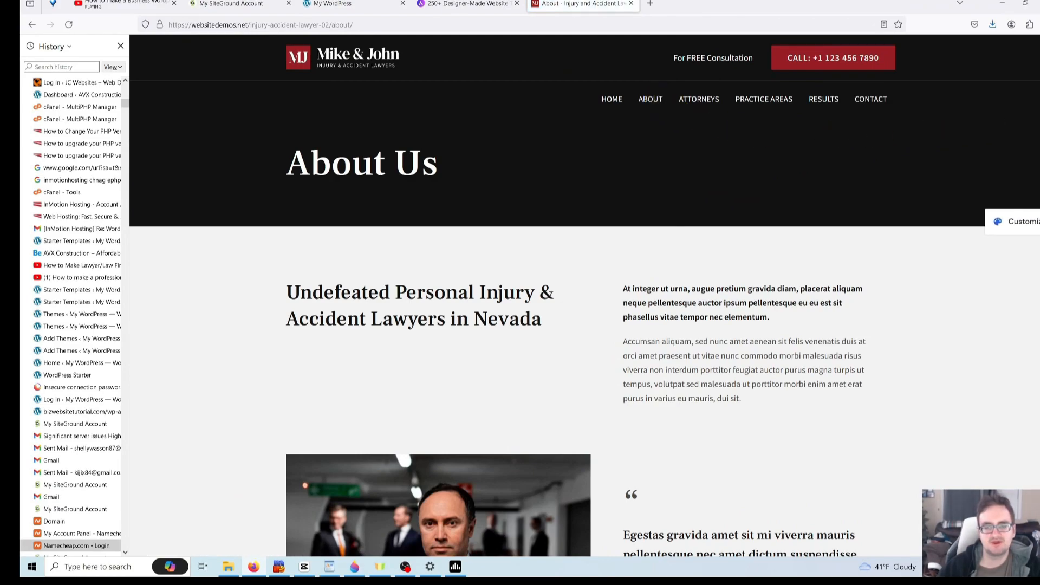
pyautogui.scroll(-3, 977, 129)
pyautogui.scroll(3, 977, 129)
pyautogui.scroll(-2, 786, 237)
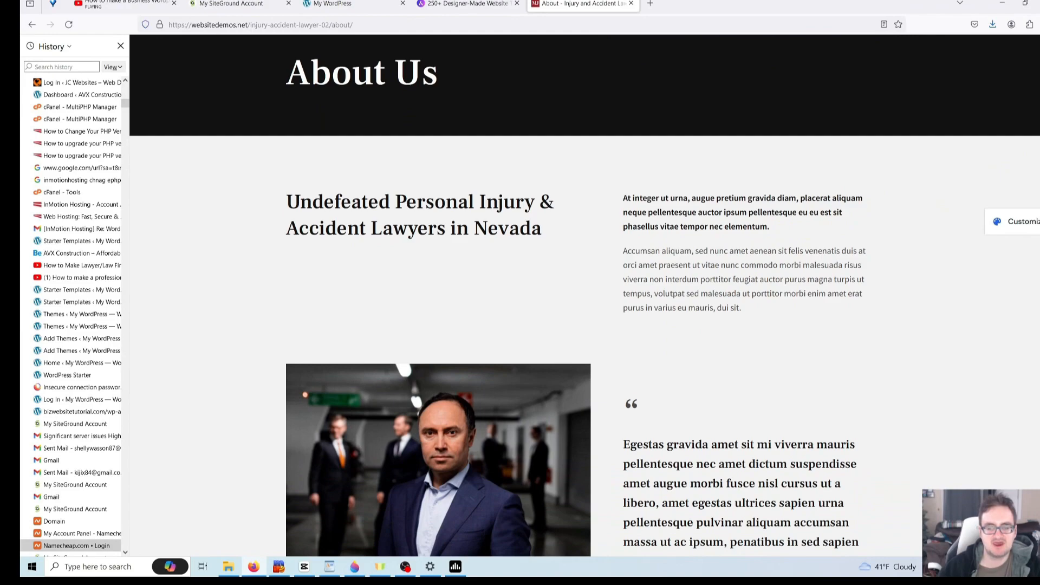
pyautogui.scroll(-4, 584, 301)
pyautogui.scroll(-1, 576, 291)
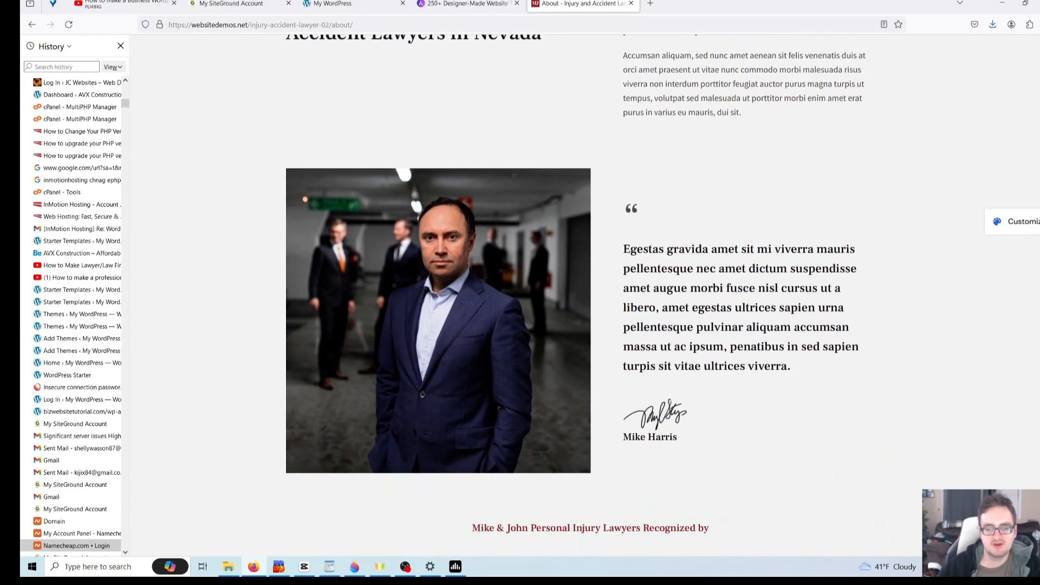
pyautogui.scroll(1, 584, 301)
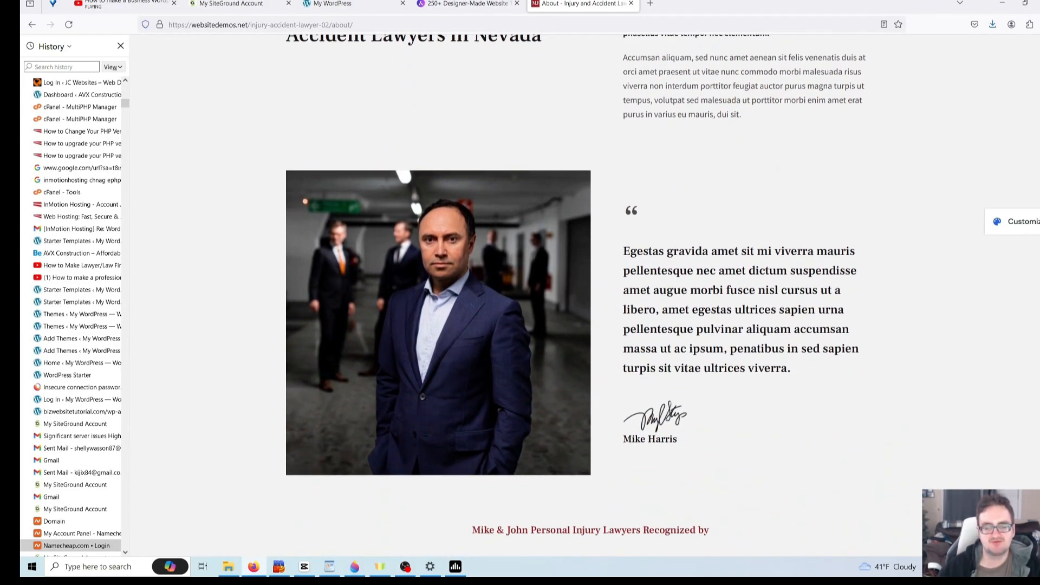
pyautogui.scroll(-1, 584, 301)
pyautogui.scroll(-3, 525, 223)
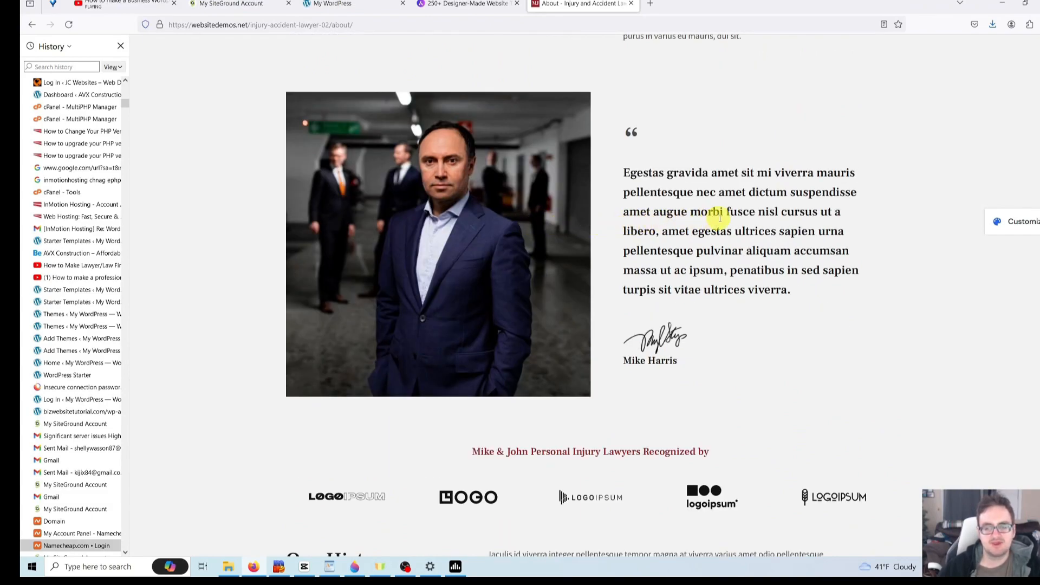
pyautogui.scroll(-3, 915, 238)
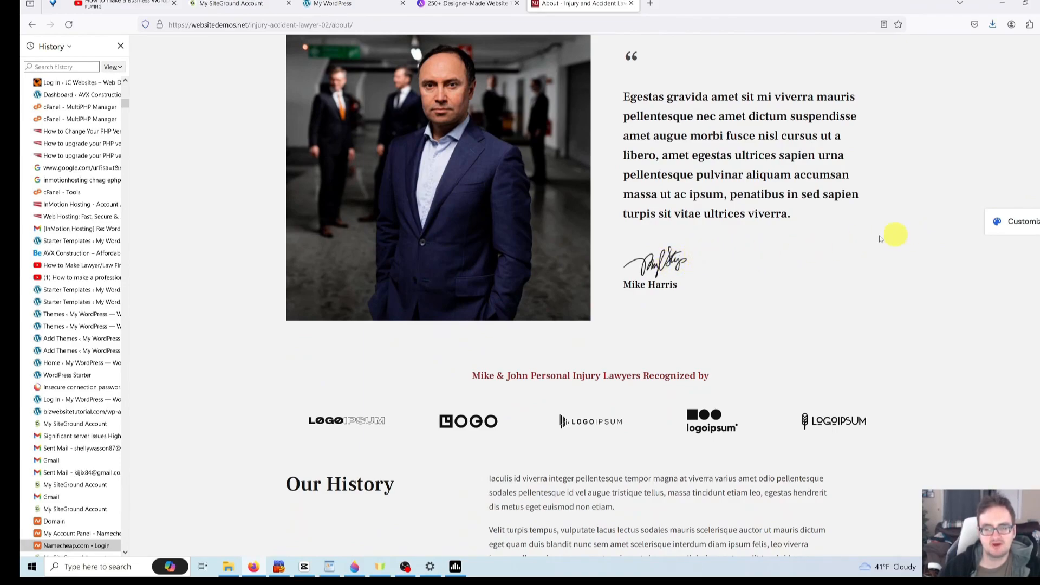
pyautogui.scroll(-5, 897, 191)
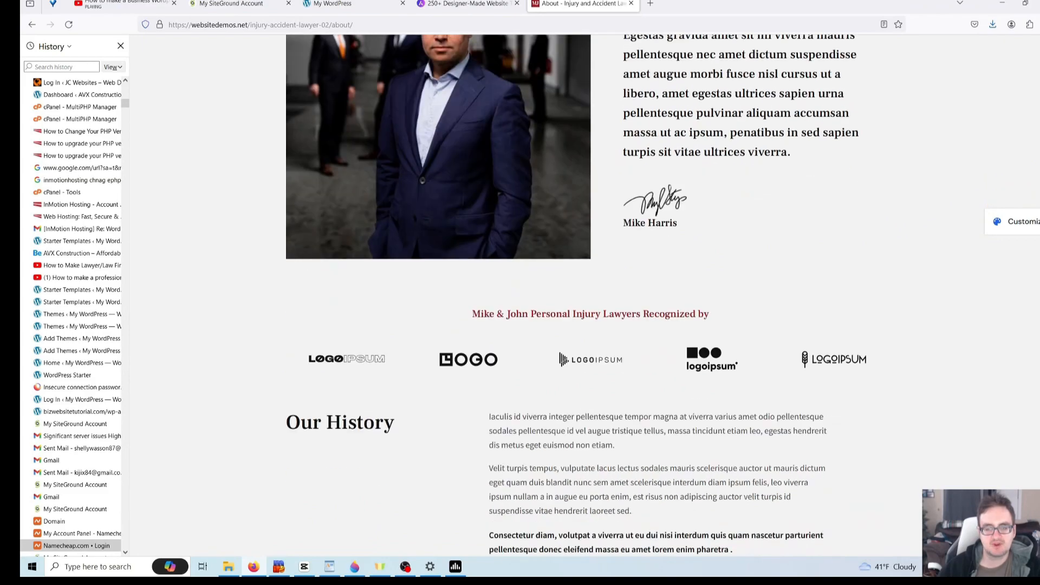
pyautogui.scroll(4, 897, 191)
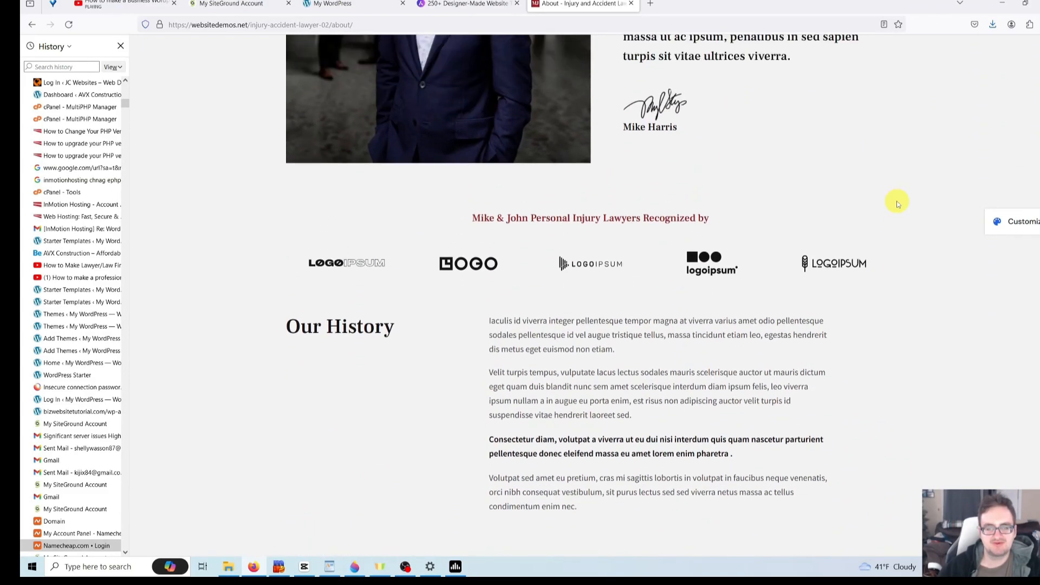
pyautogui.scroll(-3, 894, 222)
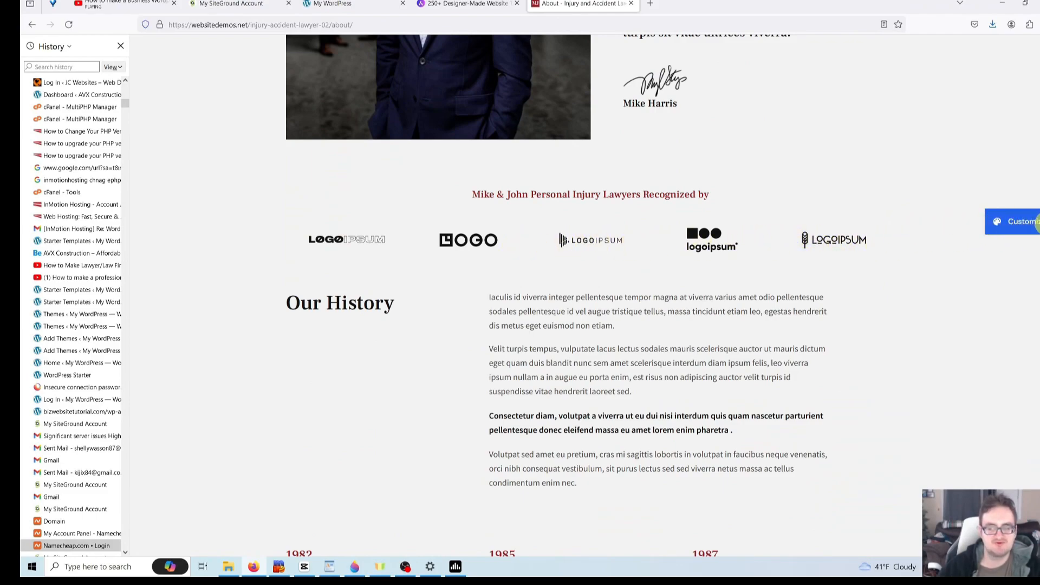
pyautogui.scroll(-3, 577, 298)
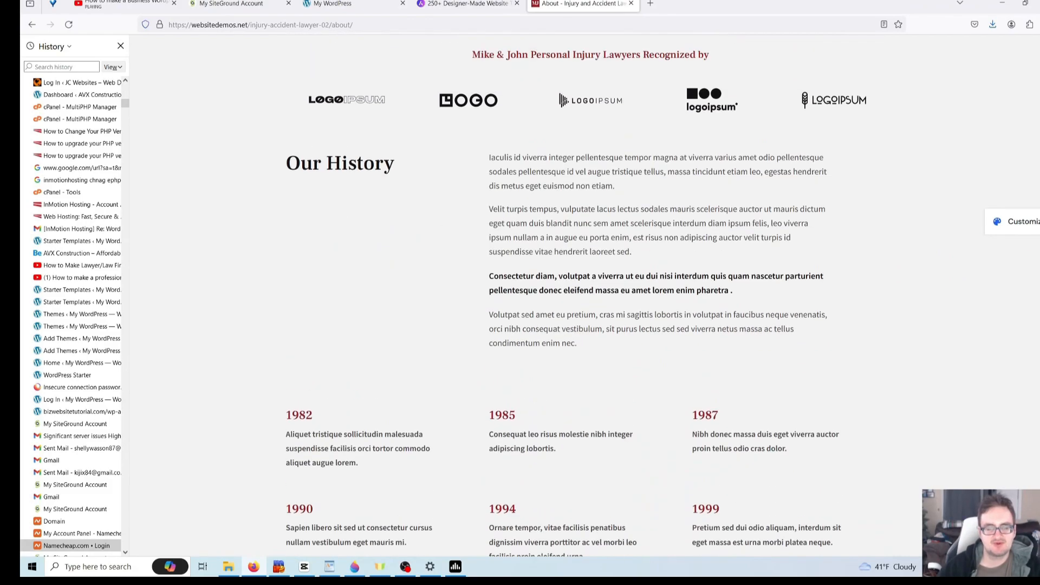
pyautogui.scroll(-4, 885, 262)
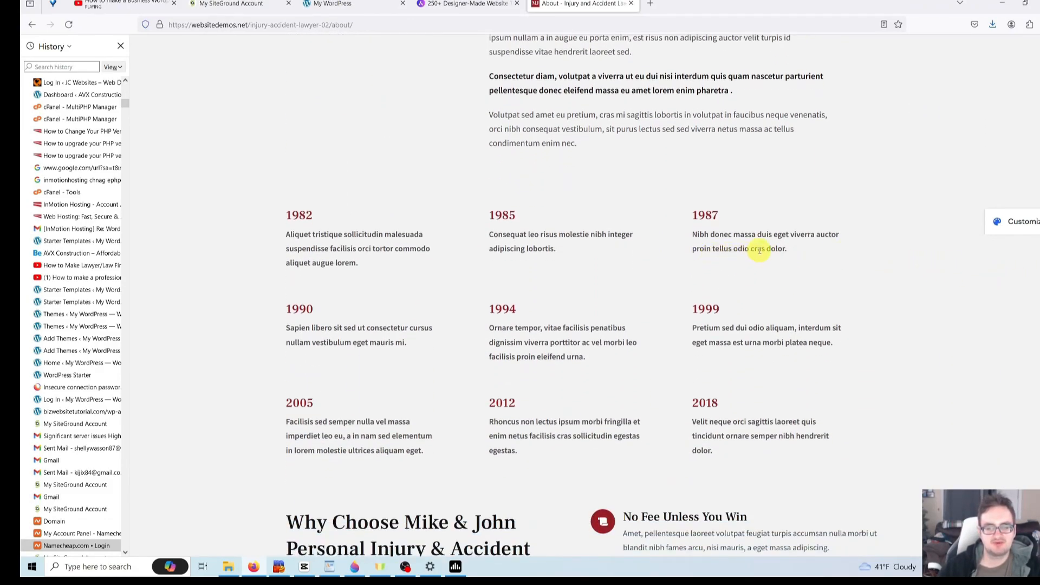
pyautogui.scroll(-2, 1015, 314)
pyautogui.scroll(-5, 961, 361)
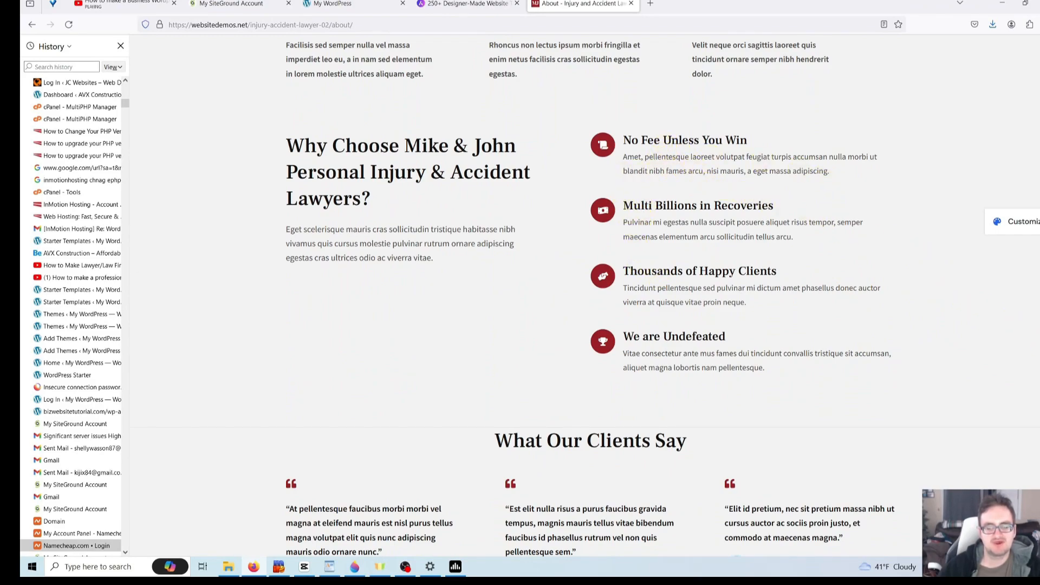
pyautogui.scroll(-4, 590, 298)
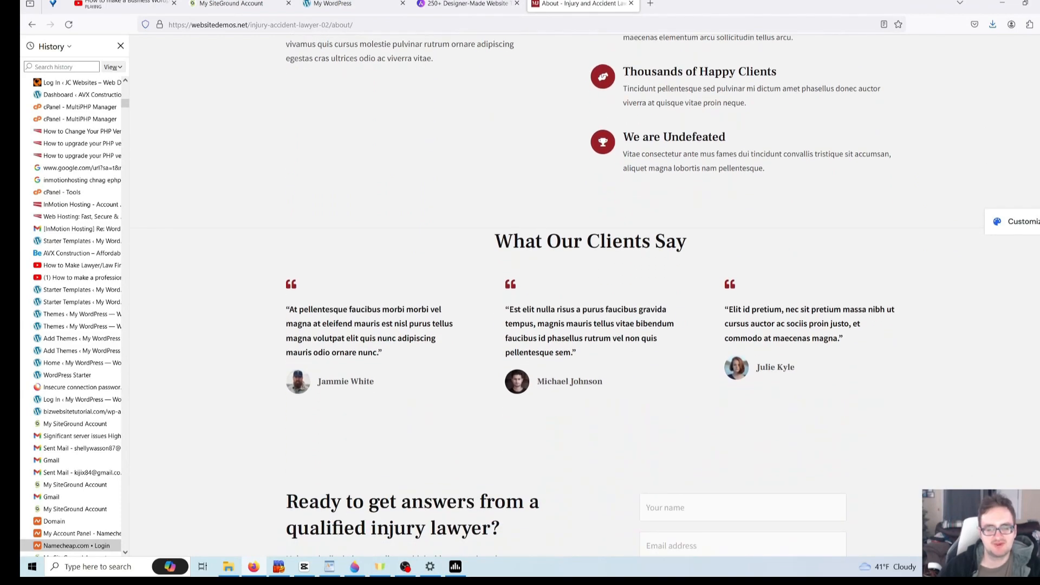
pyautogui.scroll(-1, 590, 298)
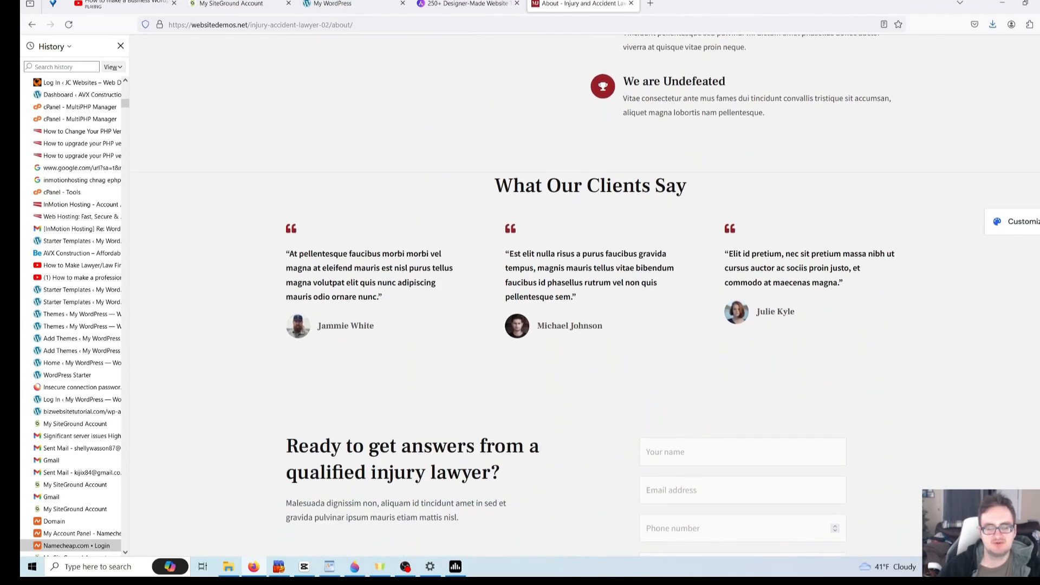
pyautogui.scroll(-2, 591, 298)
pyautogui.scroll(-2, 591, 298)
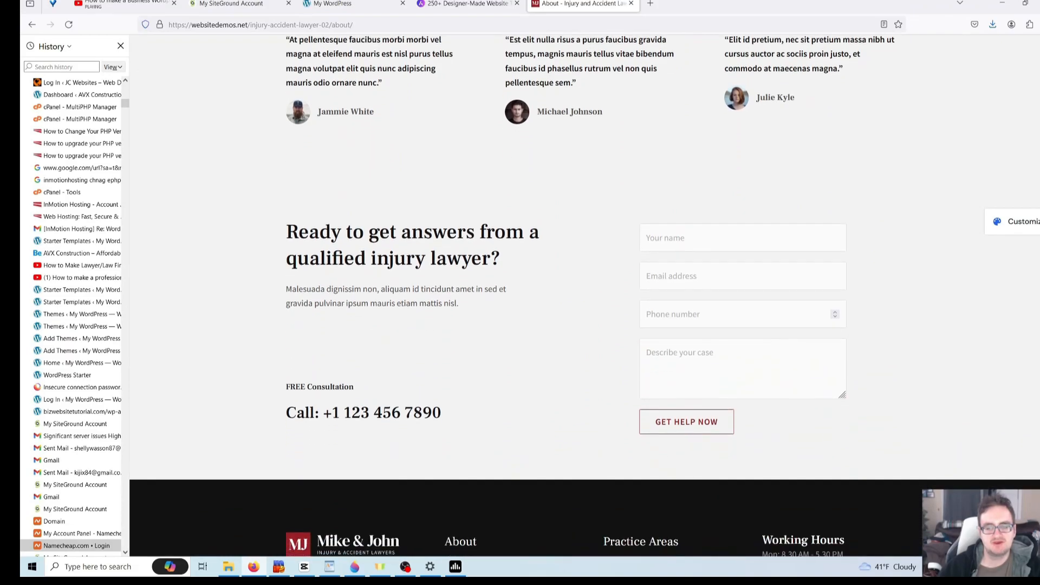
pyautogui.scroll(15, 591, 298)
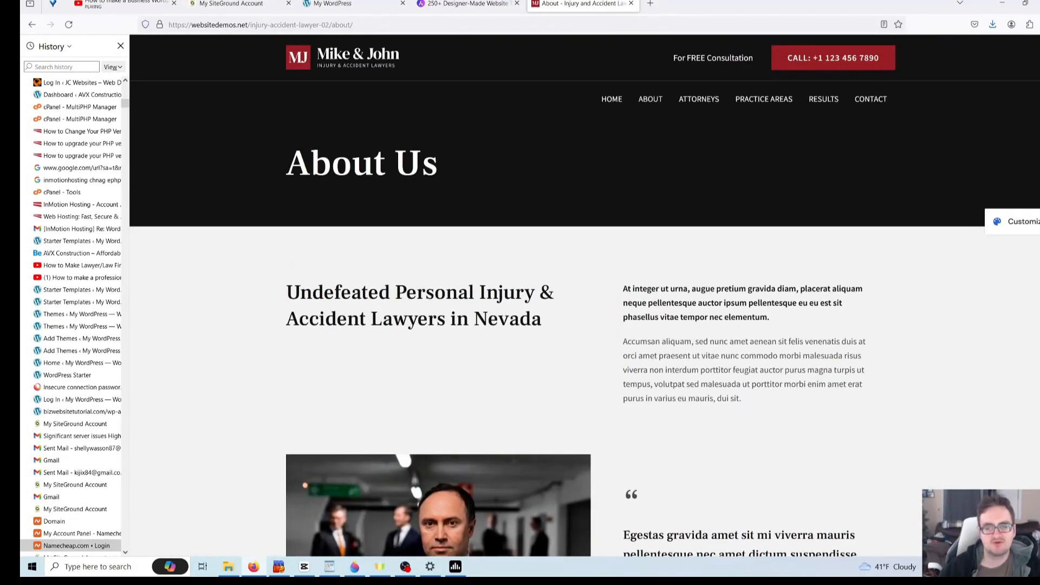
# - Go from the home page to the Our Attorneys page and scroll through it
pyautogui.click(621, 103)
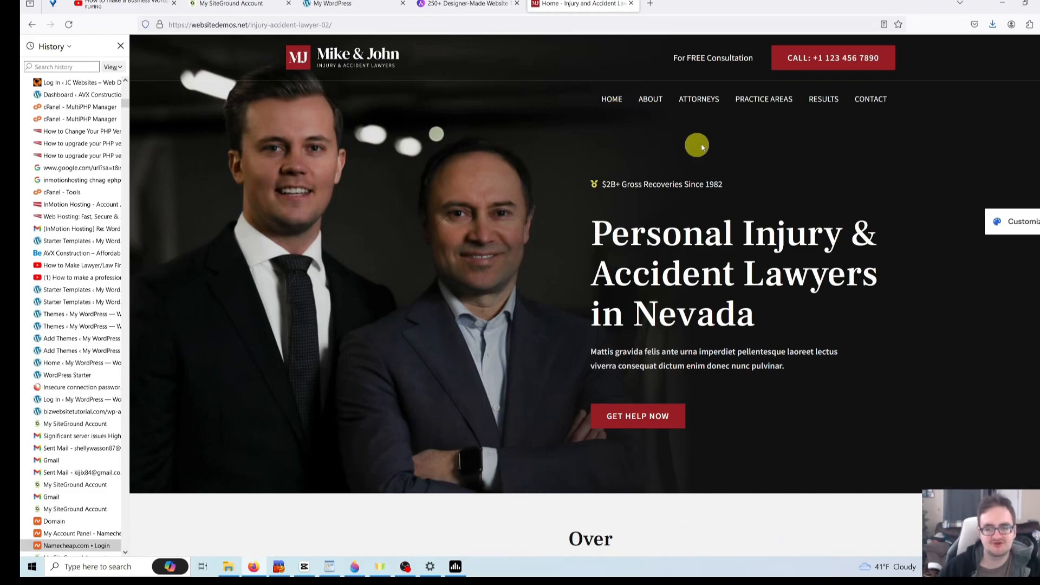
pyautogui.click(720, 101)
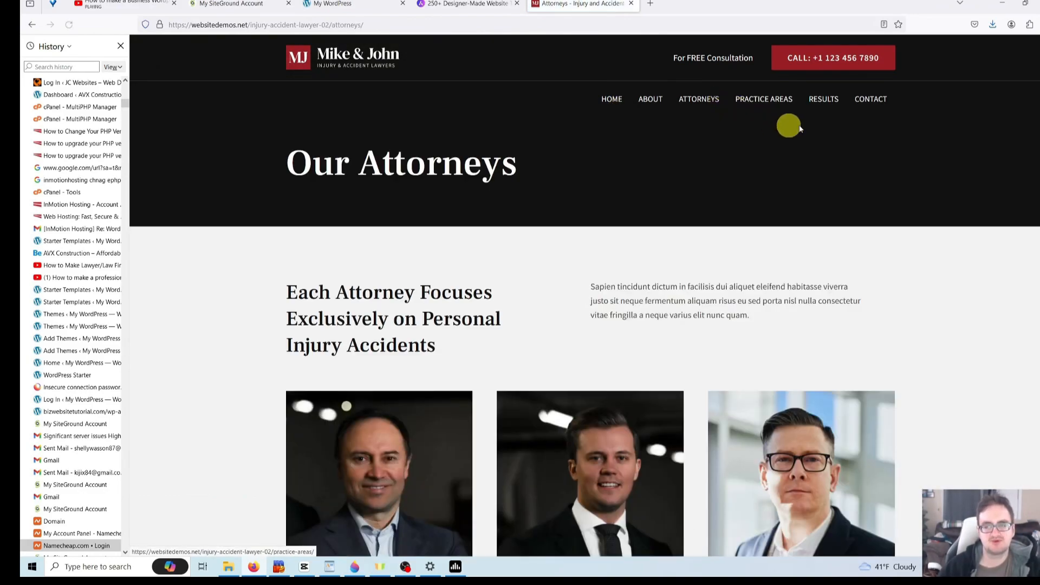
pyautogui.scroll(-5, 584, 296)
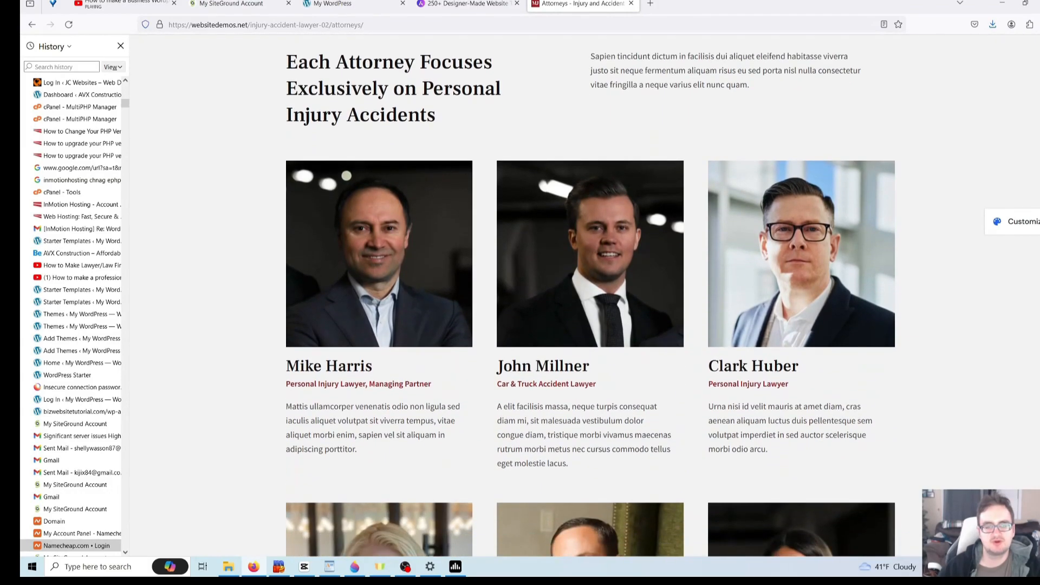
pyautogui.scroll(-12, 584, 296)
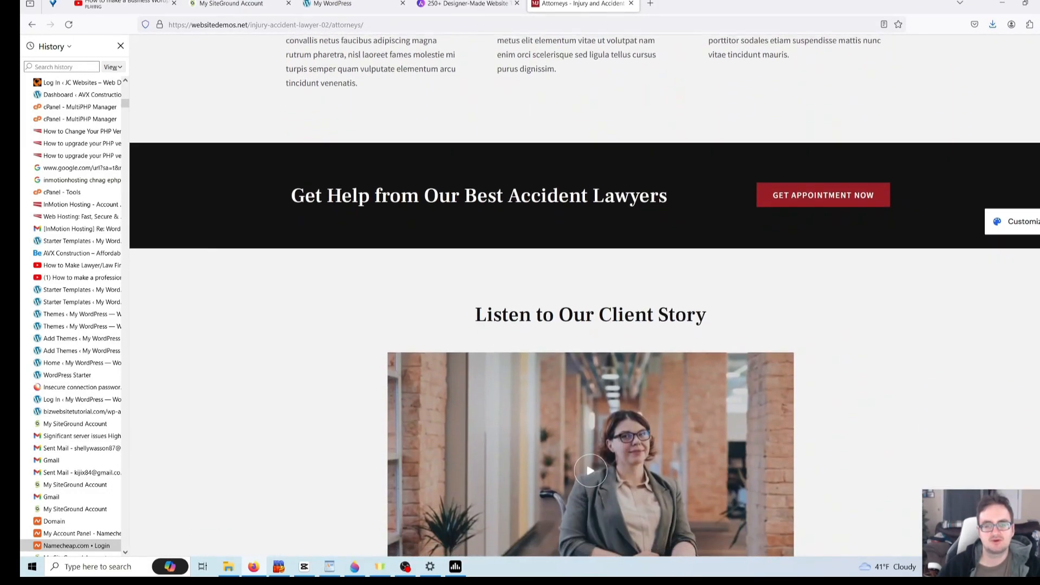
pyautogui.scroll(-9, 585, 296)
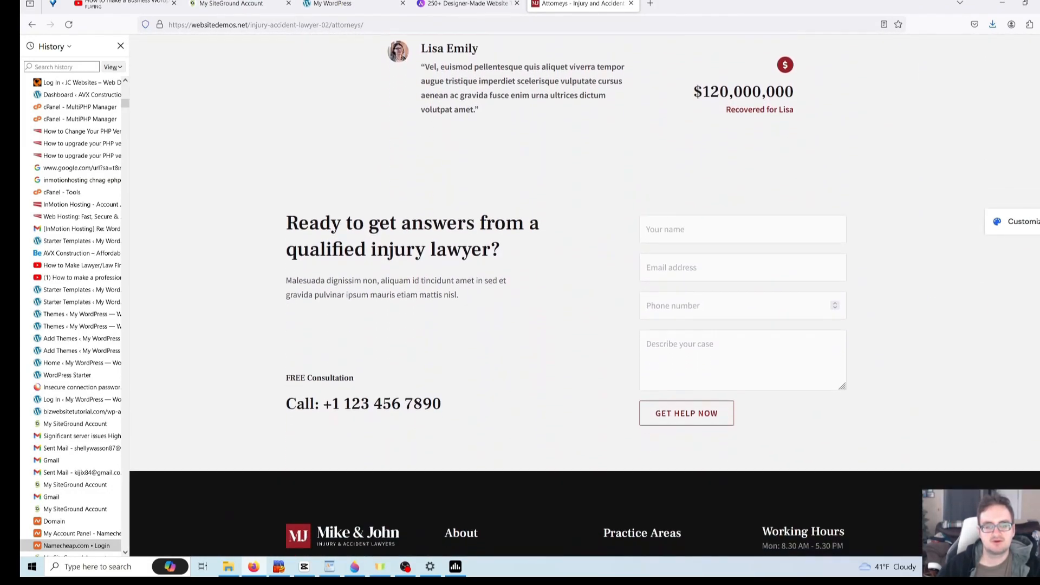
pyautogui.scroll(20, 847, 156)
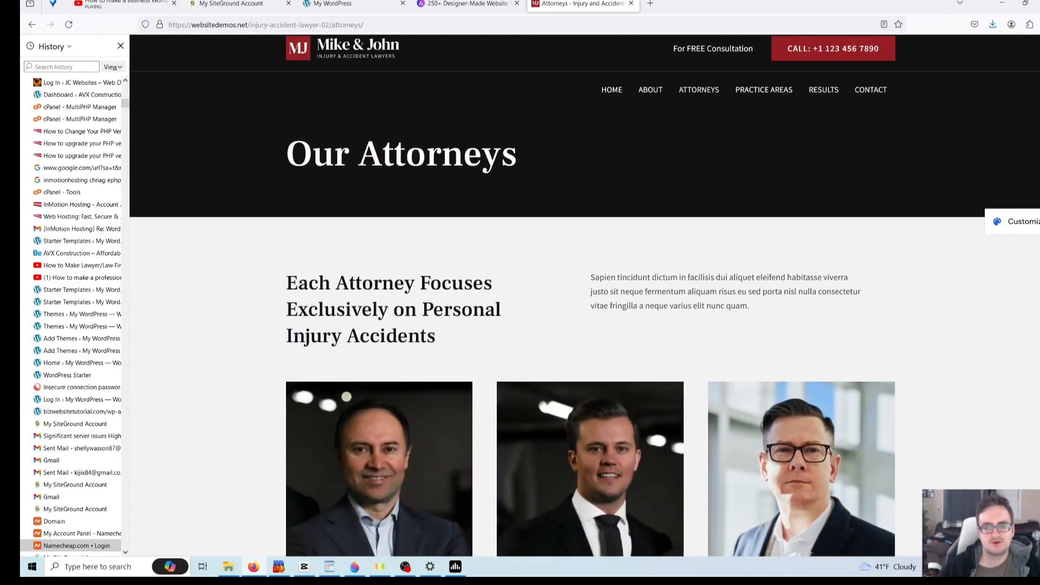
# - Scroll the Practice Areas page all the way down to its footer
pyautogui.click(765, 99)
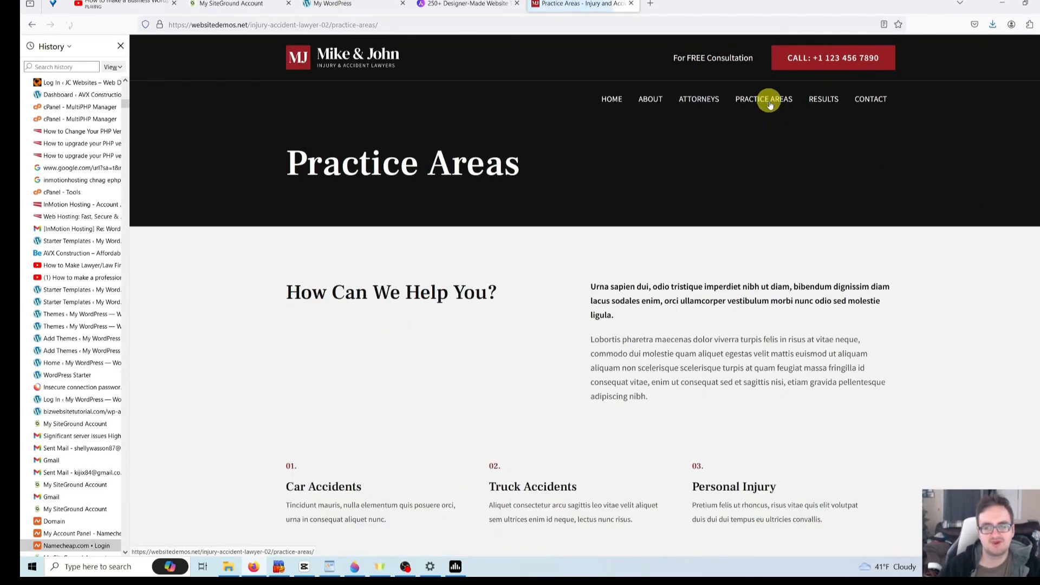
pyautogui.scroll(-3, 584, 296)
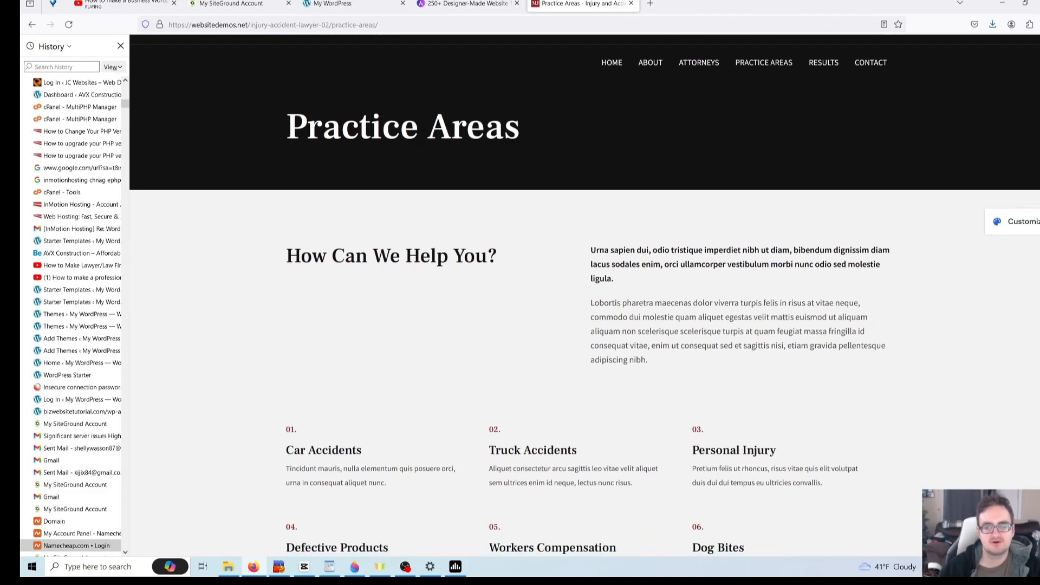
pyautogui.scroll(-6, 584, 296)
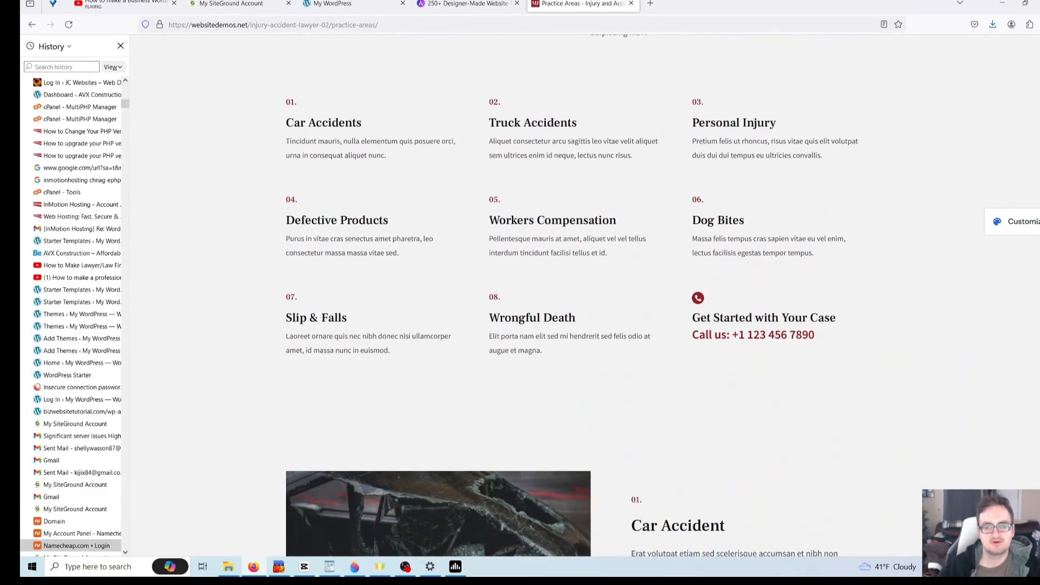
pyautogui.scroll(-7, 1035, 185)
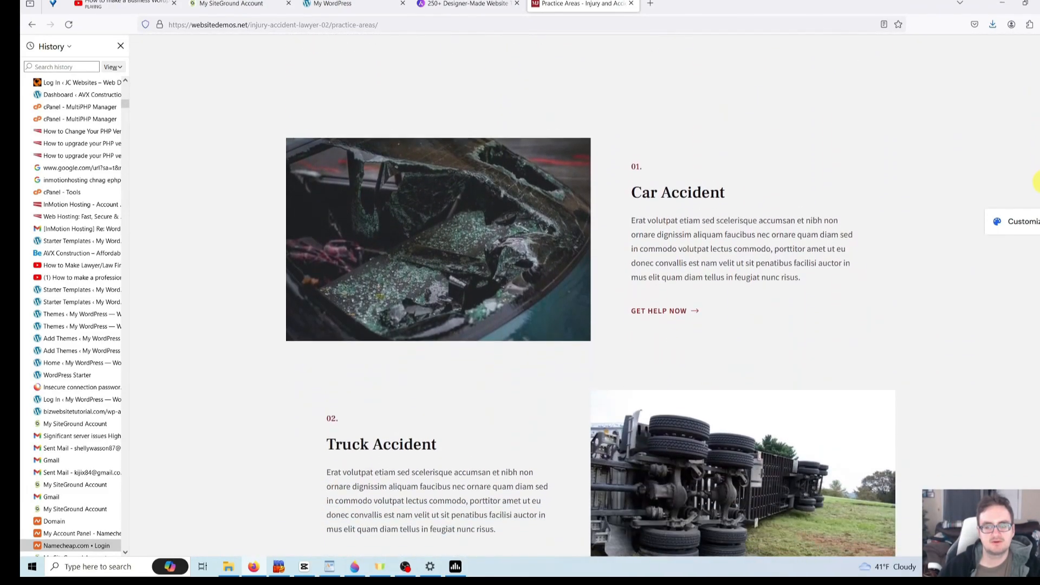
pyautogui.scroll(-5, 1035, 185)
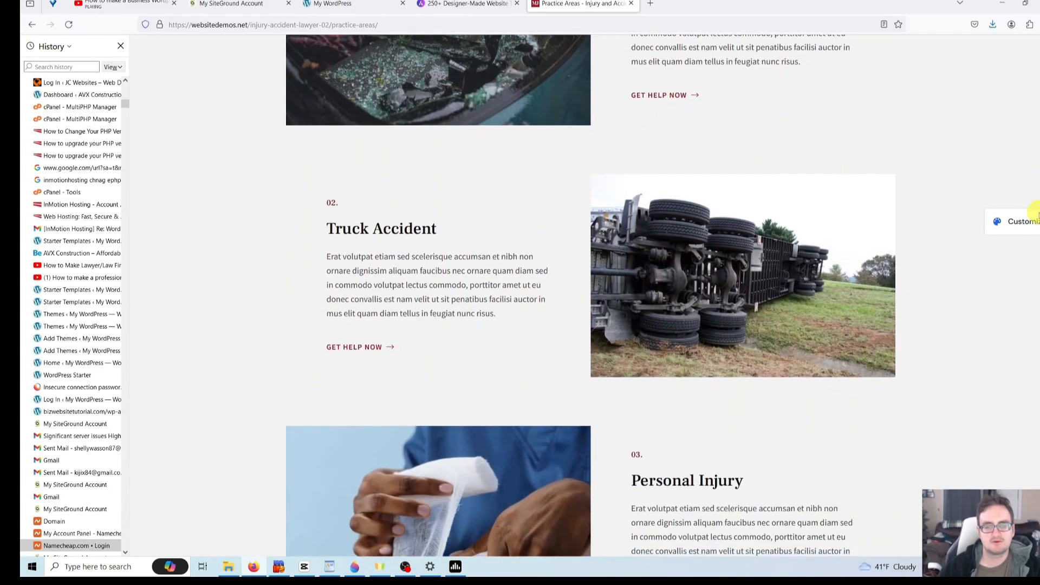
pyautogui.scroll(-6, 1035, 223)
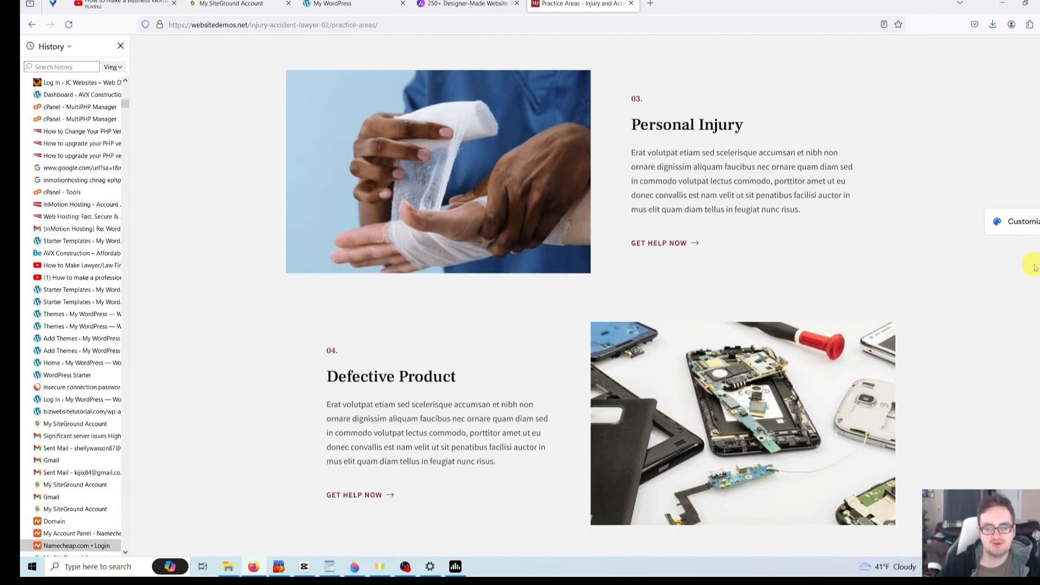
pyautogui.scroll(-2, 1035, 271)
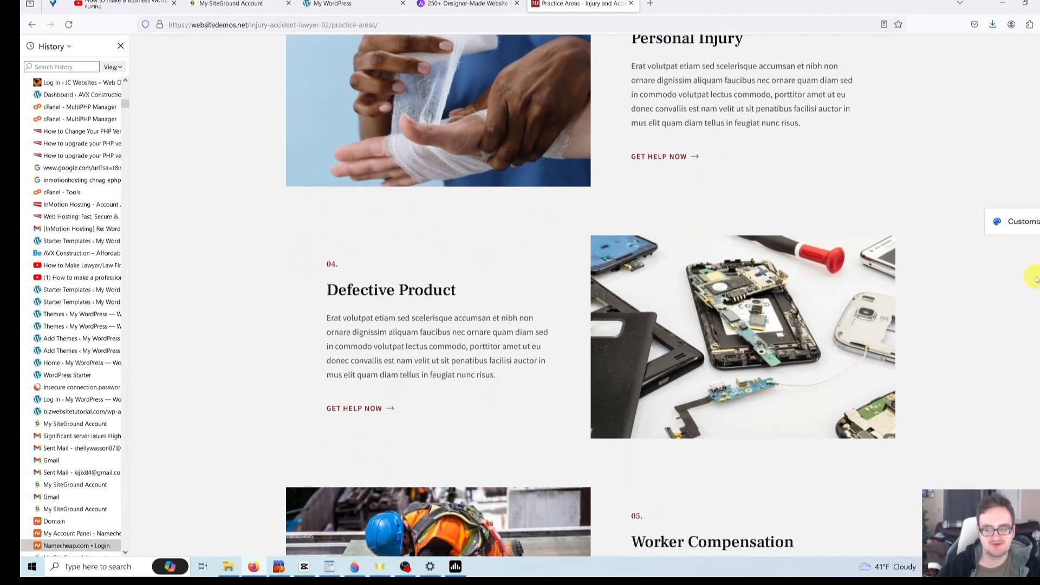
pyautogui.scroll(-1, 1035, 279)
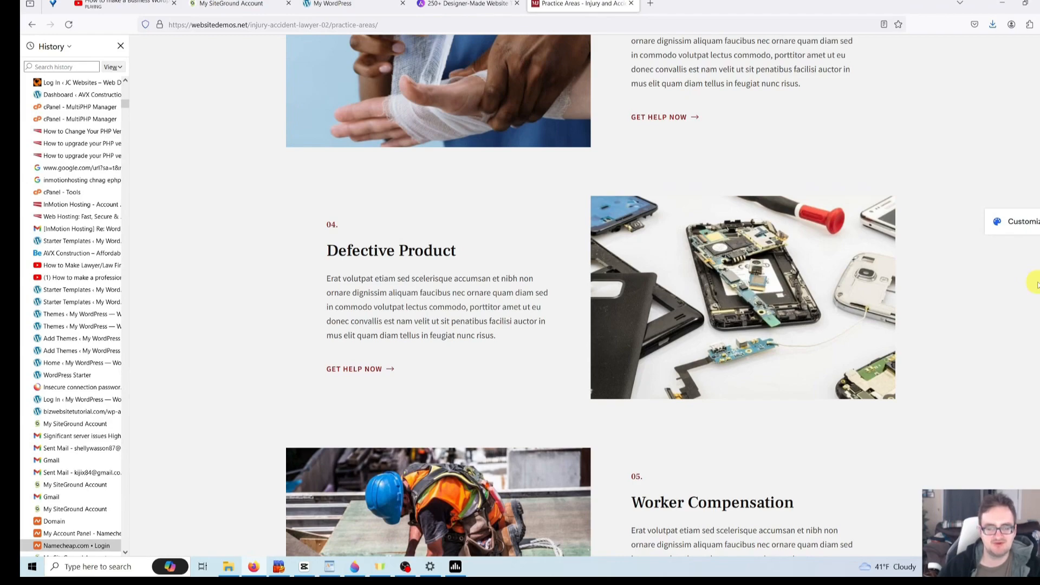
pyautogui.scroll(-2, 1035, 288)
pyautogui.scroll(-5, 1035, 295)
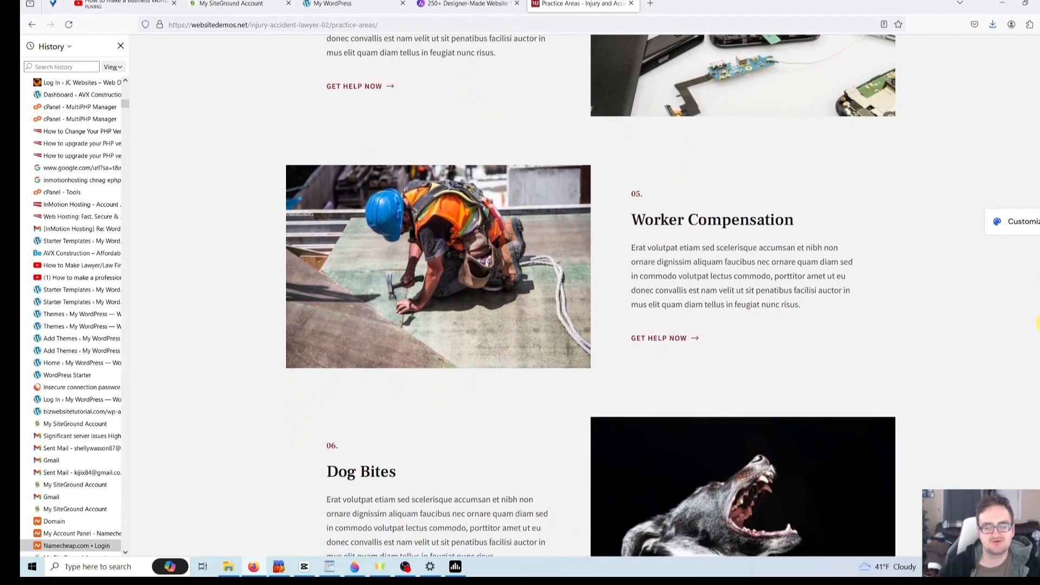
pyautogui.scroll(-8, 1036, 324)
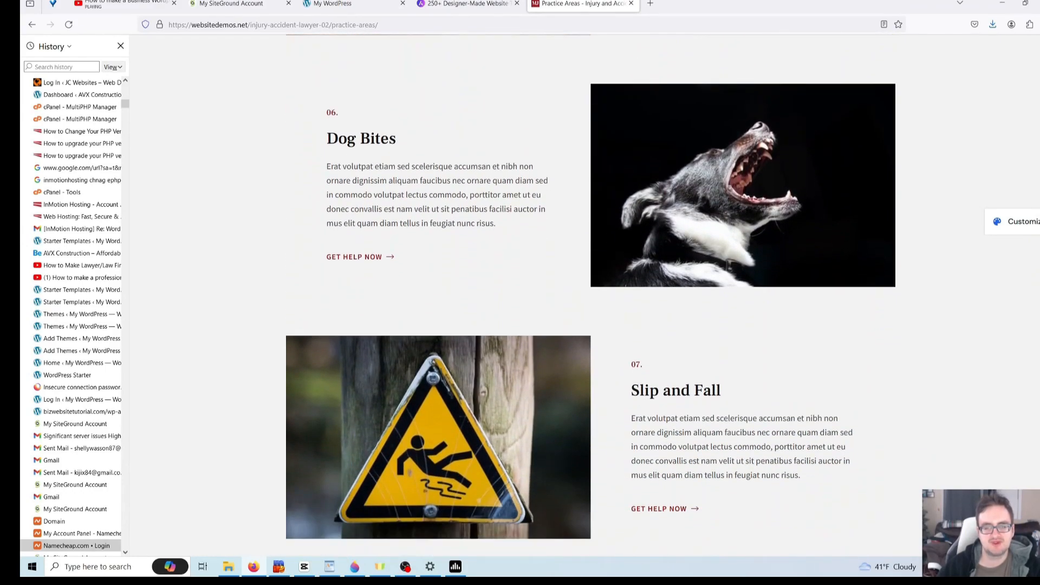
pyautogui.scroll(-5, 1036, 325)
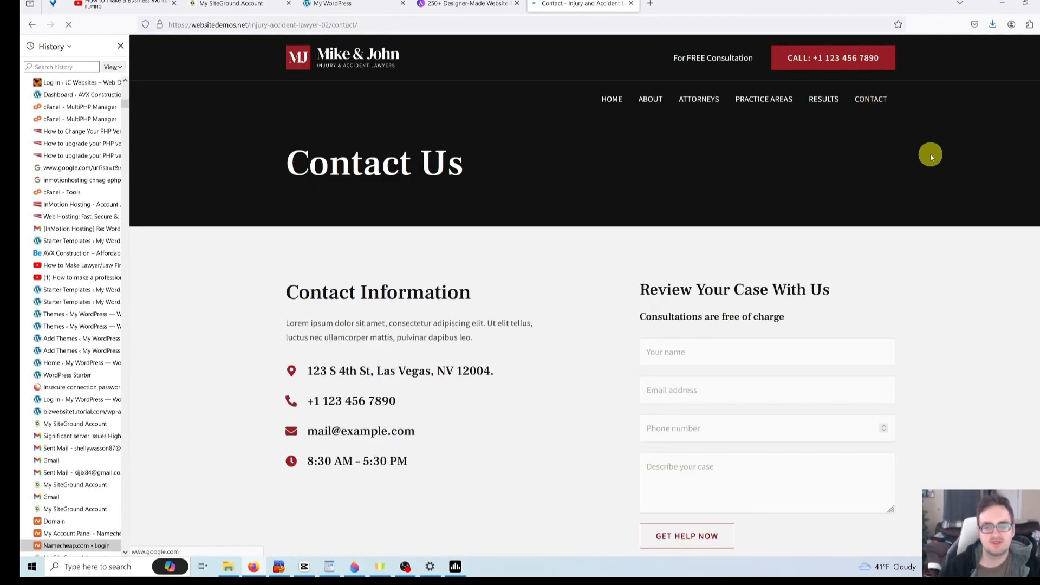
pyautogui.scroll(-3, 1032, 217)
pyautogui.scroll(-1, 584, 292)
pyautogui.scroll(-4, 584, 296)
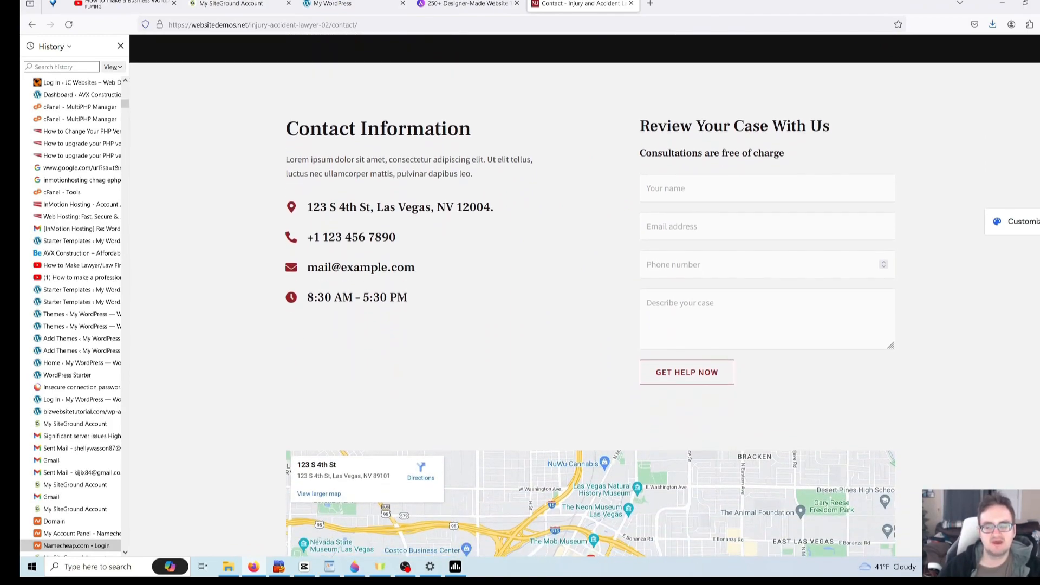
pyautogui.scroll(-2, 584, 296)
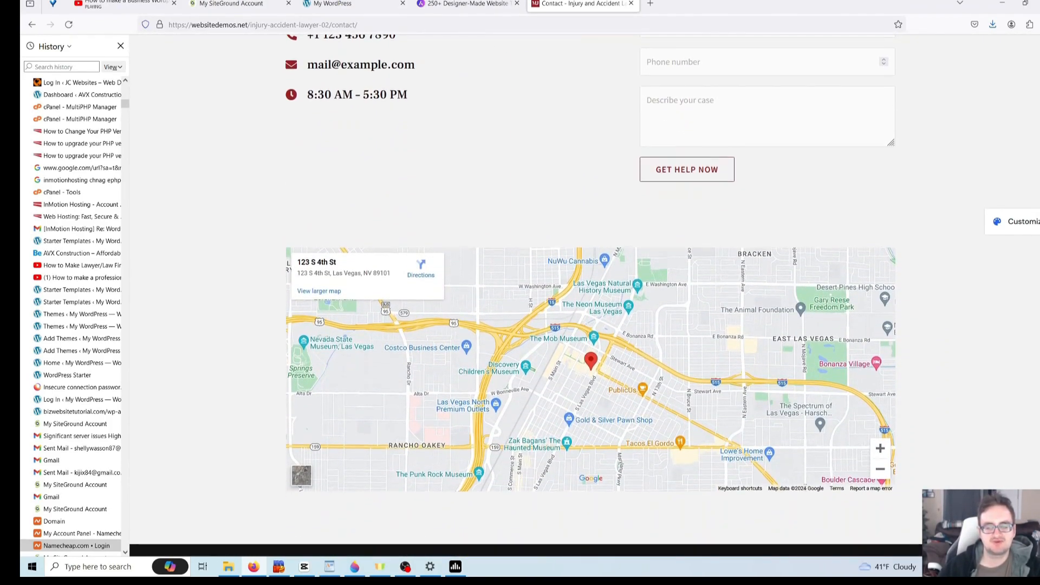
pyautogui.scroll(-2, 584, 296)
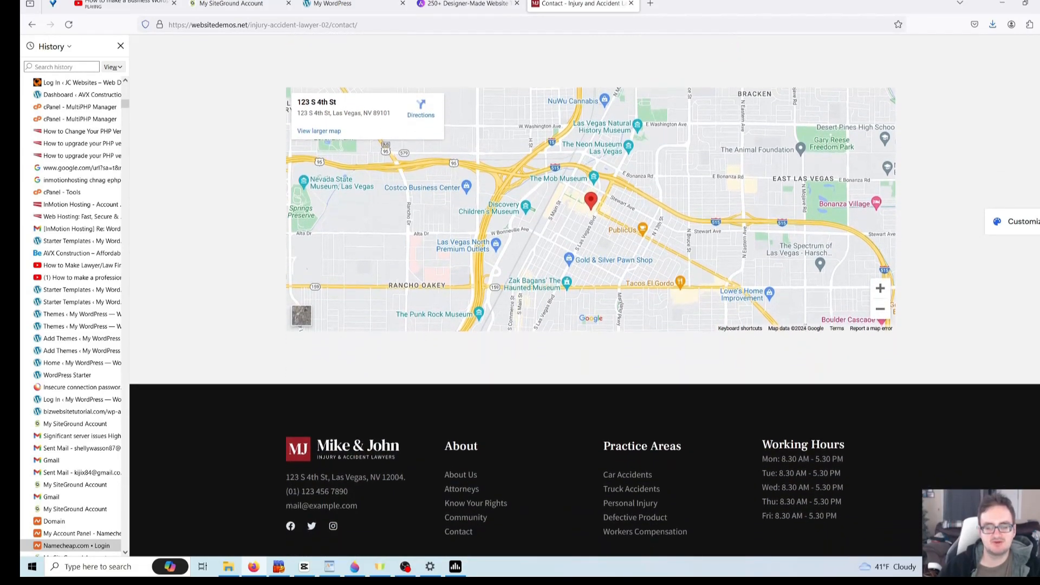
pyautogui.click(601, 100)
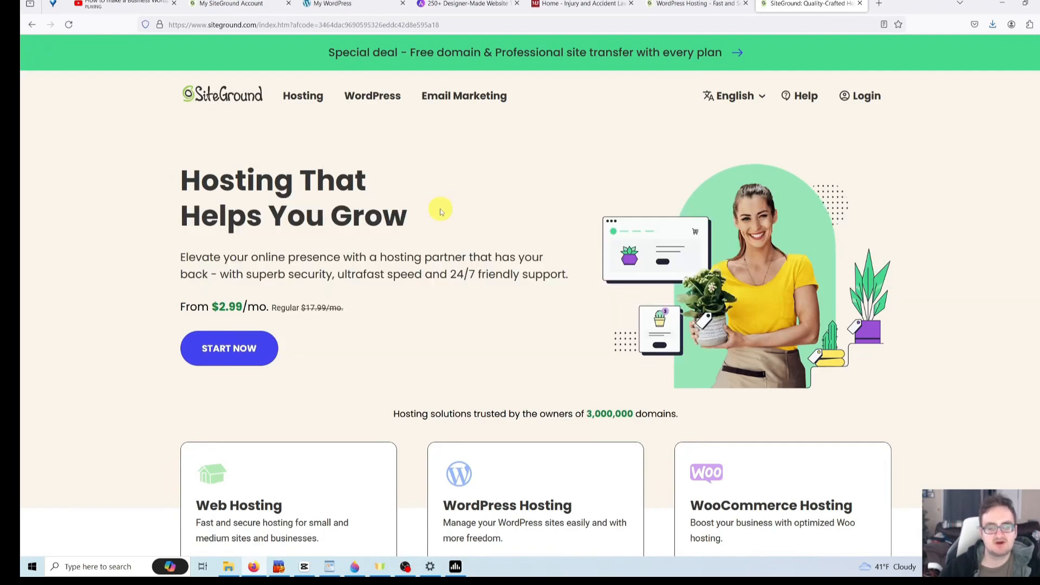
# - Compare the WordPress Hosting plans: StartUp $2.99, GrowBig $4.99 and GoGeek $7.99 per month
pyautogui.scroll(-3, 441, 212)
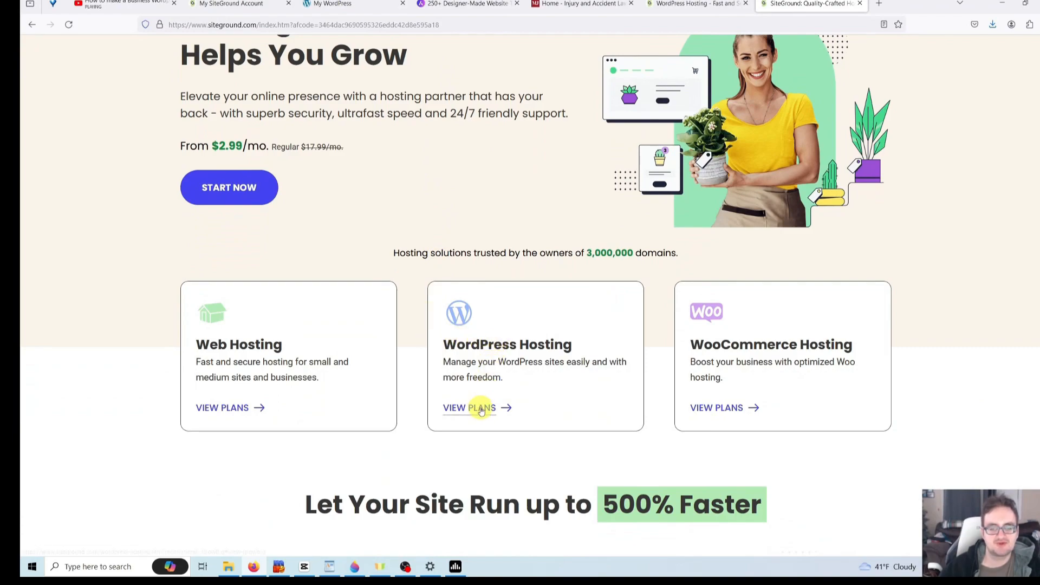
pyautogui.click(479, 413)
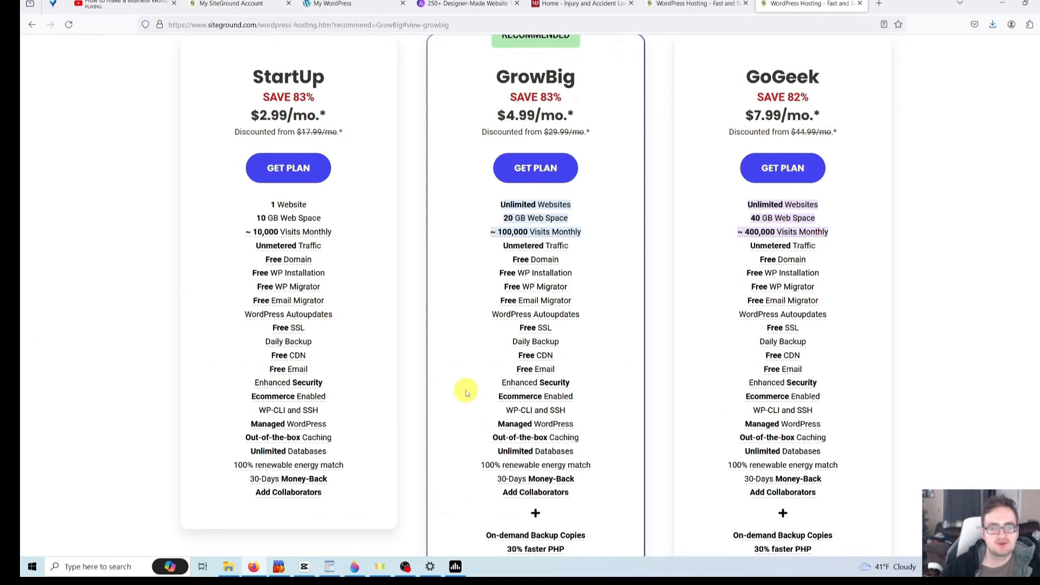
pyautogui.scroll(-3, 466, 393)
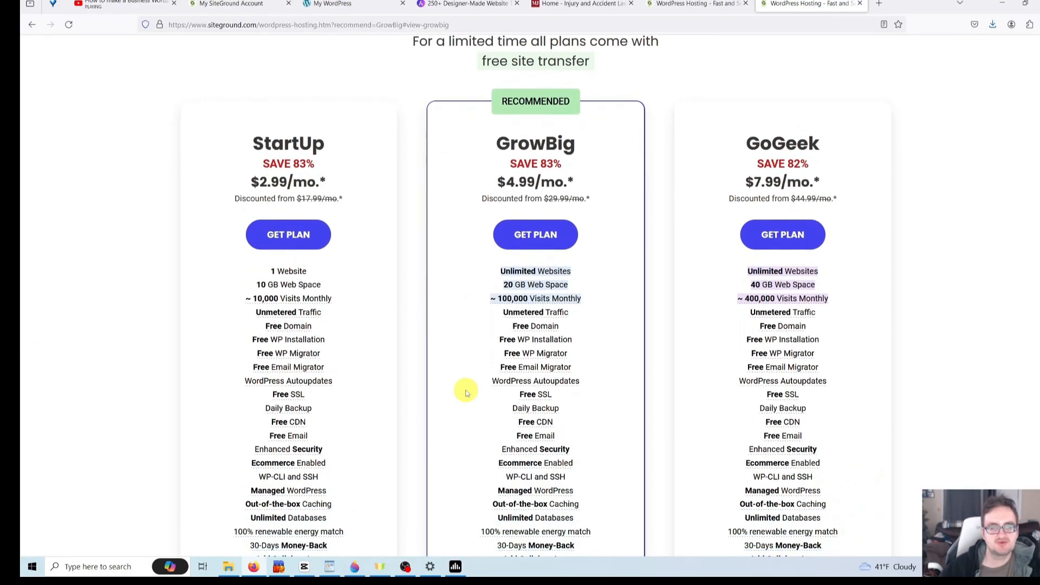
pyautogui.scroll(1, 452, 357)
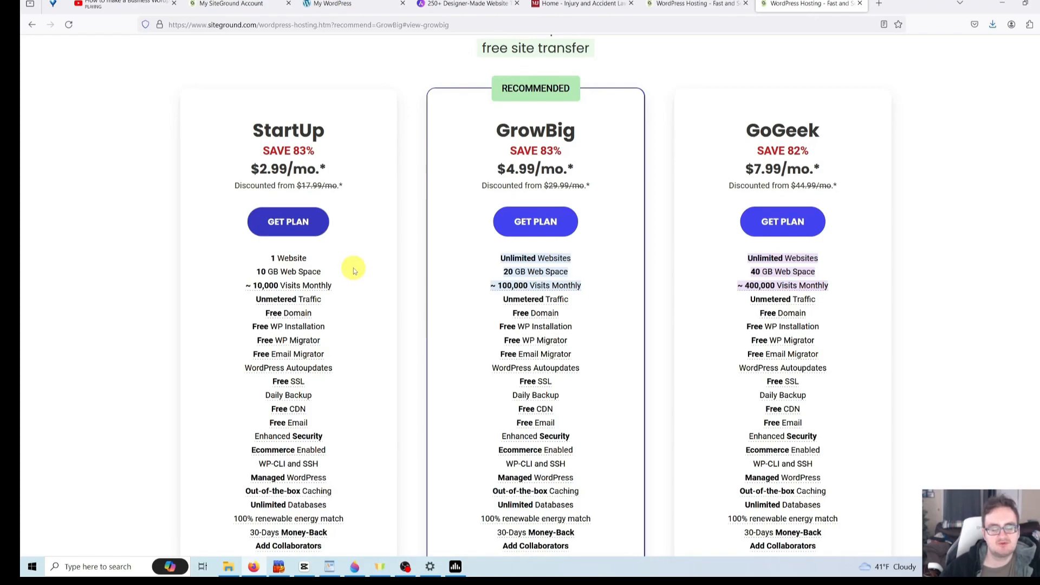
pyautogui.doubleClick(290, 131)
pyautogui.click(326, 135)
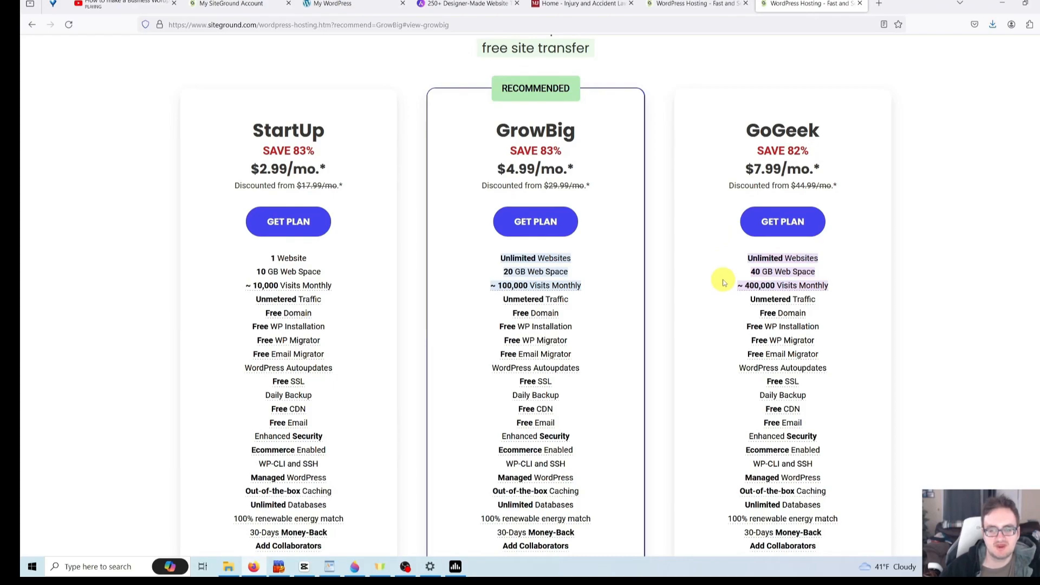
pyautogui.moveTo(749, 283)
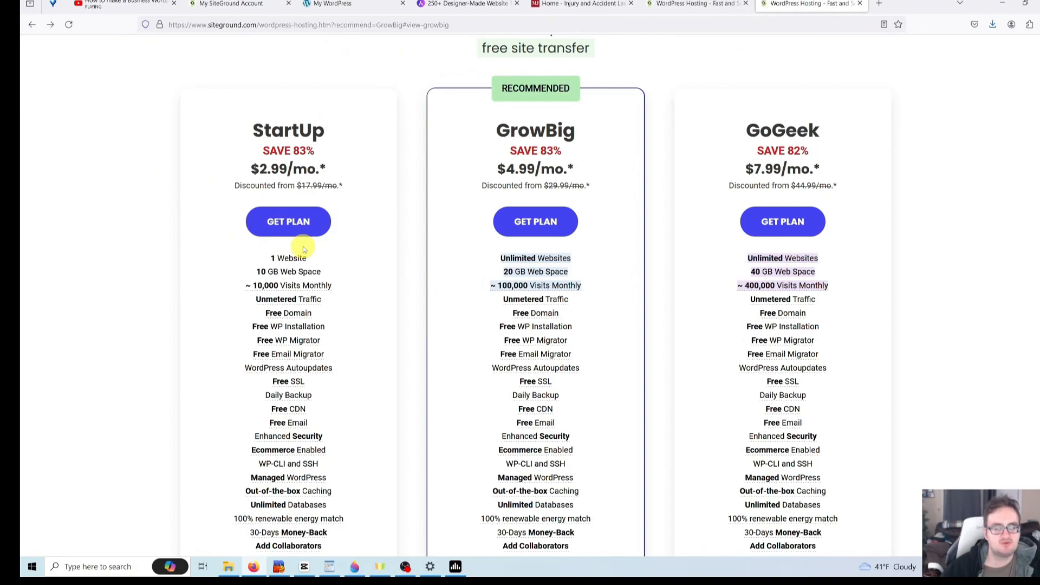
pyautogui.scroll(-1, 297, 226)
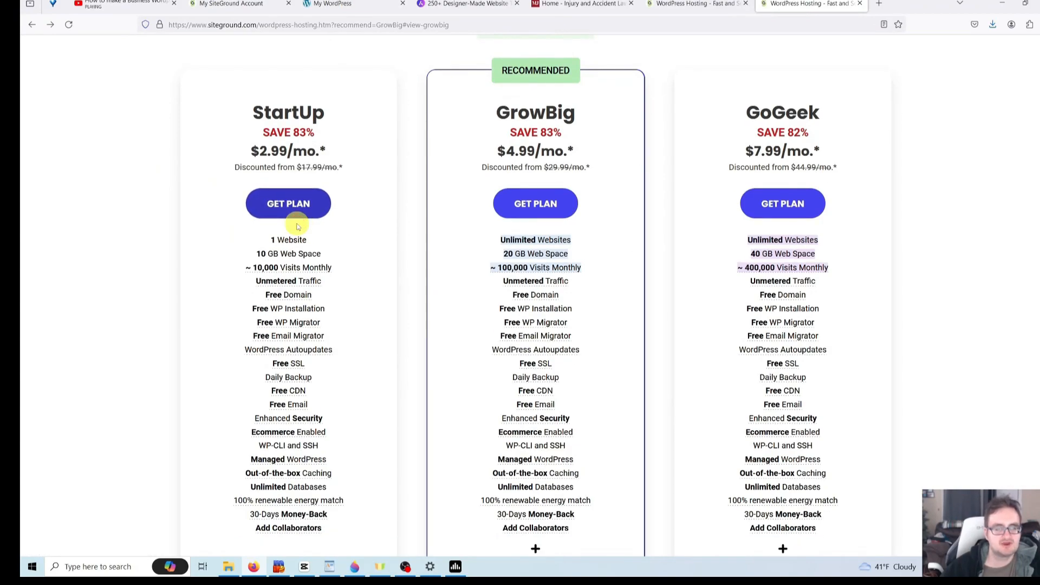
# - Start ordering the StartUp plan and try the 1, 12 and 24-month billing periods
pyautogui.click(294, 204)
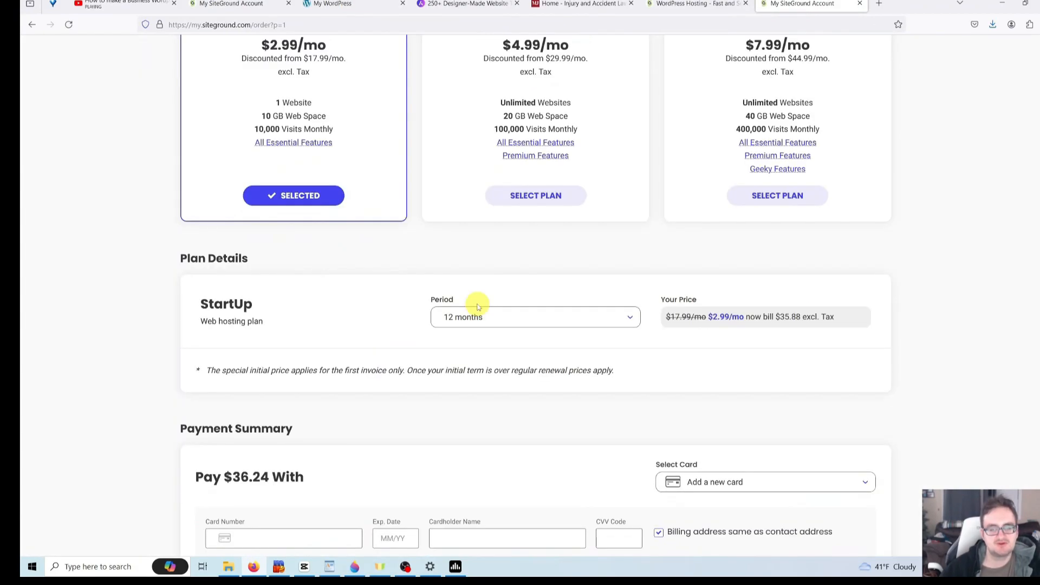
pyautogui.click(522, 318)
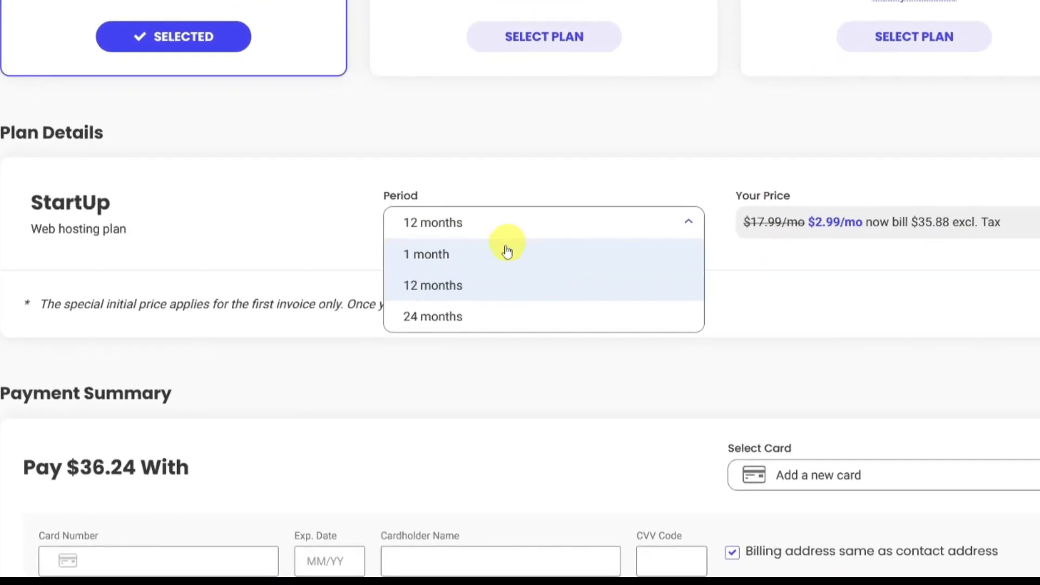
pyautogui.click(506, 252)
pyautogui.click(510, 228)
pyautogui.click(483, 274)
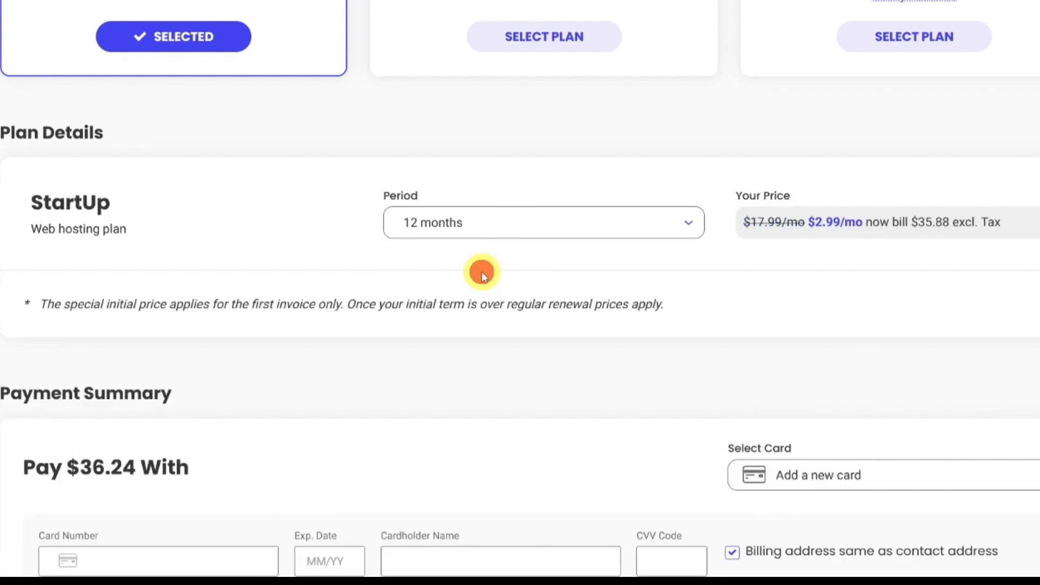
pyautogui.click(502, 213)
pyautogui.click(461, 315)
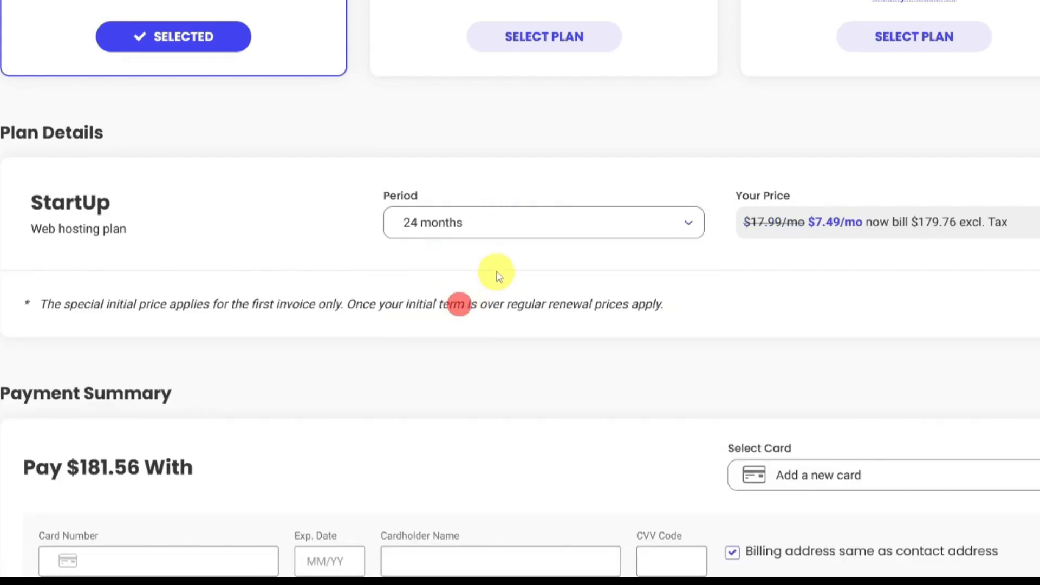
pyautogui.click(502, 228)
pyautogui.click(494, 253)
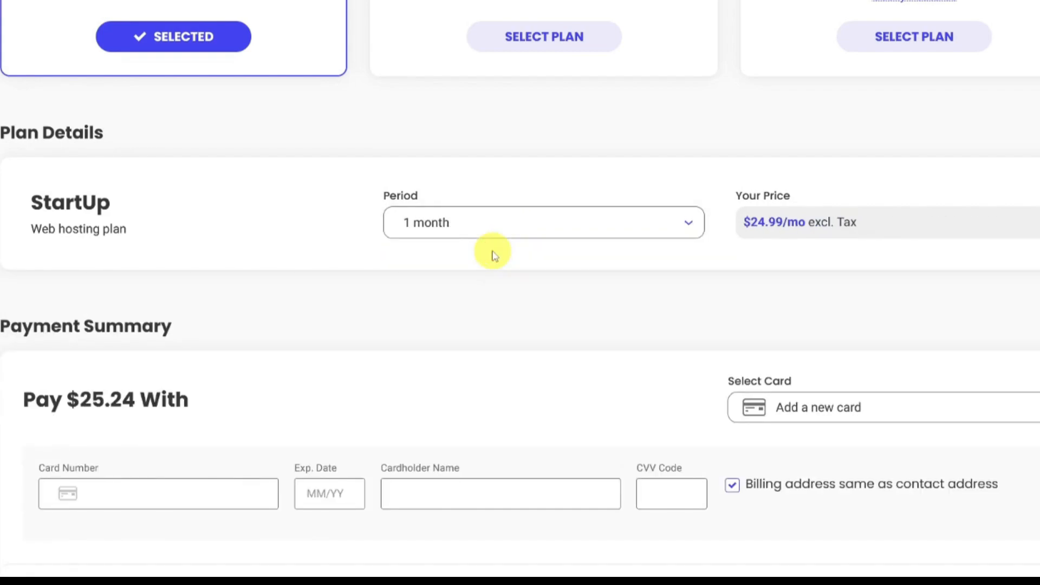
# - Check the 24-month price again and settle on 12-month billing at $36.24
pyautogui.click(519, 226)
pyautogui.click(495, 286)
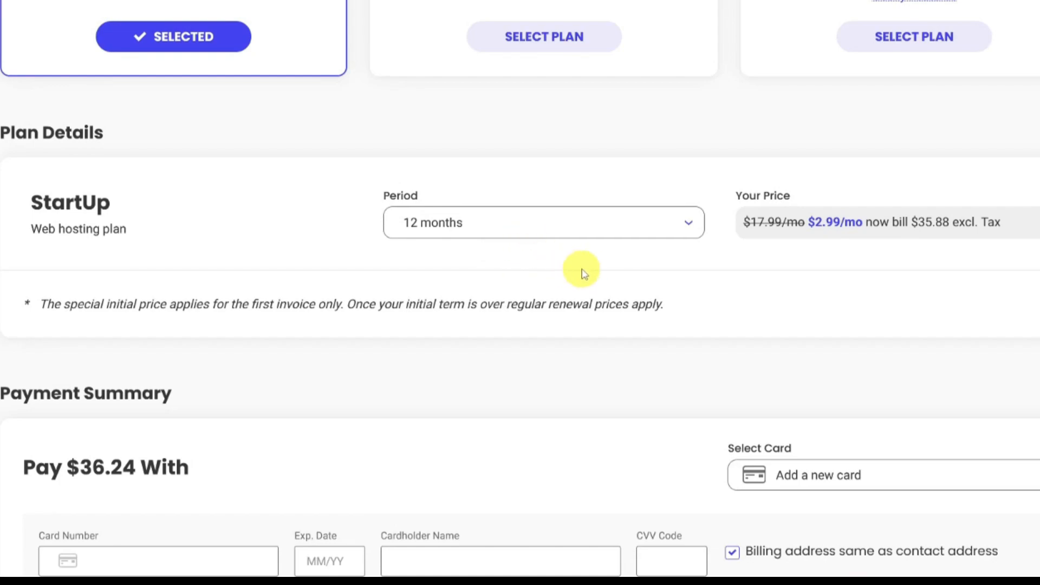
pyautogui.click(608, 228)
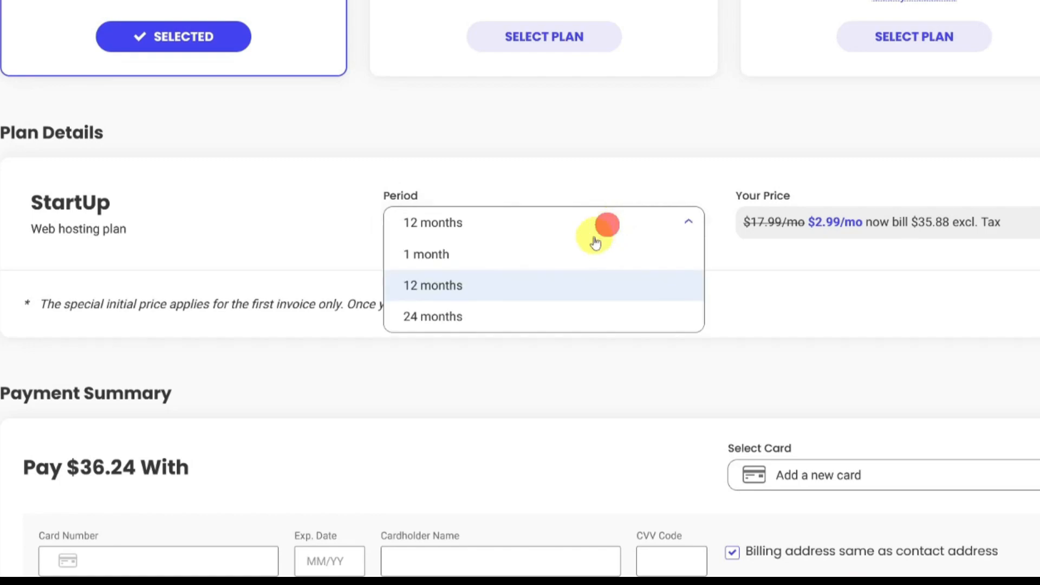
pyautogui.click(538, 314)
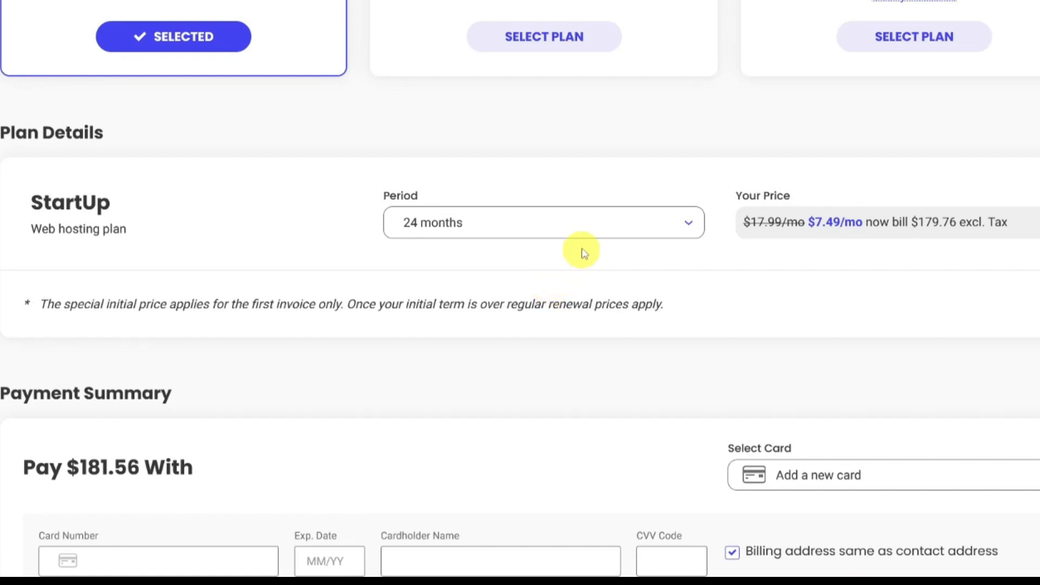
pyautogui.click(542, 281)
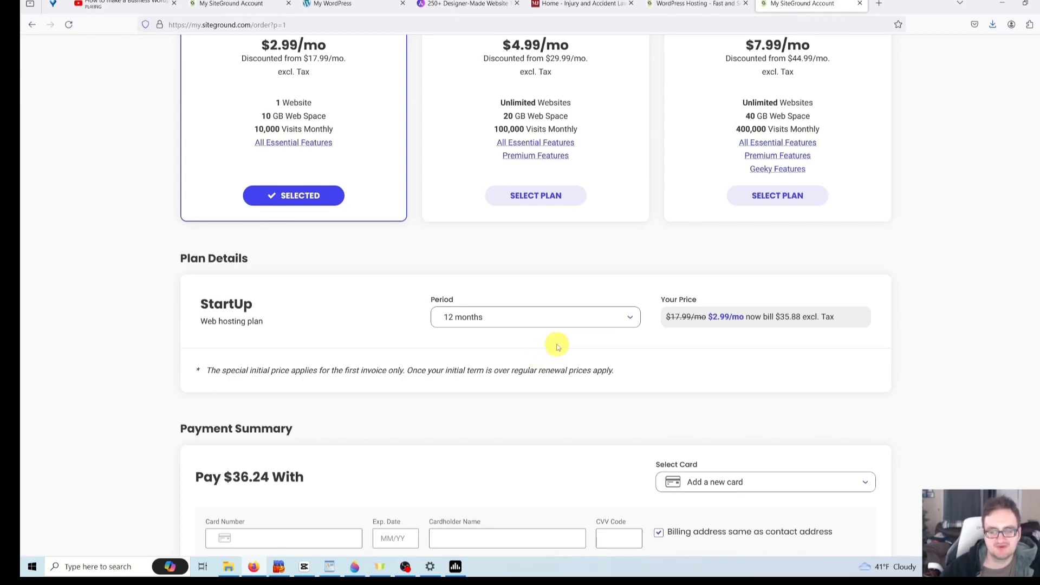
# - Scroll through the order page and dismiss the card-number autofill suggestions
pyautogui.scroll(-5, 558, 347)
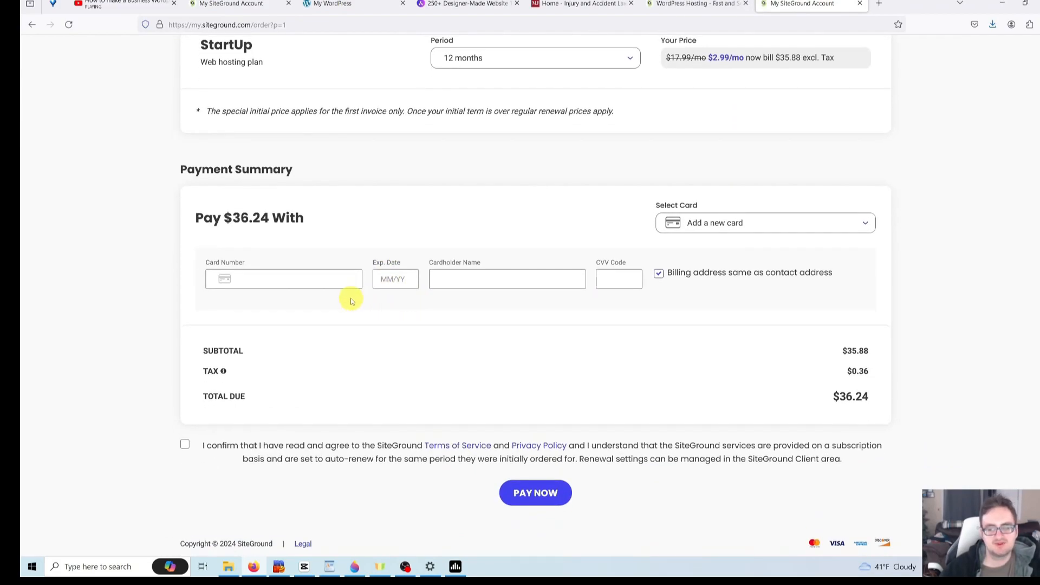
pyautogui.click(343, 284)
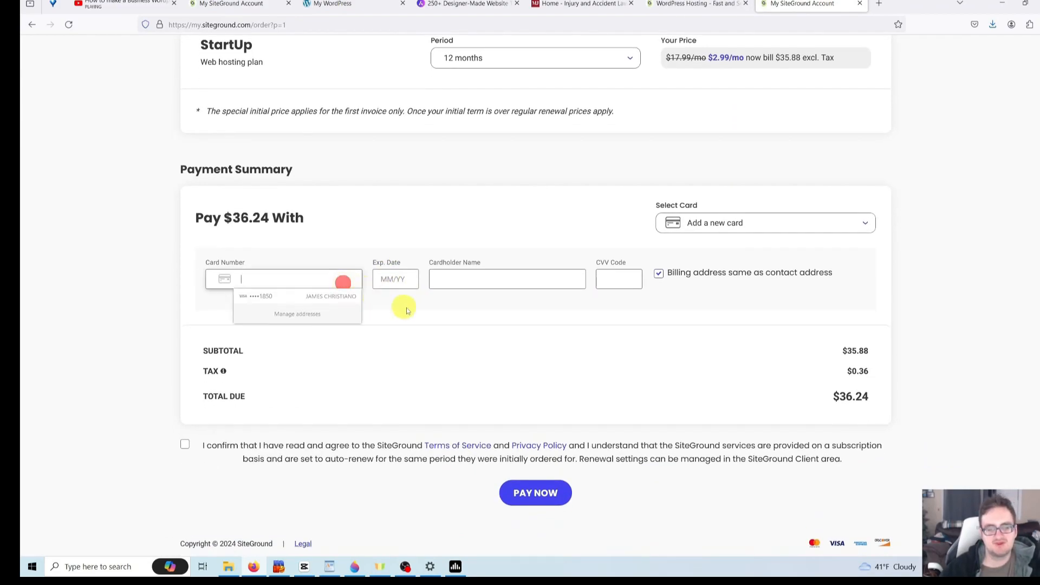
pyautogui.click(520, 341)
pyautogui.scroll(10, 540, 343)
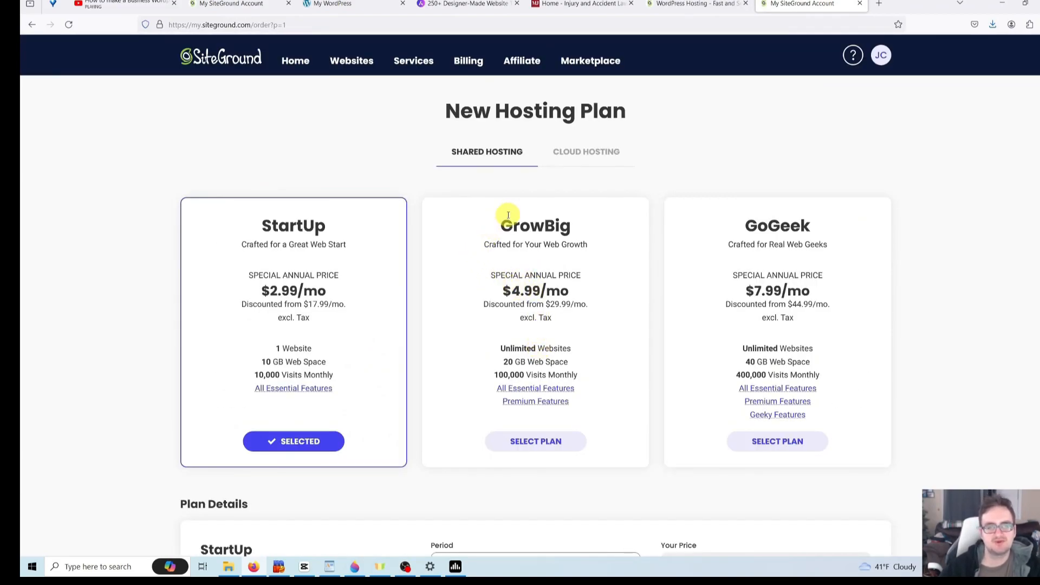
pyautogui.scroll(-10, 507, 211)
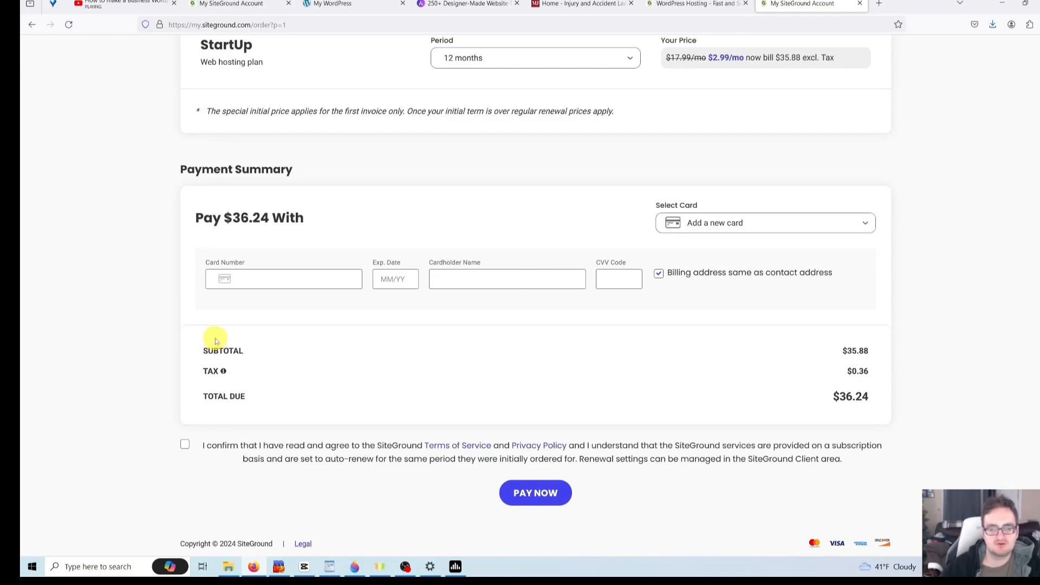
pyautogui.scroll(5, 274, 344)
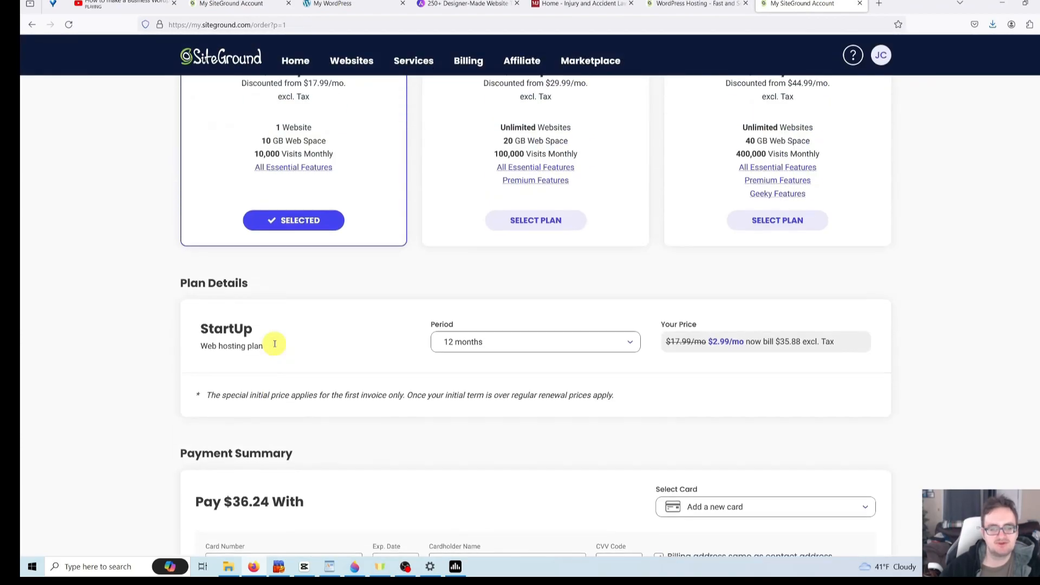
pyautogui.scroll(-4, 268, 359)
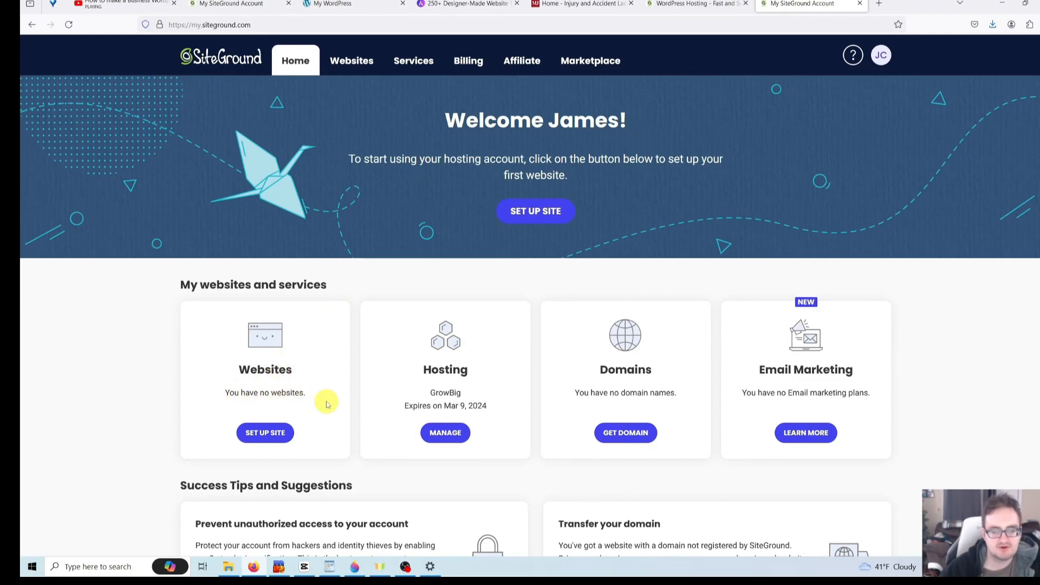
# - Start a new website with New Domain and confirm johnsonandharmon.com is available
pyautogui.click(265, 434)
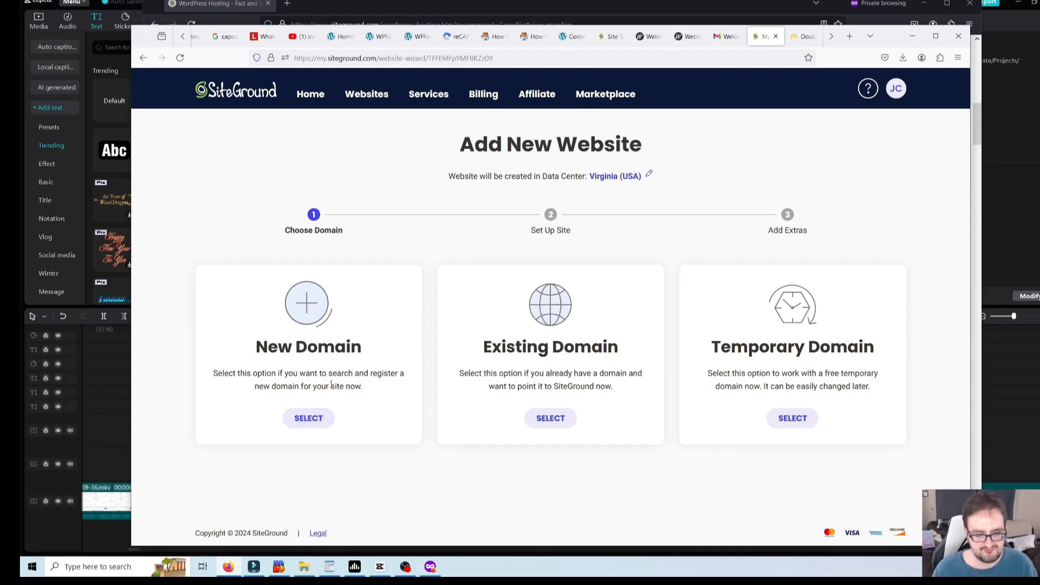
pyautogui.click(307, 420)
pyautogui.scroll(-1, 389, 425)
pyautogui.click(424, 457)
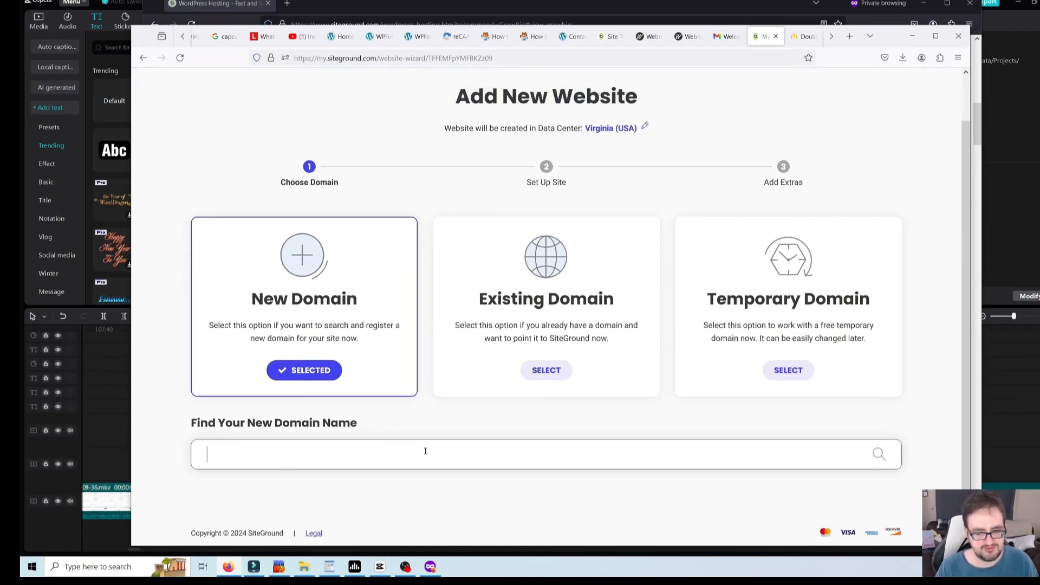
pyautogui.write('johnso')
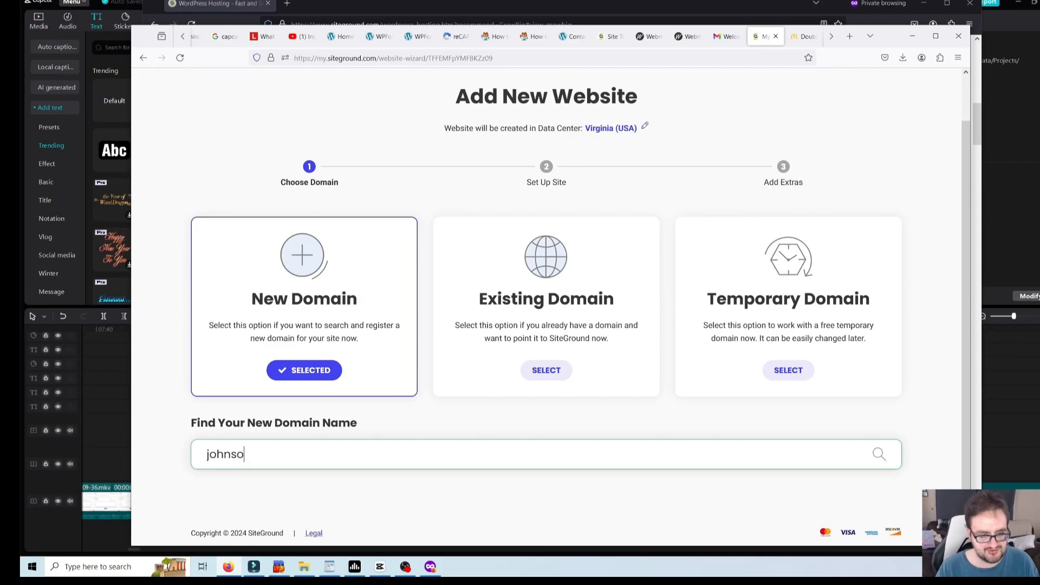
pyautogui.write('nandharmon.com')
pyautogui.press('Return')
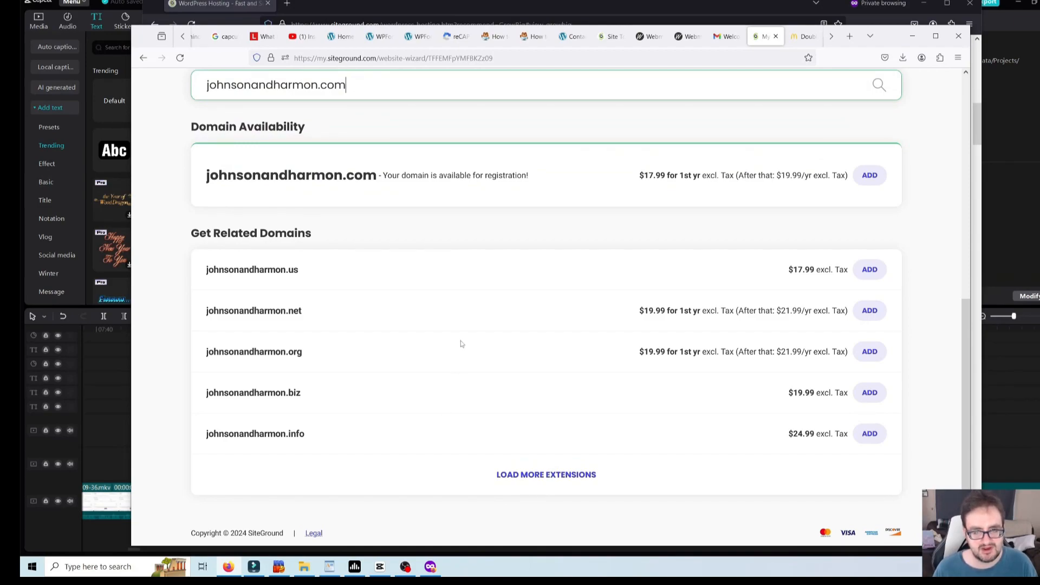
pyautogui.scroll(2, 451, 336)
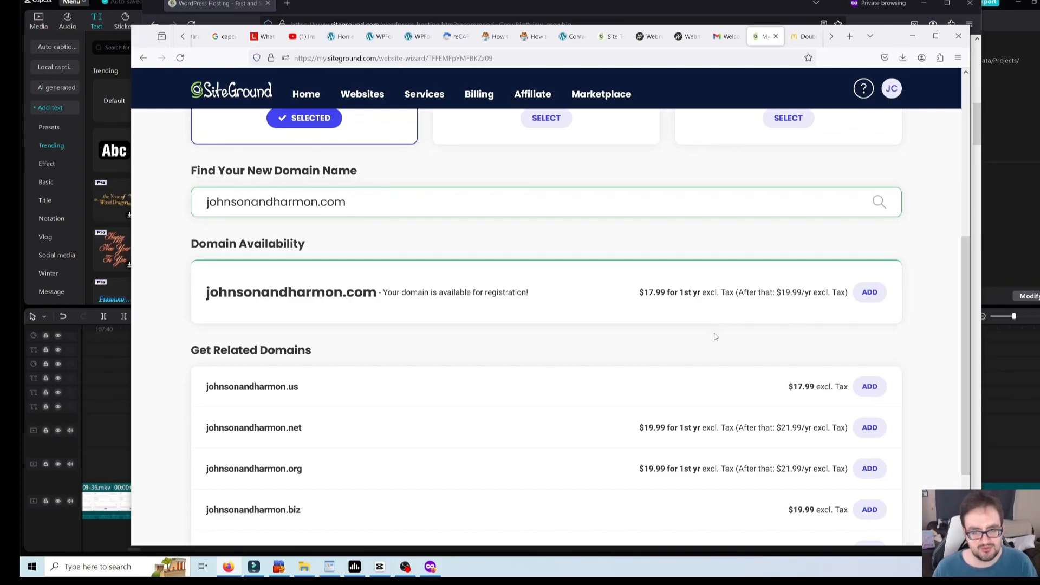
pyautogui.scroll(3, 566, 331)
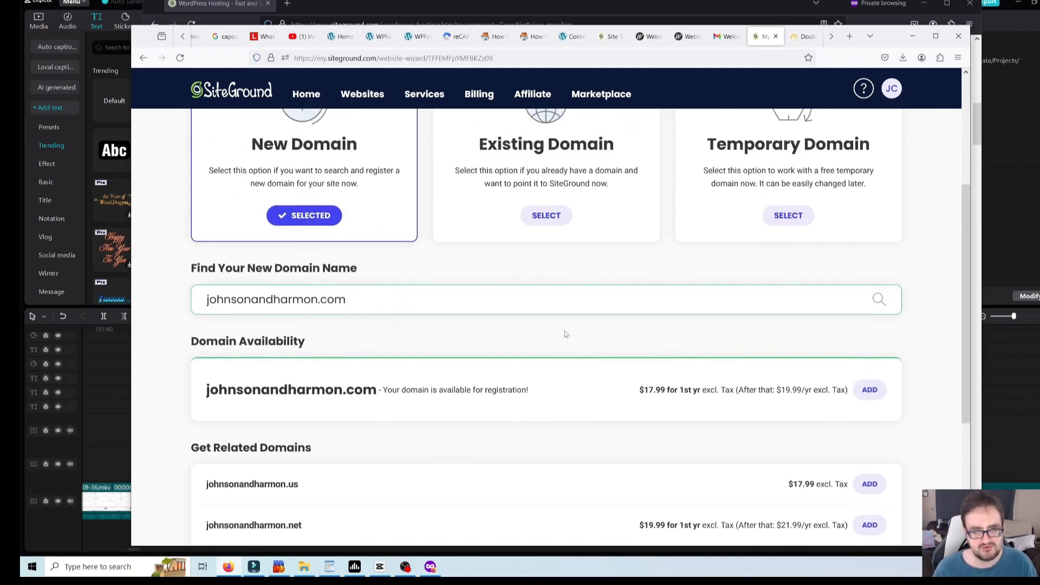
pyautogui.scroll(-3, 596, 357)
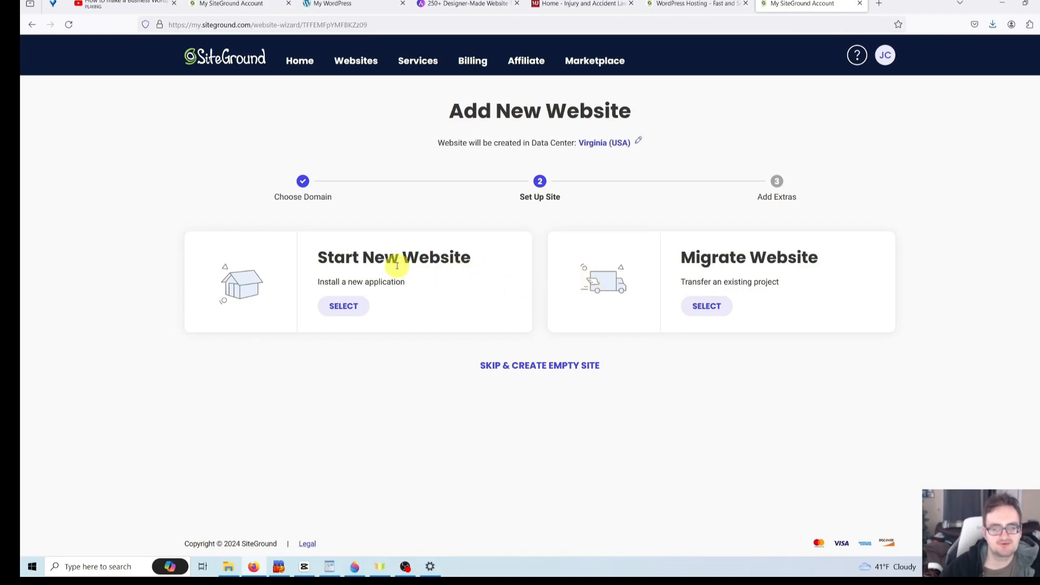
# - Choose Start New Website with WordPress and fill in the login e-mail and password
pyautogui.click(338, 309)
pyautogui.scroll(-1, 391, 331)
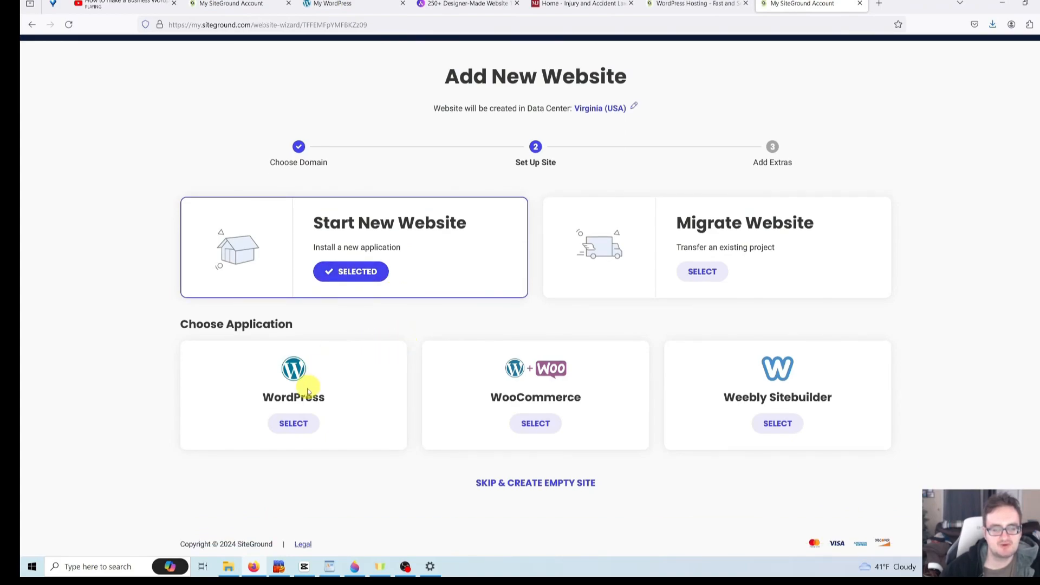
pyautogui.click(300, 429)
pyautogui.scroll(-2, 296, 428)
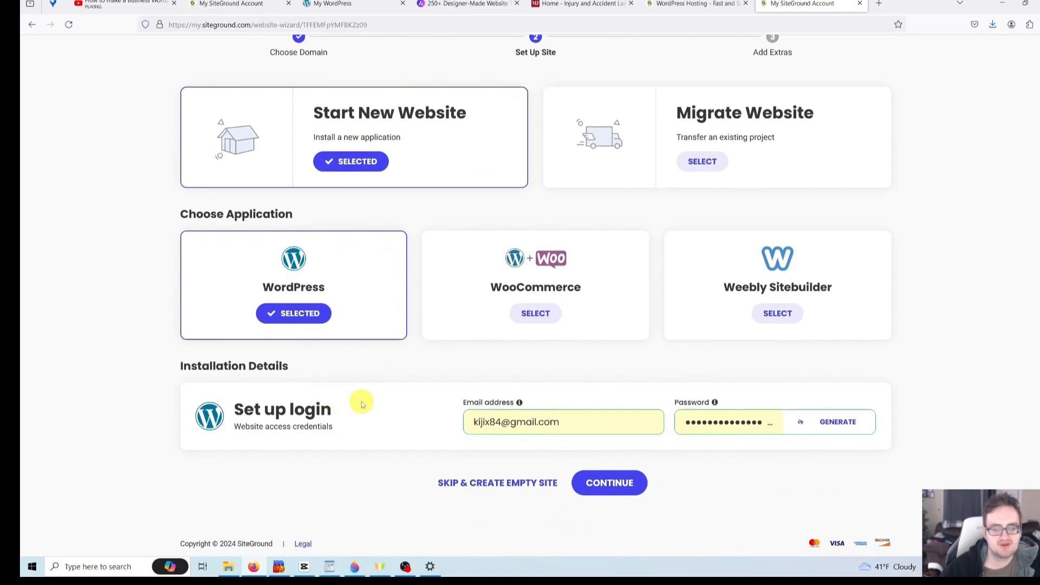
pyautogui.click(499, 423)
pyautogui.click(529, 424)
pyautogui.click(547, 426)
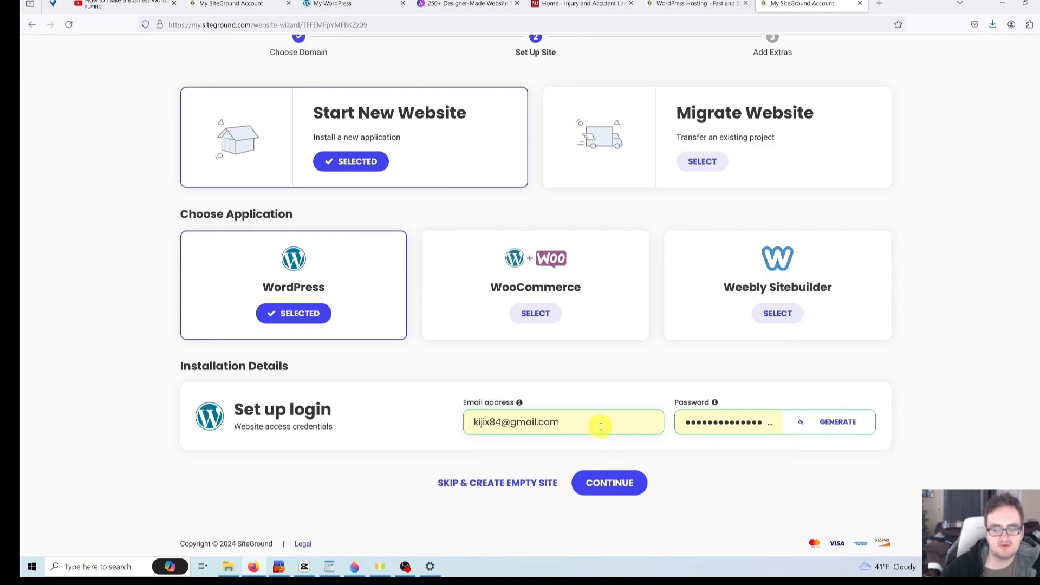
# - Continue past Add Extras without the Site Scanner and finish creating the site
pyautogui.click(617, 487)
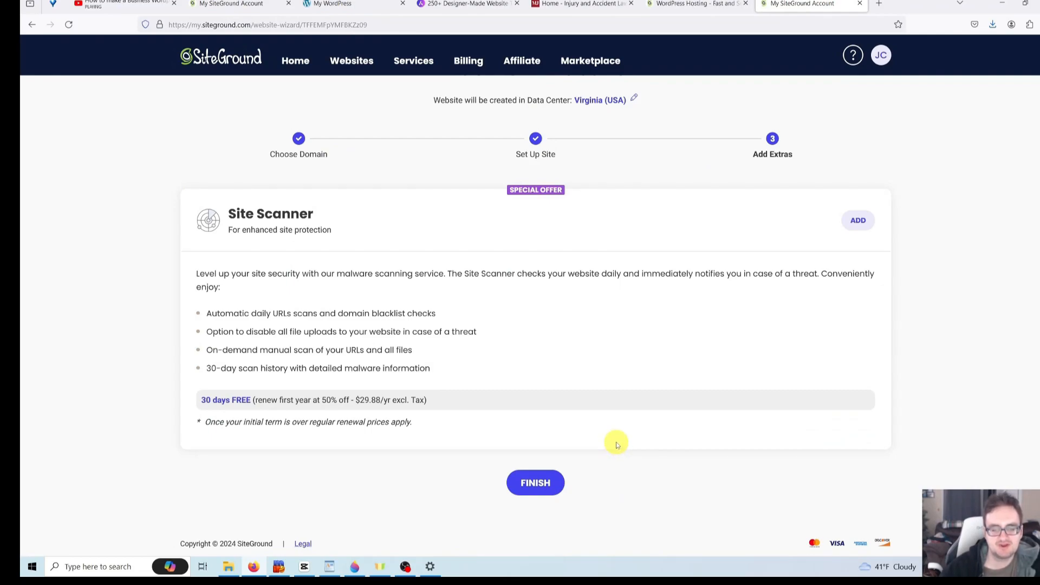
pyautogui.click(536, 483)
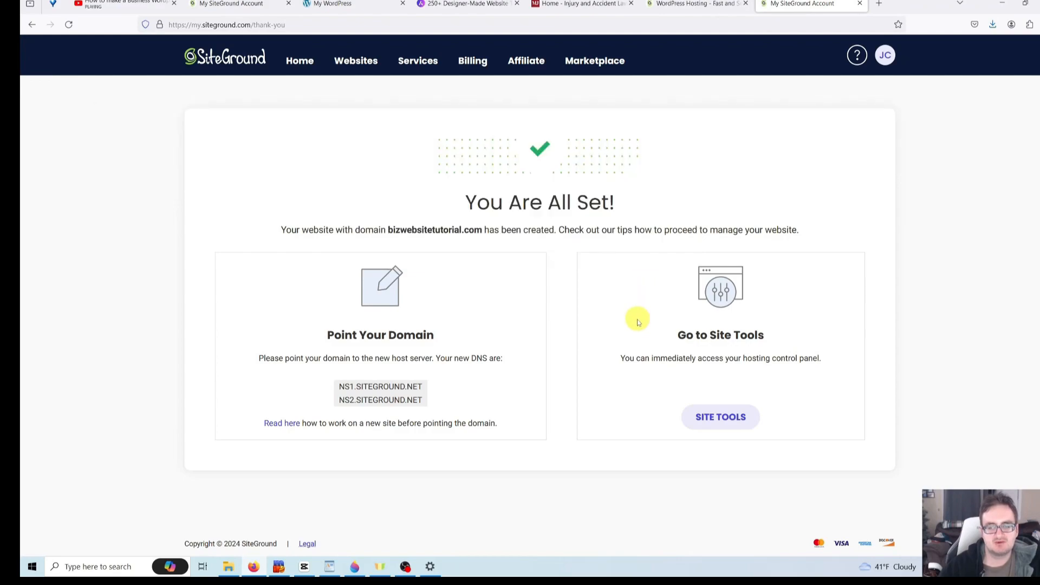
# - Open the WordPress Install & Manage page in Site Tools
pyautogui.click(726, 421)
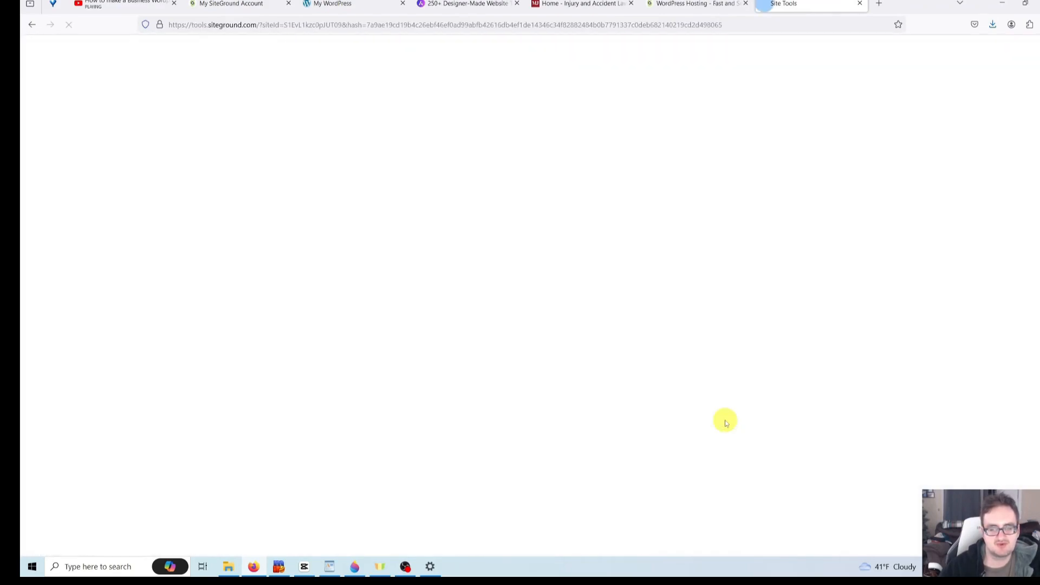
pyautogui.click(92, 219)
pyautogui.click(319, 259)
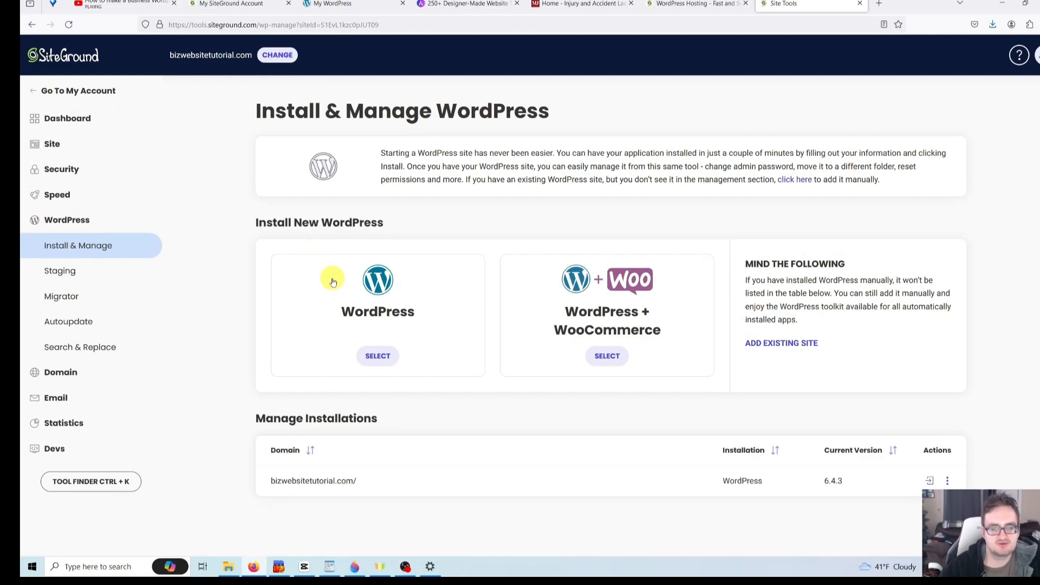
# - Select and copy the installation's domain, bizwebsitetutorial.com/
pyautogui.tripleClick(320, 490)
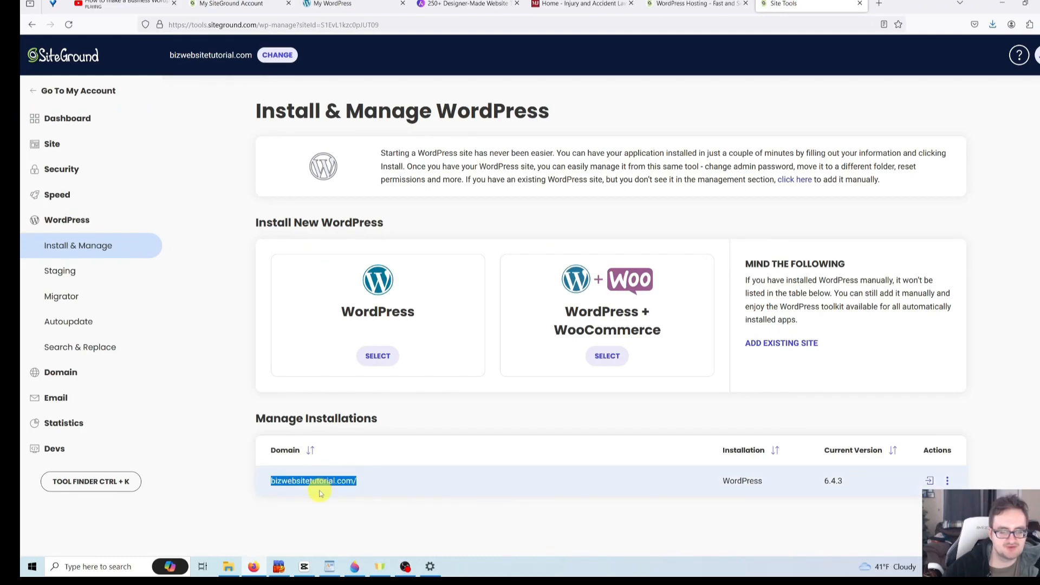
pyautogui.click(284, 490)
pyautogui.moveTo(284, 487); pyautogui.dragTo(347, 482)
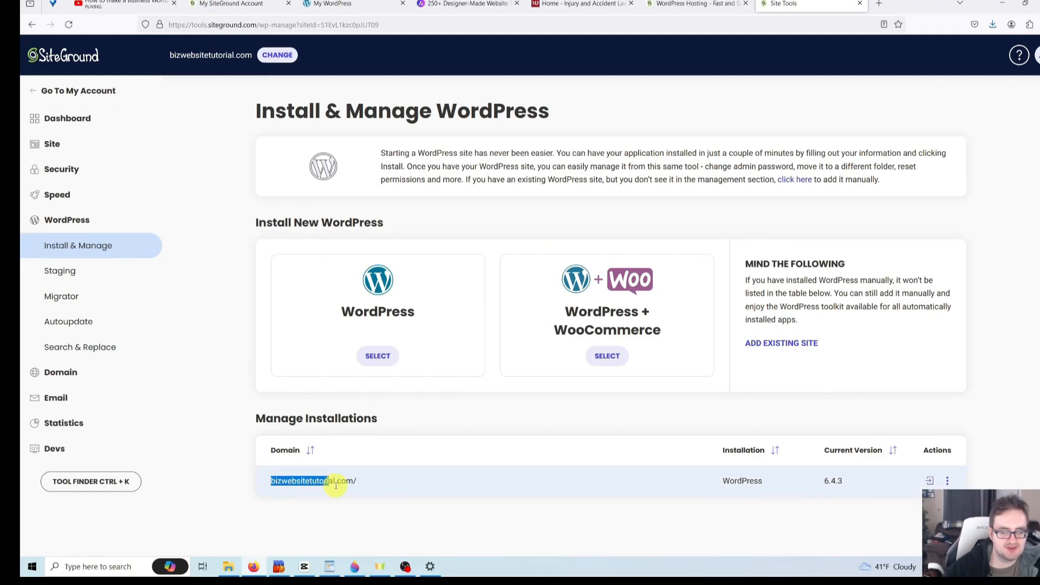
pyautogui.rightClick(343, 481)
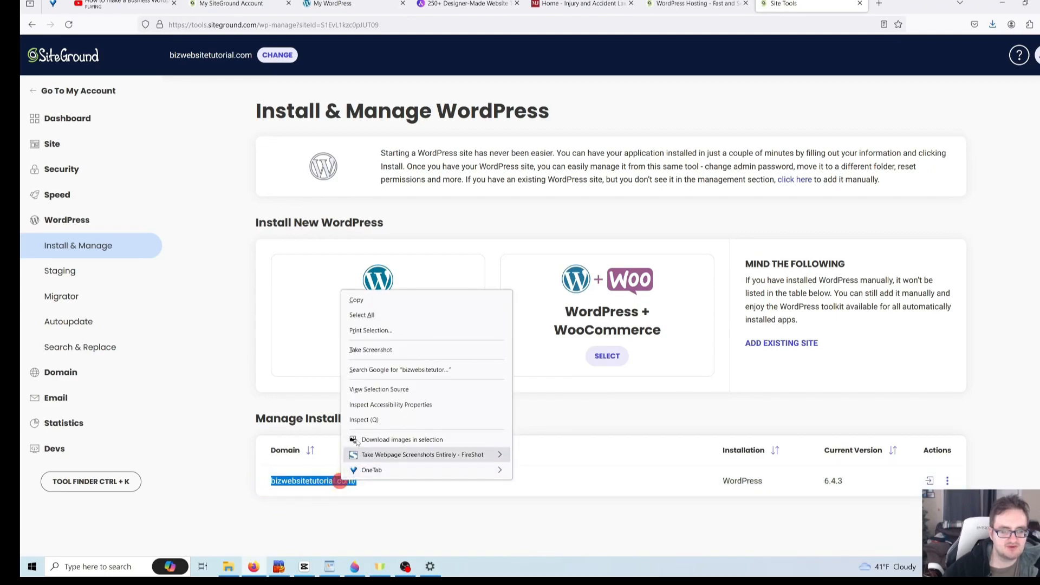
pyautogui.click(390, 301)
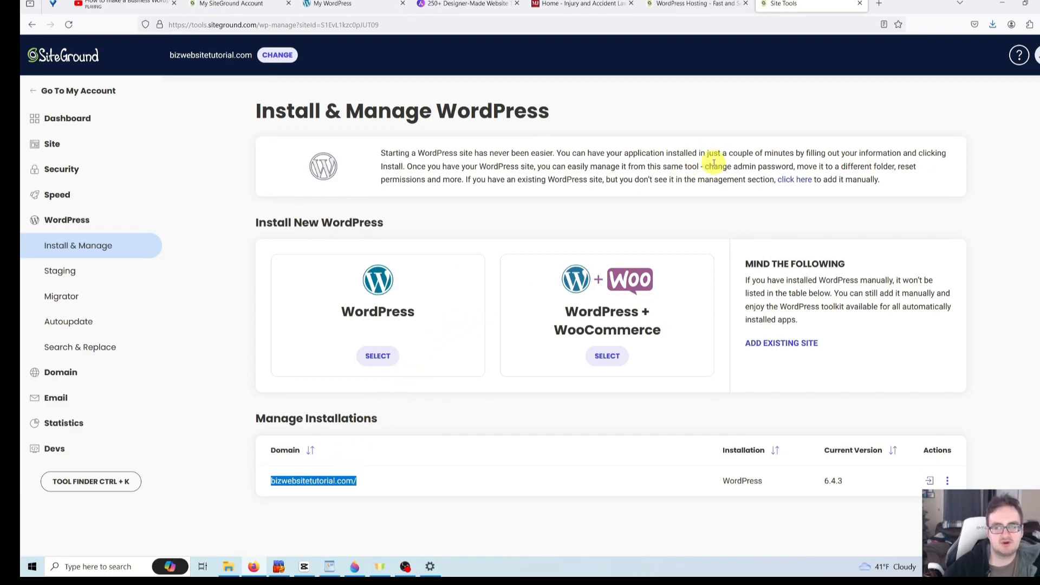
# - In a new tab, load bizwebsitetutorial.com/wp-admin/ from the pasted domain
pyautogui.click(879, 4)
pyautogui.click(819, 27)
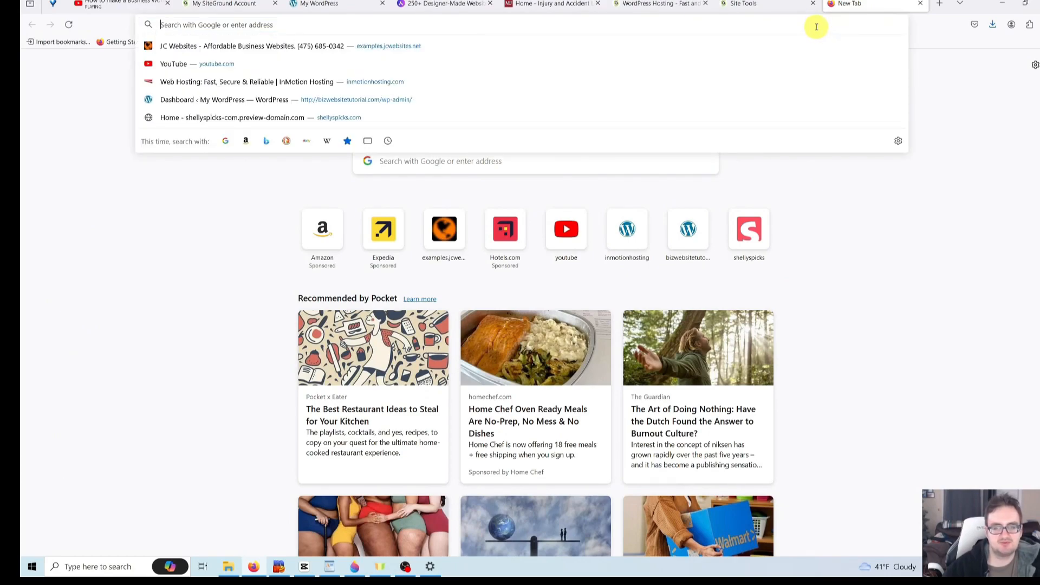
pyautogui.hotkey('ctrl', 'v')
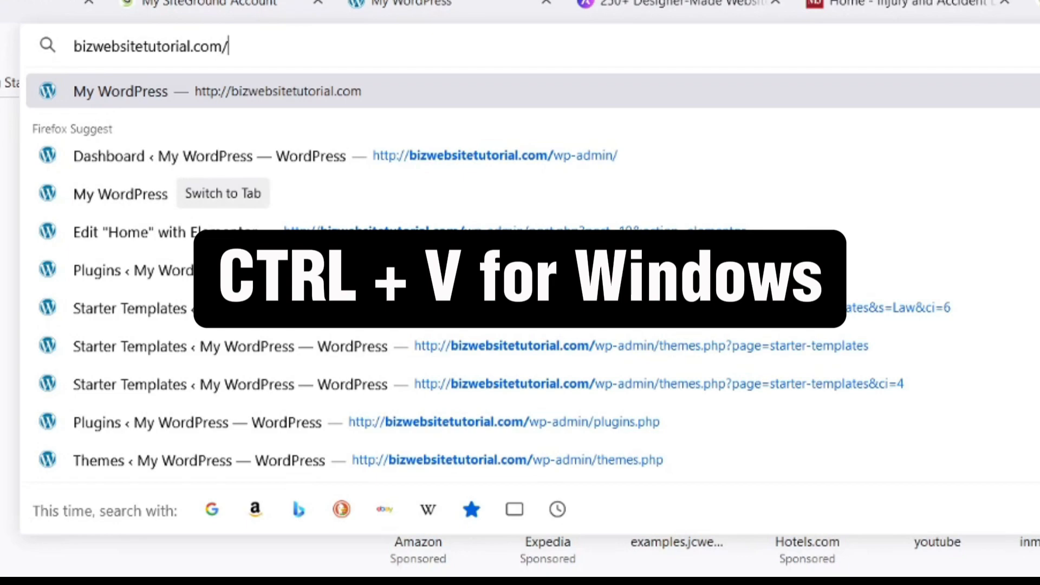
pyautogui.write('wp')
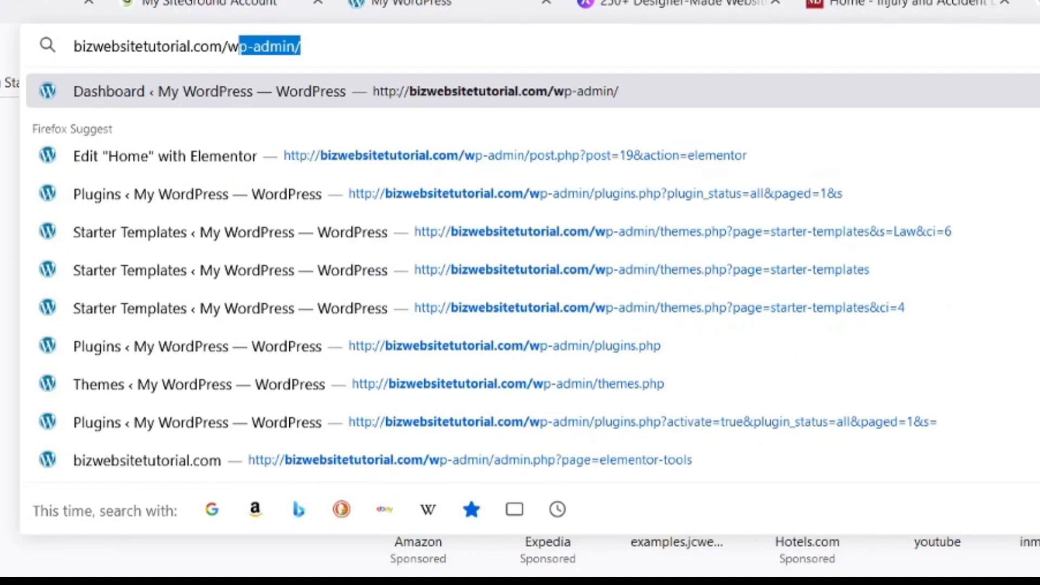
pyautogui.write('-admin')
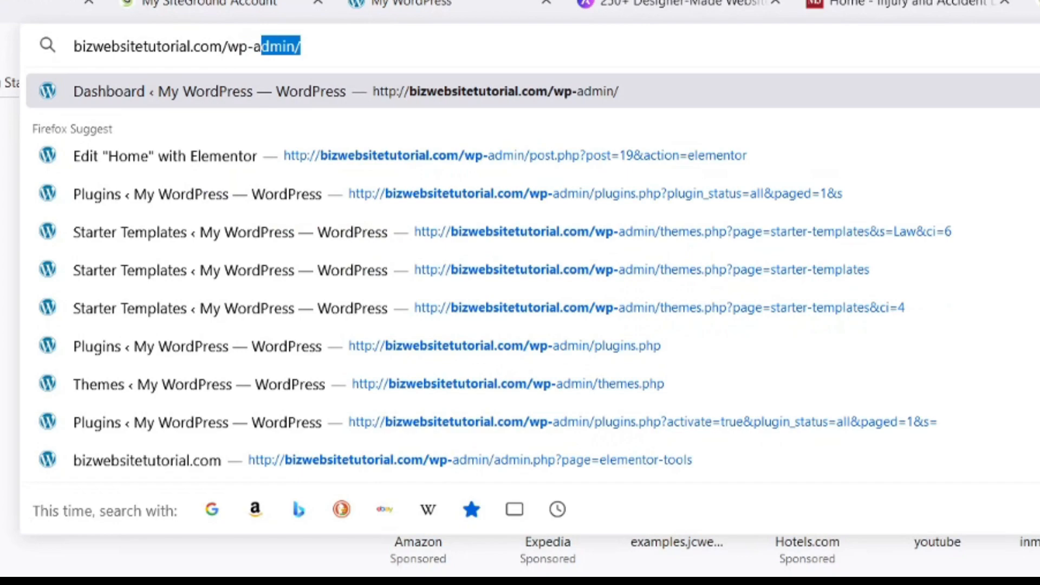
pyautogui.write('/')
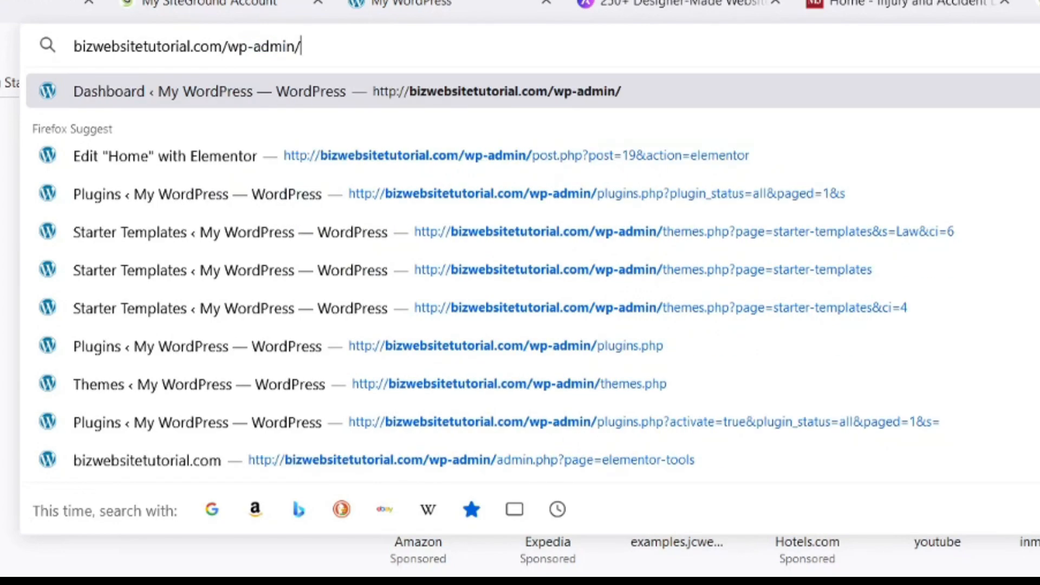
pyautogui.press('Return')
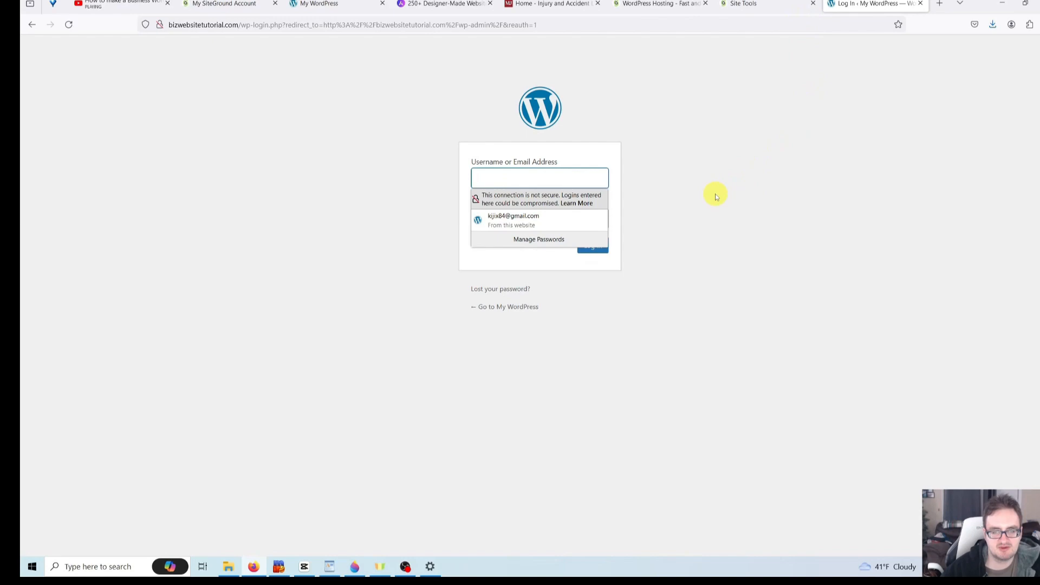
# - Sign in to the WordPress admin with the saved account credentials
pyautogui.click(499, 217)
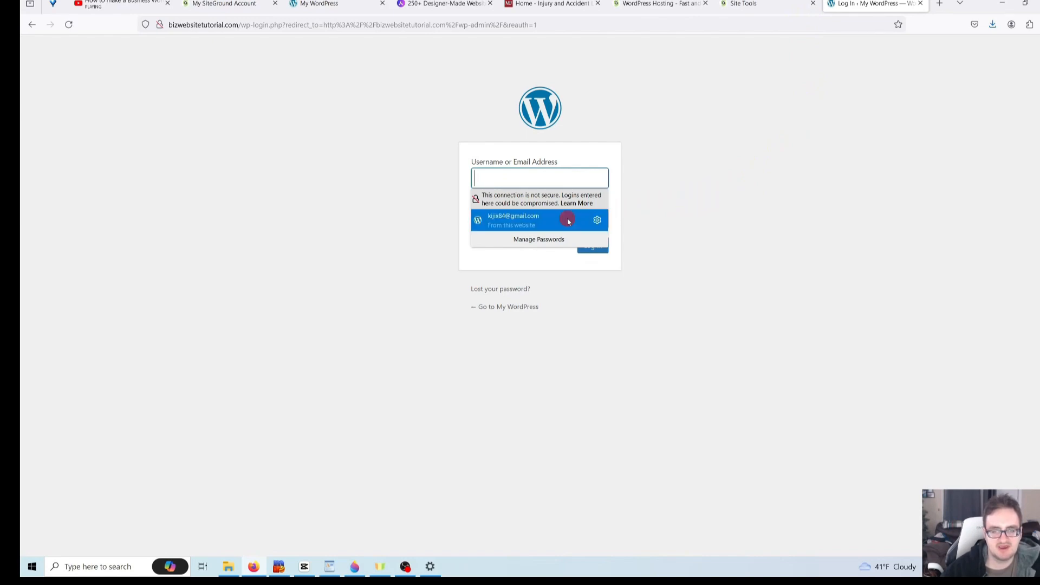
pyautogui.click(554, 221)
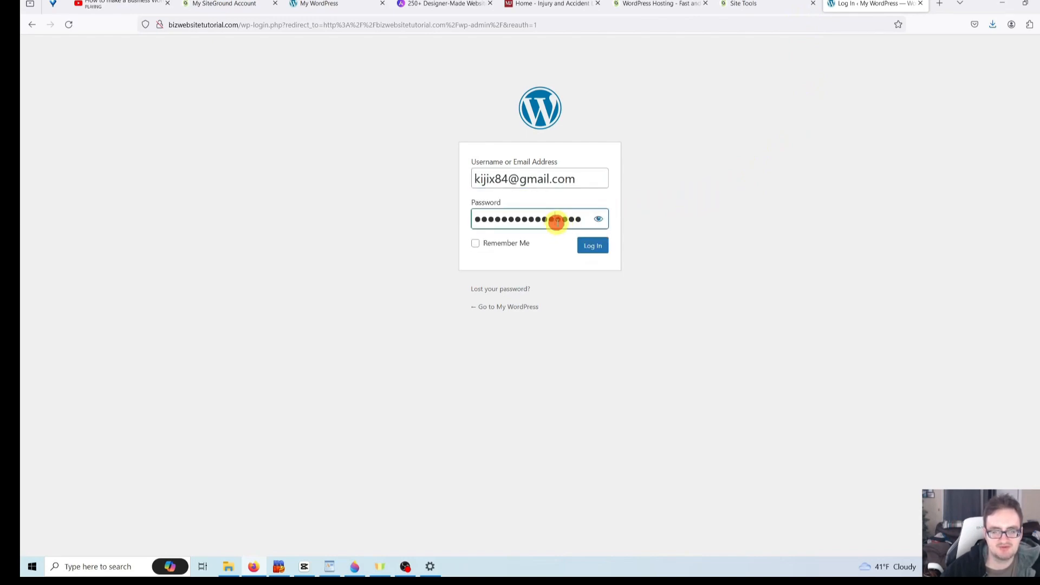
pyautogui.click(663, 217)
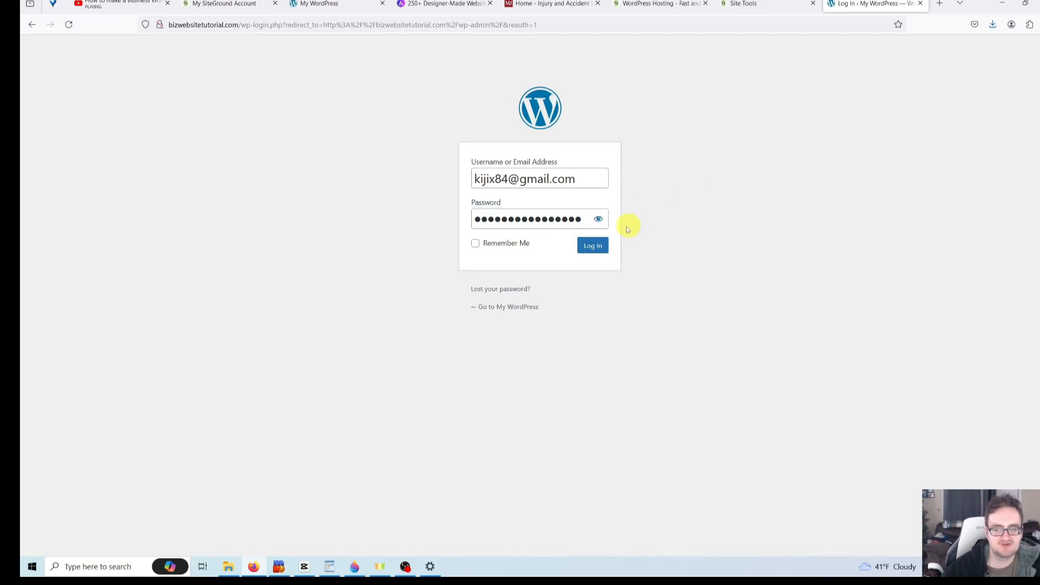
pyautogui.click(591, 247)
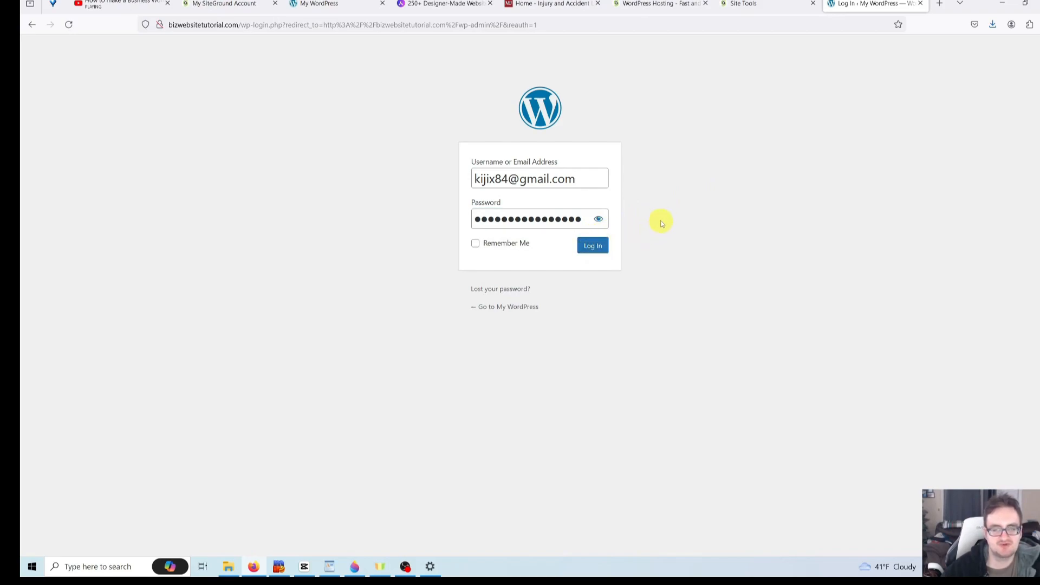
pyautogui.click(594, 247)
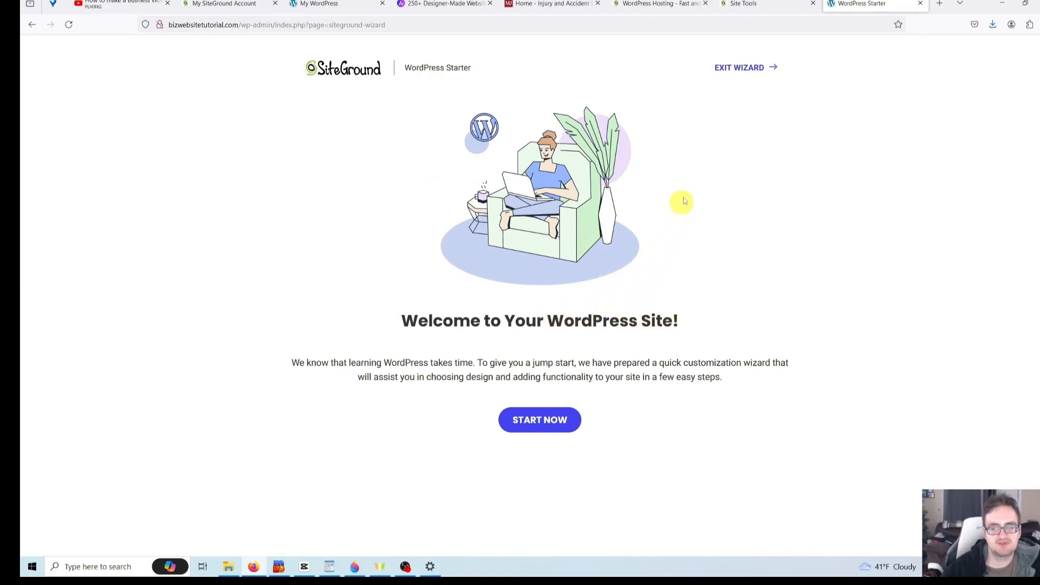
# - Exit the SiteGround starter wizard and go to Appearance > Themes, showing Twenty Twenty-Four active
pyautogui.click(746, 73)
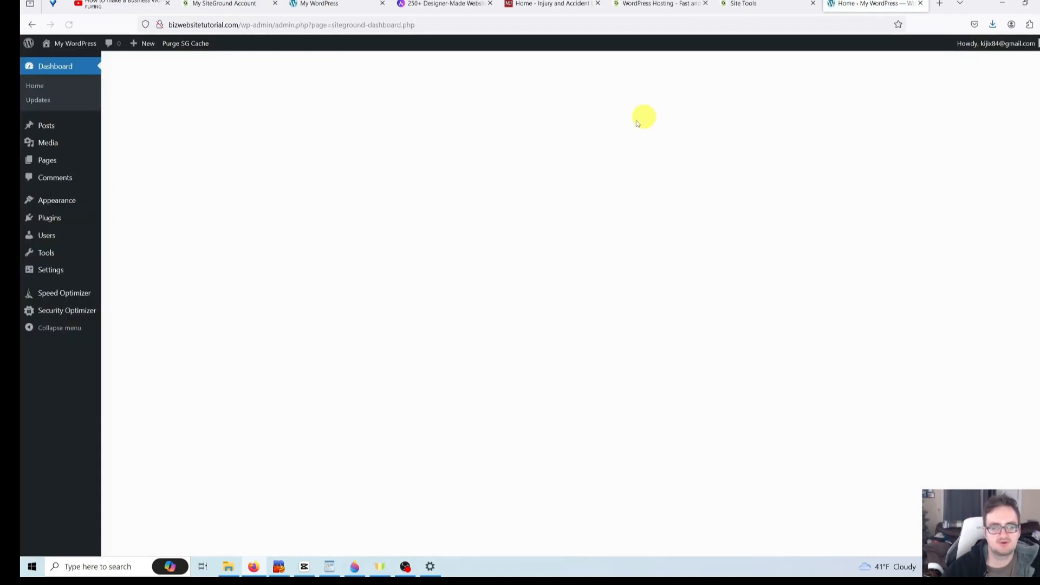
pyautogui.moveTo(88, 205)
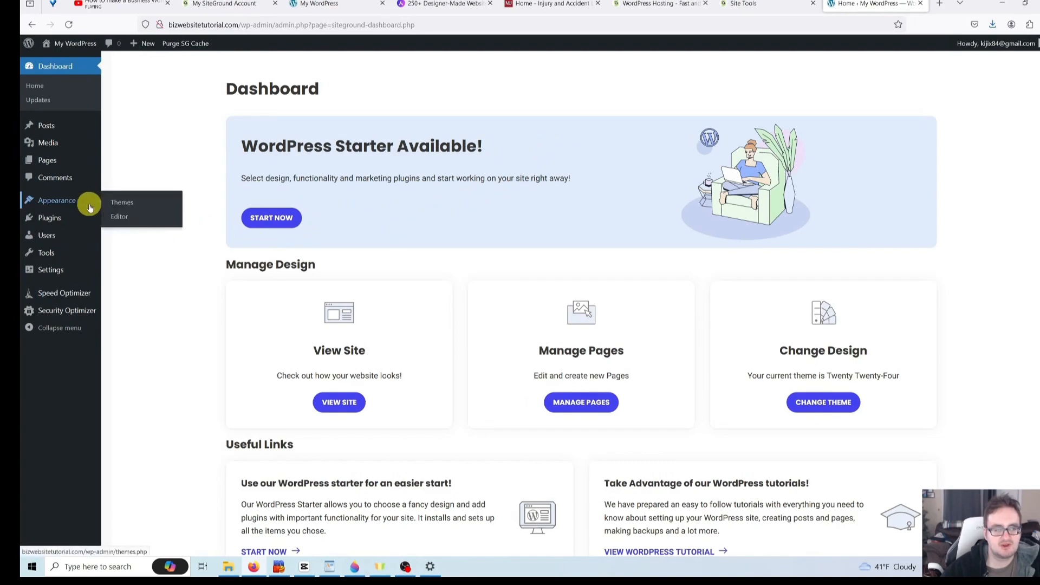
pyautogui.click(128, 202)
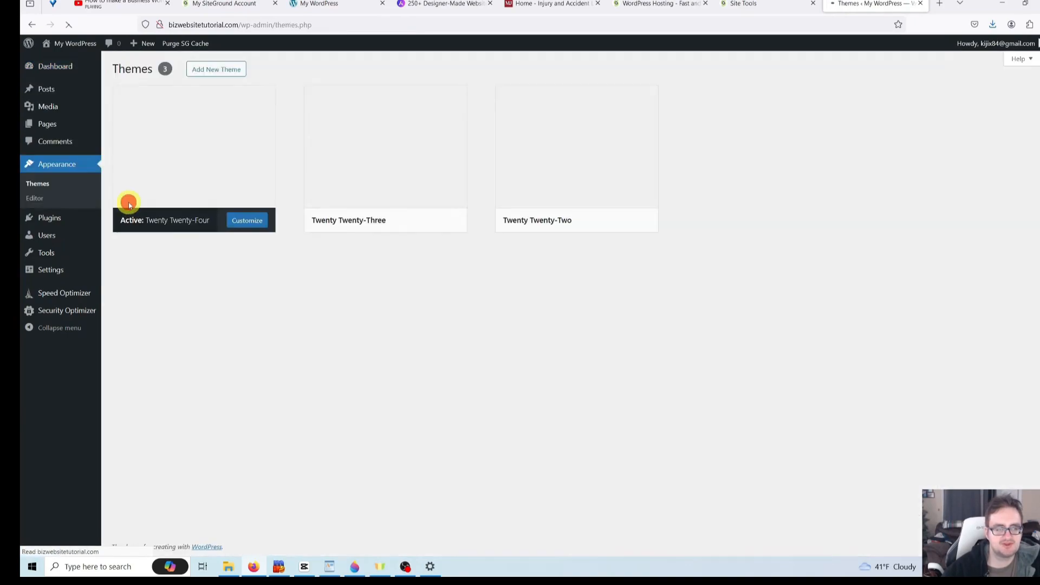
# - Search Add New Theme for 'astra', install and activate Astra, then reload the admin page
pyautogui.click(235, 73)
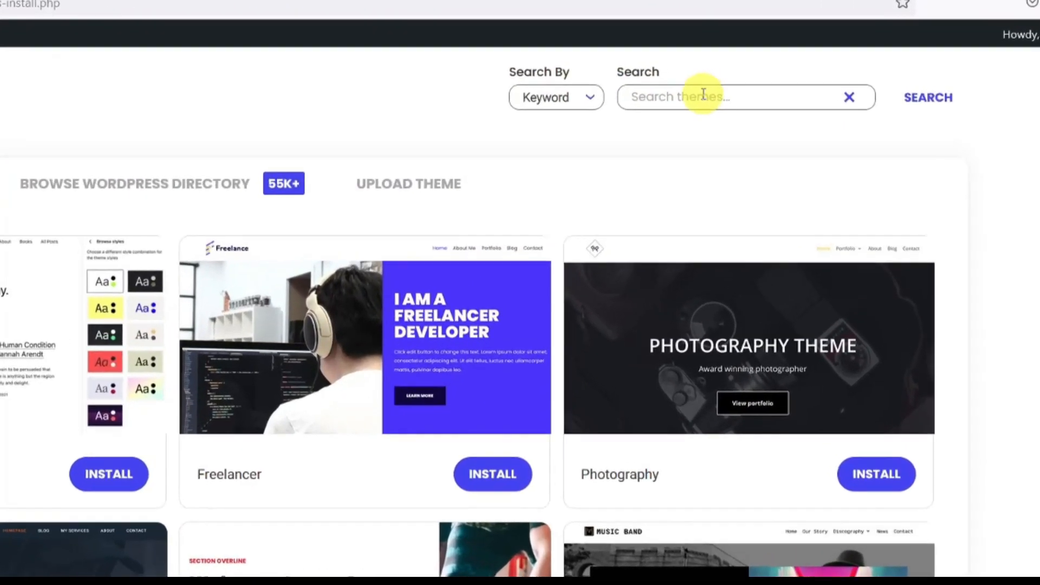
pyautogui.click(746, 84)
pyautogui.write('astra')
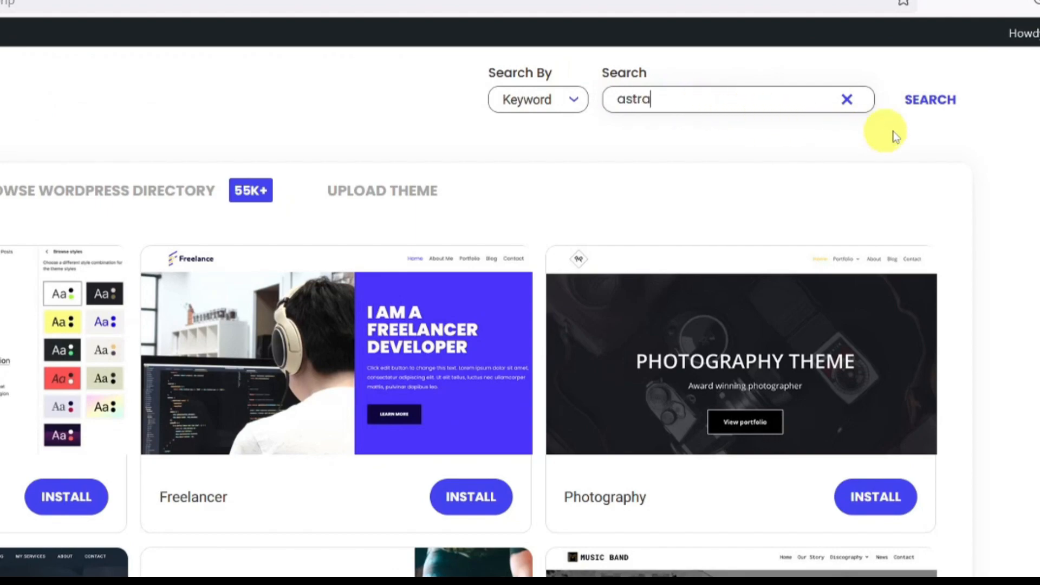
pyautogui.click(954, 110)
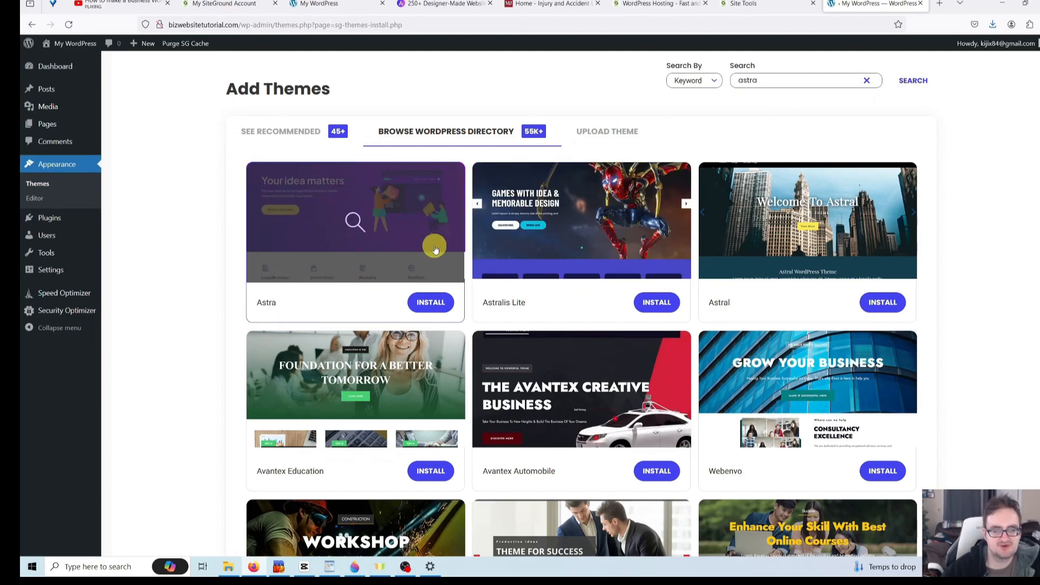
pyautogui.click(432, 303)
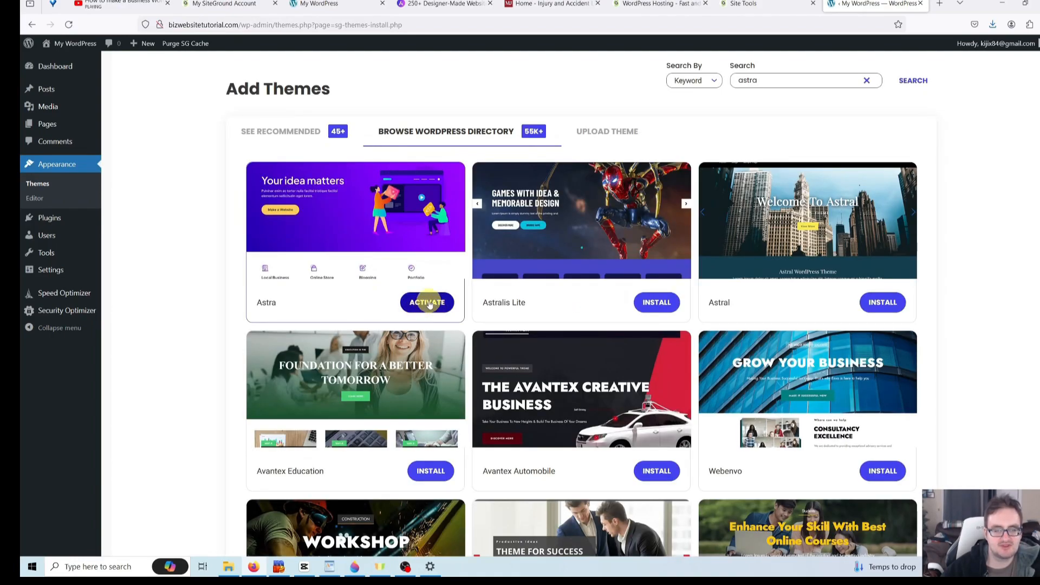
pyautogui.click(429, 303)
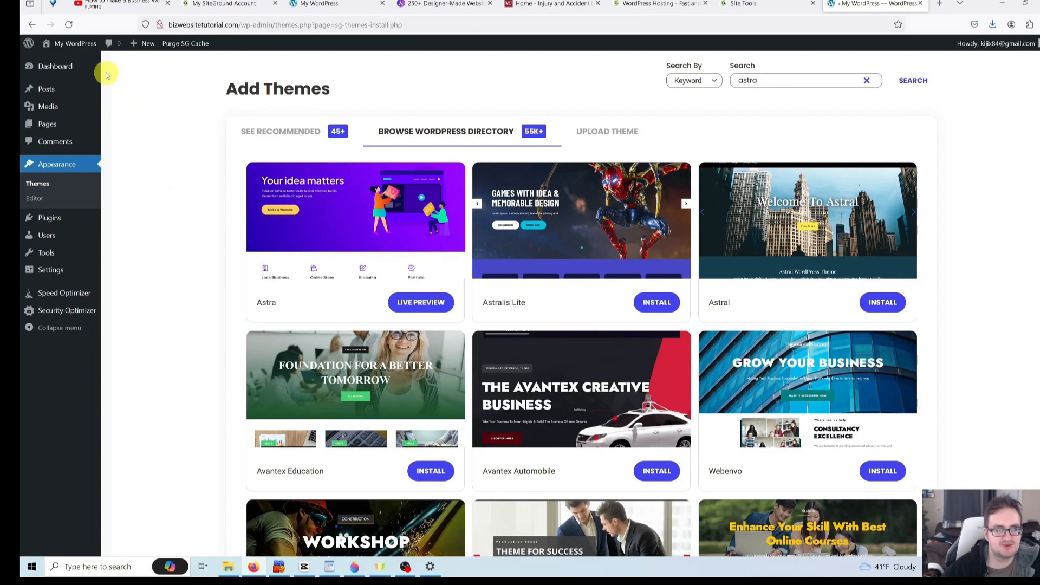
pyautogui.click(71, 24)
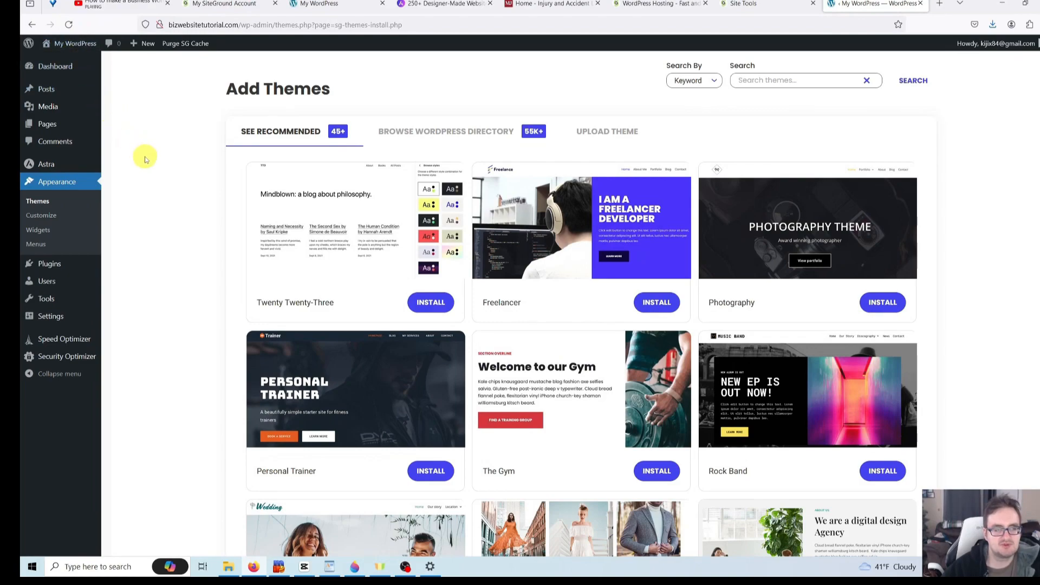
# - From Astra's Dashboard, install Starter Templates under Useful Plugins and open the Starter Templates tab
pyautogui.moveTo(60, 167)
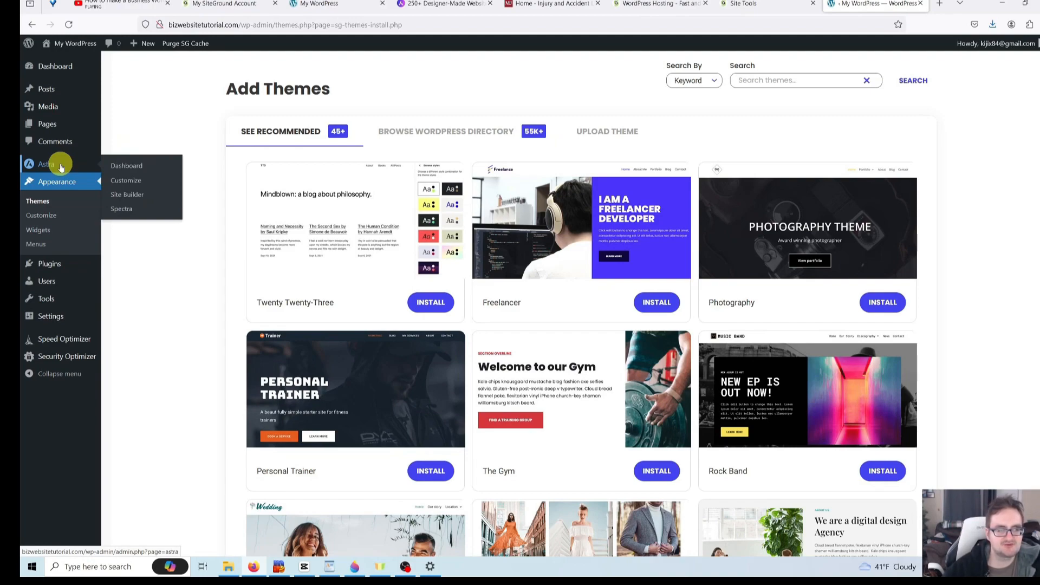
pyautogui.click(139, 170)
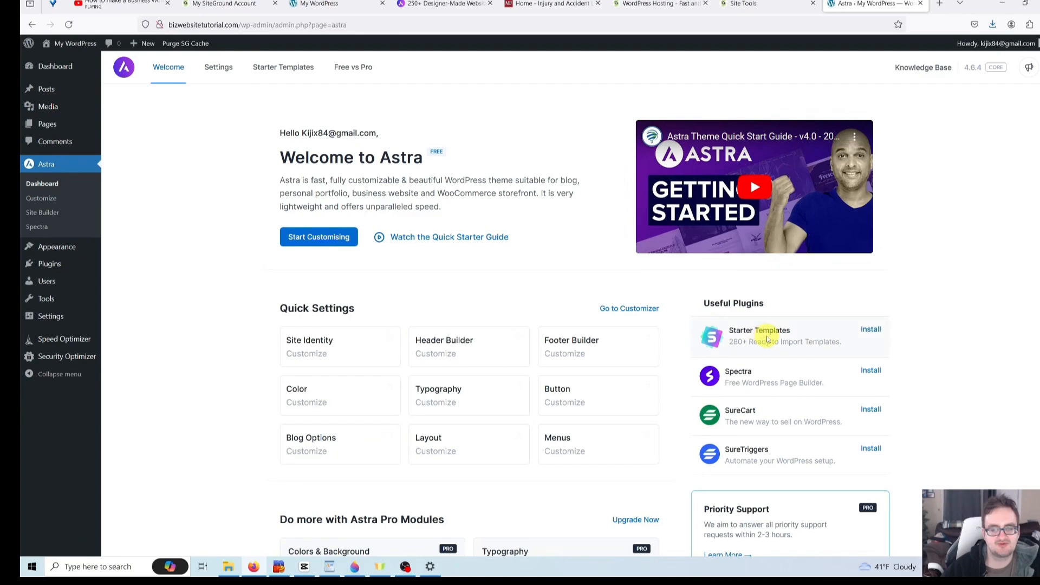
pyautogui.click(874, 330)
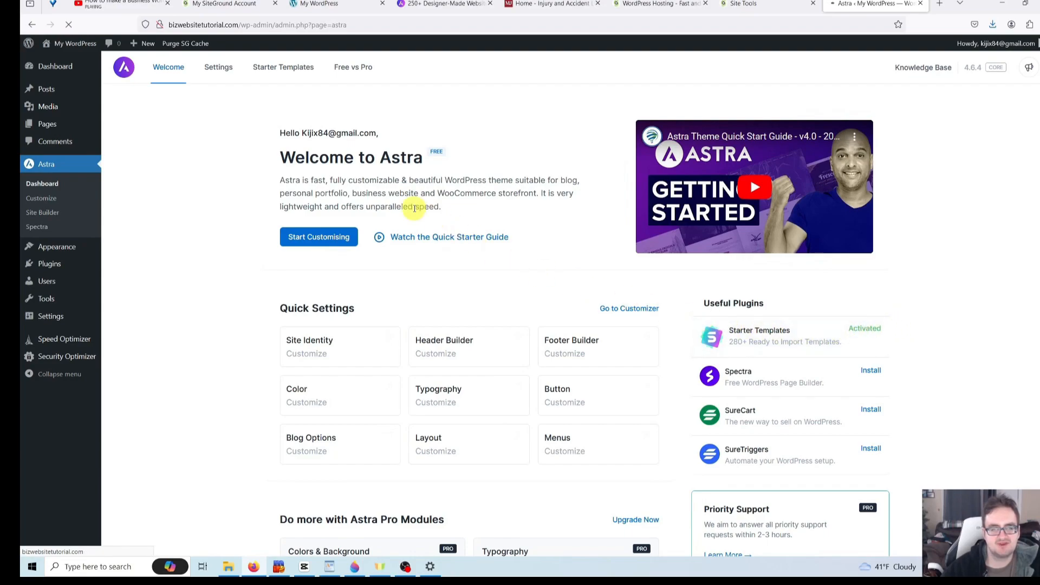
pyautogui.click(284, 68)
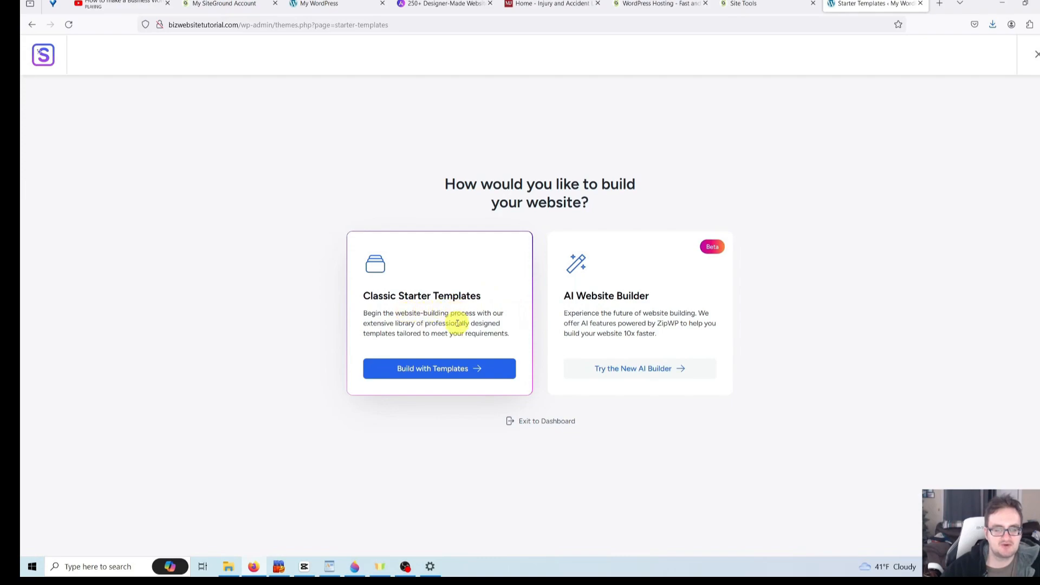
# - Choose classic templates with Elementor, search 'law', and pick the Injury and Accident Lawyer template
pyautogui.click(442, 373)
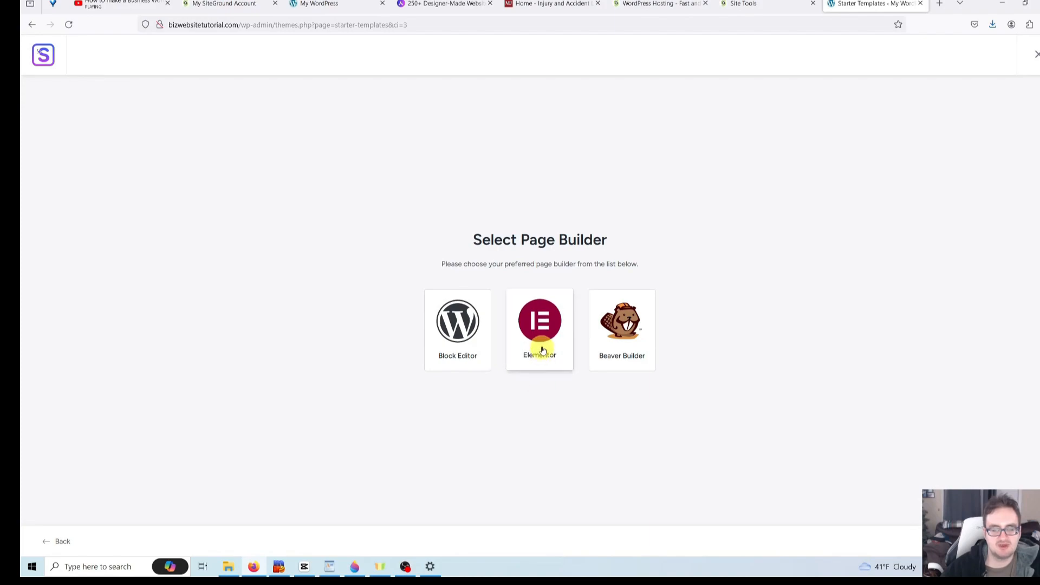
pyautogui.click(542, 338)
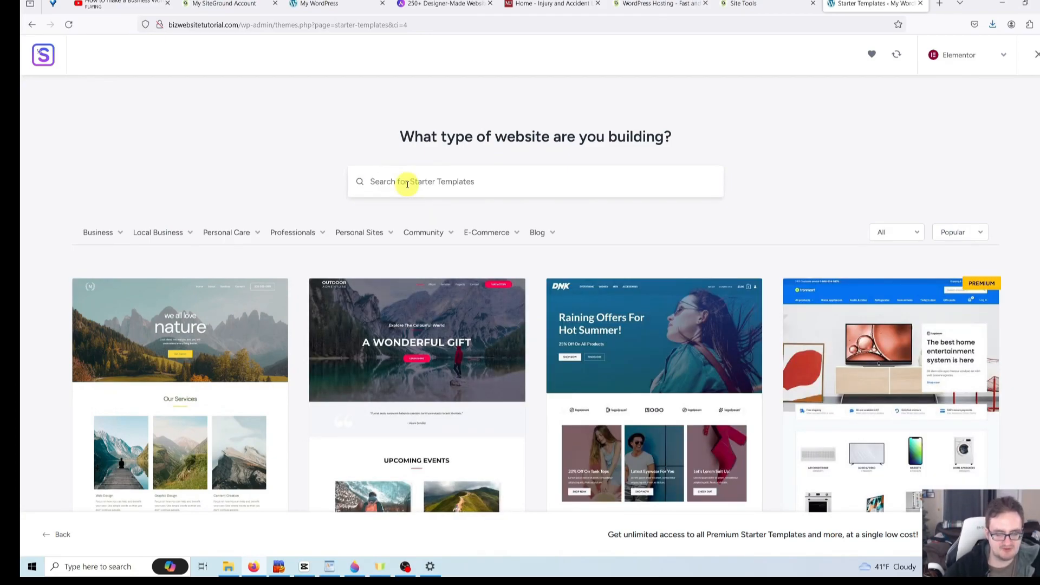
pyautogui.write('la')
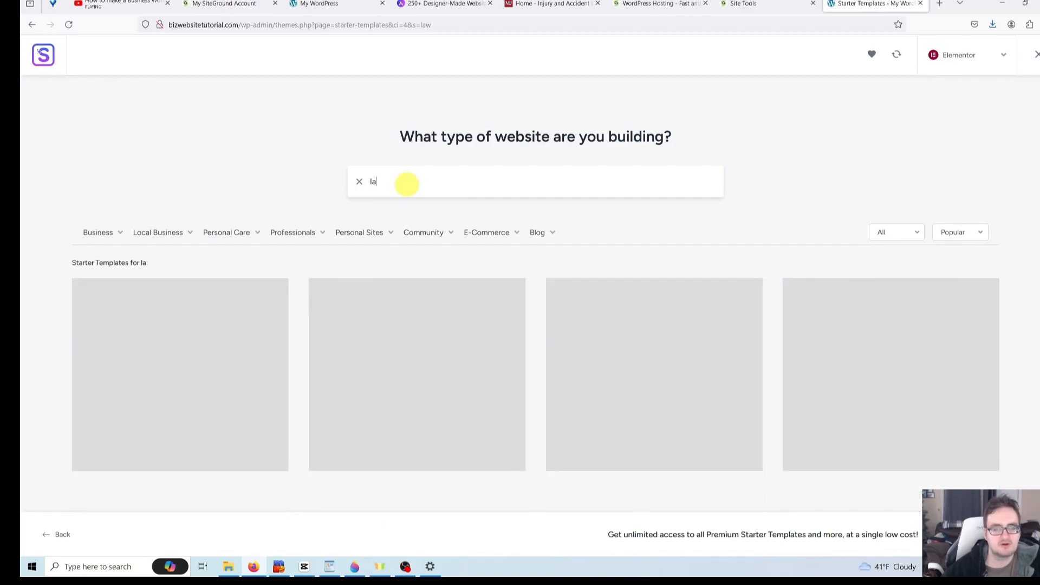
pyautogui.write('w')
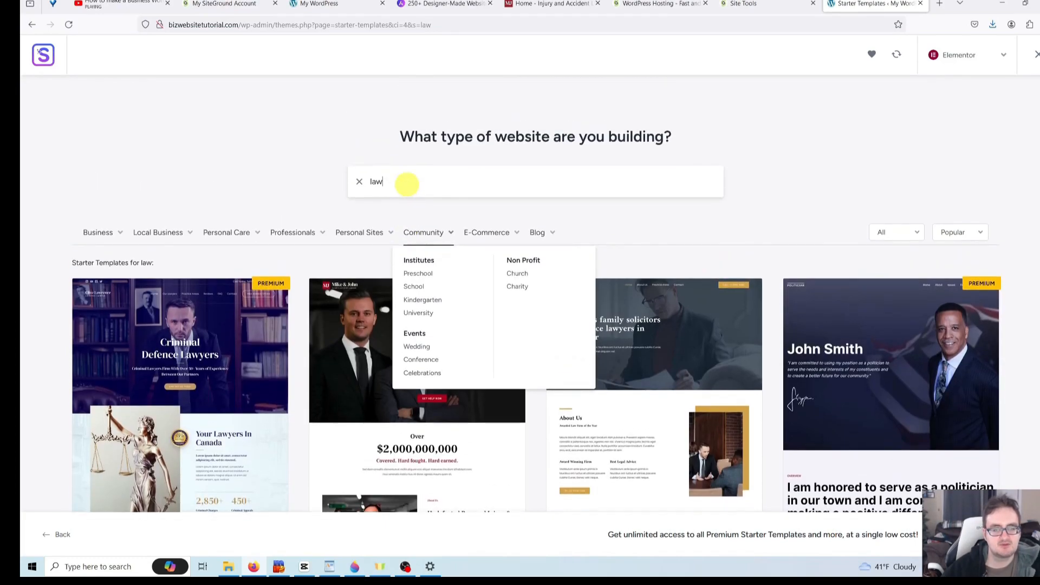
pyautogui.scroll(-1, 407, 184)
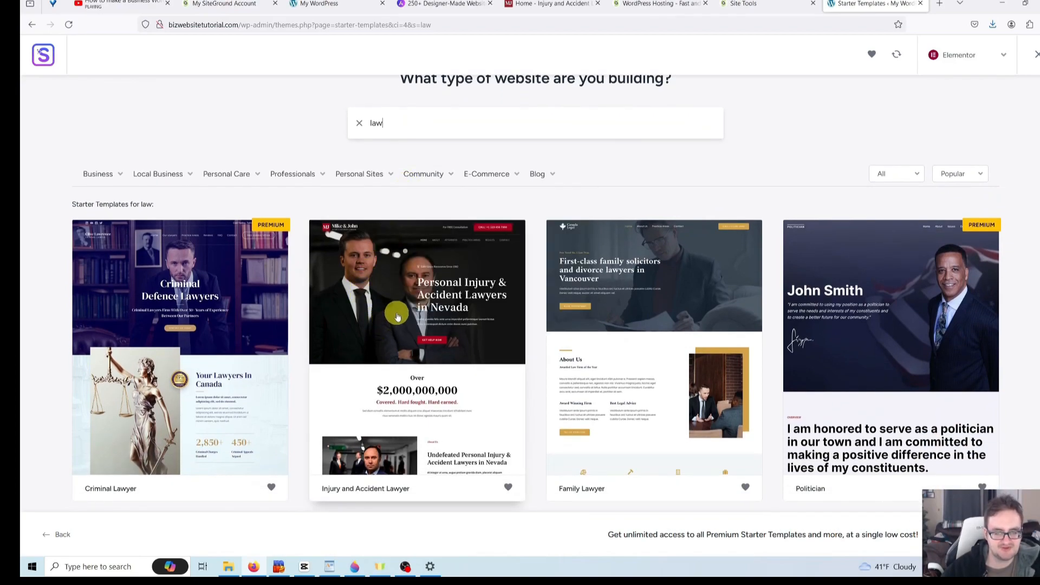
pyautogui.click(424, 345)
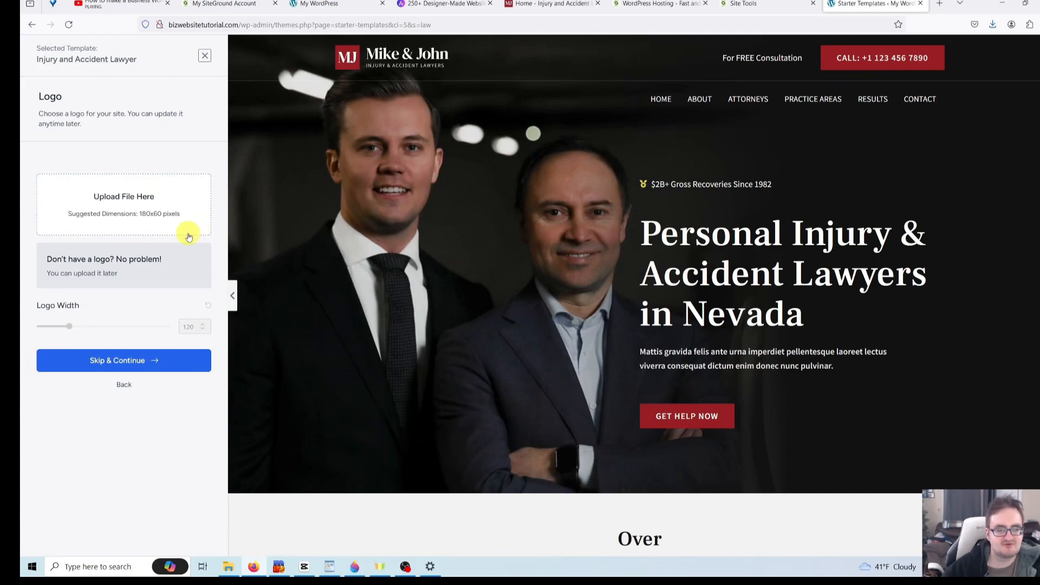
# - Skip the logo, preview red, pink, yellow, green, teal and blue palettes, then revert to Default Colors
pyautogui.click(144, 361)
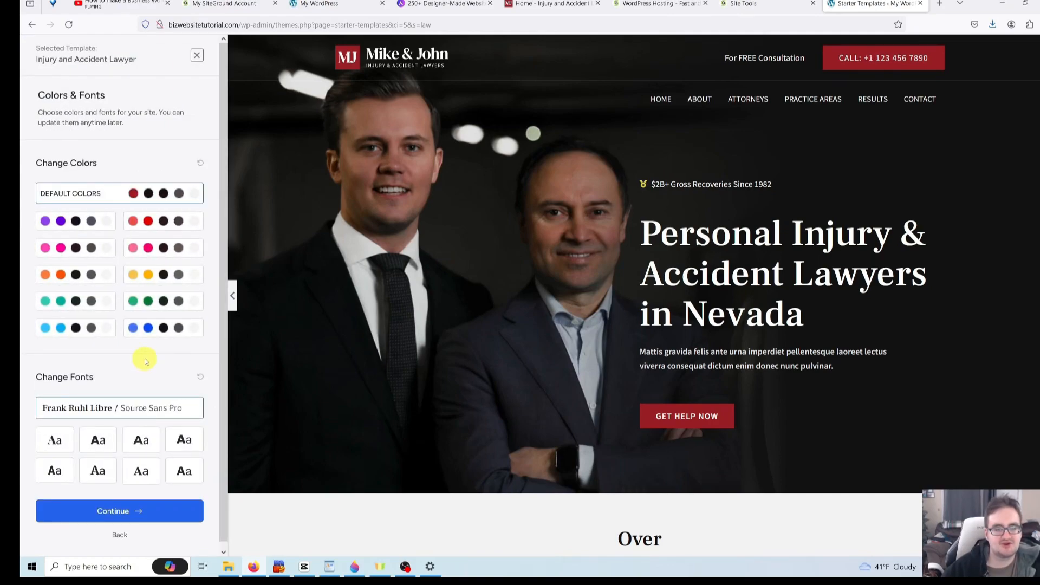
pyautogui.click(166, 221)
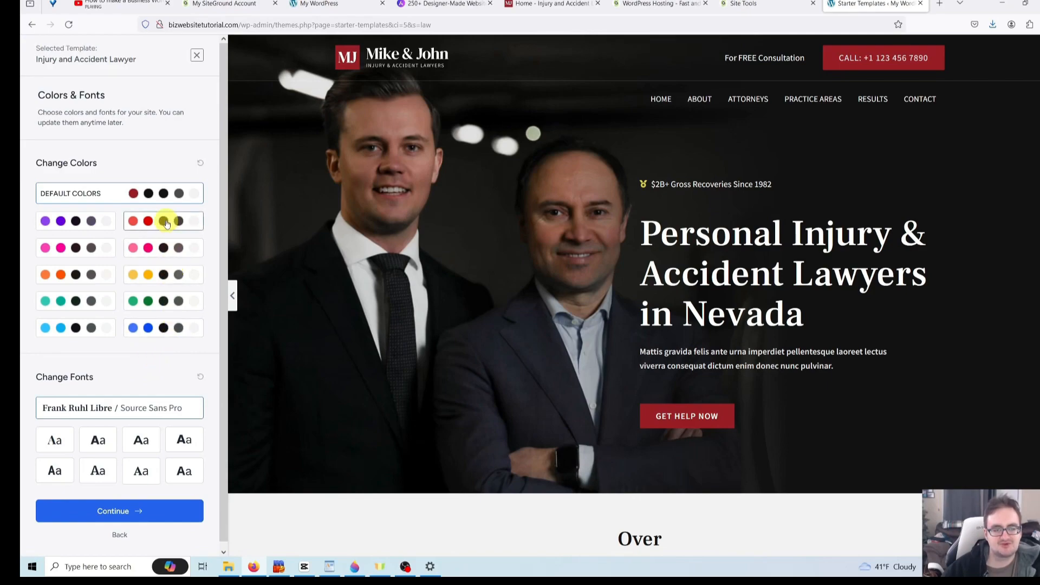
pyautogui.scroll(-6, 271, 299)
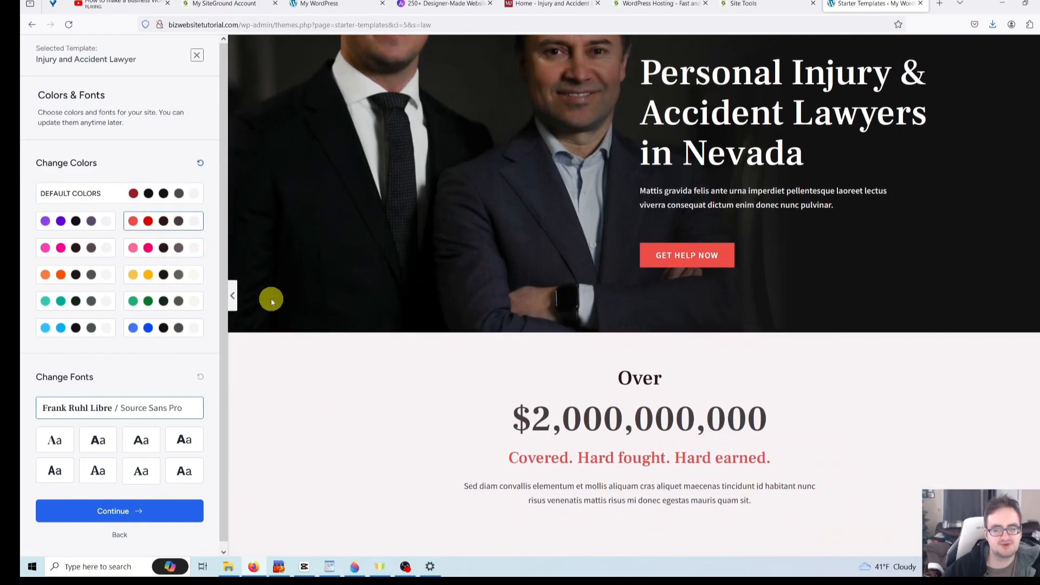
pyautogui.scroll(-1, 271, 301)
pyautogui.click(164, 248)
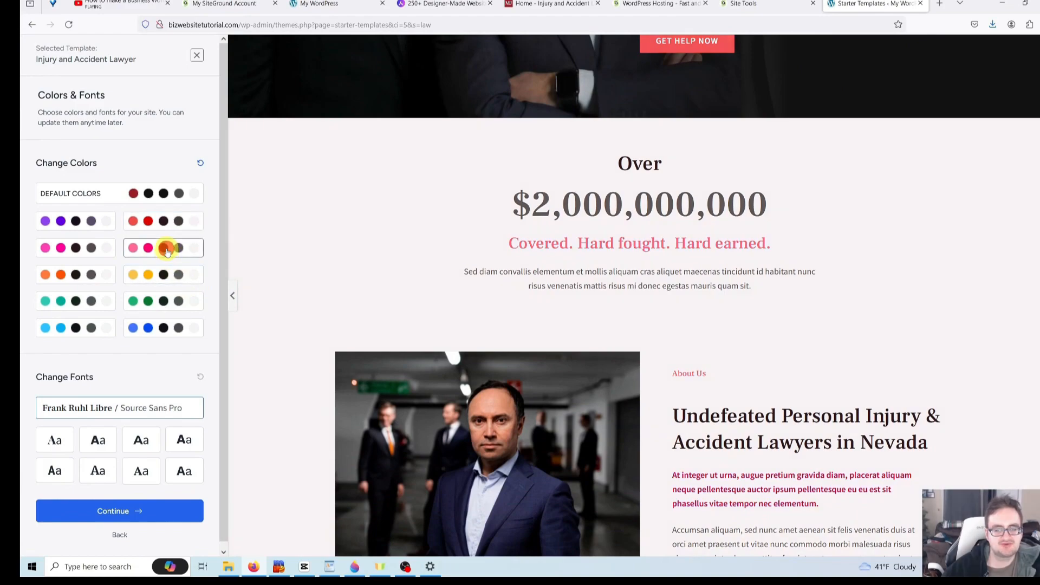
pyautogui.click(163, 275)
pyautogui.click(161, 302)
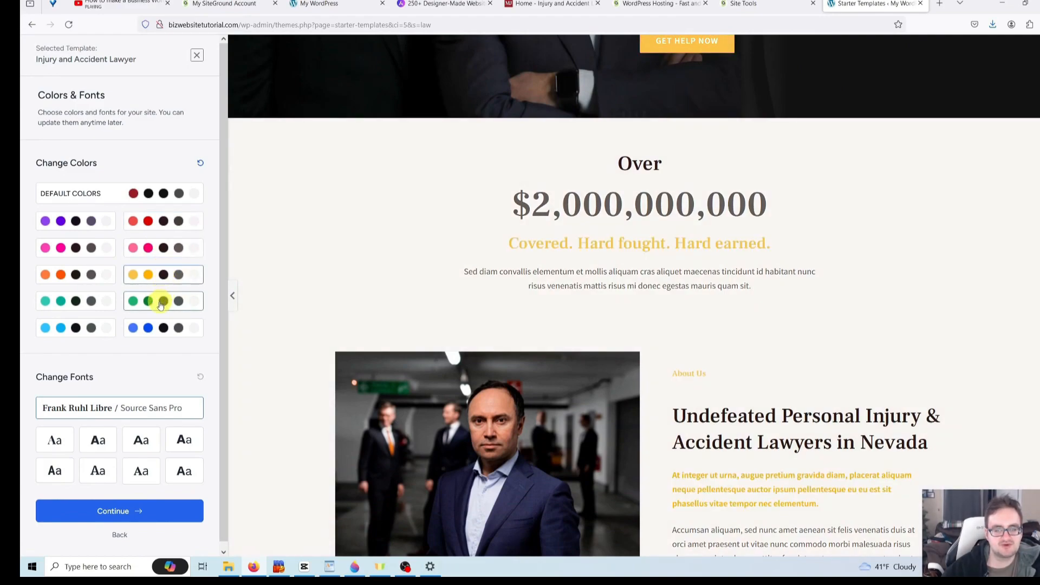
pyautogui.click(86, 301)
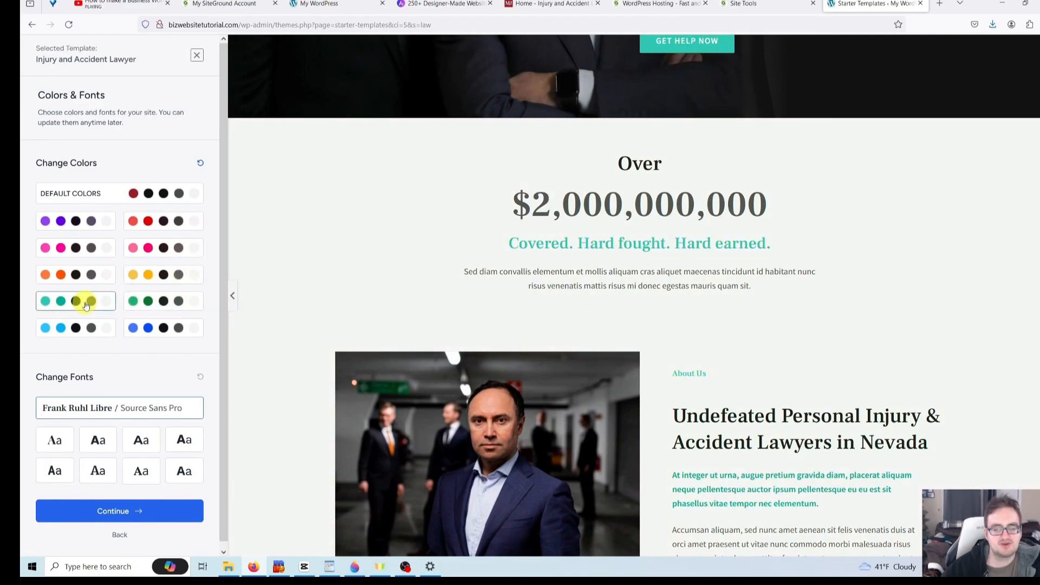
pyautogui.click(139, 330)
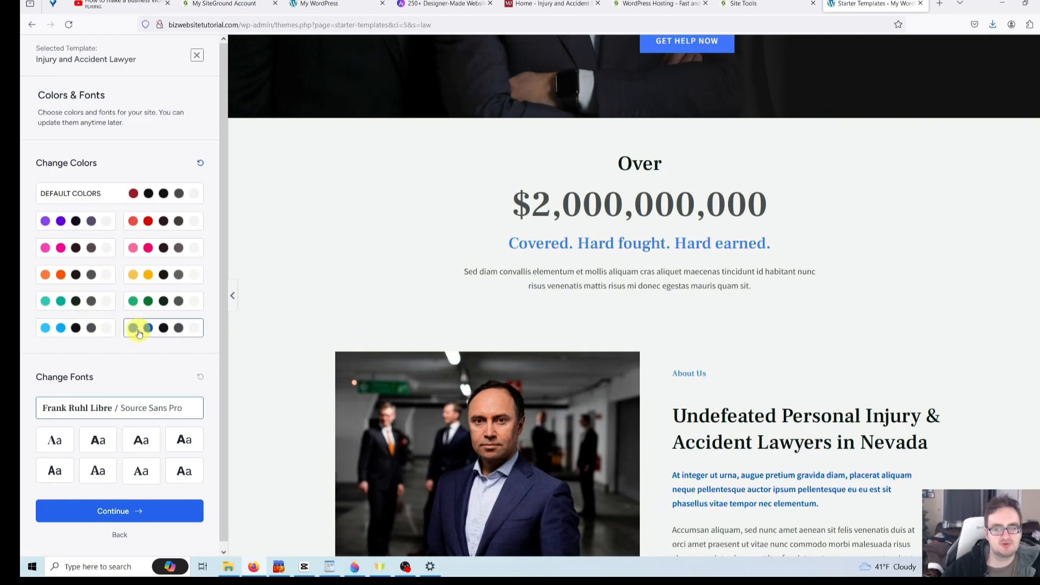
pyautogui.click(103, 328)
pyautogui.click(165, 196)
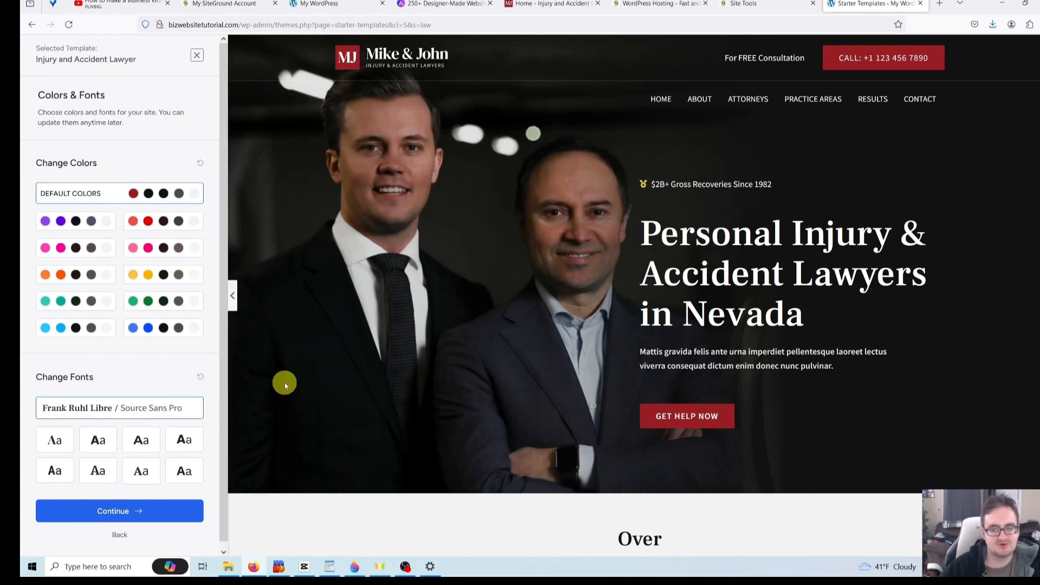
# - Try Rubik/Karla and Montserrat/Lato, settle on Open Sans/Work Sans fonts, and continue
pyautogui.click(178, 444)
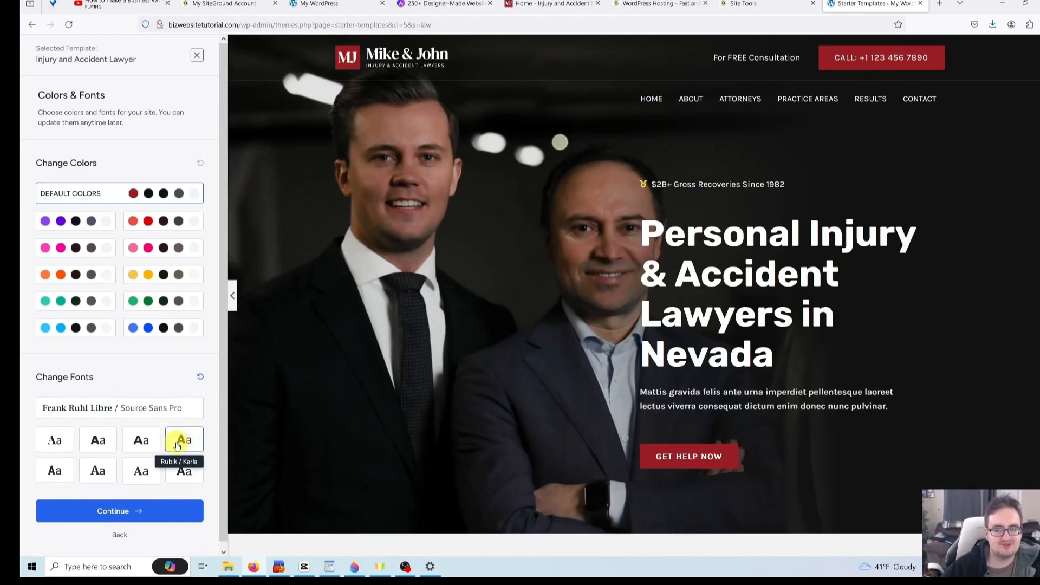
pyautogui.scroll(-1, 179, 444)
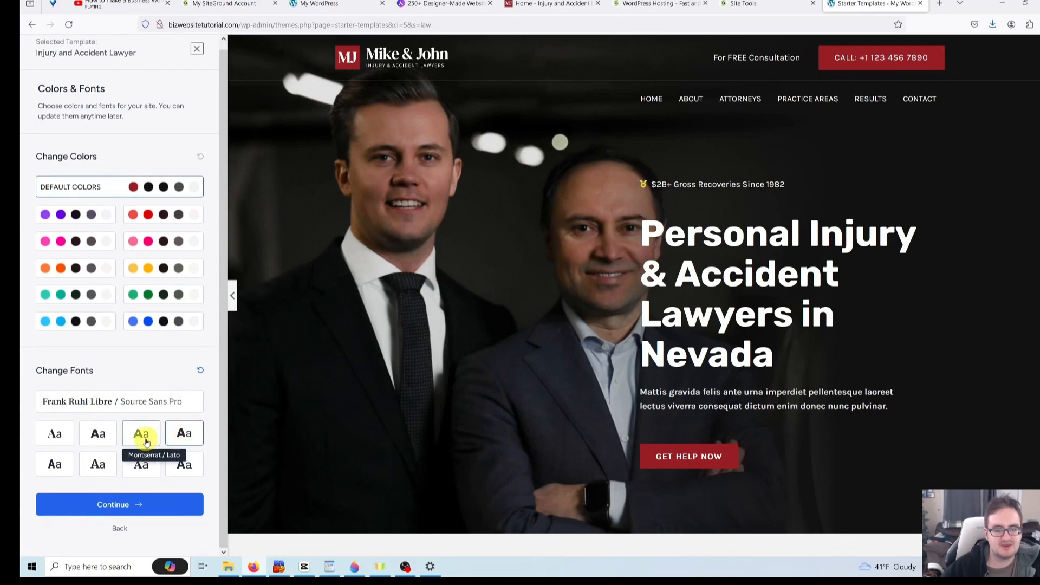
pyautogui.click(146, 441)
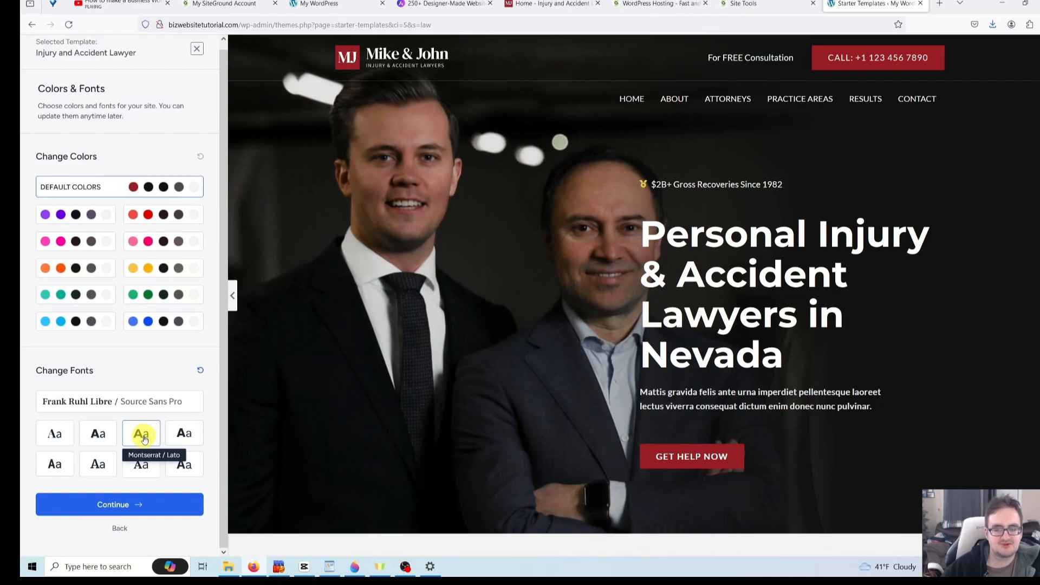
pyautogui.click(183, 464)
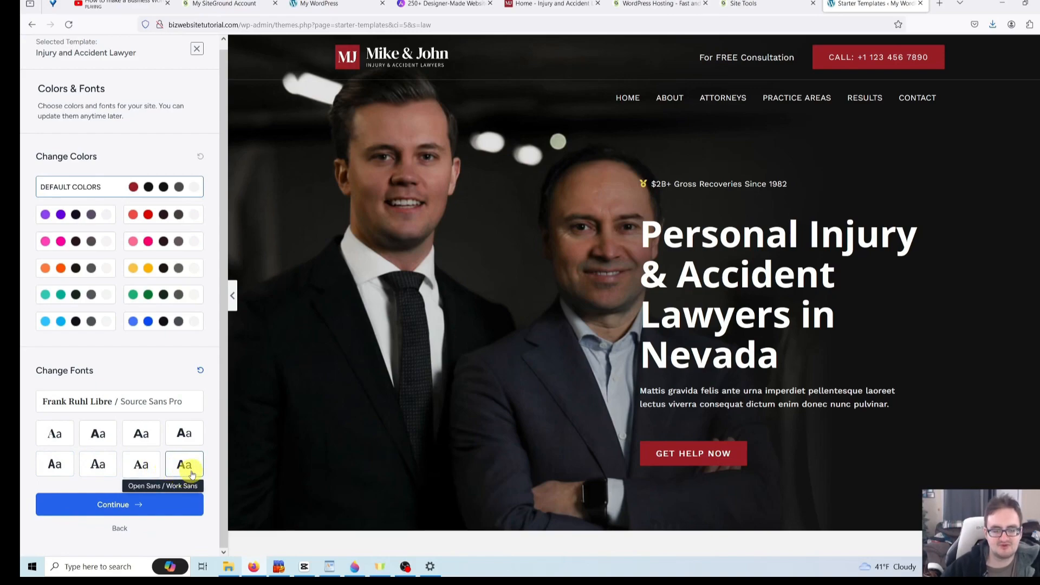
pyautogui.click(135, 510)
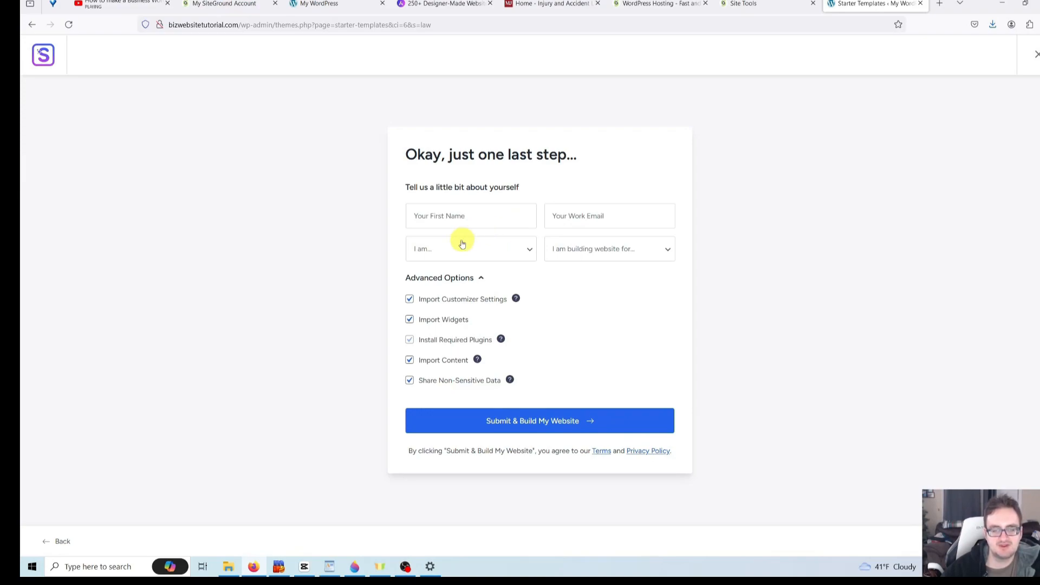
# - Untick Share Non-Sensitive Data and submit to build the website
pyautogui.click(410, 383)
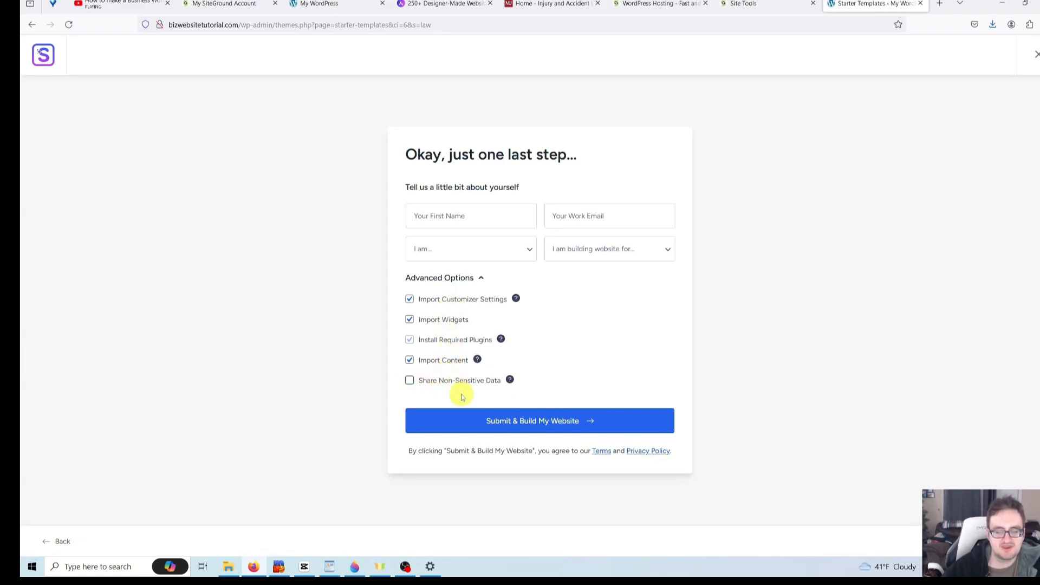
pyautogui.click(529, 425)
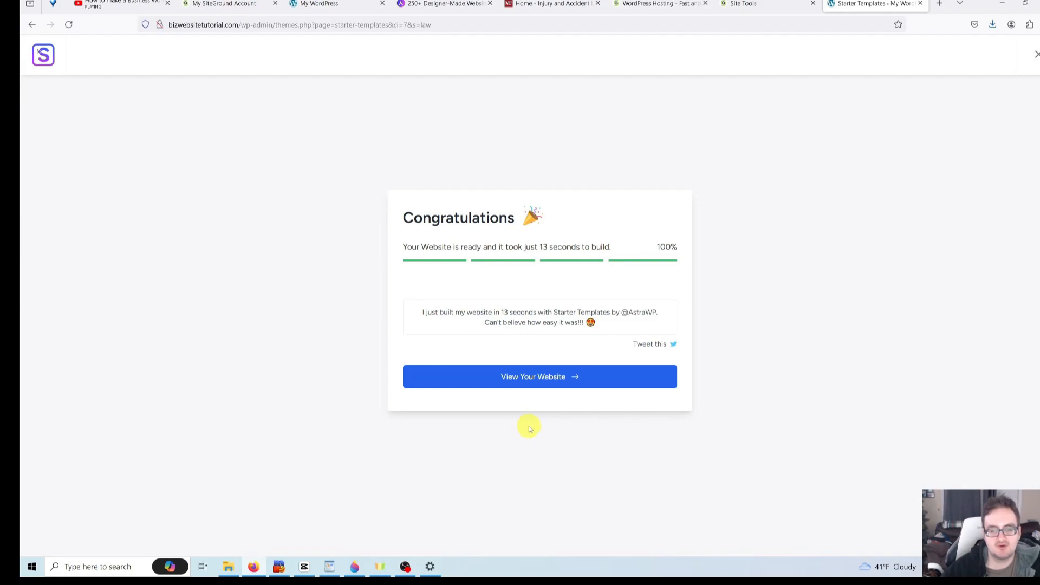
# - Open the finished site via View Your Website and scroll through the Mike & John homepage sections
pyautogui.click(536, 379)
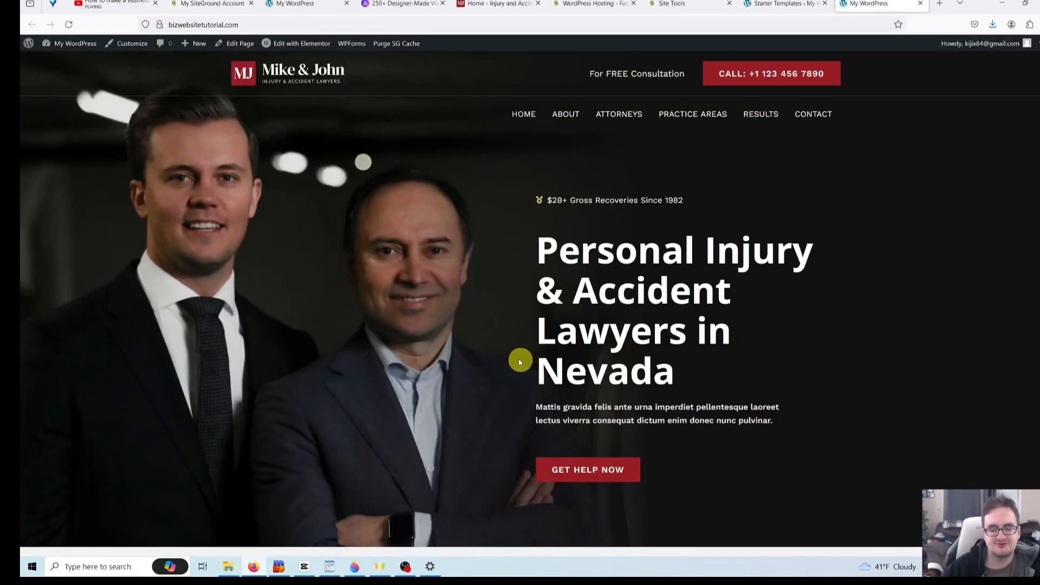
pyautogui.scroll(-5, 506, 350)
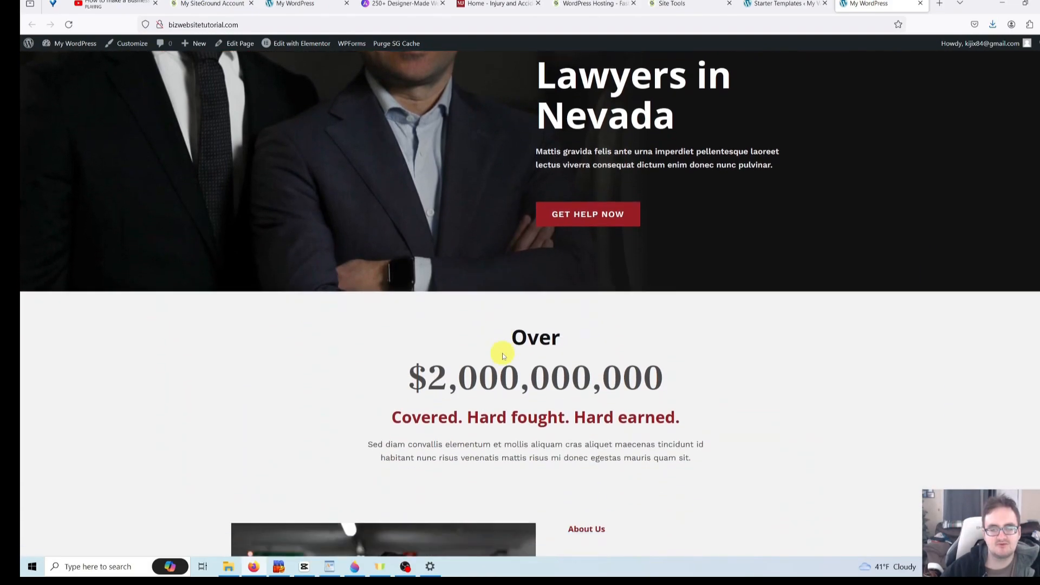
pyautogui.scroll(-8, 503, 351)
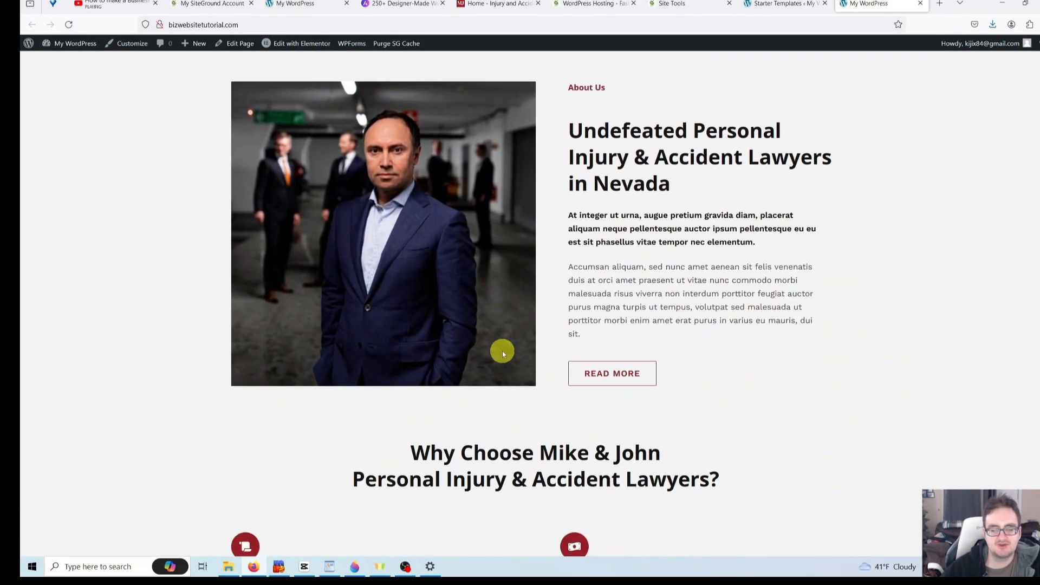
pyautogui.scroll(-13, 502, 351)
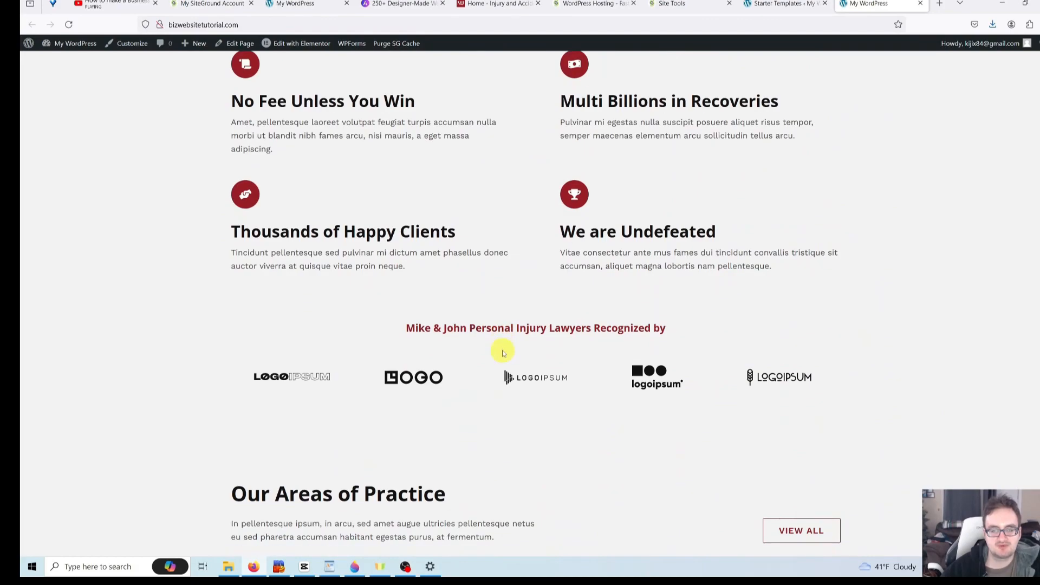
pyautogui.scroll(-18, 503, 352)
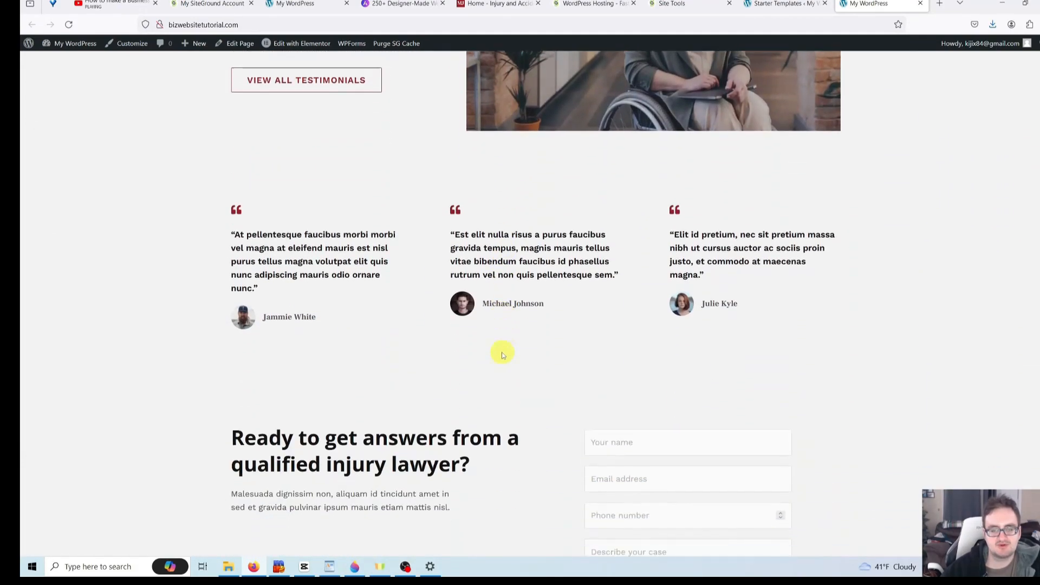
pyautogui.scroll(-3, 502, 353)
pyautogui.scroll(19, 498, 356)
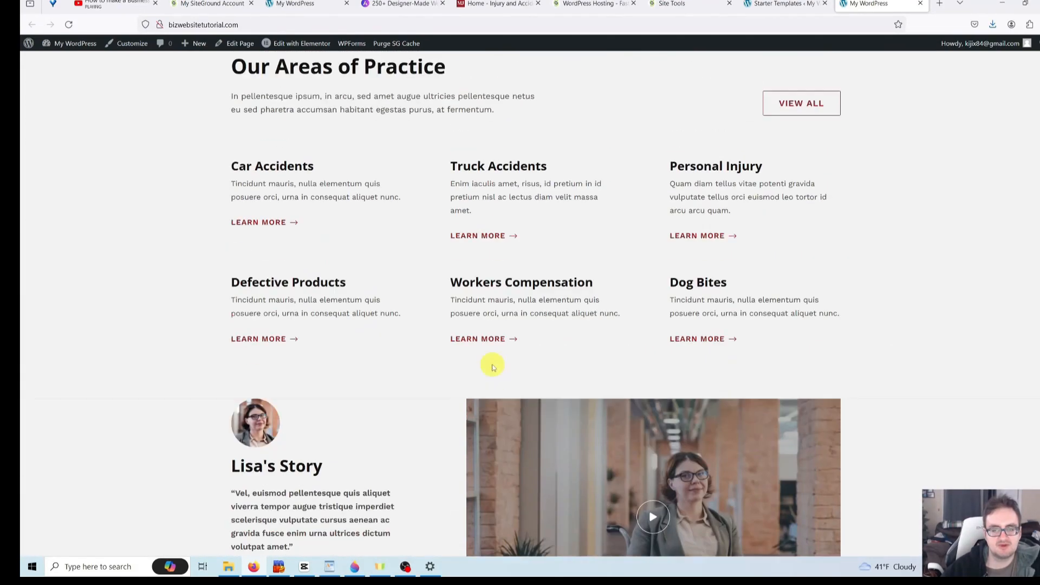
pyautogui.scroll(20, 490, 374)
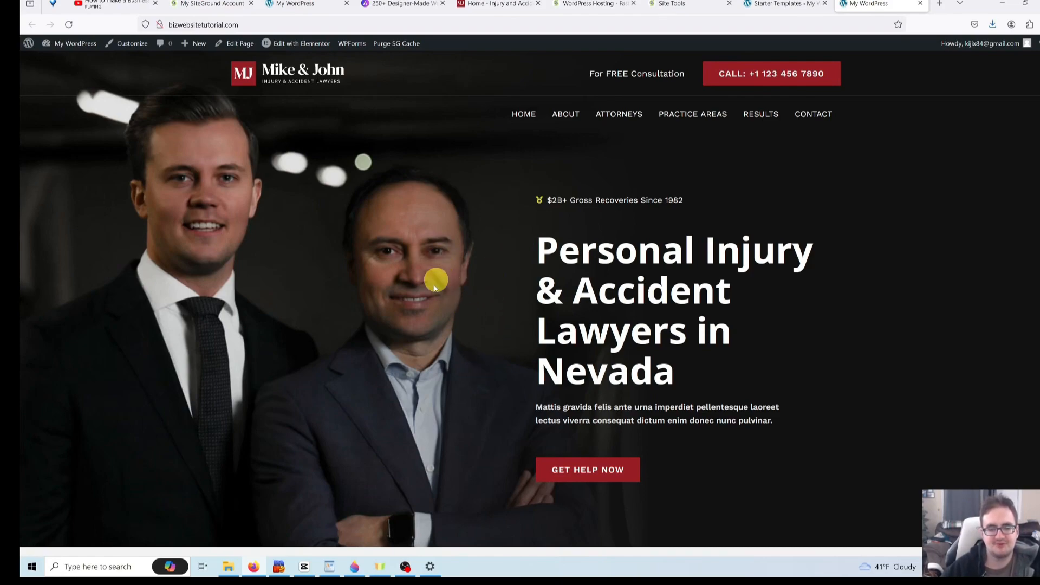
pyautogui.scroll(-1, 431, 359)
pyautogui.scroll(1, 432, 359)
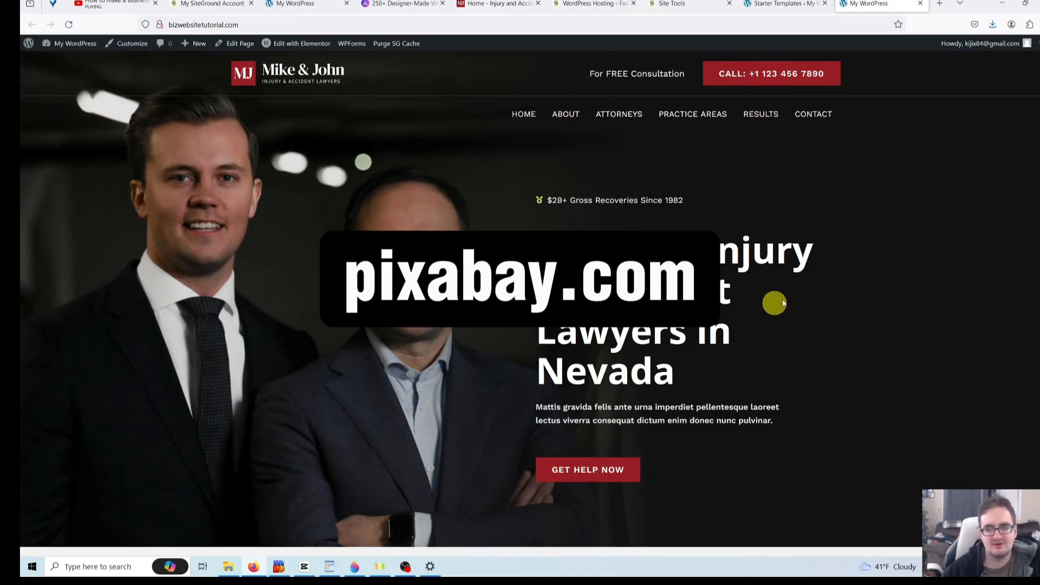
# - Open pixabay.com in a new browser tab
pyautogui.click(941, 4)
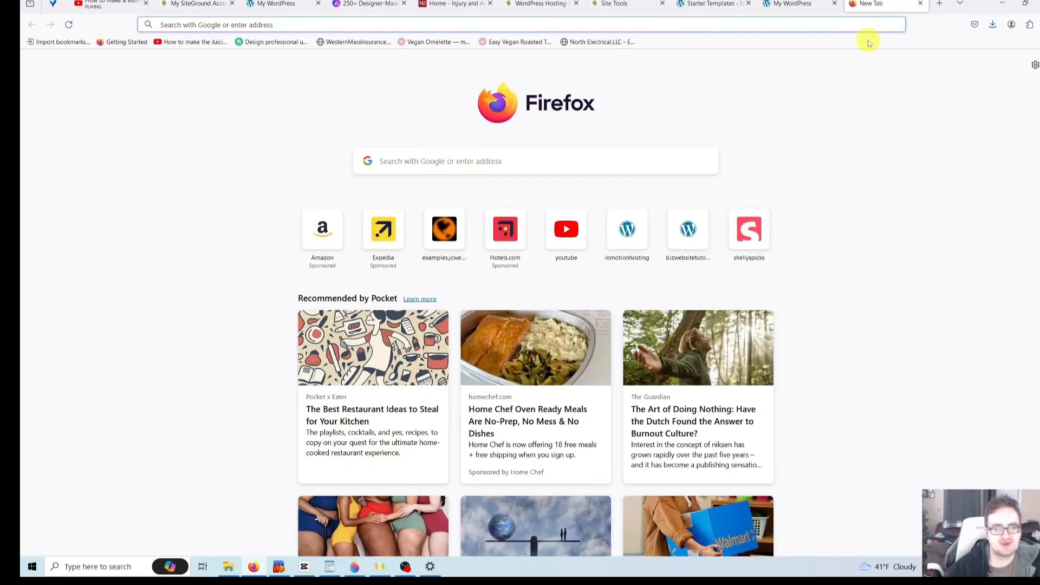
pyautogui.write('pixabay.')
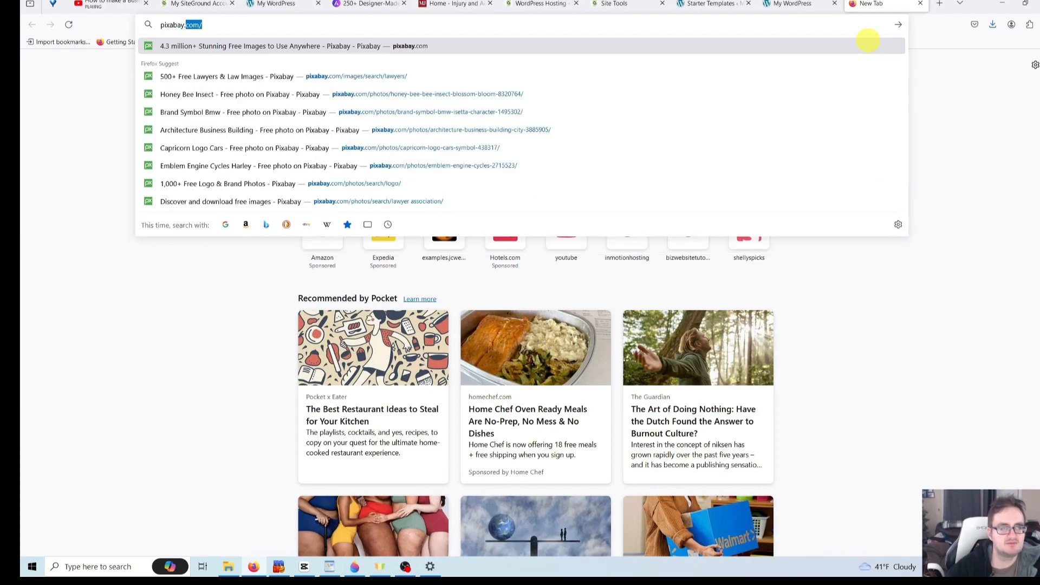
pyautogui.press('Return')
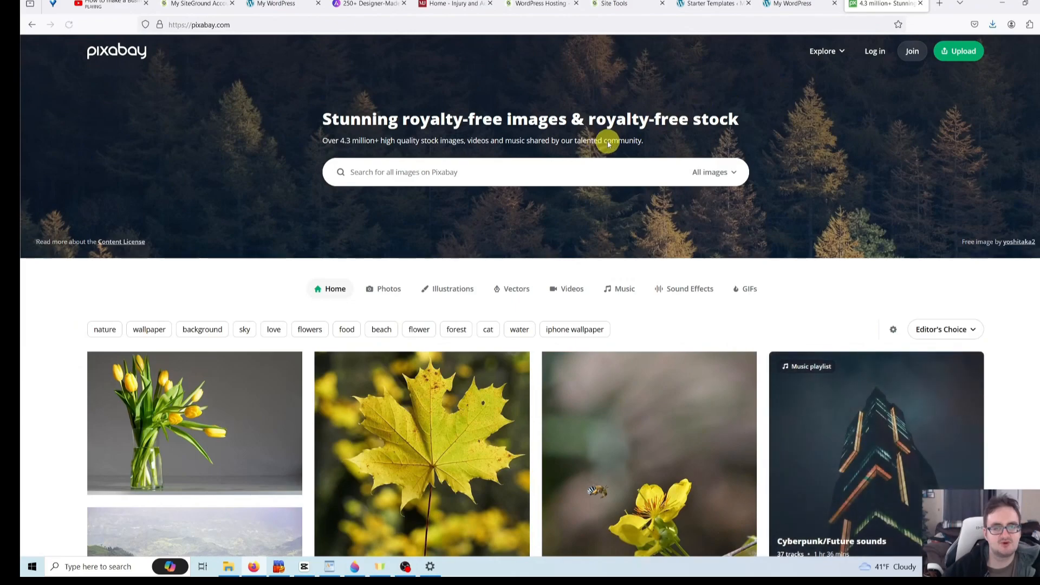
# - Search Pixabay for 'law' and scroll through the gavel and scales image results
pyautogui.click(519, 180)
pyautogui.write('lawyer')
pyautogui.press('BackSpace')
pyautogui.press('BackSpace')
pyautogui.press('BackSpace')
pyautogui.press('Return')
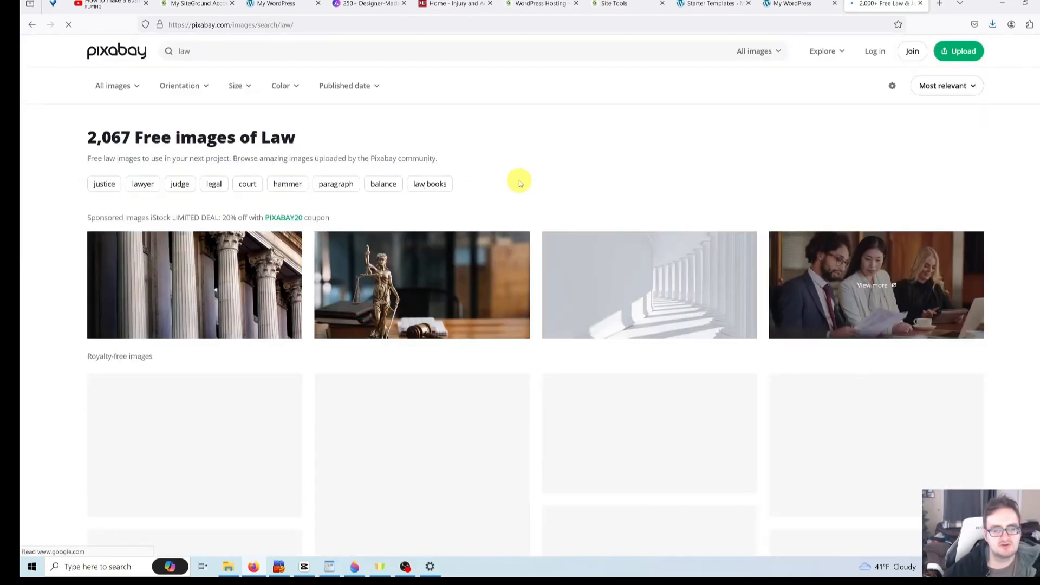
pyautogui.scroll(-5, 494, 165)
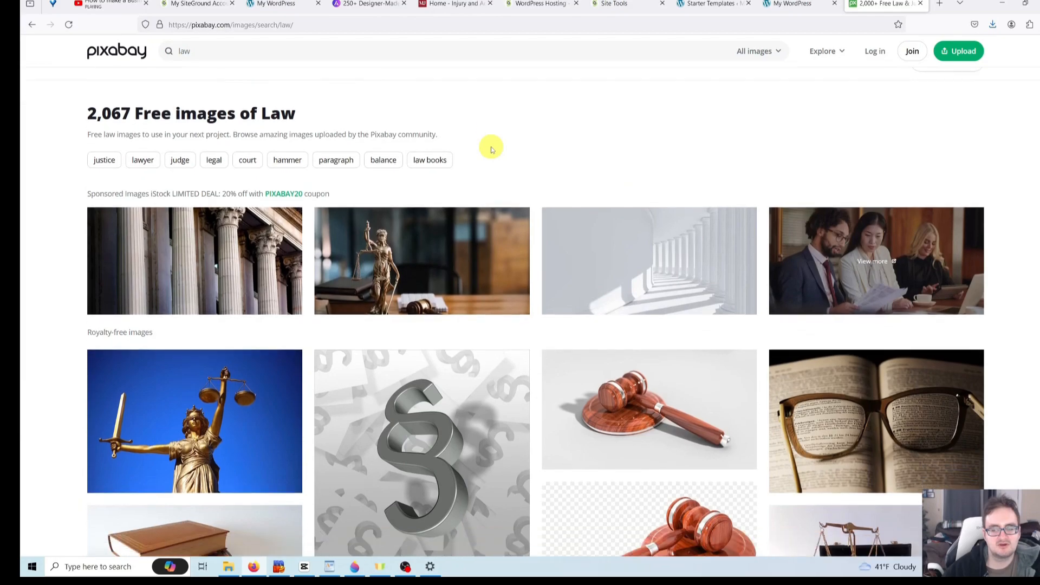
pyautogui.scroll(-8, 494, 166)
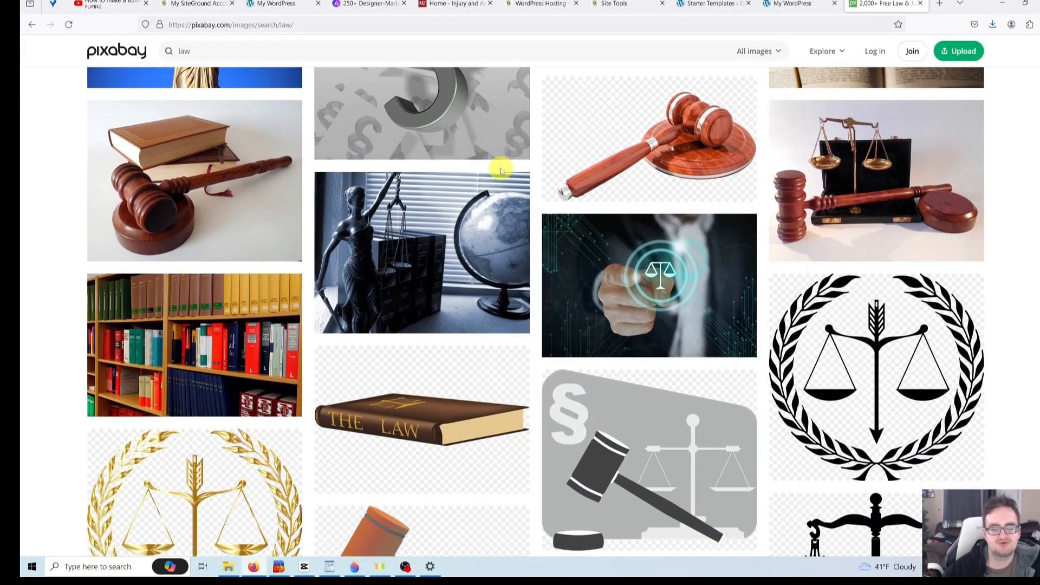
pyautogui.scroll(-7, 501, 173)
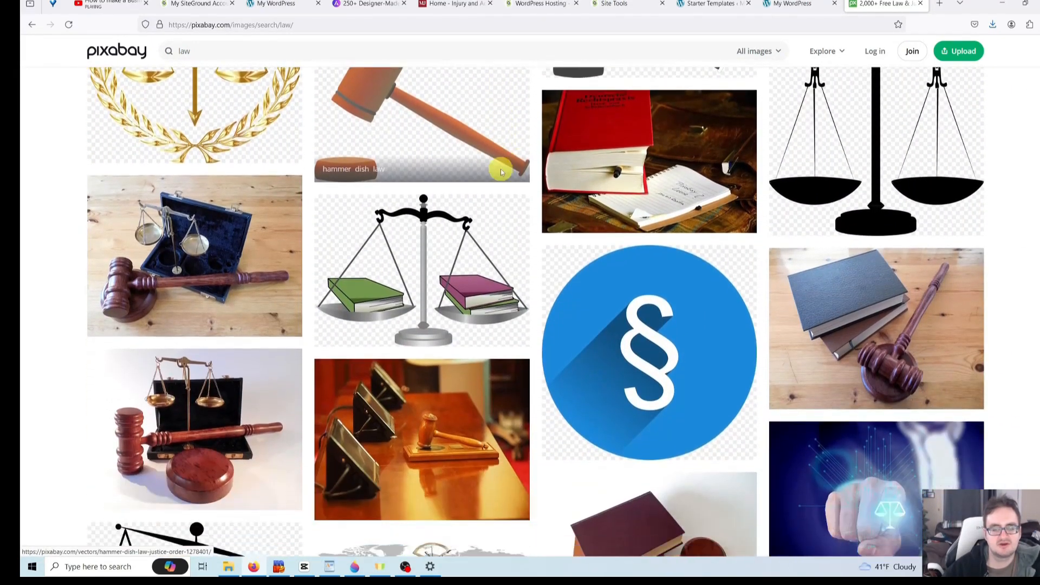
pyautogui.scroll(-7, 528, 187)
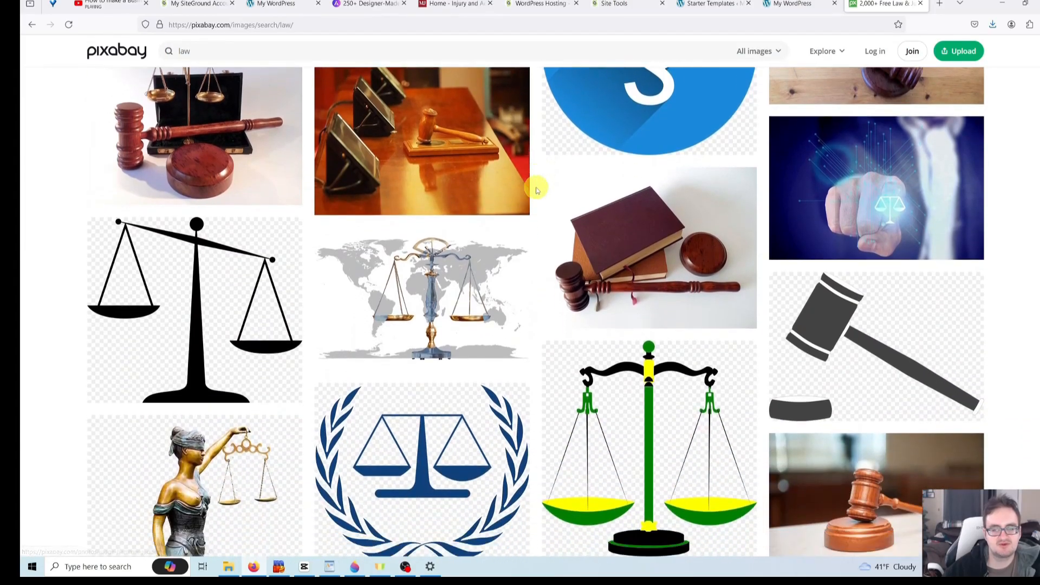
pyautogui.scroll(-12, 537, 190)
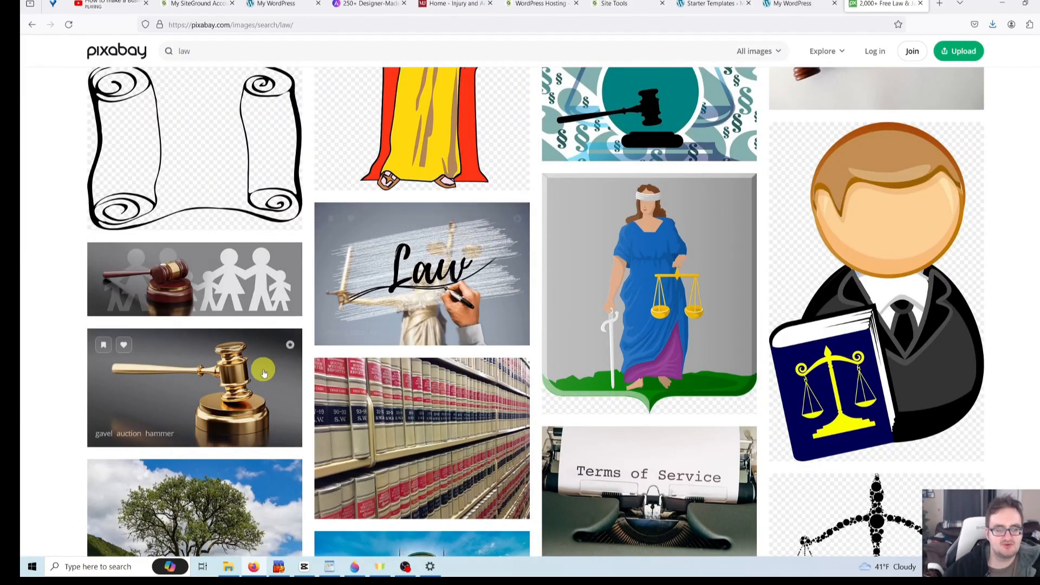
pyautogui.click(214, 388)
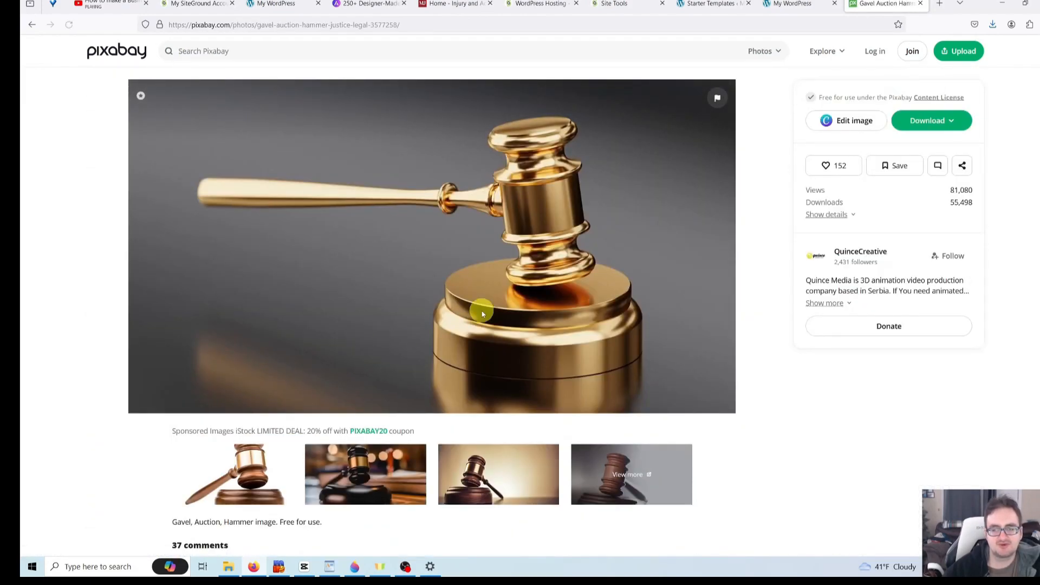
pyautogui.click(948, 125)
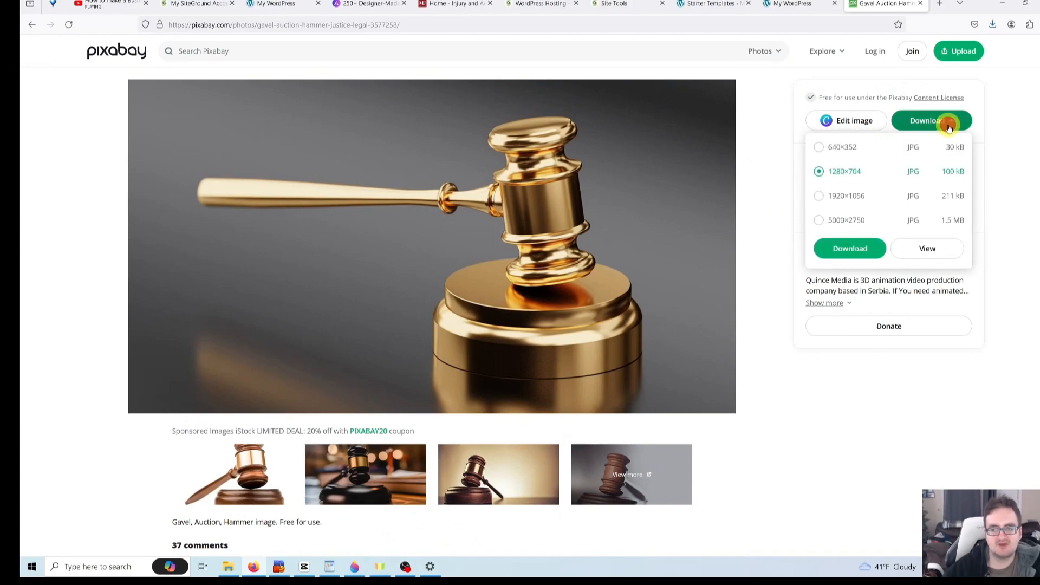
pyautogui.click(829, 202)
pyautogui.click(849, 248)
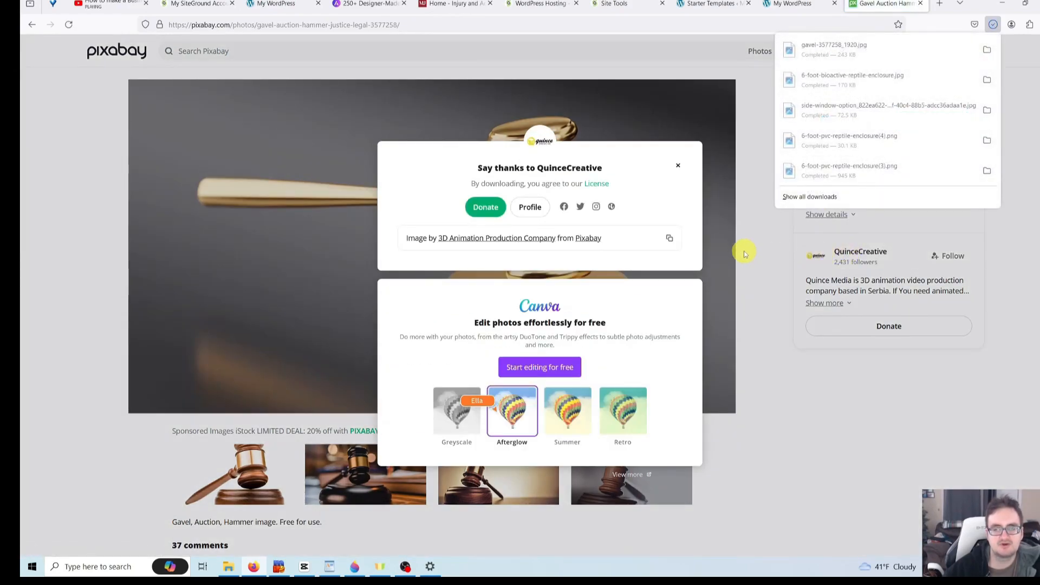
pyautogui.click(766, 195)
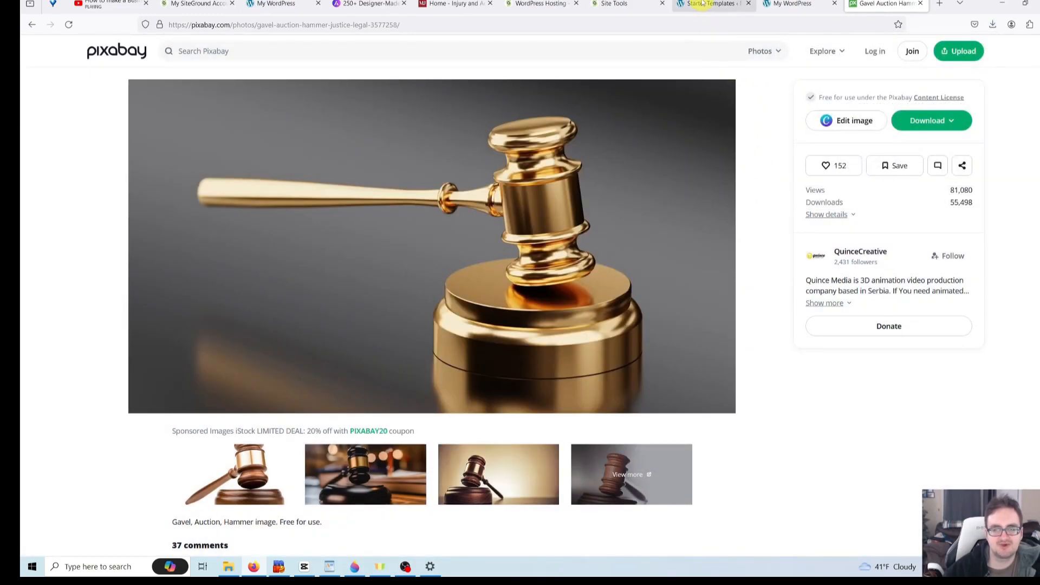
pyautogui.click(866, 5)
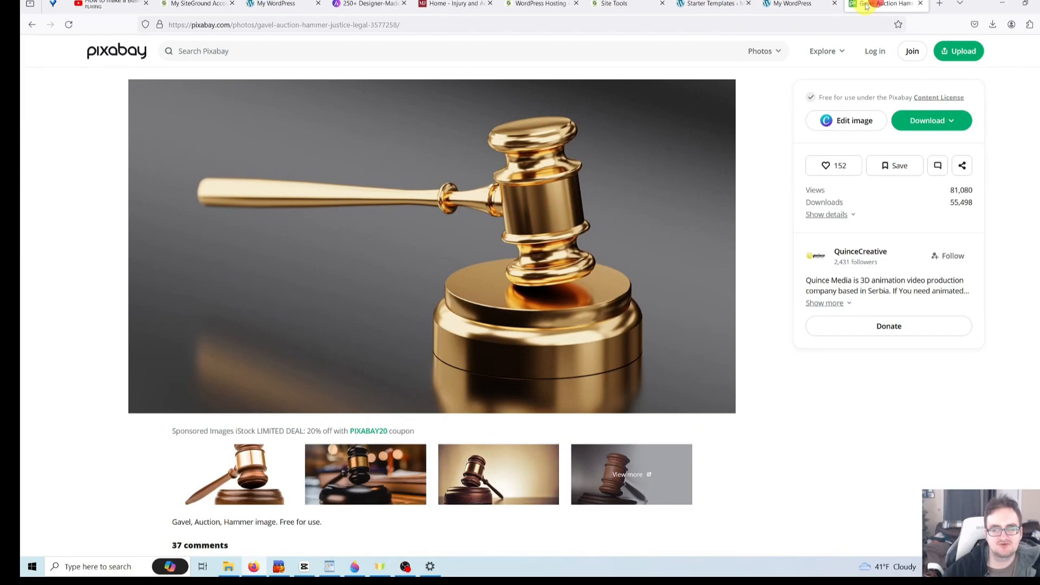
# - Return to the WordPress tab, open the home page with Edit with Elementor, and dismiss the AI notification
pyautogui.click(800, 16)
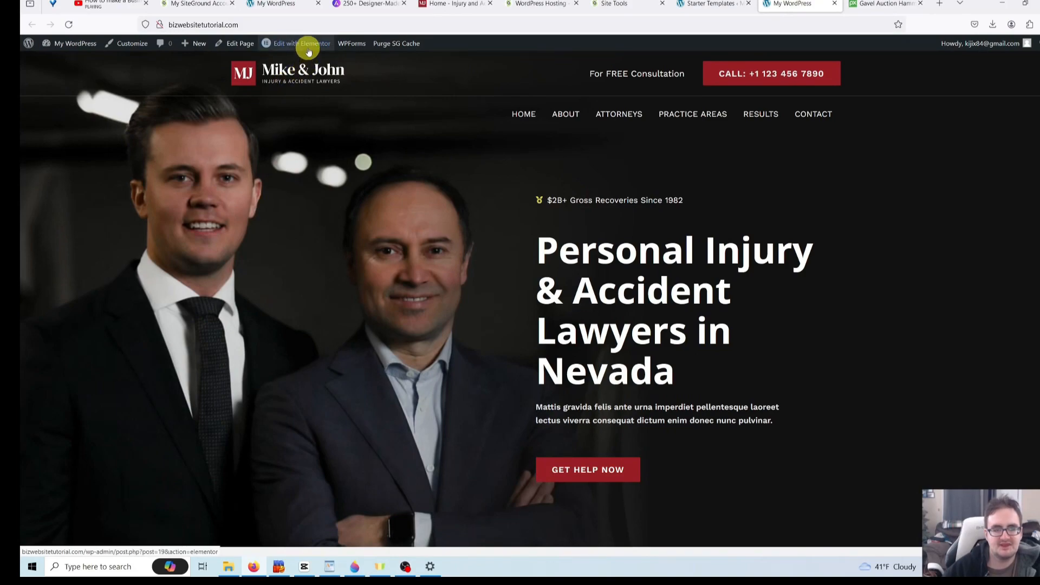
pyautogui.moveTo(307, 49)
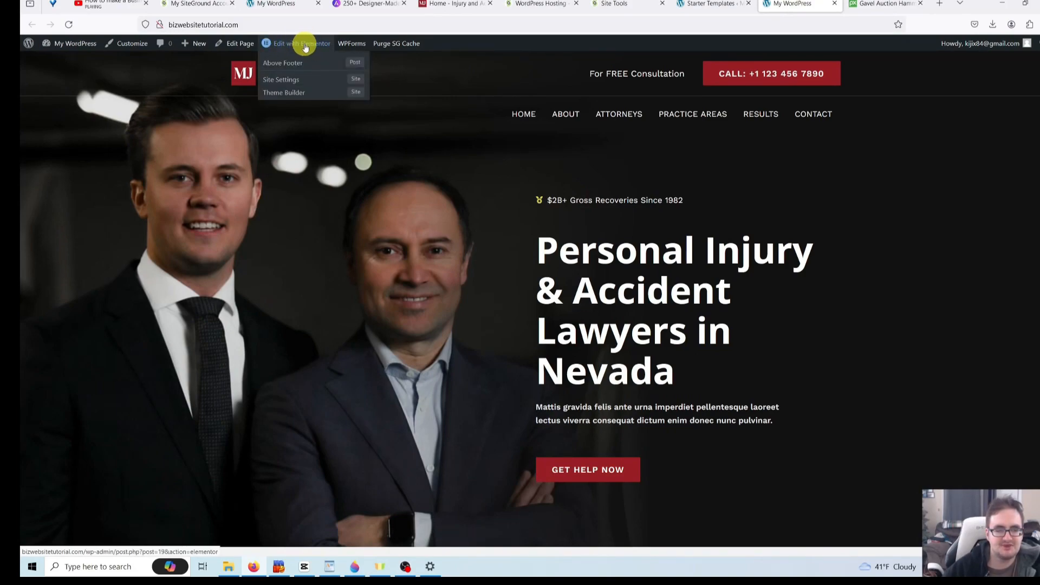
pyautogui.click(305, 48)
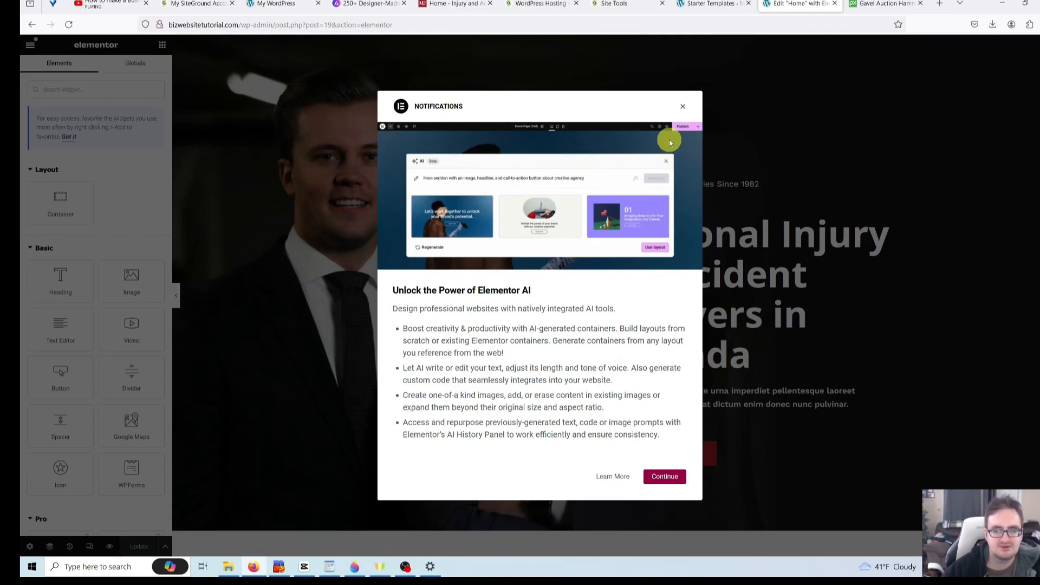
pyautogui.click(684, 105)
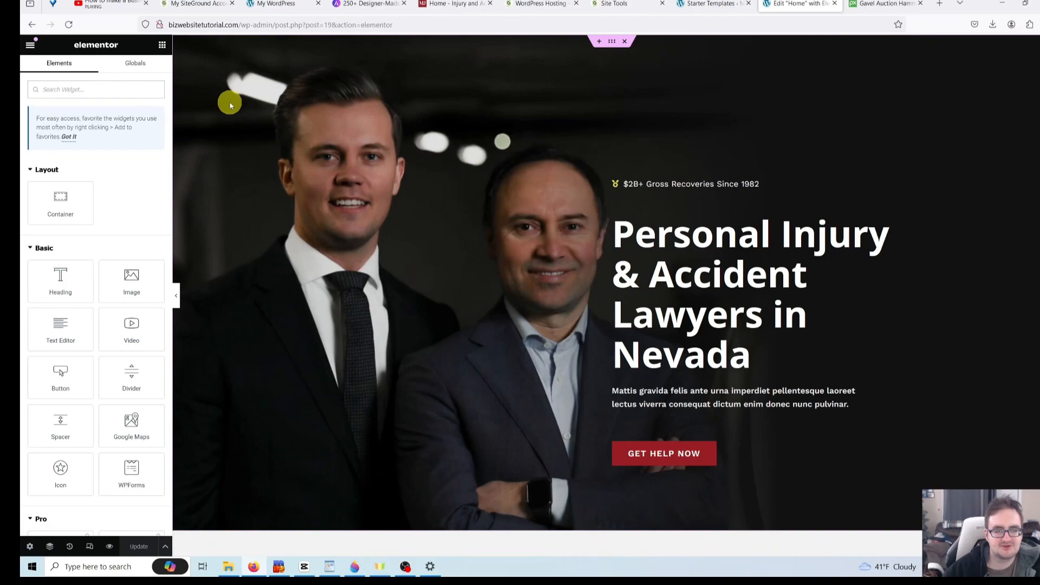
# - Show the hero container's Style background settings, with the two-lawyers photo sized to Cover
pyautogui.rightClick(225, 83)
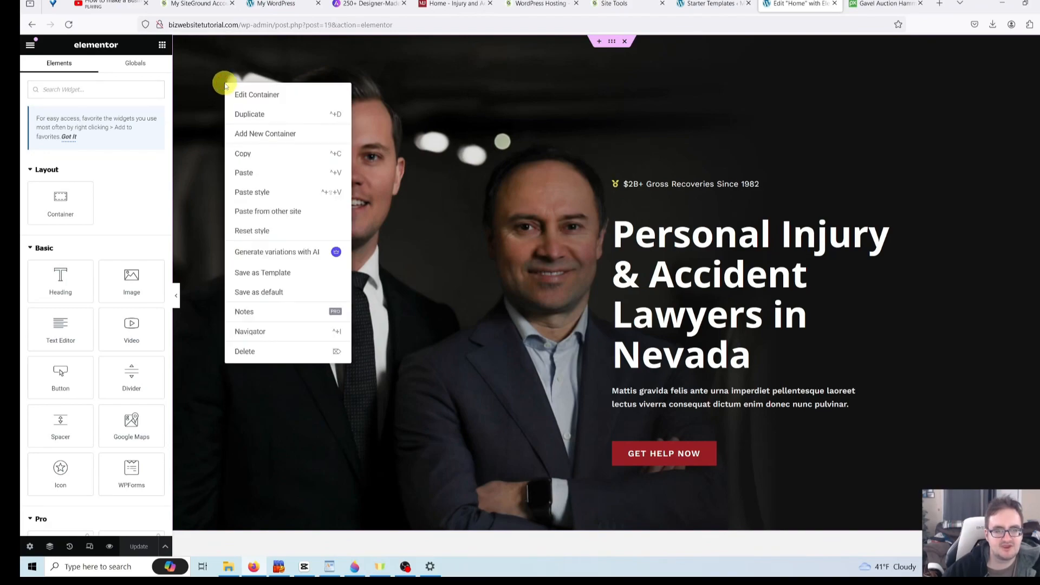
pyautogui.click(252, 97)
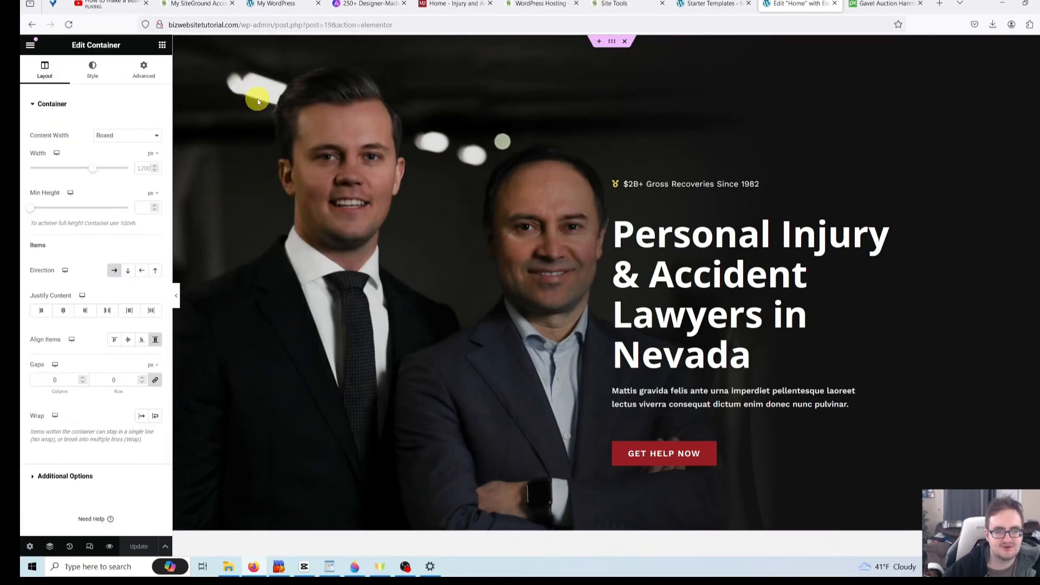
pyautogui.click(92, 72)
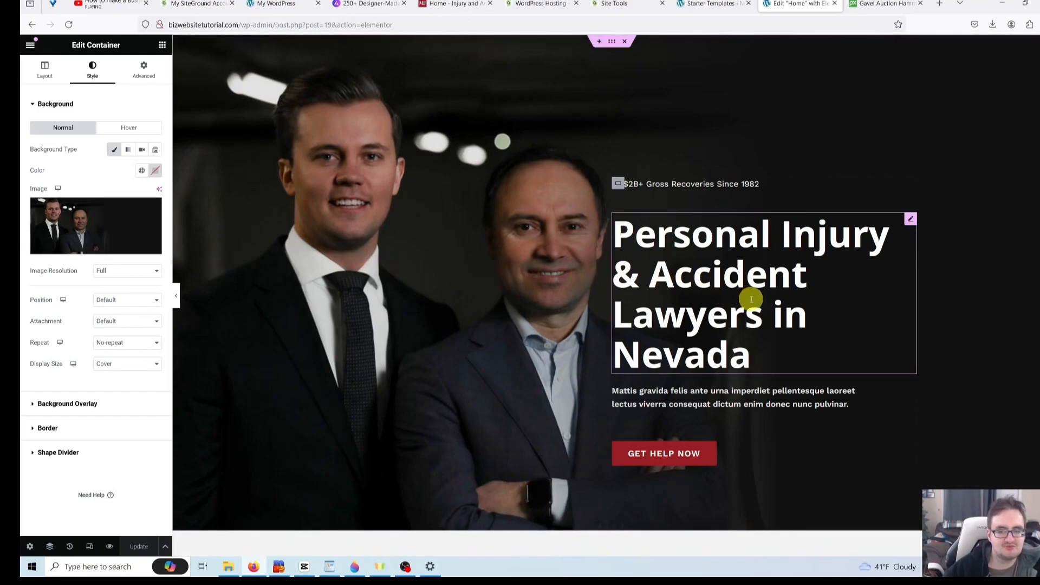
# - Upload gavel-3577258_1920 from Downloads into the media library for the hero background
pyautogui.click(109, 251)
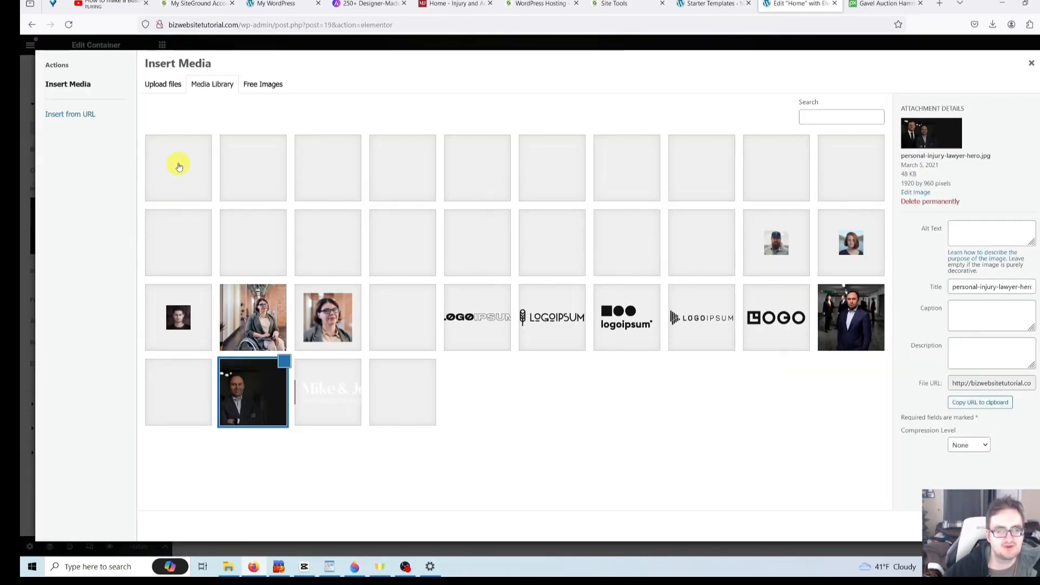
pyautogui.click(165, 85)
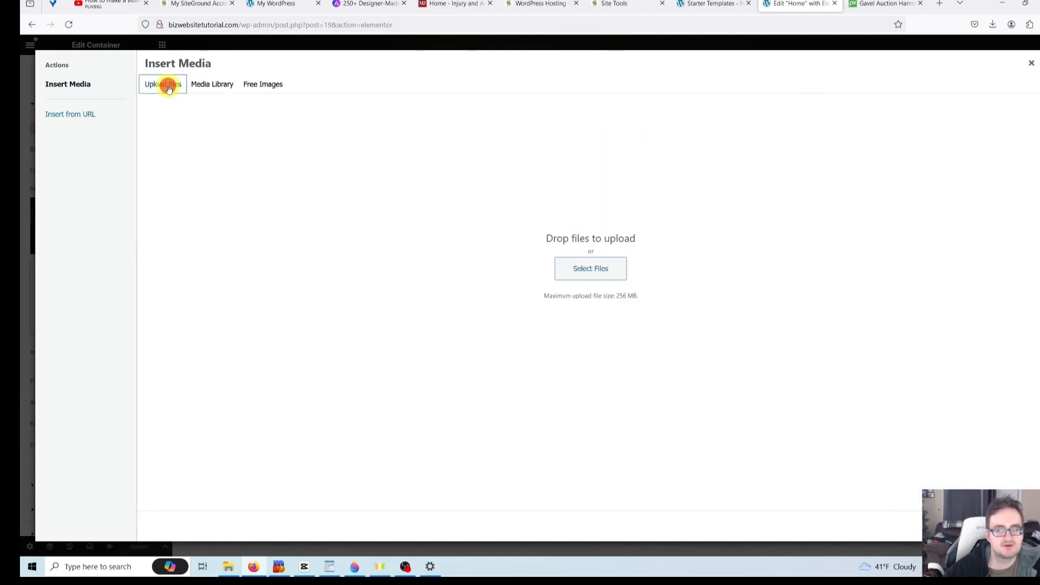
pyautogui.click(579, 270)
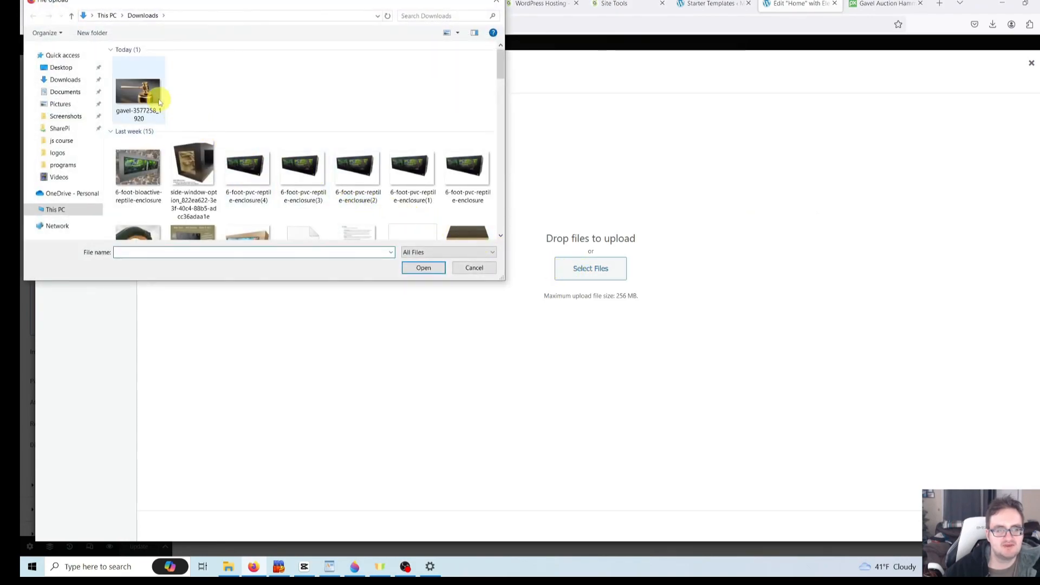
pyautogui.click(155, 98)
pyautogui.doubleClick(155, 98)
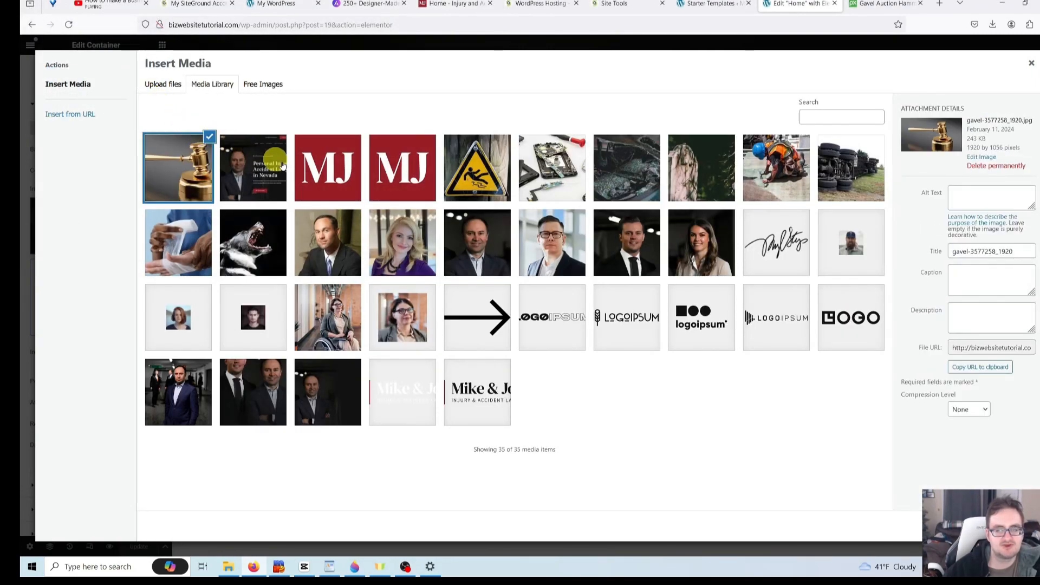
# - Retitle the gavel image from gavel-3577258_1920 to 'Real Estate Lawyer Atlanta, GA'
pyautogui.click(1013, 251)
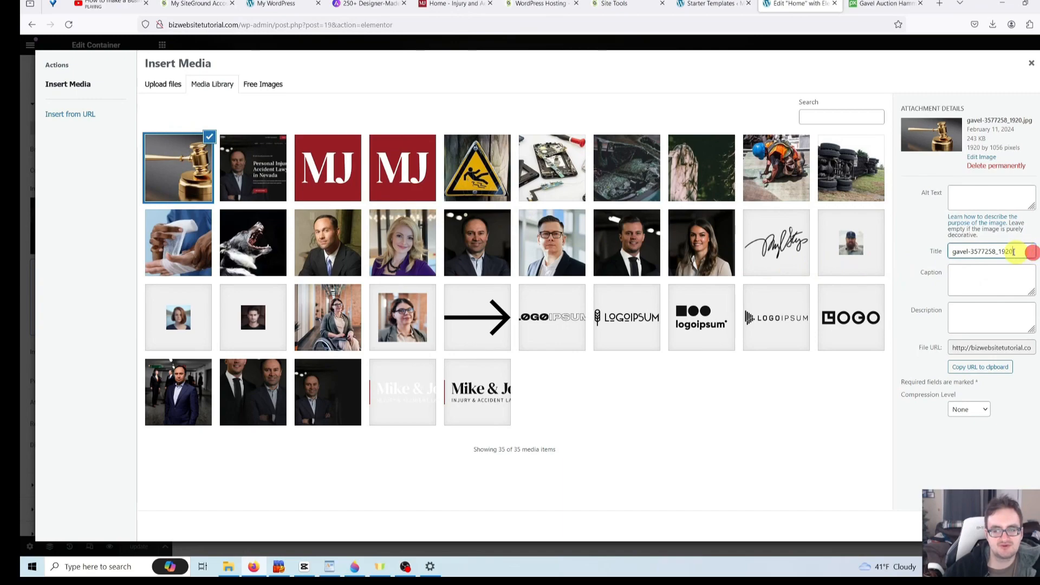
pyautogui.moveTo(1019, 253); pyautogui.dragTo(823, 247)
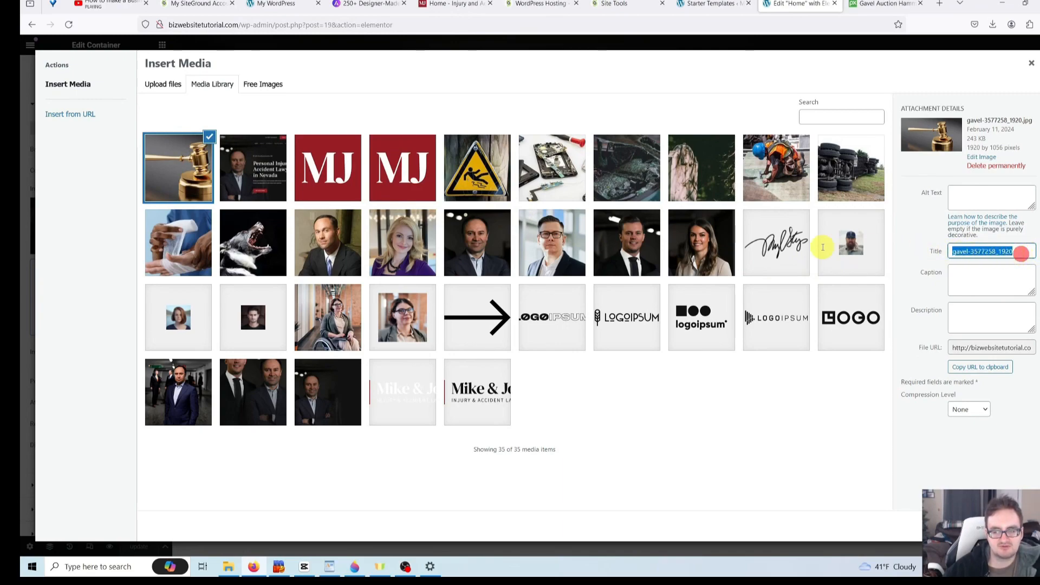
pyautogui.press('BackSpace')
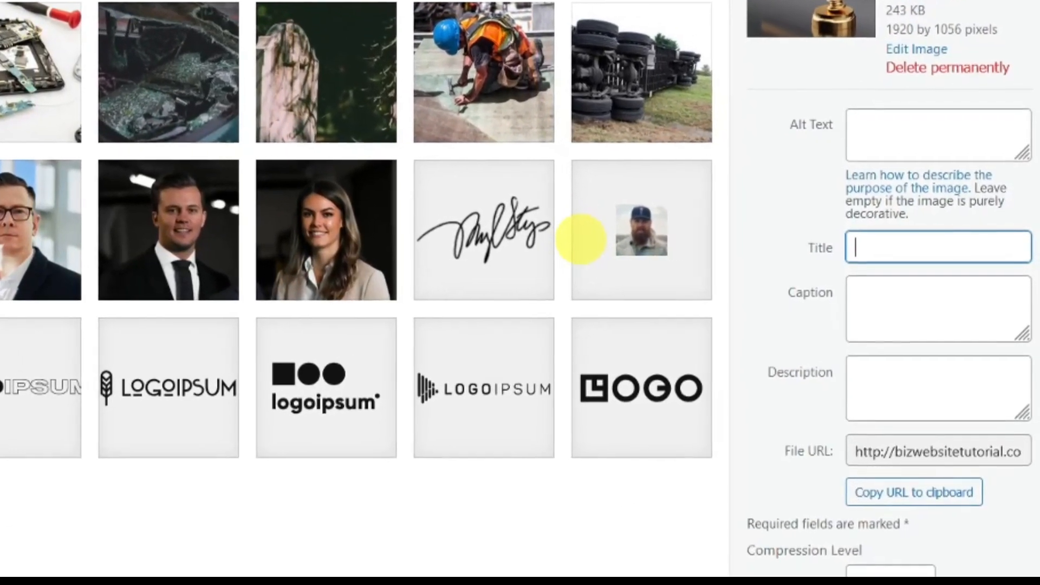
pyautogui.write('Real Estate')
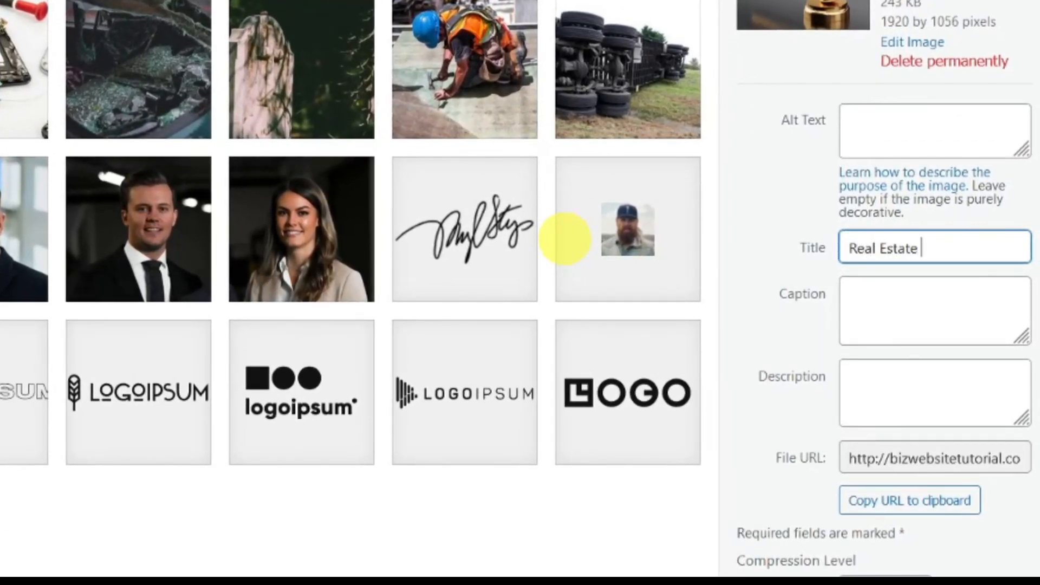
pyautogui.write(' Lawyer')
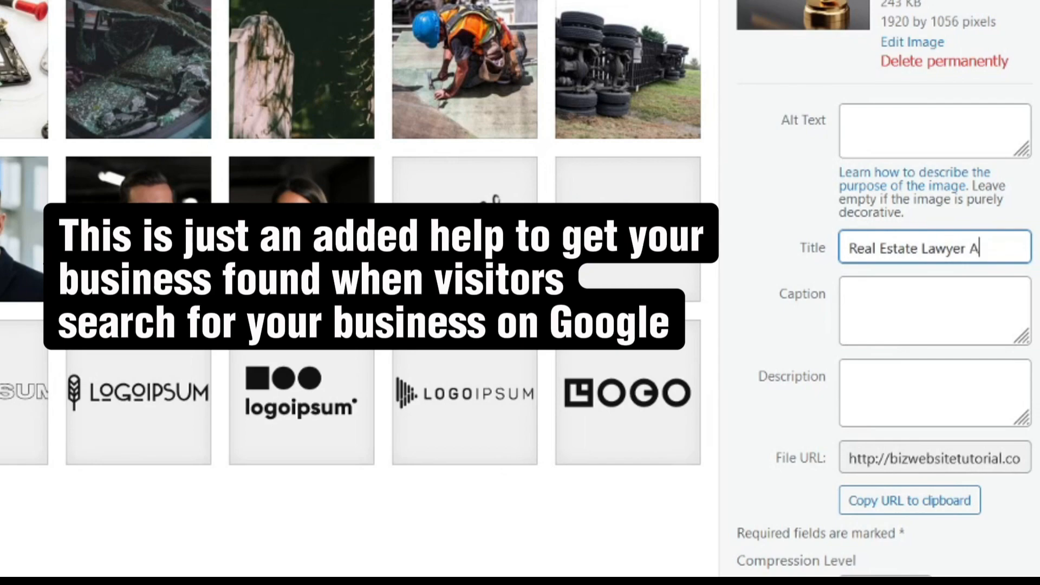
pyautogui.write('Atlanta, GA')
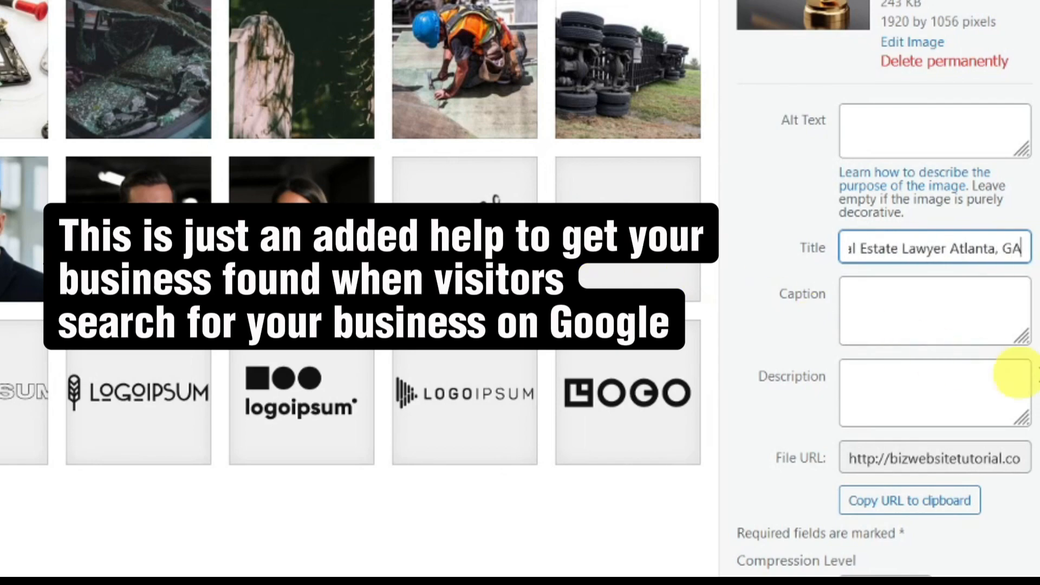
# - Copy the 'Real Estate Lawyer Atlanta, GA' title into the image's Alt Text field
pyautogui.moveTo(1021, 247); pyautogui.dragTo(724, 239)
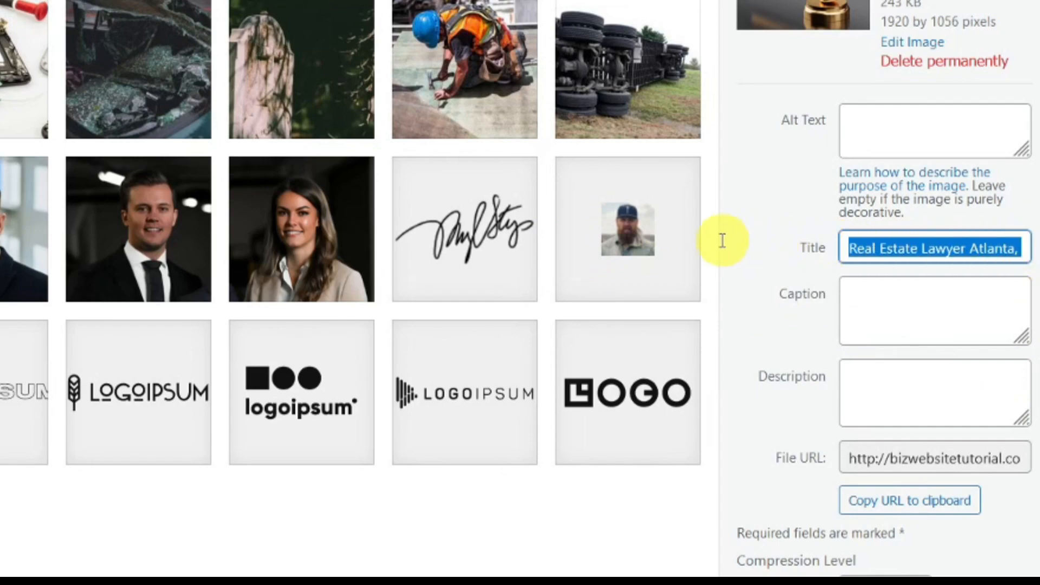
pyautogui.rightClick(891, 244)
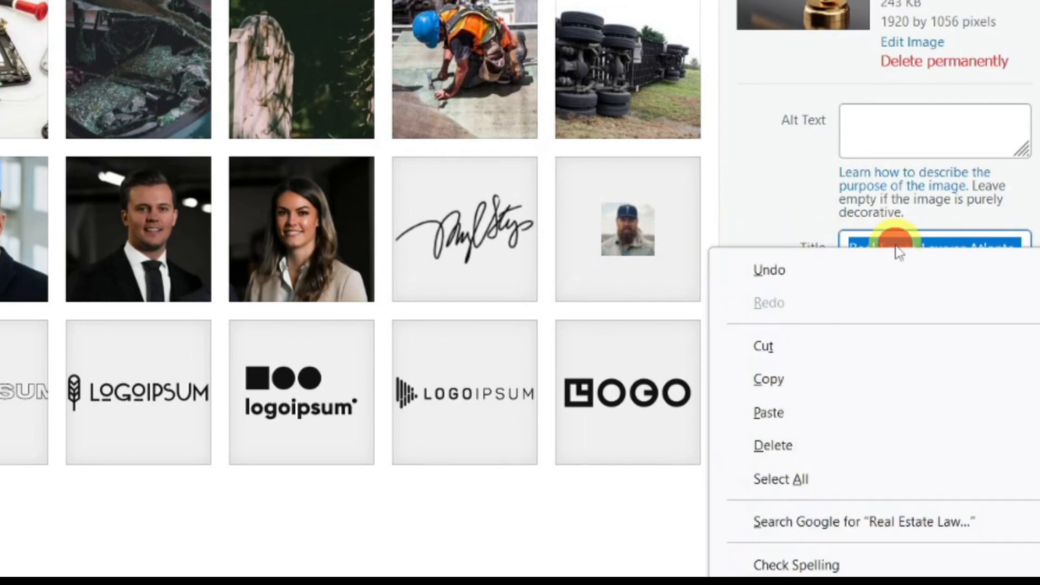
pyautogui.click(811, 376)
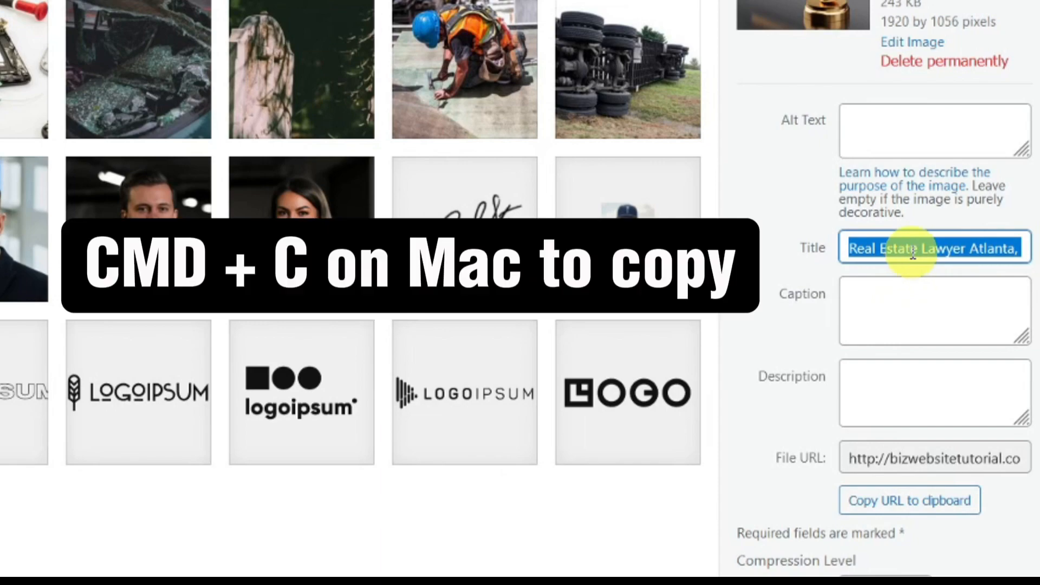
pyautogui.click(891, 131)
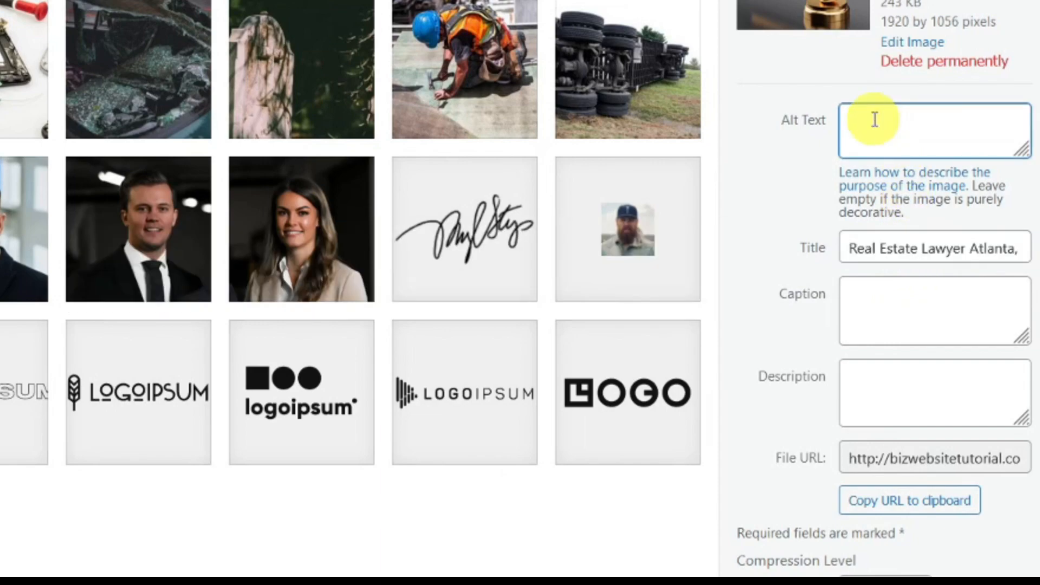
pyautogui.rightClick(875, 121)
pyautogui.click(811, 286)
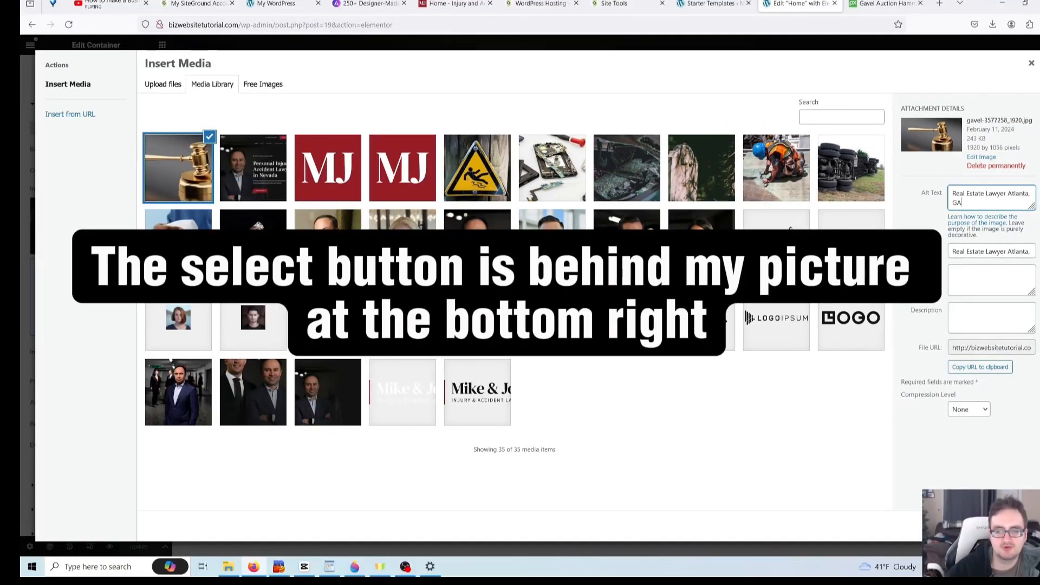
# - Apply the gavel photo as the hero background and reopen the hero container's settings
pyautogui.click(1012, 526)
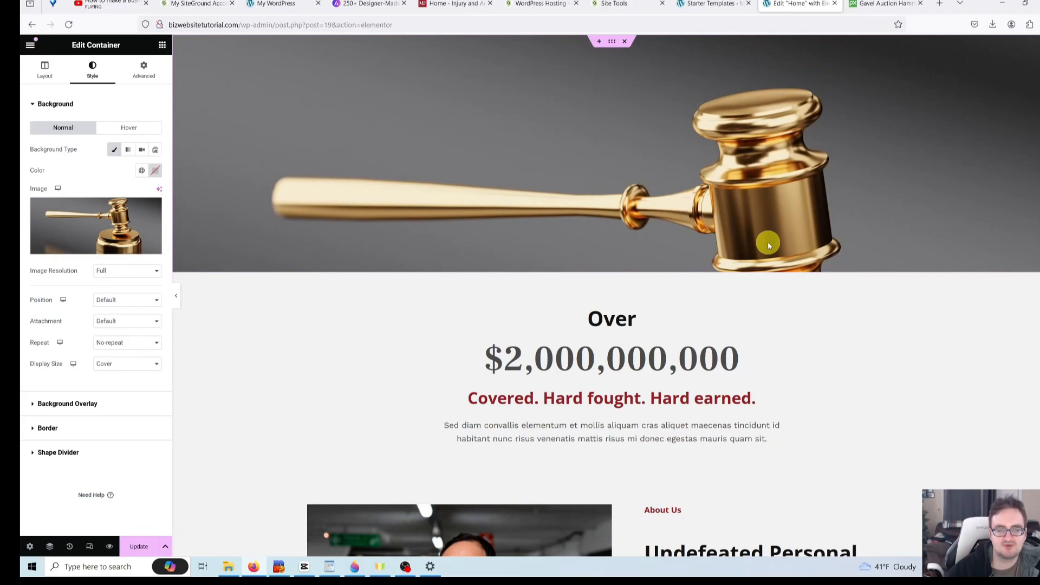
pyautogui.click(821, 312)
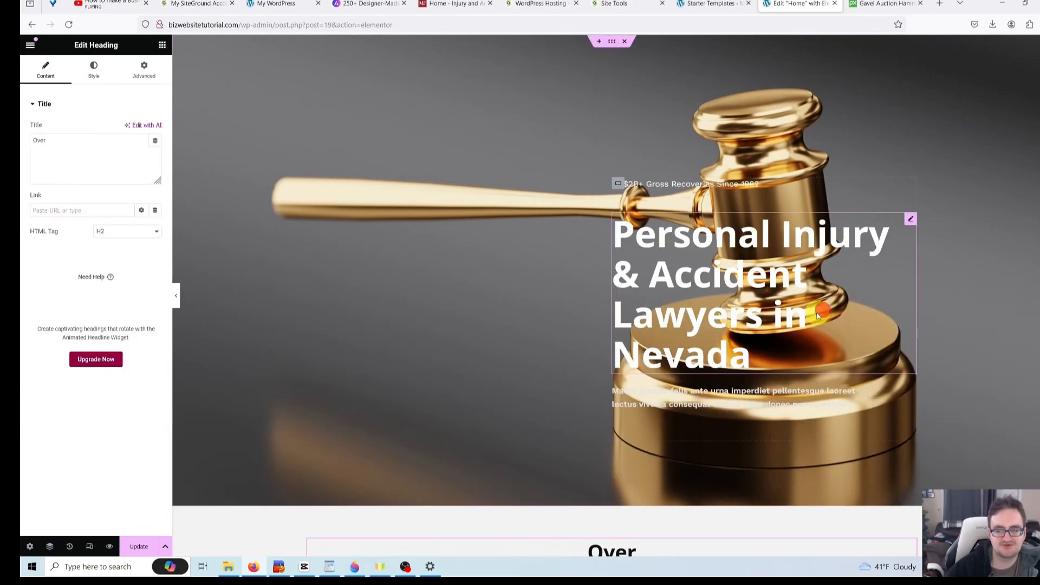
pyautogui.scroll(-4, 654, 260)
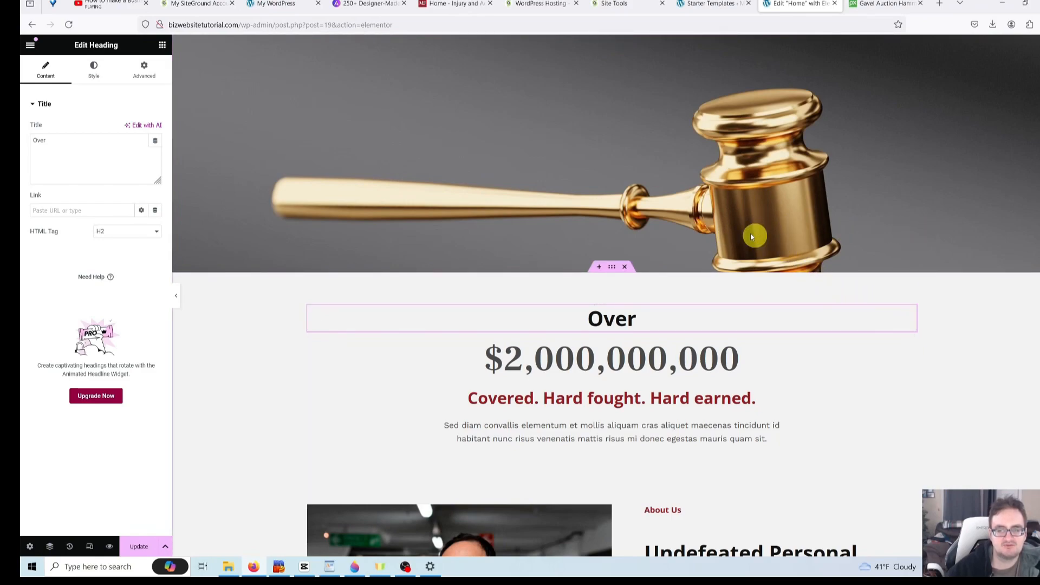
pyautogui.scroll(4, 509, 208)
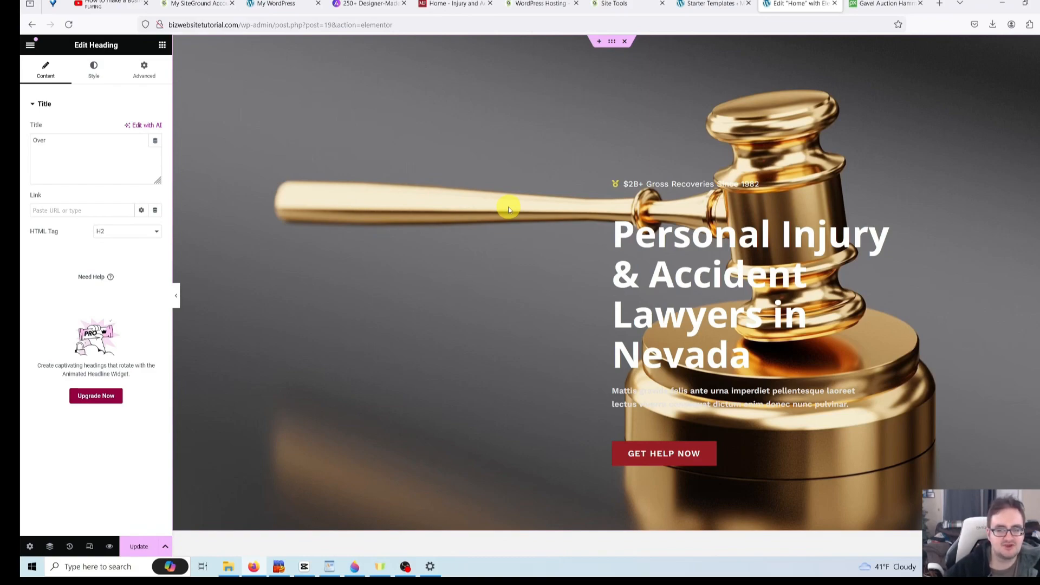
pyautogui.rightClick(265, 94)
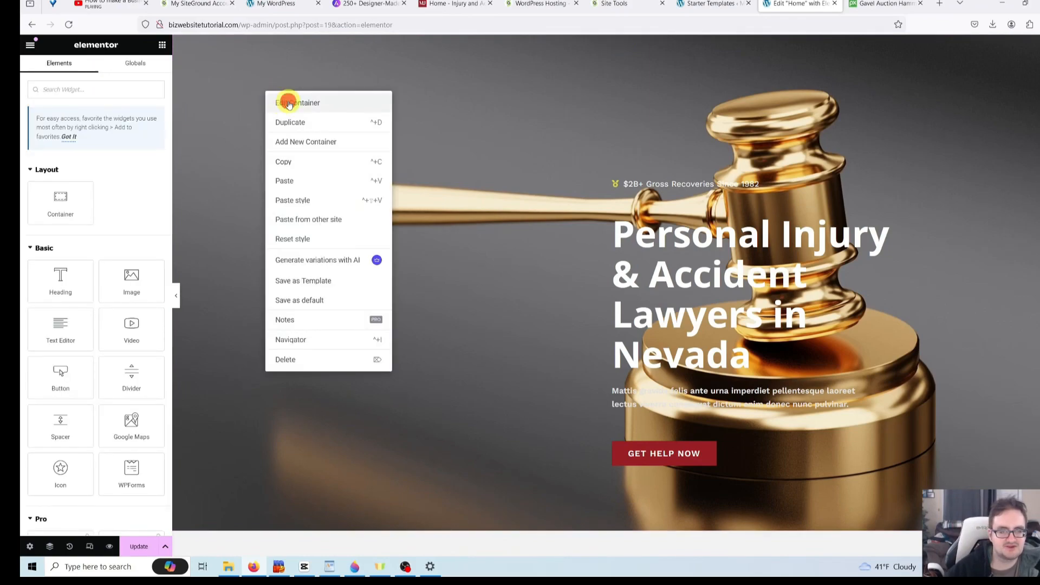
pyautogui.click(289, 104)
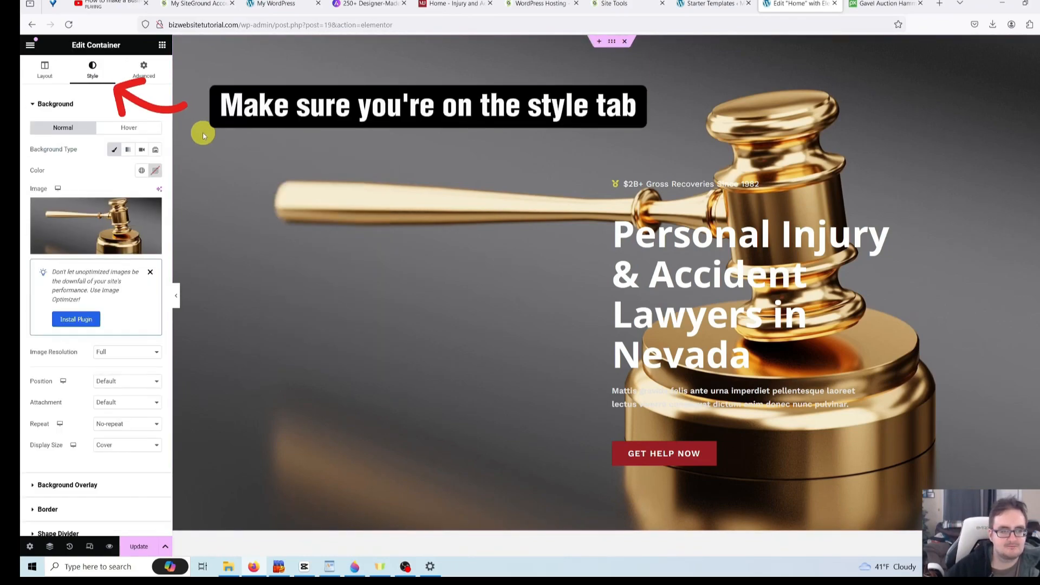
# - Set the hero's background overlay to Classic and raise its opacity from 0.5 to 0.57
pyautogui.scroll(-2, 116, 149)
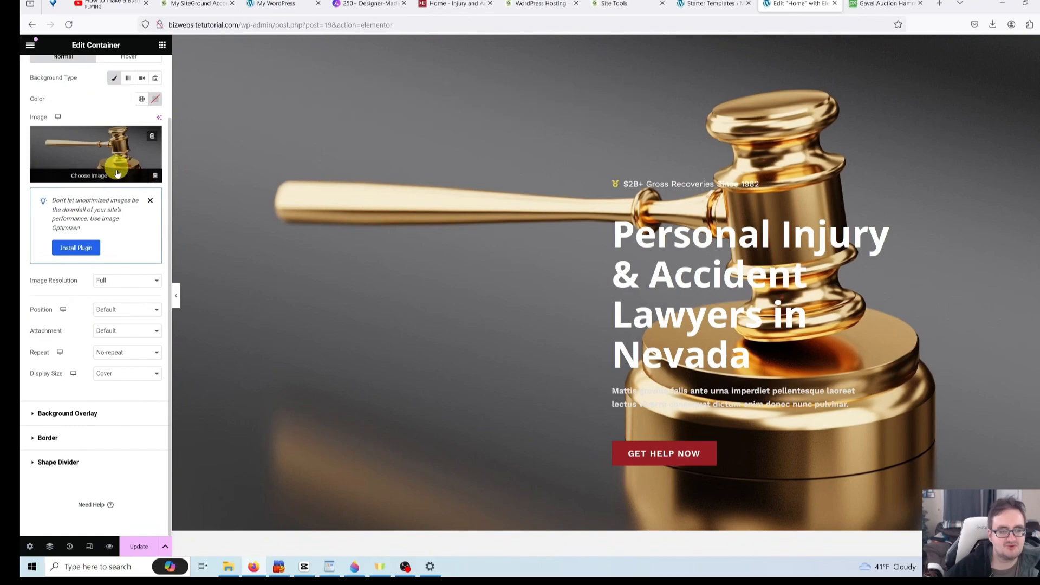
pyautogui.click(85, 412)
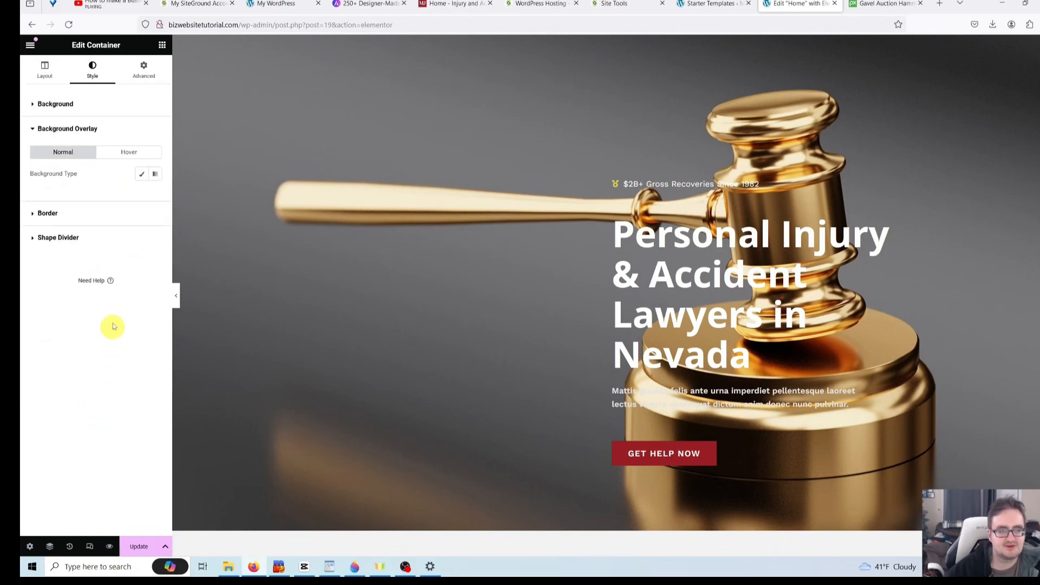
pyautogui.click(140, 174)
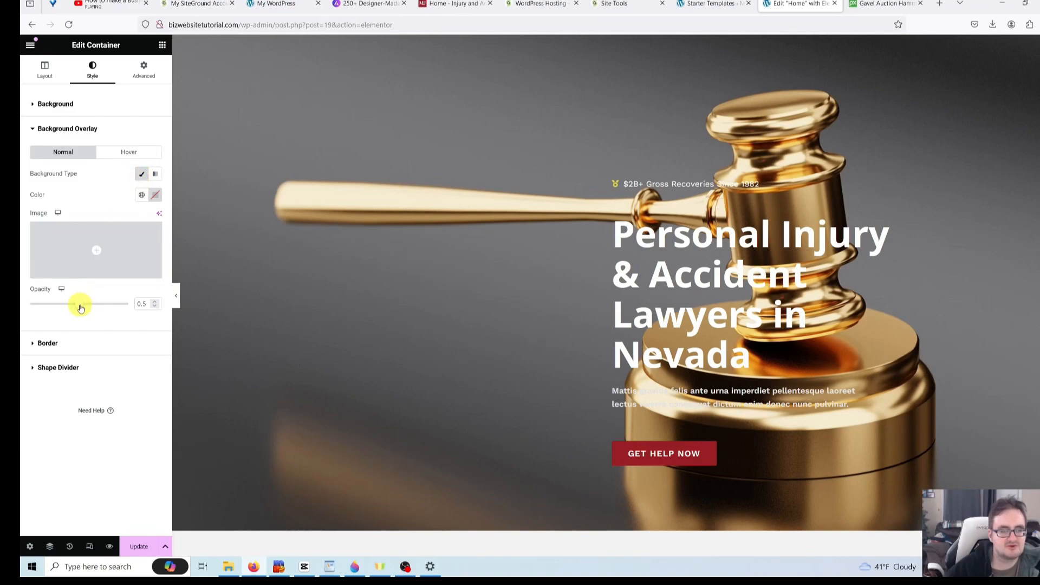
pyautogui.click(80, 309)
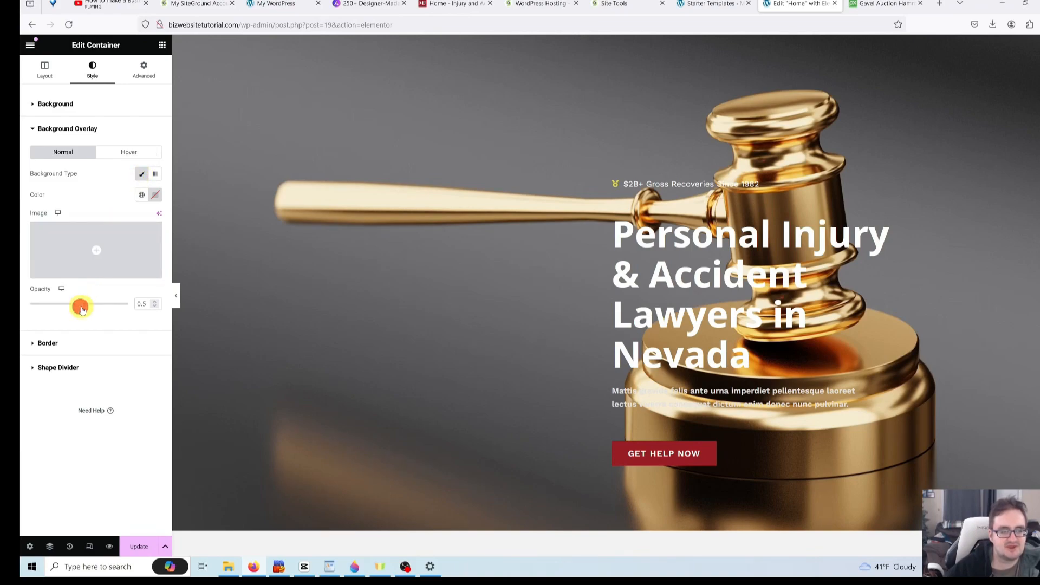
pyautogui.moveTo(84, 311); pyautogui.dragTo(86, 311)
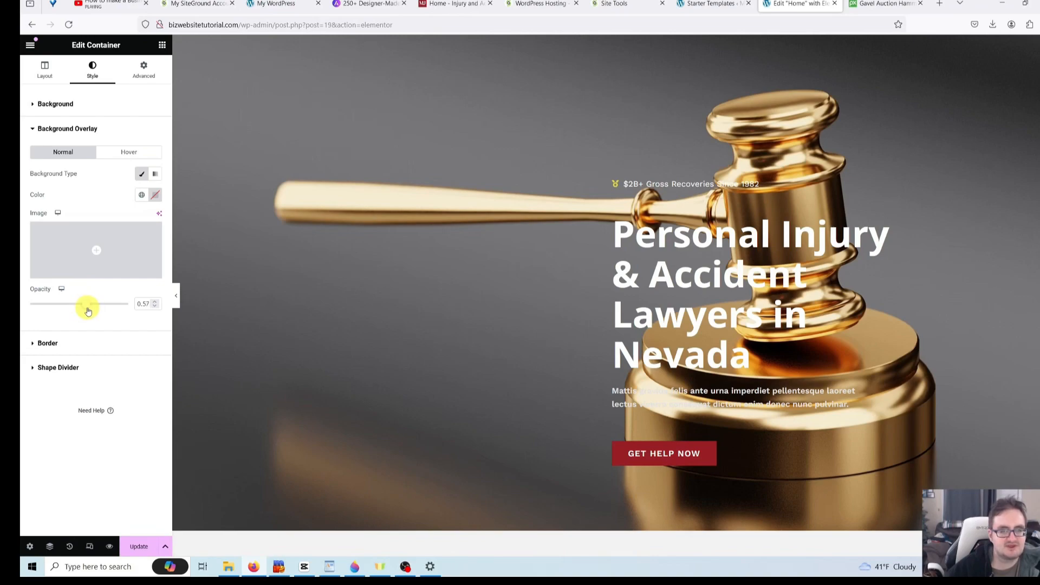
# - Set the hero overlay colour to pure black #000000 using a custom colour instead of a global one
pyautogui.click(142, 196)
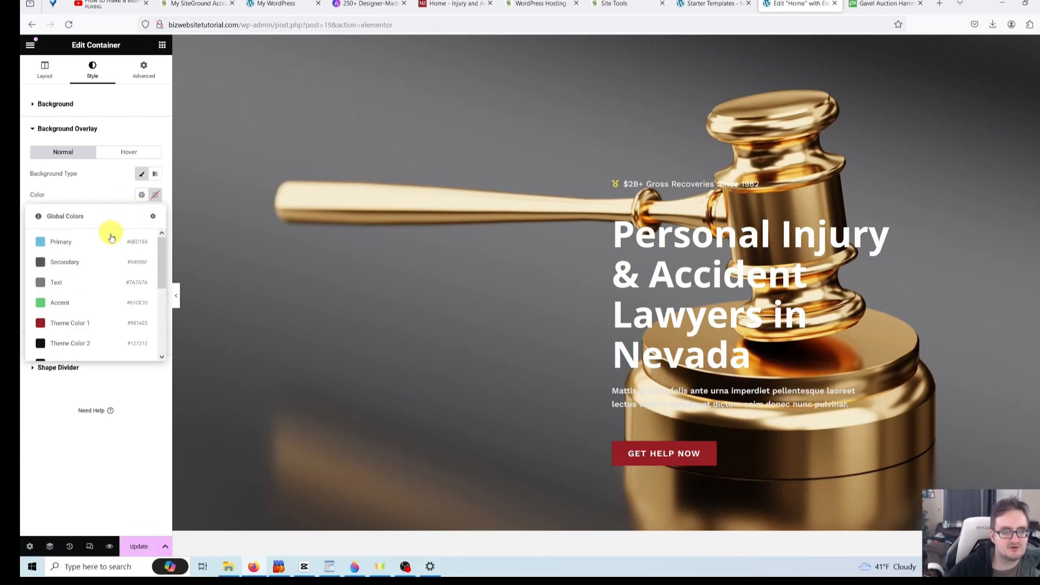
pyautogui.scroll(-2, 113, 259)
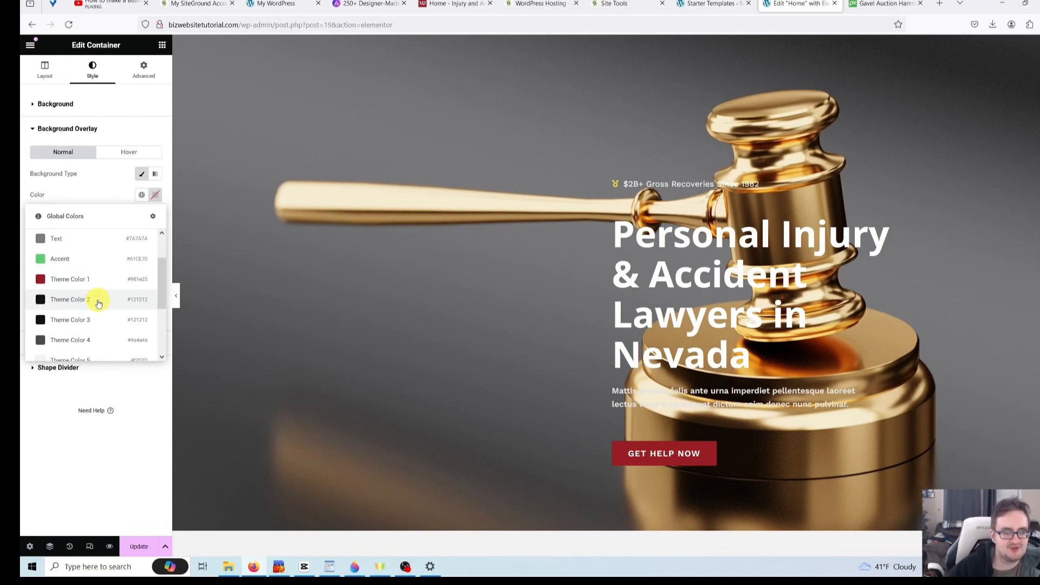
pyautogui.scroll(-3, 99, 304)
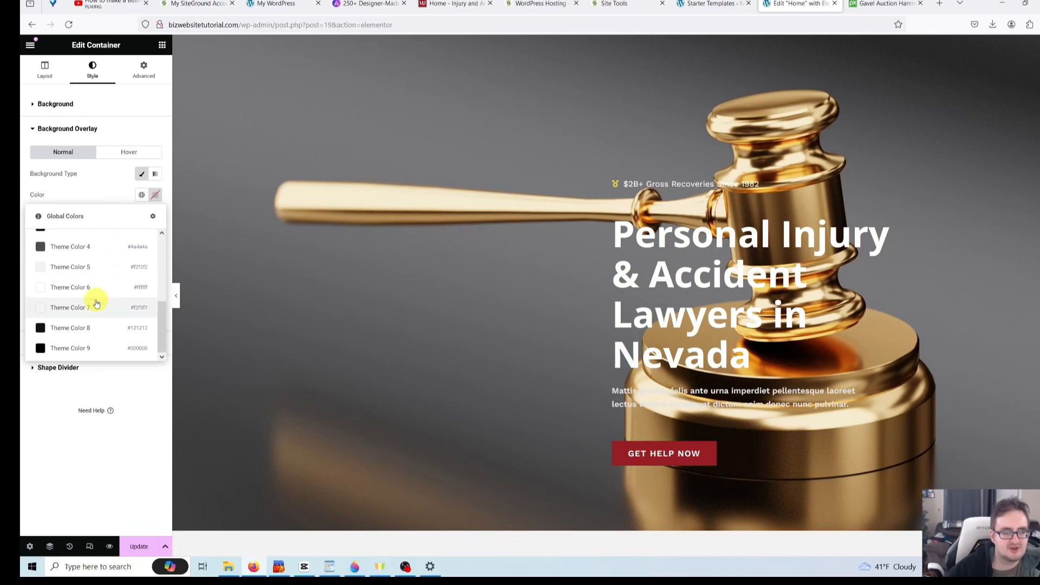
pyautogui.click(113, 195)
pyautogui.click(151, 197)
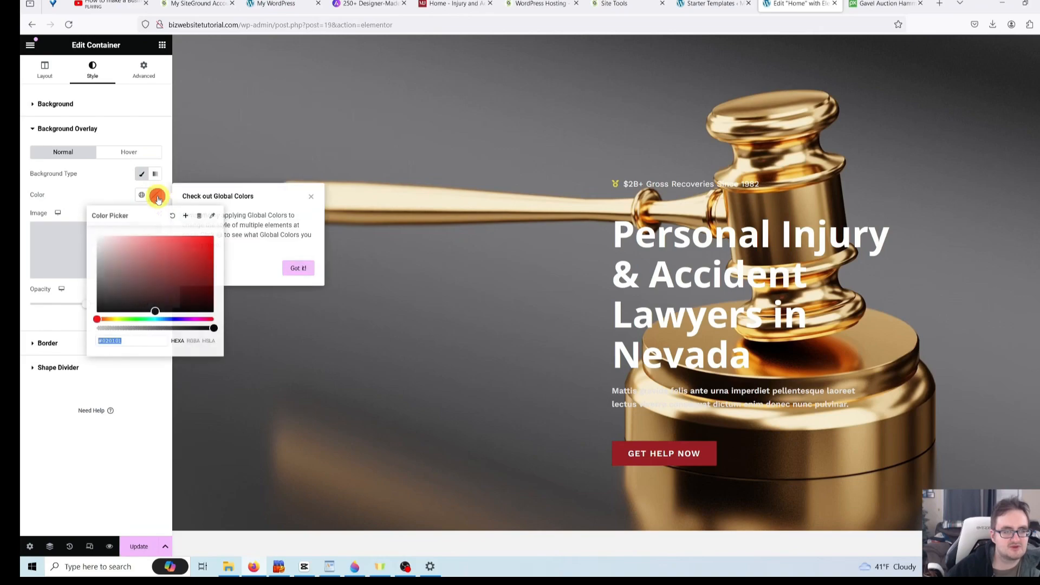
pyautogui.moveTo(125, 272); pyautogui.dragTo(105, 313)
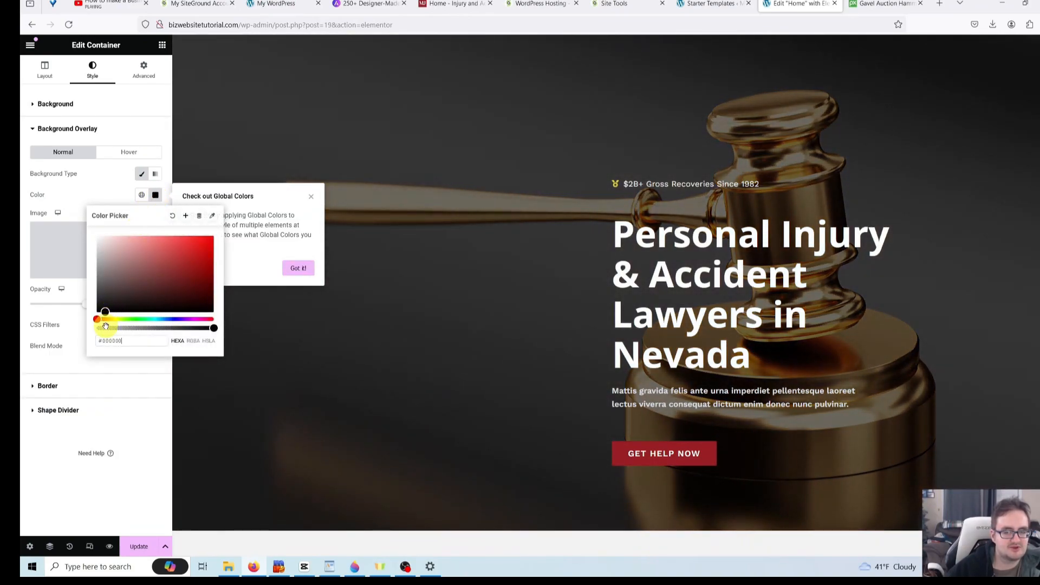
pyautogui.click(111, 199)
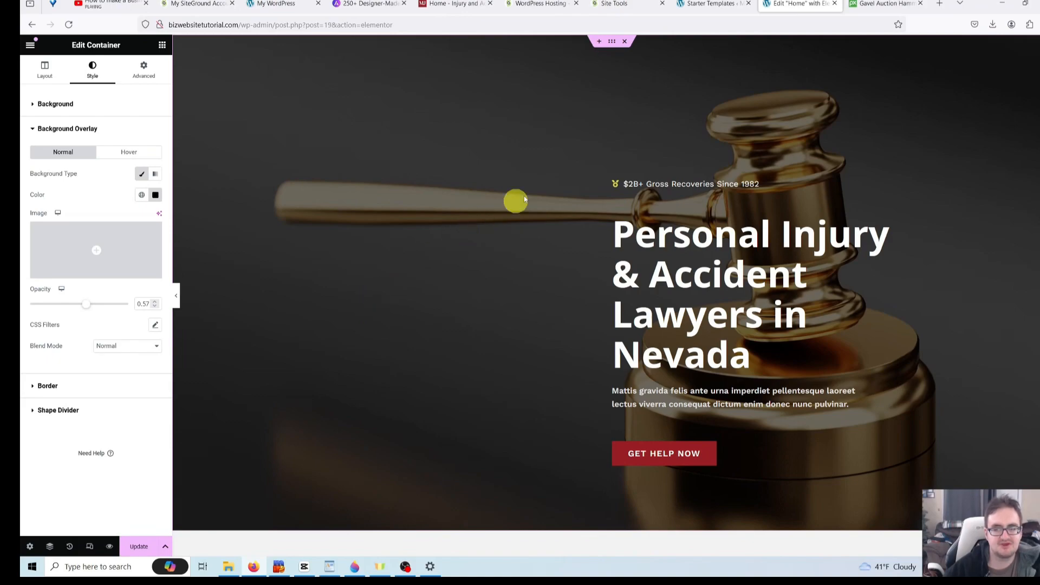
# - Search Pixabay for 'professional businessman' photos
pyautogui.click(867, 9)
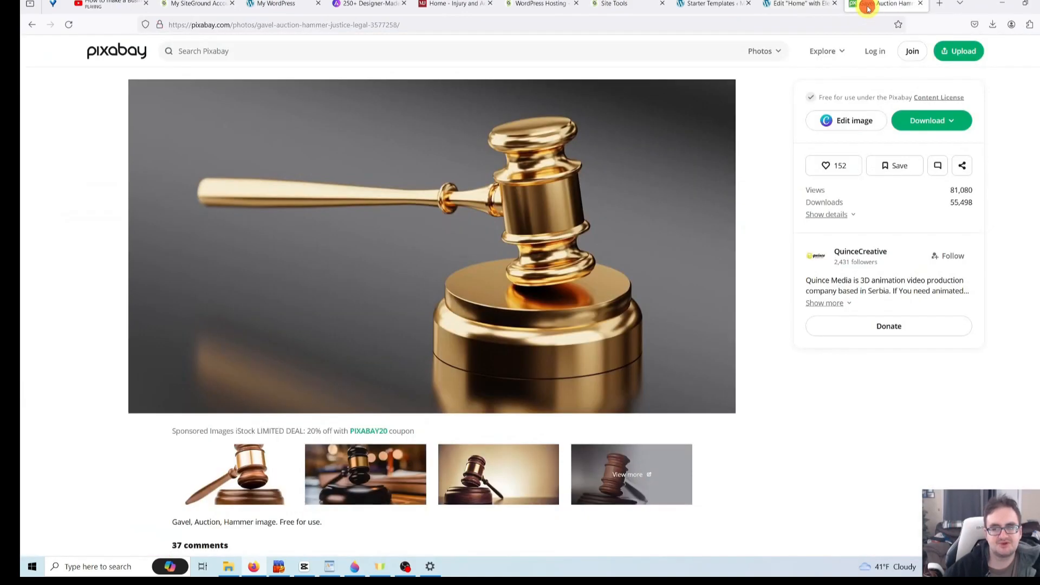
pyautogui.click(223, 51)
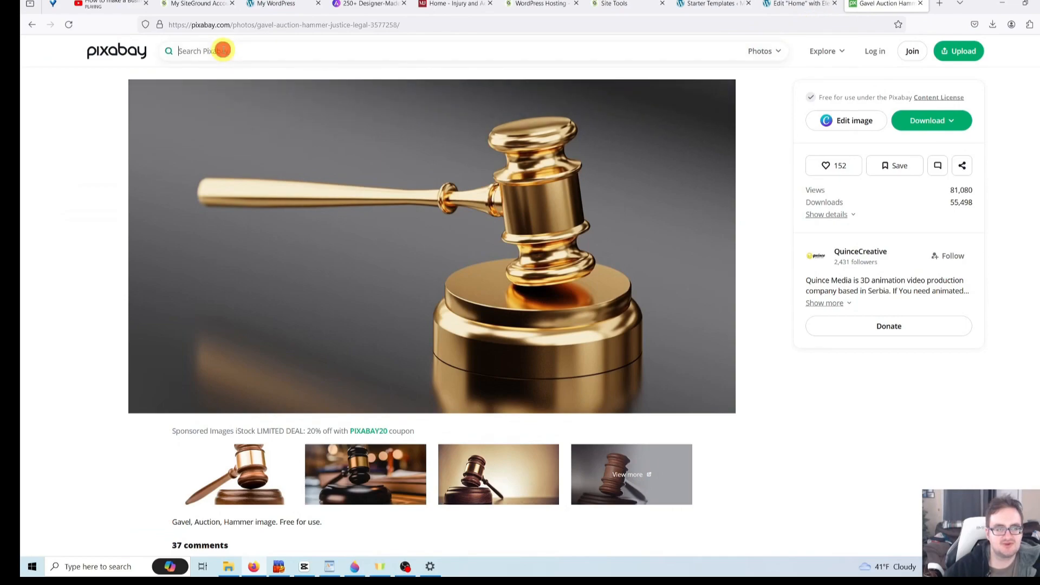
pyautogui.write('professional busin')
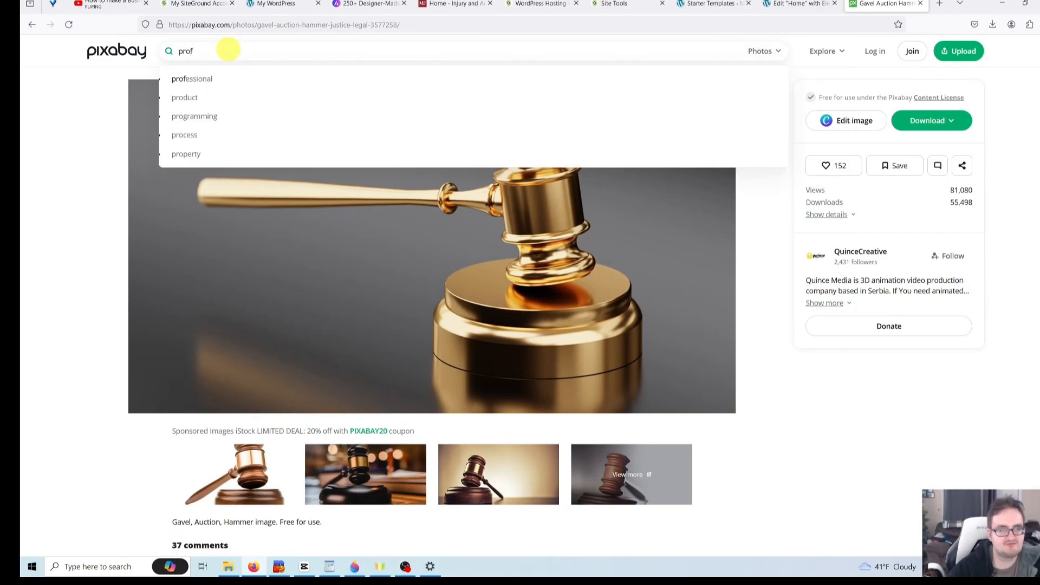
pyautogui.write('essman')
pyautogui.press('Return')
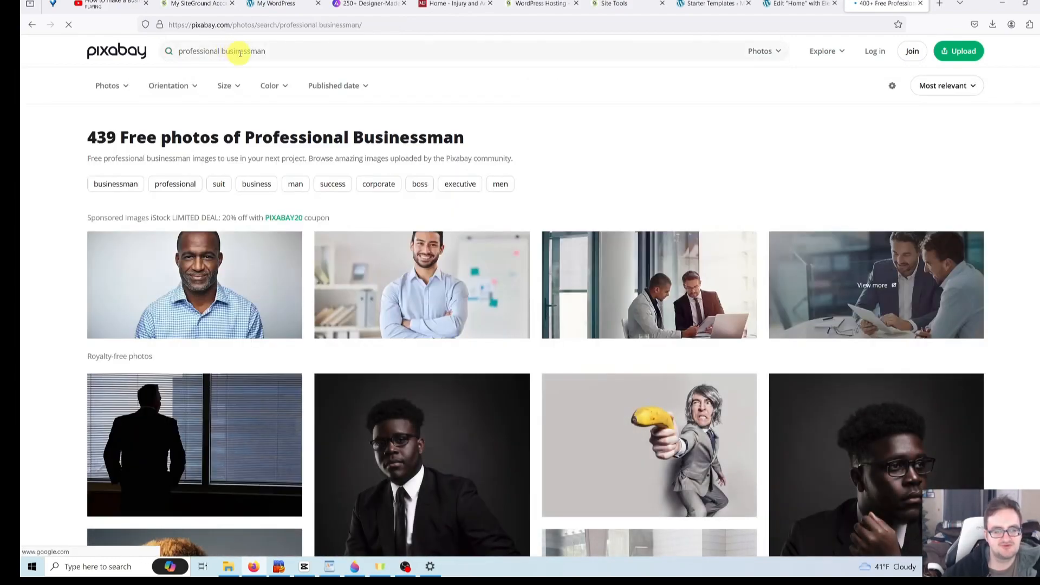
# - Open the dark portrait of a man in a suit and glasses from the results
pyautogui.scroll(-2, 341, 87)
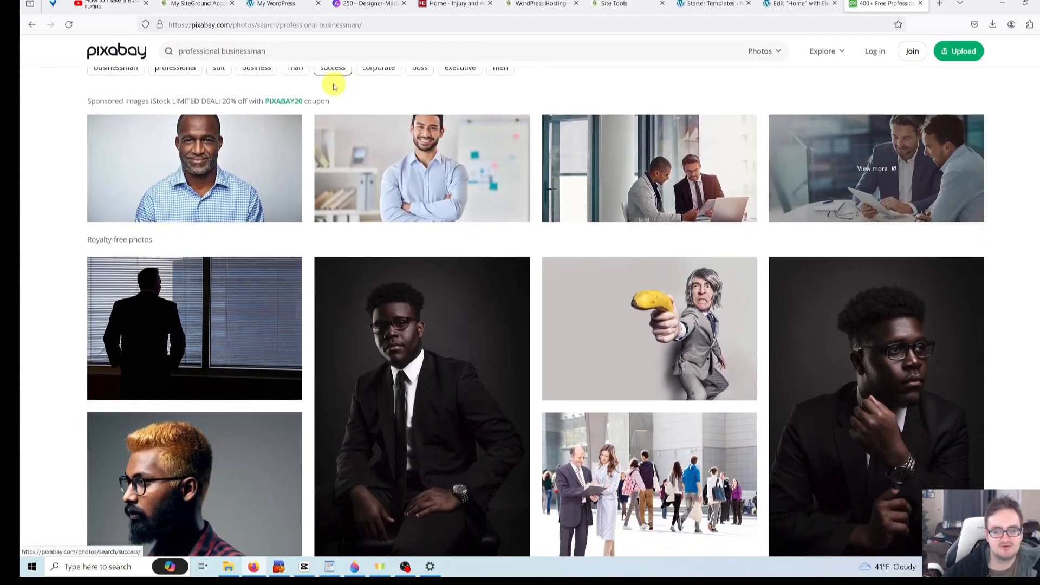
pyautogui.scroll(-10, 341, 90)
pyautogui.scroll(-5, 304, 122)
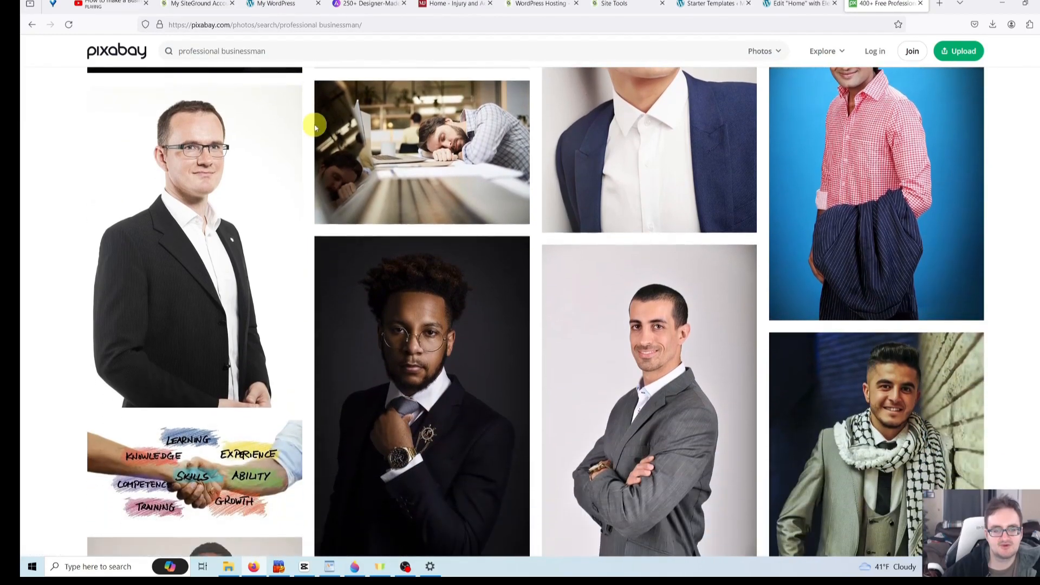
pyautogui.scroll(-4, 341, 155)
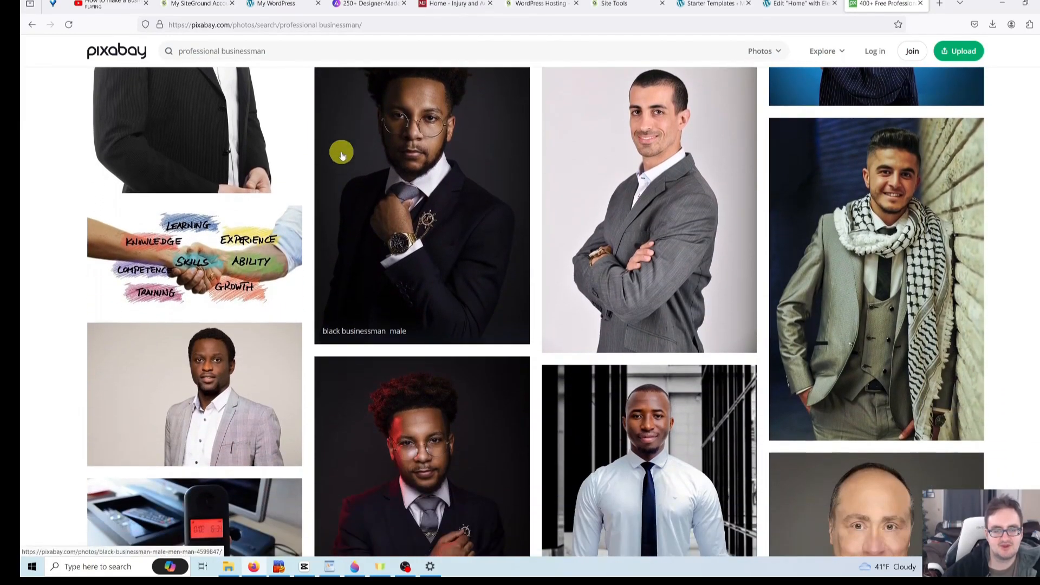
pyautogui.scroll(-3, 341, 155)
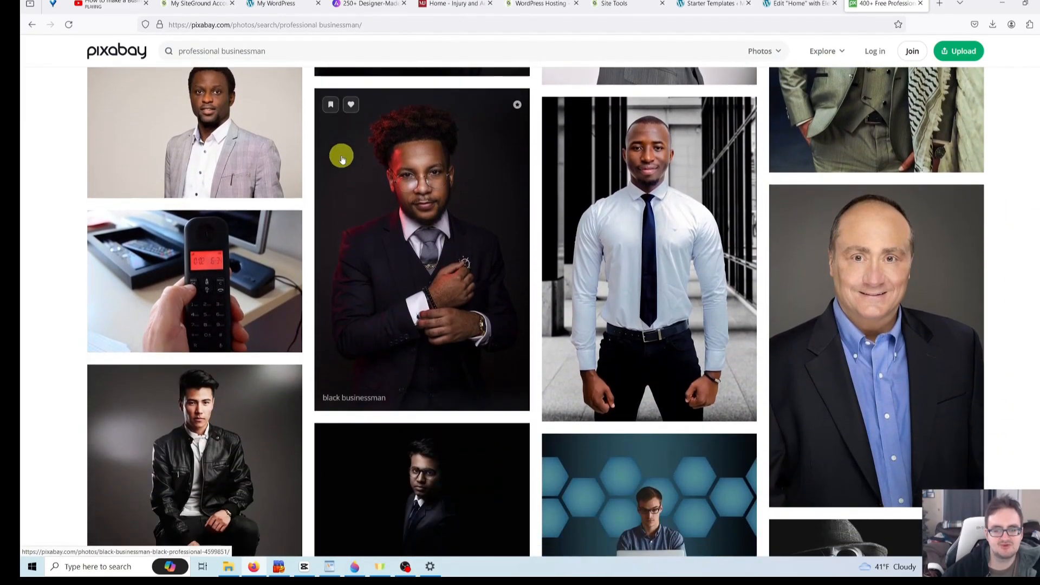
pyautogui.scroll(-5, 379, 165)
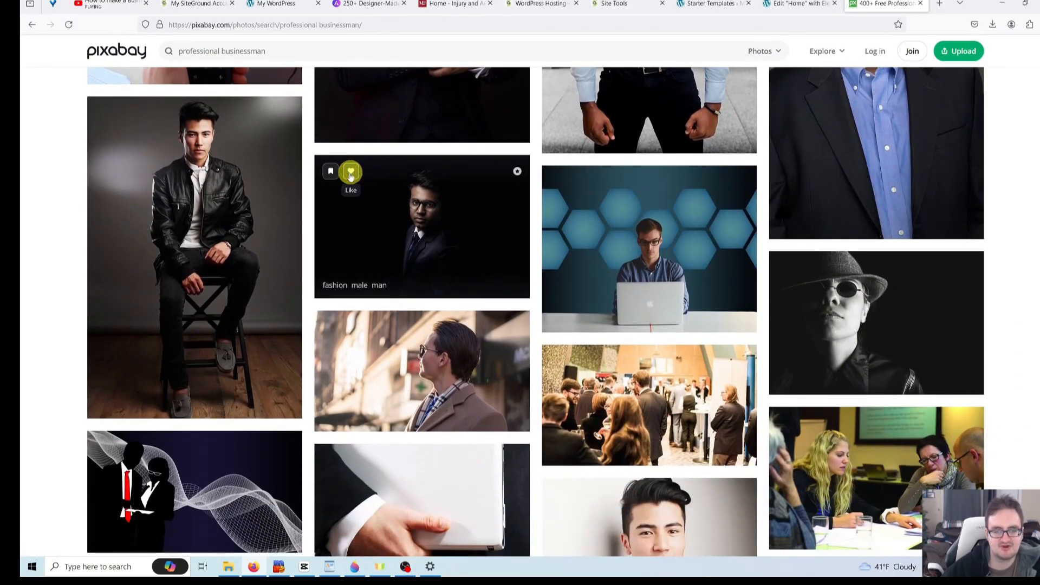
pyautogui.scroll(-1, 369, 184)
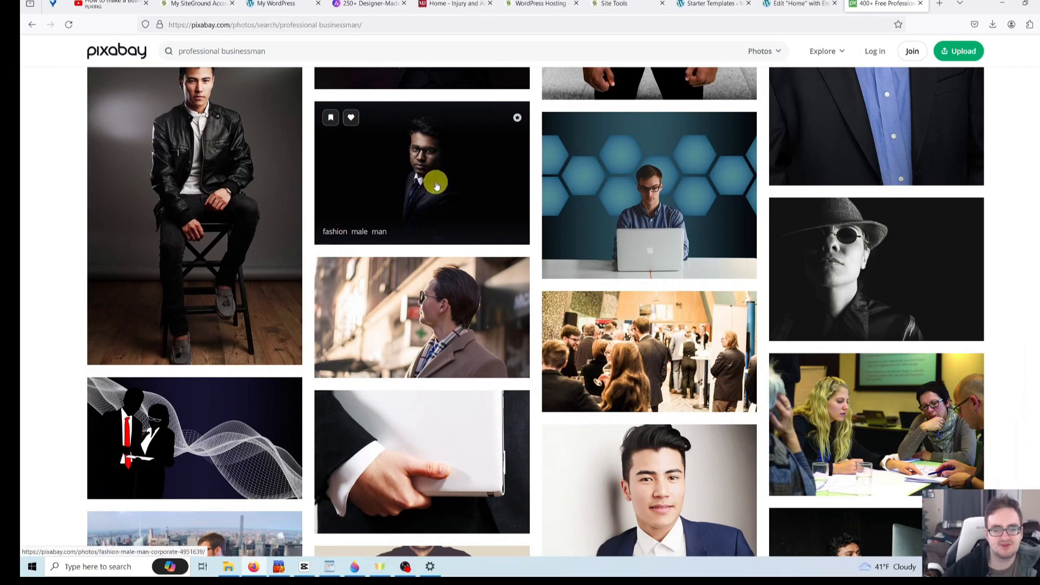
pyautogui.scroll(2, 435, 184)
pyautogui.click(463, 300)
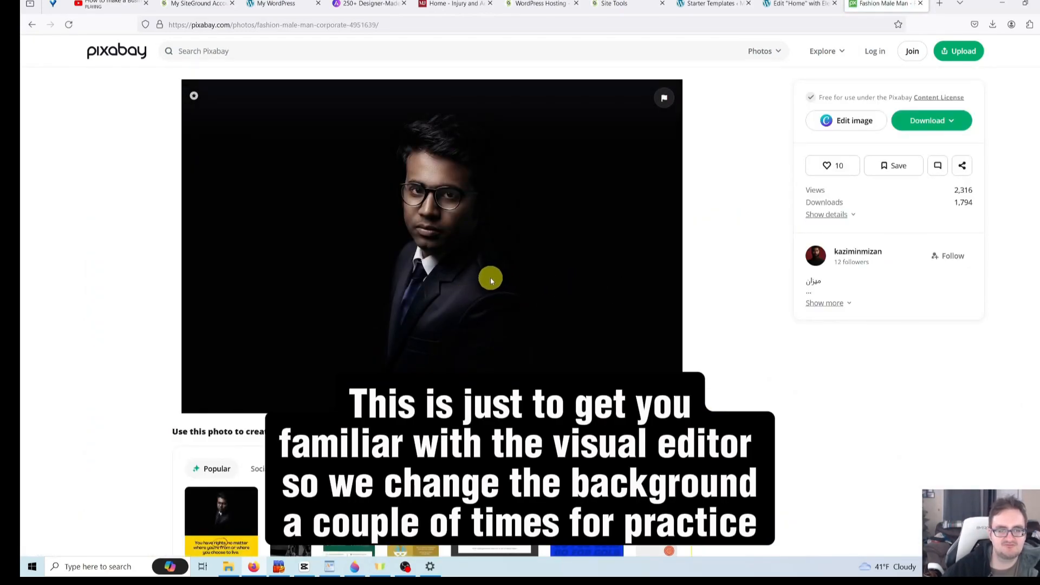
# - Download the suit portrait at 1920×1280 as fashion-4951639_1920.jpg, then go back to Elementor
pyautogui.click(937, 122)
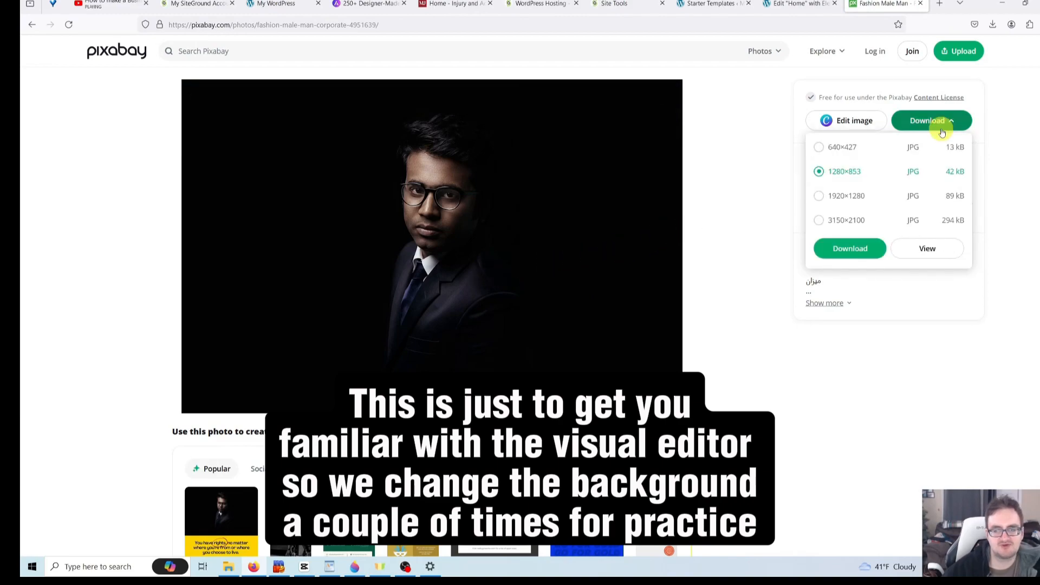
pyautogui.click(858, 196)
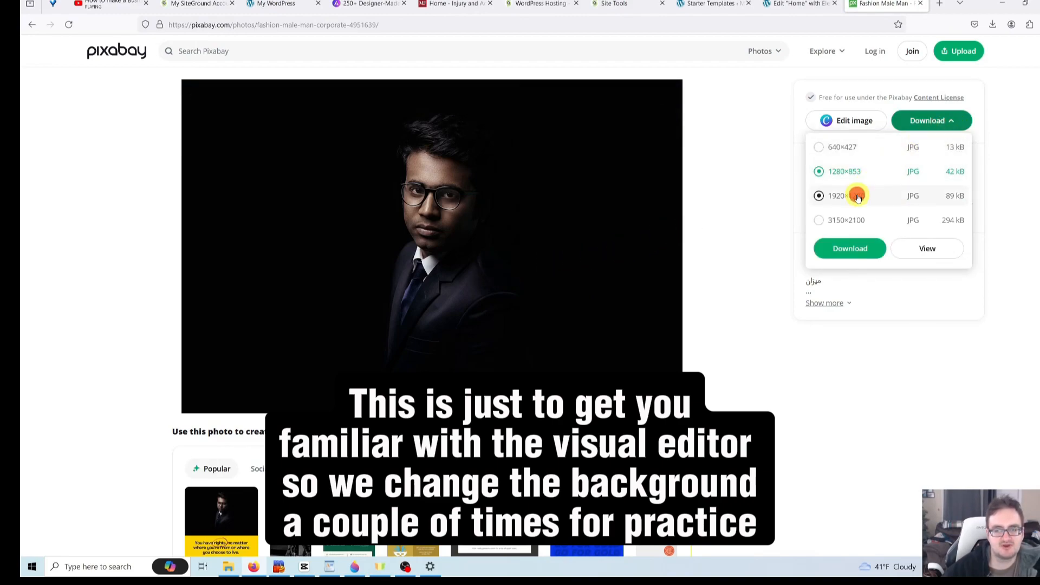
pyautogui.click(860, 252)
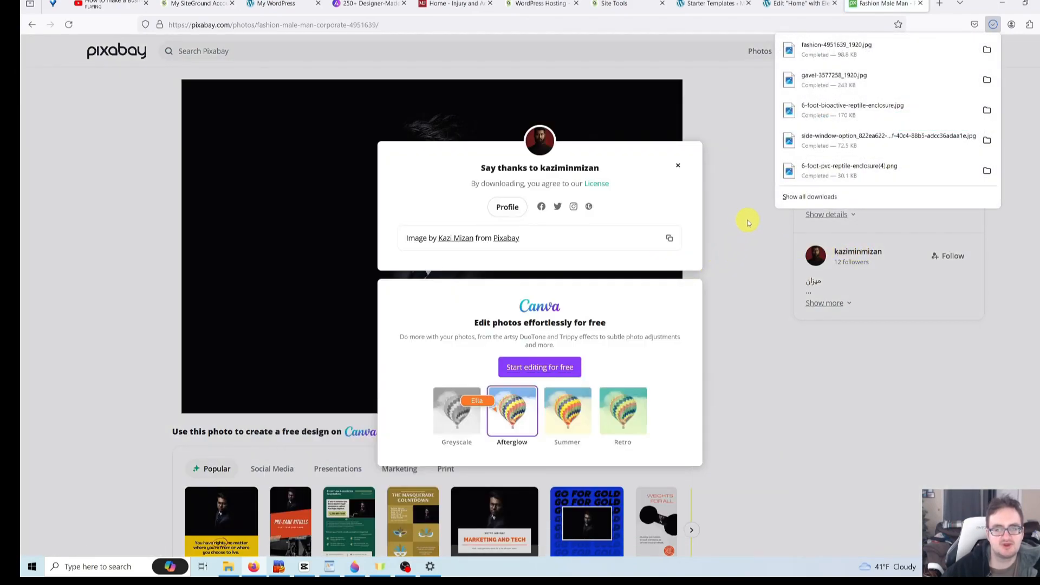
pyautogui.click(747, 219)
pyautogui.click(805, 9)
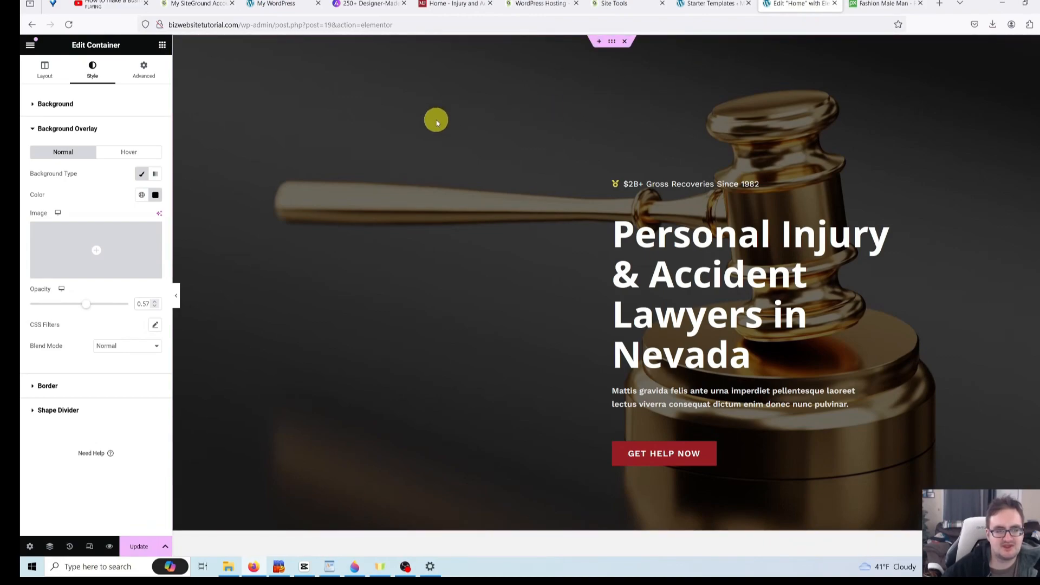
# - Upload fashion-4951639_1920.jpg into the media library from the hero container's background image
pyautogui.rightClick(238, 112)
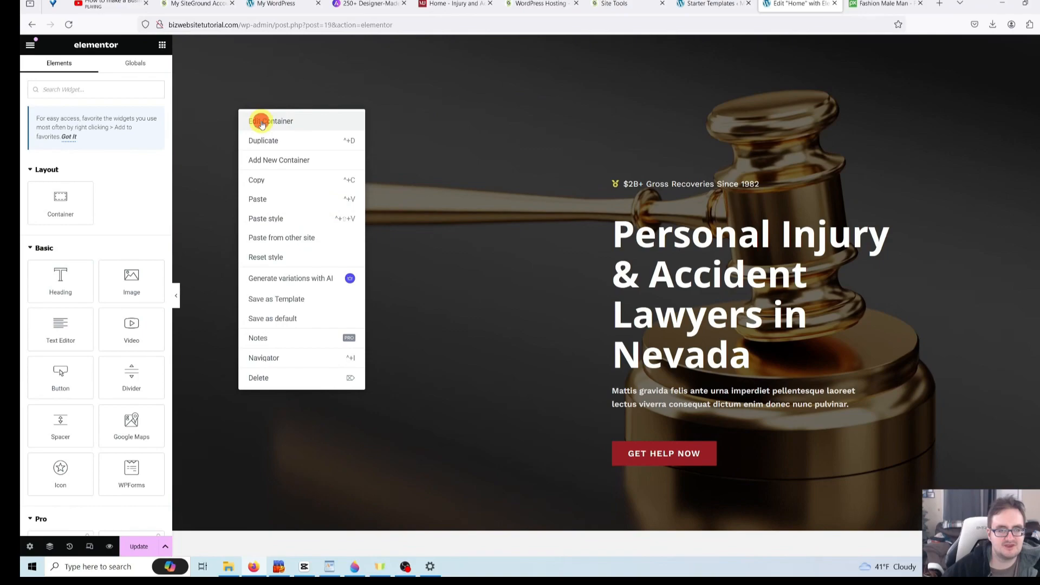
pyautogui.click(261, 122)
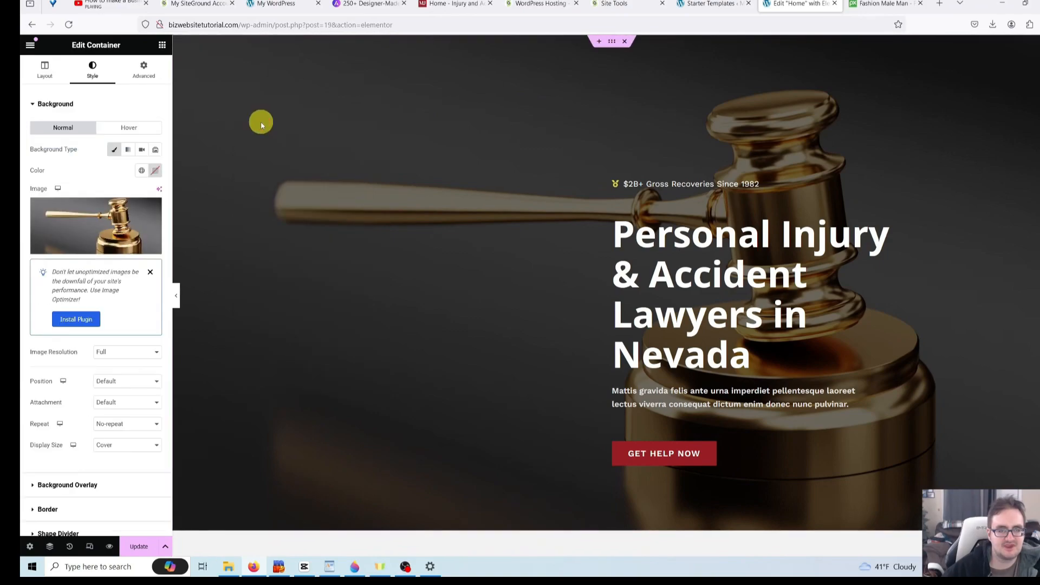
pyautogui.click(113, 251)
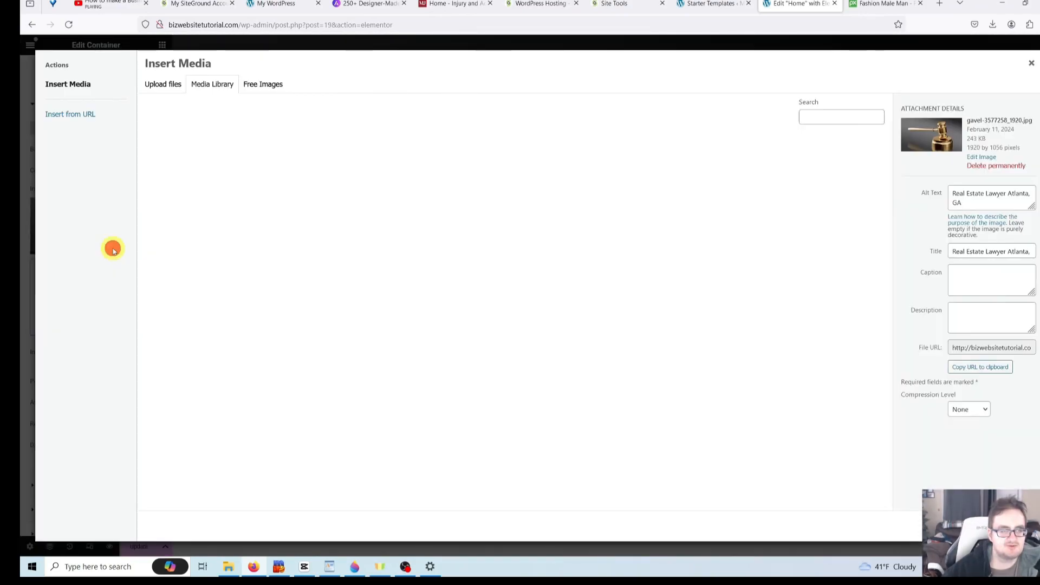
pyautogui.click(179, 88)
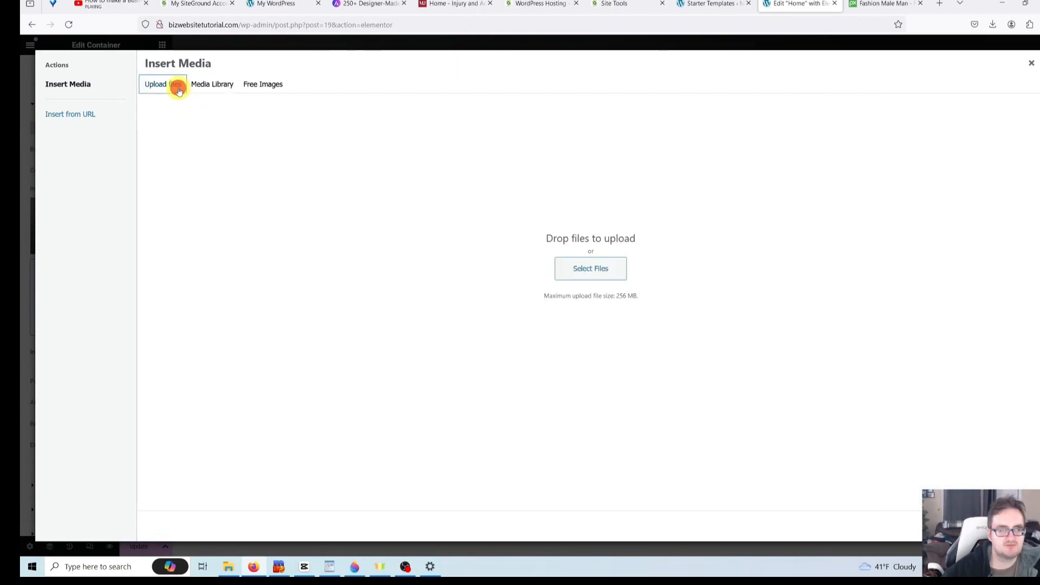
pyautogui.click(581, 269)
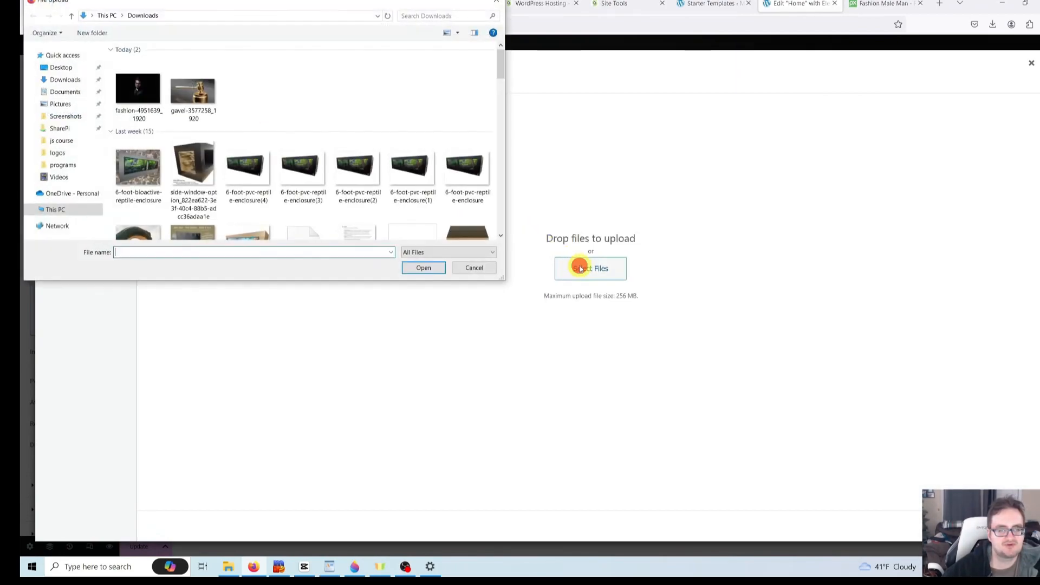
pyautogui.doubleClick(148, 100)
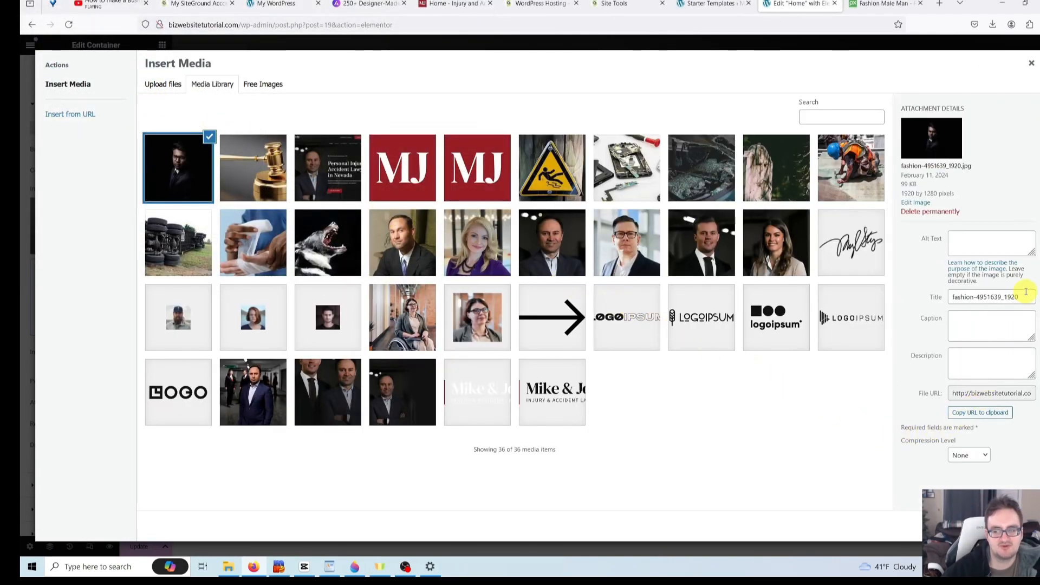
# - Retitle the uploaded suit portrait to 'Lawyer Atlanta, GA'
pyautogui.moveTo(1023, 297); pyautogui.dragTo(863, 297)
pyautogui.press('BackSpace')
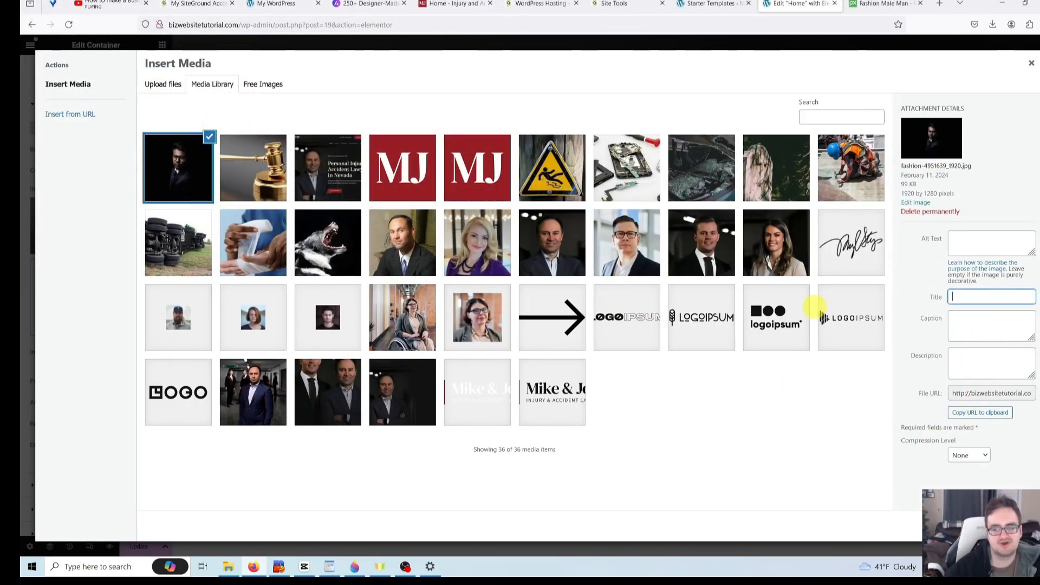
pyautogui.write('Rea')
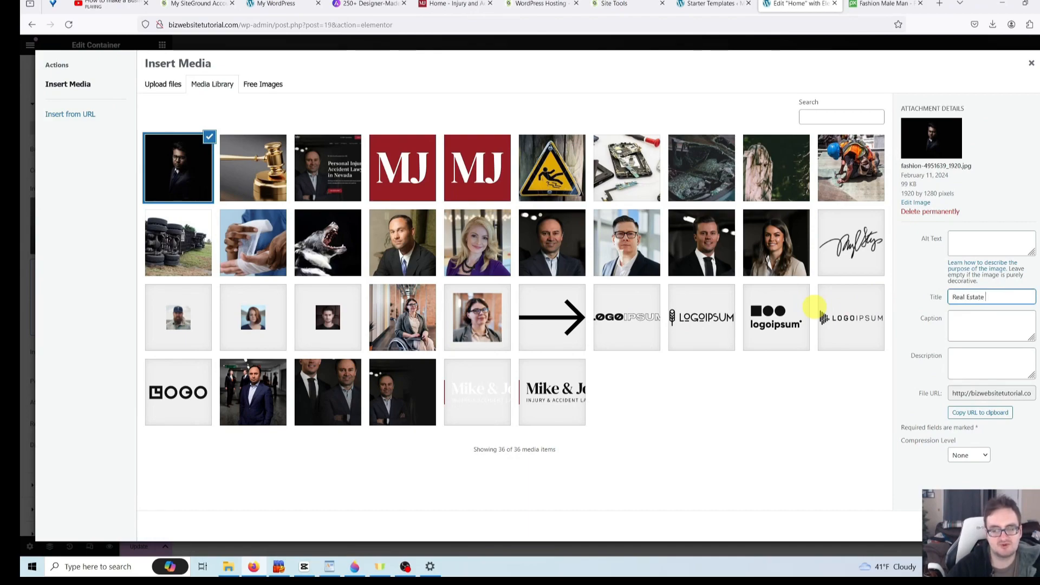
pyautogui.write('l Estate')
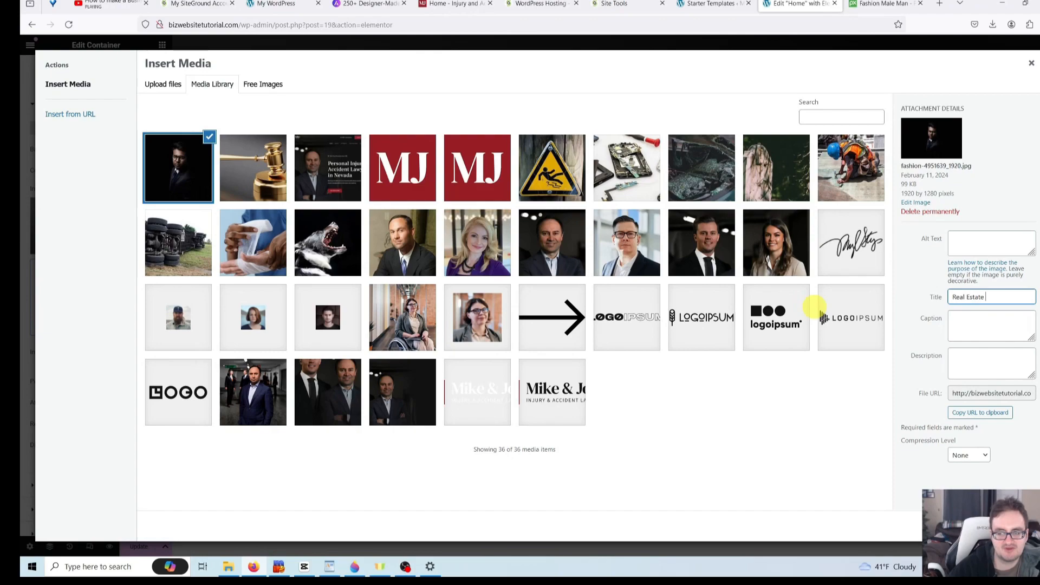
pyautogui.hotkey('ctrl', 'a')
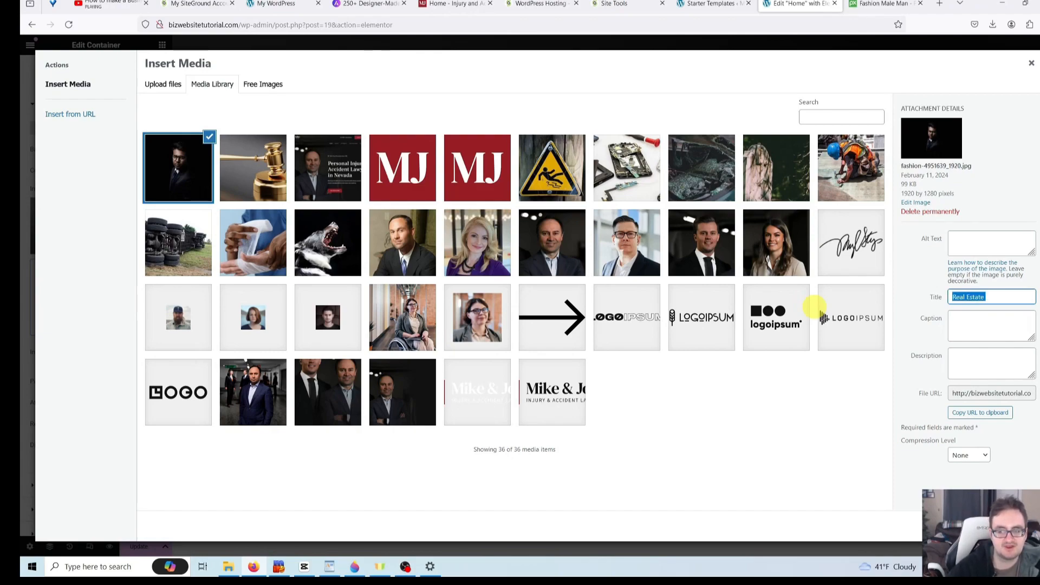
pyautogui.write('La')
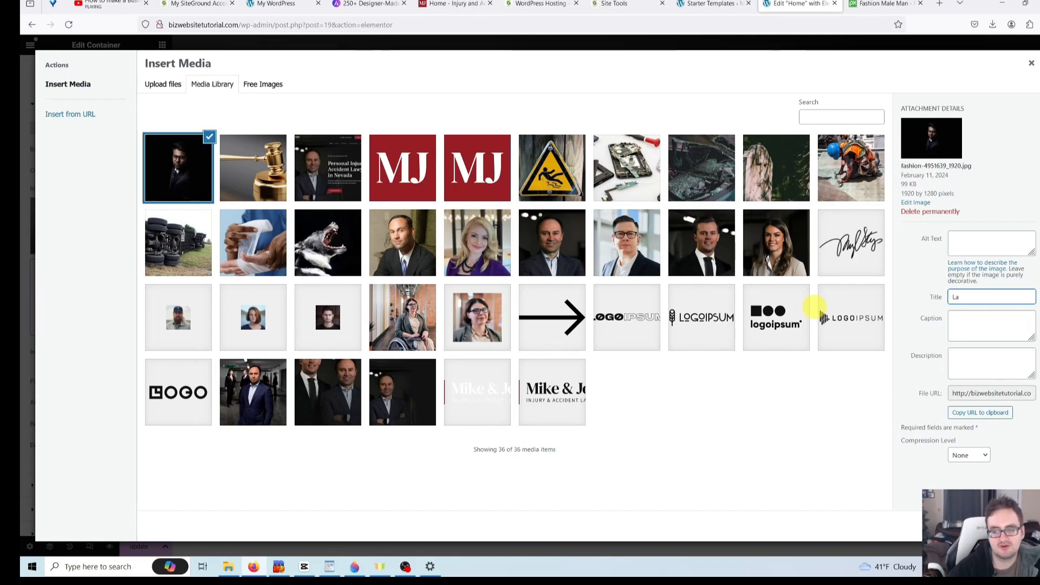
pyautogui.write('wyer')
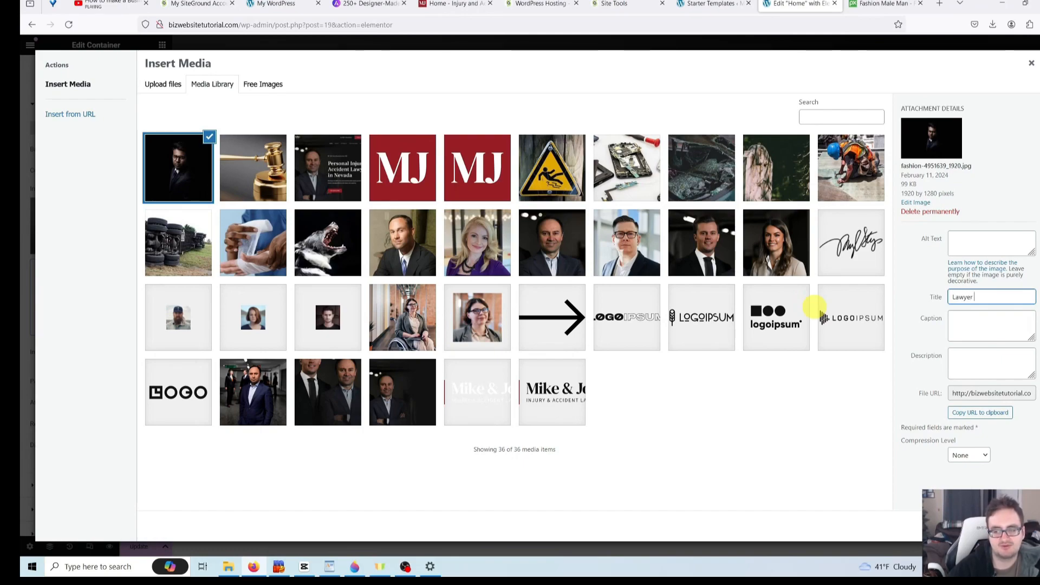
pyautogui.write(' Atlanta, GA')
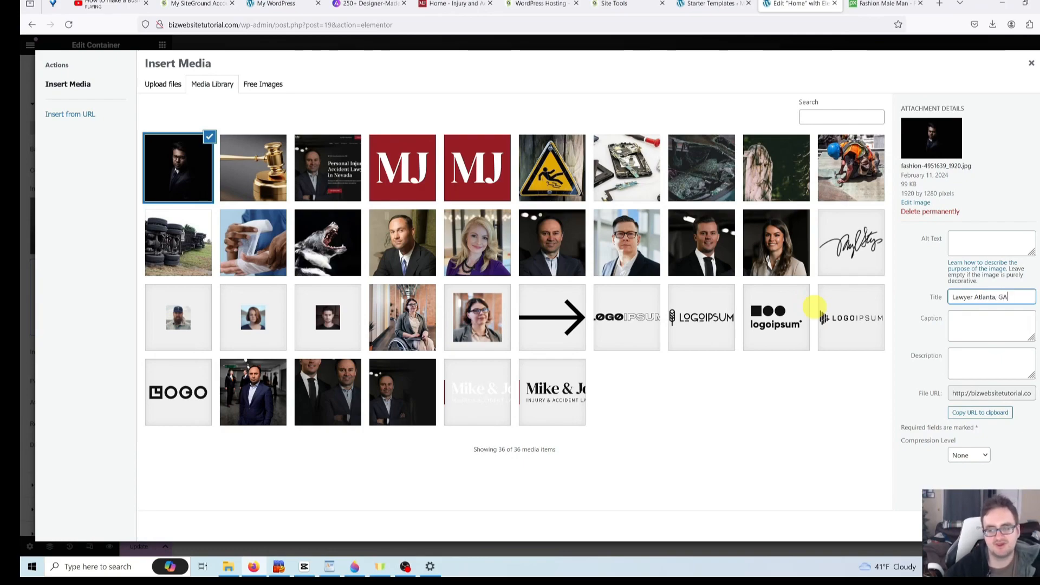
# - Copy the 'Lawyer Atlanta, GA' title and paste it into the portrait's Alt Text
pyautogui.moveTo(1011, 297); pyautogui.dragTo(934, 304)
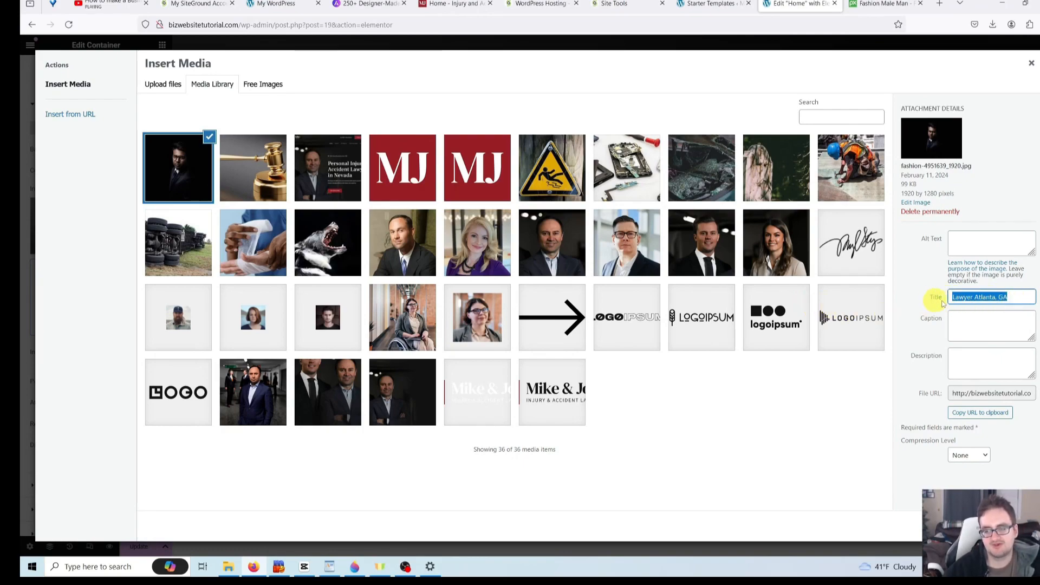
pyautogui.rightClick(934, 303)
pyautogui.click(950, 361)
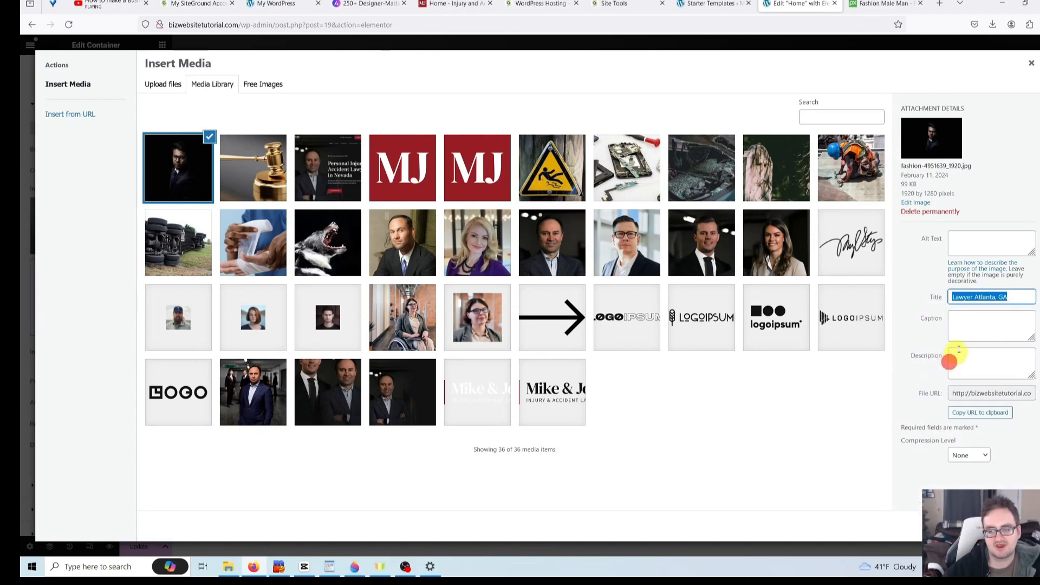
pyautogui.click(990, 237)
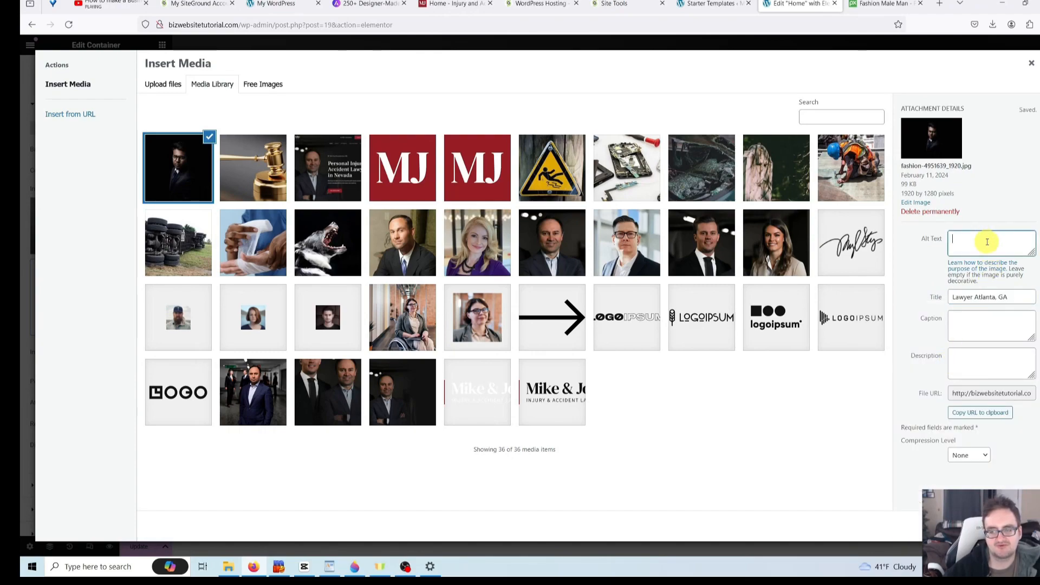
pyautogui.rightClick(971, 237)
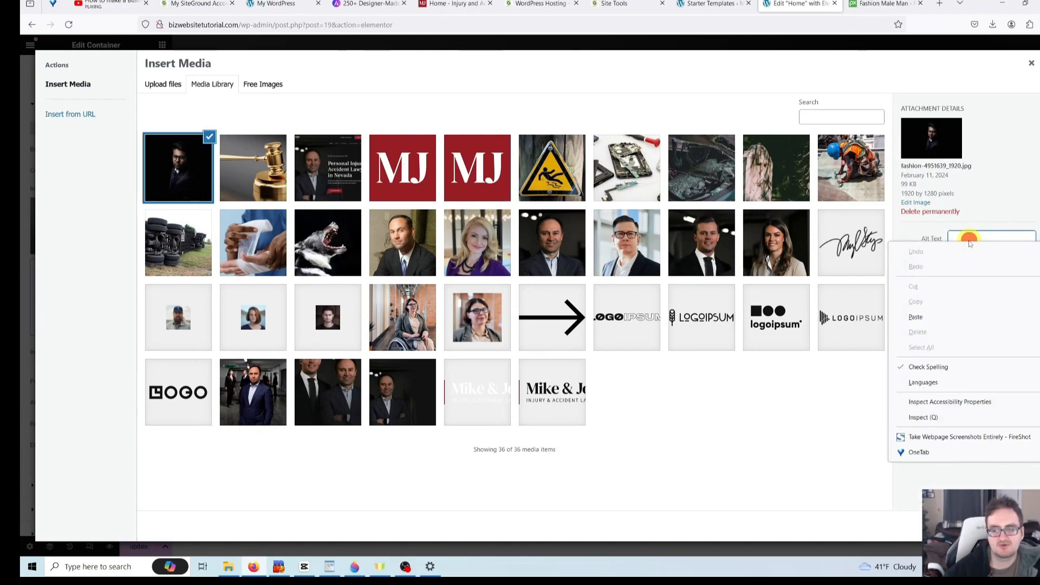
pyautogui.click(939, 318)
# - Use the retitled man-in-glasses portrait as the hero background and expand its Background Overlay settings
pyautogui.click(1014, 526)
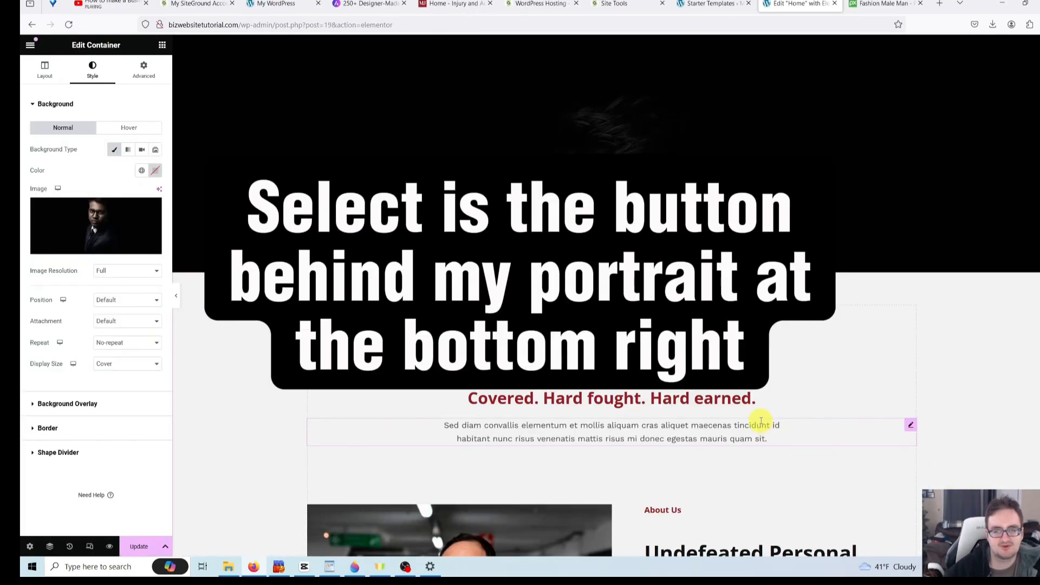
pyautogui.click(416, 238)
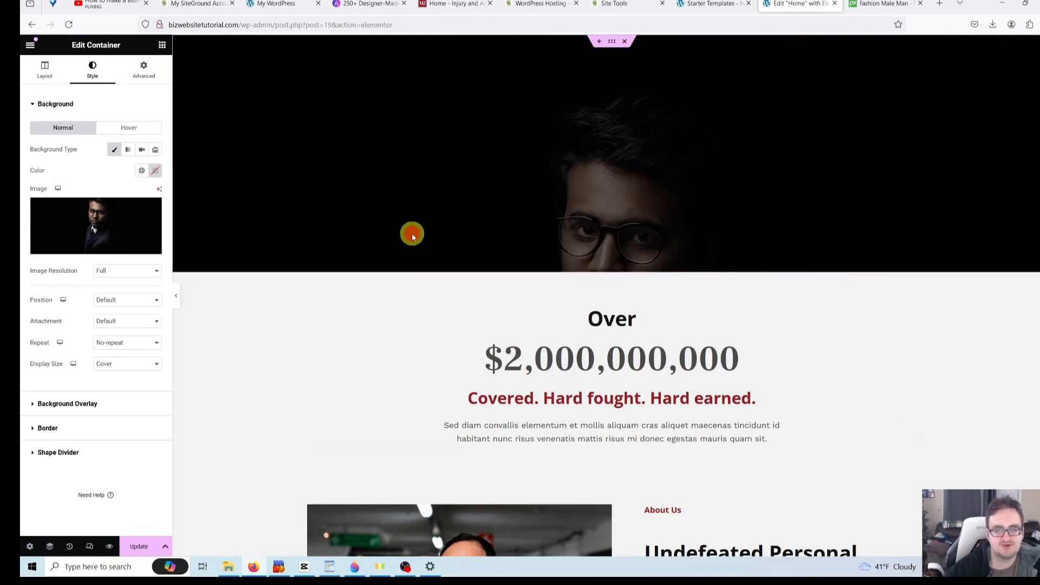
pyautogui.click(109, 404)
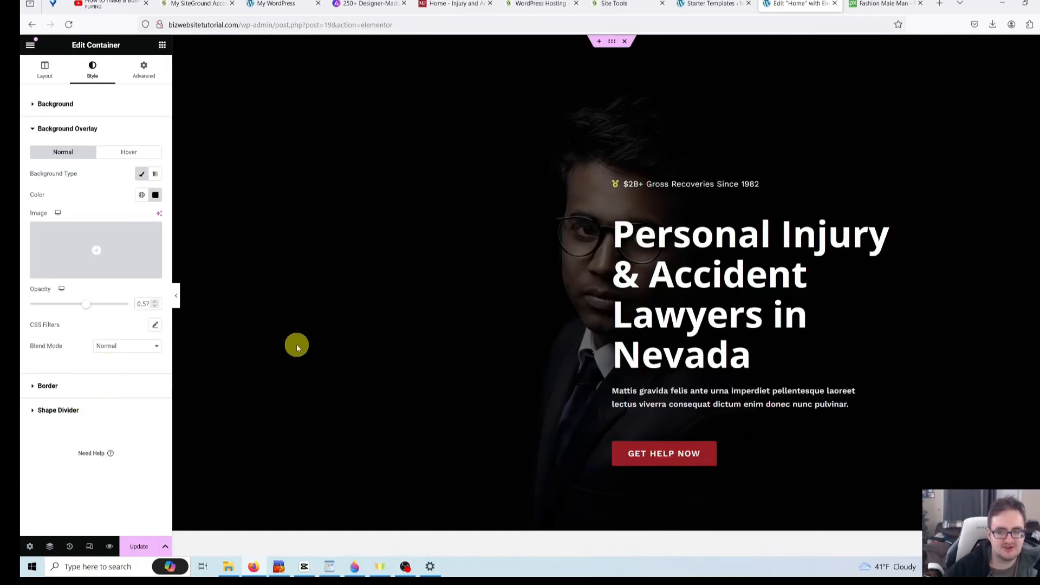
pyautogui.scroll(-5, 297, 357)
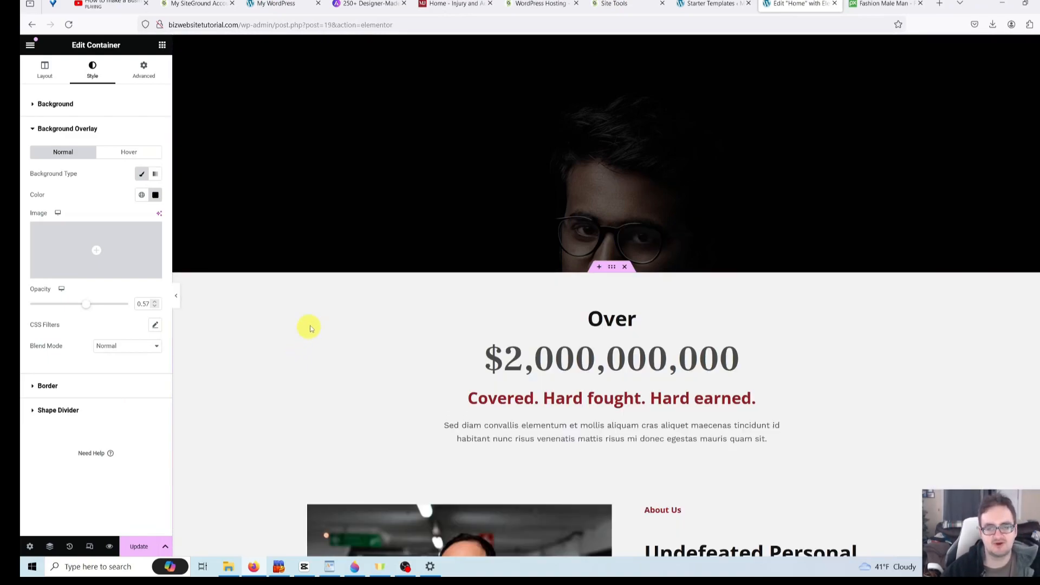
pyautogui.click(374, 257)
pyautogui.click(342, 231)
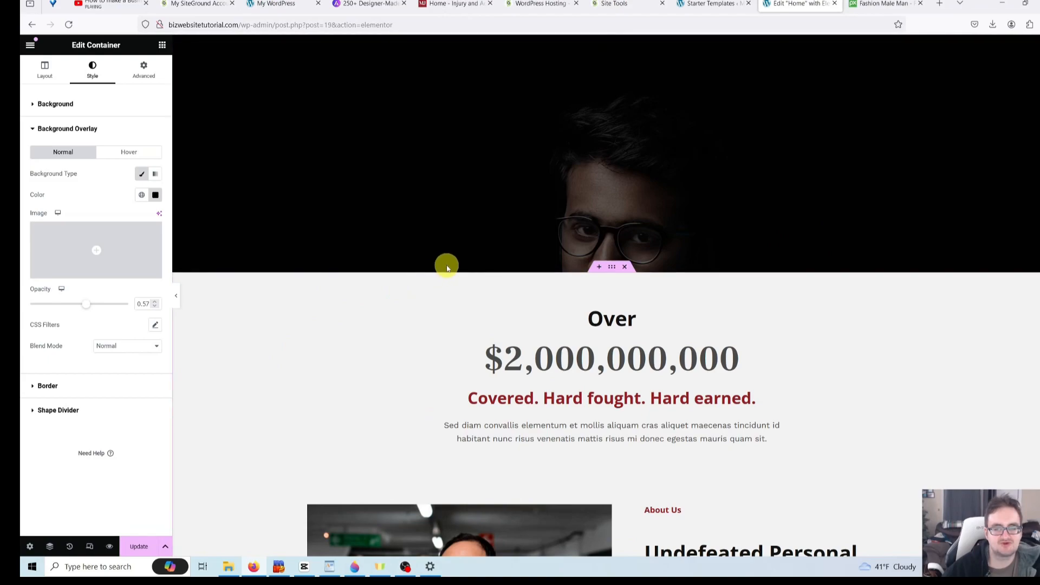
pyautogui.scroll(5, 490, 252)
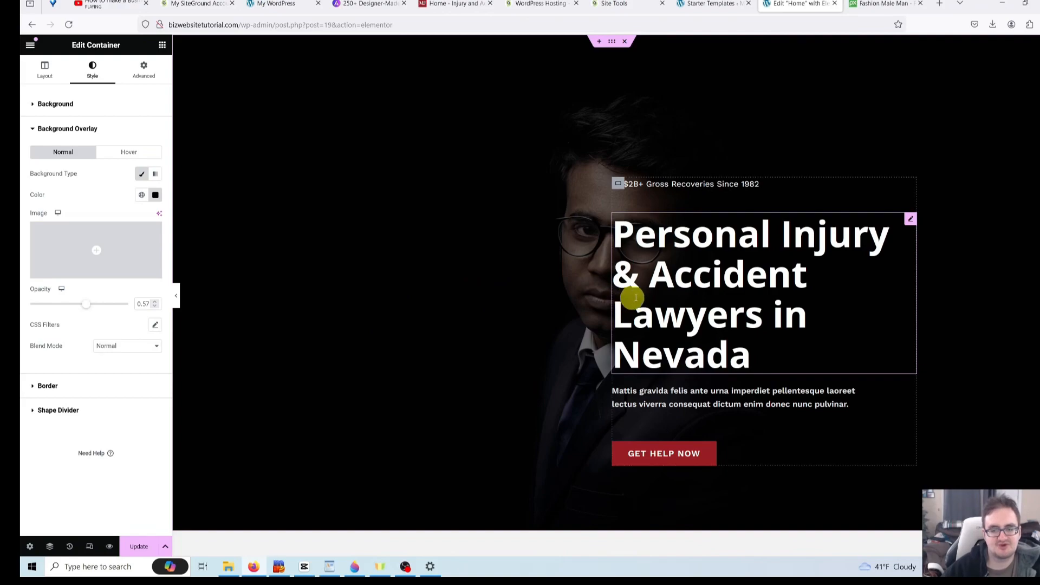
# - In the hero container's Advanced settings, try a 0 left margin, then restore it to 50
pyautogui.click(675, 274)
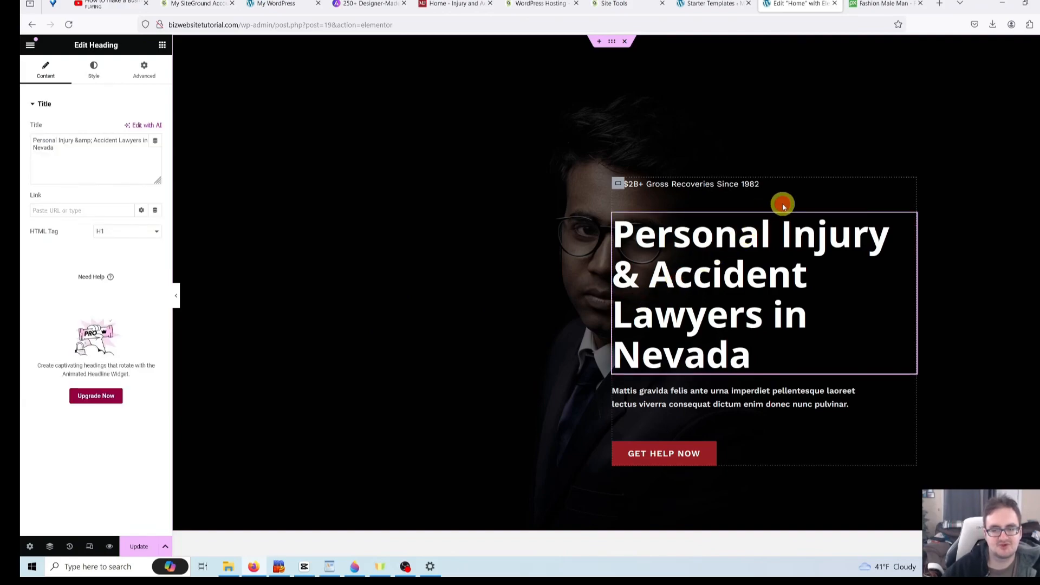
pyautogui.rightClick(849, 209)
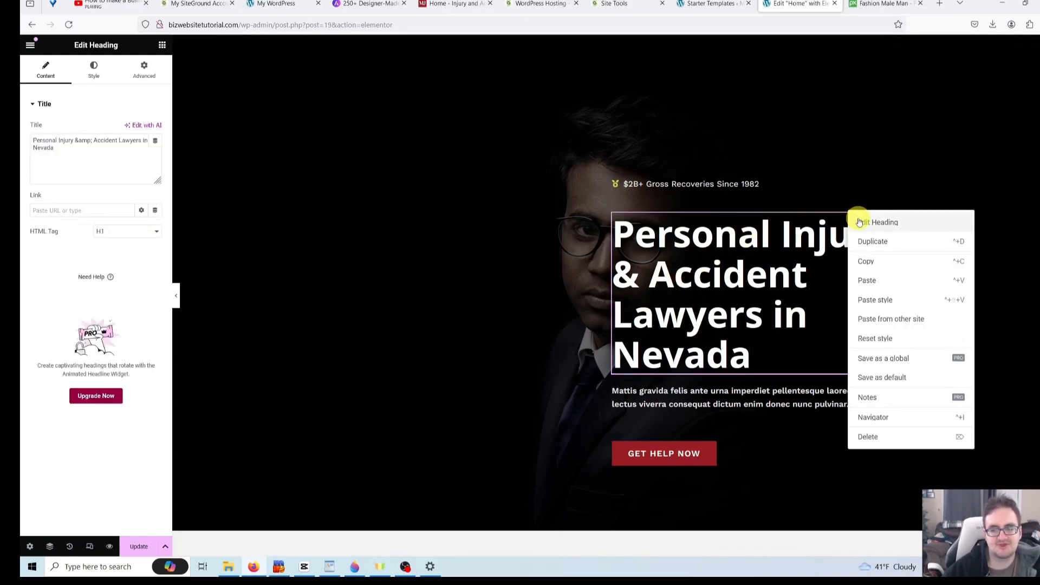
pyautogui.rightClick(843, 207)
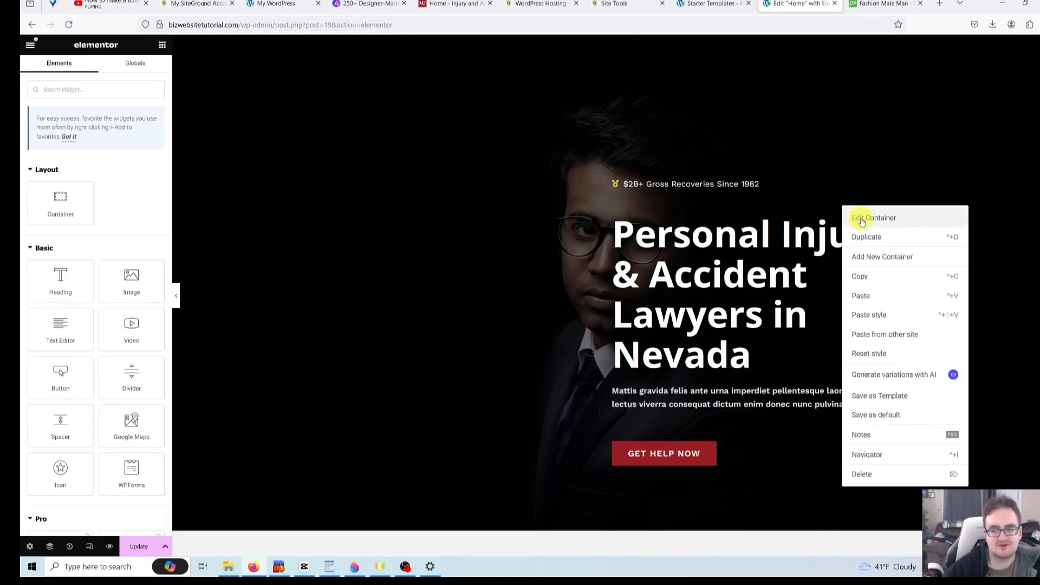
pyautogui.click(862, 219)
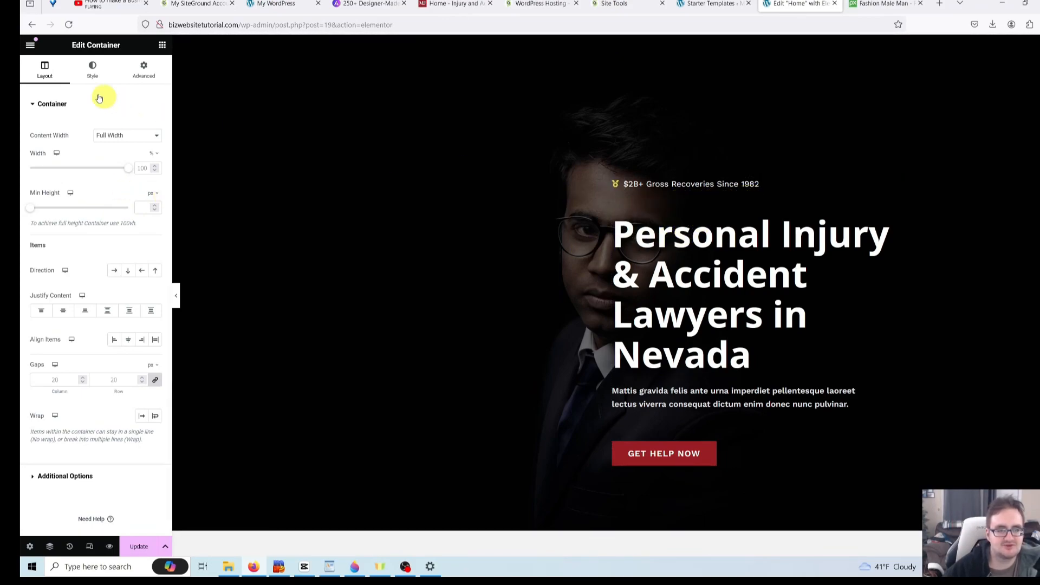
pyautogui.click(145, 71)
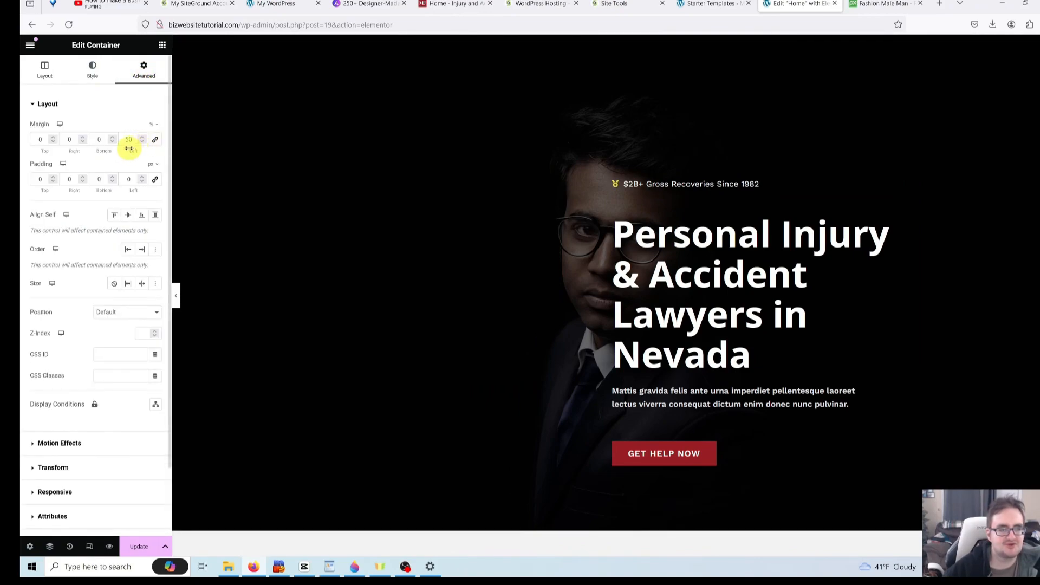
pyautogui.doubleClick(130, 140)
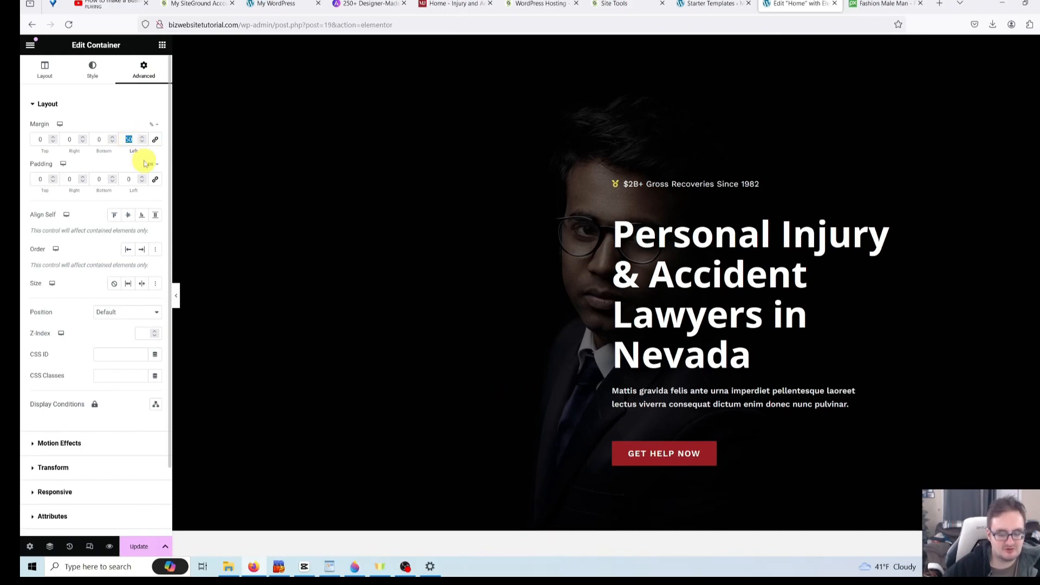
pyautogui.write('0')
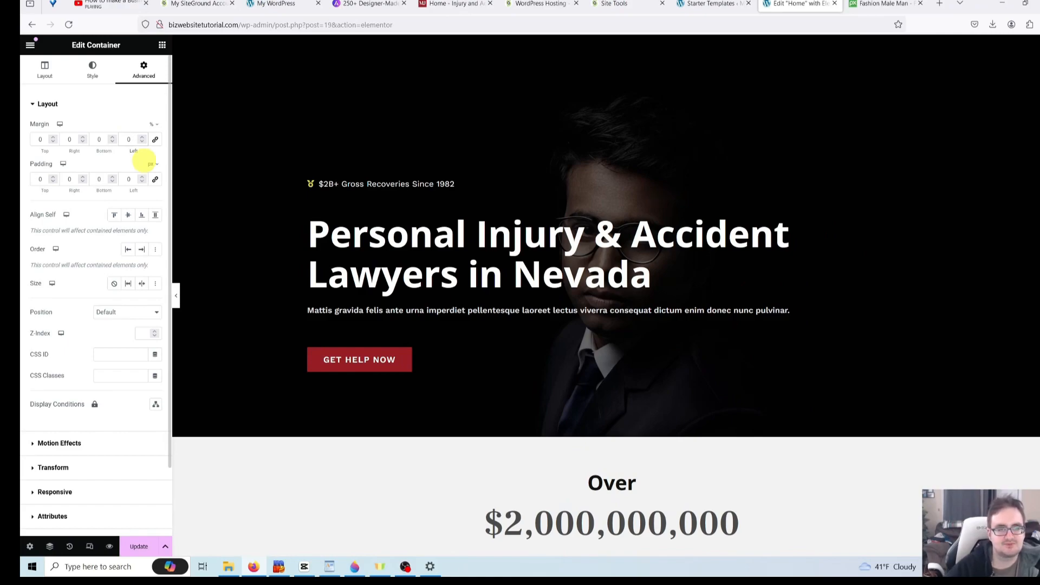
pyautogui.write('50')
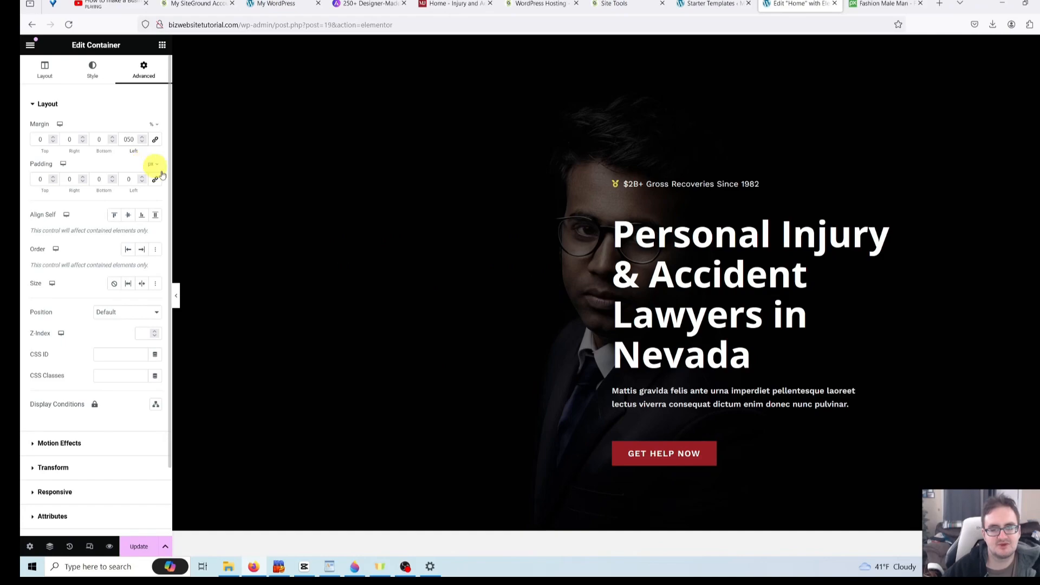
pyautogui.click(353, 249)
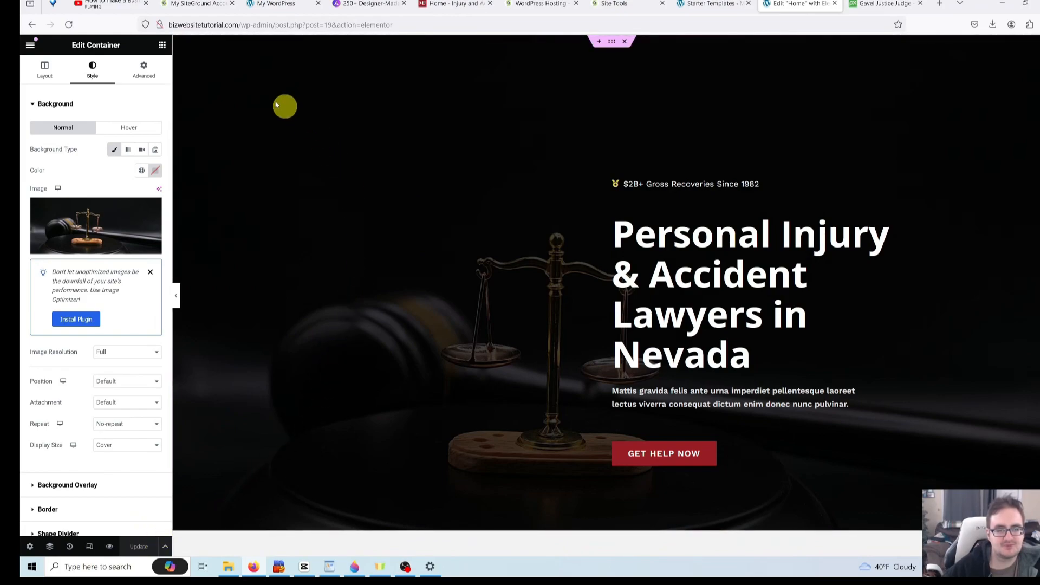
# - Leave the Elementor editor to view the updated live home page
pyautogui.click(33, 25)
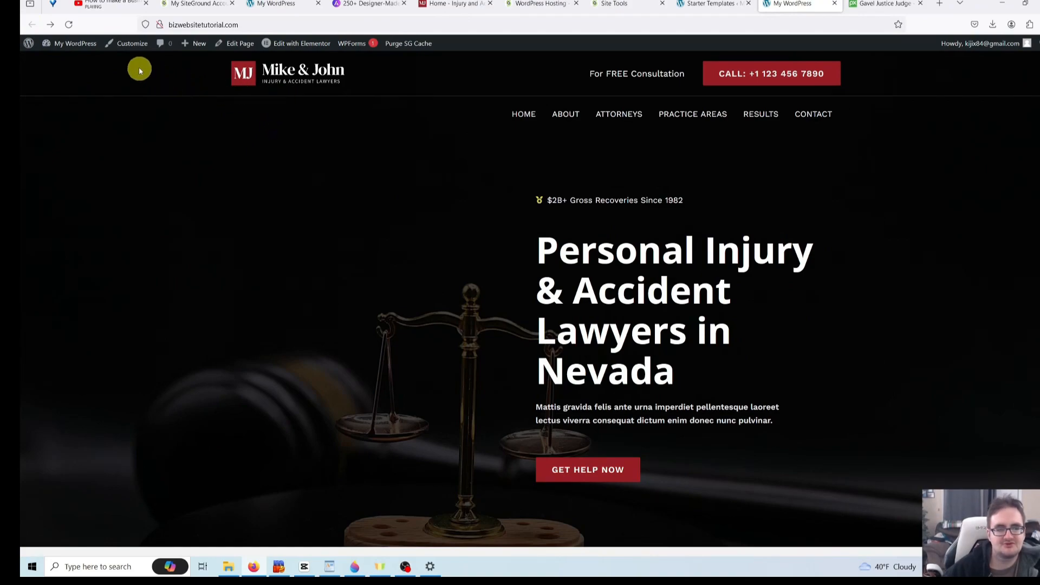
# - Open the Customizer's Header Builder to the Site Title & Logo settings
pyautogui.click(132, 48)
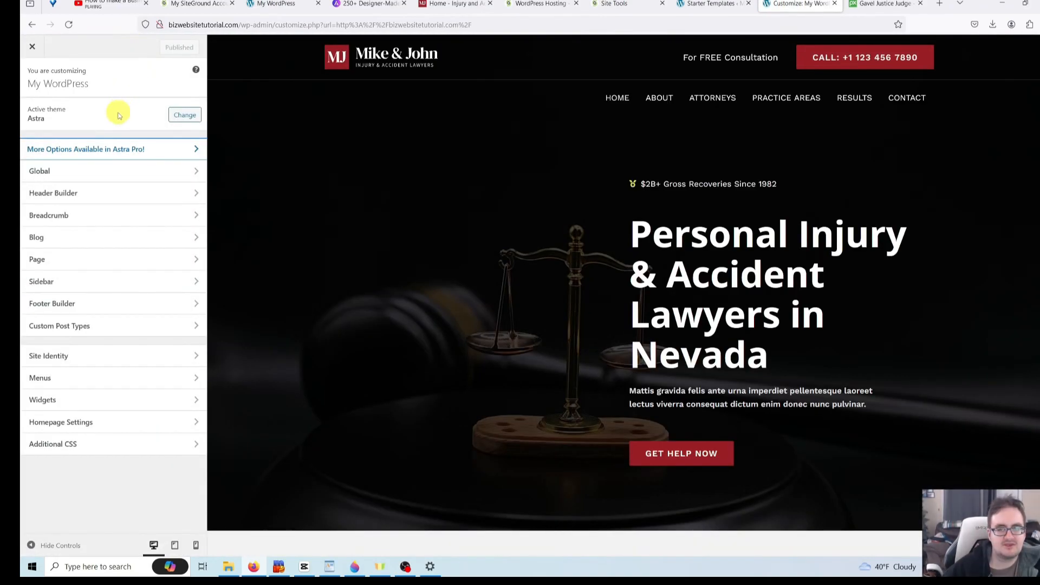
pyautogui.click(130, 201)
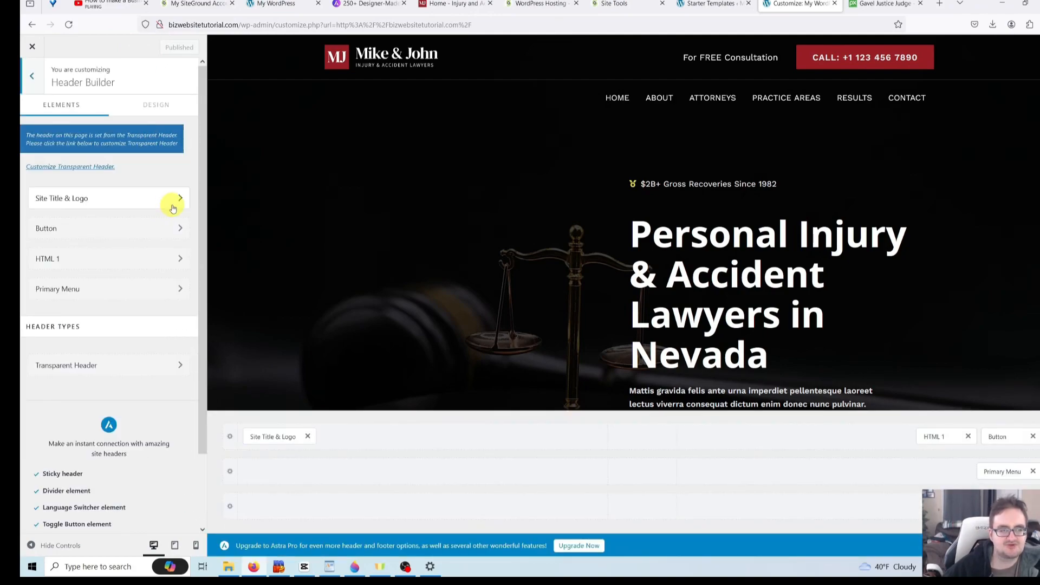
pyautogui.click(176, 201)
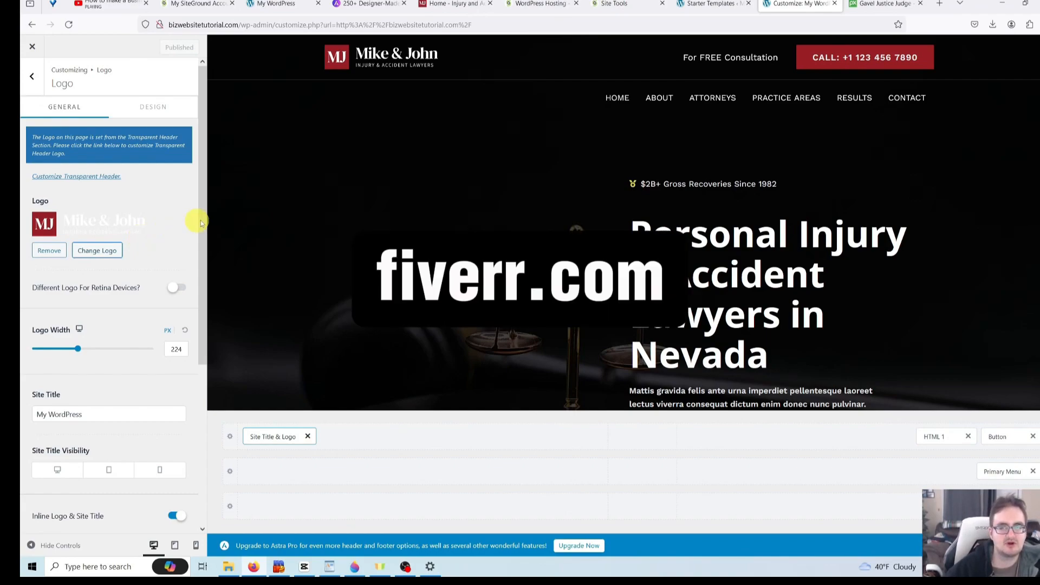
# - Go to fiverr.com in a new tab and open the Graphics & Design > Logo Design category
pyautogui.click(940, 4)
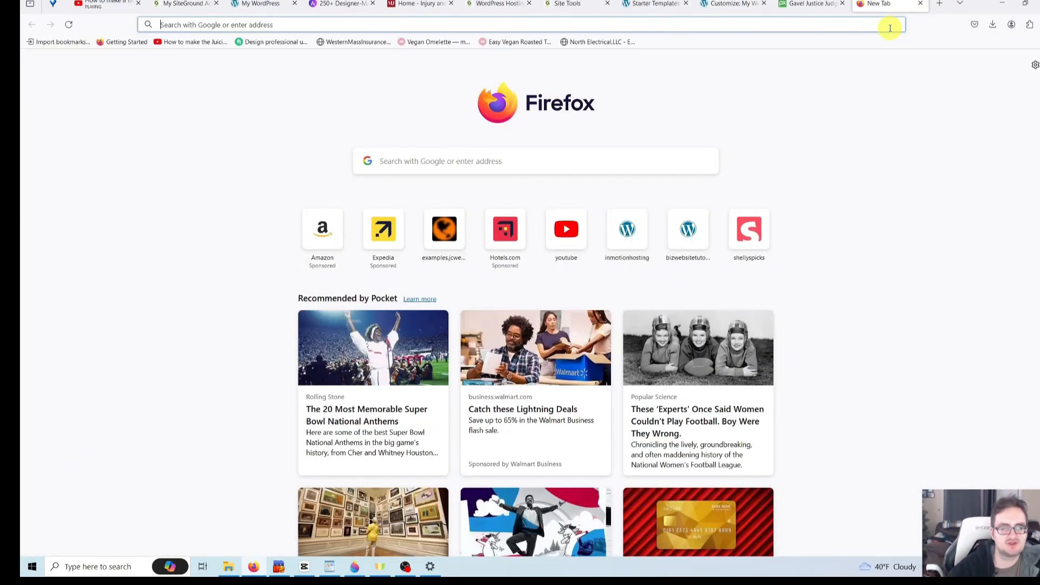
pyautogui.write('fiverr.com/')
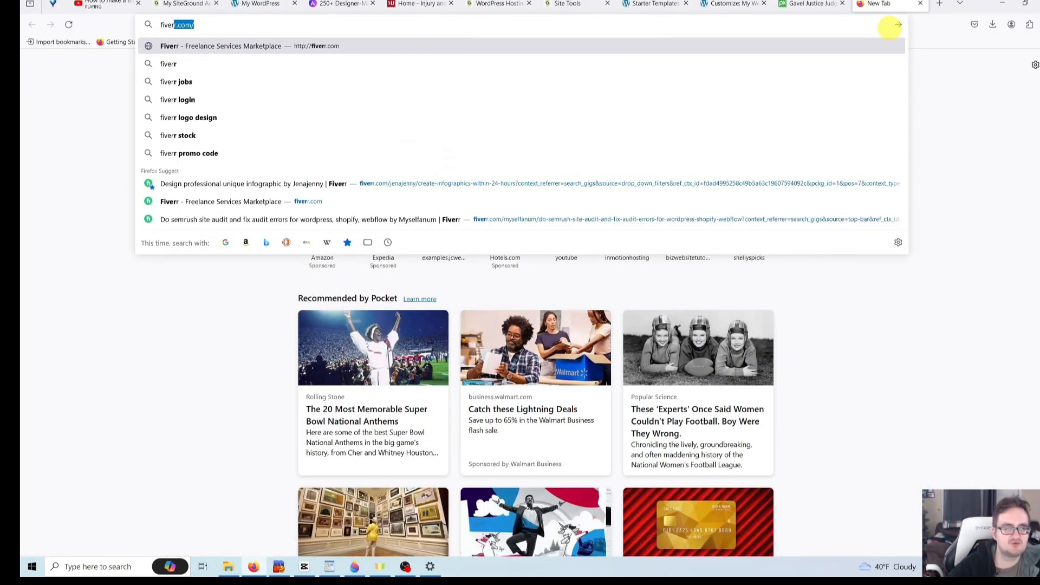
pyautogui.press('Return')
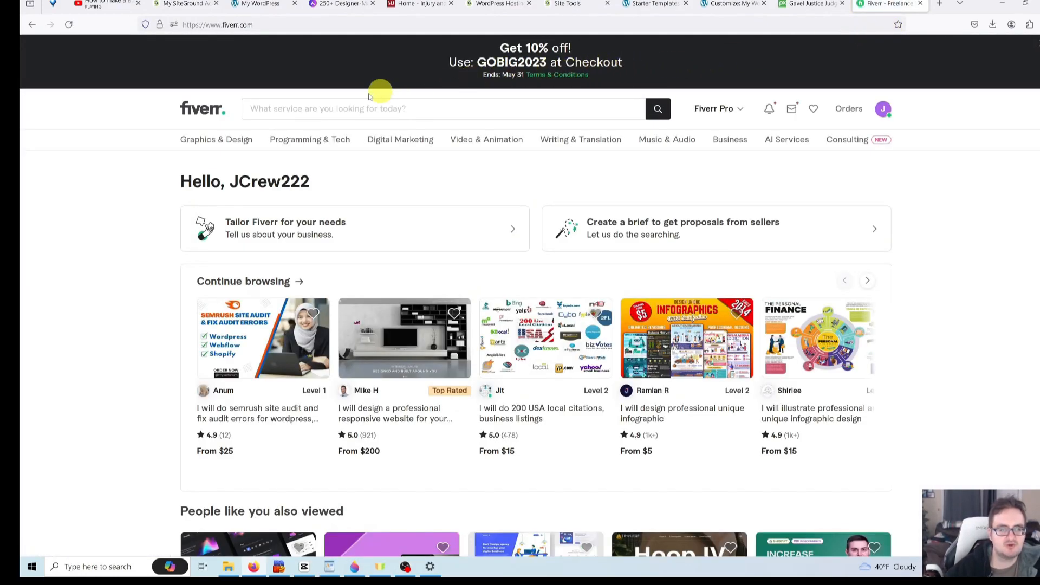
pyautogui.moveTo(225, 146)
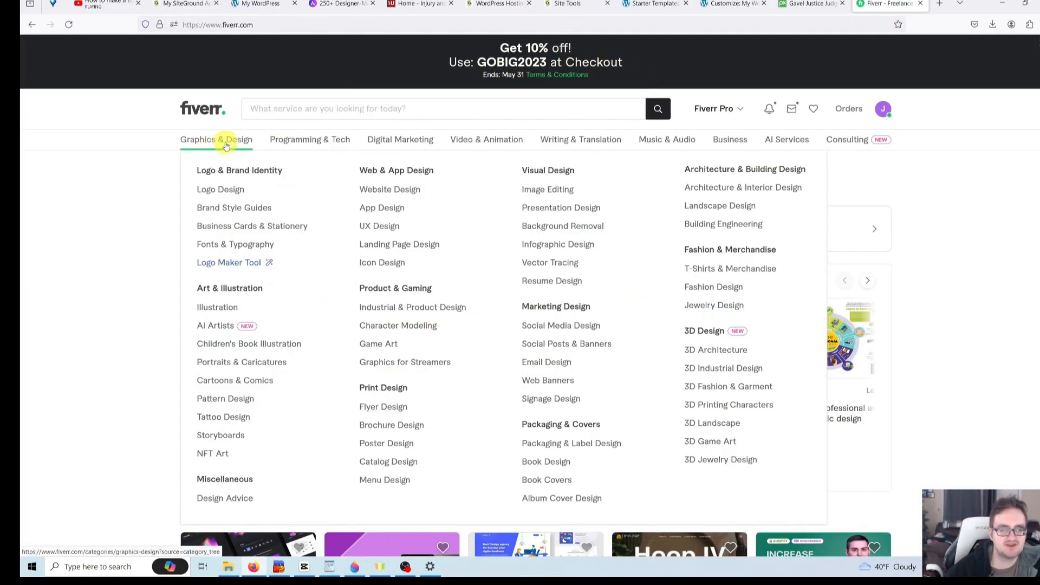
pyautogui.click(233, 193)
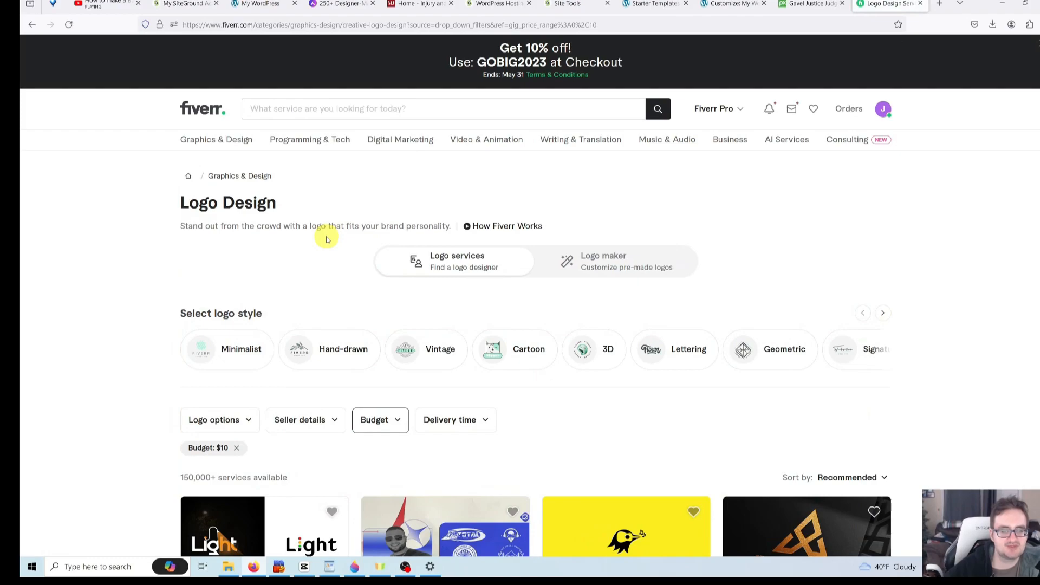
# - Browse the $10-budget logo gigs and open the one showing a fitness logo sample
pyautogui.scroll(-2, 326, 240)
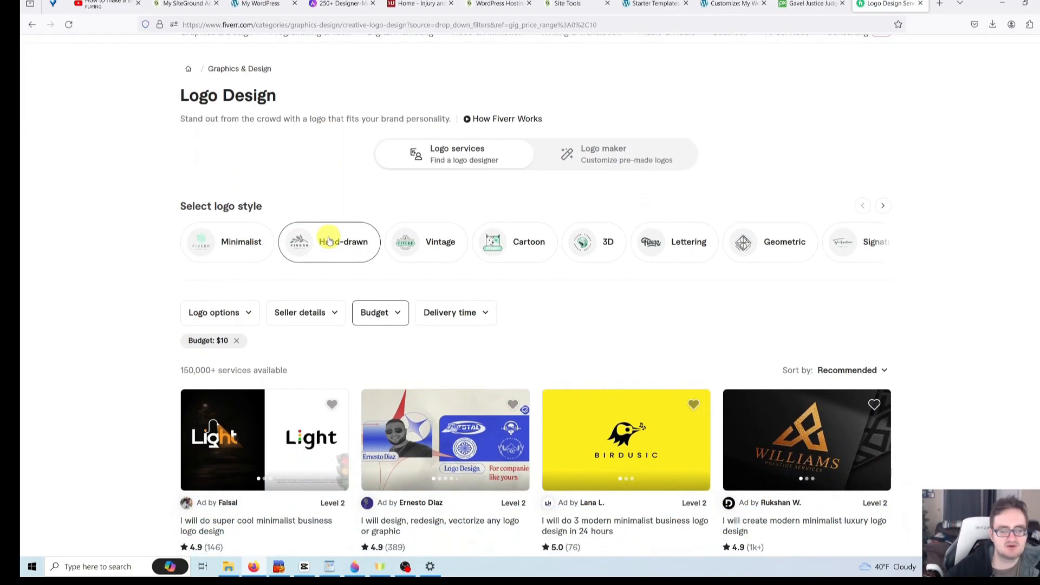
pyautogui.scroll(-2, 329, 240)
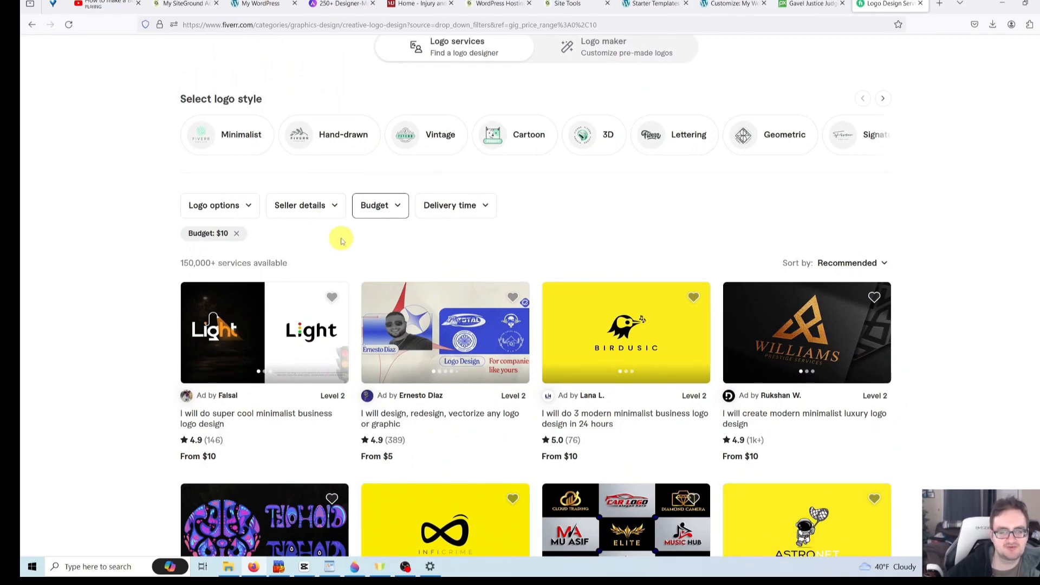
pyautogui.scroll(3, 340, 239)
pyautogui.scroll(1, 340, 238)
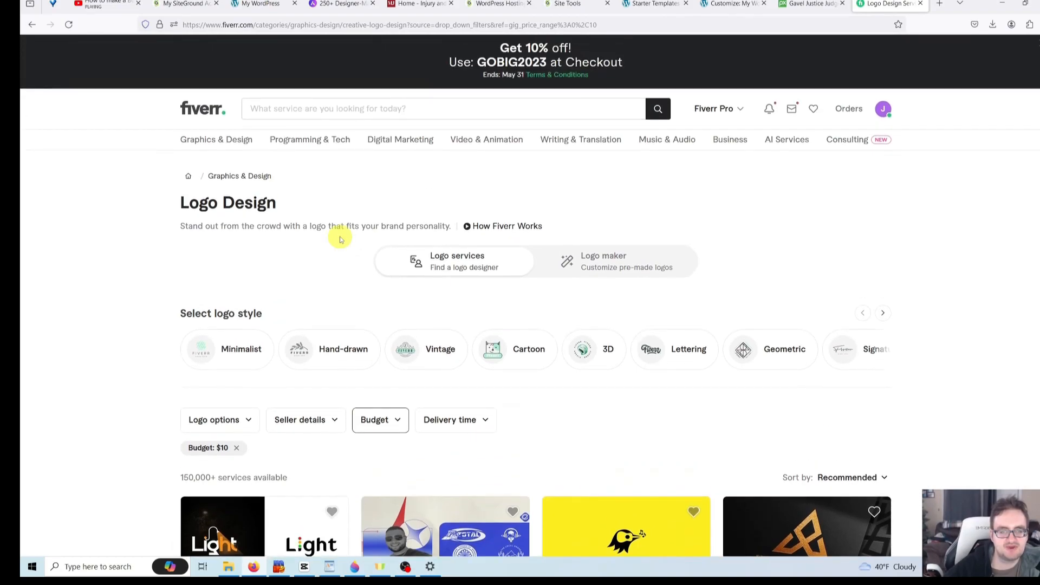
pyautogui.scroll(-4, 340, 240)
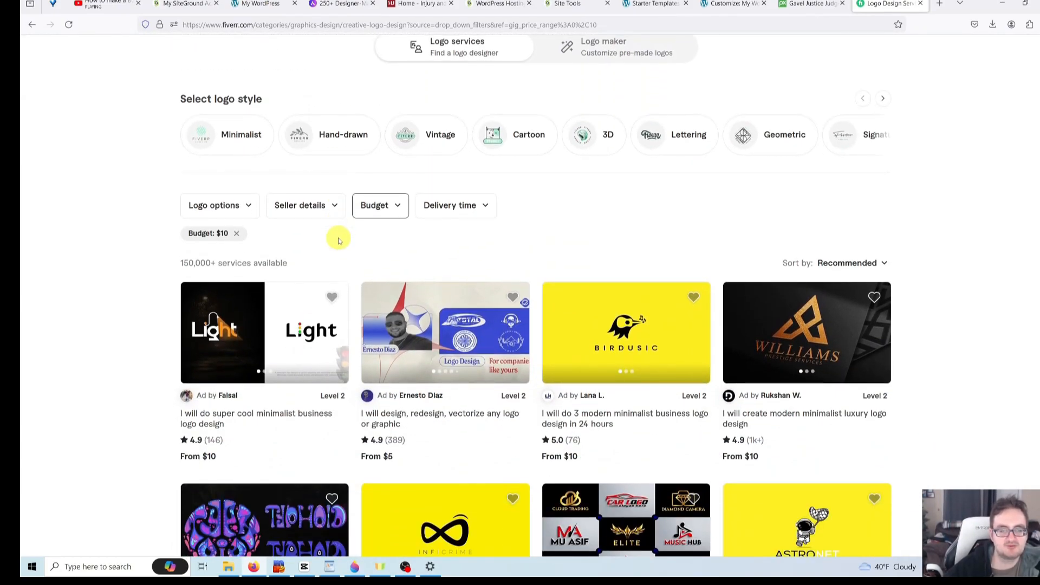
pyautogui.scroll(4, 340, 240)
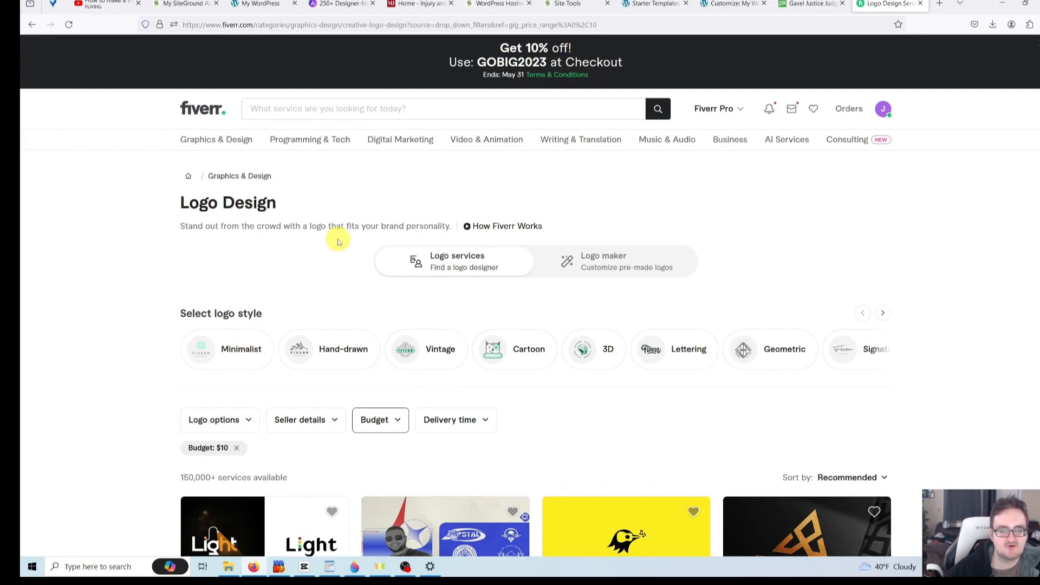
pyautogui.scroll(-1, 337, 241)
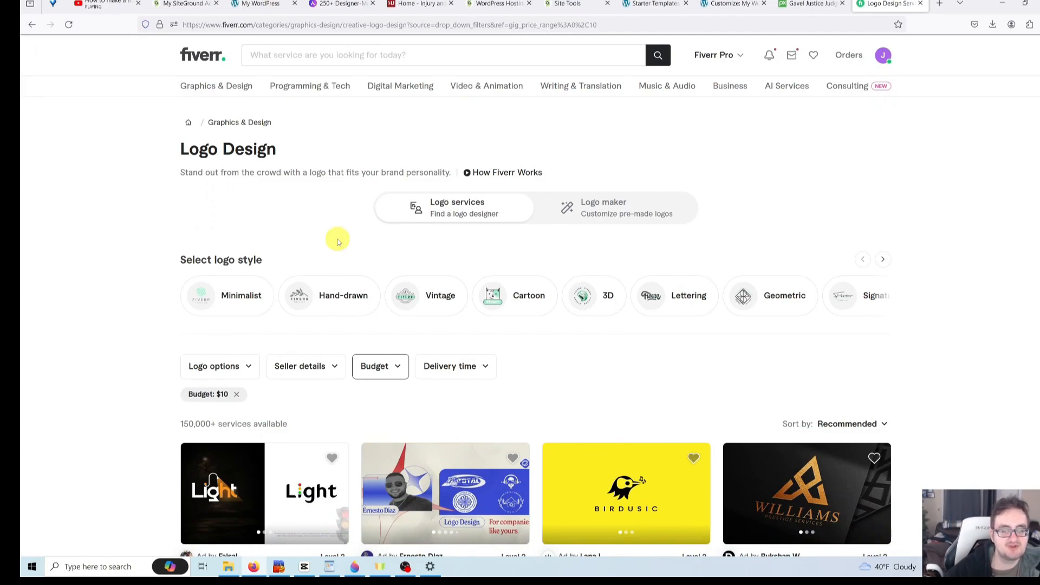
pyautogui.scroll(-4, 337, 241)
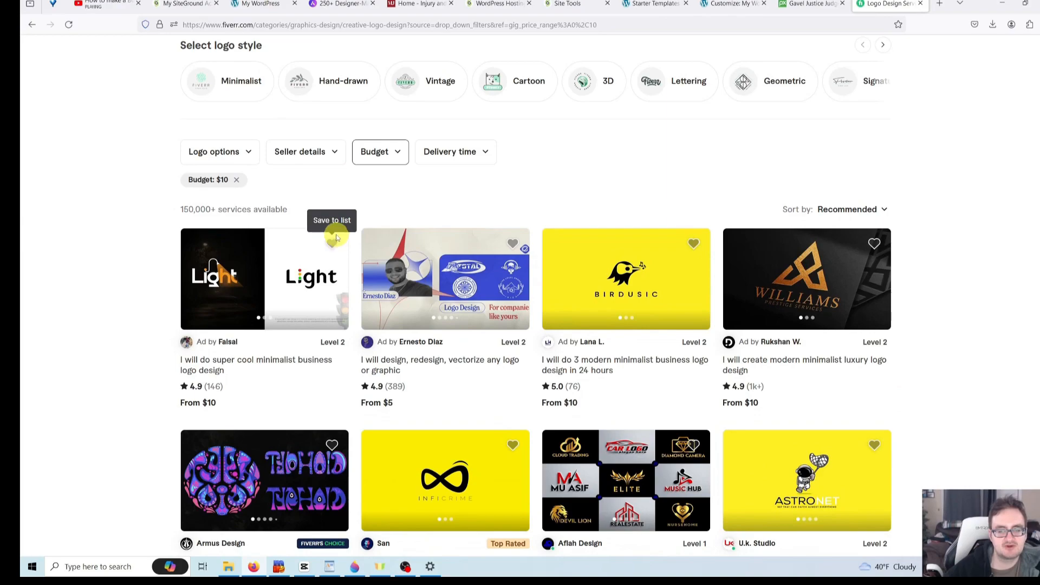
pyautogui.scroll(-2, 337, 237)
pyautogui.scroll(-2, 418, 255)
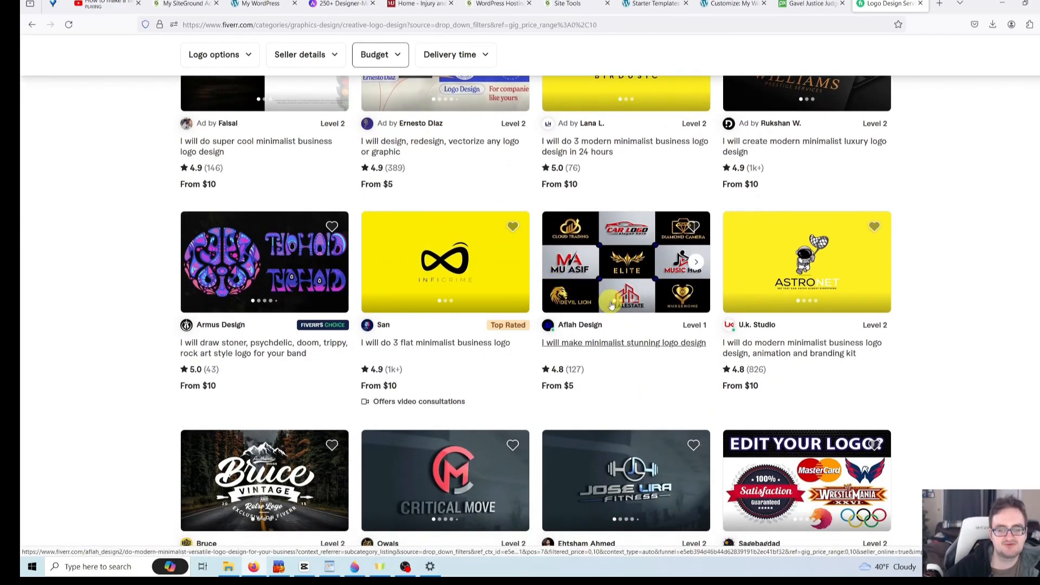
pyautogui.scroll(-2, 611, 306)
pyautogui.scroll(-2, 602, 309)
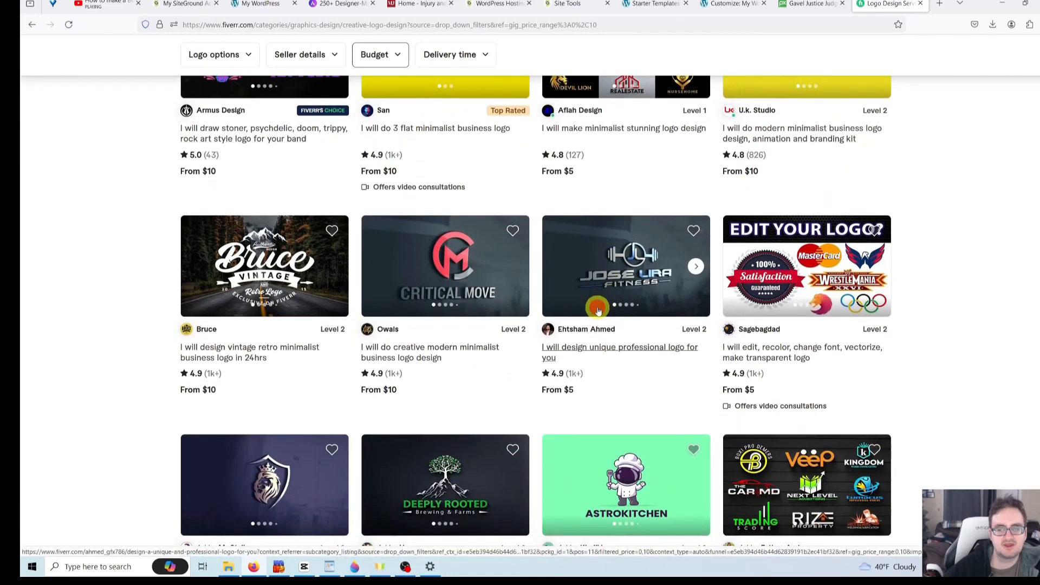
pyautogui.click(599, 310)
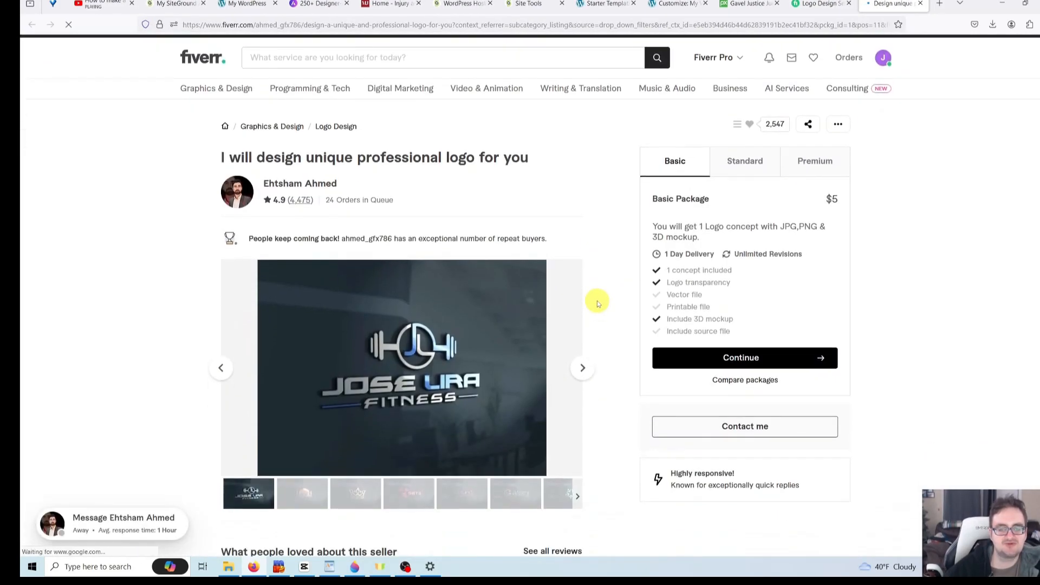
# - Step through the gig's sample logos, from the second through STARLIFT Express to Gleaming Getaways
pyautogui.scroll(-1, 598, 304)
pyautogui.click(308, 439)
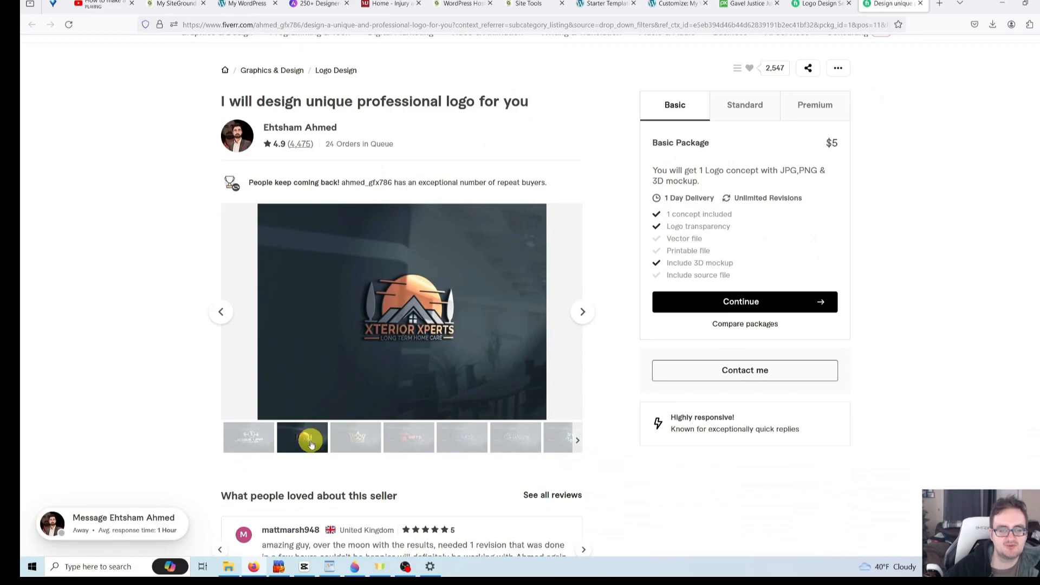
pyautogui.click(355, 439)
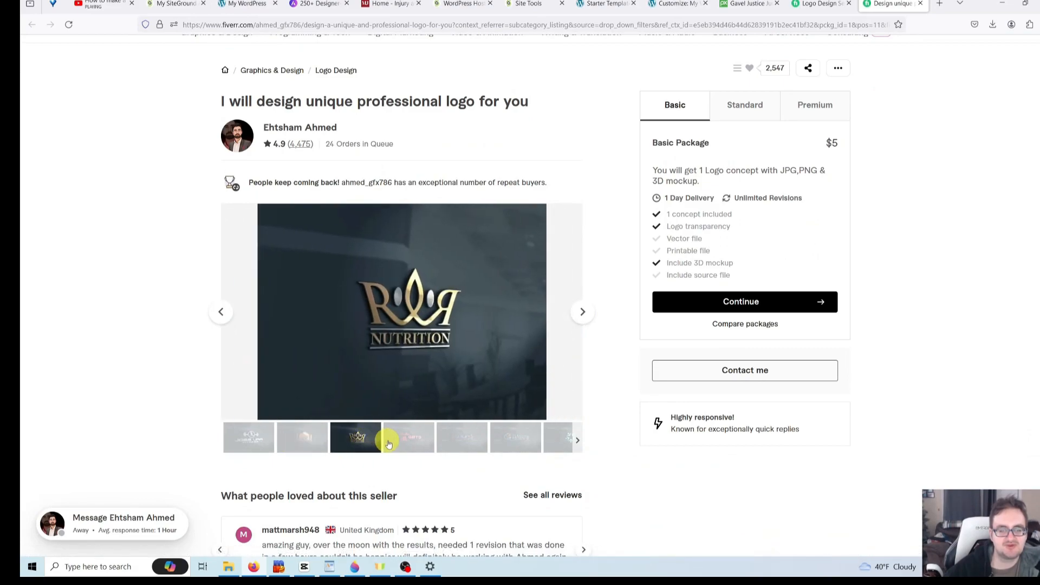
pyautogui.click(406, 442)
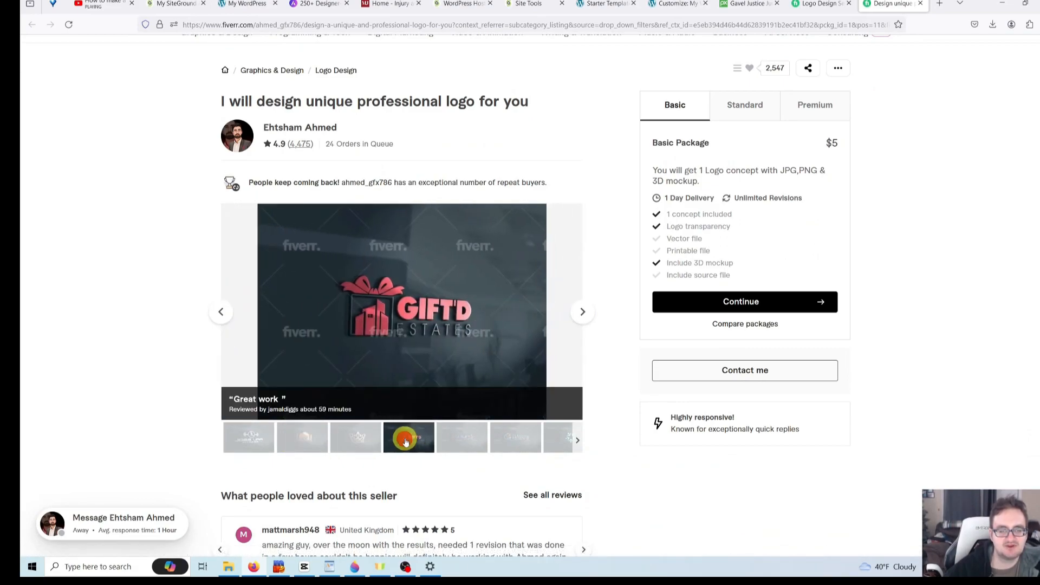
pyautogui.click(448, 443)
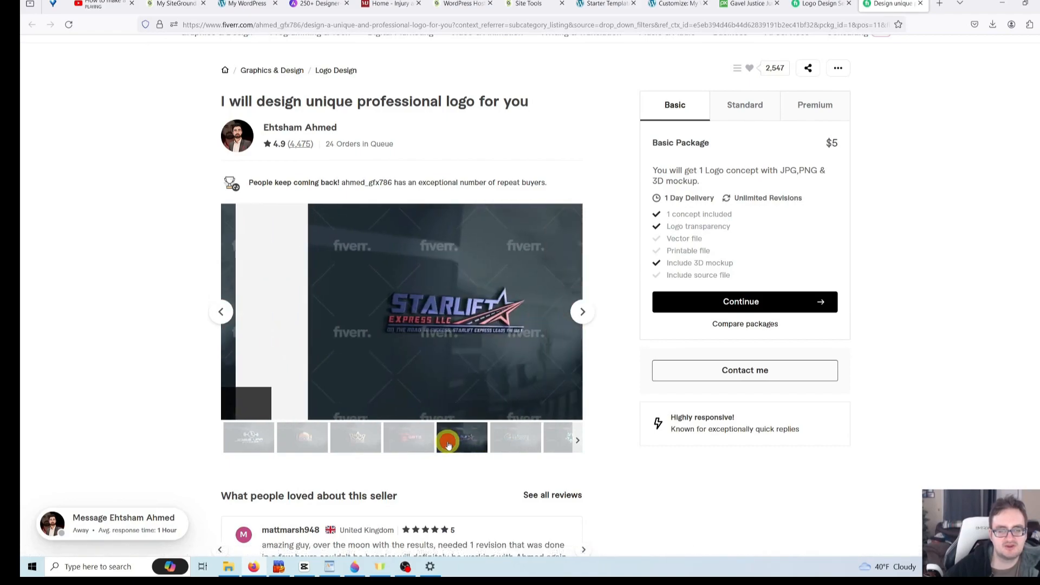
pyautogui.click(505, 443)
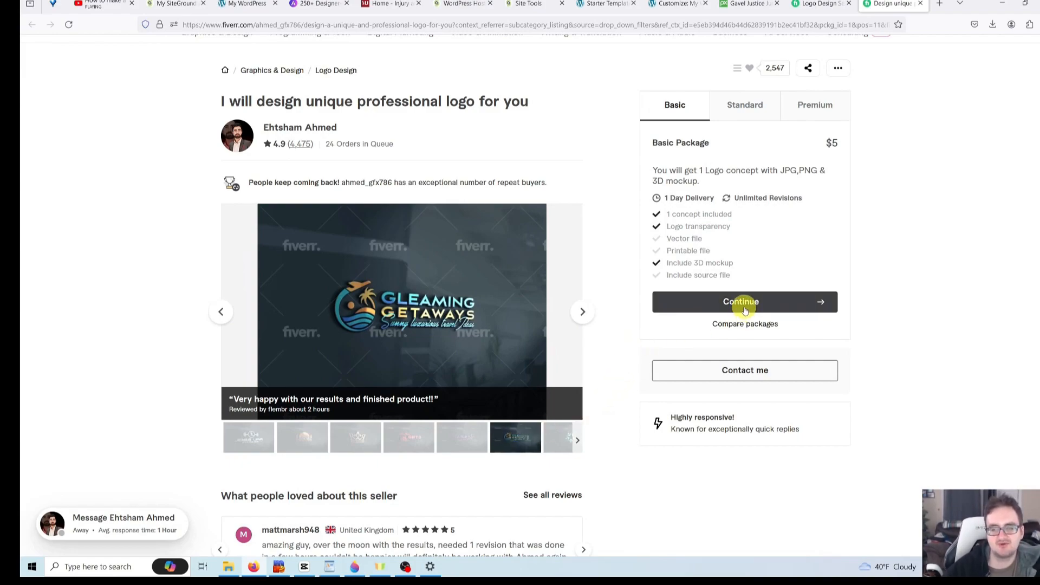
pyautogui.scroll(2, 751, 305)
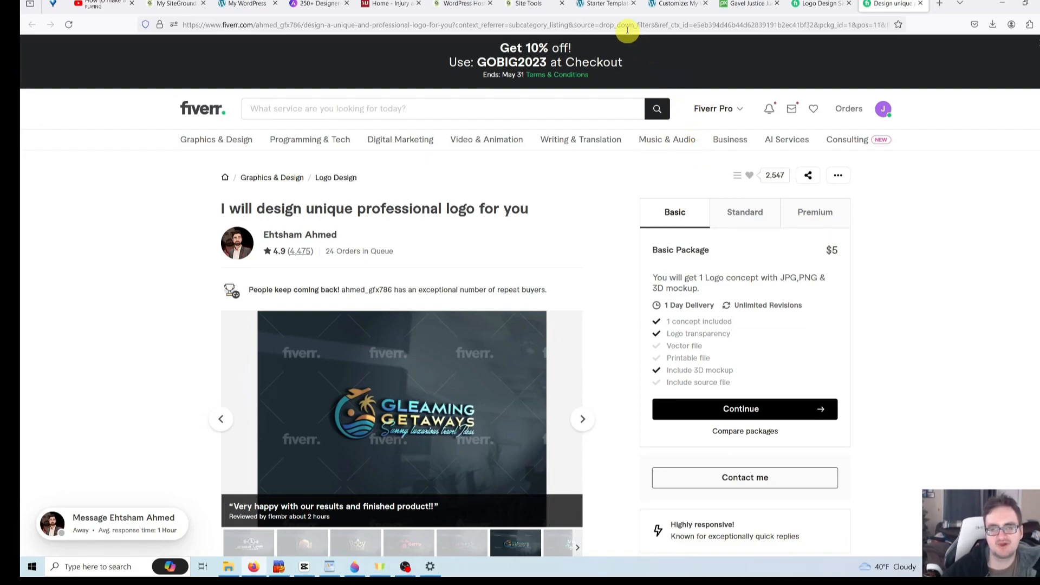
# - Return to the WordPress Customizer tab and check the bizwebsitetutorial.com domain in the address bar
pyautogui.click(612, 3)
pyautogui.click(669, 5)
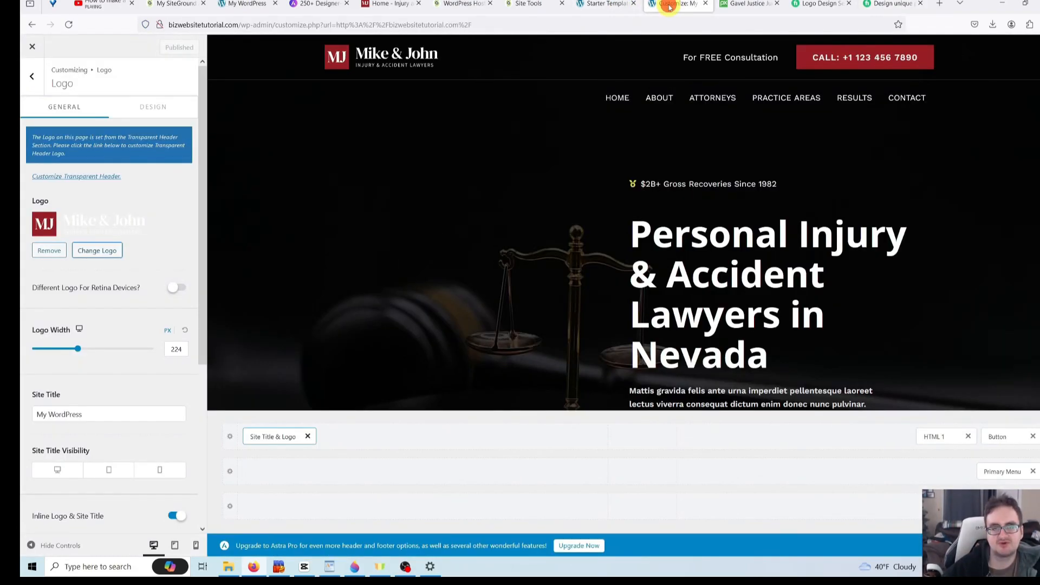
pyautogui.click(295, 25)
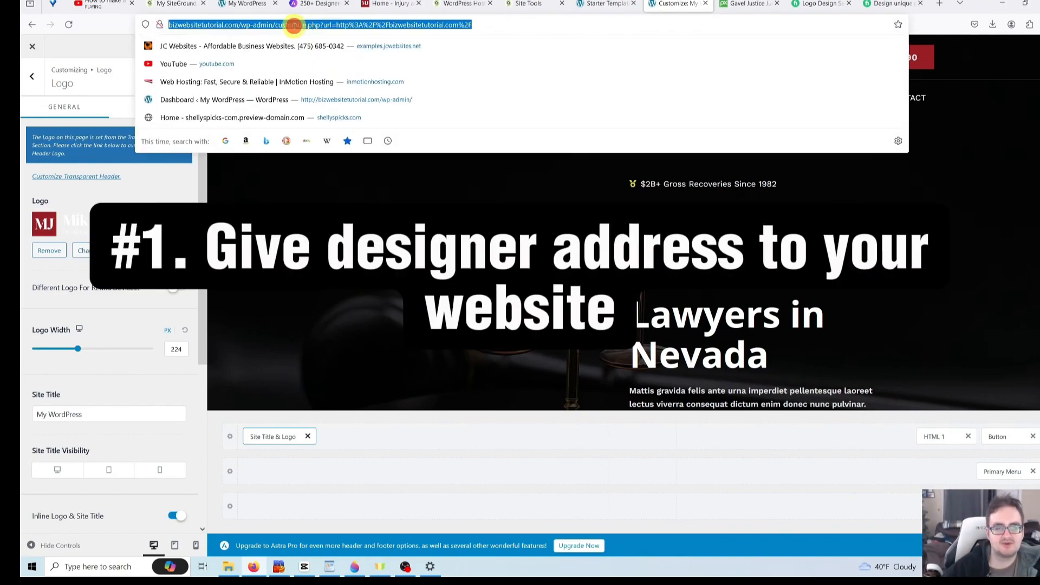
pyautogui.click(294, 25)
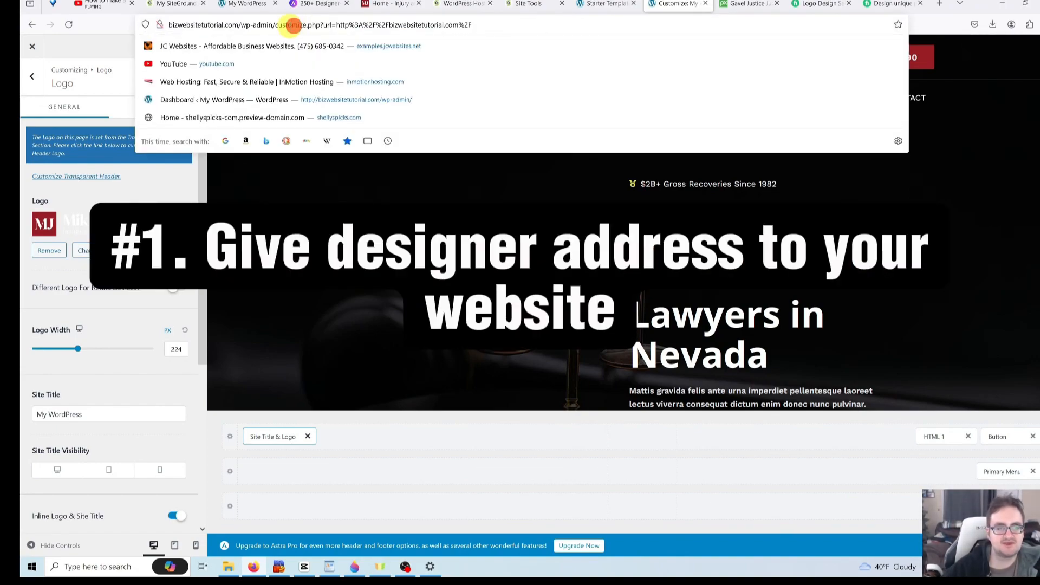
pyautogui.click(239, 25)
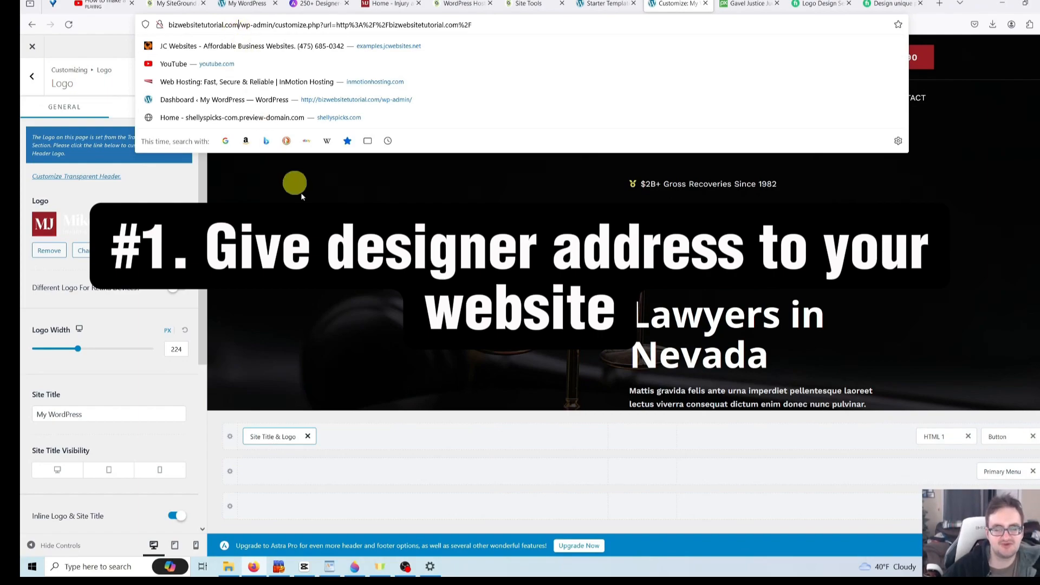
pyautogui.click(293, 219)
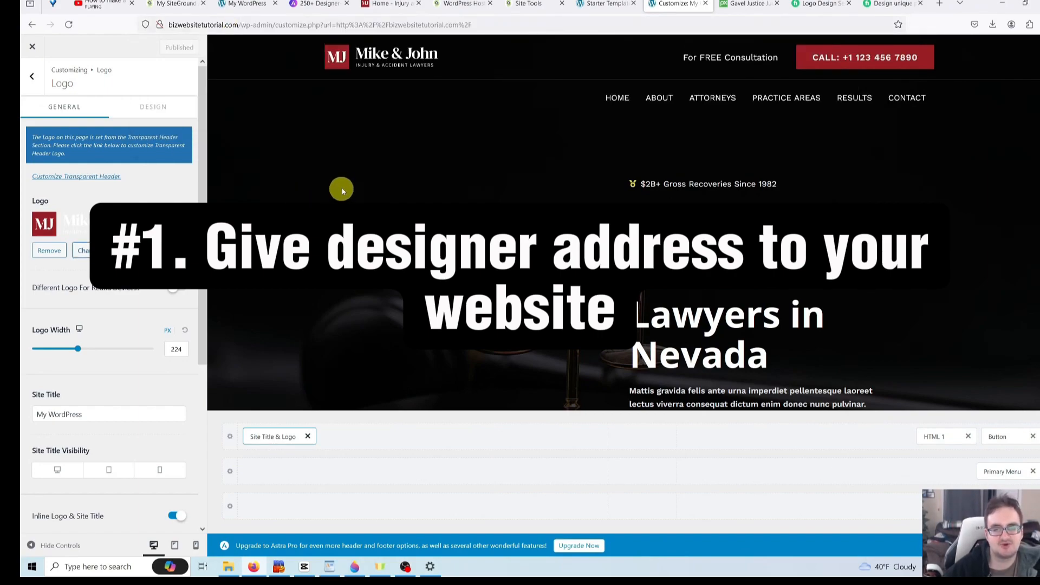
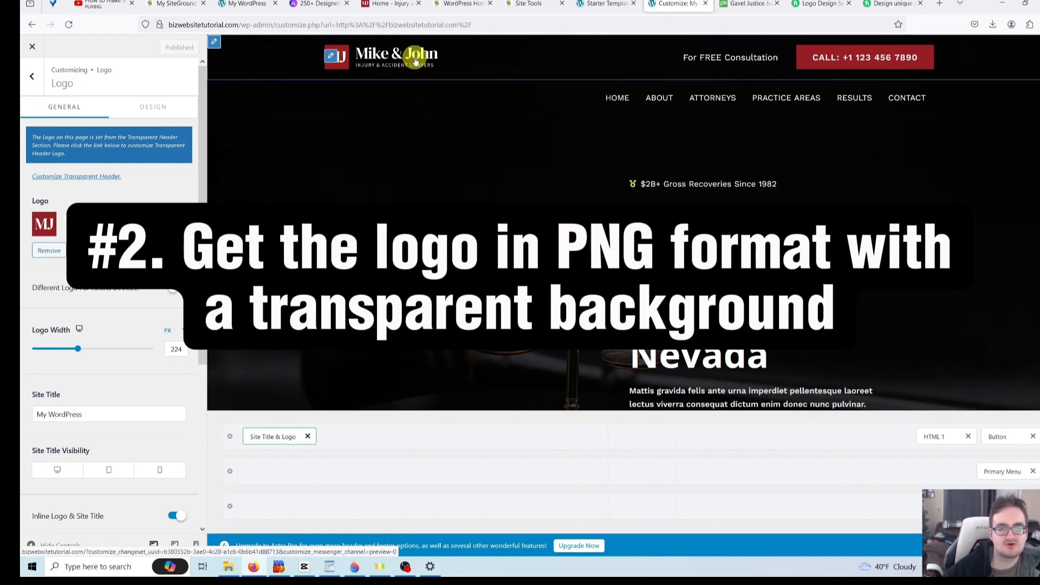
# - View the header's MJ logo file, site-logo-light.svg, in its own tab, then return to the Customizer
pyautogui.rightClick(416, 57)
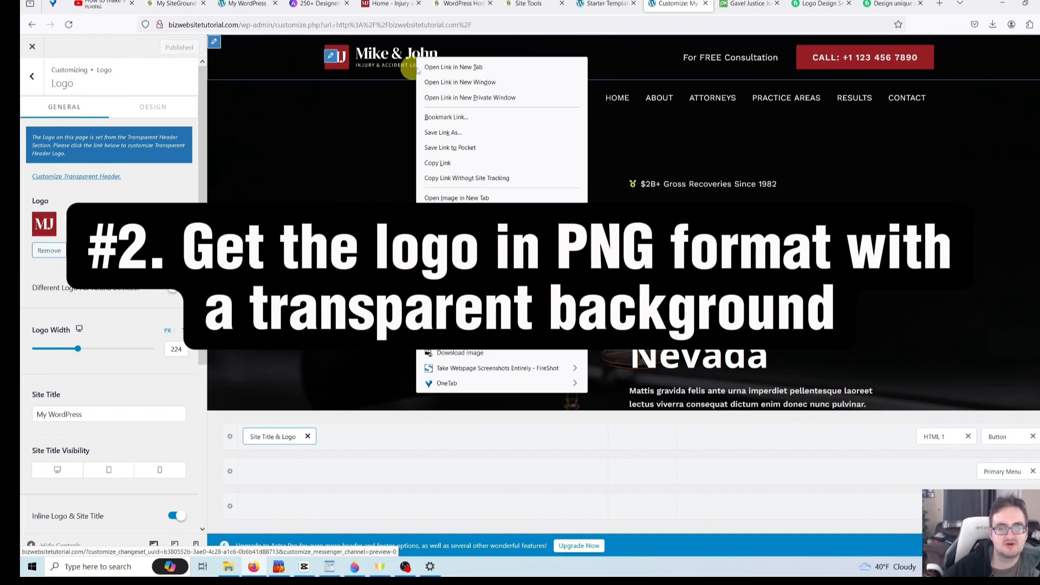
pyautogui.click(469, 197)
pyautogui.click(698, 3)
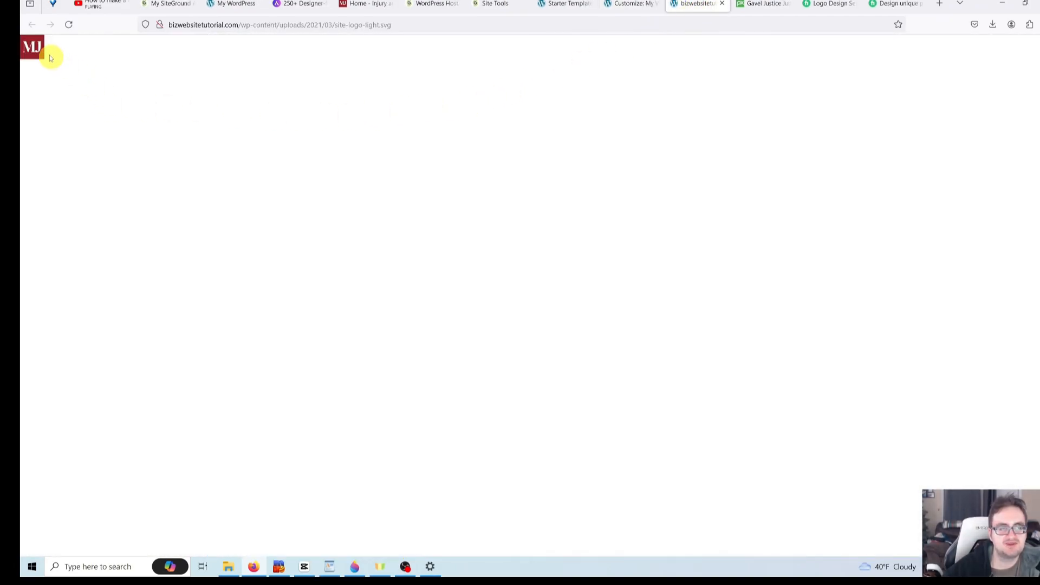
pyautogui.click(183, 57)
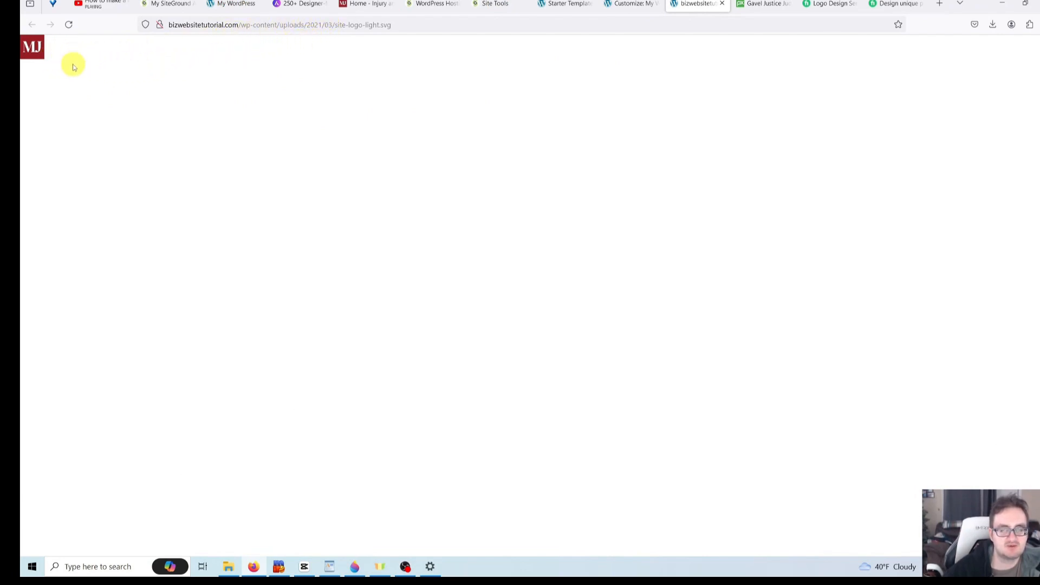
pyautogui.click(628, 4)
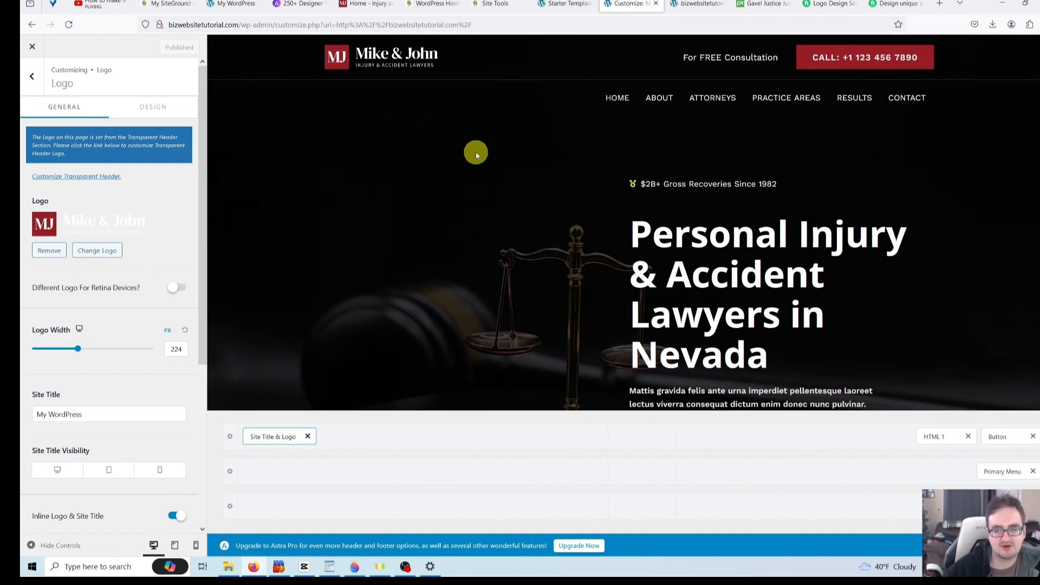
pyautogui.scroll(-2, 475, 152)
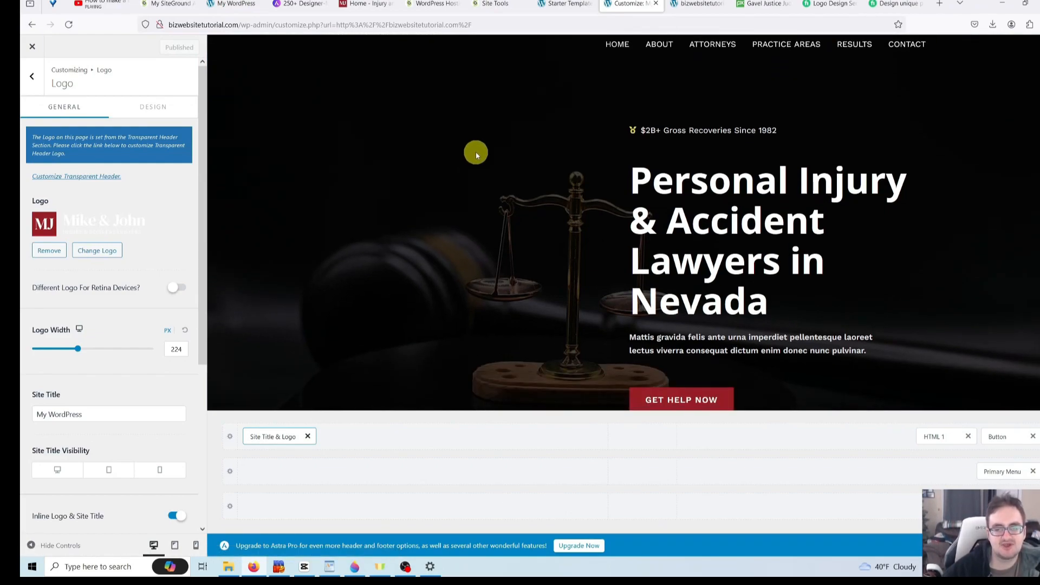
pyautogui.scroll(2, 476, 152)
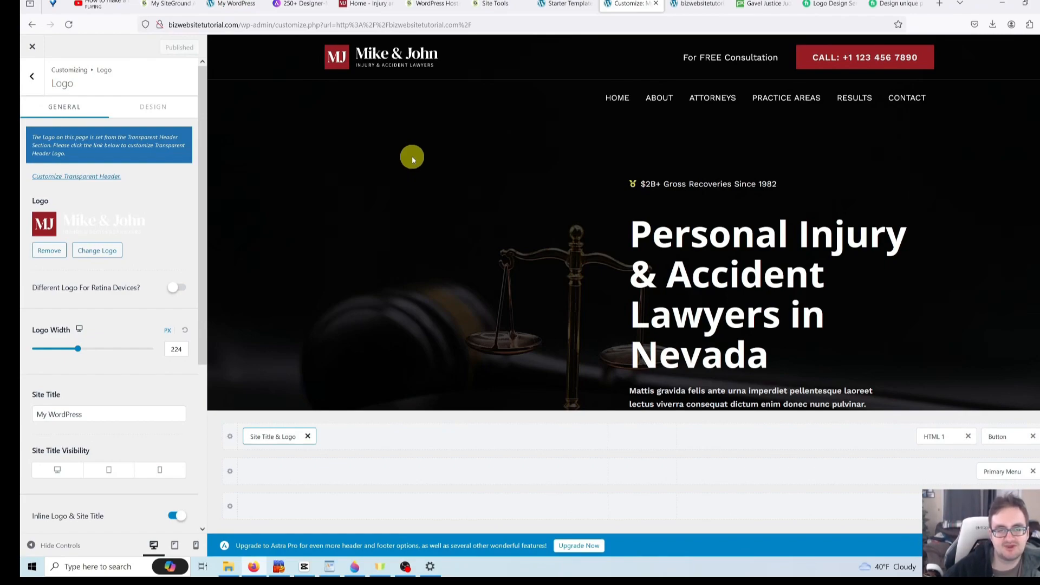
pyautogui.scroll(-3, 411, 158)
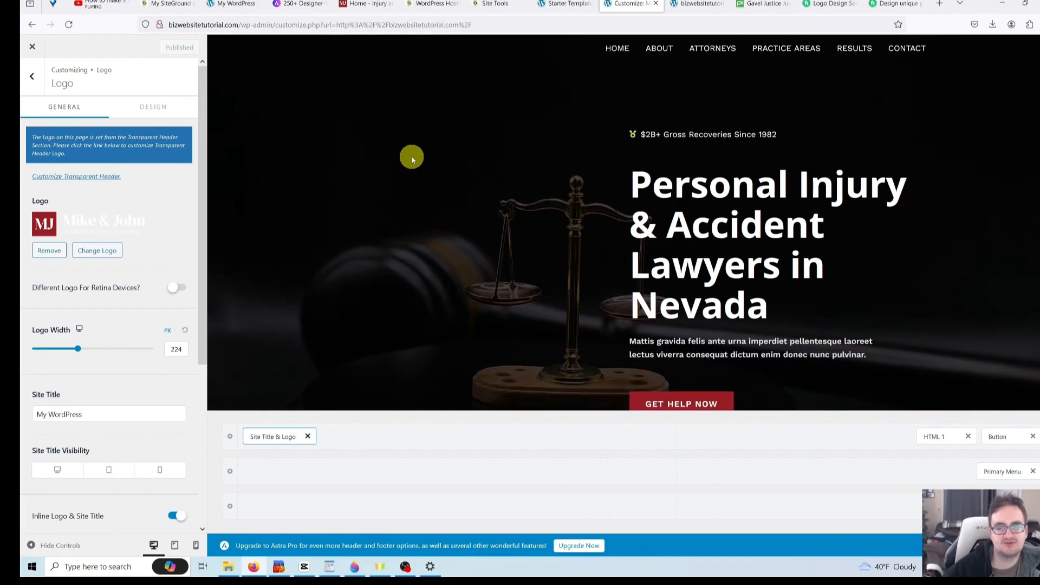
pyautogui.scroll(3, 408, 164)
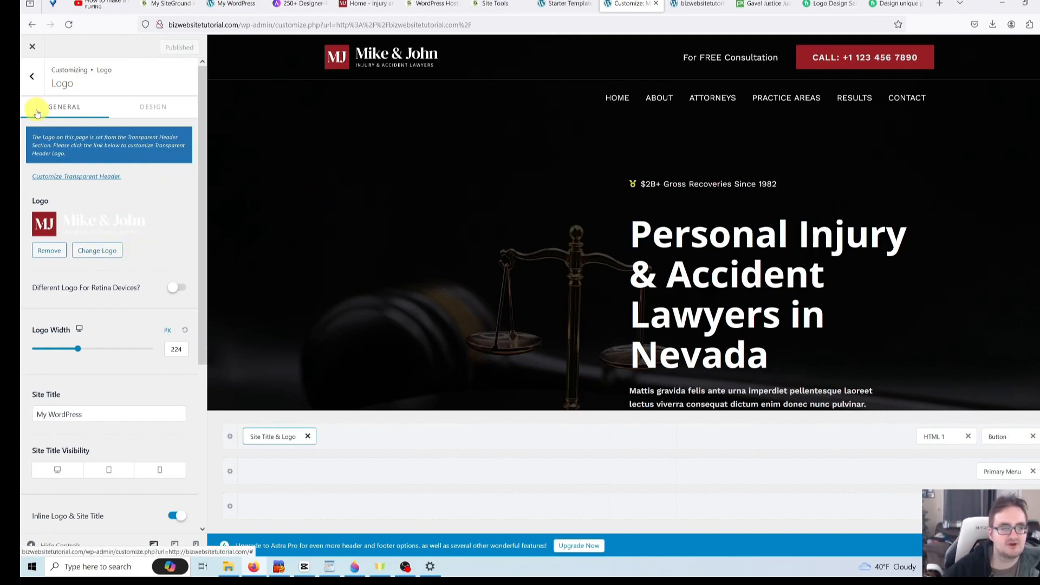
# - Replace the old number in the header call button's text with the firm's phone number
pyautogui.click(33, 79)
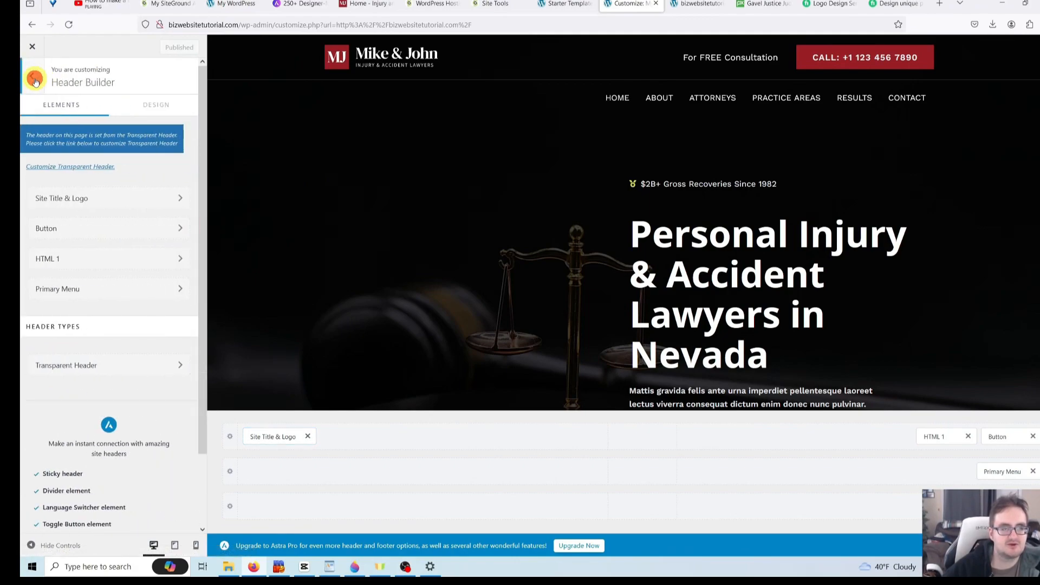
pyautogui.click(180, 230)
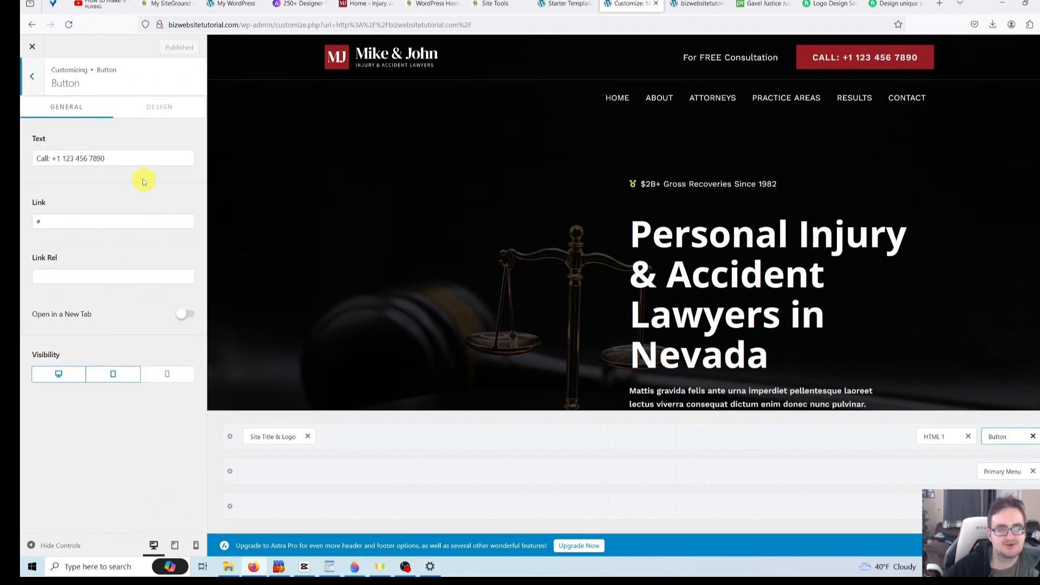
pyautogui.click(130, 158)
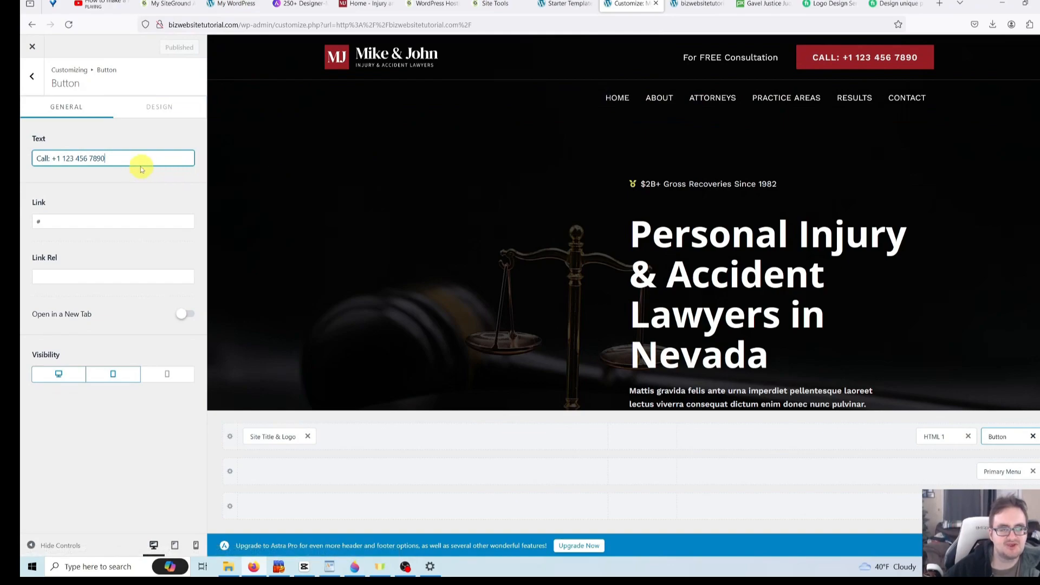
pyautogui.moveTo(132, 158); pyautogui.dragTo(66, 159)
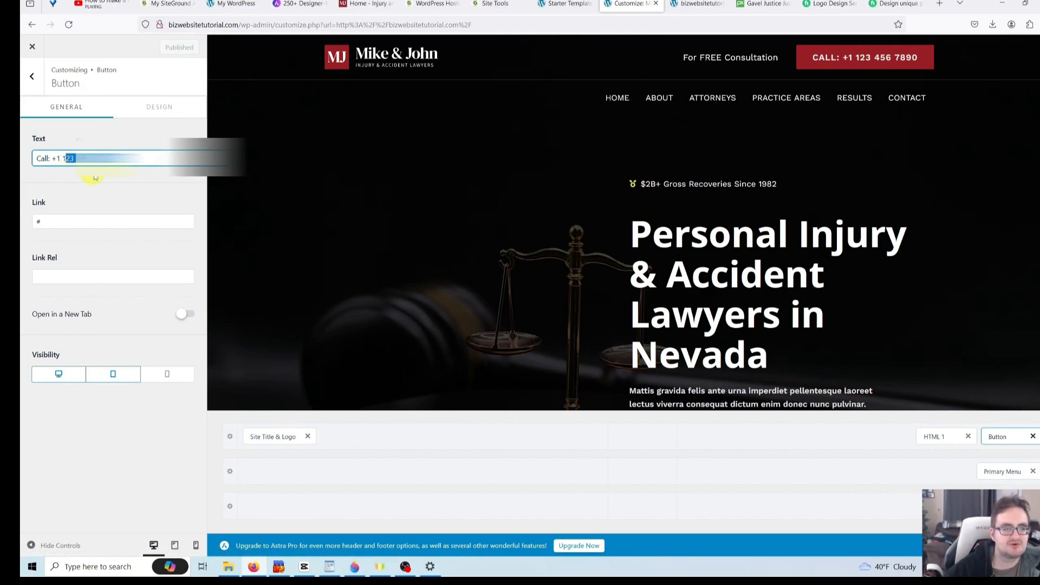
pyautogui.press('BackSpace')
pyautogui.press('BackSpace')
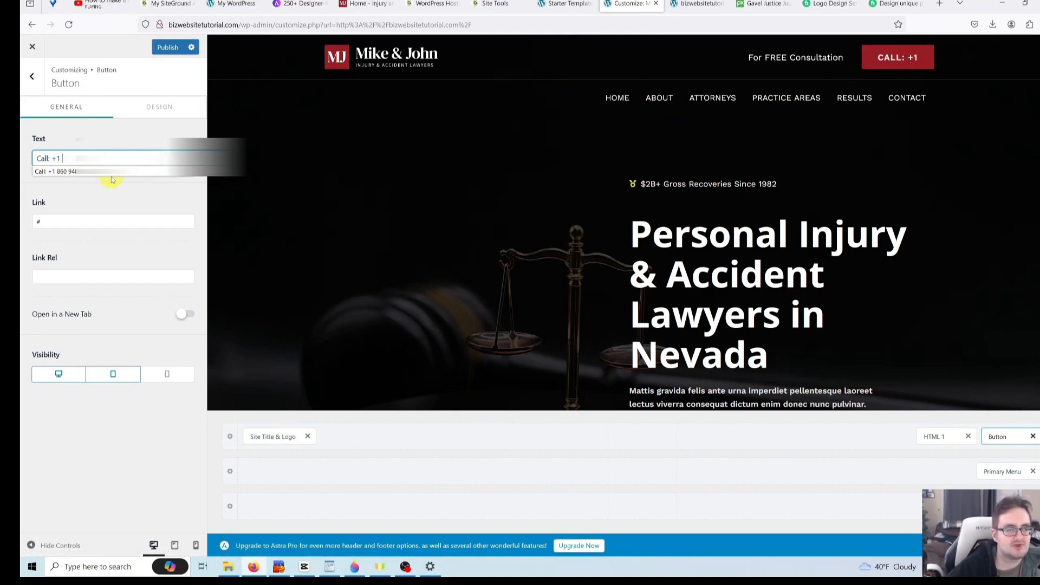
pyautogui.write('860')
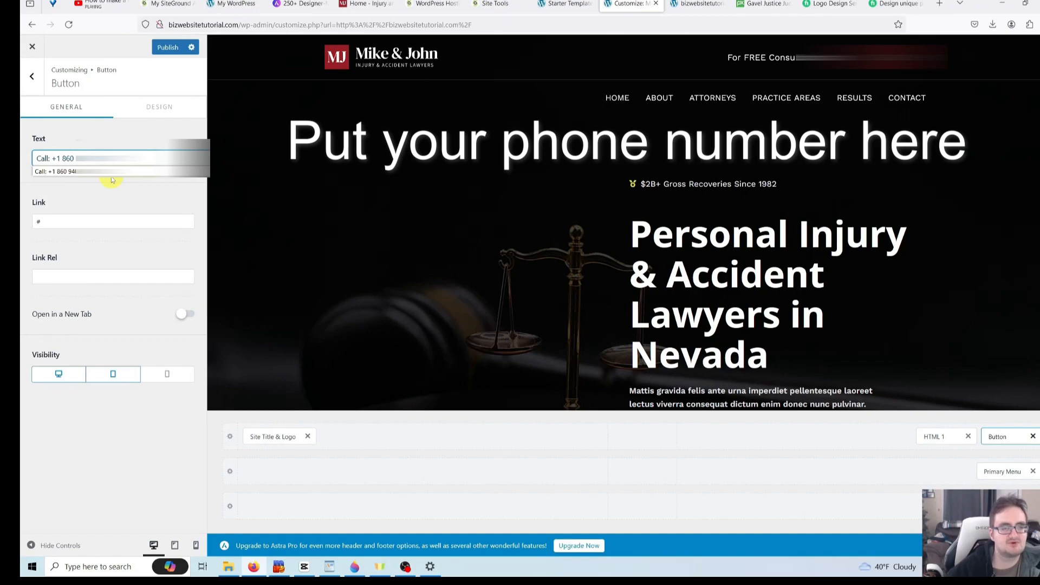
pyautogui.write(' 94')
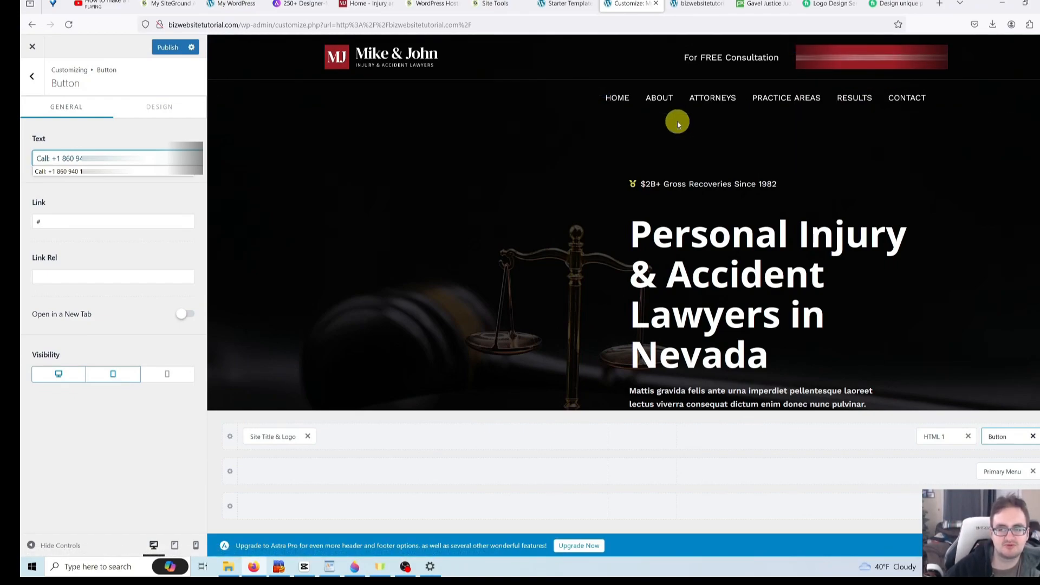
pyautogui.click(143, 206)
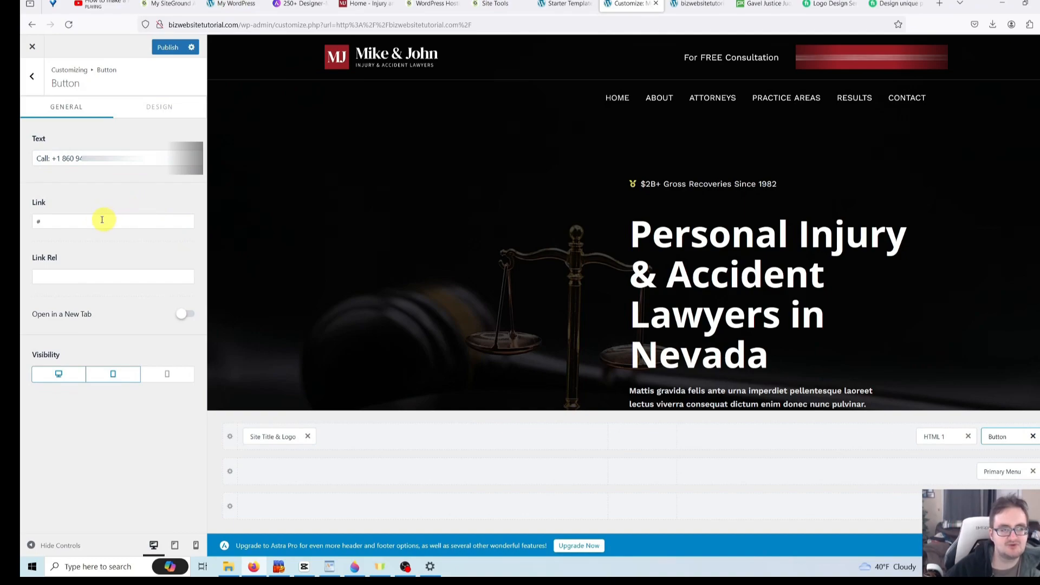
# - Swap the call button's # link for a tel: link to the firm's number and publish
pyautogui.click(63, 223)
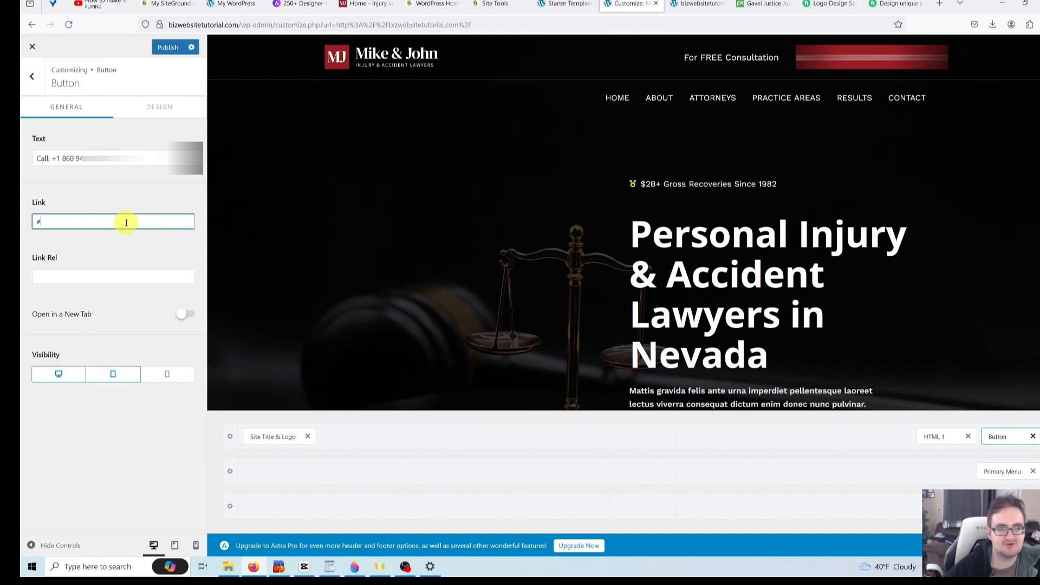
pyautogui.press('BackSpace')
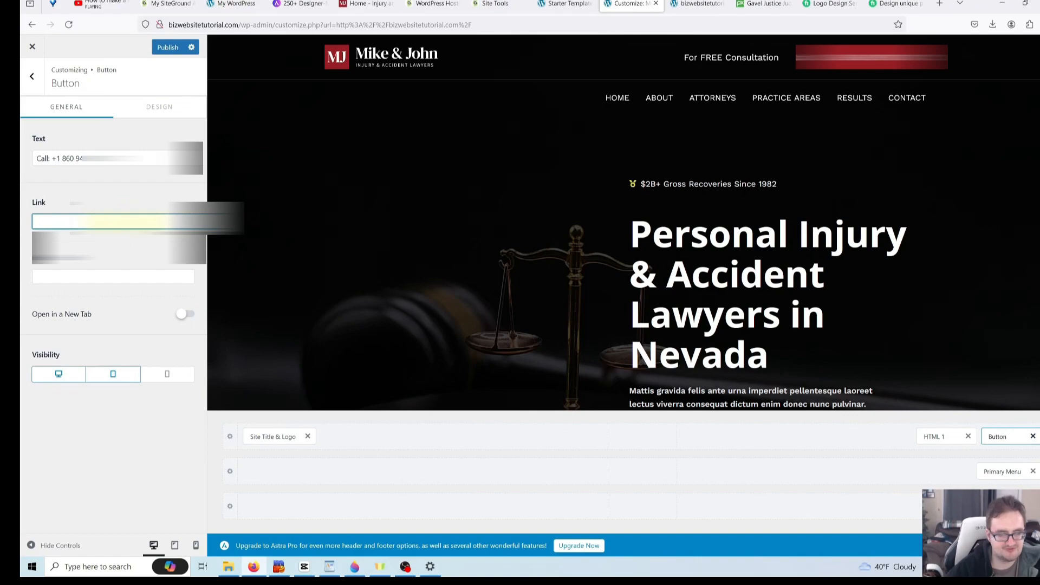
pyautogui.write('tel:')
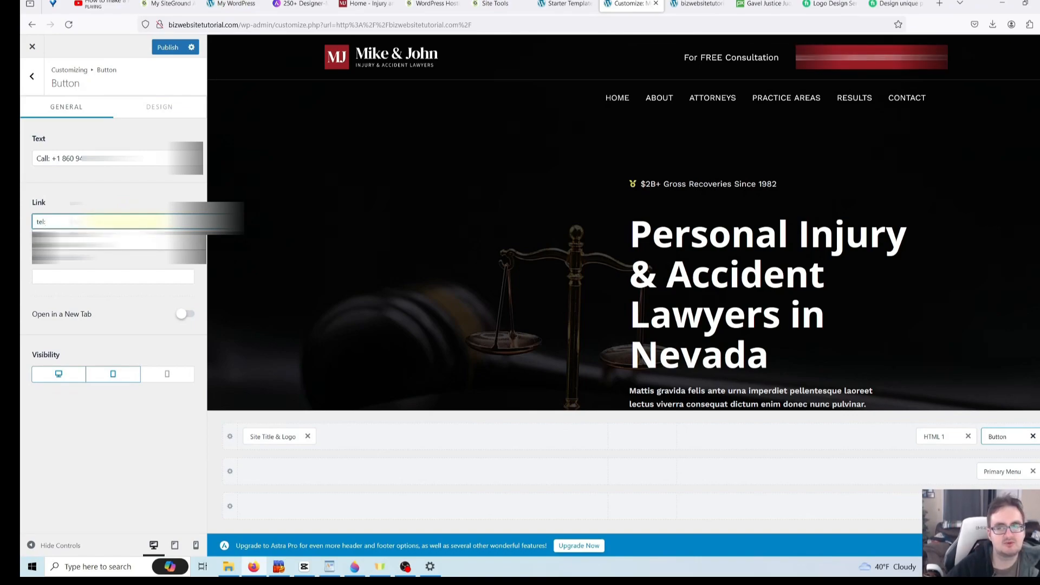
pyautogui.write('1')
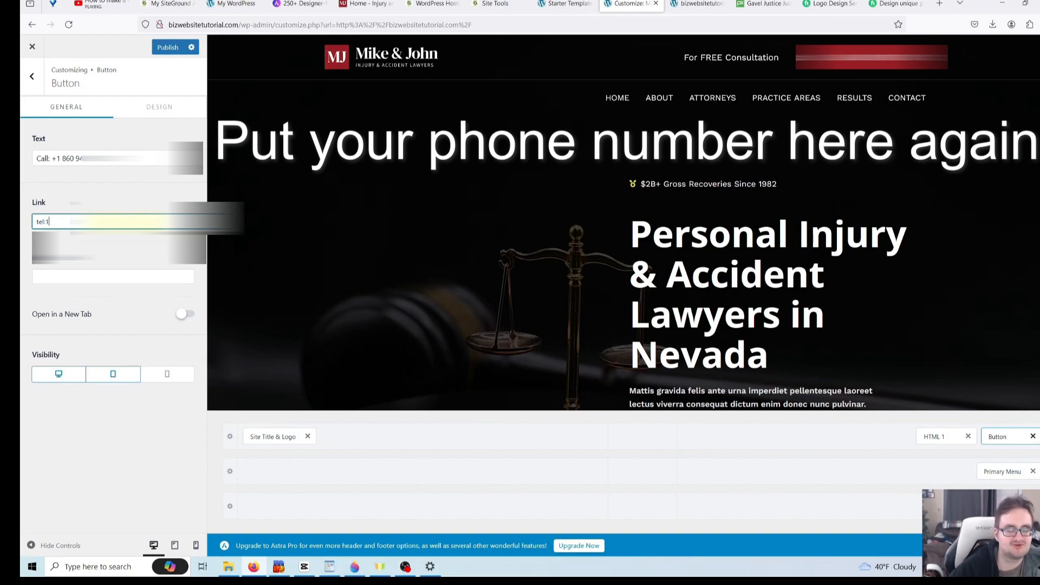
pyautogui.write('860940')
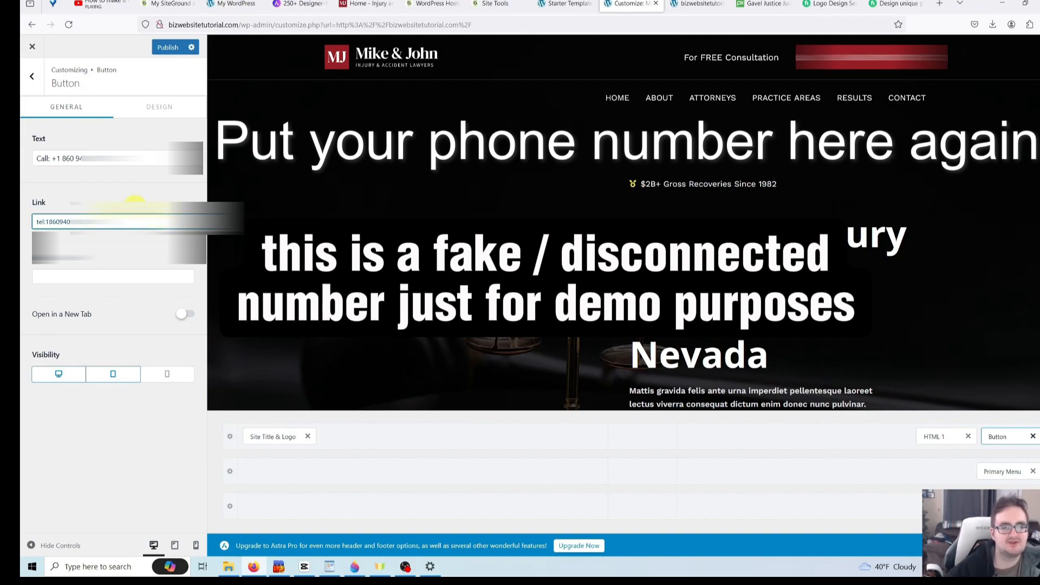
pyautogui.click(175, 51)
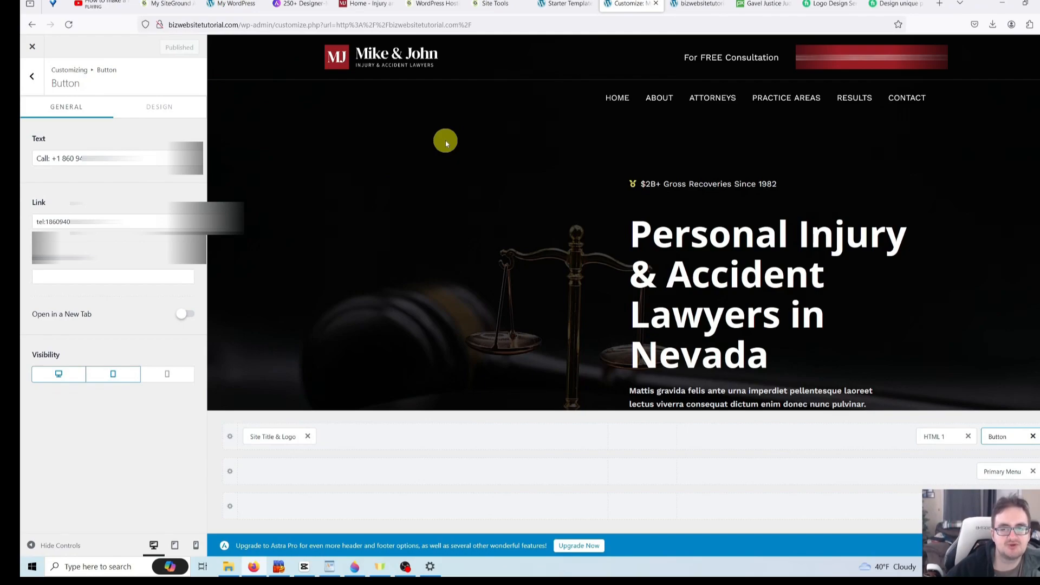
# - Rewrite the HTML 1 header text, keeping 'For FREE Consultation', and publish
pyautogui.click(34, 79)
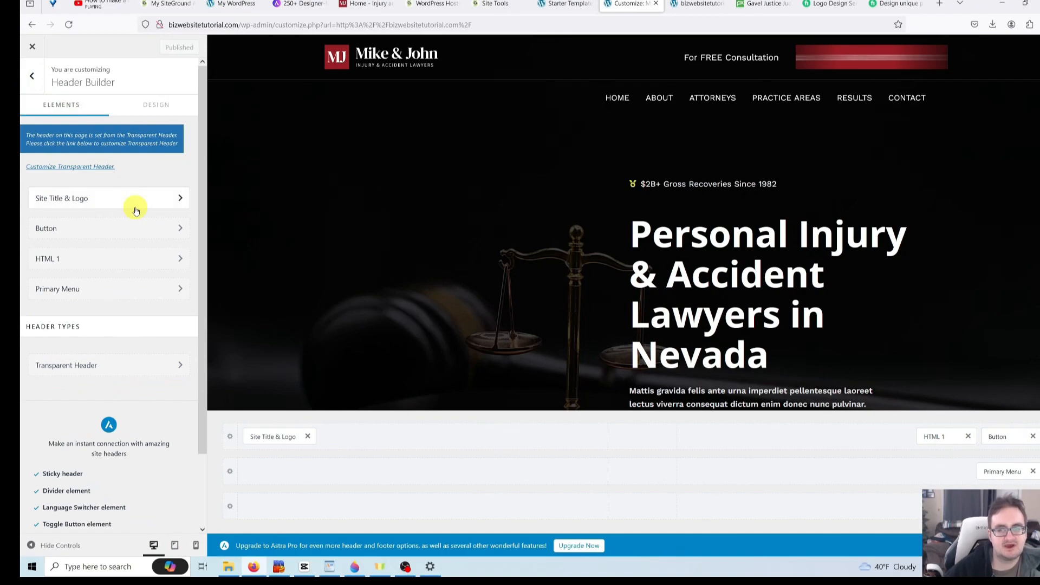
pyautogui.click(181, 261)
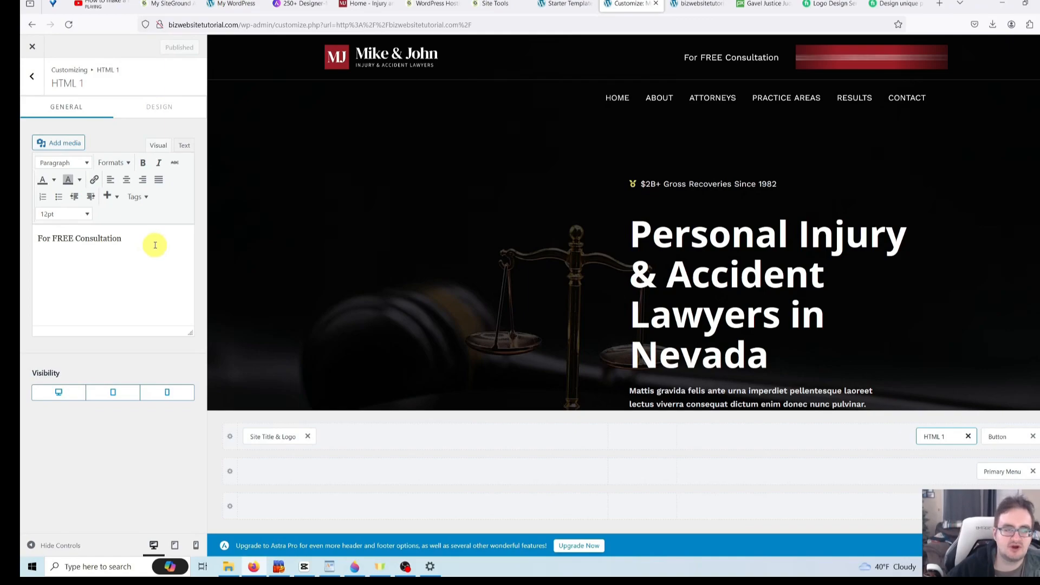
pyautogui.tripleClick(154, 244)
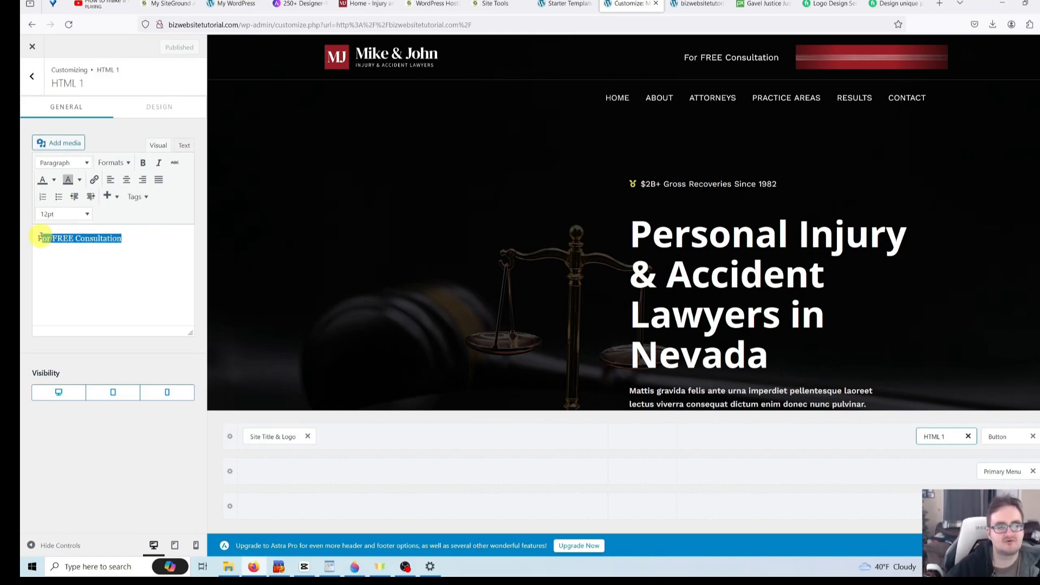
pyautogui.press('BackSpace')
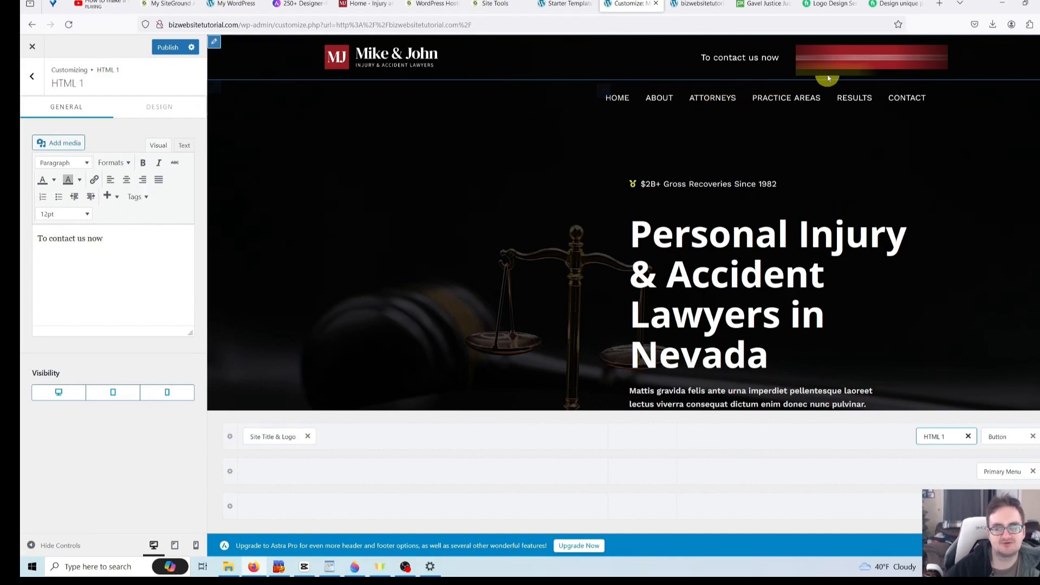
pyautogui.tripleClick(117, 239)
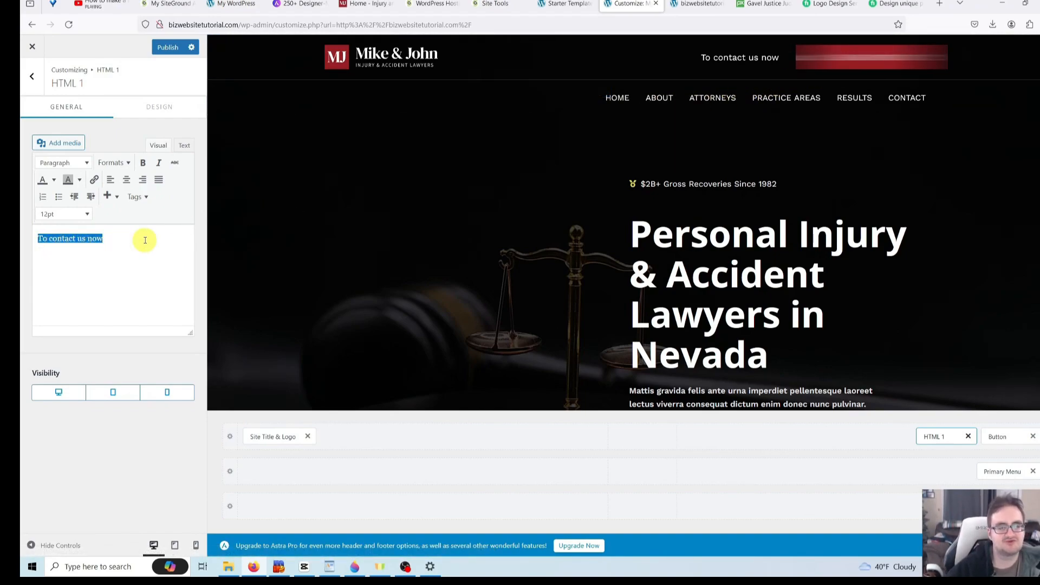
pyautogui.write('For a FR')
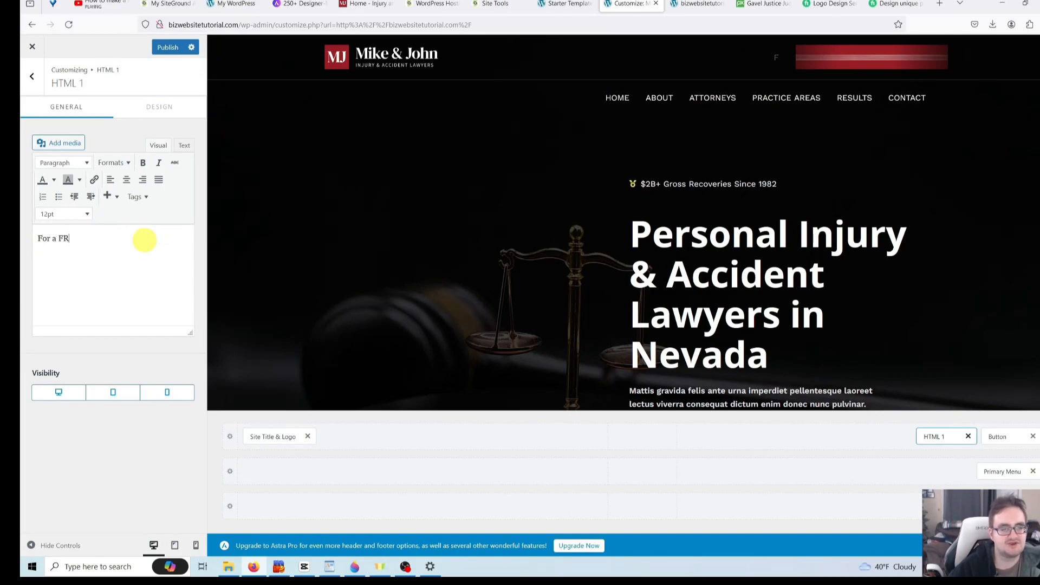
pyautogui.write('EE Consultation')
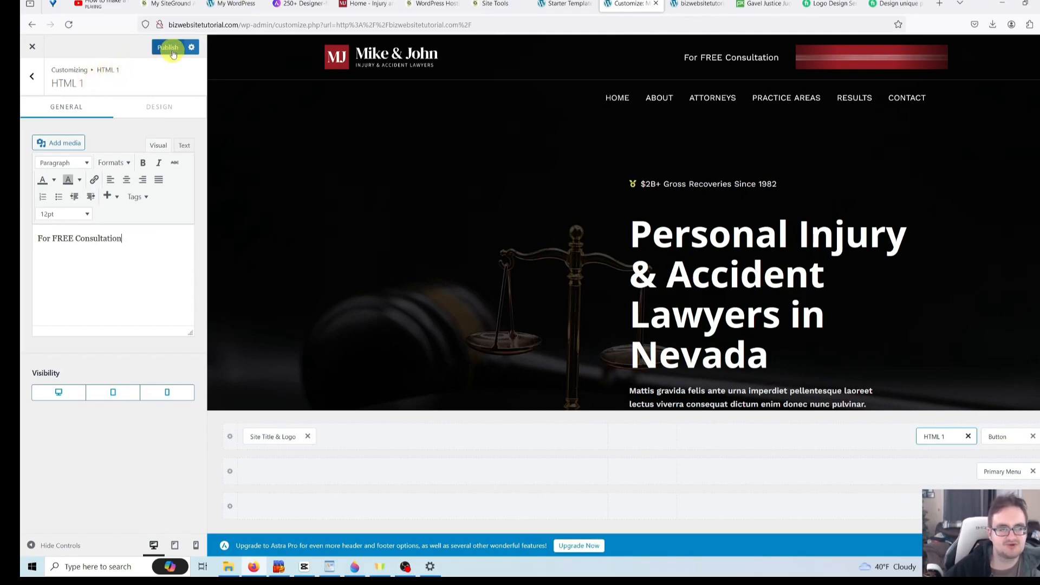
pyautogui.click(169, 50)
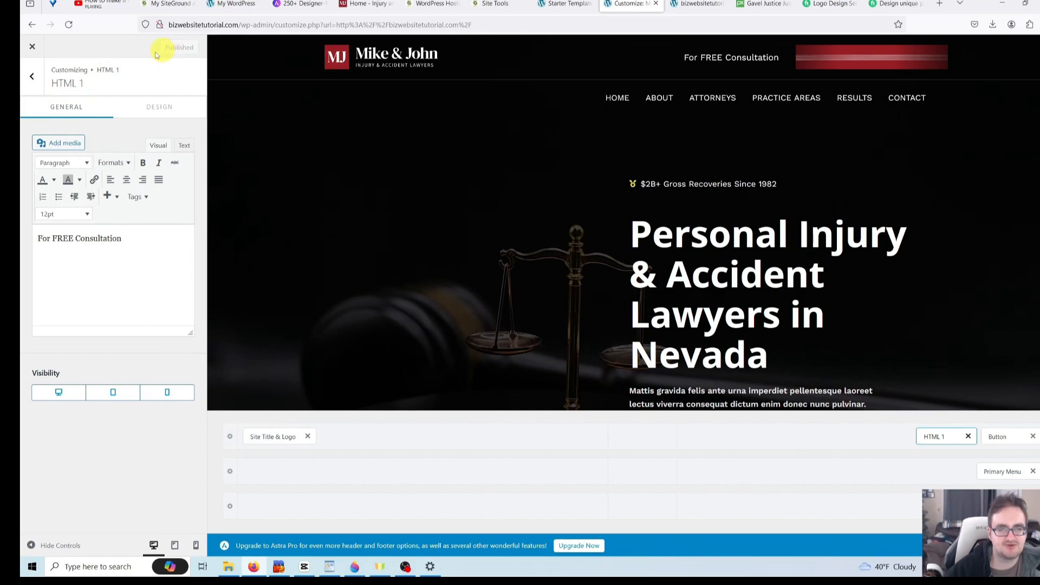
# - Exit the Customizer and launch Edit with Elementor on the home page
pyautogui.click(34, 49)
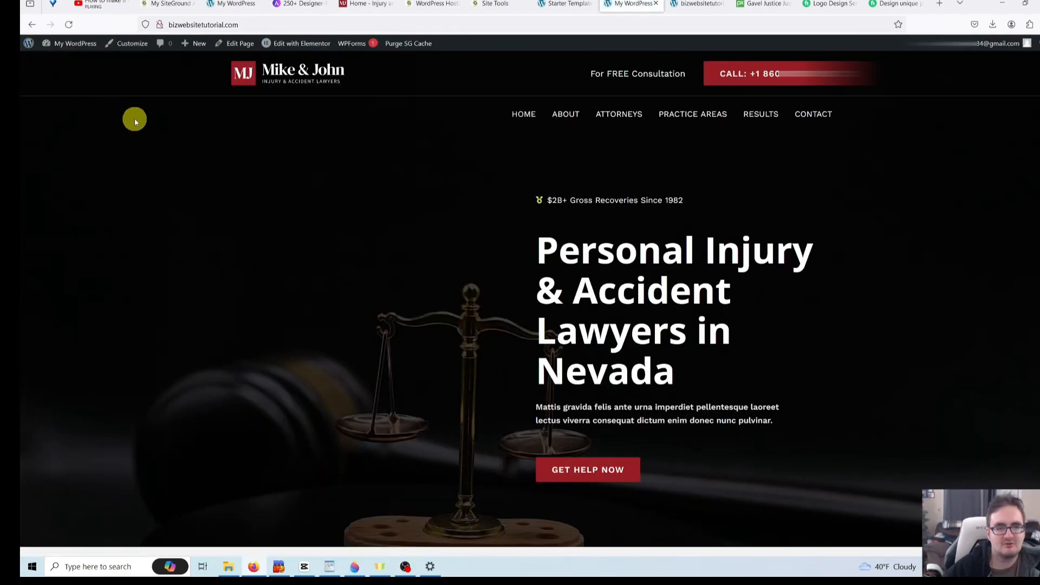
pyautogui.click(299, 48)
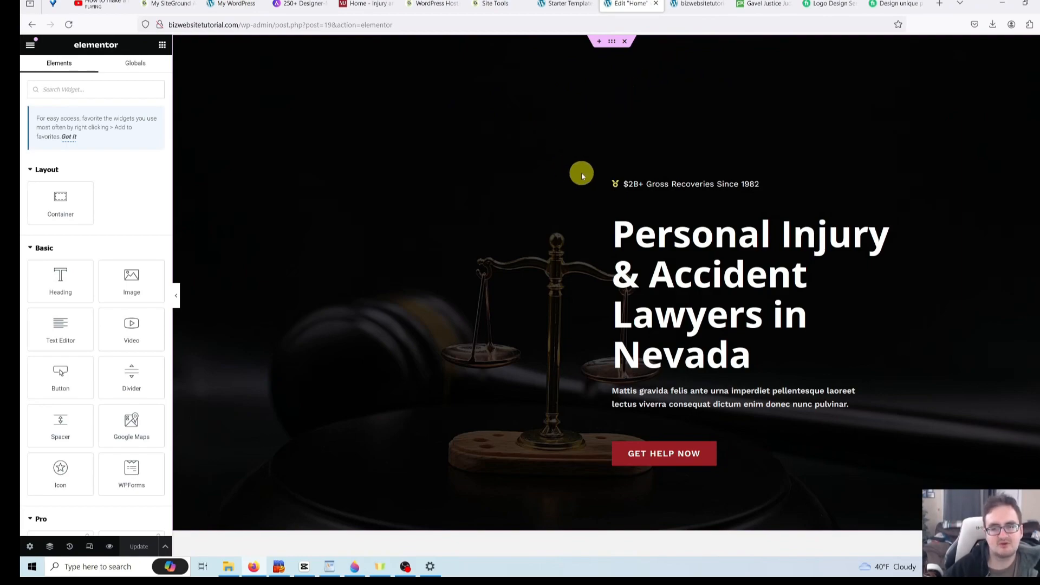
# - Select the hero icon list and expand its '$2B+ Gross Recoveries Since 1982' item
pyautogui.click(691, 187)
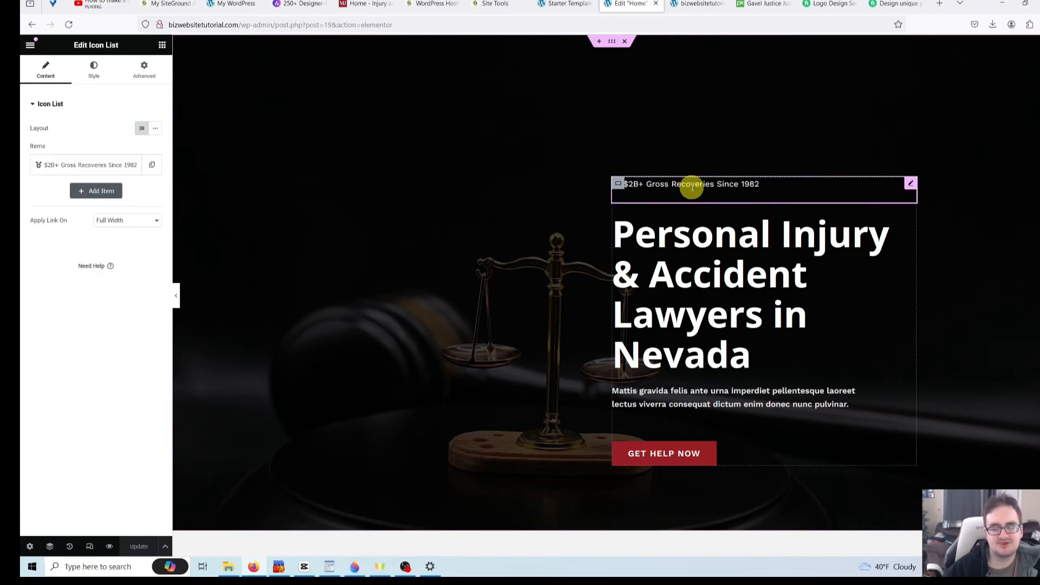
pyautogui.scroll(-6, 490, 232)
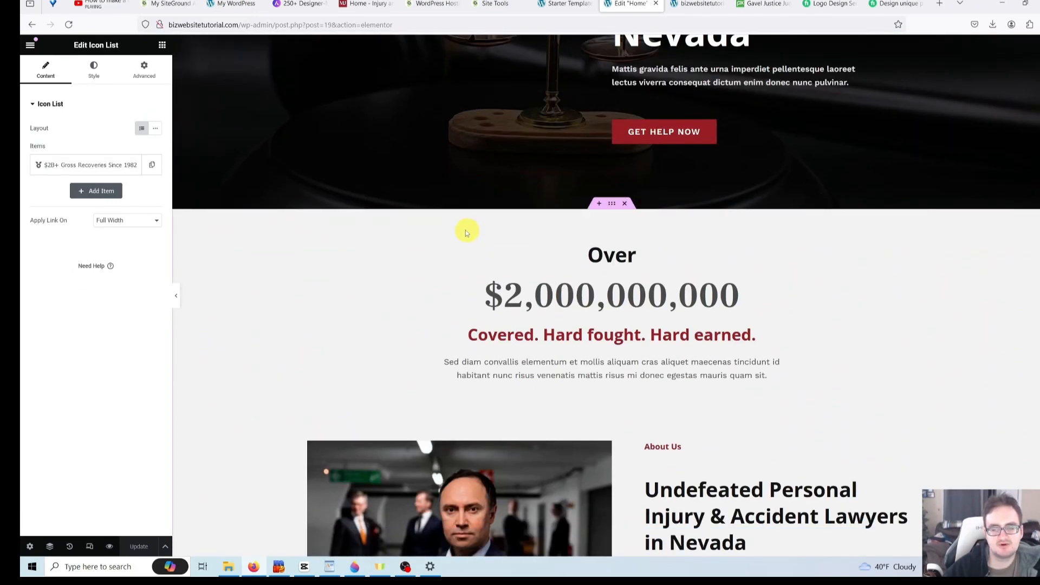
pyautogui.scroll(5, 467, 231)
pyautogui.scroll(-6, 434, 229)
pyautogui.scroll(-4, 434, 233)
pyautogui.scroll(10, 432, 231)
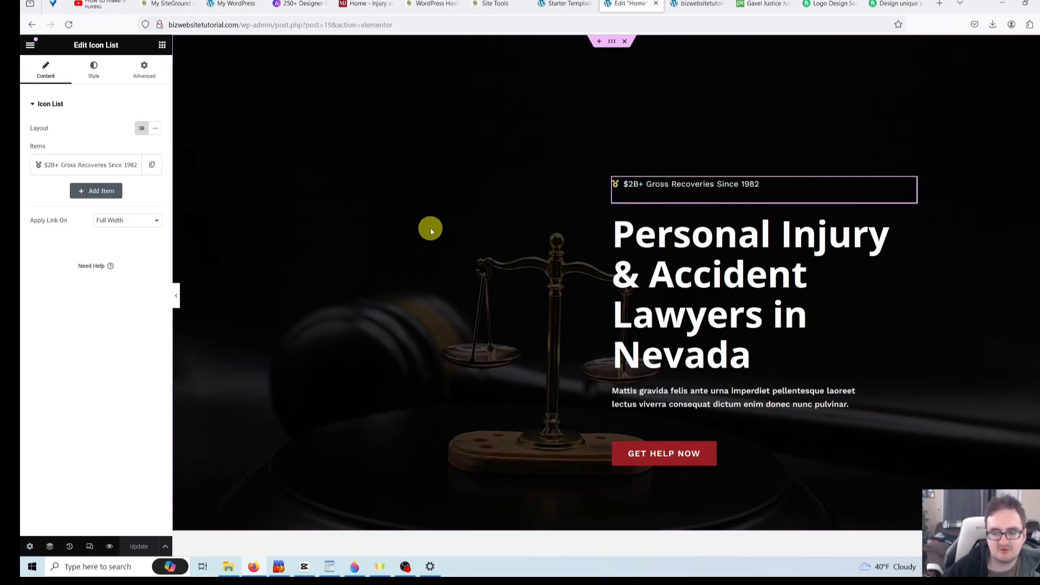
pyautogui.click(719, 185)
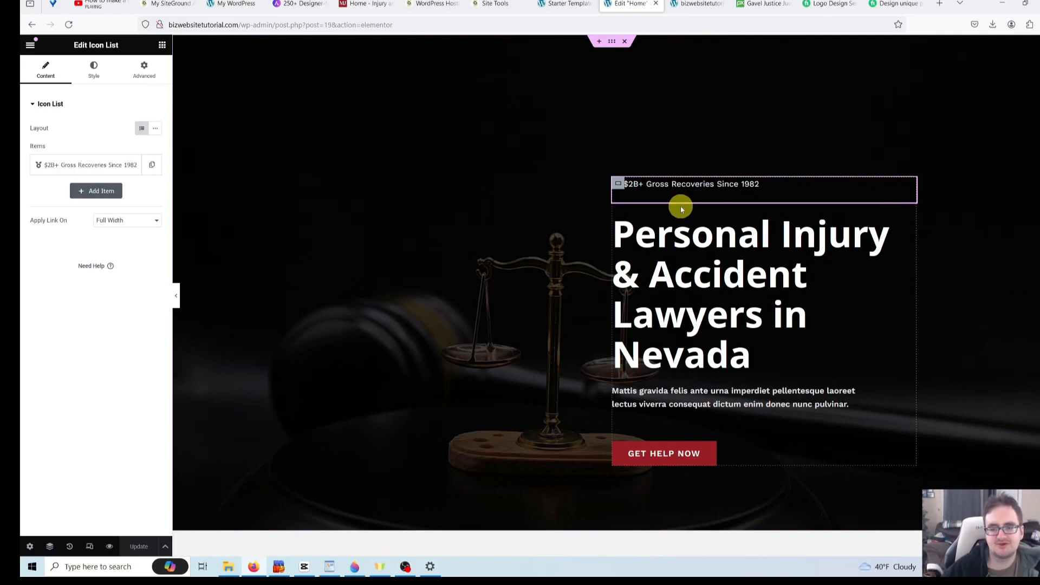
pyautogui.click(670, 184)
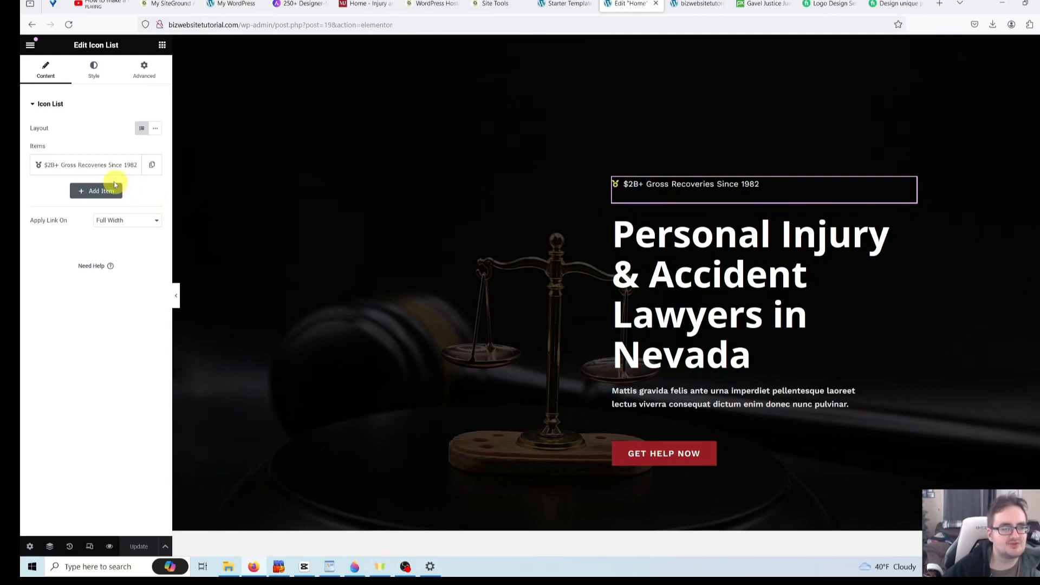
pyautogui.click(81, 166)
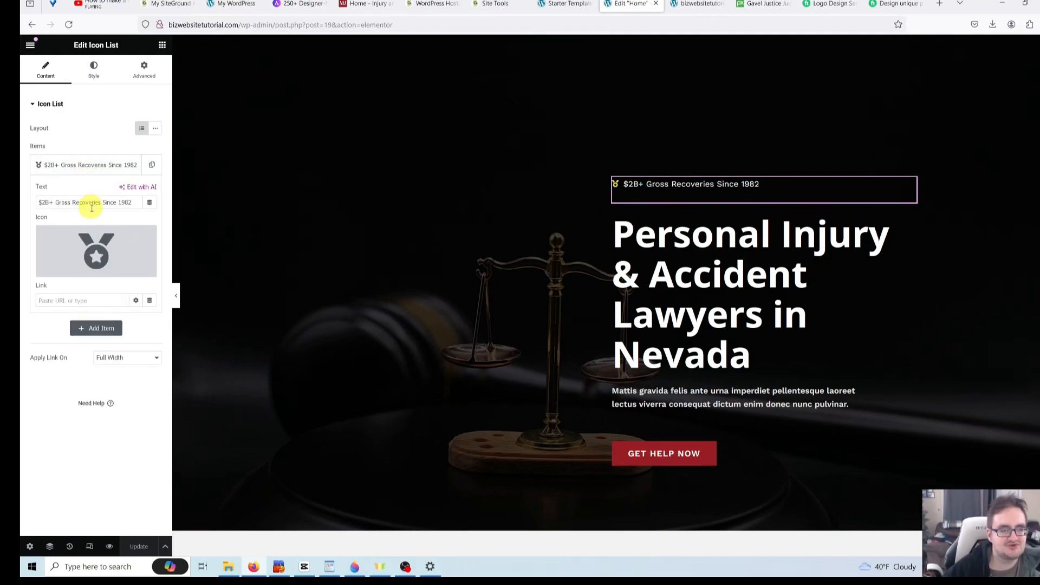
pyautogui.moveTo(101, 255)
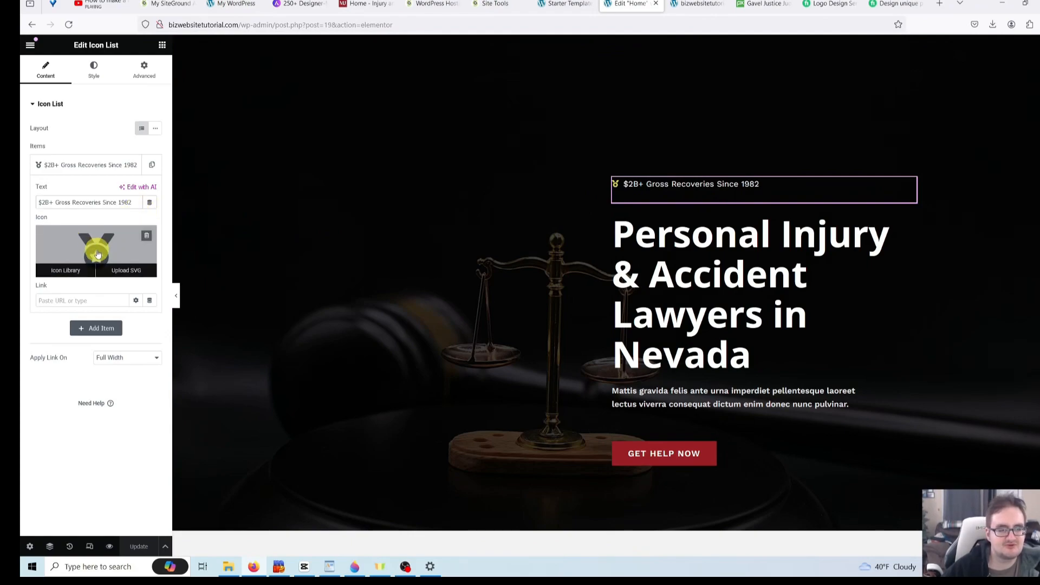
# - Replace the list item's medal icon with the Money icon from the Icon Library
pyautogui.click(73, 270)
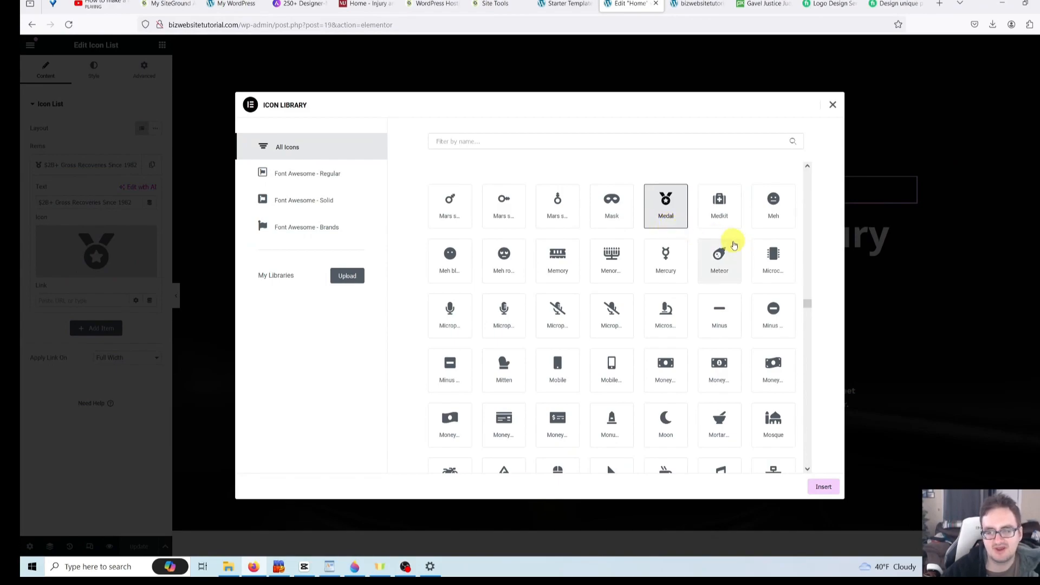
pyautogui.scroll(-2, 808, 304)
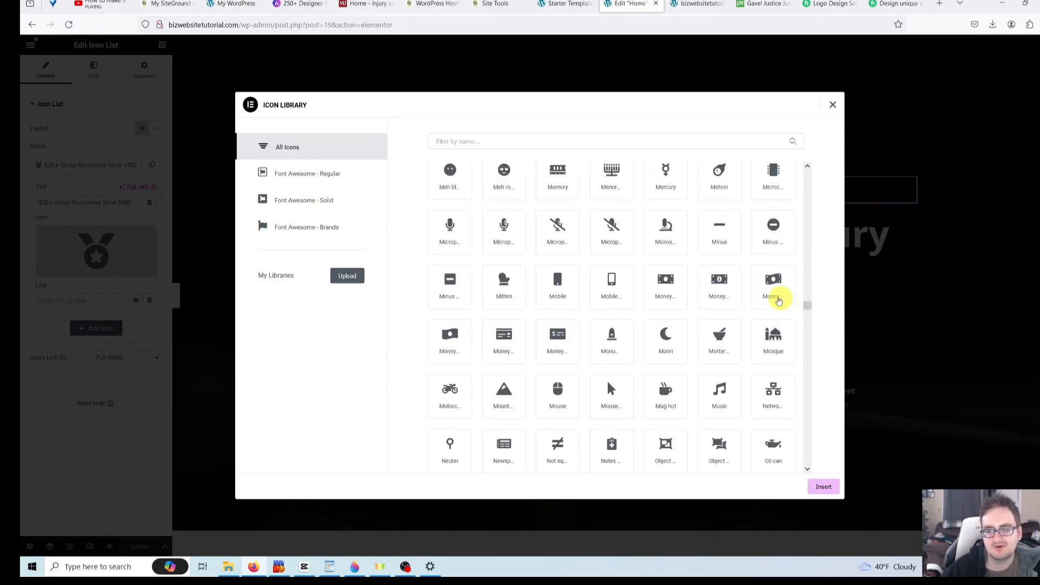
pyautogui.click(719, 283)
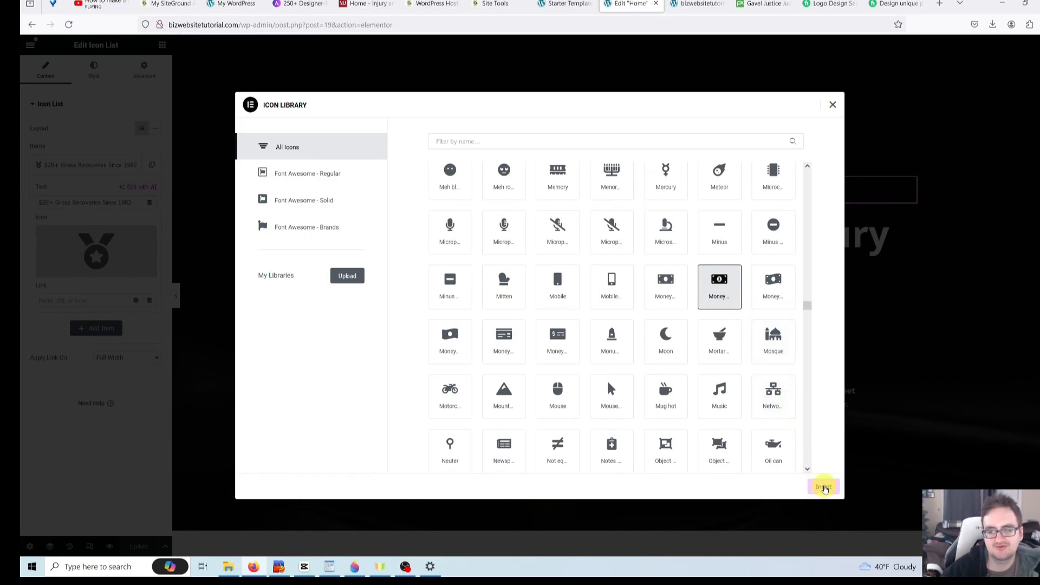
pyautogui.click(823, 488)
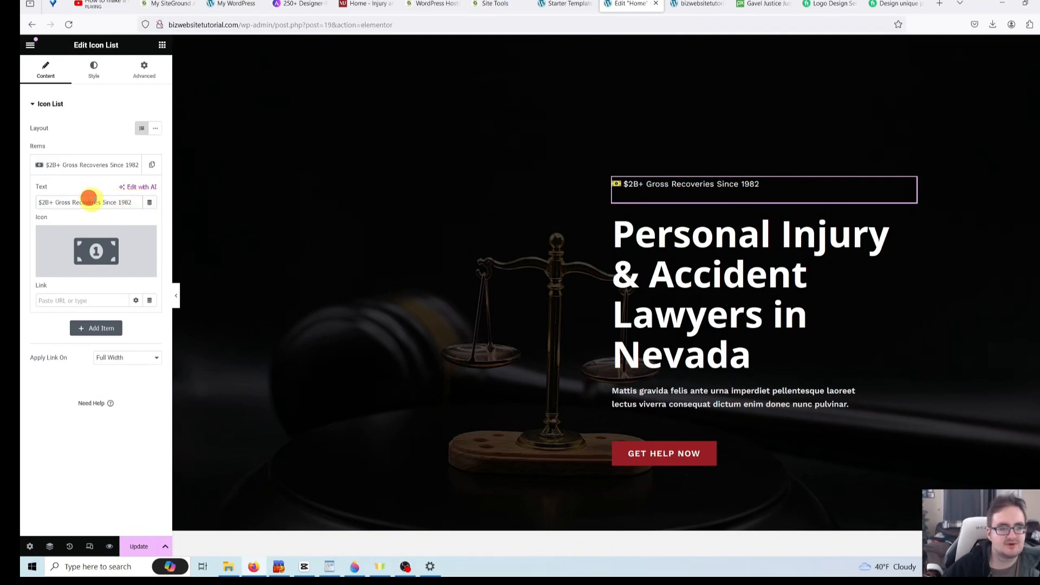
# - Change the item text to 'The #1 Lawyer in the Atlanta, GA Area'
pyautogui.click(129, 202)
pyautogui.moveTo(129, 202); pyautogui.dragTo(37, 201)
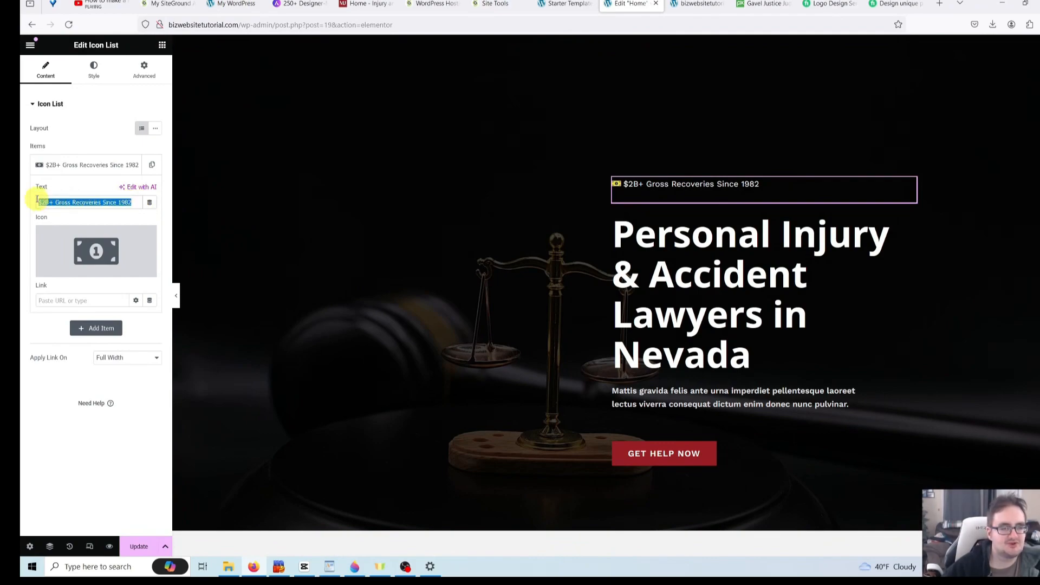
pyautogui.press('BackSpace')
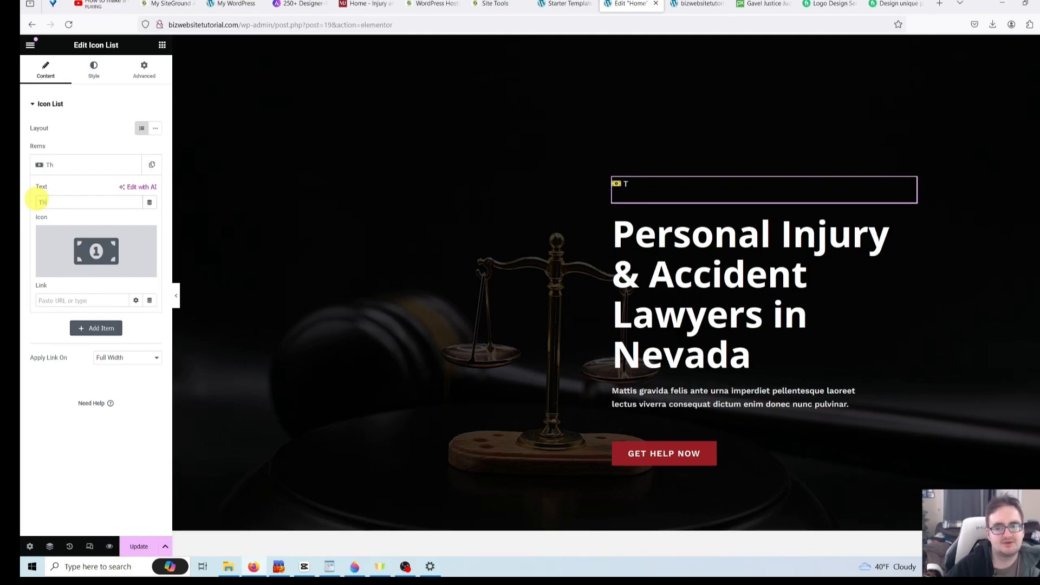
pyautogui.write('The #1 Lawyer in')
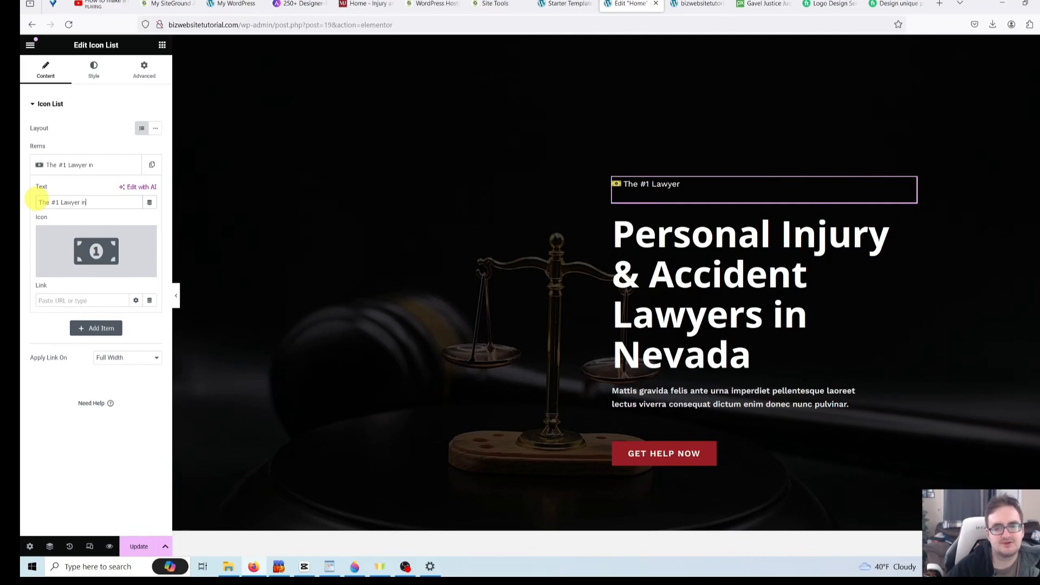
pyautogui.write(' the Atlanta, GA Area')
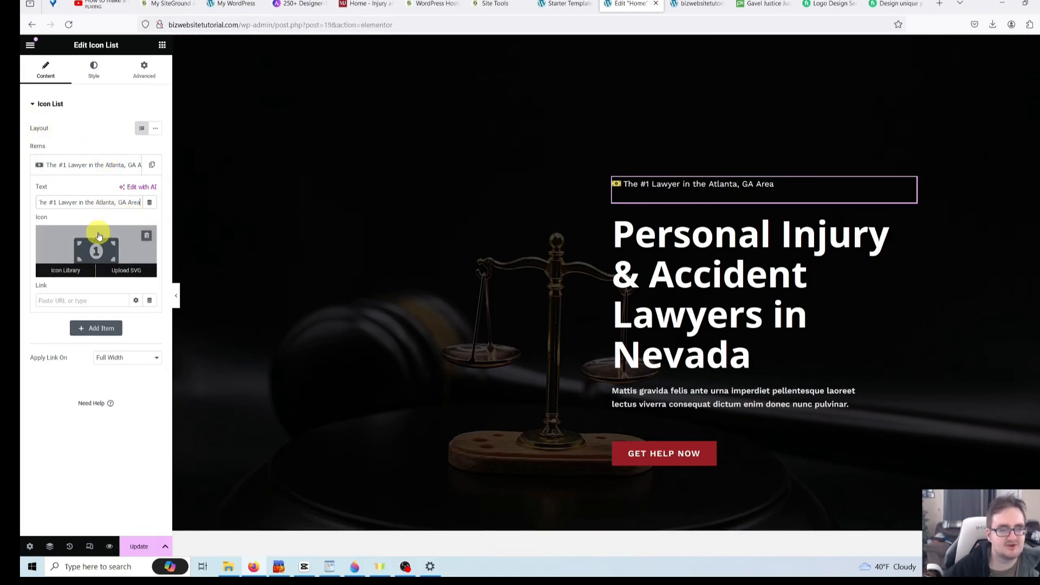
pyautogui.click(92, 68)
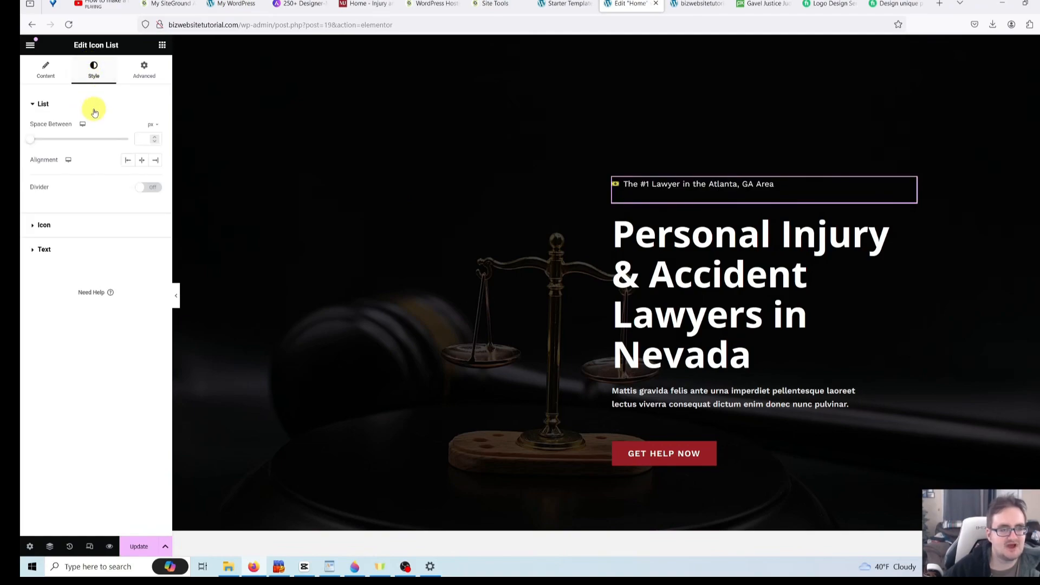
# - Set the list item's icon color to dark green (#0A8019)
pyautogui.click(100, 226)
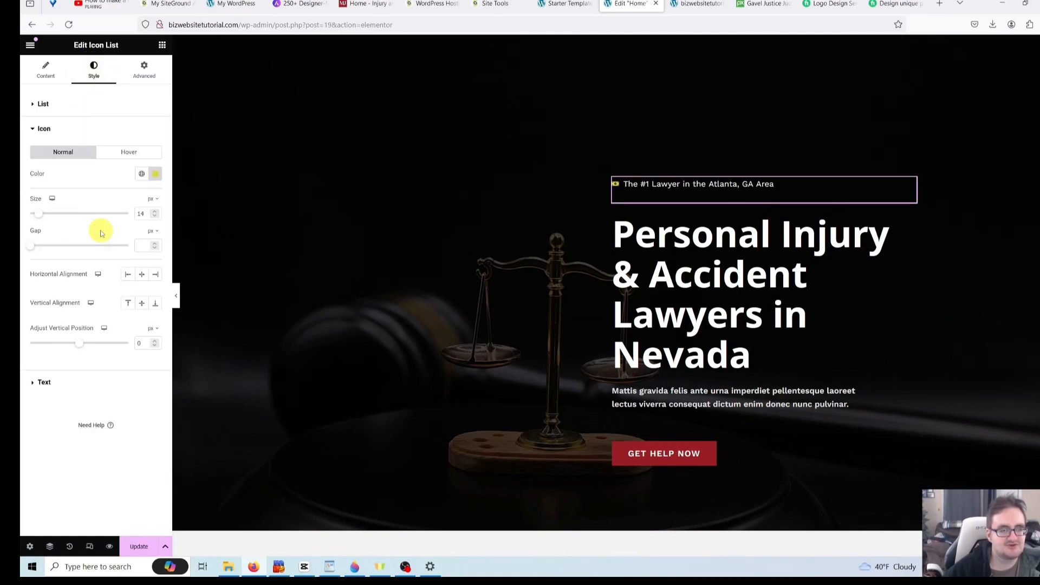
pyautogui.click(46, 63)
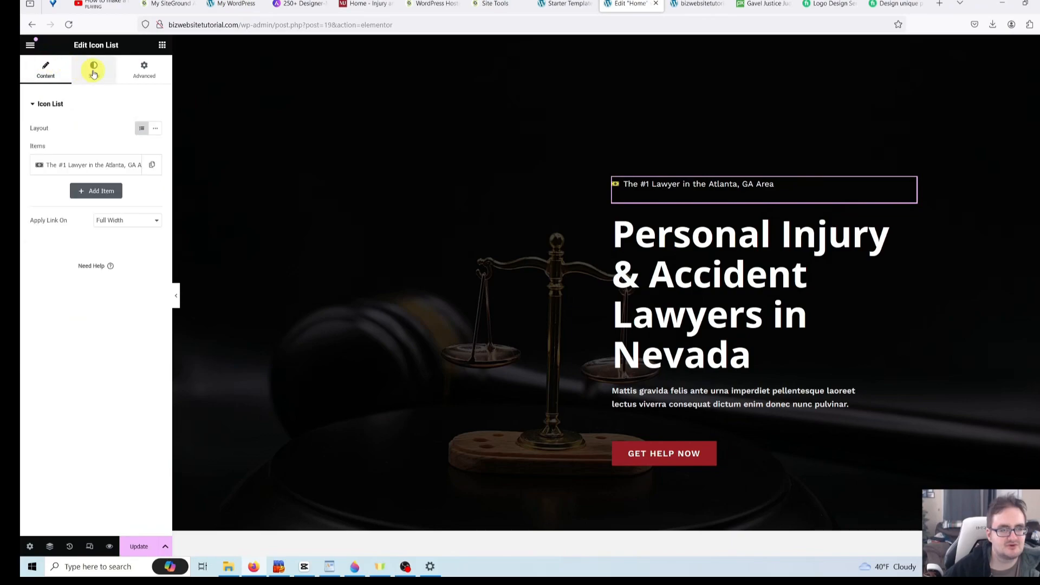
pyautogui.click(94, 68)
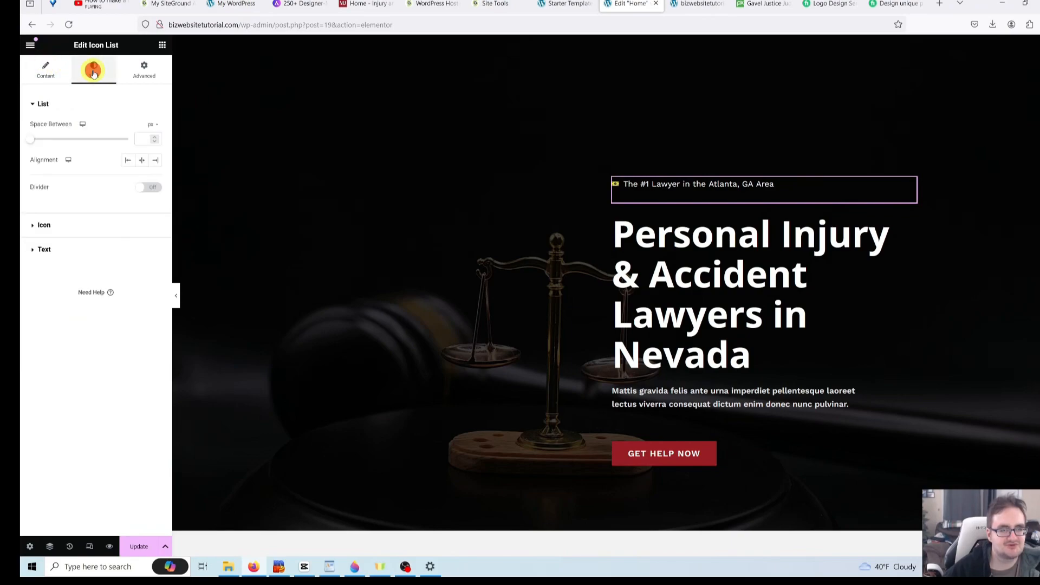
pyautogui.click(97, 227)
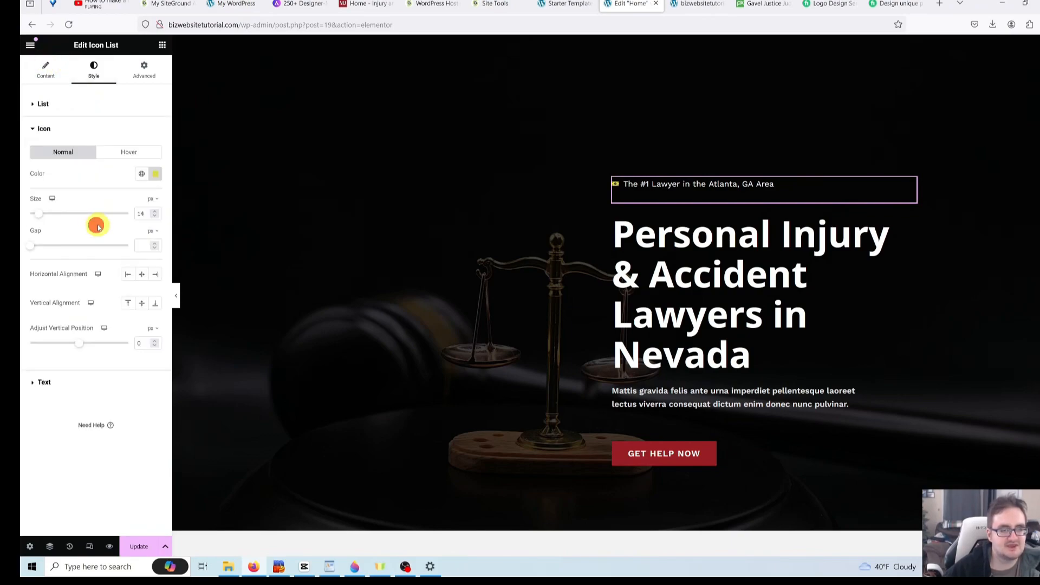
pyautogui.click(156, 174)
pyautogui.moveTo(115, 298); pyautogui.dragTo(138, 298)
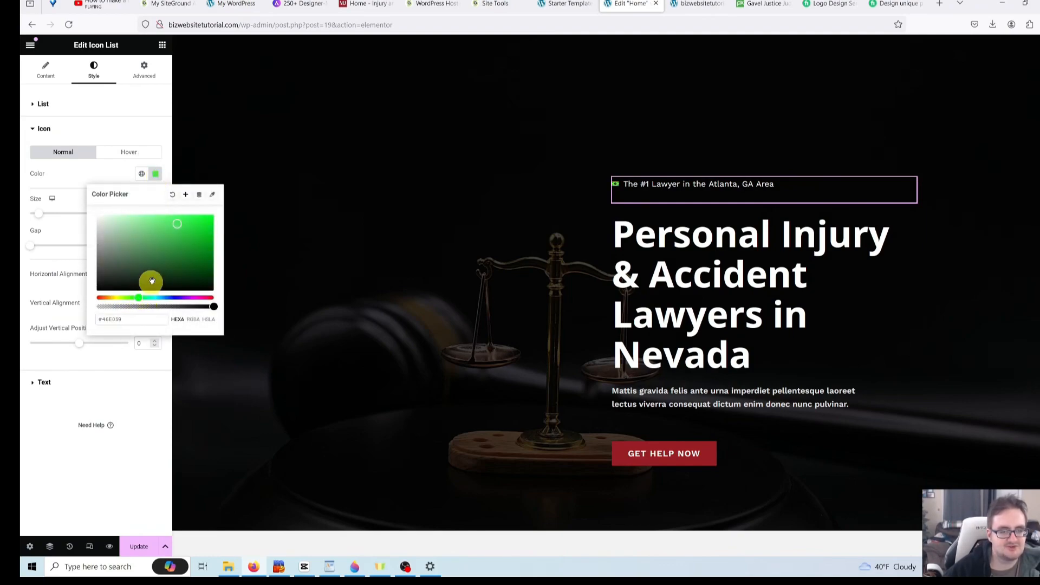
pyautogui.click(200, 230)
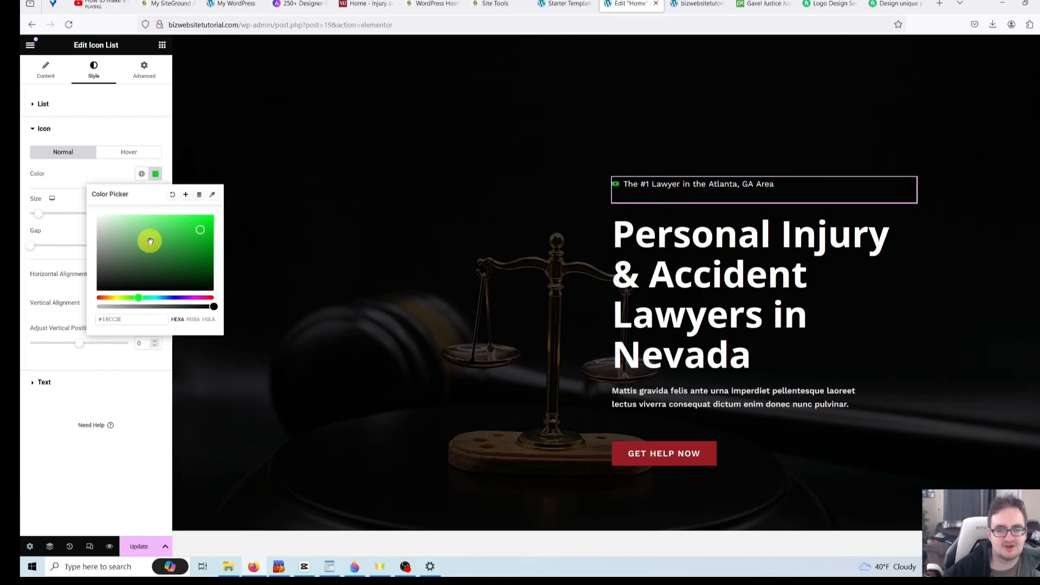
pyautogui.click(204, 251)
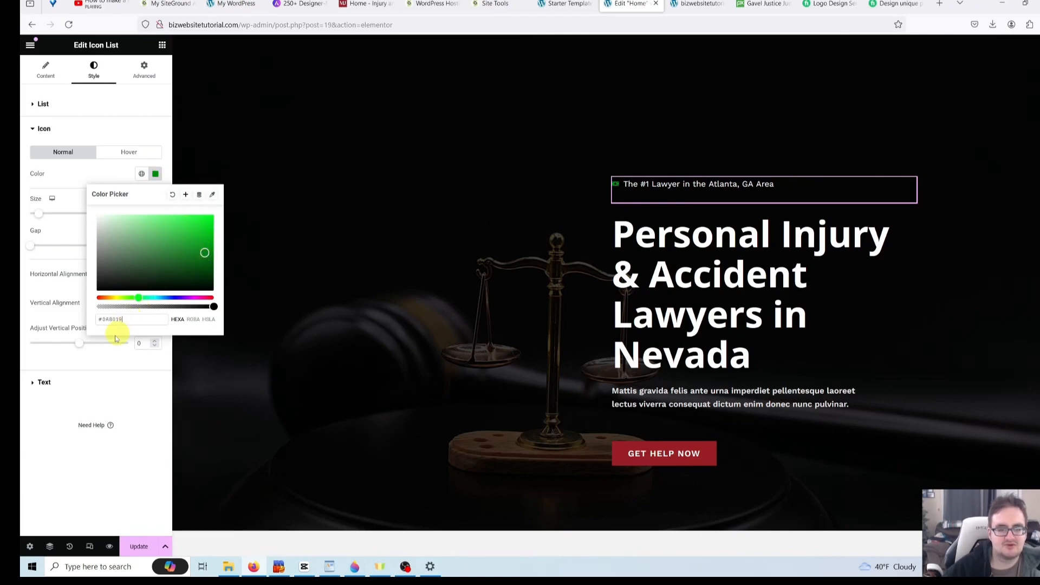
pyautogui.click(106, 379)
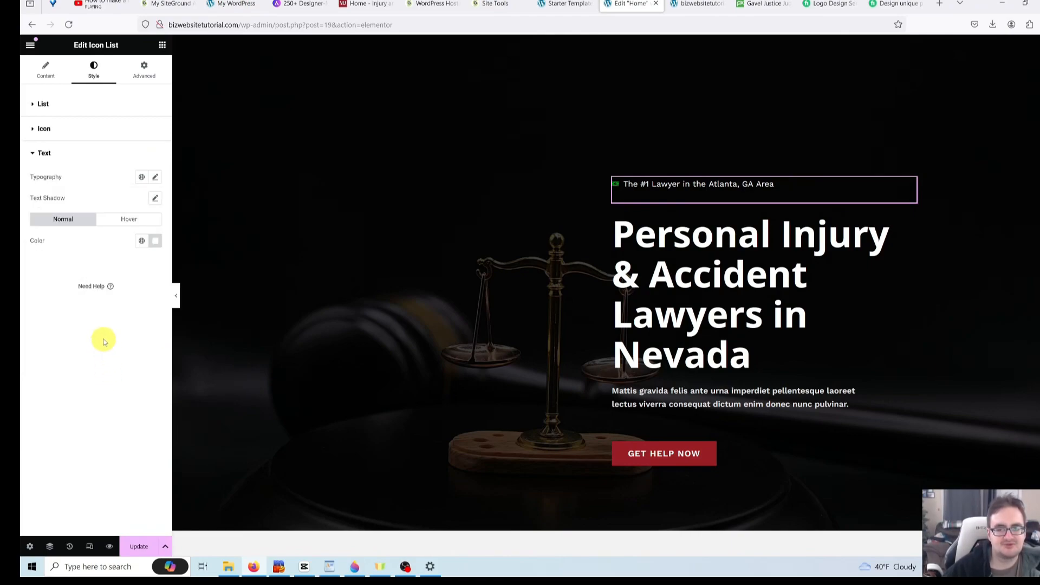
pyautogui.click(55, 77)
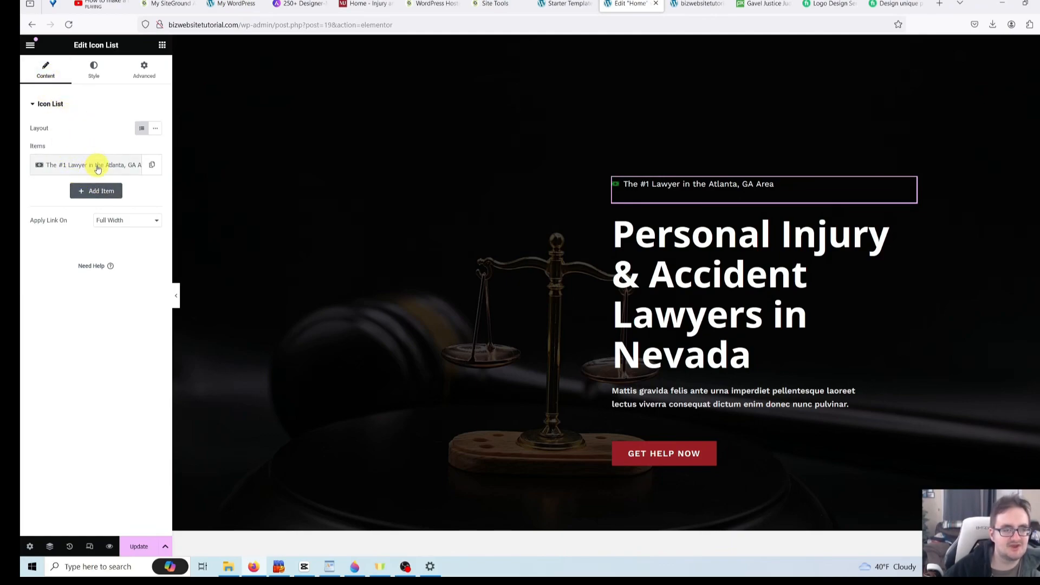
# - Switch the list item's icon to the Phone icon
pyautogui.click(99, 168)
pyautogui.click(92, 202)
pyautogui.click(74, 268)
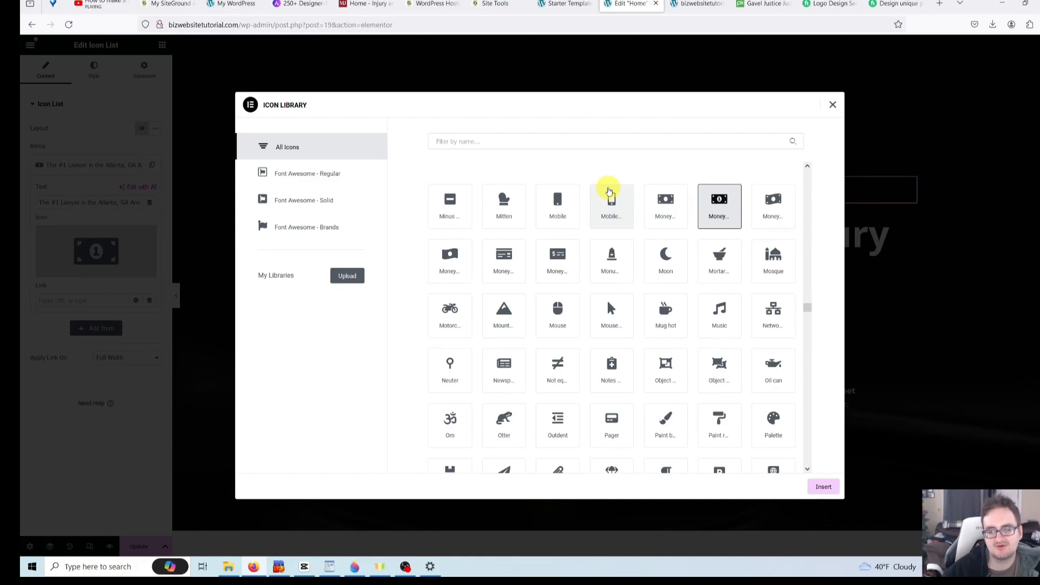
pyautogui.scroll(-5, 672, 243)
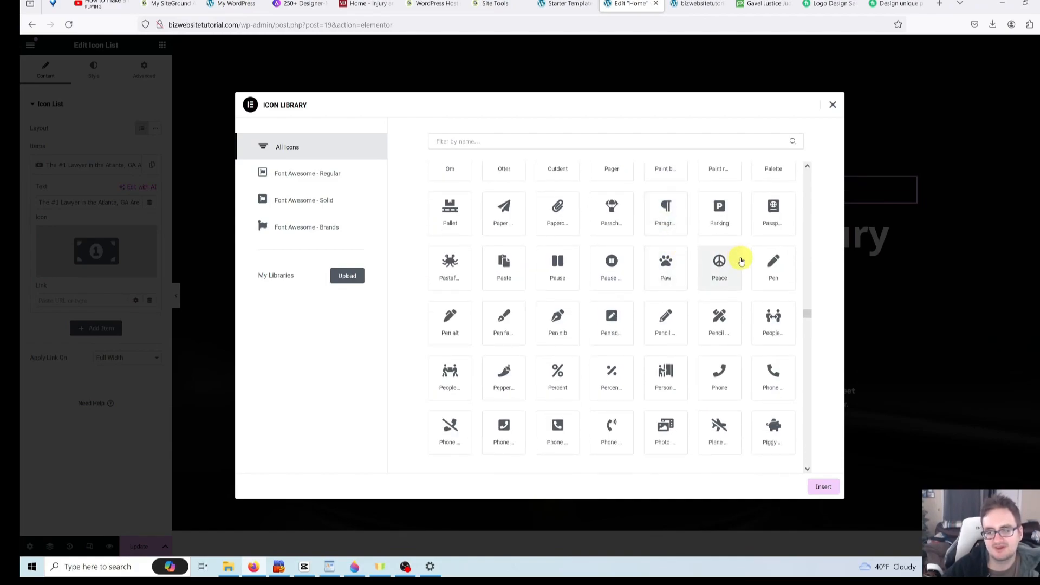
pyautogui.click(726, 374)
pyautogui.click(822, 489)
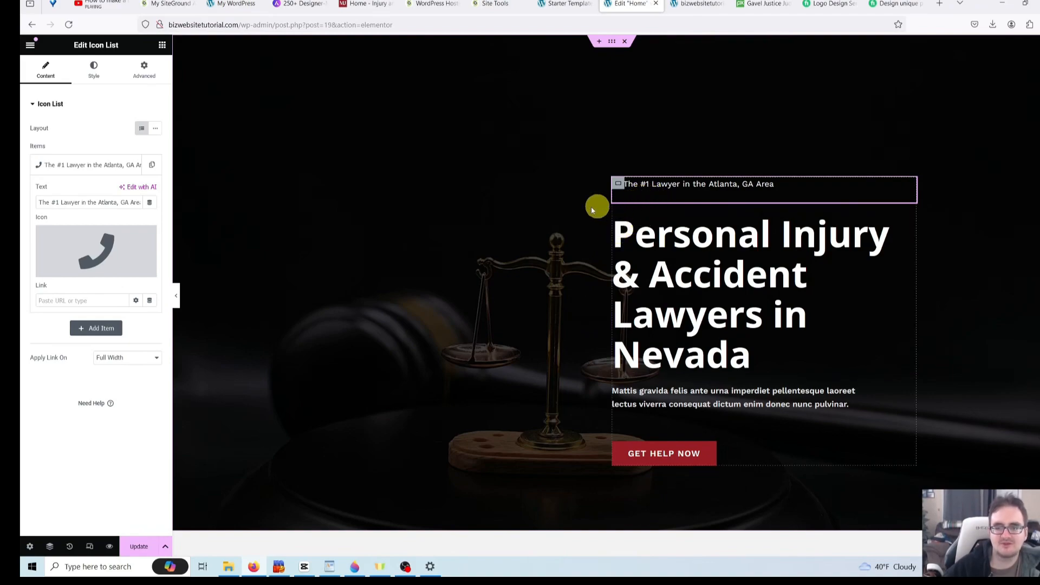
# - Enter a tel: link with the firm's phone number in the item's Link field
pyautogui.click(684, 185)
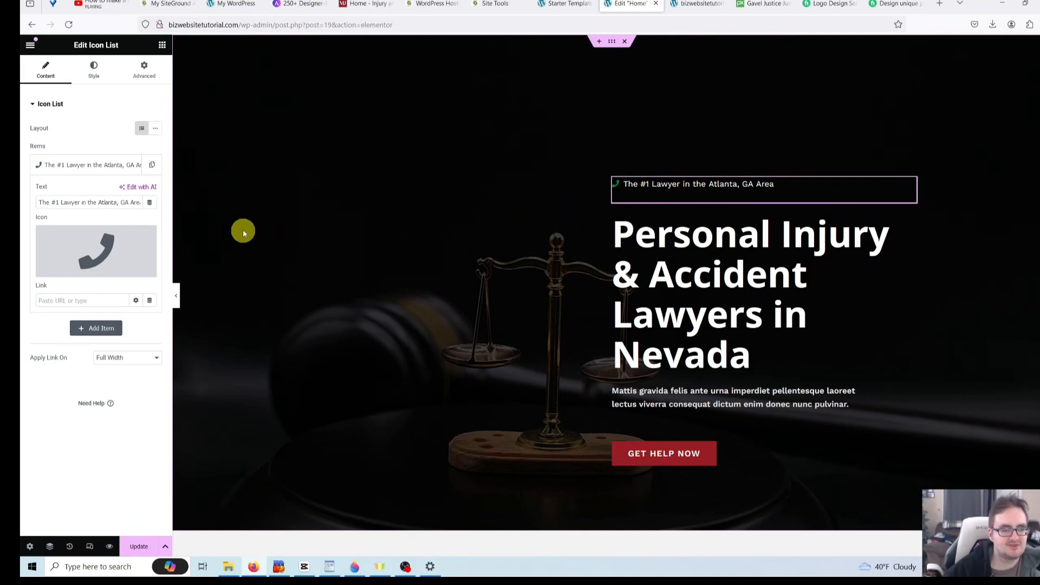
pyautogui.click(100, 302)
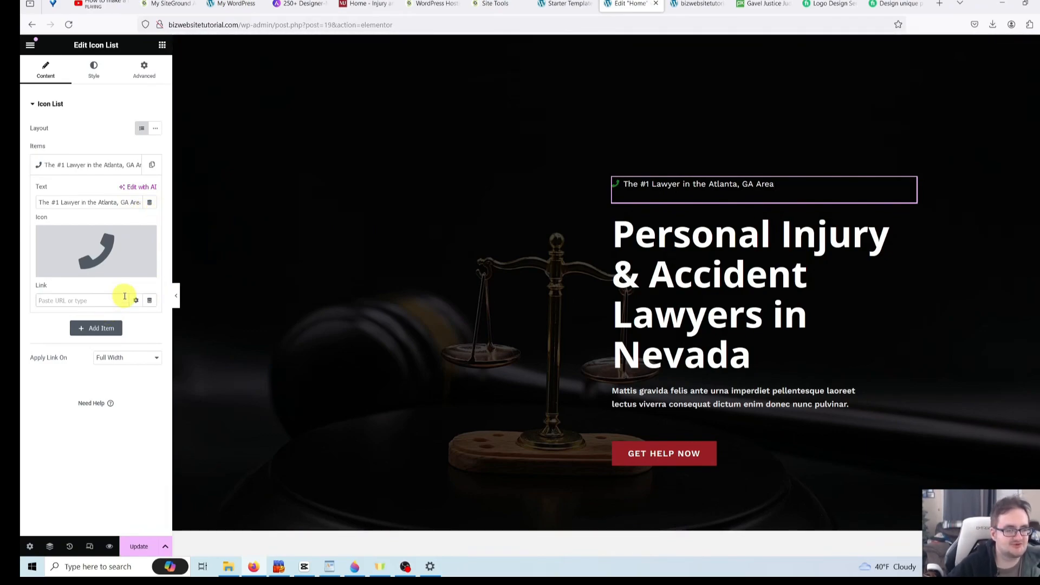
pyautogui.write('tel:18')
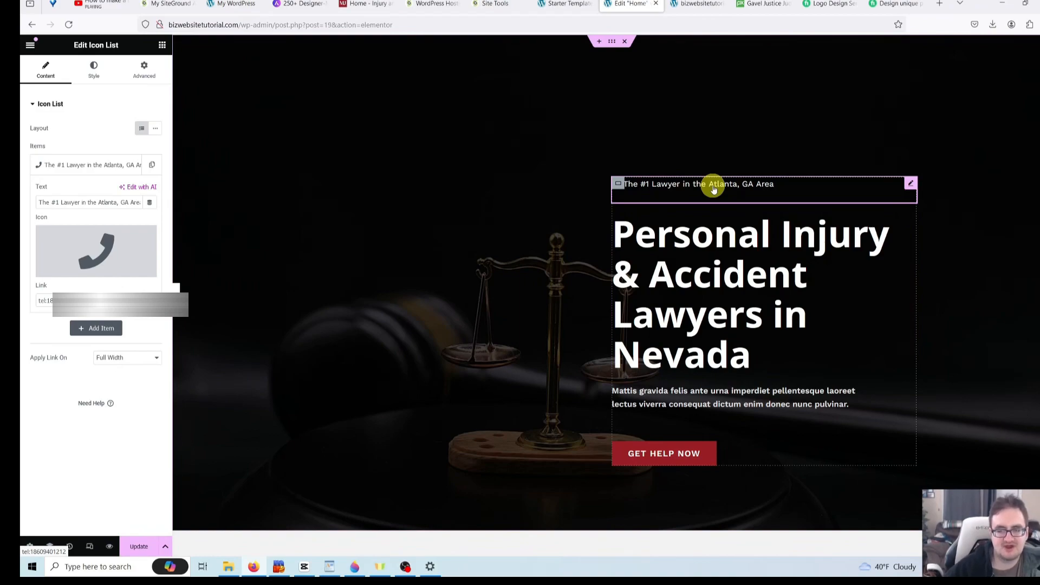
# - Replace the Nevada injury headline with 'Best Real Estate Lawyer in Atlanta, GA'
pyautogui.click(715, 258)
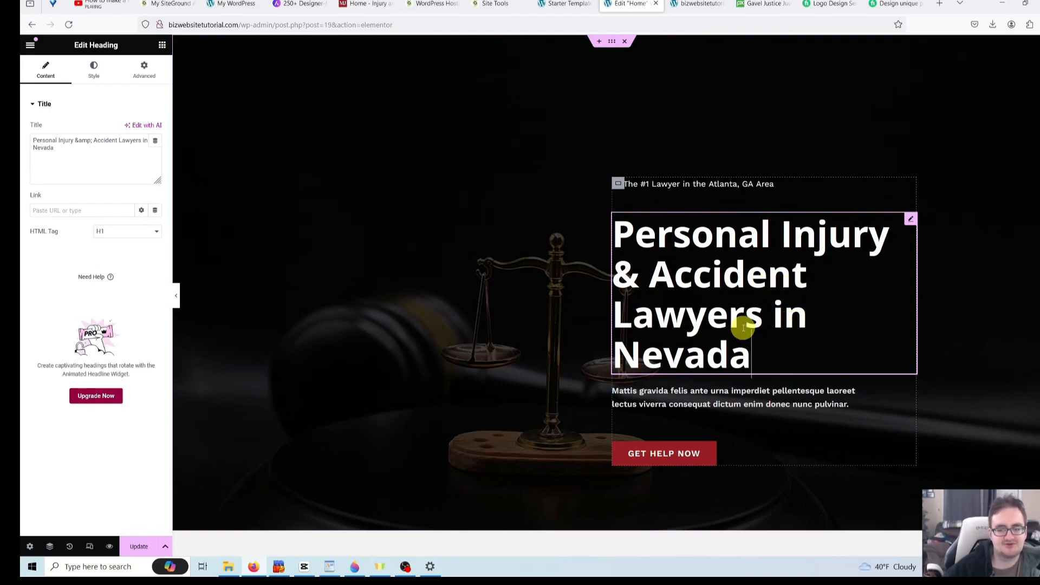
pyautogui.click(92, 153)
pyautogui.moveTo(116, 156); pyautogui.dragTo(22, 126)
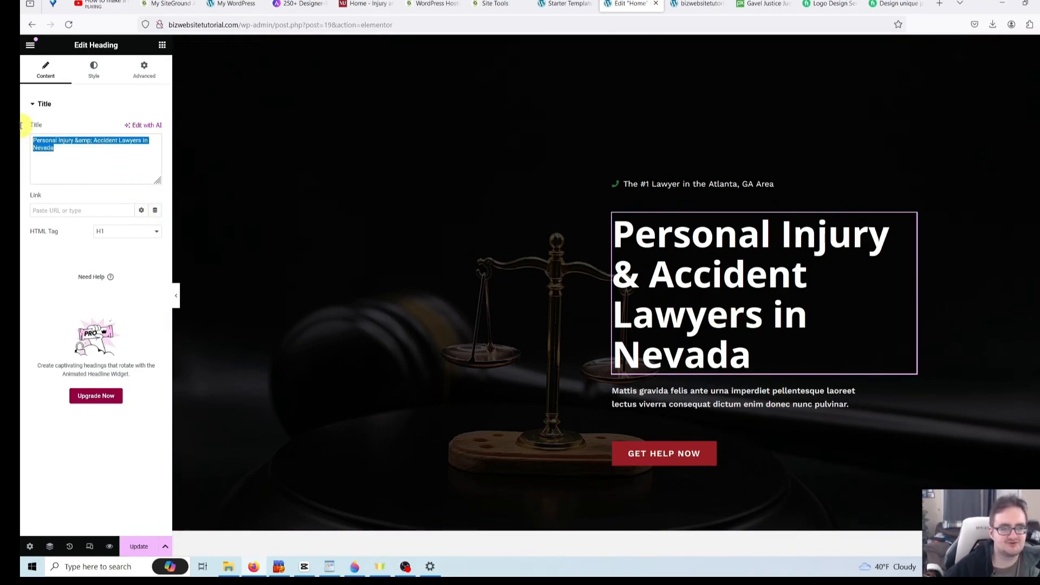
pyautogui.press('BackSpace')
pyautogui.write('Real Estate La')
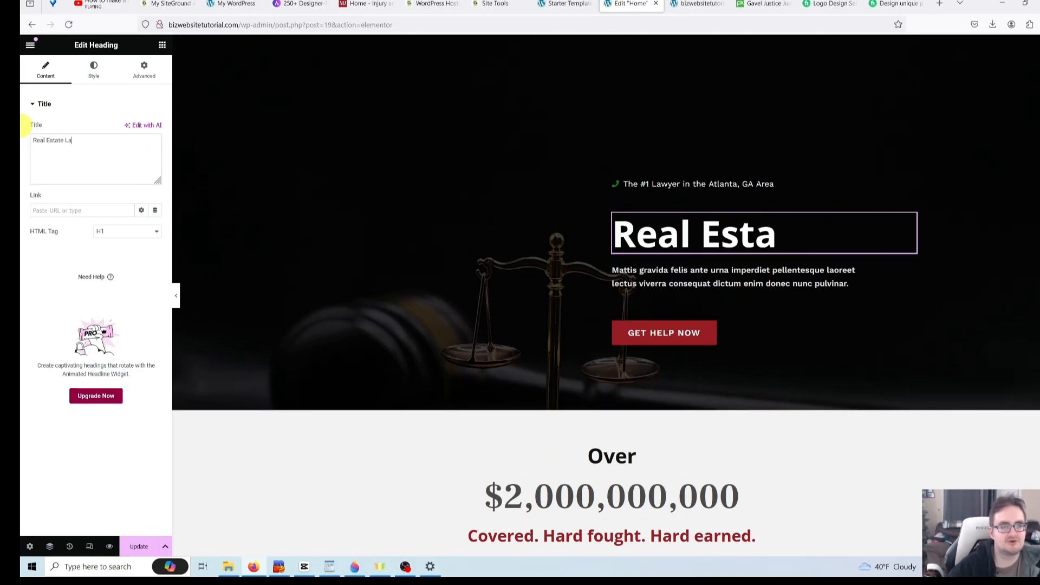
pyautogui.write('wyer in Atla')
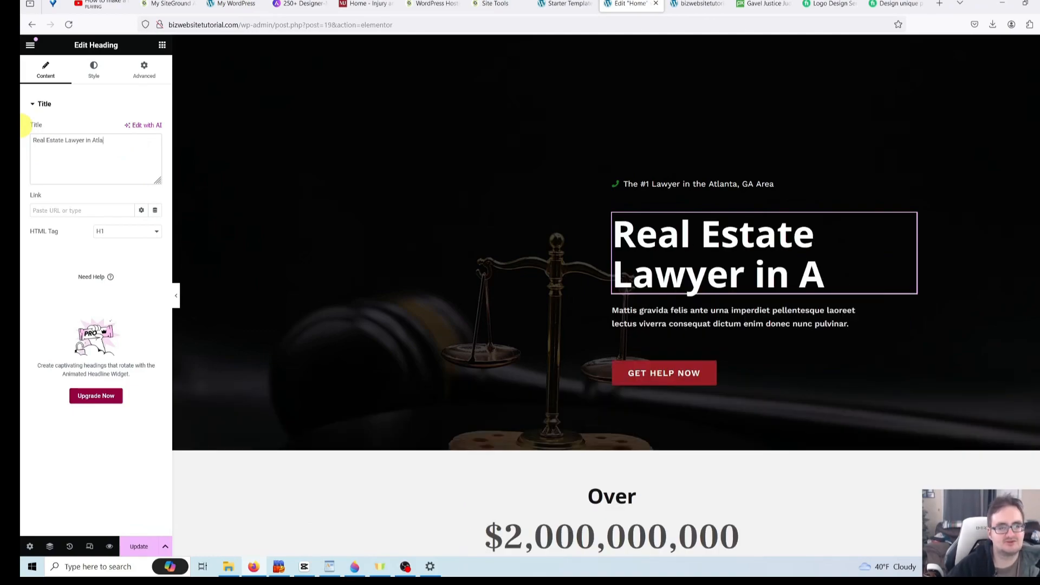
pyautogui.write('nta, GA')
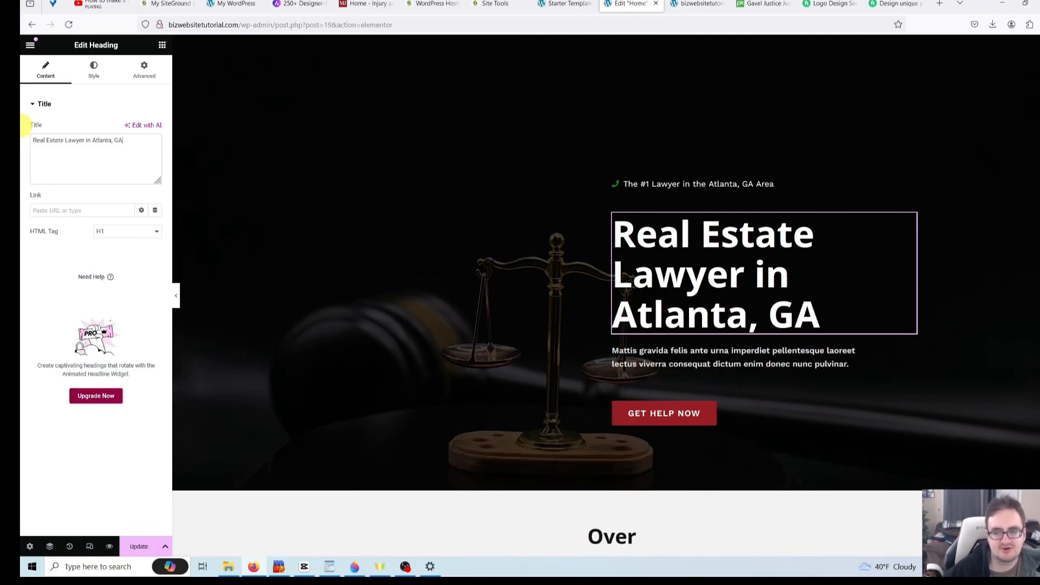
pyautogui.write('Best')
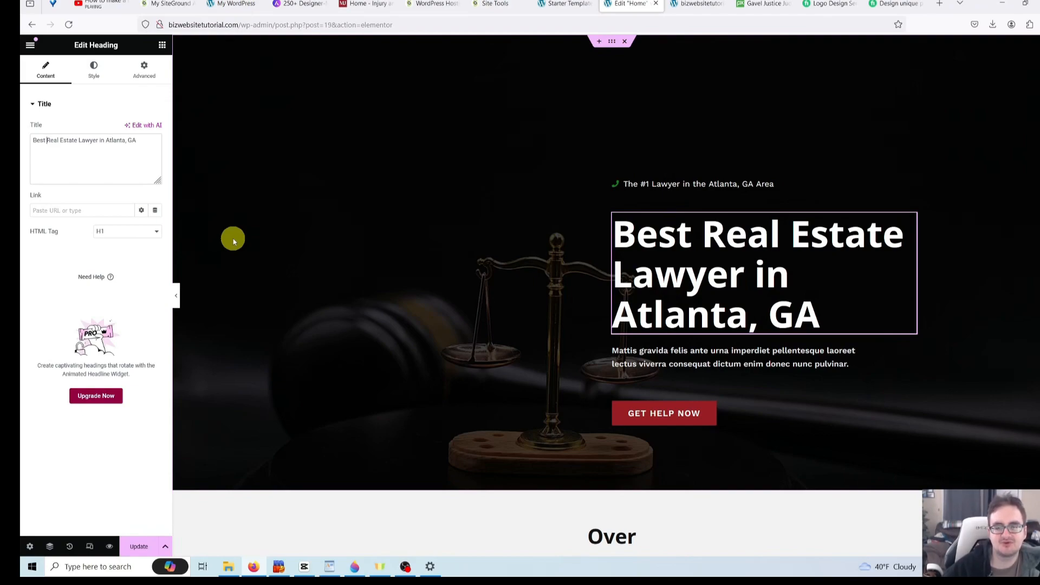
# - Select the hero paragraph's text, then bring up the GET HELP NOW button's settings
pyautogui.click(697, 359)
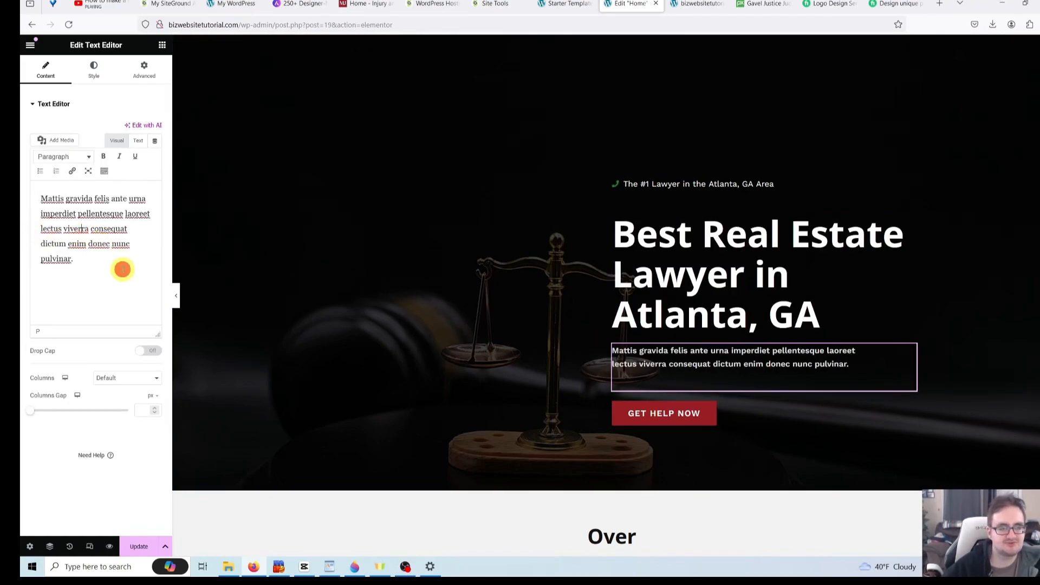
pyautogui.moveTo(121, 269); pyautogui.dragTo(21, 191)
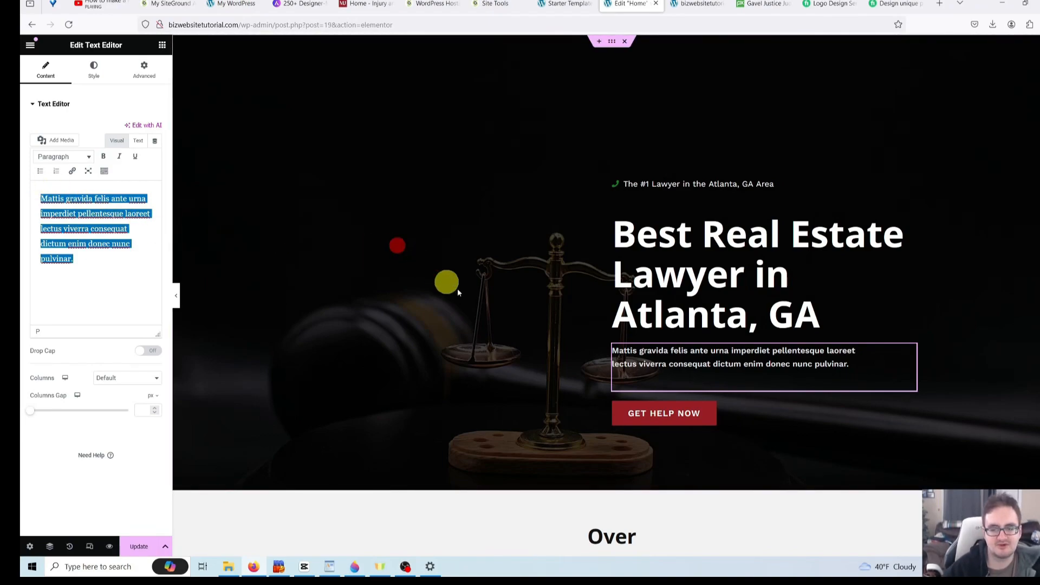
pyautogui.click(739, 414)
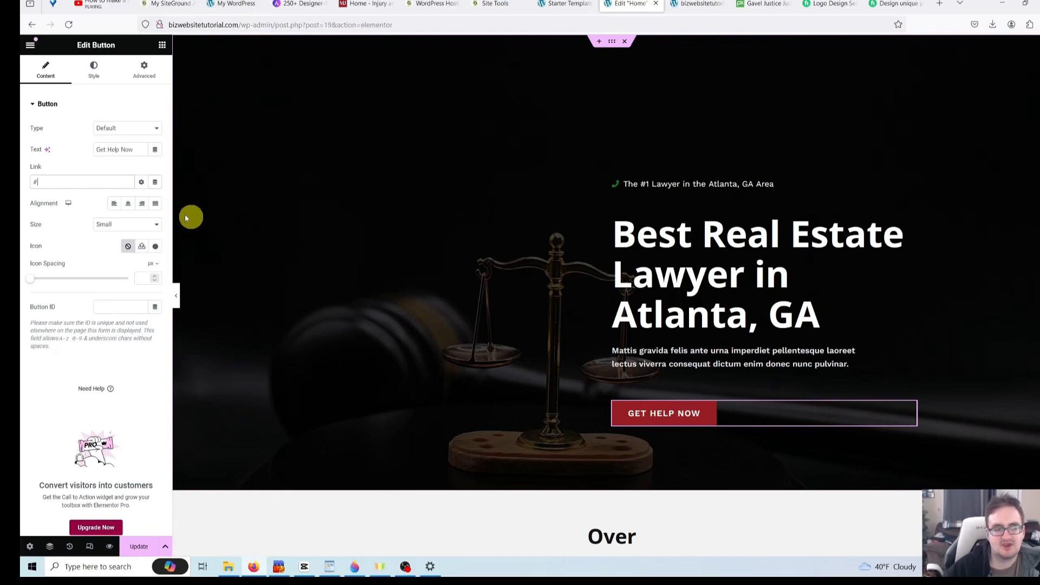
# - Replace the GET HELP NOW button's '#' link with /contact and update the page
pyautogui.click(73, 181)
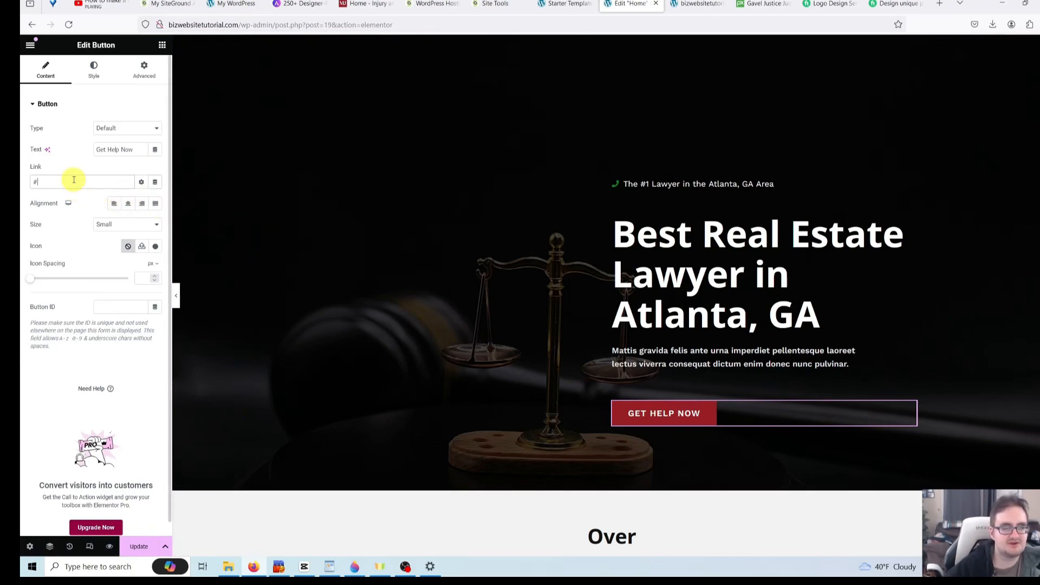
pyautogui.press('BackSpace')
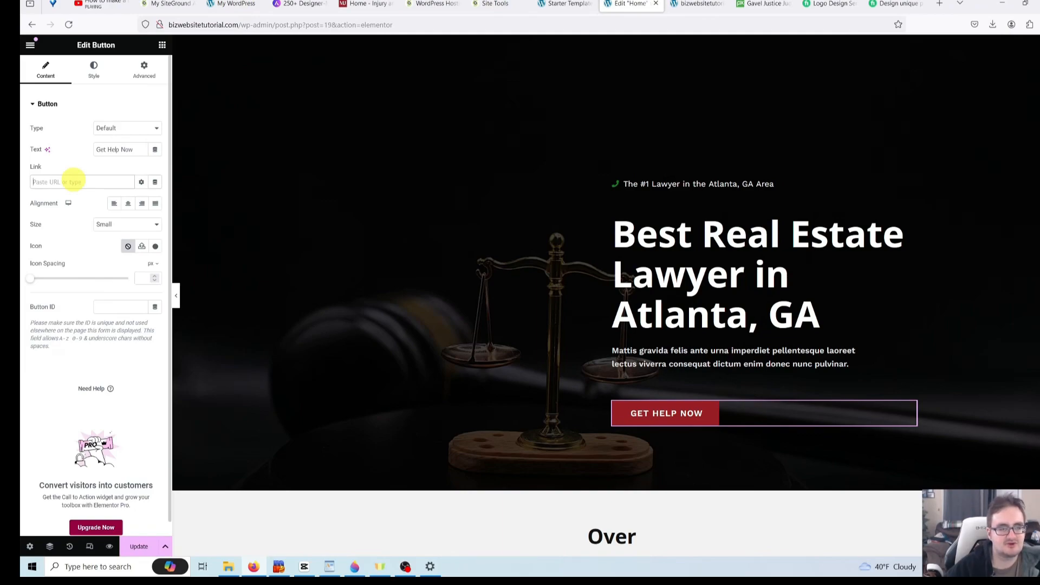
pyautogui.write('/contact')
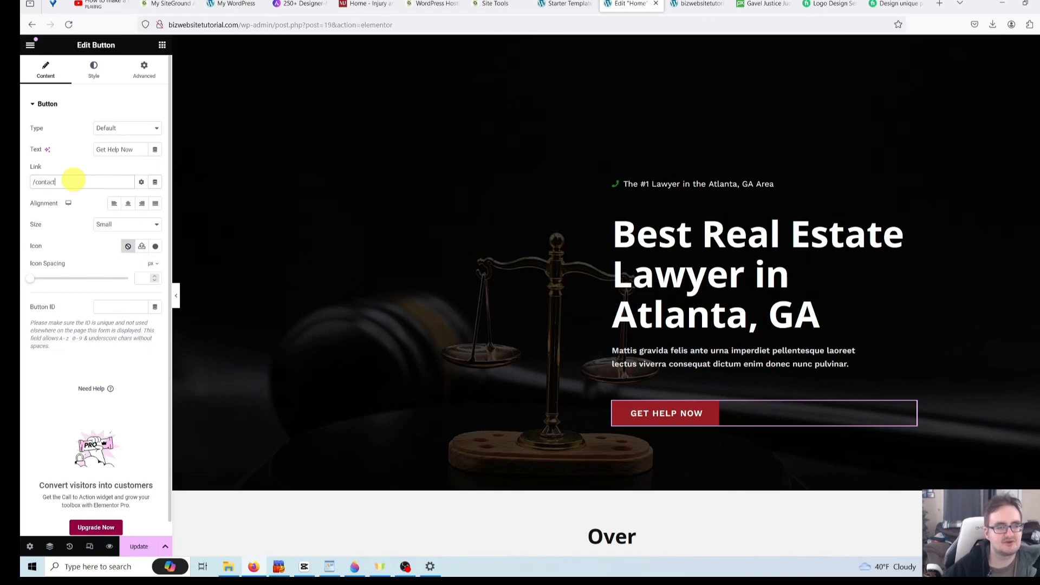
pyautogui.click(146, 547)
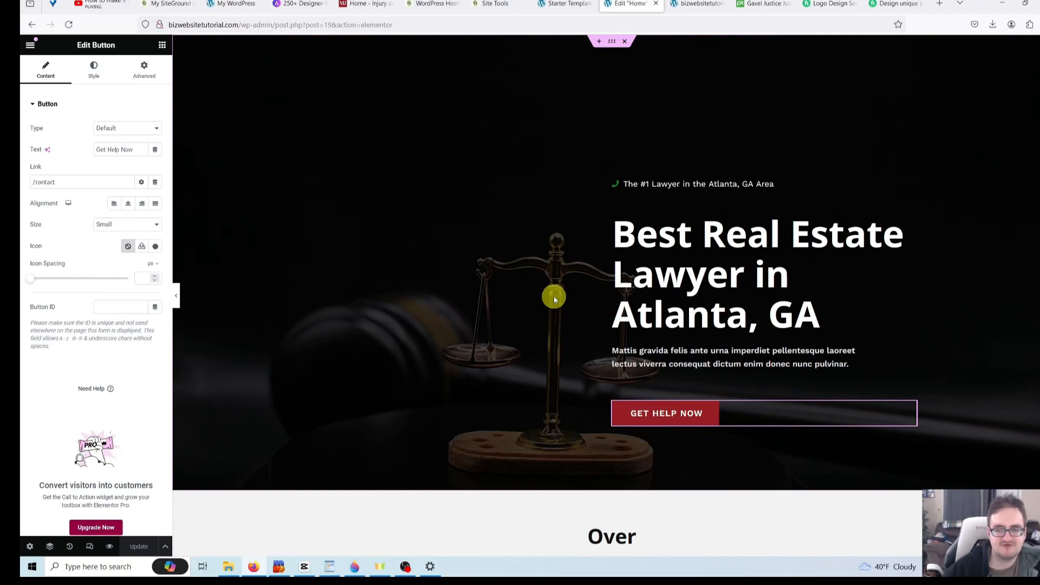
pyautogui.scroll(-5, 553, 296)
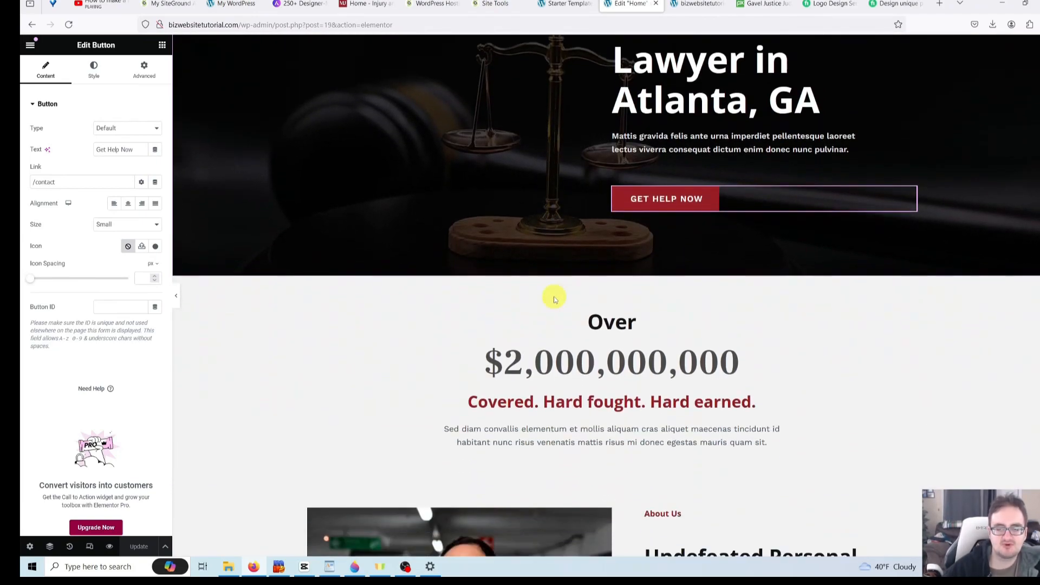
pyautogui.scroll(-1, 554, 299)
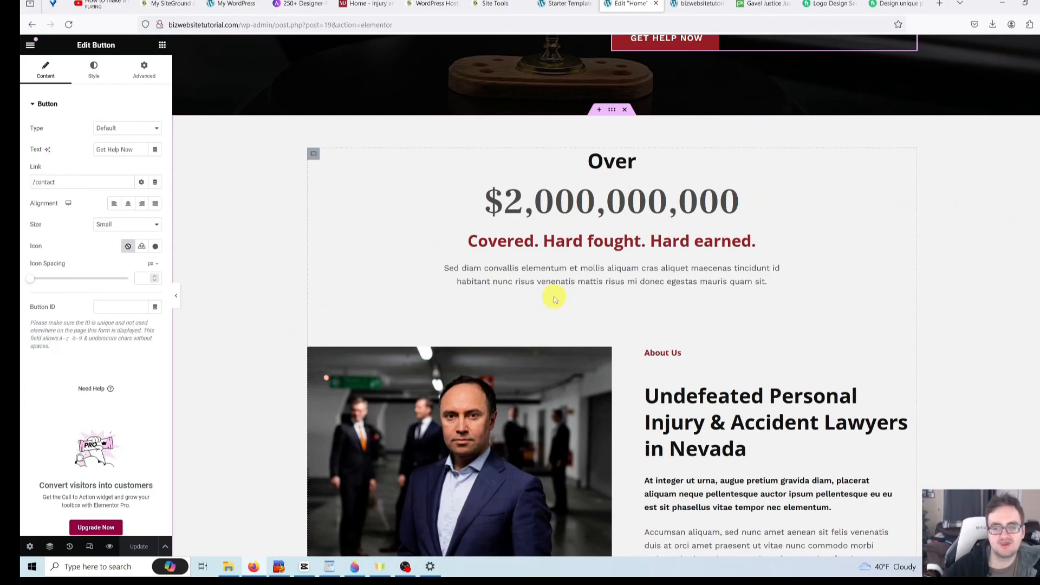
pyautogui.scroll(2, 596, 298)
pyautogui.click(661, 277)
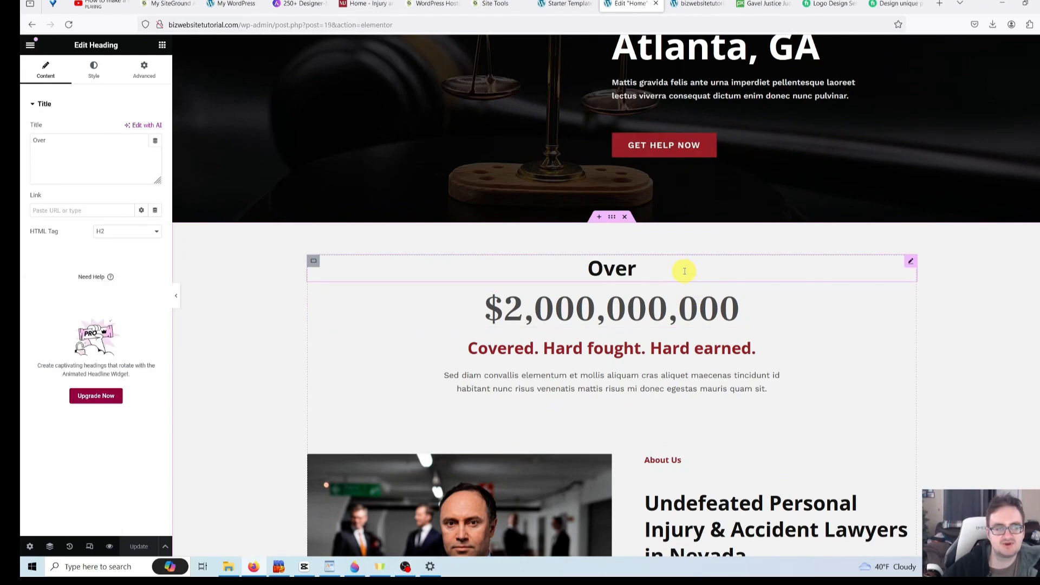
pyautogui.click(667, 272)
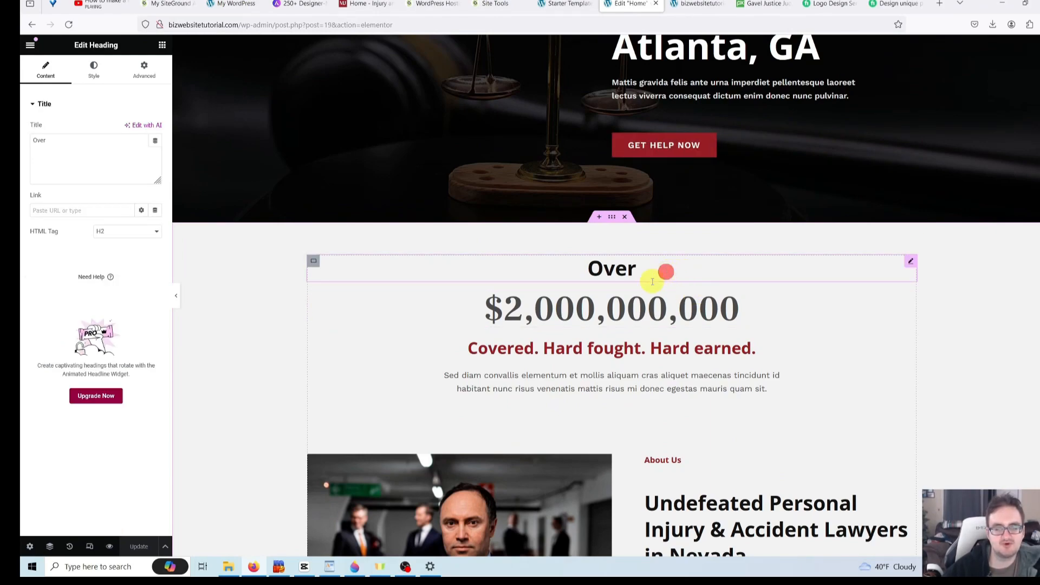
pyautogui.click(637, 304)
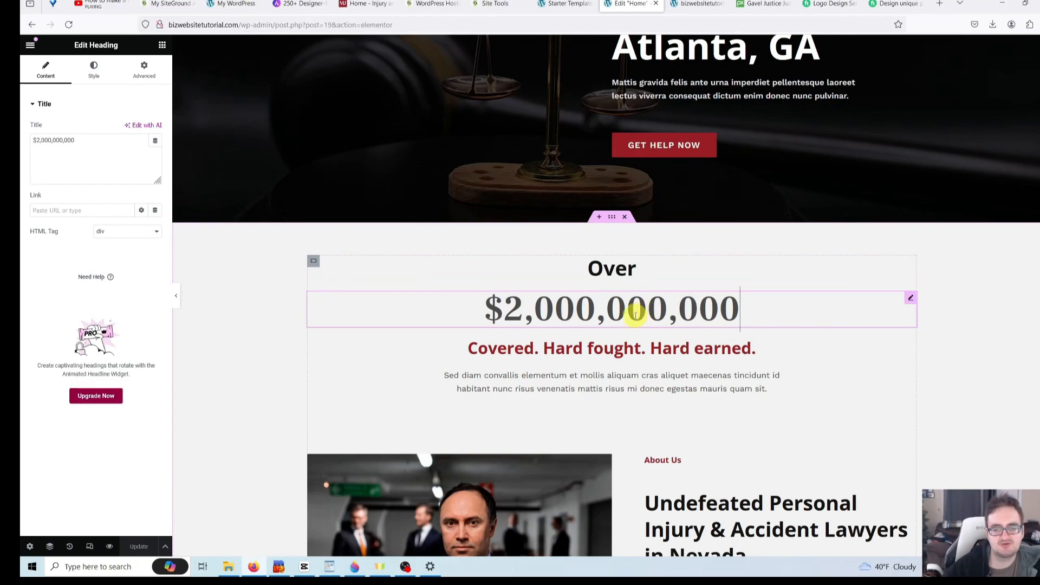
pyautogui.click(592, 348)
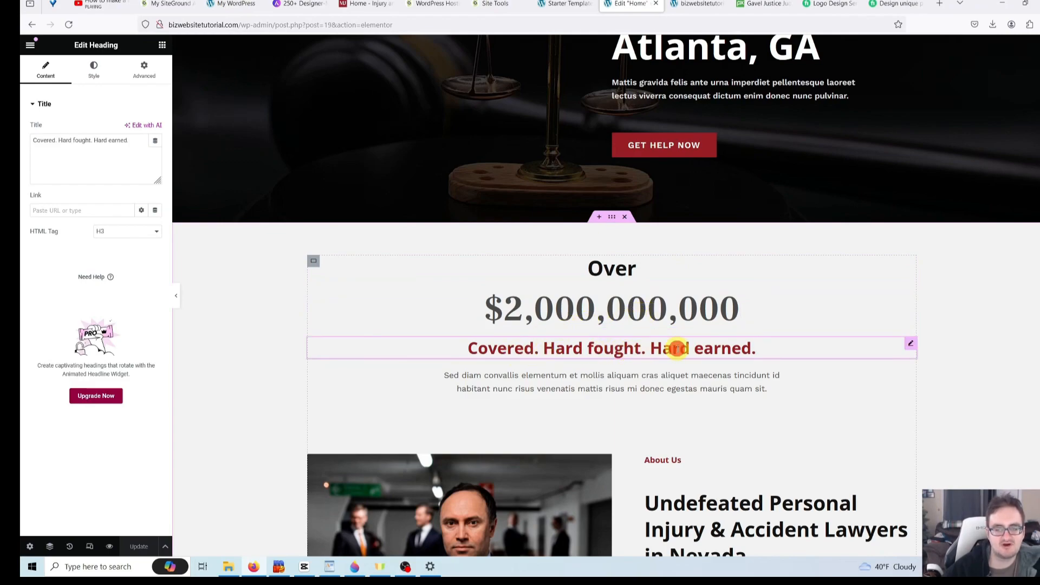
pyautogui.click(500, 379)
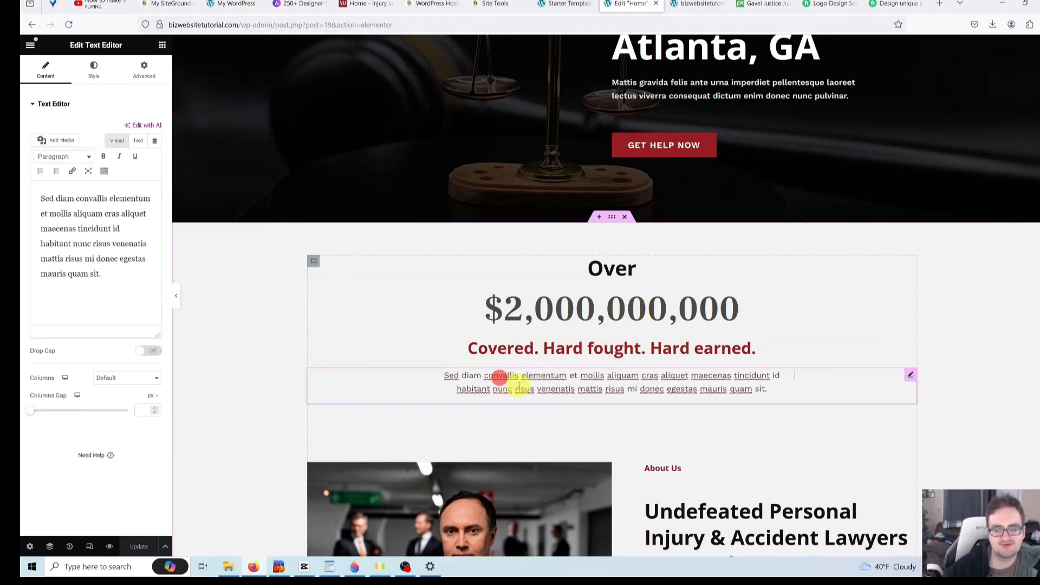
pyautogui.click(667, 277)
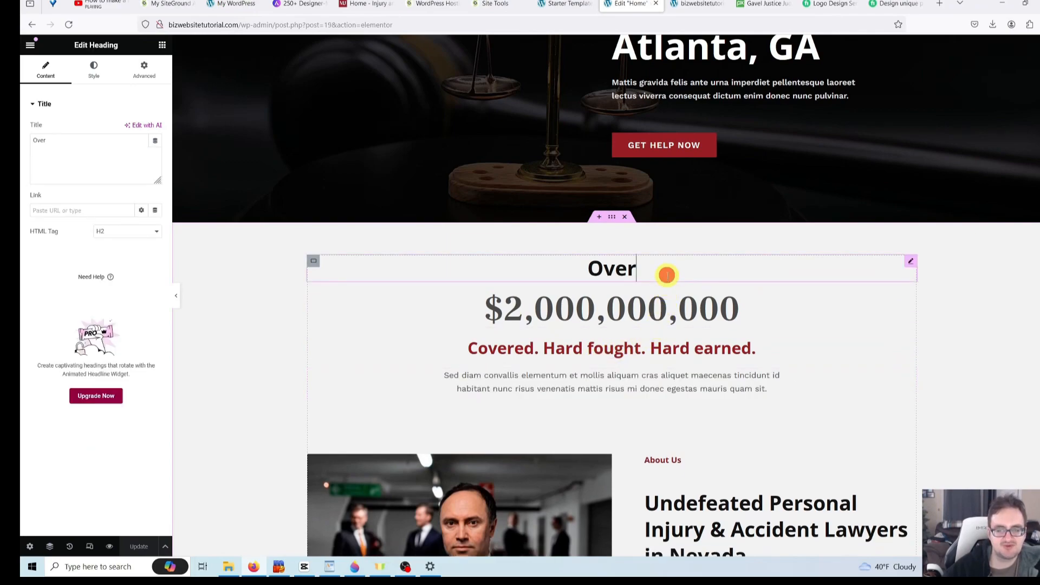
pyautogui.click(726, 310)
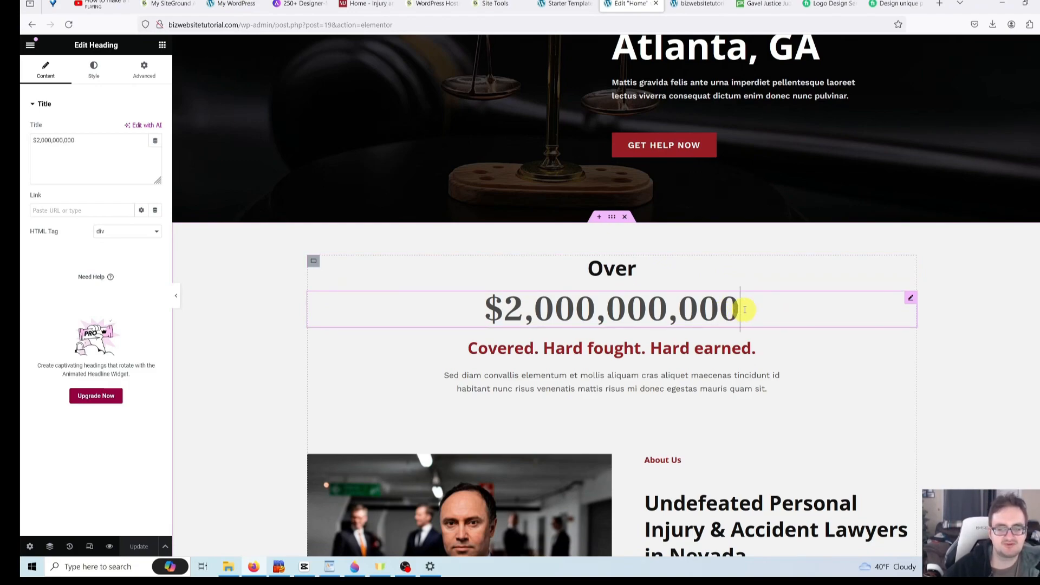
pyautogui.click(693, 271)
pyautogui.click(759, 307)
pyautogui.click(787, 268)
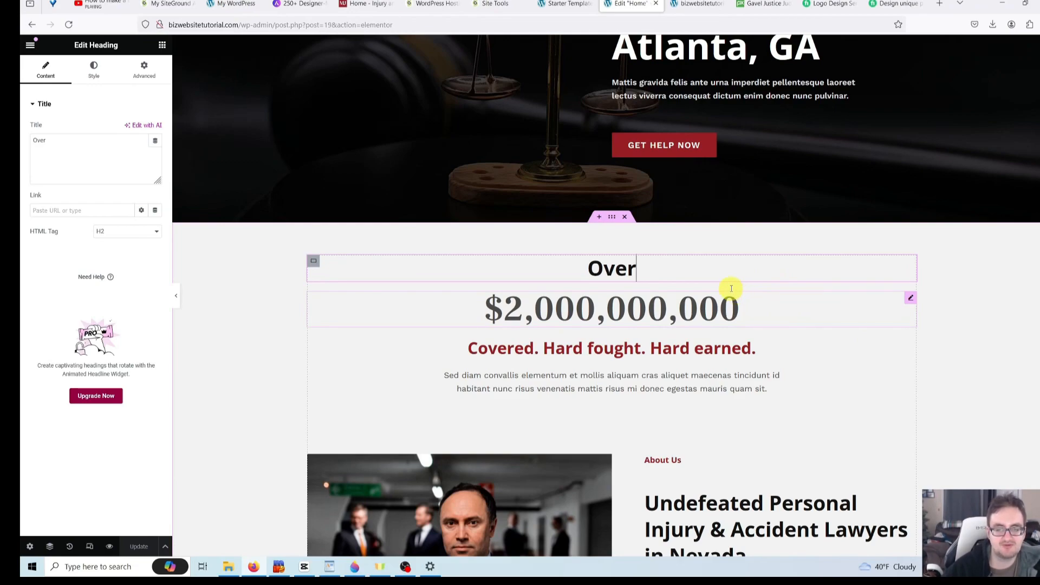
pyautogui.click(702, 309)
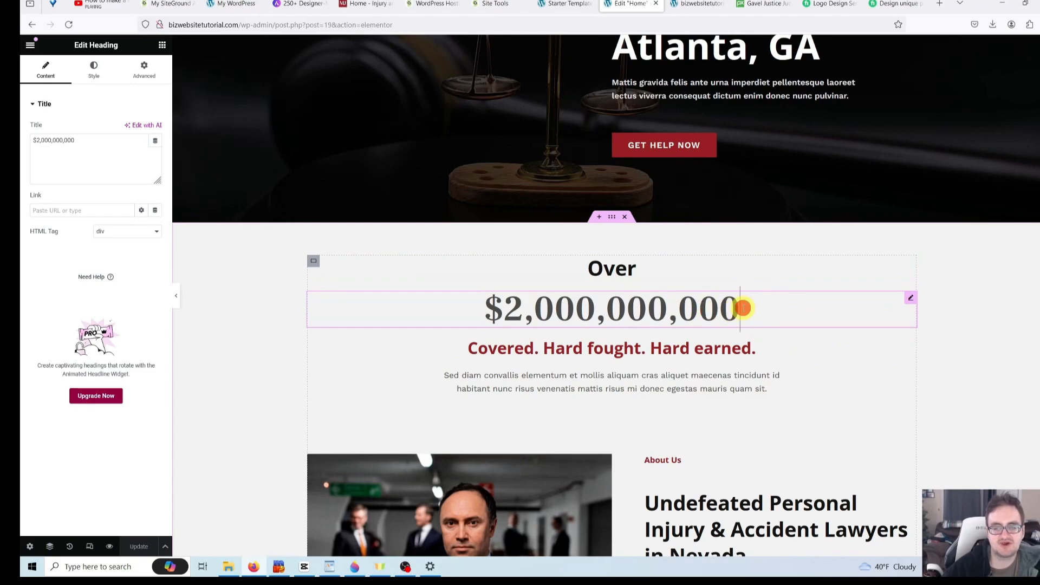
pyautogui.click(662, 268)
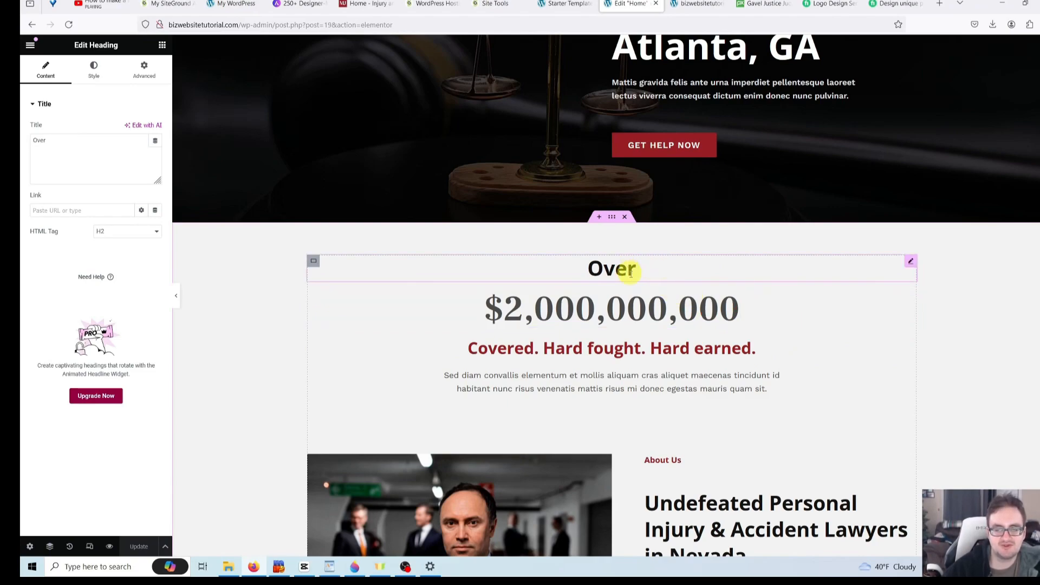
pyautogui.rightClick(695, 269)
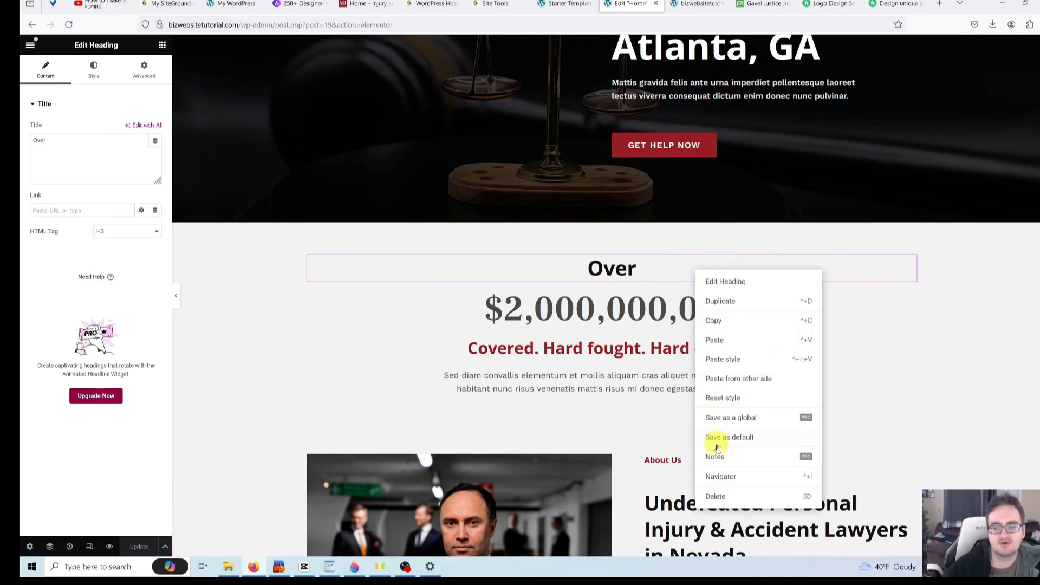
pyautogui.click(723, 496)
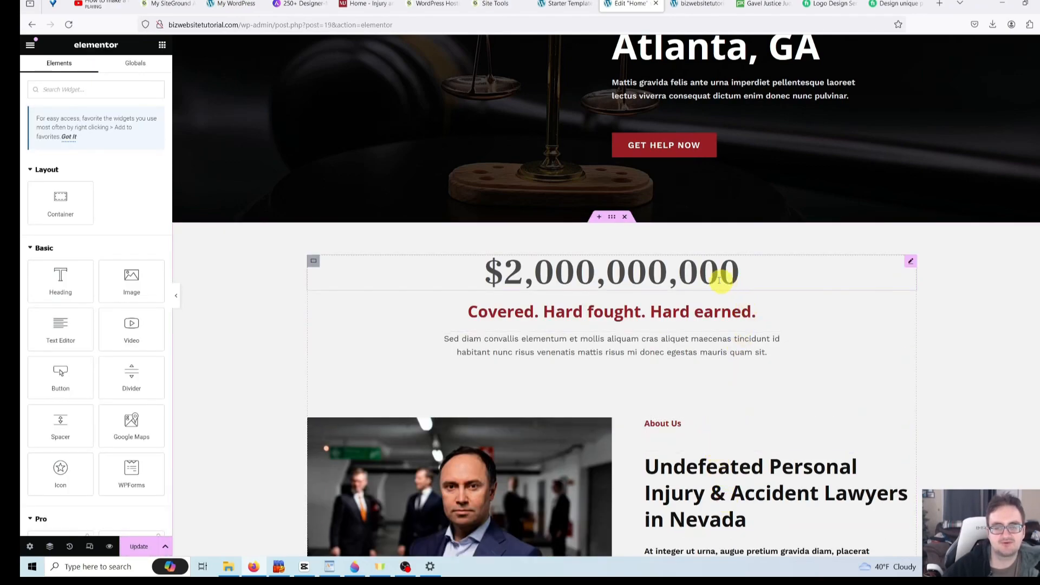
pyautogui.click(690, 270)
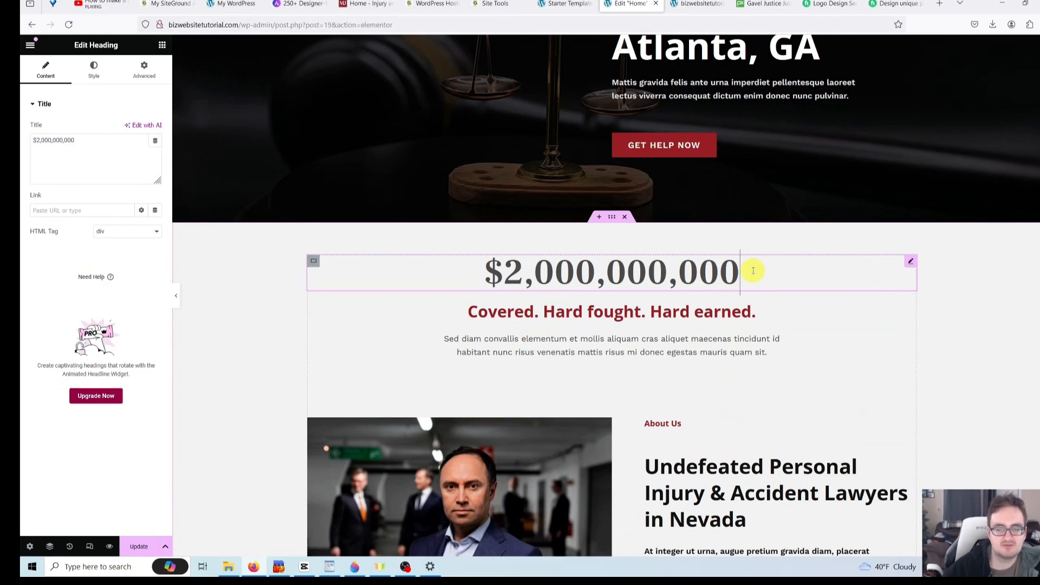
pyautogui.click(519, 313)
pyautogui.click(550, 316)
pyautogui.click(673, 319)
pyautogui.click(724, 313)
pyautogui.click(663, 273)
pyautogui.click(117, 155)
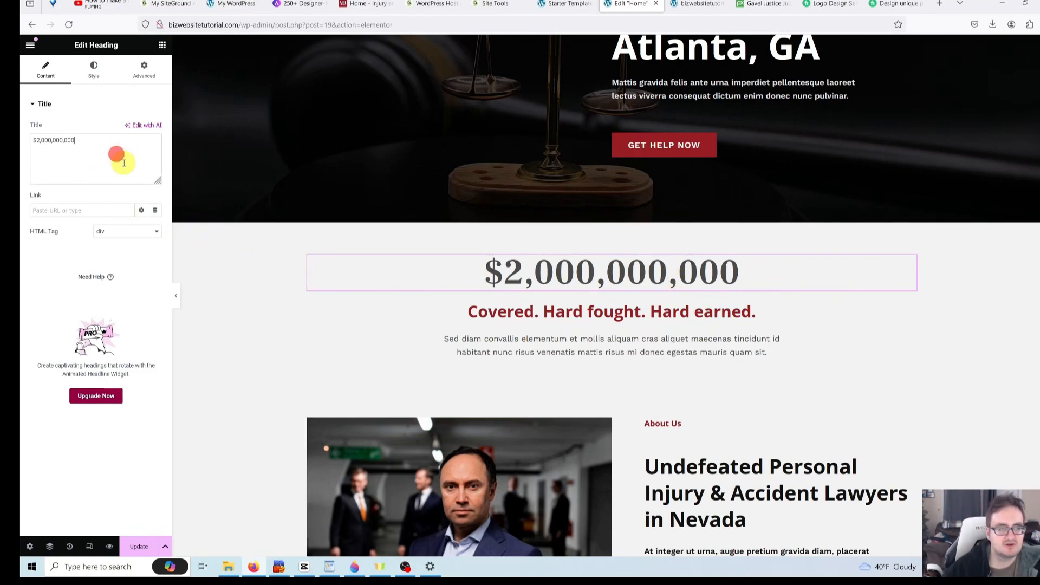
pyautogui.moveTo(123, 163); pyautogui.dragTo(21, 141)
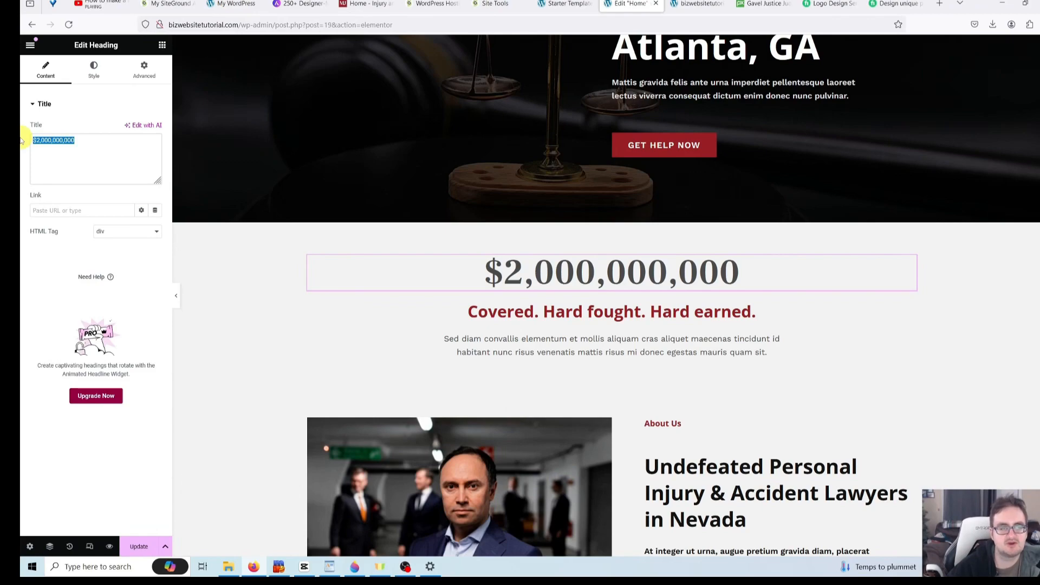
pyautogui.write('T')
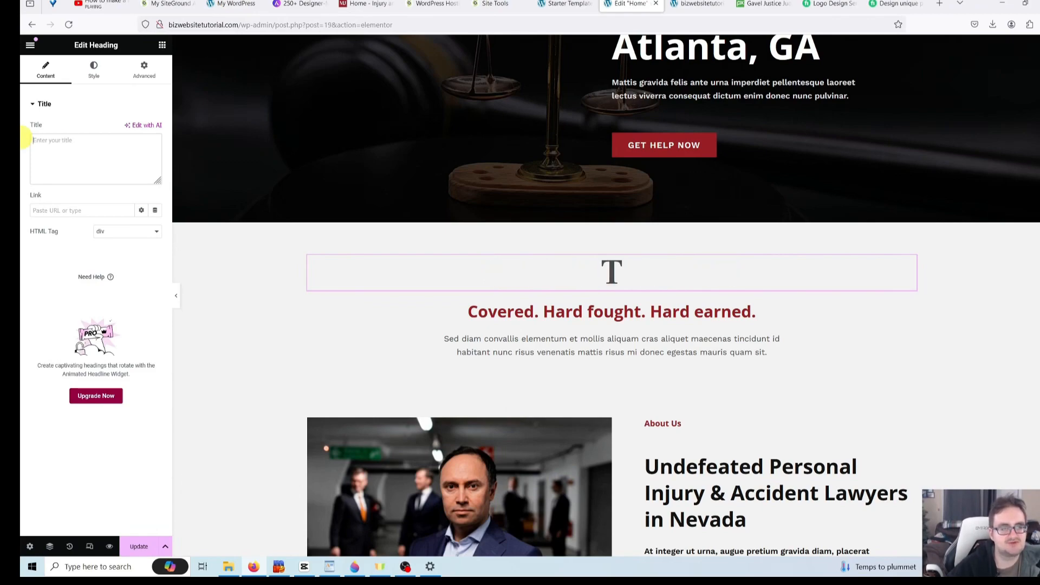
pyautogui.write('Best Lawyer for')
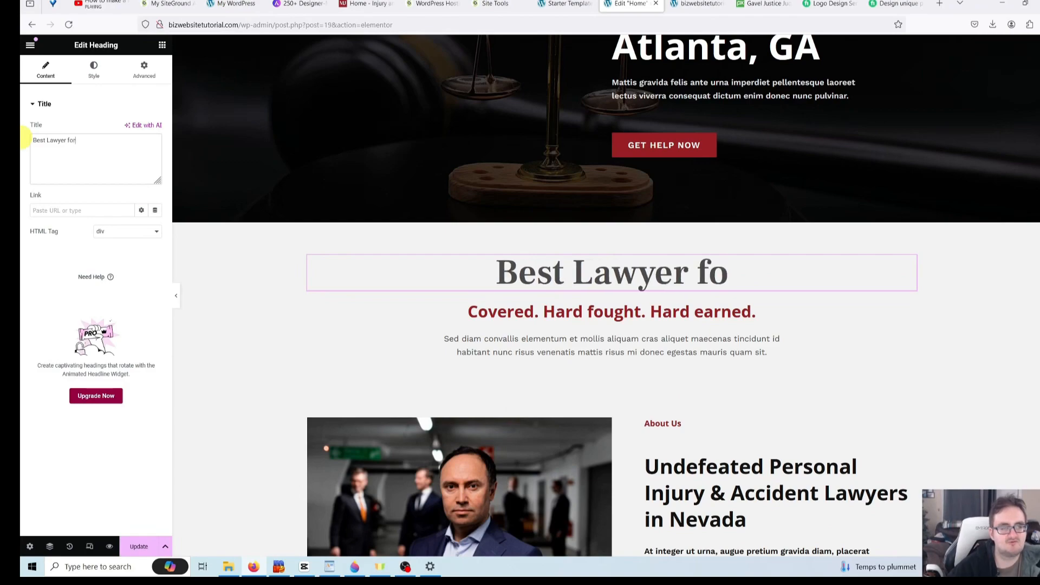
pyautogui.write(' Real Estate')
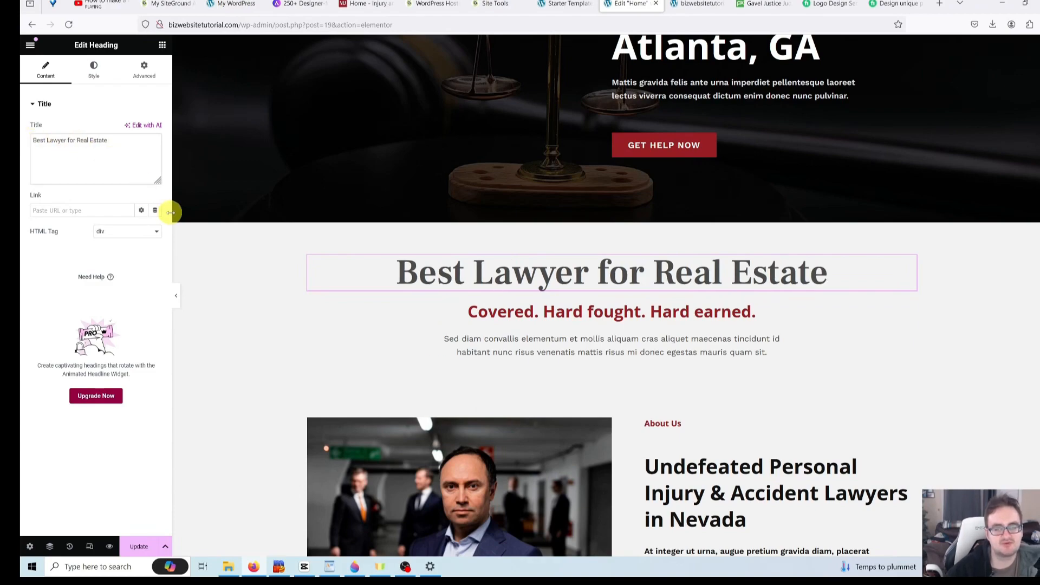
pyautogui.scroll(4, 233, 224)
pyautogui.scroll(-3, 238, 225)
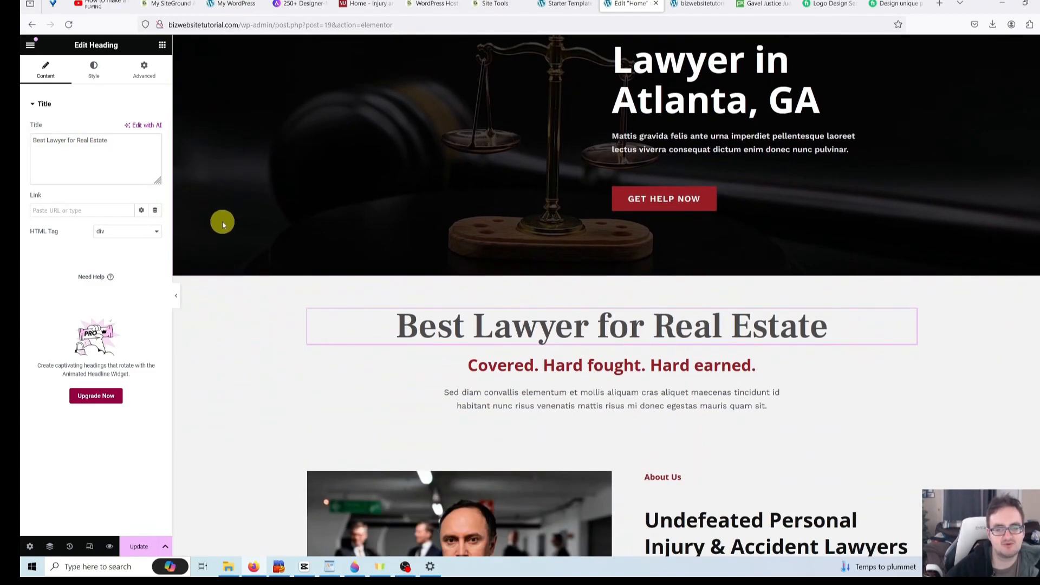
pyautogui.moveTo(129, 145); pyautogui.dragTo(24, 143)
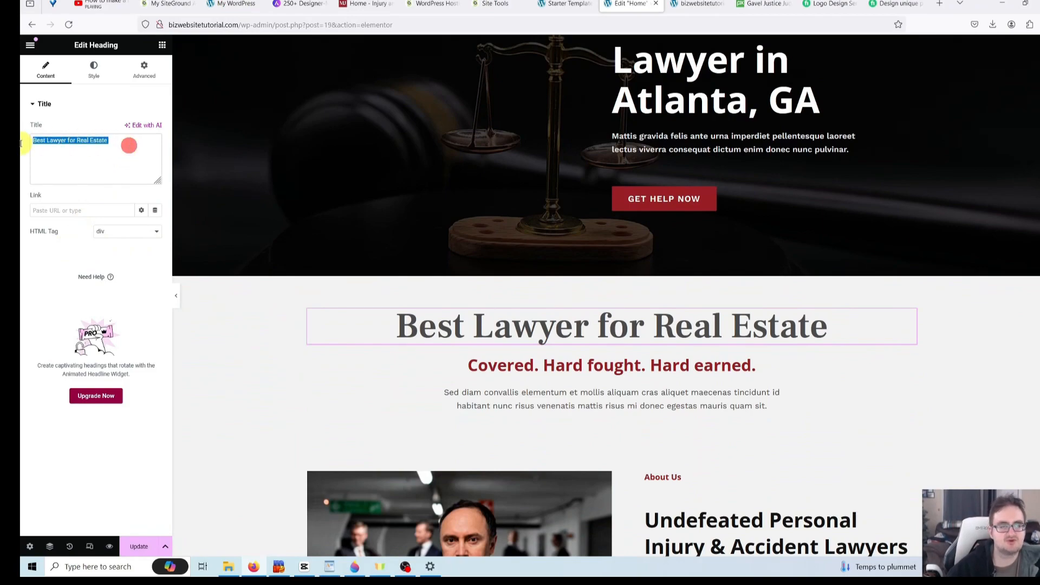
pyautogui.press('BackSpace')
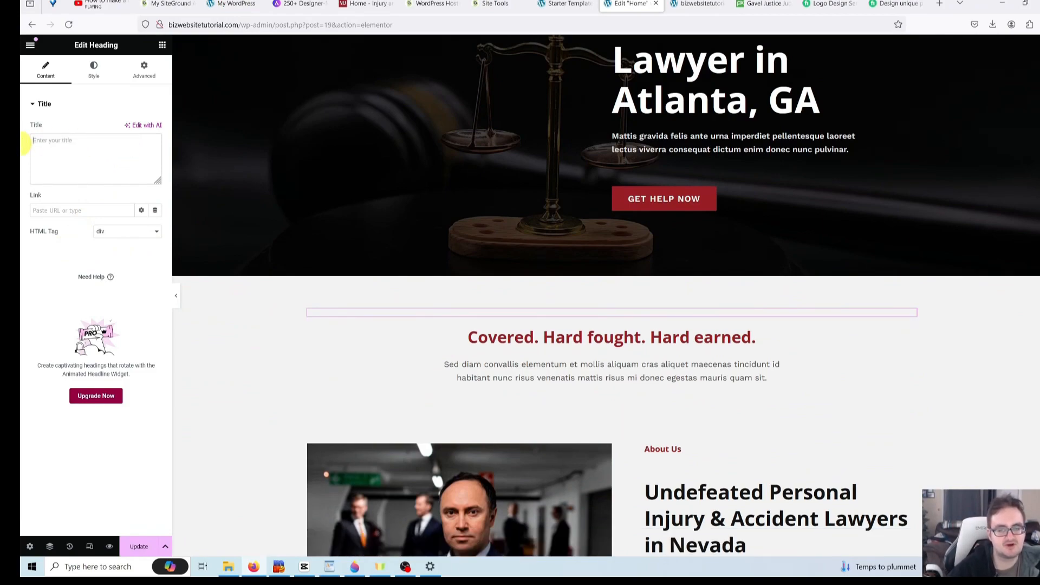
pyautogui.write('$2,000,000,000')
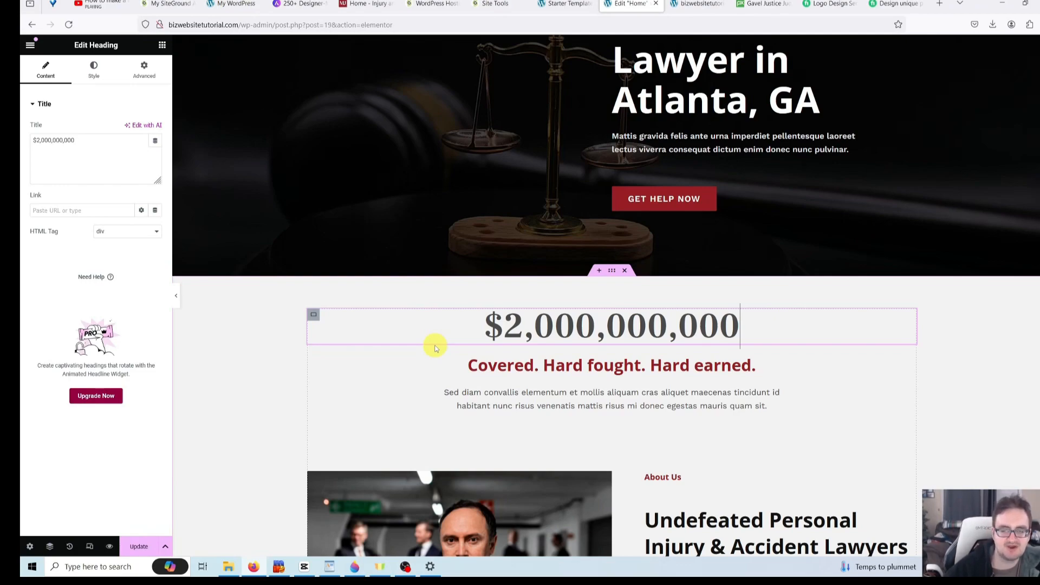
# - Delete the $2,000,000,000 heading from the page
pyautogui.click(804, 367)
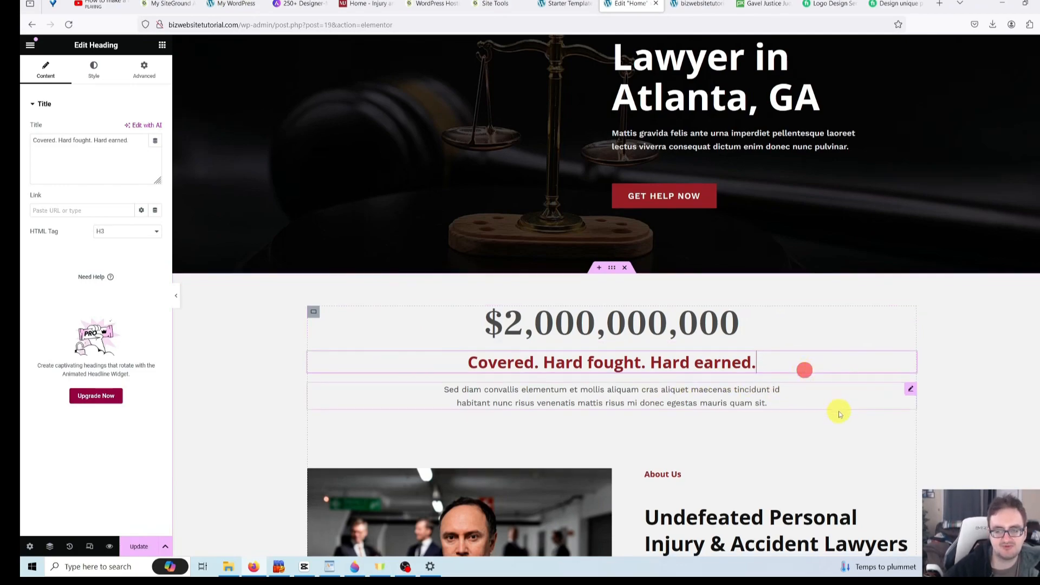
pyautogui.scroll(-1, 824, 347)
pyautogui.click(808, 272)
pyautogui.click(808, 306)
pyautogui.click(811, 345)
pyautogui.scroll(1, 801, 343)
pyautogui.scroll(-4, 801, 343)
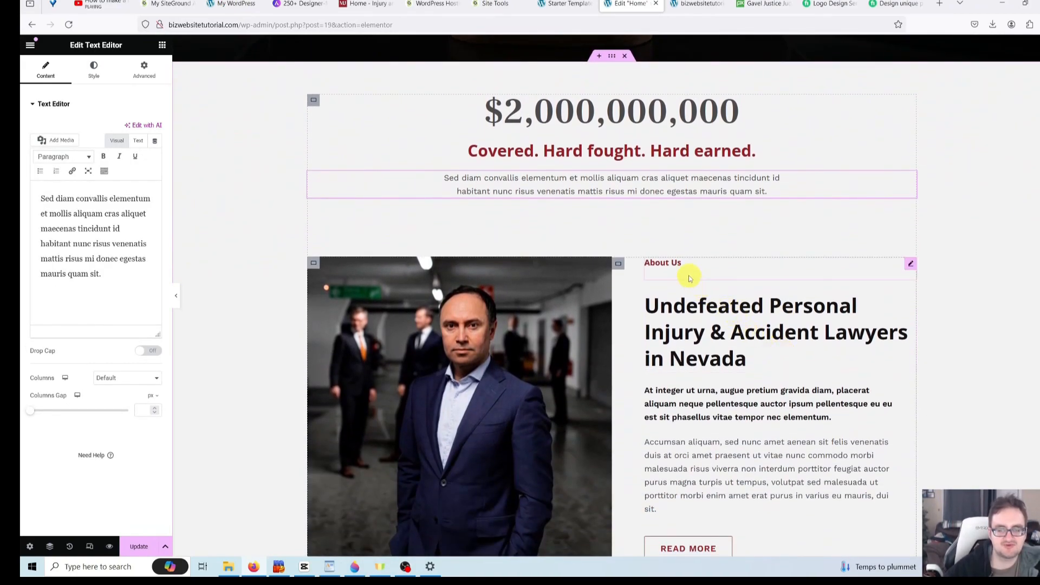
pyautogui.scroll(-2, 723, 335)
pyautogui.scroll(4, 738, 342)
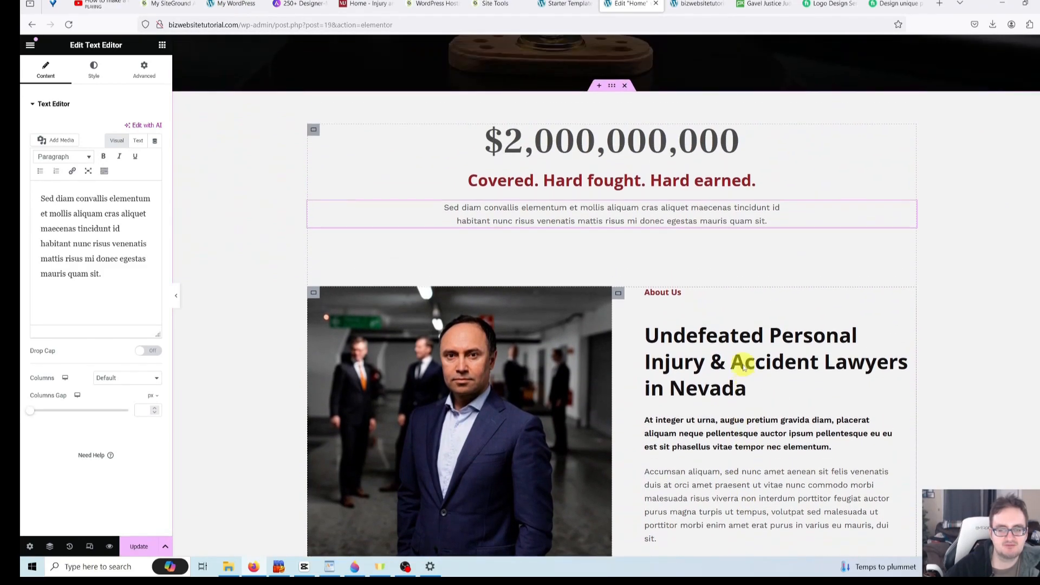
pyautogui.scroll(-3, 741, 358)
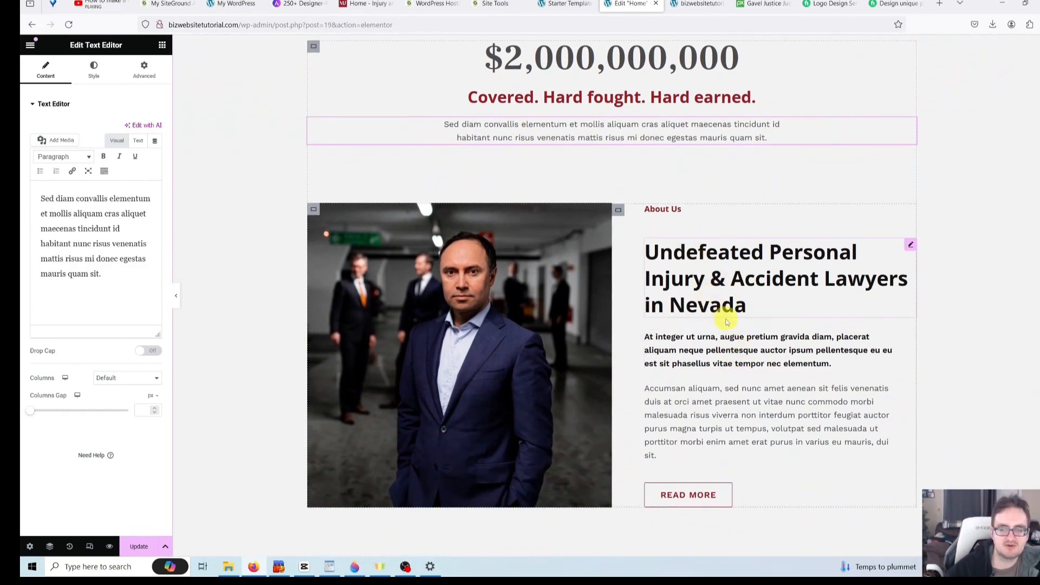
pyautogui.scroll(3, 729, 325)
pyautogui.scroll(2, 737, 341)
pyautogui.click(811, 332)
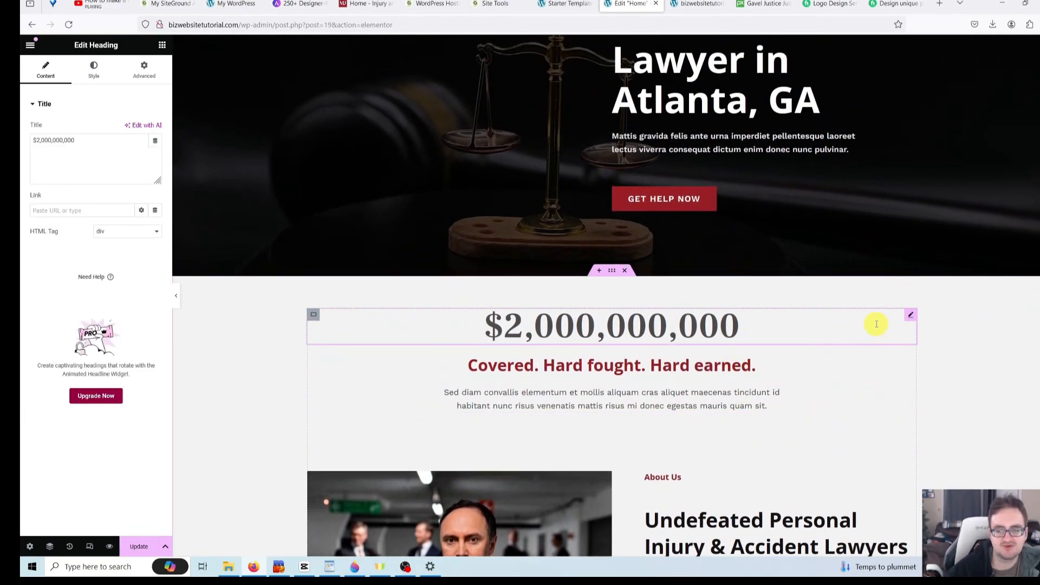
pyautogui.rightClick(876, 324)
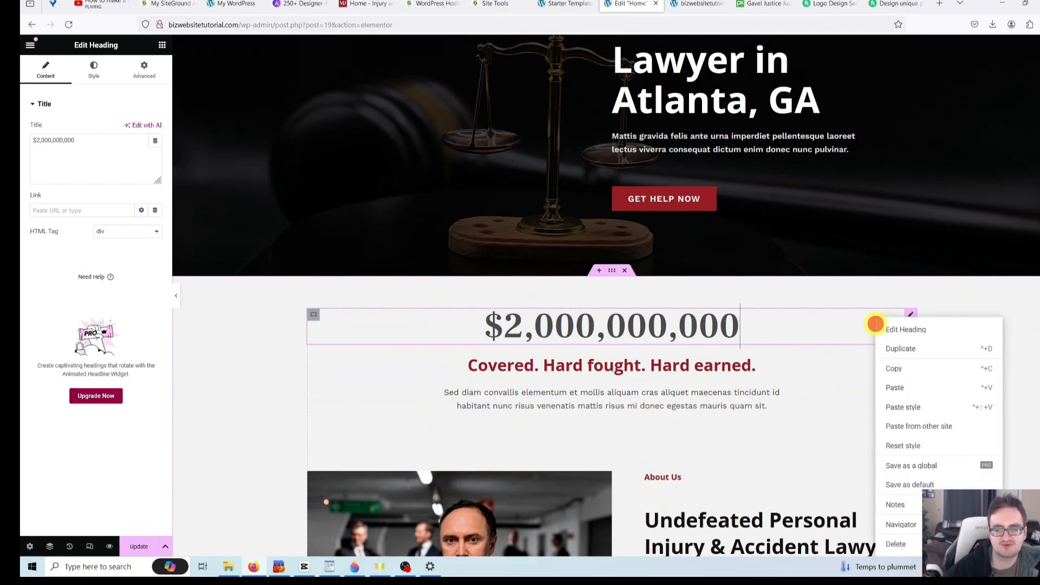
pyautogui.click(901, 547)
# - Delete the 'Covered. Hard fought. Hard earned.' subheading and the lorem ipsum paragraph beneath it
pyautogui.rightClick(814, 310)
pyautogui.click(806, 320)
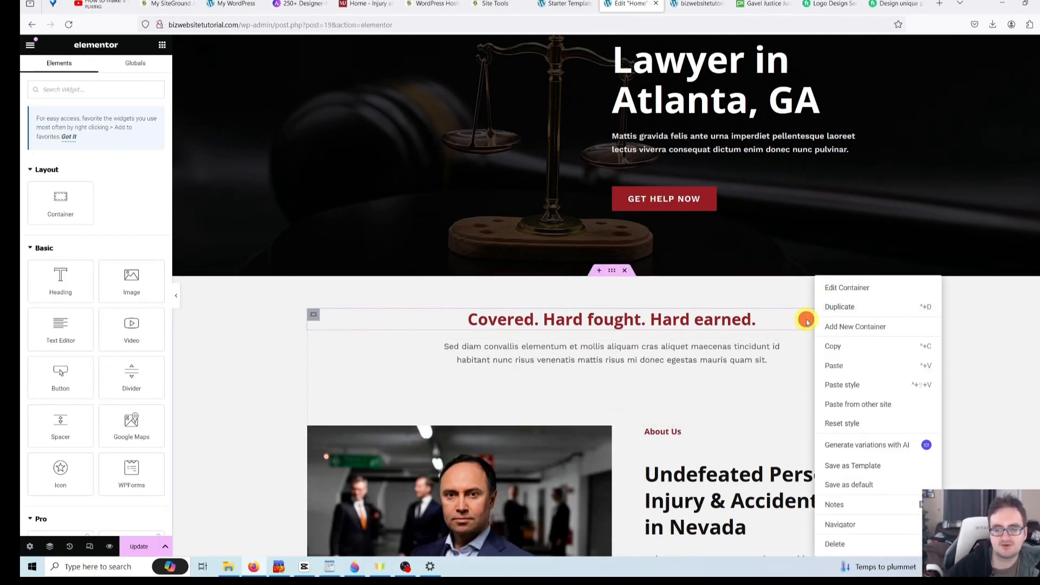
pyautogui.rightClick(806, 320)
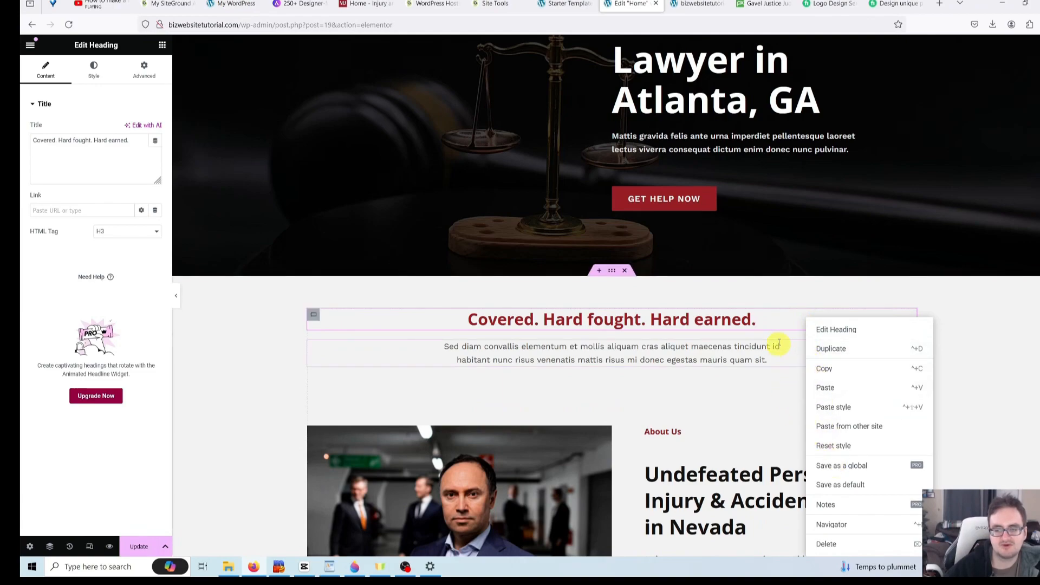
pyautogui.click(782, 324)
pyautogui.rightClick(783, 321)
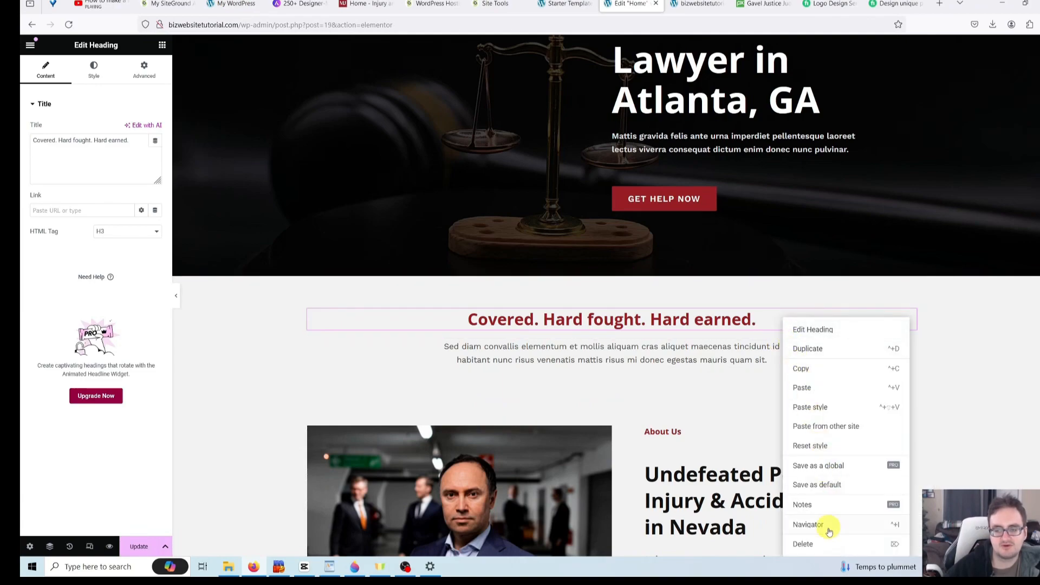
pyautogui.click(823, 545)
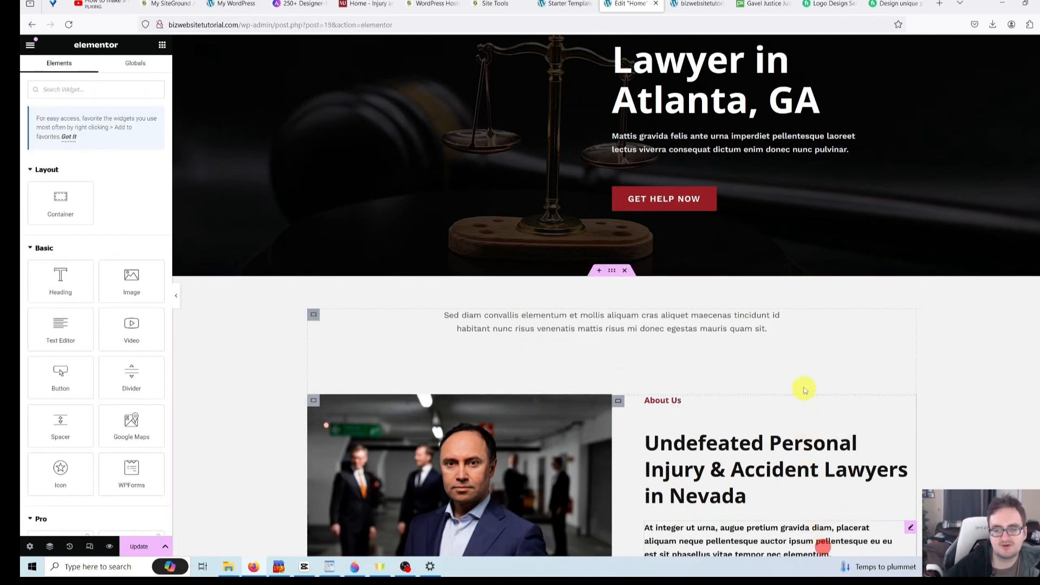
pyautogui.rightClick(805, 325)
pyautogui.click(829, 544)
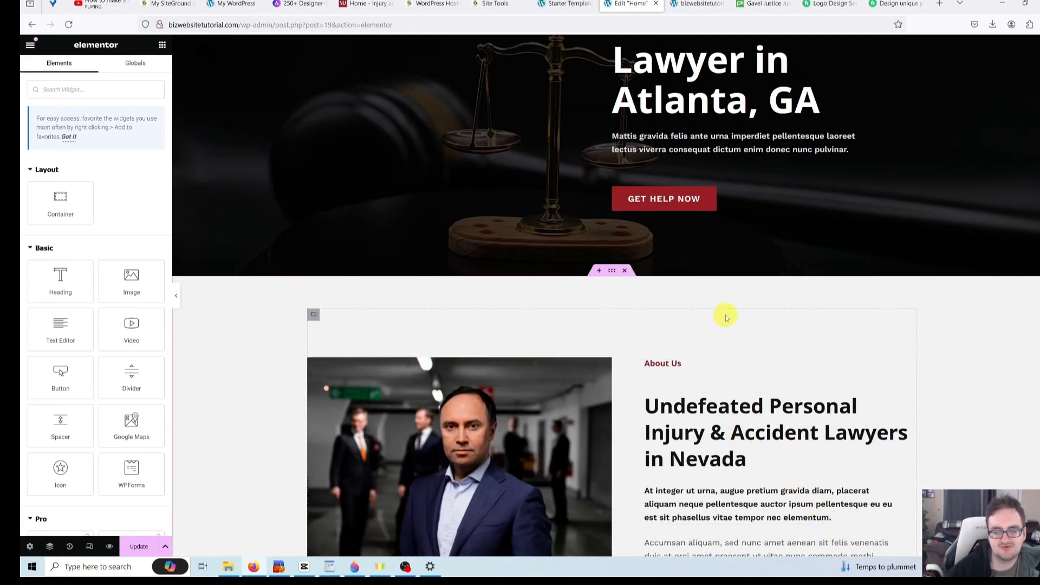
# - Open the container settings of the now-empty section
pyautogui.scroll(-2, 757, 329)
pyautogui.scroll(6, 739, 344)
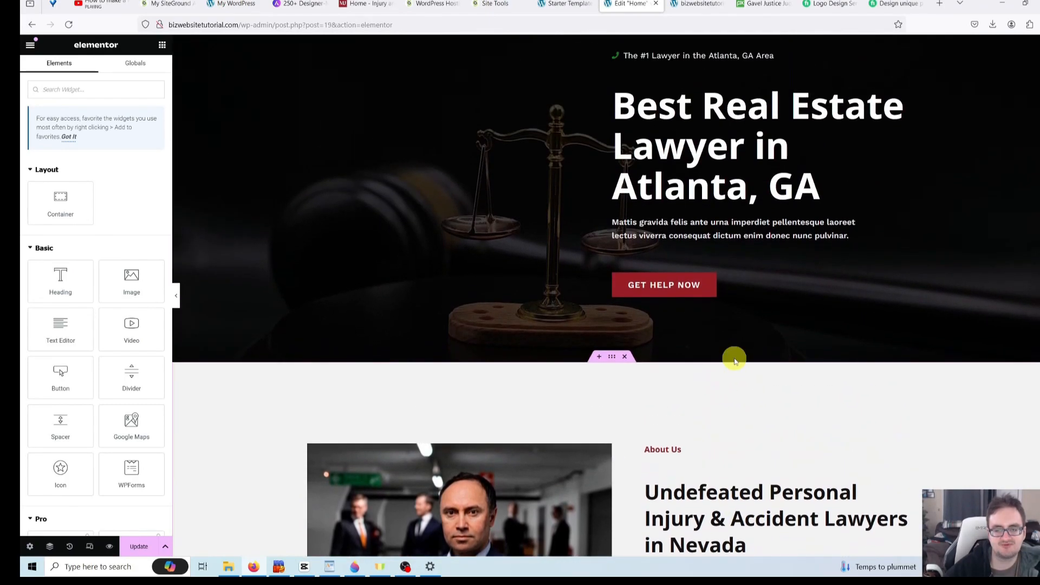
pyautogui.scroll(-3, 704, 379)
pyautogui.scroll(2, 580, 401)
pyautogui.scroll(-2, 547, 411)
pyautogui.scroll(3, 550, 349)
pyautogui.scroll(-2, 552, 353)
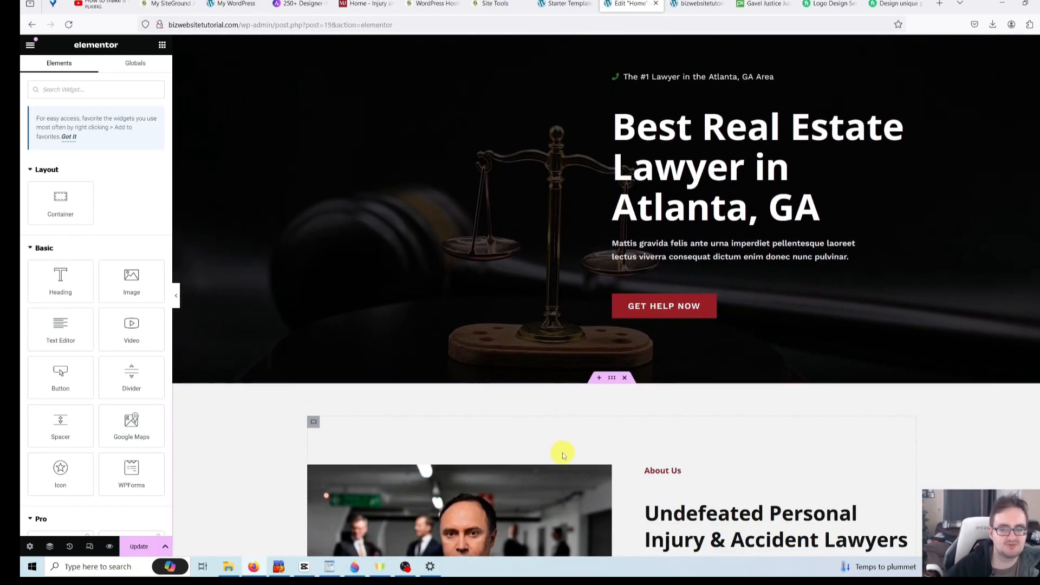
pyautogui.click(374, 439)
pyautogui.scroll(-3, 912, 374)
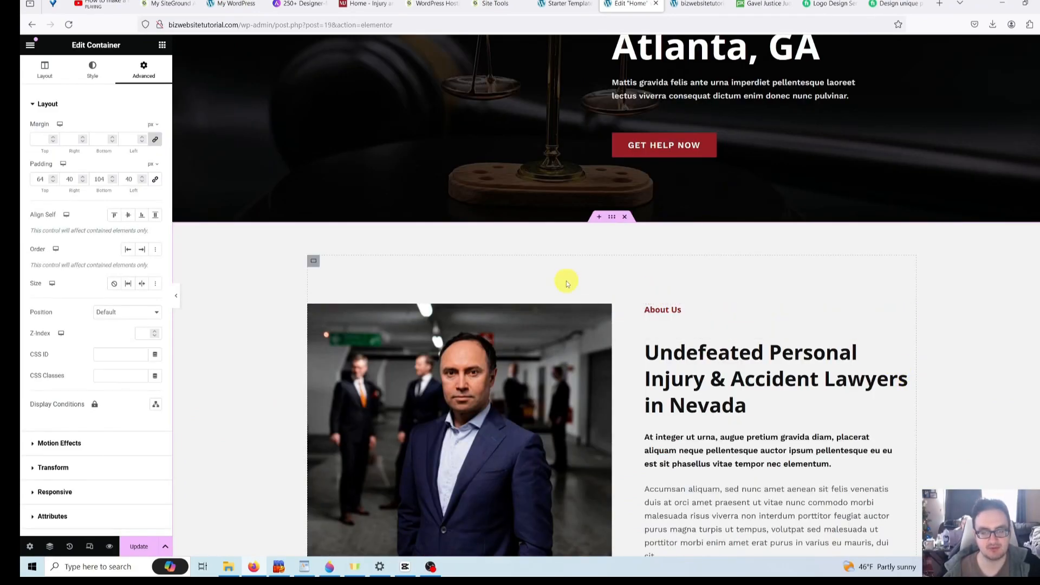
# - Change the emptied section's top padding from 64 px to 0 px
pyautogui.click(612, 218)
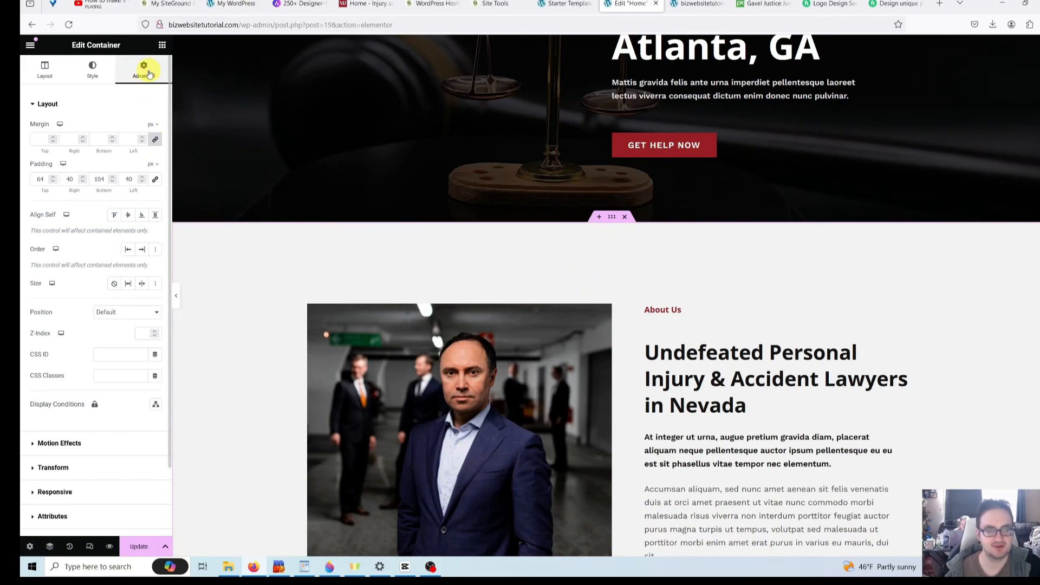
pyautogui.doubleClick(40, 179)
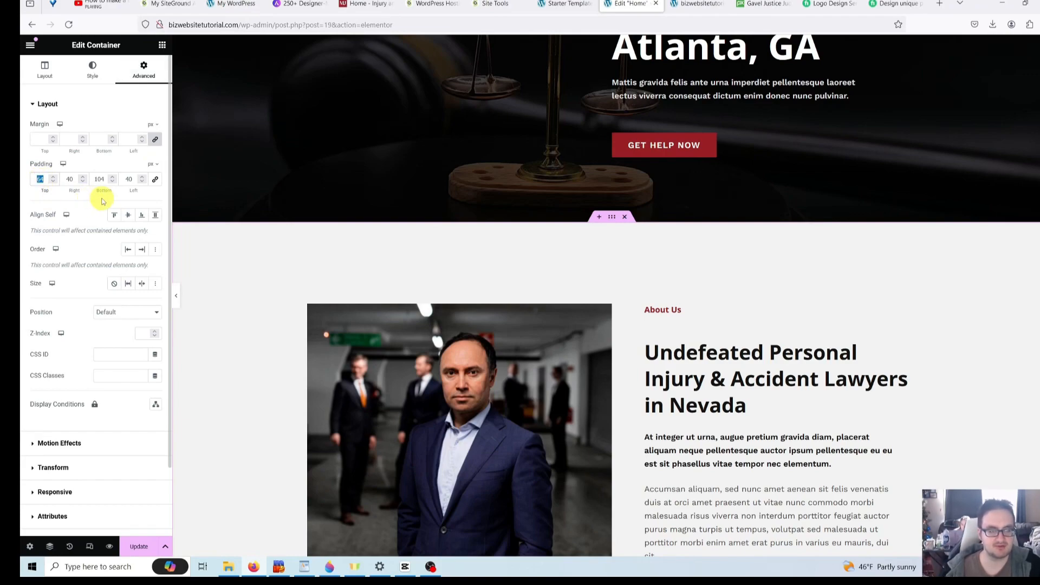
pyautogui.write('0')
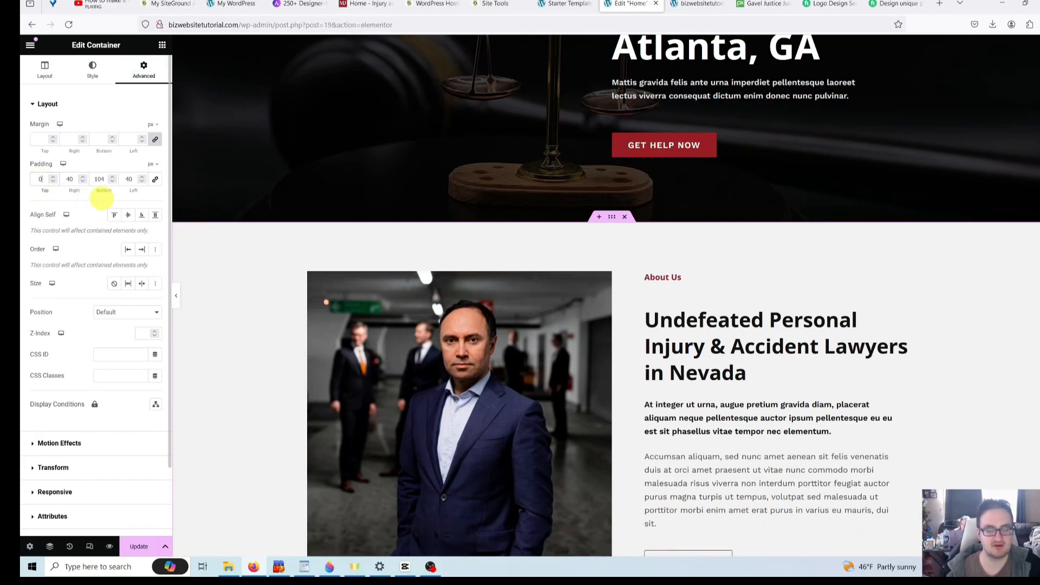
pyautogui.click(317, 280)
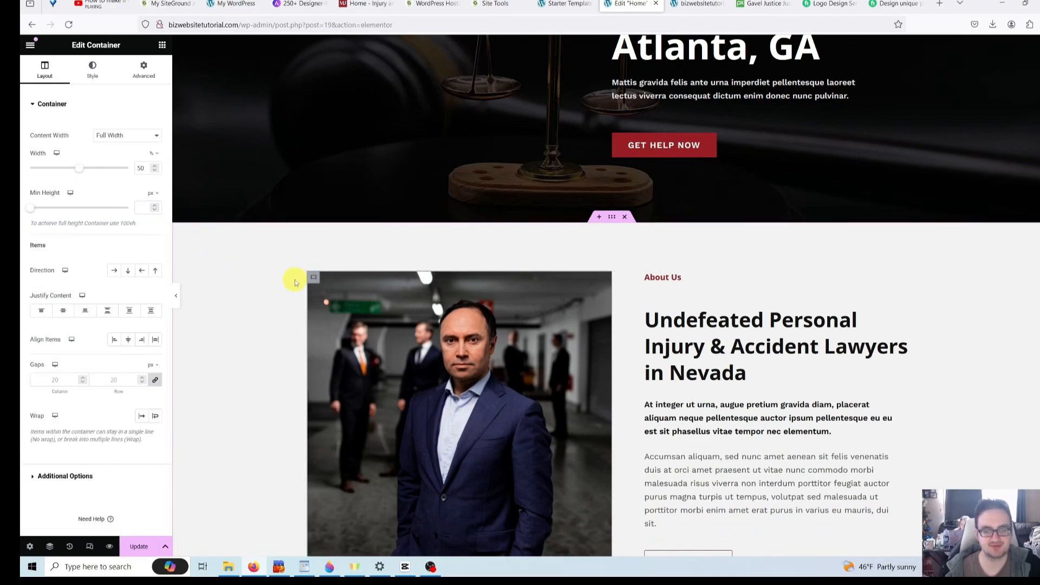
pyautogui.scroll(5, 412, 302)
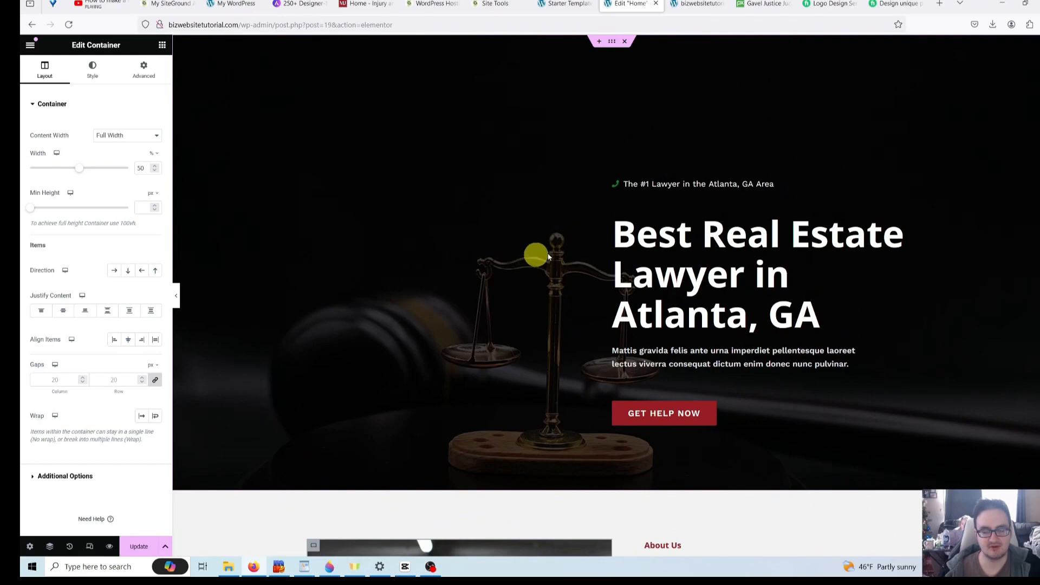
pyautogui.scroll(-7, 518, 254)
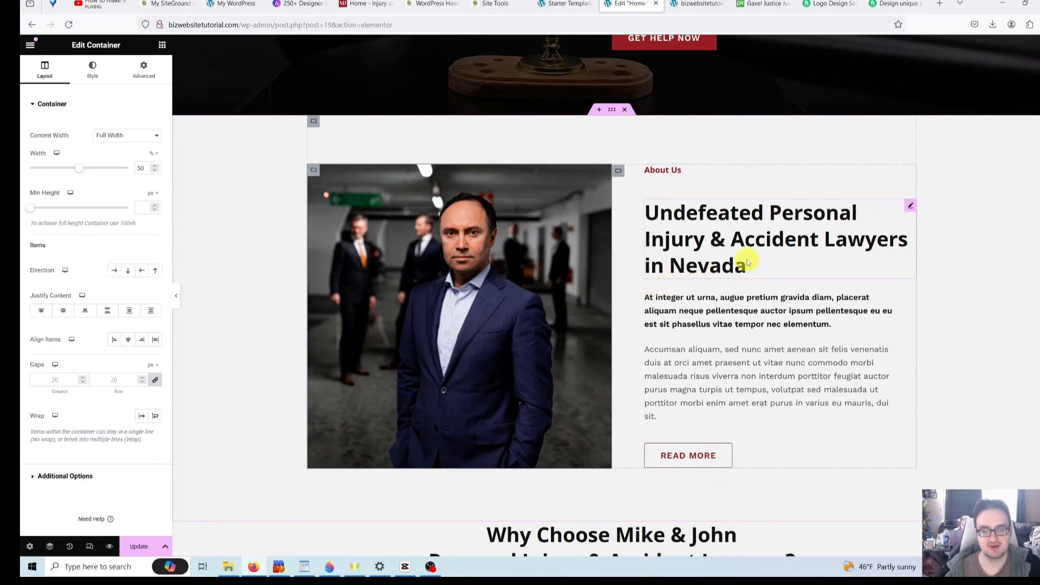
# - Replace the About Us heading's title with 'Voted best Real Estate Lawyer 2024'
pyautogui.scroll(-2, 708, 274)
pyautogui.scroll(2, 669, 279)
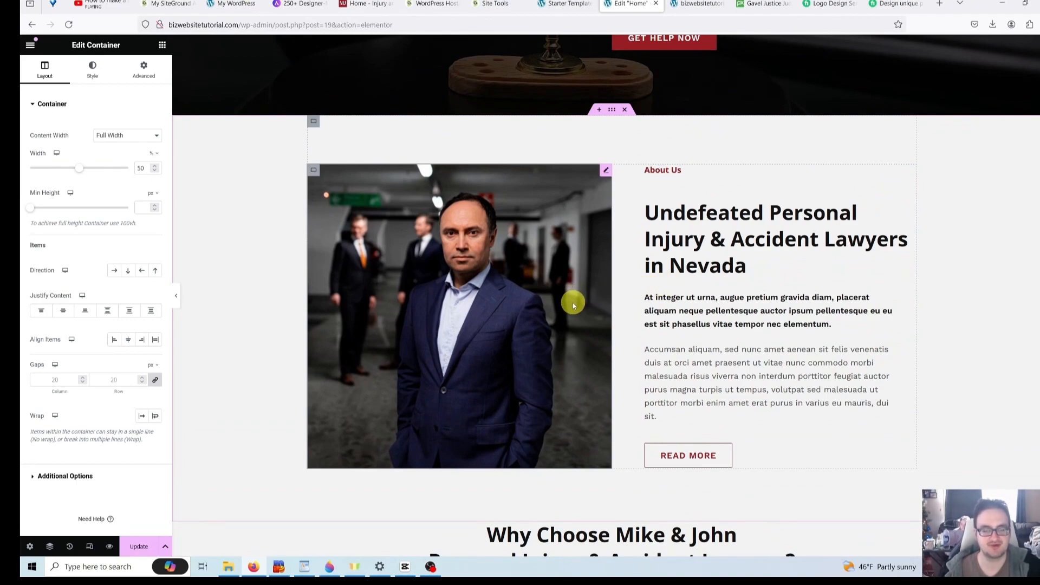
pyautogui.click(108, 160)
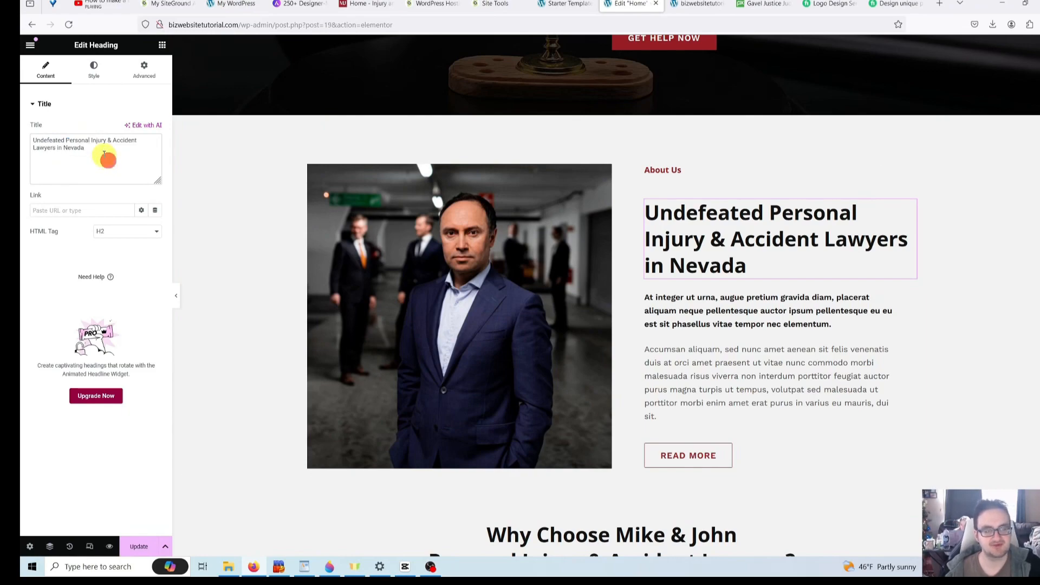
pyautogui.moveTo(102, 149); pyautogui.dragTo(22, 124)
pyautogui.press('BackSpace')
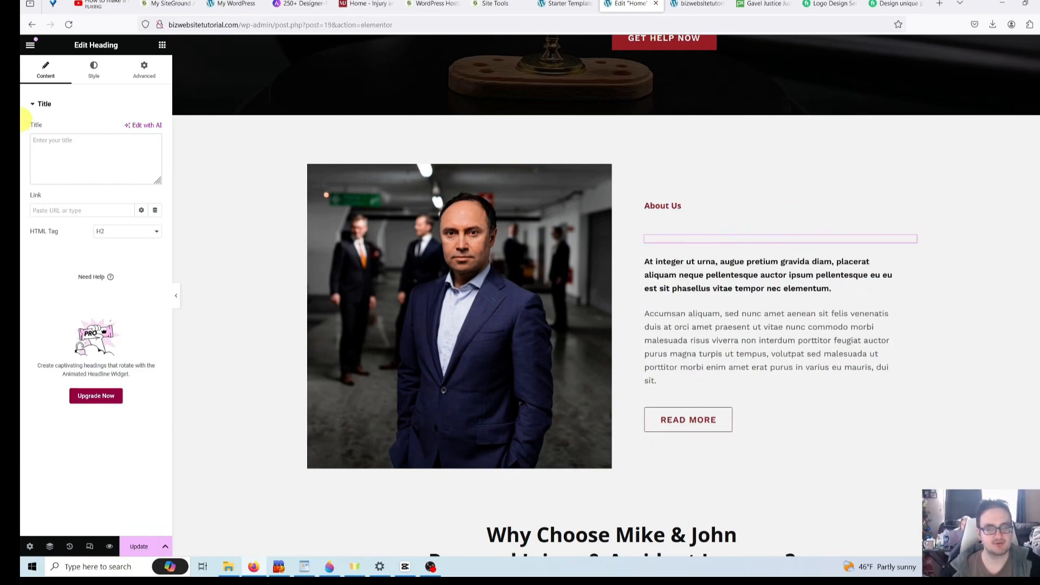
pyautogui.write('Voted')
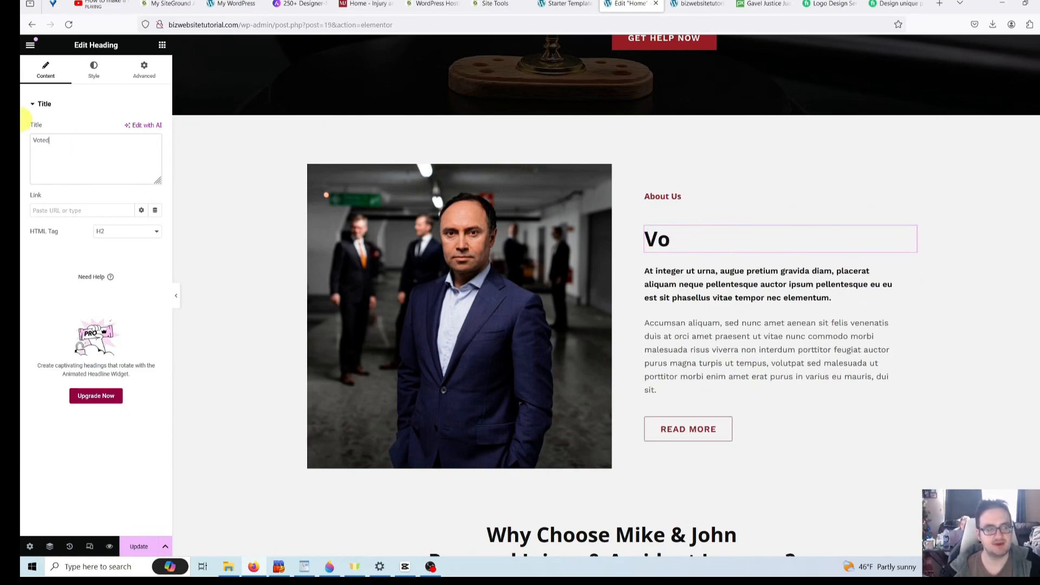
pyautogui.write(' best Real esta')
pyautogui.press('BackSpace')
pyautogui.press('BackSpace')
pyautogui.press('BackSpace')
pyautogui.press('BackSpace')
pyautogui.write('Estate')
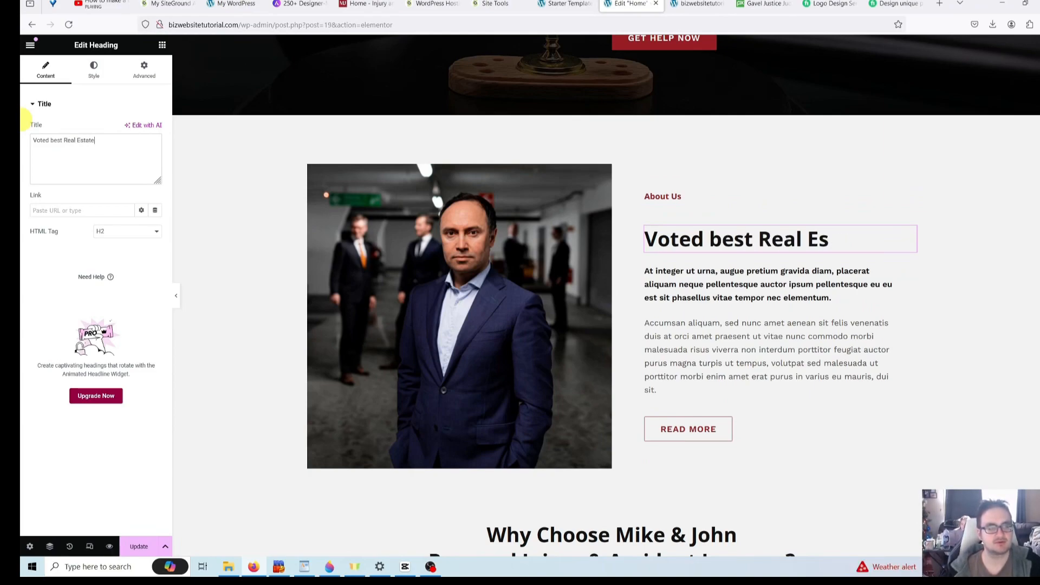
pyautogui.write(' Lawyer')
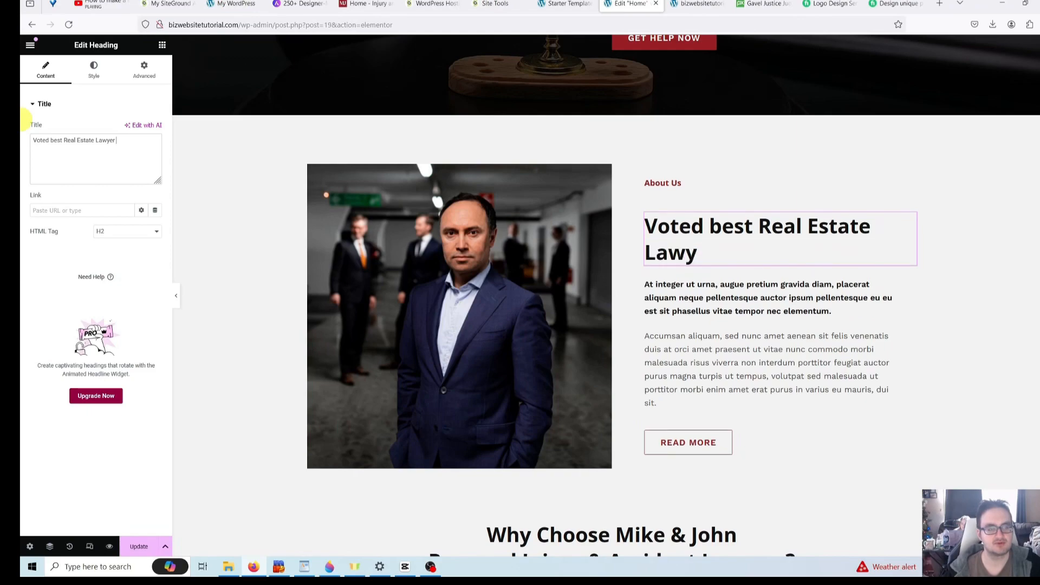
pyautogui.write(' 2024')
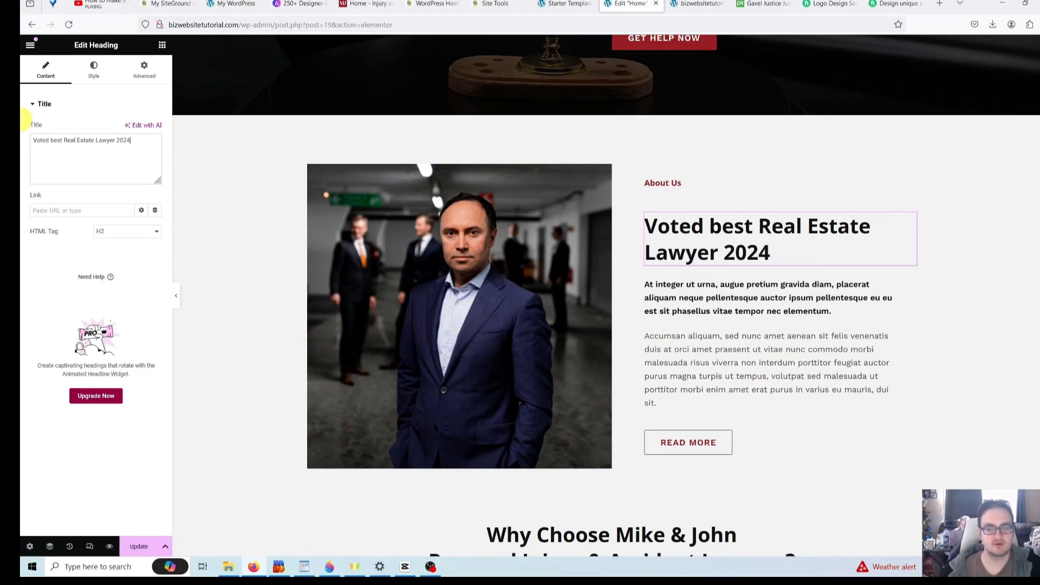
pyautogui.click(773, 304)
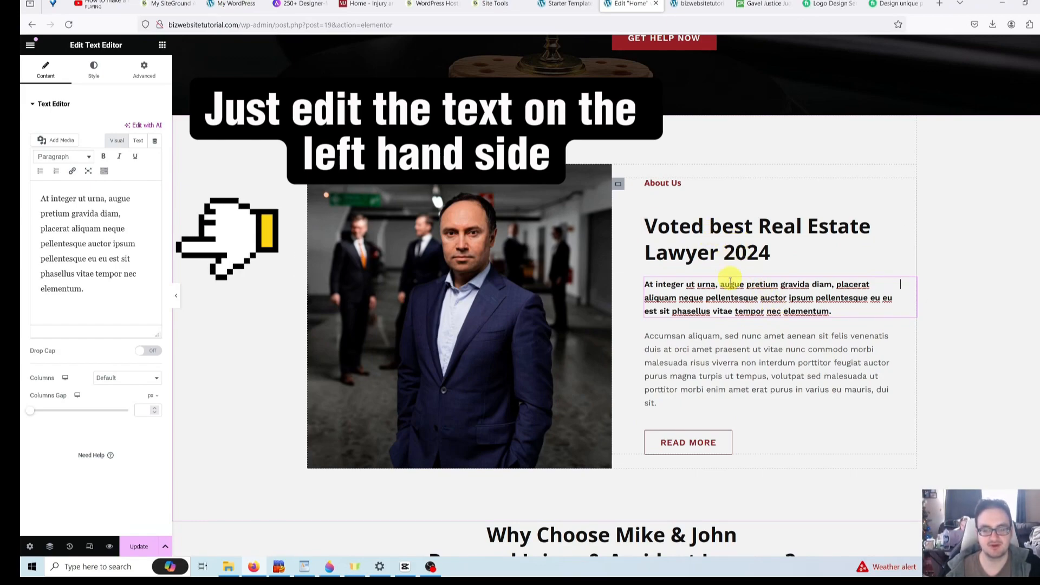
pyautogui.click(749, 370)
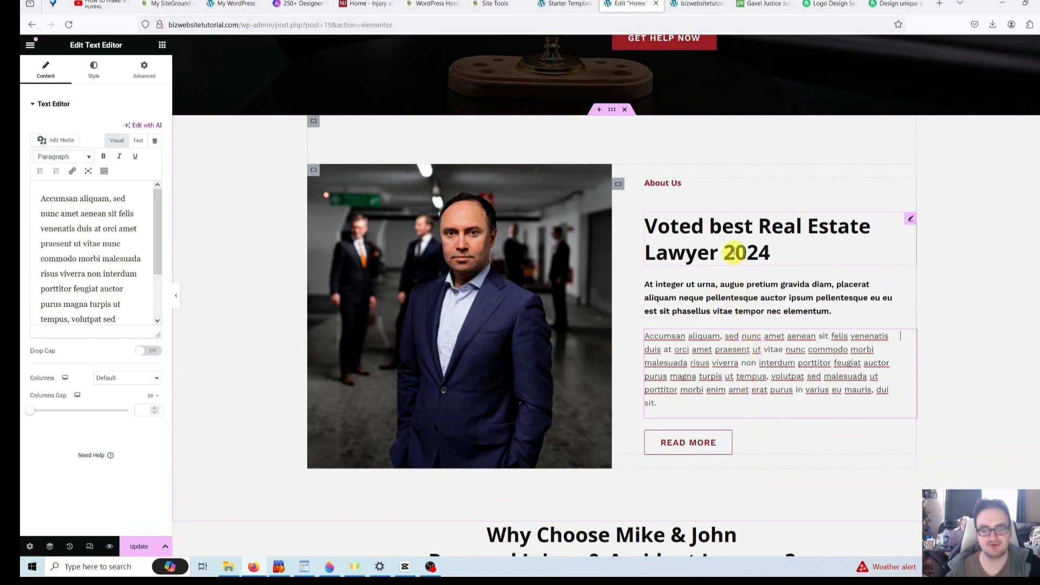
pyautogui.click(726, 226)
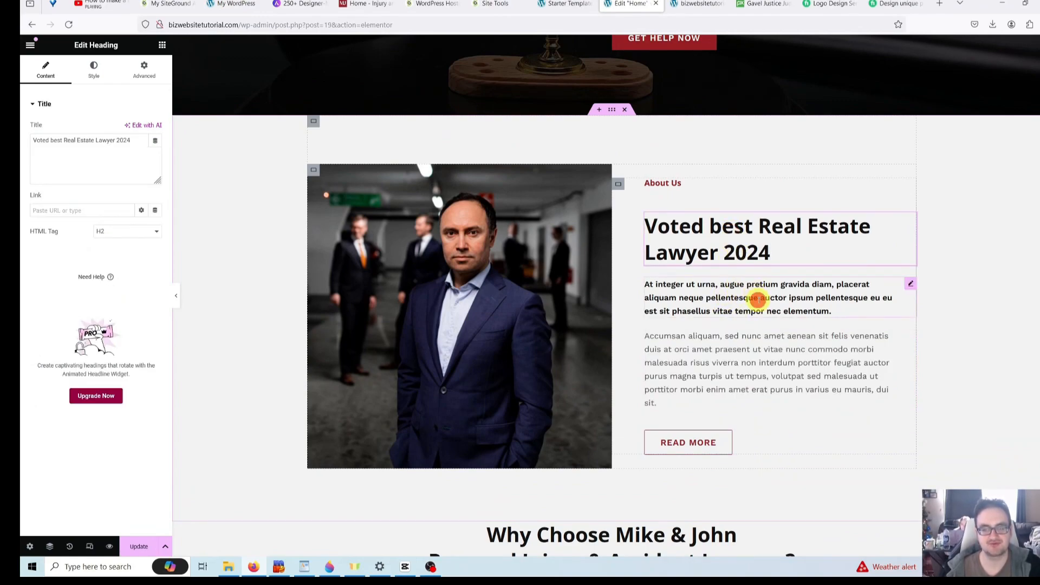
# - Change the READ MORE button's '#' link to /about and update the page
pyautogui.click(757, 298)
pyautogui.click(736, 383)
pyautogui.click(705, 448)
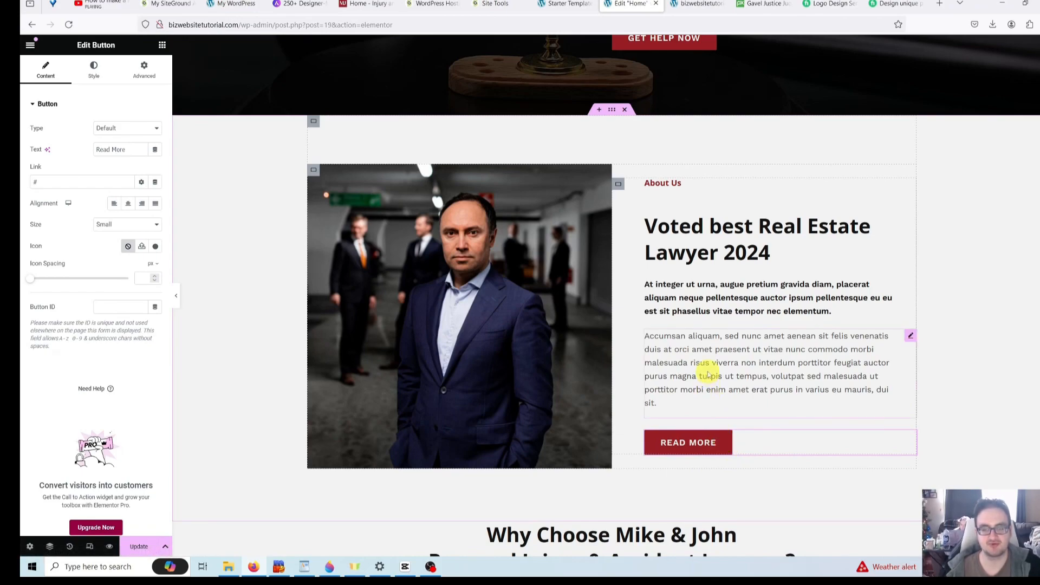
pyautogui.scroll(2, 715, 425)
pyautogui.scroll(-2, 715, 425)
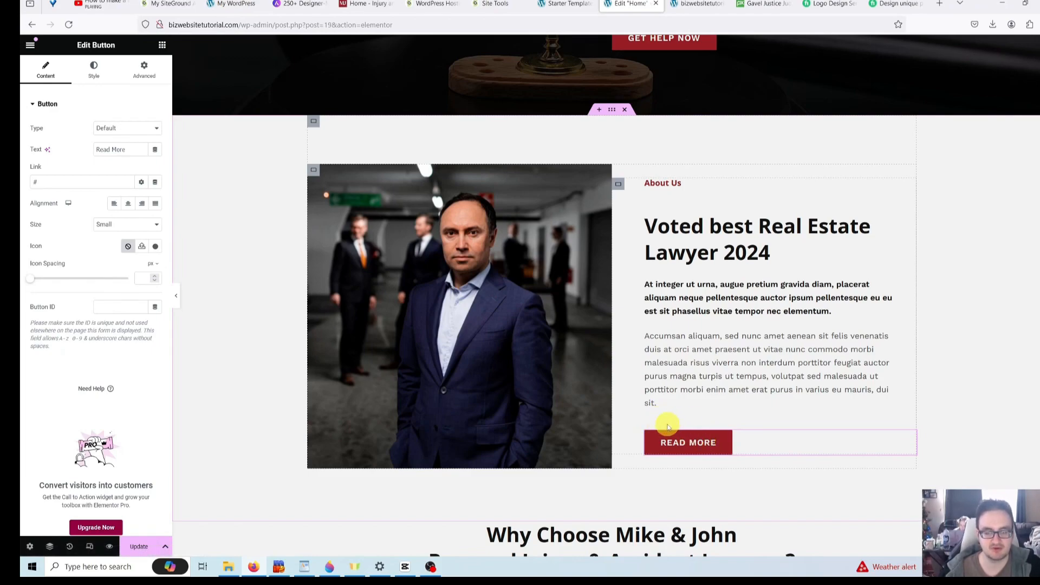
pyautogui.click(709, 444)
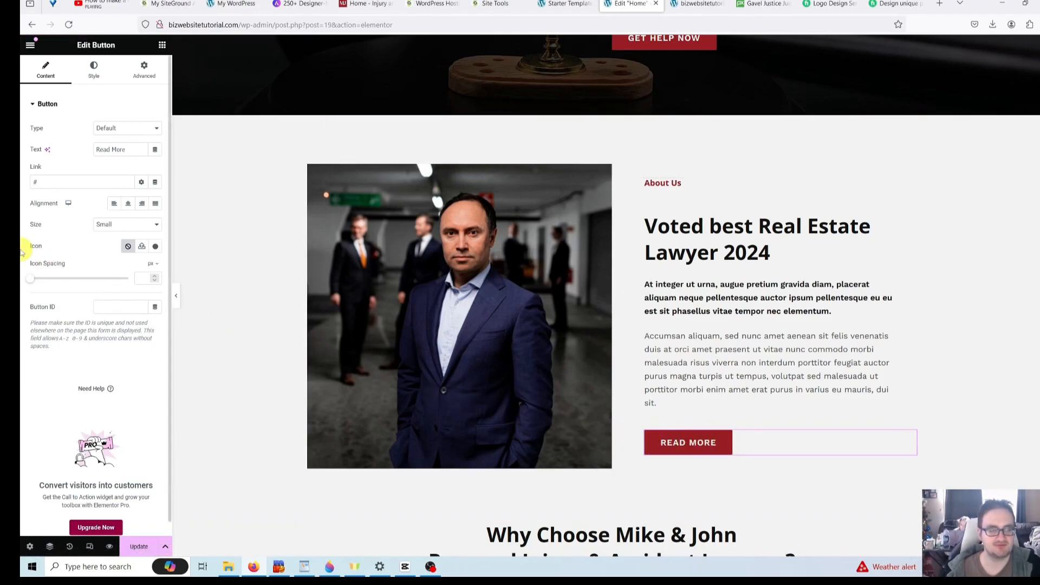
pyautogui.click(55, 181)
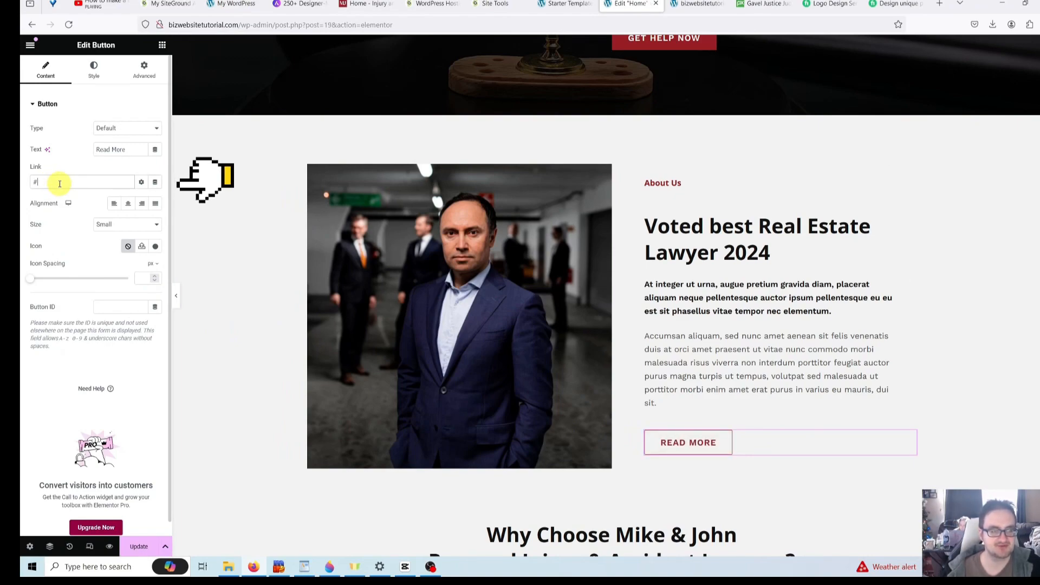
pyautogui.press('BackSpace')
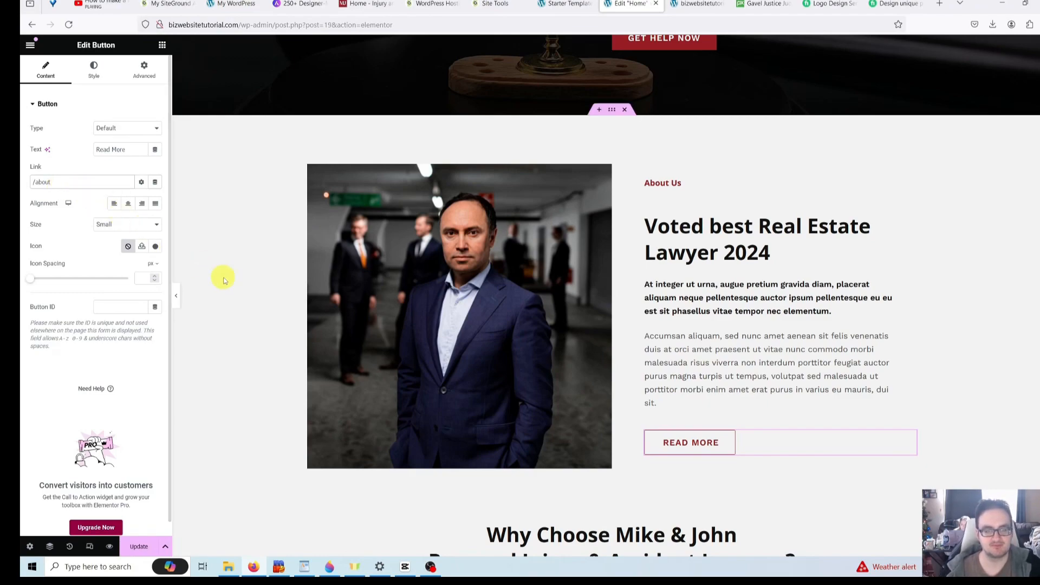
pyautogui.click(138, 548)
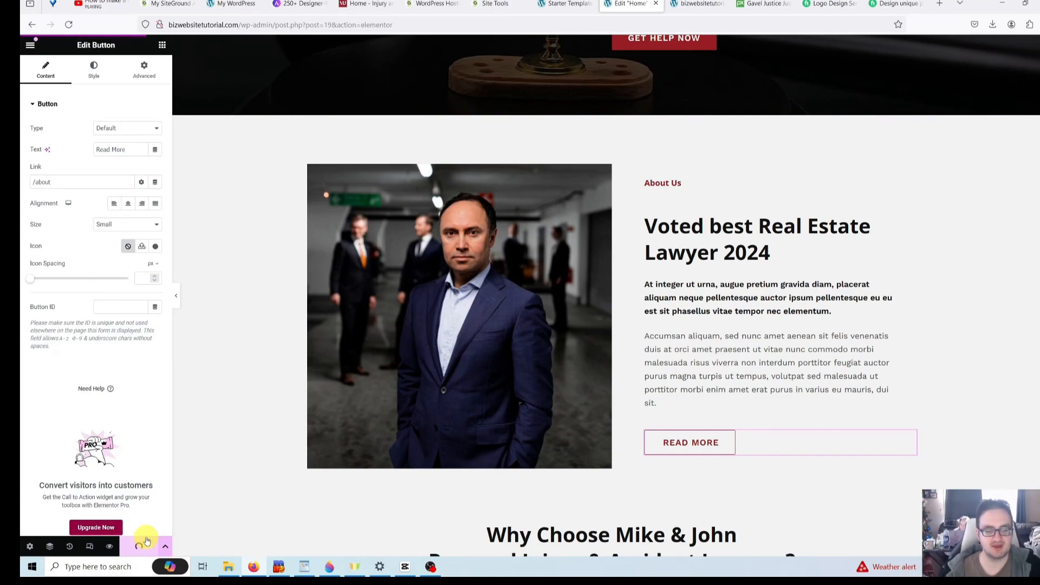
pyautogui.scroll(5, 290, 466)
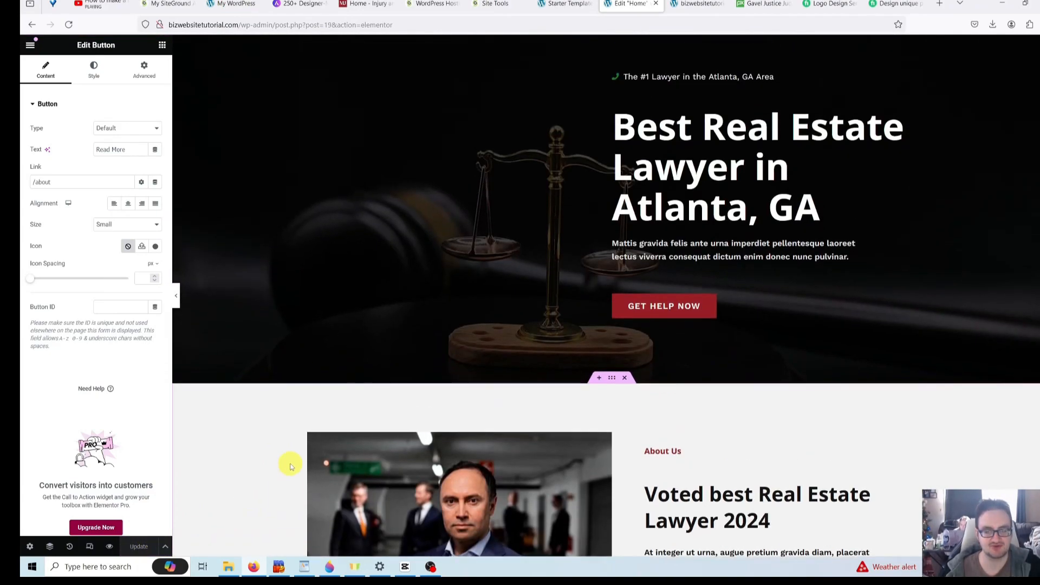
pyautogui.scroll(2, 290, 466)
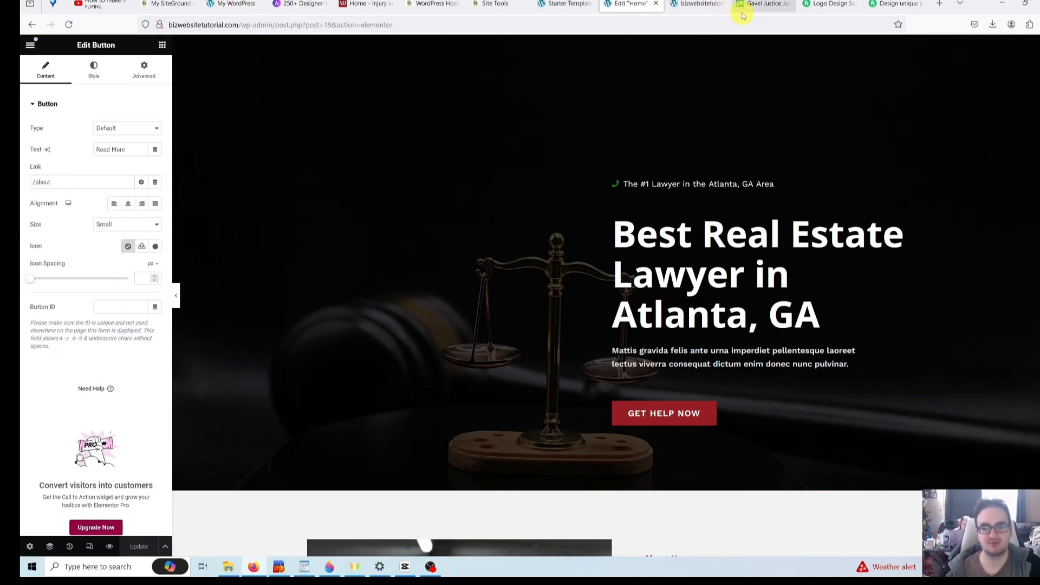
# - In a new Firefox tab, search Google for 'astra templates'
pyautogui.click(940, 3)
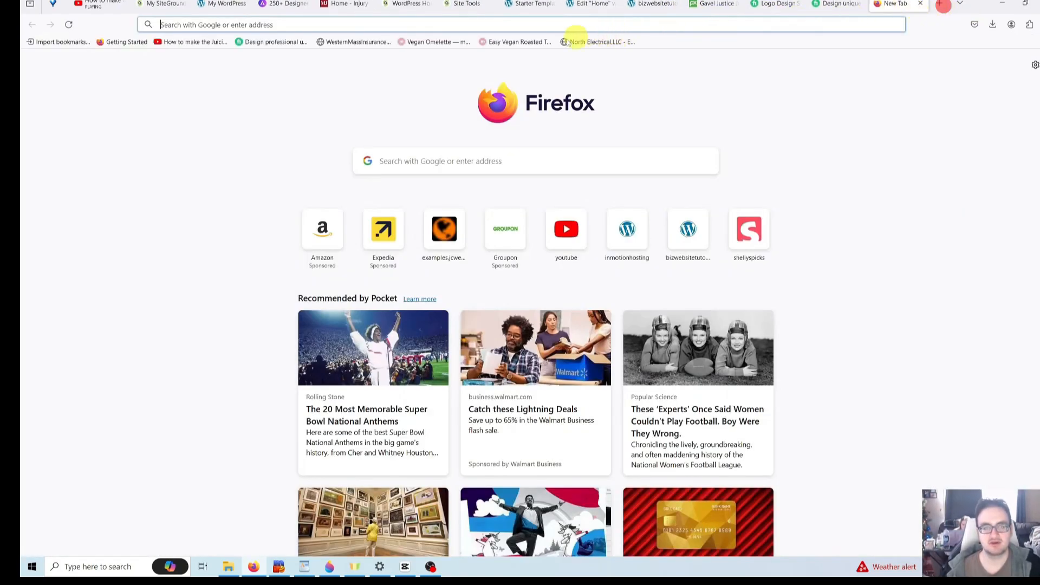
pyautogui.write('as')
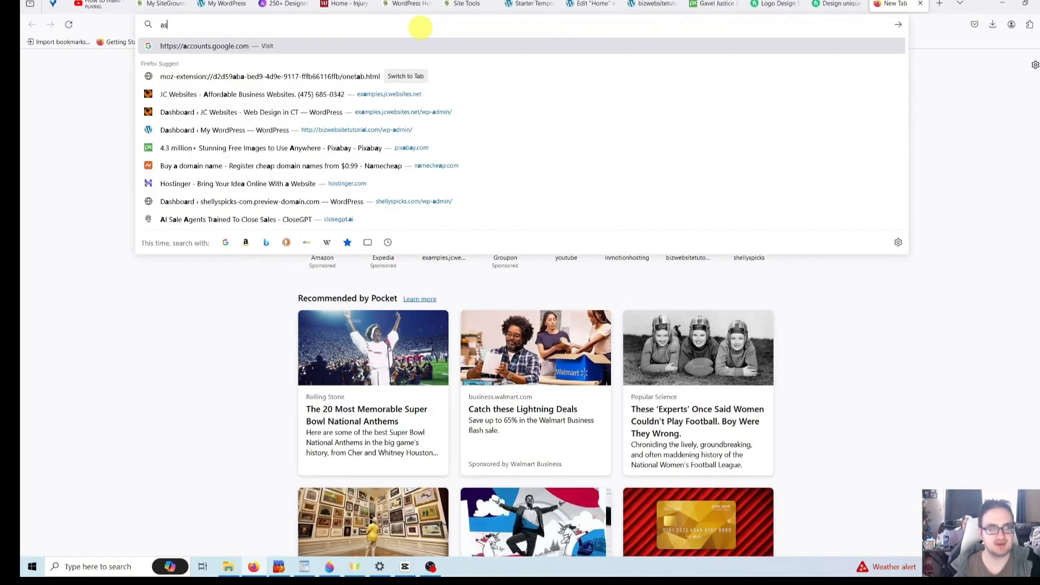
pyautogui.write('tra templates')
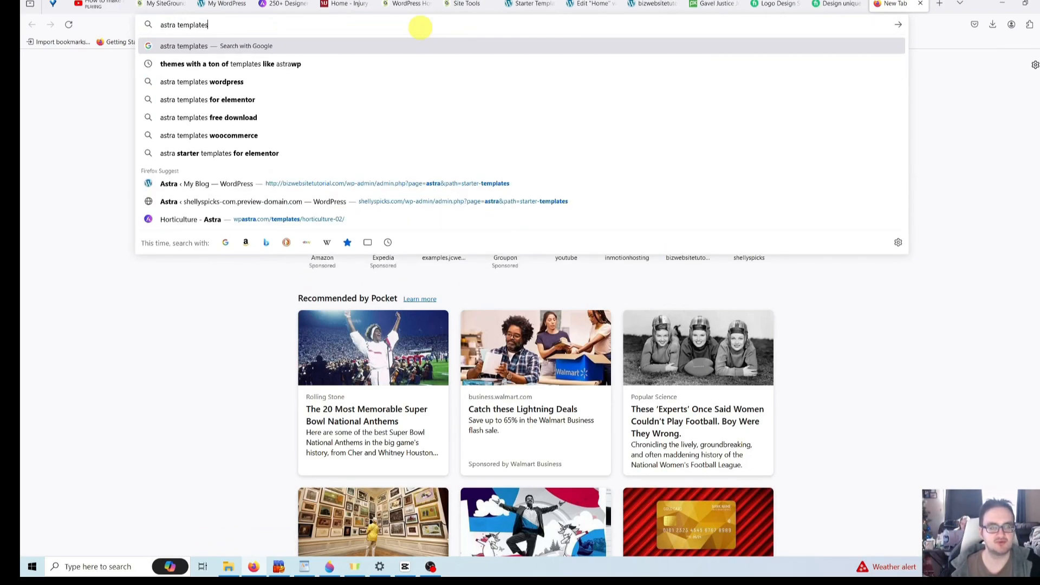
pyautogui.click(159, 407)
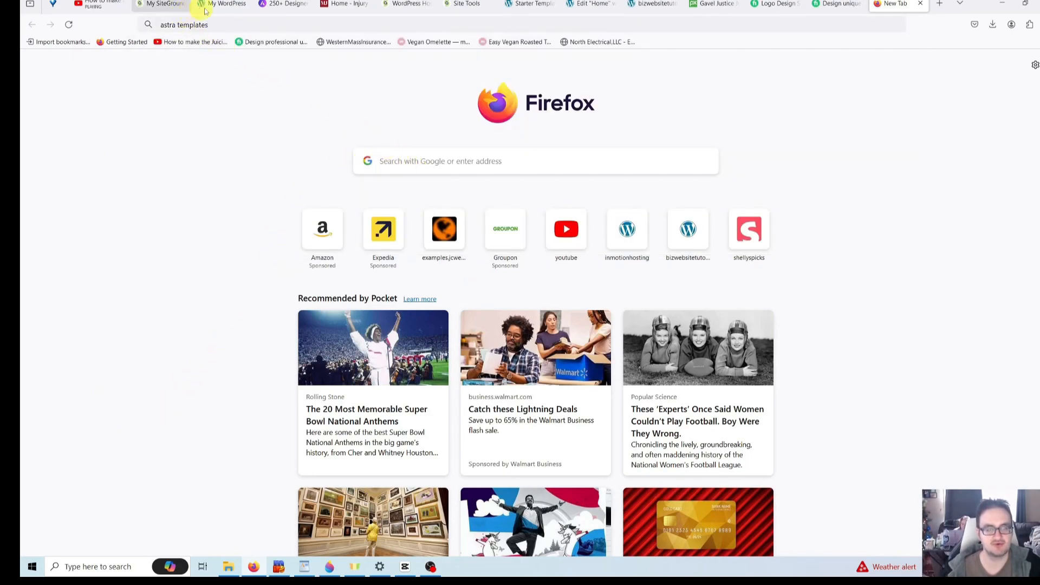
pyautogui.click(235, 23)
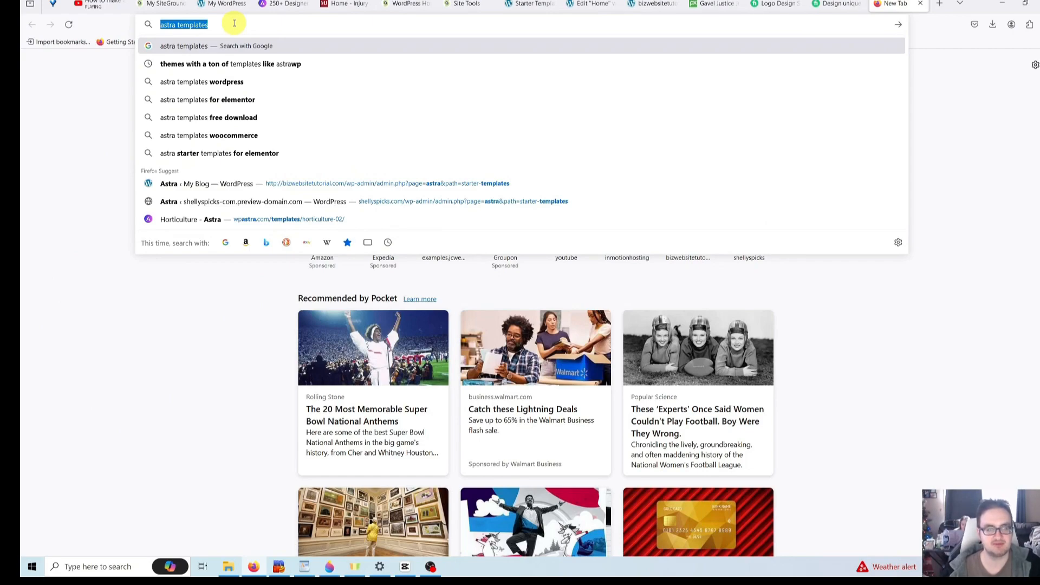
pyautogui.press('Return')
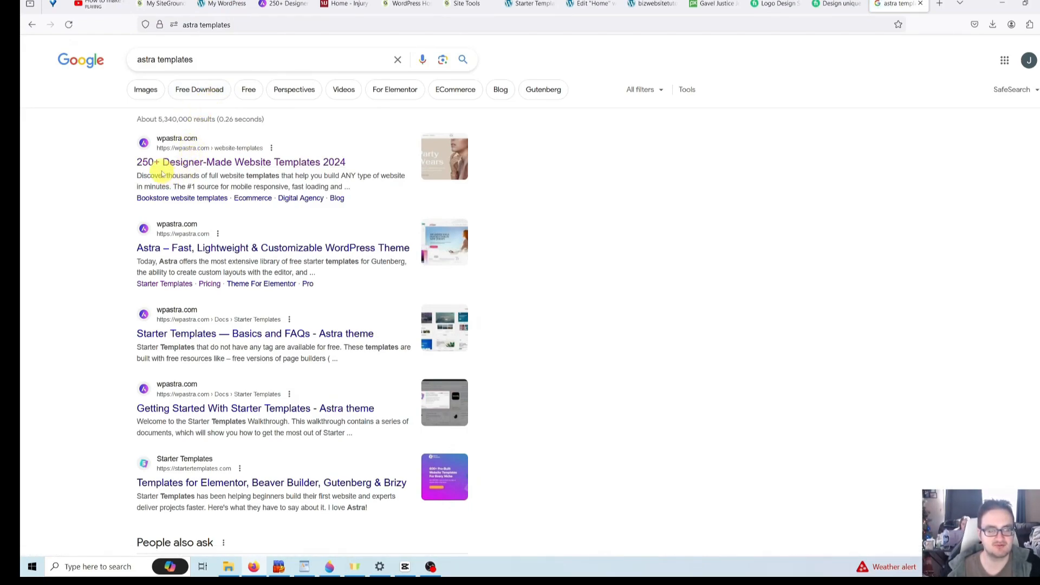
# - On wpastra.com's templates page, search 'law' and live-preview the Injury and Accident Lawyer template
pyautogui.click(221, 163)
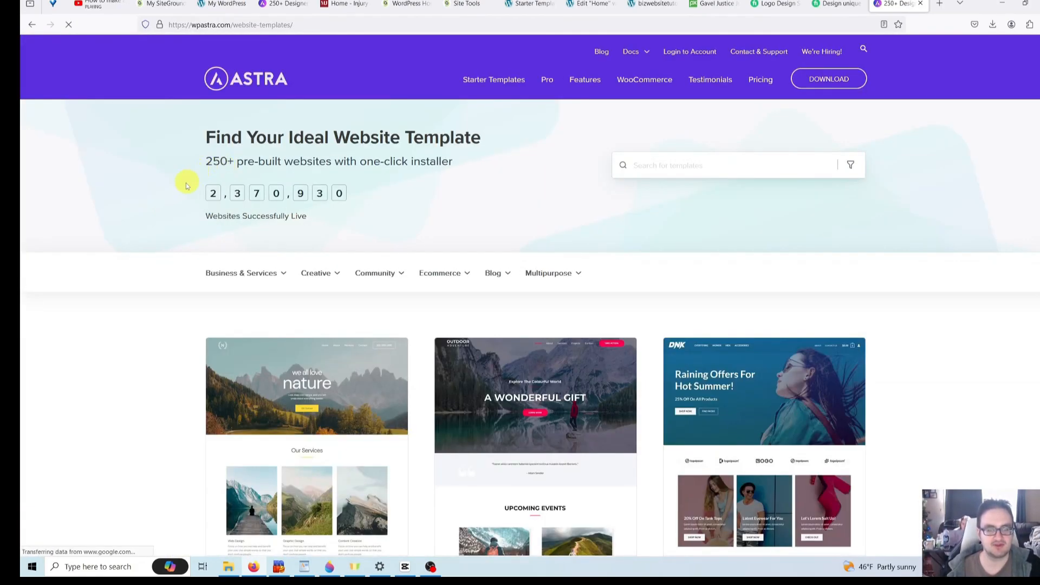
pyautogui.click(718, 161)
pyautogui.write('law')
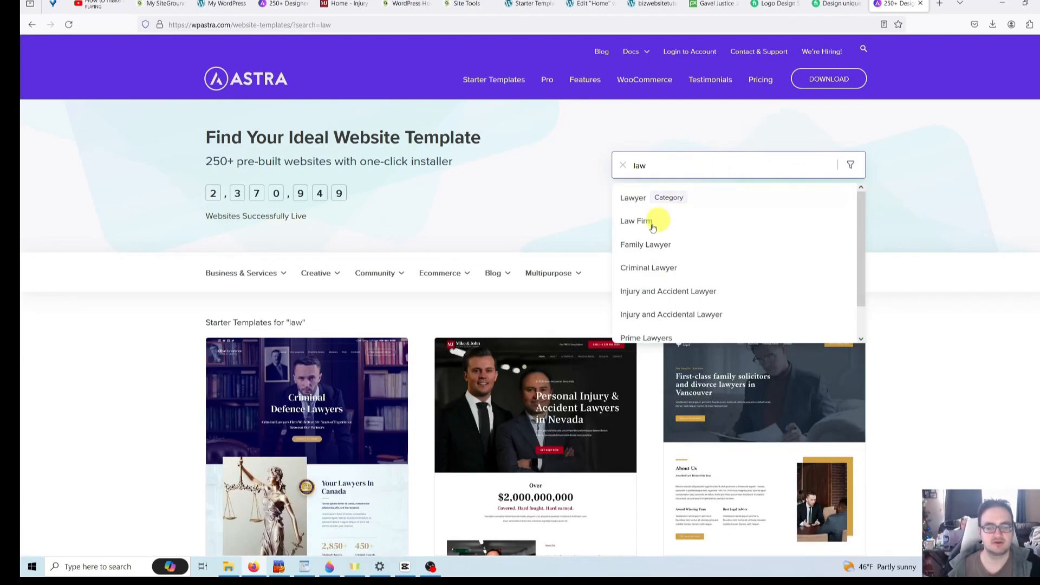
pyautogui.scroll(-2, 515, 217)
pyautogui.moveTo(529, 318)
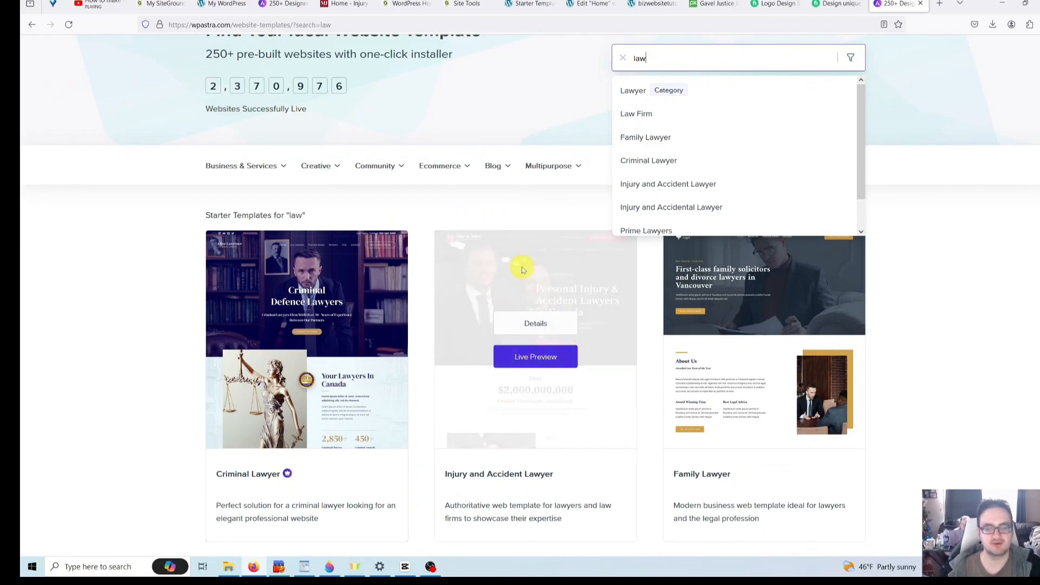
pyautogui.click(545, 371)
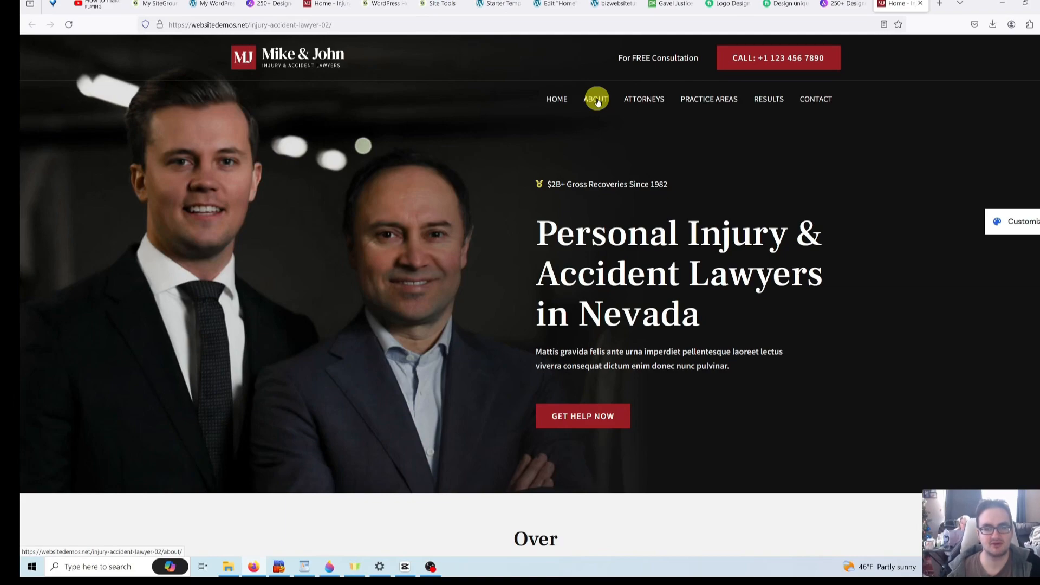
# - Return to the Elementor home page editor and scroll to the About section
pyautogui.click(563, 5)
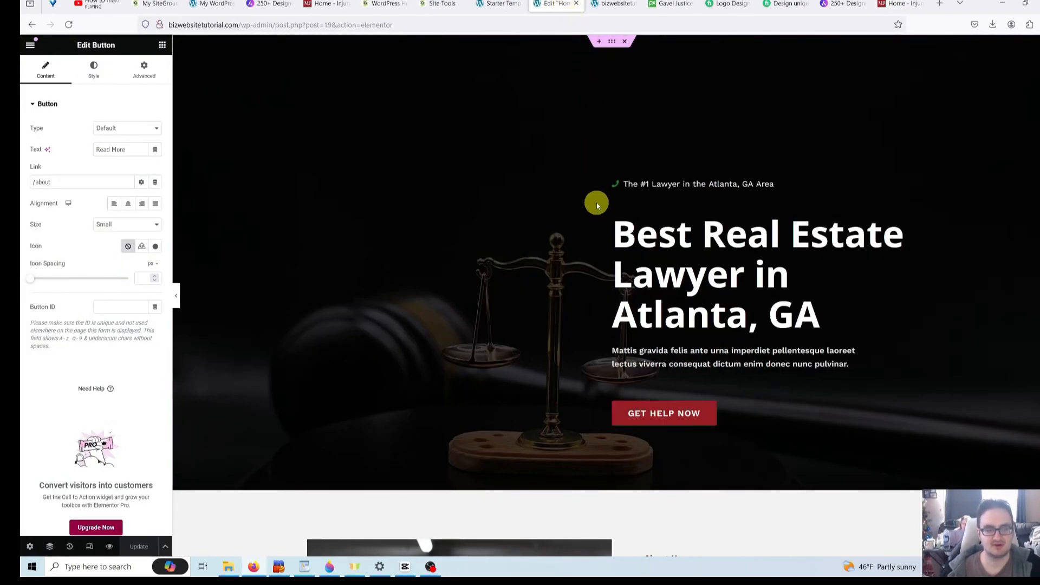
pyautogui.scroll(-5, 596, 203)
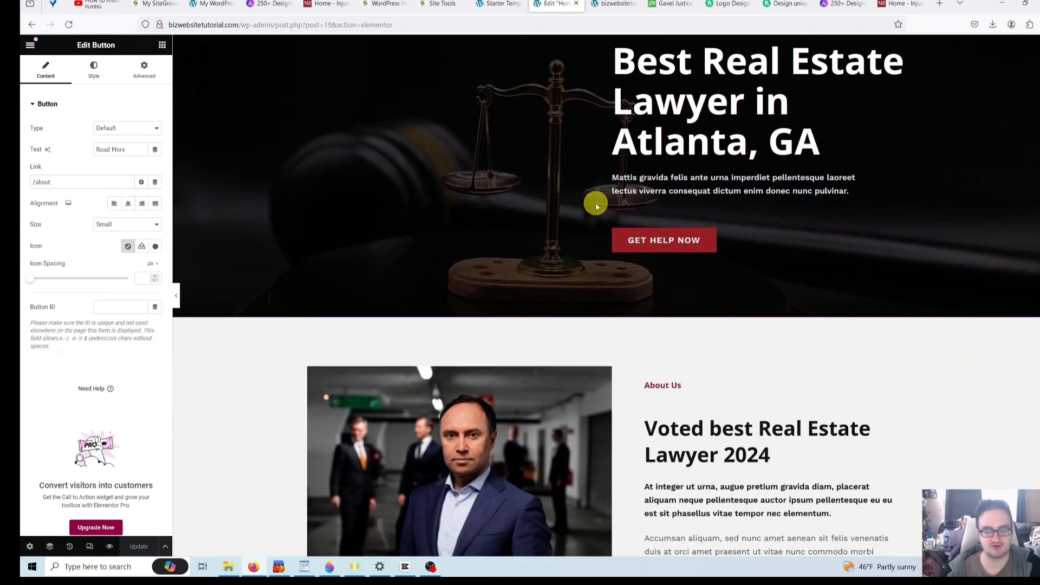
pyautogui.scroll(-3, 582, 207)
pyautogui.scroll(-3, 538, 215)
pyautogui.scroll(3, 536, 216)
pyautogui.scroll(7, 538, 216)
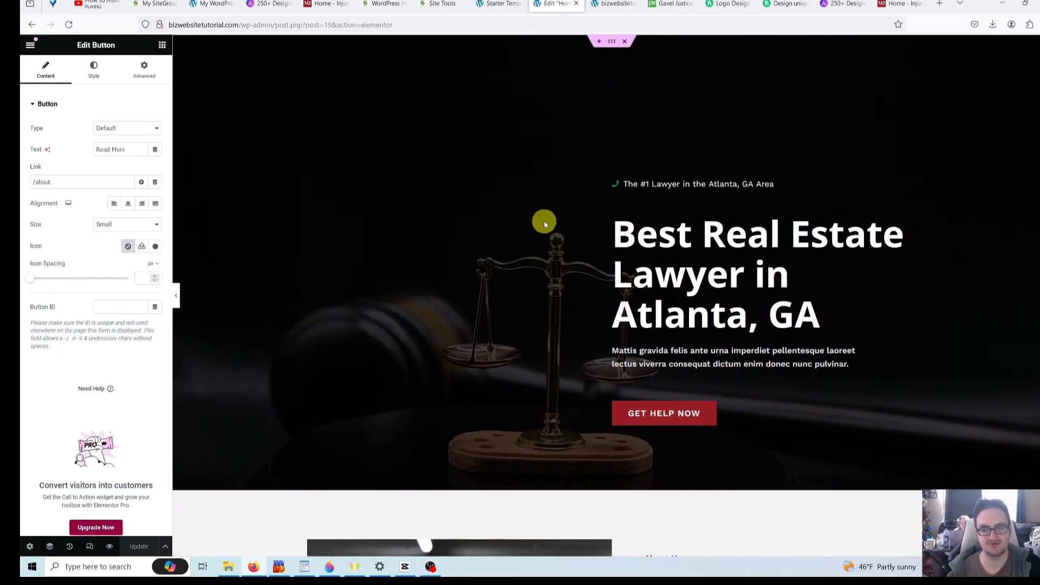
pyautogui.scroll(-3, 435, 240)
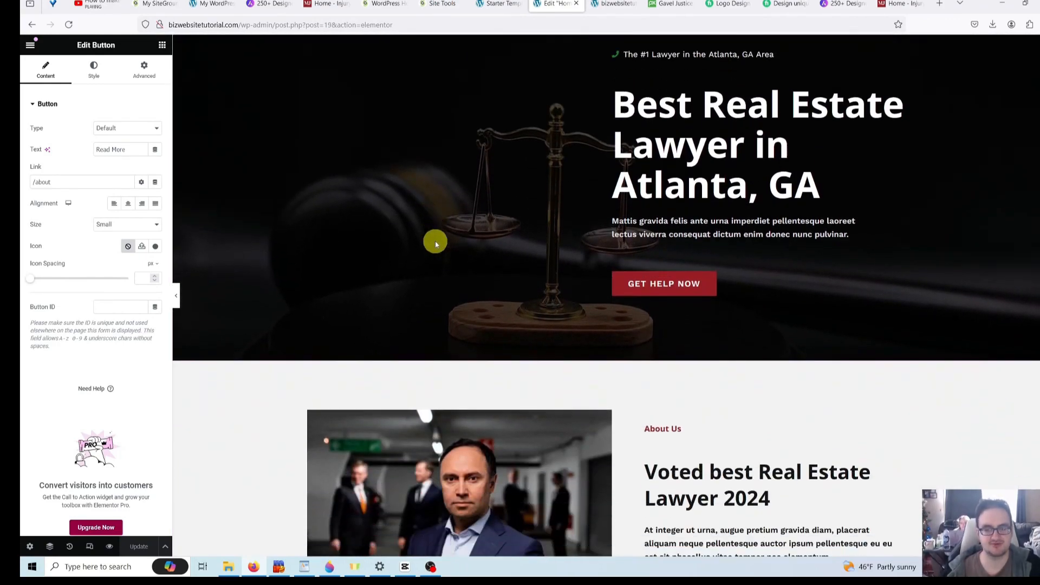
pyautogui.scroll(-6, 435, 241)
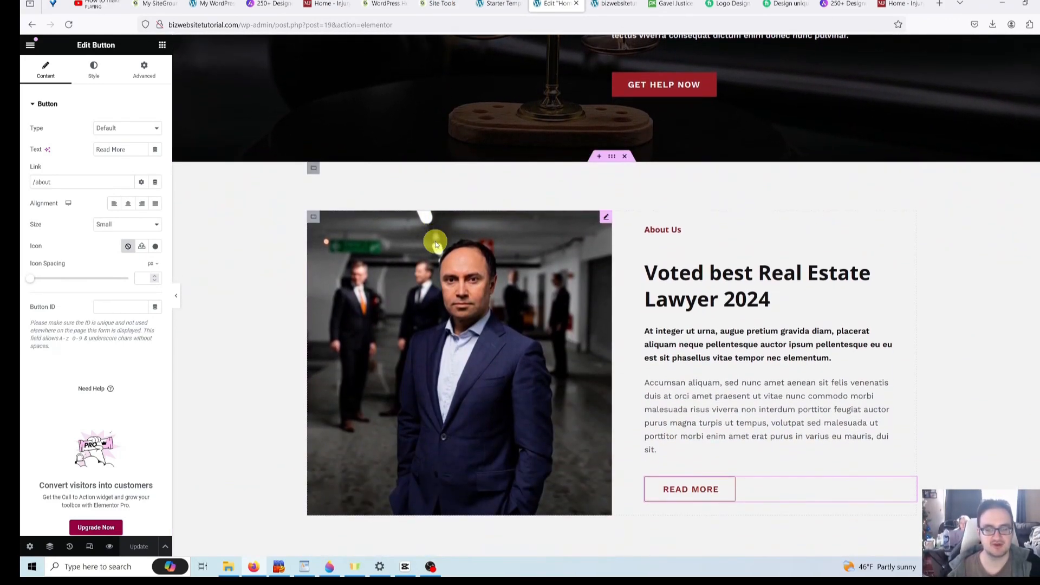
pyautogui.scroll(3, 434, 241)
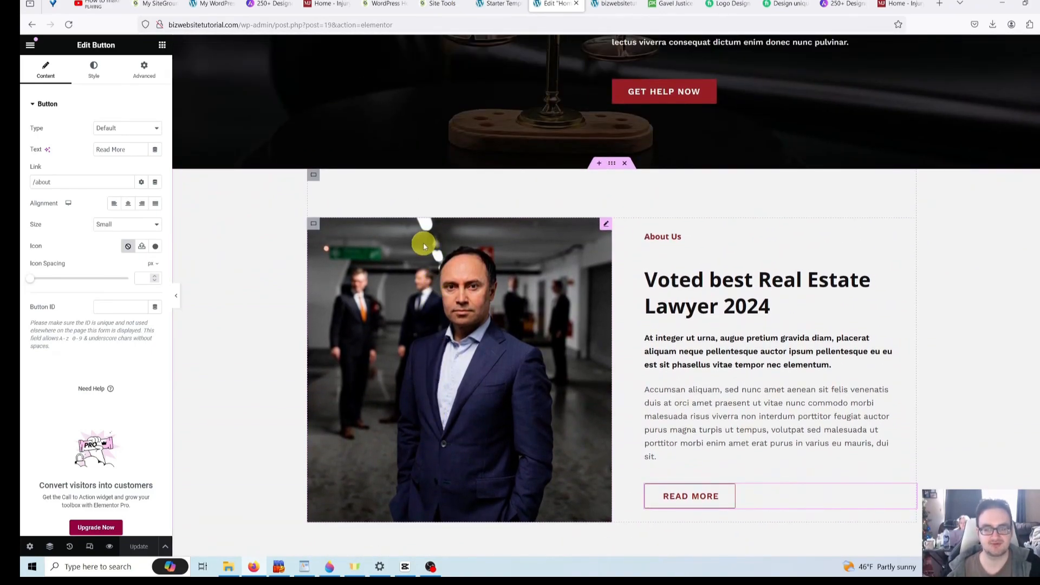
pyautogui.scroll(-2, 498, 278)
pyautogui.scroll(1, 502, 274)
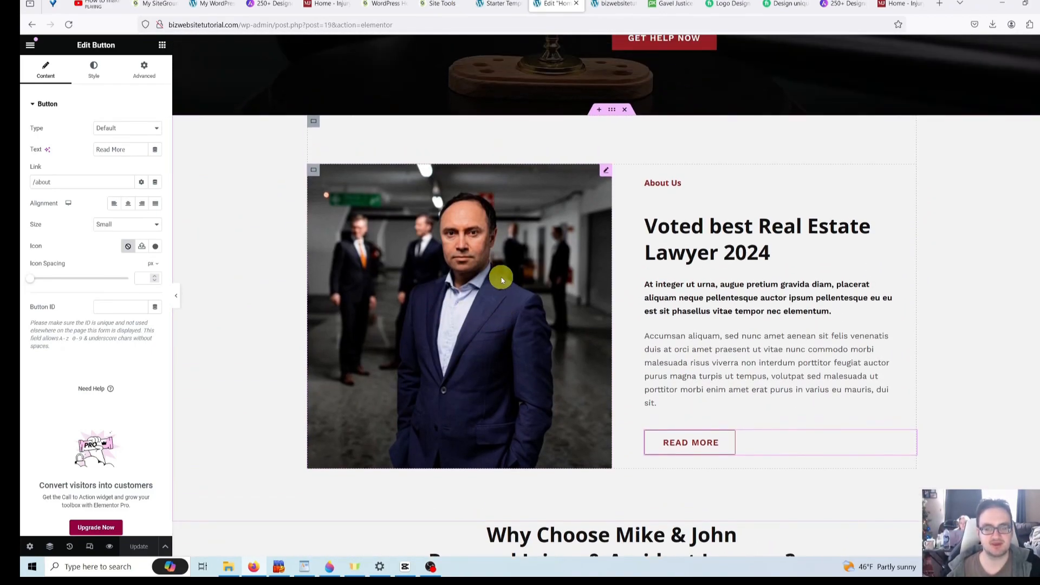
pyautogui.scroll(1, 500, 275)
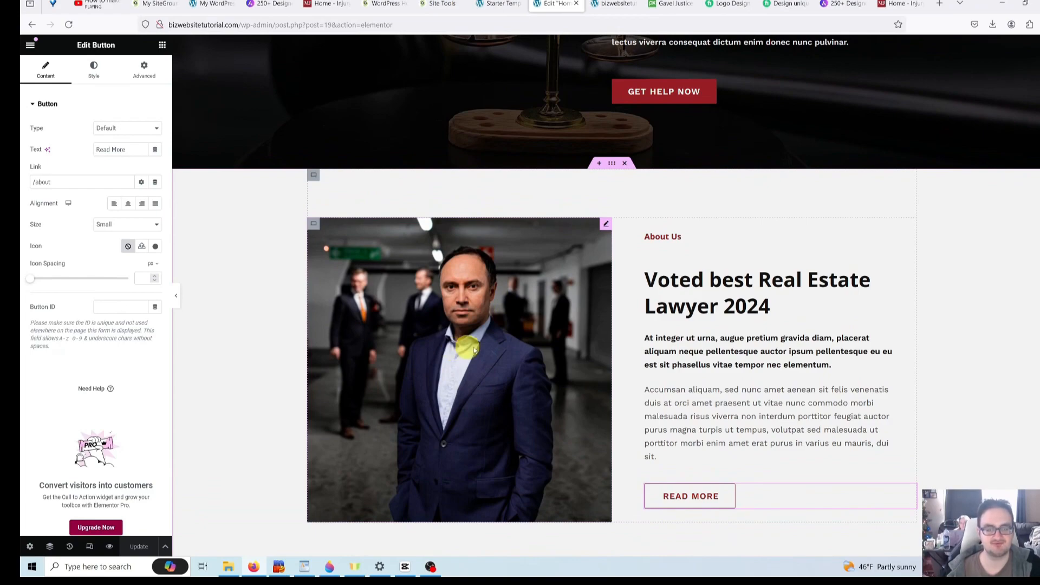
# - Open the About section photo's Edit Image settings, then switch to the Pixabay gavel photo tab
pyautogui.click(491, 348)
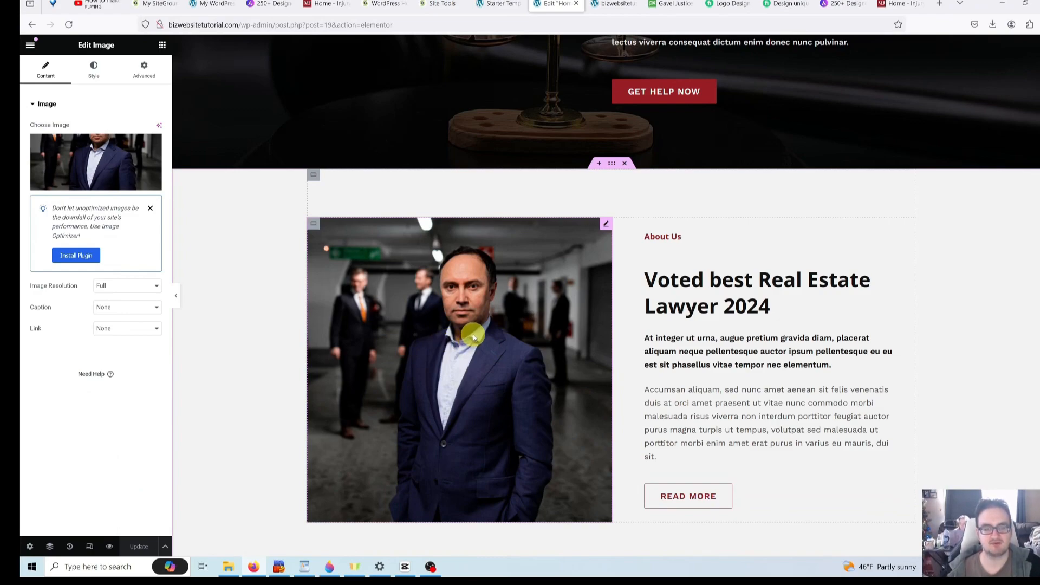
pyautogui.scroll(-1, 272, 337)
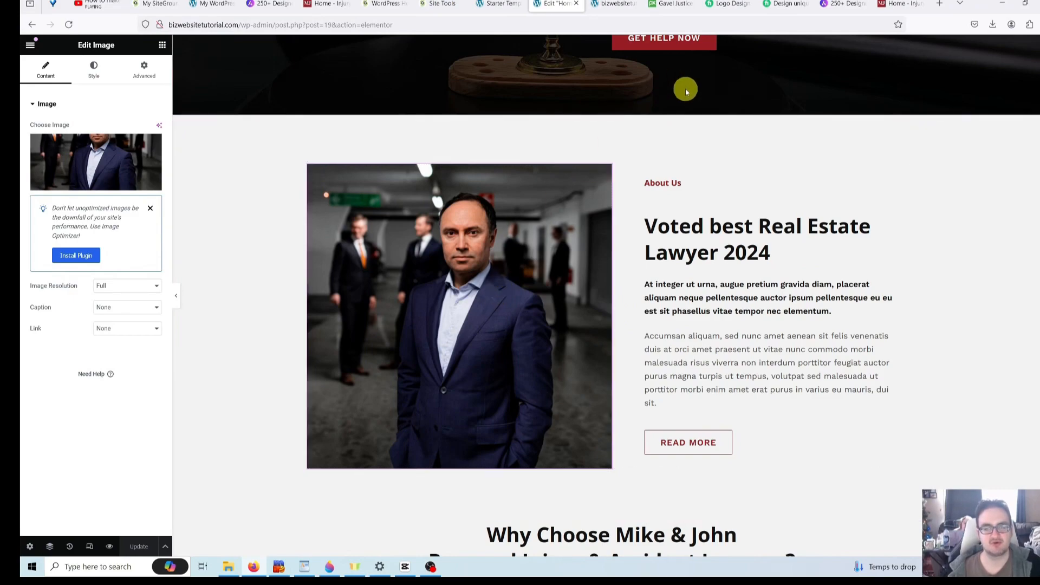
pyautogui.click(662, 3)
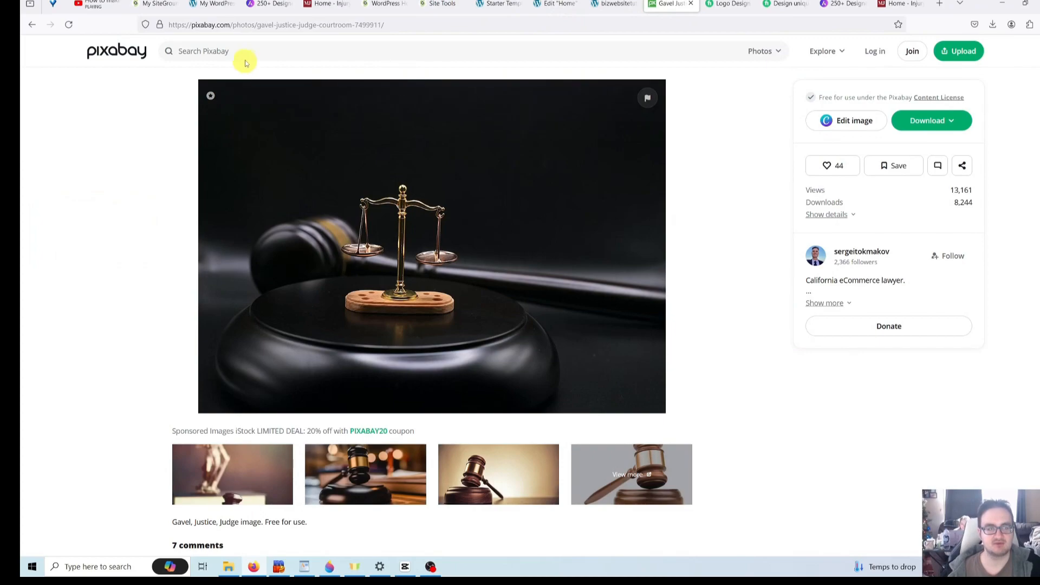
# - Search Pixabay for 'professional businessman' and open the man-in-suit photo
pyautogui.click(260, 53)
pyautogui.write('p')
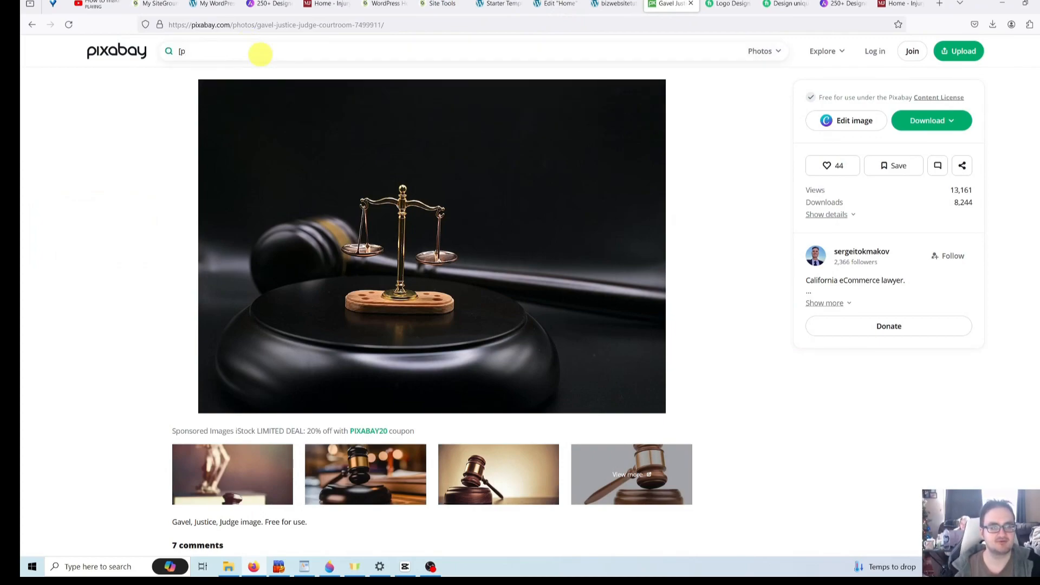
pyautogui.write('rofessional businessman')
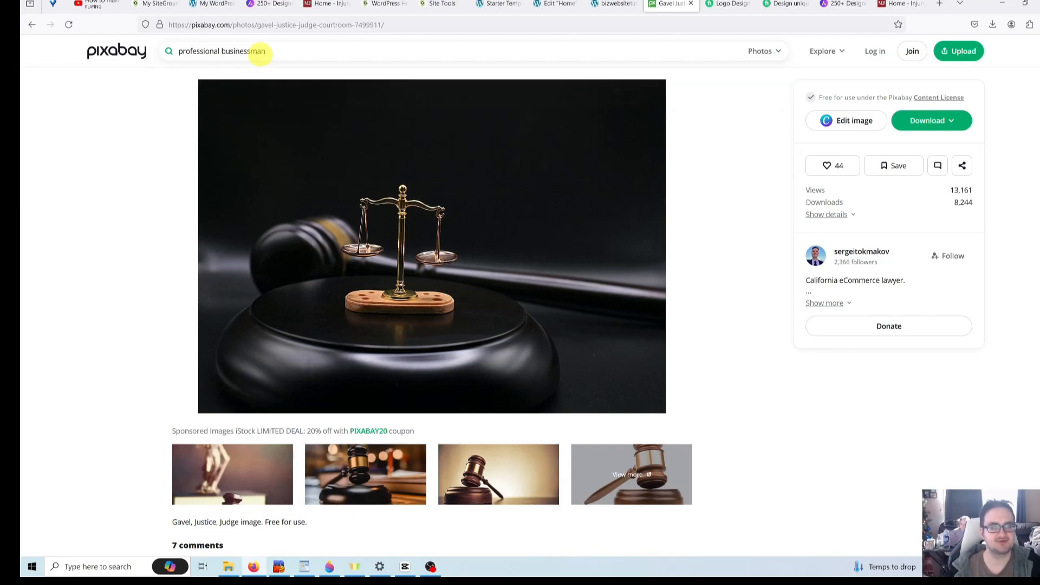
pyautogui.press('Return')
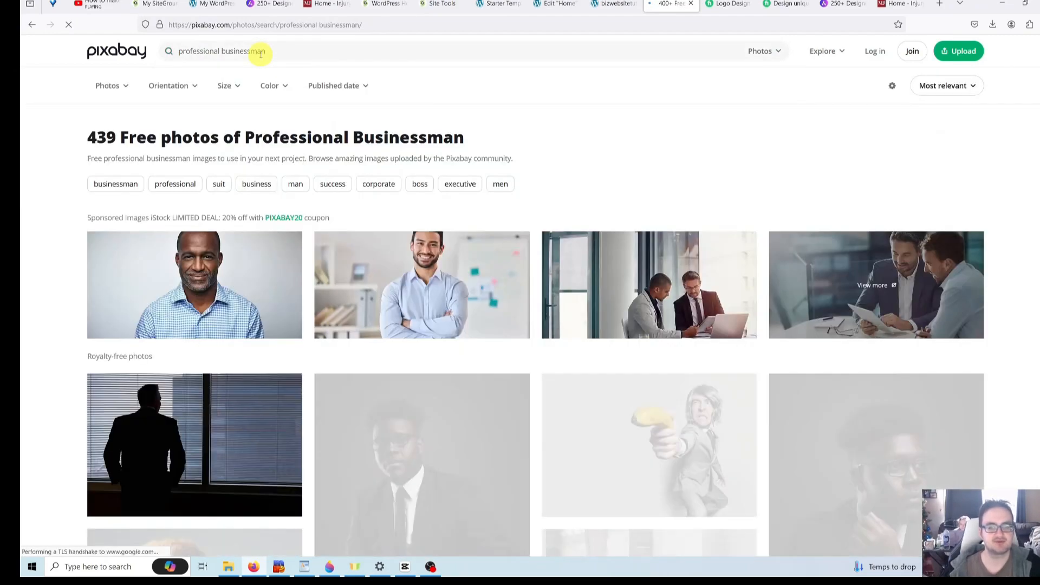
pyautogui.scroll(-2, 292, 111)
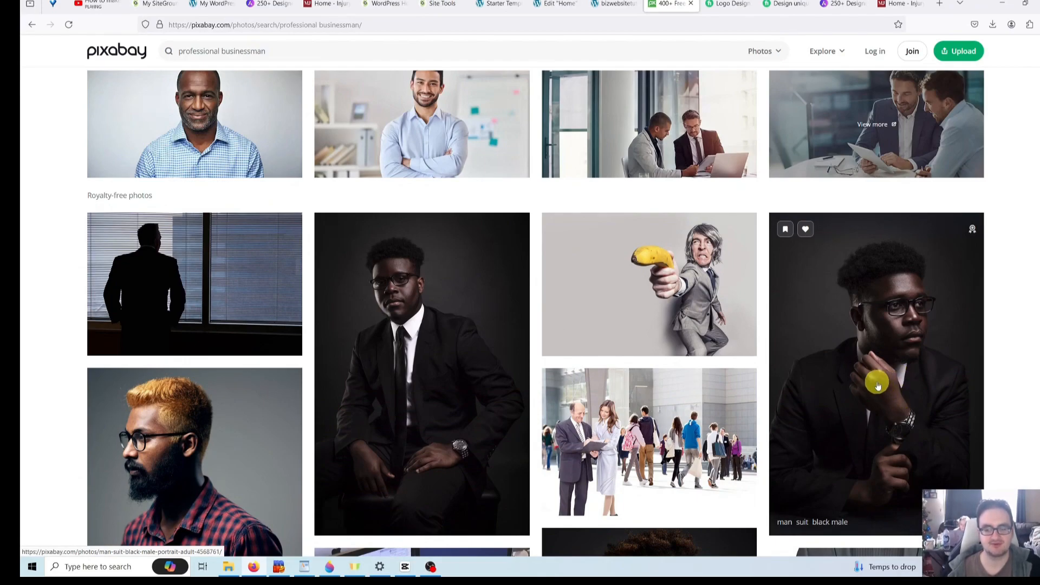
pyautogui.scroll(-2, 877, 385)
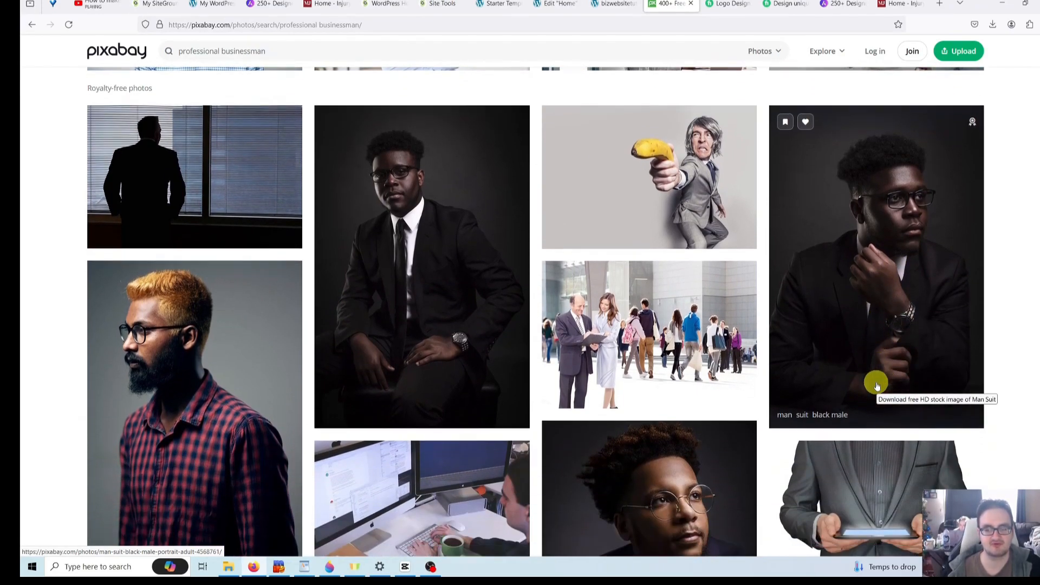
pyautogui.scroll(1, 876, 374)
pyautogui.click(877, 340)
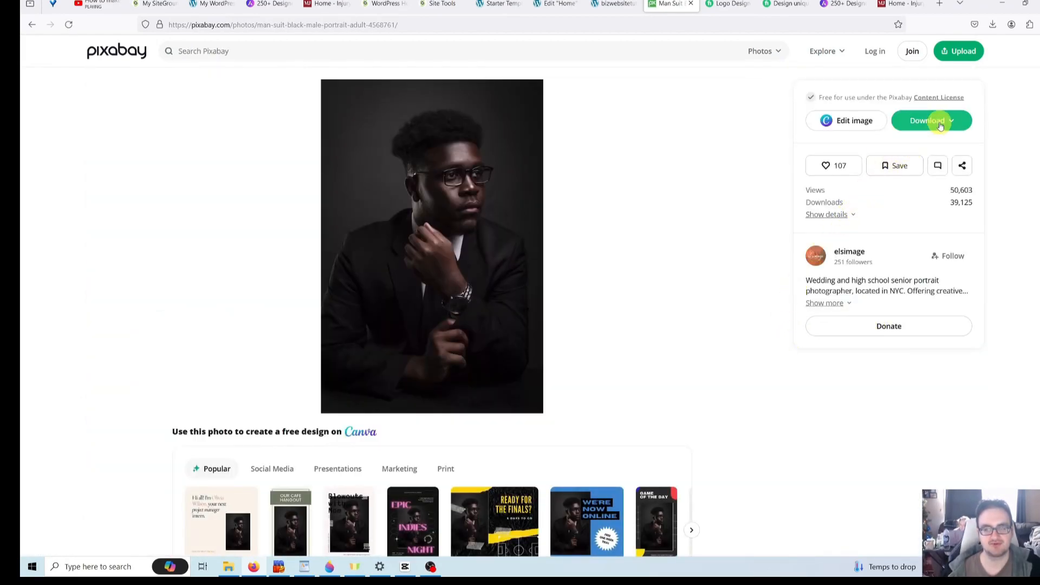
# - Download the photo at 1280×1920, dismiss the popups, and open a new tab
pyautogui.click(938, 121)
pyautogui.click(841, 199)
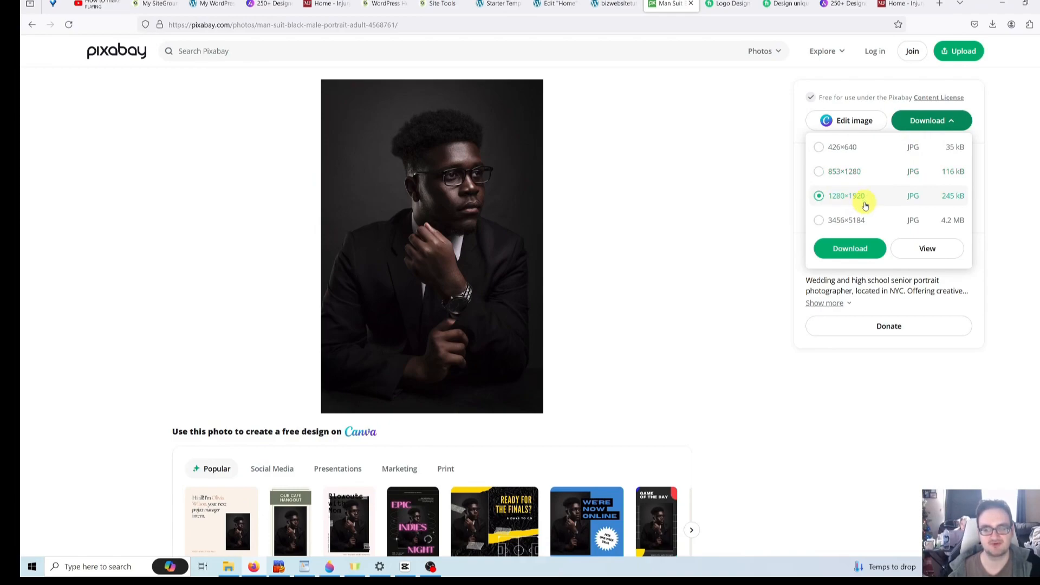
pyautogui.click(861, 249)
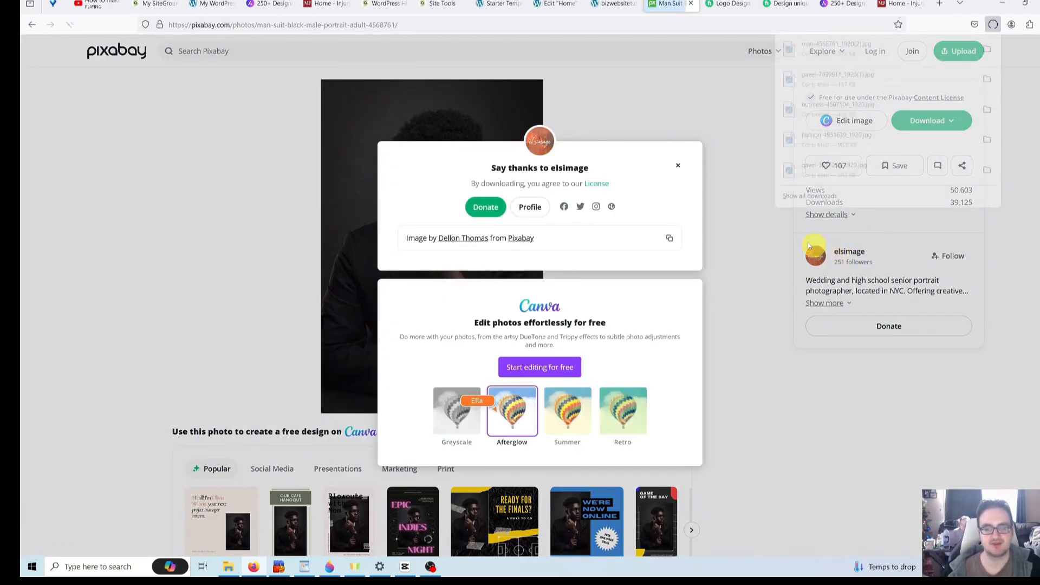
pyautogui.click(680, 165)
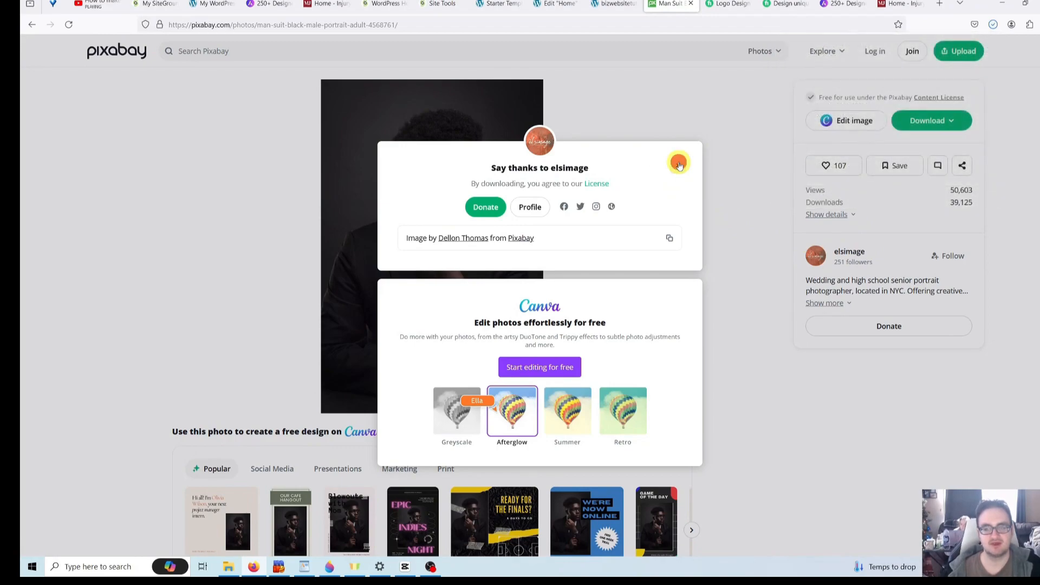
pyautogui.click(680, 165)
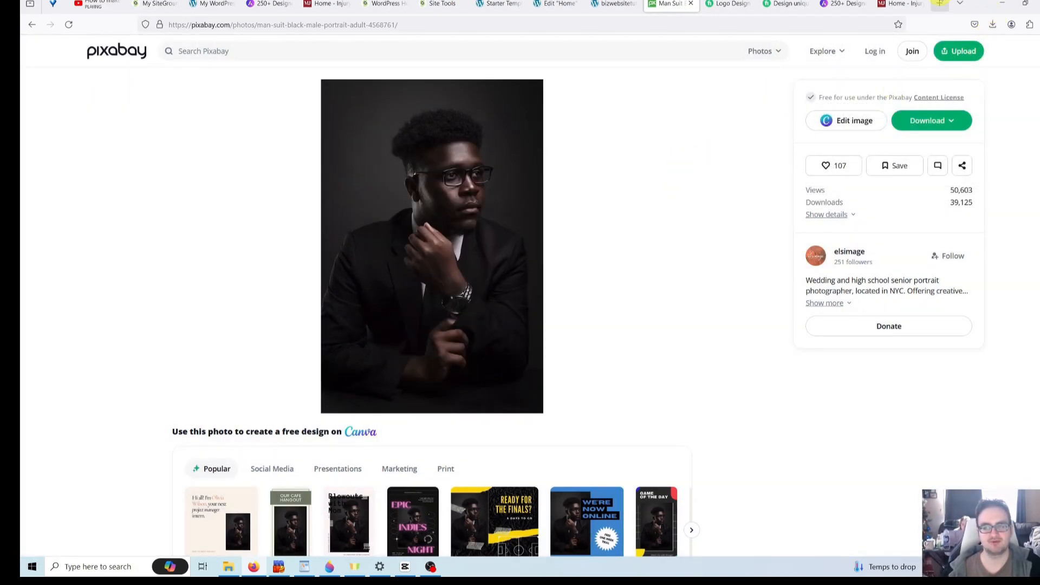
pyautogui.click(939, 3)
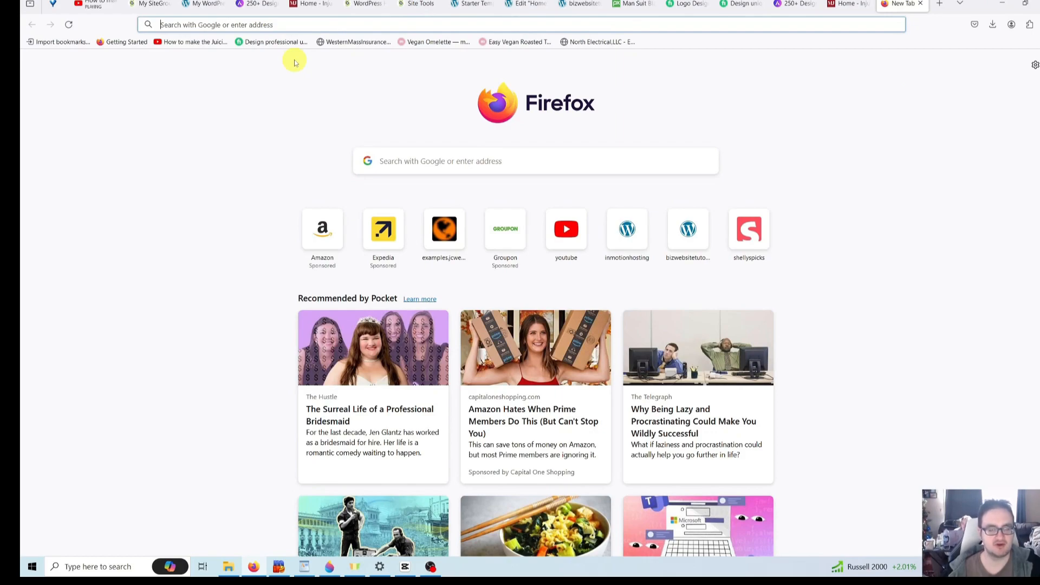
# - Search the web for 'pixlr e' and open the Pixlr photo editor result
pyautogui.write('pix')
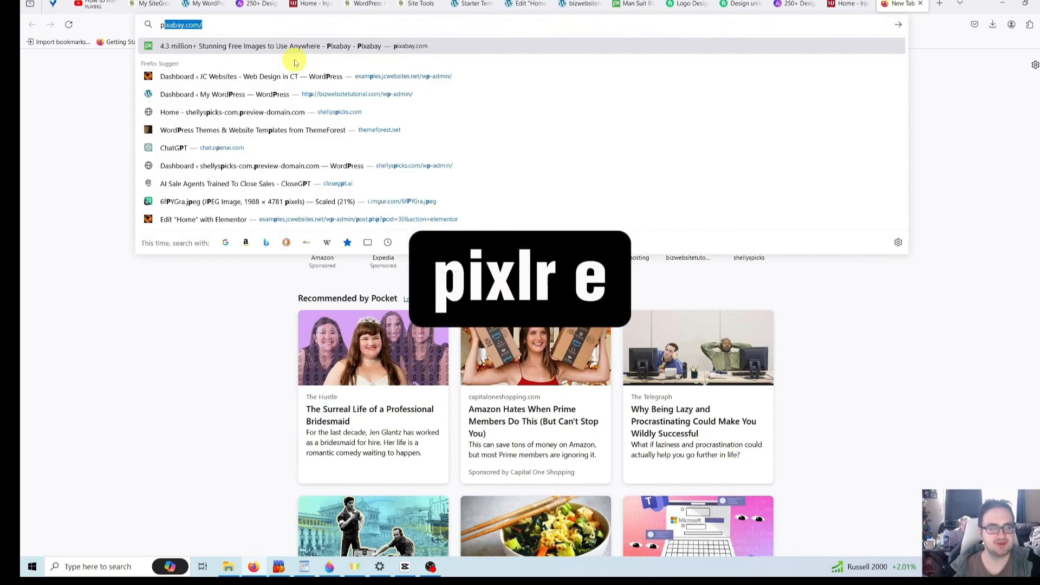
pyautogui.write('lr')
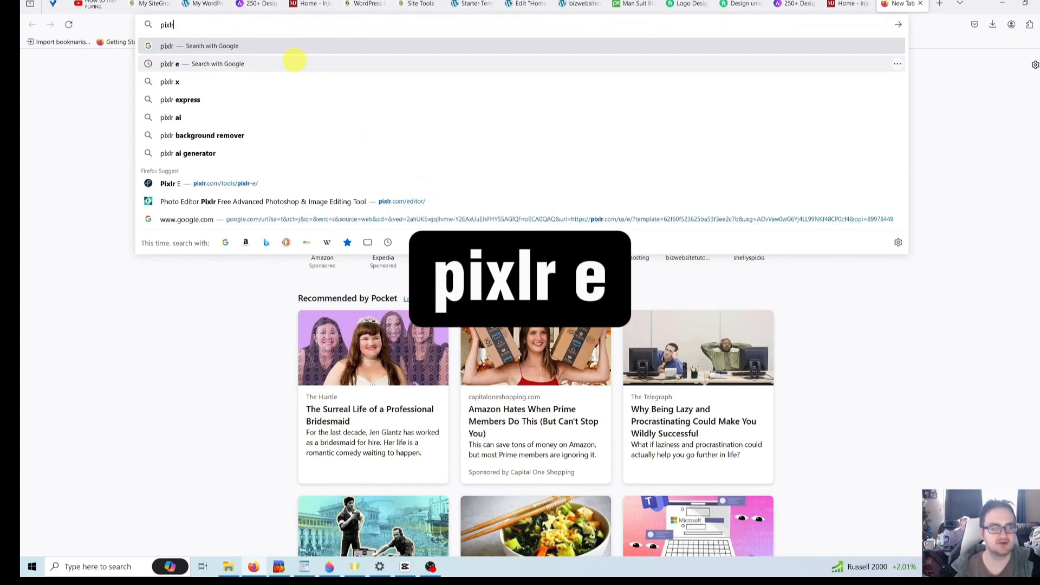
pyautogui.write(' e')
pyautogui.press('Return')
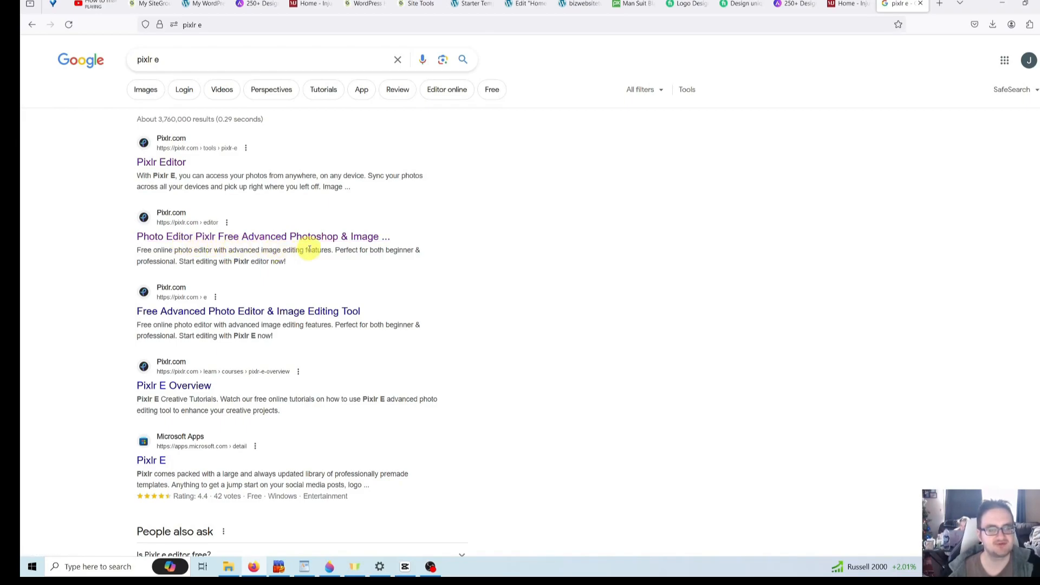
pyautogui.click(332, 236)
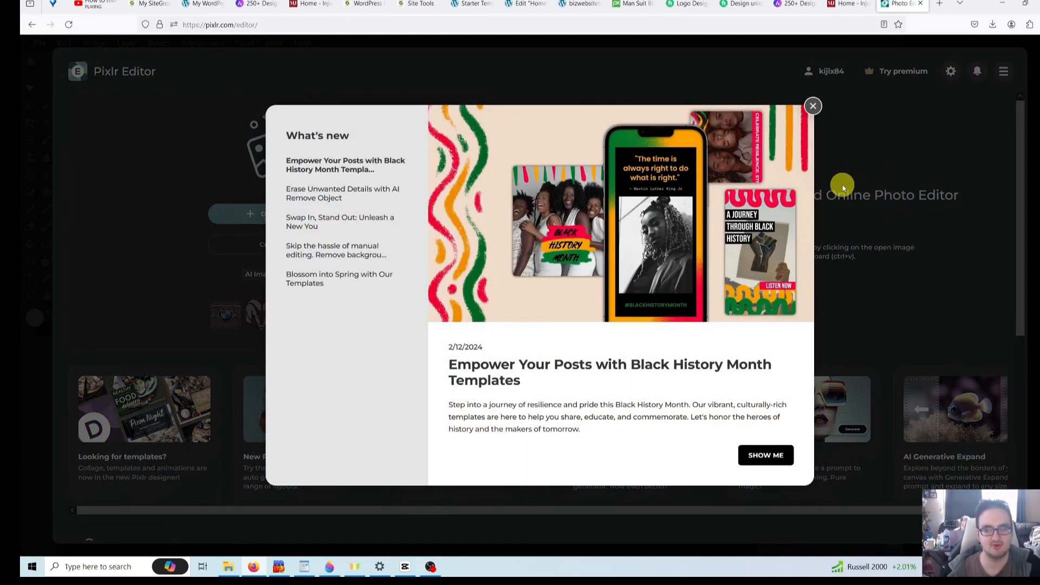
# - Dismiss the What's new popup and open the downloaded businessman portrait JPG
pyautogui.click(814, 107)
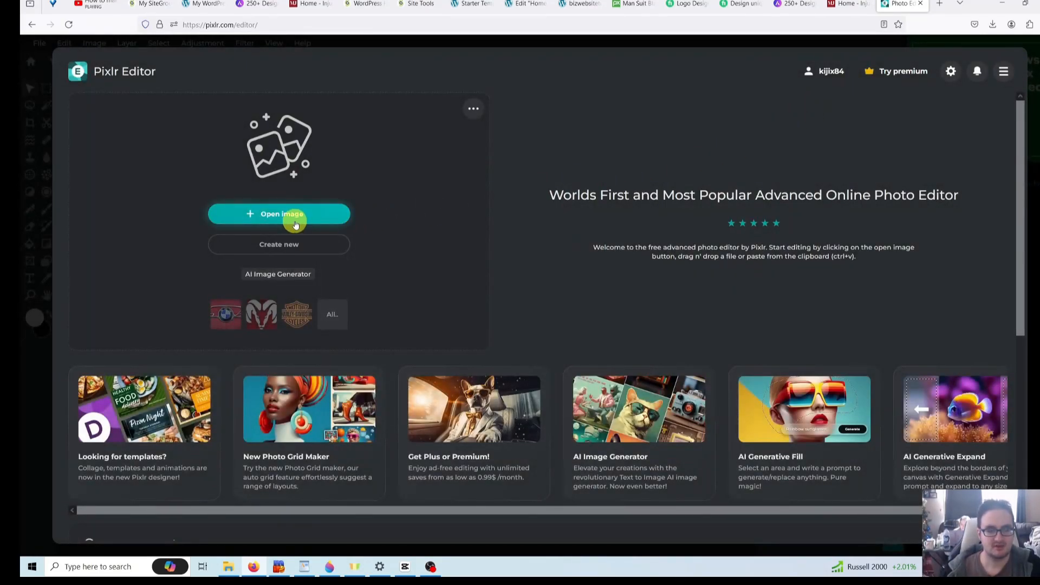
pyautogui.click(296, 223)
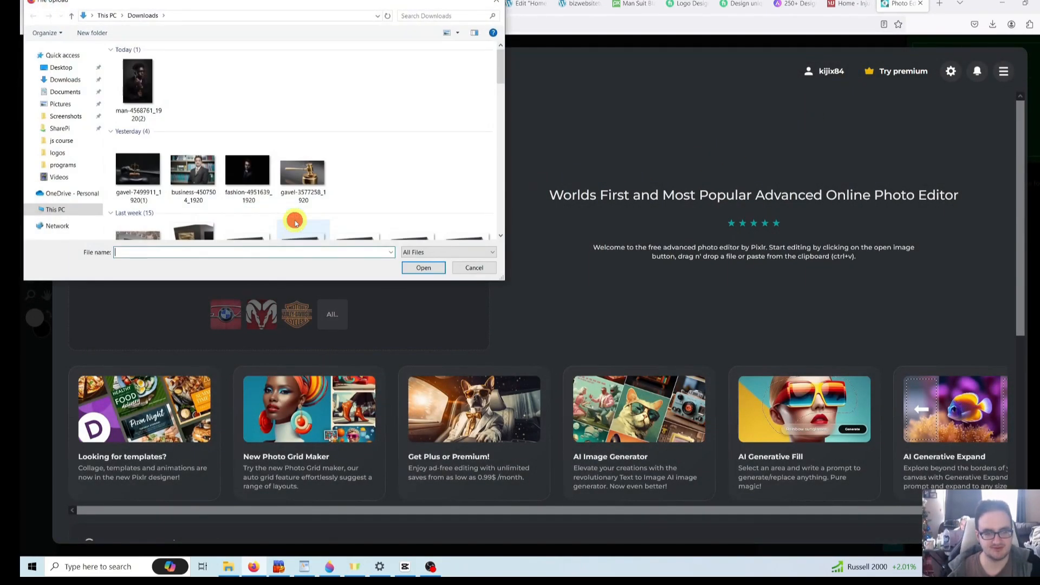
pyautogui.doubleClick(141, 86)
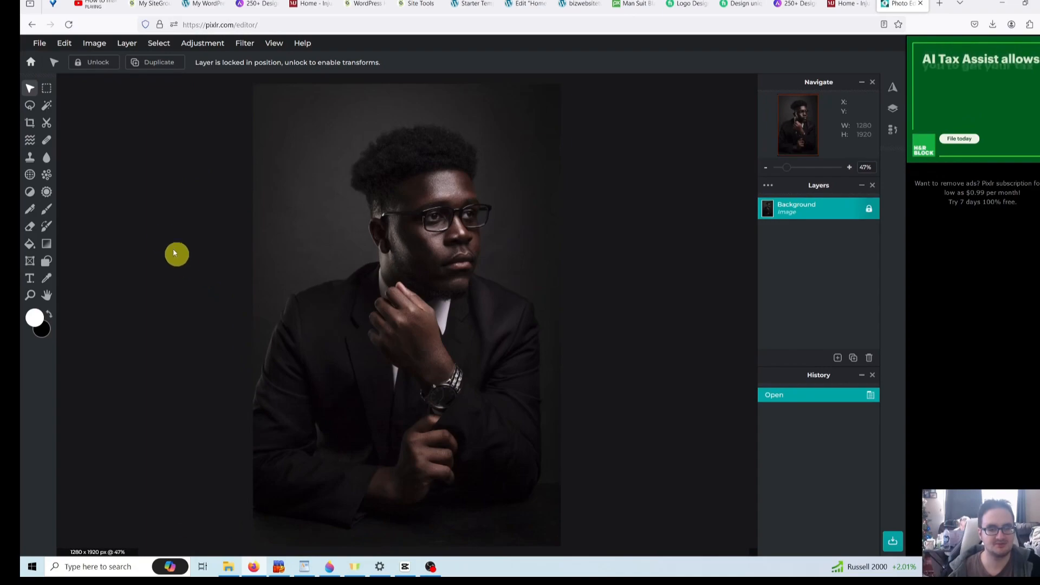
# - With Marquee Select, draw a roughly 1291 × 1025 rectangle over the man's head and shoulders
pyautogui.click(48, 88)
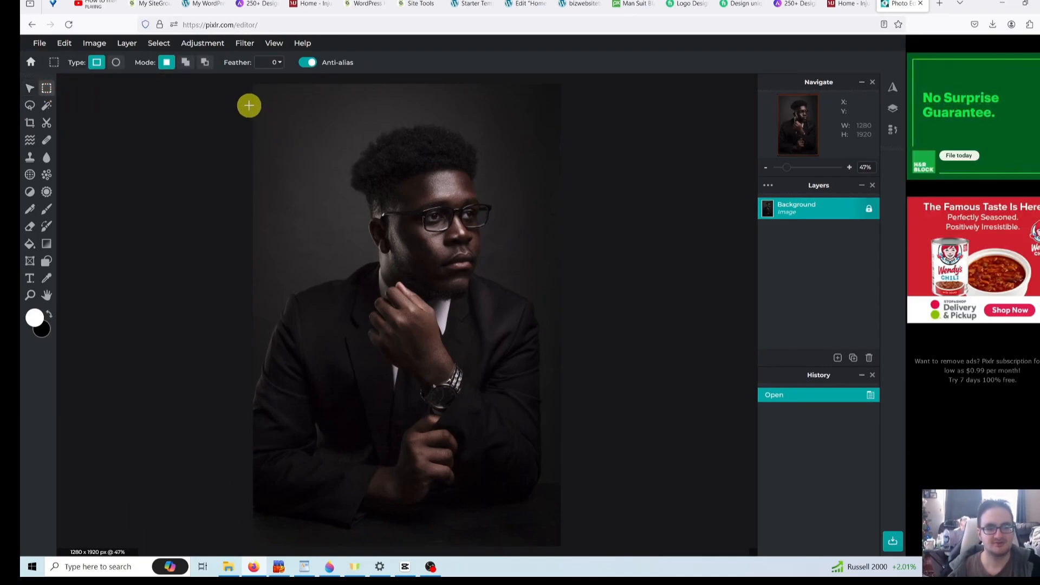
pyautogui.moveTo(248, 105); pyautogui.dragTo(265, 112)
pyautogui.click(242, 112)
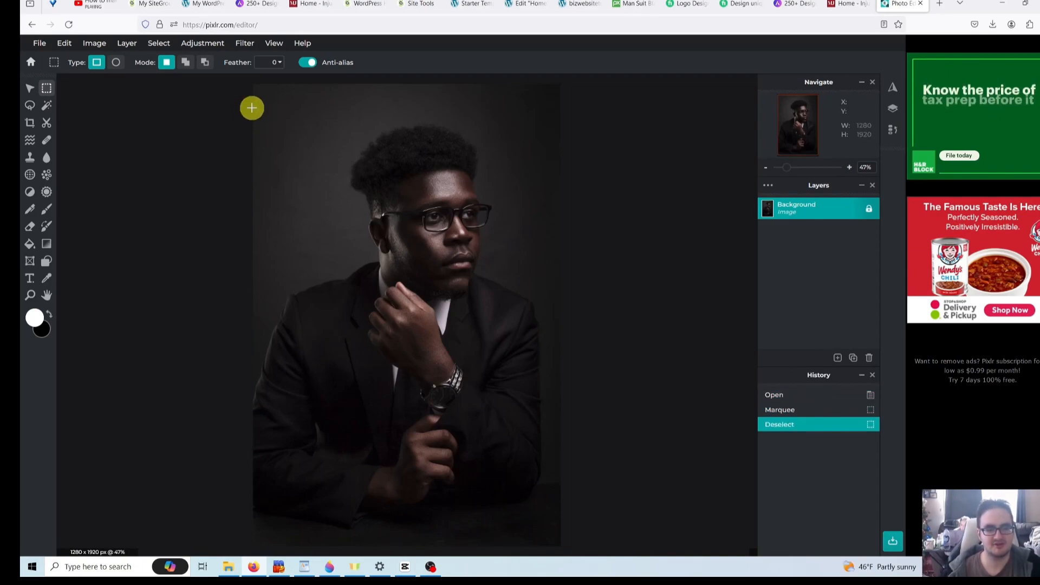
pyautogui.moveTo(250, 110); pyautogui.dragTo(267, 112)
pyautogui.click(165, 109)
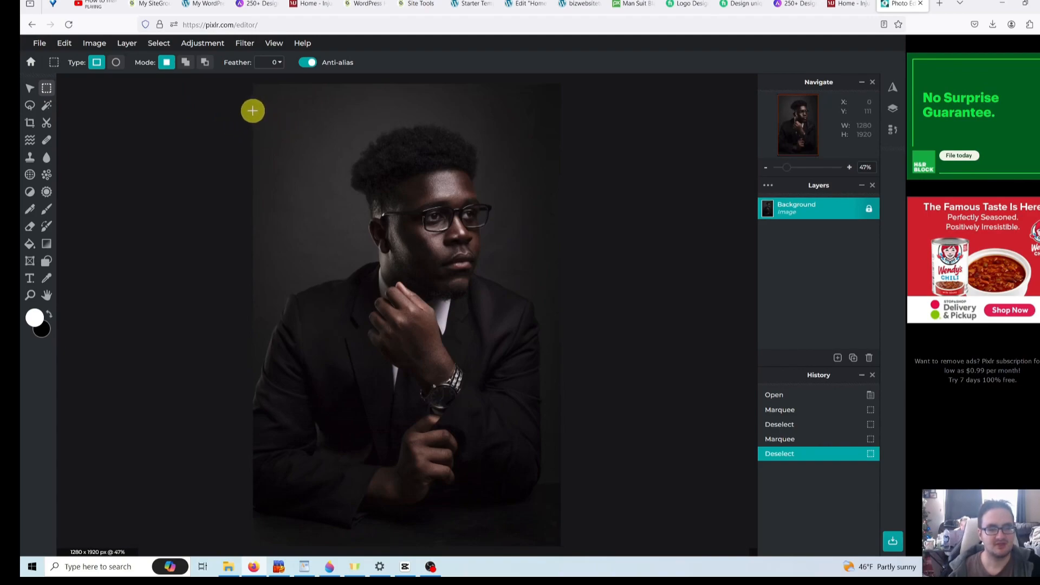
pyautogui.moveTo(251, 111); pyautogui.dragTo(563, 340)
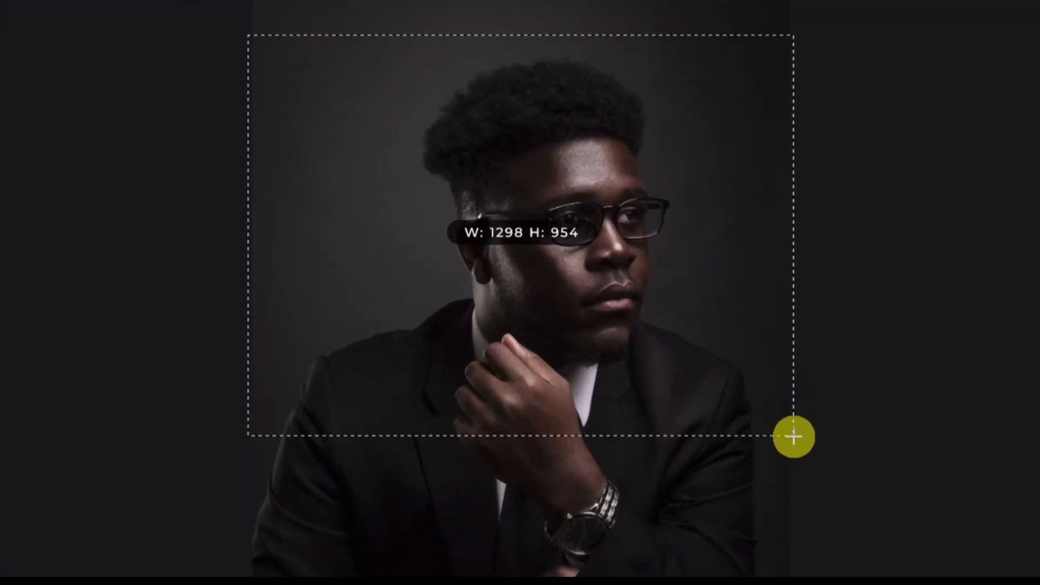
pyautogui.moveTo(794, 436); pyautogui.dragTo(792, 467)
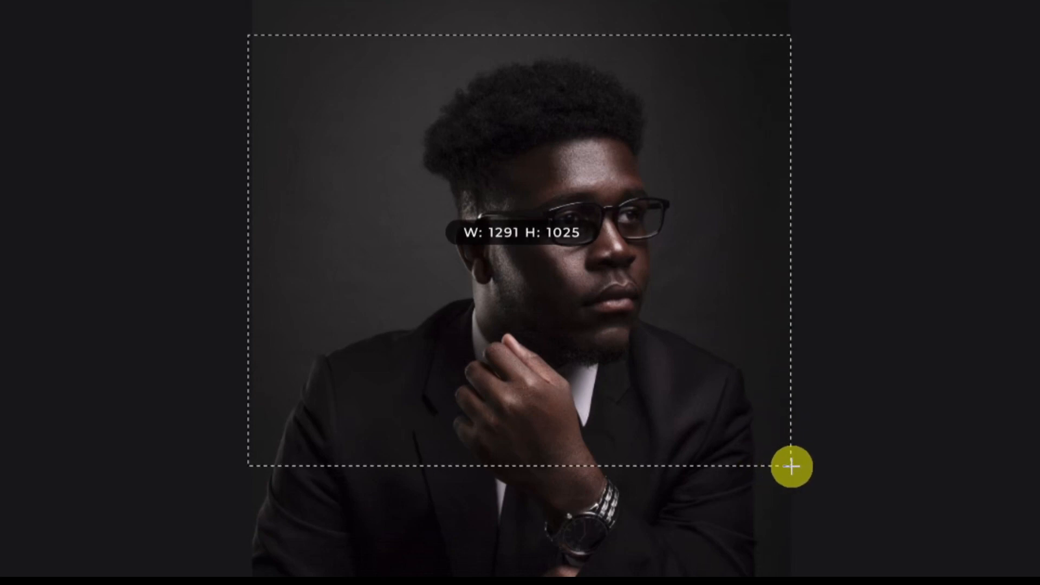
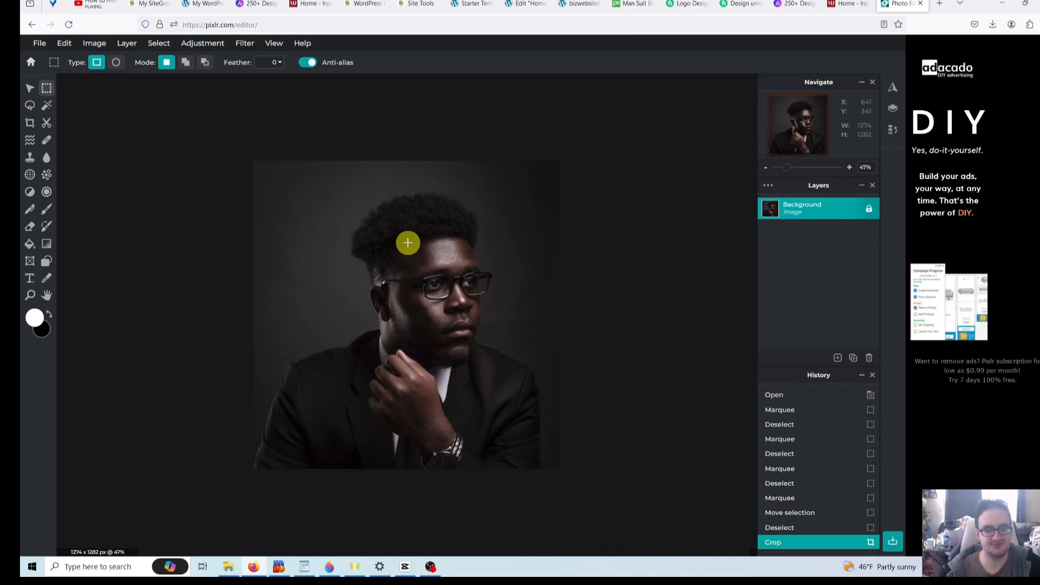
# - Undo the earlier crop and crop the portrait to a 1280 × 1282 head-and-shoulders framing
pyautogui.hotkey('ctrl', 'z')
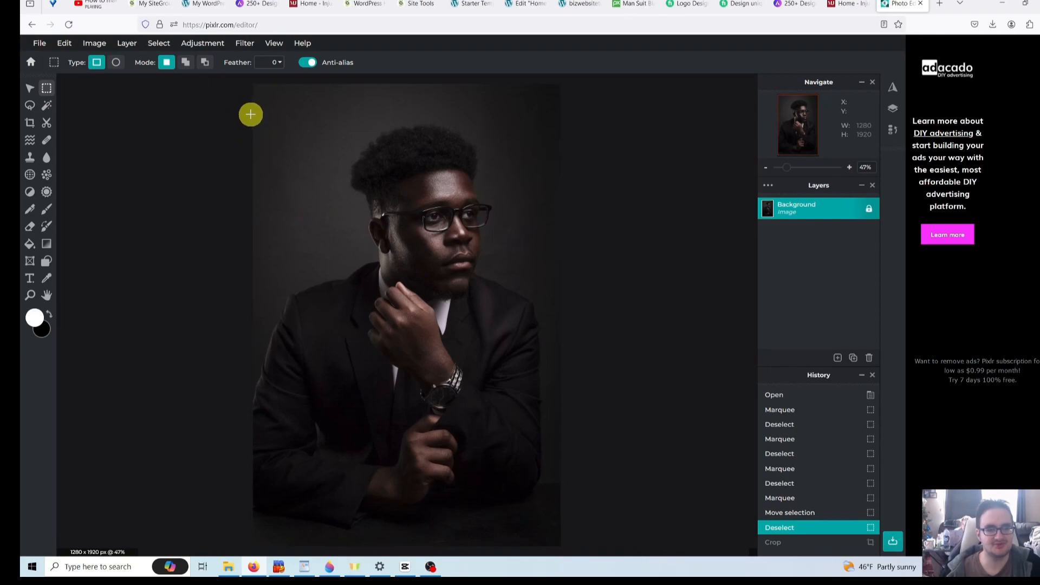
pyautogui.moveTo(251, 115); pyautogui.dragTo(563, 421)
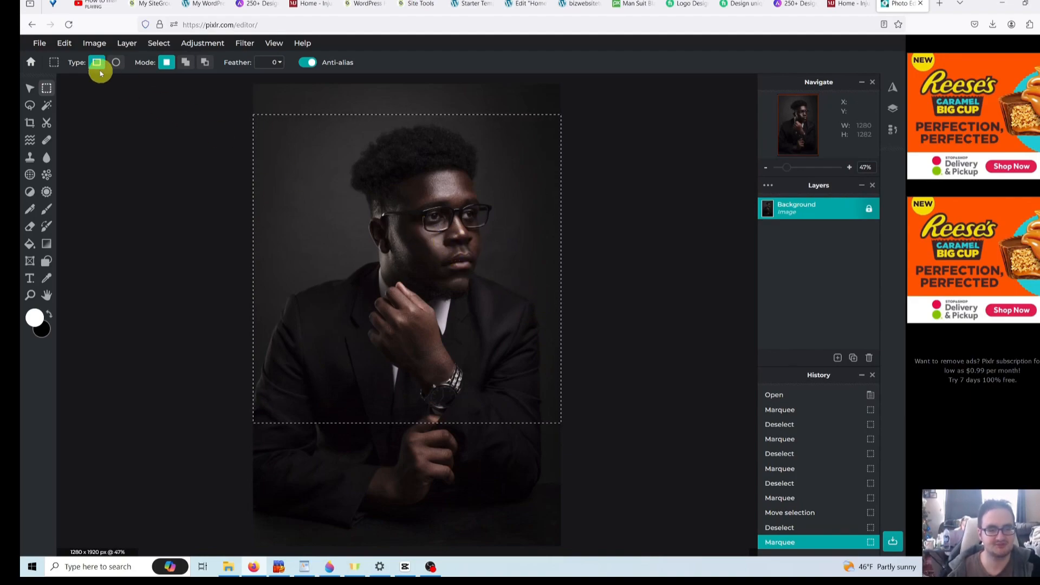
pyautogui.click(92, 43)
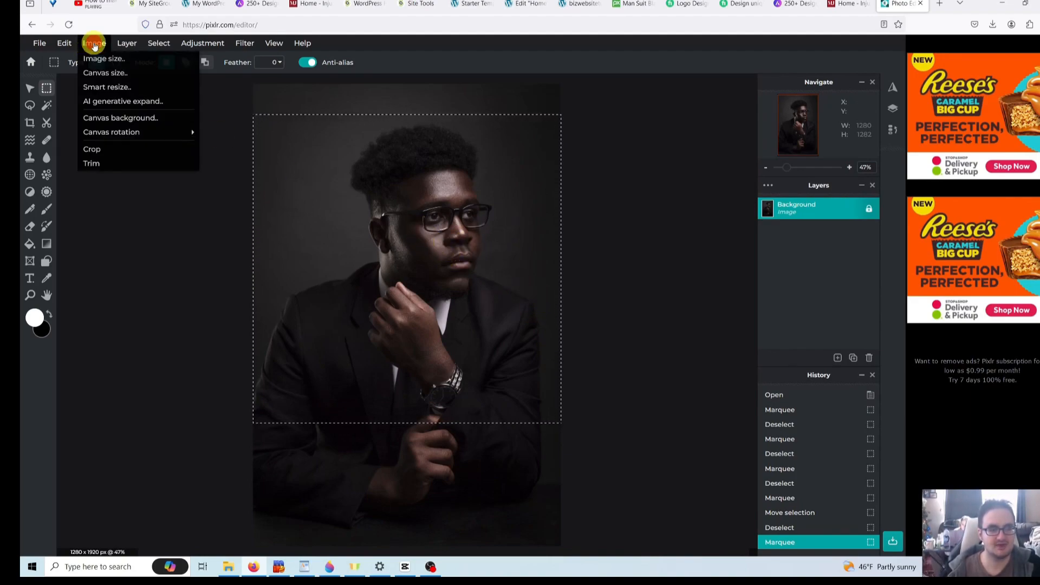
pyautogui.click(98, 150)
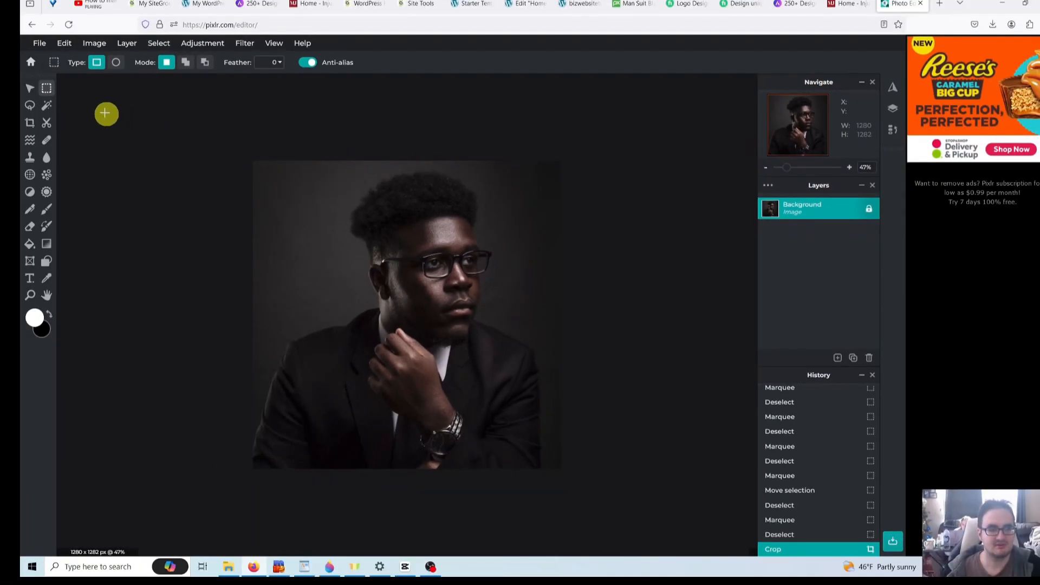
# - Resize the portrait to exactly 1280 × 1280 with the aspect constraint switched off
pyautogui.click(99, 44)
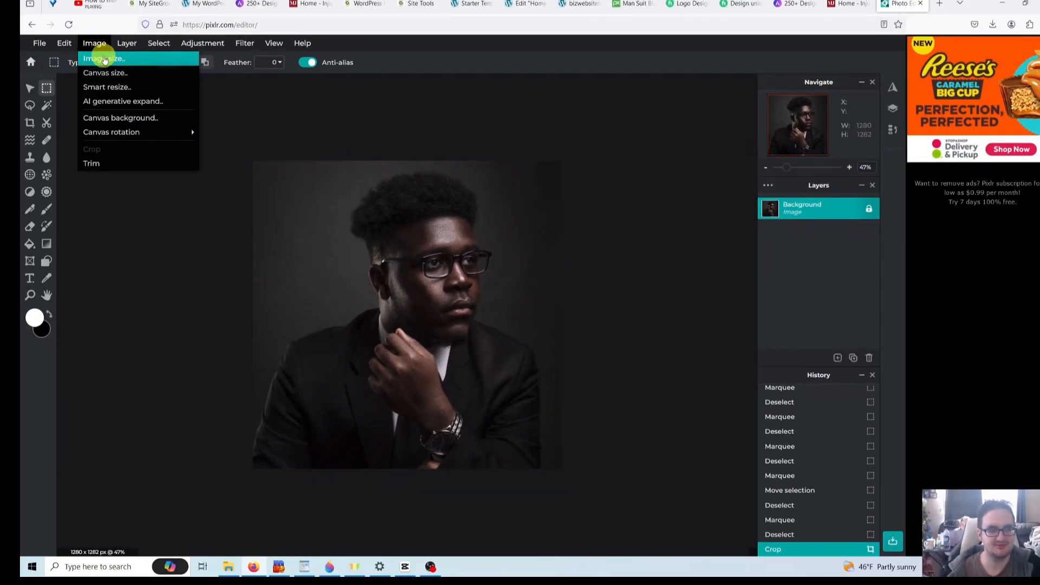
pyautogui.click(104, 60)
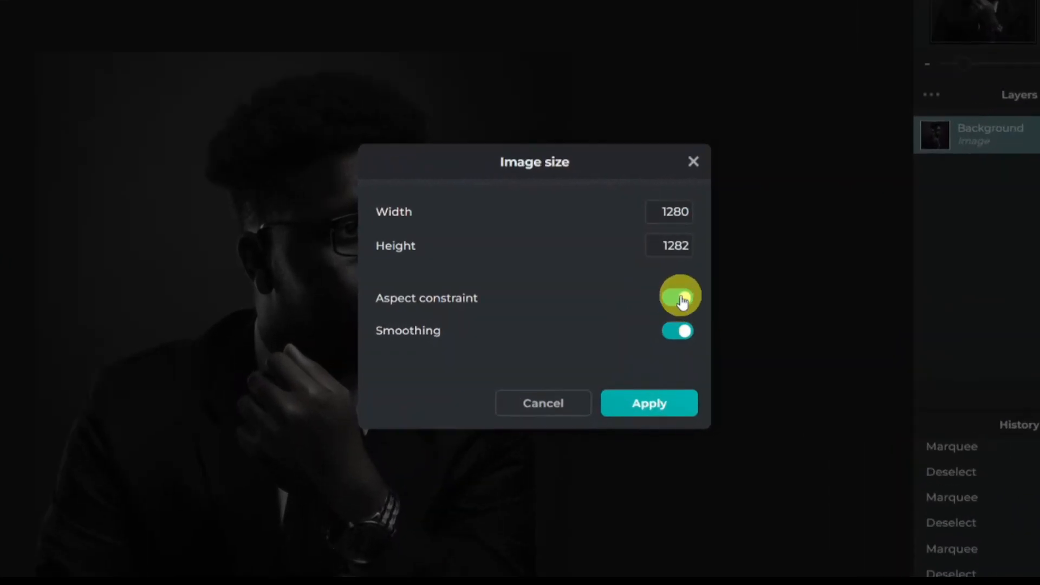
pyautogui.click(681, 299)
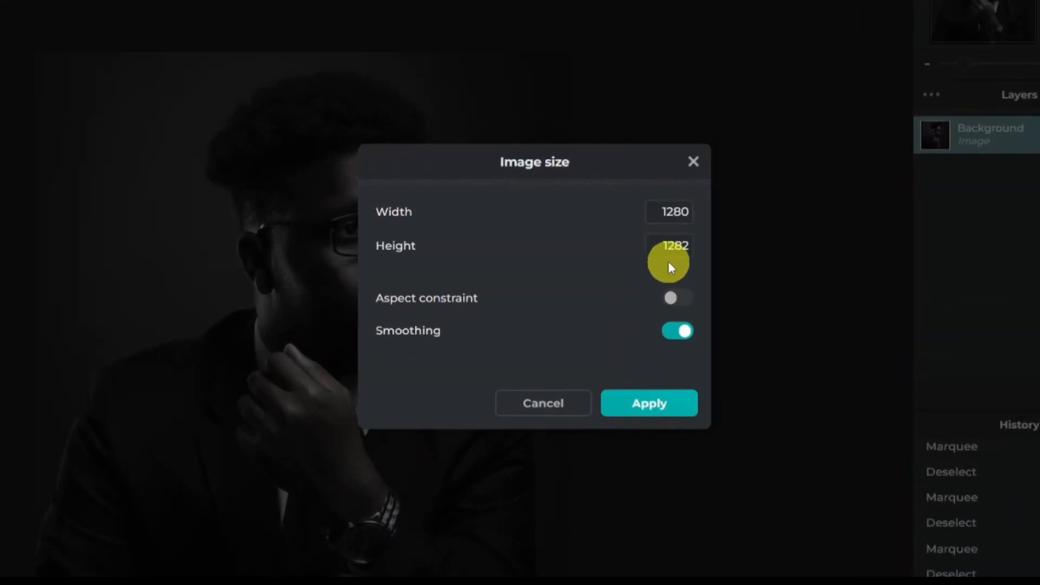
pyautogui.click(685, 249)
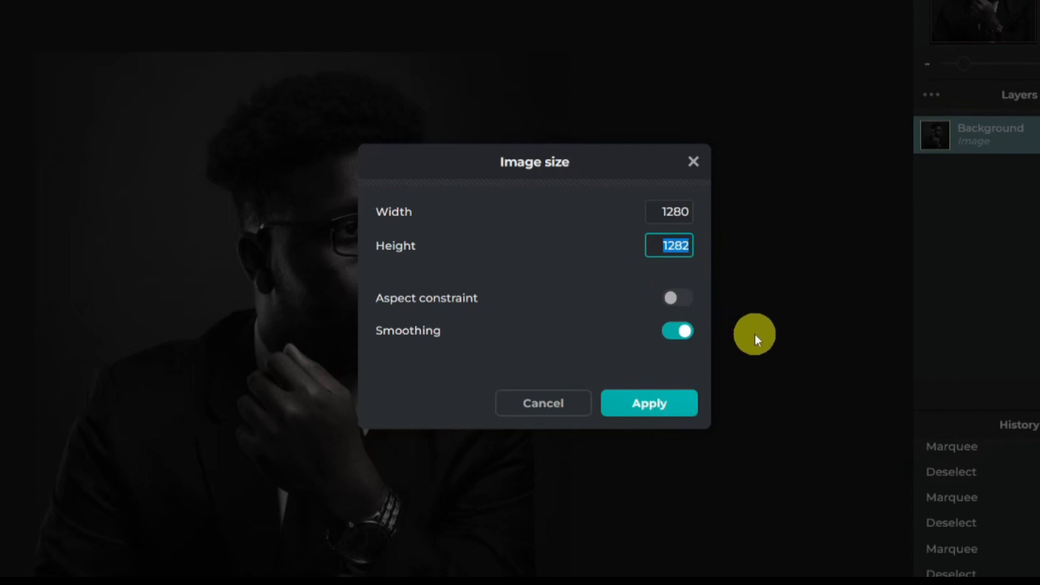
pyautogui.write('1280')
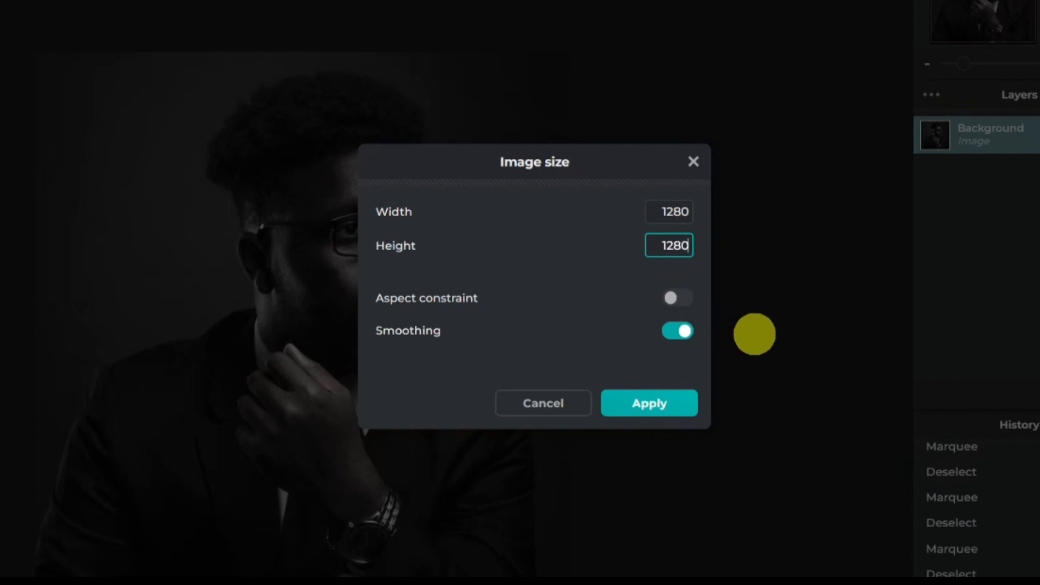
pyautogui.click(653, 411)
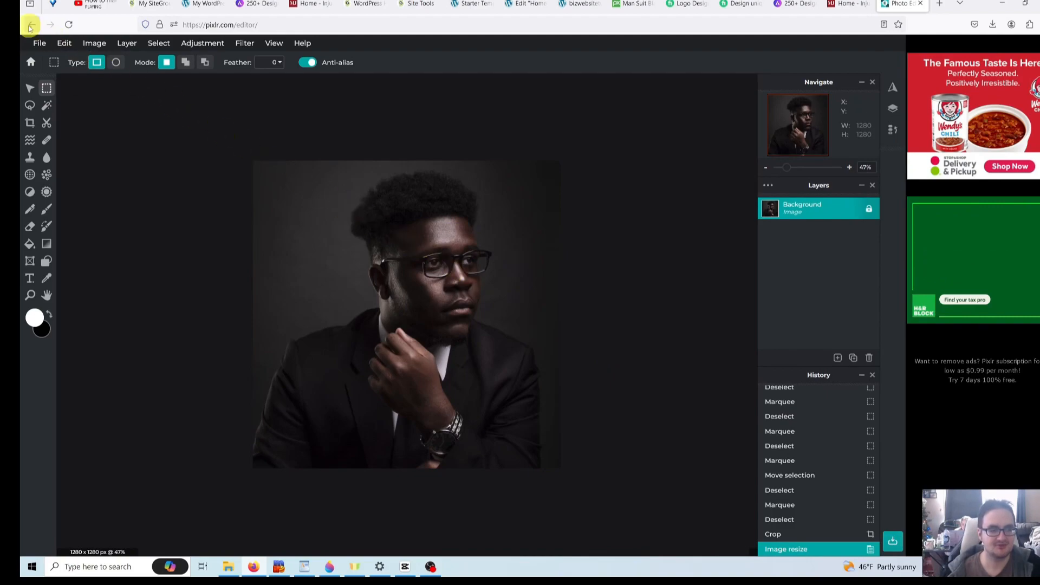
# - Save the square portrait as a high-quality JPG
pyautogui.click(40, 45)
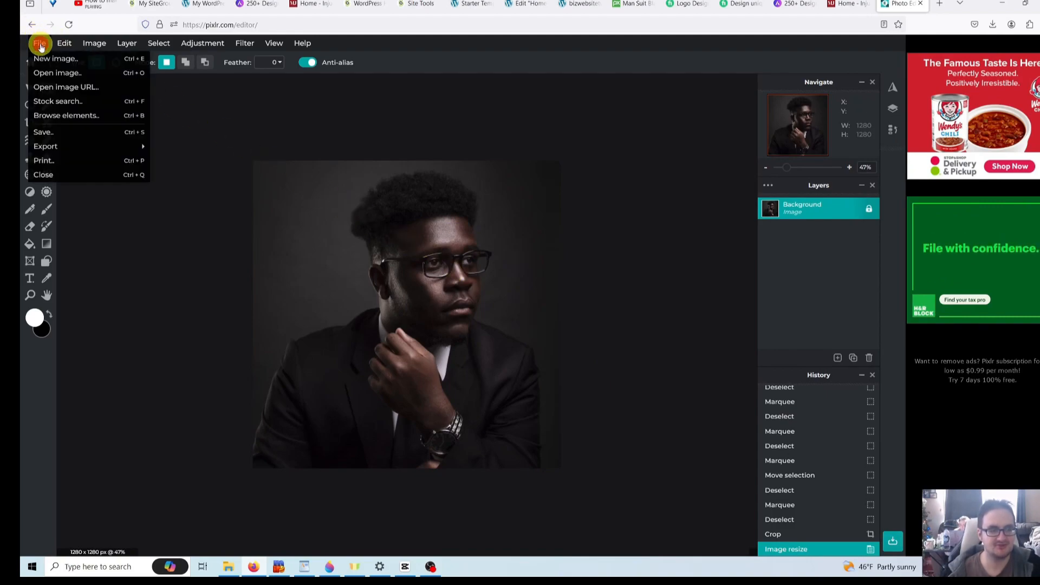
pyautogui.click(56, 133)
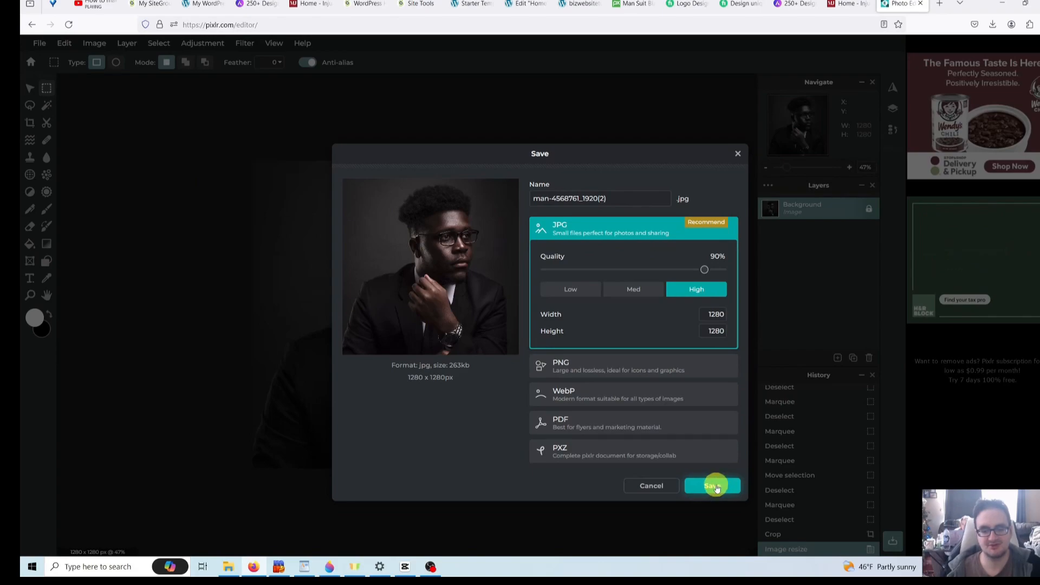
pyautogui.click(715, 486)
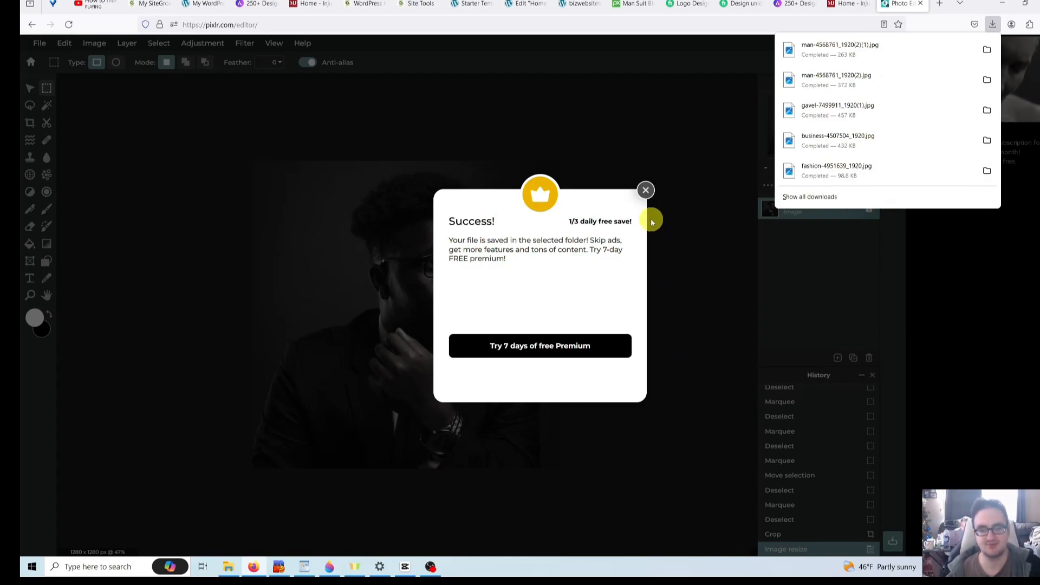
# - Dismiss the downloads list and save message, then switch to the site logo tab
pyautogui.click(647, 189)
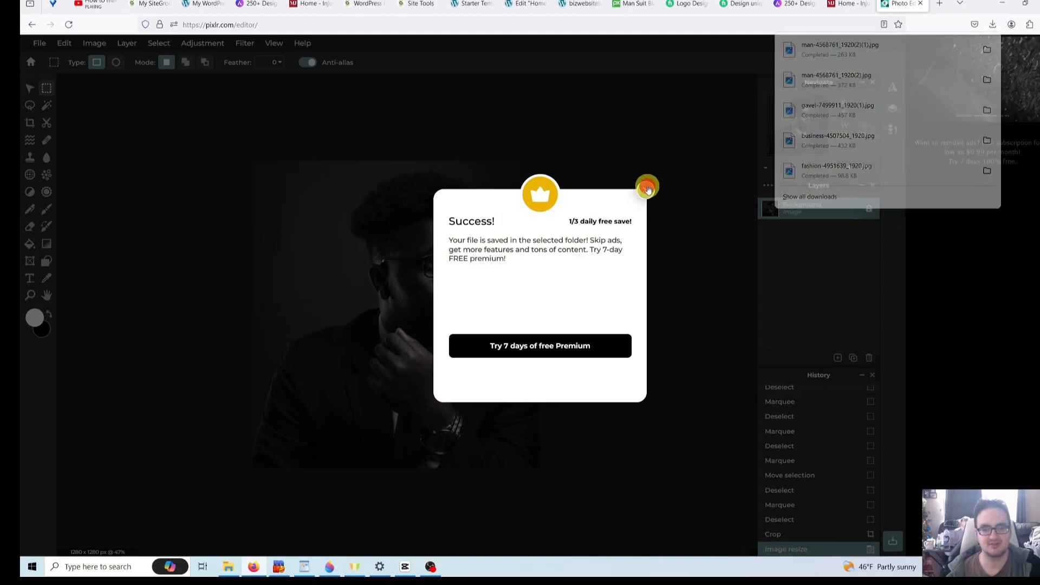
pyautogui.click(647, 187)
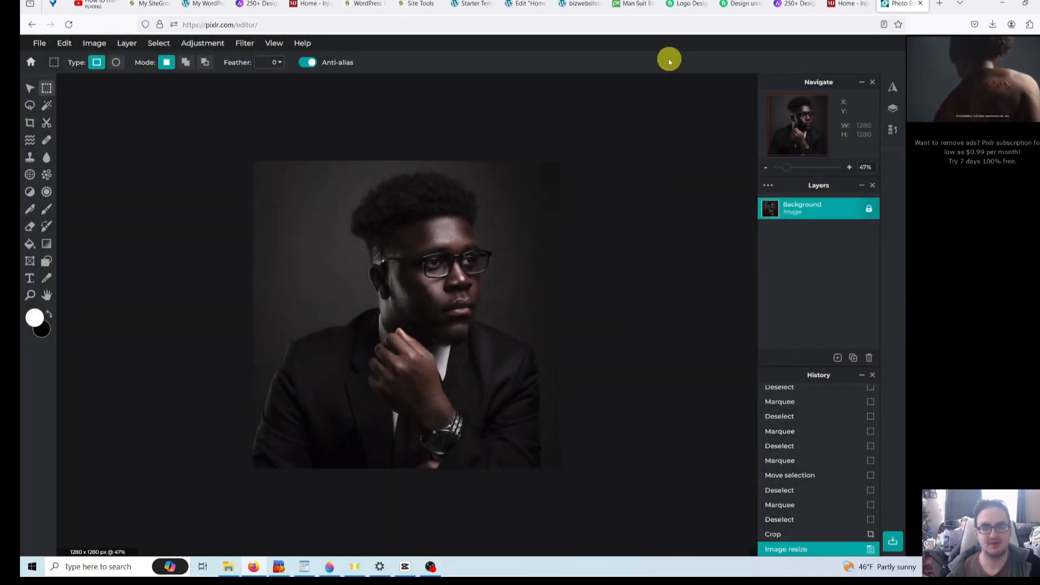
pyautogui.click(579, 3)
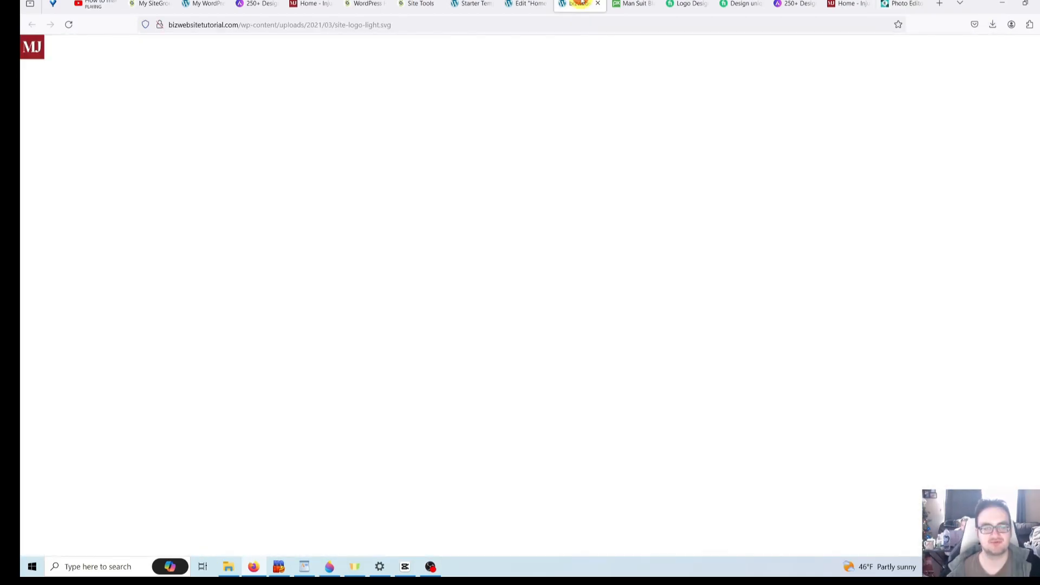
# - Upload man-4568761_1920(2)(1) from Downloads as the replacement About Us photo
pyautogui.click(528, 3)
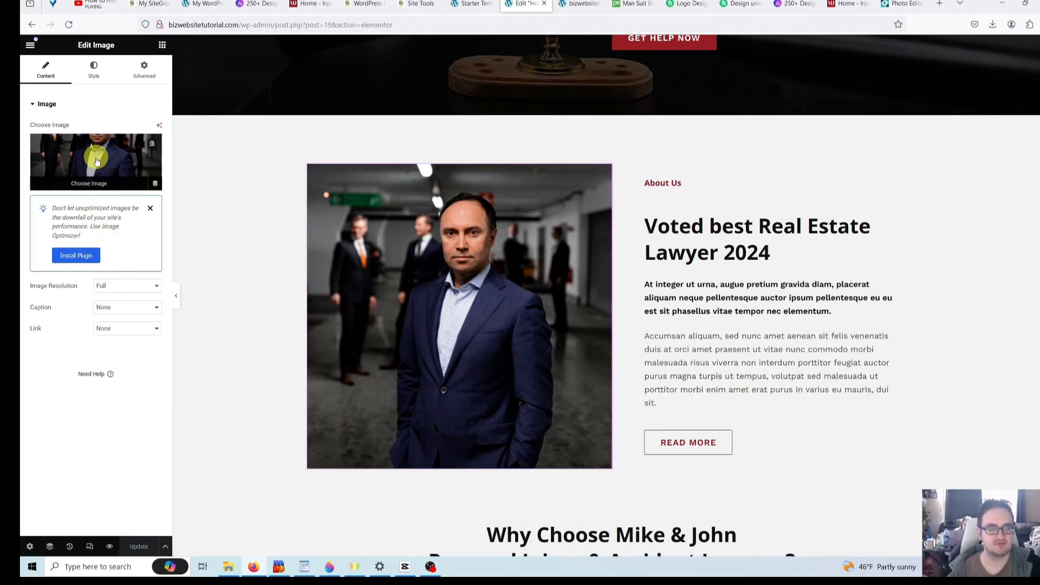
pyautogui.click(107, 181)
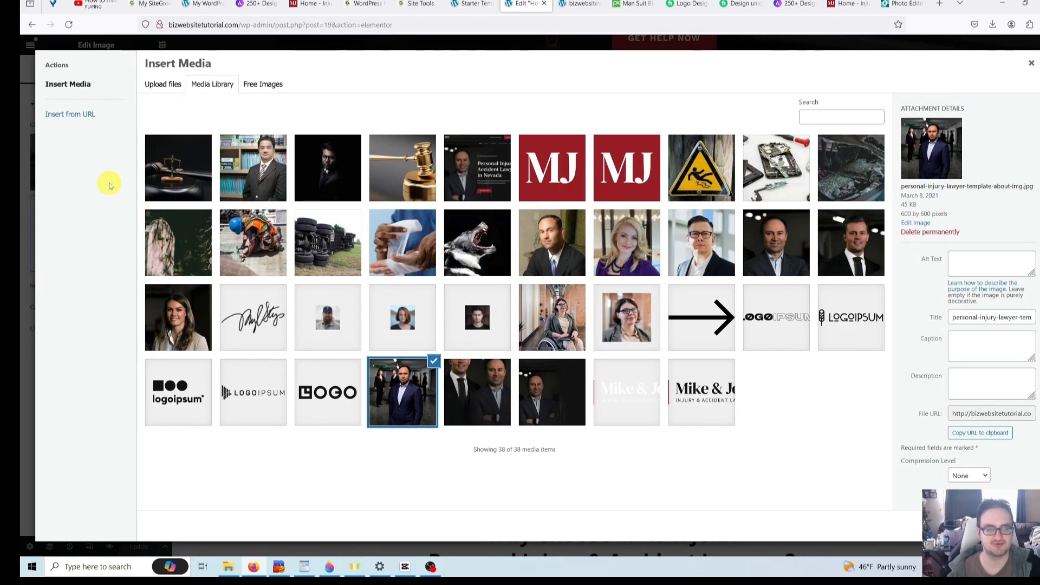
pyautogui.click(181, 83)
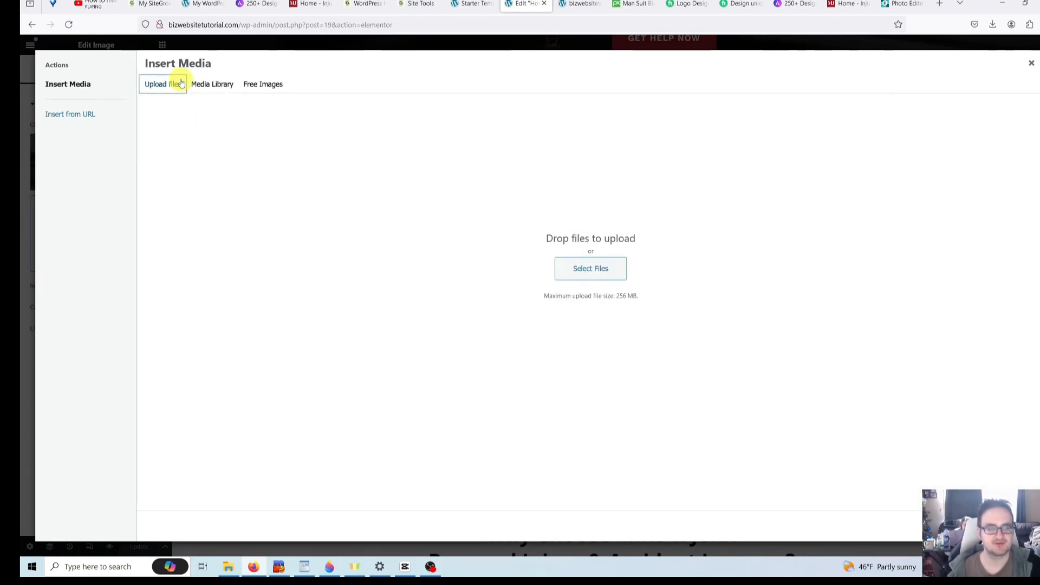
pyautogui.click(619, 267)
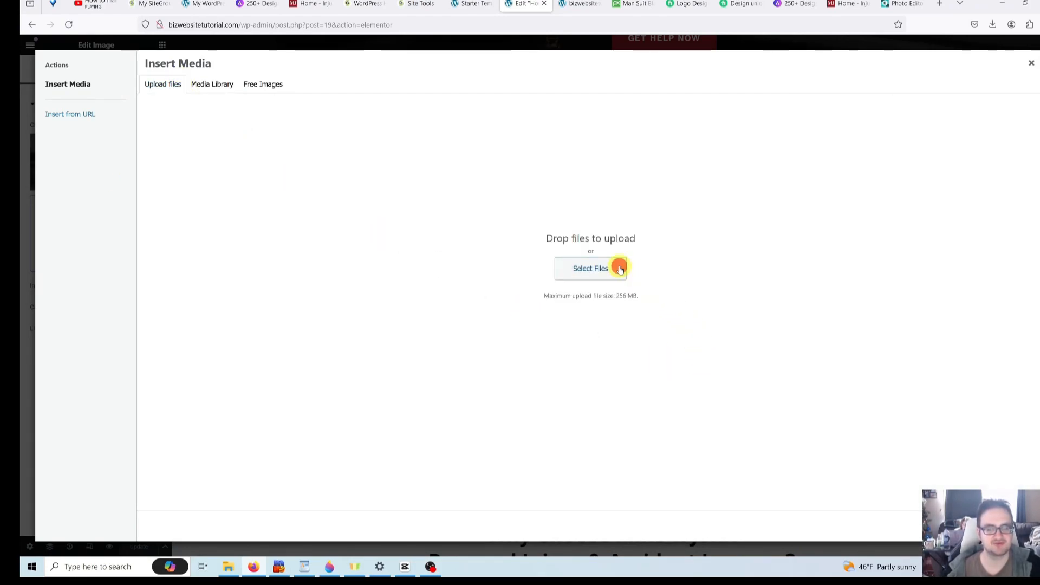
pyautogui.click(139, 75)
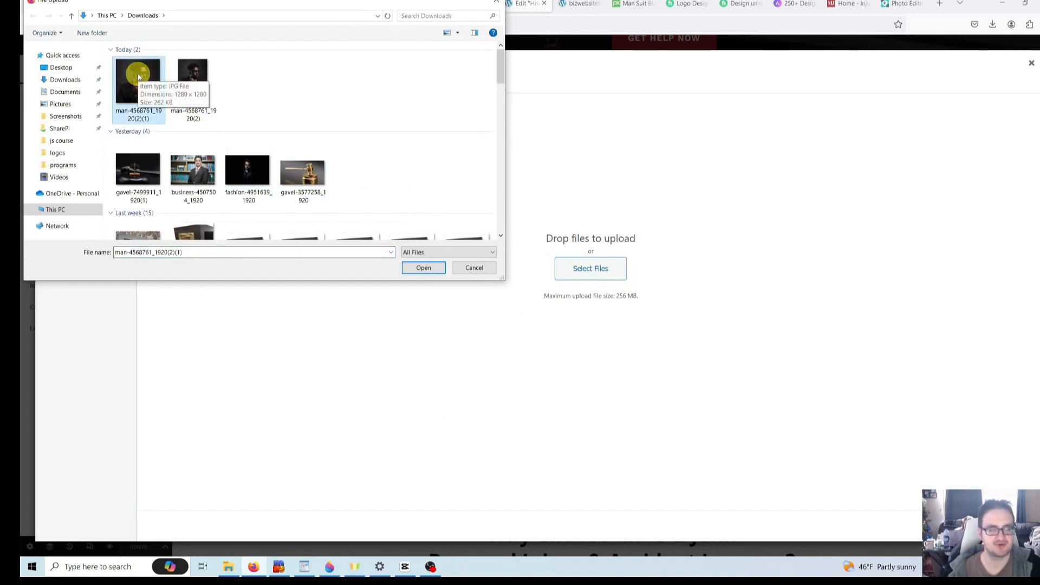
pyautogui.doubleClick(138, 77)
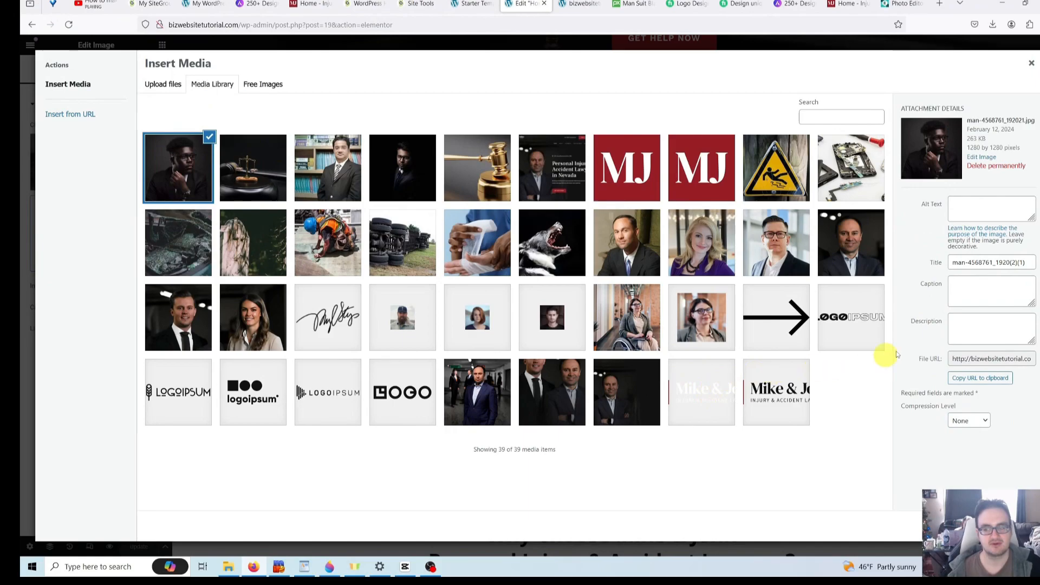
# - Retitle the uploaded image 'Best Lawyer 2024 Atlanta, GA' and copy that title
pyautogui.moveTo(1028, 261); pyautogui.dragTo(854, 262)
pyautogui.press('BackSpace')
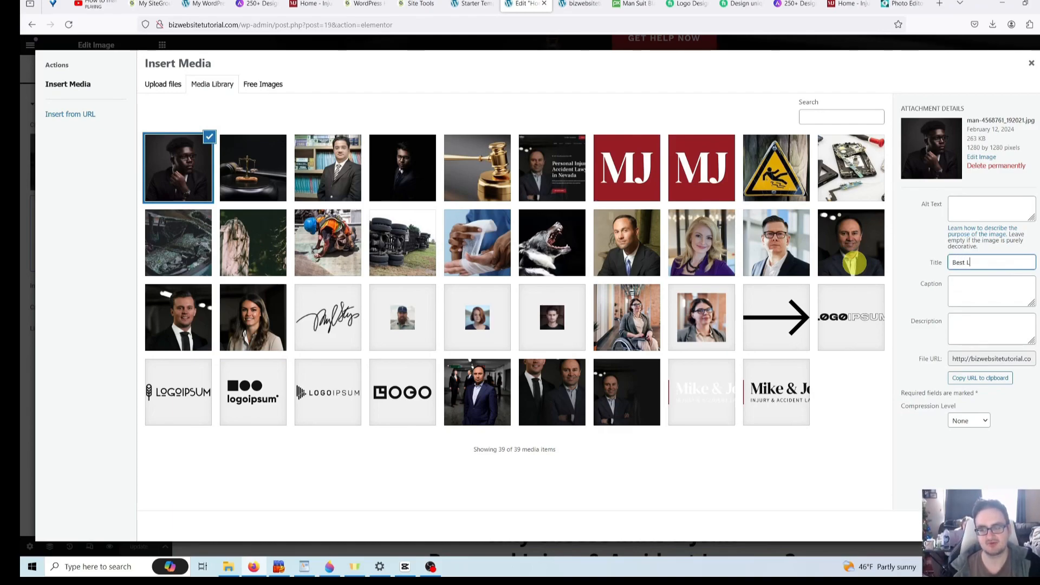
pyautogui.write('Best Lawyer')
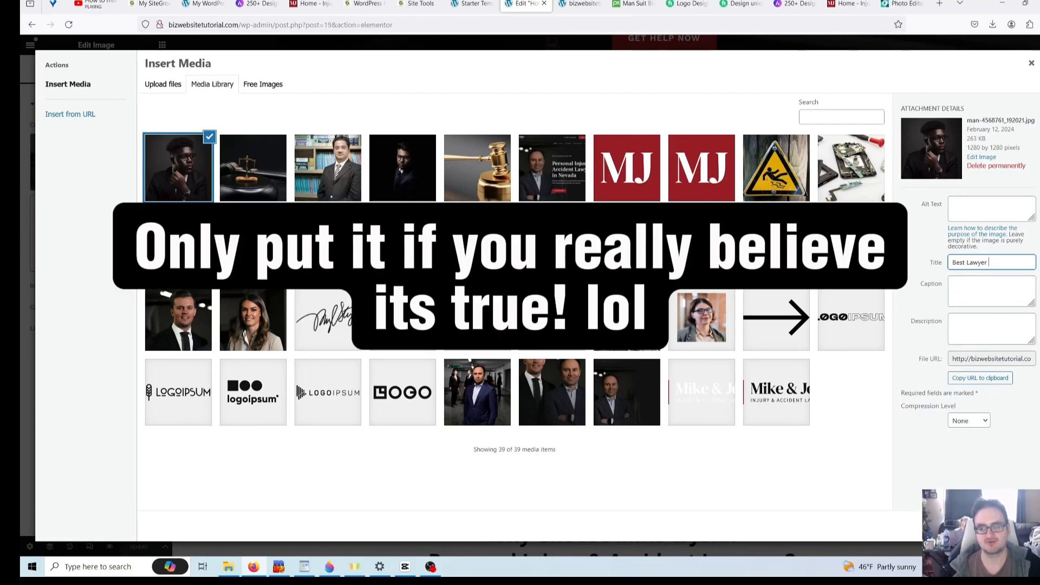
pyautogui.write('2024 ')
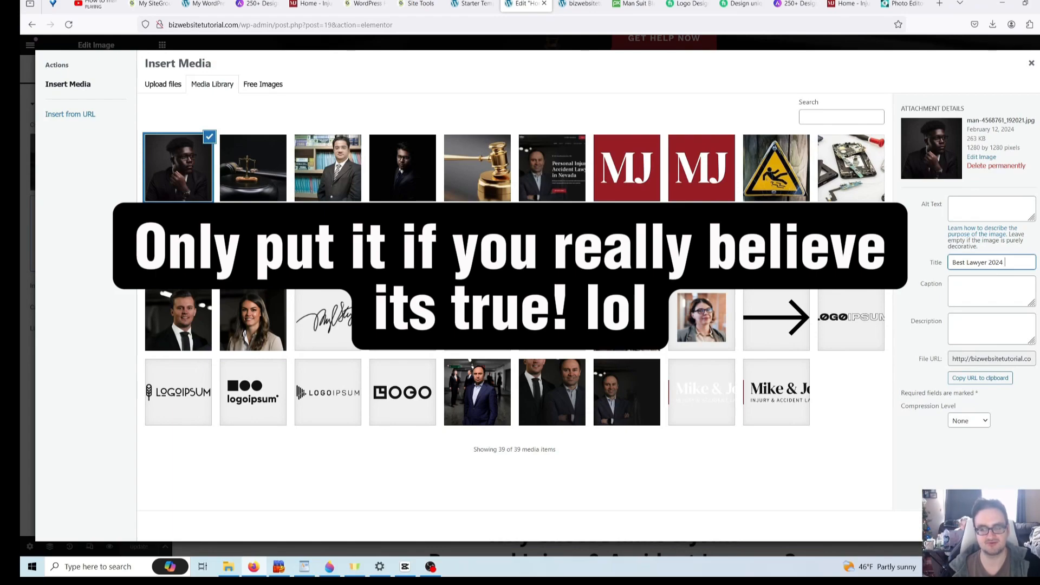
pyautogui.write('Atlanta,')
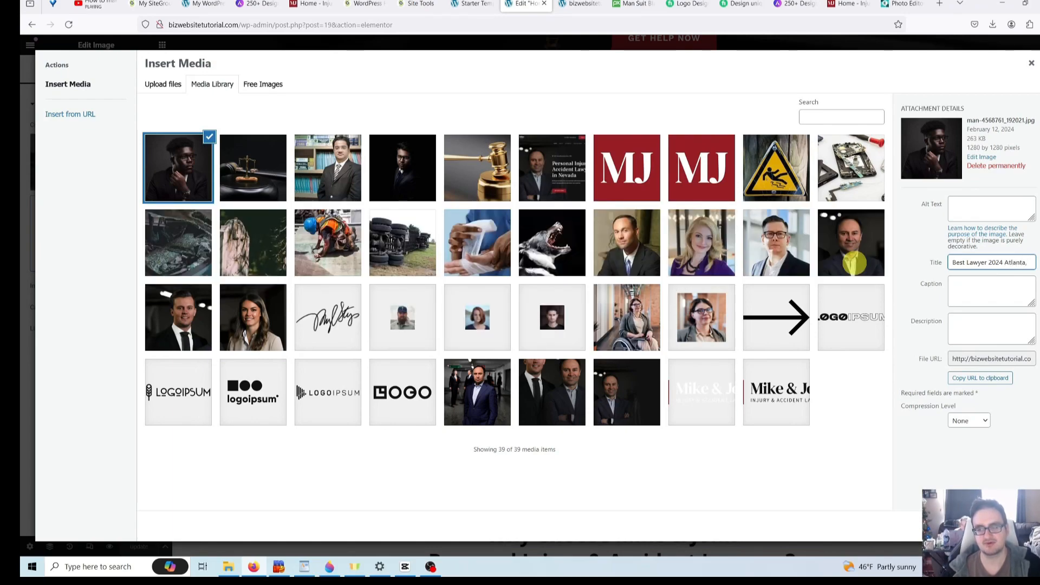
pyautogui.write(' GA')
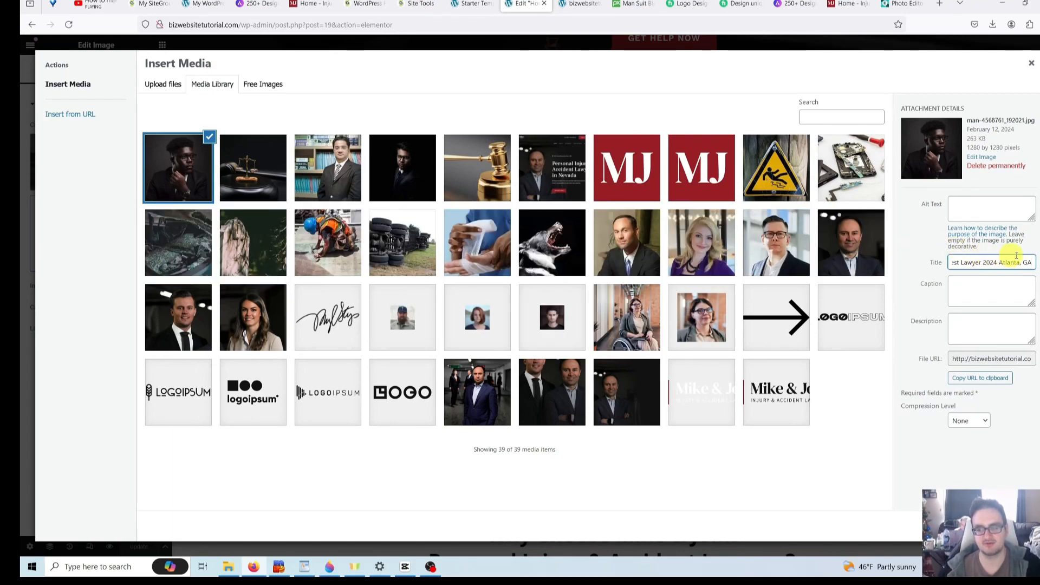
pyautogui.hotkey('ctrl', 'a')
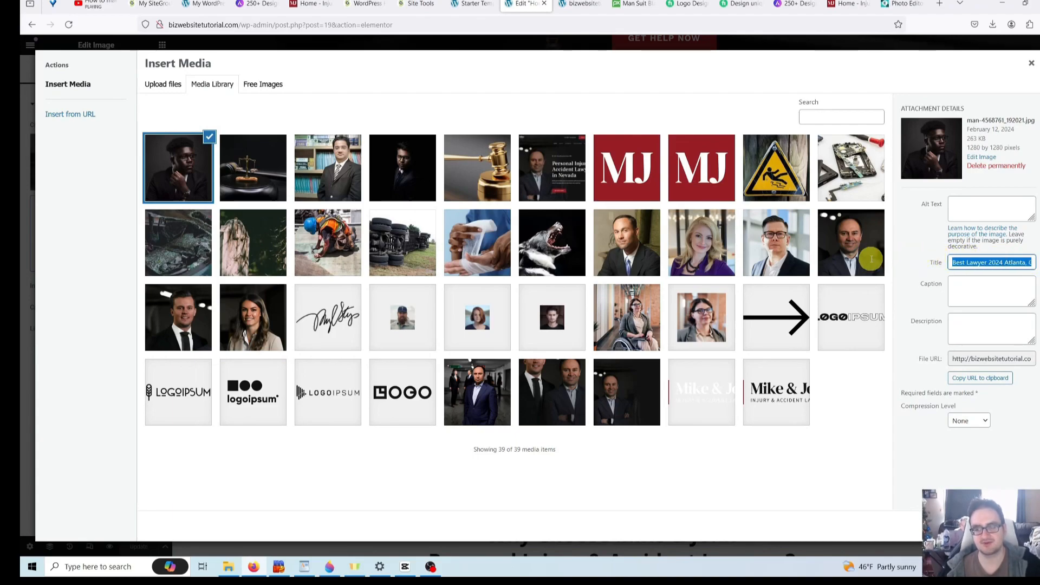
pyautogui.rightClick(975, 262)
pyautogui.click(949, 333)
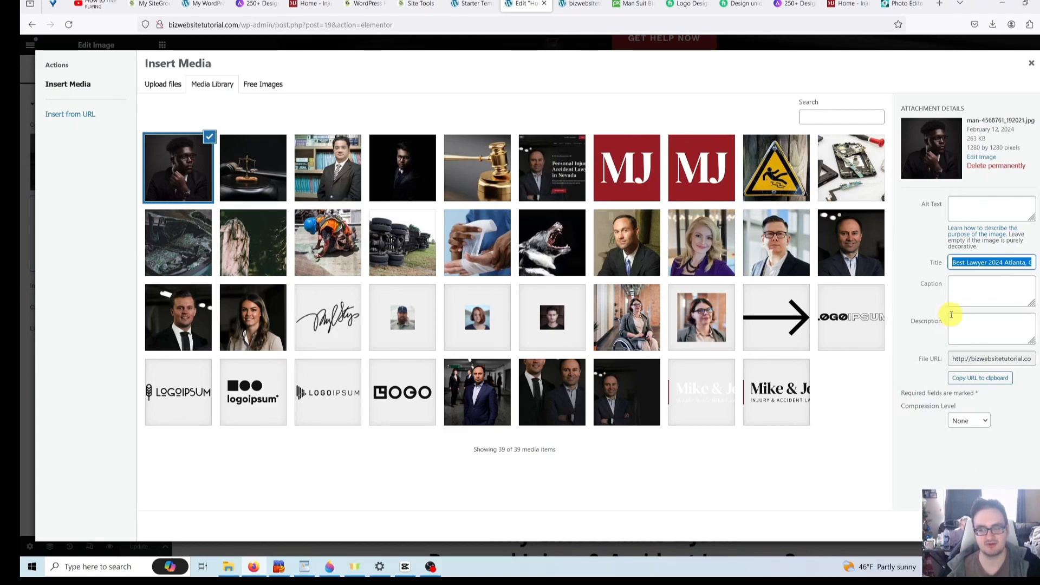
# - Paste 'Best Lawyer 2024 Atlanta, GA' as alt text and insert the portrait
pyautogui.click(963, 205)
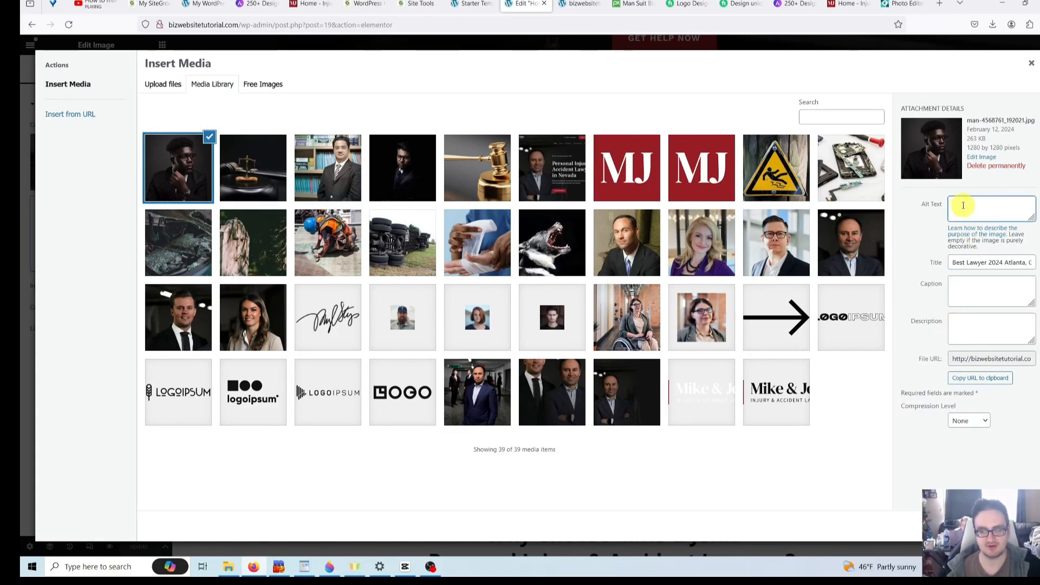
pyautogui.rightClick(963, 206)
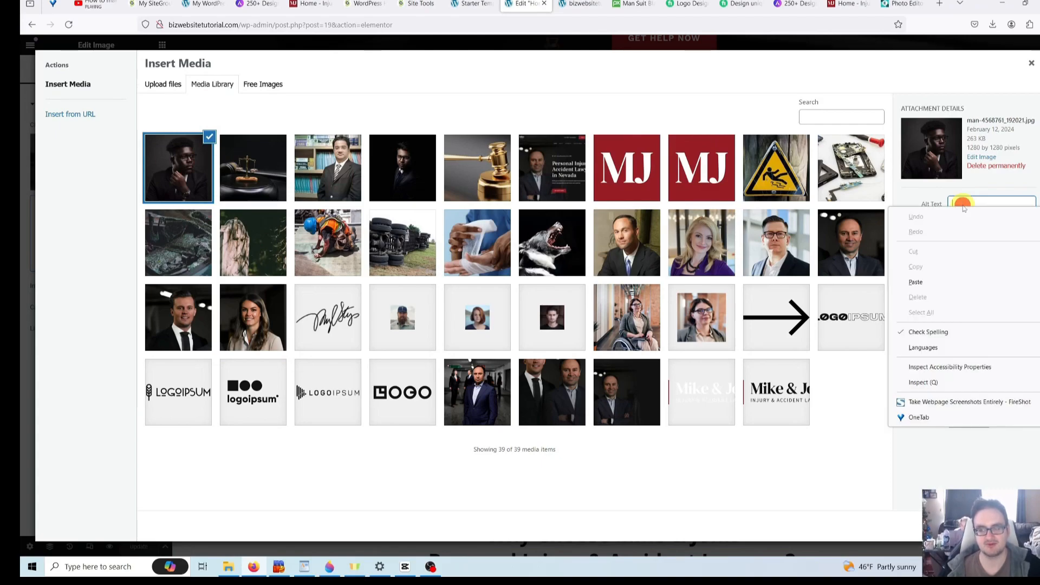
pyautogui.click(940, 288)
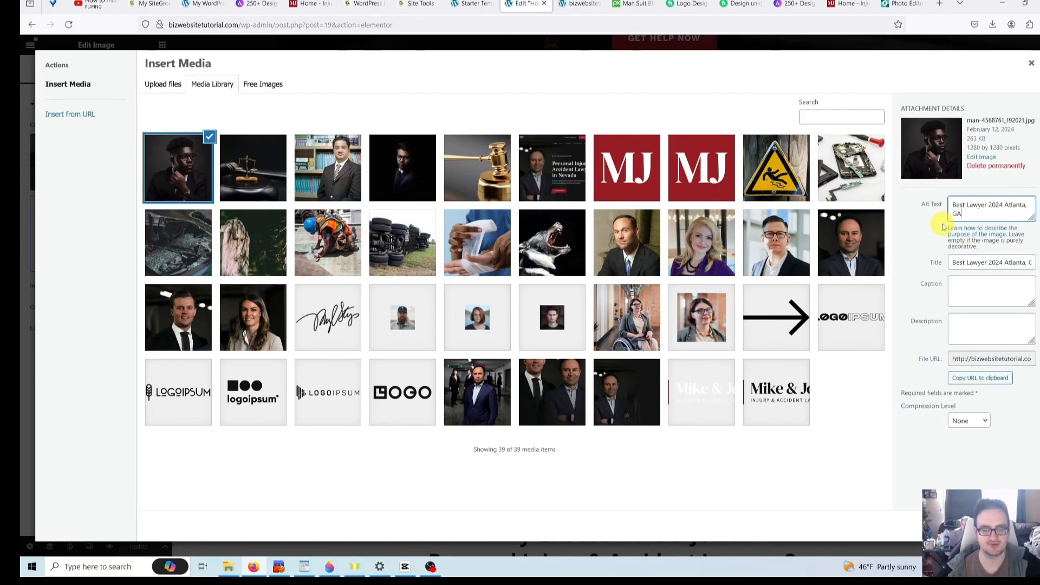
pyautogui.click(862, 498)
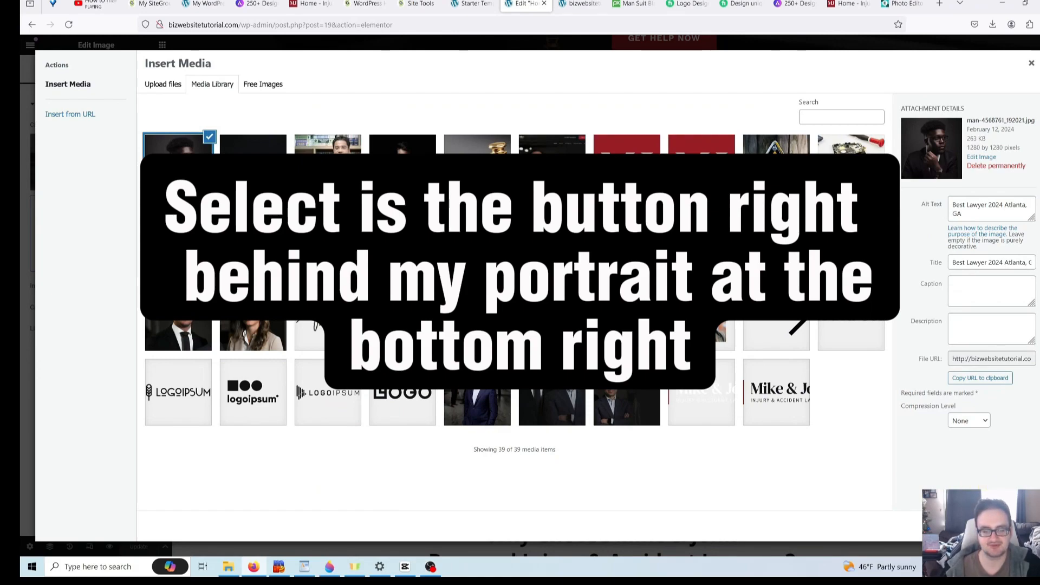
pyautogui.click(1015, 525)
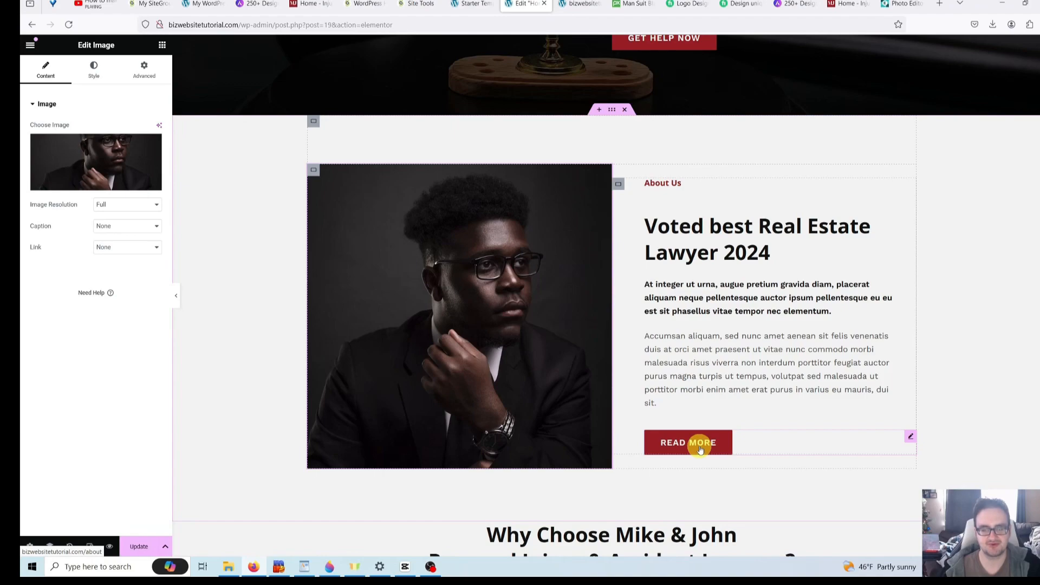
# - Delete the About Us container from the page
pyautogui.scroll(-4, 700, 449)
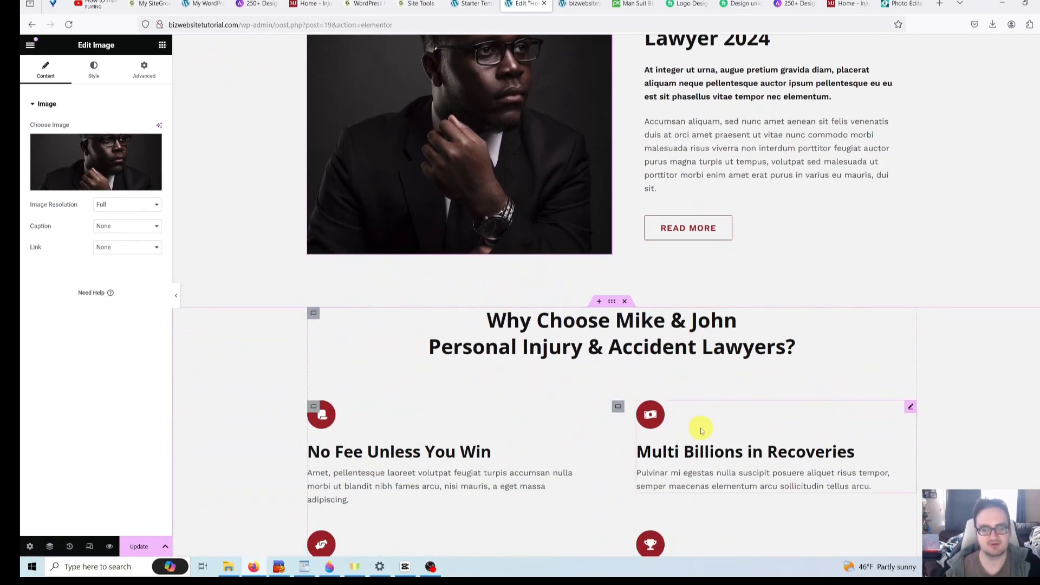
pyautogui.scroll(6, 701, 428)
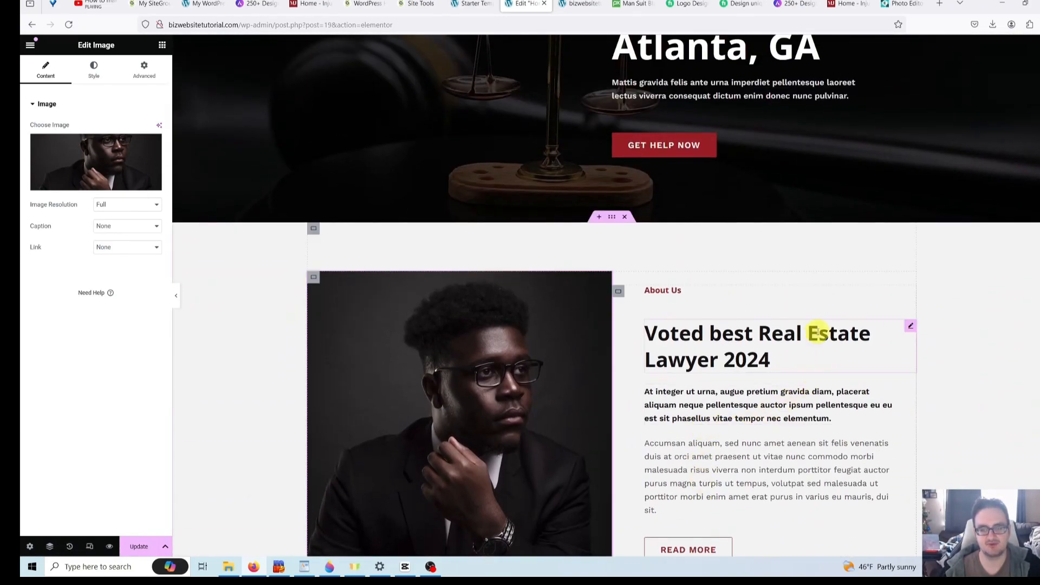
pyautogui.rightClick(837, 278)
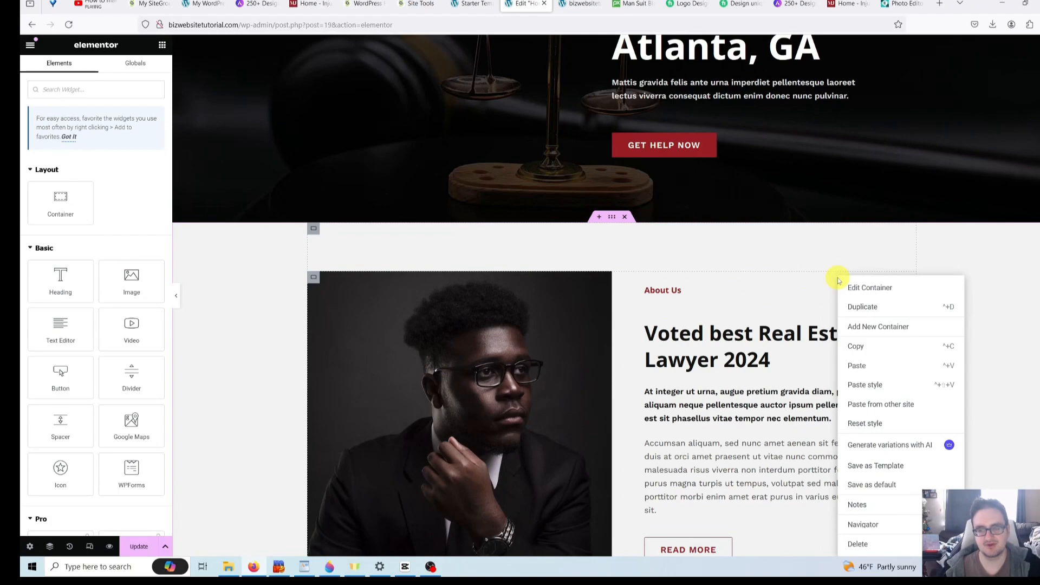
pyautogui.click(862, 544)
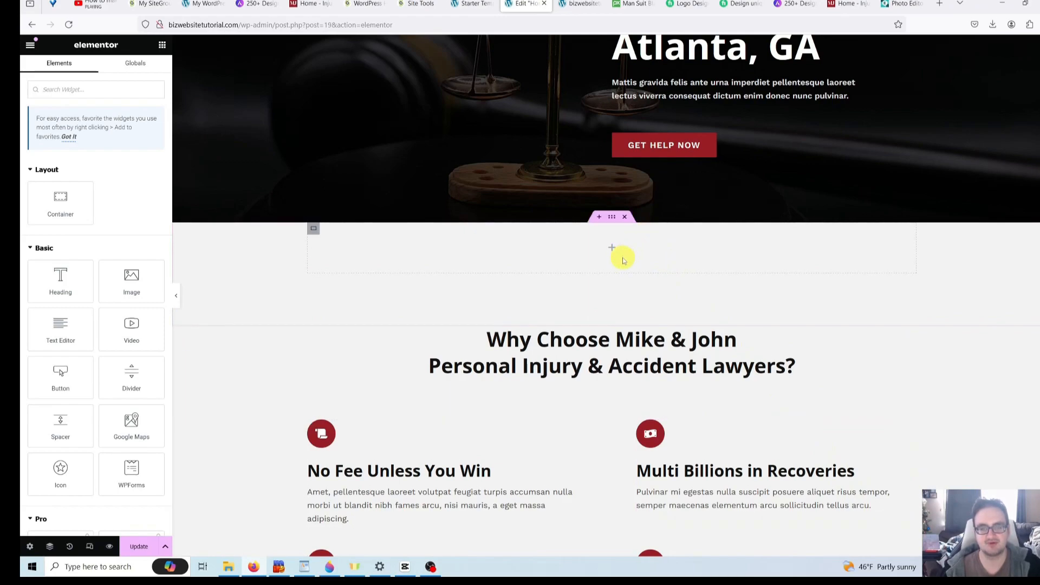
# - Delete the leftover empty container so Why Choose sits right below the hero
pyautogui.rightClick(643, 248)
pyautogui.click(640, 254)
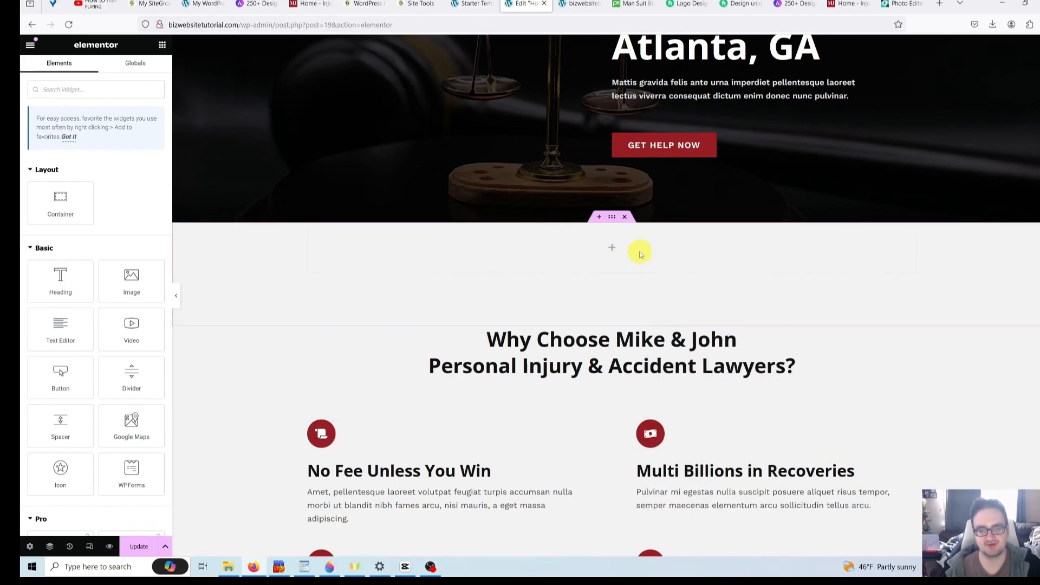
pyautogui.rightClick(640, 253)
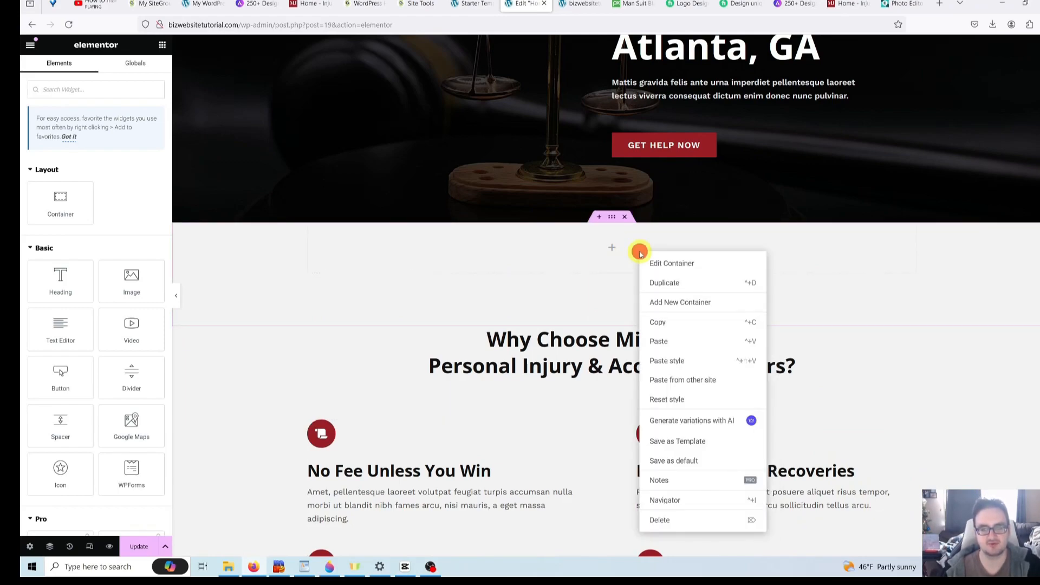
pyautogui.click(683, 521)
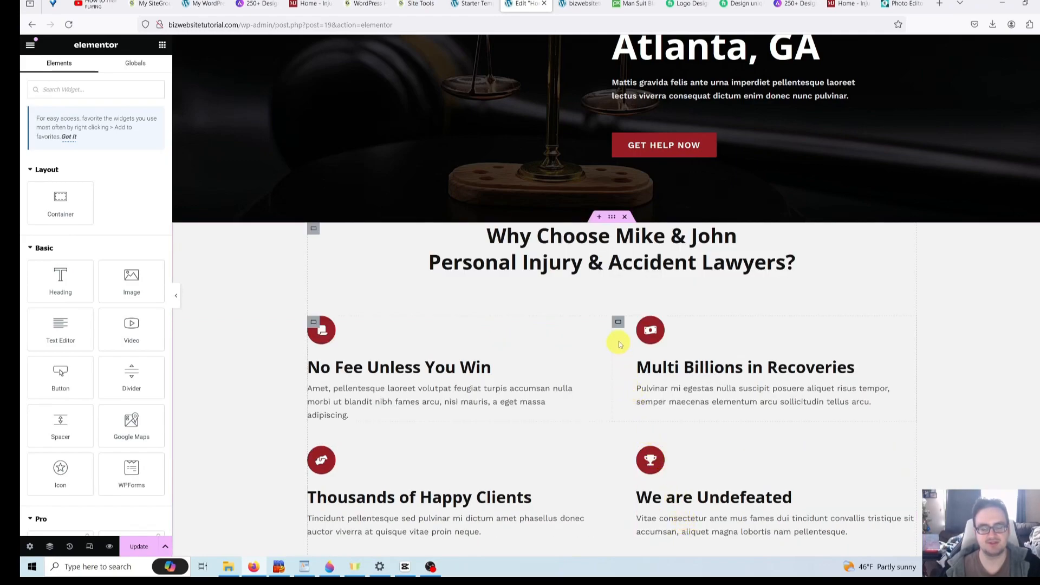
pyautogui.scroll(-3, 727, 371)
pyautogui.scroll(3, 715, 367)
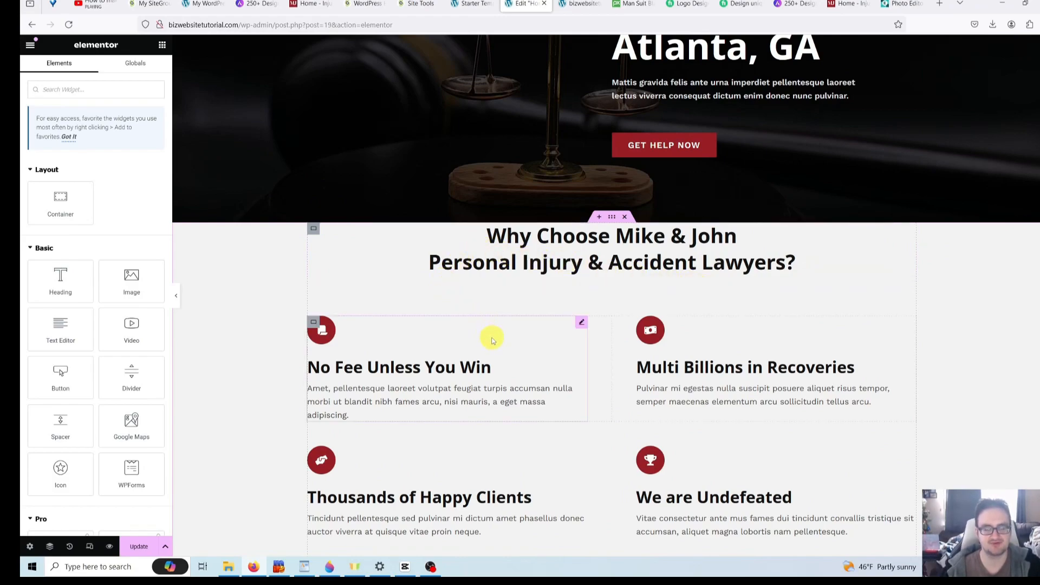
pyautogui.scroll(2, 493, 342)
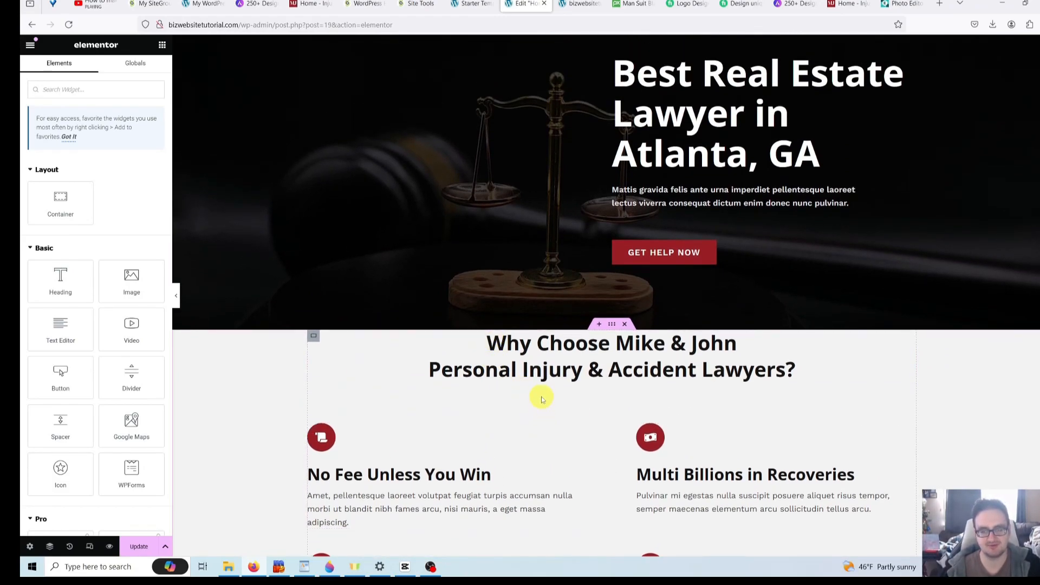
pyautogui.scroll(2, 541, 396)
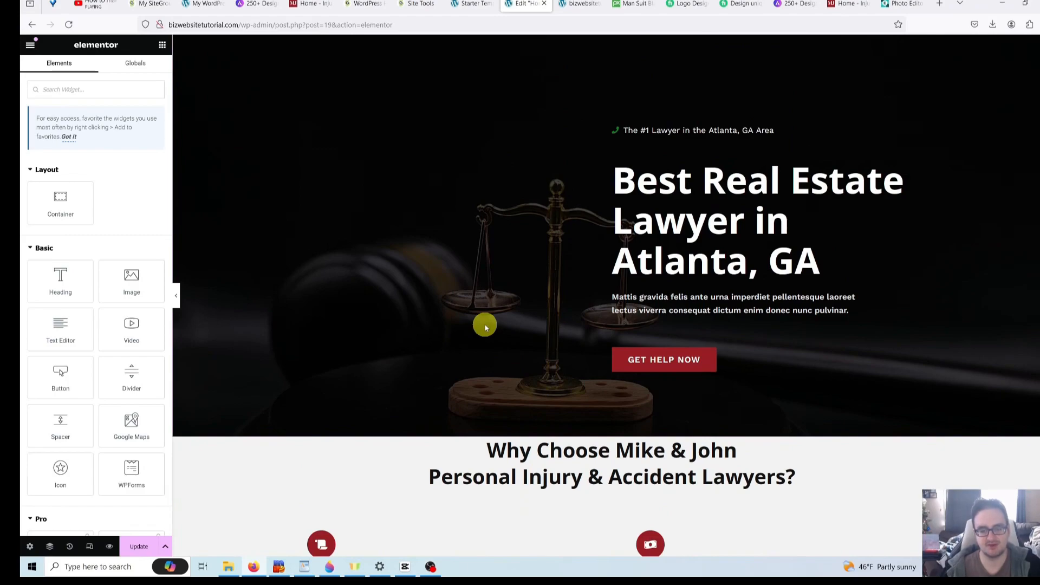
pyautogui.scroll(-2, 486, 328)
pyautogui.scroll(-2, 486, 328)
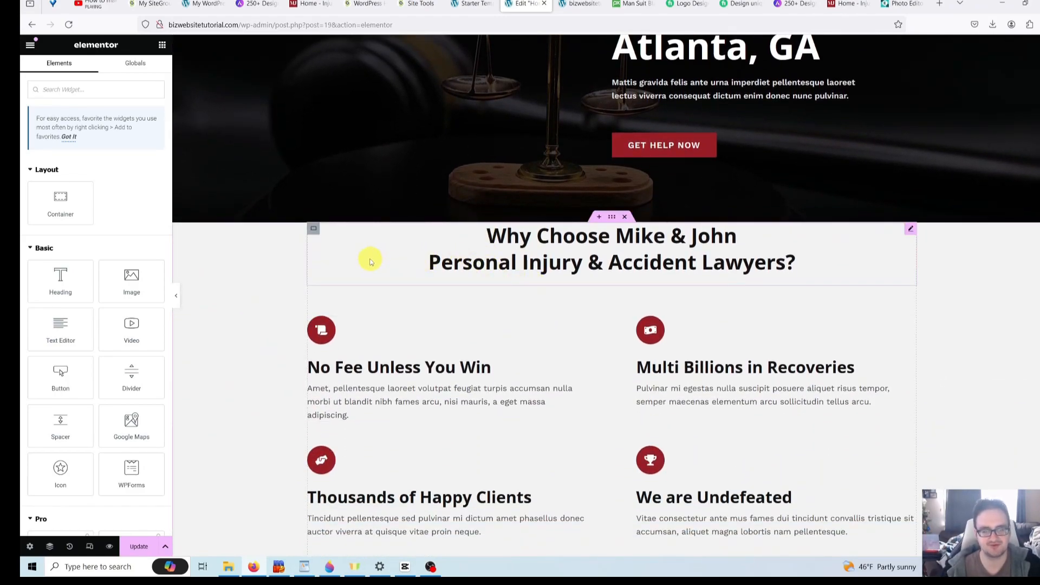
# - Give the Why Choose Mike & John container an unlinked 60 px top margin
pyautogui.click(312, 231)
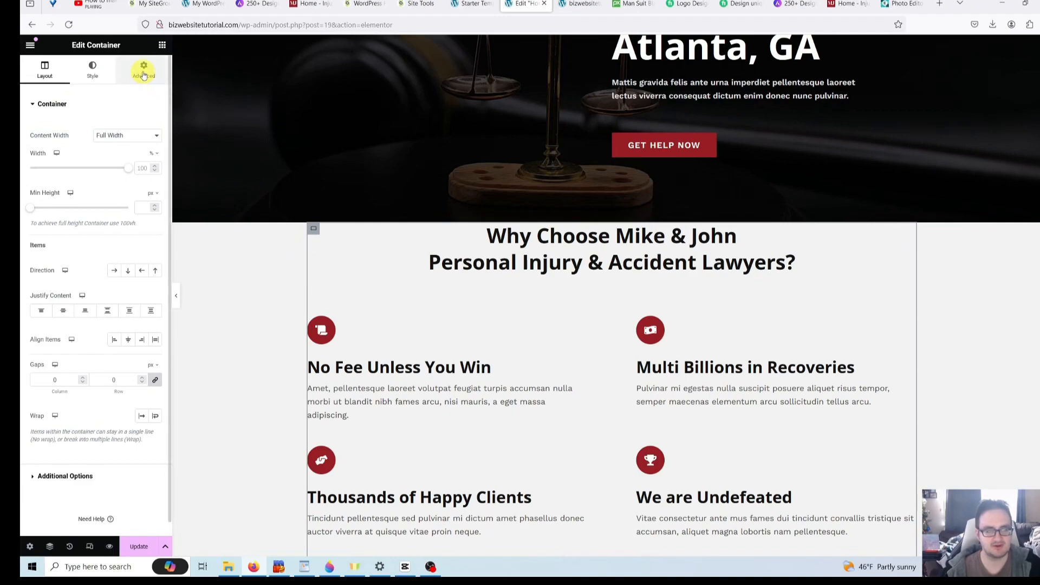
pyautogui.click(144, 71)
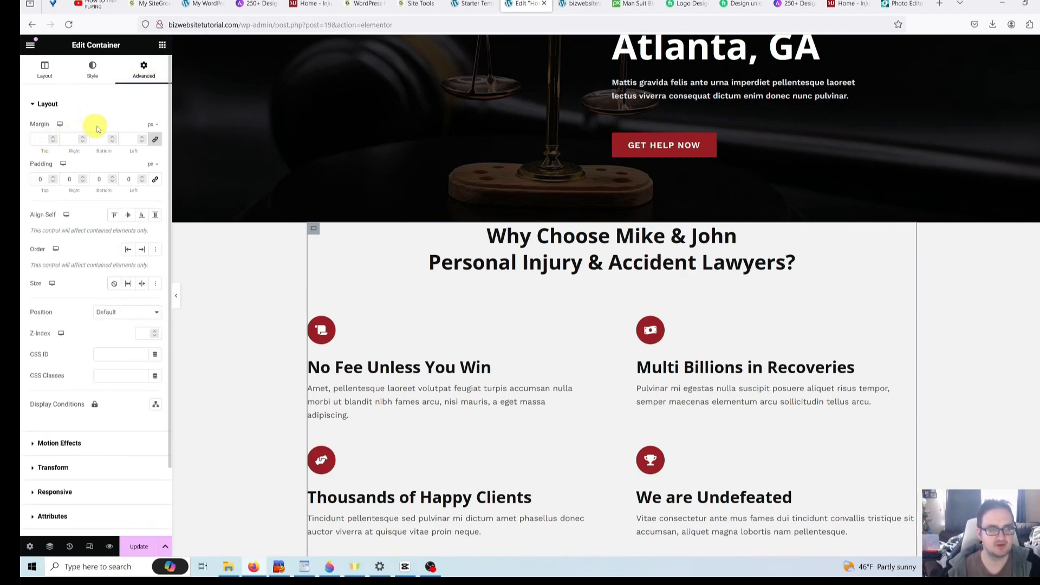
pyautogui.click(157, 142)
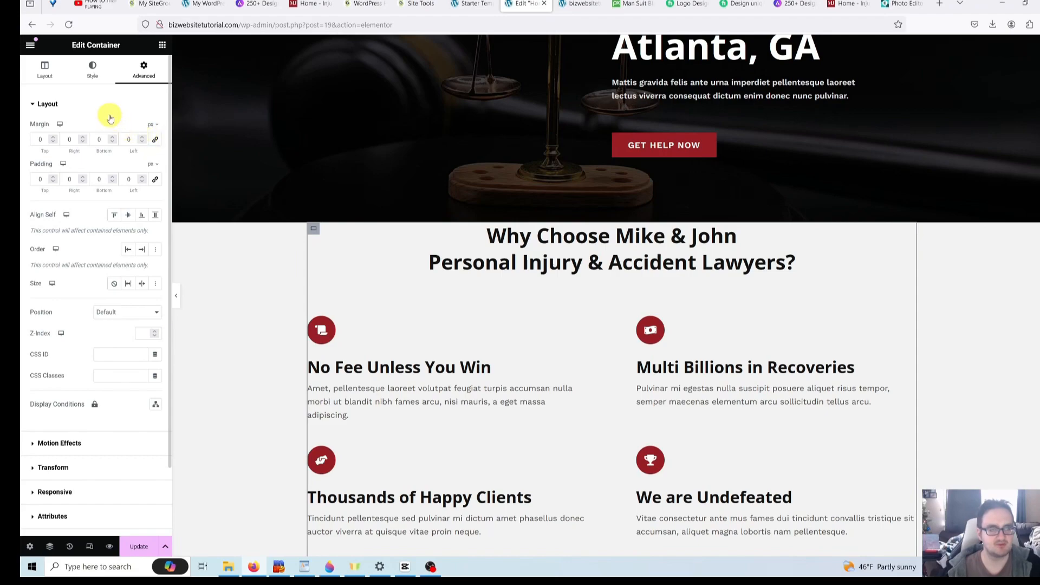
pyautogui.click(43, 141)
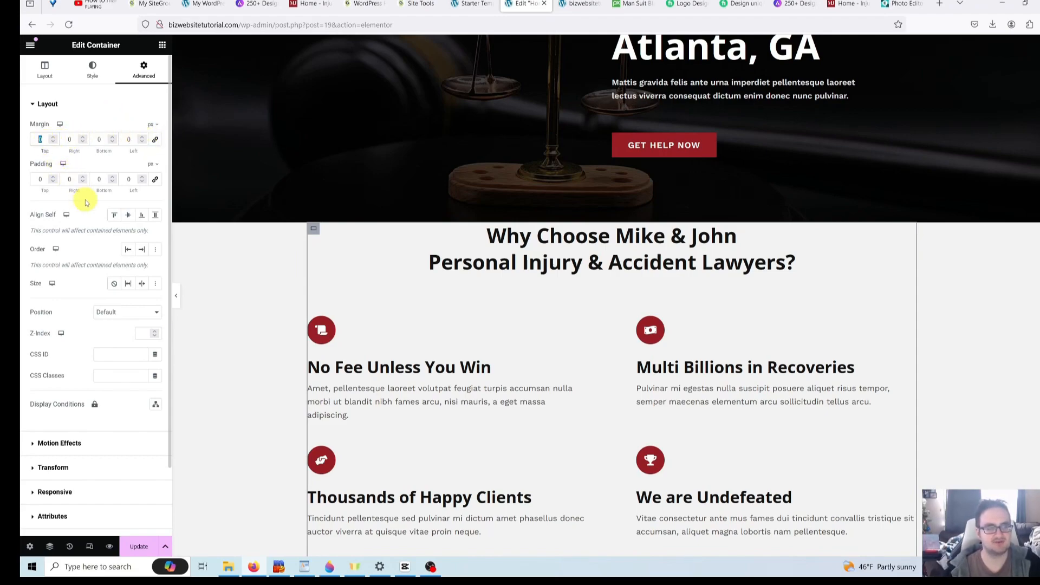
pyautogui.write('60')
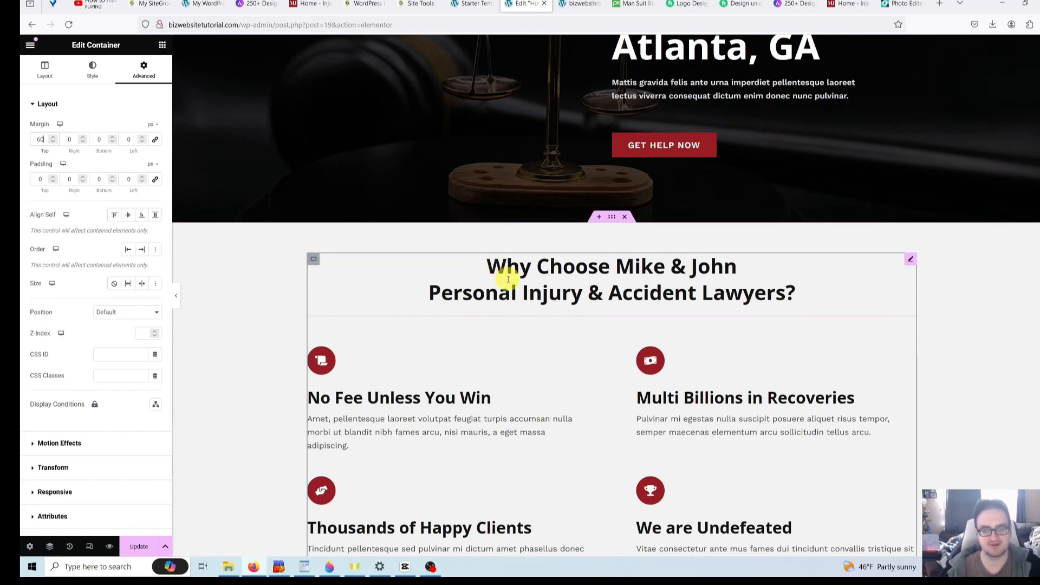
pyautogui.click(268, 287)
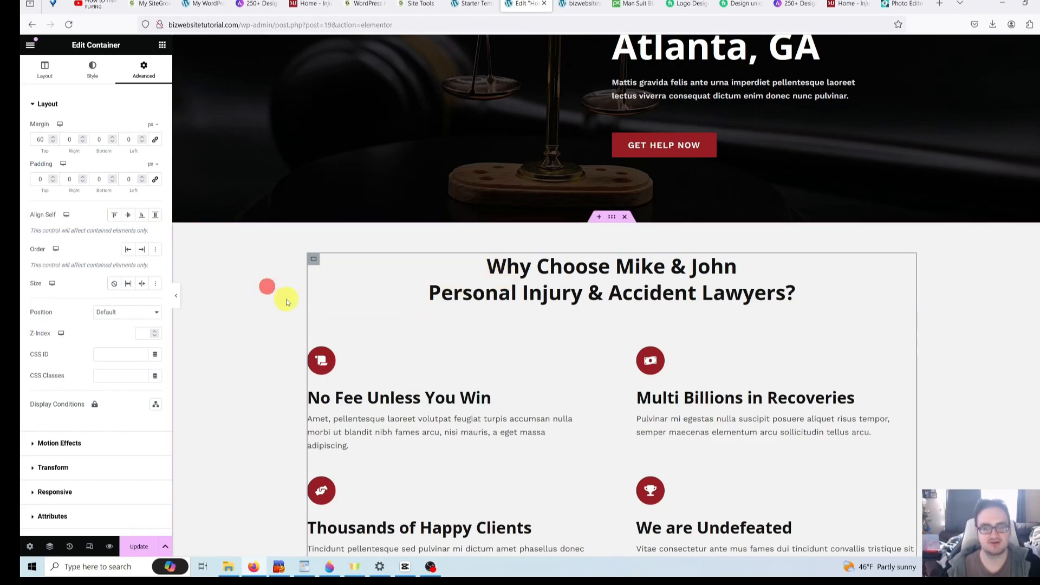
pyautogui.scroll(5, 286, 302)
pyautogui.scroll(-7, 286, 302)
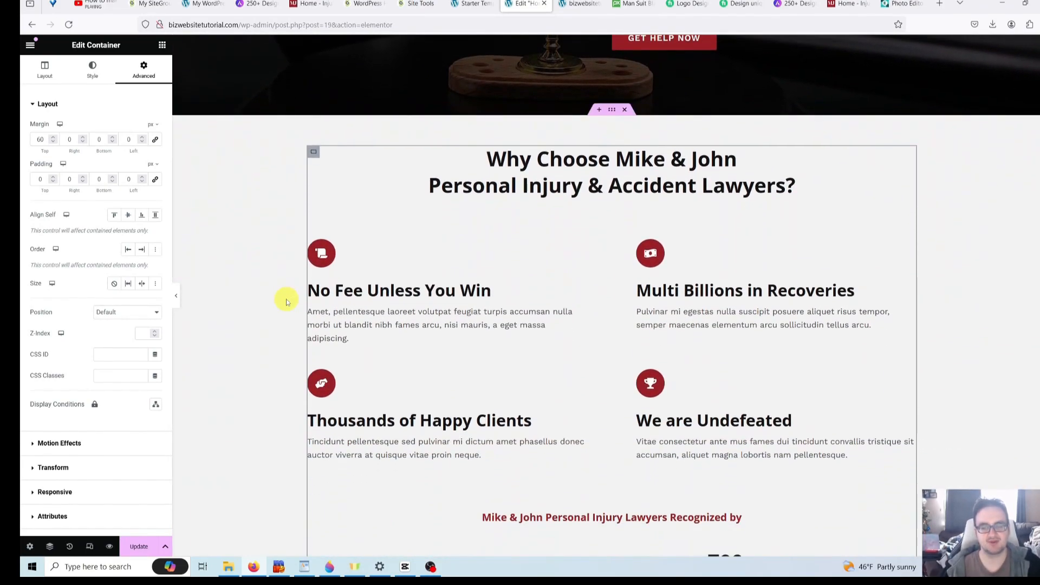
pyautogui.scroll(-7, 286, 301)
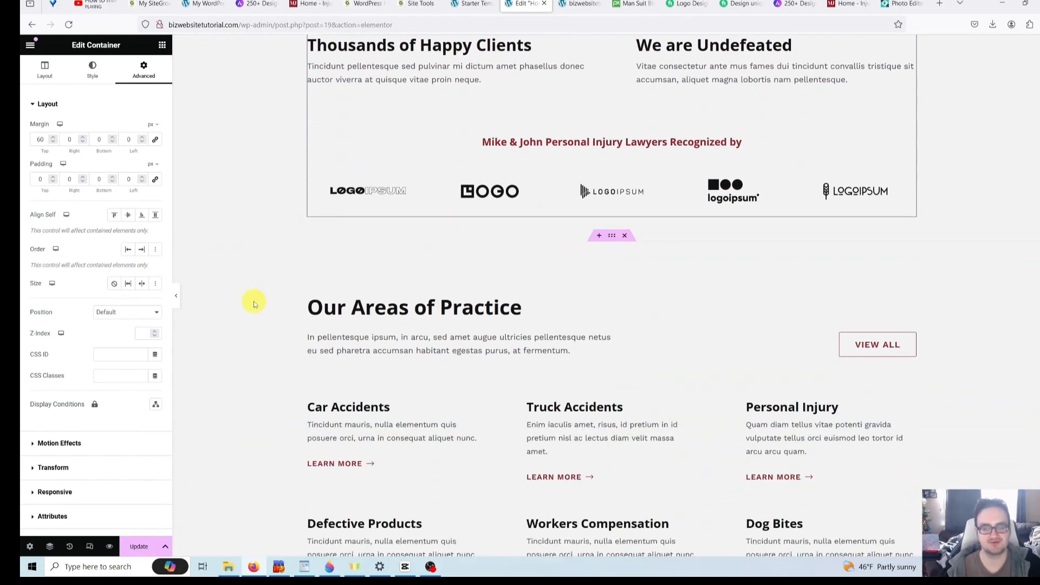
pyautogui.scroll(14, 254, 304)
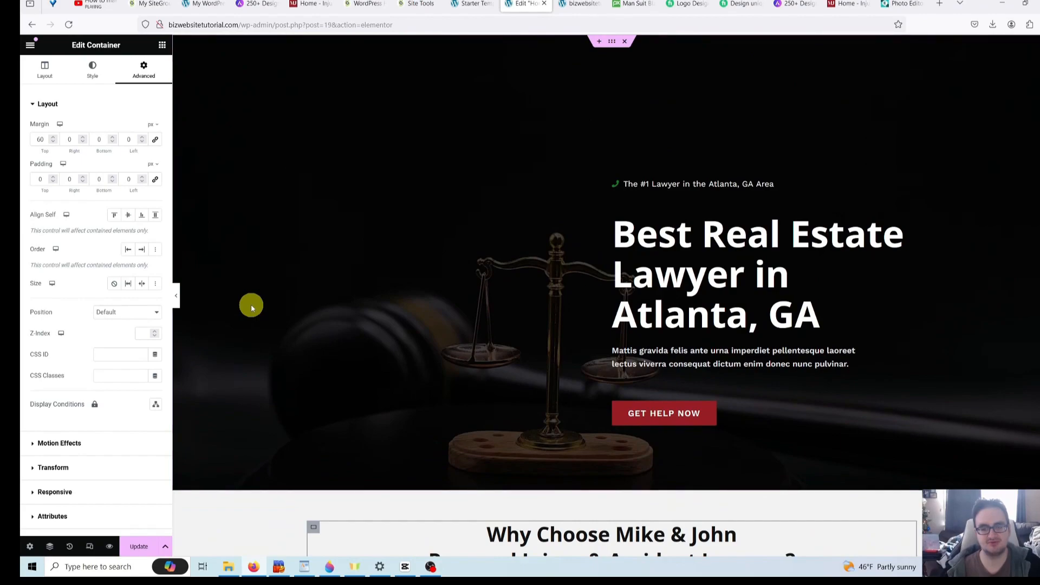
pyautogui.scroll(-5, 251, 304)
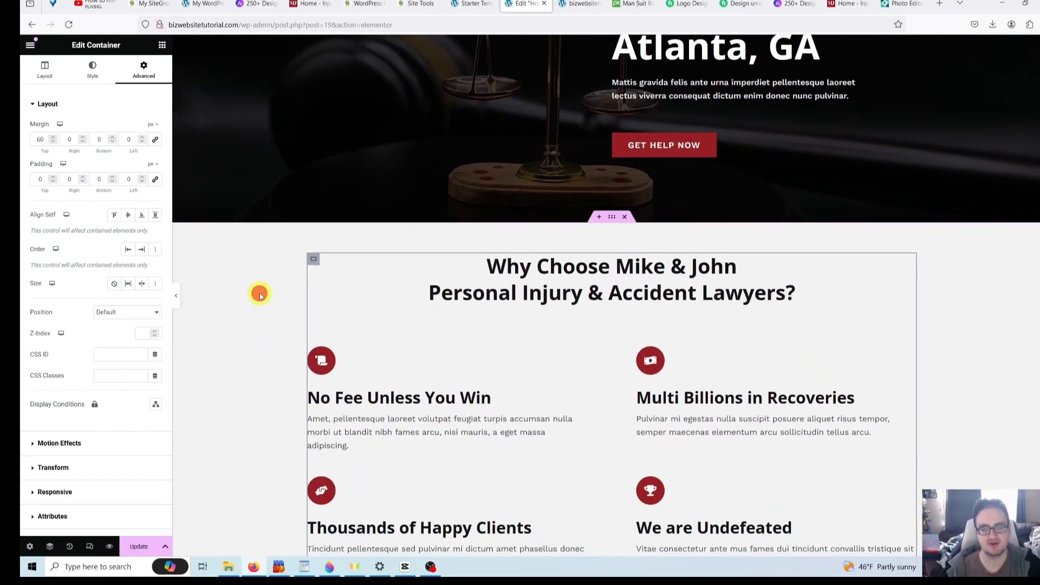
pyautogui.scroll(5, 272, 298)
pyautogui.scroll(-4, 271, 298)
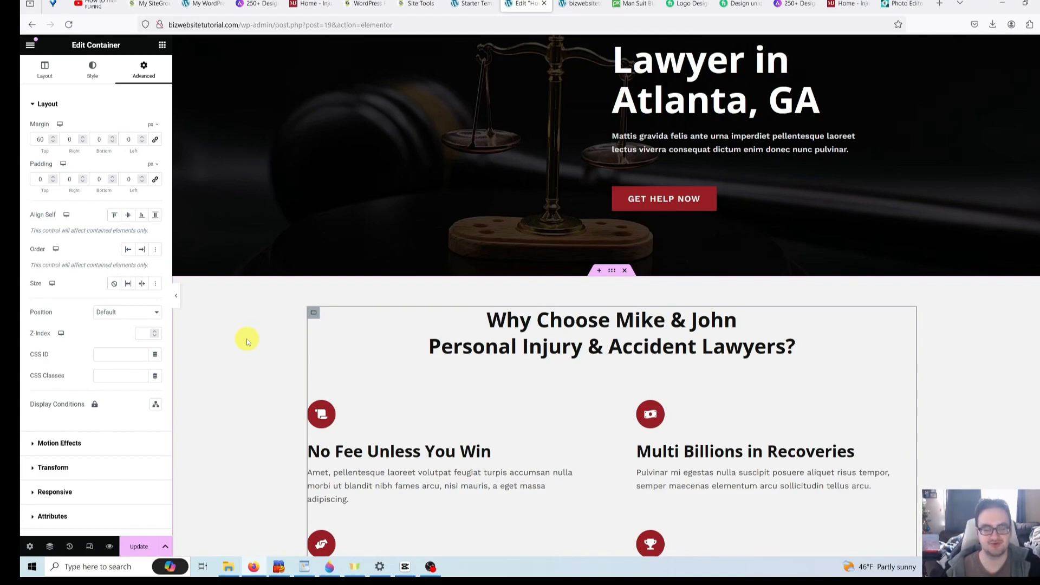
# - Undo the top margin and both container deletions to restore the About Us section
pyautogui.click(275, 340)
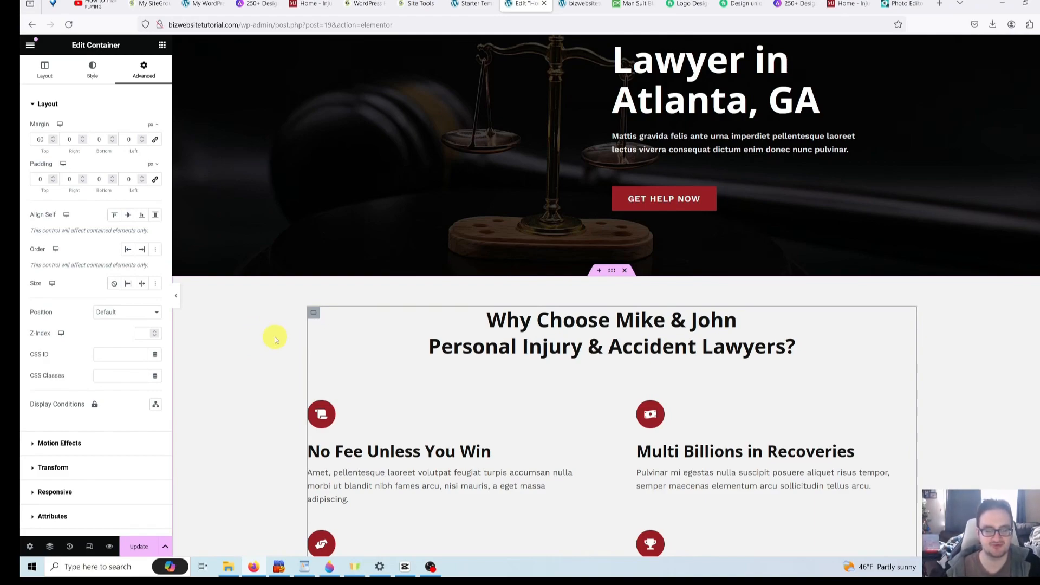
pyautogui.click(274, 339)
pyautogui.hotkey('ctrl', 'z')
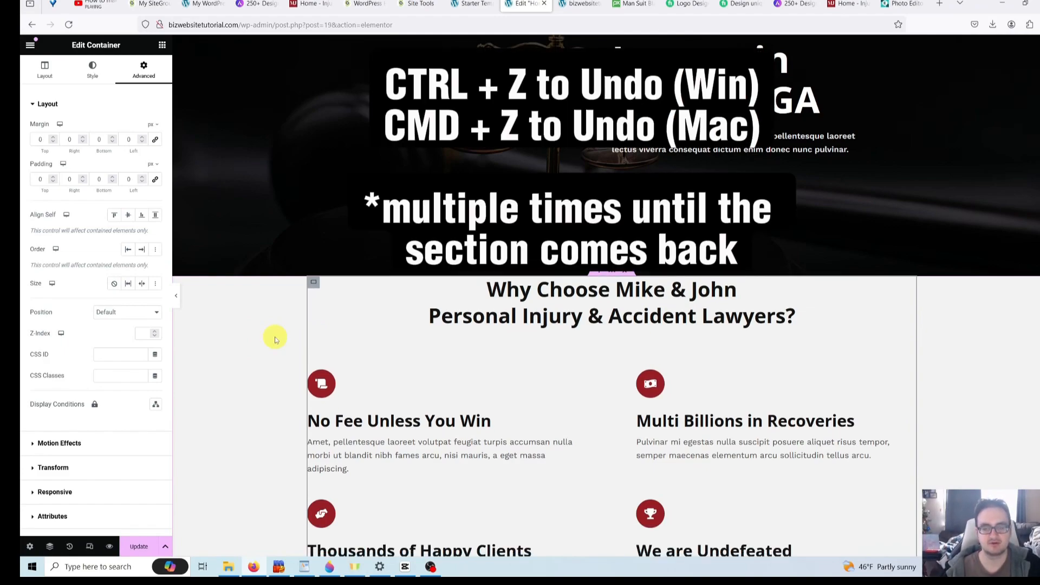
pyautogui.hotkey('ctrl', 'z')
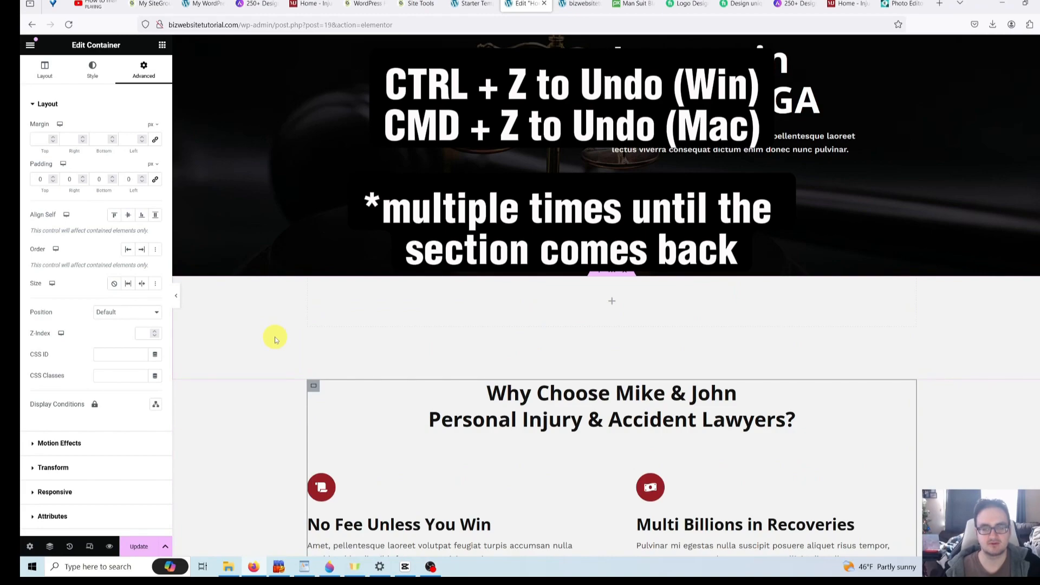
pyautogui.hotkey('ctrl', 'z')
pyautogui.scroll(-6, 275, 338)
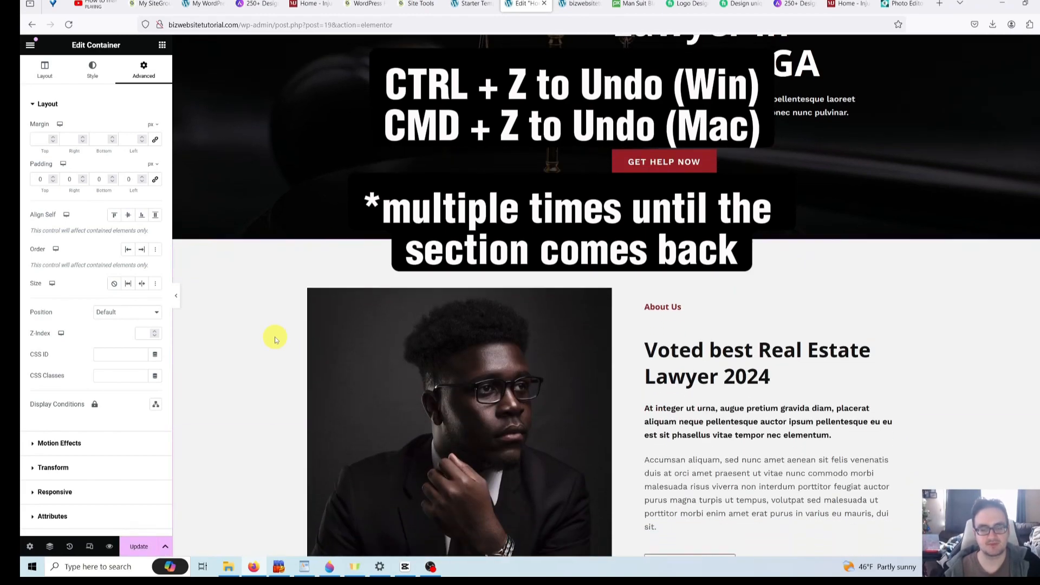
pyautogui.scroll(1, 276, 338)
pyautogui.scroll(-2, 275, 340)
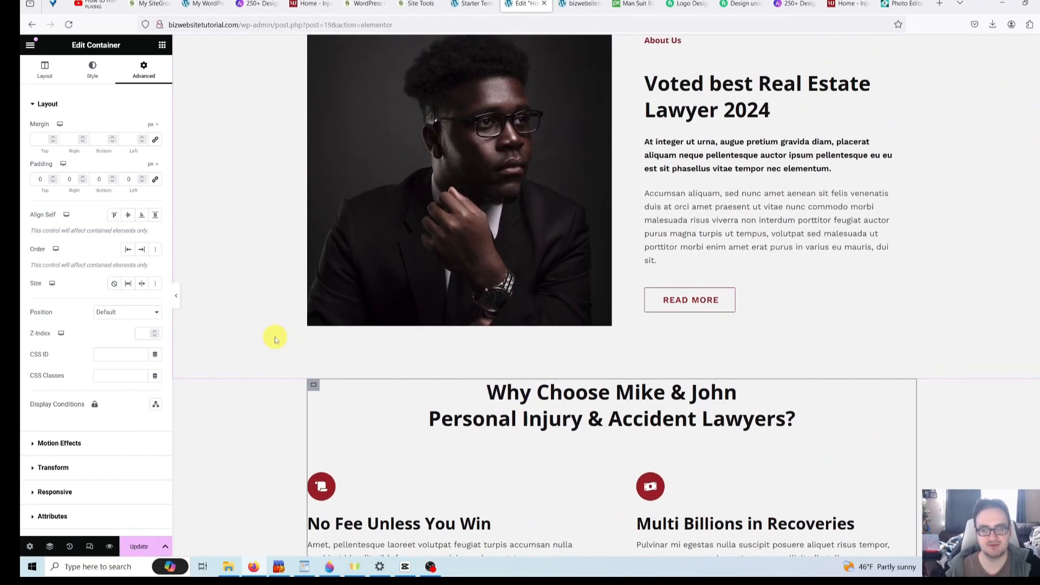
pyautogui.scroll(3, 270, 339)
pyautogui.scroll(-5, 252, 335)
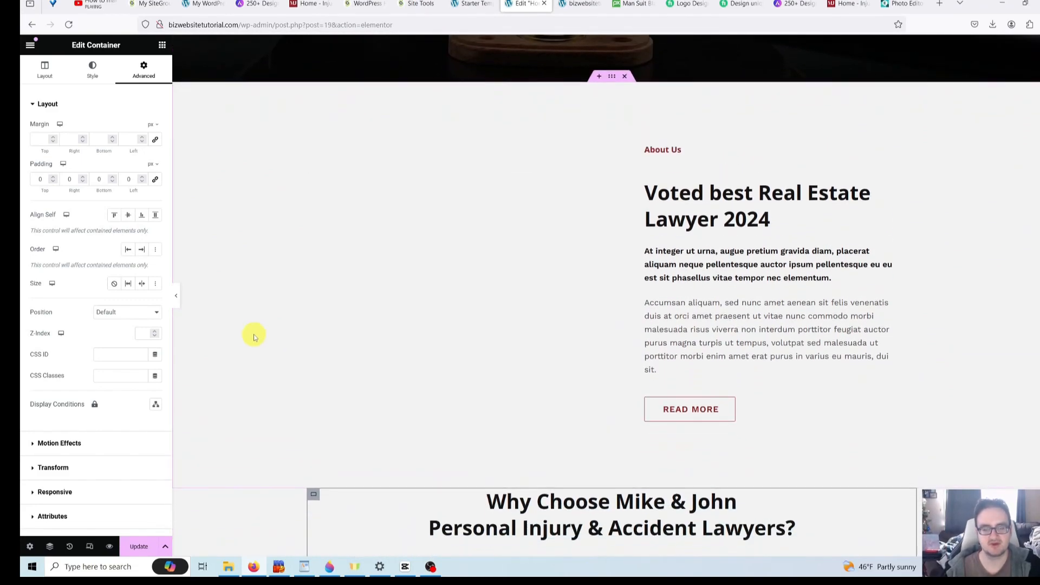
pyautogui.scroll(4, 248, 336)
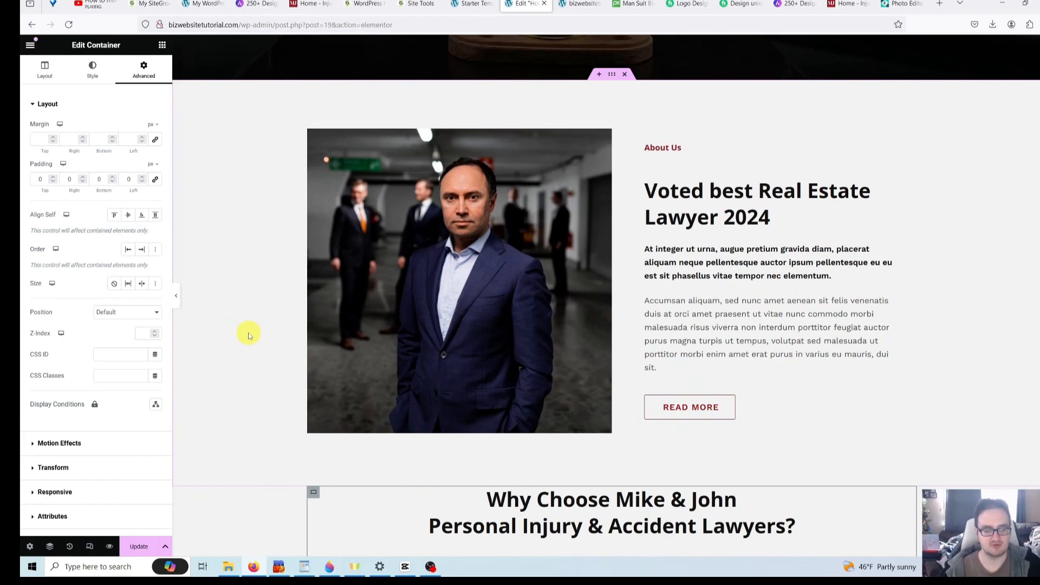
# - Save the page, then undo the image swap back to the man with glasses
pyautogui.hotkey('ctrl', 's')
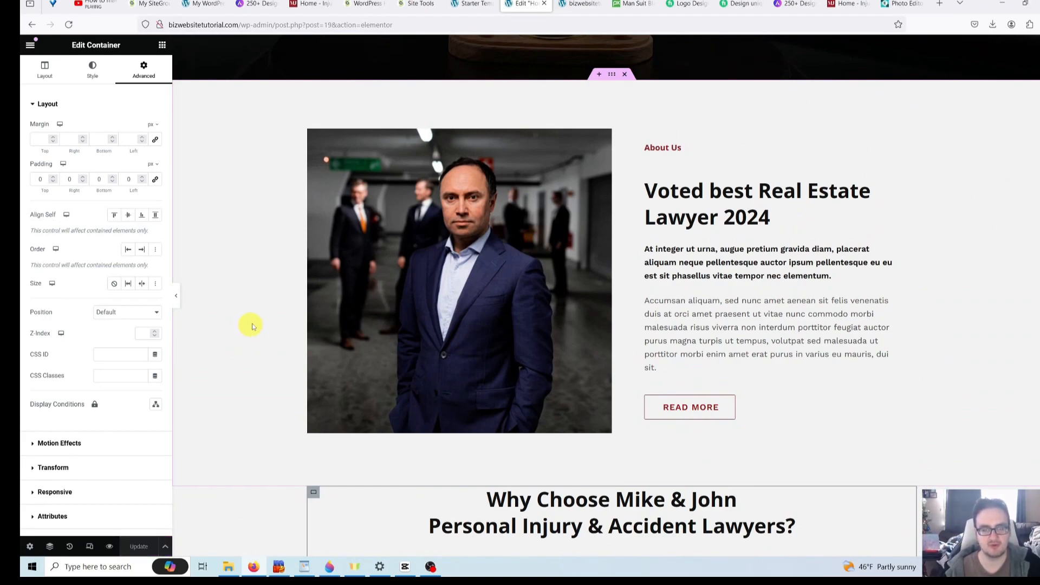
pyautogui.hotkey('ctrl', 'z')
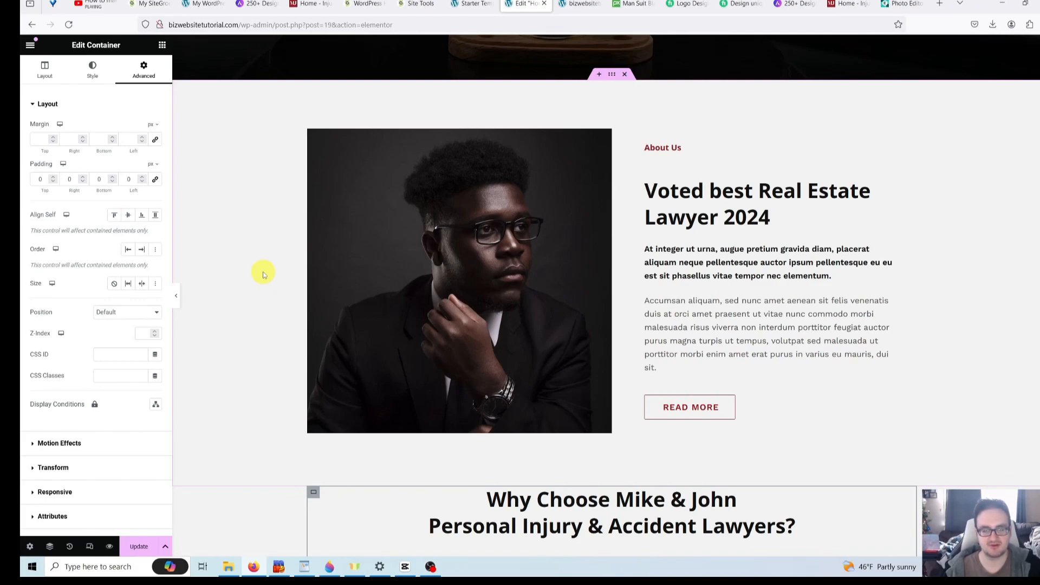
pyautogui.scroll(-5, 263, 275)
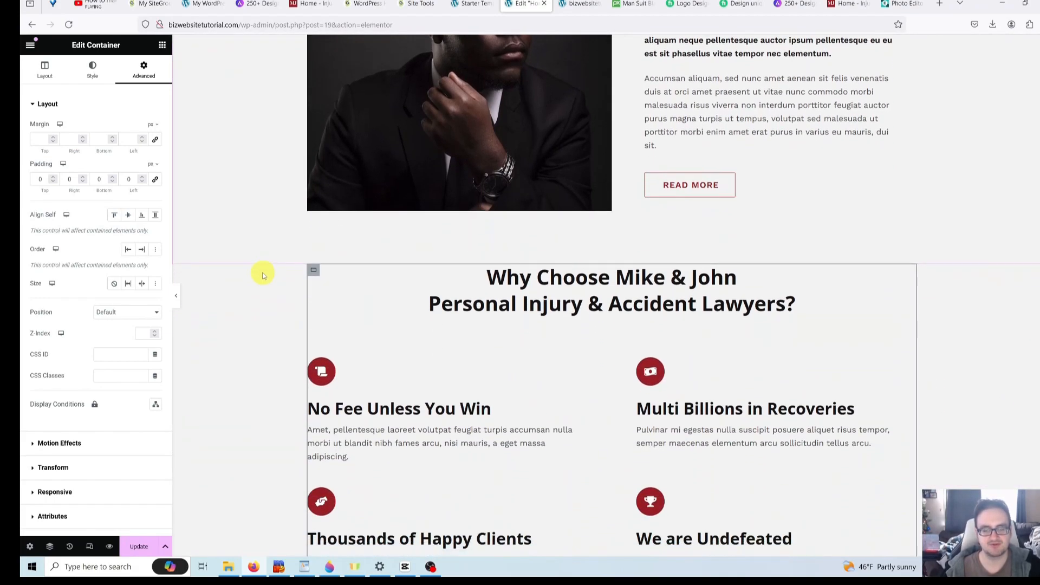
pyautogui.scroll(-3, 254, 315)
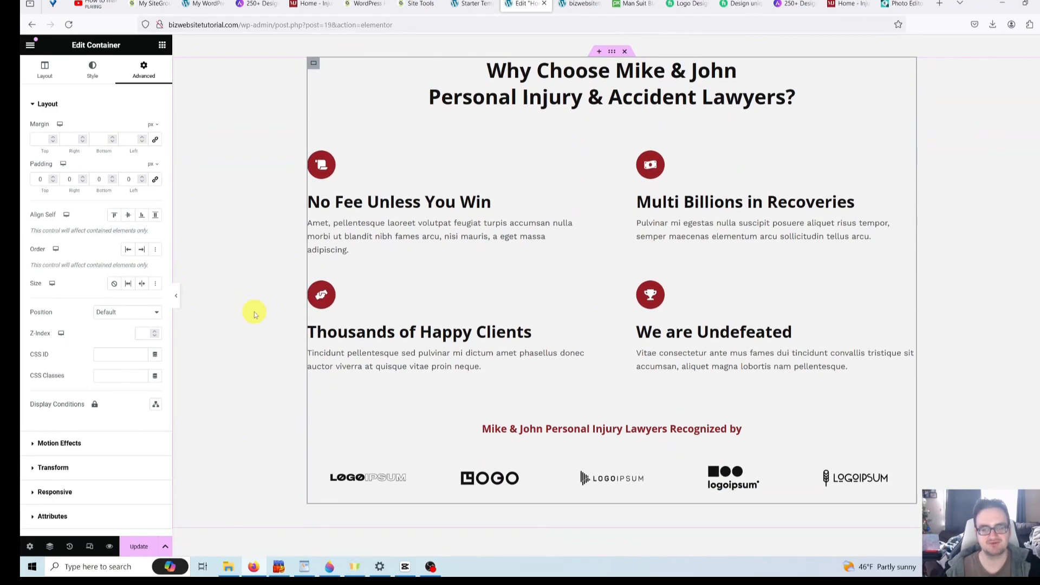
pyautogui.scroll(2, 255, 315)
# - Replace 'Mike & John' with 'Johnson & Harmon' in the Why Choose heading
pyautogui.click(617, 191)
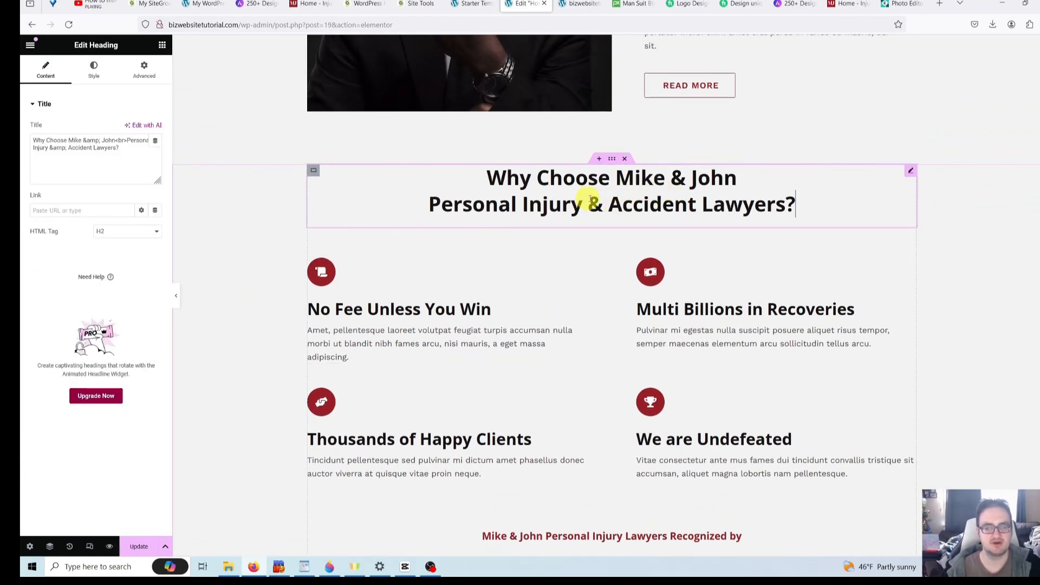
pyautogui.click(122, 151)
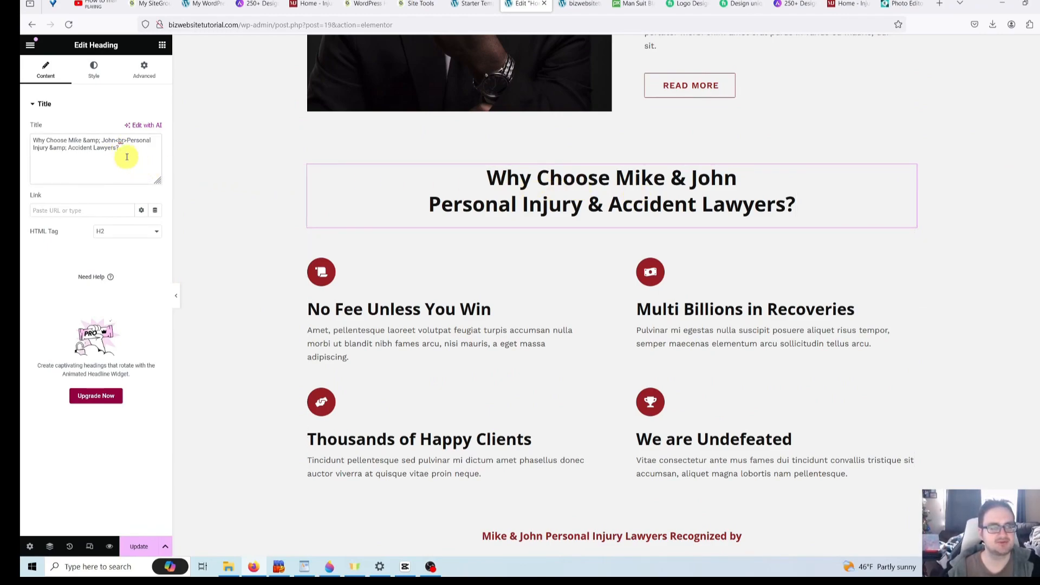
pyautogui.doubleClick(69, 139)
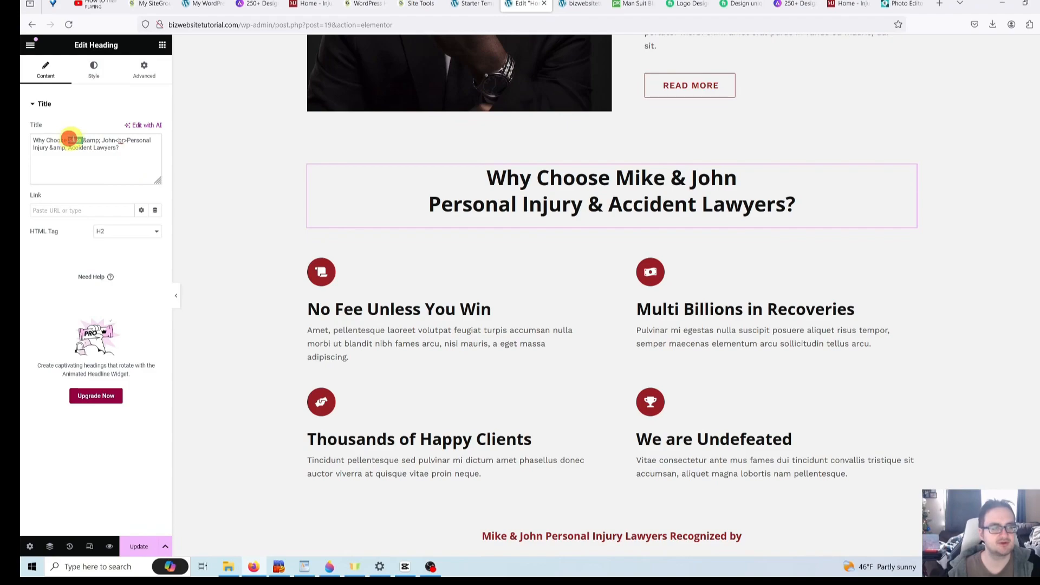
pyautogui.moveTo(69, 139); pyautogui.dragTo(114, 141)
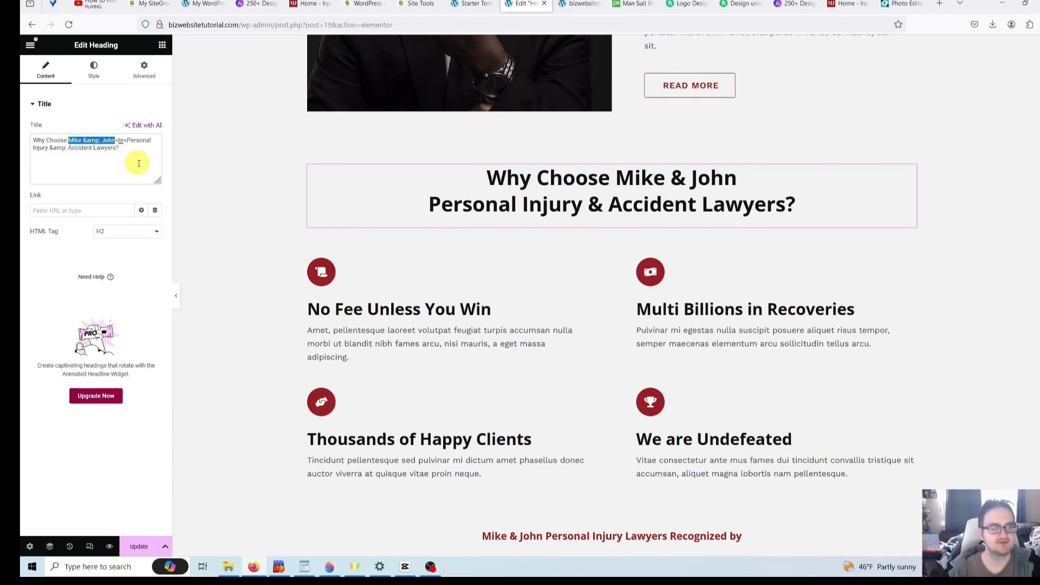
pyautogui.press('BackSpace')
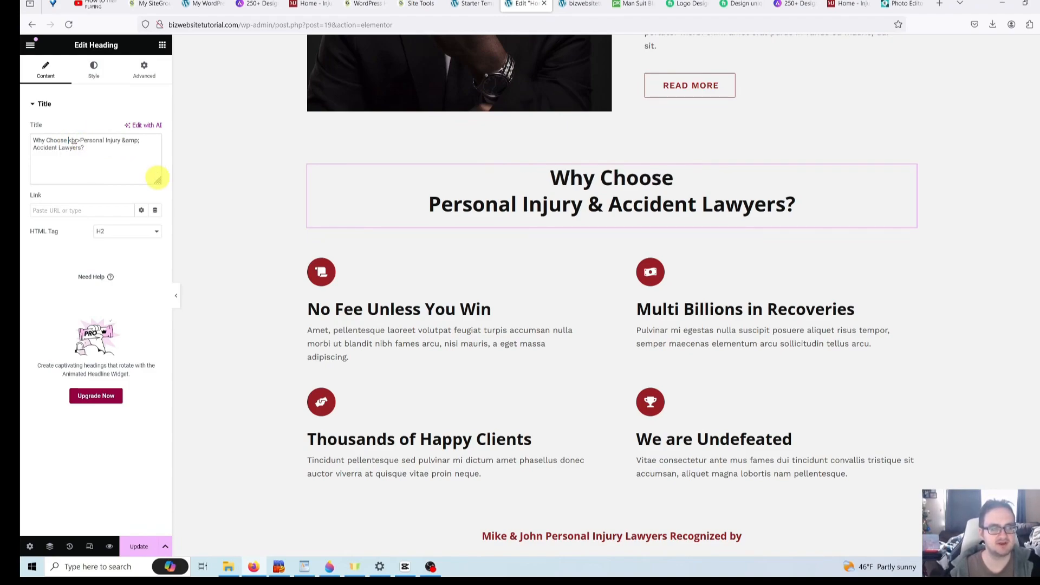
pyautogui.write('Johnson')
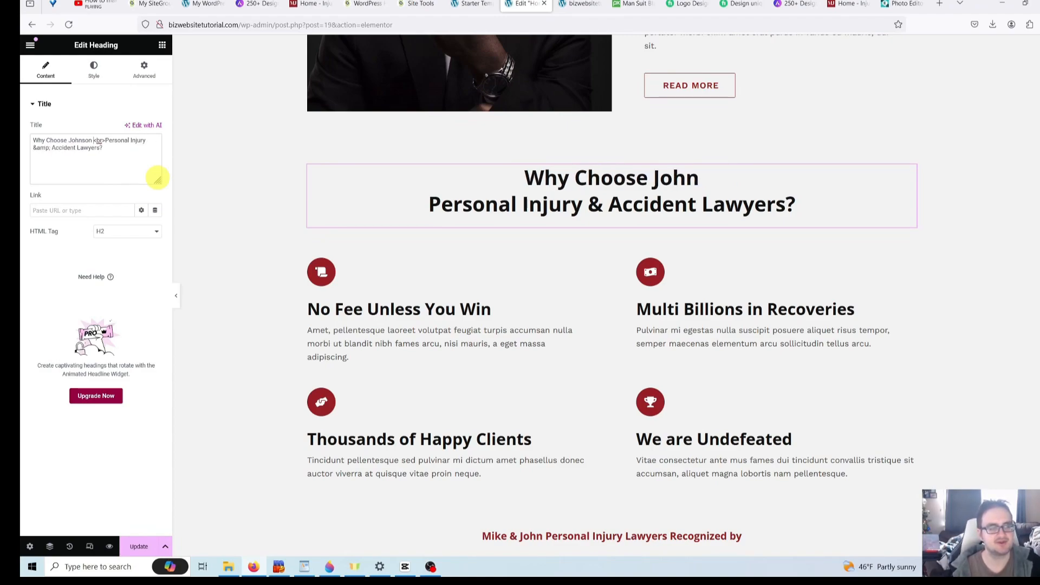
pyautogui.write(' & Harm')
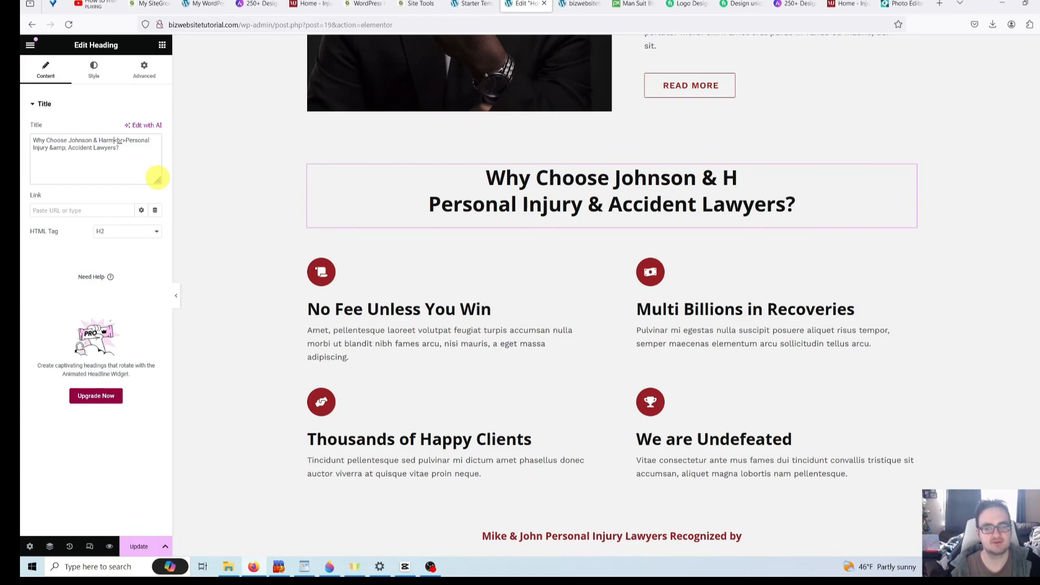
pyautogui.write('on')
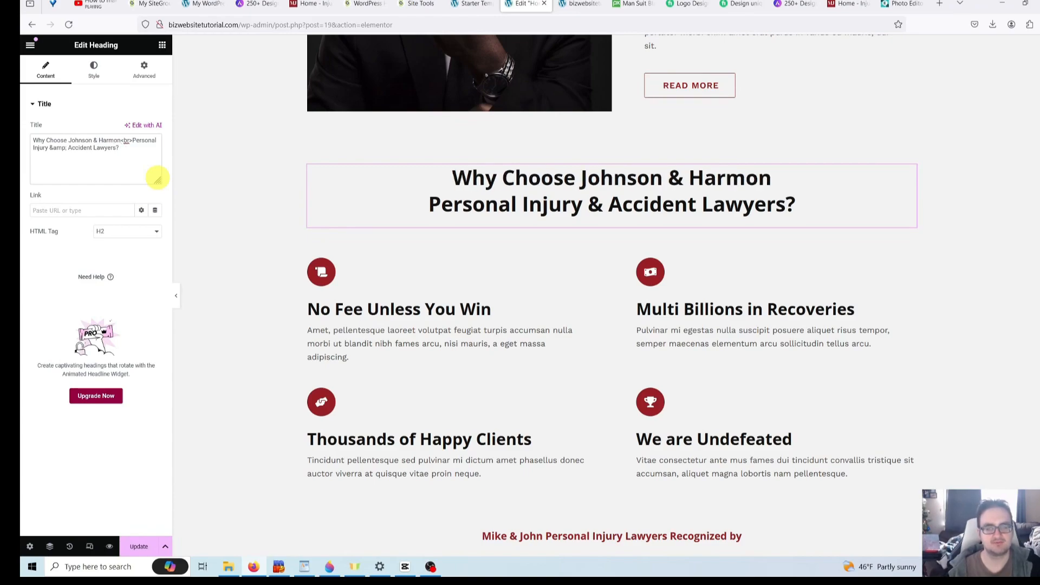
# - Remove the heading's Personal Injury second line and end it with a question mark
pyautogui.doubleClick(136, 141)
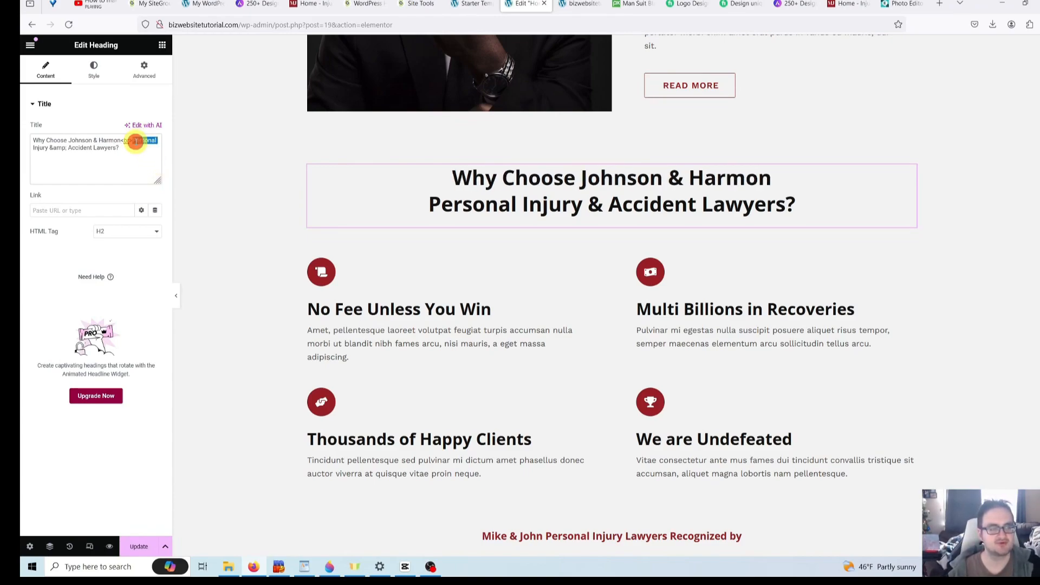
pyautogui.moveTo(136, 142); pyautogui.dragTo(135, 157)
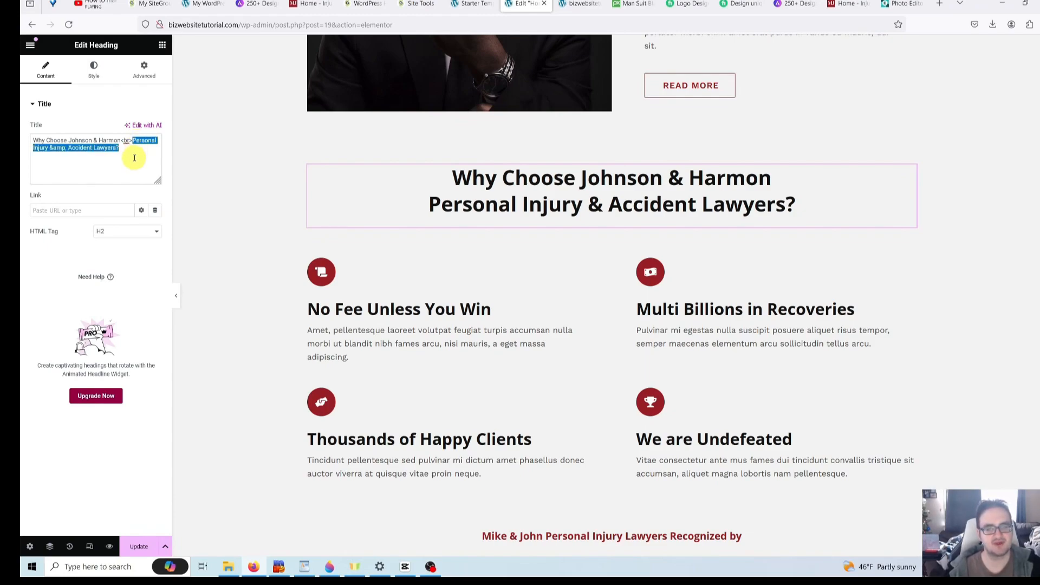
pyautogui.hotkey('ctrl', 'x')
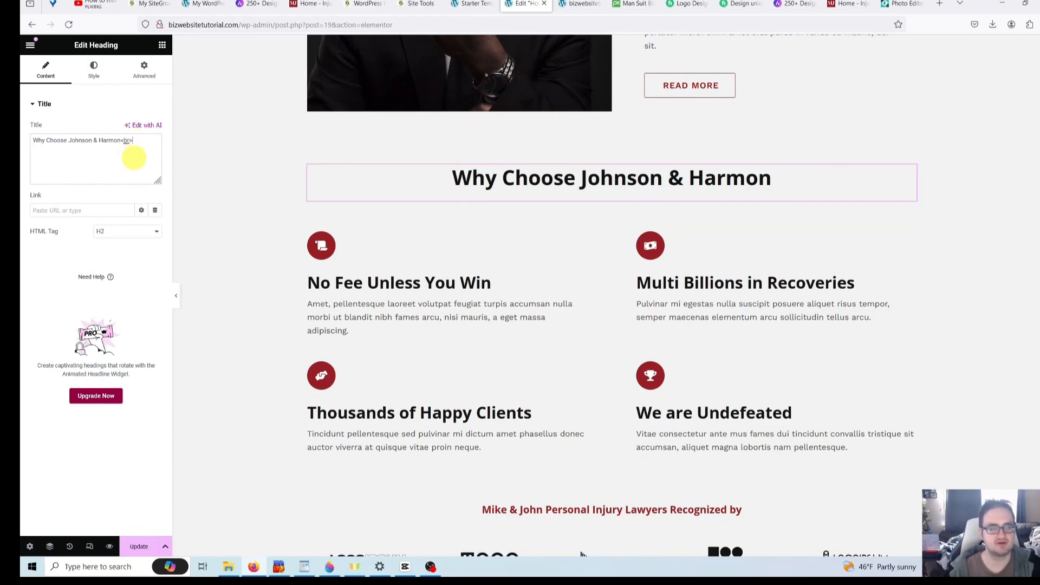
pyautogui.press('BackSpace')
pyautogui.press('BackSpace')
pyautogui.press('BackSpace')
pyautogui.press('BackSpace')
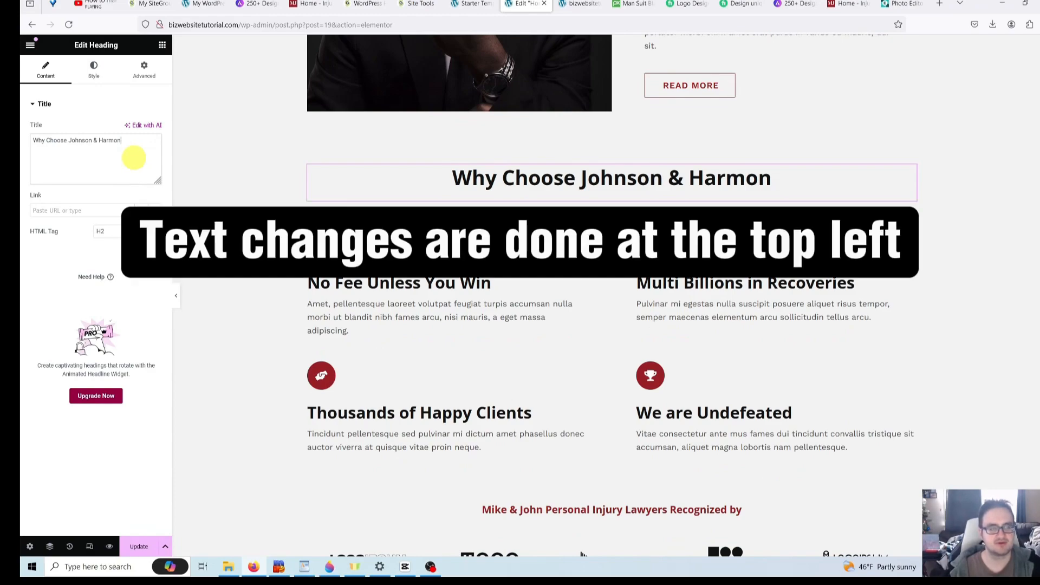
pyautogui.write('?')
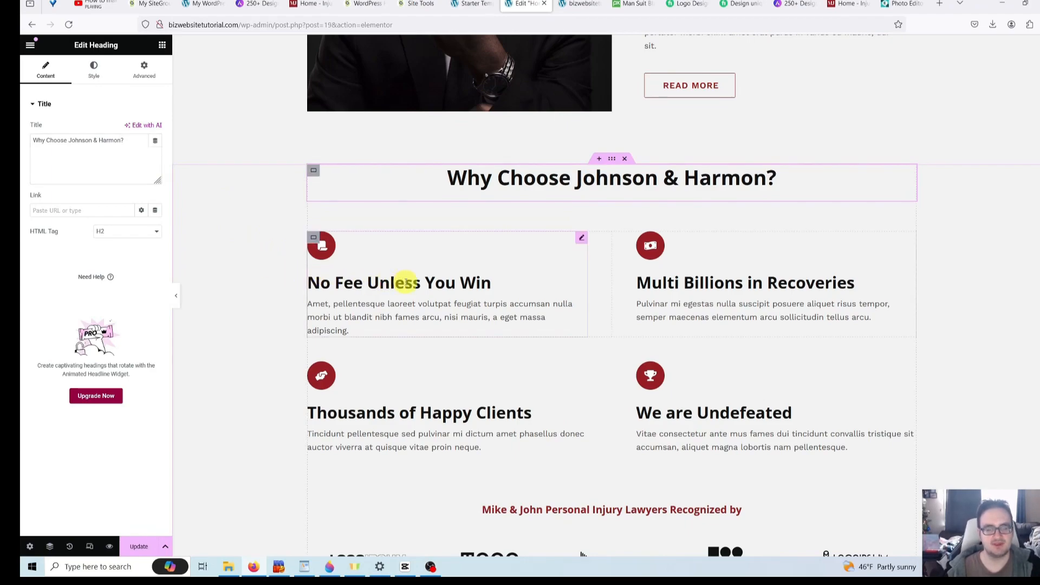
# - Look through the icon boxes and open the No Fee Unless You Win box's icon settings
pyautogui.click(690, 285)
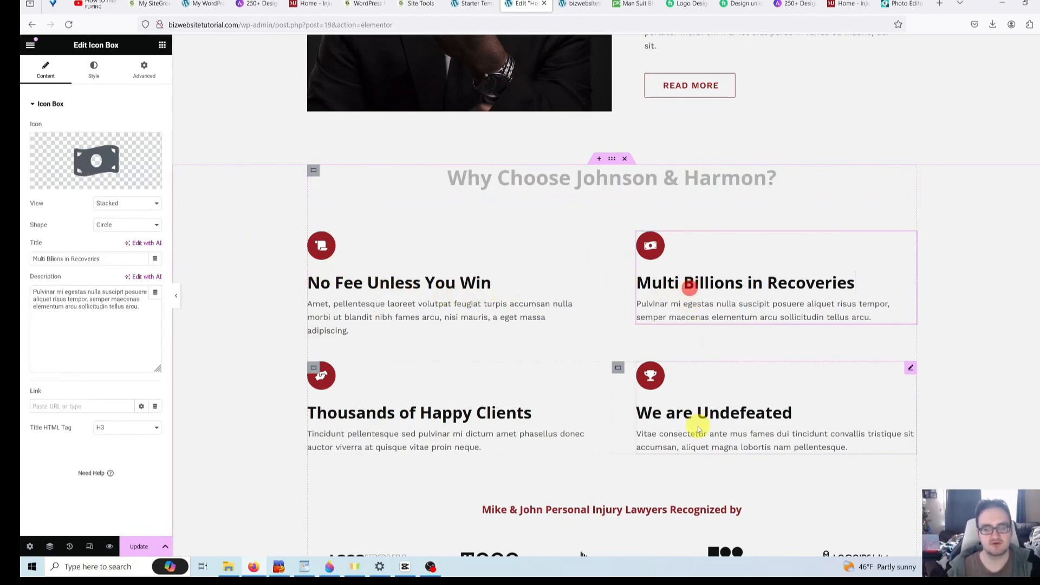
pyautogui.click(466, 398)
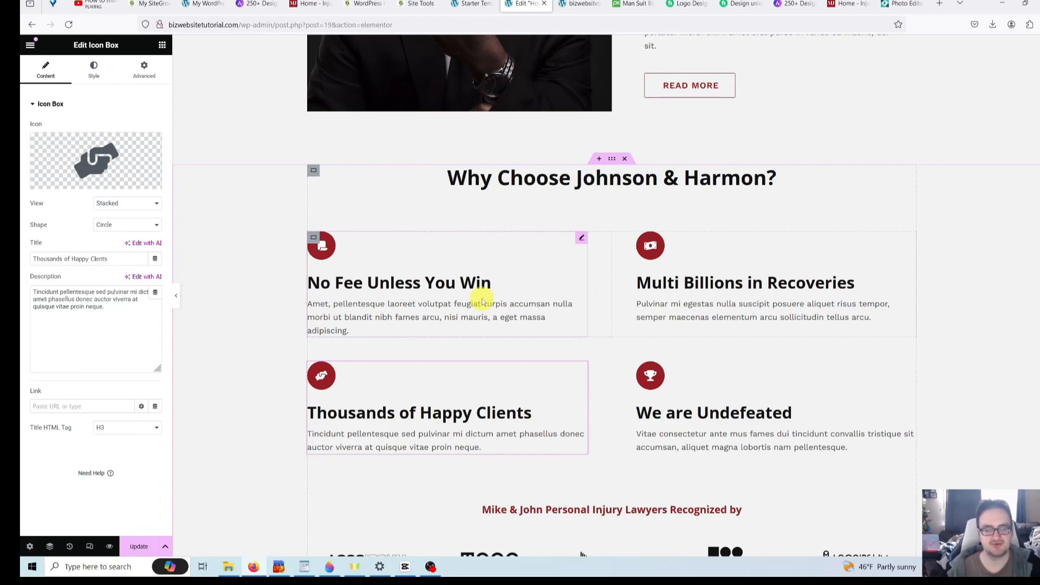
pyautogui.click(411, 302)
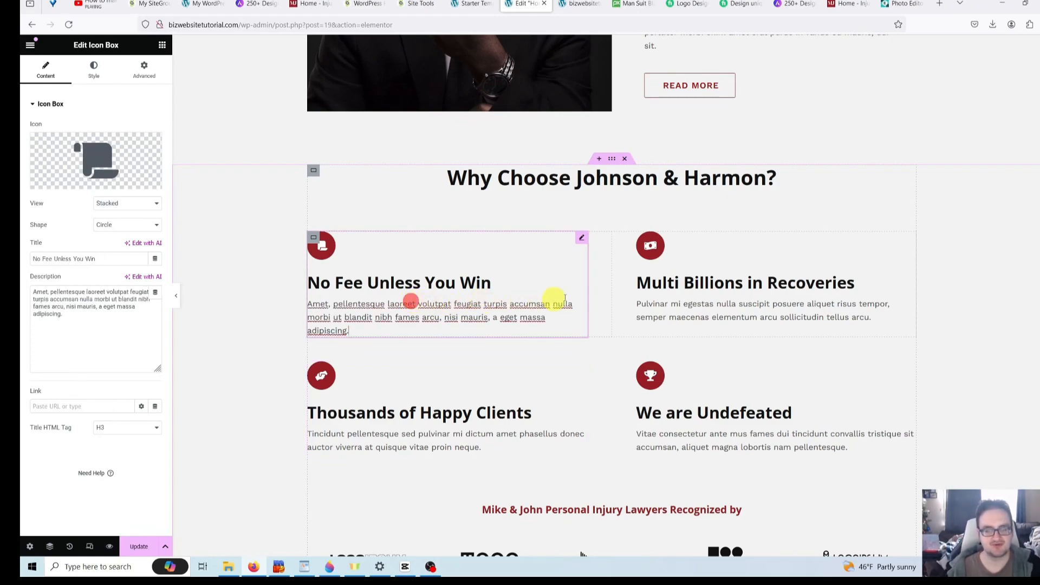
pyautogui.click(692, 267)
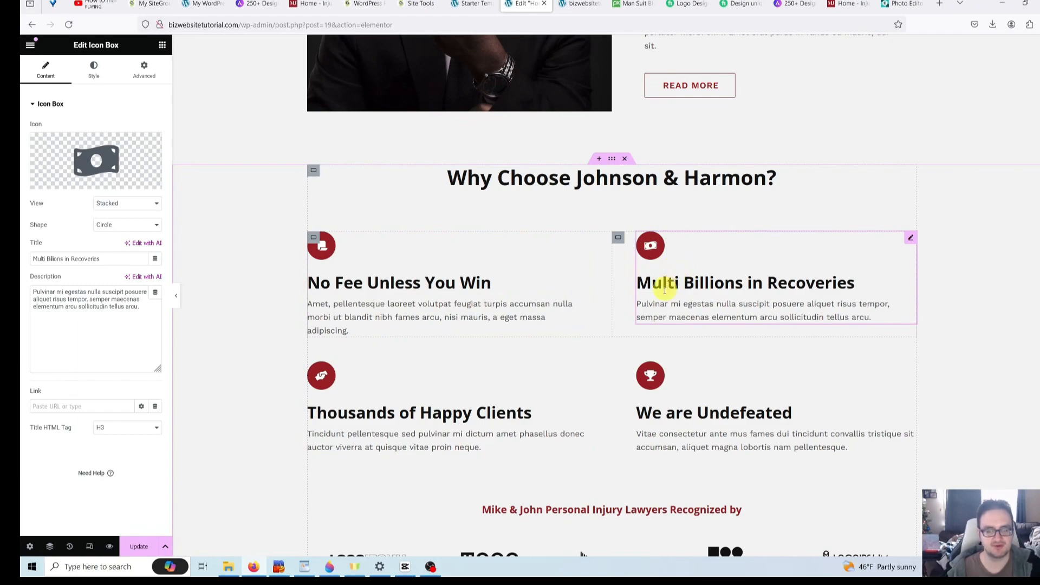
pyautogui.click(383, 277)
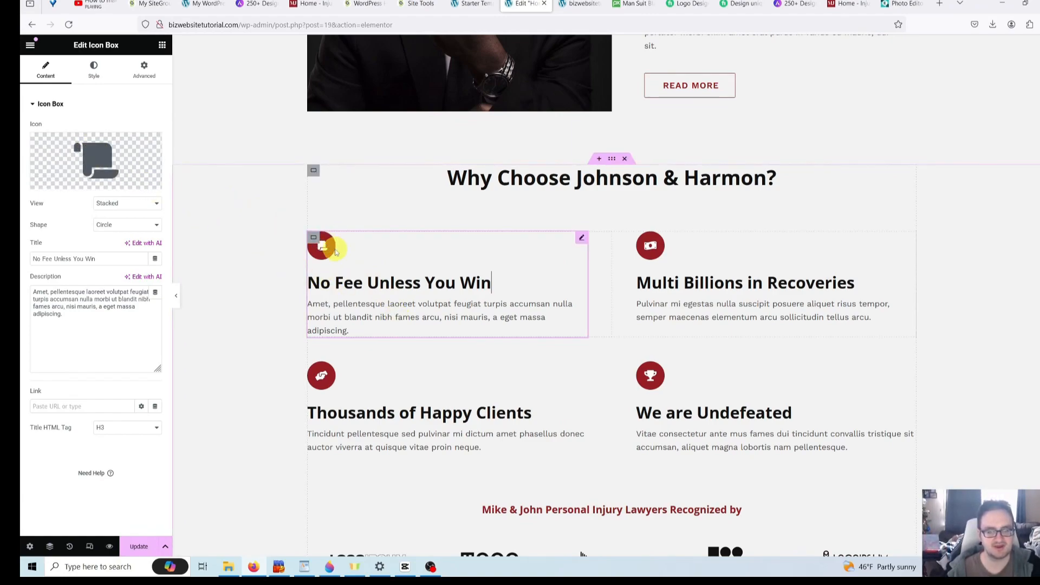
pyautogui.moveTo(70, 153)
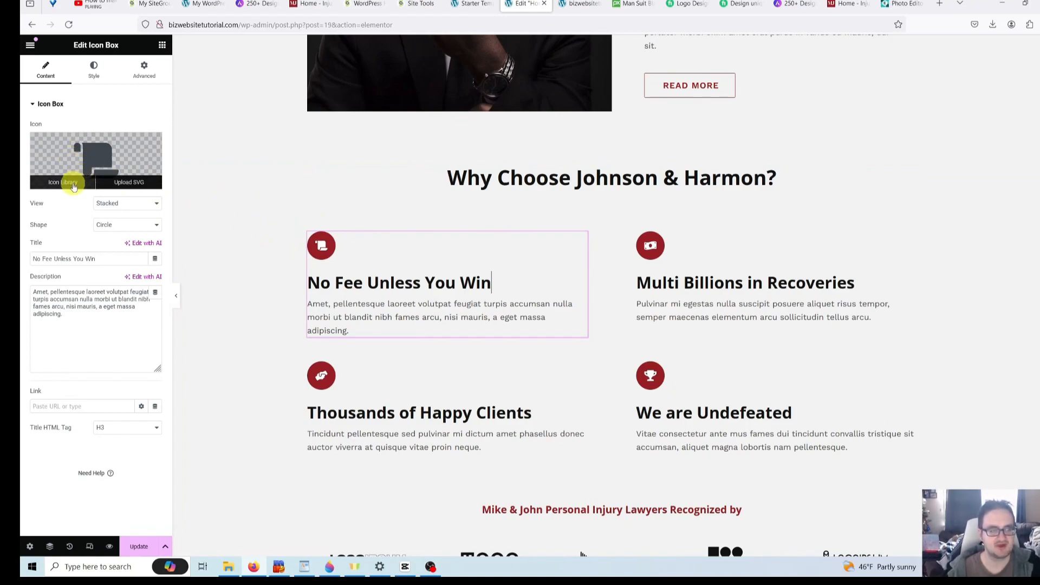
# - Swap the first icon box's scroll icon for the File alt document icon from the Icon Library
pyautogui.click(74, 184)
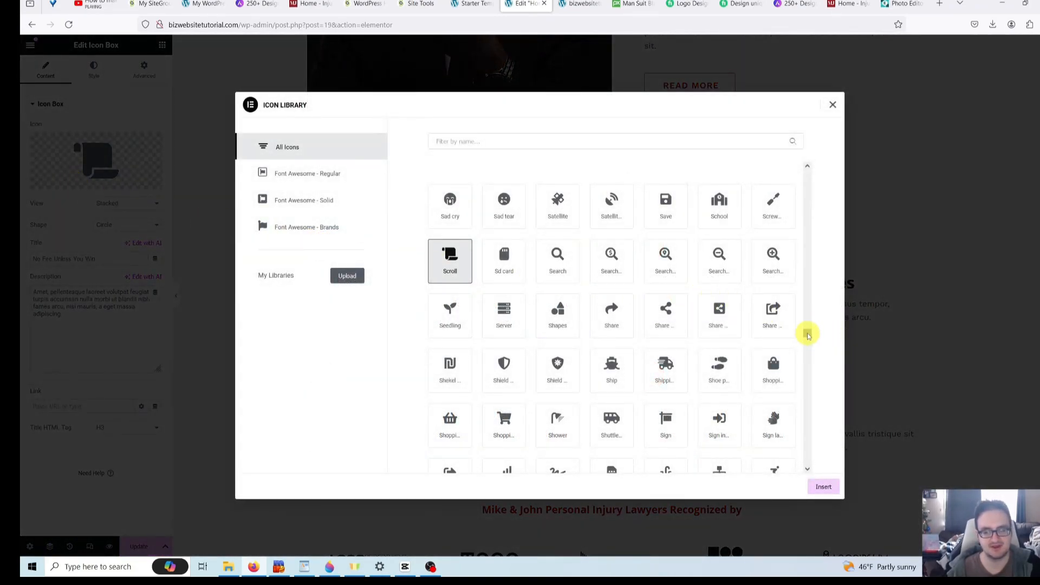
pyautogui.moveTo(806, 335); pyautogui.dragTo(810, 348)
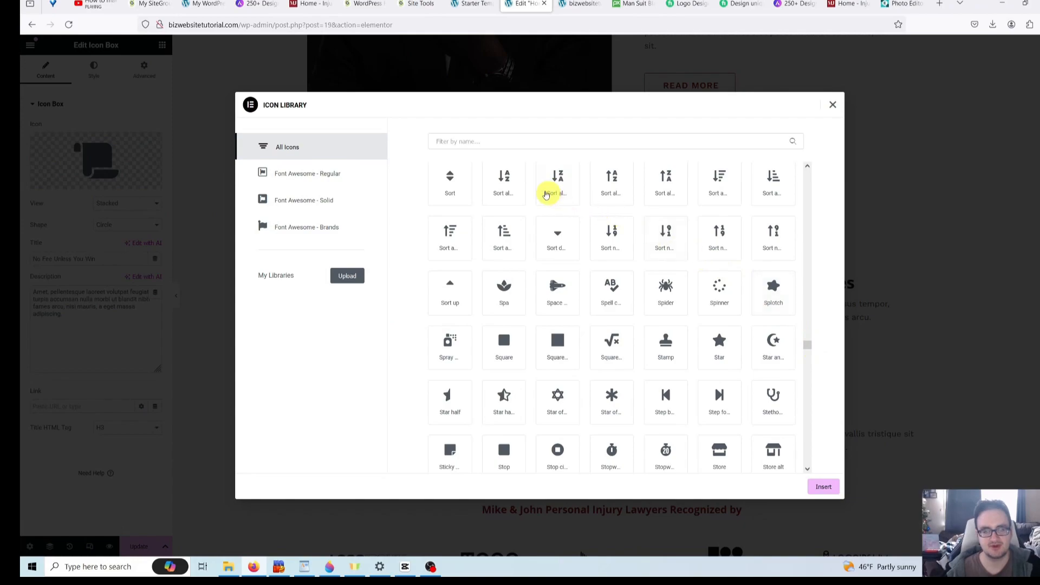
pyautogui.click(461, 142)
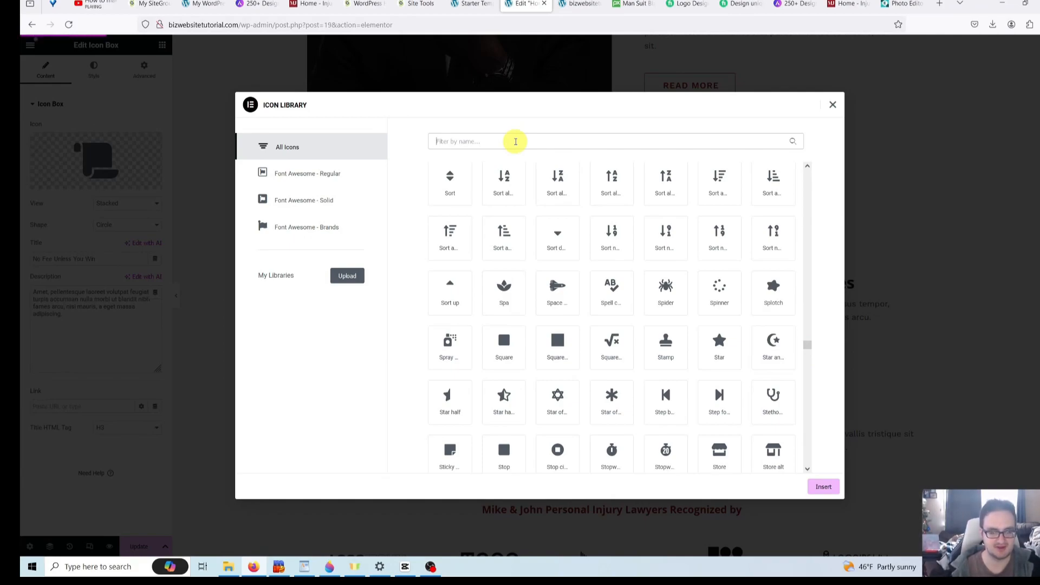
pyautogui.write('doc')
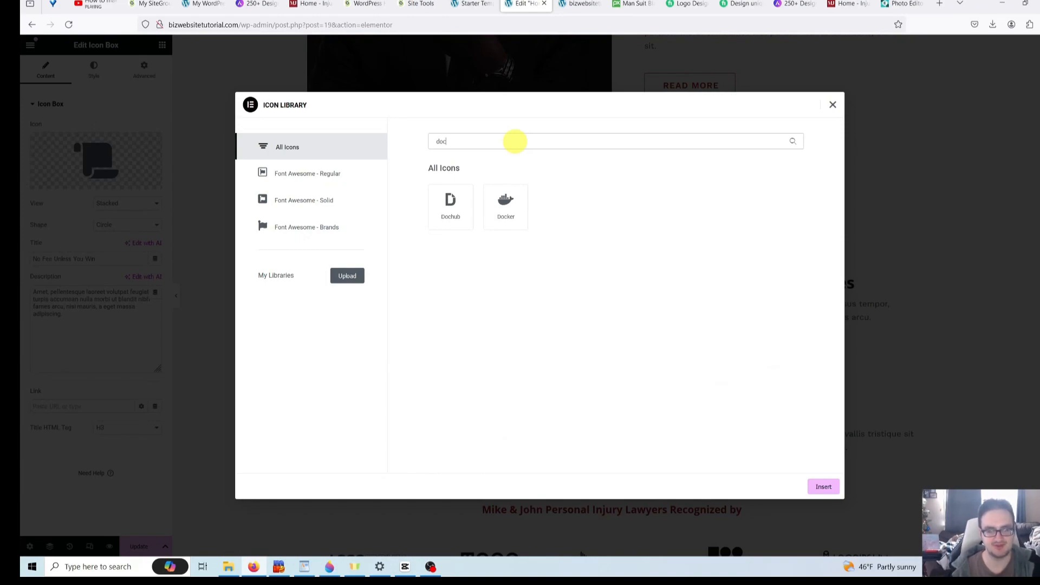
pyautogui.press('BackSpace')
pyautogui.press('BackSpace')
pyautogui.press('BackSpace')
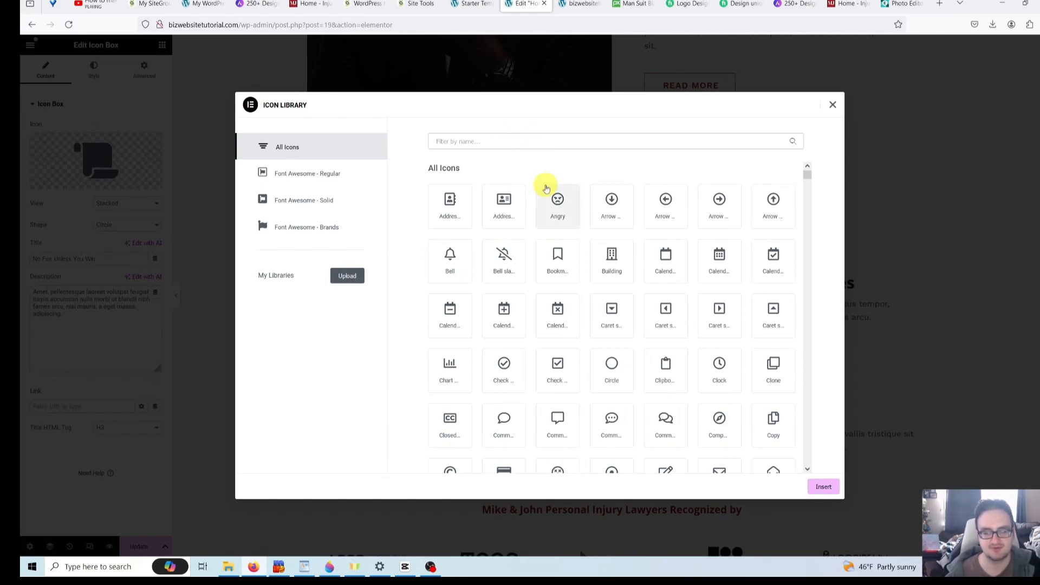
pyautogui.scroll(-2, 596, 211)
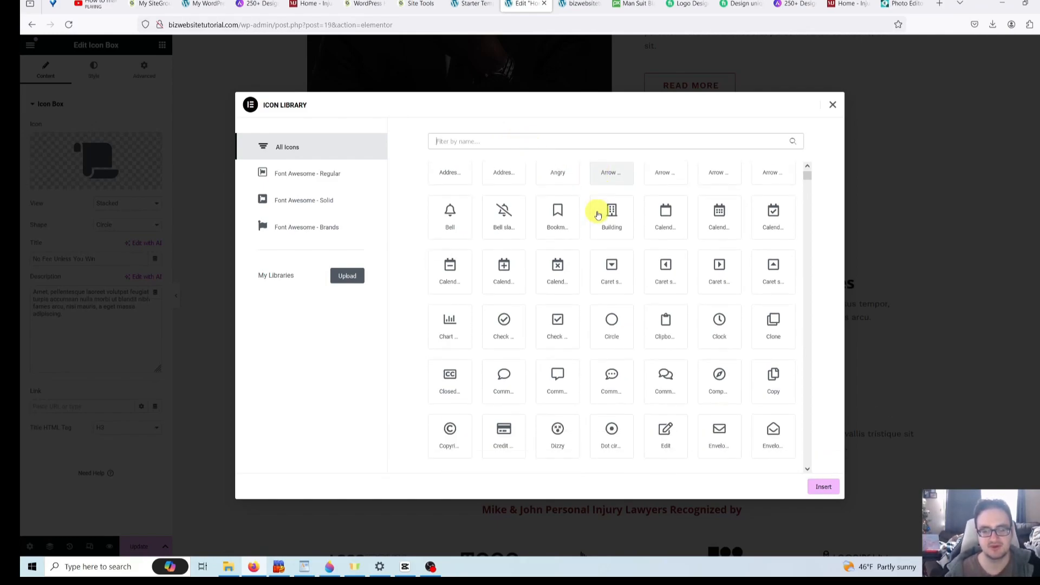
pyautogui.scroll(-2, 597, 215)
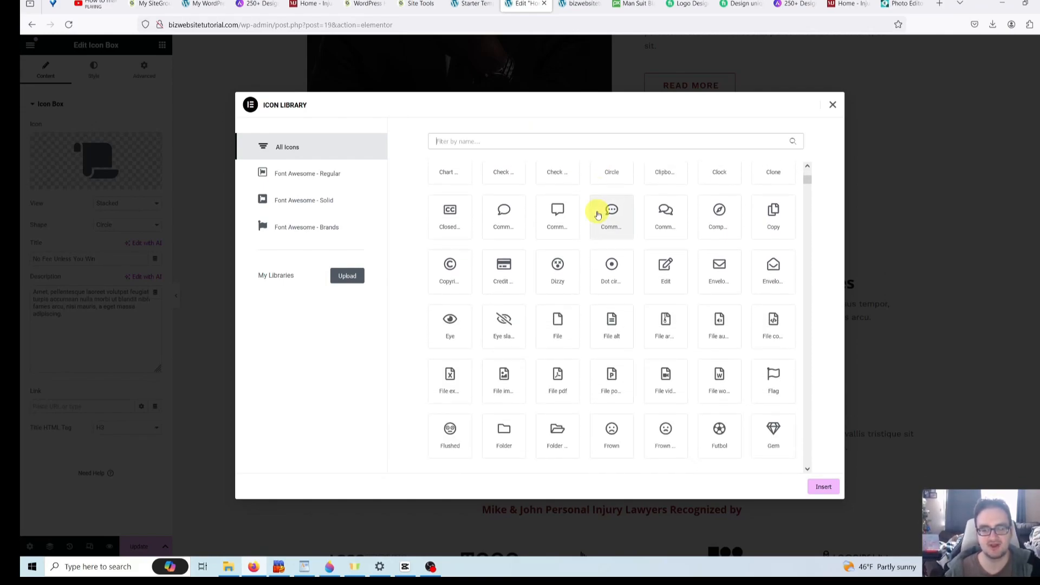
pyautogui.scroll(-1, 598, 215)
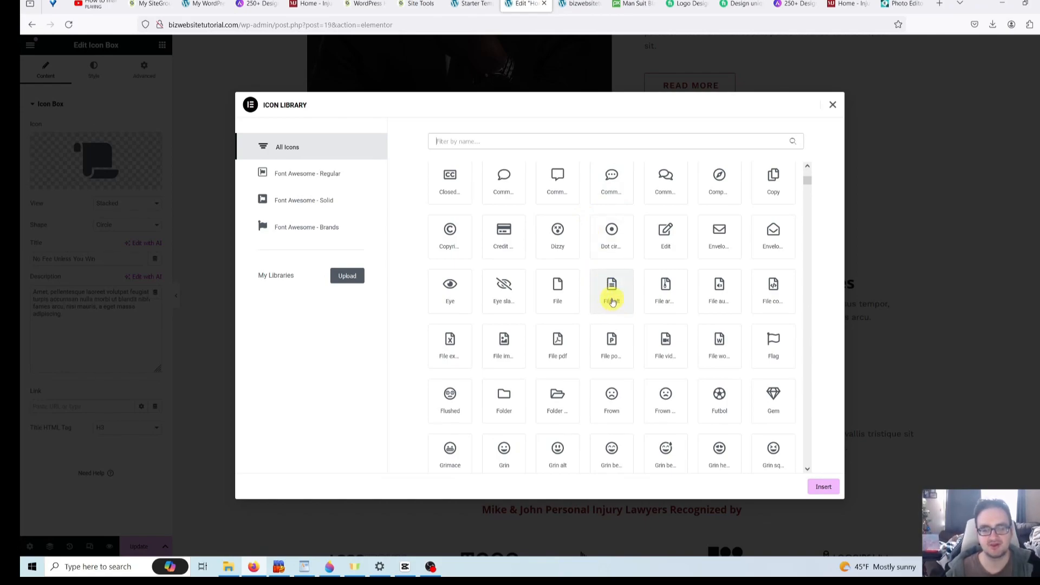
pyautogui.click(612, 293)
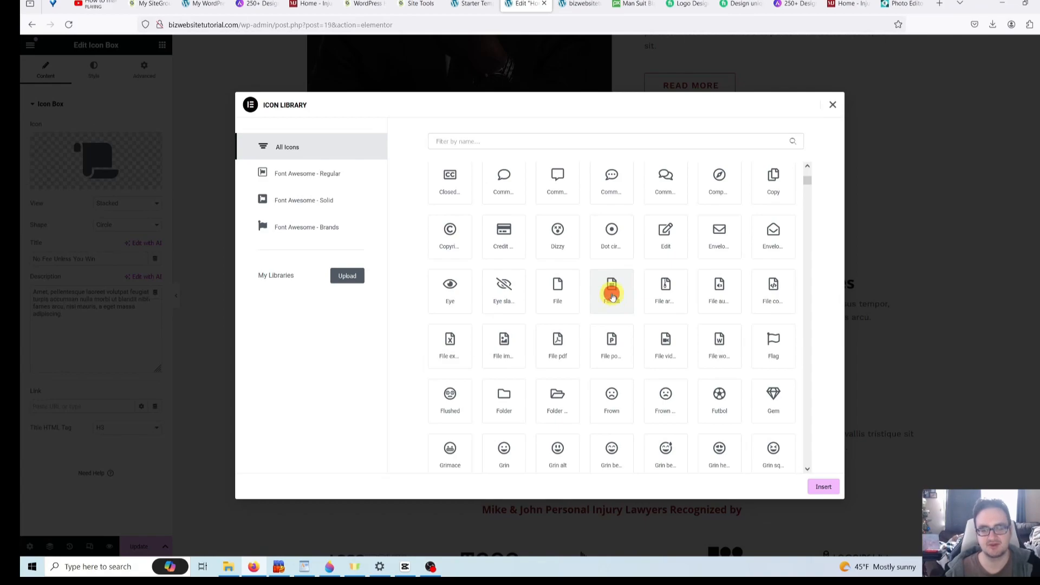
pyautogui.click(824, 487)
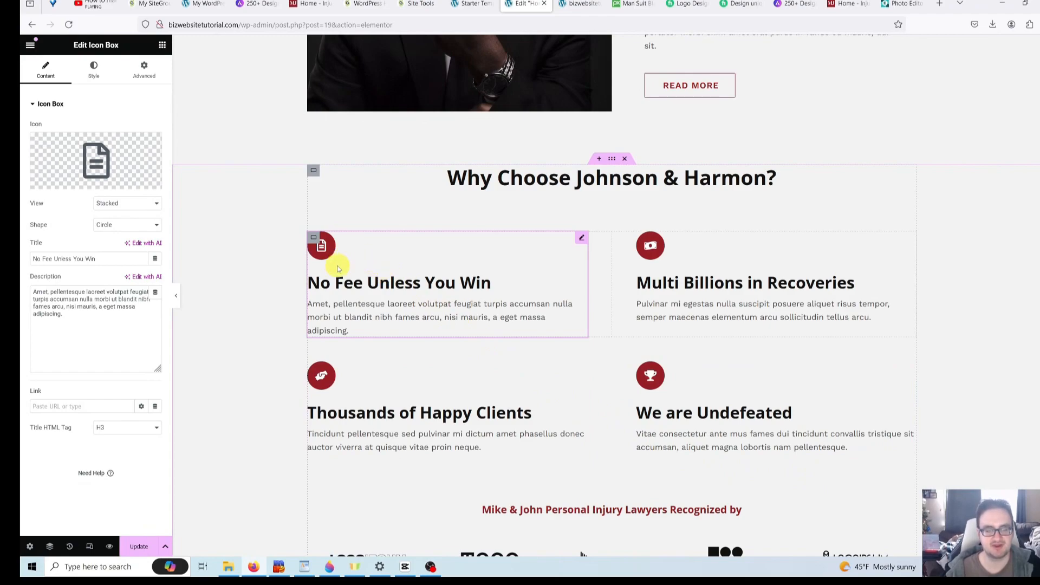
# - Retitle the 'No Fee Unless You Win' heading to 'Voted best Lawyer 2024'
pyautogui.click(433, 283)
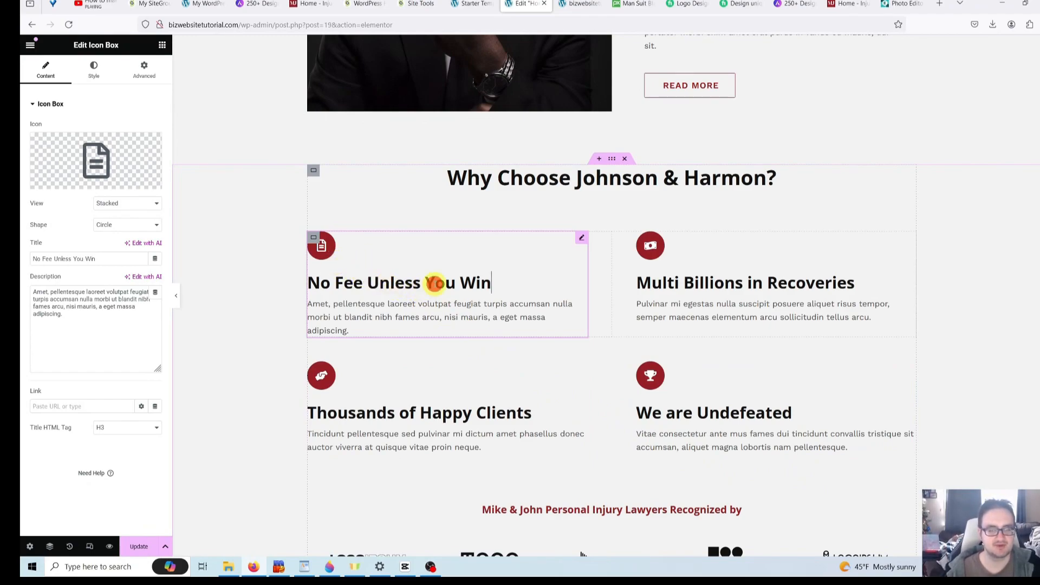
pyautogui.click(418, 289)
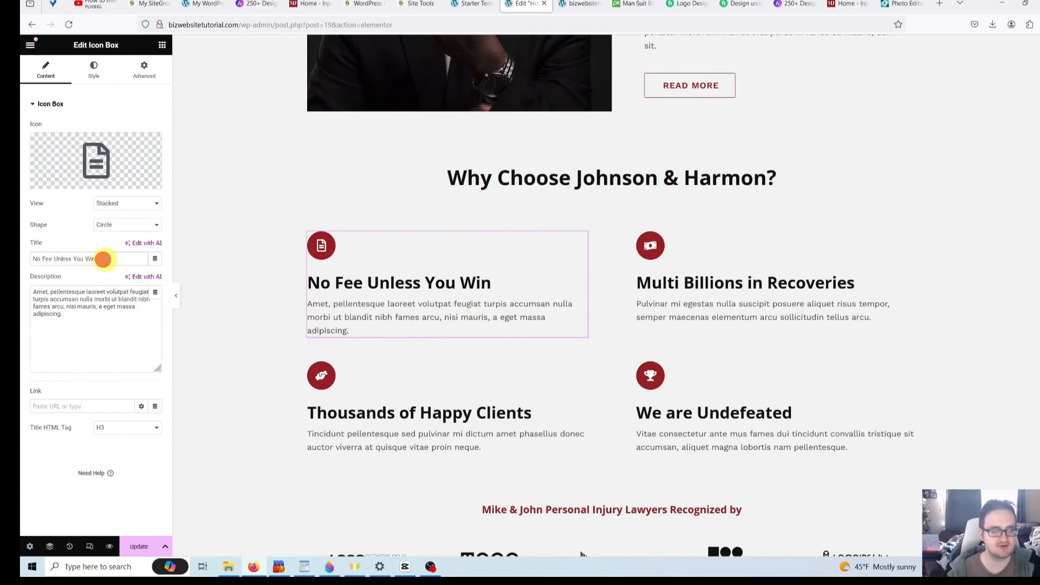
pyautogui.moveTo(116, 262); pyautogui.dragTo(21, 253)
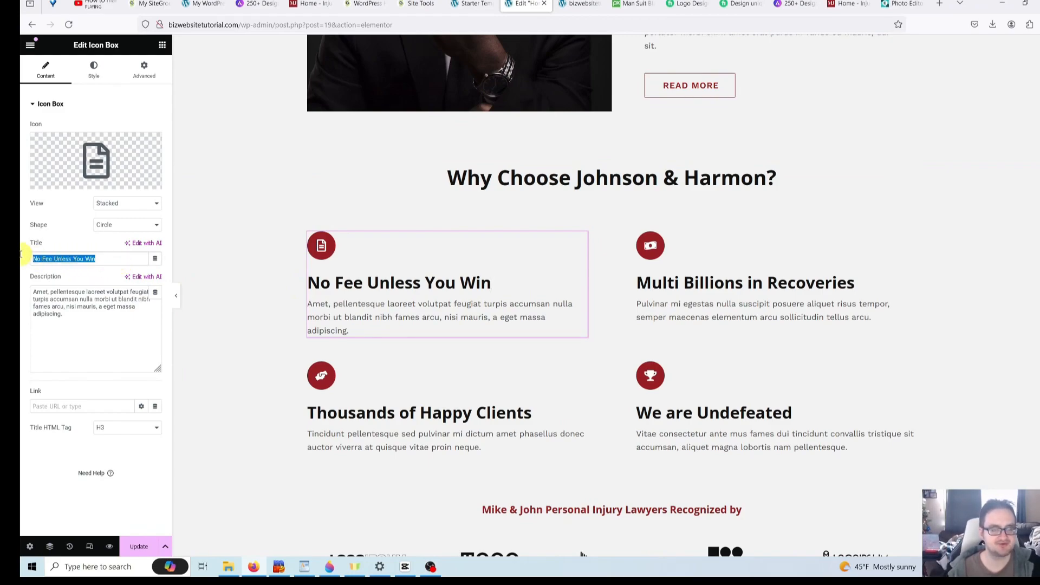
pyautogui.press('BackSpace')
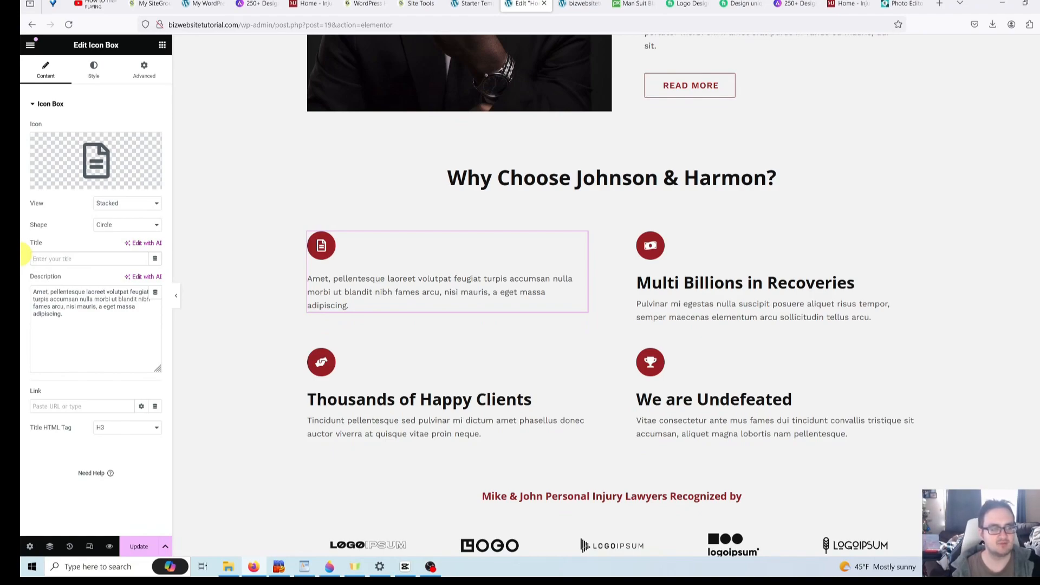
pyautogui.write('O')
pyautogui.press('BackSpace')
pyautogui.press('BackSpace')
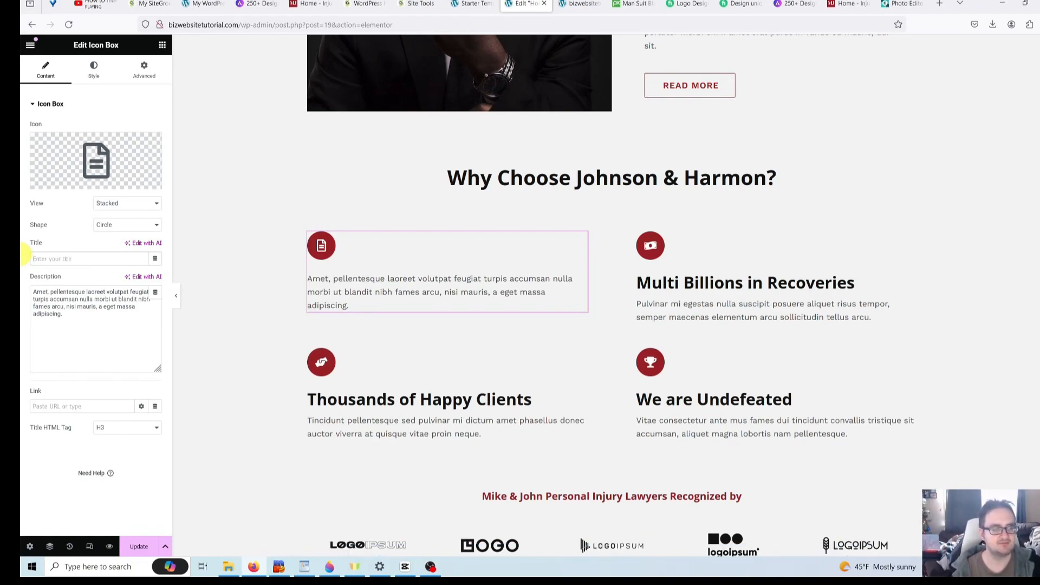
pyautogui.write('Voted best Law')
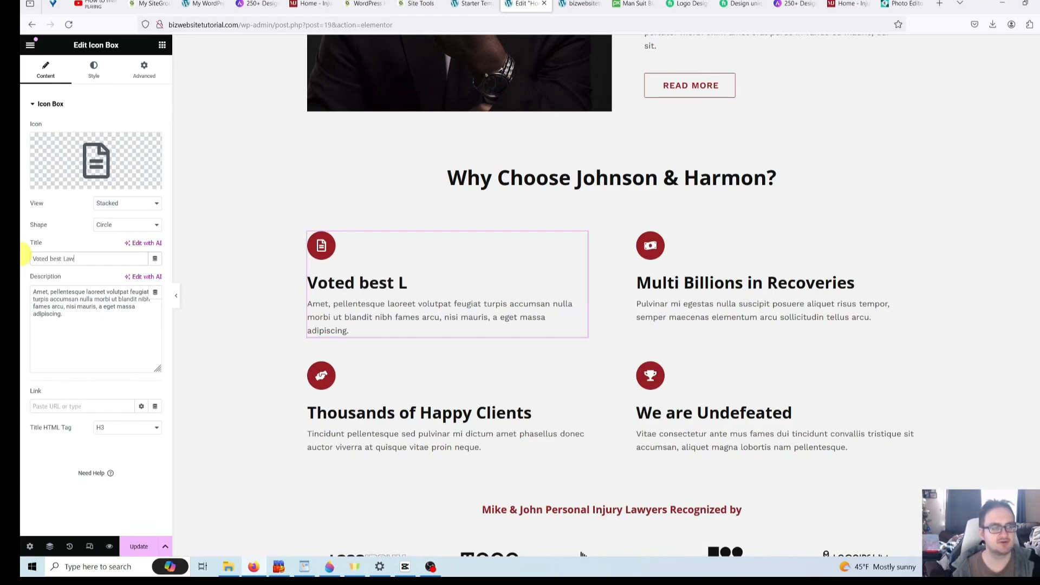
pyautogui.write('yer 2024')
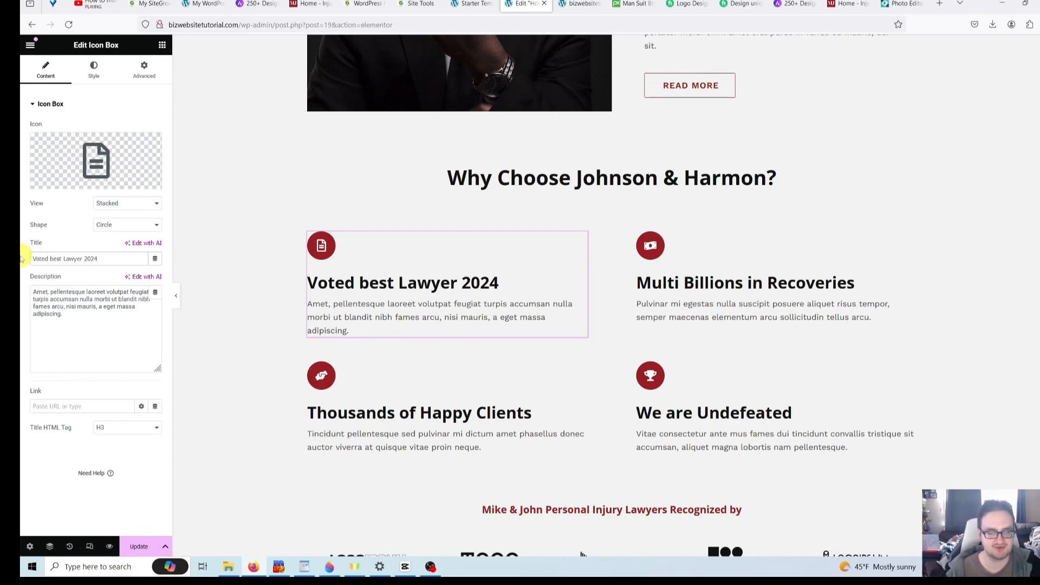
# - Review the description, then the Multi Billions in Recoveries, We are Undefeated and Thousands of Happy Clients boxes
pyautogui.click(85, 306)
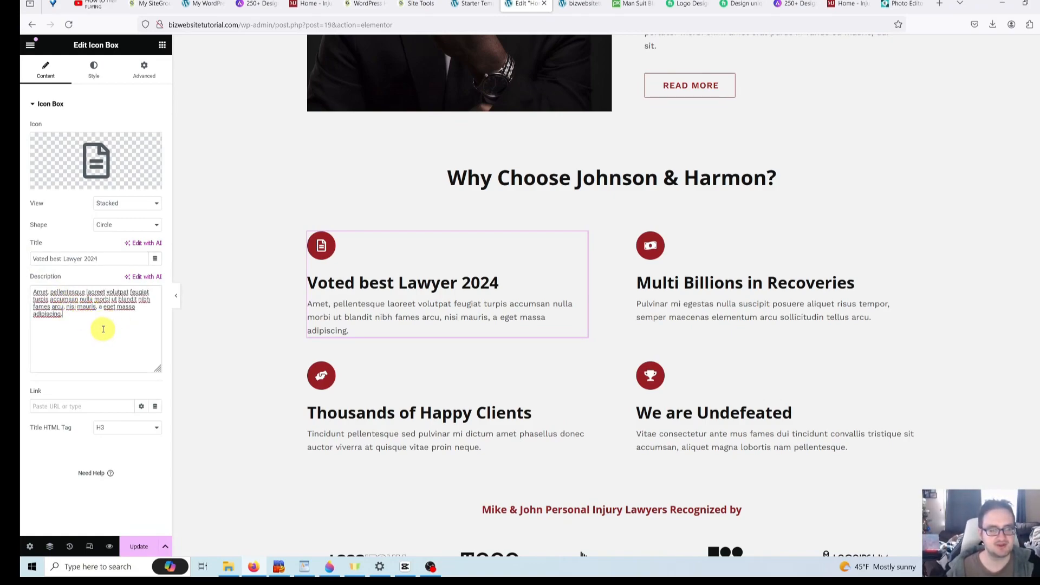
pyautogui.click(103, 329)
pyautogui.moveTo(103, 329); pyautogui.dragTo(26, 279)
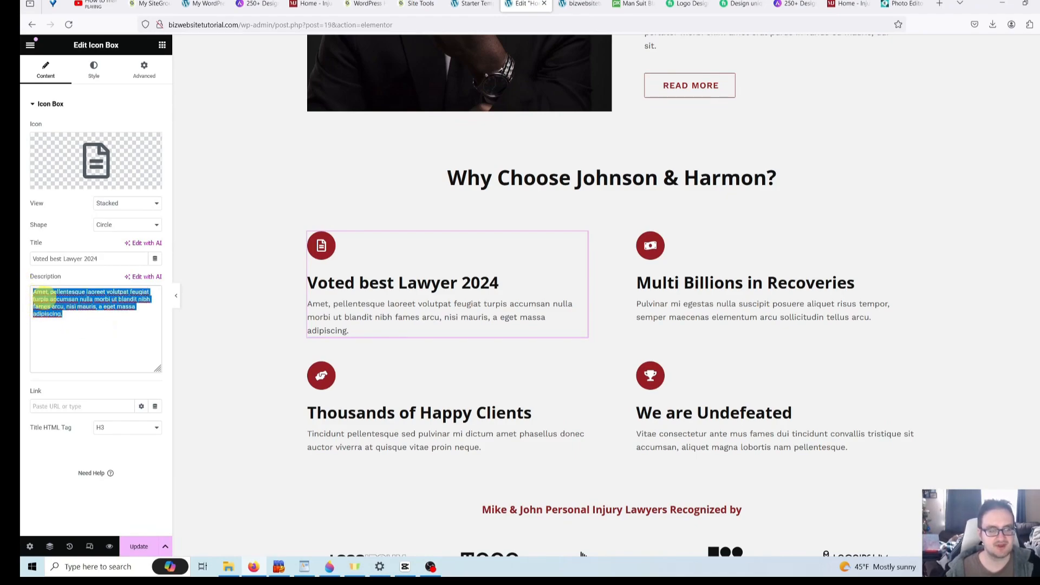
pyautogui.click(54, 305)
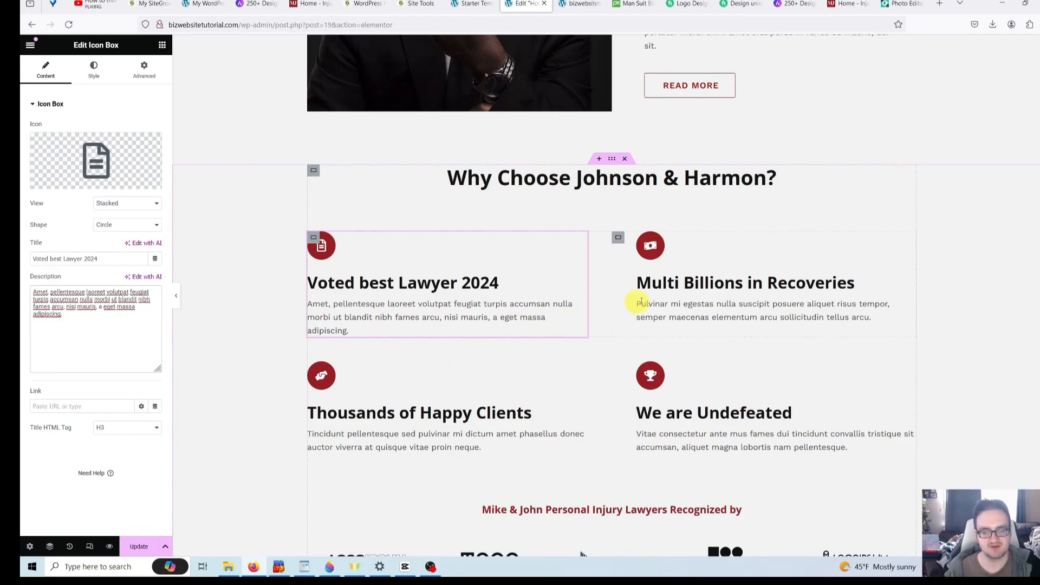
pyautogui.click(703, 276)
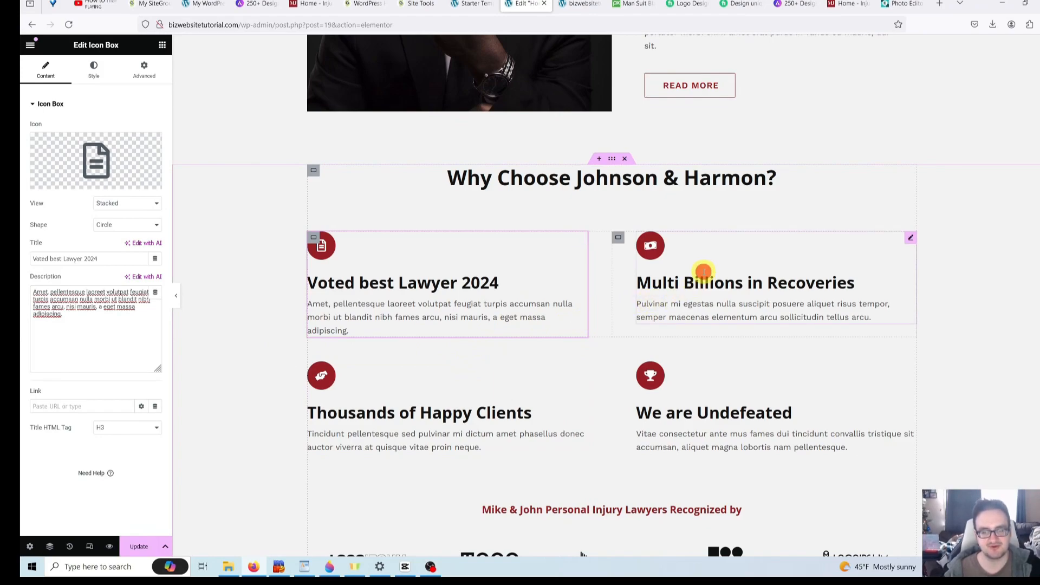
pyautogui.click(705, 435)
pyautogui.click(460, 413)
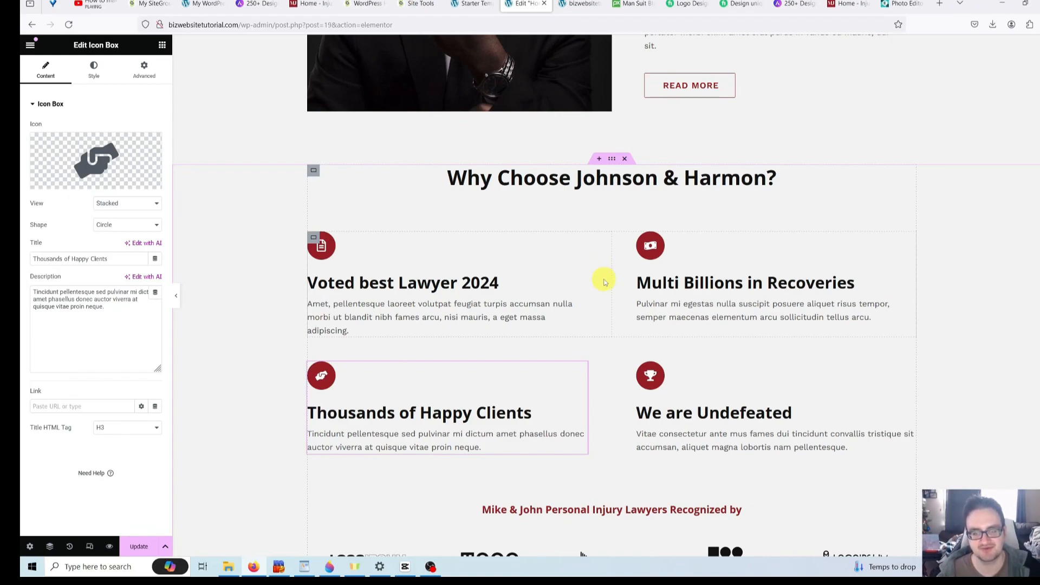
# - Duplicate the Voted best Lawyer 2024 and Thousands of Happy Clients cards
pyautogui.rightClick(602, 247)
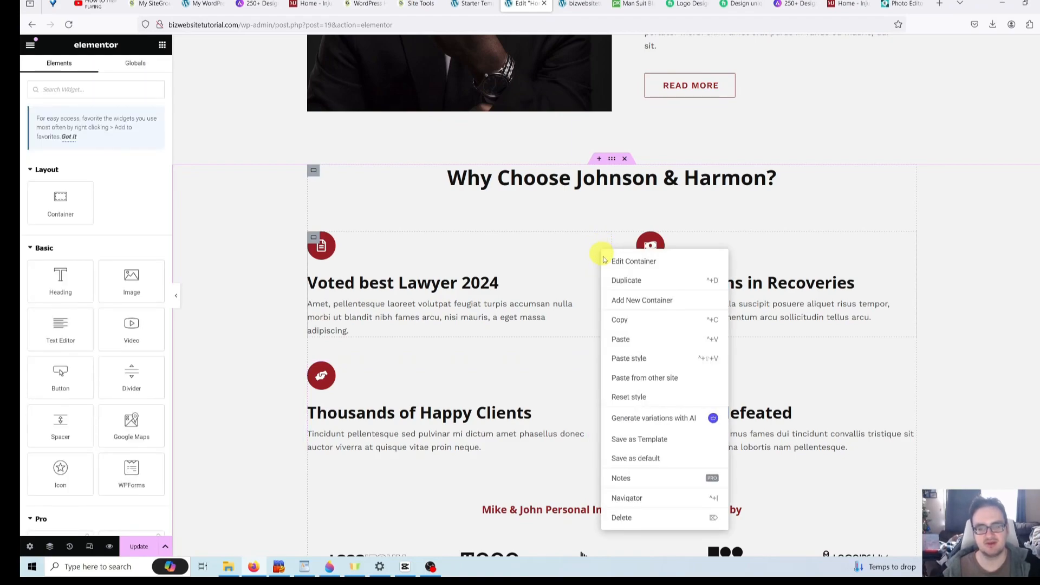
pyautogui.click(617, 280)
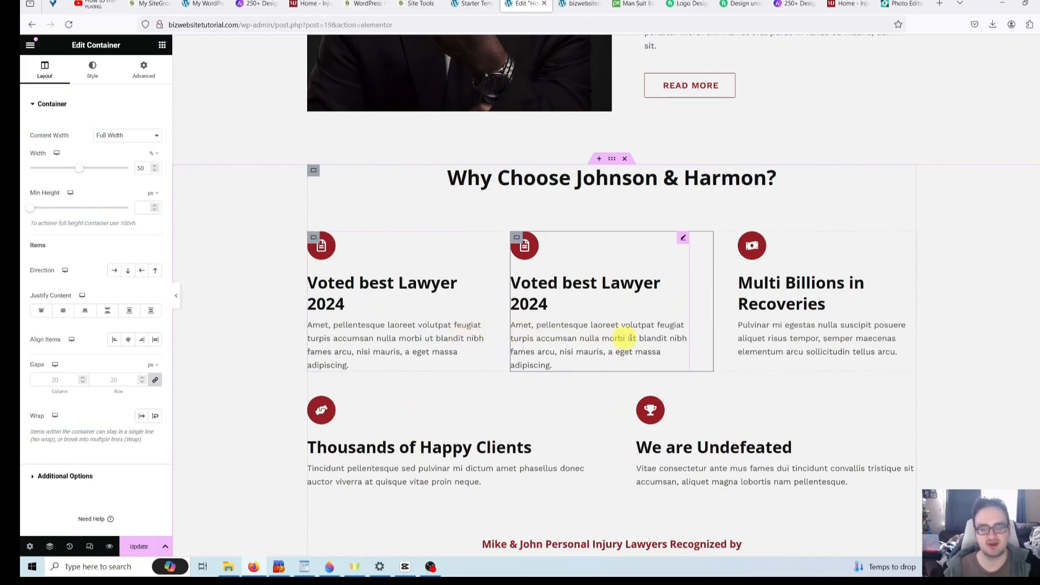
pyautogui.scroll(-1, 583, 387)
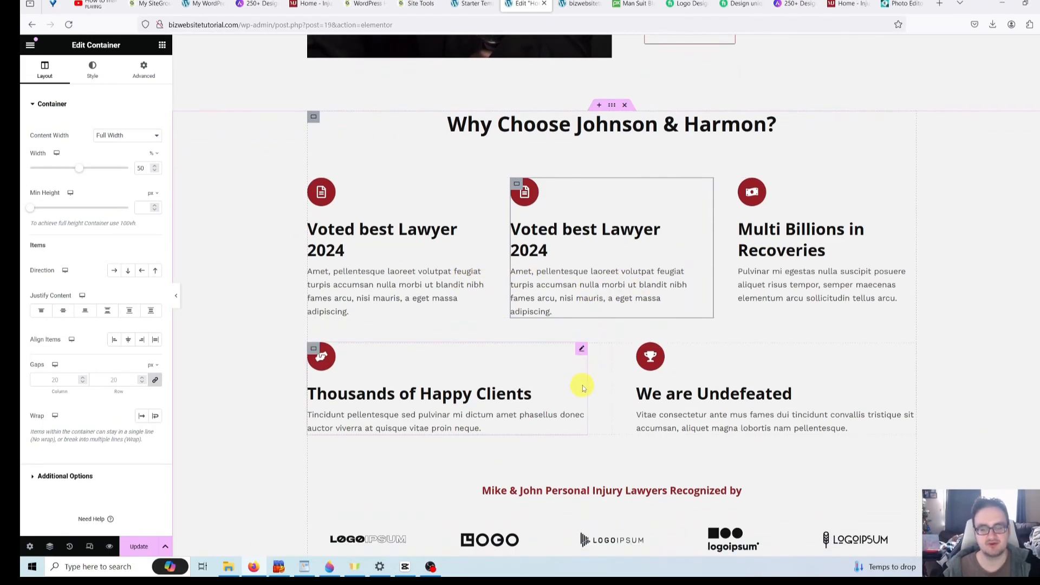
pyautogui.rightClick(602, 358)
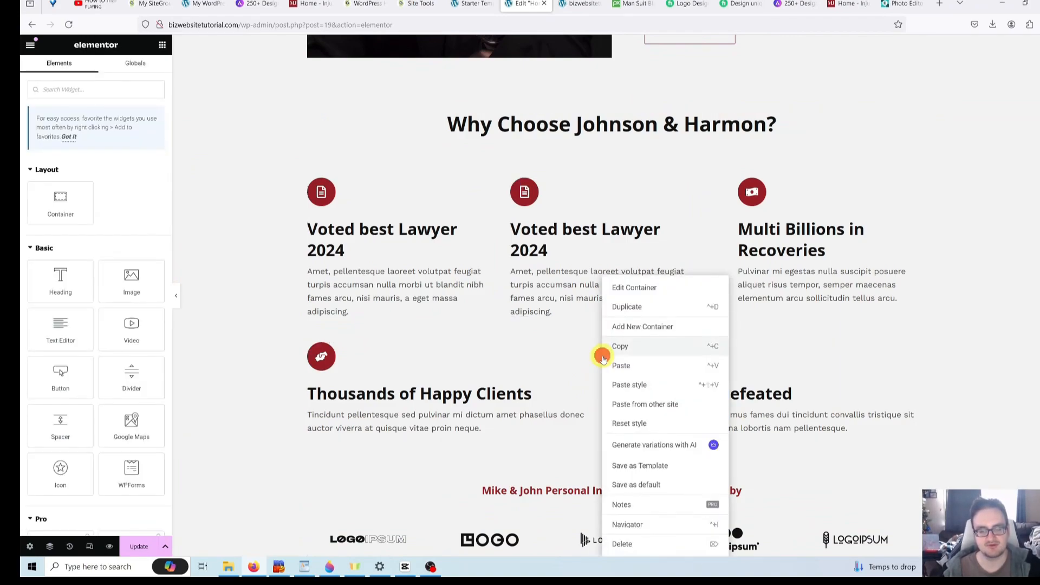
pyautogui.click(626, 308)
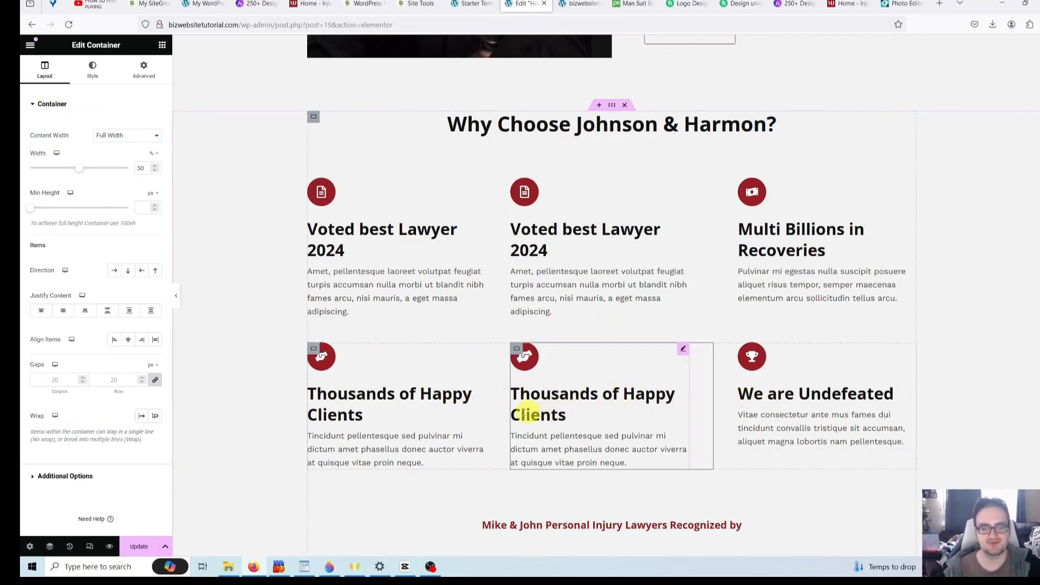
pyautogui.scroll(1, 402, 420)
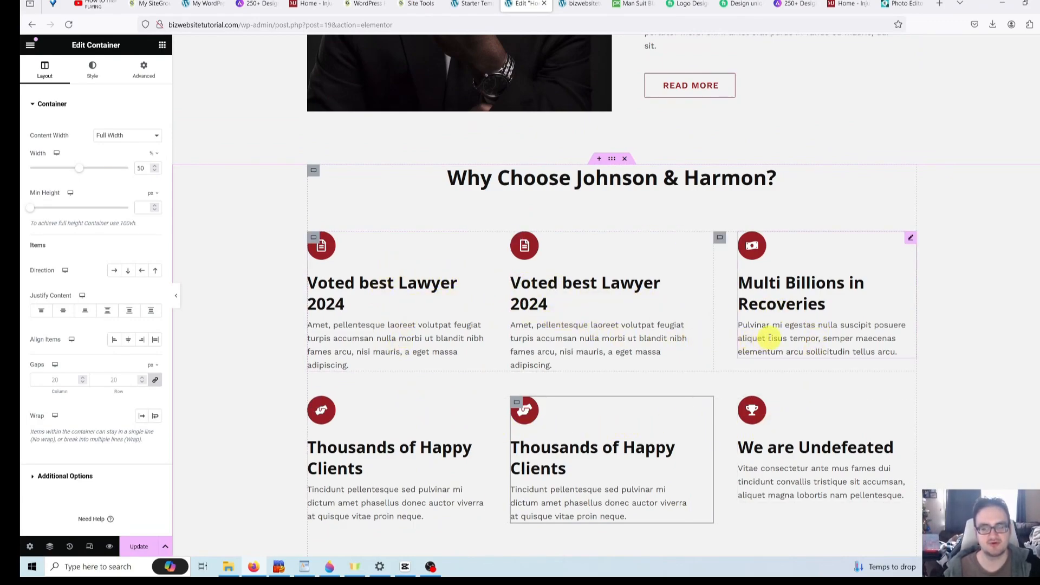
# - Select the copied Voted best Lawyer 2024 box and review the three-per-row layout
pyautogui.click(635, 332)
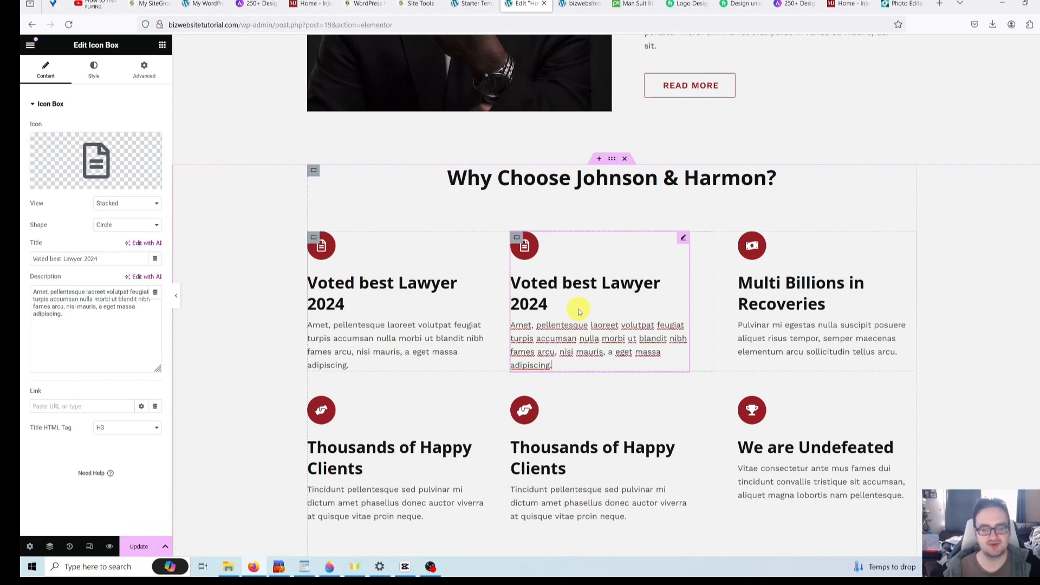
pyautogui.scroll(-1, 578, 308)
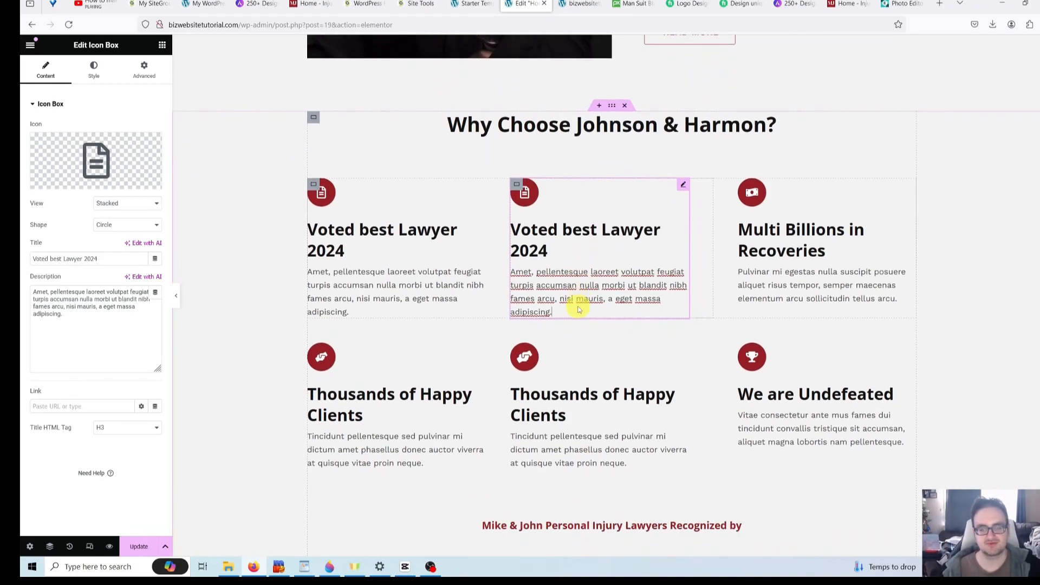
pyautogui.scroll(1, 579, 309)
pyautogui.scroll(-1, 579, 309)
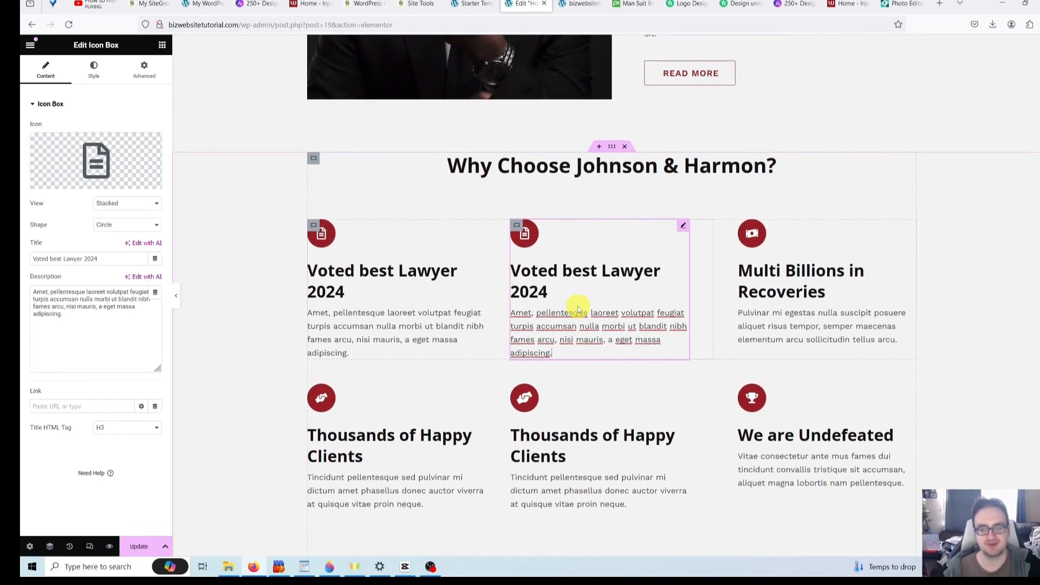
pyautogui.scroll(1, 578, 307)
pyautogui.scroll(-5, 576, 302)
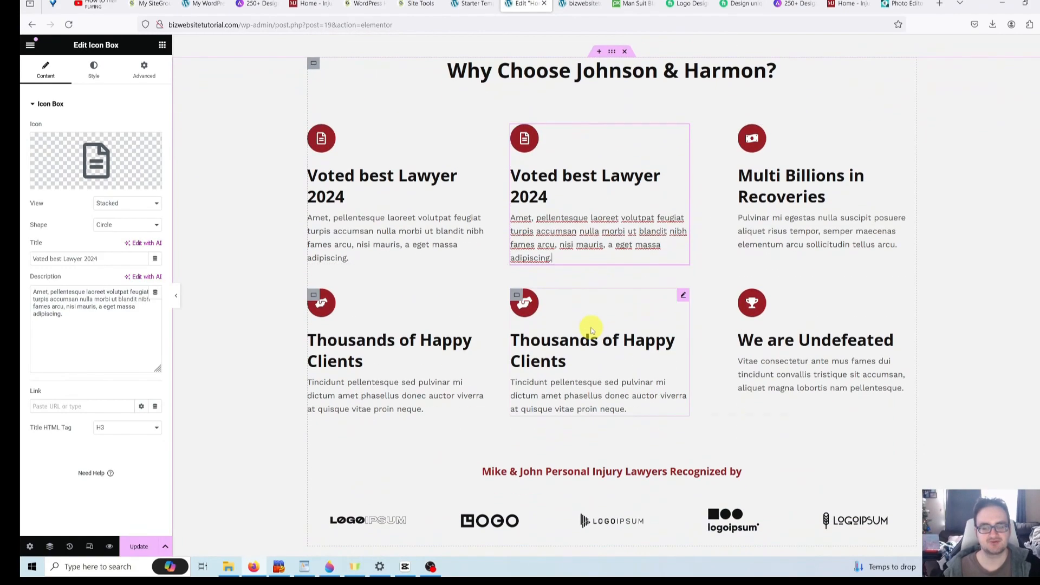
pyautogui.scroll(-1, 443, 312)
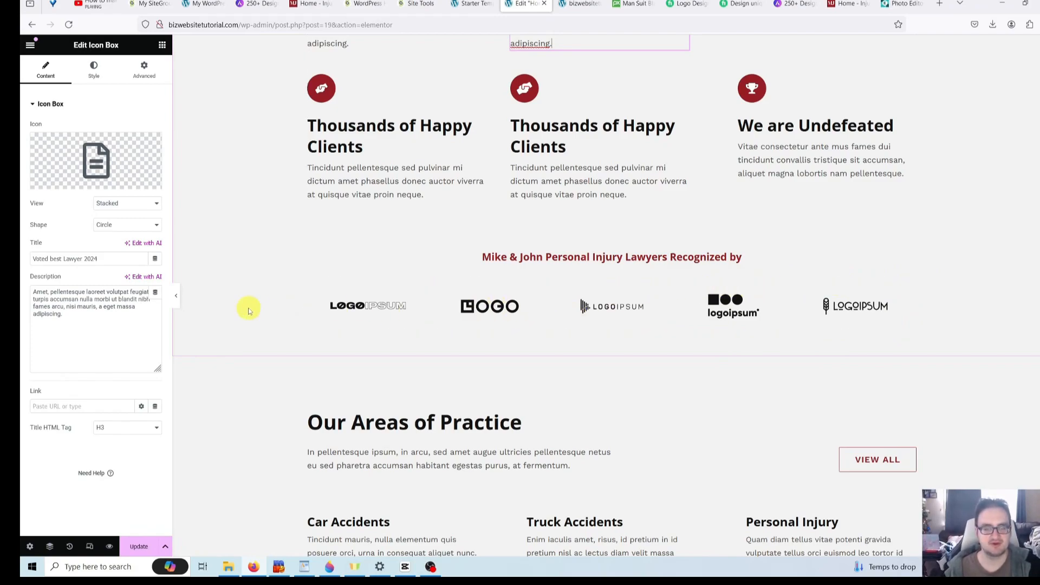
pyautogui.click(311, 286)
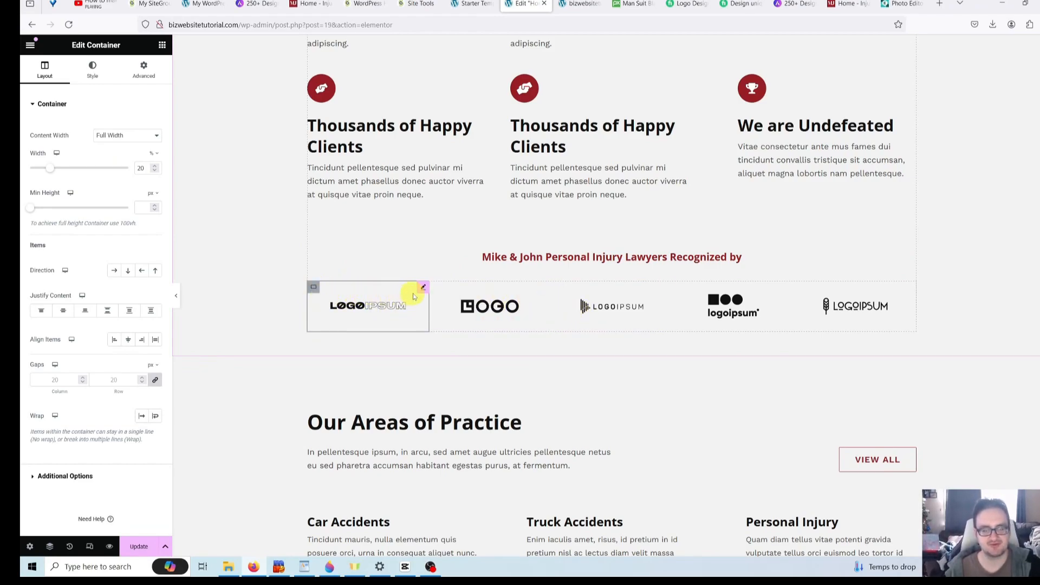
pyautogui.click(311, 289)
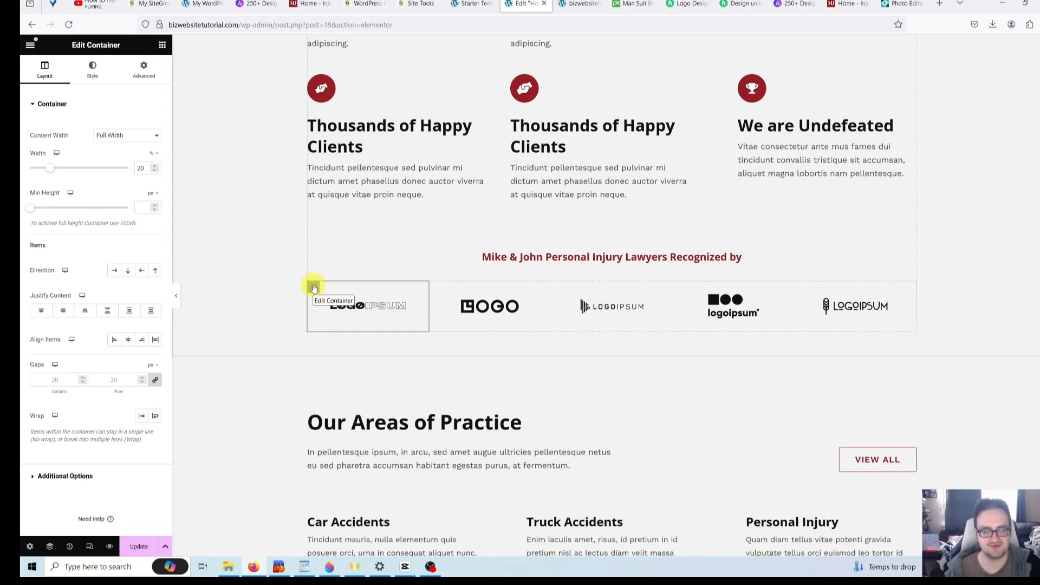
pyautogui.rightClick(252, 263)
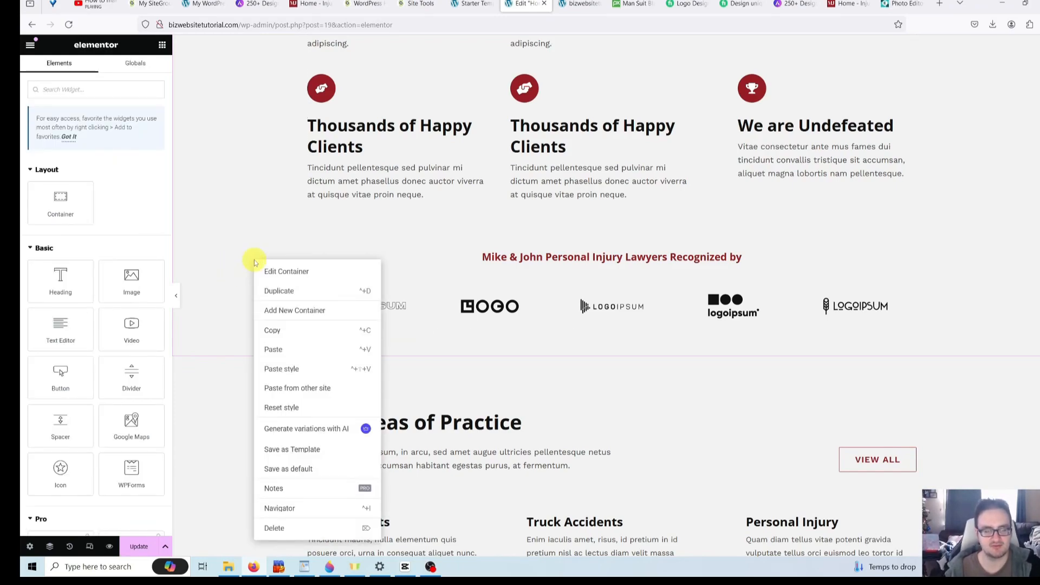
pyautogui.click(279, 509)
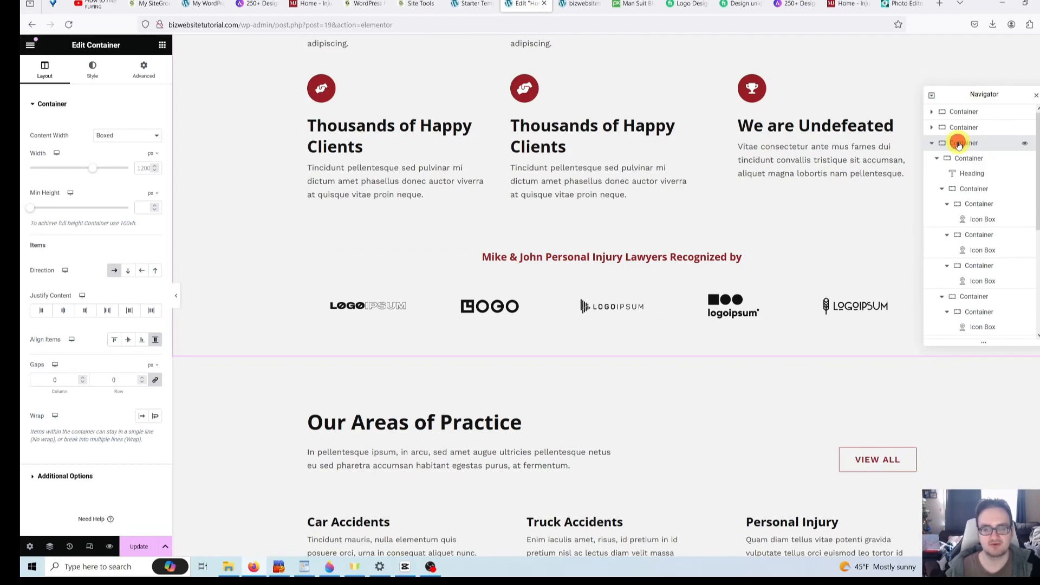
pyautogui.click(968, 158)
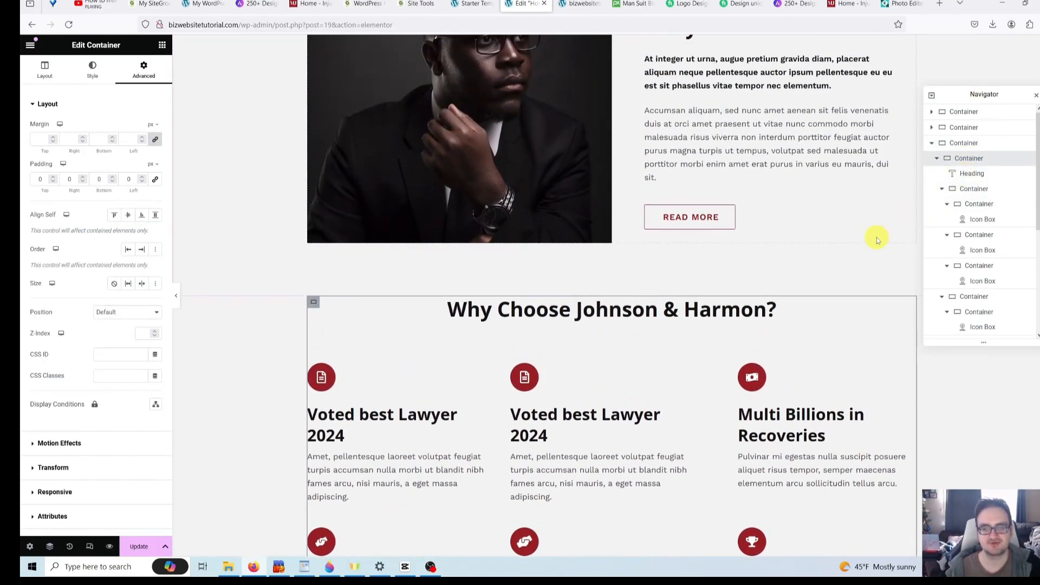
pyautogui.scroll(-2, 873, 236)
pyautogui.scroll(-3, 869, 237)
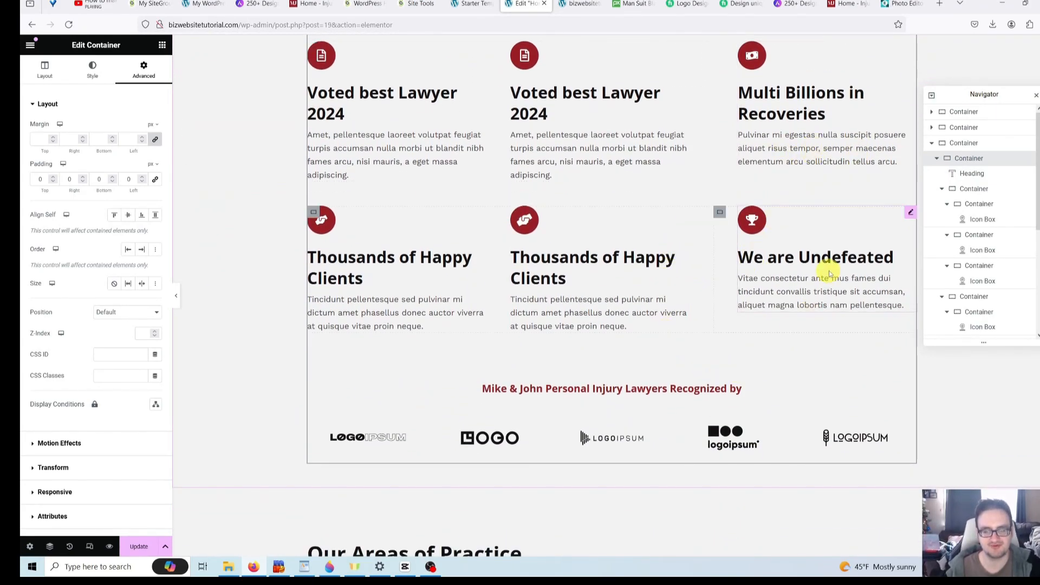
pyautogui.click(974, 189)
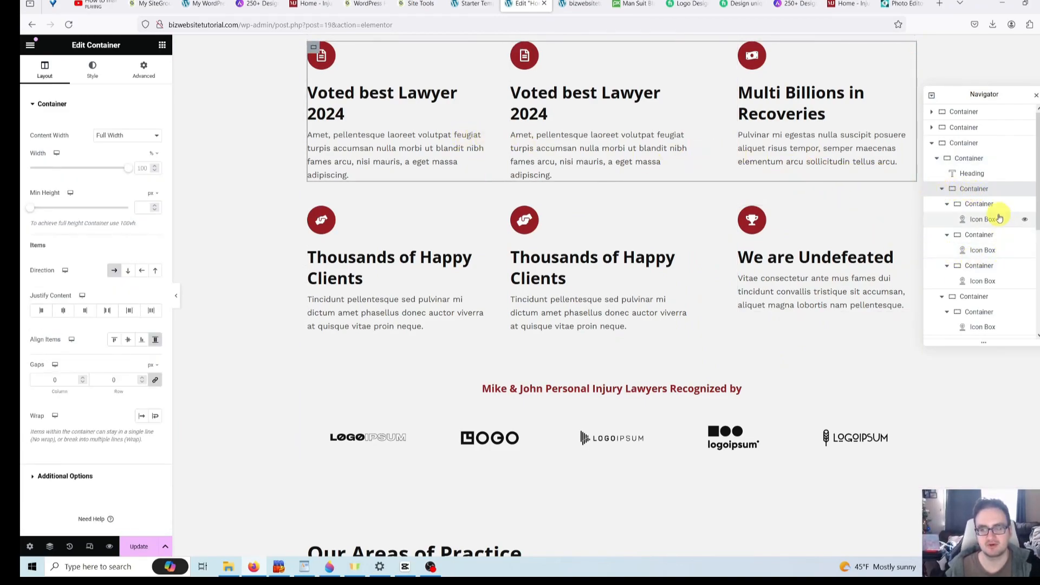
pyautogui.click(994, 206)
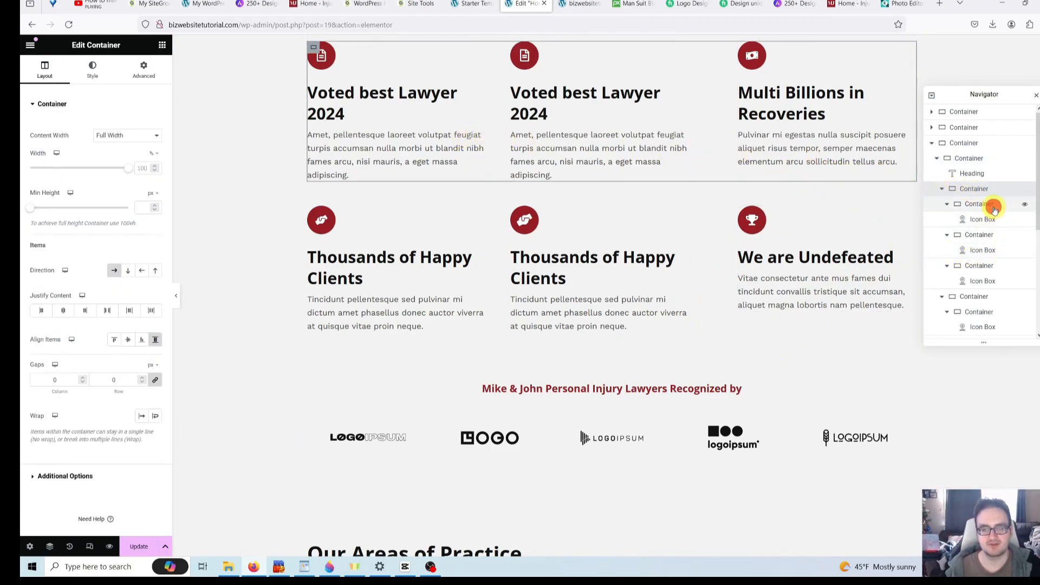
pyautogui.click(974, 299)
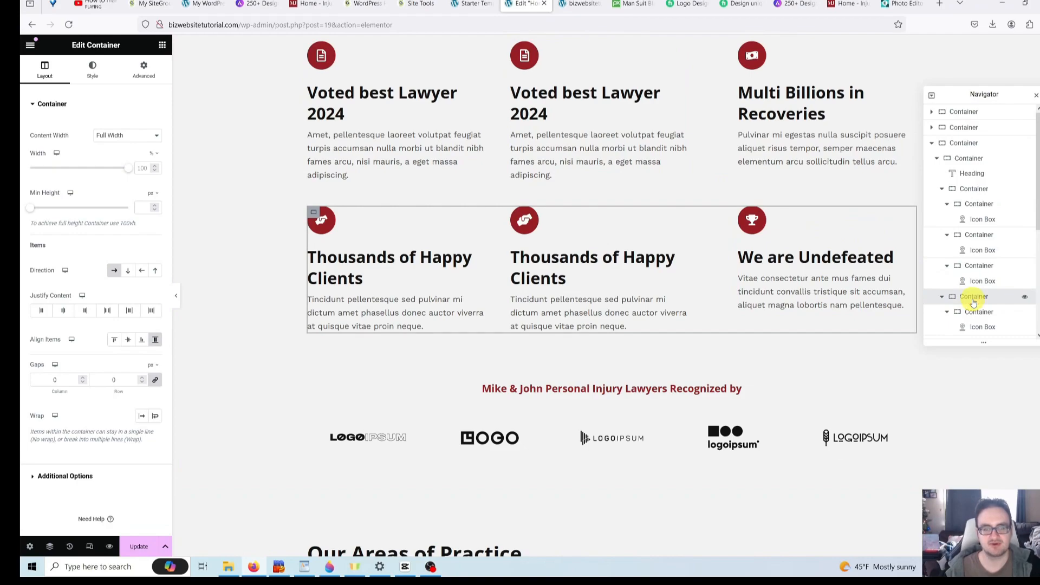
pyautogui.scroll(-5, 974, 304)
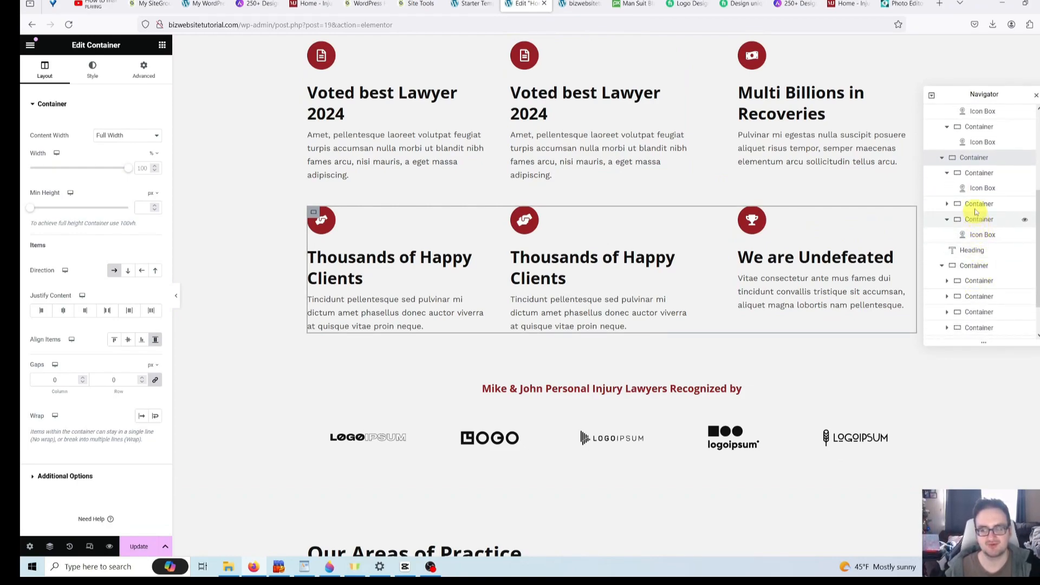
pyautogui.scroll(-2, 975, 233)
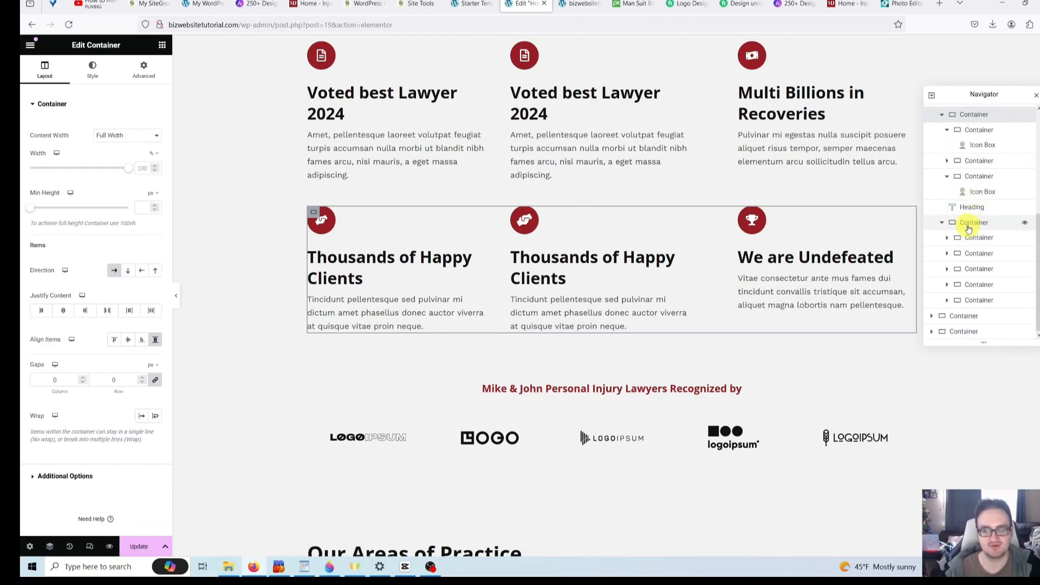
pyautogui.click(969, 228)
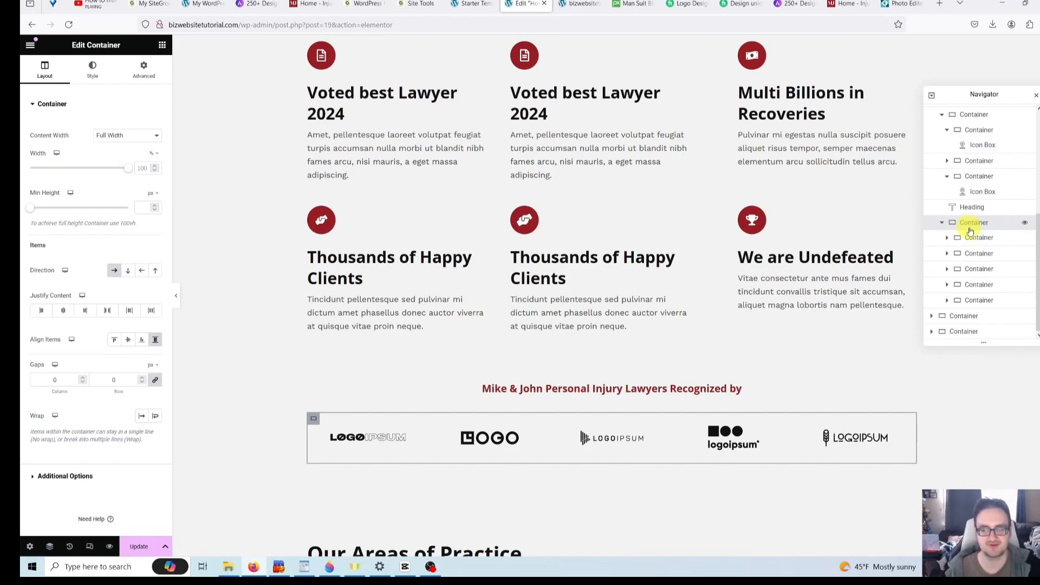
# - Delete the logo row container and the Recognized by heading
pyautogui.rightClick(974, 225)
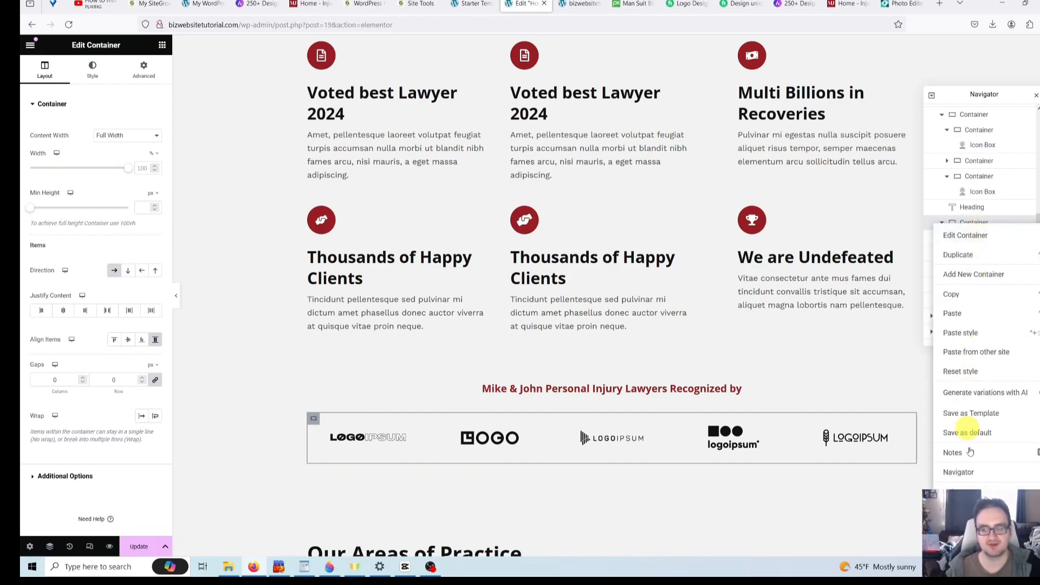
pyautogui.click(980, 490)
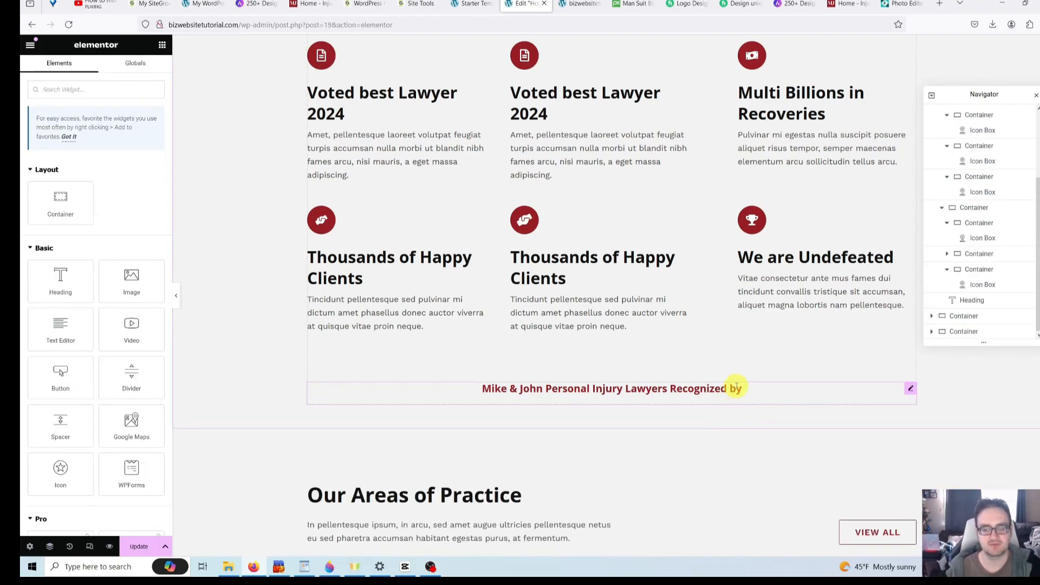
pyautogui.click(755, 391)
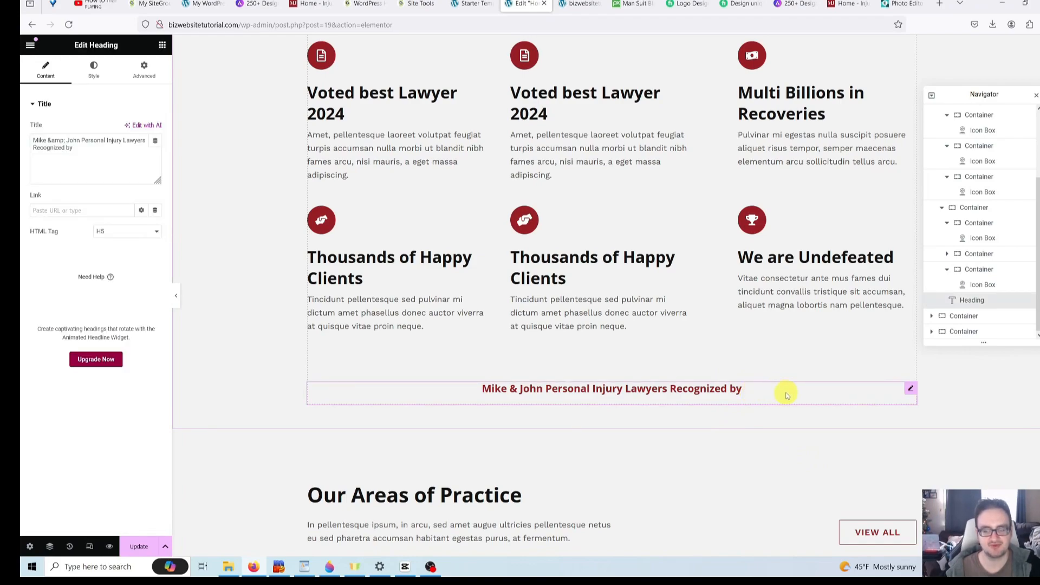
pyautogui.rightClick(786, 392)
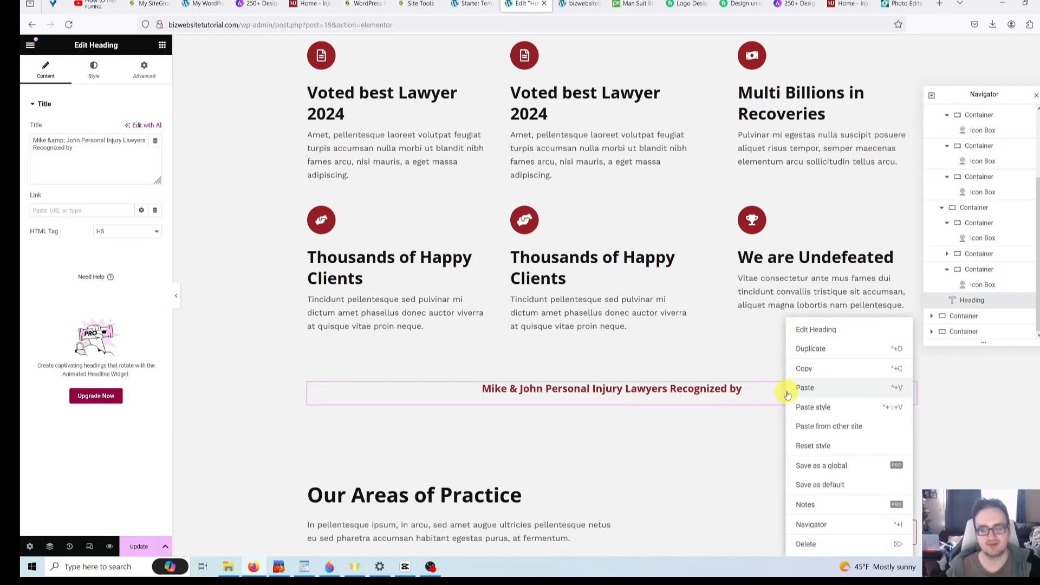
pyautogui.click(811, 543)
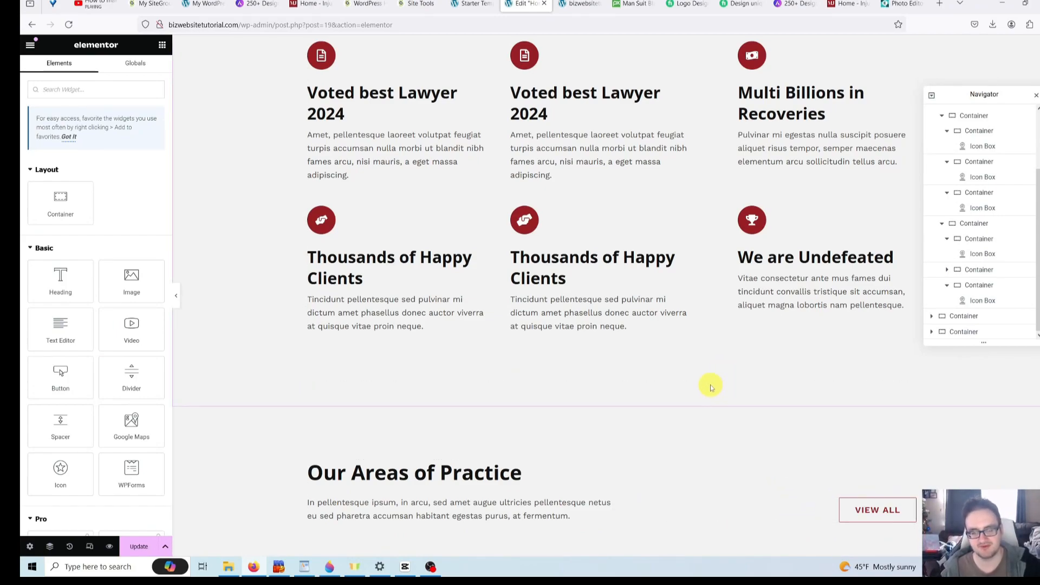
# - Undo the deletions with three Ctrl+Z presses and select the first LOGOIPSUM logo image
pyautogui.hotkey('ctrl', 'z')
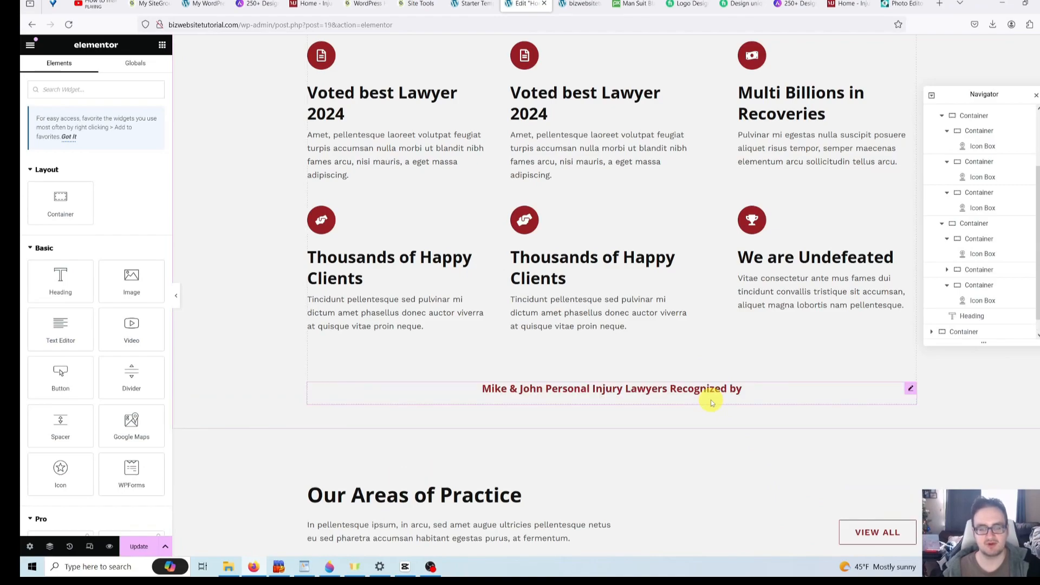
pyautogui.hotkey('ctrl', 'z')
pyautogui.hotkey('ctrl', 'z')
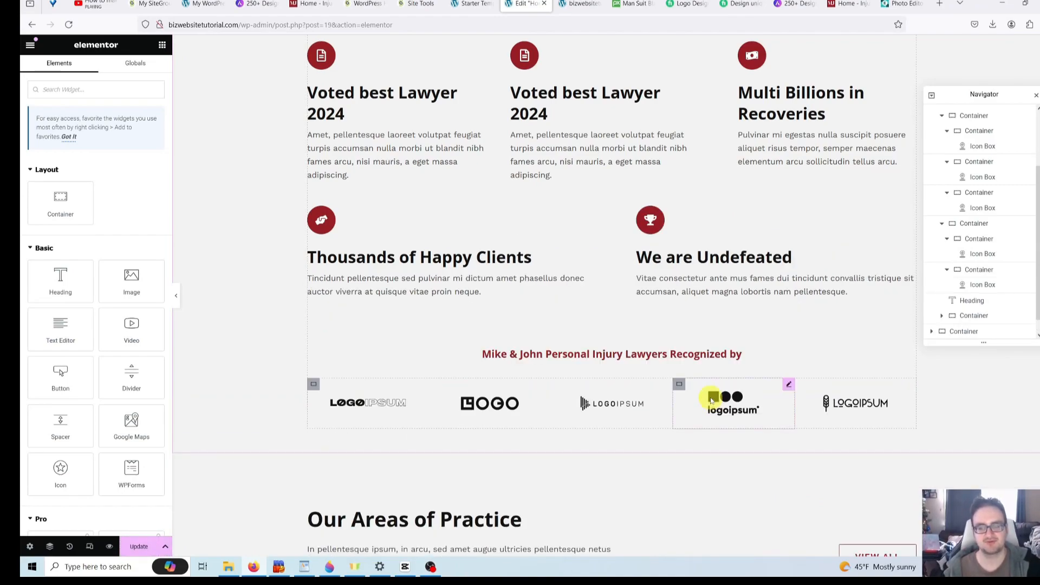
pyautogui.hotkey('ctrl', 'z')
pyautogui.hotkey('ctrl', 'z')
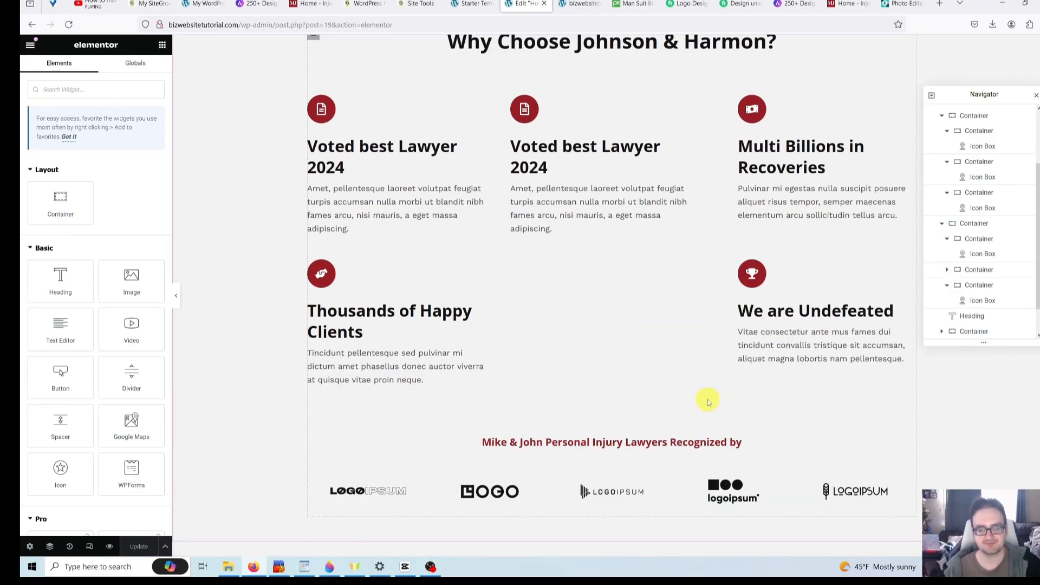
pyautogui.scroll(1, 707, 402)
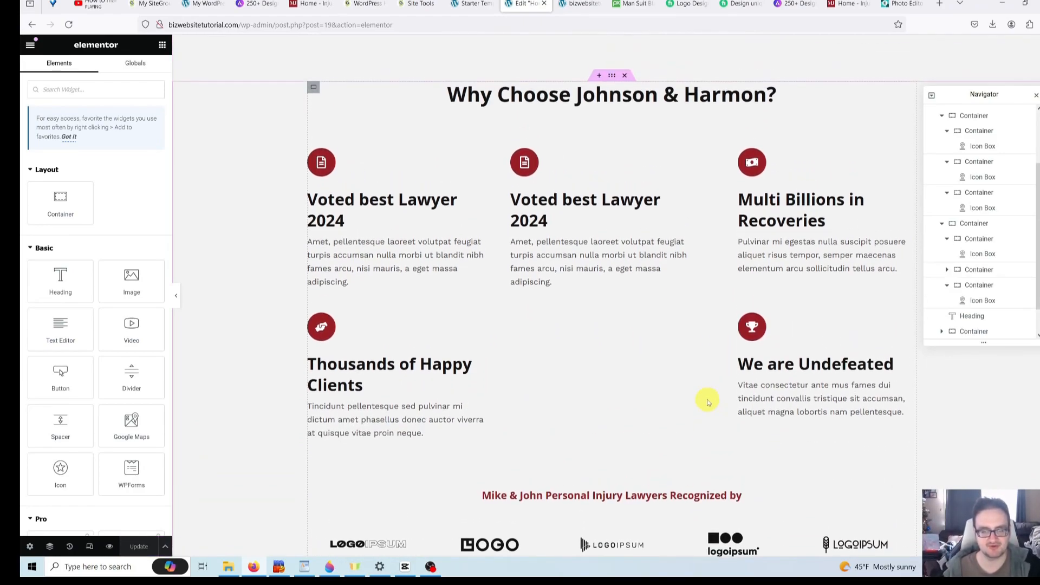
pyautogui.scroll(-3, 707, 402)
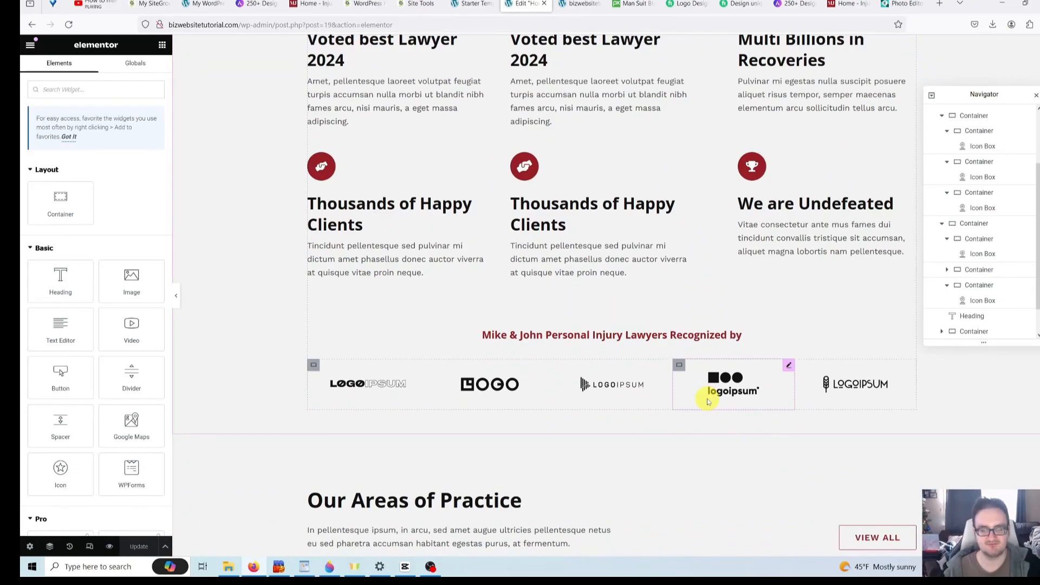
pyautogui.scroll(-1, 707, 402)
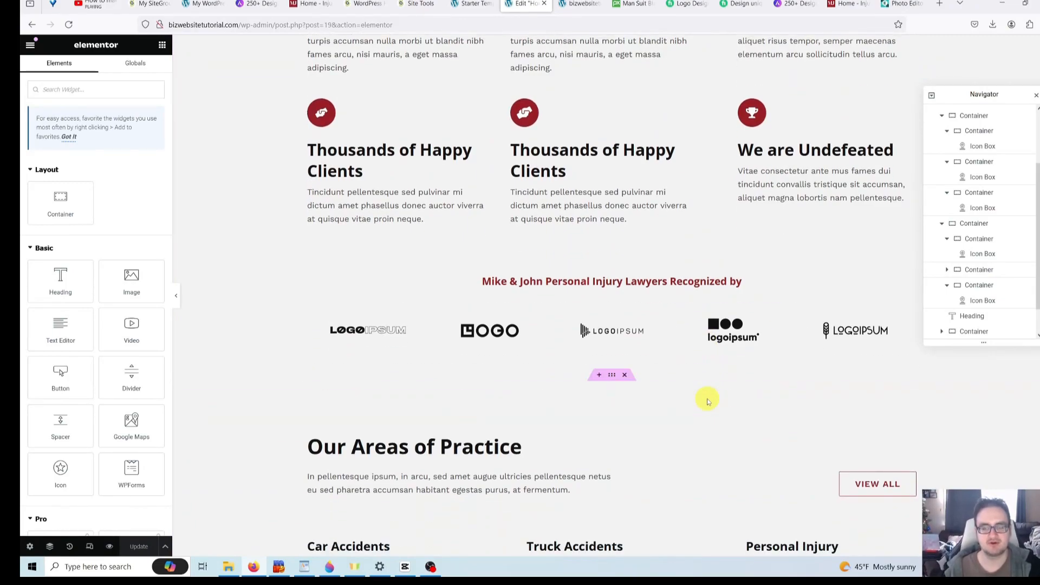
pyautogui.scroll(1, 652, 389)
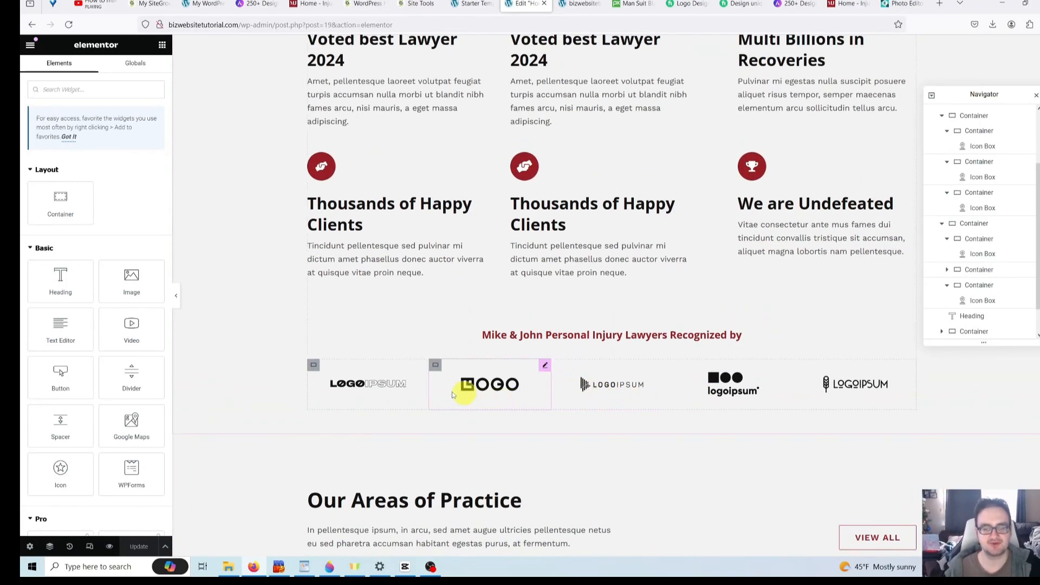
pyautogui.click(372, 386)
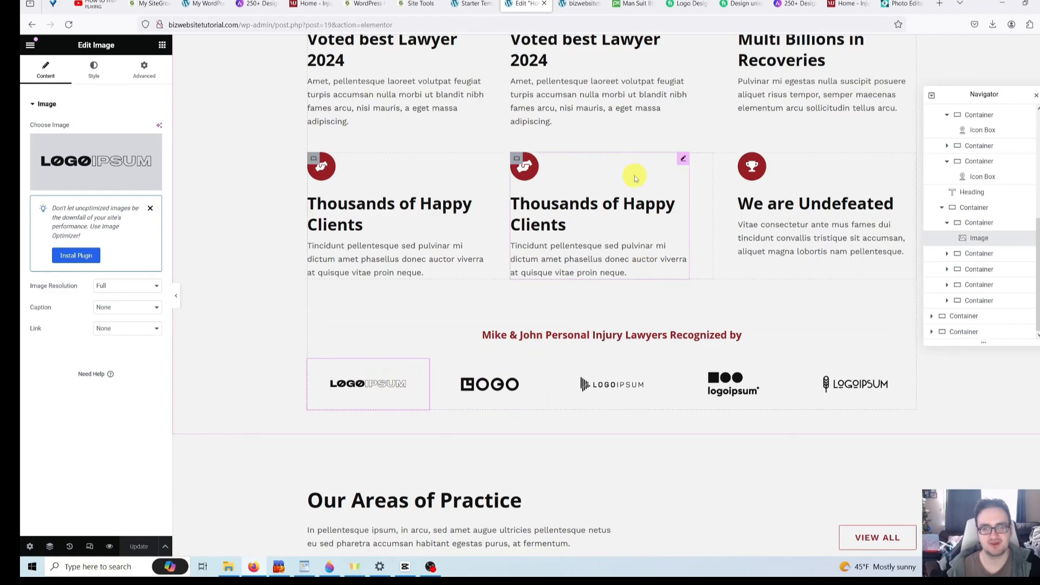
# - Search Pixabay for 'lo' and browse the logo image results
pyautogui.click(634, 5)
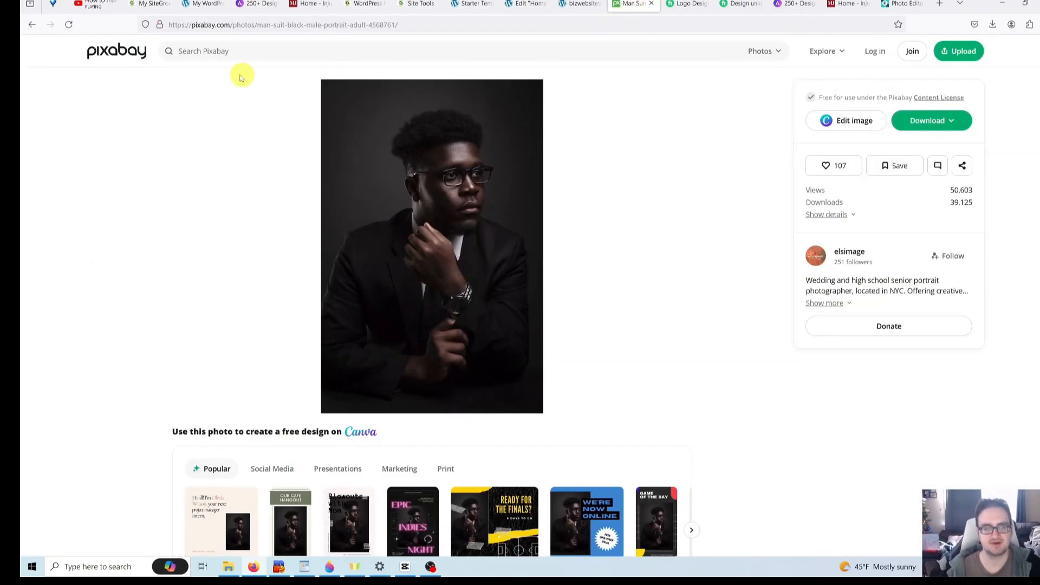
pyautogui.click(219, 47)
pyautogui.write('logo')
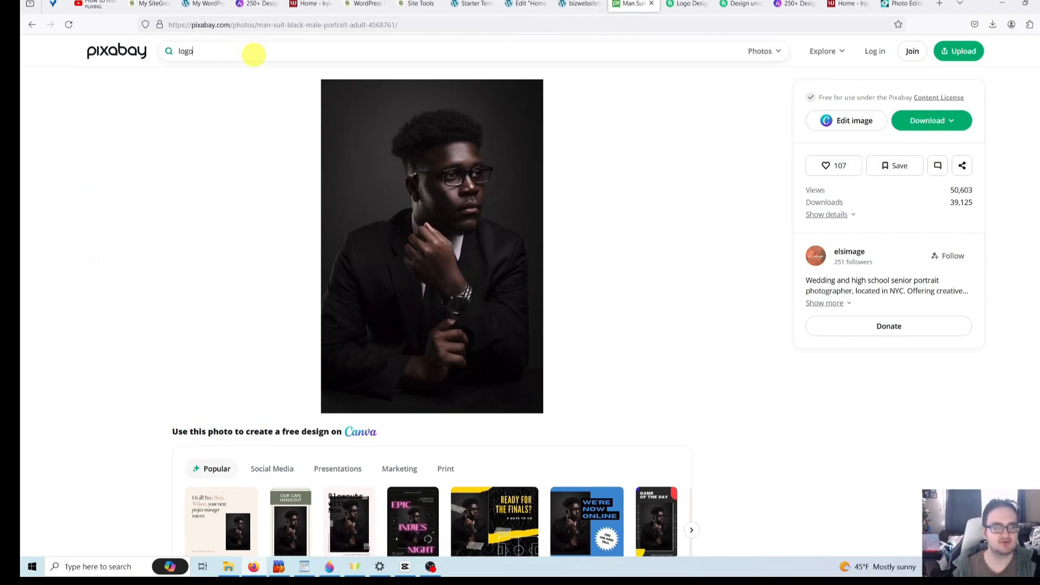
pyautogui.press('Return')
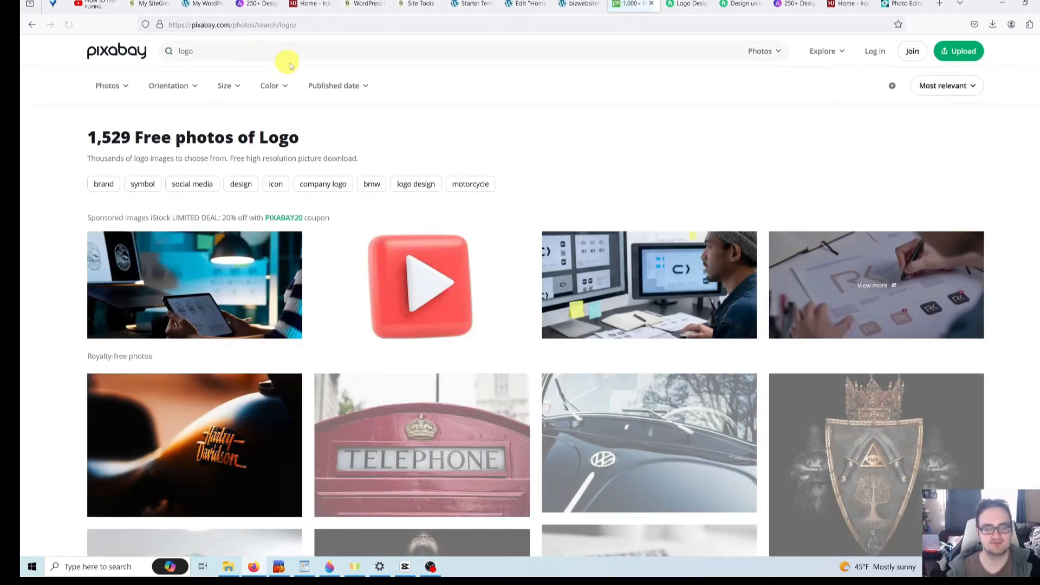
pyautogui.scroll(-8, 390, 154)
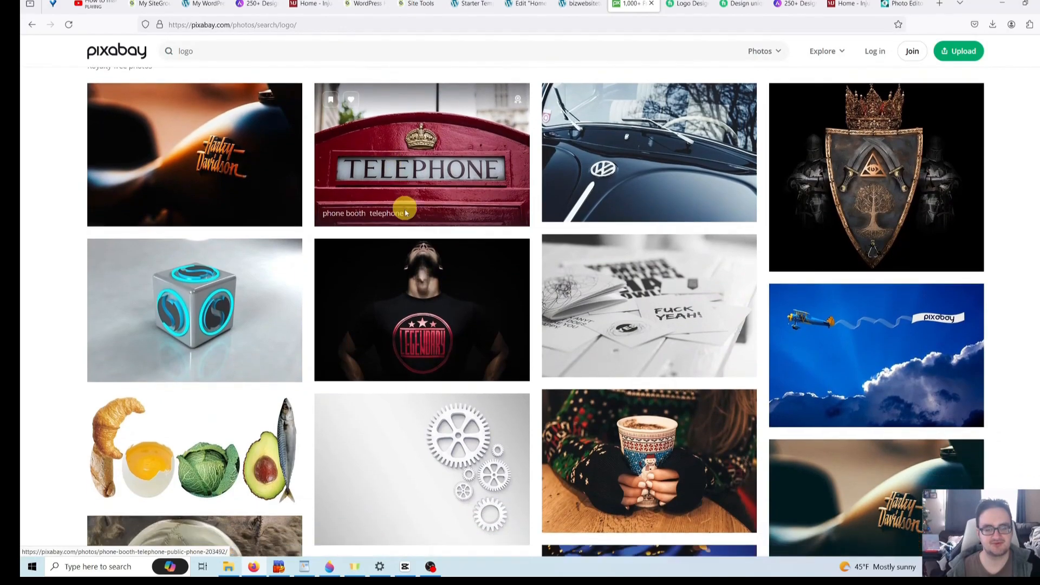
pyautogui.scroll(-9, 405, 217)
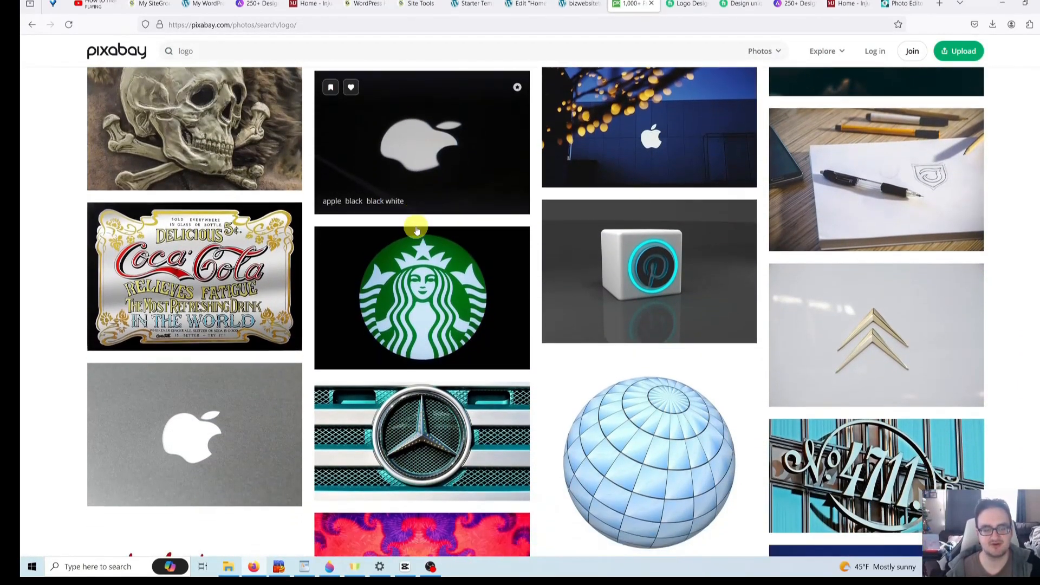
pyautogui.scroll(-2, 416, 231)
pyautogui.scroll(-2, 417, 232)
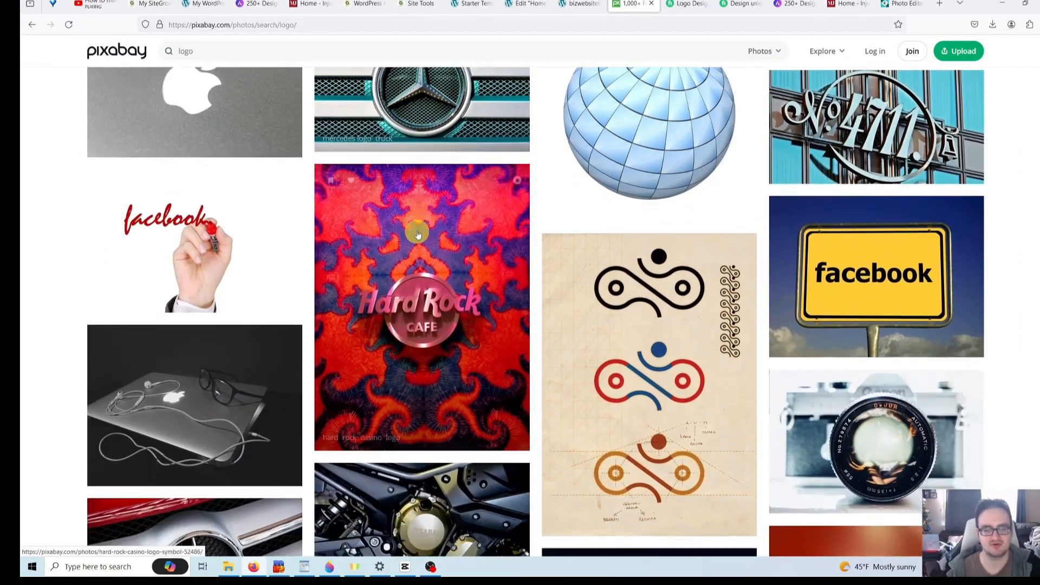
pyautogui.scroll(-3, 417, 232)
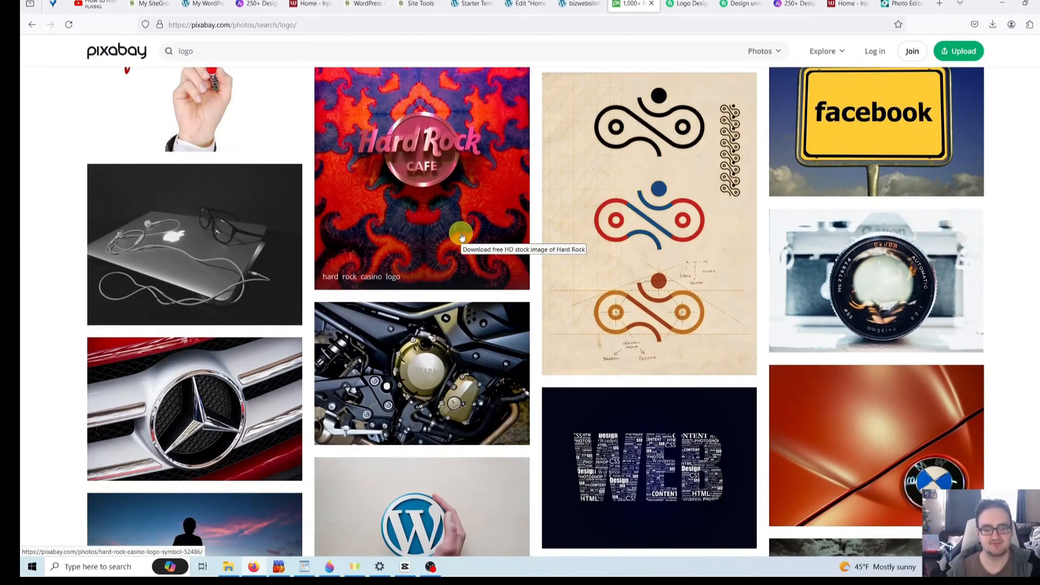
pyautogui.scroll(-2, 459, 234)
pyautogui.scroll(-2, 461, 239)
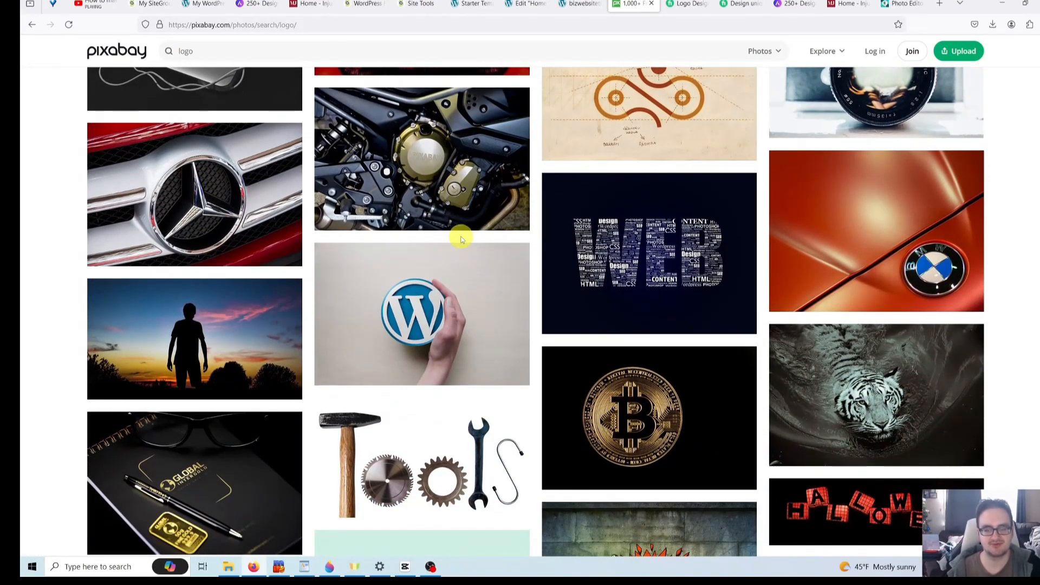
pyautogui.scroll(-2, 461, 238)
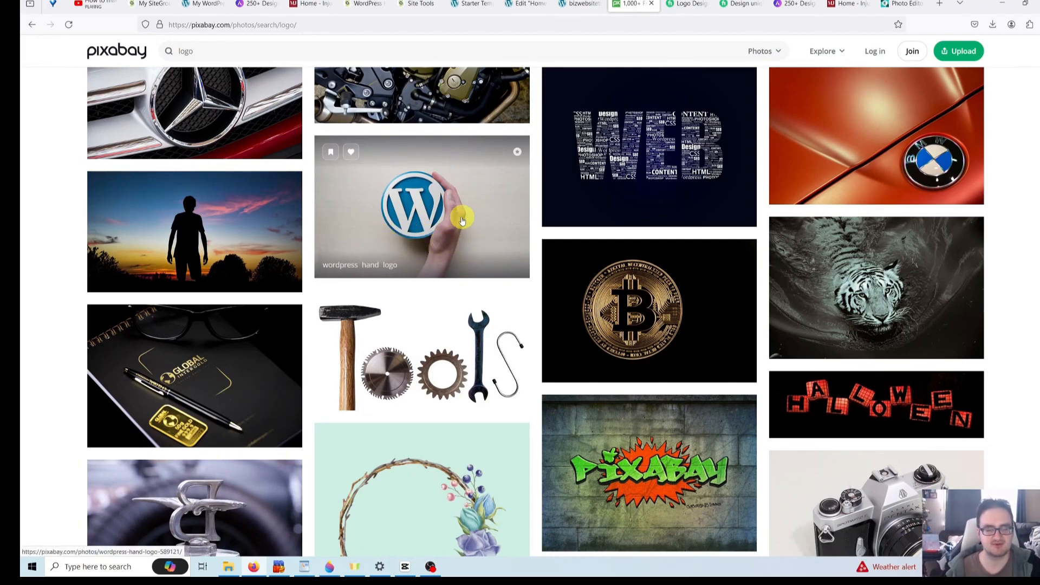
pyautogui.scroll(-2, 446, 216)
pyautogui.scroll(2, 418, 256)
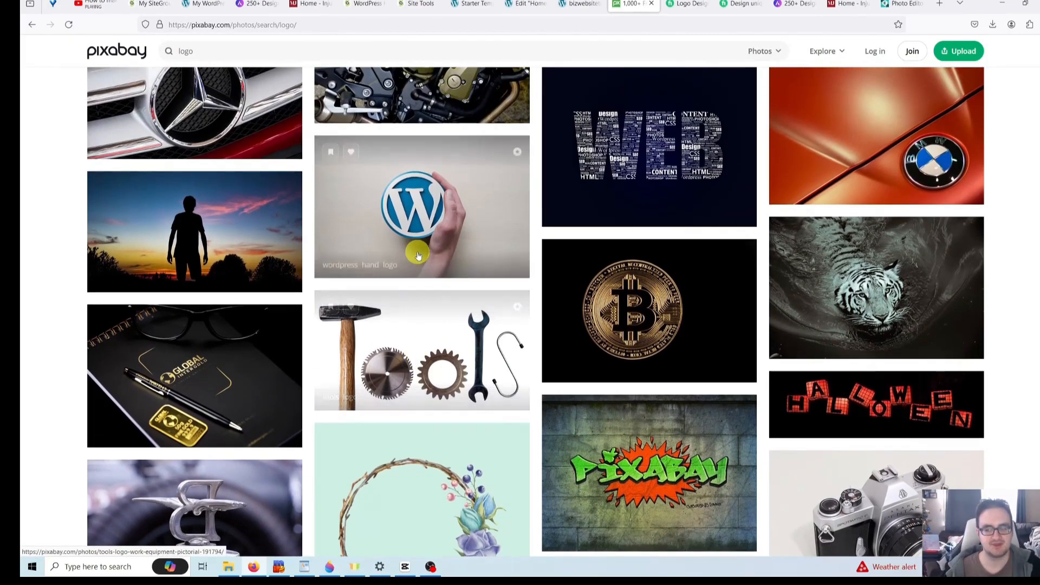
pyautogui.scroll(2, 434, 293)
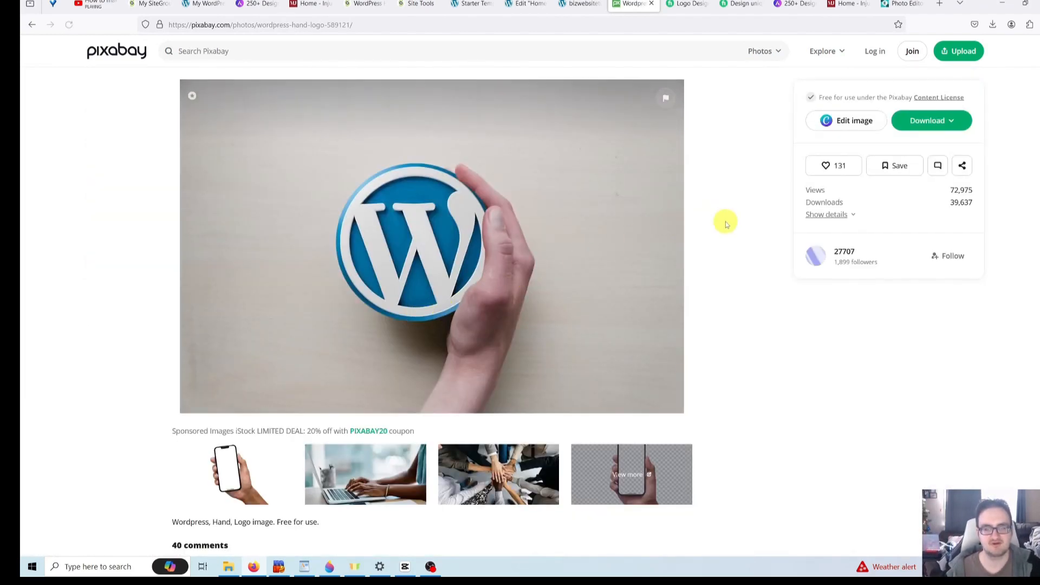
# - Download the WordPress hand-logo photo at 1920×1271 and dismiss the thank-you popup
pyautogui.click(946, 123)
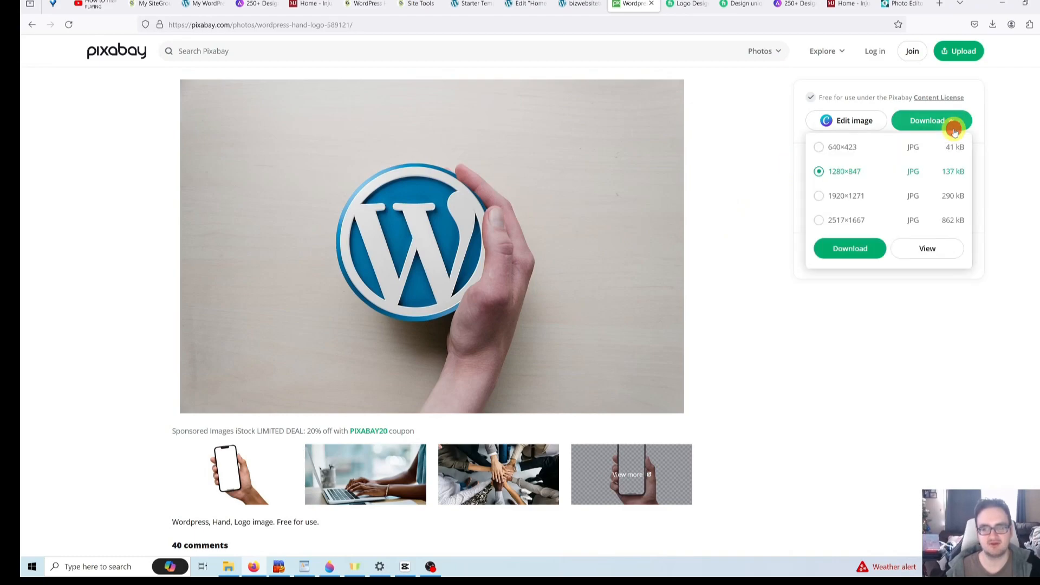
pyautogui.click(833, 204)
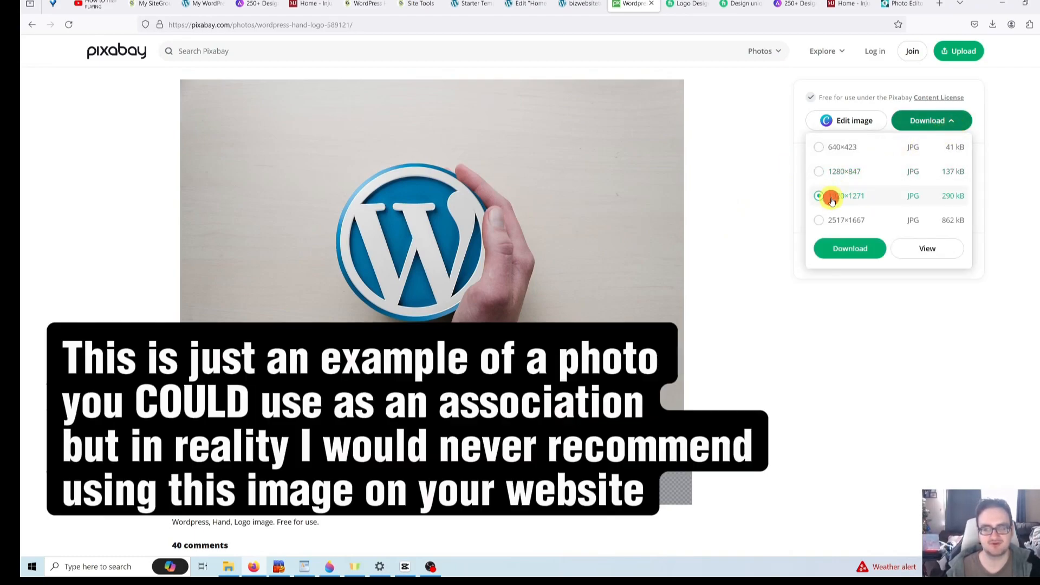
pyautogui.click(851, 259)
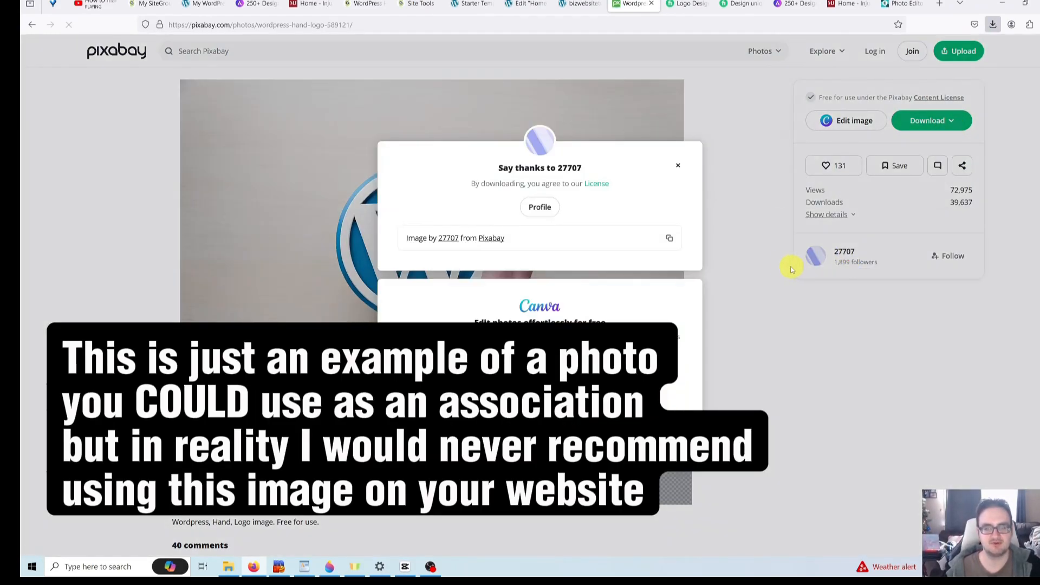
pyautogui.click(678, 165)
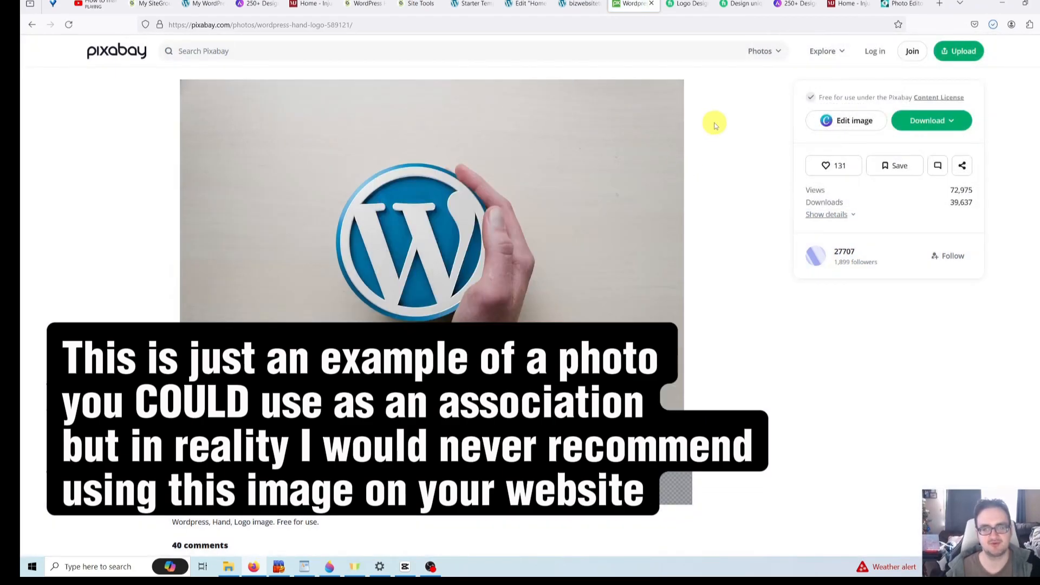
pyautogui.click(905, 4)
# - Open wordpress-589121_1920.jpg from Downloads in Pixlr E
pyautogui.click(40, 42)
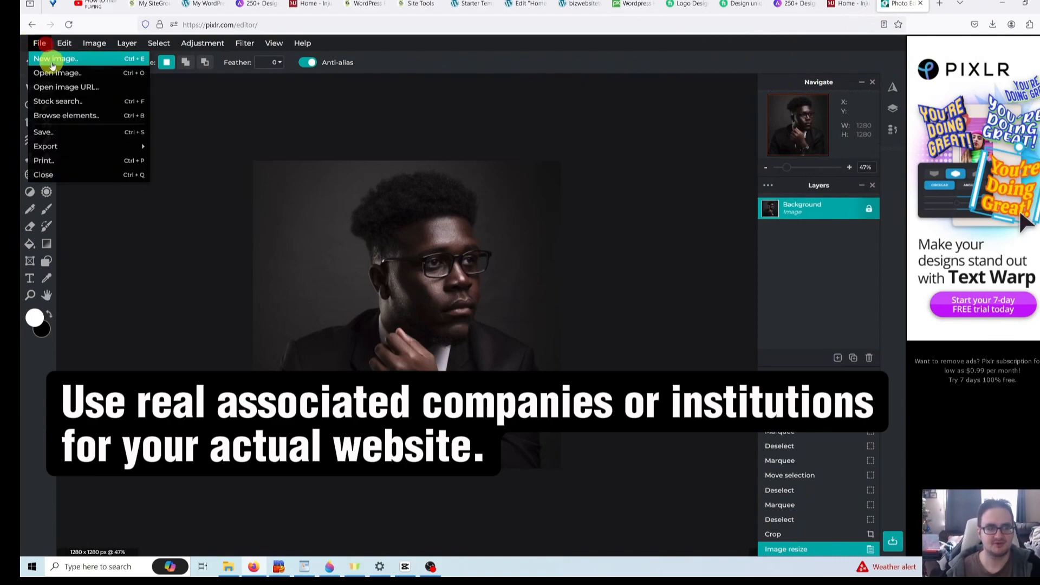
pyautogui.click(56, 72)
pyautogui.click(140, 97)
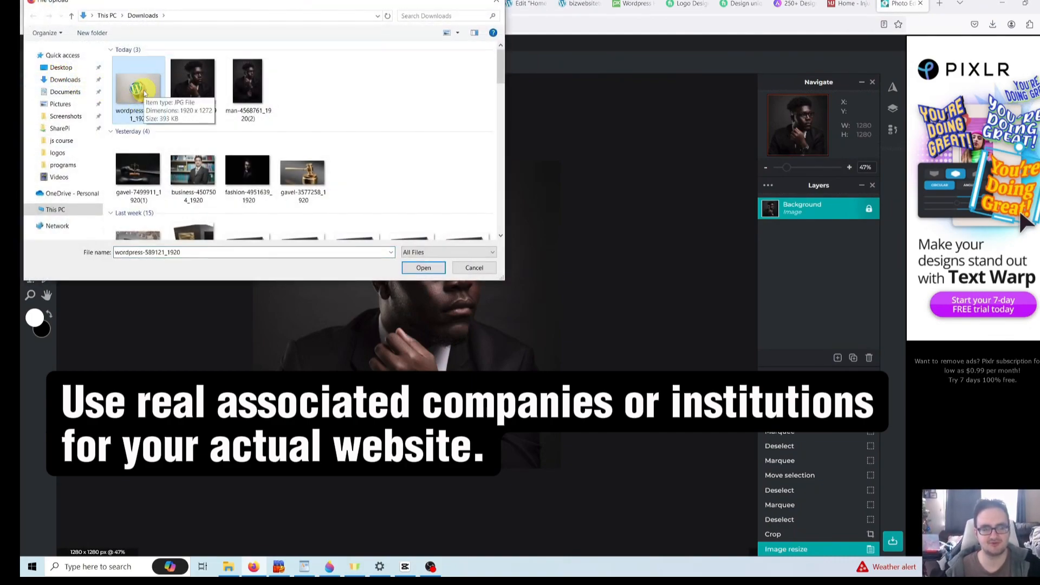
pyautogui.doubleClick(144, 93)
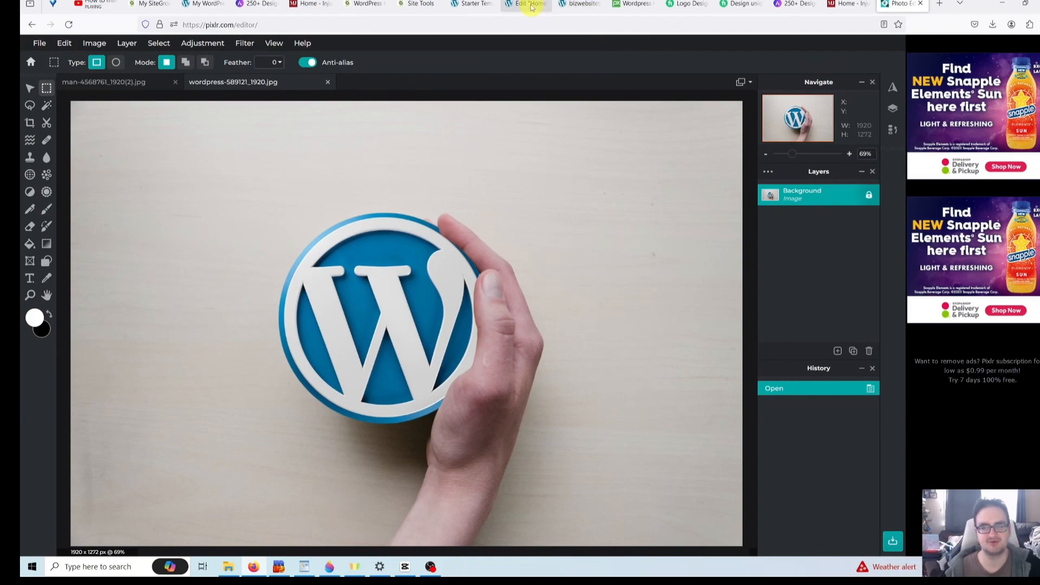
pyautogui.click(521, 5)
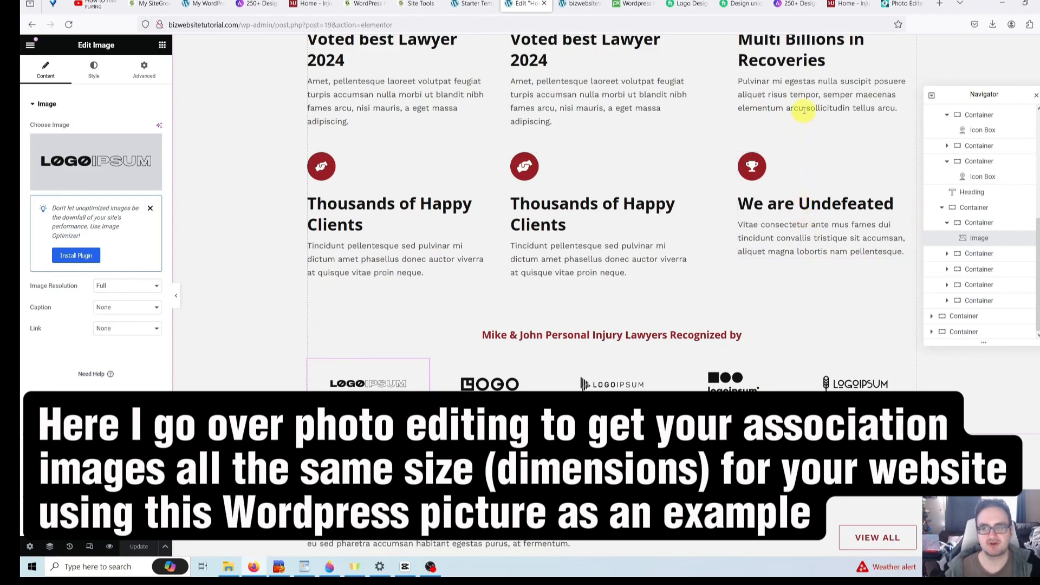
# - Return from the Elementor logo row to the Pixlr photo editor
pyautogui.click(896, 4)
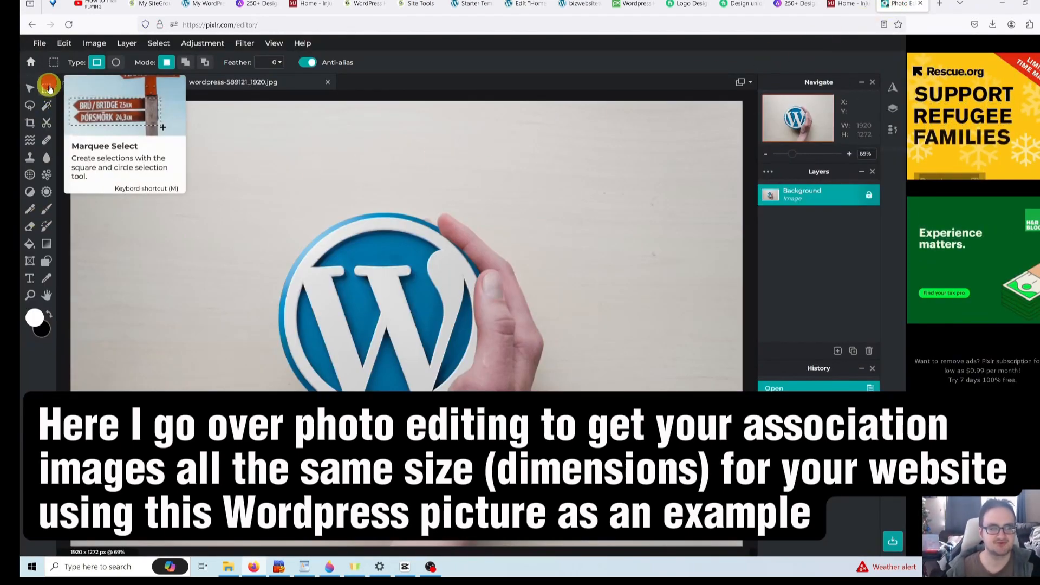
# - Crop the WordPress photo to an 801 × 796 selection centred on the logo and hand
pyautogui.moveTo(263, 215); pyautogui.dragTo(532, 438)
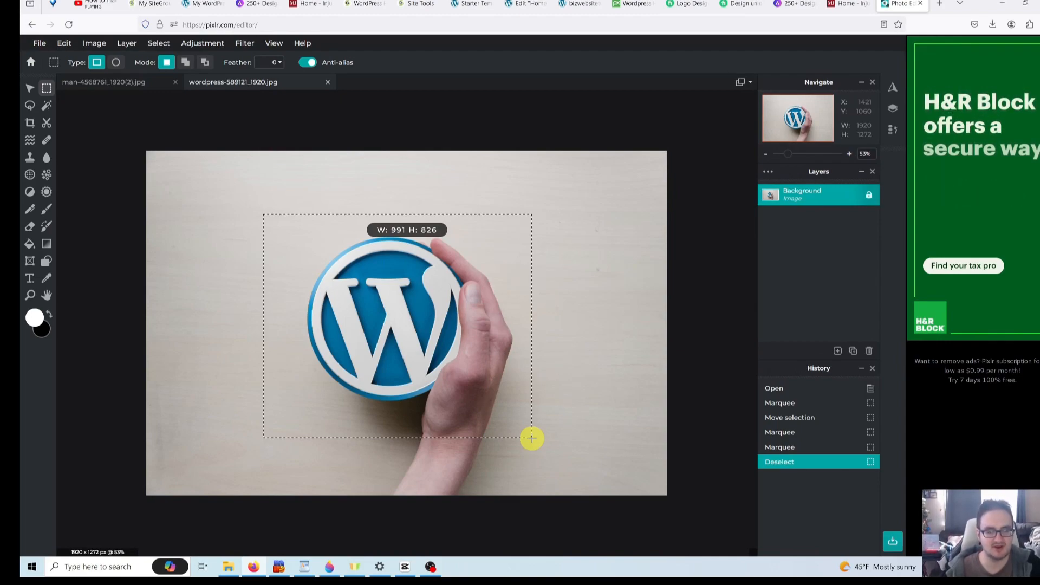
pyautogui.moveTo(532, 437); pyautogui.dragTo(480, 430)
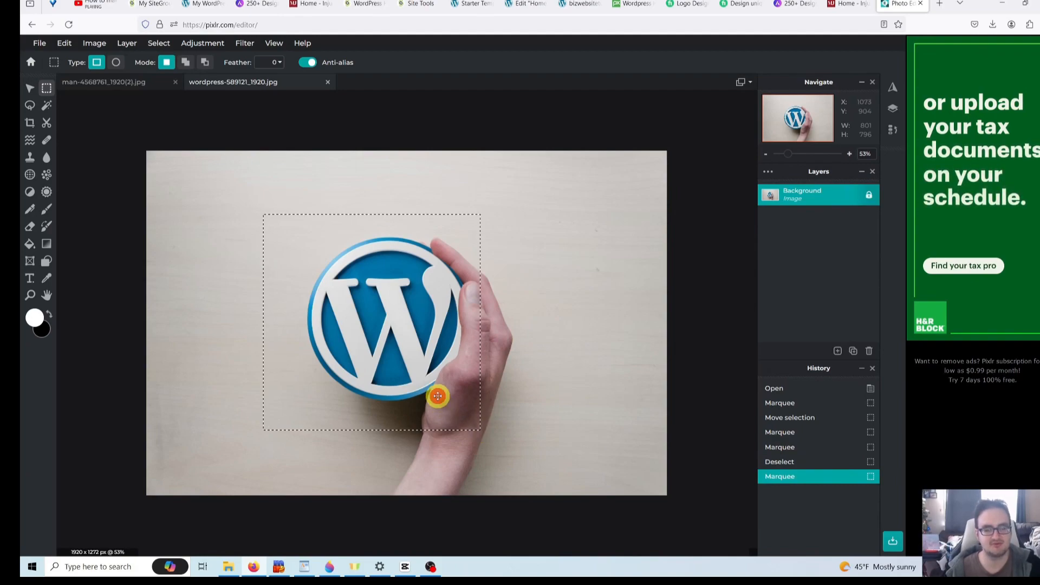
pyautogui.moveTo(437, 397); pyautogui.dragTo(456, 397)
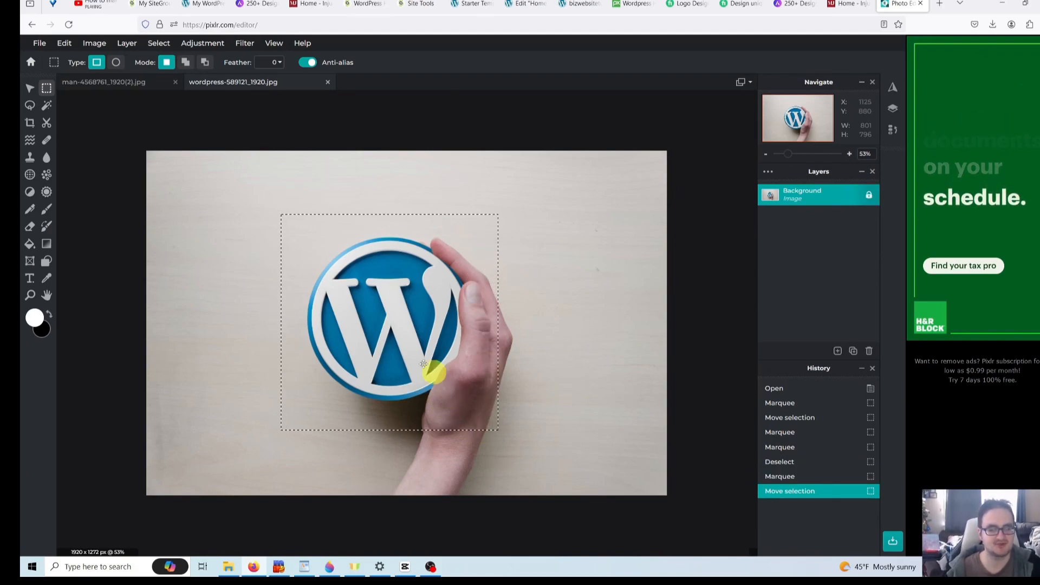
pyautogui.moveTo(361, 301); pyautogui.dragTo(365, 302)
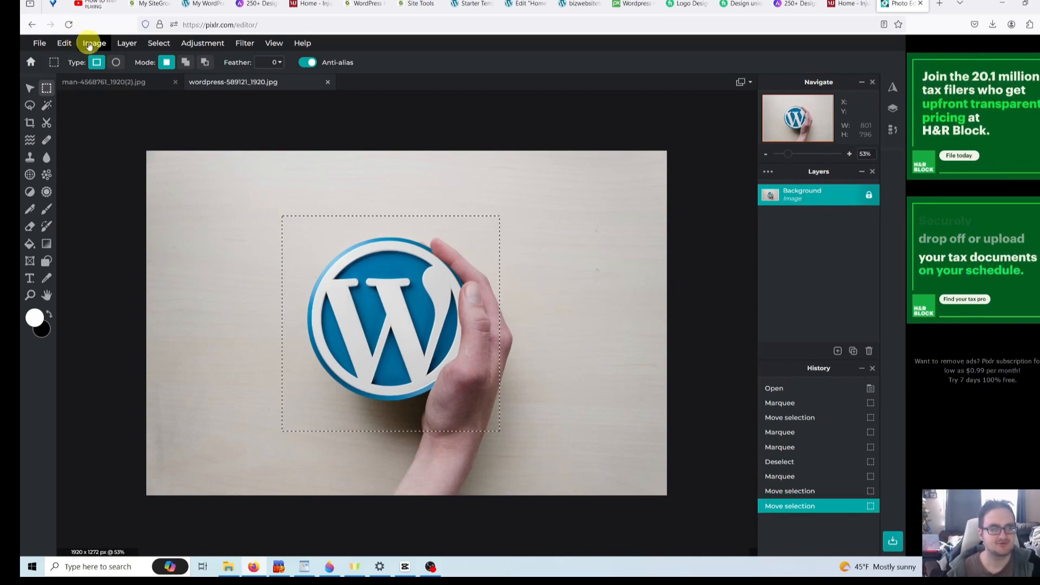
pyautogui.click(91, 43)
pyautogui.click(124, 152)
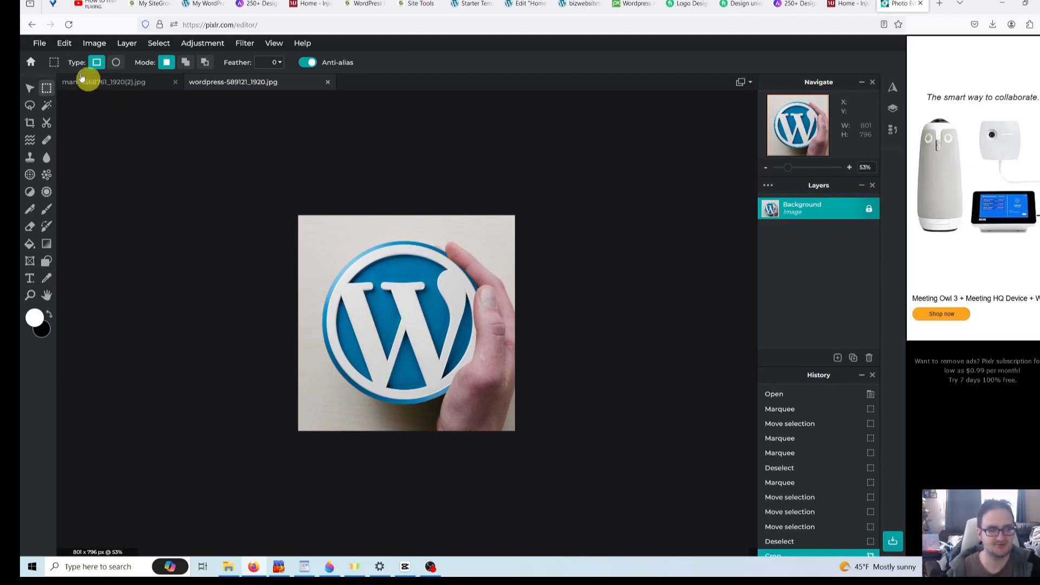
# - Save the cropped 801 × 796 photo as a High quality JPG and close the success popup
pyautogui.click(48, 44)
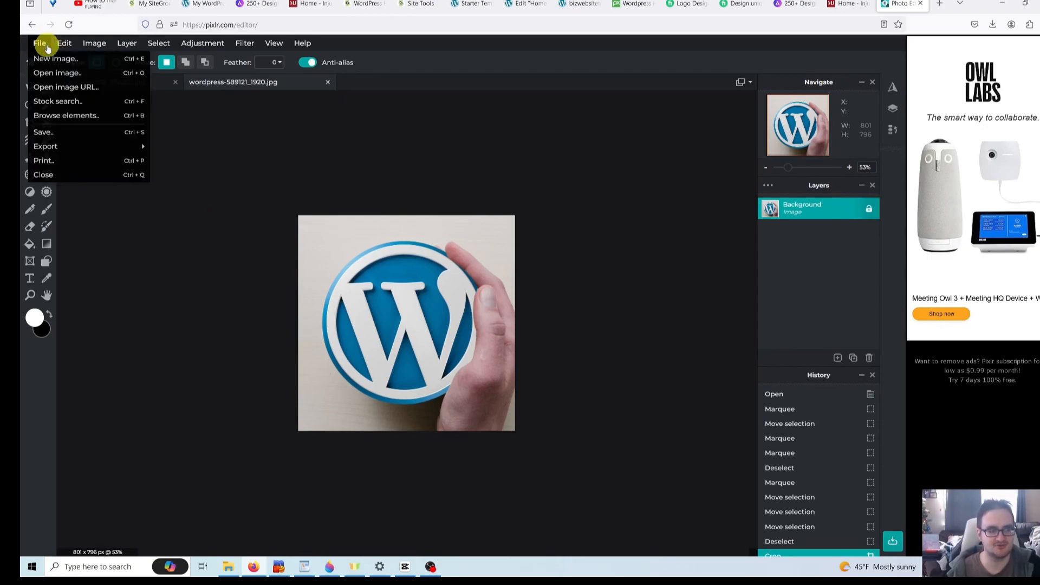
pyautogui.click(68, 131)
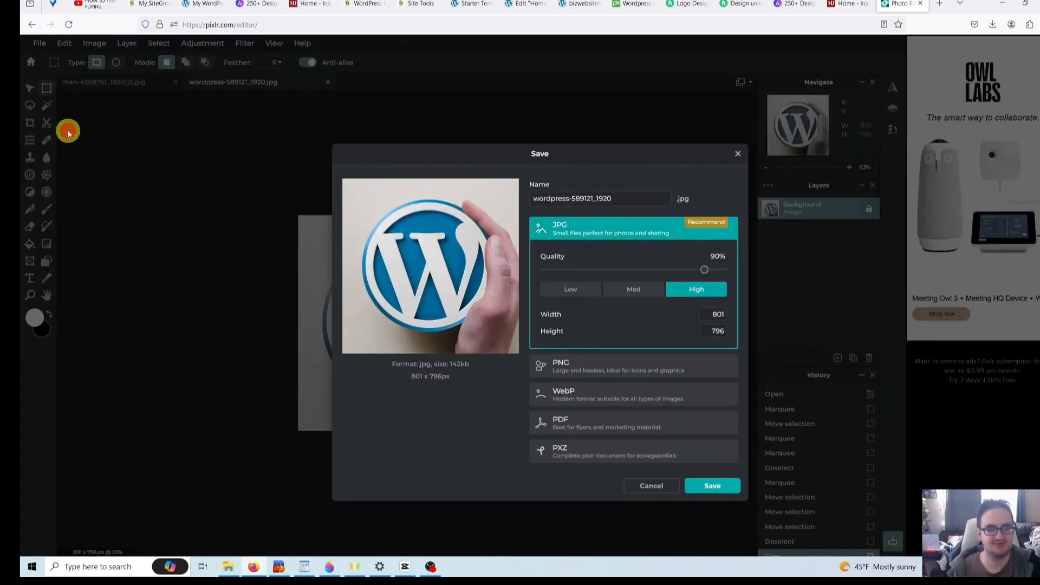
pyautogui.click(724, 488)
pyautogui.click(646, 188)
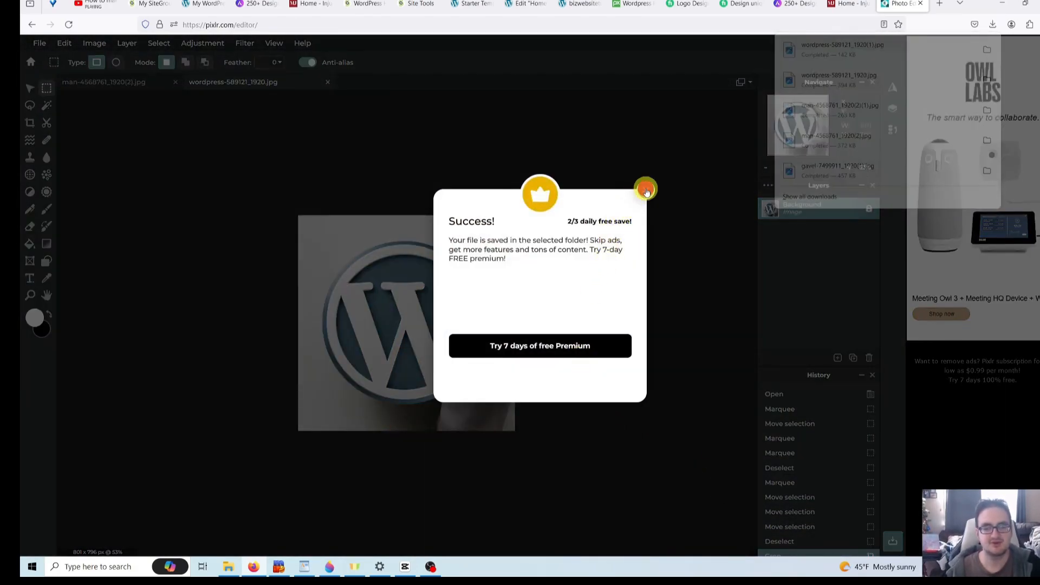
pyautogui.click(645, 188)
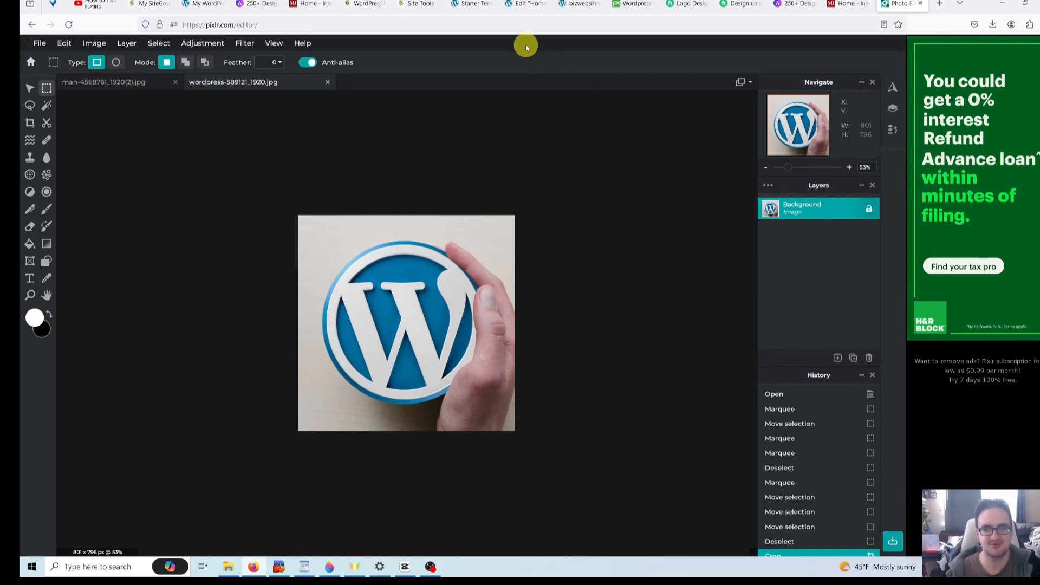
pyautogui.click(521, 4)
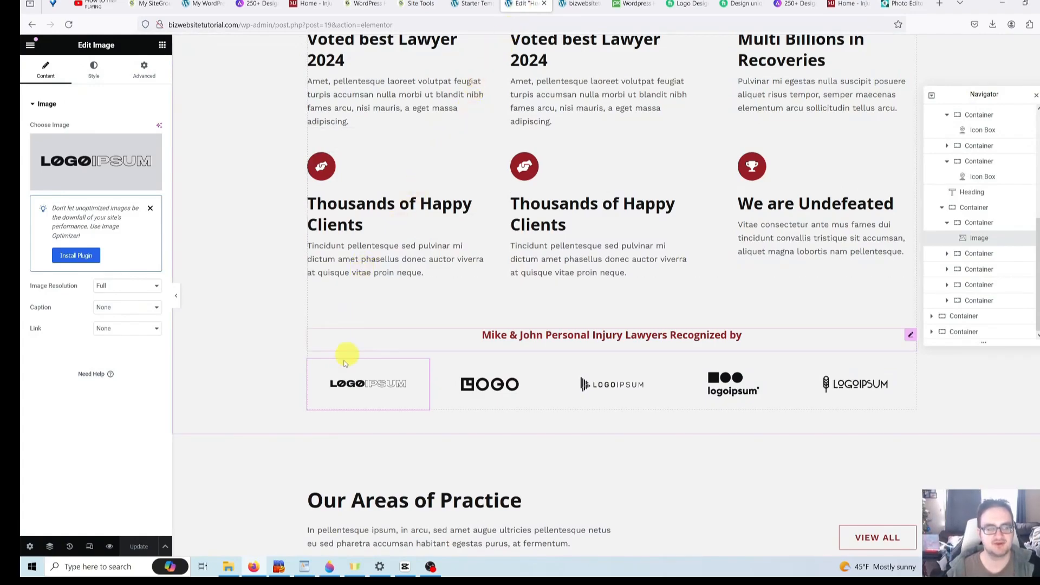
# - Upload the cropped WordPress photo as the first logo's new image
pyautogui.moveTo(94, 146)
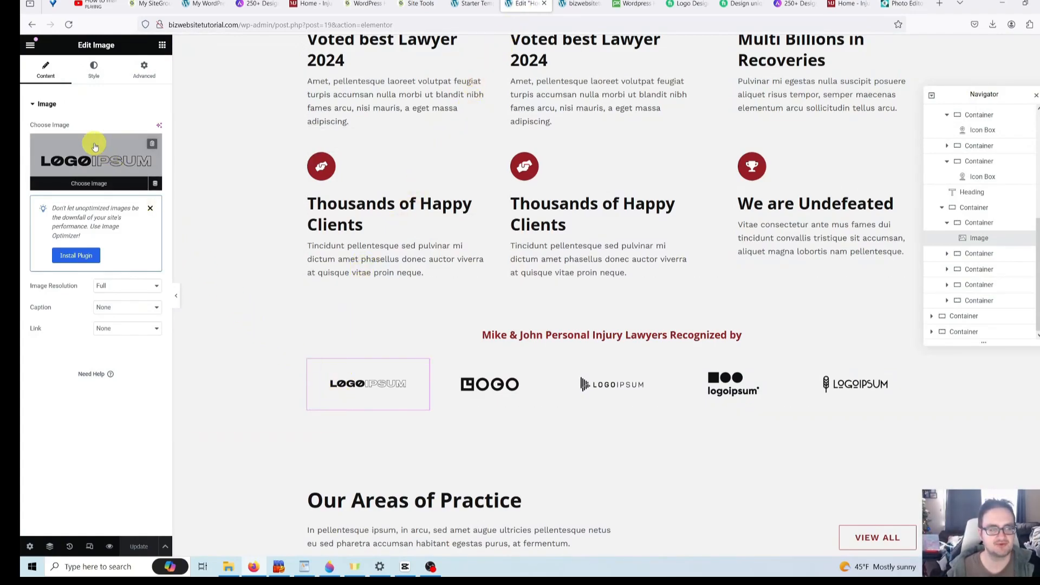
pyautogui.click(104, 180)
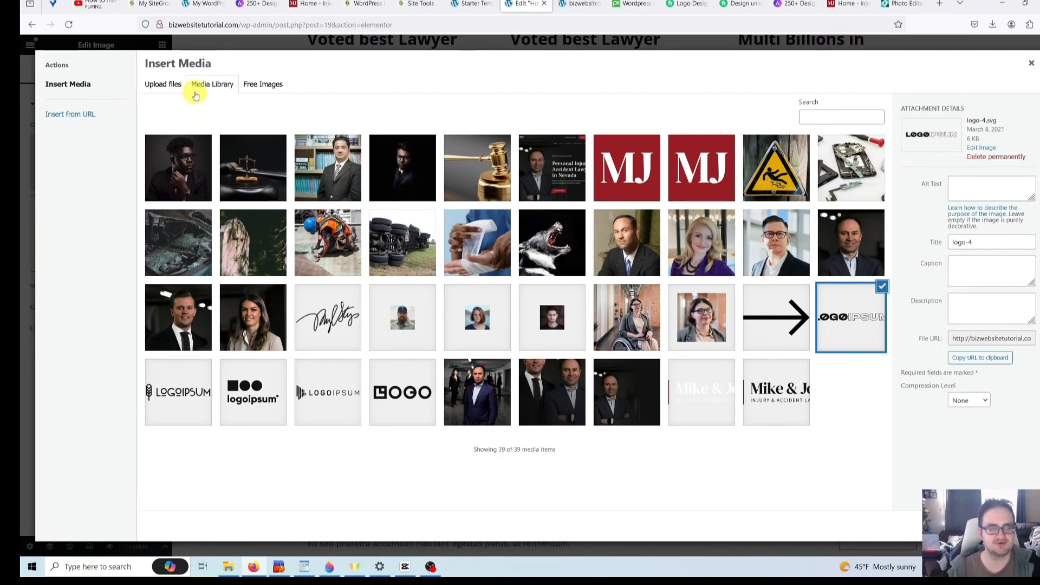
pyautogui.click(158, 84)
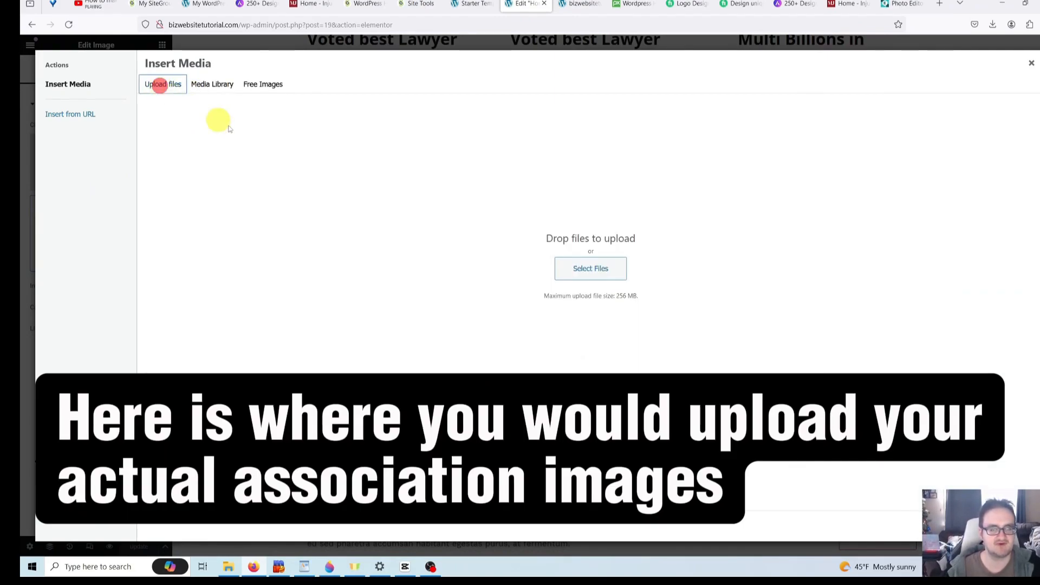
pyautogui.click(590, 269)
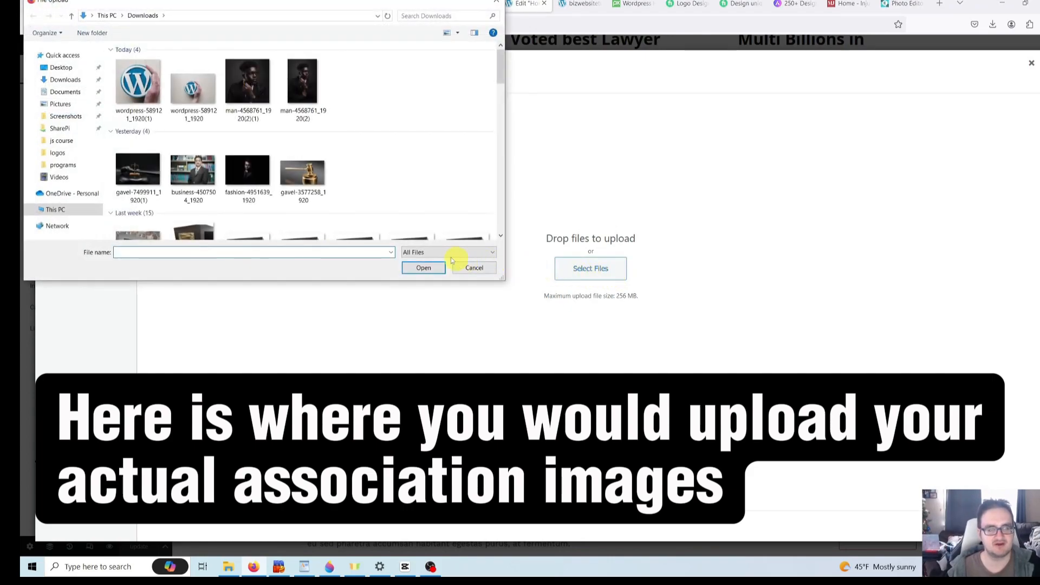
pyautogui.click(138, 87)
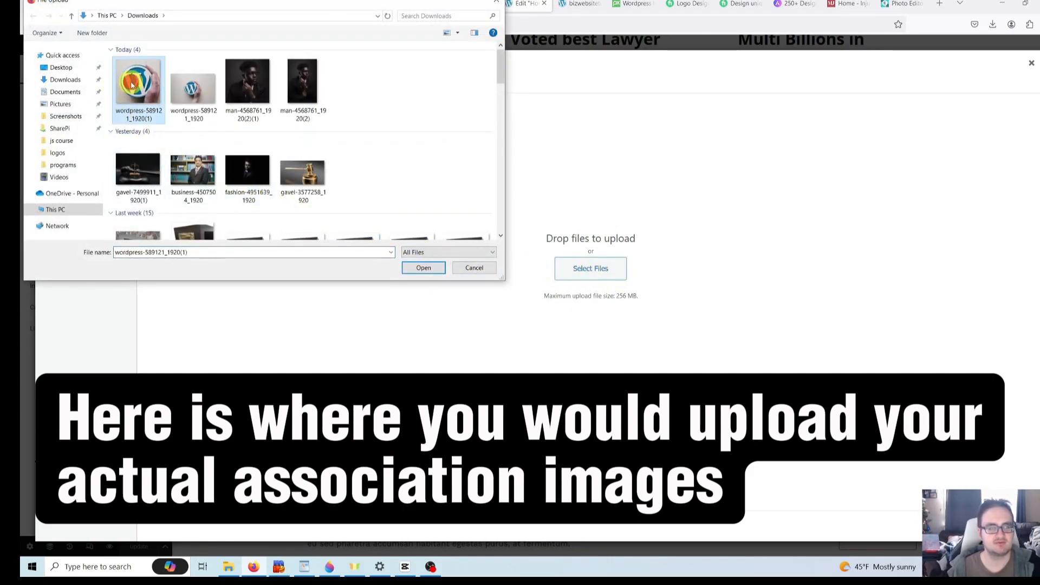
pyautogui.doubleClick(139, 87)
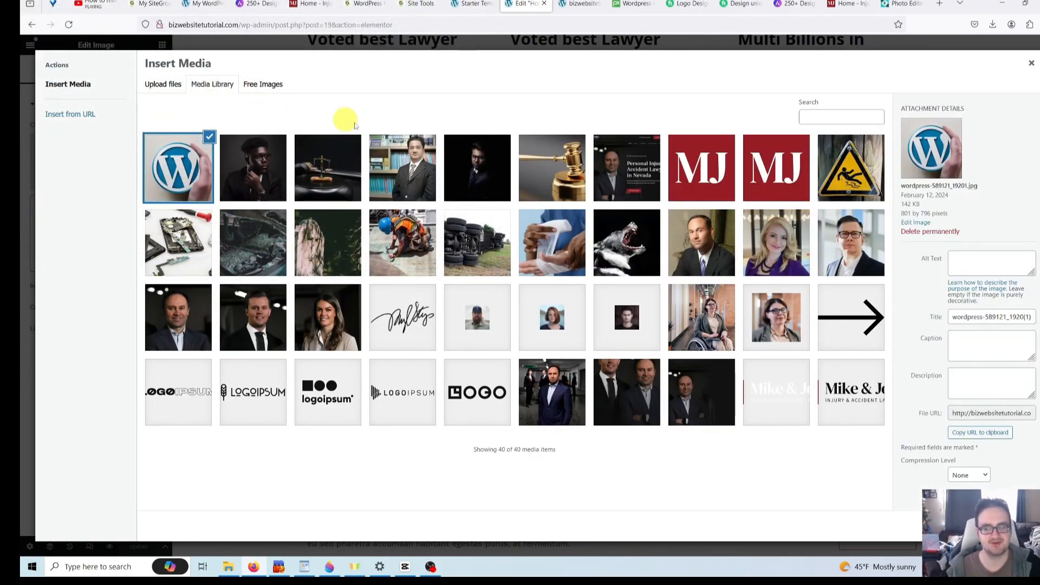
# - Rename the uploaded image's title to 'Wordpress Association'
pyautogui.tripleClick(961, 316)
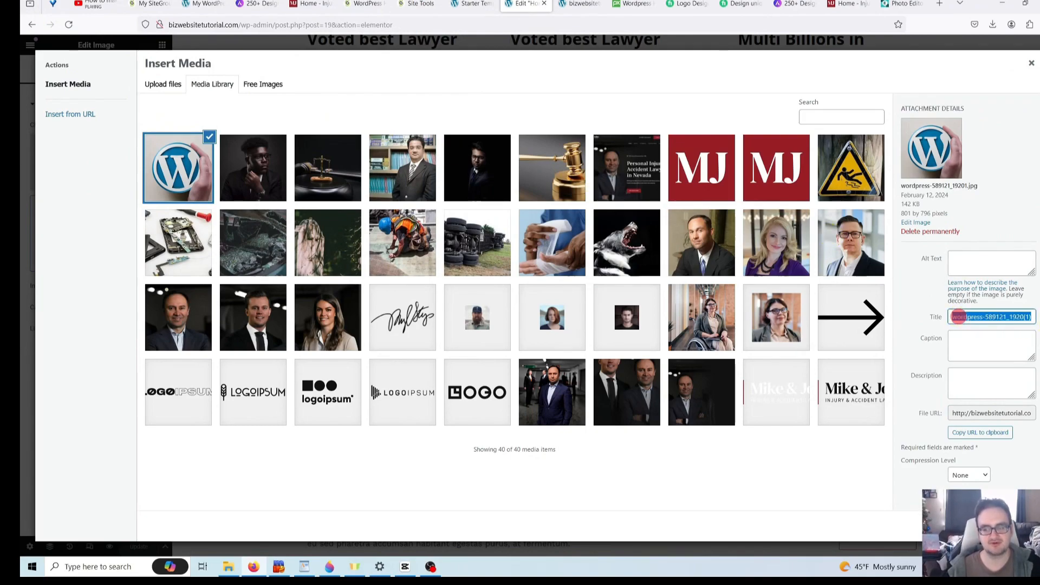
pyautogui.press('BackSpace')
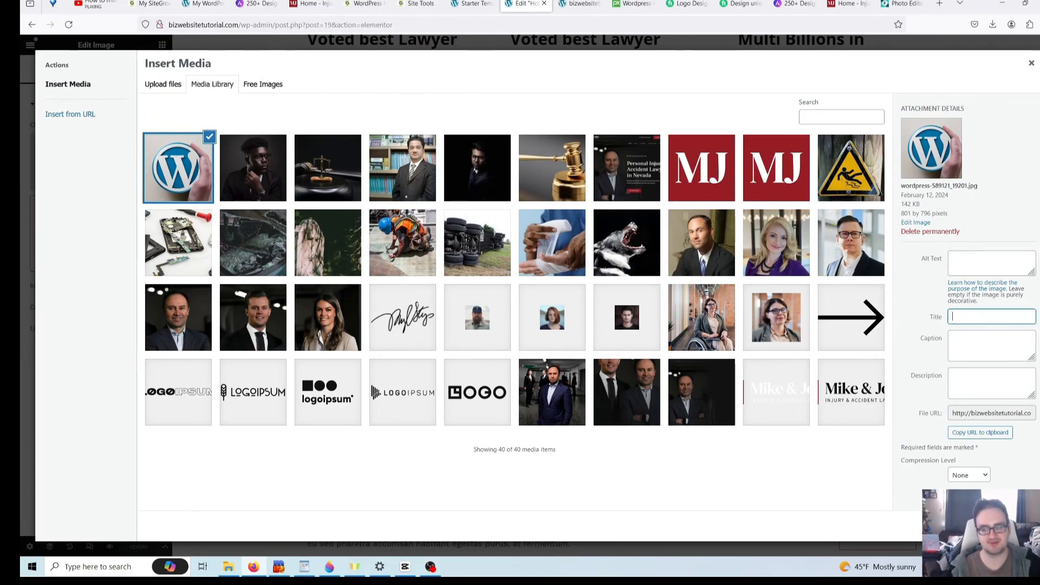
pyautogui.write('Wo')
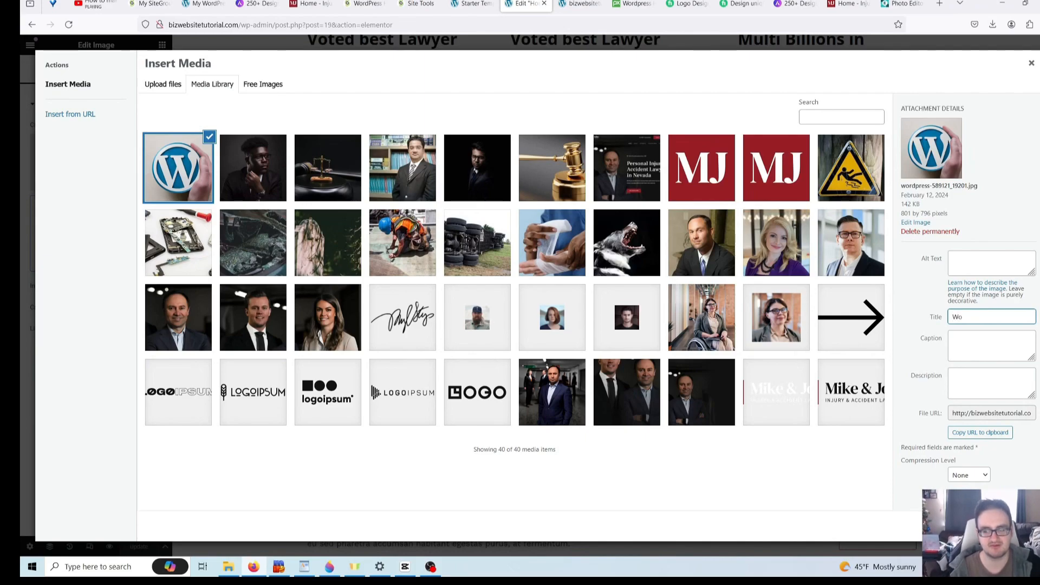
pyautogui.write('rdpress Association')
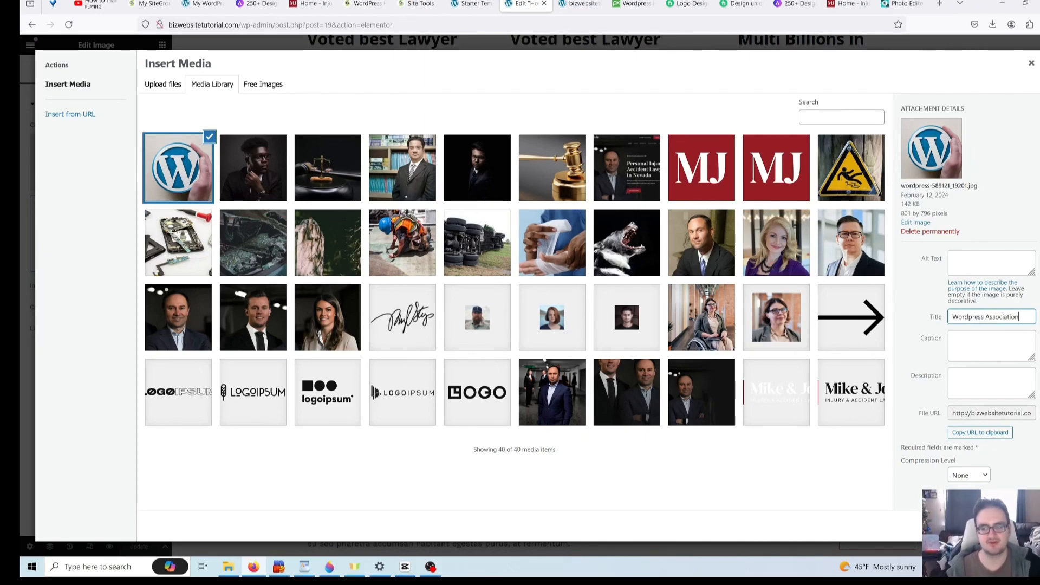
pyautogui.click(1008, 316)
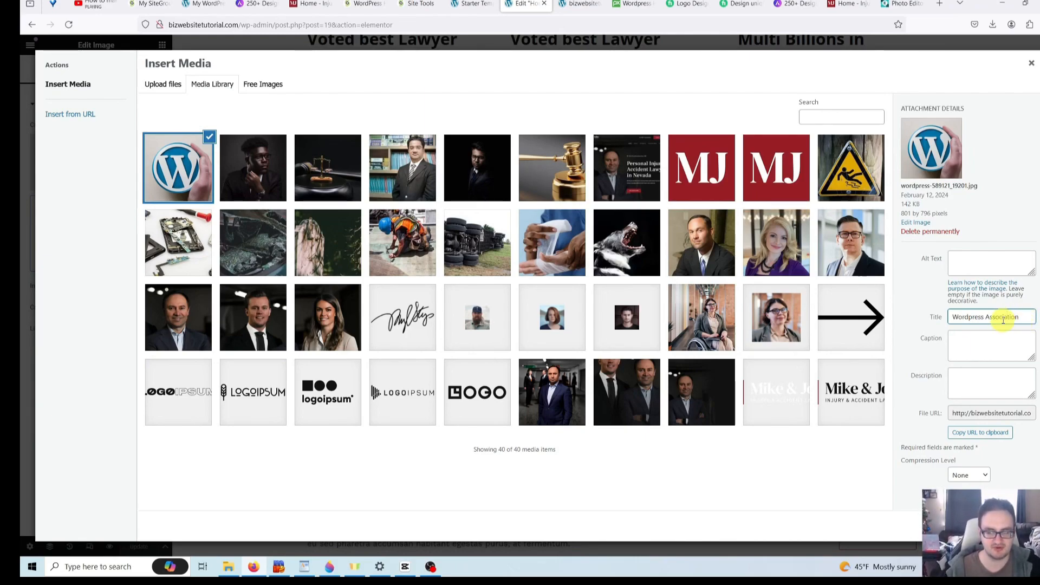
pyautogui.click(1002, 317)
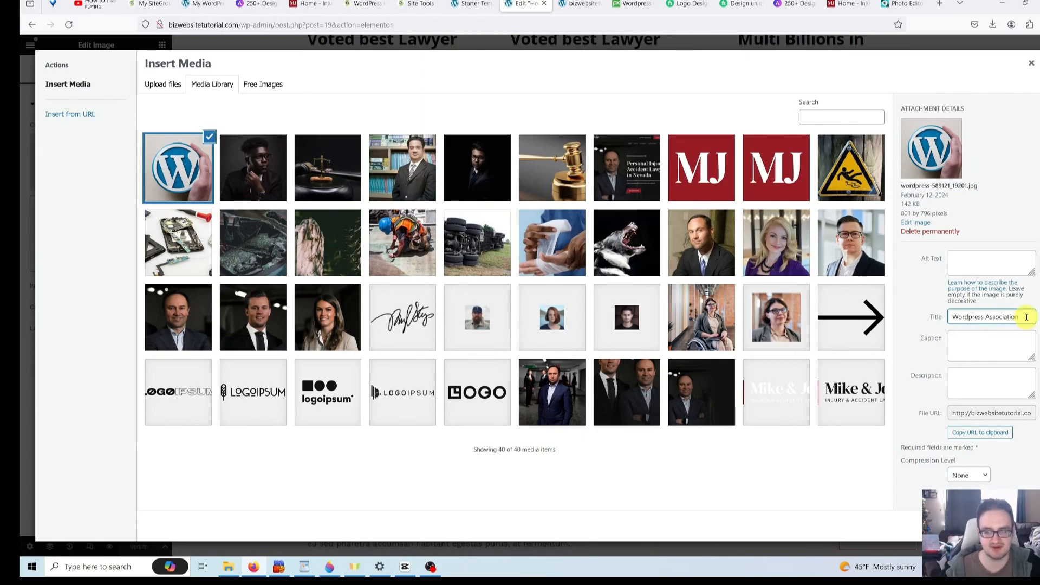
pyautogui.moveTo(1025, 317); pyautogui.dragTo(925, 302)
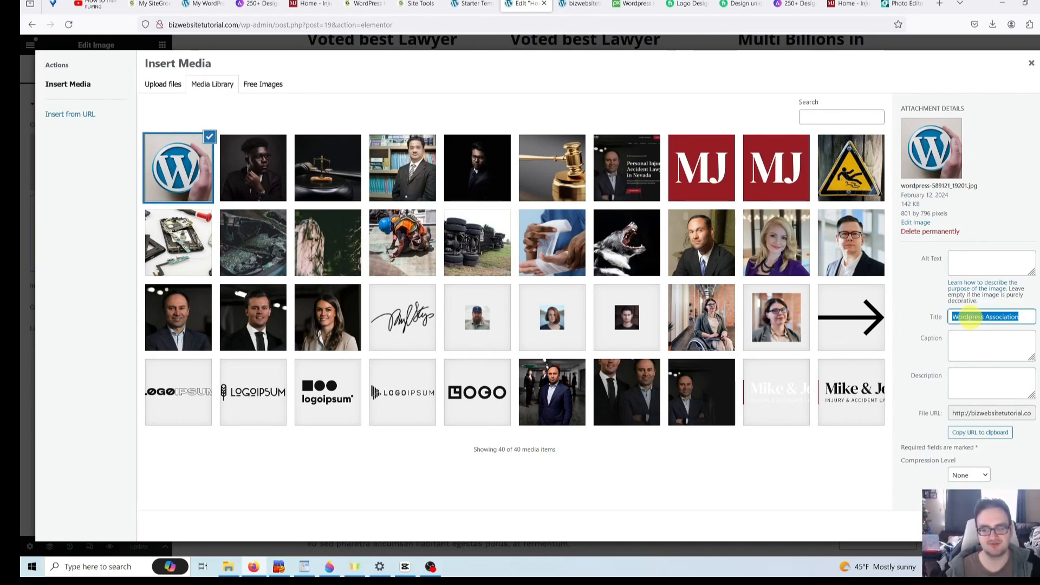
# - Copy the title into the Alt Text field and insert the image into the logo row
pyautogui.rightClick(970, 318)
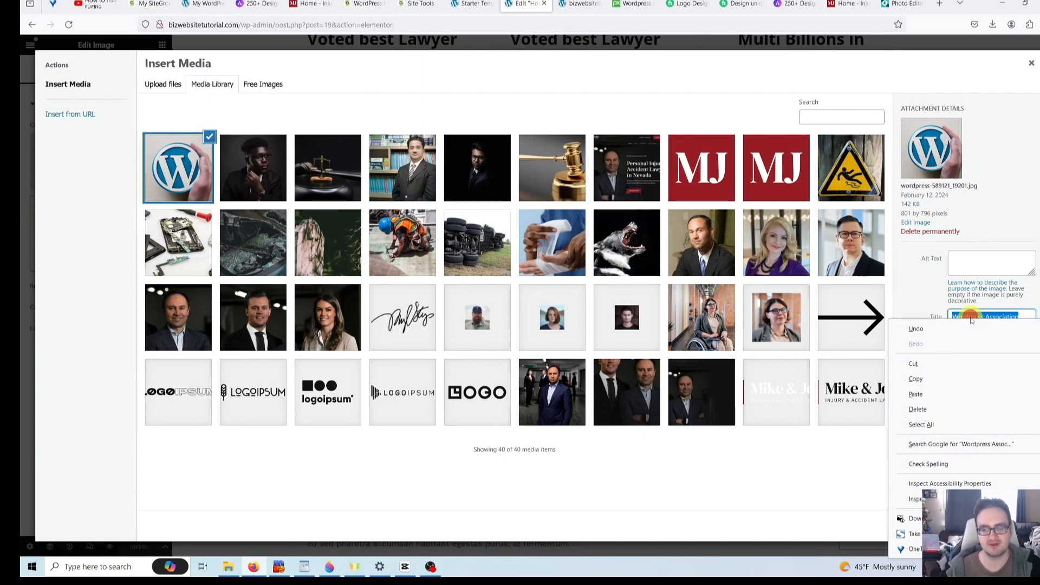
pyautogui.click(932, 383)
pyautogui.click(971, 264)
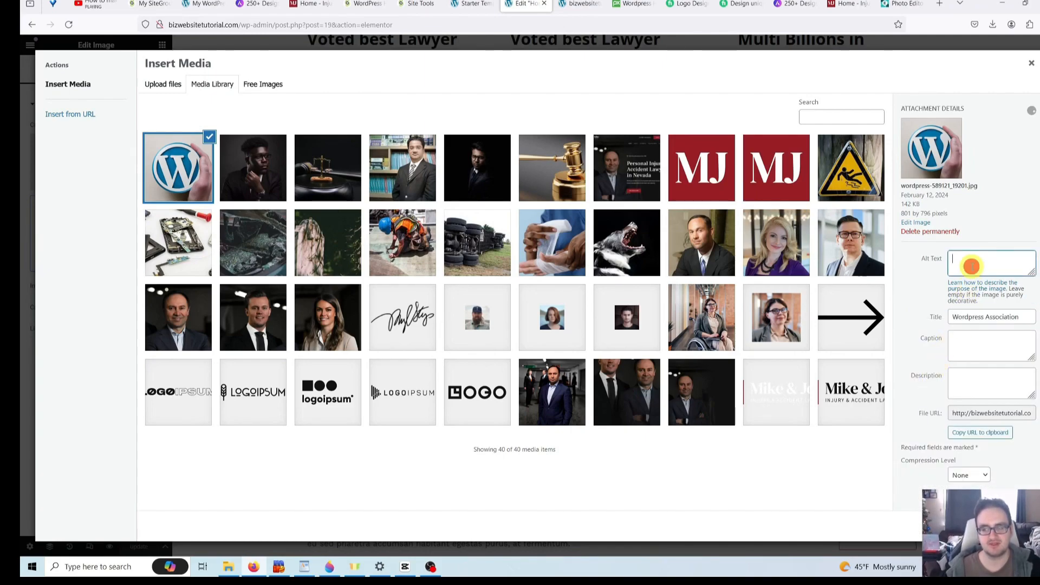
pyautogui.rightClick(970, 264)
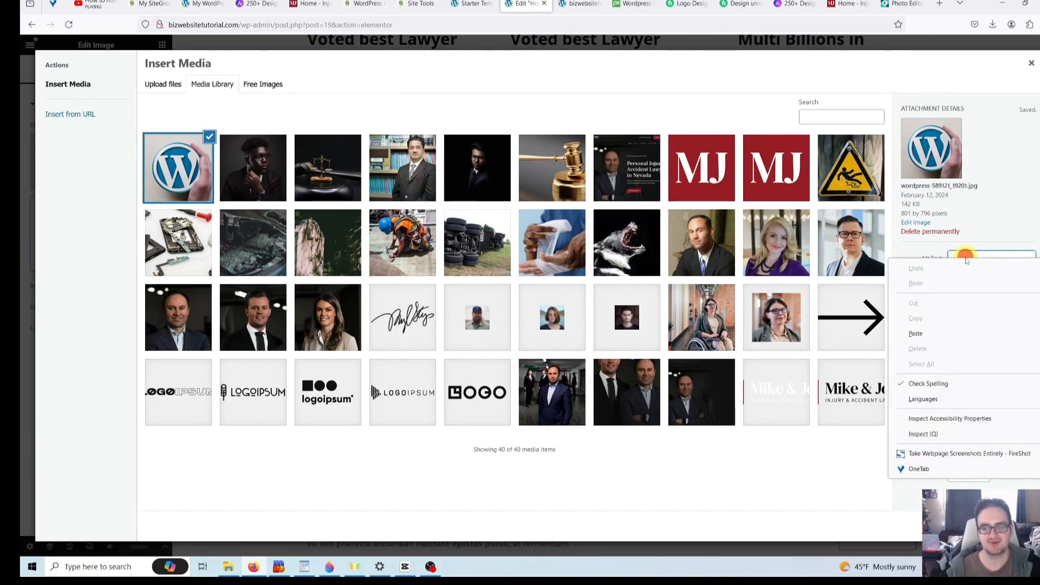
pyautogui.click(916, 334)
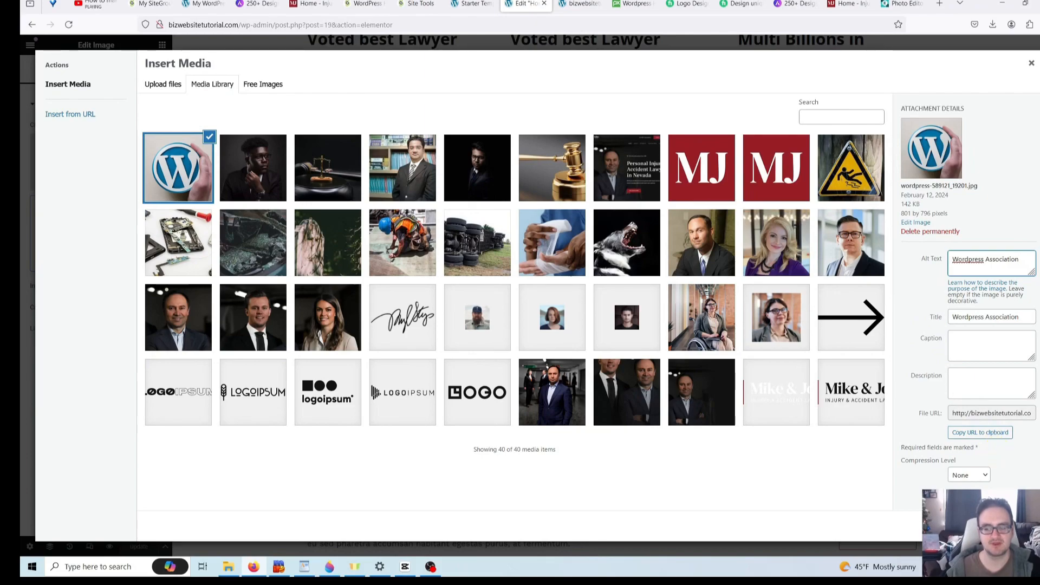
pyautogui.click(992, 525)
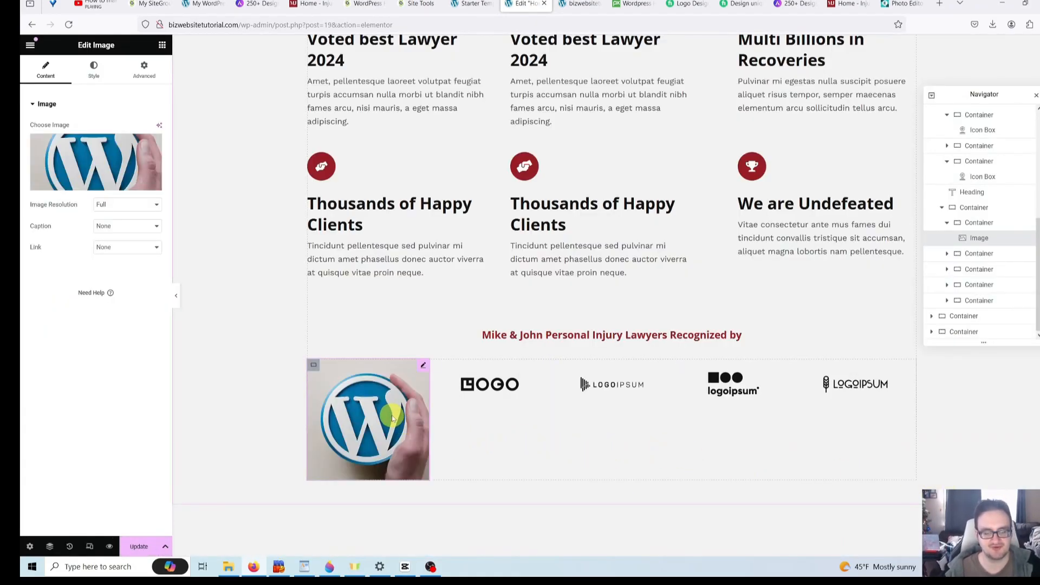
pyautogui.click(243, 405)
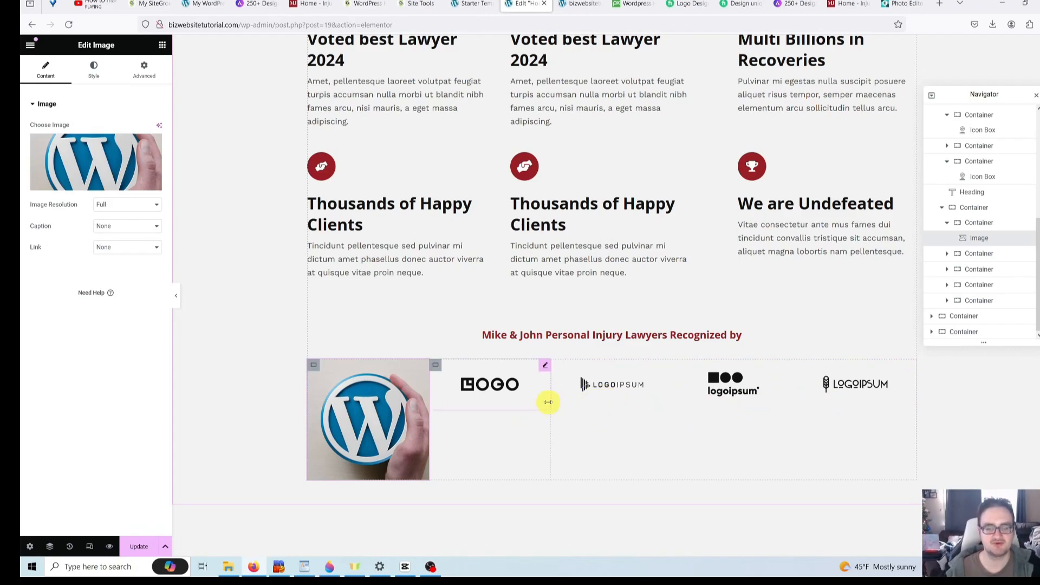
pyautogui.click(948, 223)
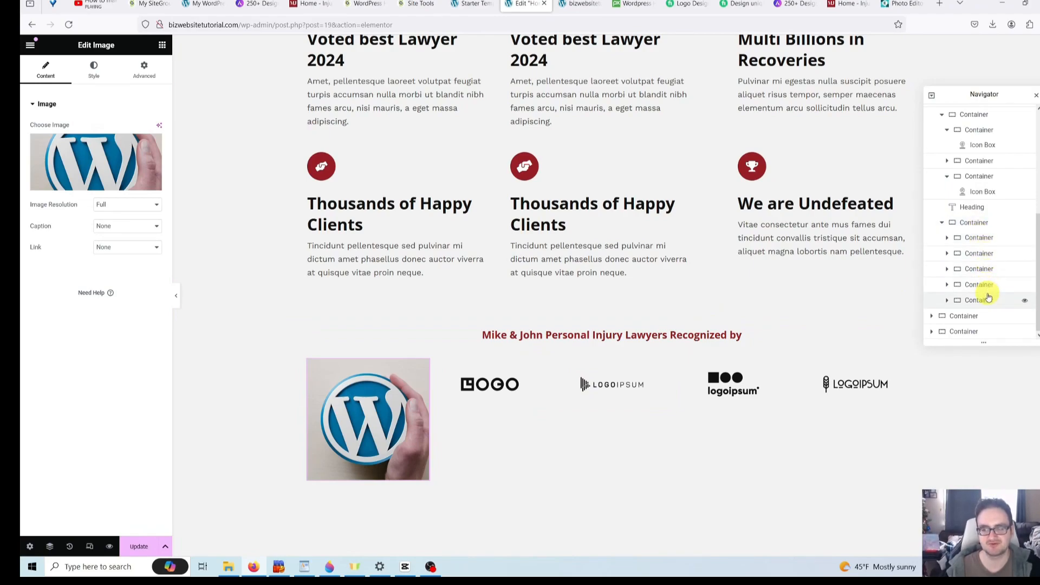
pyautogui.click(973, 269)
# - Delete the LOGO container from the Recognized by logo row in the Navigator
pyautogui.rightClick(974, 269)
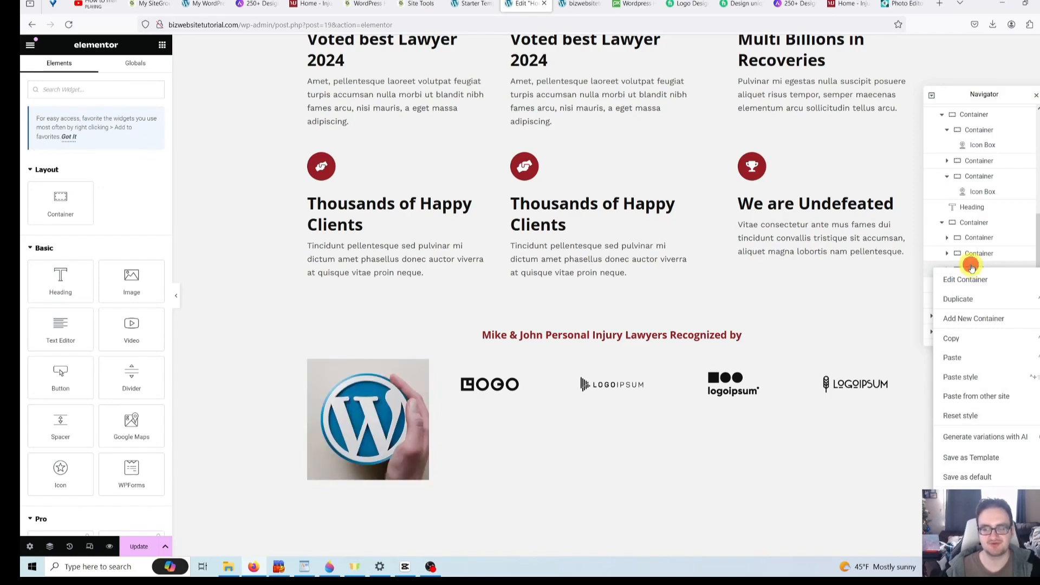
pyautogui.click(972, 270)
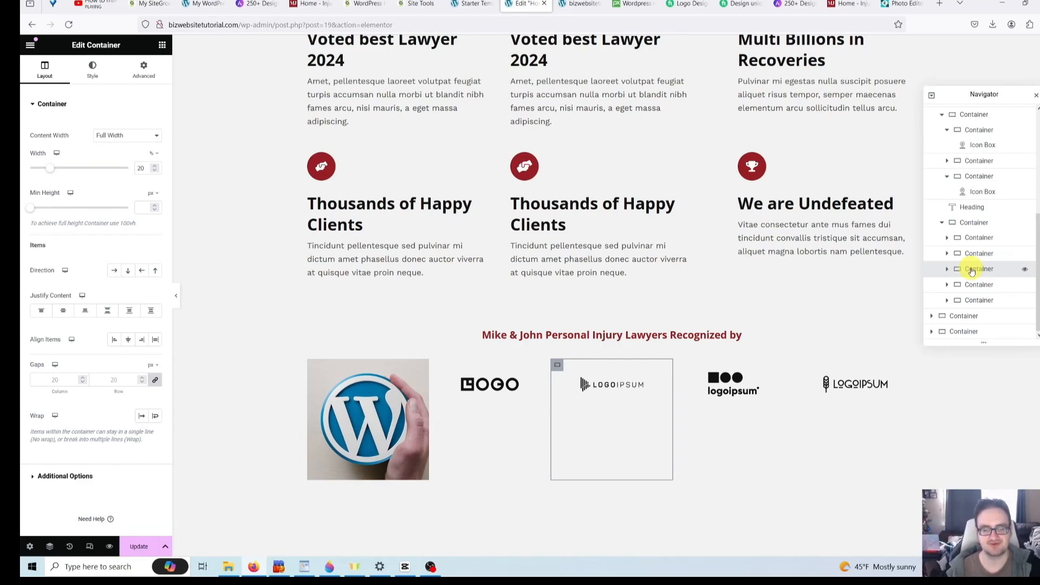
pyautogui.click(972, 271)
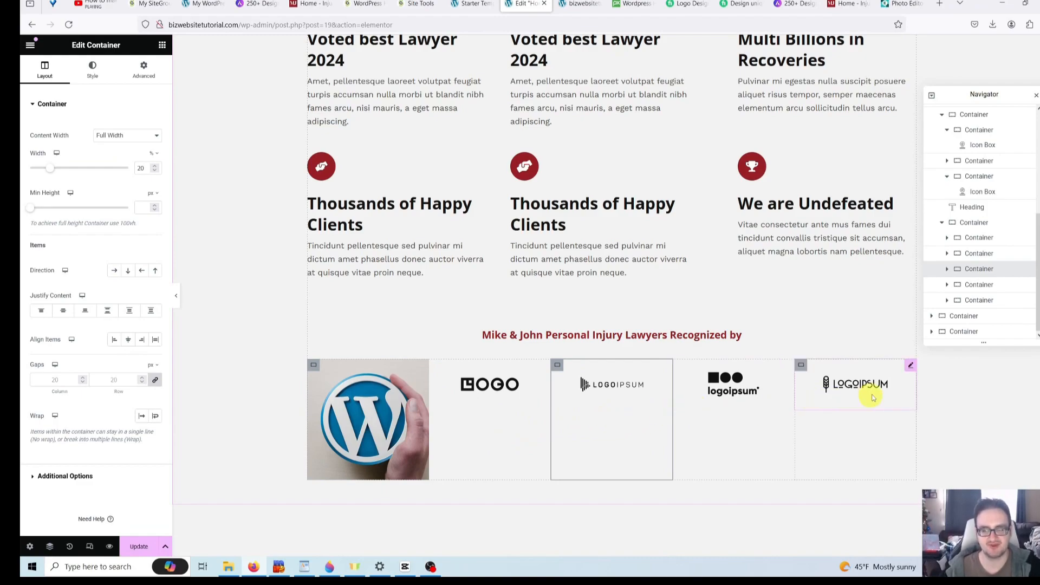
pyautogui.rightClick(977, 254)
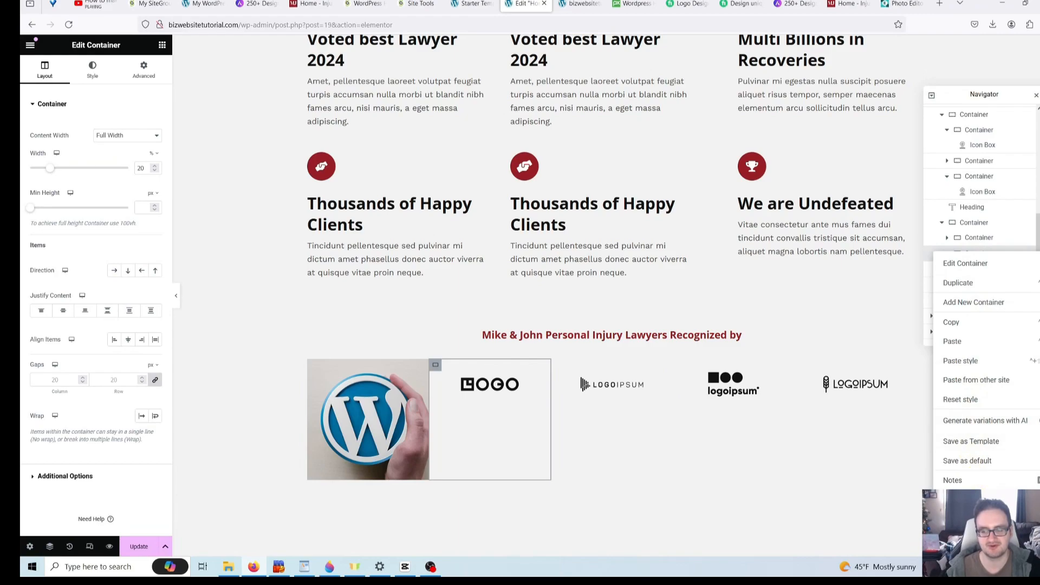
pyautogui.click(966, 500)
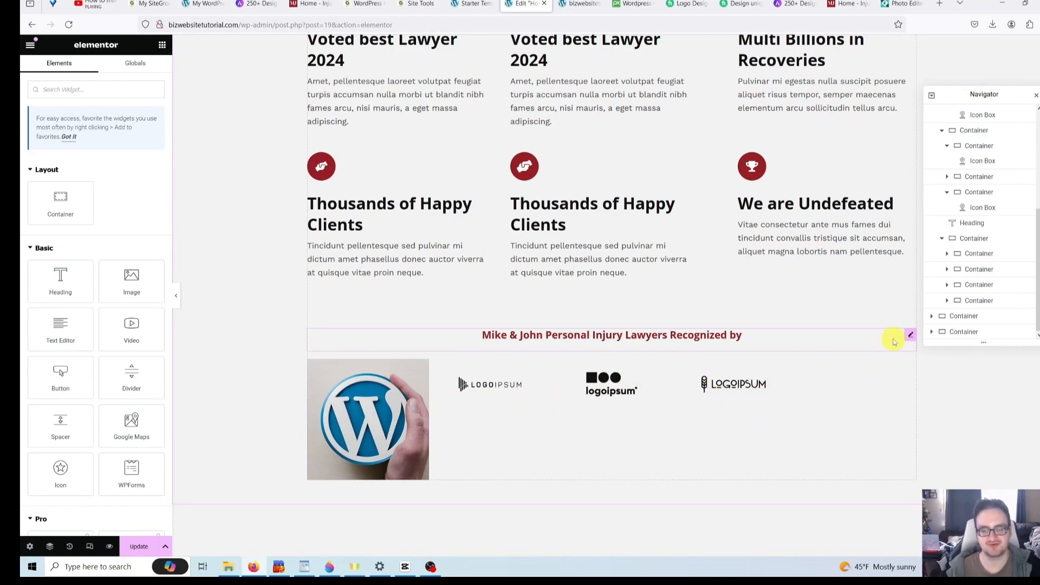
# - Delete one LOGOIPSUM logo container, then select the whole logo row container
pyautogui.click(975, 255)
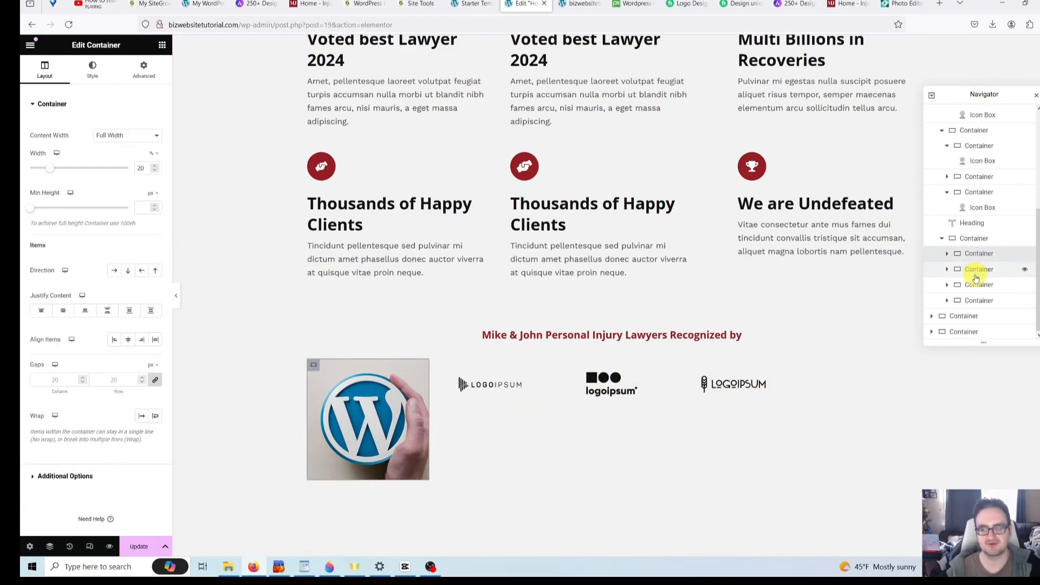
pyautogui.click(976, 275)
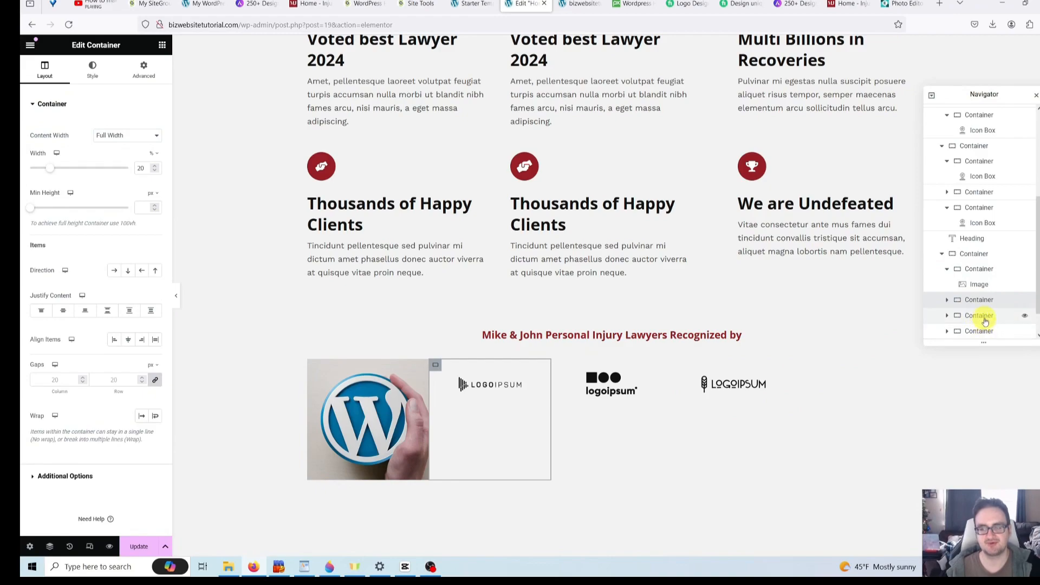
pyautogui.rightClick(981, 307)
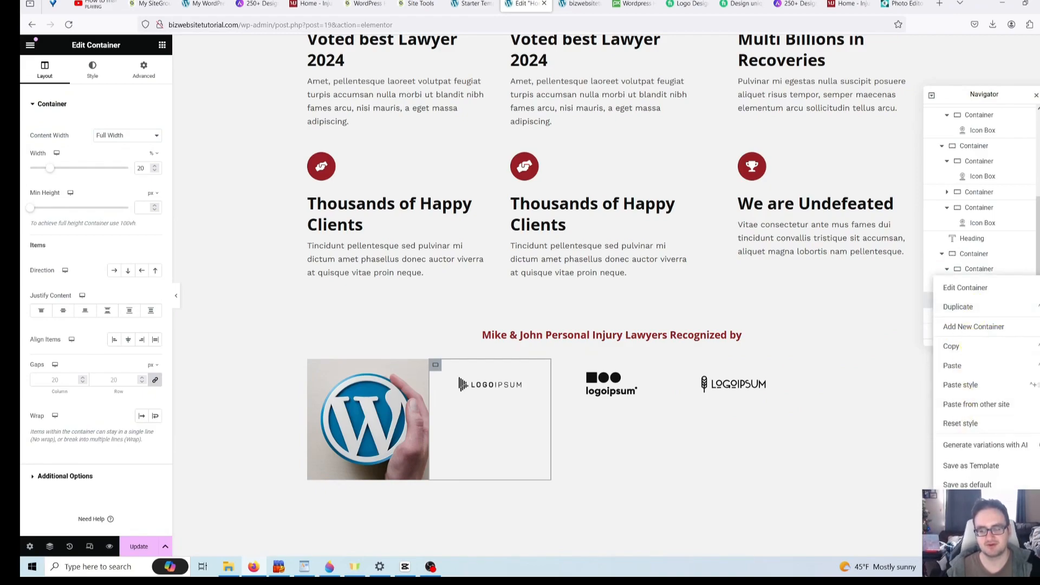
pyautogui.click(964, 544)
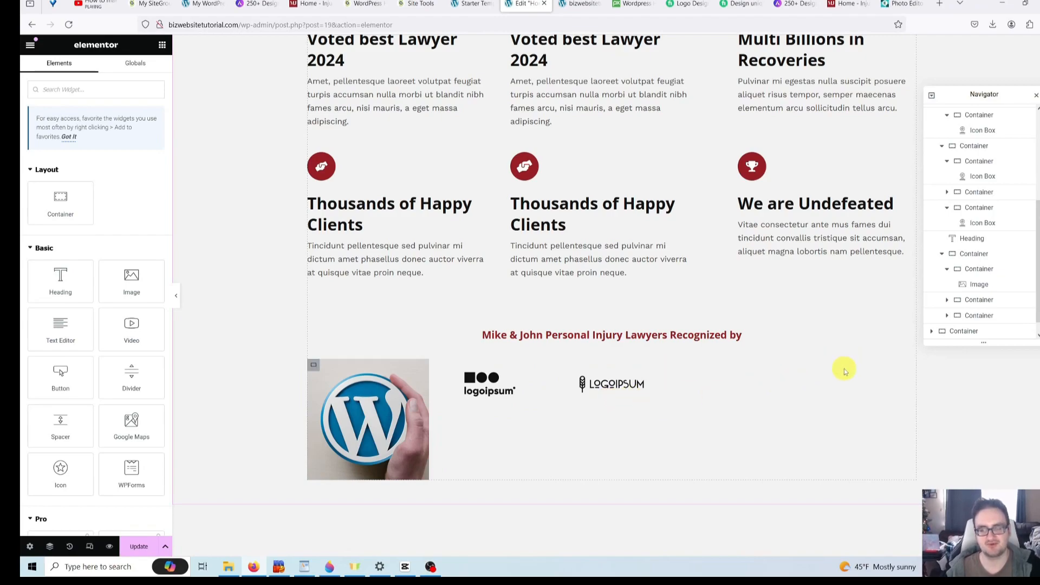
pyautogui.click(980, 207)
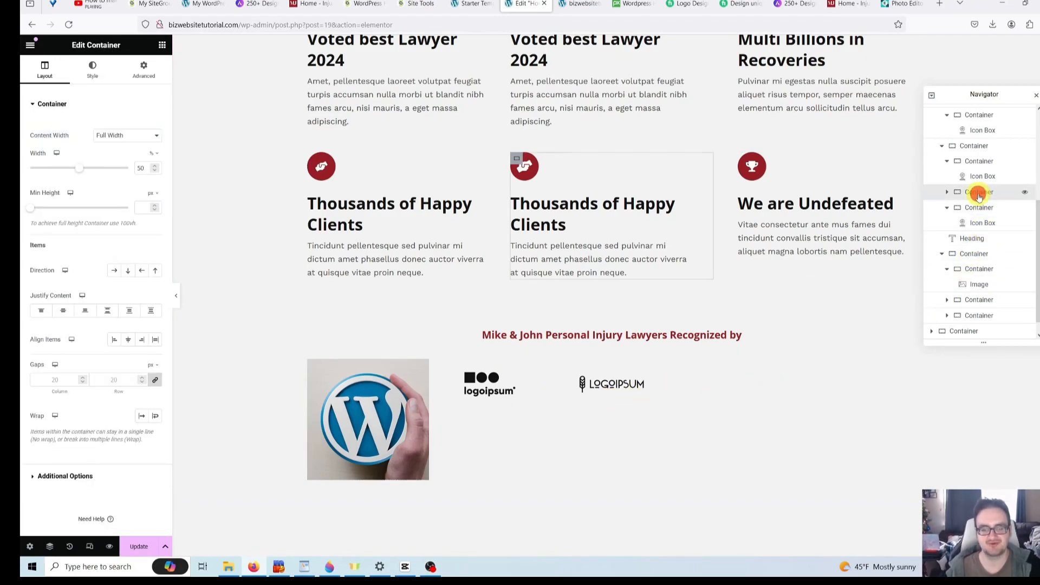
pyautogui.click(968, 254)
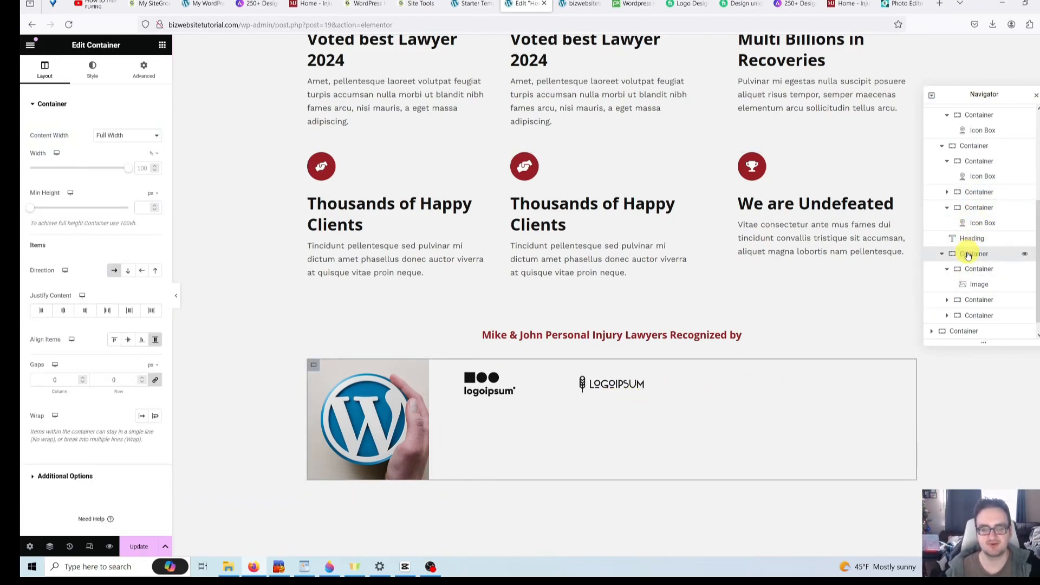
# - Set the logo row container's Justify Content to Center, centring the WordPress image and two logos
pyautogui.click(951, 99)
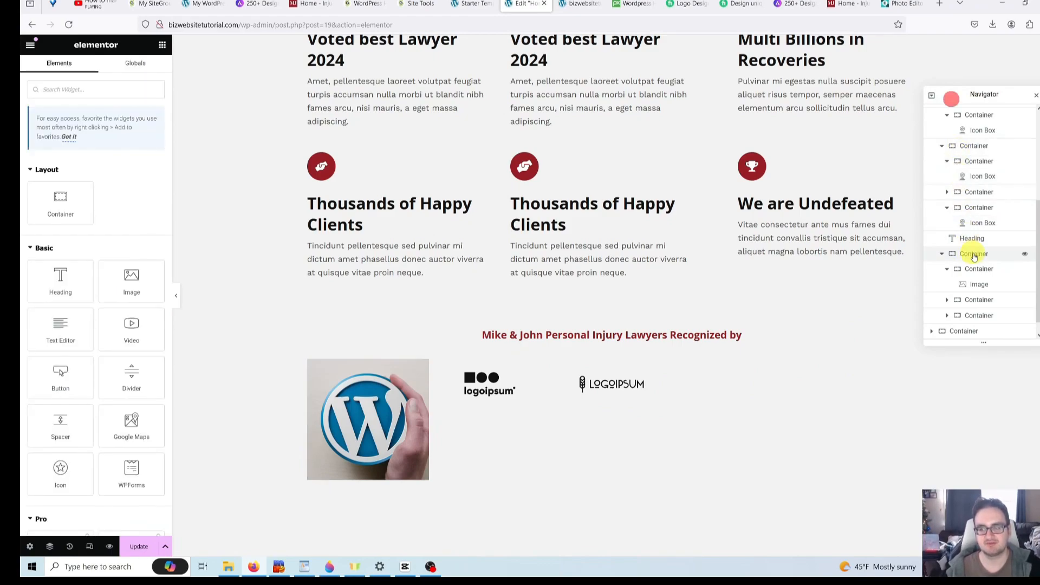
pyautogui.click(976, 254)
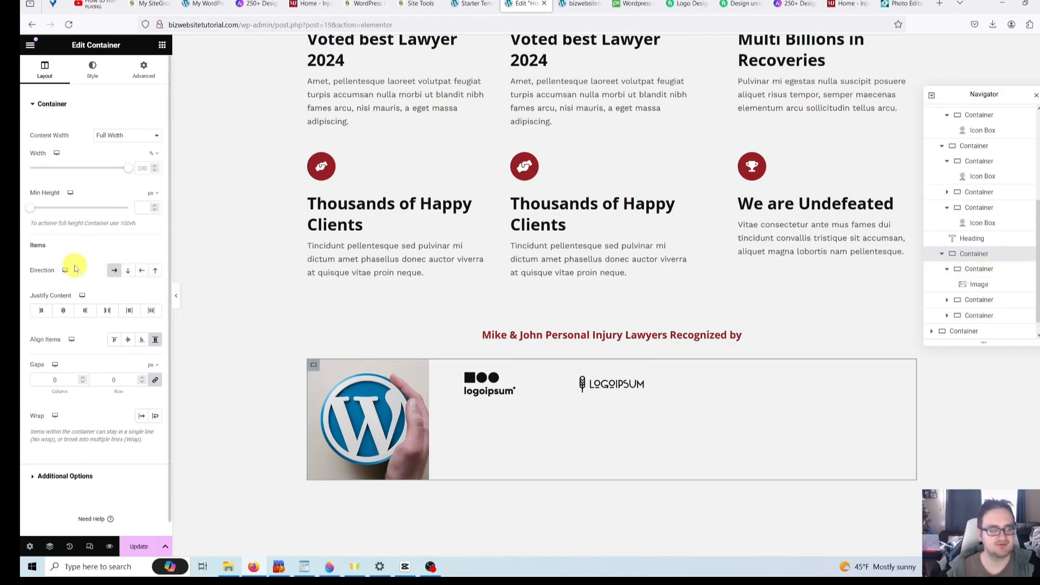
pyautogui.click(63, 313)
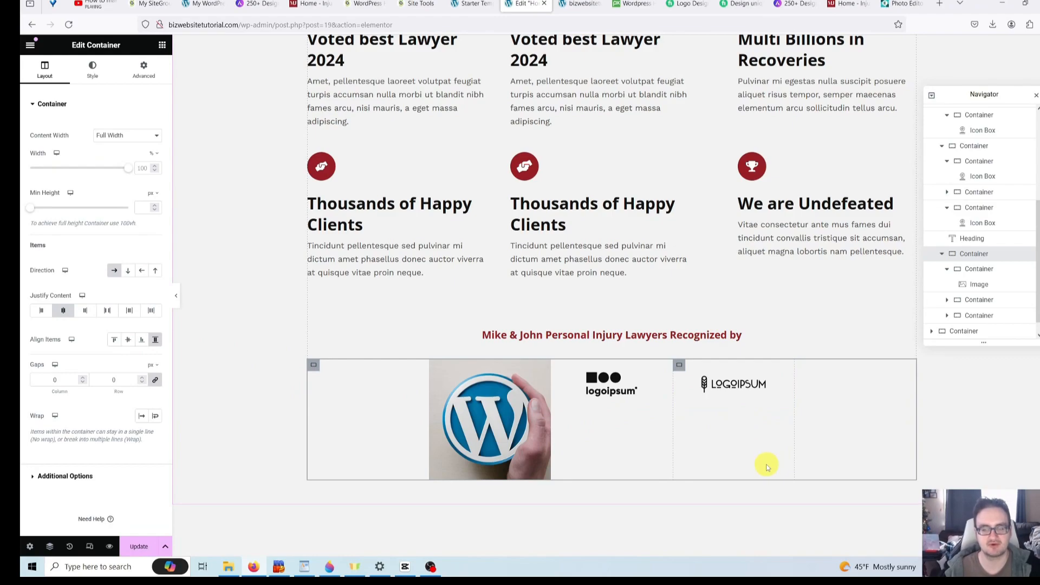
# - Select the Our Areas of Practice VIEW ALL button and check the demo site's practice areas link
pyautogui.scroll(-8, 964, 423)
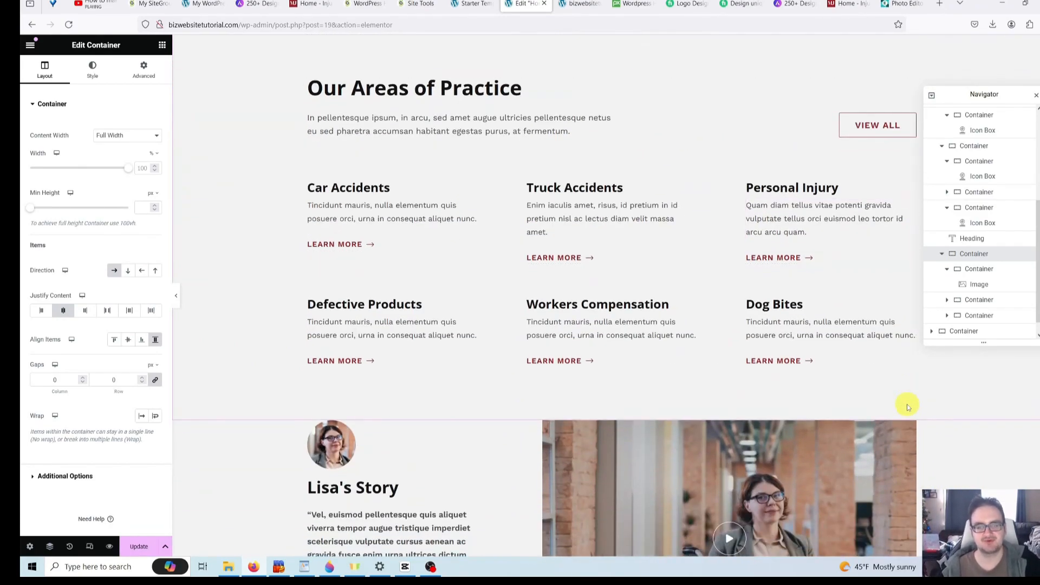
pyautogui.scroll(1, 911, 407)
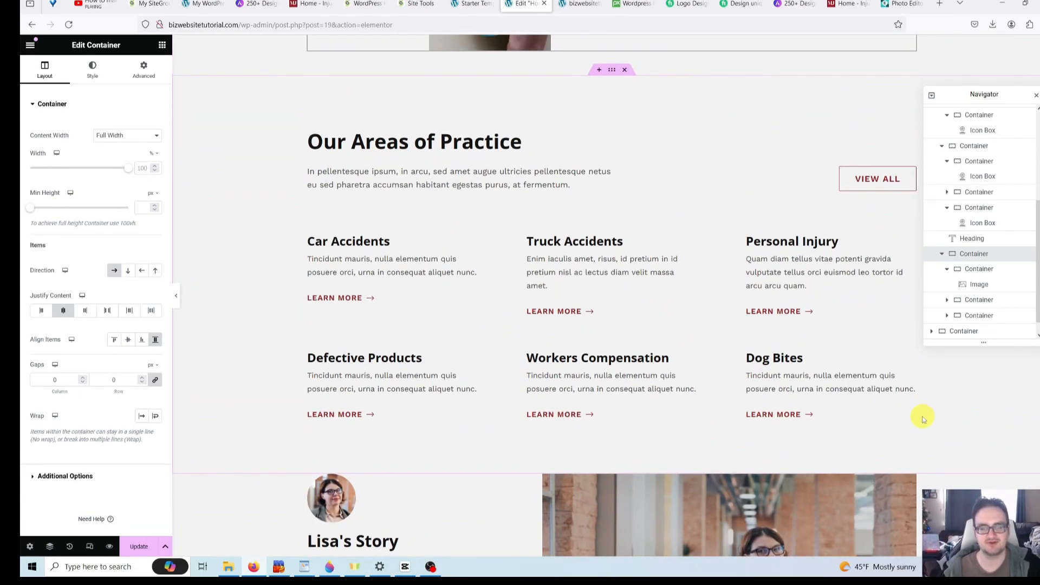
pyautogui.scroll(1, 923, 421)
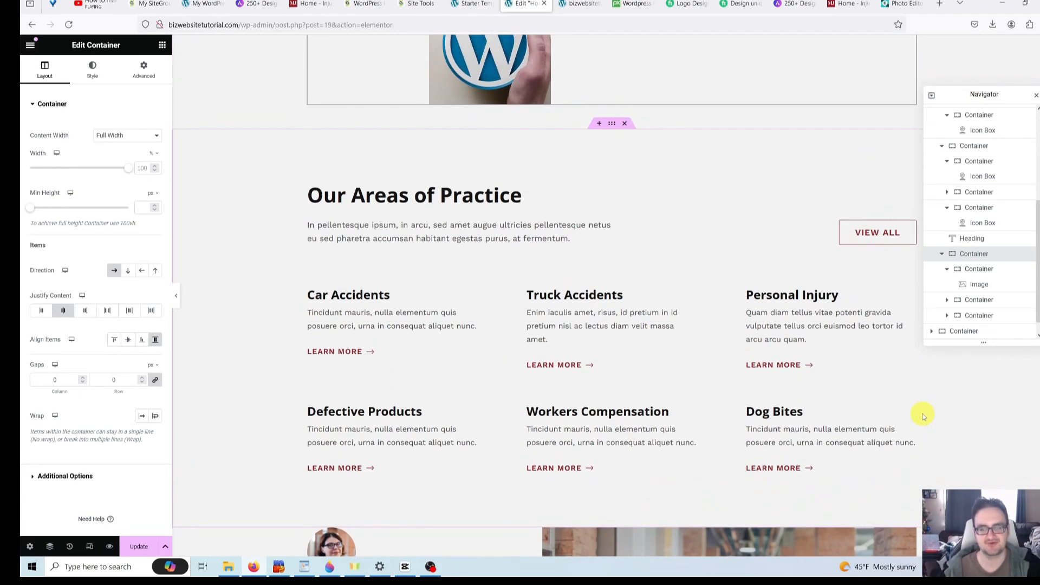
pyautogui.click(867, 237)
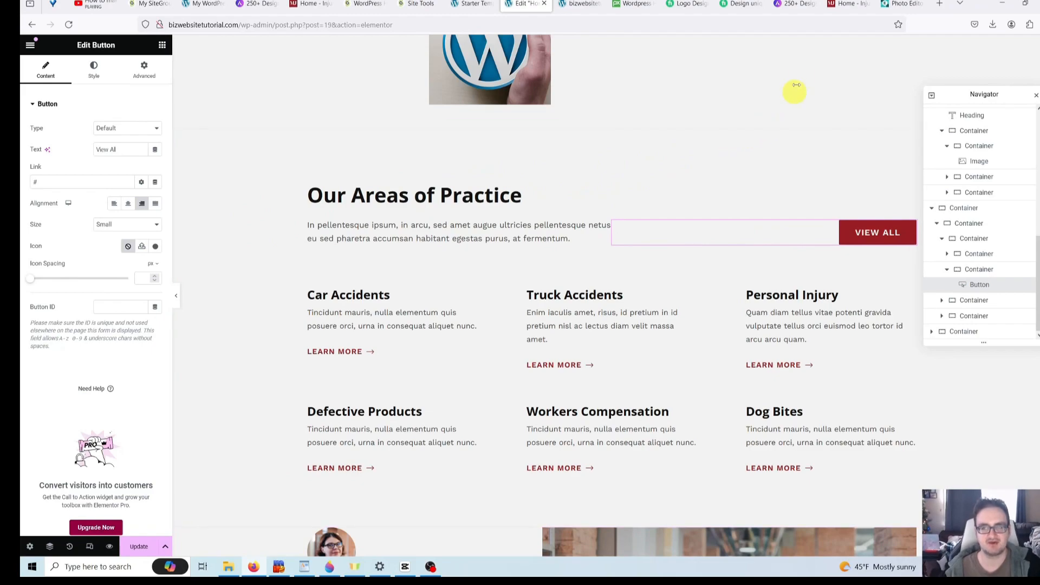
pyautogui.click(844, 5)
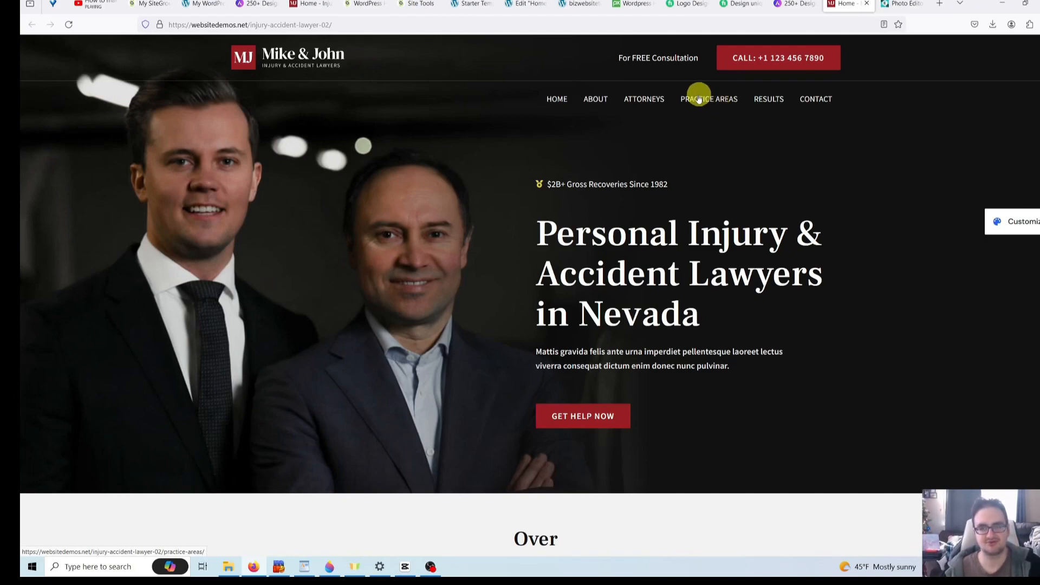
pyautogui.click(519, 5)
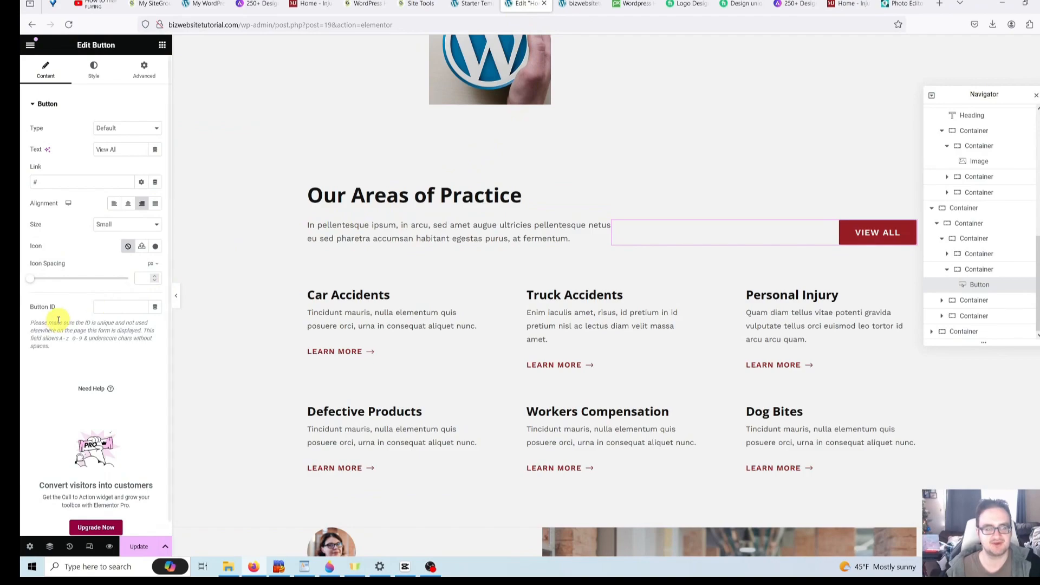
# - Replace the VIEW ALL button's # link with /practice-areas and save the page with Update
pyautogui.click(57, 181)
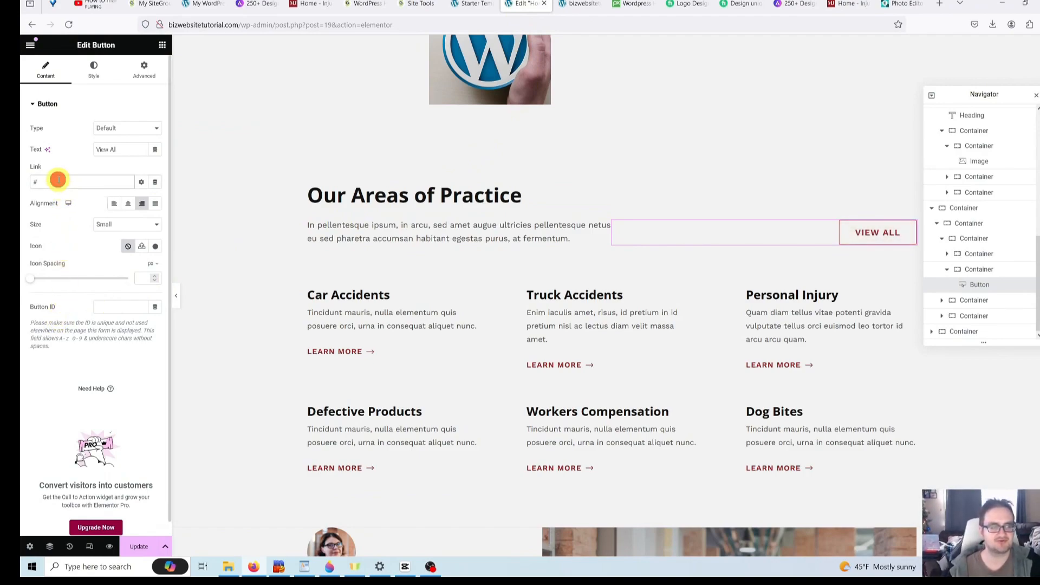
pyautogui.press('BackSpace')
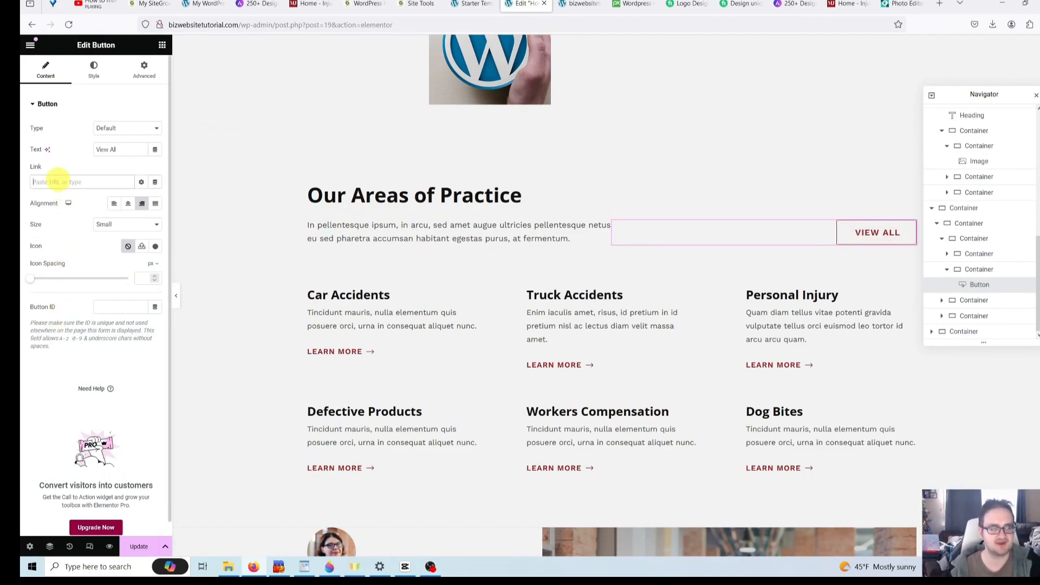
pyautogui.write('/')
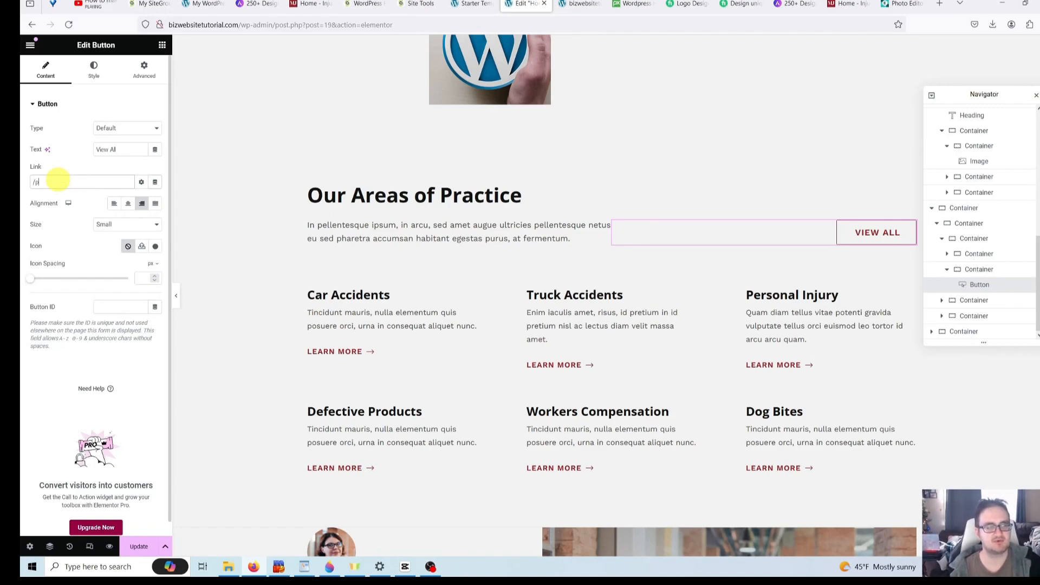
pyautogui.write('practice-a')
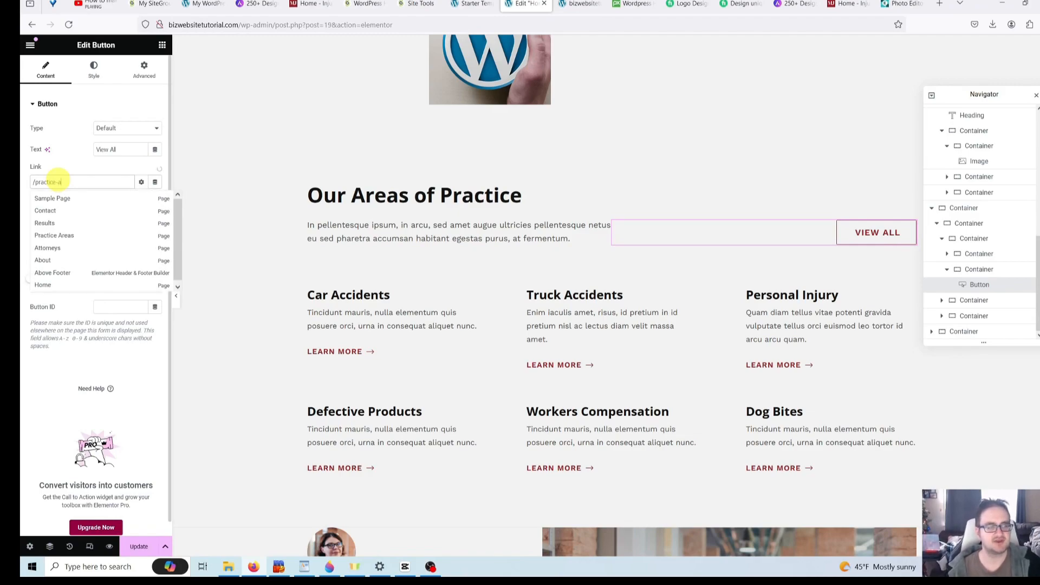
pyautogui.write('reas')
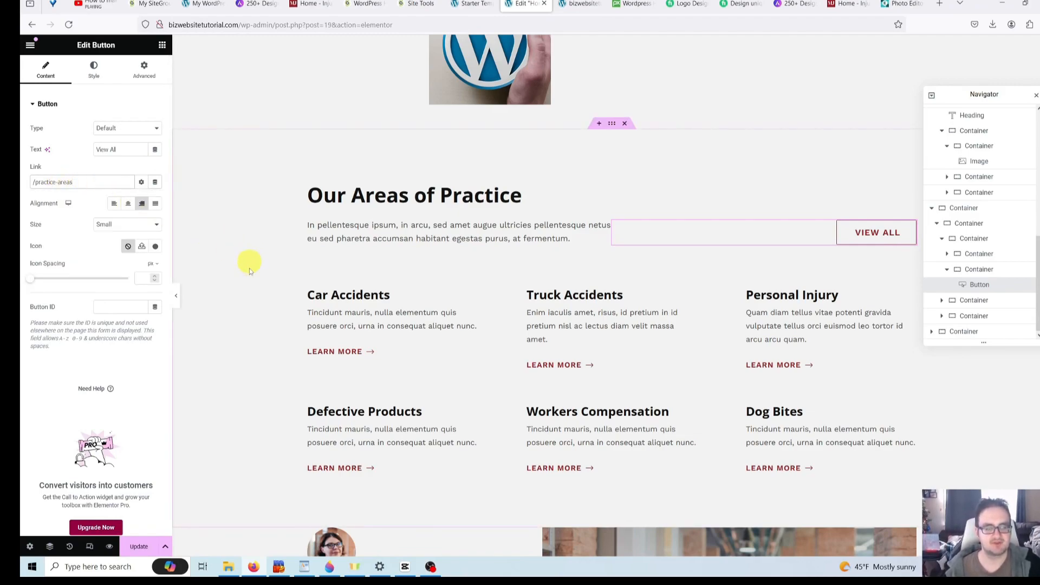
pyautogui.click(141, 547)
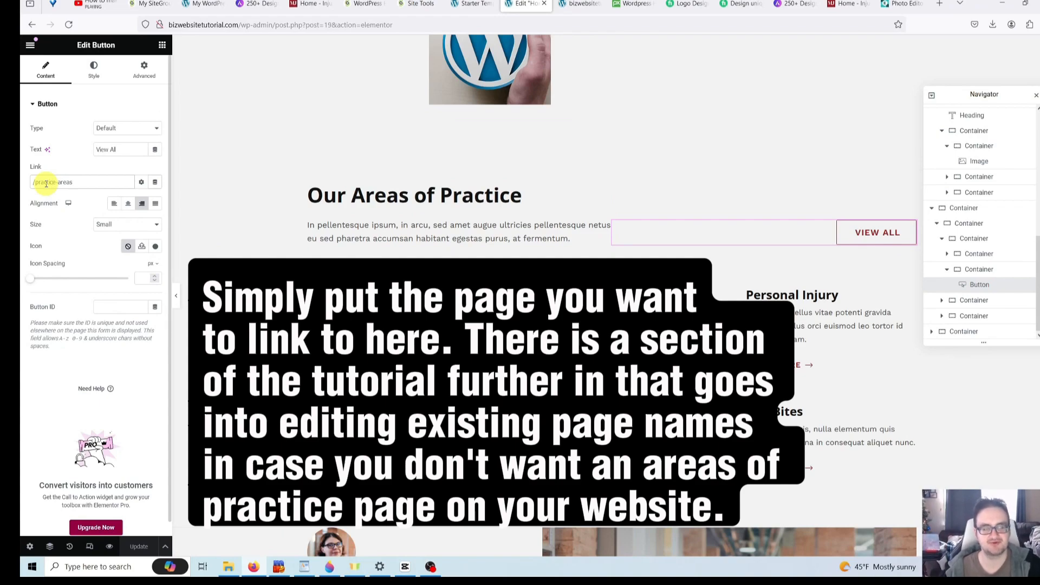
# - Look over the Our Areas of Practice section elements, then open the Car Accidents heading's settings
pyautogui.click(261, 220)
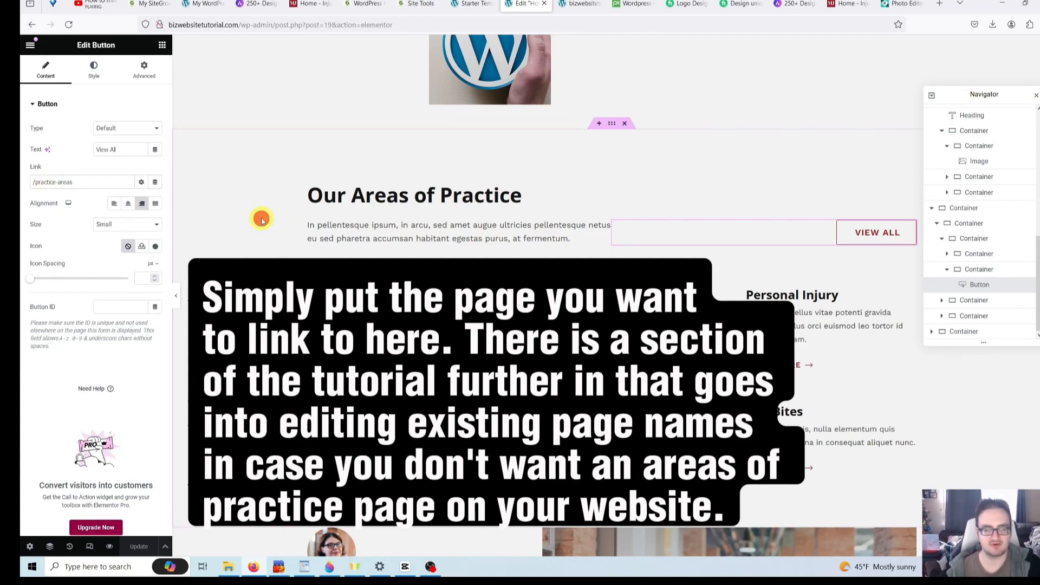
pyautogui.click(477, 199)
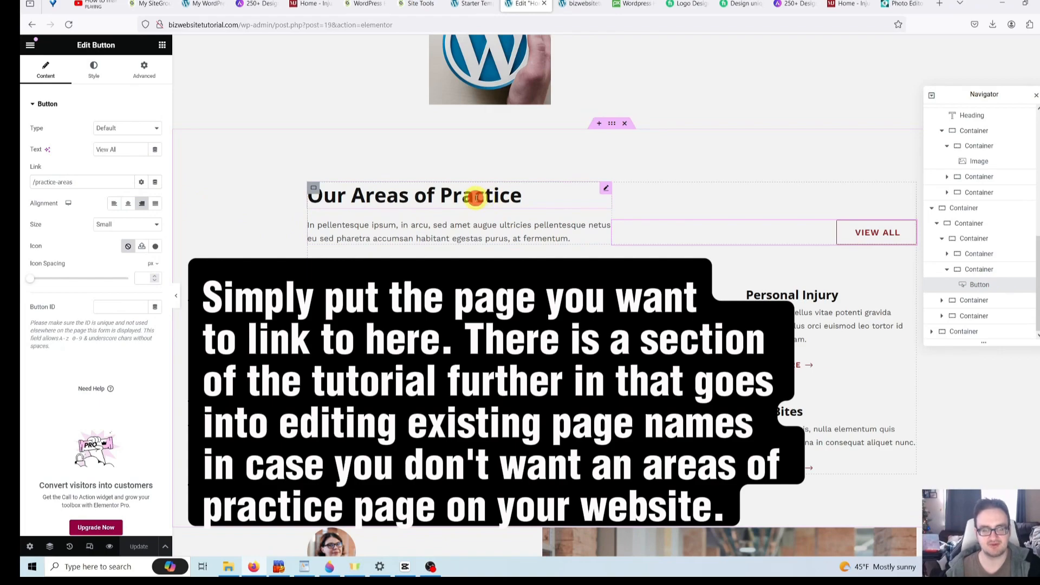
pyautogui.click(793, 234)
pyautogui.click(495, 231)
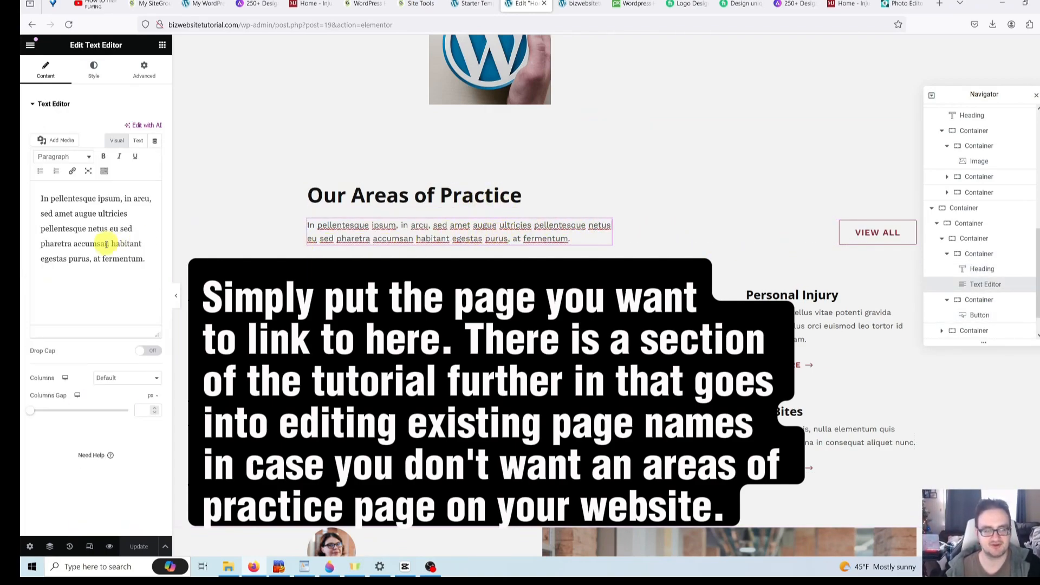
pyautogui.moveTo(154, 269); pyautogui.dragTo(54, 208)
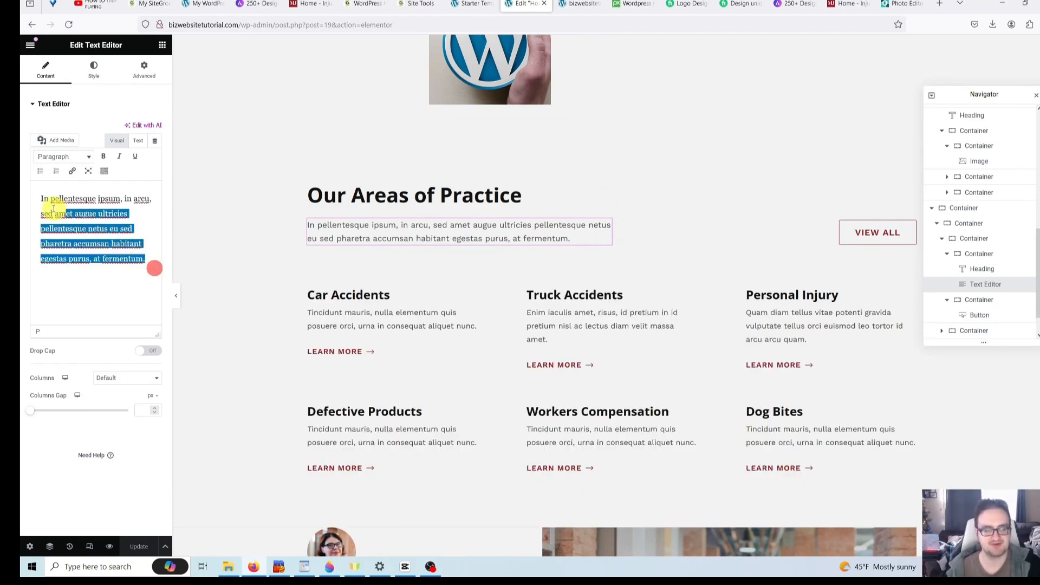
pyautogui.click(54, 209)
pyautogui.click(259, 252)
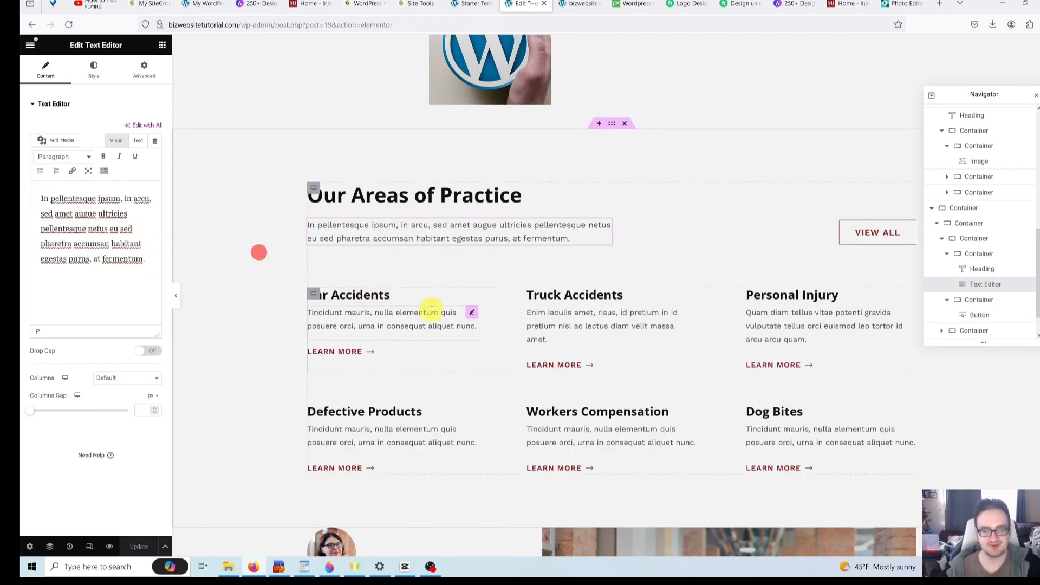
pyautogui.scroll(-1, 432, 311)
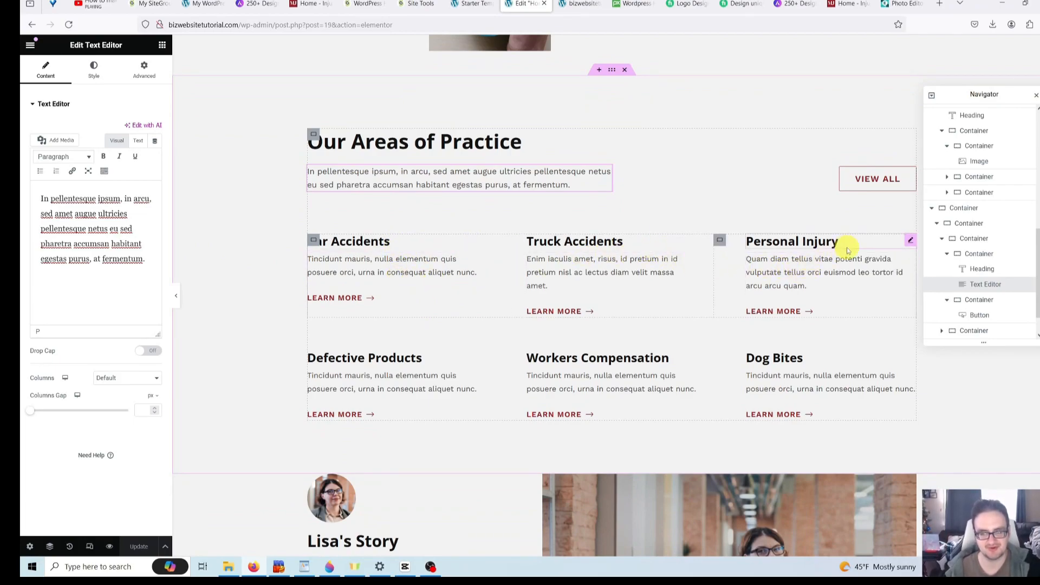
pyautogui.click(401, 243)
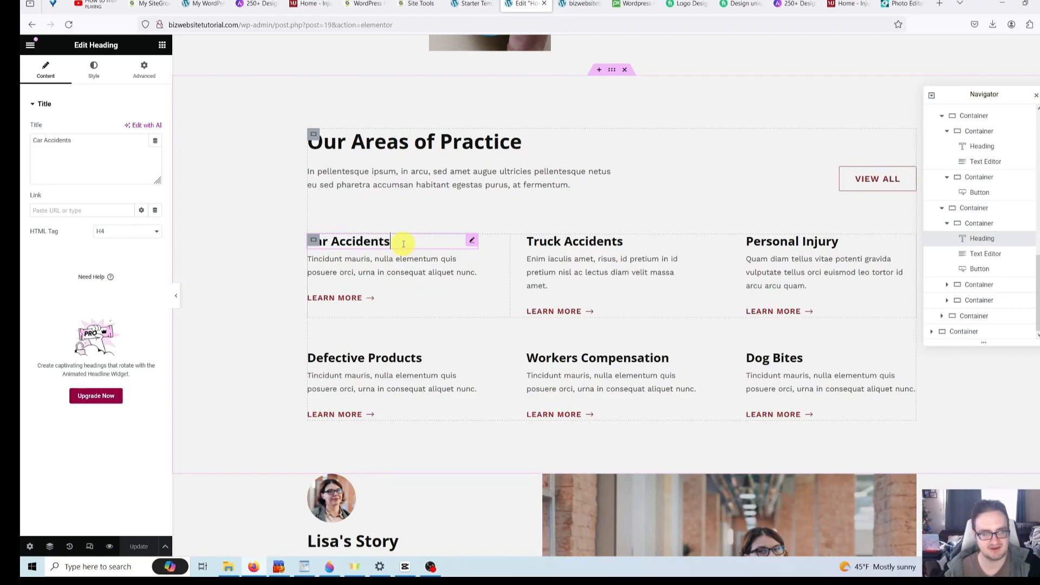
# - Replace the Car Accidents heading title with 'Real Estate Law'
pyautogui.click(110, 149)
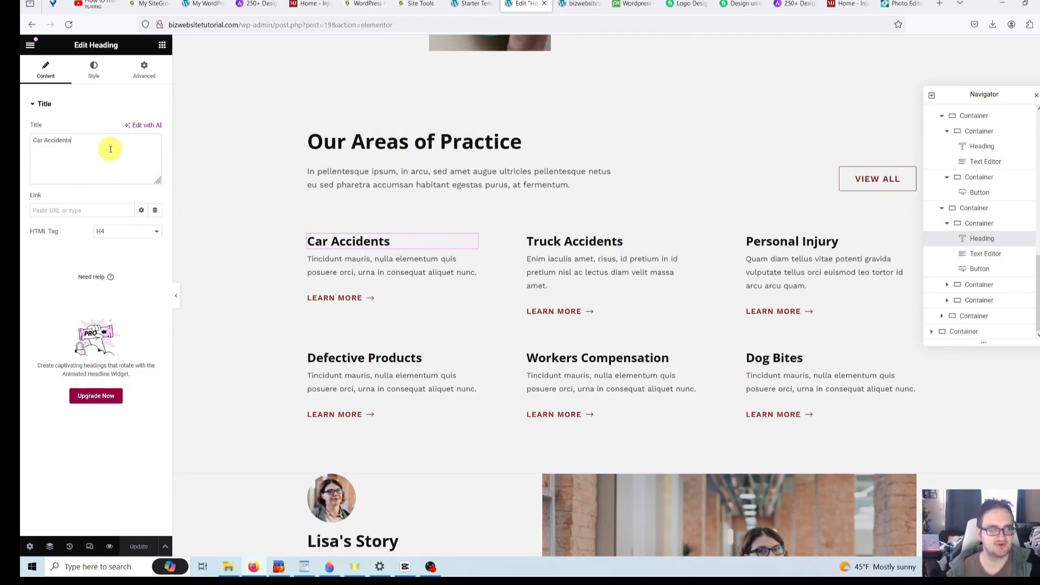
pyautogui.click(109, 150)
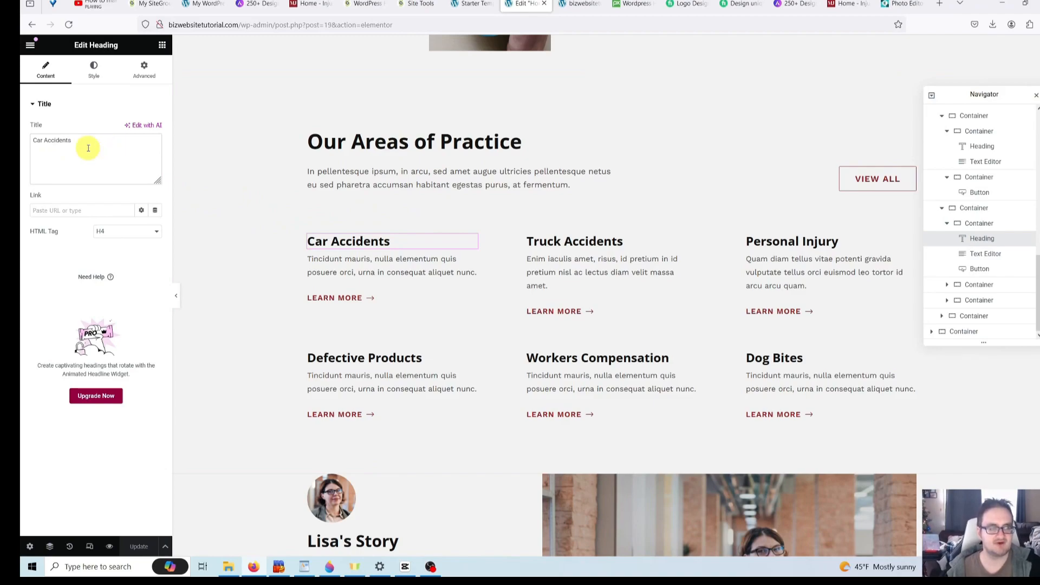
pyautogui.tripleClick(103, 148)
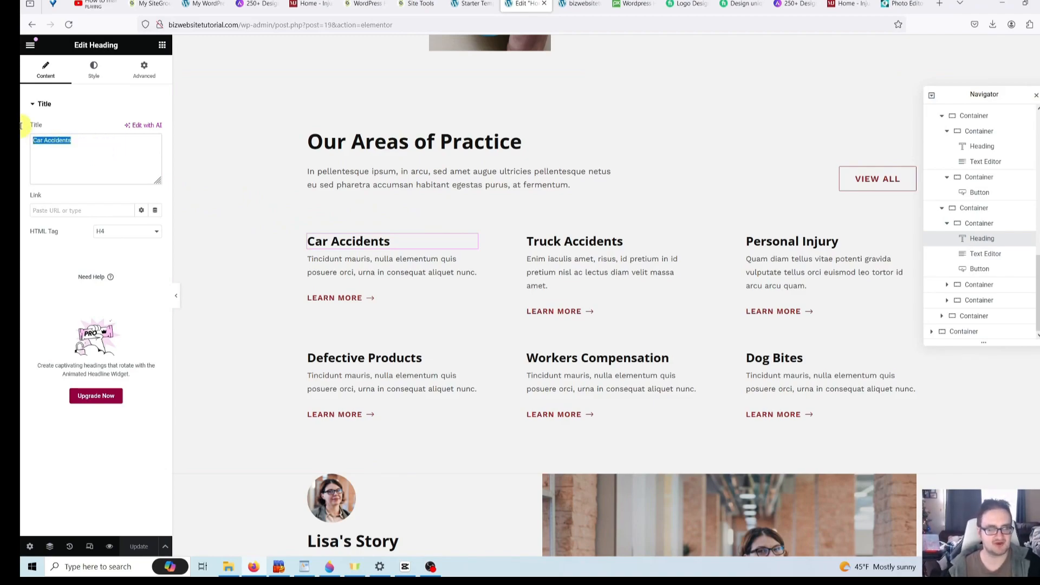
pyautogui.write('Rea')
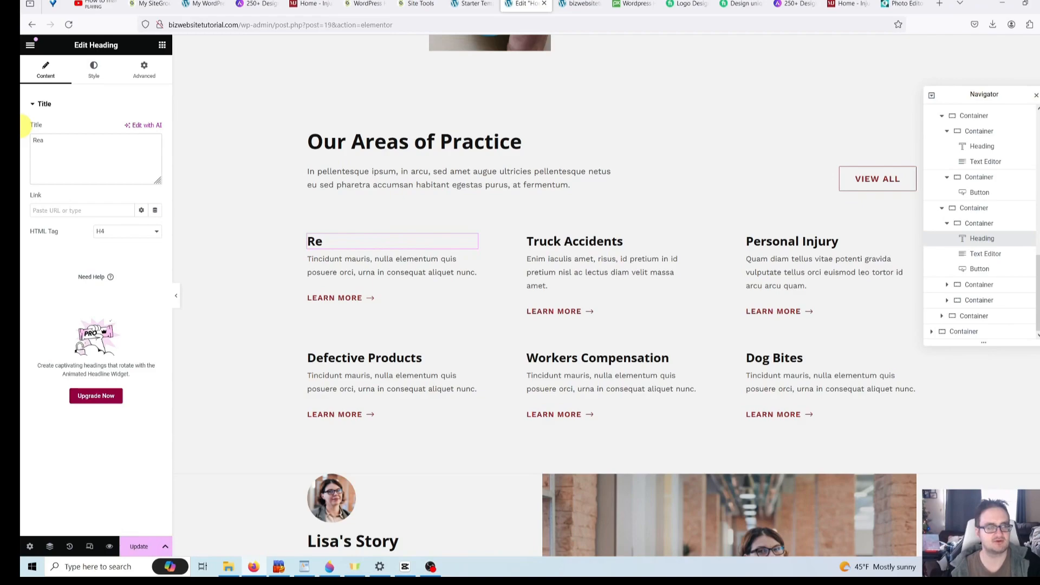
pyautogui.write('l Estate ')
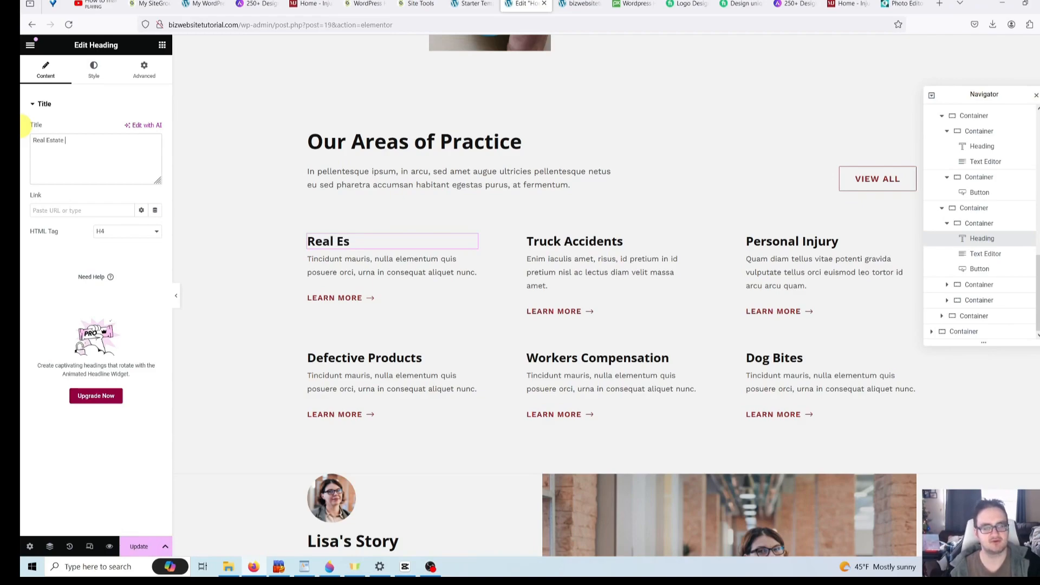
pyautogui.write('Law')
# - Open the first practice area's paragraph, then its LEARN MORE button settings
pyautogui.click(381, 273)
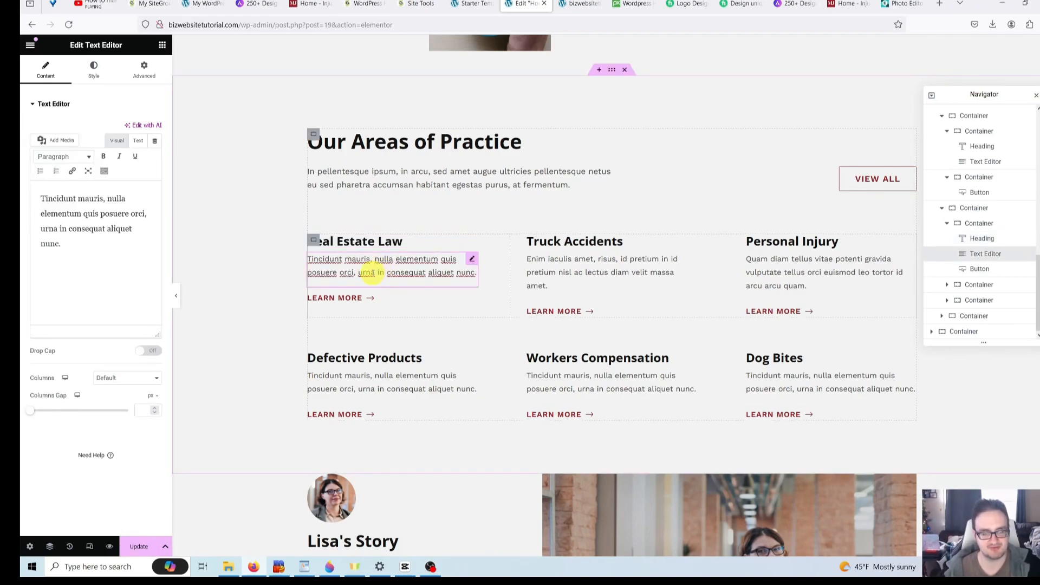
pyautogui.click(85, 245)
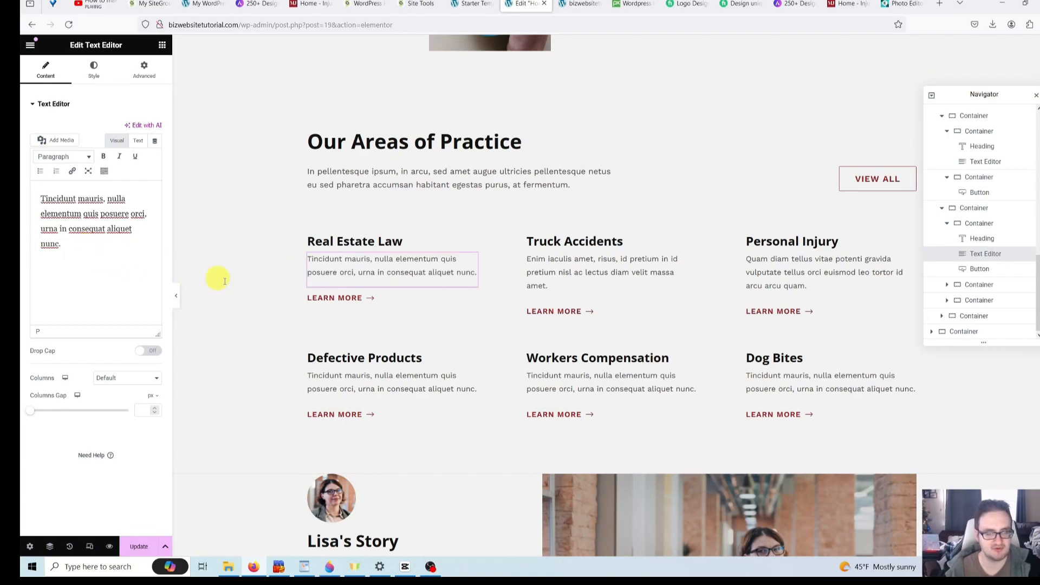
pyautogui.click(347, 294)
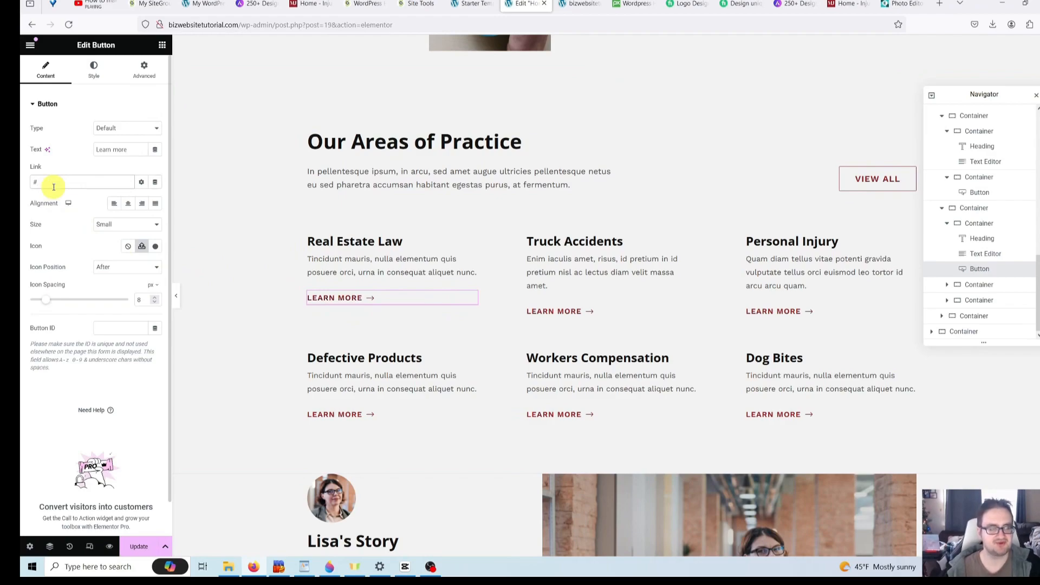
# - Change the Real Estate Law LEARN MORE button's link from # to /practice-areas
pyautogui.click(59, 205)
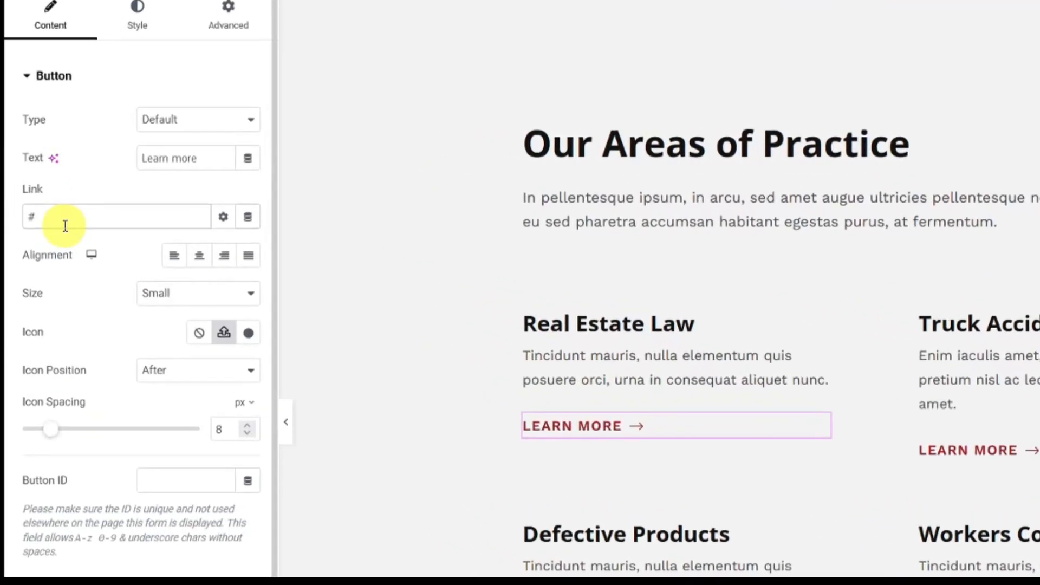
pyautogui.press('BackSpace')
pyautogui.write('/practice-')
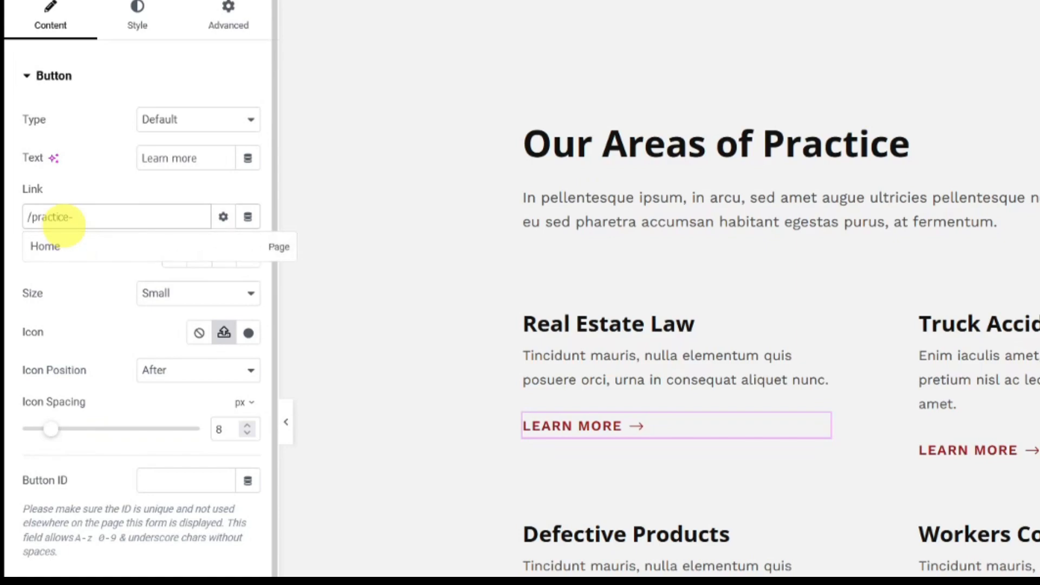
pyautogui.write('ar')
pyautogui.write('eas')
pyautogui.click(478, 340)
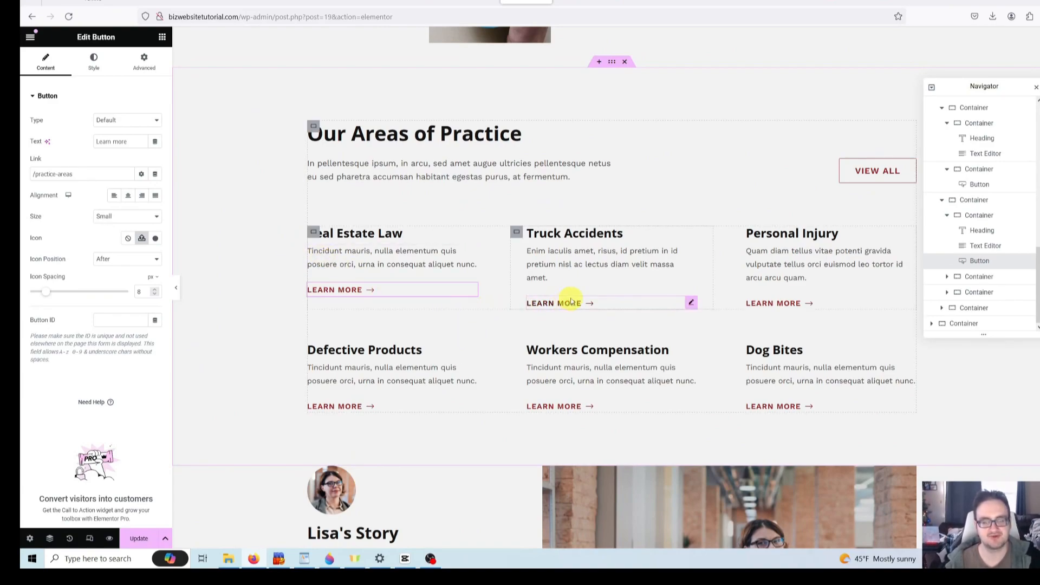
# - Start relinking the Truck Accidents LEARN MORE button, replacing # with '/'
pyautogui.click(592, 274)
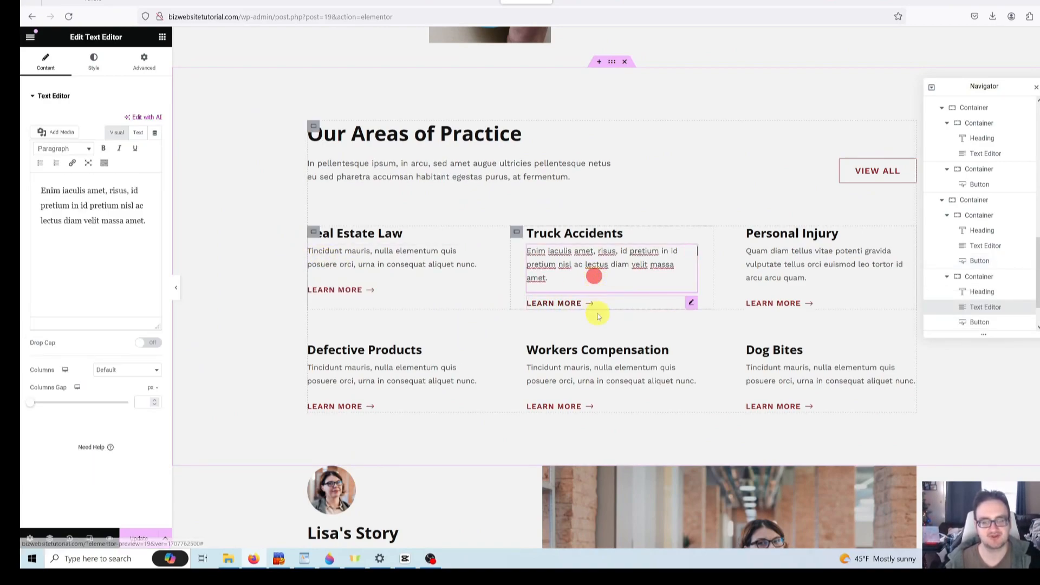
pyautogui.click(629, 304)
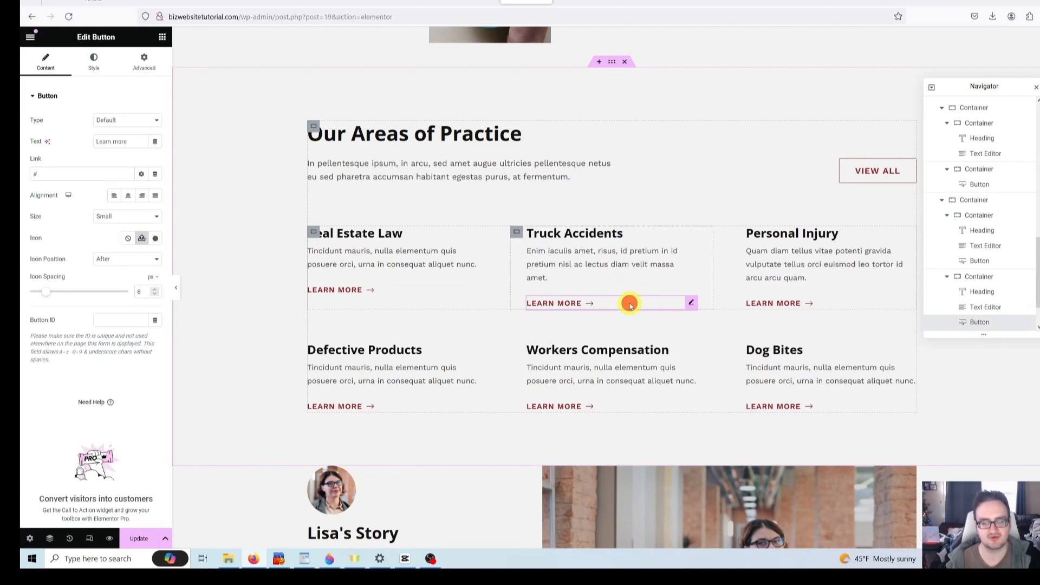
pyautogui.click(83, 175)
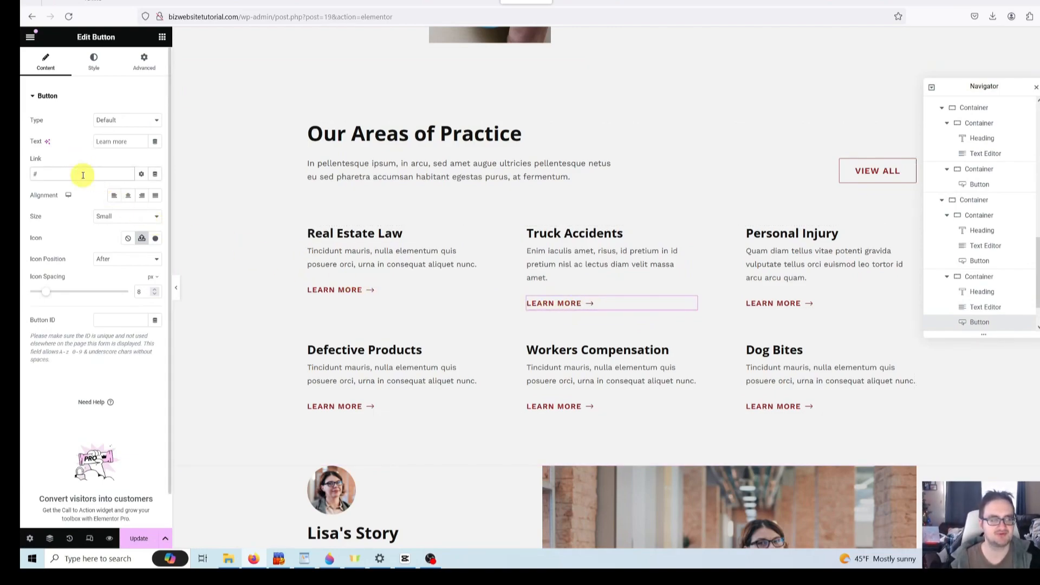
pyautogui.hotkey('ctrl', 'a')
pyautogui.write('/')
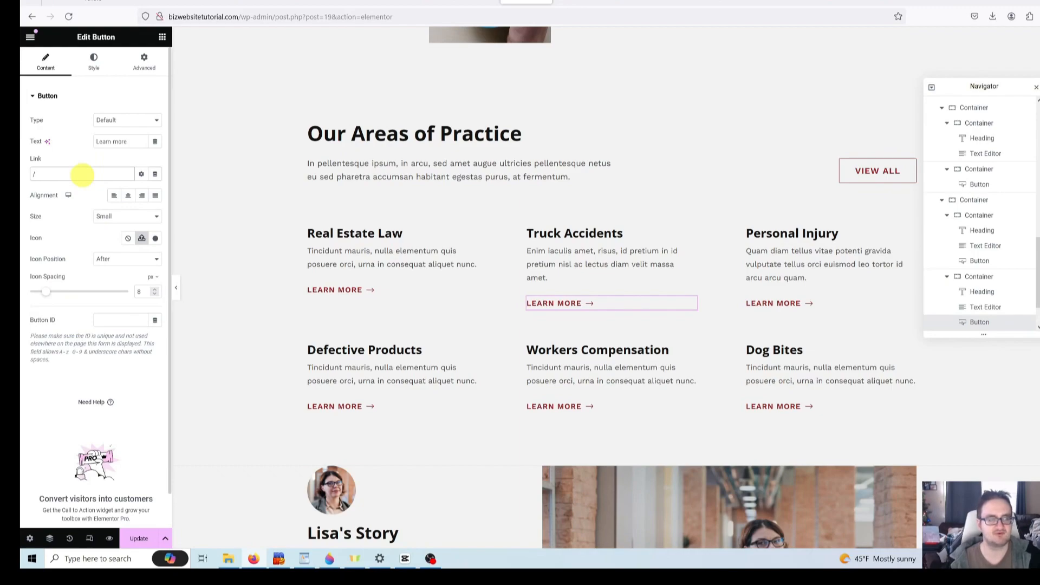
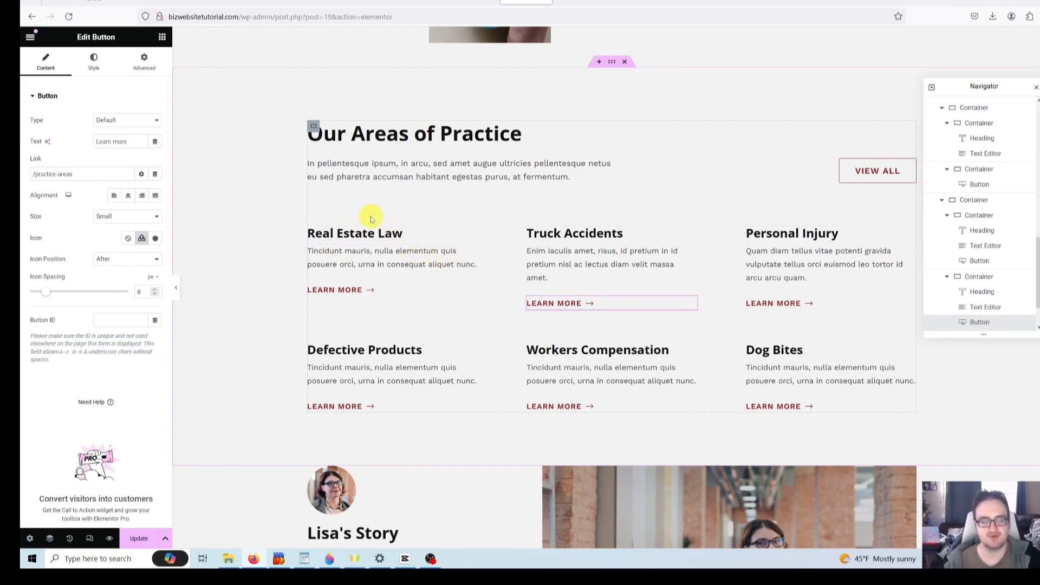
# - Check the Truck Accidents Learn More button, then select the Personal Injury card's container
pyautogui.click(163, 38)
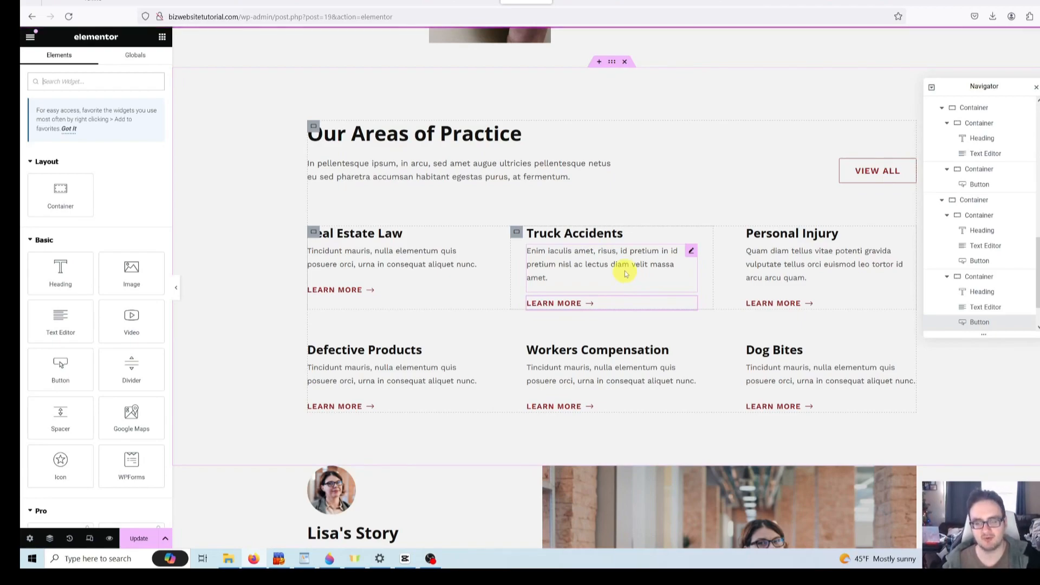
pyautogui.click(641, 304)
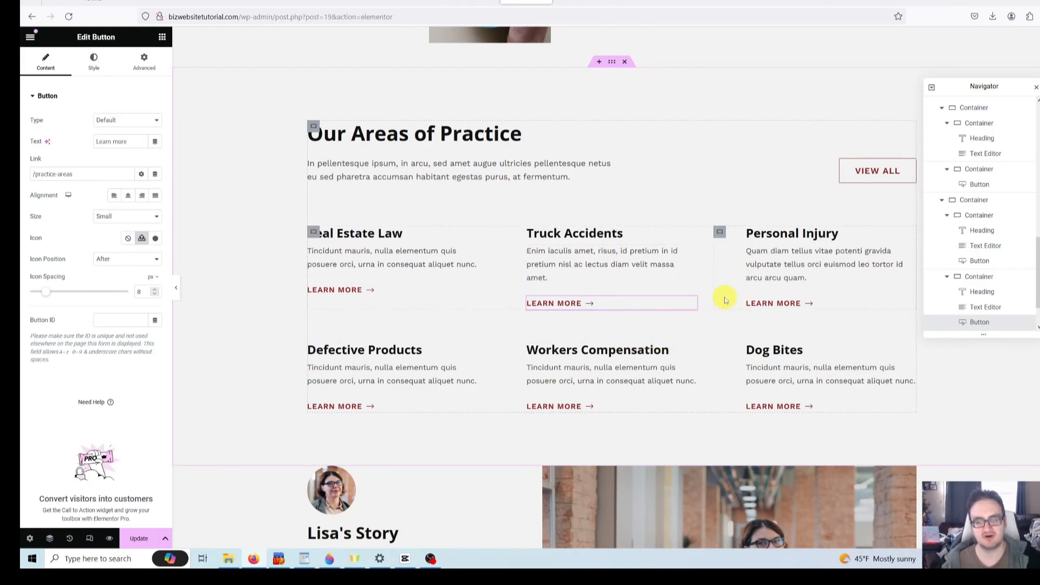
pyautogui.click(718, 270)
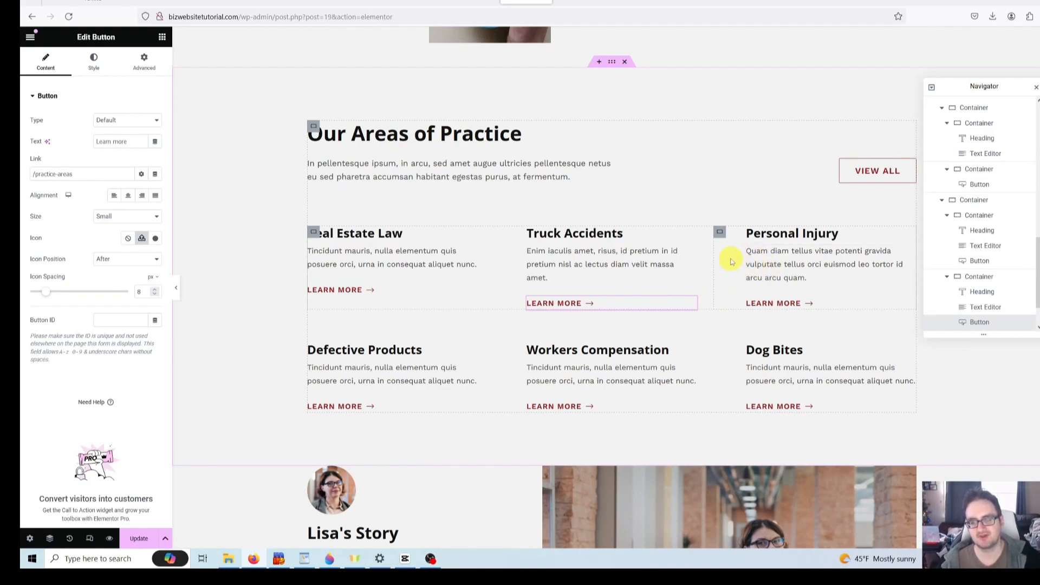
pyautogui.click(720, 235)
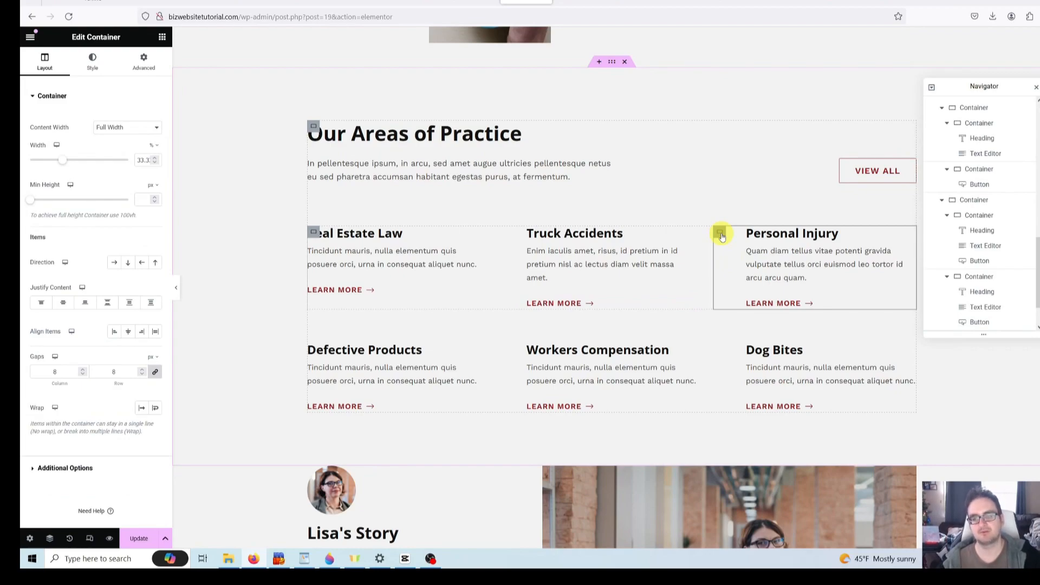
# - Undo the accidental deletion of the Personal Injury card with Ctrl+Z
pyautogui.rightClick(721, 234)
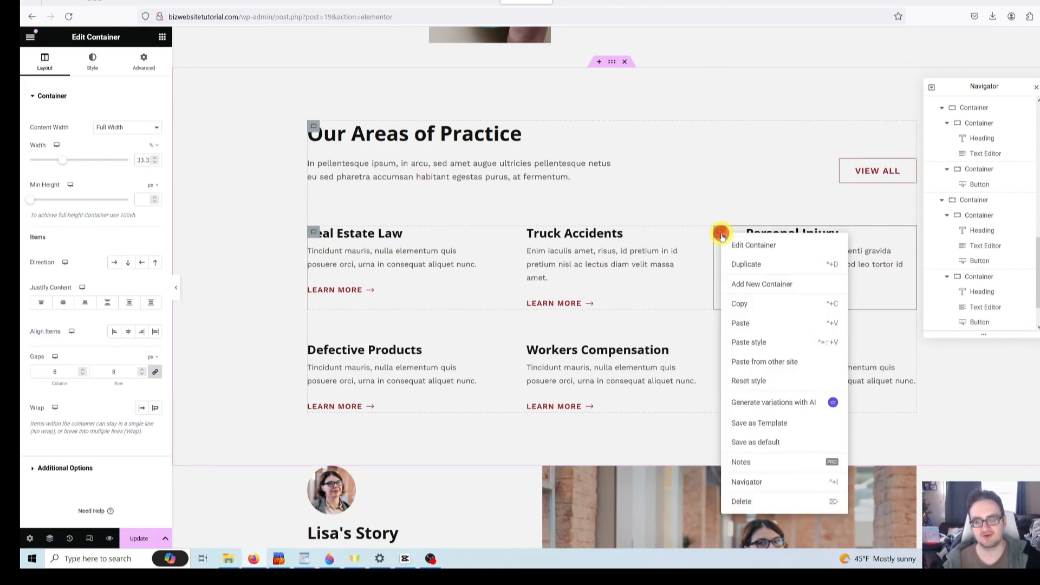
pyautogui.click(754, 504)
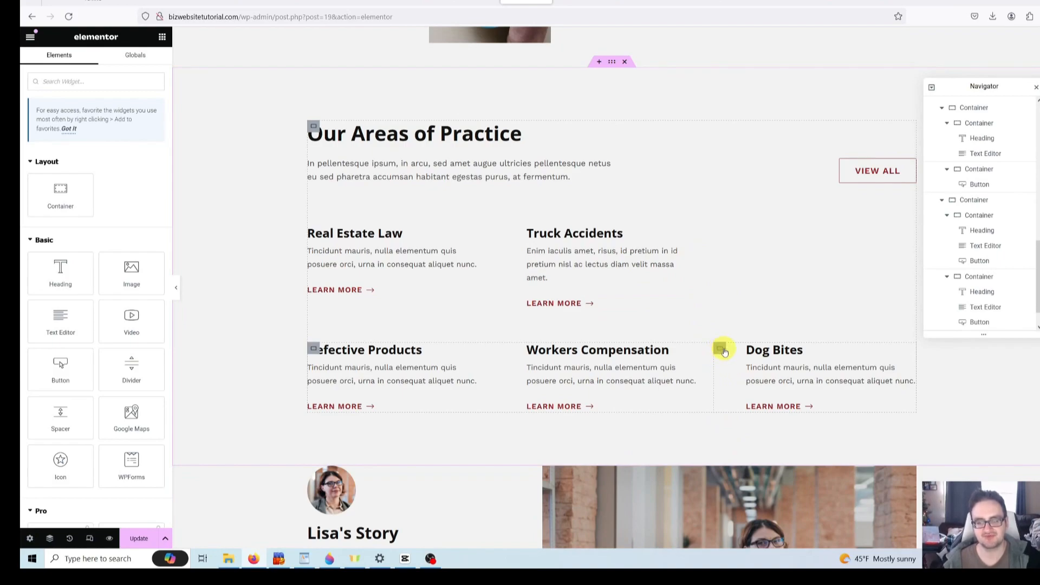
pyautogui.click(720, 350)
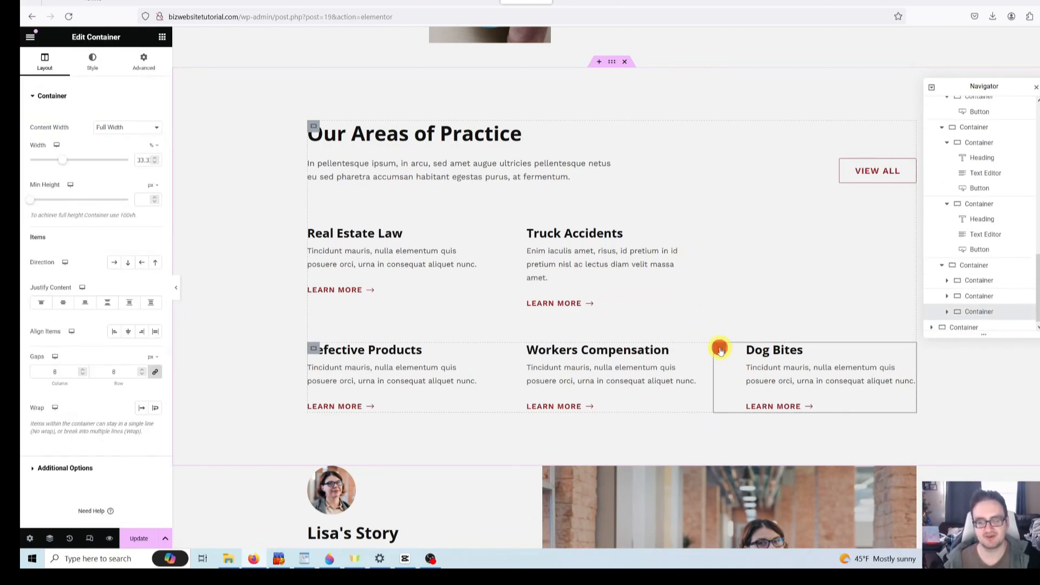
pyautogui.rightClick(720, 350)
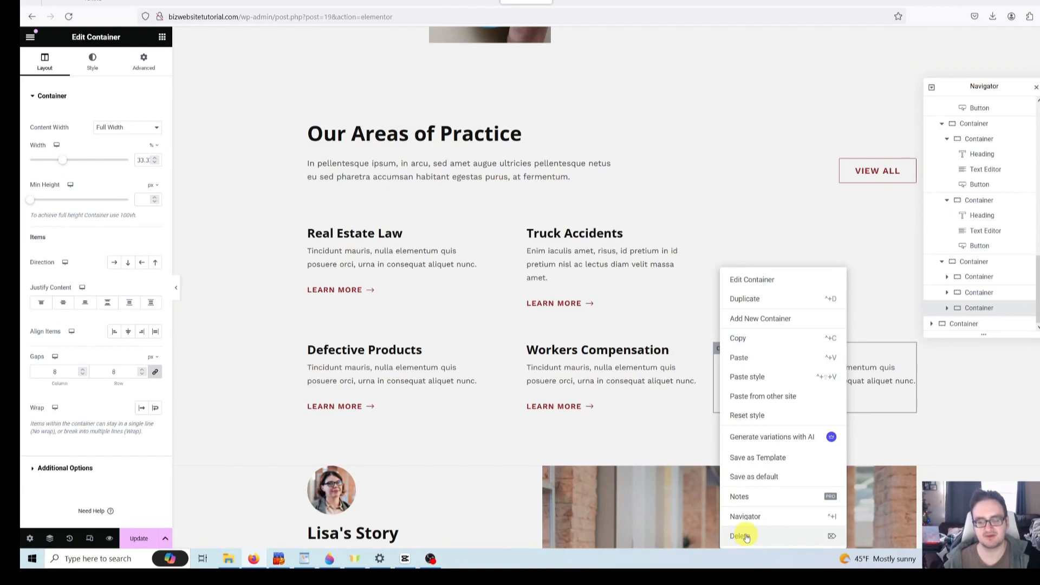
pyautogui.click(671, 351)
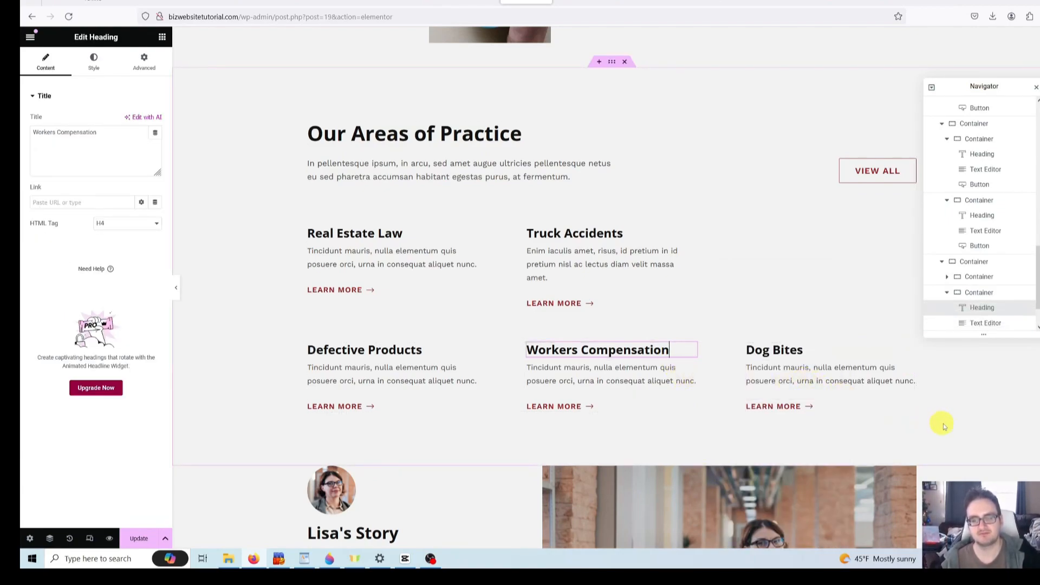
pyautogui.hotkey('ctrl', 'z')
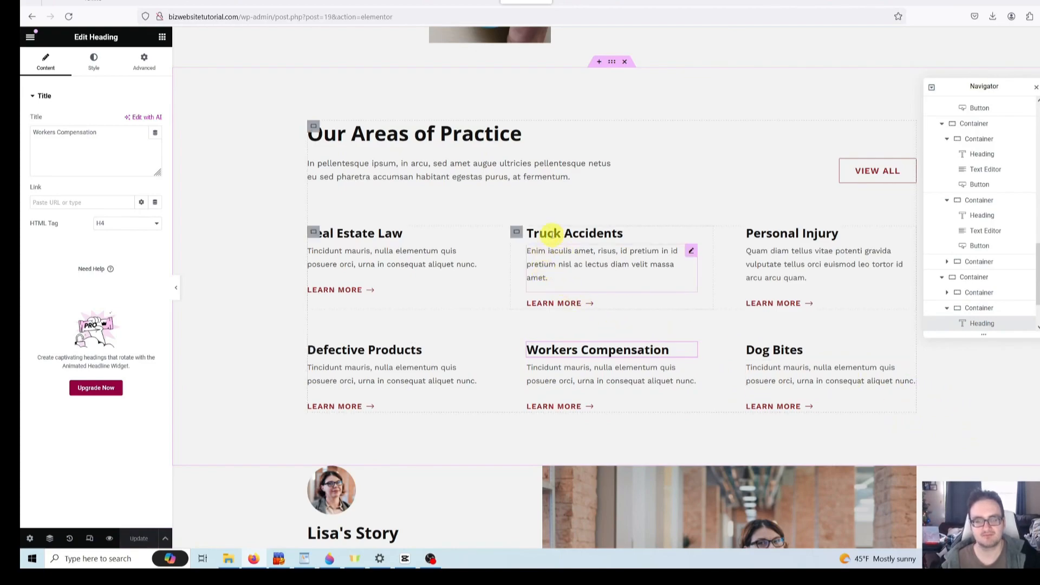
# - Delete the Truck Accidents and Dog Bites cards, leaving four practice-area cards
pyautogui.rightClick(516, 236)
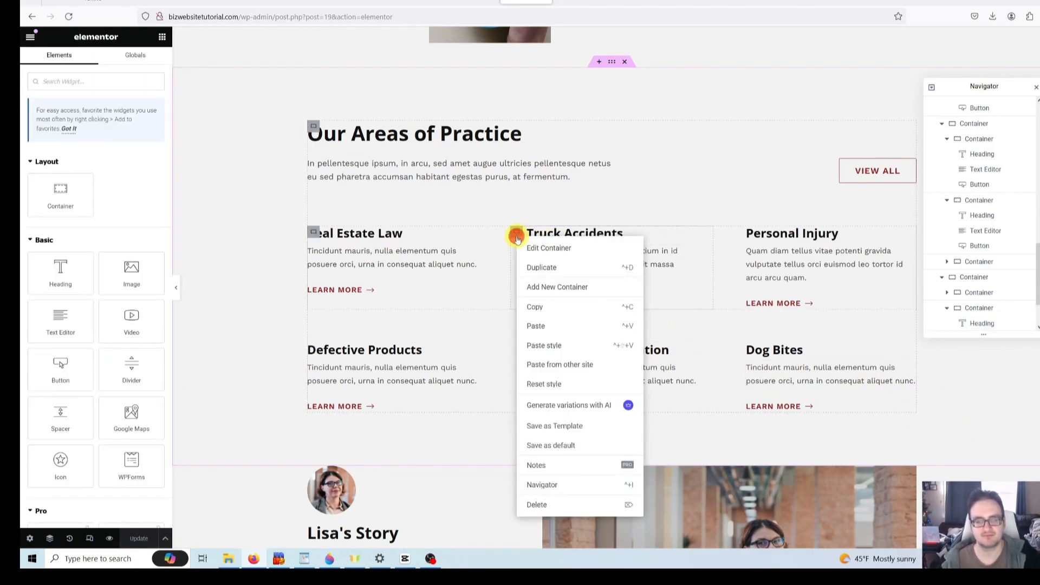
pyautogui.click(572, 505)
pyautogui.hotkey('ctrl', 'z')
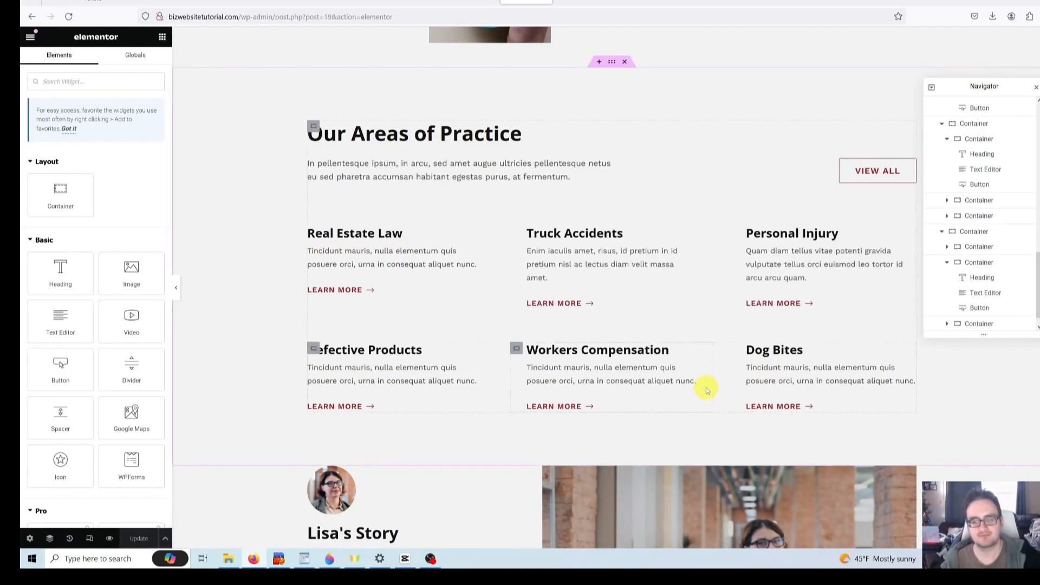
pyautogui.hotkey('ctrl', 'shift', 'z')
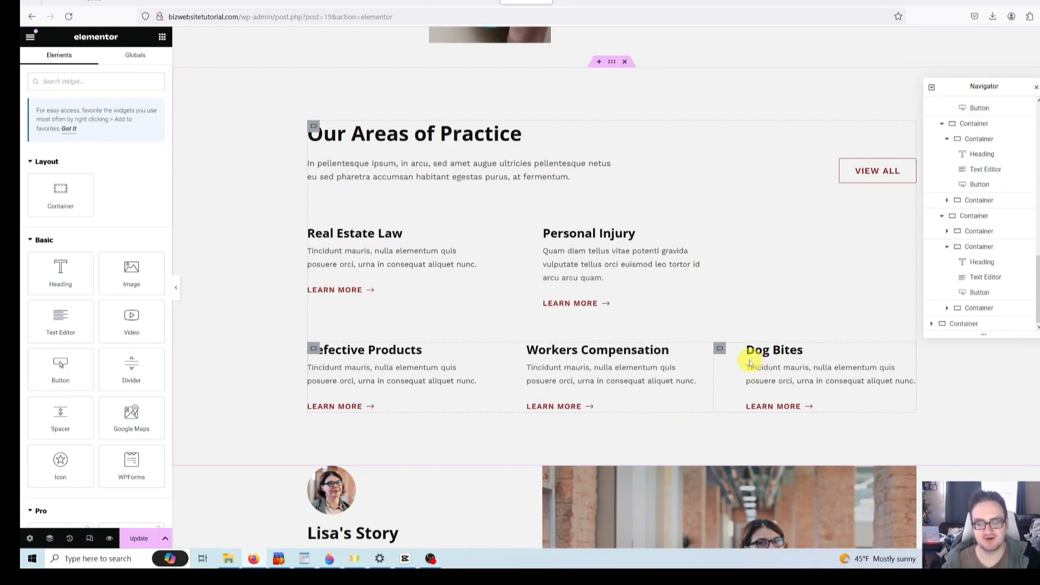
pyautogui.click(720, 349)
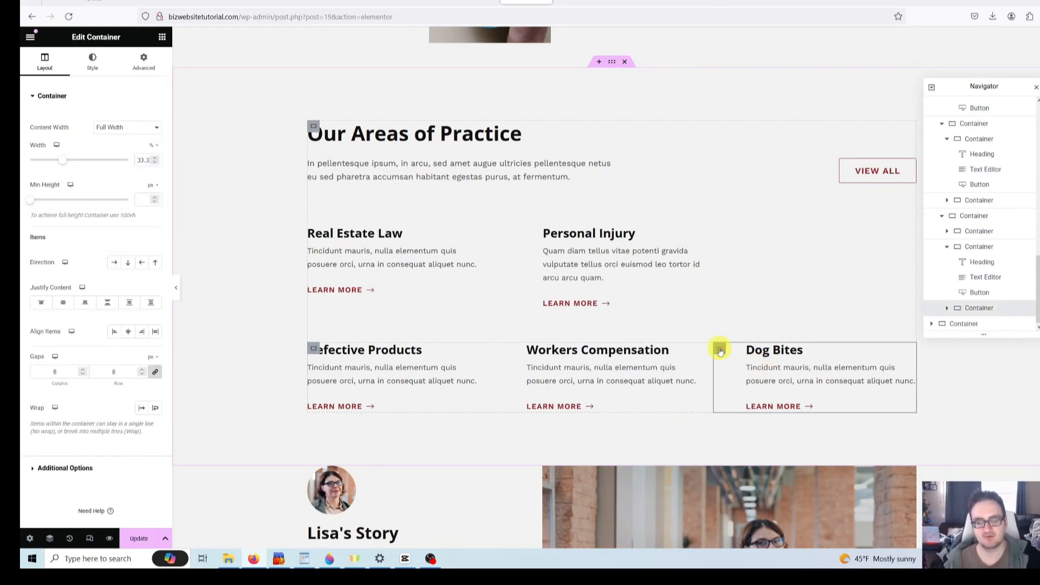
pyautogui.rightClick(720, 351)
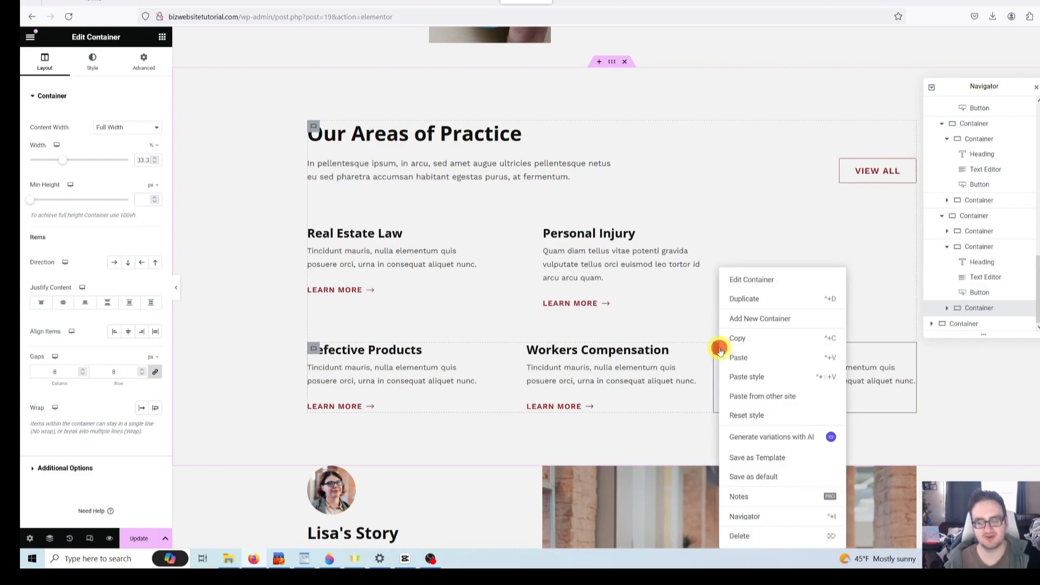
pyautogui.click(748, 537)
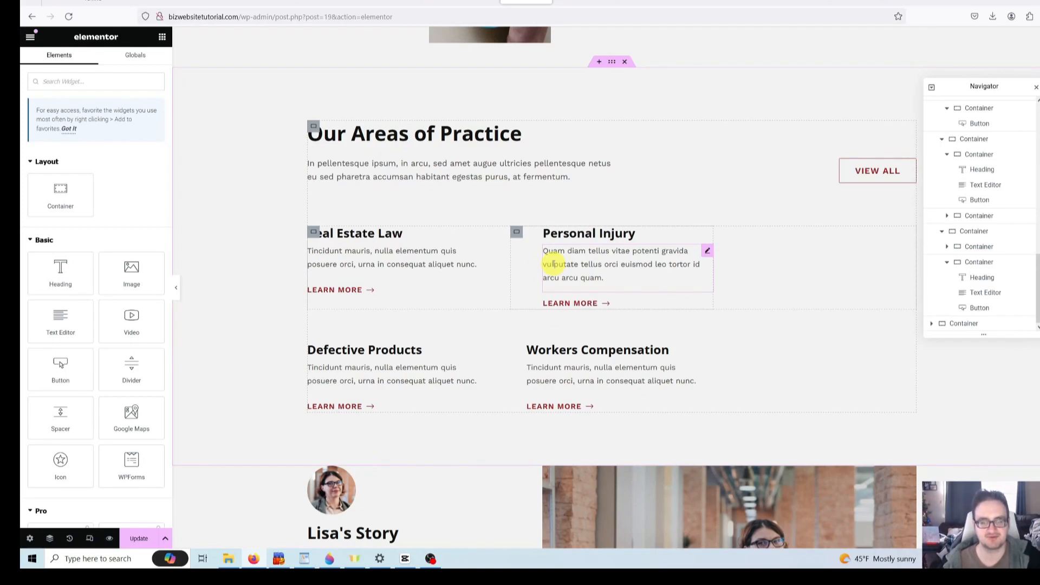
# - Set the Personal Injury and Real Estate Law card containers' width to 50
pyautogui.click(517, 234)
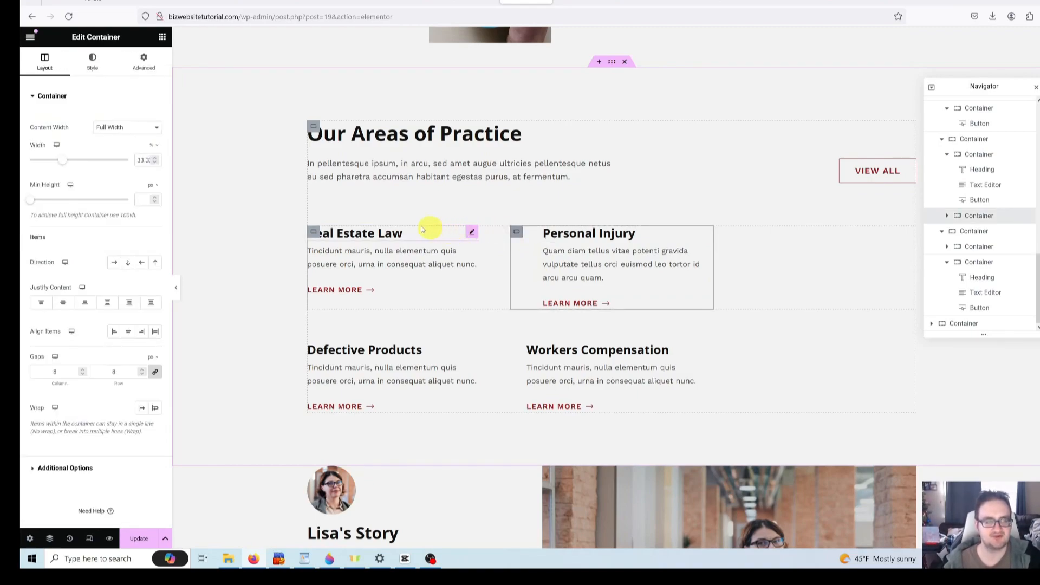
pyautogui.click(138, 160)
pyautogui.moveTo(139, 161); pyautogui.dragTo(169, 164)
pyautogui.press('BackSpace')
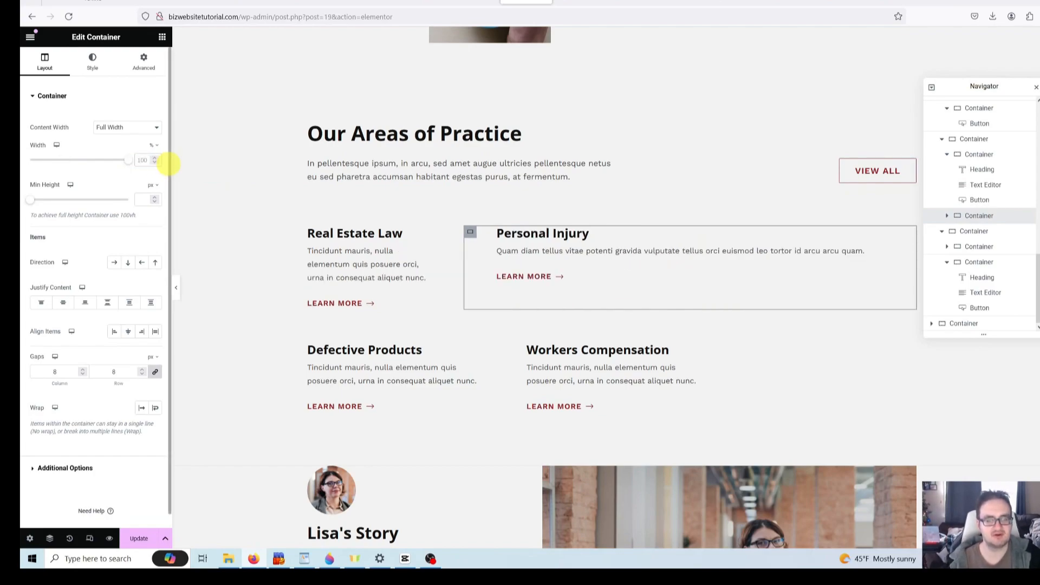
pyautogui.write('50')
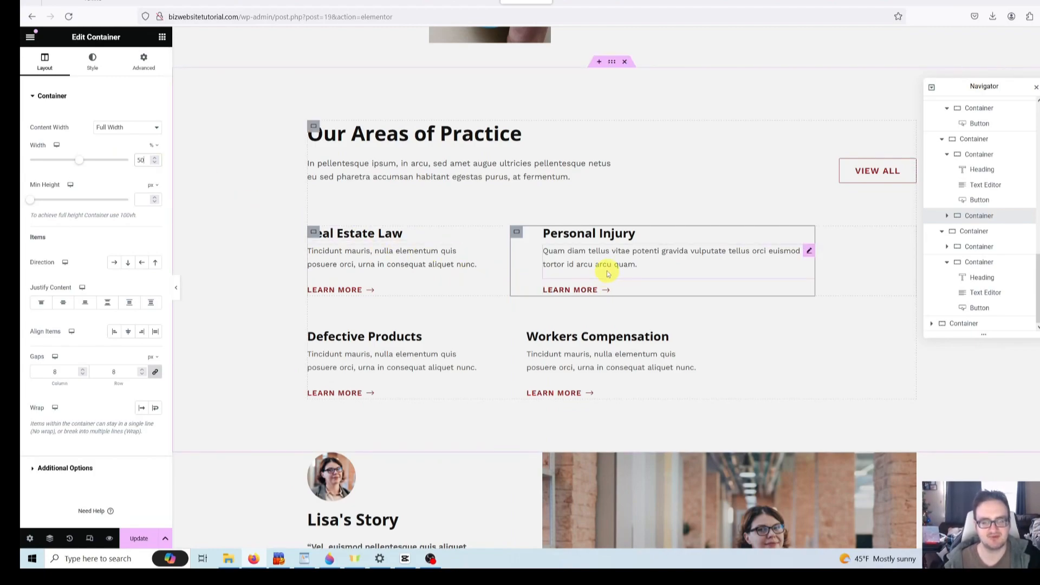
pyautogui.click(476, 239)
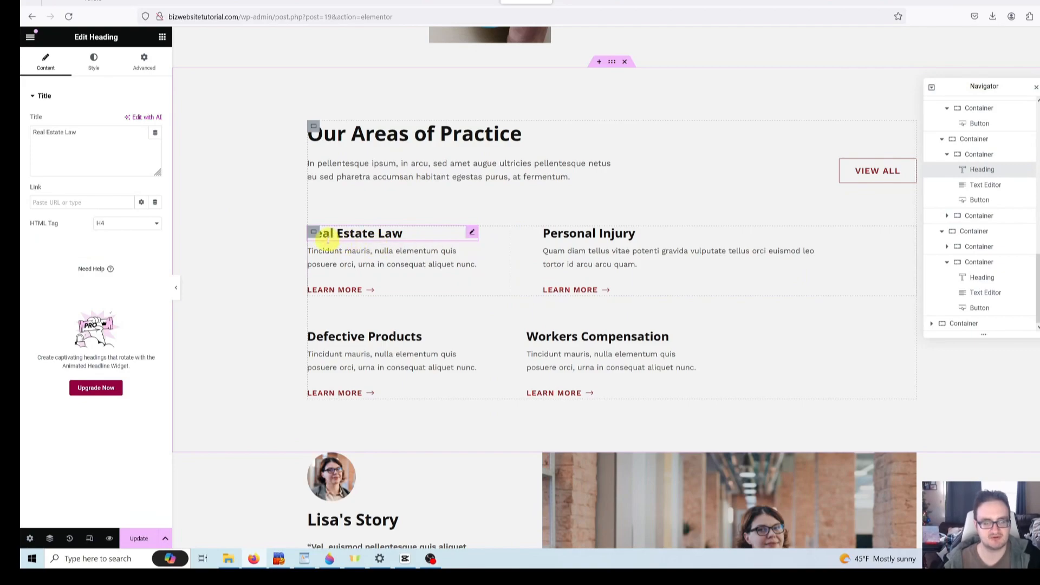
pyautogui.click(313, 232)
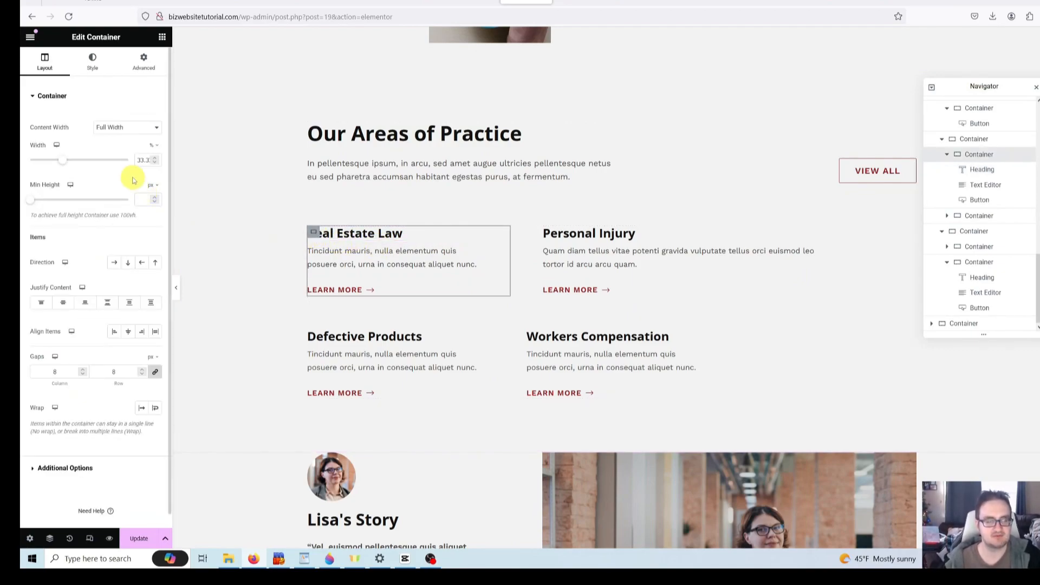
pyautogui.doubleClick(141, 159)
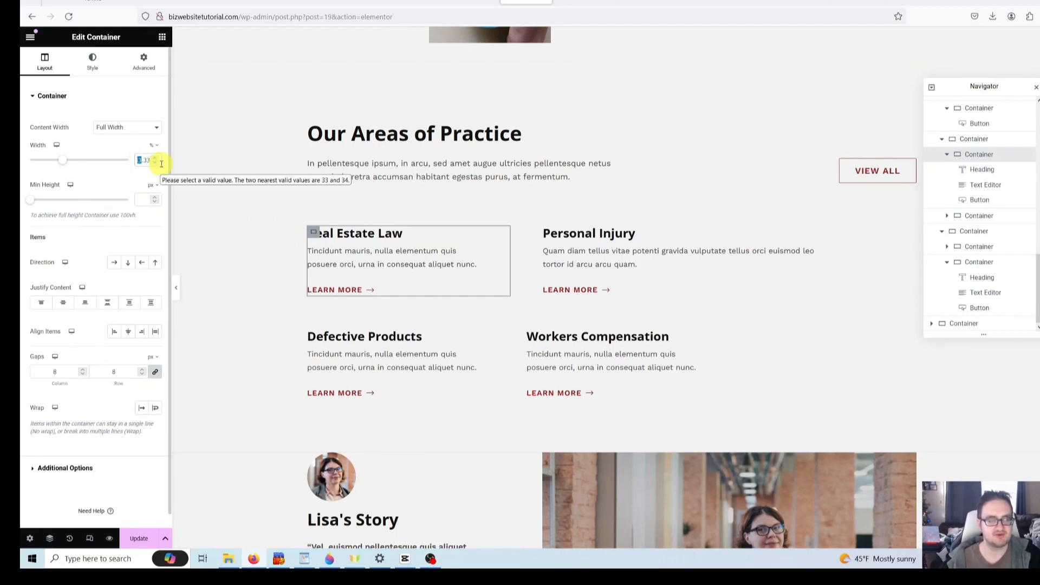
pyautogui.write('100')
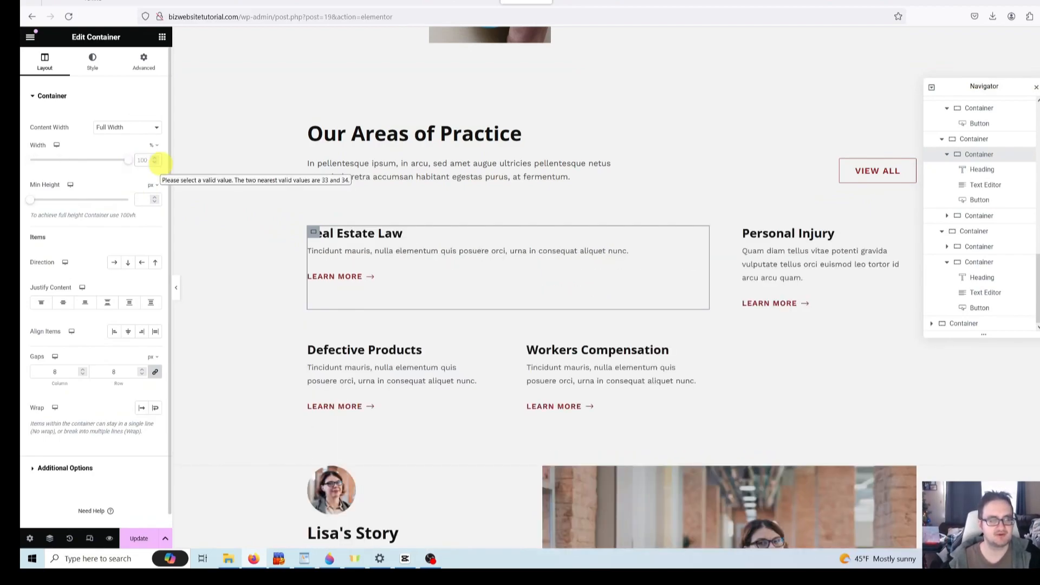
pyautogui.write('50')
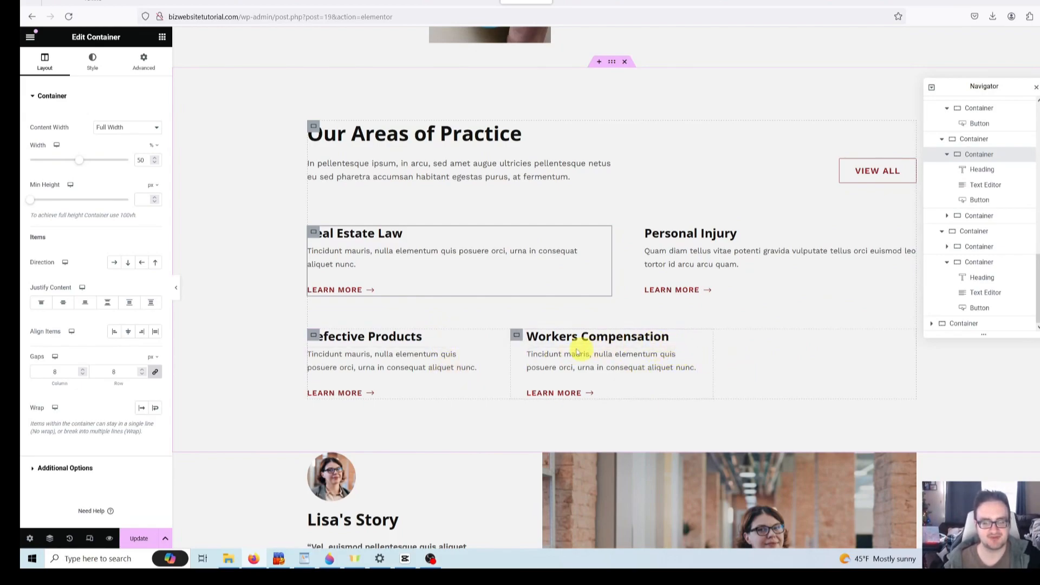
# - Set the Workers Compensation and Defective Products card containers' width to 50
pyautogui.click(516, 335)
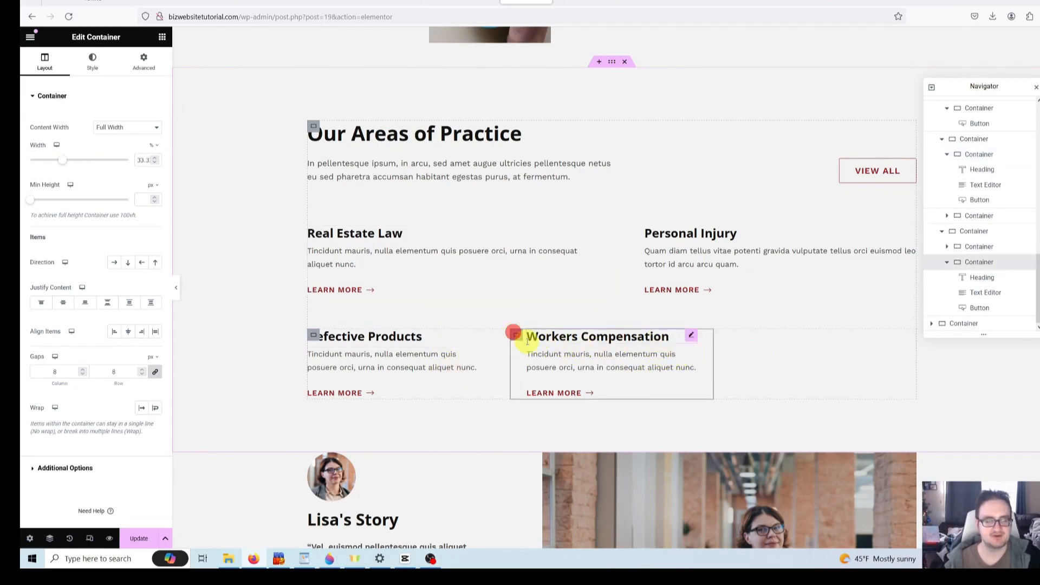
pyautogui.doubleClick(143, 159)
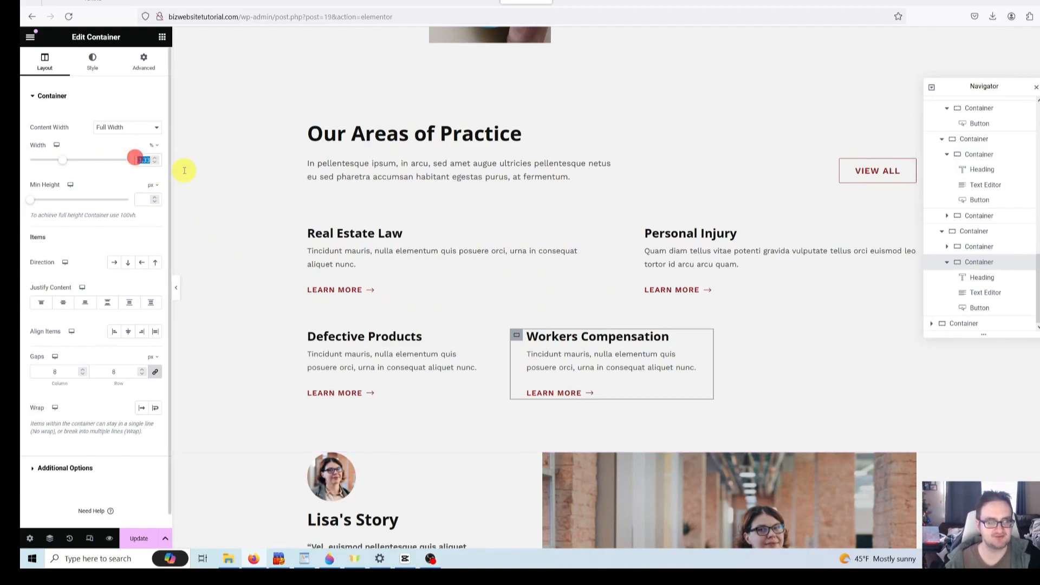
pyautogui.write('50')
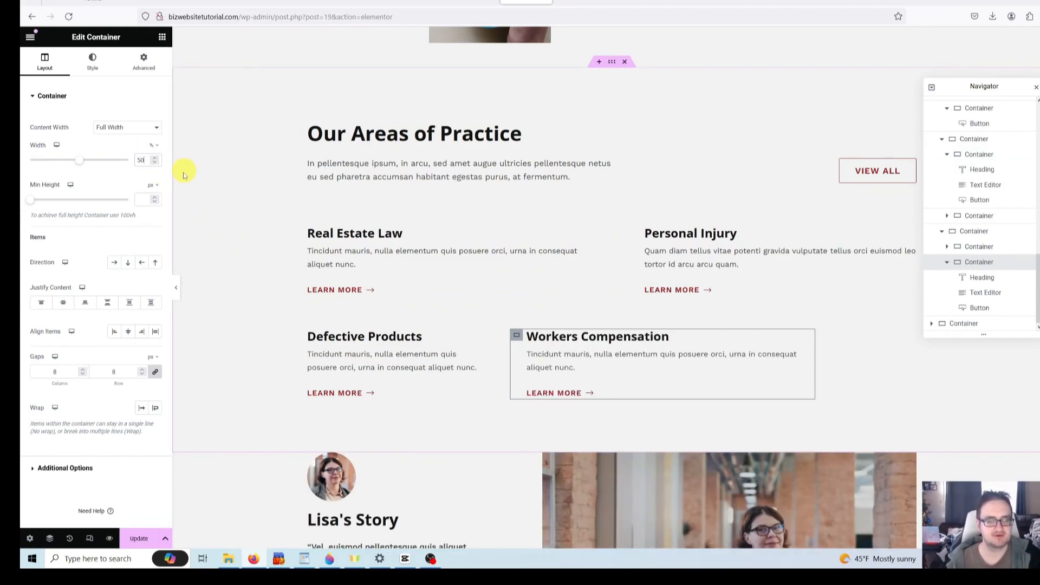
pyautogui.click(313, 334)
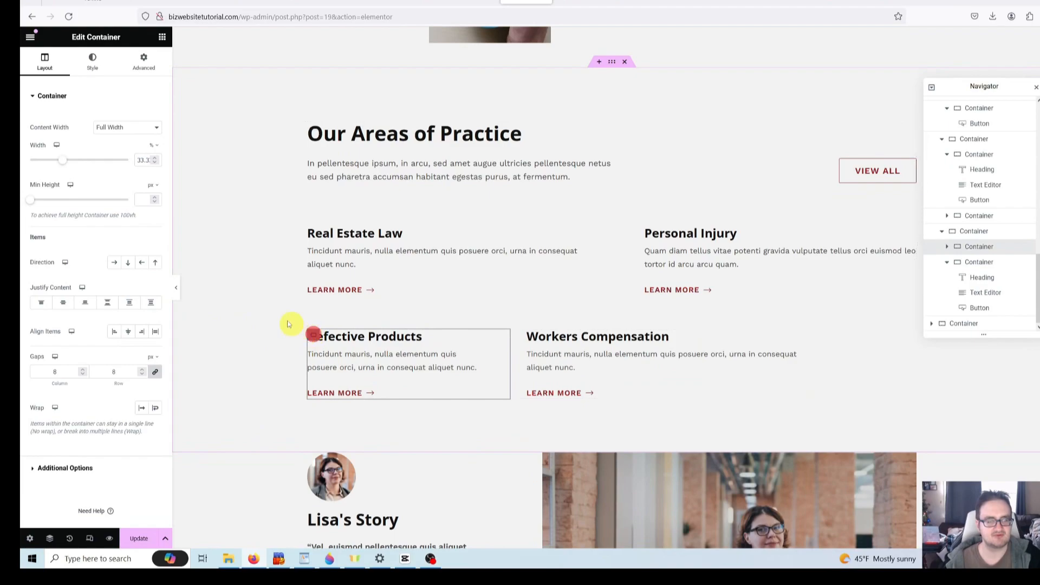
pyautogui.click(138, 159)
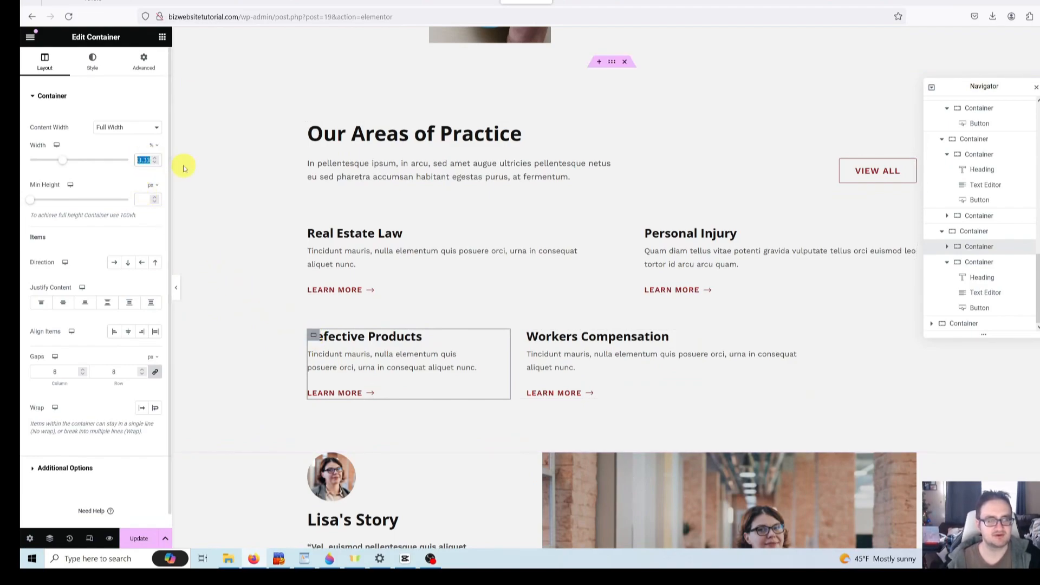
pyautogui.write('50')
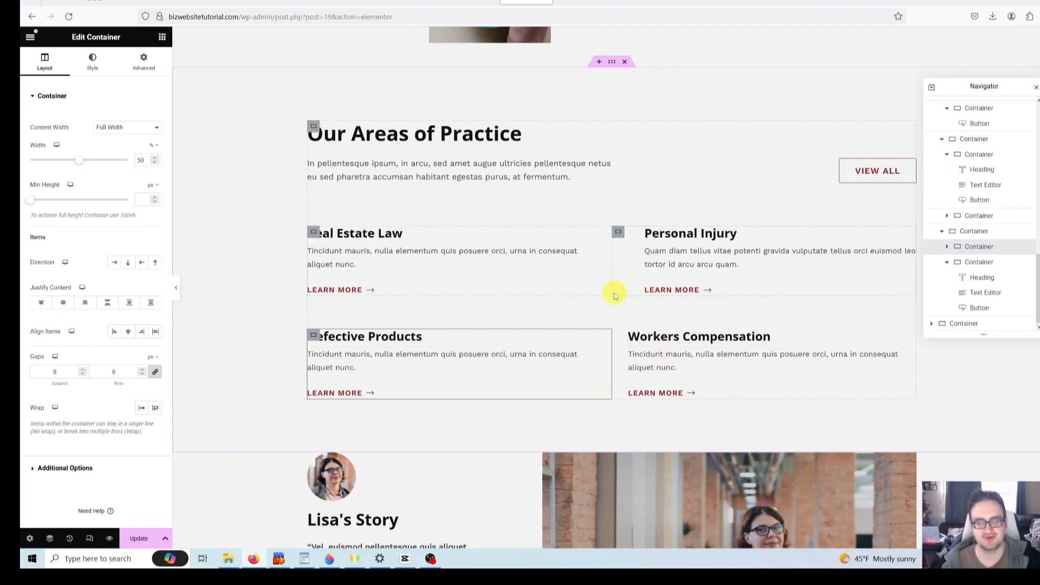
# - Show the Personal Injury container's Advanced settings, with padding 0, 0, 0, 64
pyautogui.click(635, 259)
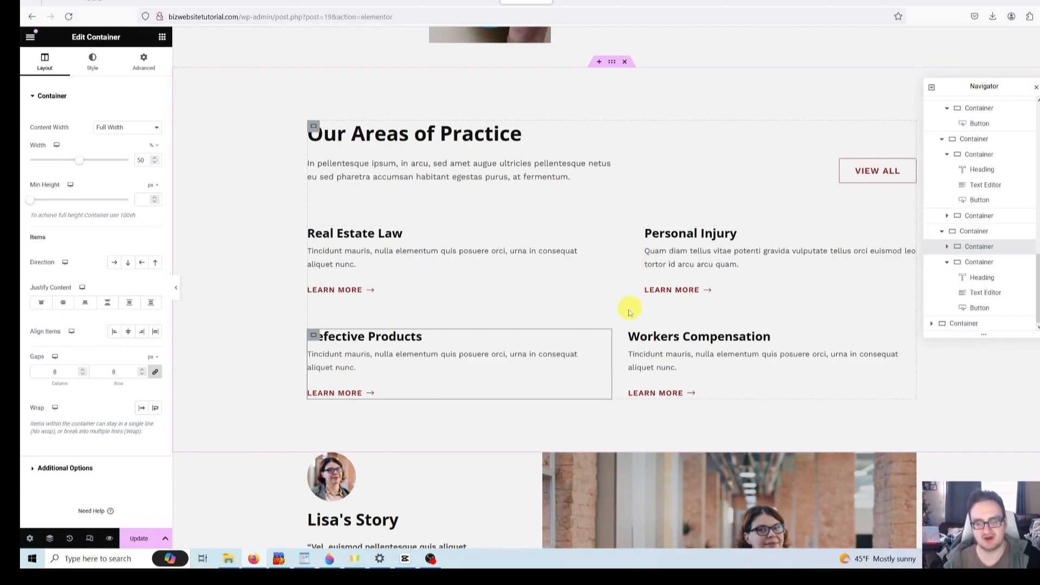
pyautogui.click(622, 361)
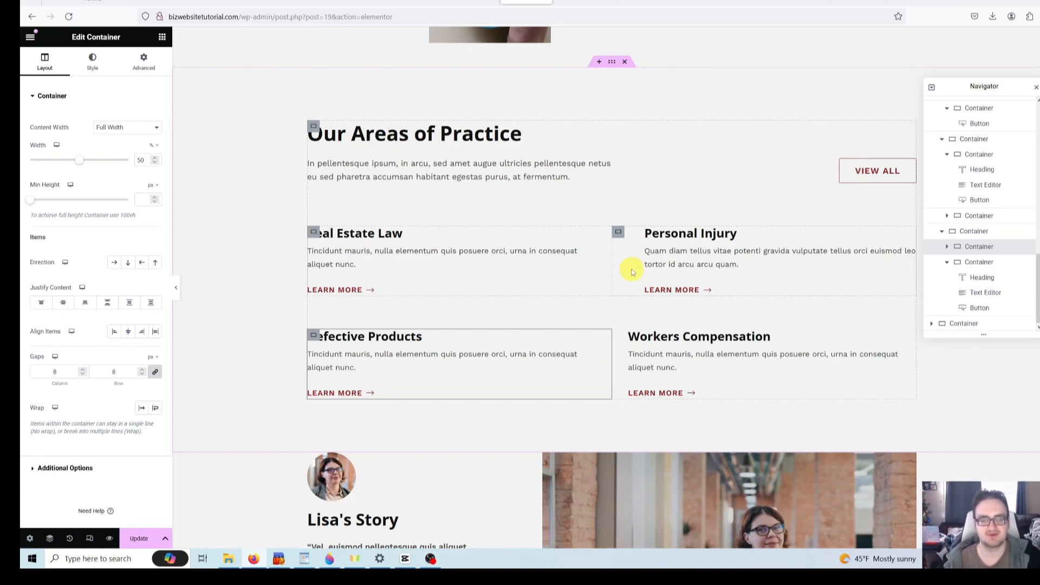
pyautogui.click(622, 256)
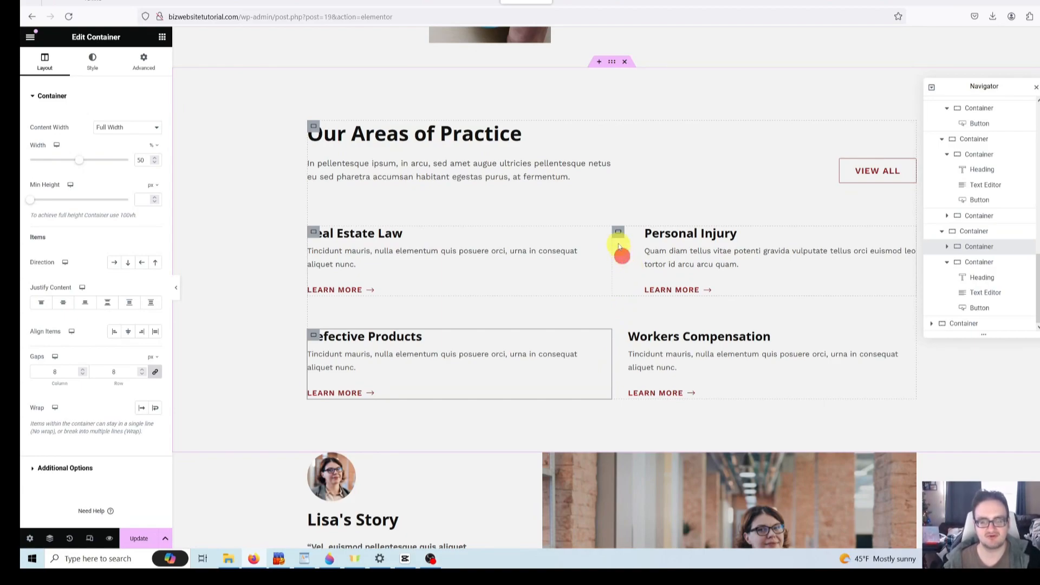
pyautogui.click(617, 234)
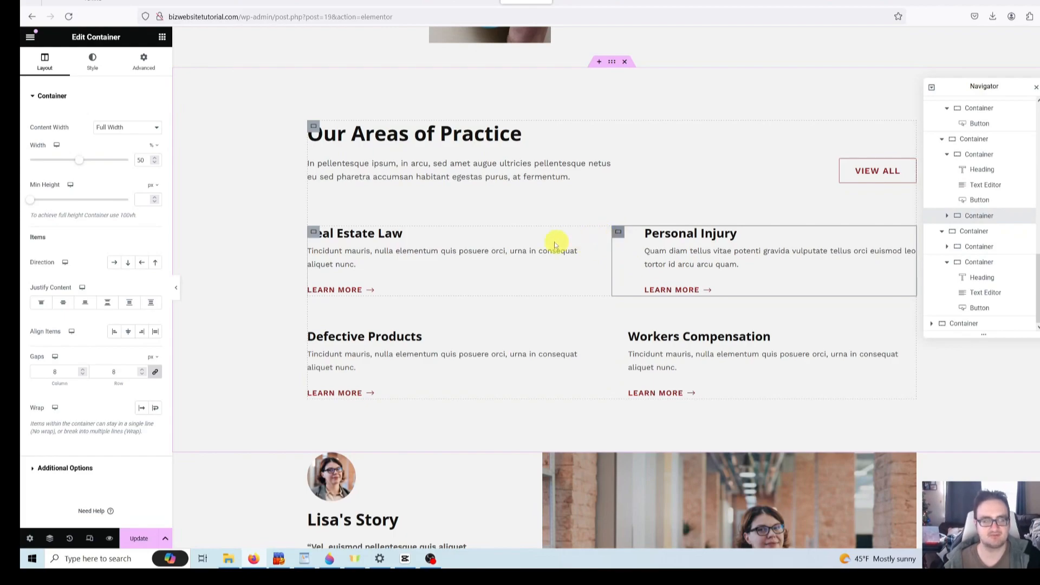
pyautogui.click(144, 61)
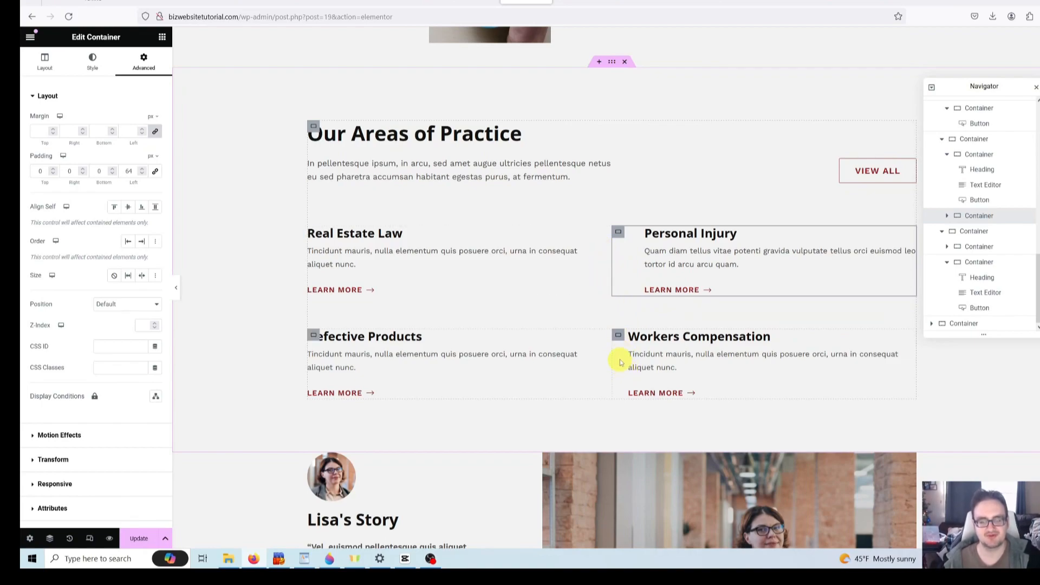
# - Match Workers Compensation by giving the Personal Injury card 32 px left and right padding
pyautogui.click(618, 335)
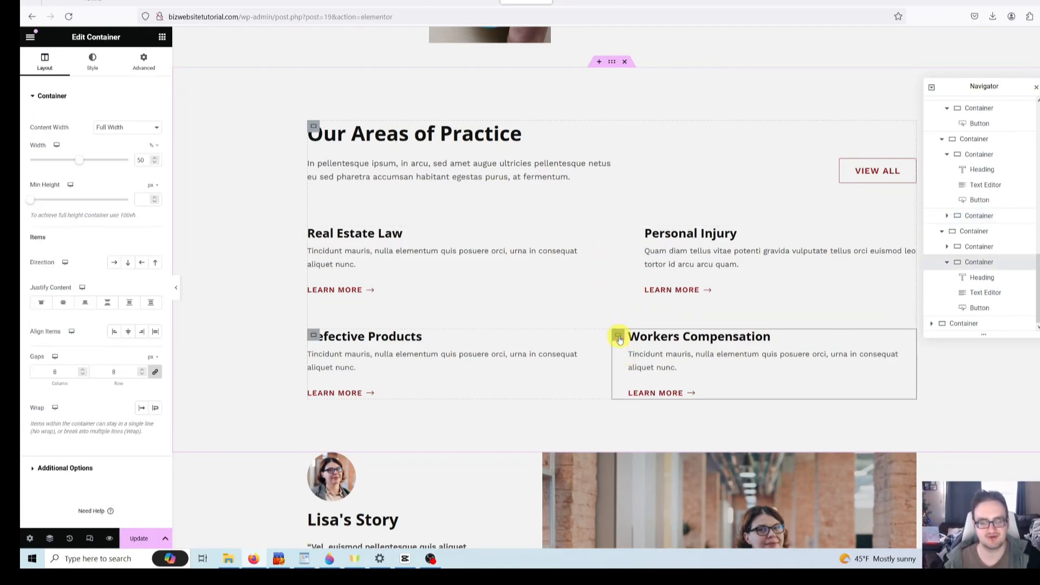
pyautogui.click(146, 58)
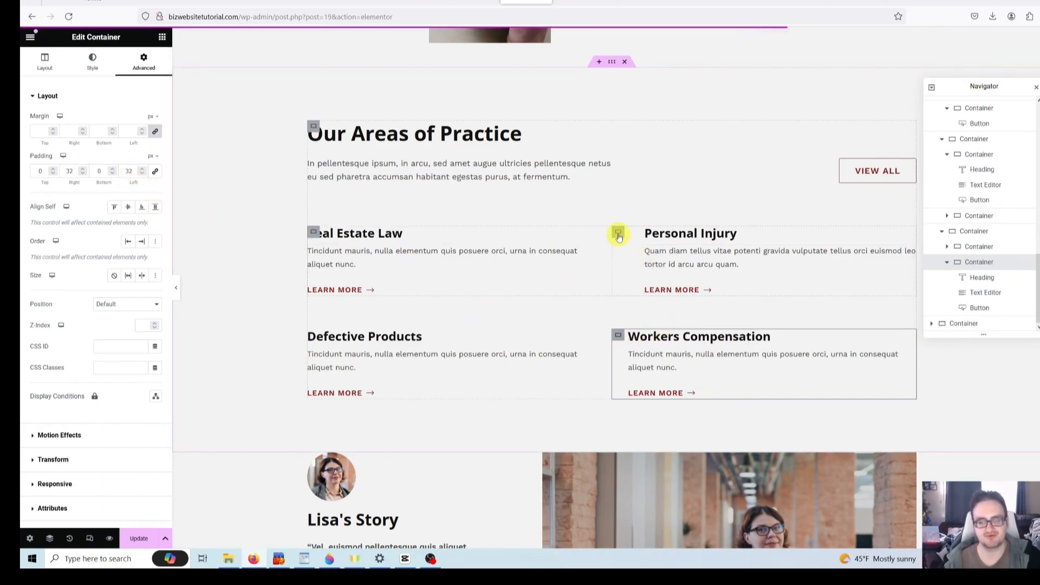
pyautogui.click(618, 233)
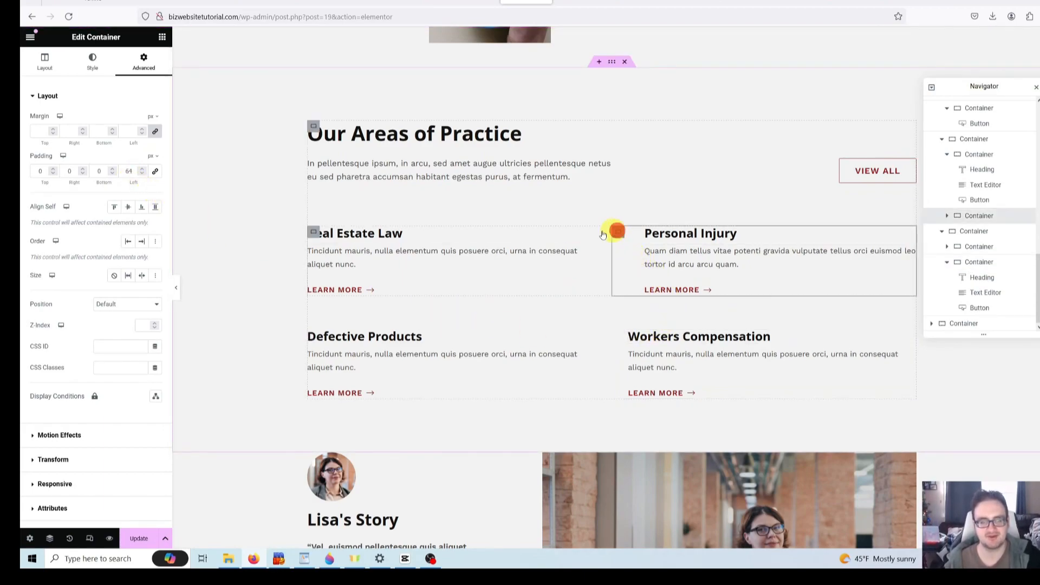
pyautogui.doubleClick(129, 172)
pyautogui.write('32')
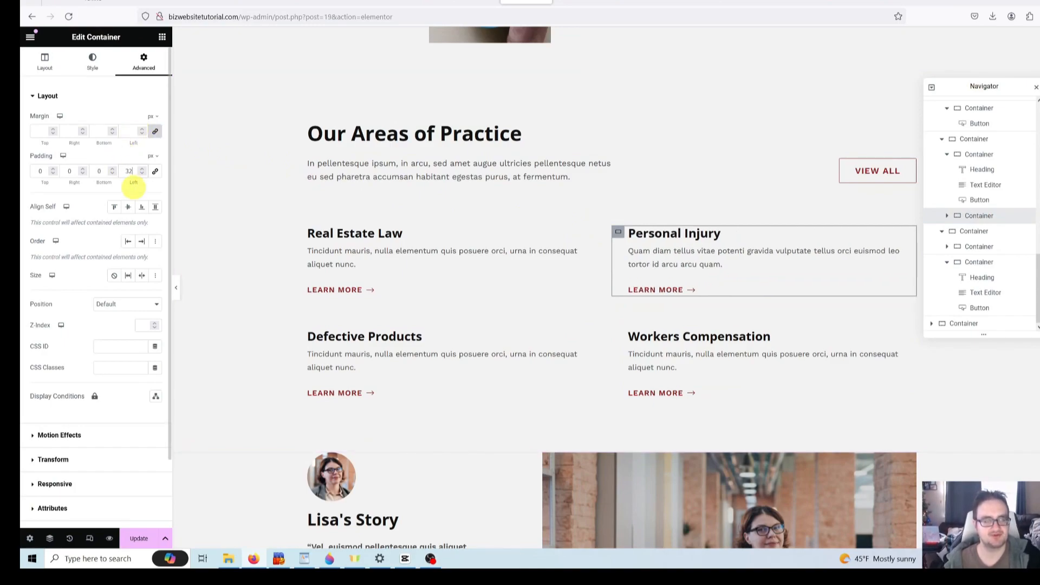
pyautogui.click(70, 171)
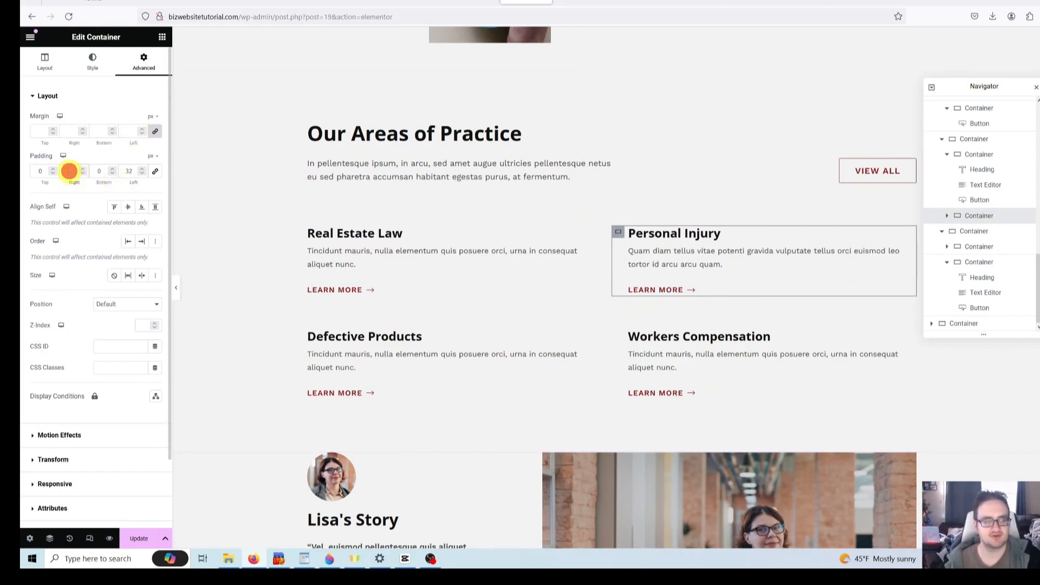
pyautogui.write('32')
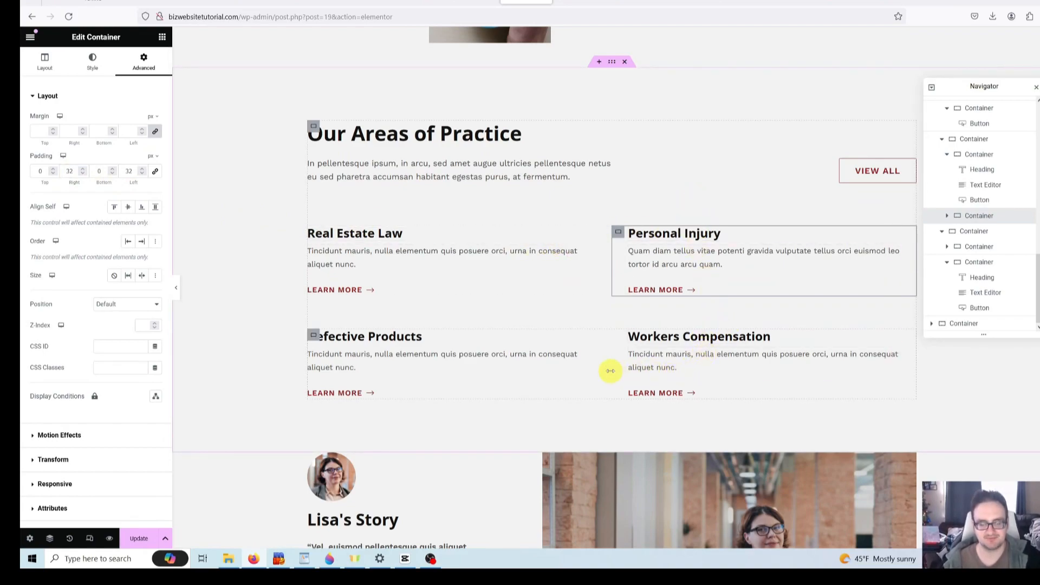
pyautogui.scroll(-2, 593, 360)
pyautogui.scroll(3, 592, 360)
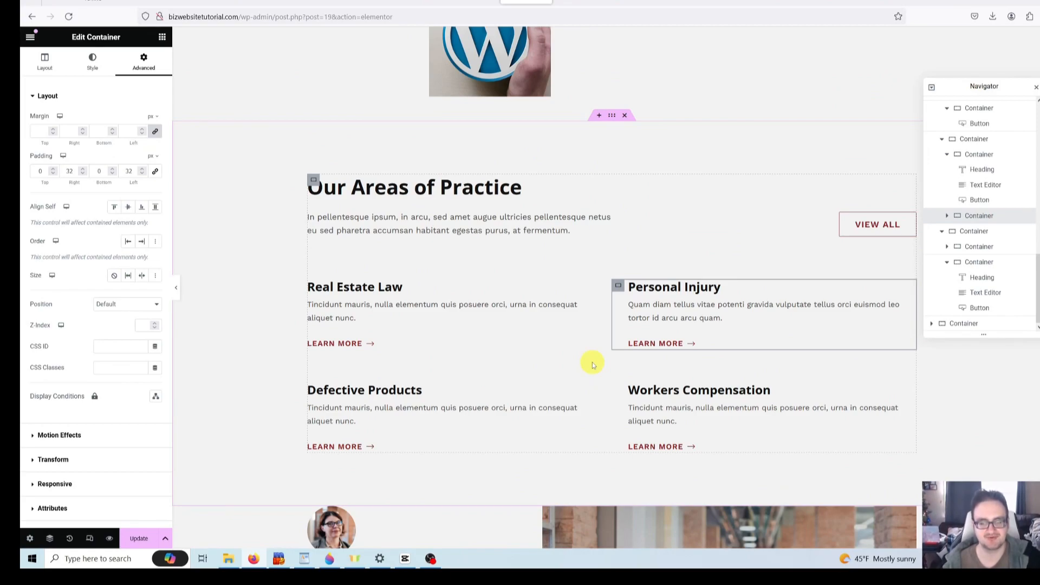
pyautogui.scroll(-8, 737, 327)
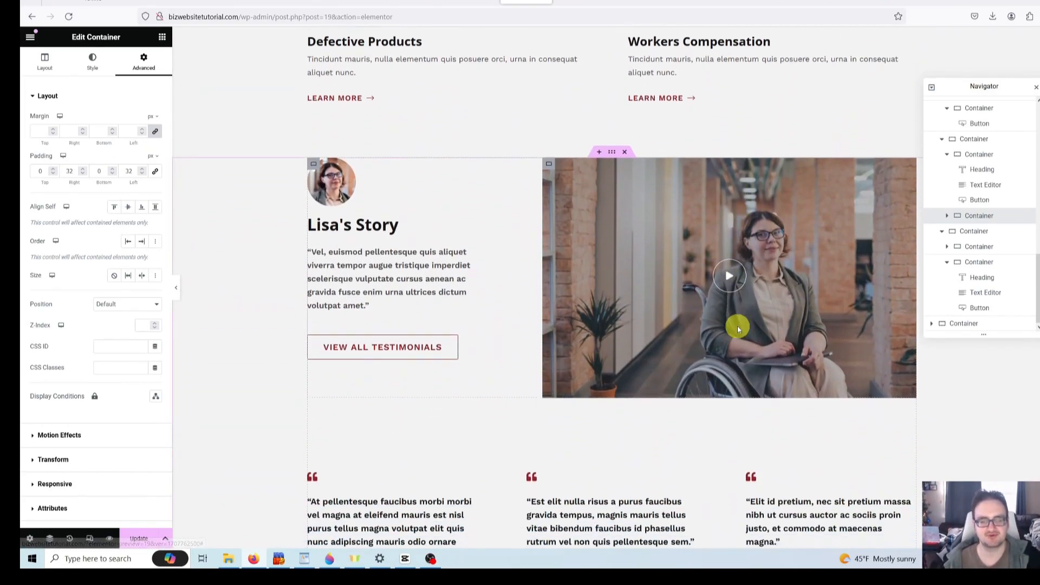
pyautogui.scroll(1, 736, 326)
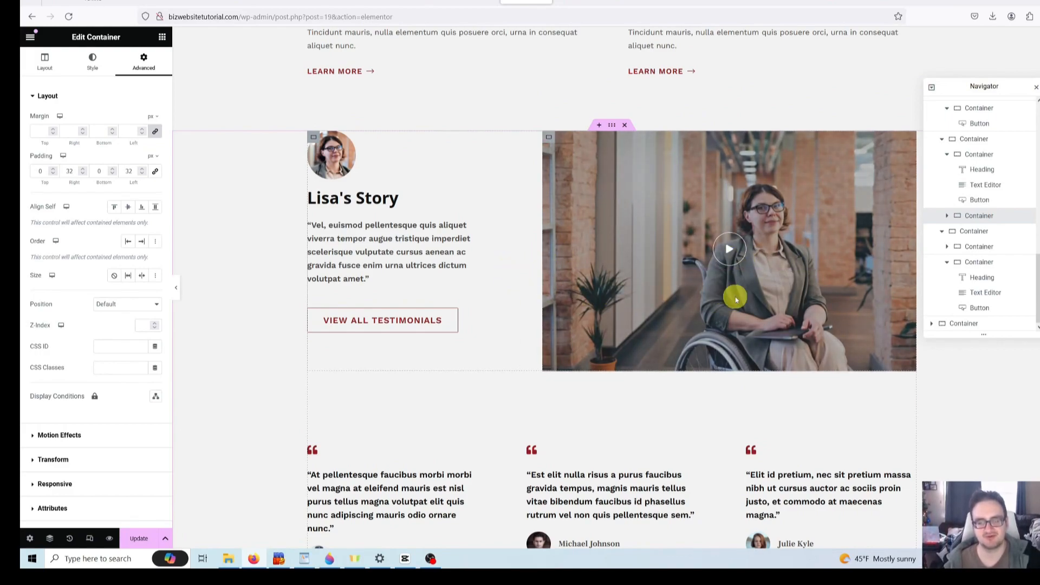
pyautogui.scroll(2, 595, 308)
pyautogui.scroll(1, 595, 308)
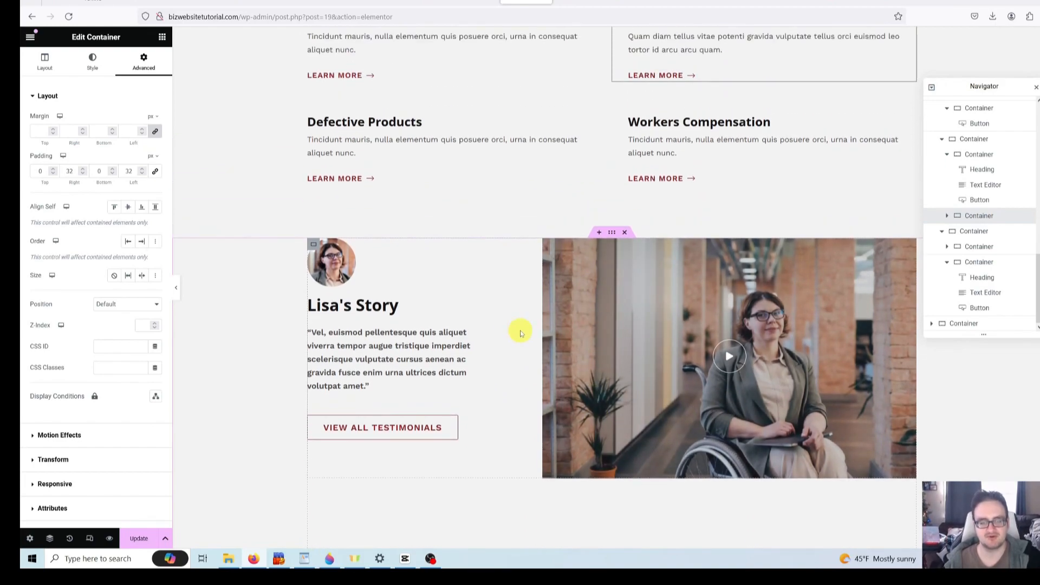
# - Open the View All Testimonials button settings under Lisa's Story
pyautogui.click(409, 353)
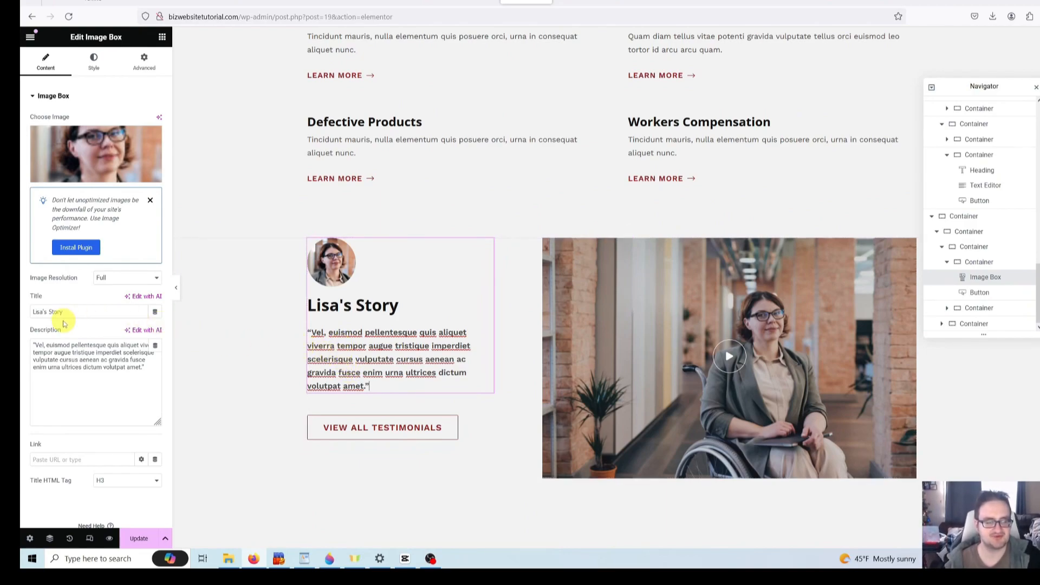
pyautogui.click(95, 373)
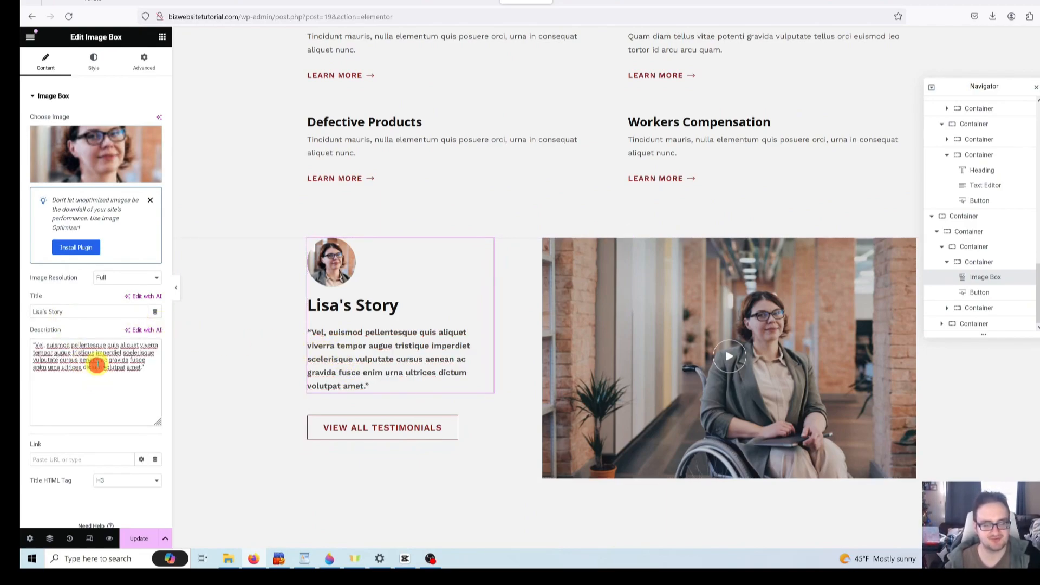
pyautogui.click(352, 429)
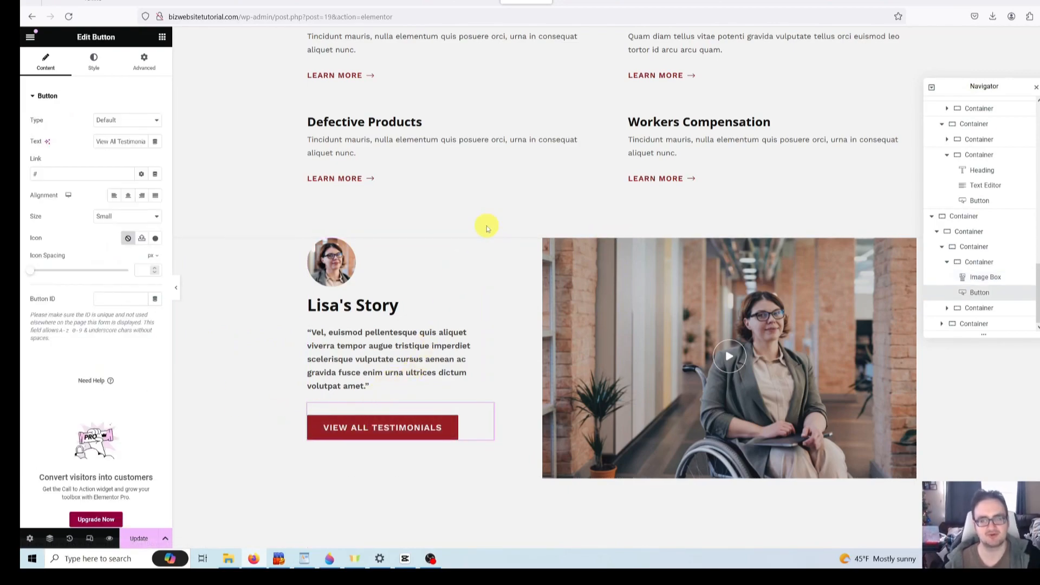
# - Compare with the lawyer demo site, then return to the page being edited
pyautogui.click(851, 1)
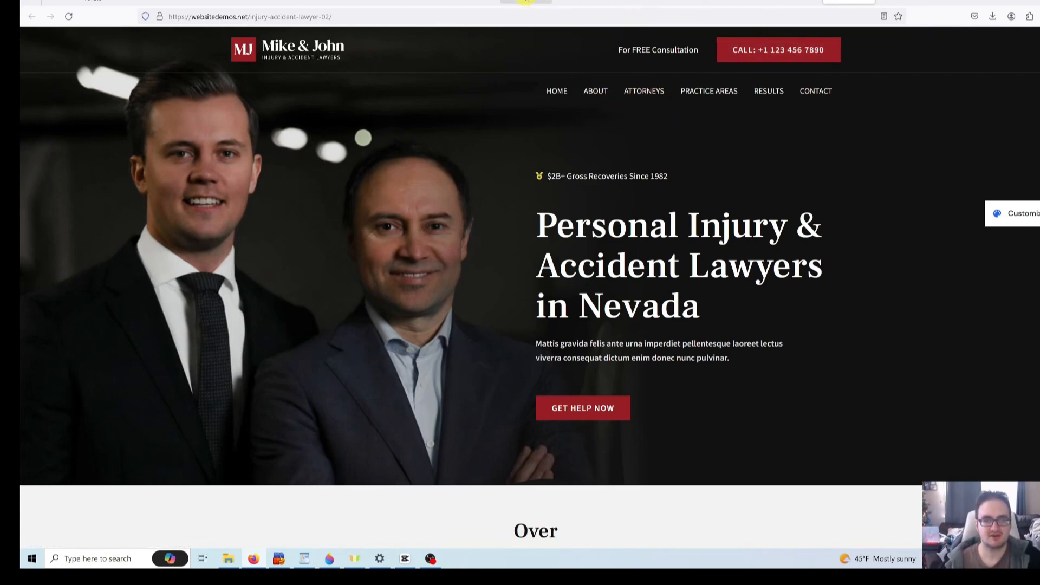
pyautogui.click(526, 1)
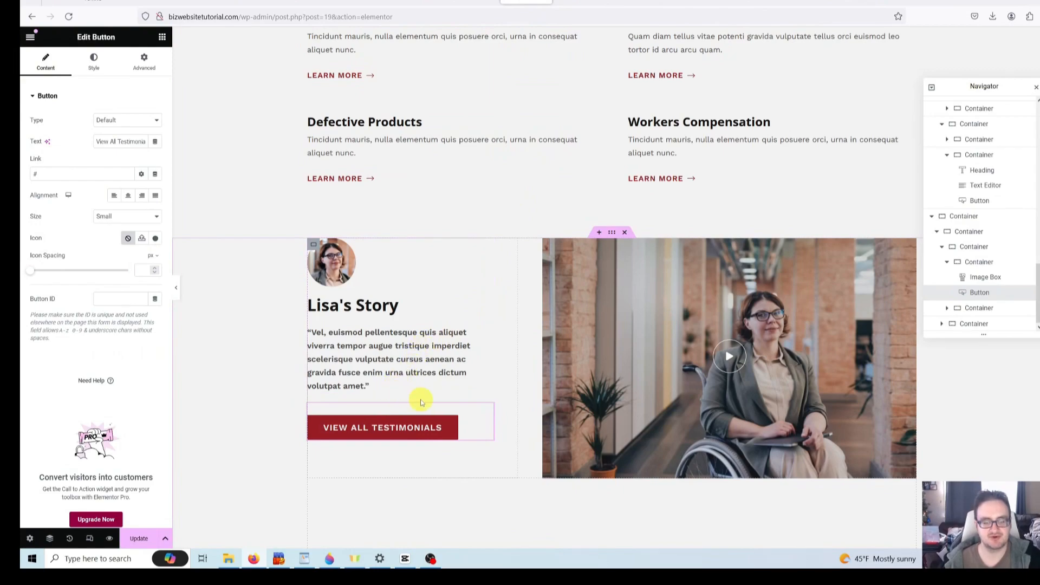
pyautogui.scroll(-2, 415, 391)
pyautogui.scroll(1, 417, 391)
pyautogui.scroll(1, 418, 393)
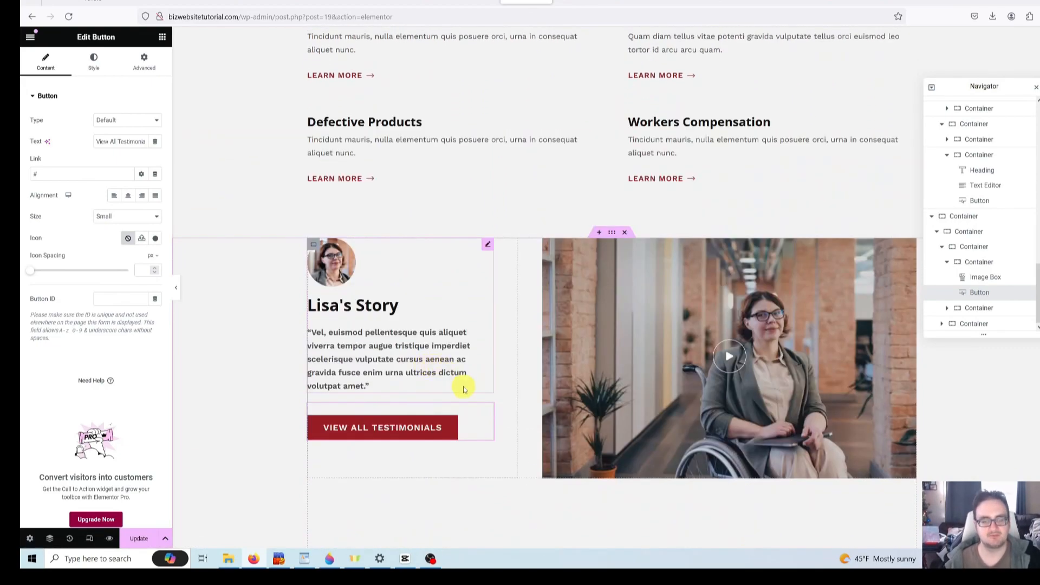
pyautogui.scroll(-1, 463, 395)
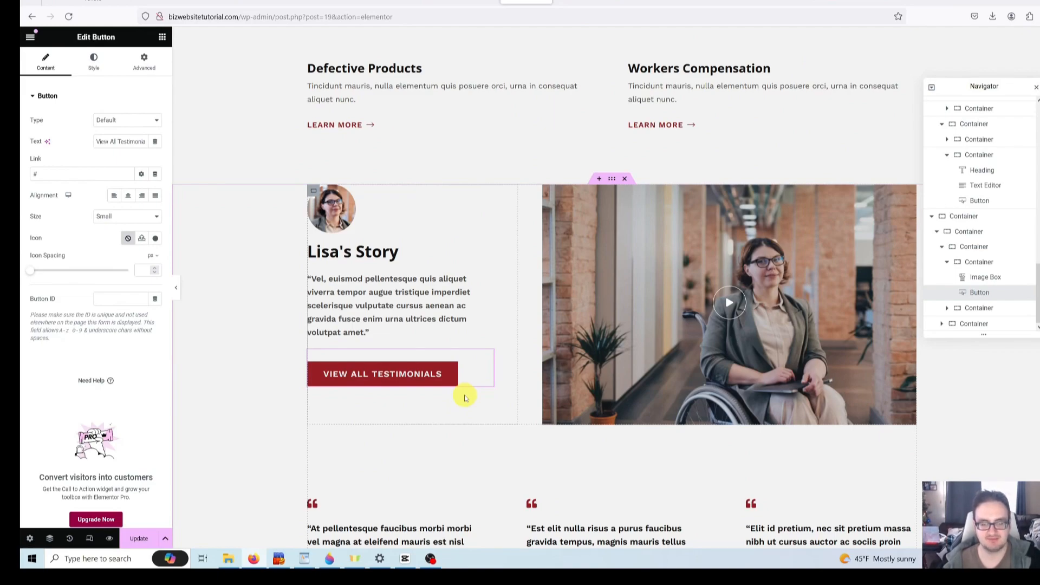
pyautogui.rightClick(398, 380)
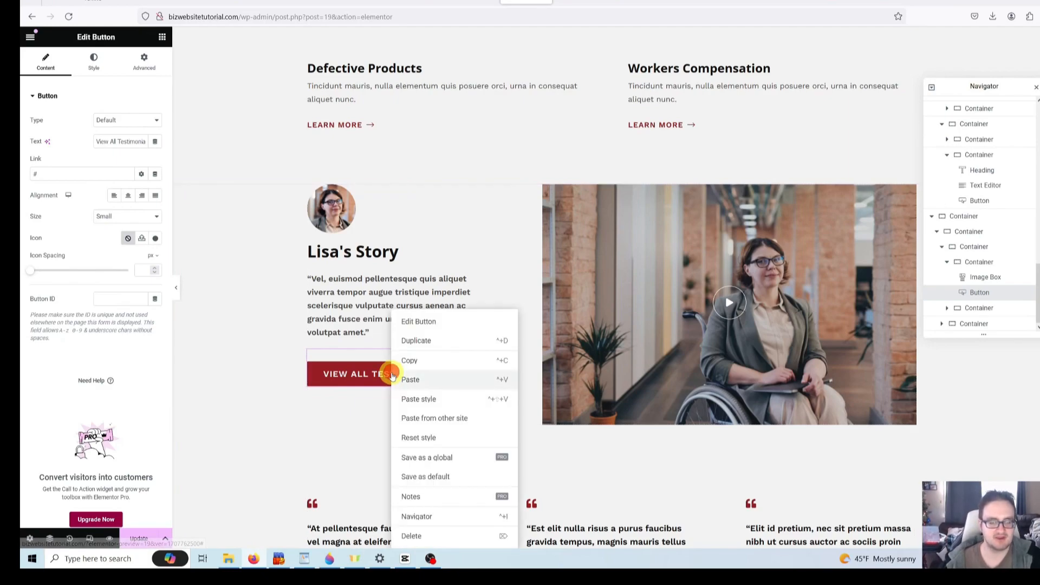
pyautogui.click(417, 536)
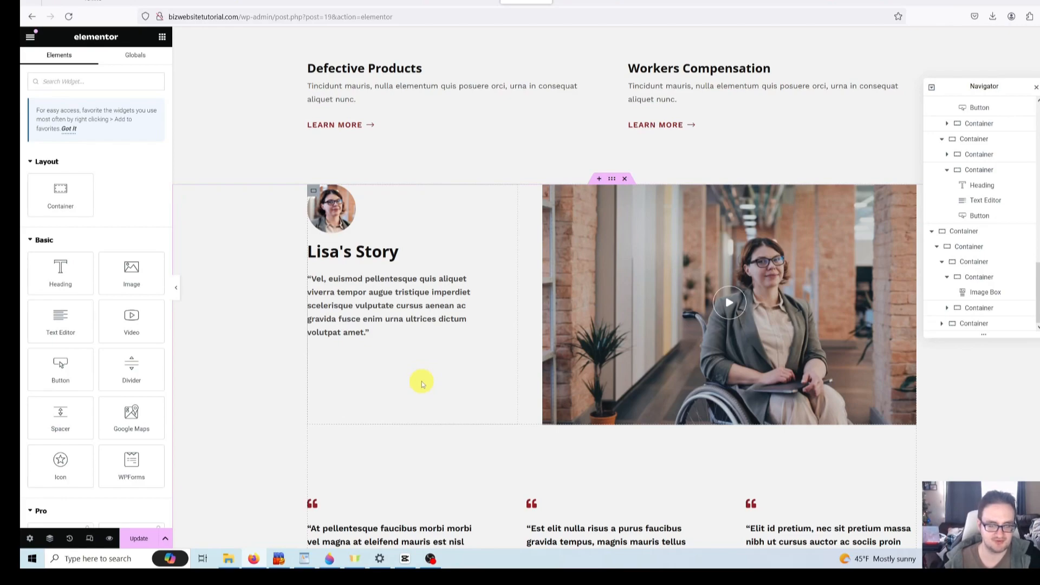
pyautogui.hotkey('ctrl', 'z')
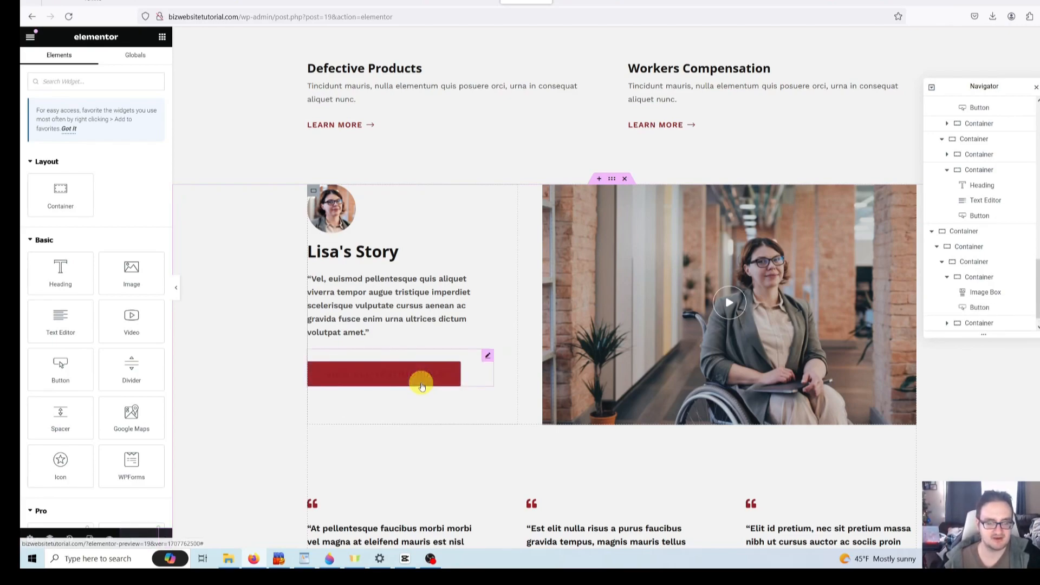
pyautogui.scroll(4, 427, 392)
pyautogui.scroll(-5, 432, 458)
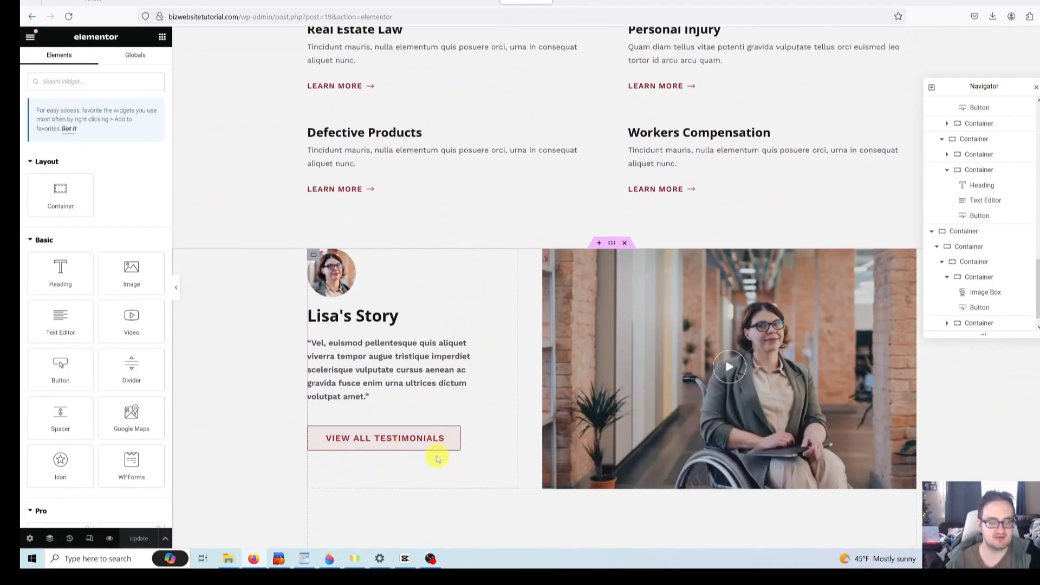
# - Change the Lisa's Story button's link from # to /contact
pyautogui.click(399, 332)
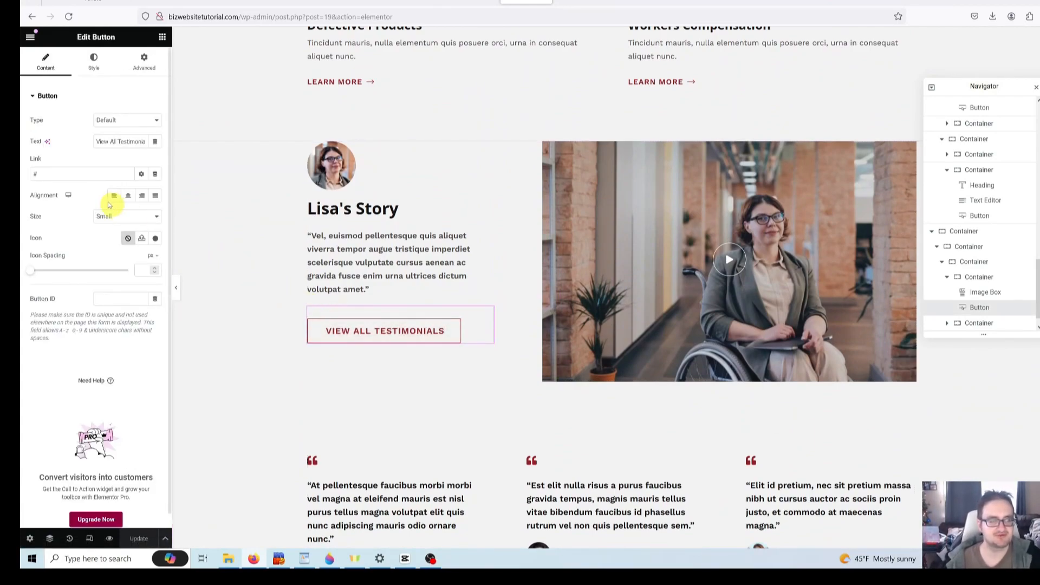
pyautogui.click(80, 175)
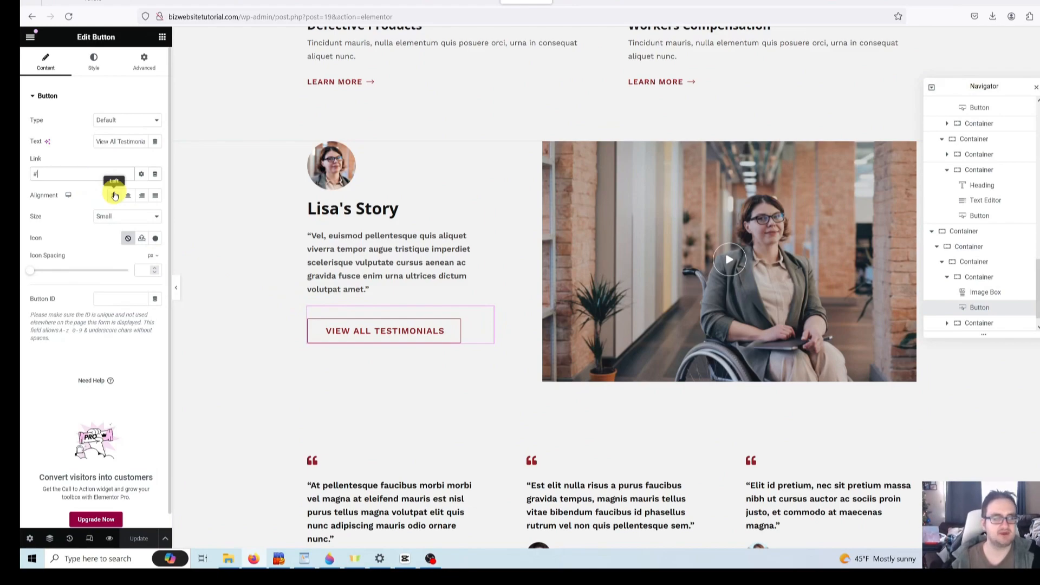
pyautogui.press('BackSpace')
pyautogui.write('/')
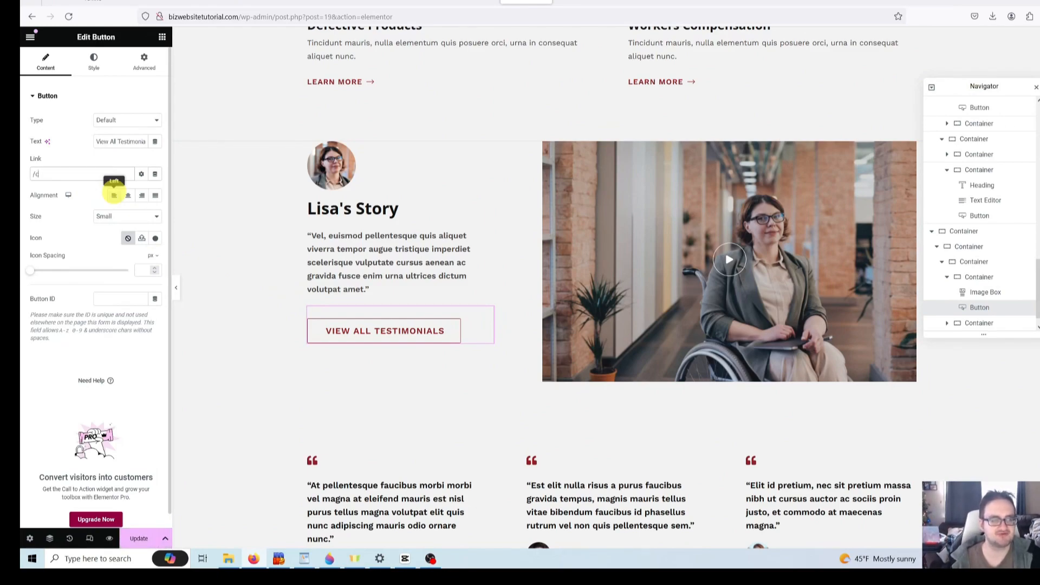
pyautogui.write('contact')
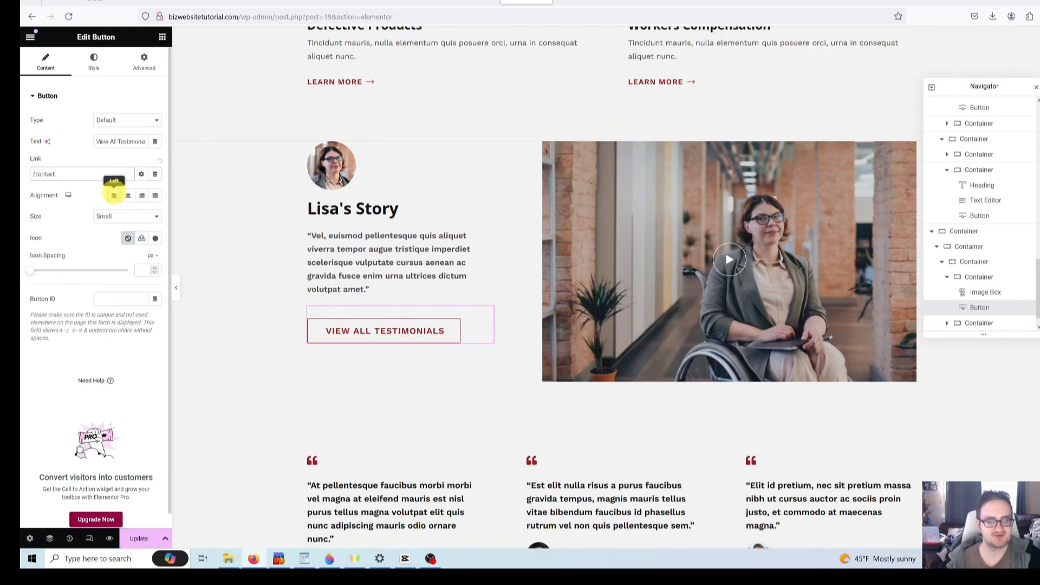
# - Rename the button label from View All Testimonials to 'Contact Us'
pyautogui.click(96, 142)
pyautogui.moveTo(97, 143); pyautogui.dragTo(151, 142)
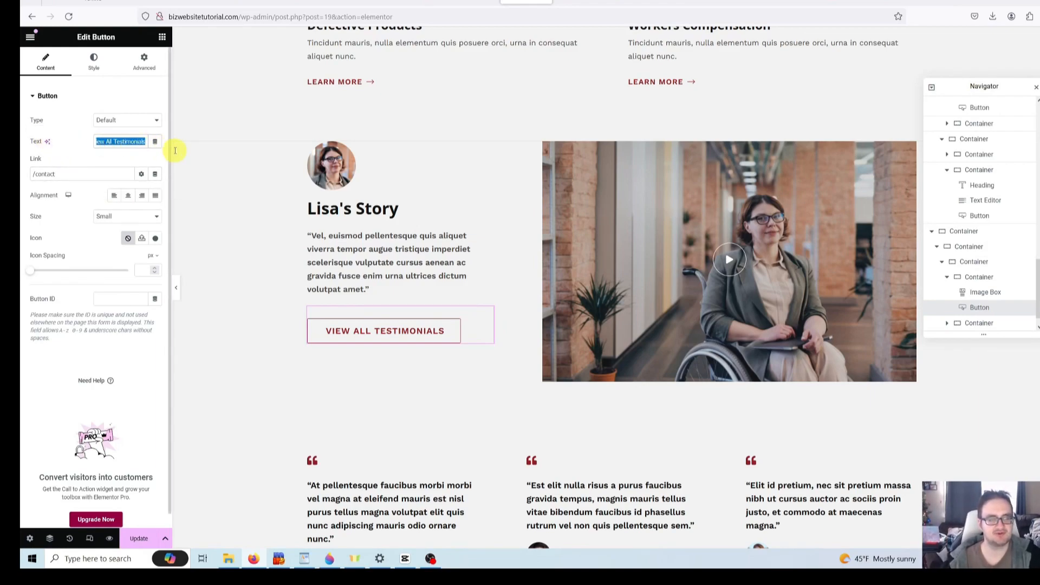
pyautogui.press('BackSpace')
pyautogui.write('Co')
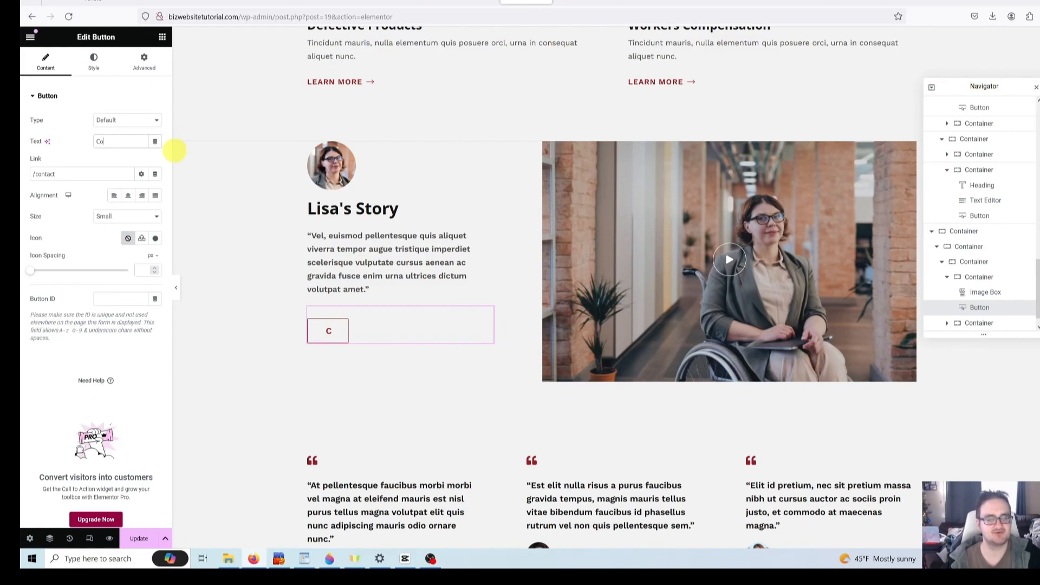
pyautogui.write('ntact U')
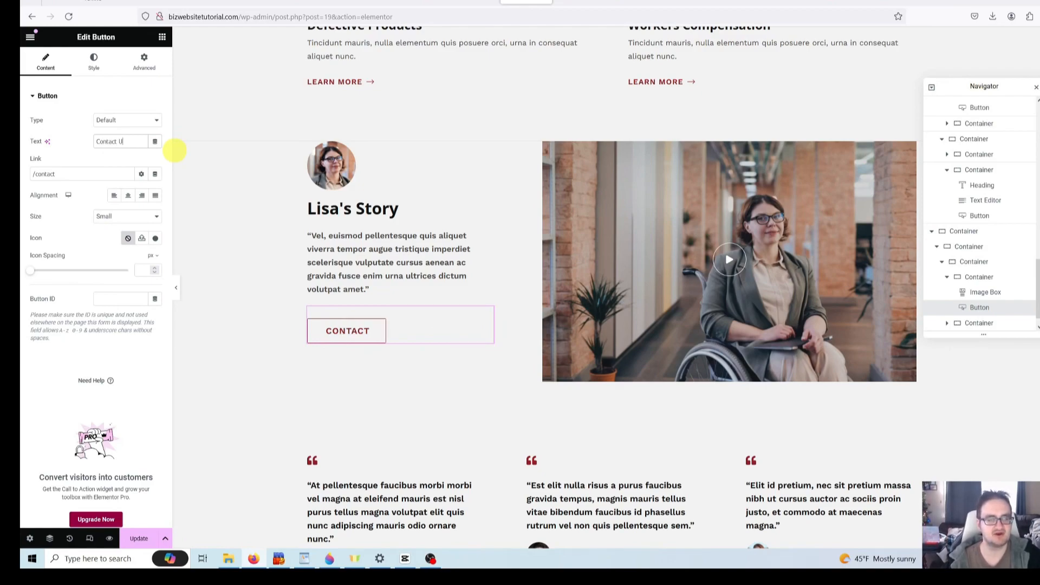
pyautogui.write('s')
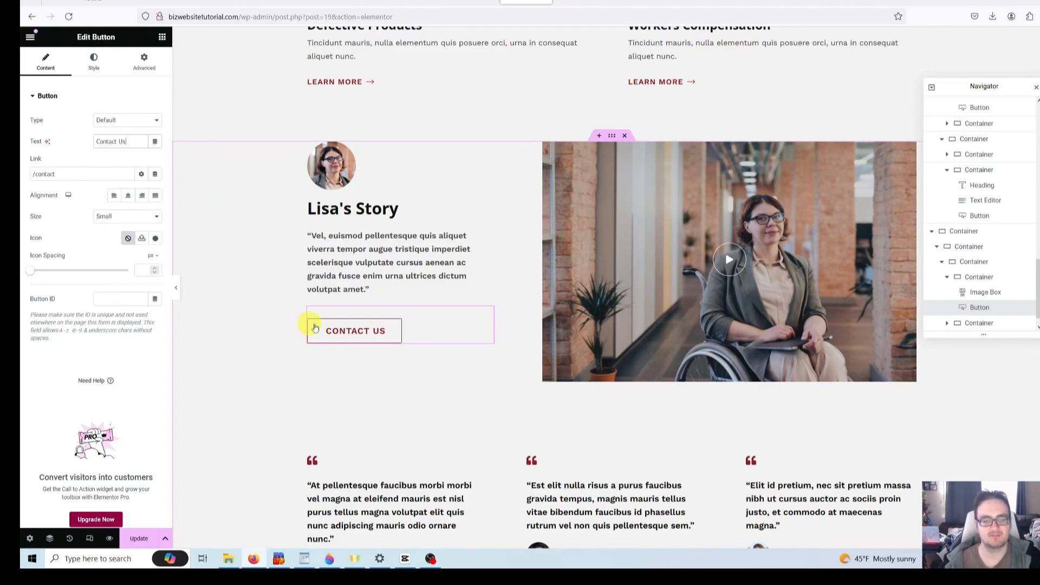
pyautogui.click(395, 337)
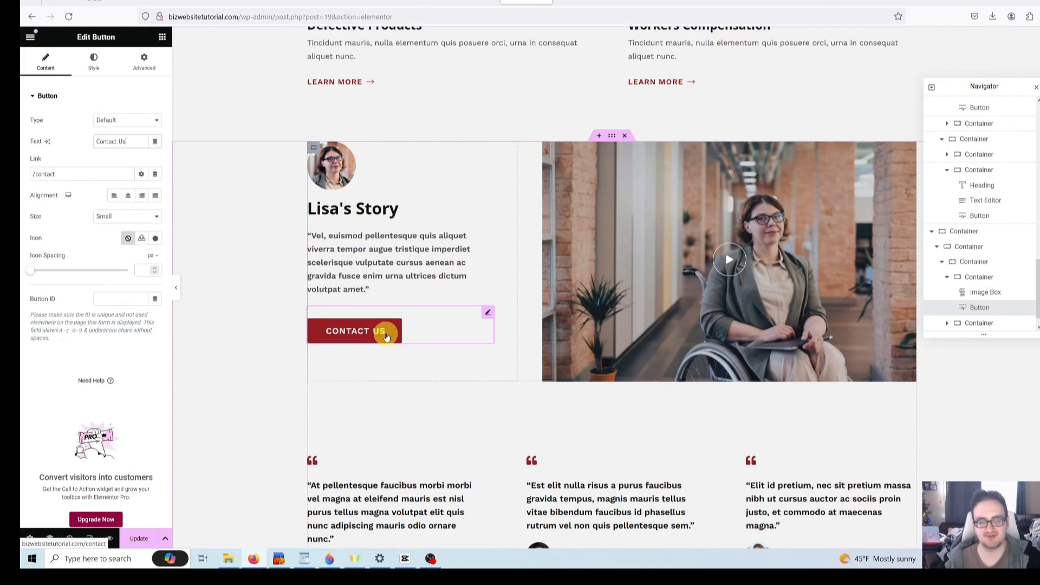
pyautogui.click(419, 362)
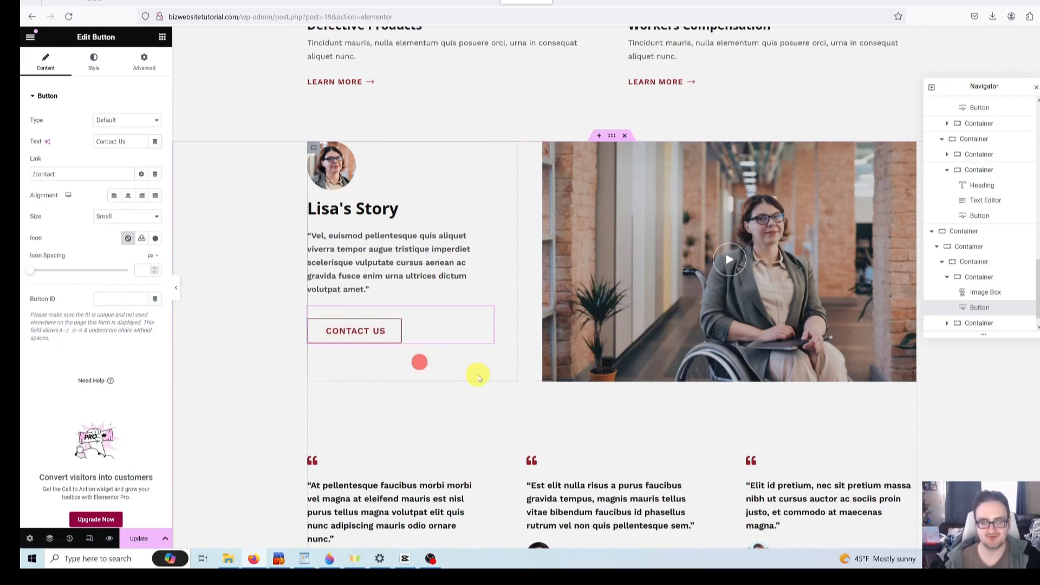
pyautogui.scroll(1, 478, 375)
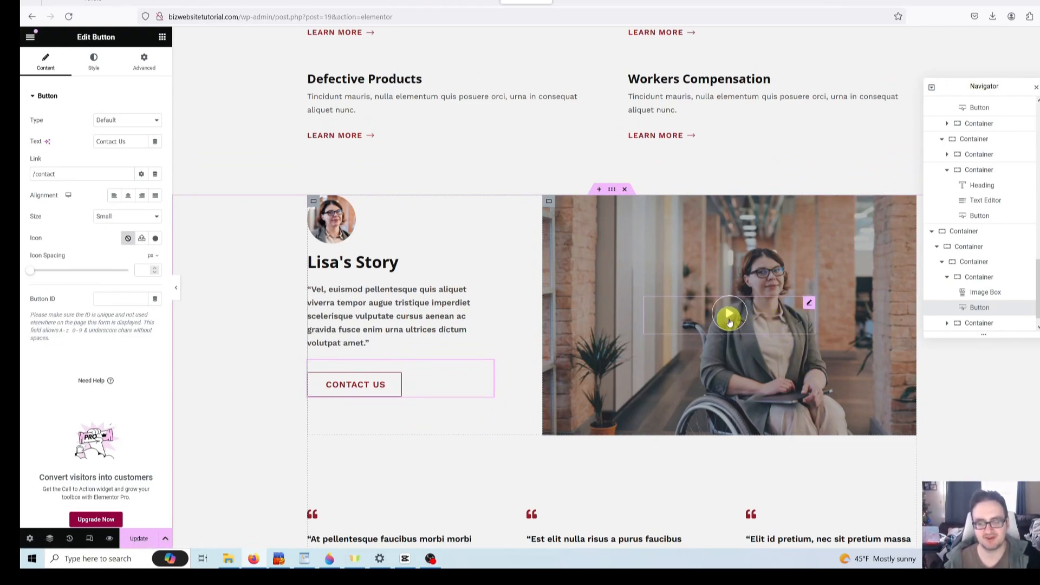
pyautogui.scroll(-1, 778, 335)
pyautogui.scroll(1, 778, 335)
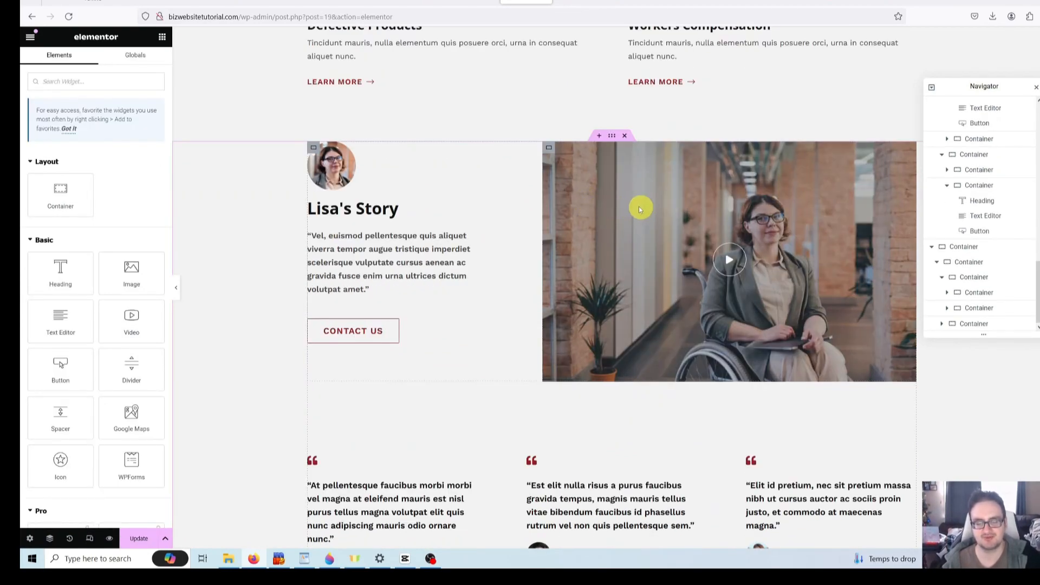
# - Delete the old video container and place a new Video widget beside Lisa's Story
pyautogui.rightClick(594, 190)
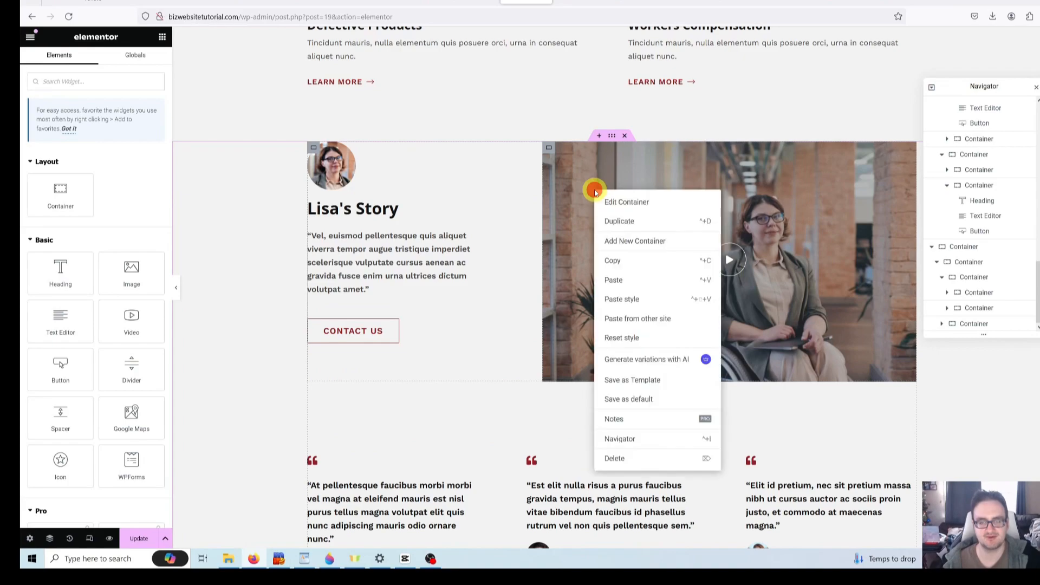
pyautogui.click(646, 457)
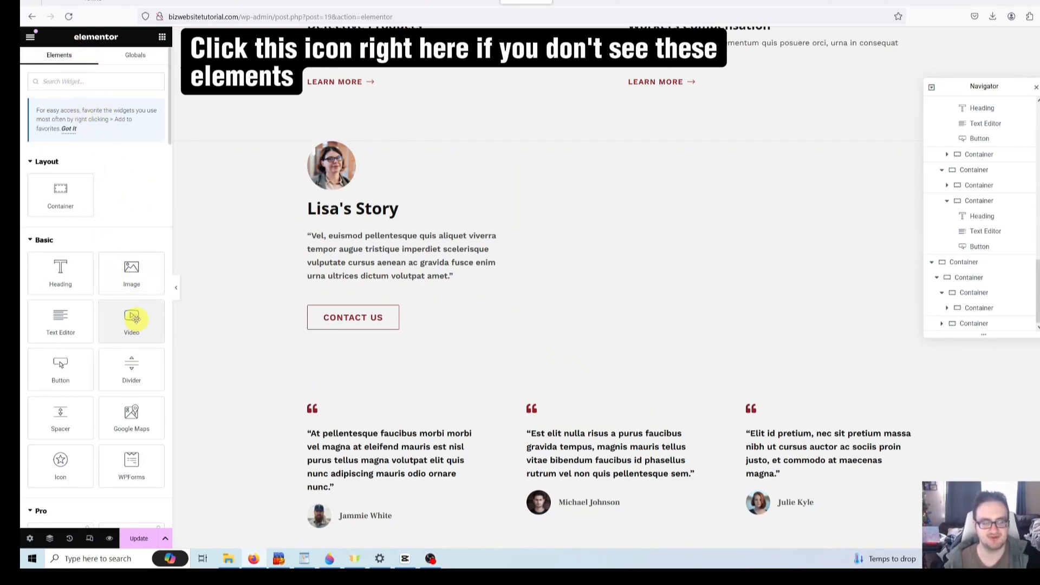
pyautogui.moveTo(132, 320); pyautogui.dragTo(524, 231)
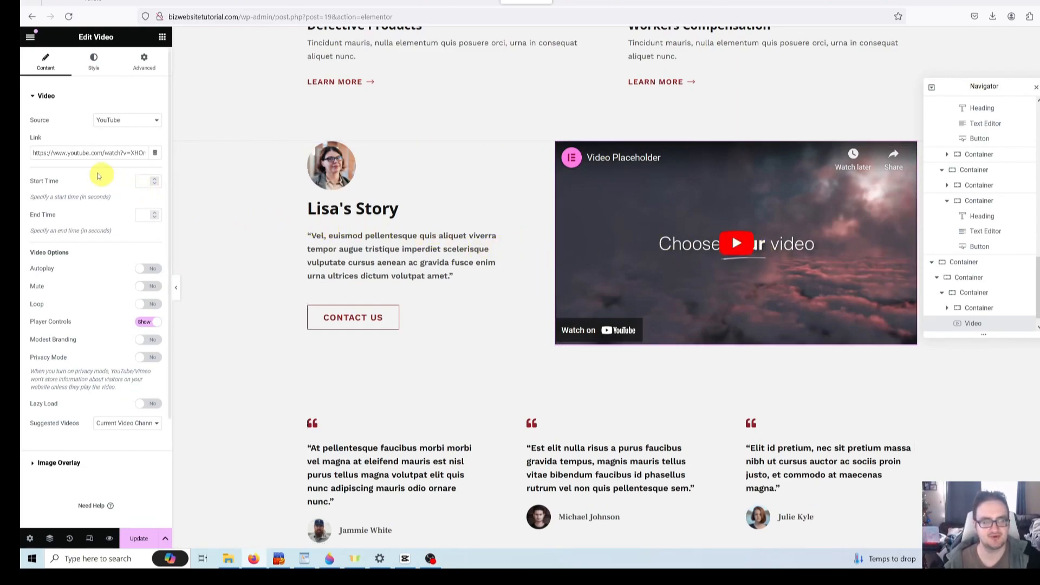
pyautogui.click(59, 154)
pyautogui.click(39, 151)
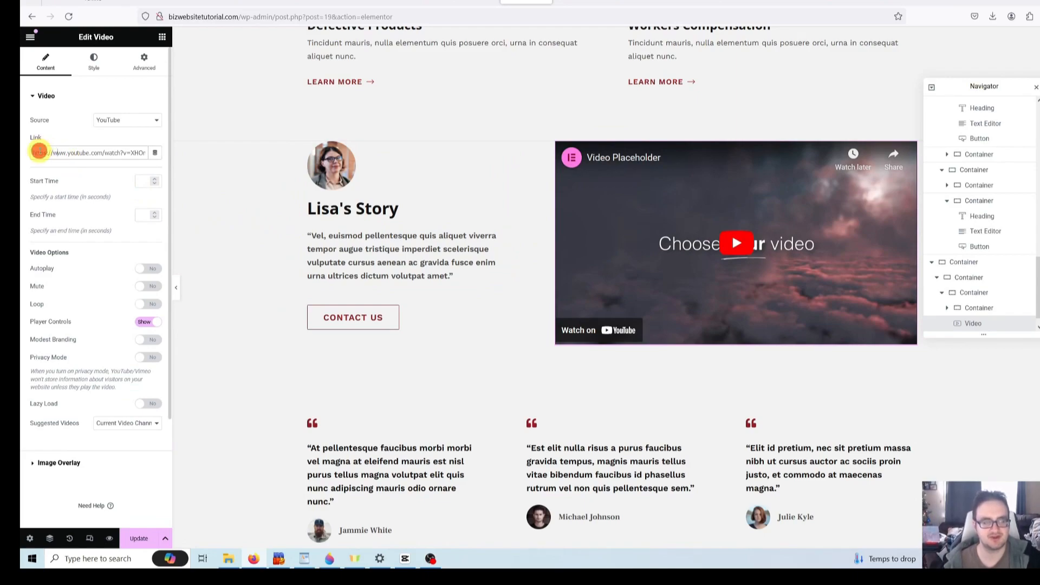
pyautogui.moveTo(40, 151); pyautogui.dragTo(161, 152)
pyautogui.click(113, 151)
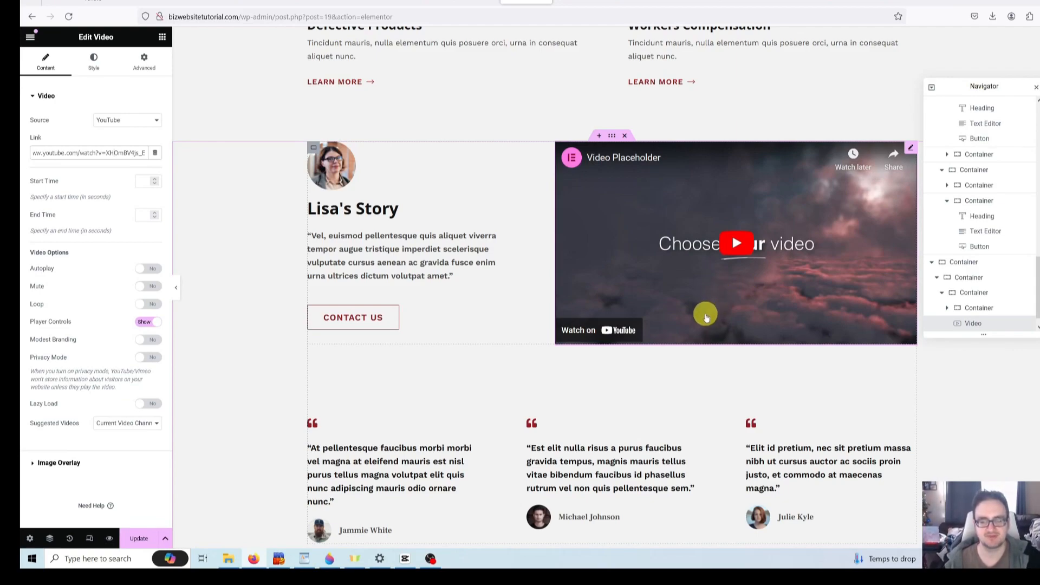
pyautogui.scroll(2, 705, 314)
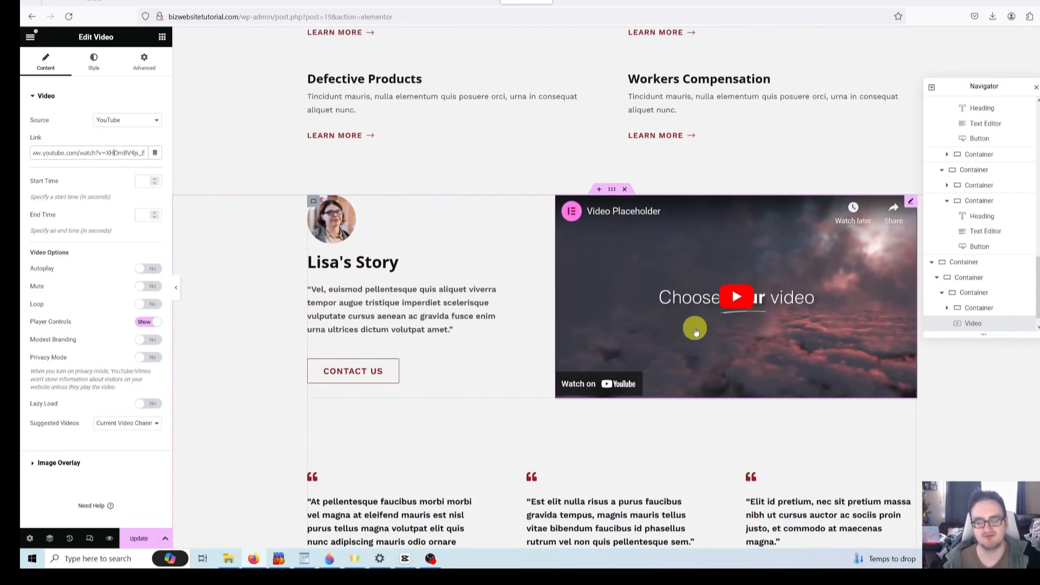
pyautogui.scroll(-2, 695, 331)
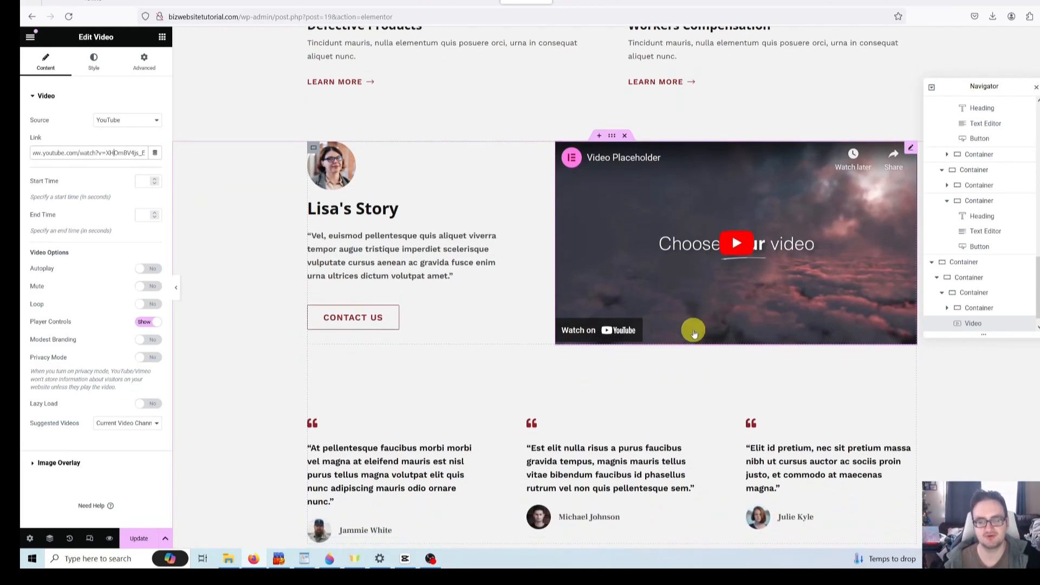
pyautogui.scroll(2, 691, 330)
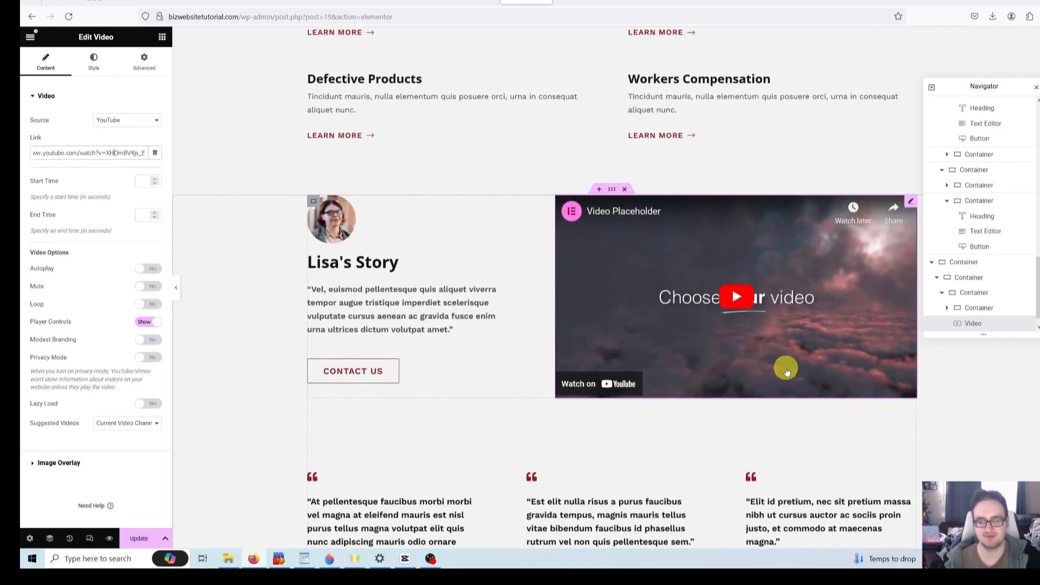
pyautogui.rightClick(705, 329)
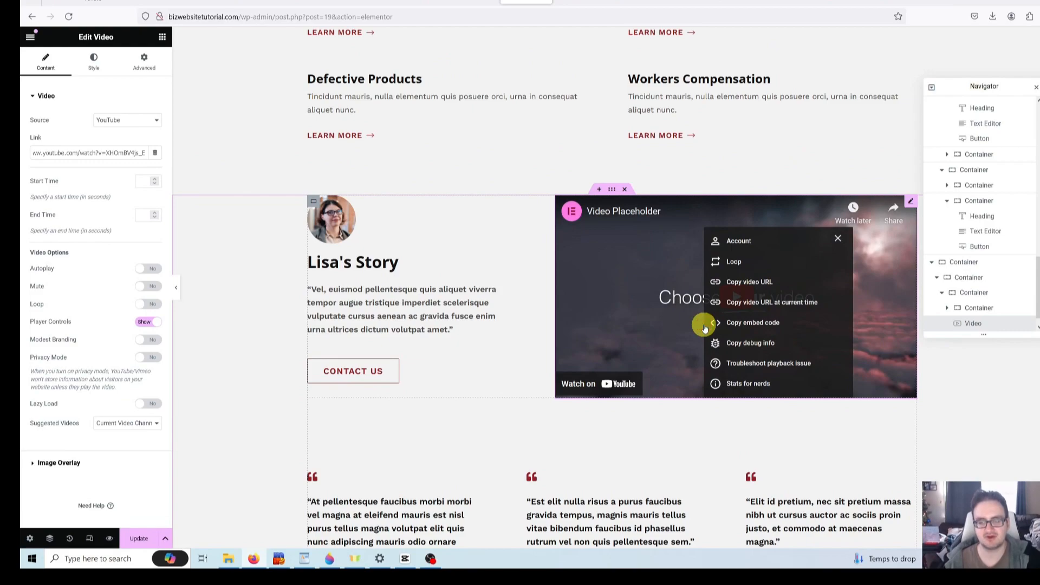
pyautogui.click(629, 298)
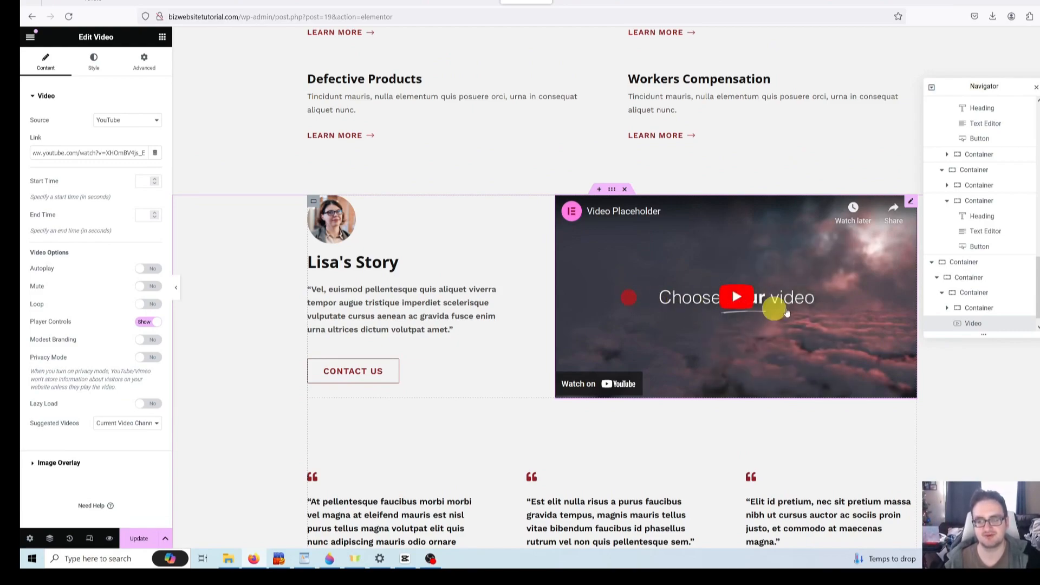
pyautogui.scroll(-1, 981, 306)
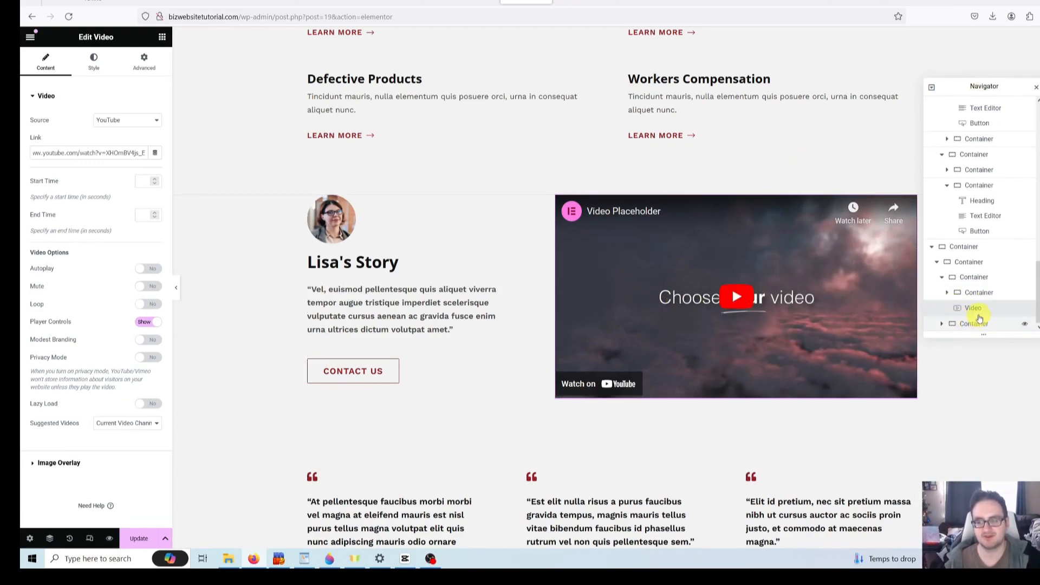
pyautogui.rightClick(979, 310)
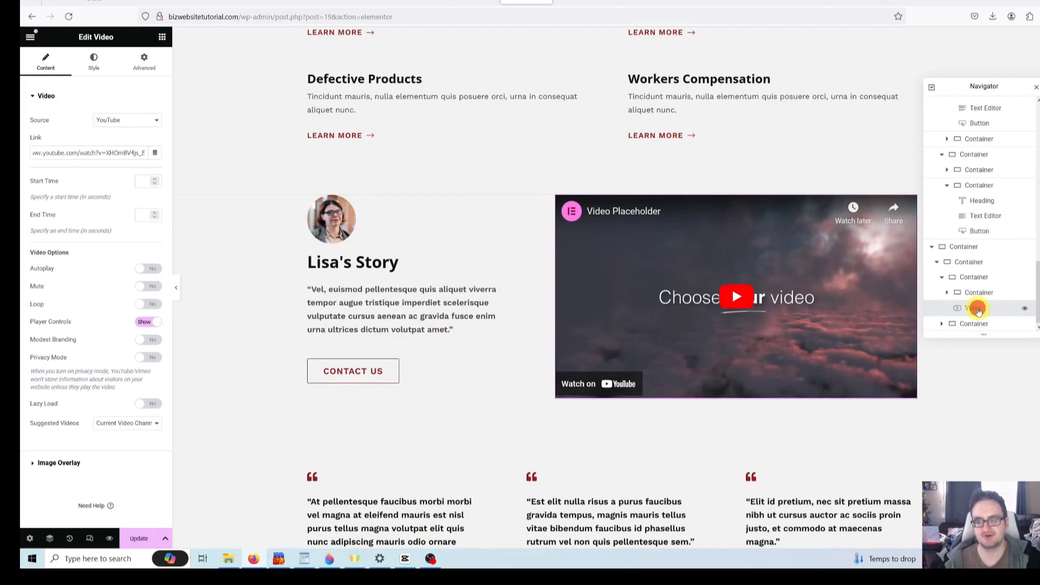
# - Delete the video and put an Image widget beside Lisa's Story
pyautogui.click(956, 514)
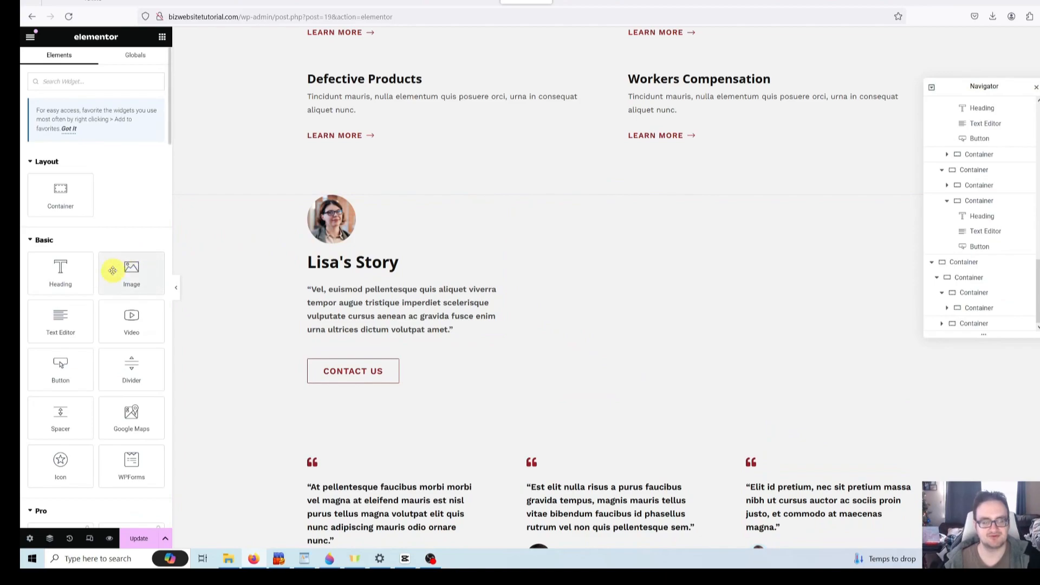
pyautogui.moveTo(121, 280); pyautogui.dragTo(521, 278)
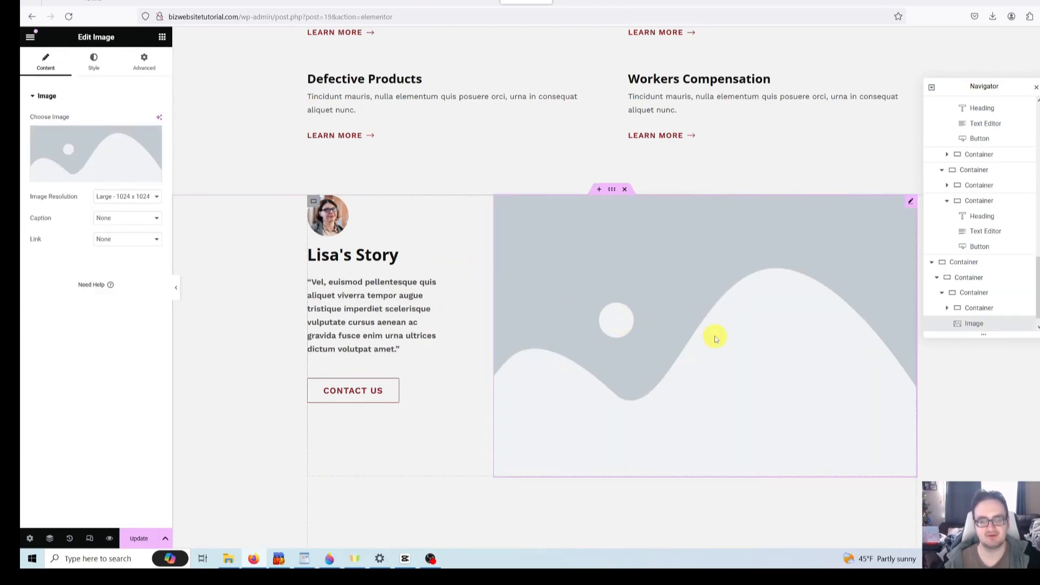
# - Insert the yellow slip-and-fall warning sign photo from the Media Library into the Image widget
pyautogui.click(710, 332)
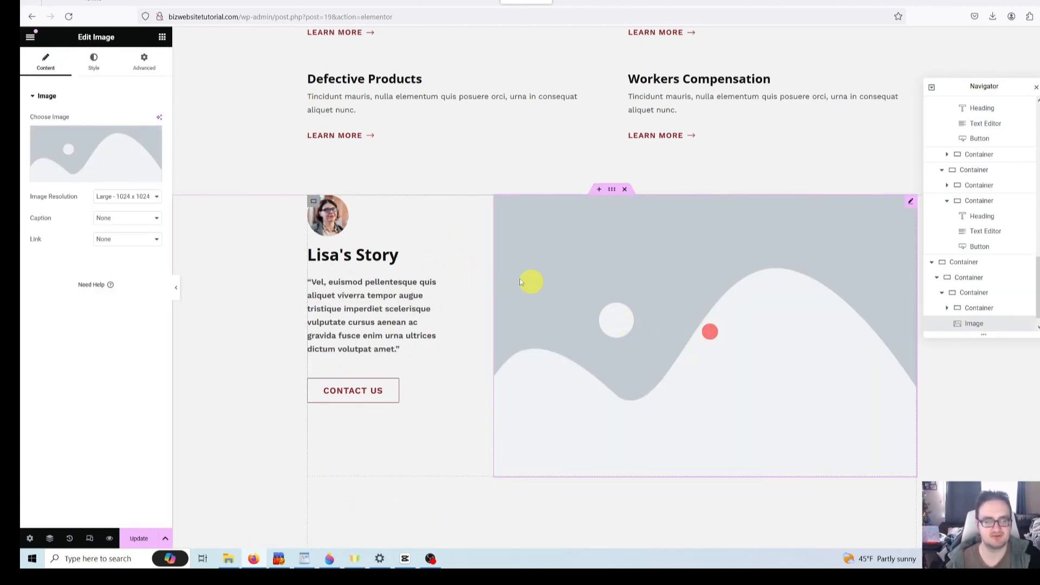
pyautogui.click(107, 177)
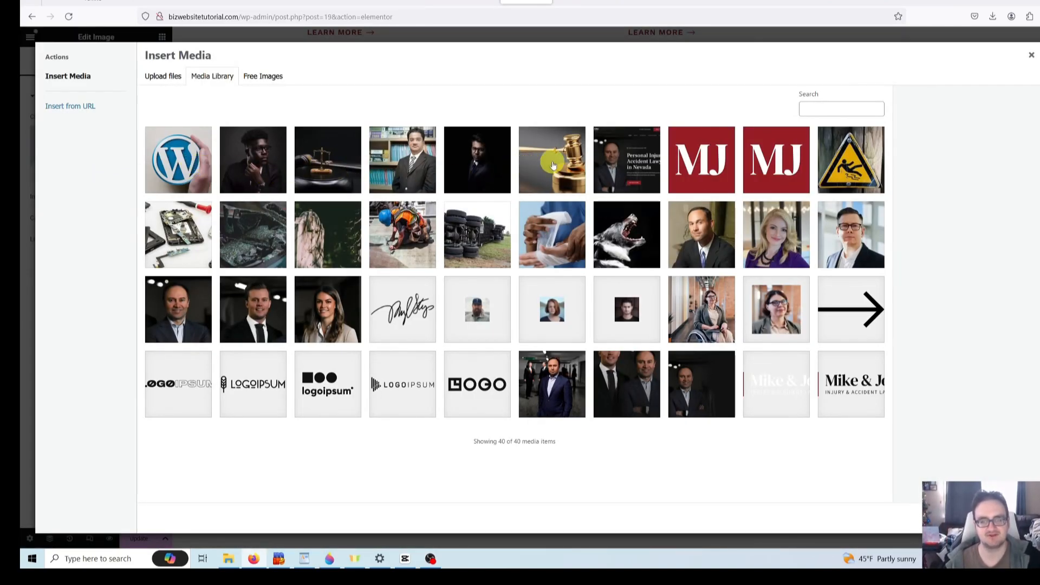
pyautogui.click(553, 165)
pyautogui.click(884, 172)
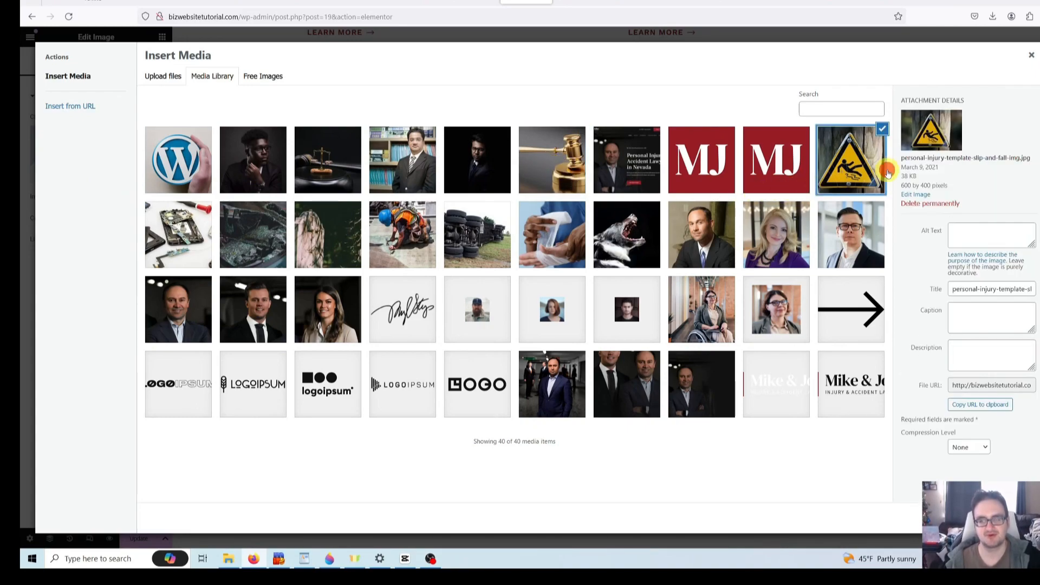
pyautogui.click(867, 174)
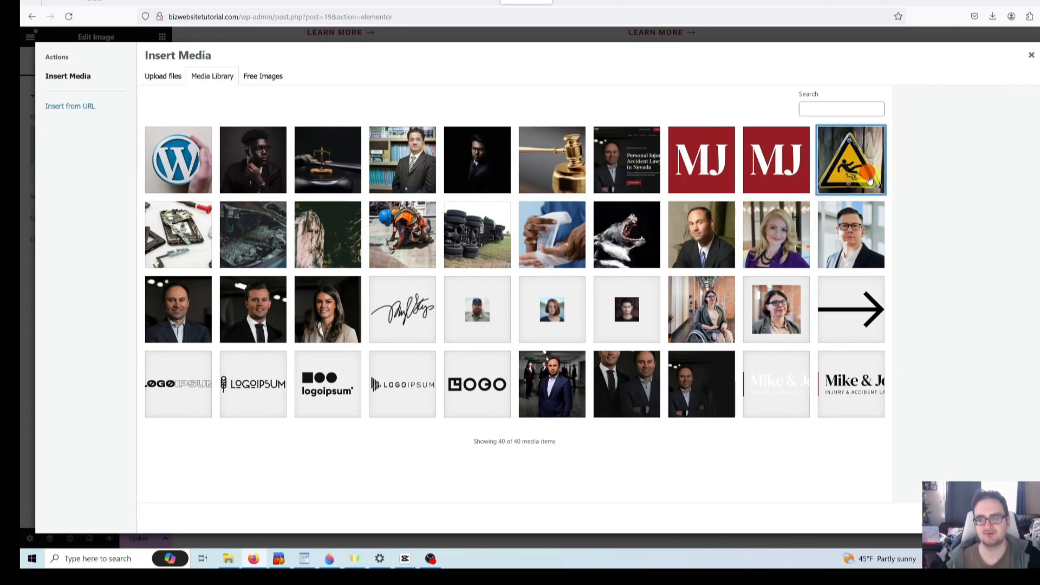
pyautogui.click(869, 179)
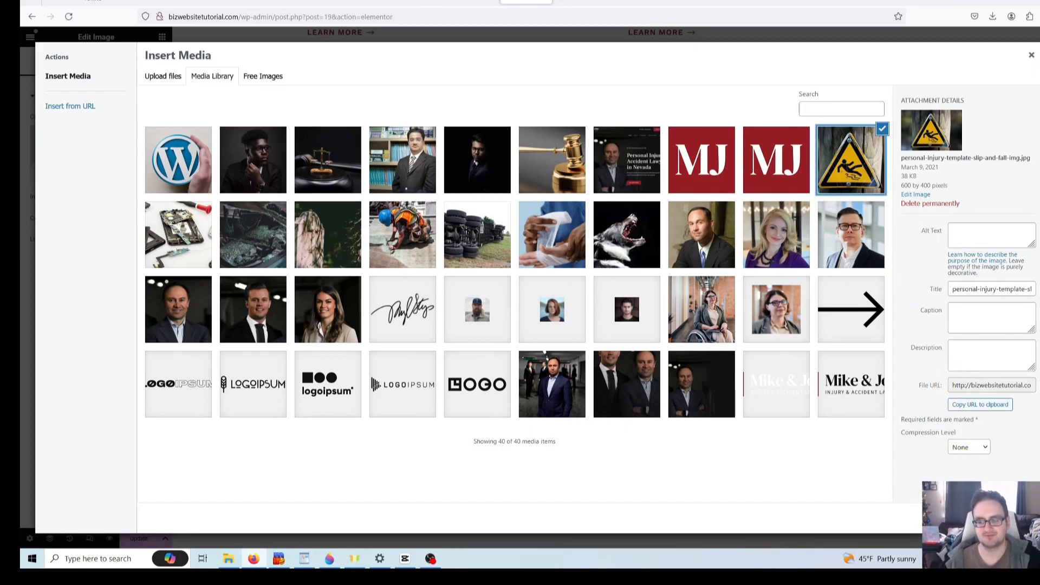
pyautogui.click(1018, 518)
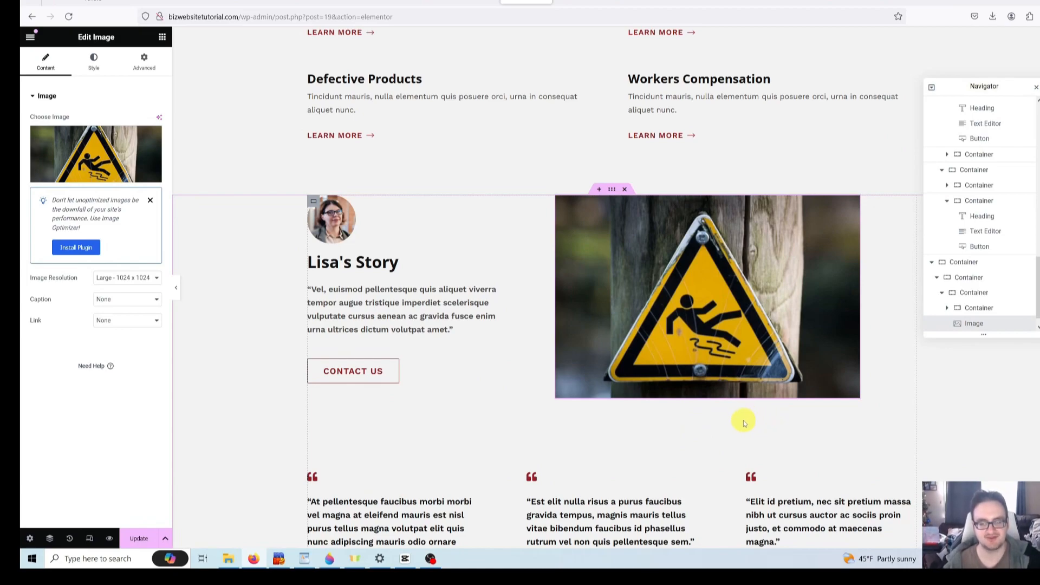
pyautogui.click(677, 427)
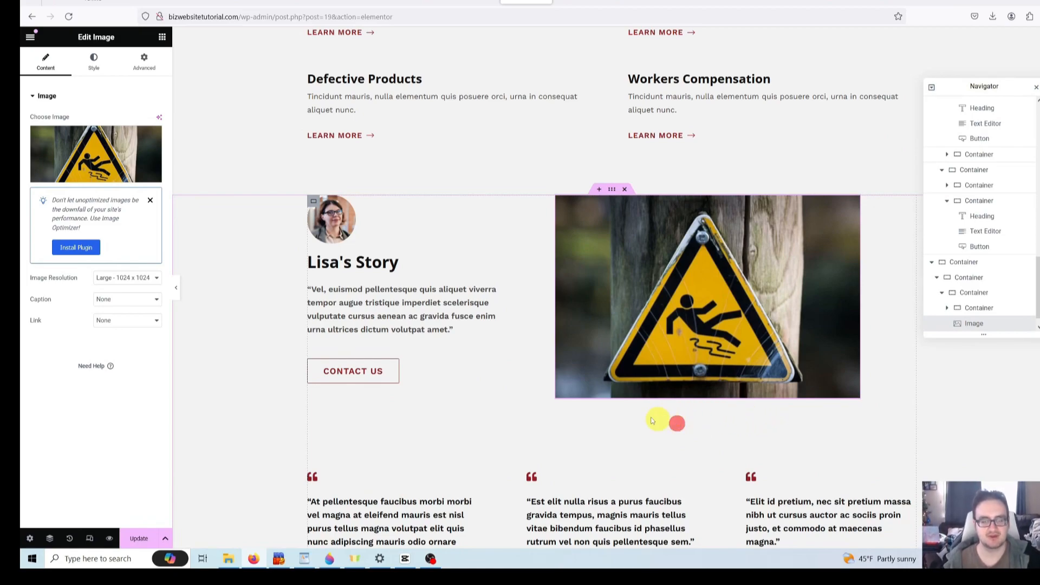
pyautogui.scroll(-2, 606, 406)
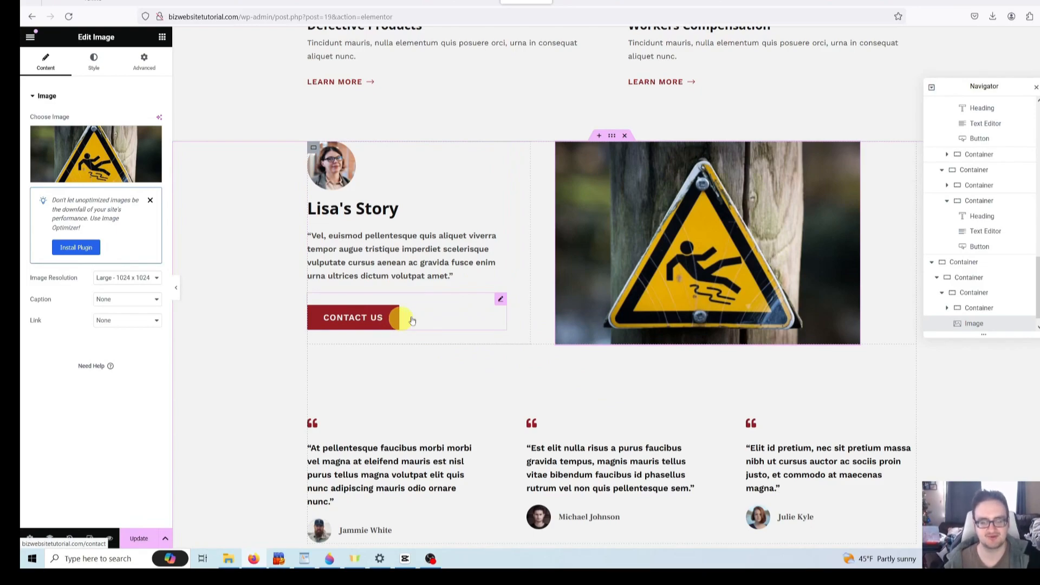
pyautogui.scroll(-3, 531, 303)
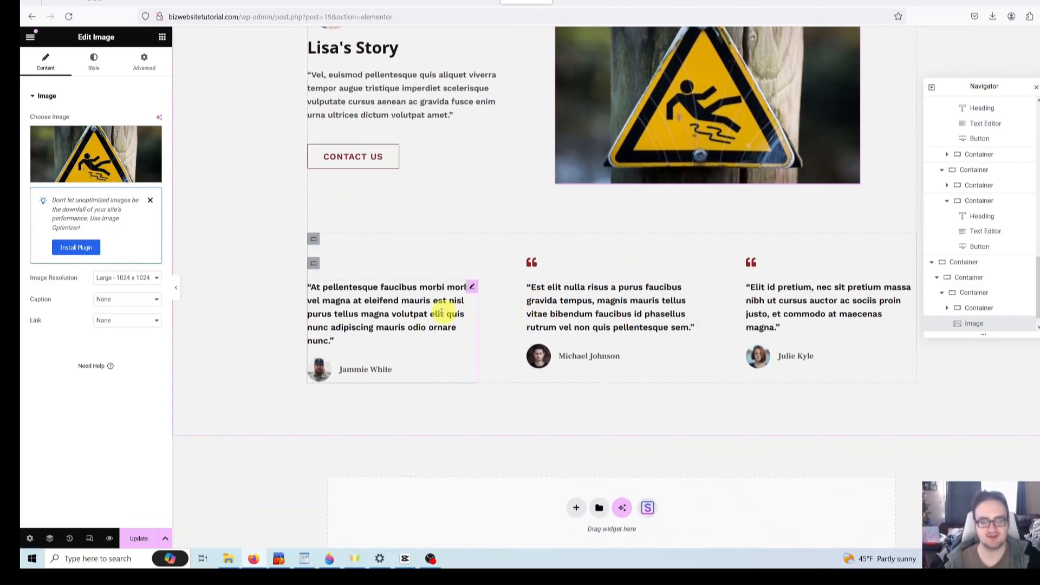
pyautogui.click(409, 307)
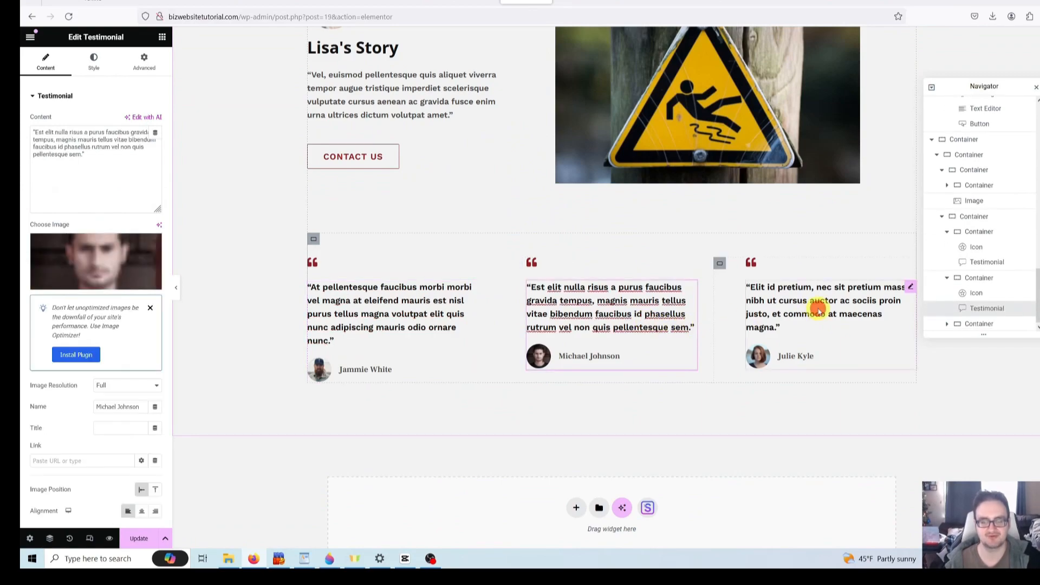
pyautogui.click(812, 304)
pyautogui.click(640, 324)
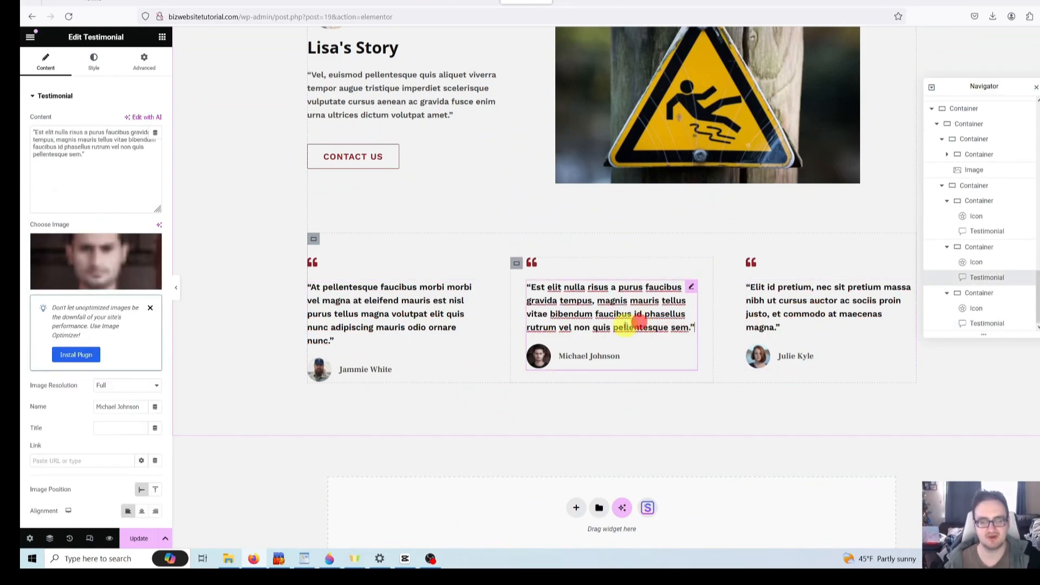
pyautogui.click(408, 314)
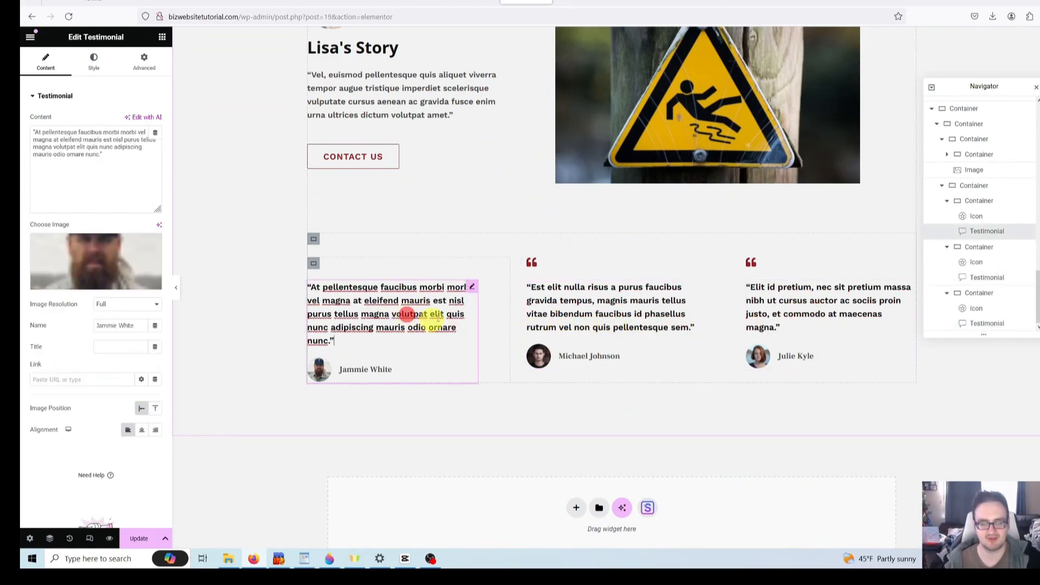
pyautogui.click(639, 322)
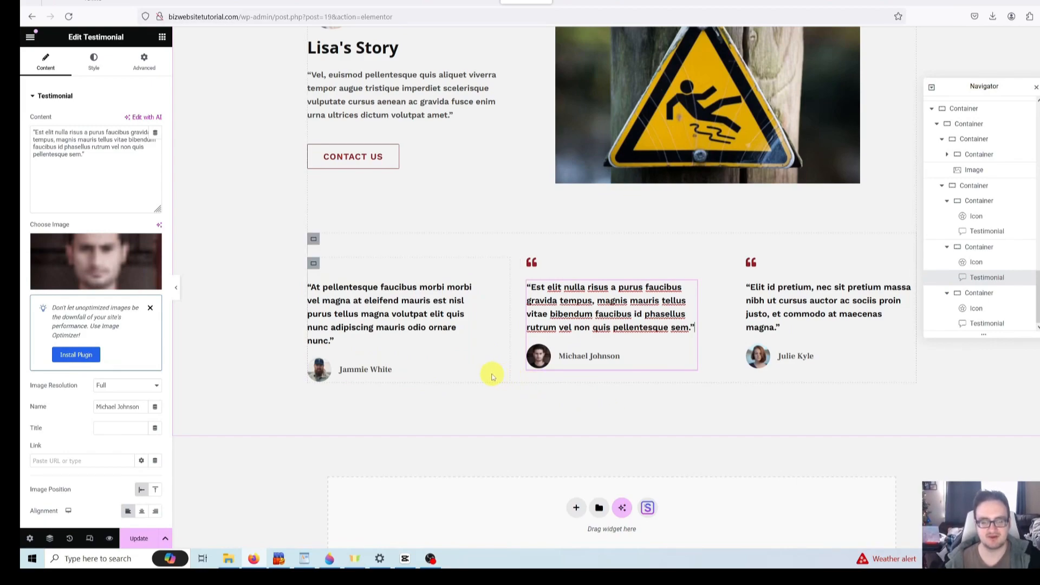
pyautogui.click(372, 327)
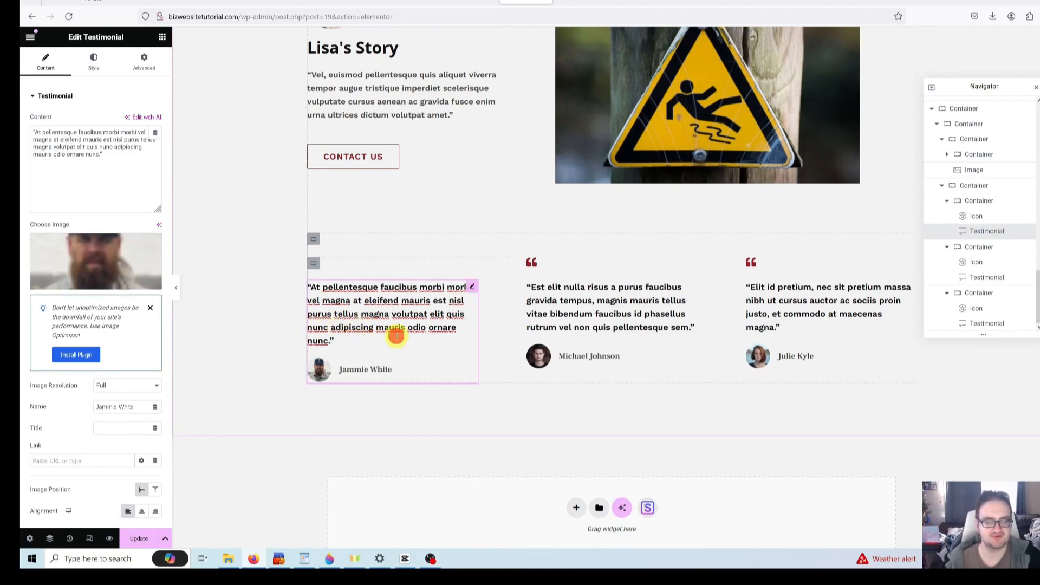
pyautogui.moveTo(94, 263)
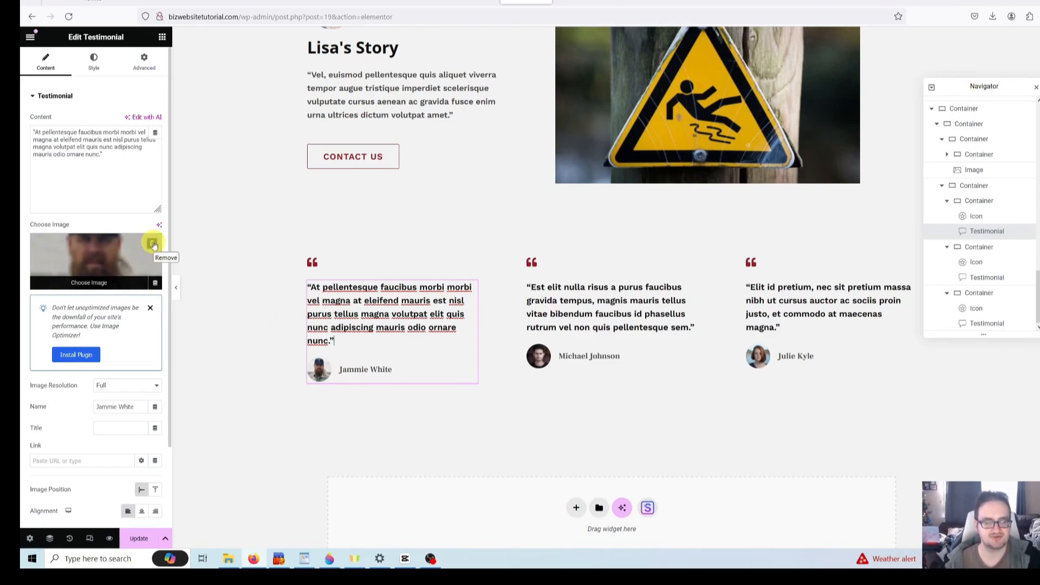
pyautogui.click(153, 244)
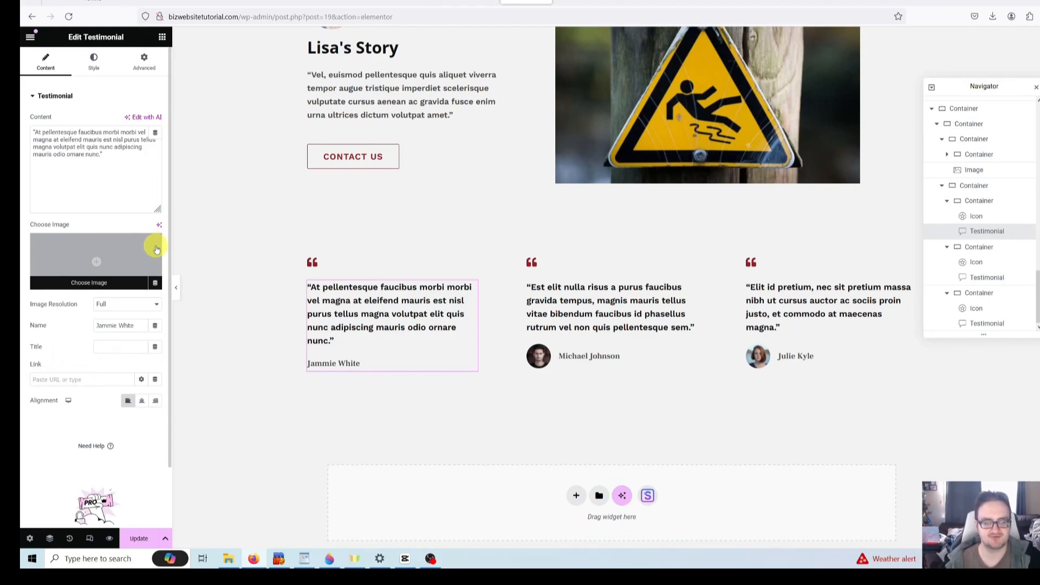
# - Remove the avatar photos from Michael Johnson's and Julie Kyle's testimonials
pyautogui.click(609, 318)
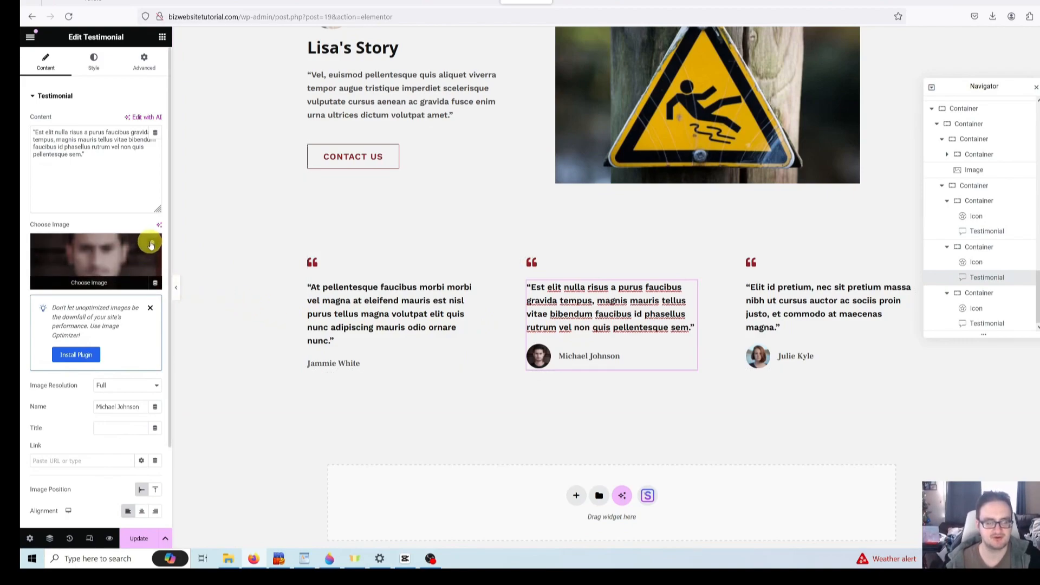
pyautogui.click(151, 244)
pyautogui.click(796, 313)
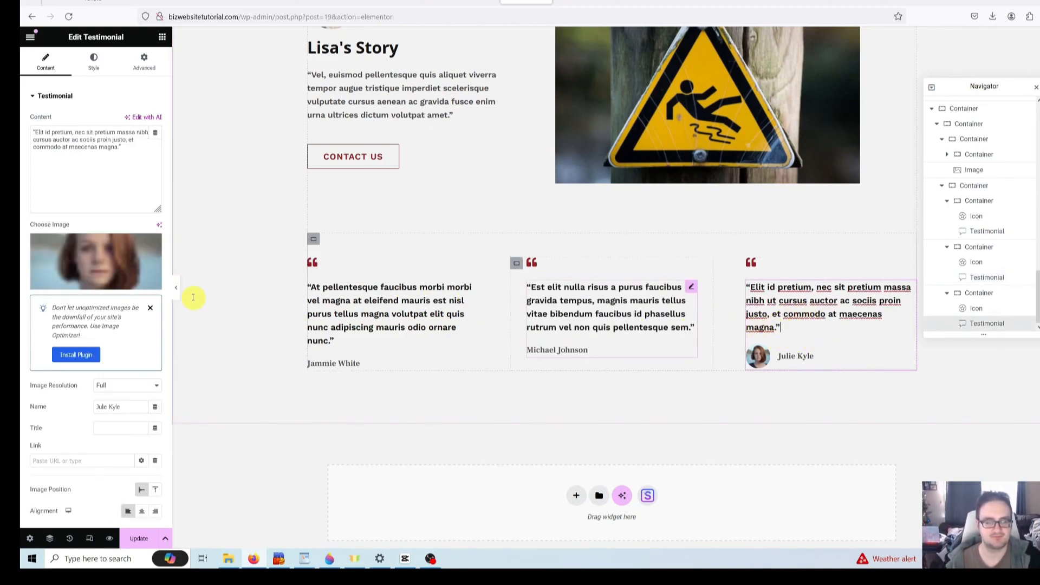
pyautogui.click(151, 244)
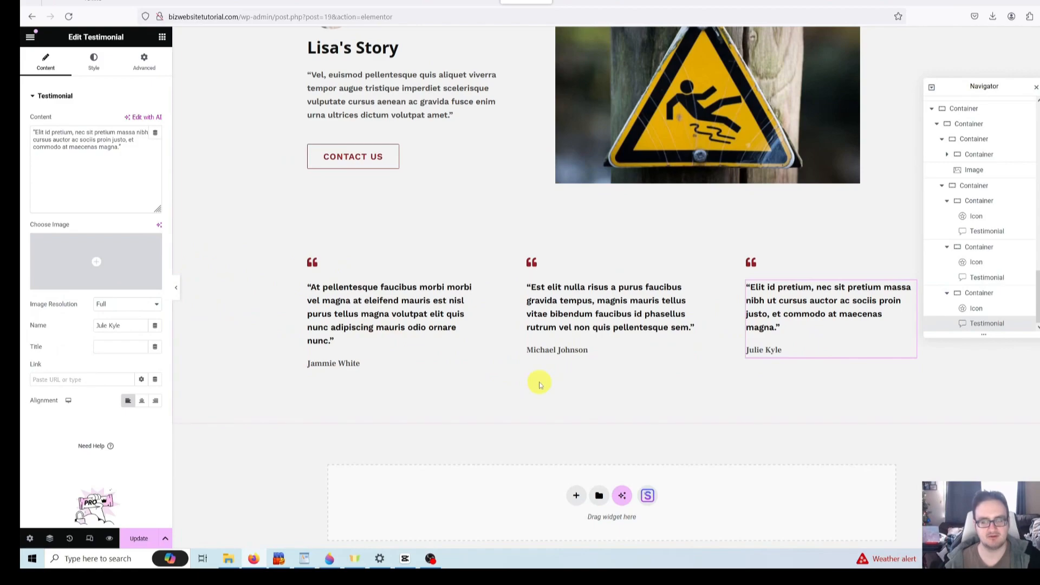
pyautogui.scroll(2, 545, 396)
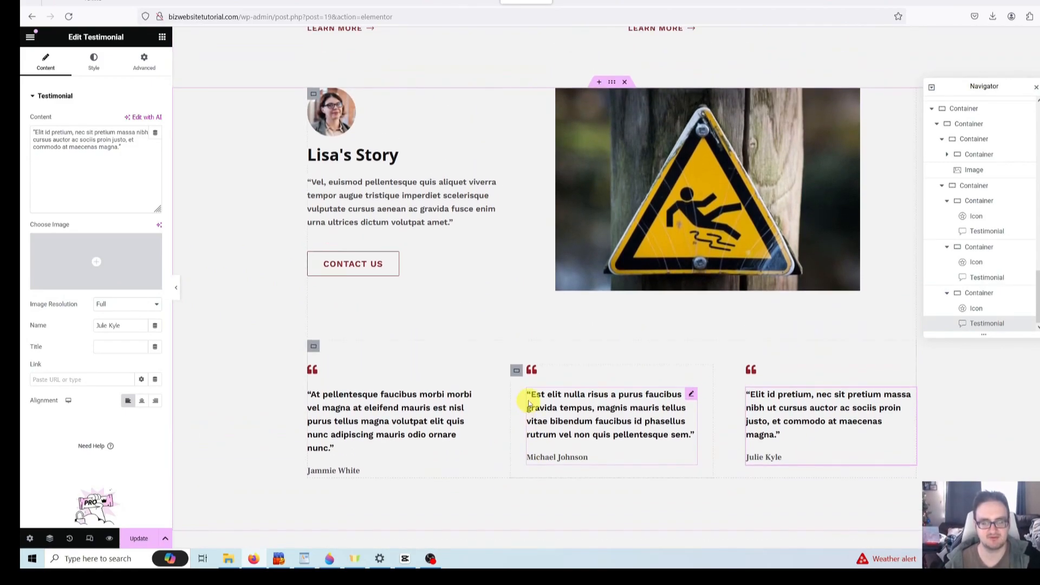
pyautogui.scroll(-3, 531, 404)
pyautogui.scroll(3, 517, 400)
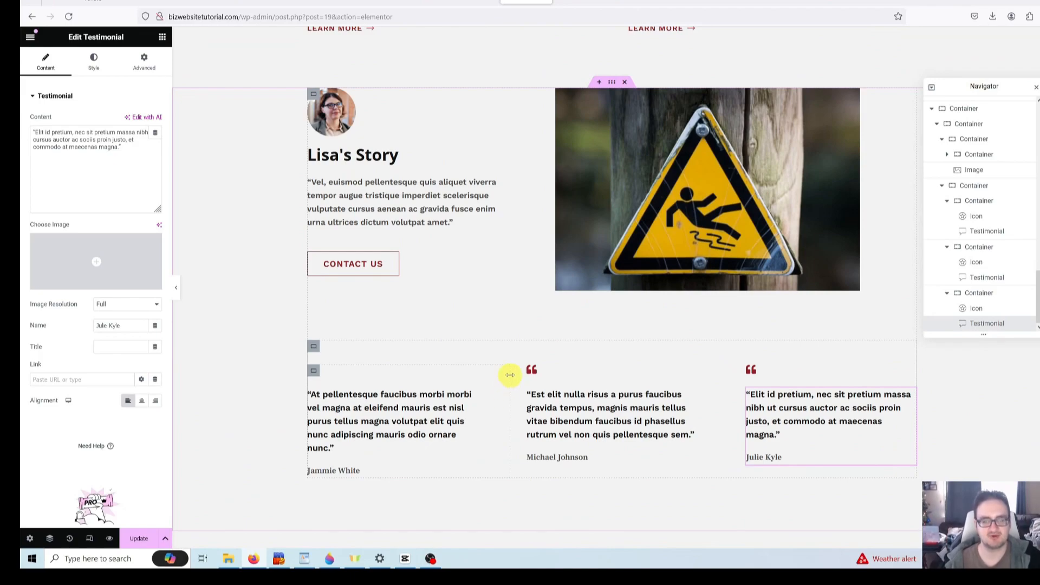
pyautogui.scroll(2, 499, 374)
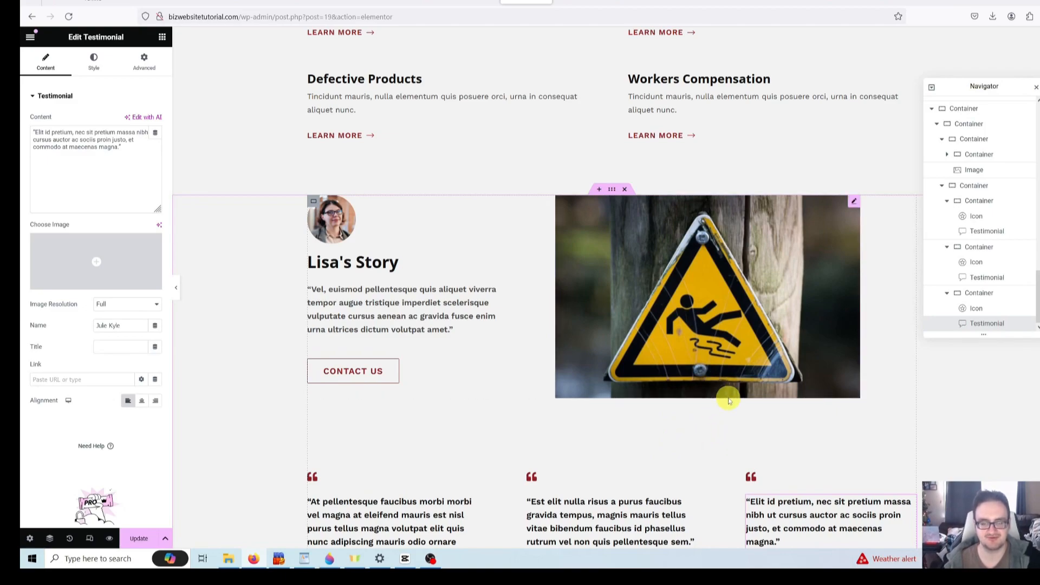
# - Delete the warning-sign image
pyautogui.click(726, 362)
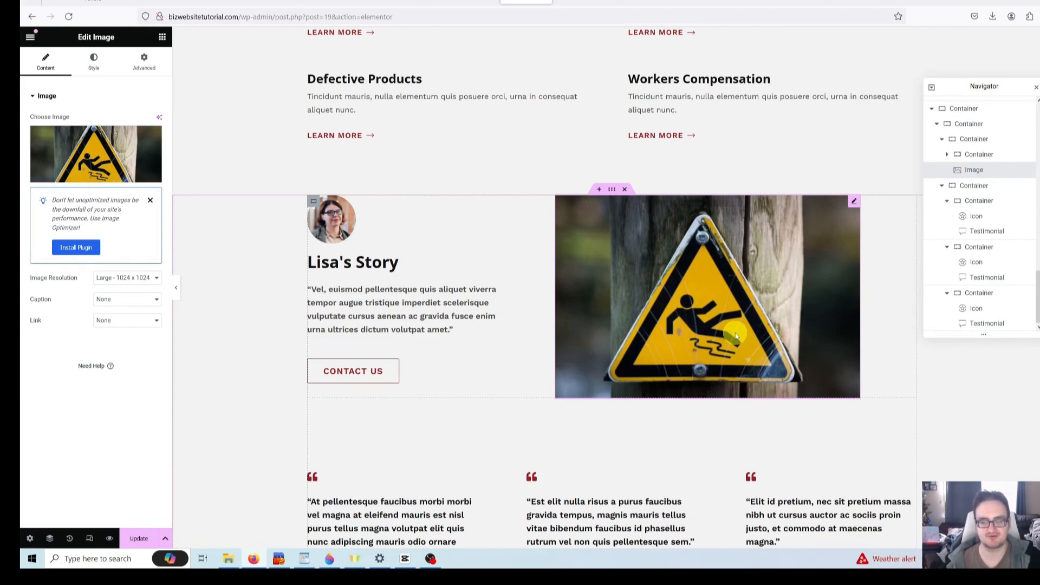
pyautogui.press('Delete')
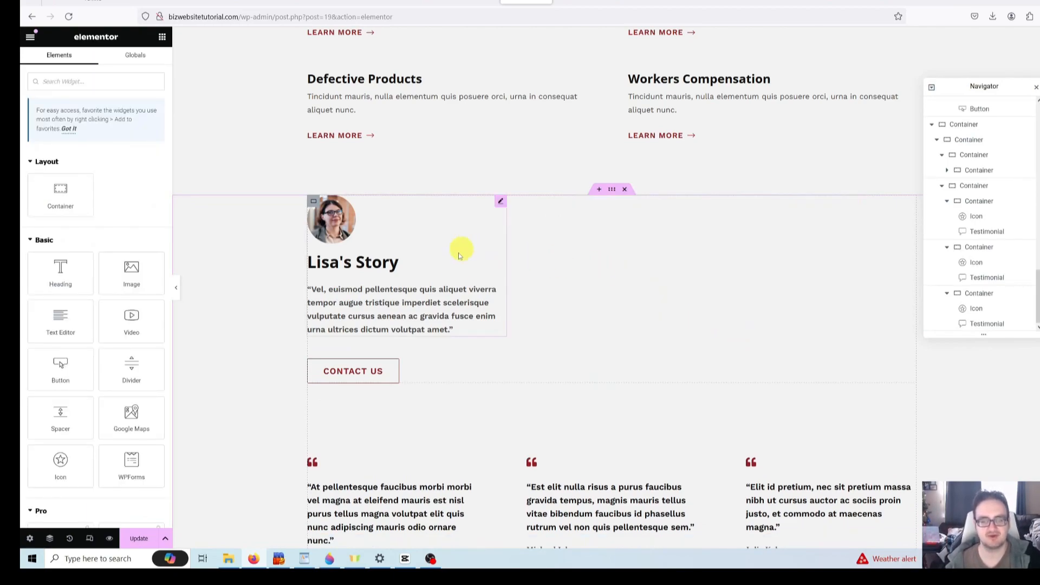
pyautogui.click(522, 257)
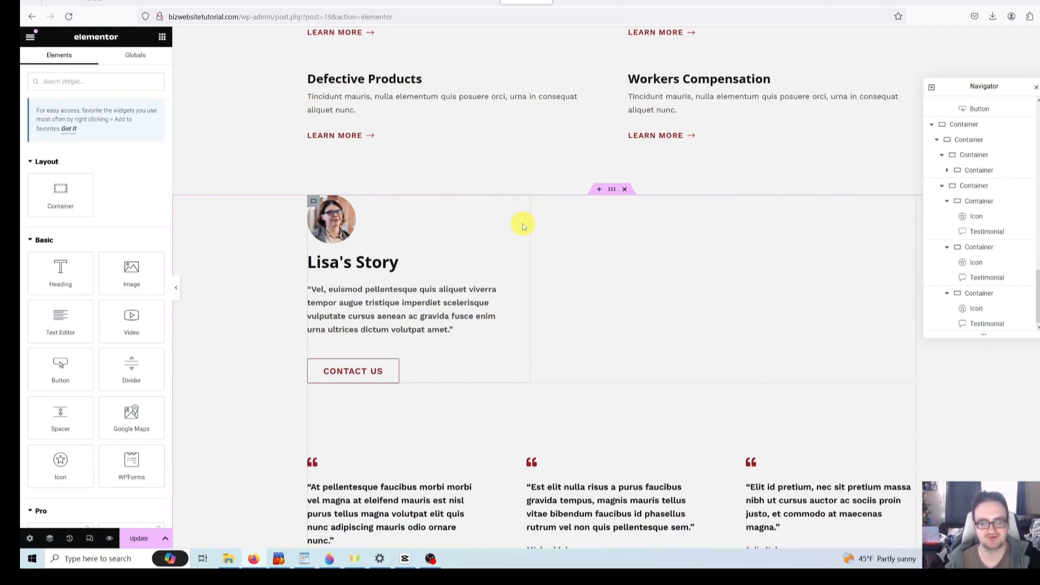
# - Duplicate the Lisa's Story column
pyautogui.rightClick(524, 227)
pyautogui.click(546, 258)
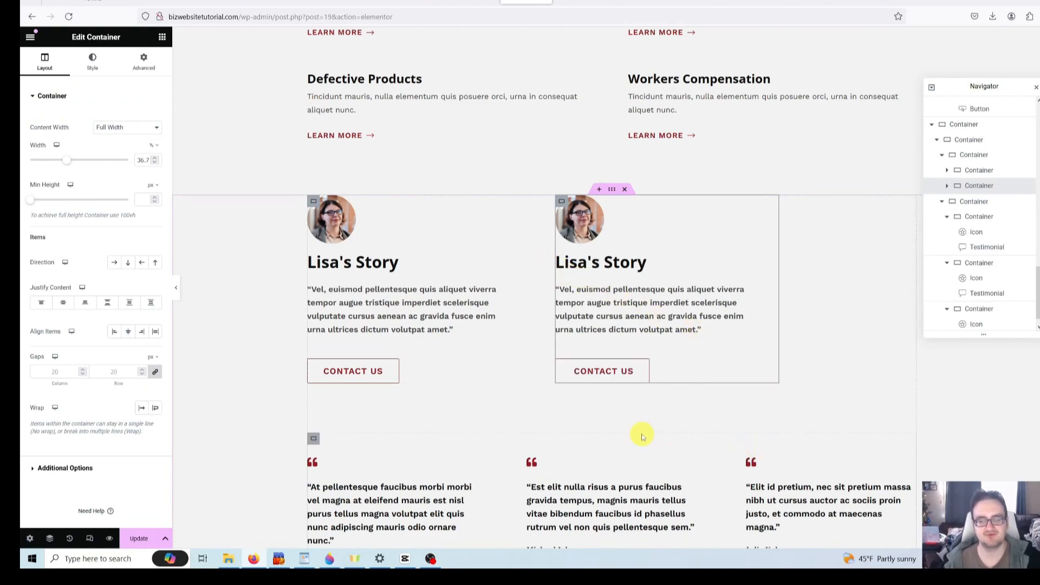
pyautogui.scroll(-2, 606, 421)
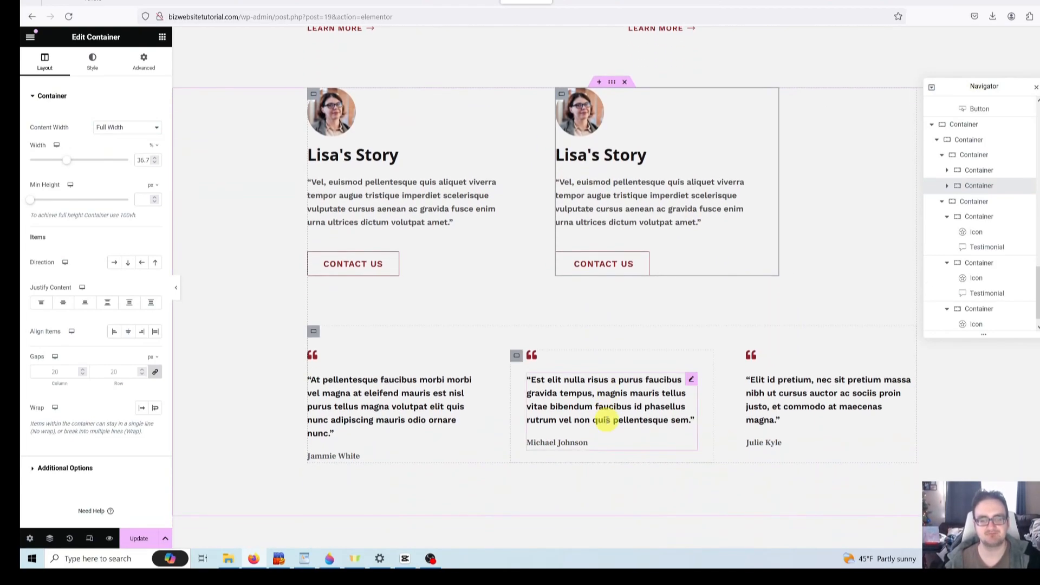
pyautogui.scroll(2, 599, 417)
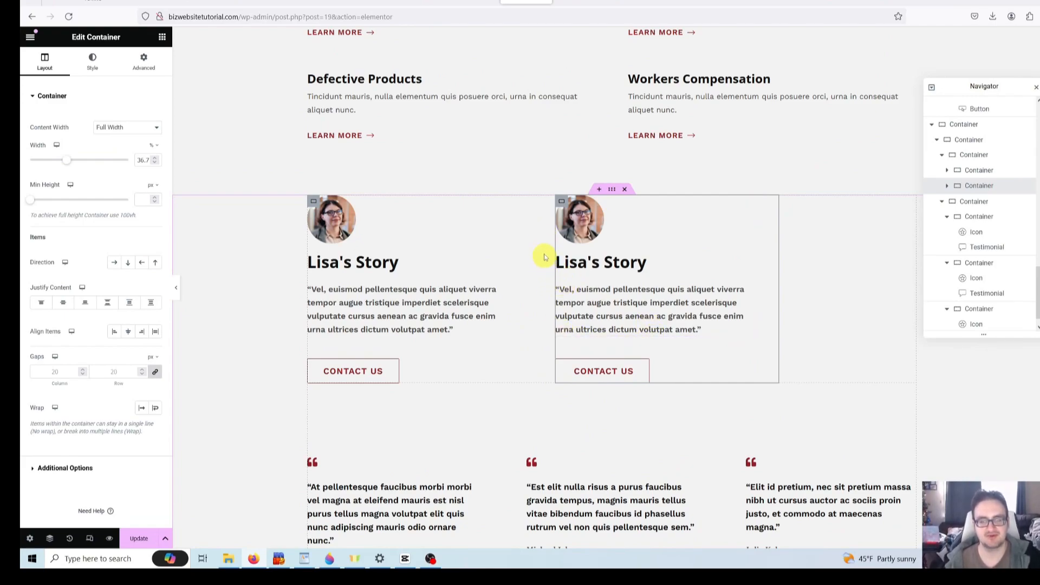
pyautogui.scroll(-2, 545, 254)
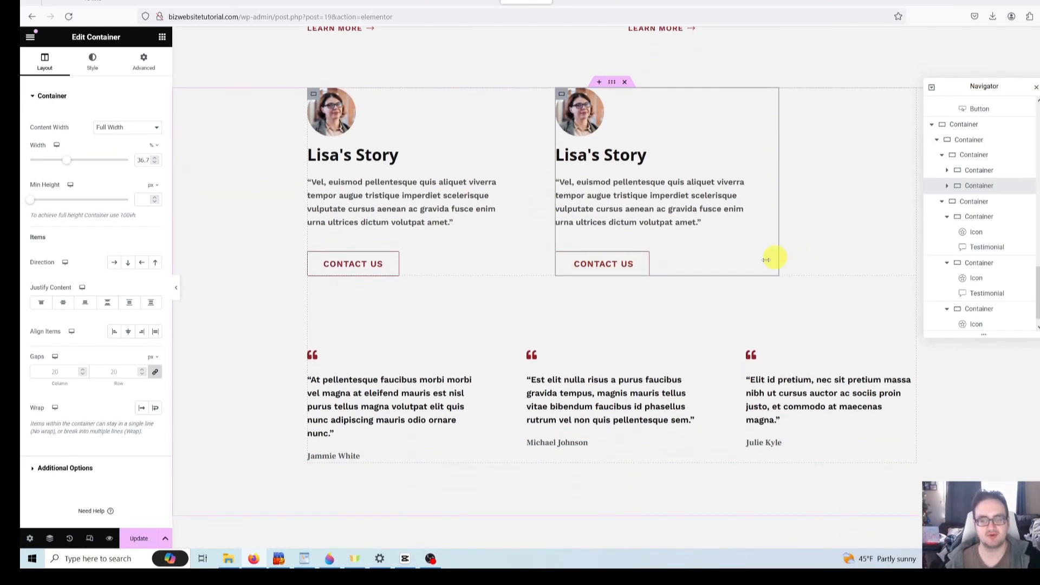
pyautogui.scroll(2, 773, 258)
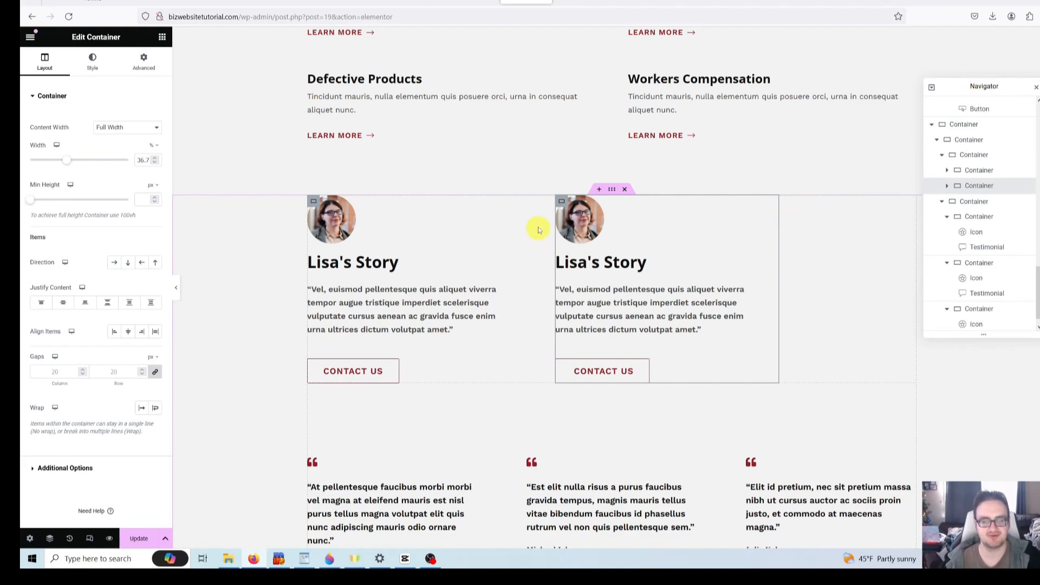
# - Set both the left and right Lisa's Story columns to 50% width
pyautogui.click(312, 201)
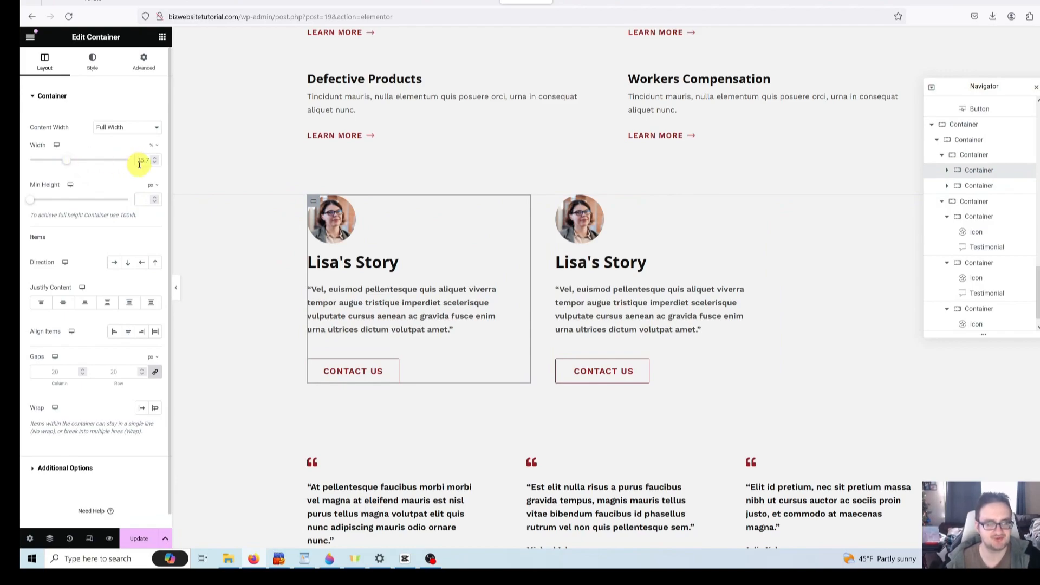
pyautogui.click(137, 160)
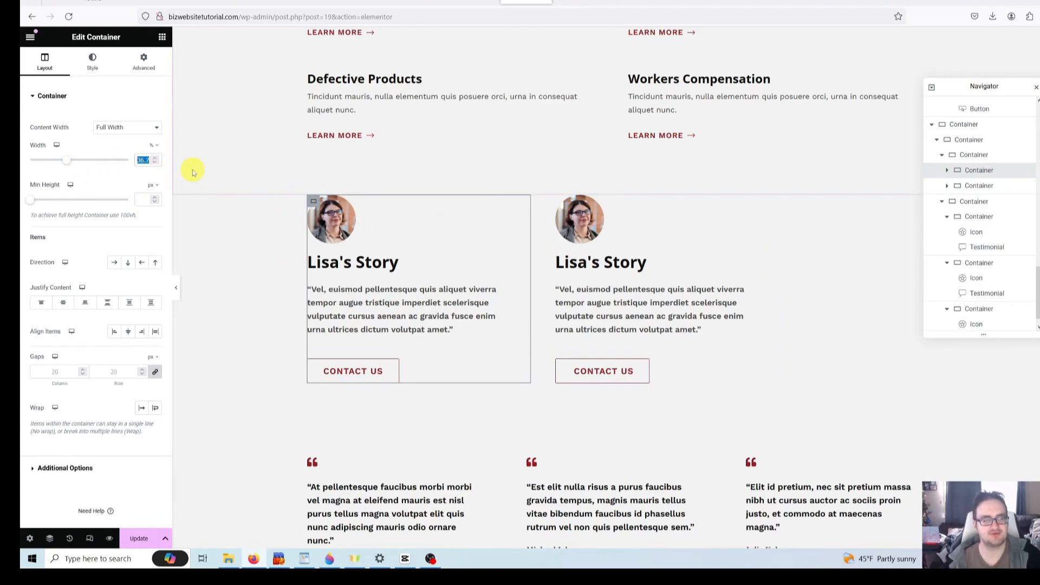
pyautogui.write('50')
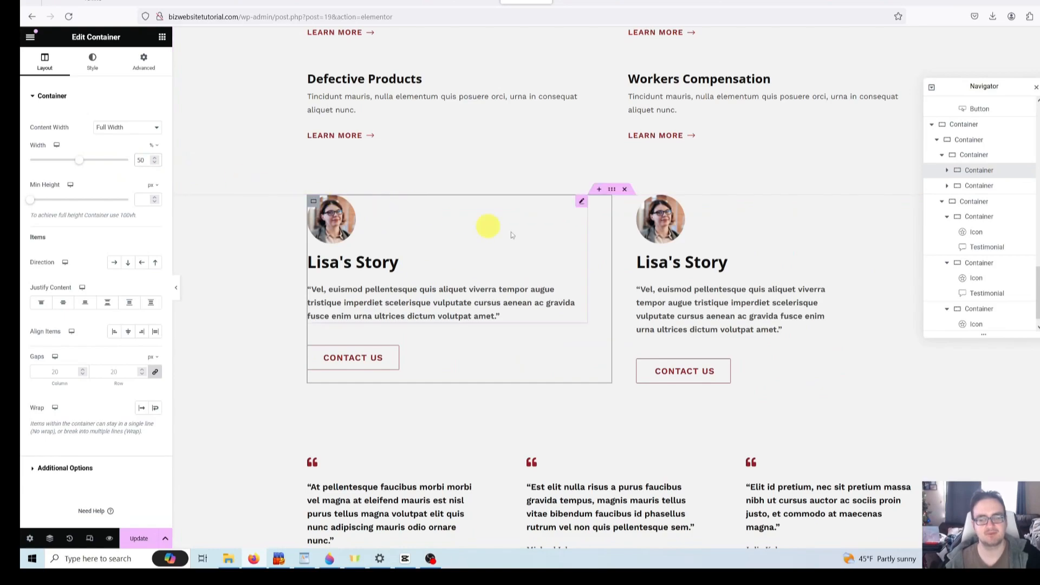
pyautogui.click(621, 218)
pyautogui.click(639, 206)
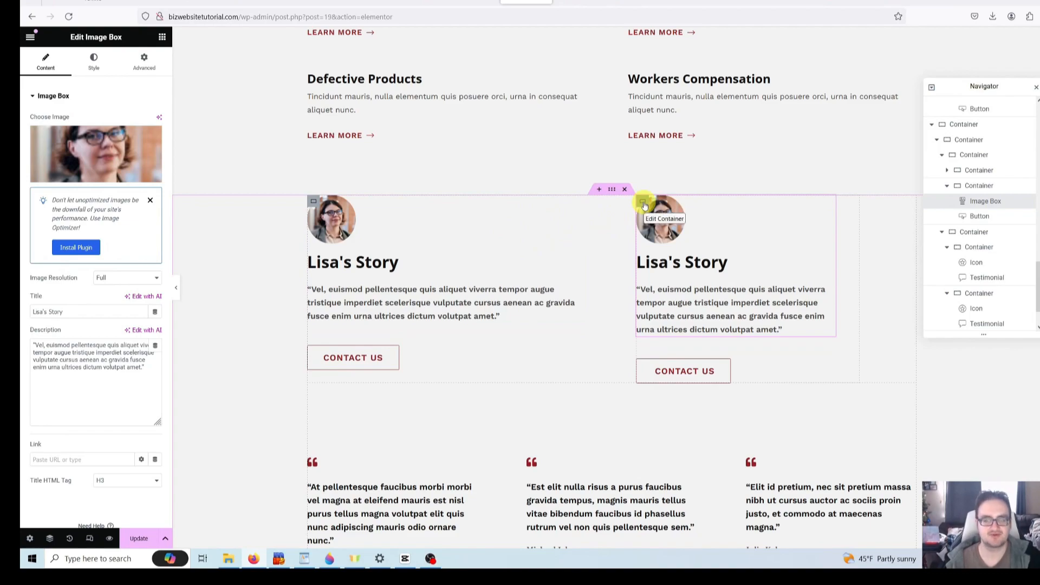
pyautogui.click(643, 204)
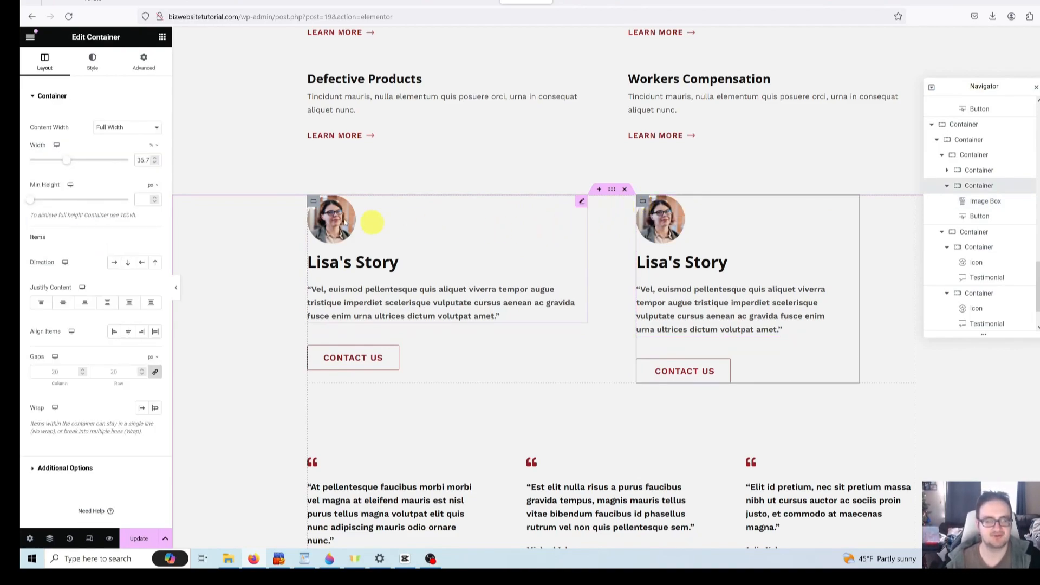
pyautogui.click(141, 160)
pyautogui.write('50')
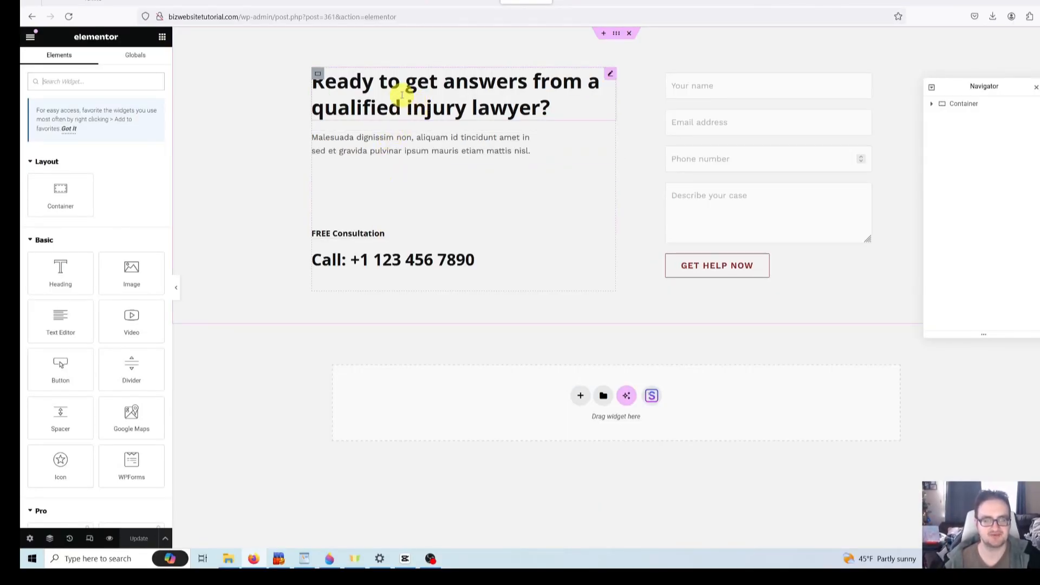
pyautogui.click(482, 96)
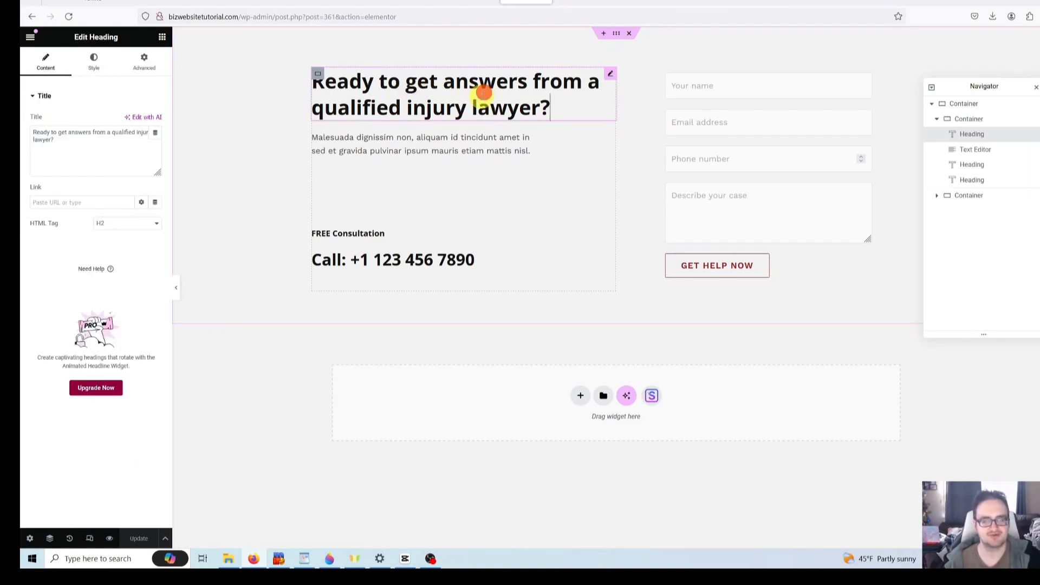
pyautogui.click(108, 146)
pyautogui.hotkey('ctrl', 'a')
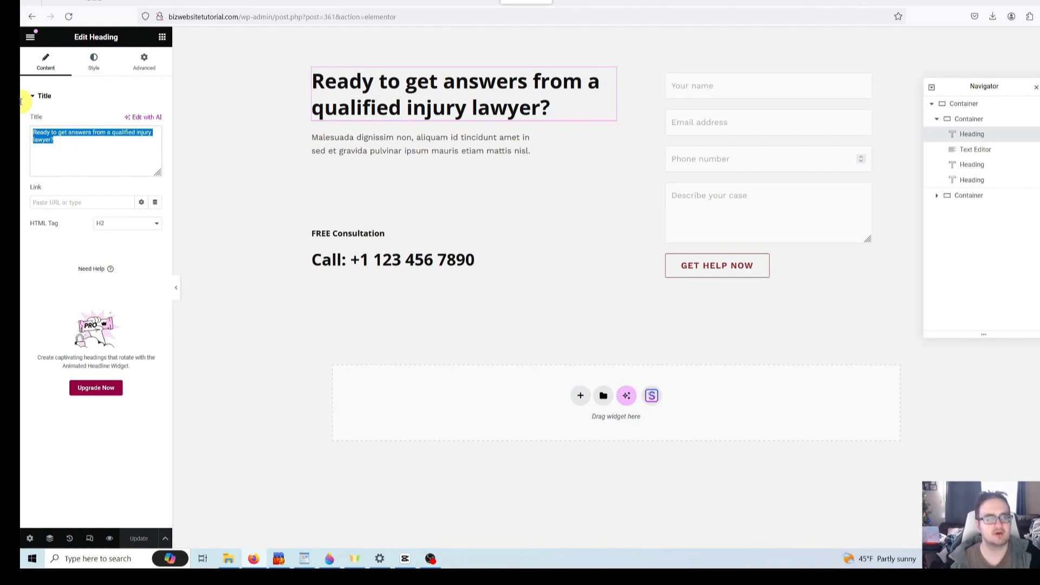
pyautogui.write('Are you re')
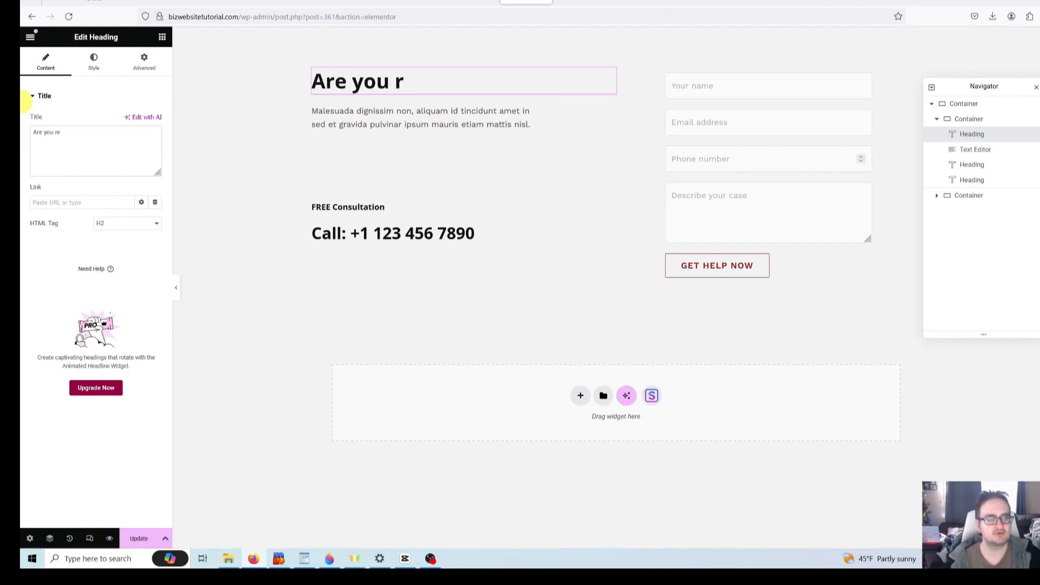
pyautogui.write('ady to see')
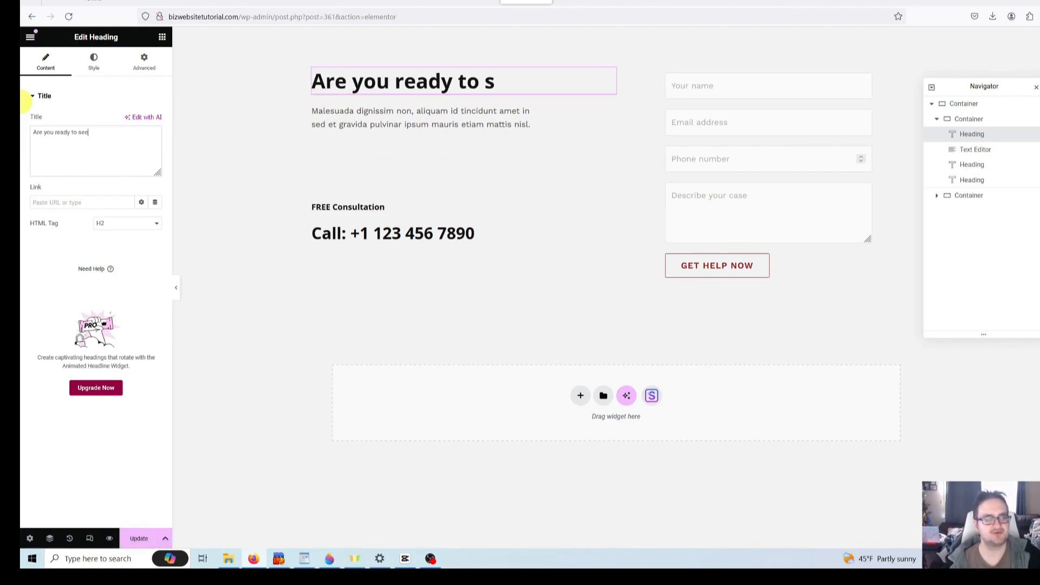
pyautogui.write(' what we can do f')
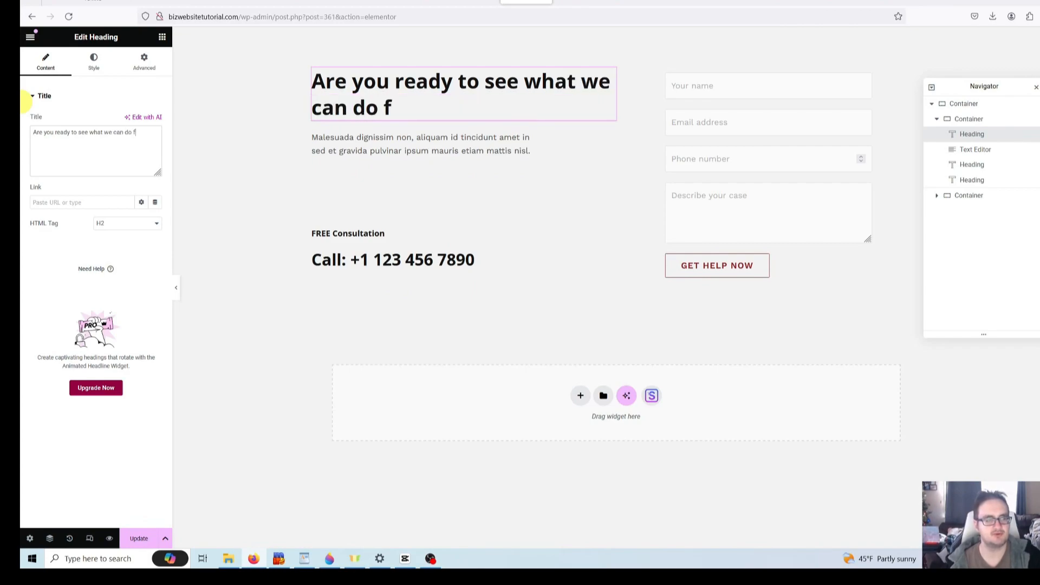
pyautogui.write('or you?')
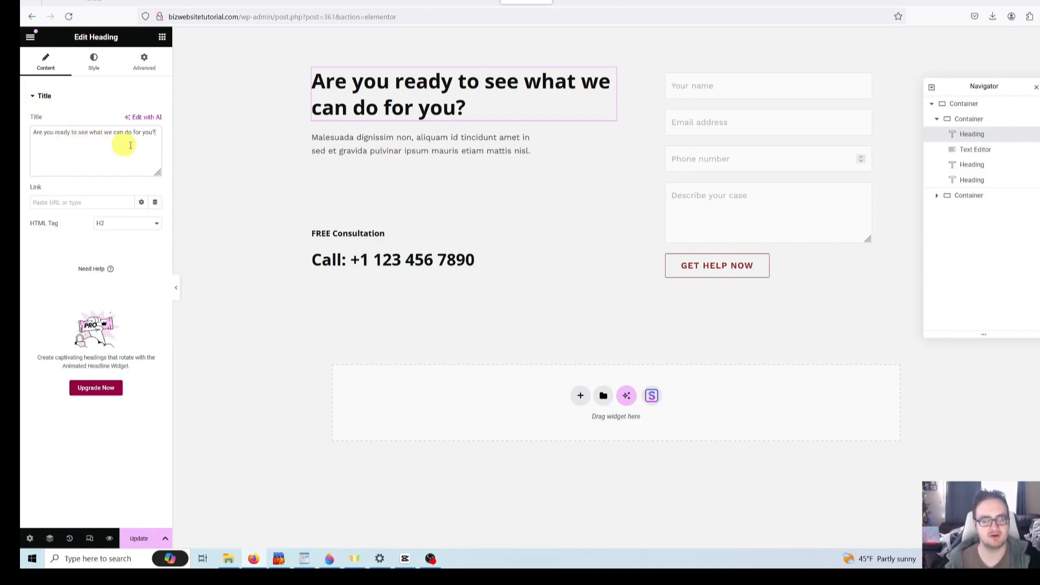
pyautogui.click(397, 150)
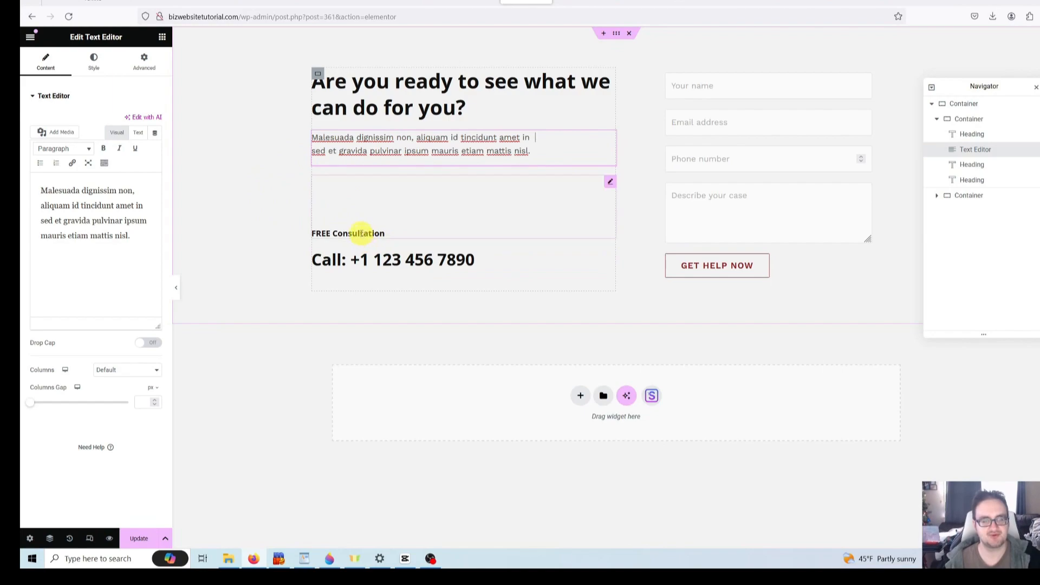
pyautogui.click(361, 233)
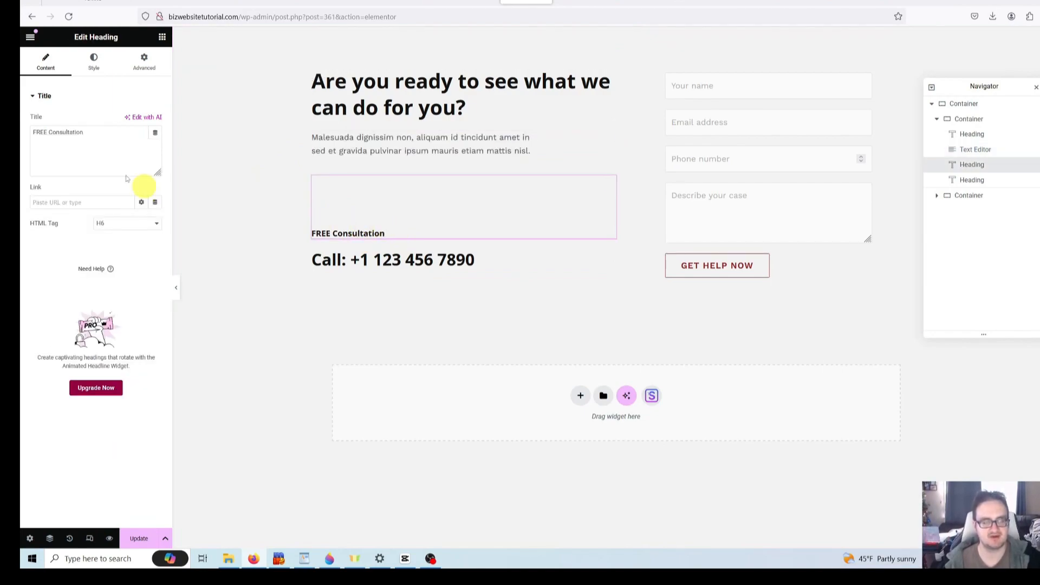
pyautogui.click(424, 260)
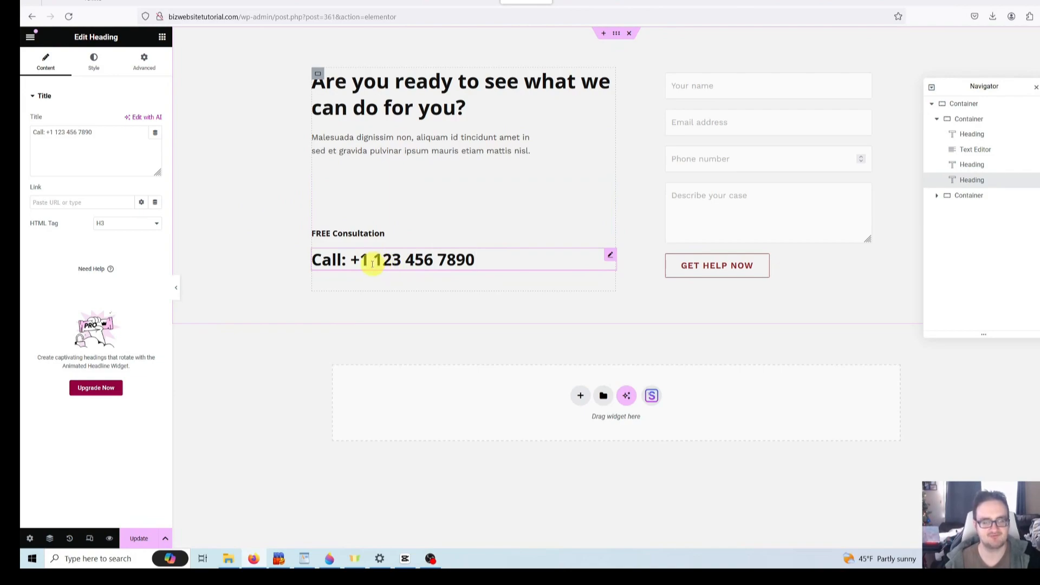
pyautogui.click(105, 128)
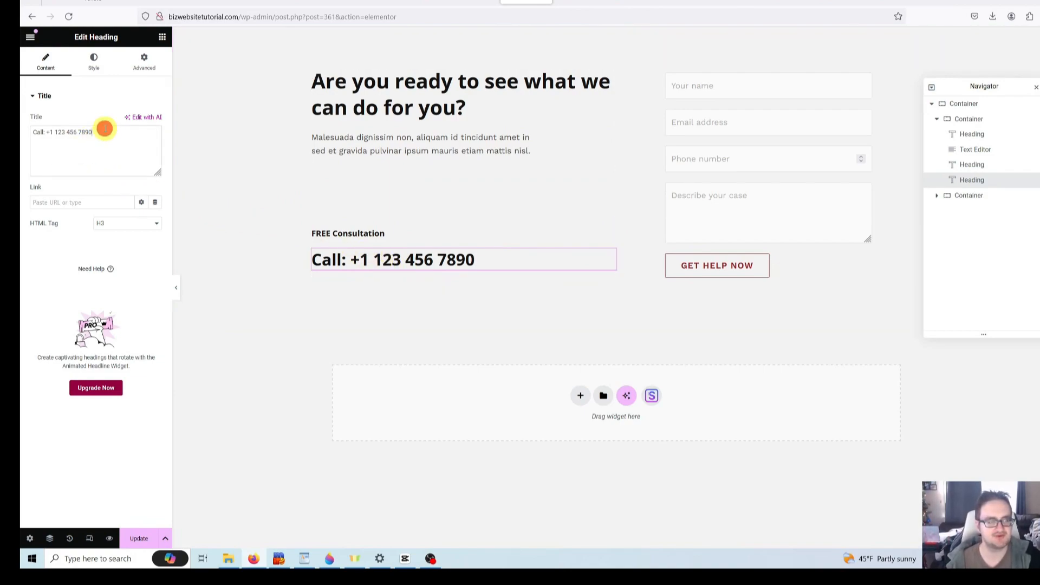
pyautogui.moveTo(105, 128); pyautogui.dragTo(55, 132)
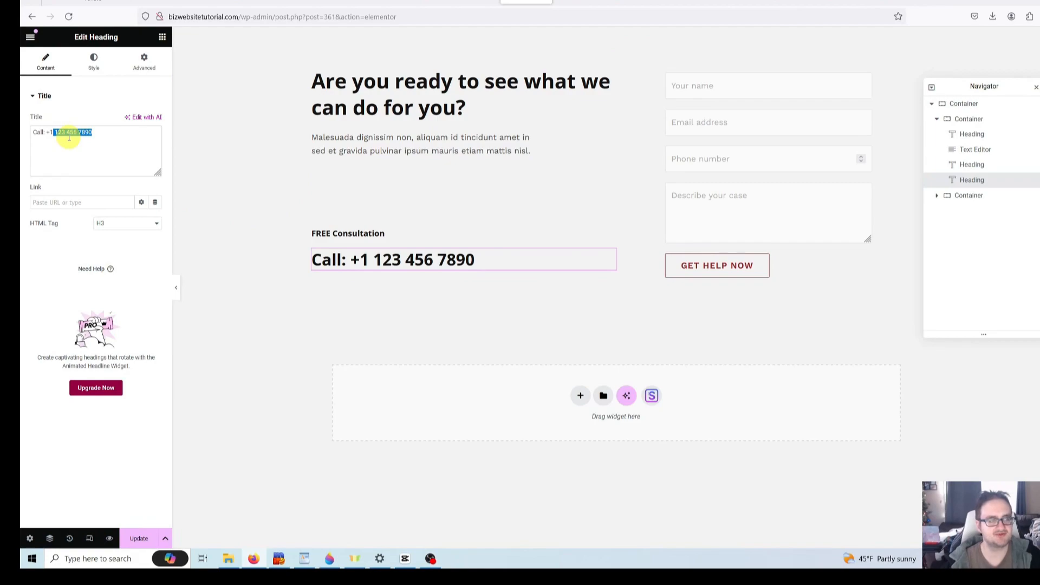
pyautogui.press('BackSpace')
pyautogui.write('9')
pyautogui.press('BackSpace')
pyautogui.write('8')
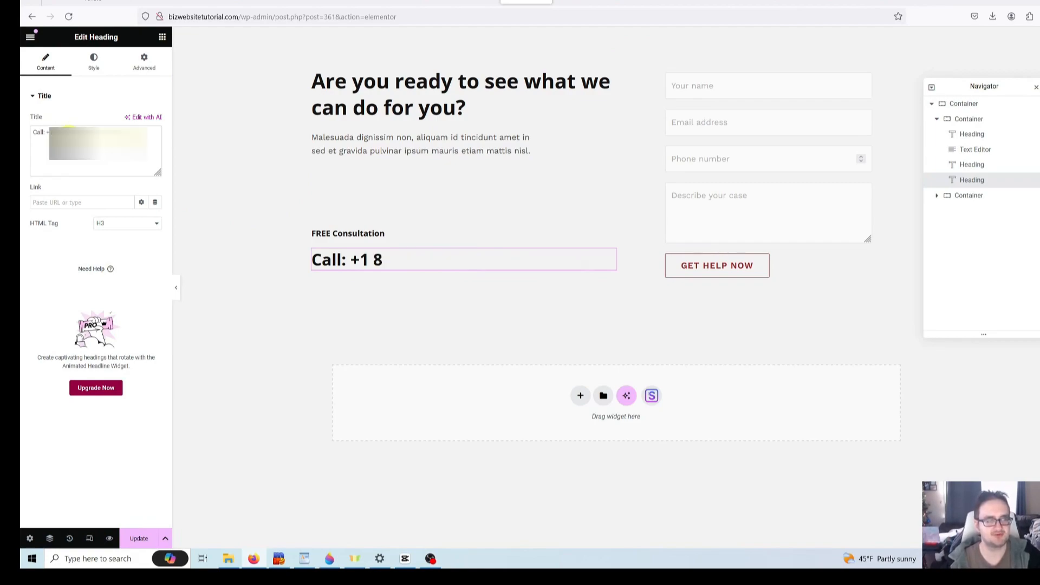
pyautogui.write('60')
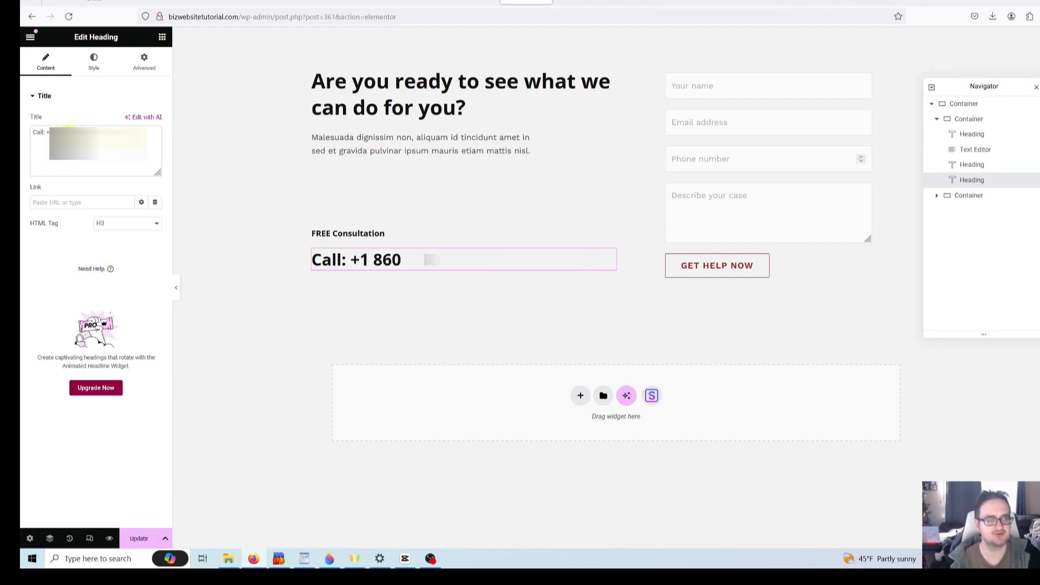
pyautogui.write(' 91')
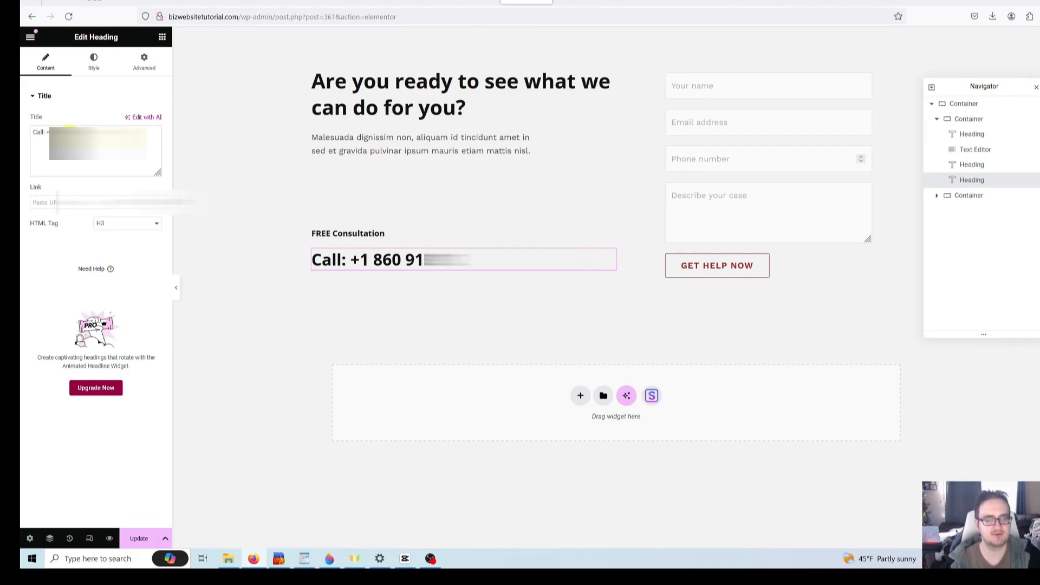
# - Link the heading to the number with a tel: link and update the page
pyautogui.click(63, 203)
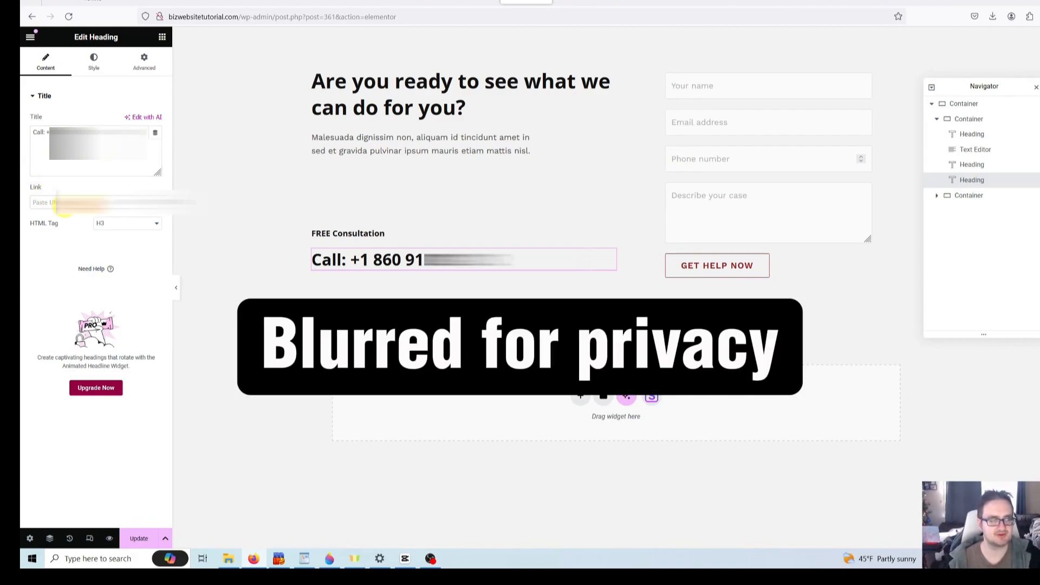
pyautogui.write('tel:1860')
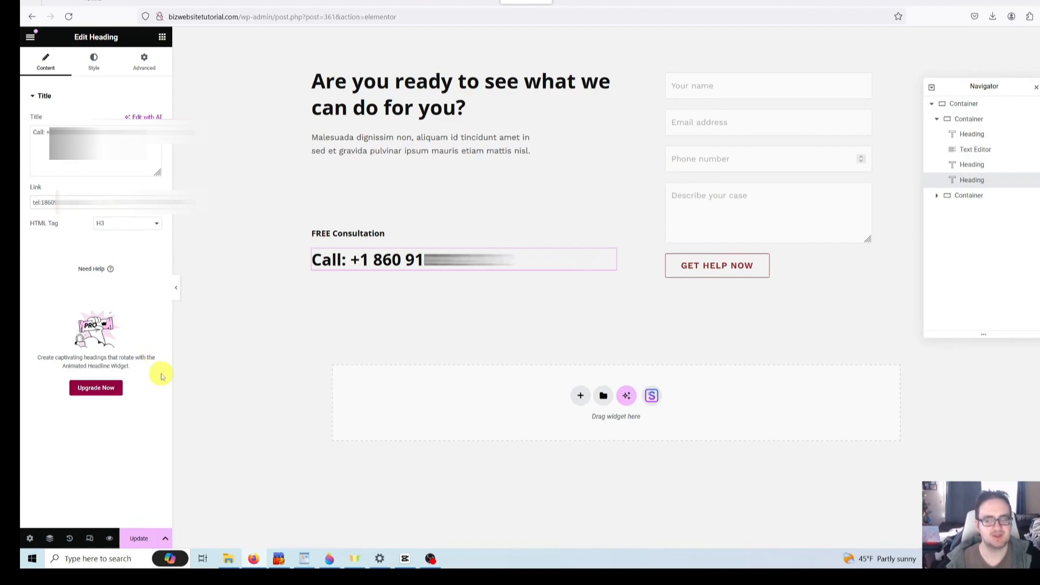
pyautogui.click(139, 538)
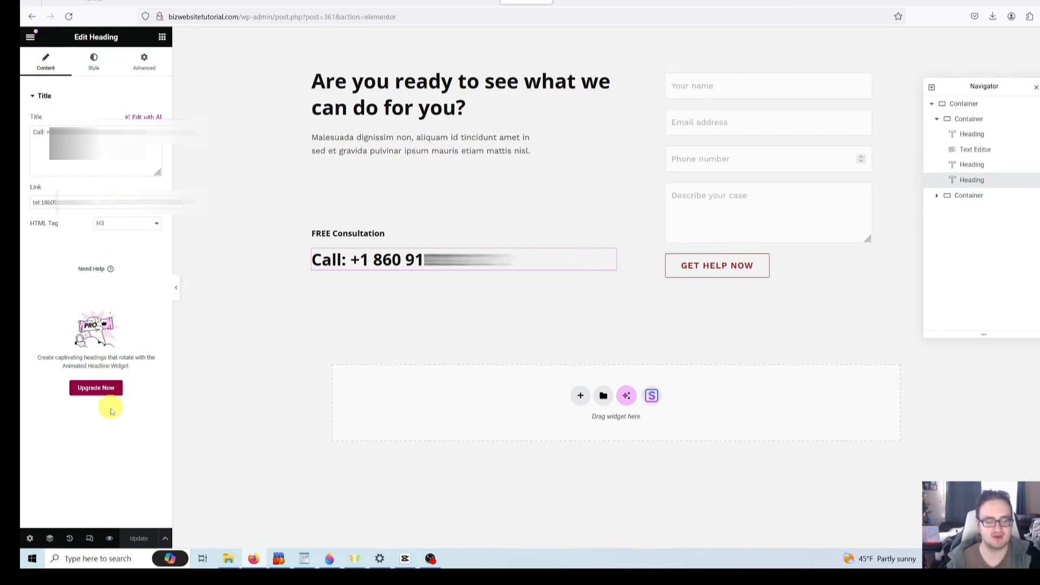
# - Return to the live homepage and open the Contact Form in WPForms from the admin bar
pyautogui.click(32, 16)
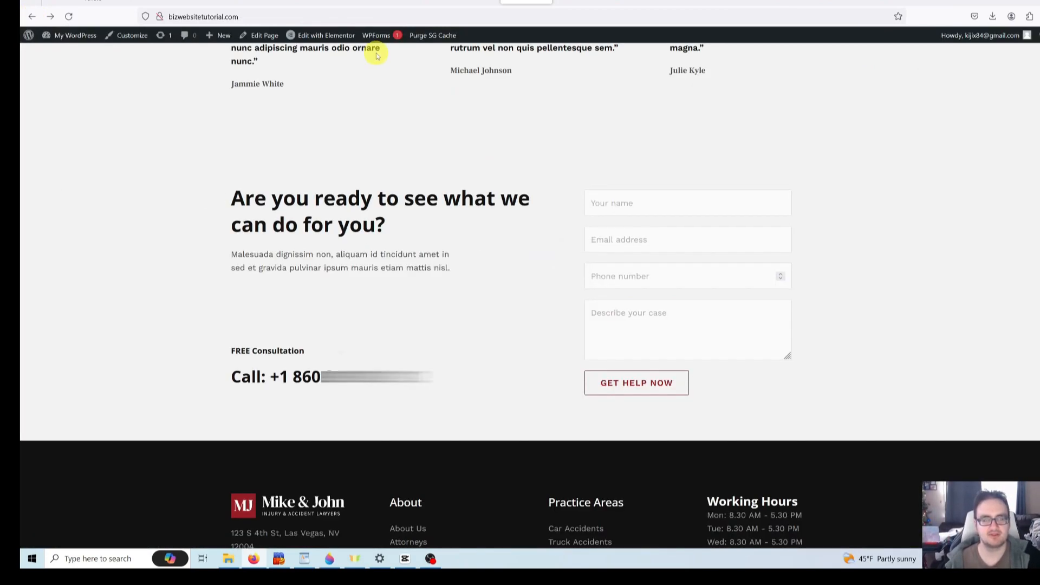
pyautogui.moveTo(381, 40)
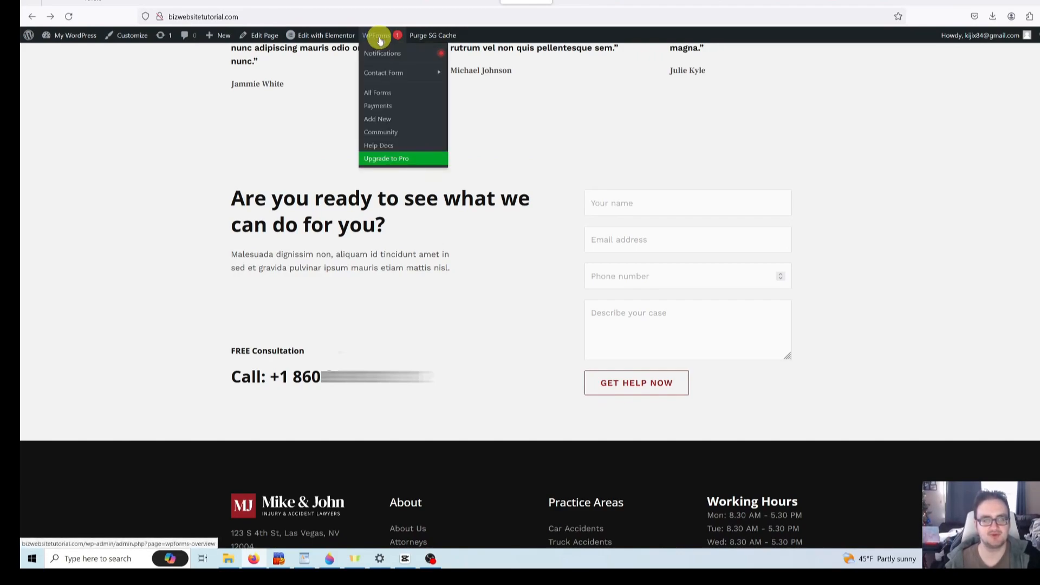
pyautogui.moveTo(396, 74)
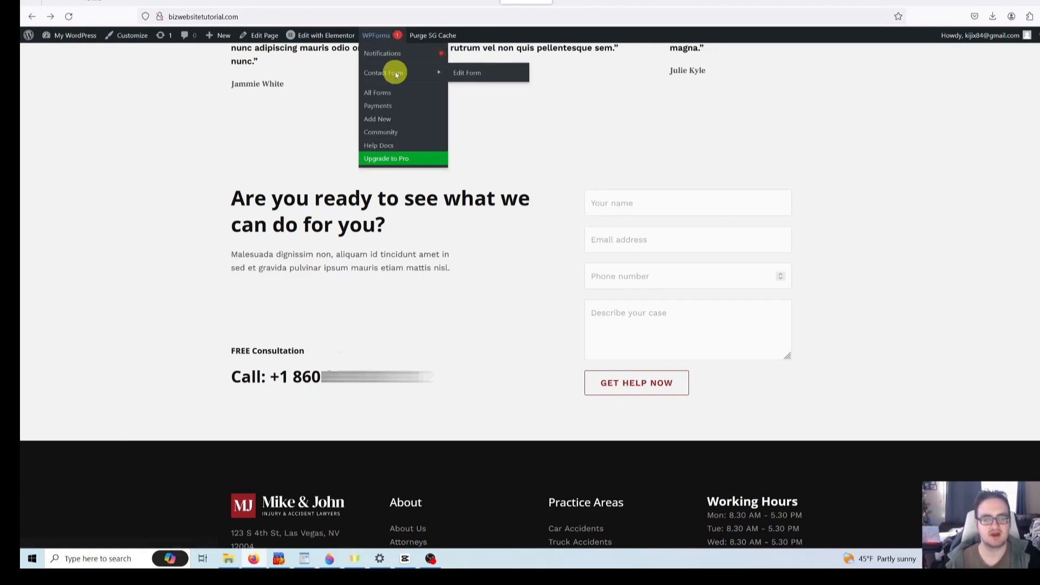
pyautogui.click(496, 73)
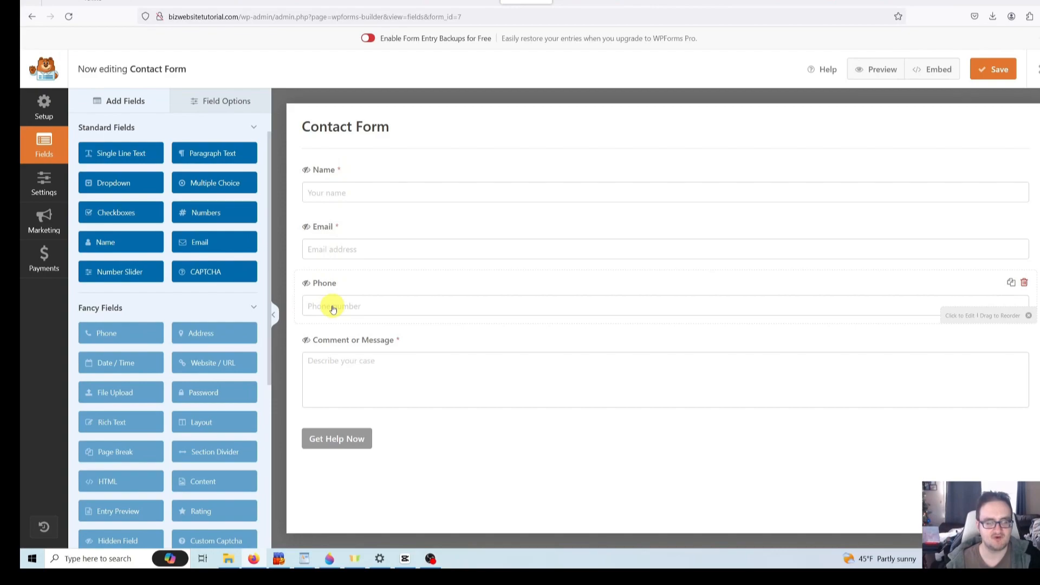
# - Change the Comment or Message placeholder from 'Describe your case' to 'Your Message'
pyautogui.click(373, 372)
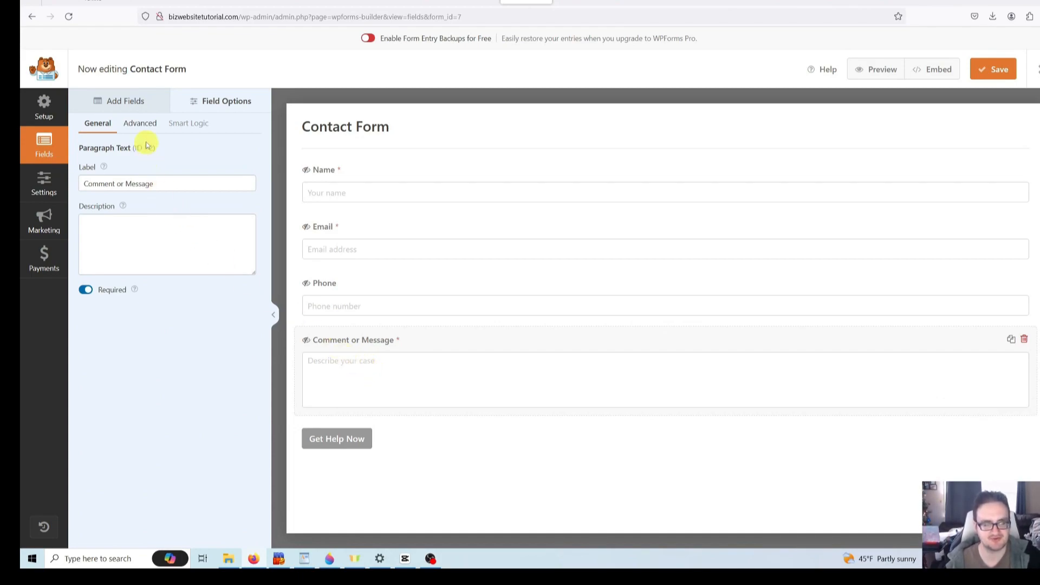
pyautogui.click(141, 123)
pyautogui.tripleClick(157, 223)
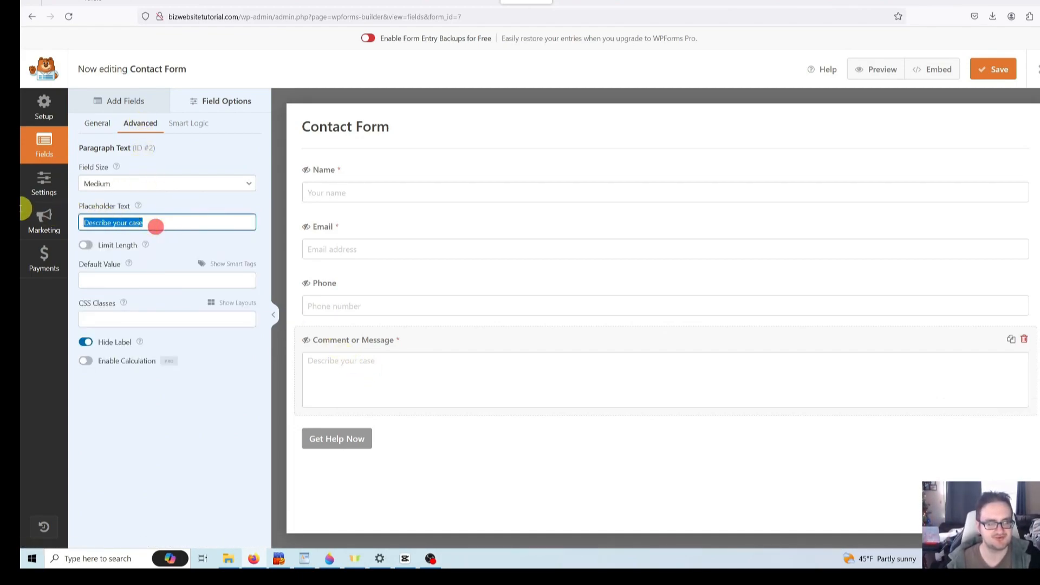
pyautogui.write('Your Message')
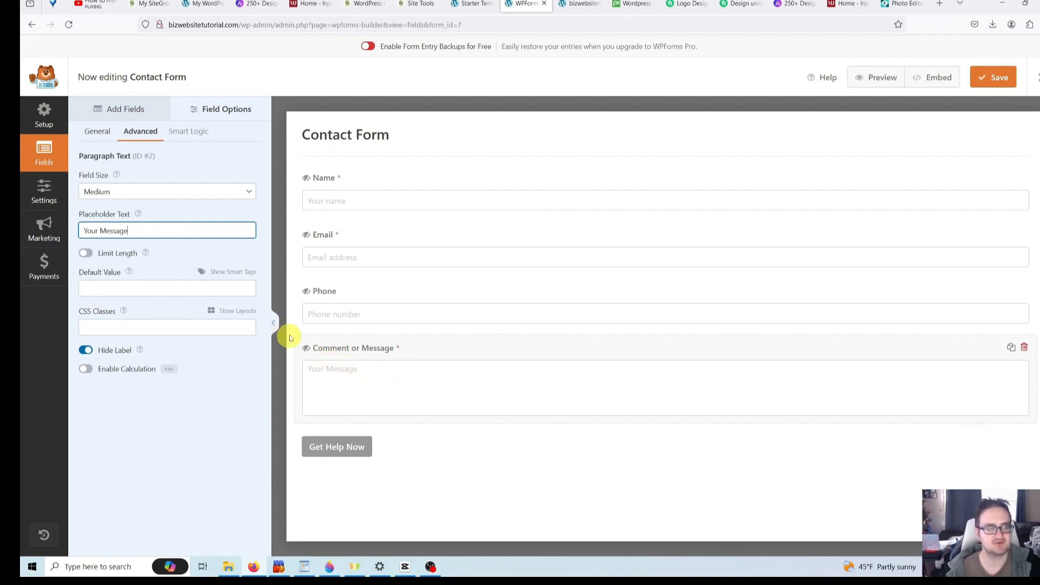
pyautogui.click(99, 133)
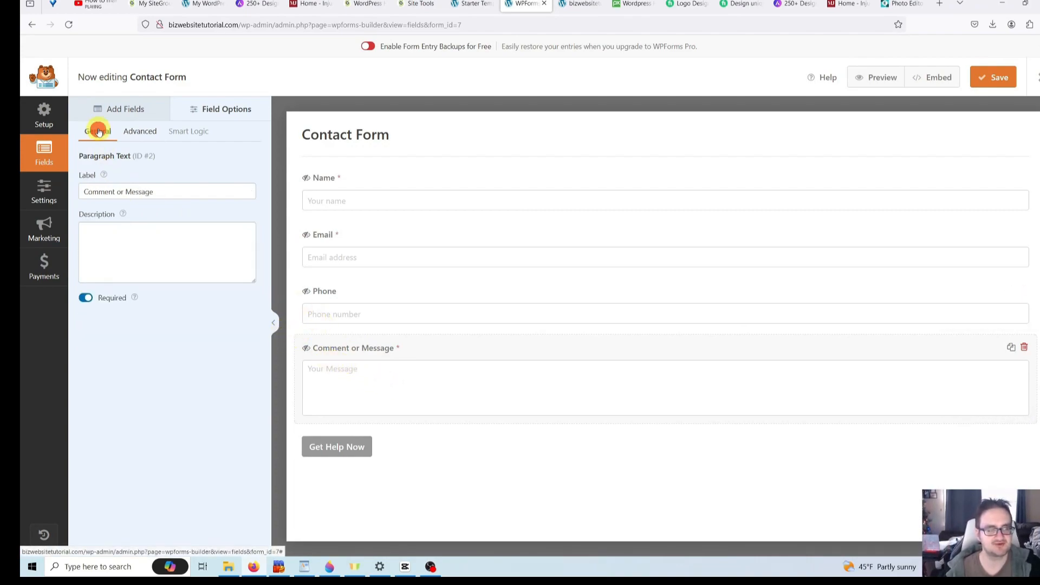
pyautogui.click(109, 108)
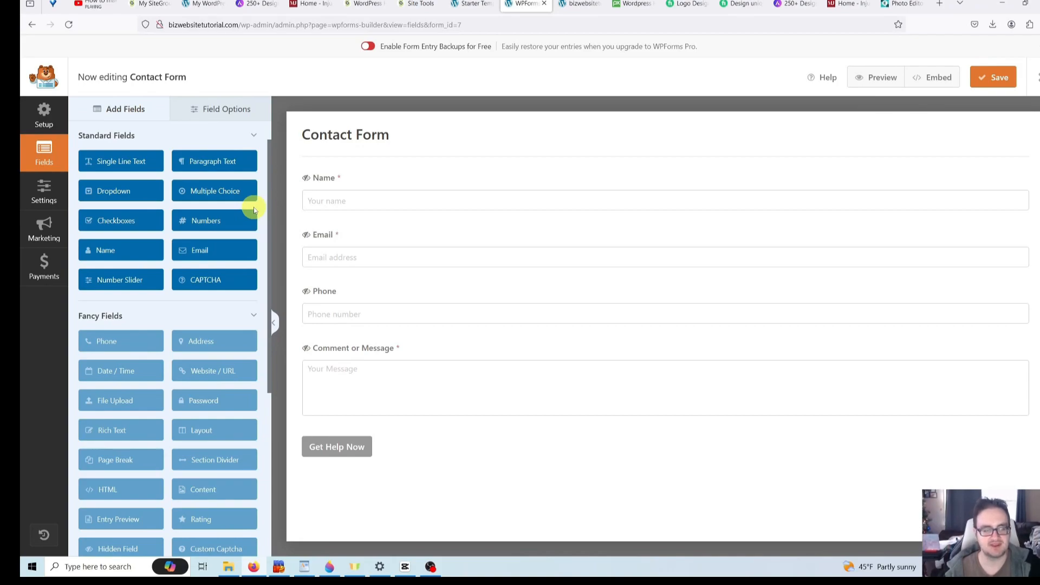
# - Add a Checkboxes field between Phone and Comment, then delete it again
pyautogui.click(115, 225)
pyautogui.moveTo(115, 225); pyautogui.dragTo(366, 351)
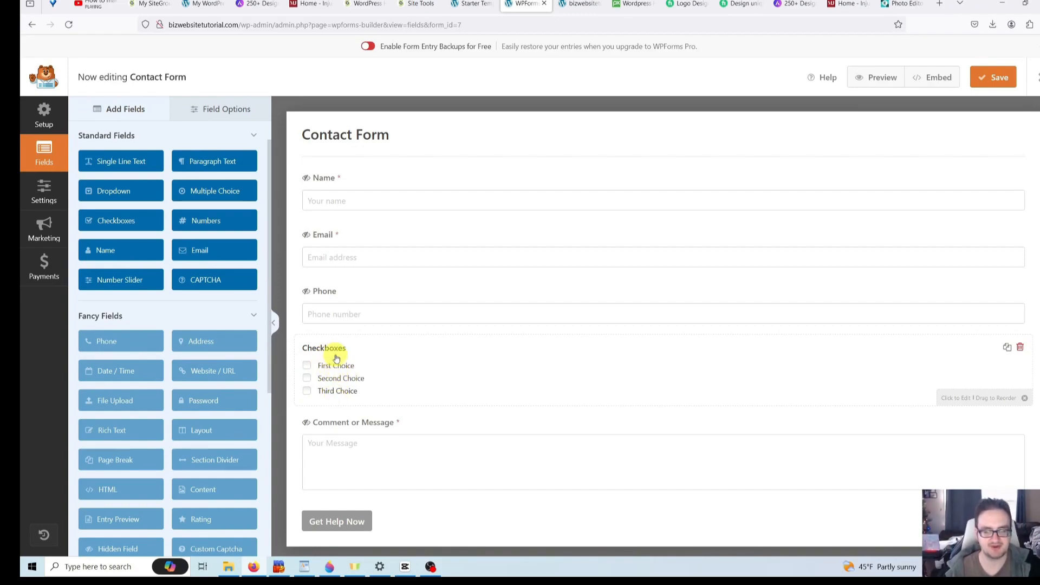
pyautogui.click(1021, 349)
pyautogui.click(518, 330)
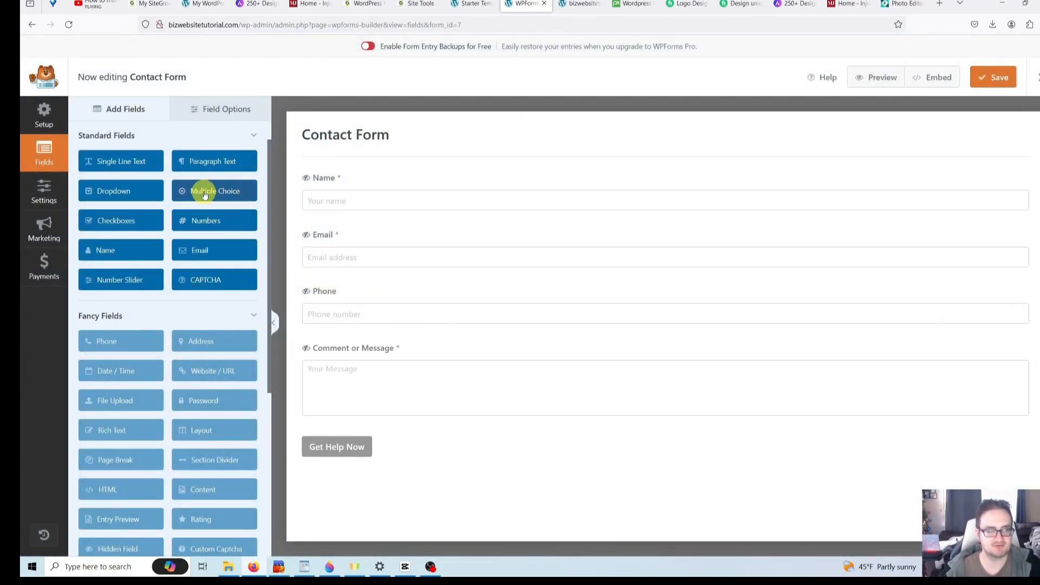
# - Add a Multiple Choice field labelled 'What is the concern you are writing in regarding'
pyautogui.moveTo(201, 191); pyautogui.dragTo(350, 359)
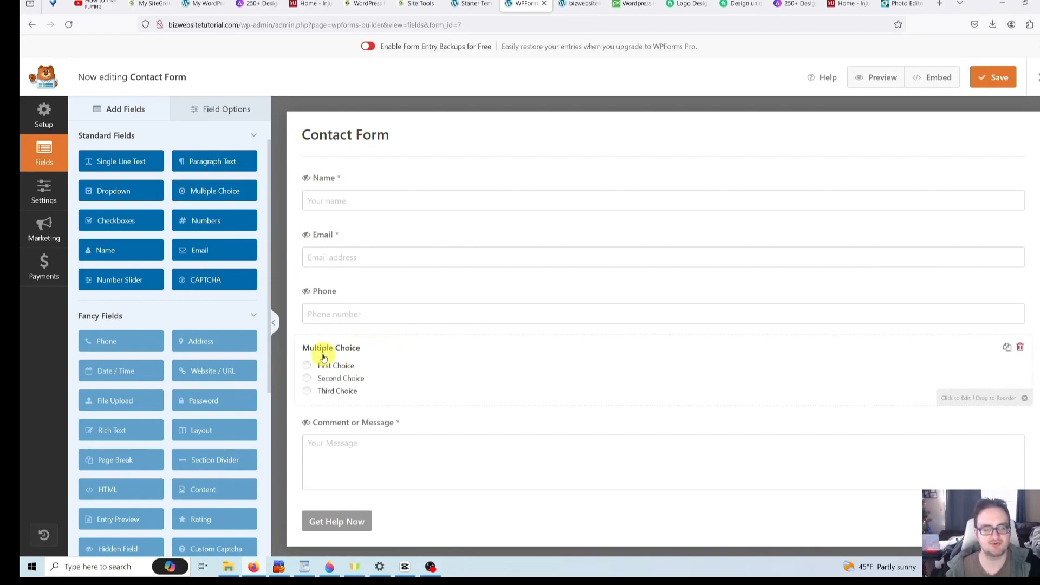
pyautogui.click(355, 354)
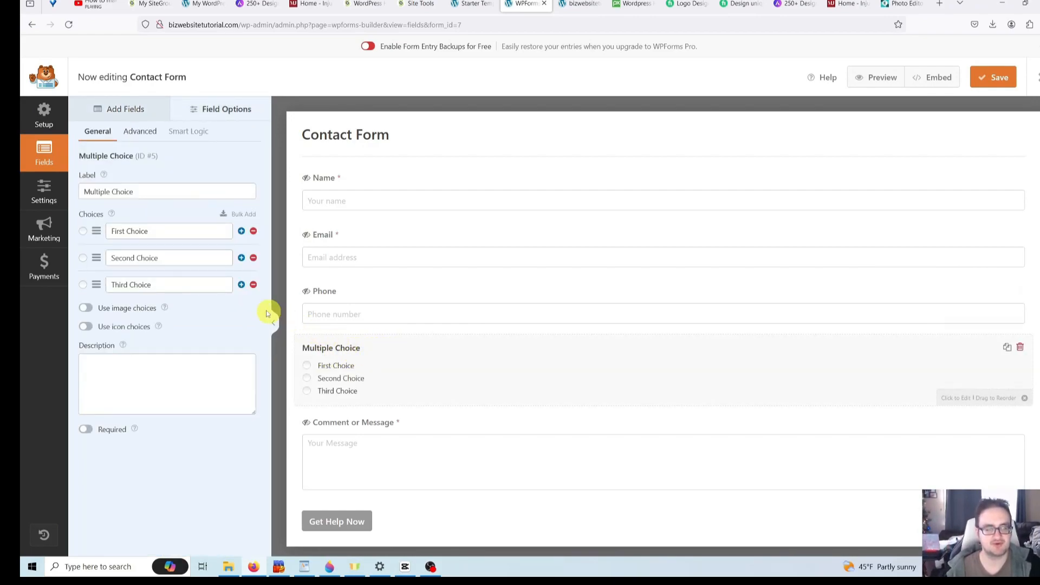
pyautogui.click(135, 193)
pyautogui.tripleClick(163, 193)
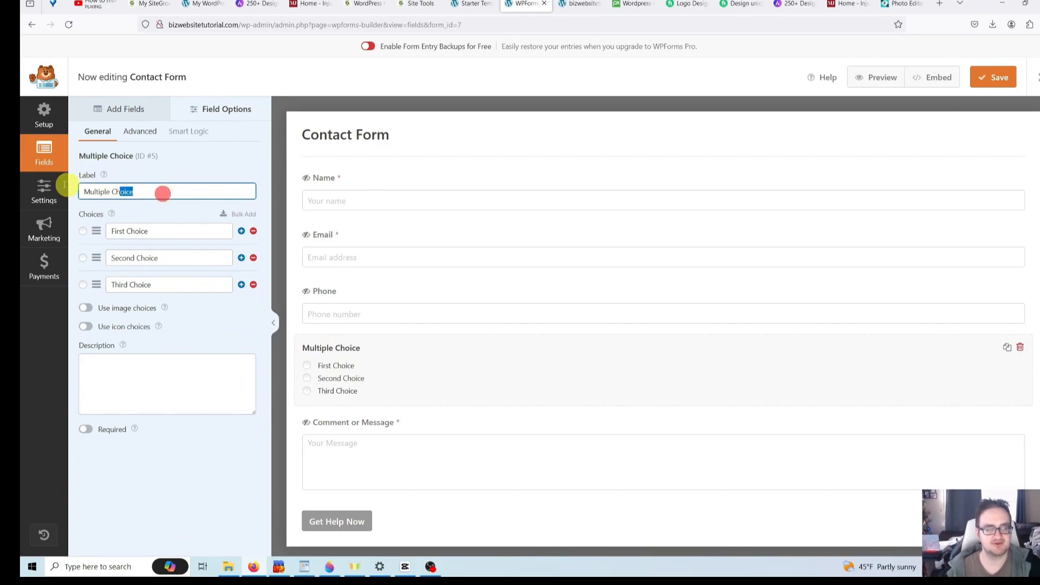
pyautogui.write('Wha')
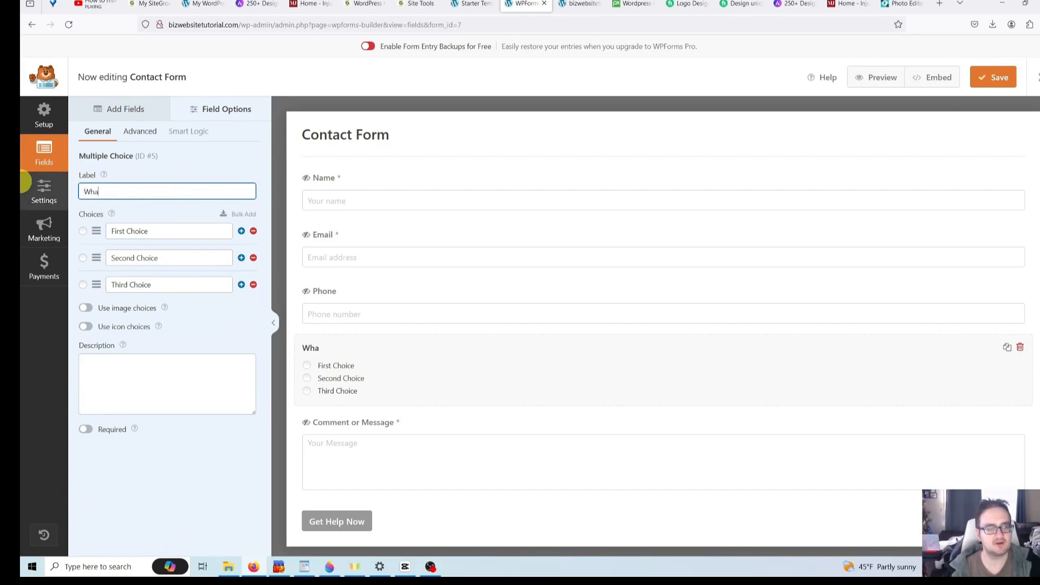
pyautogui.write('t is ')
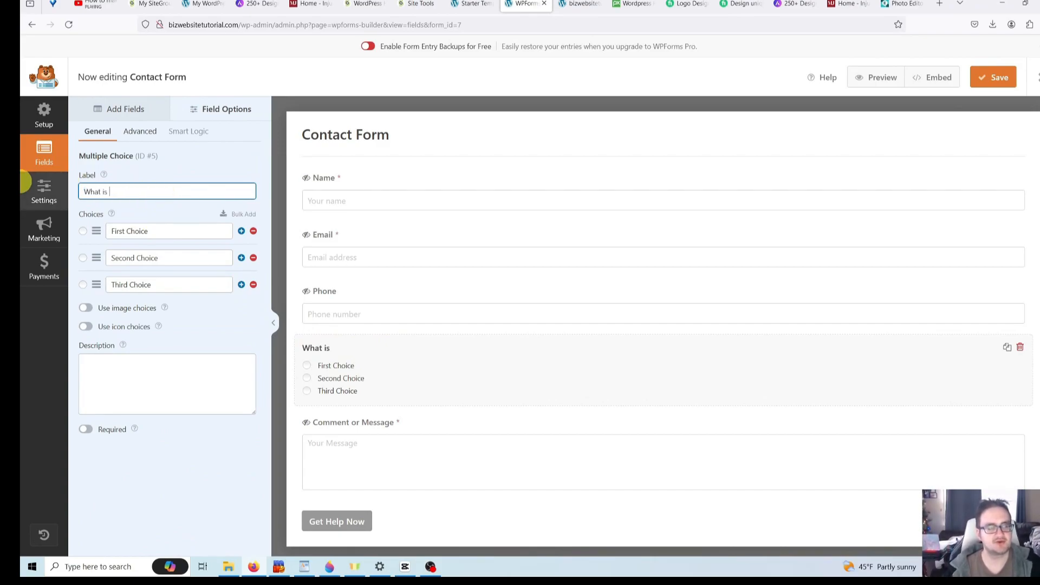
pyautogui.write('the concern you a')
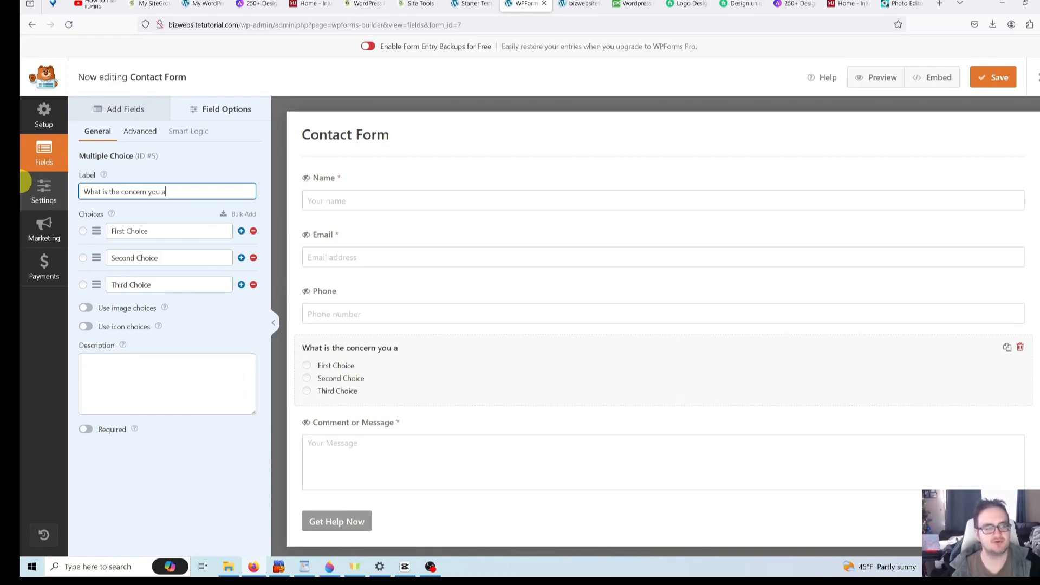
pyautogui.write('re writing in')
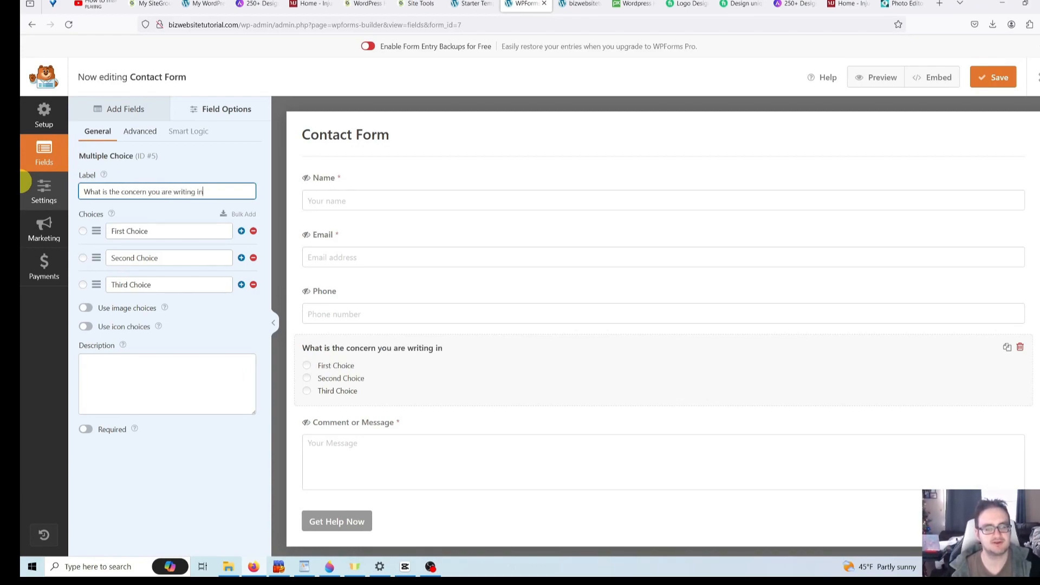
pyautogui.write(' regarding?')
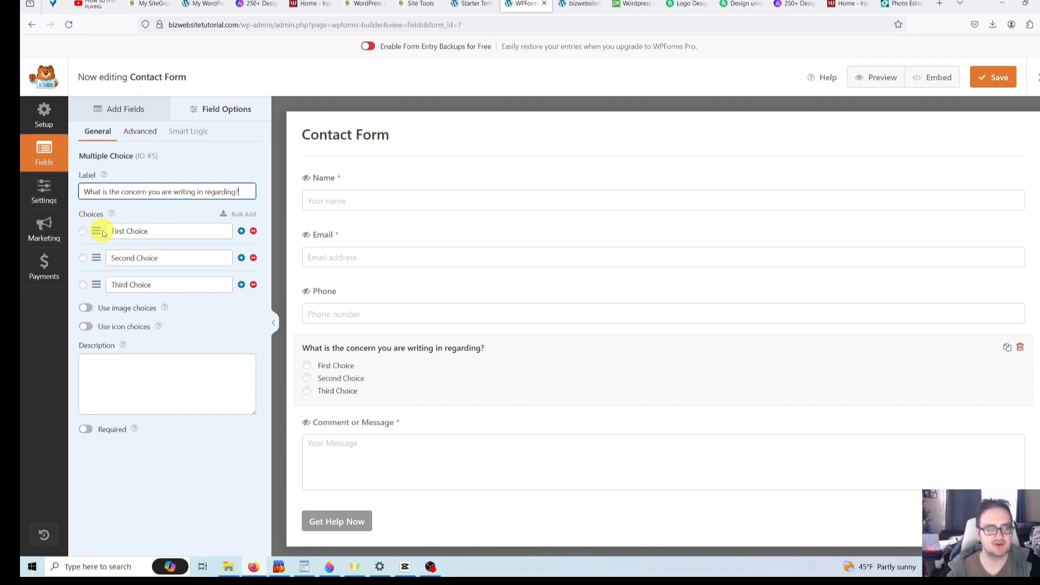
# - Rename the first choice to 'I have a question about selling my house'
pyautogui.click(165, 232)
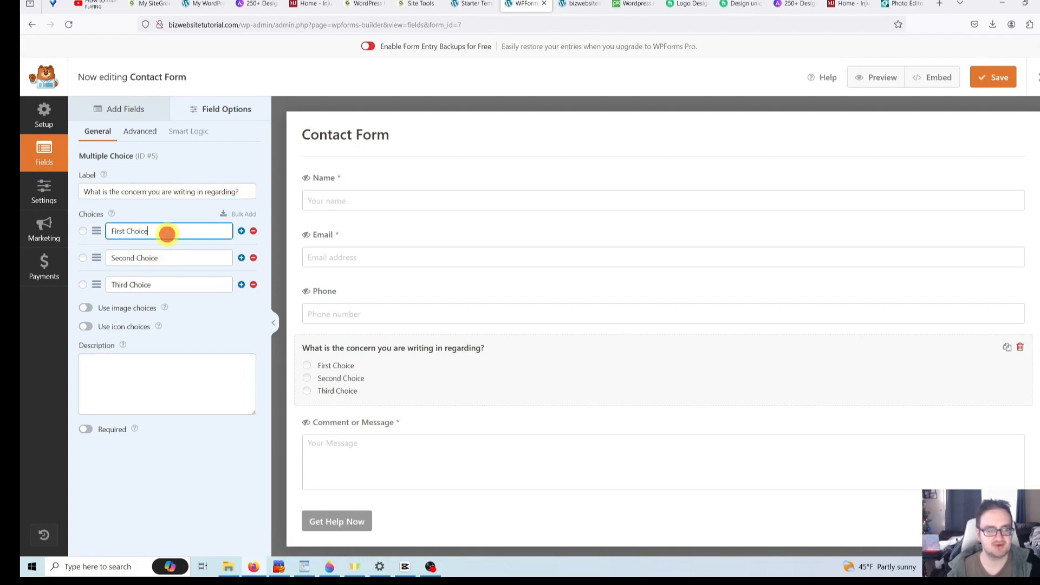
pyautogui.moveTo(180, 231); pyautogui.dragTo(100, 232)
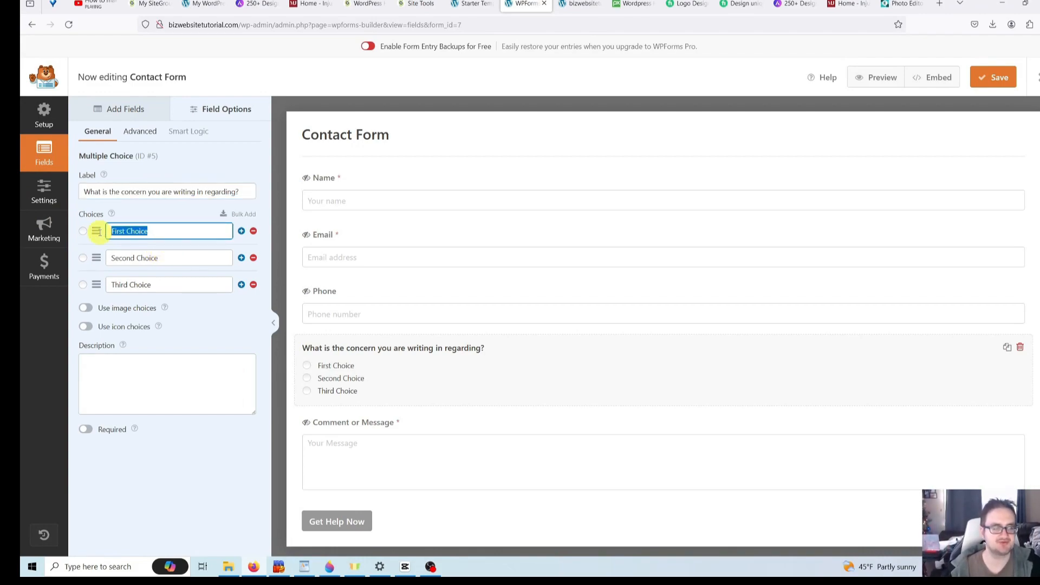
pyautogui.press('BackSpace')
pyautogui.write('I ha')
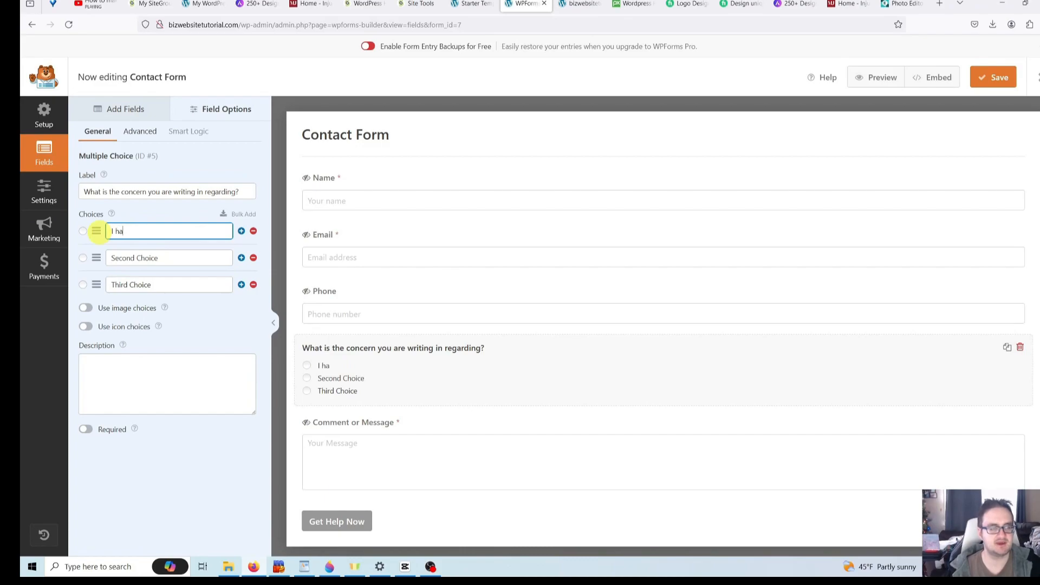
pyautogui.write('ve a question about ')
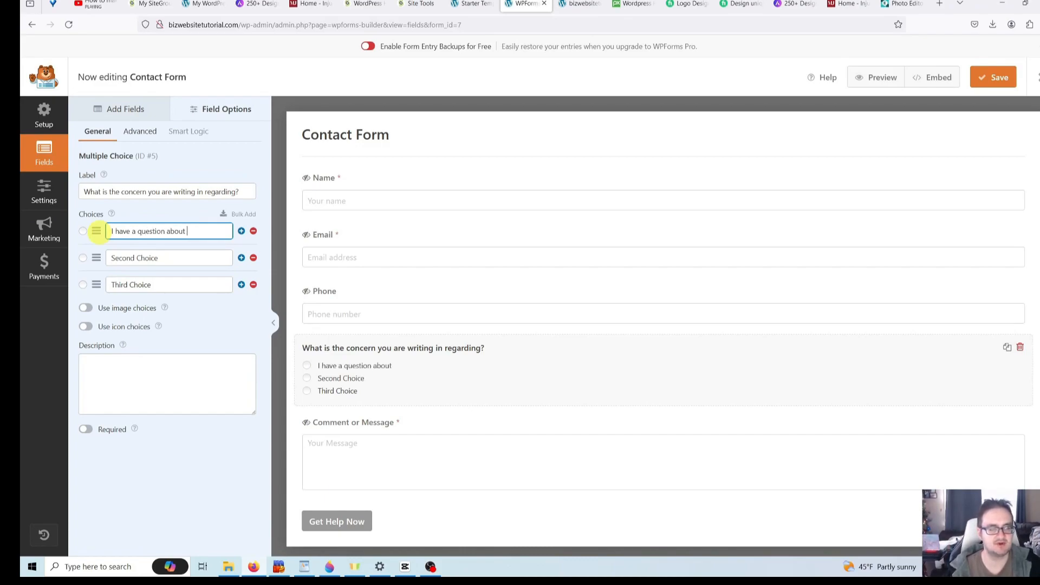
pyautogui.write('selling my house')
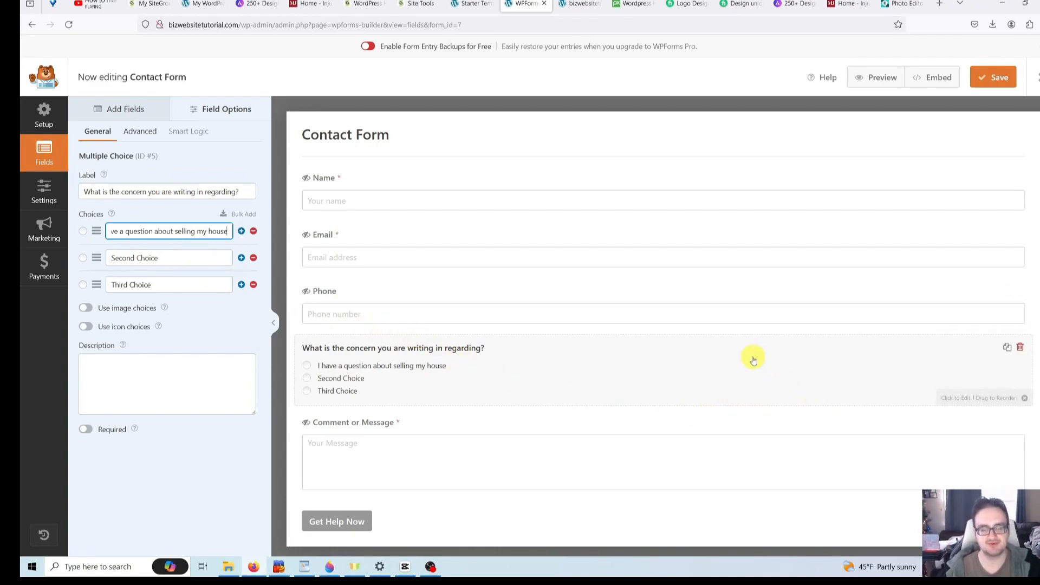
# - Delete the concern question field and save the Contact Form
pyautogui.click(1021, 349)
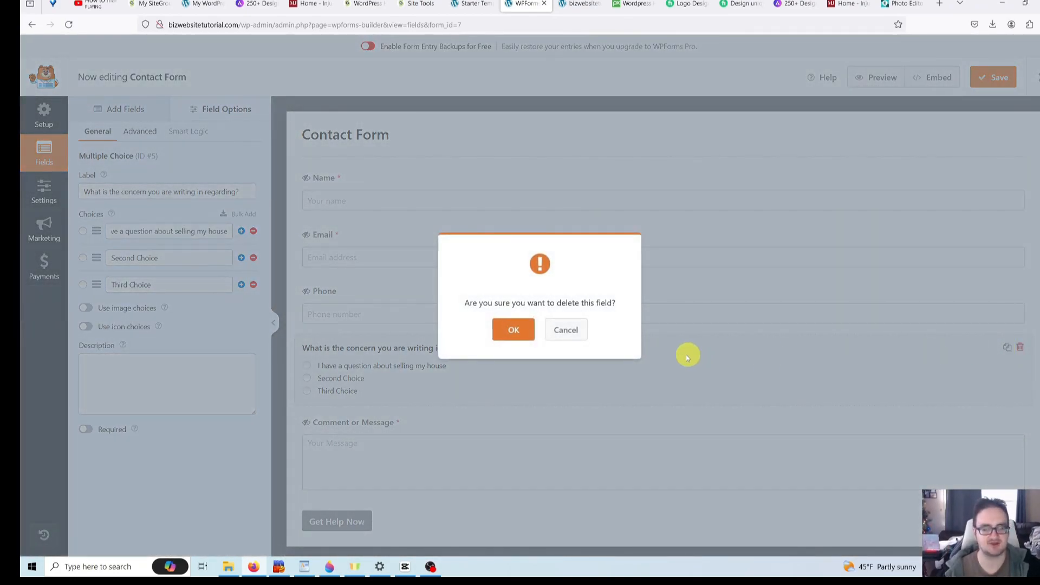
pyautogui.click(534, 335)
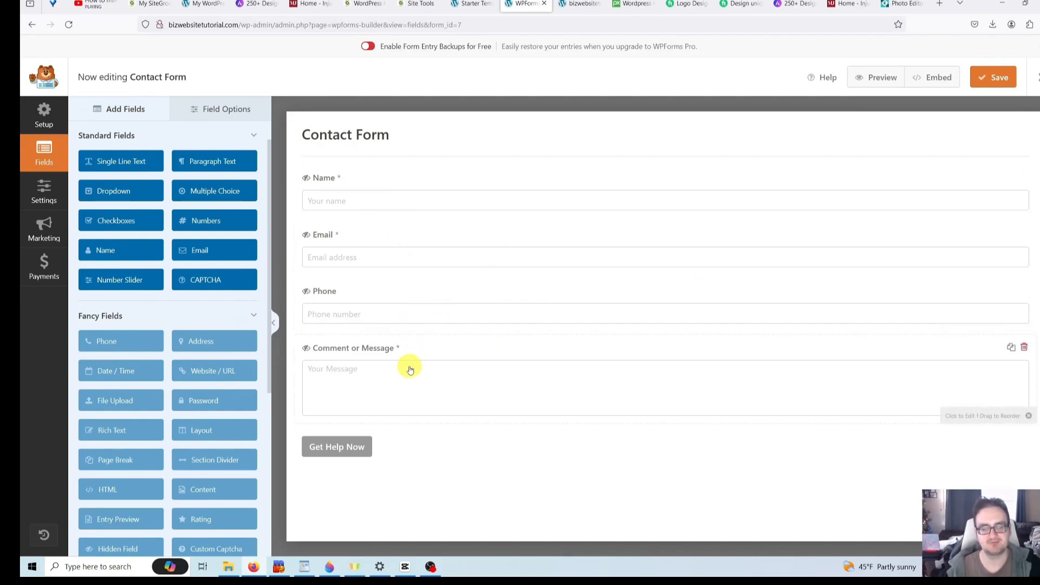
pyautogui.click(349, 379)
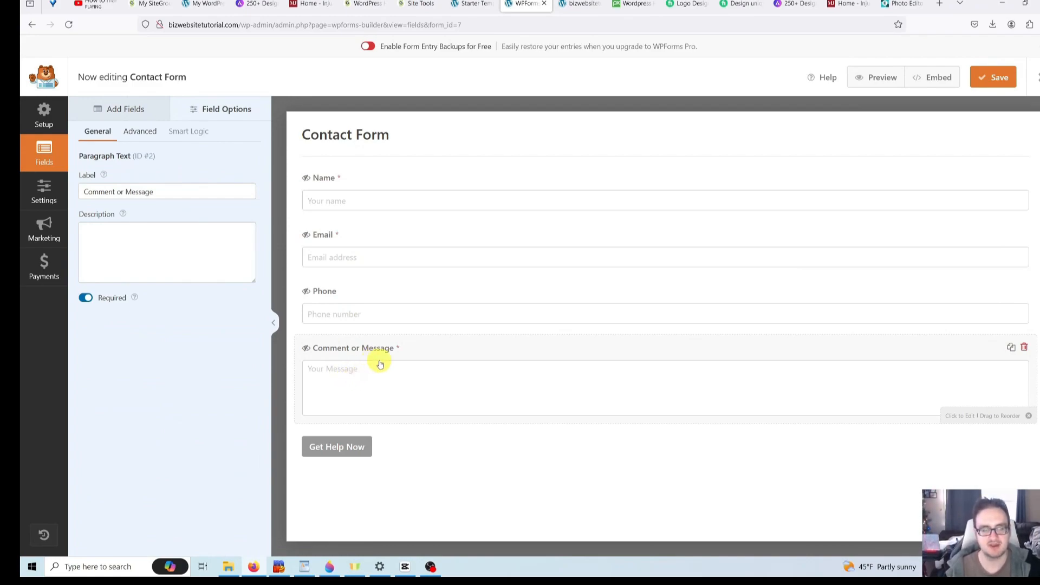
pyautogui.click(373, 373)
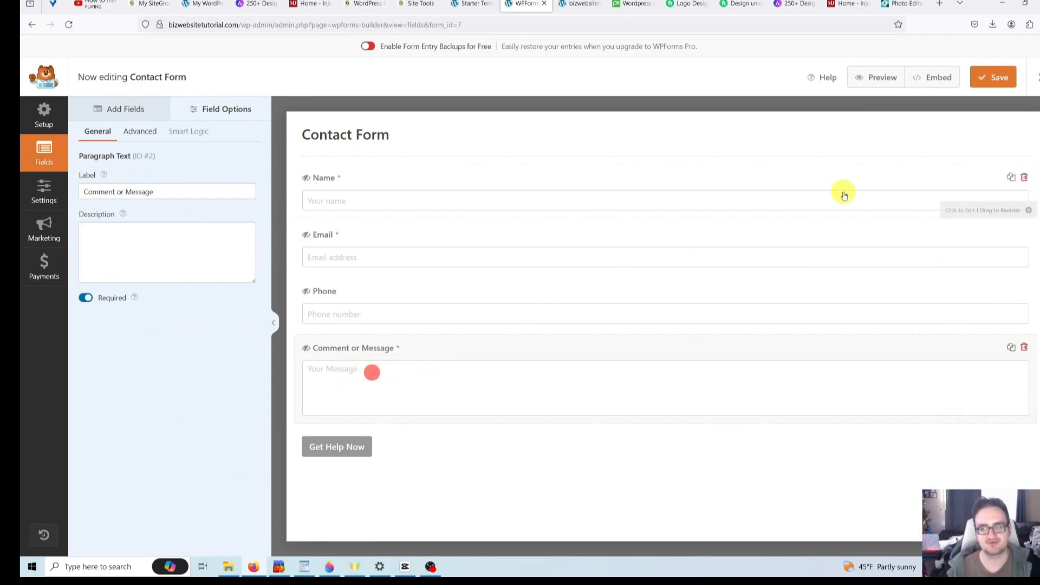
pyautogui.click(999, 80)
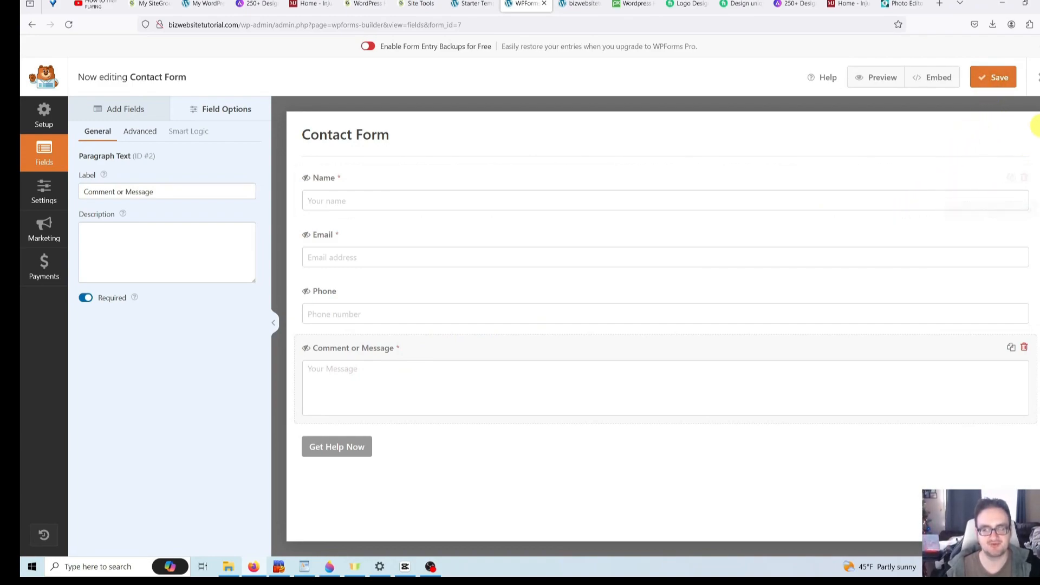
# - Close the WPForms builder and visit the live site homepage
pyautogui.click(1036, 78)
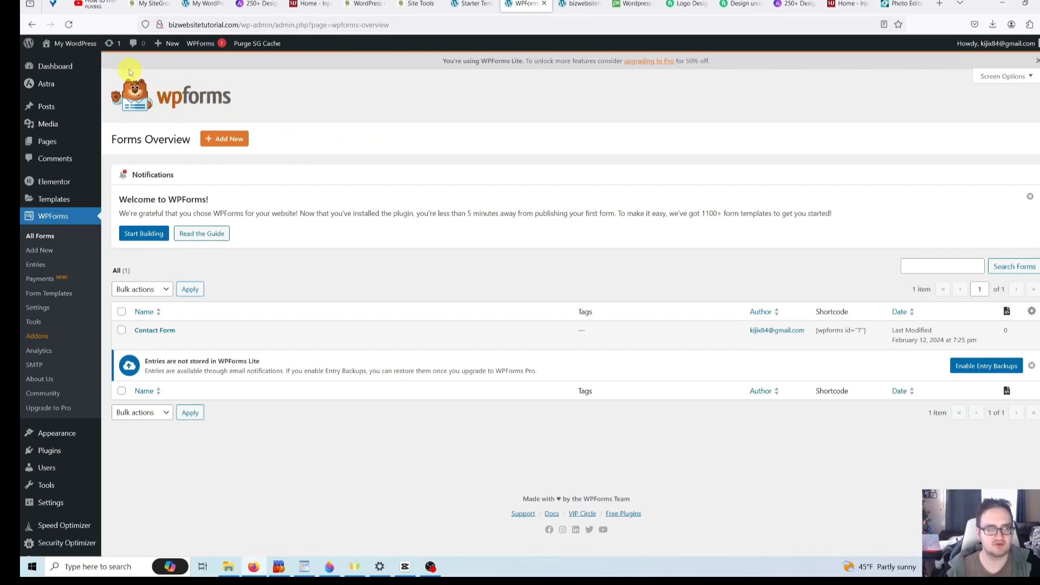
pyautogui.moveTo(87, 42)
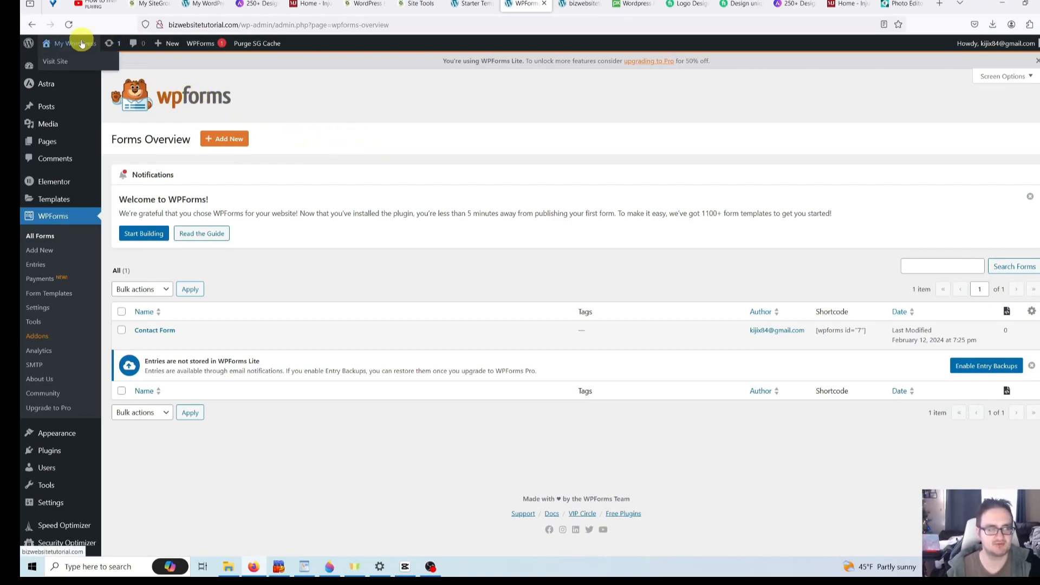
pyautogui.click(65, 62)
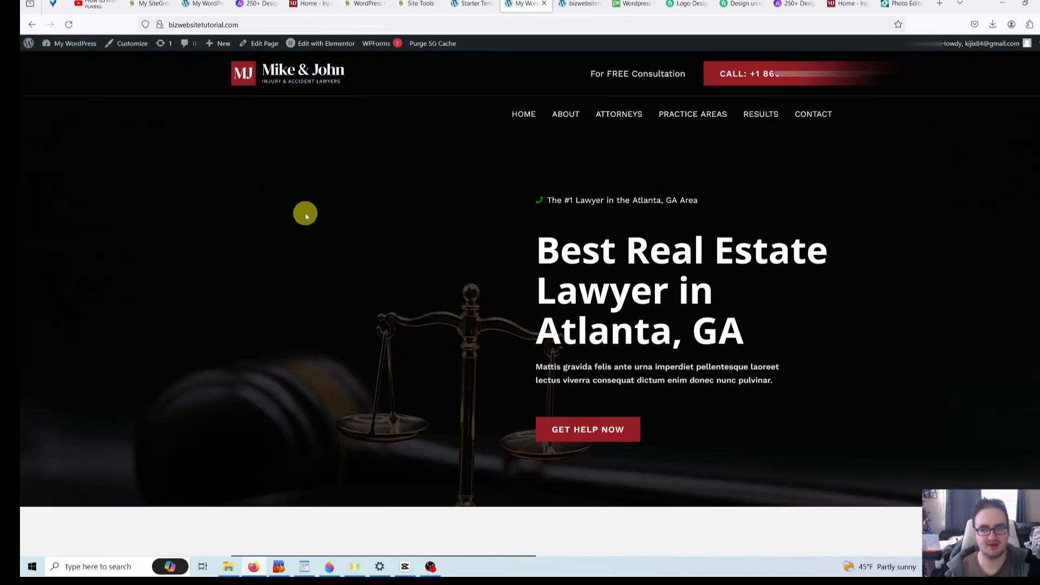
# - Scroll through the live lawyer homepage to review it
pyautogui.scroll(-3, 285, 207)
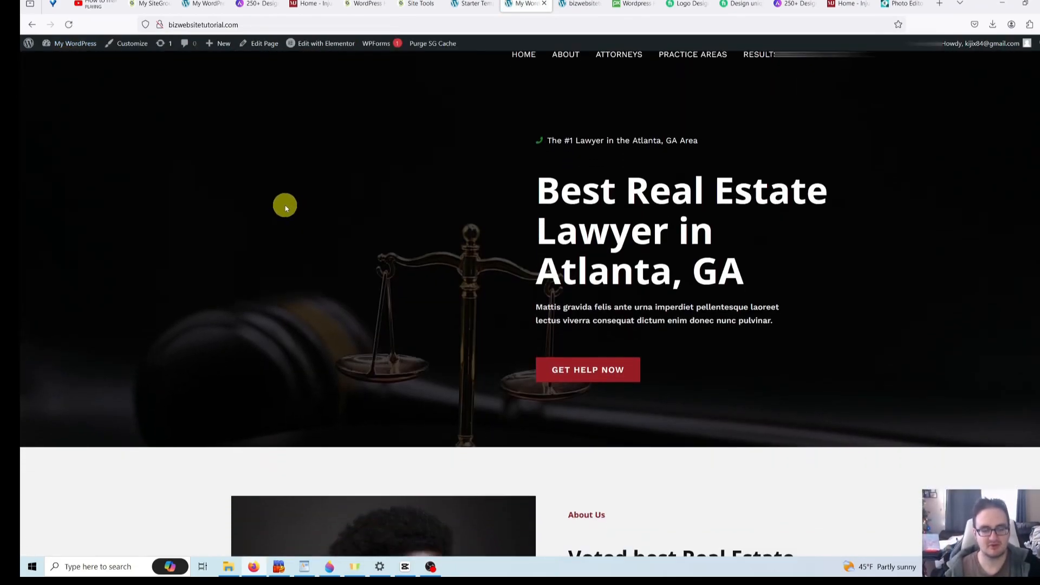
pyautogui.scroll(3, 285, 207)
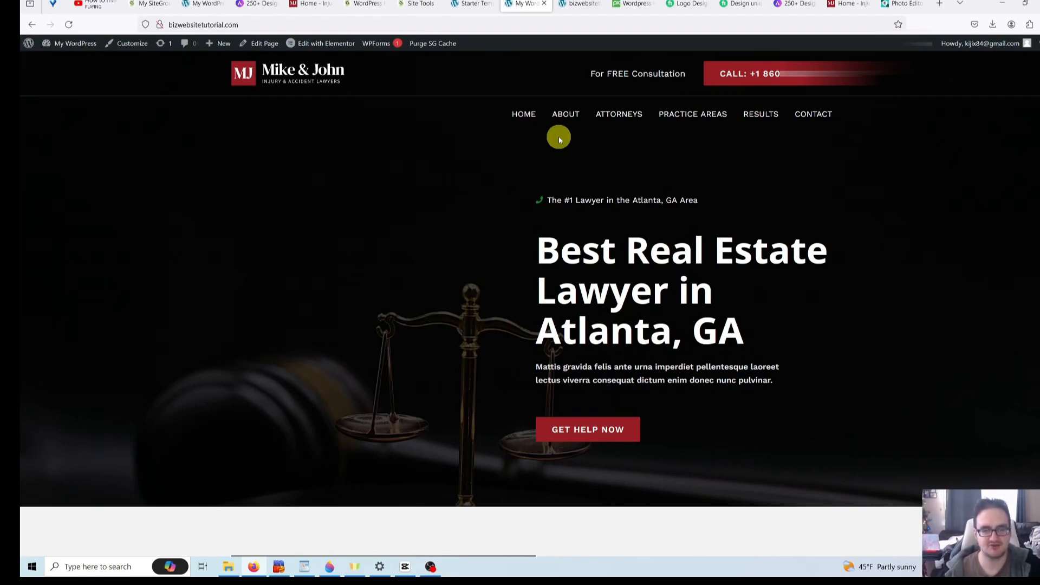
pyautogui.scroll(-5, 401, 205)
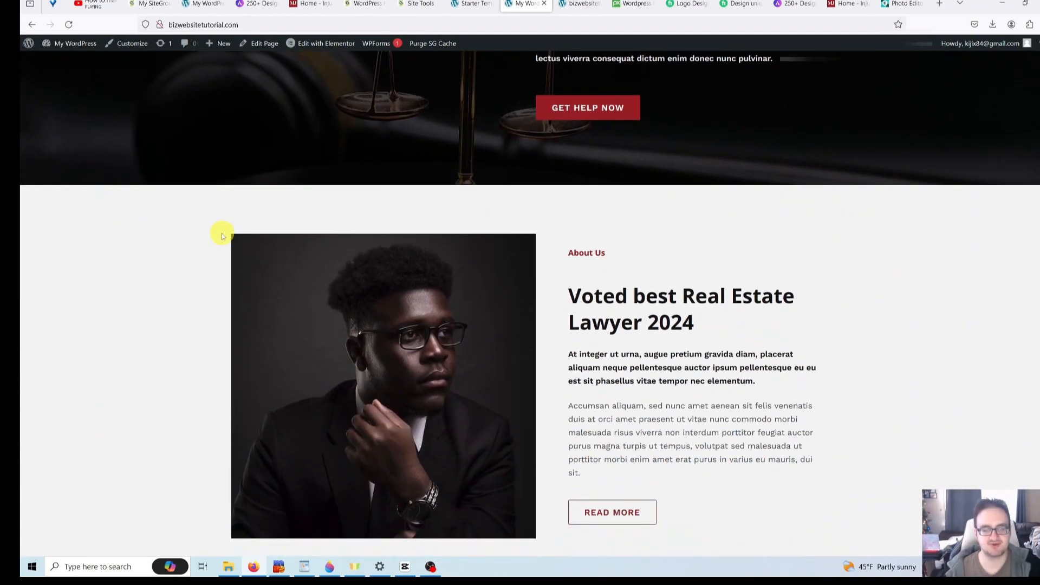
pyautogui.scroll(5, 216, 241)
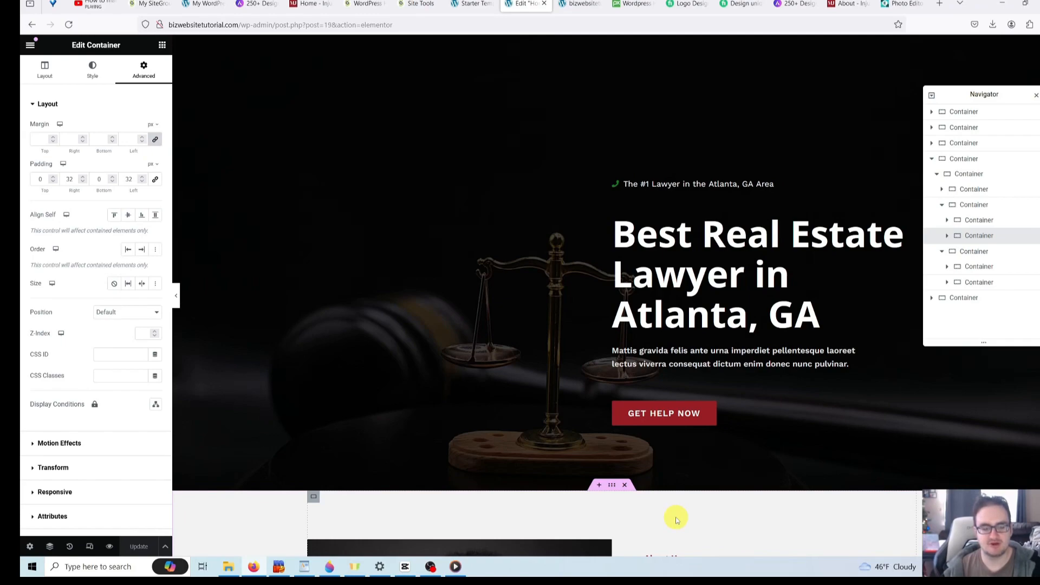
# - Preview the homepage in Elementor at Tablet Portrait (768 px) width
pyautogui.click(89, 547)
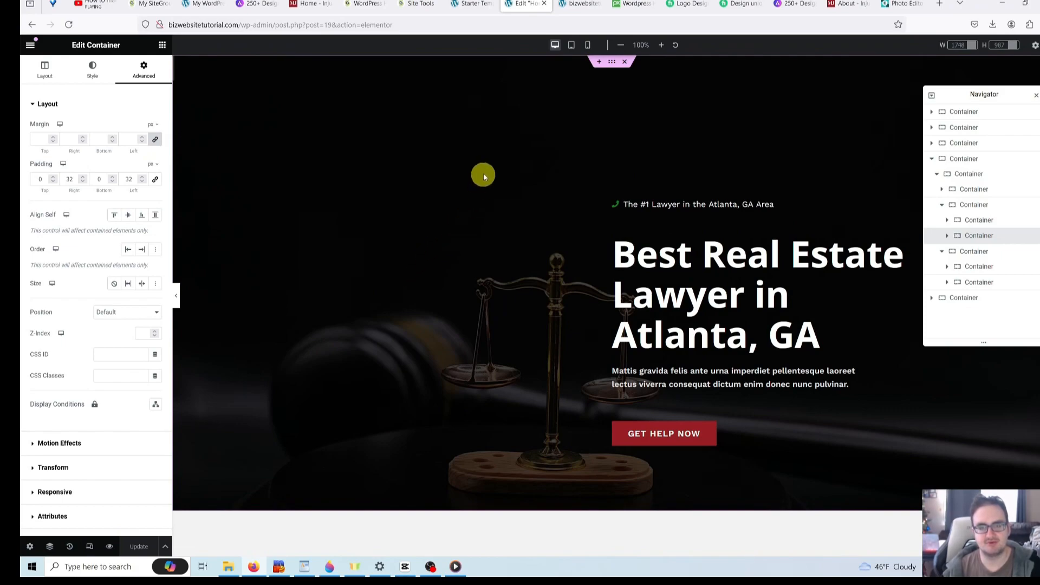
pyautogui.click(572, 46)
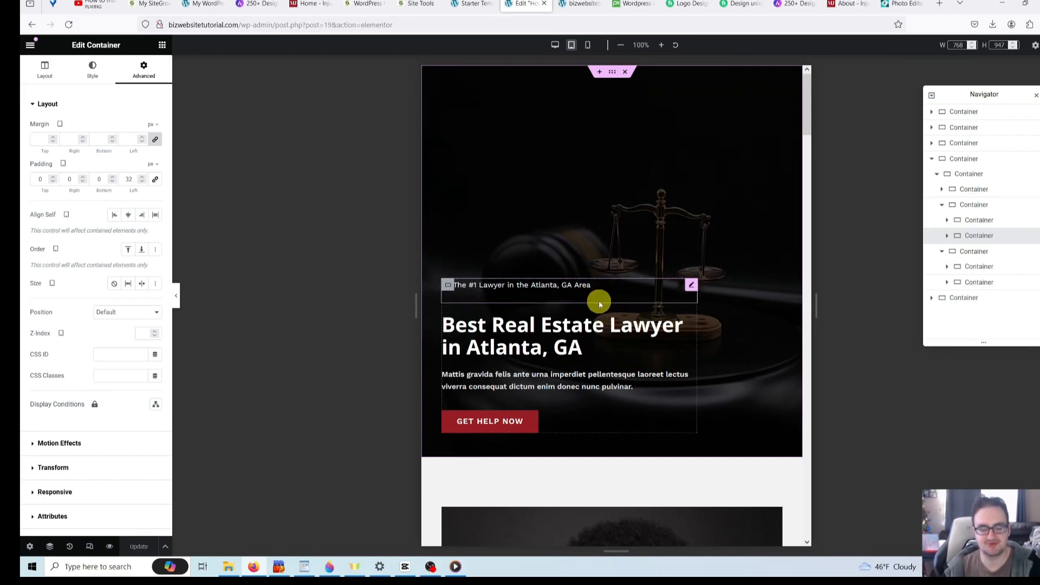
pyautogui.scroll(-6, 599, 301)
pyautogui.scroll(-3, 591, 304)
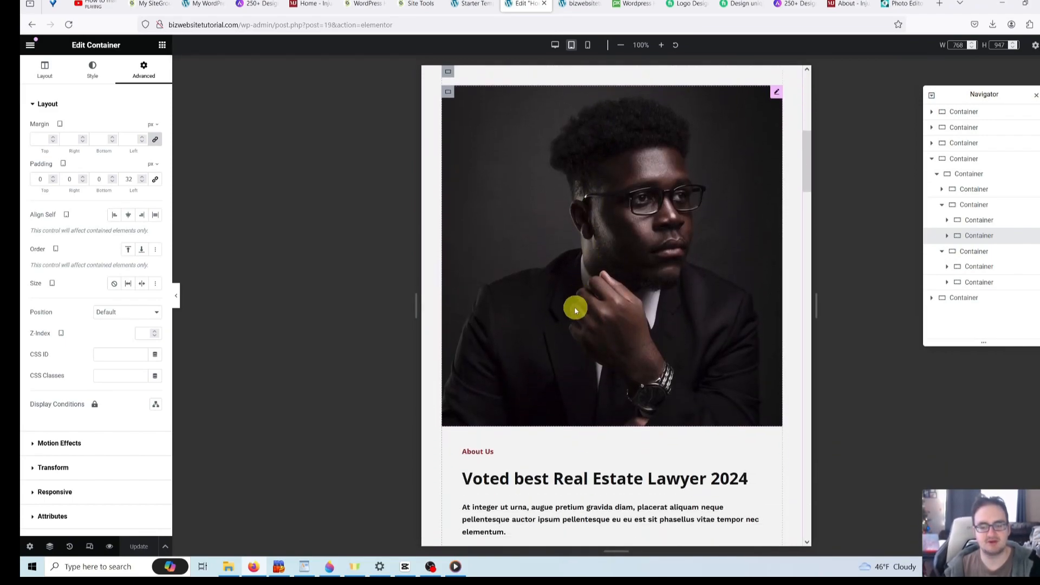
pyautogui.scroll(-2, 564, 306)
pyautogui.scroll(1, 565, 306)
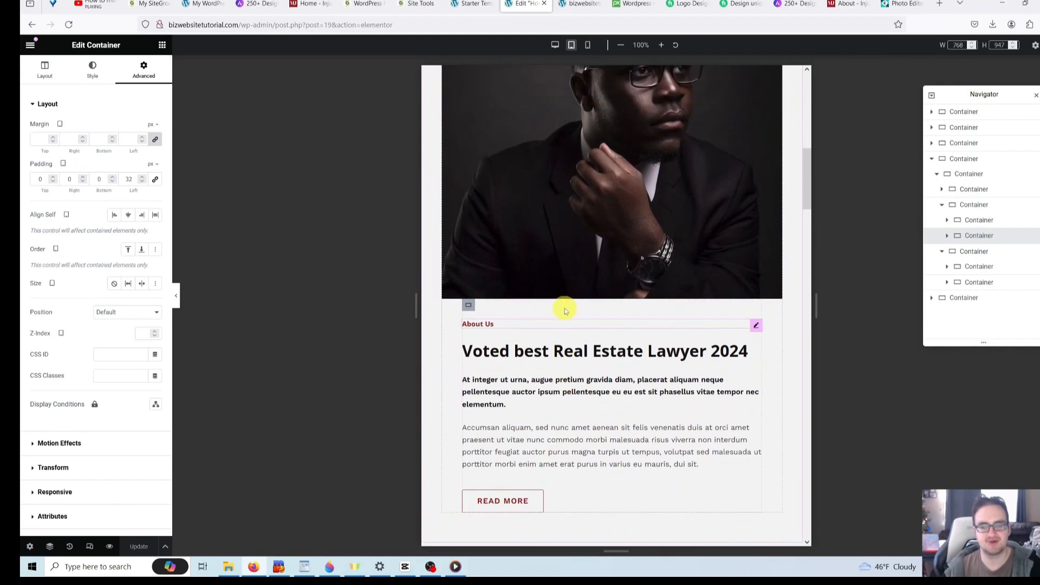
pyautogui.scroll(-2, 555, 263)
pyautogui.scroll(-5, 555, 263)
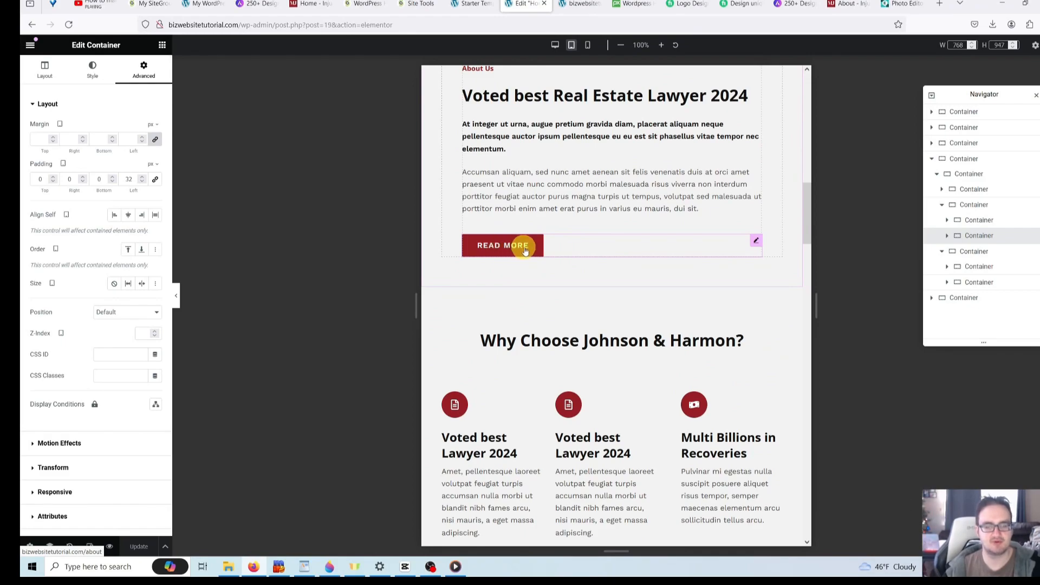
pyautogui.scroll(8, 598, 333)
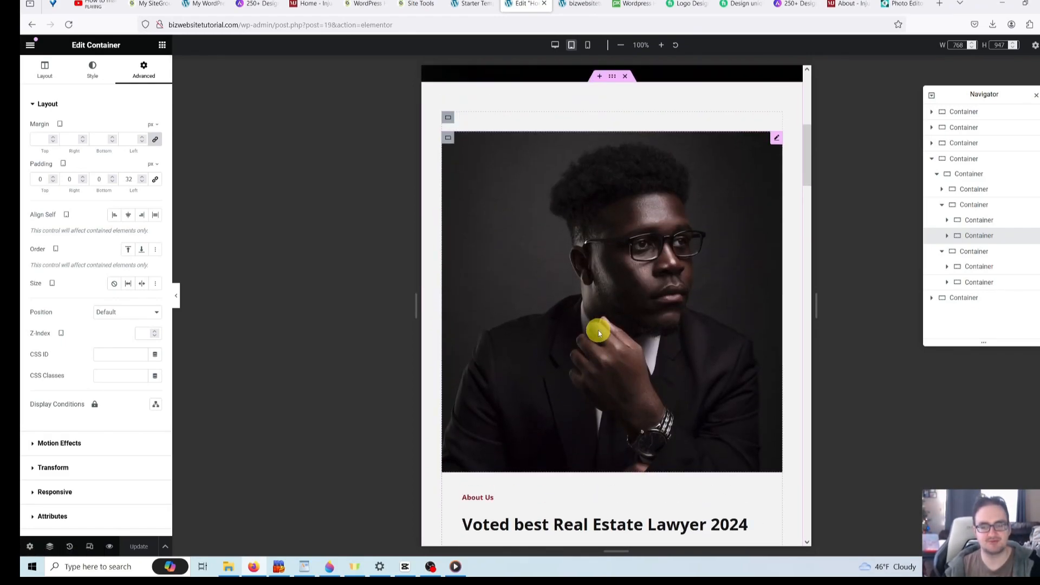
pyautogui.scroll(2, 598, 330)
pyautogui.scroll(-2, 598, 322)
pyautogui.scroll(-2, 598, 325)
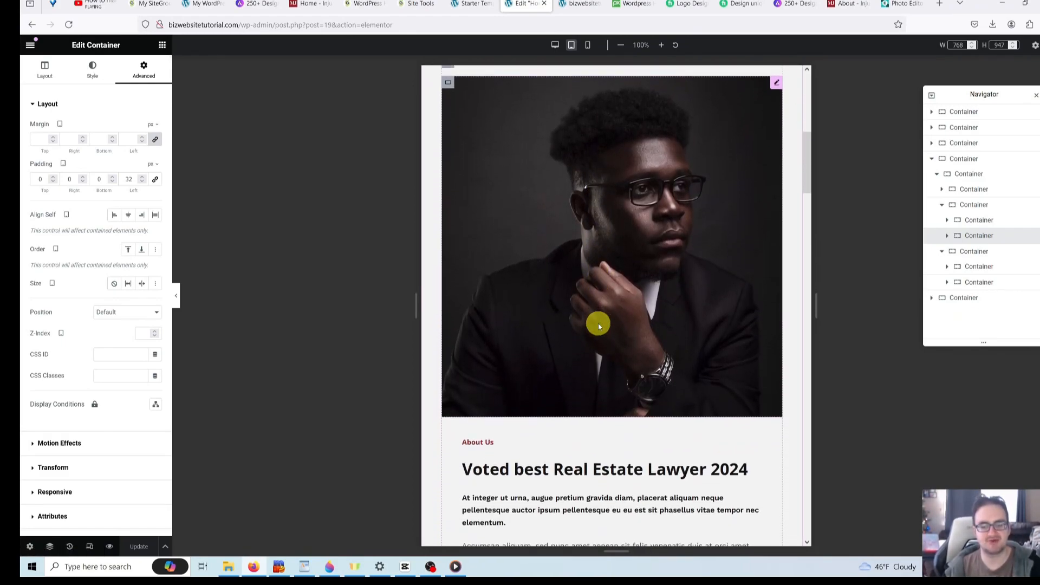
pyautogui.scroll(2, 590, 326)
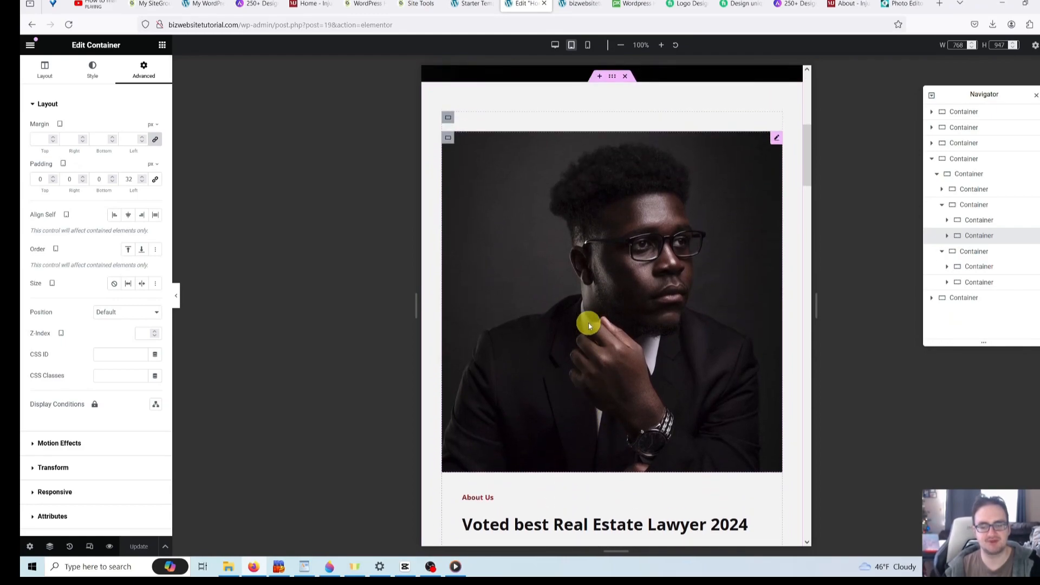
pyautogui.scroll(-2, 589, 323)
pyautogui.scroll(-2, 568, 294)
pyautogui.scroll(-5, 568, 295)
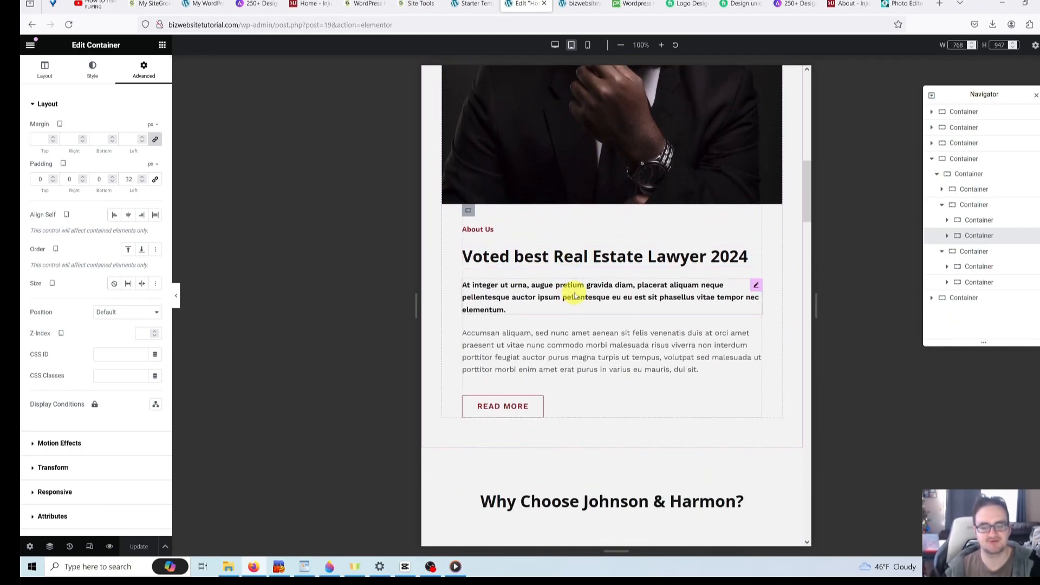
pyautogui.scroll(-2, 586, 294)
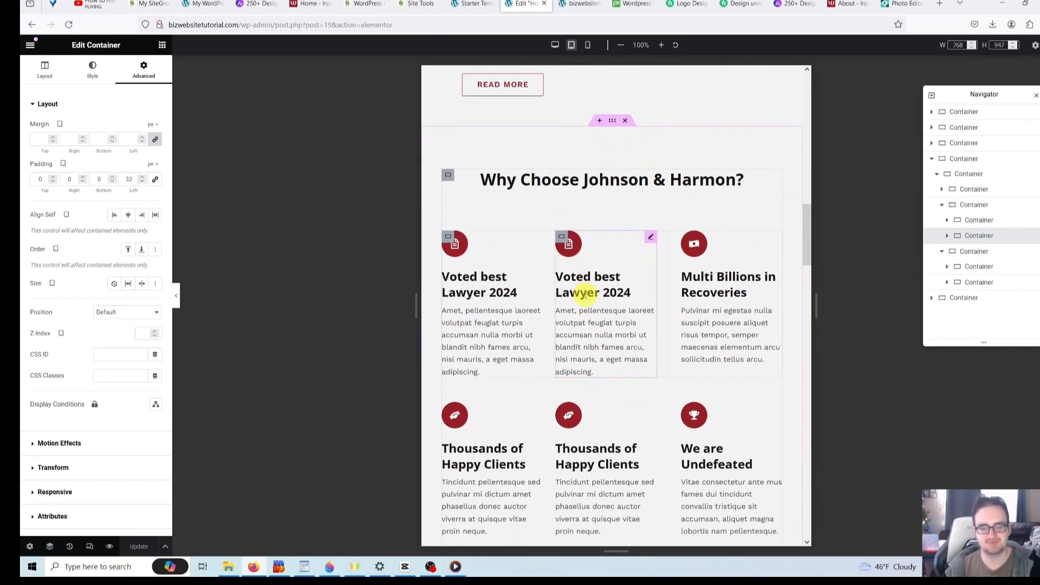
pyautogui.scroll(-1, 586, 294)
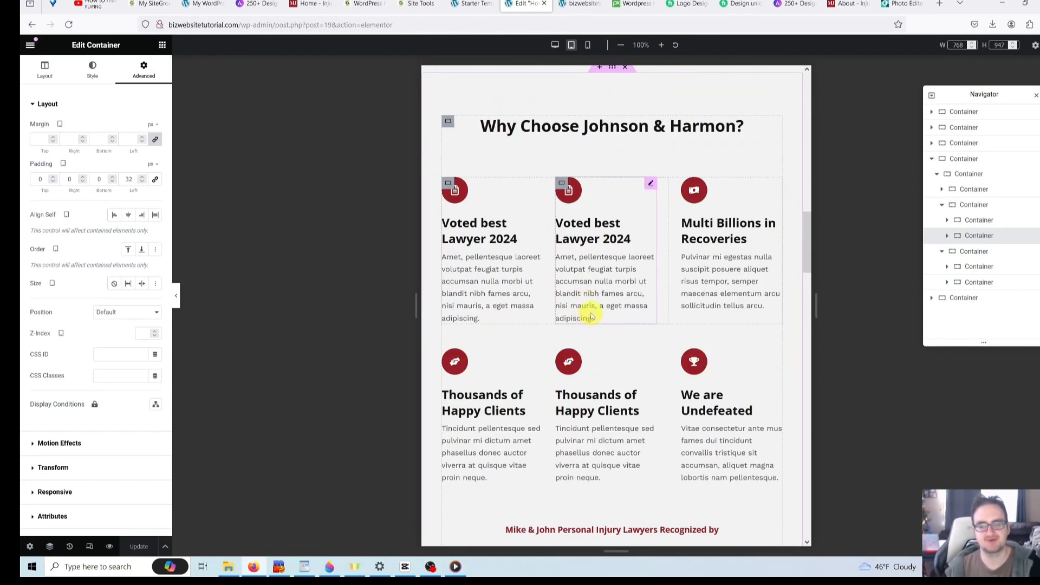
pyautogui.scroll(-2, 592, 316)
pyautogui.scroll(-3, 591, 320)
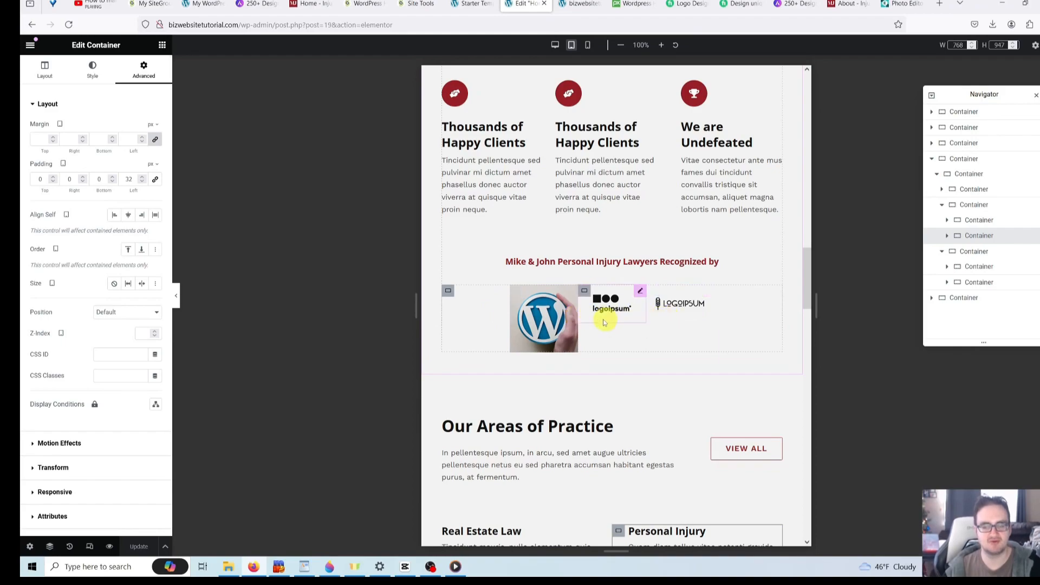
pyautogui.scroll(-1, 607, 327)
pyautogui.scroll(-4, 610, 333)
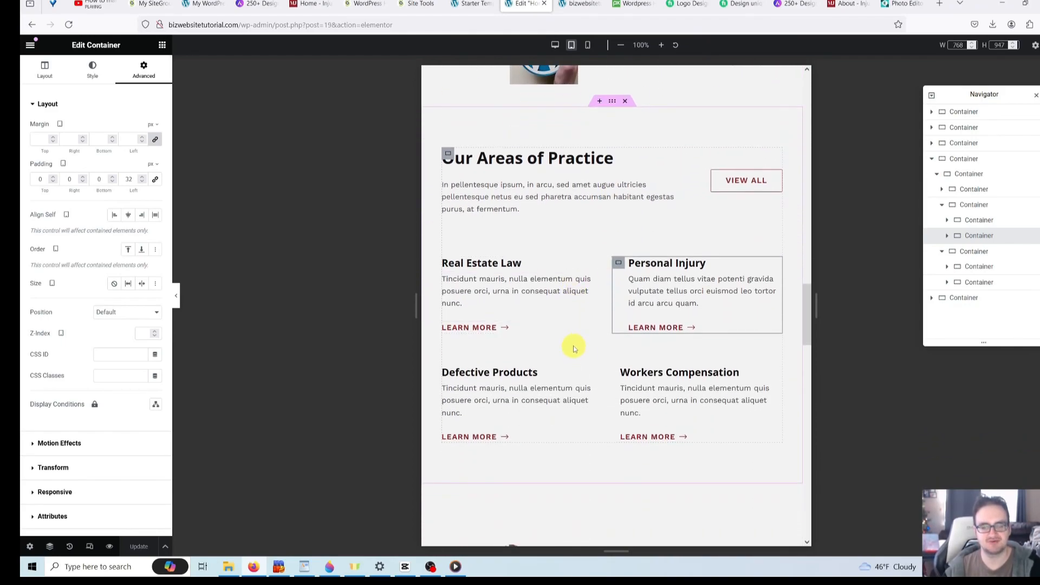
pyautogui.scroll(-2, 570, 345)
# - Inspect the practice cards' containers, from the Real Estate Law text to the Workers Compensation card
pyautogui.click(557, 199)
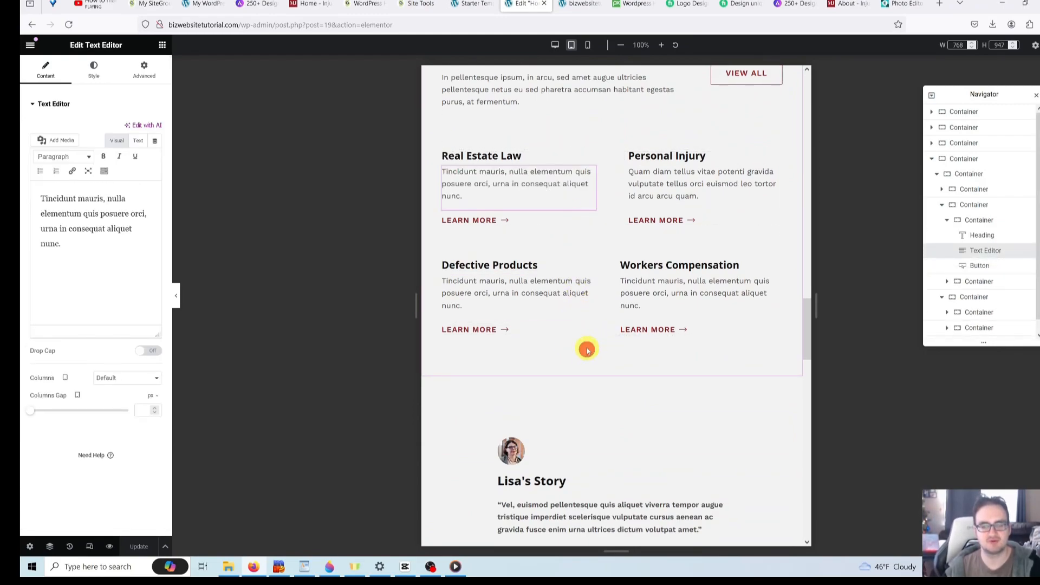
pyautogui.scroll(1, 593, 315)
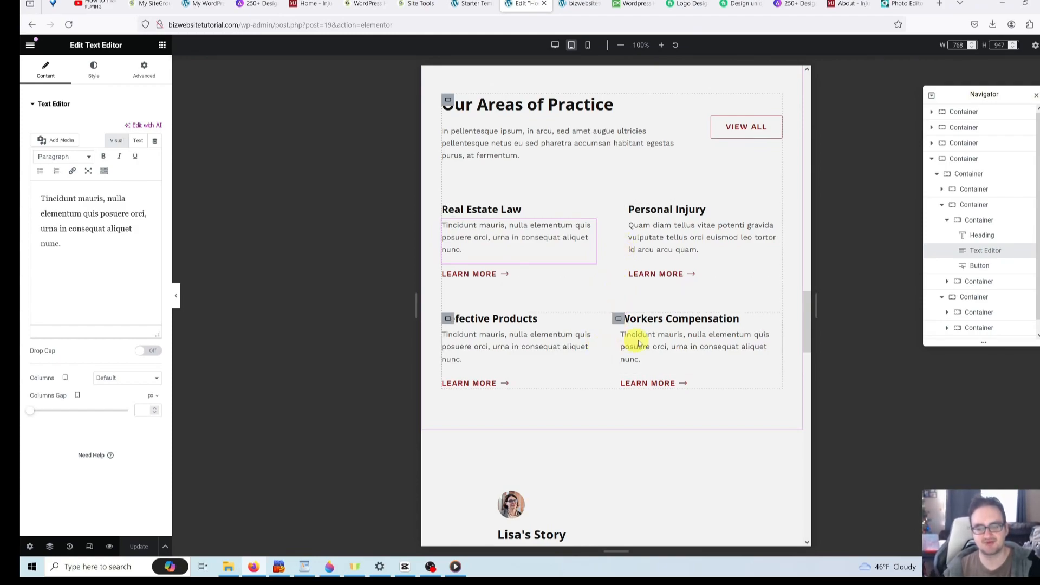
pyautogui.click(619, 246)
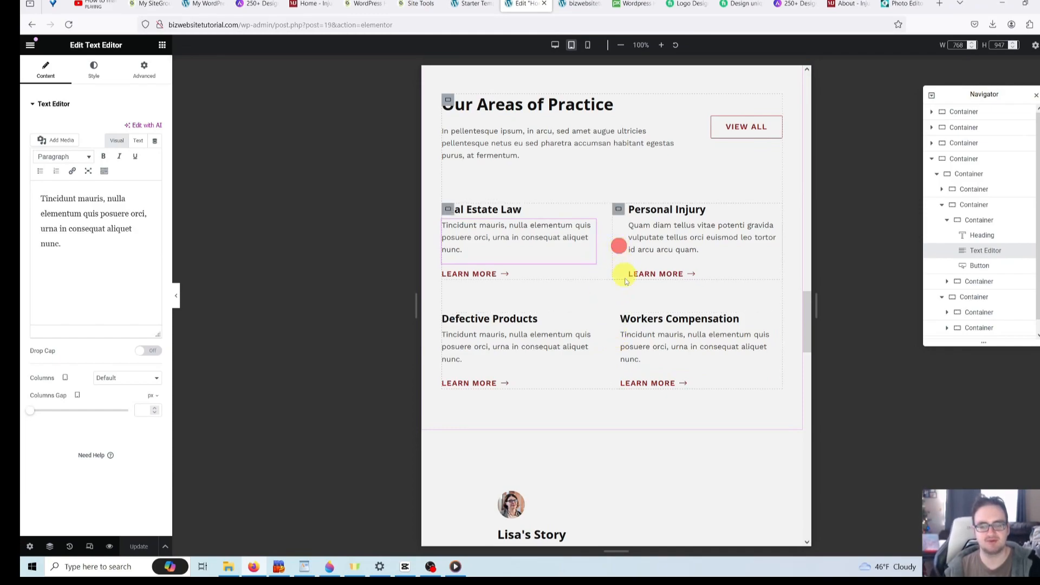
pyautogui.click(607, 285)
pyautogui.click(631, 164)
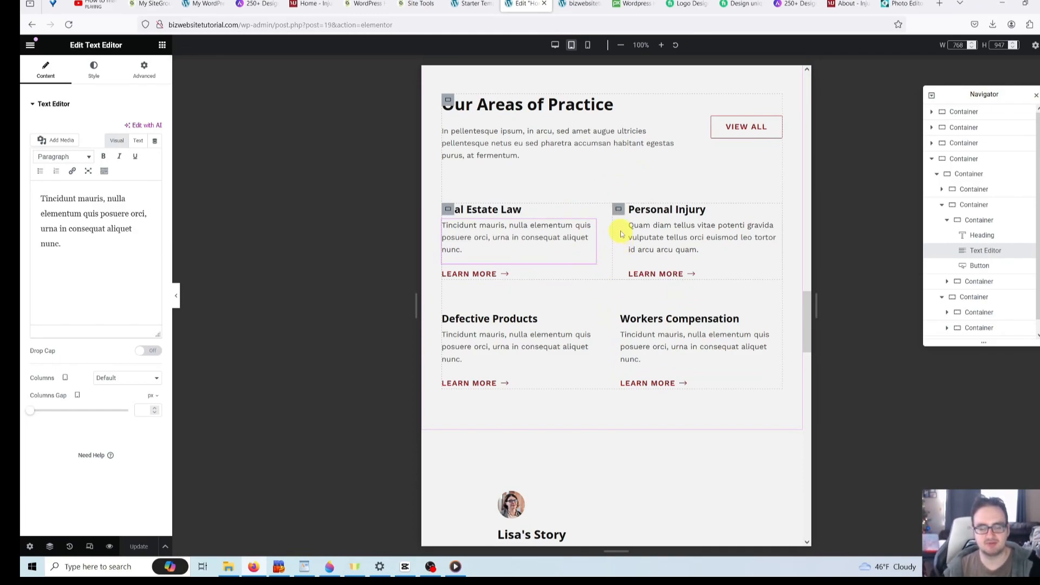
pyautogui.click(618, 320)
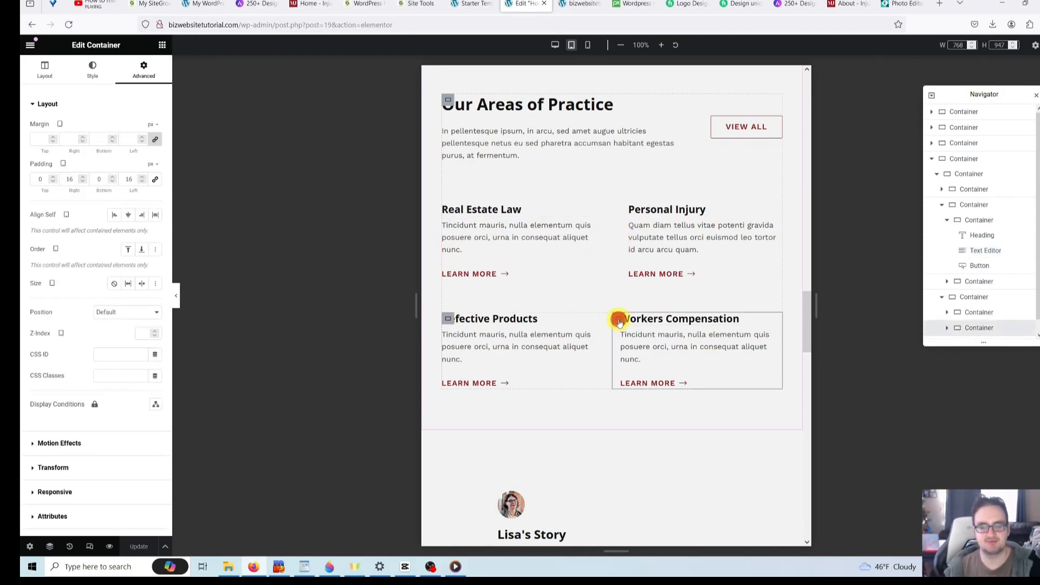
pyautogui.click(149, 69)
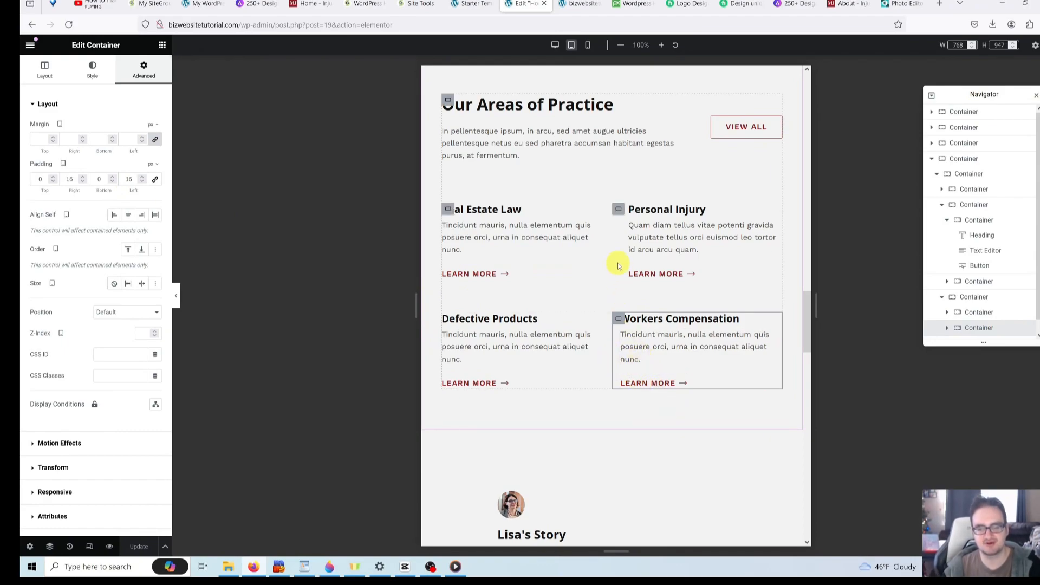
# - Change the Personal Injury card's left padding from 32 to 16 px
pyautogui.click(619, 210)
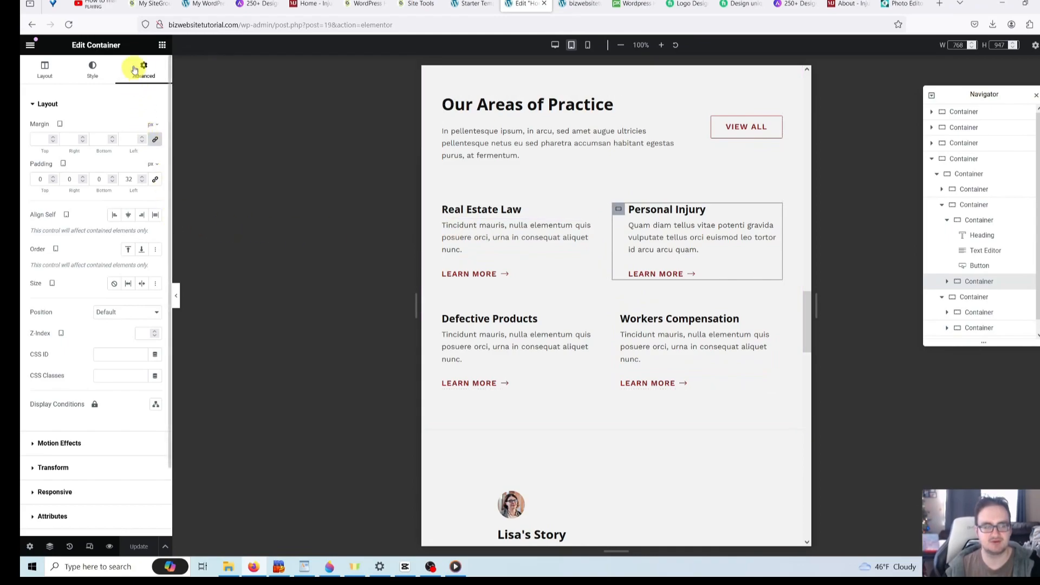
pyautogui.doubleClick(129, 180)
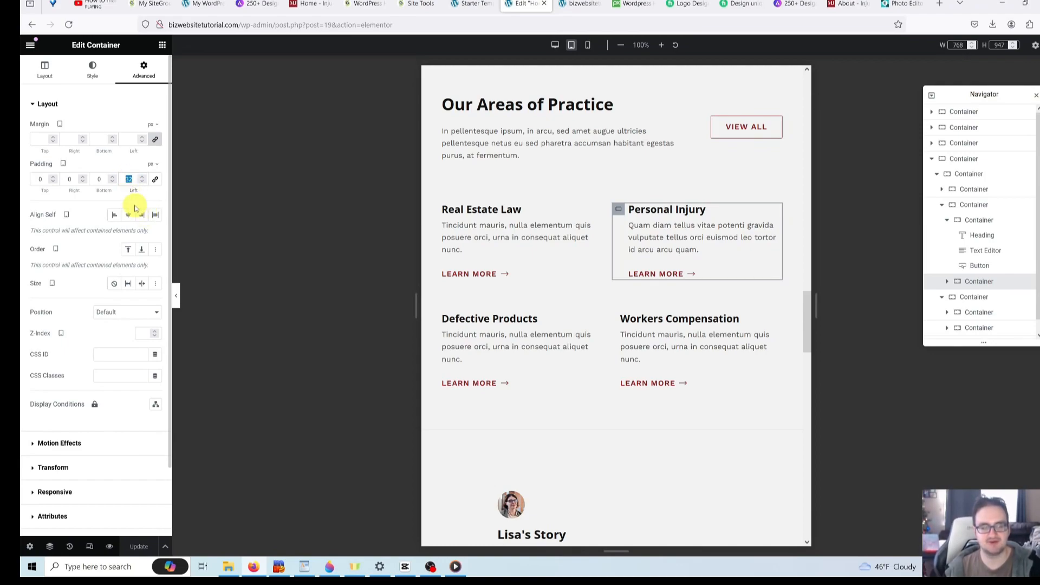
pyautogui.write('16')
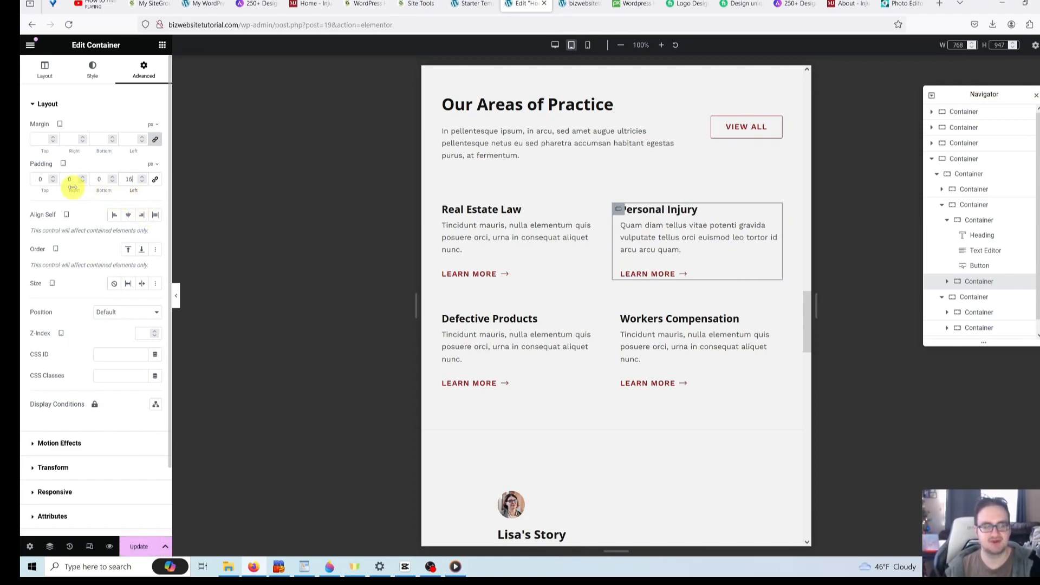
pyautogui.write('16')
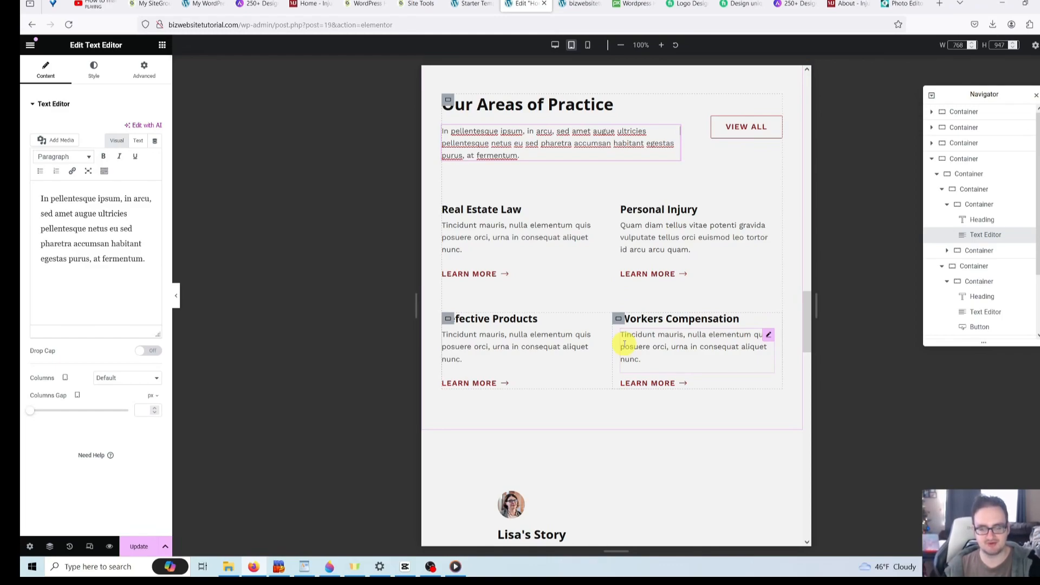
# - Scroll down through the homepage in the editor and back up to the top
pyautogui.scroll(-4, 605, 339)
pyautogui.scroll(-3, 592, 340)
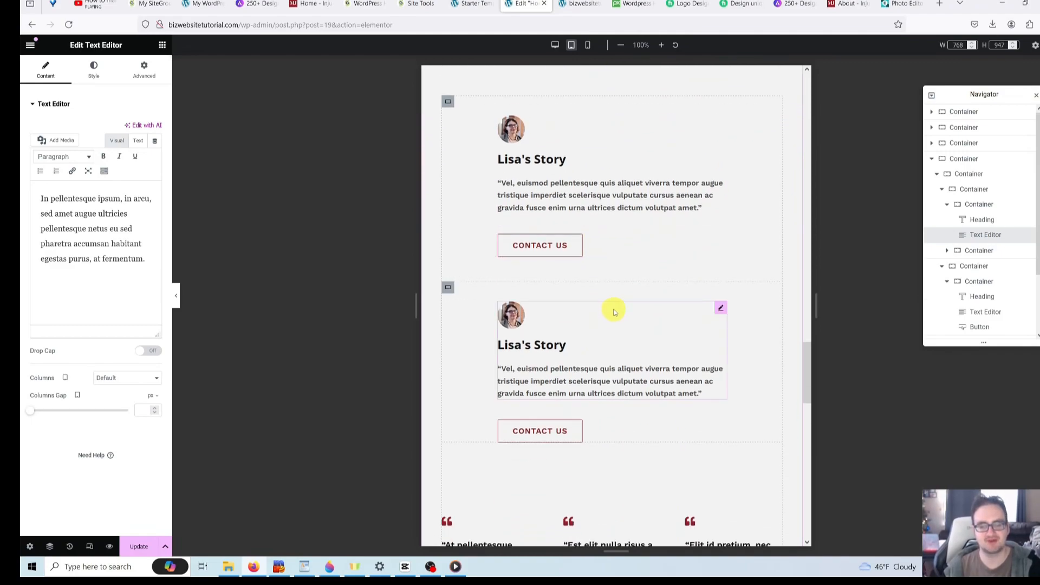
pyautogui.scroll(-2, 614, 311)
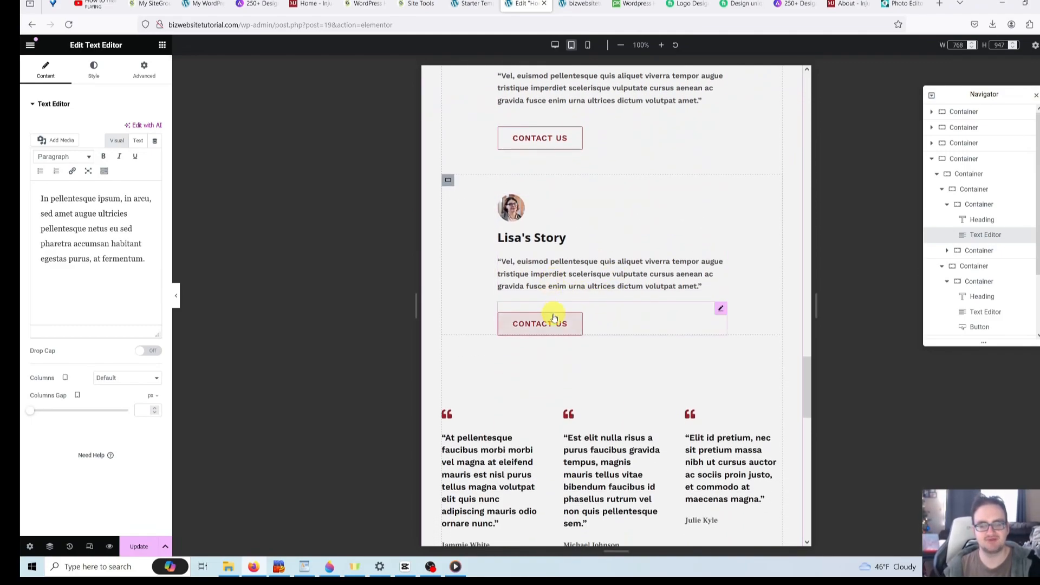
pyautogui.scroll(-3, 623, 284)
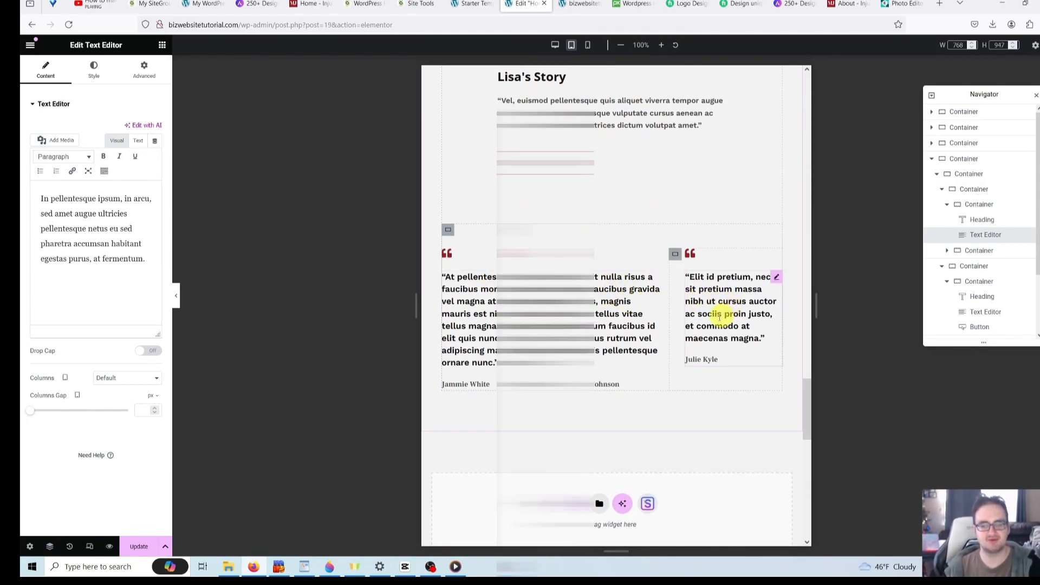
pyautogui.scroll(-1, 666, 313)
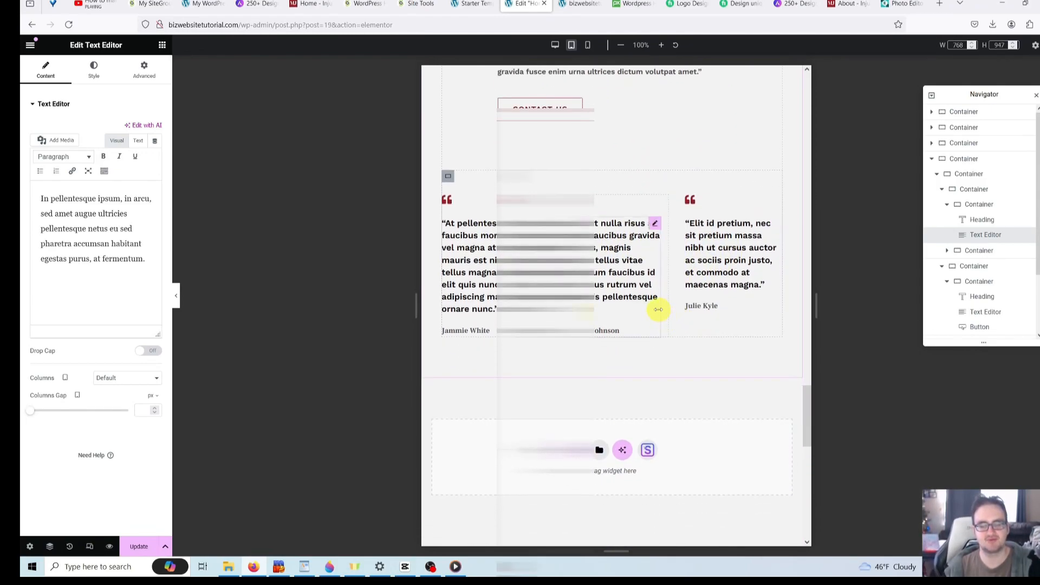
pyautogui.scroll(-2, 628, 305)
pyautogui.scroll(-6, 623, 303)
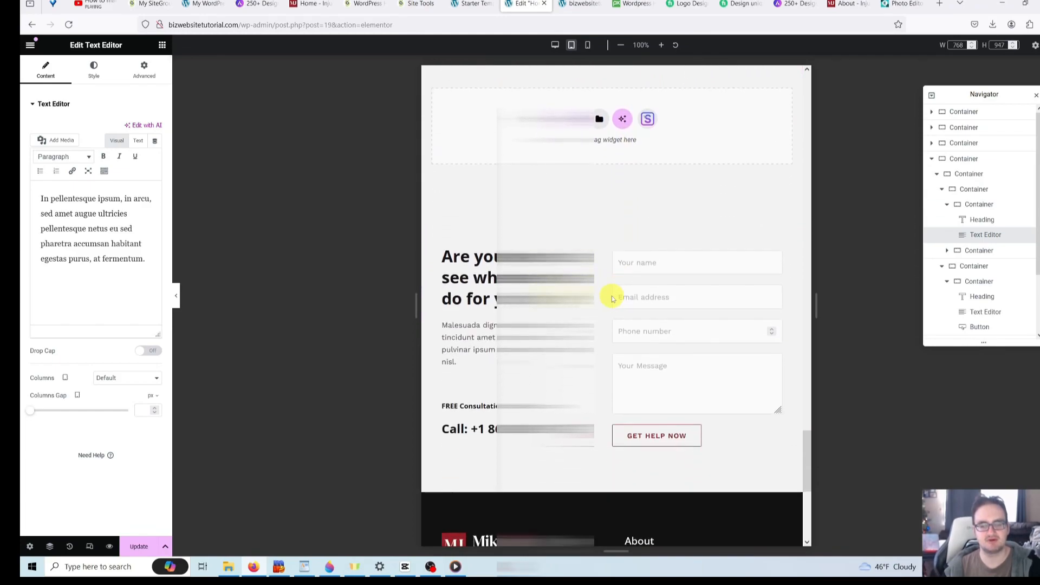
pyautogui.scroll(-5, 652, 295)
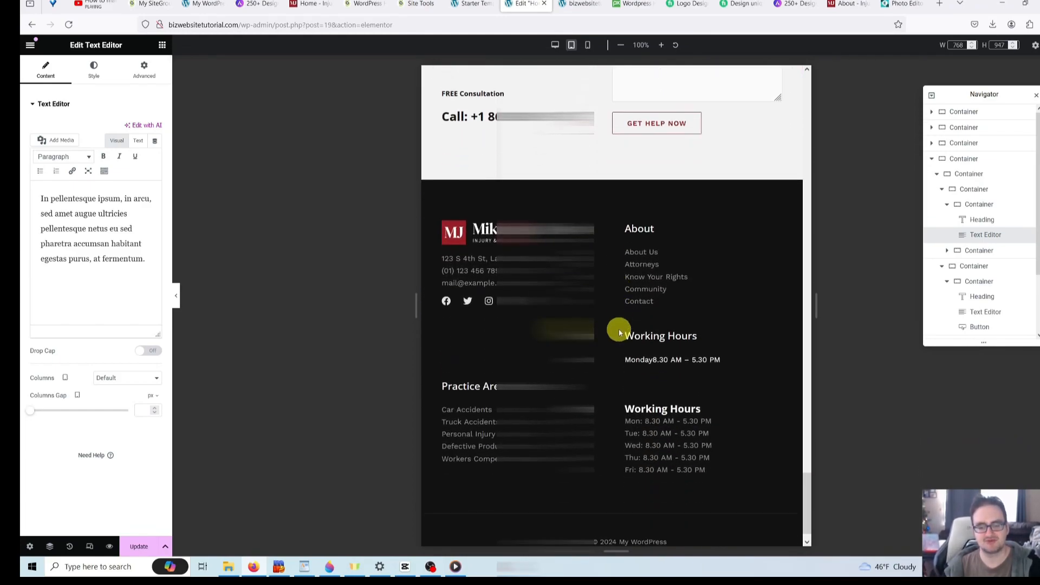
pyautogui.scroll(1, 619, 327)
pyautogui.scroll(15, 619, 327)
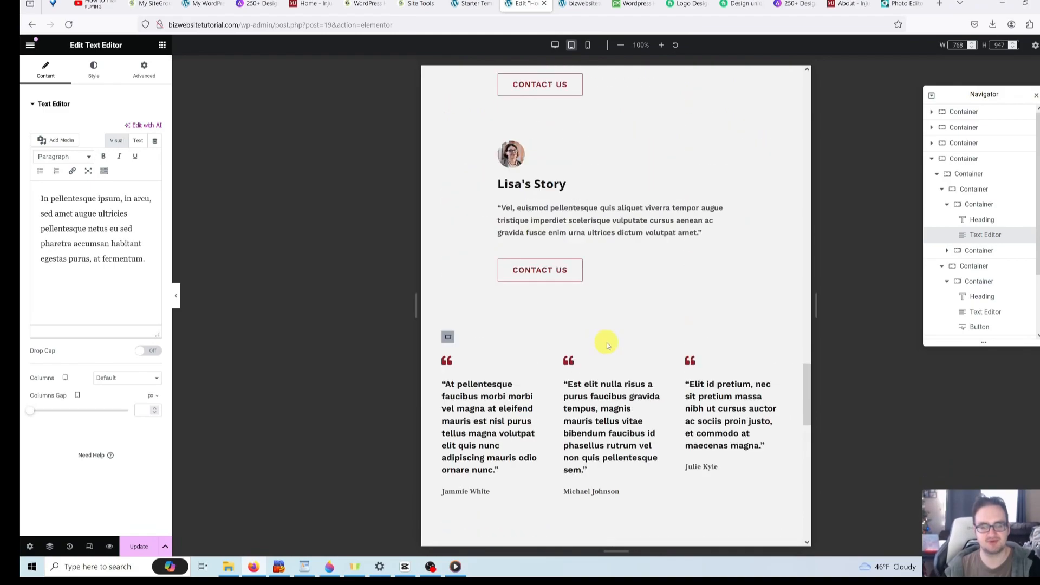
pyautogui.scroll(20, 607, 342)
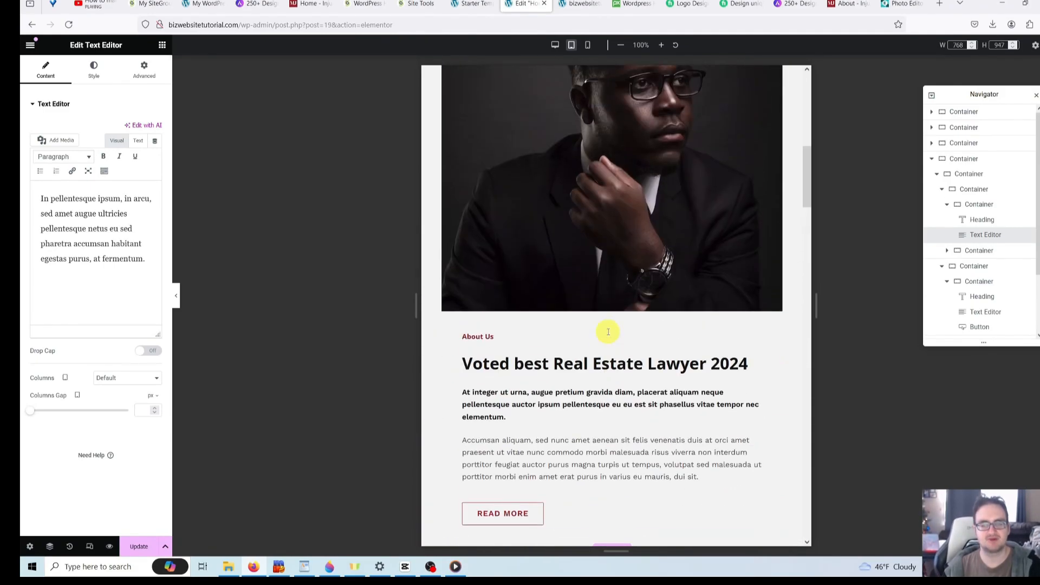
pyautogui.scroll(3, 607, 334)
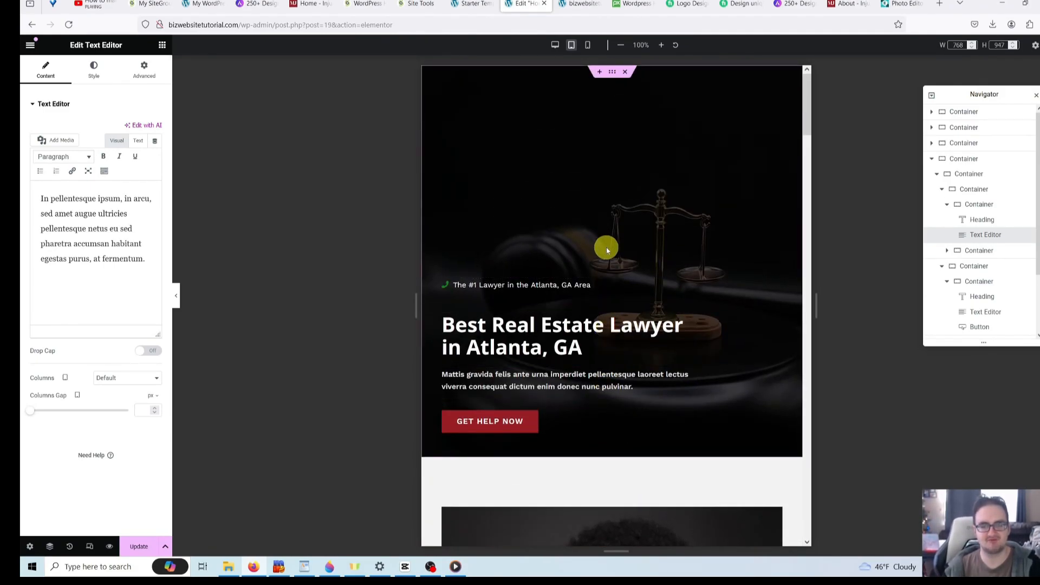
# - Preview the homepage at 360 px mobile width, check the grey hero, then go to the bizwebsite tab
pyautogui.click(589, 46)
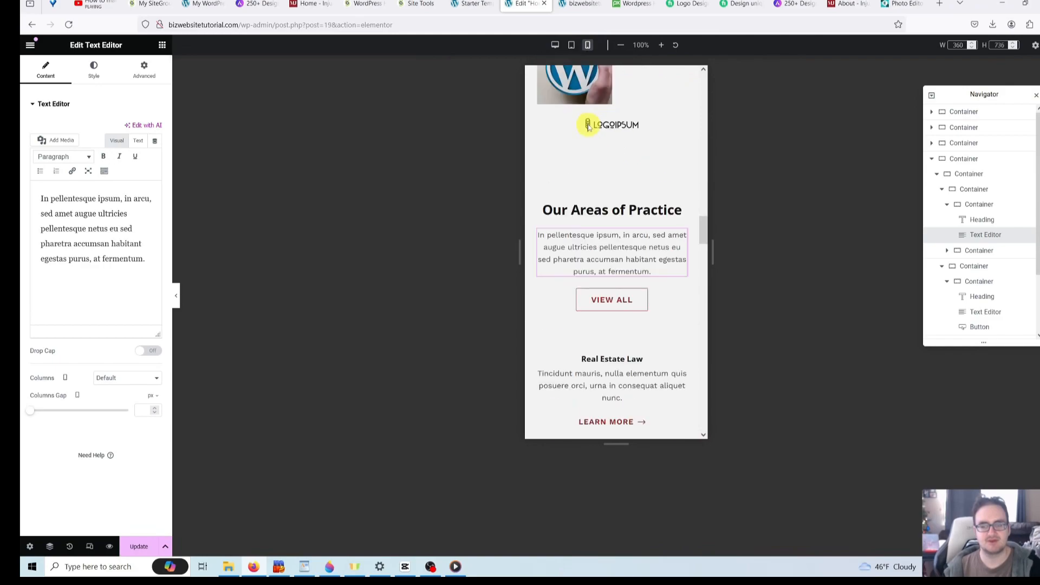
pyautogui.moveTo(703, 232); pyautogui.dragTo(699, 74)
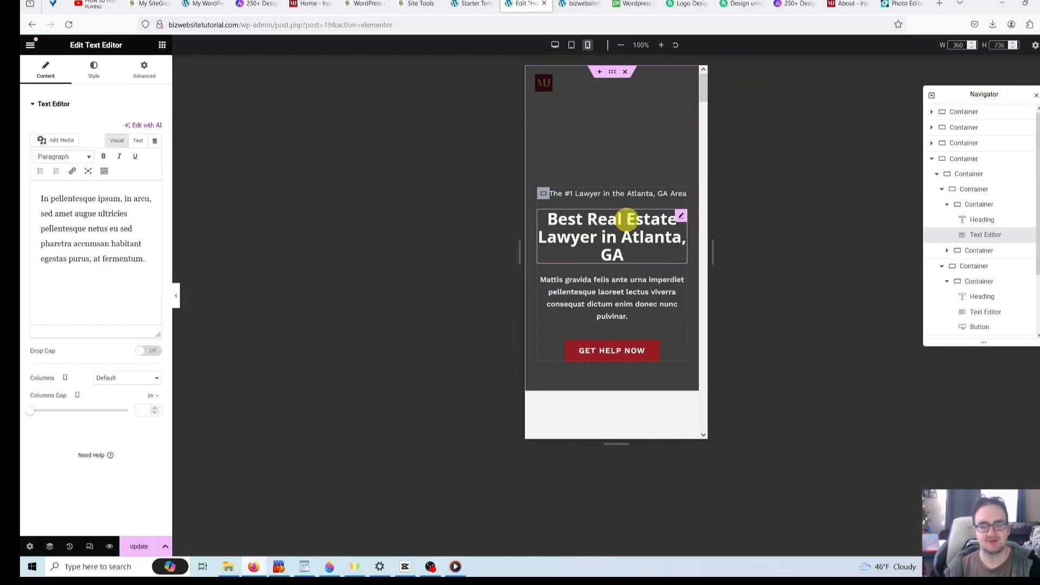
pyautogui.click(640, 131)
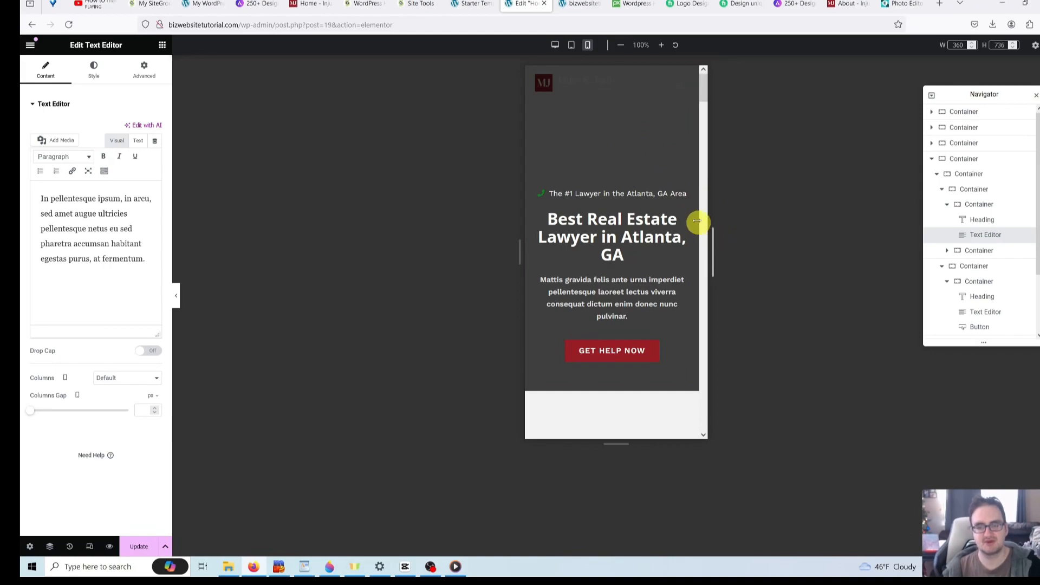
pyautogui.scroll(-5, 660, 180)
pyautogui.scroll(5, 659, 181)
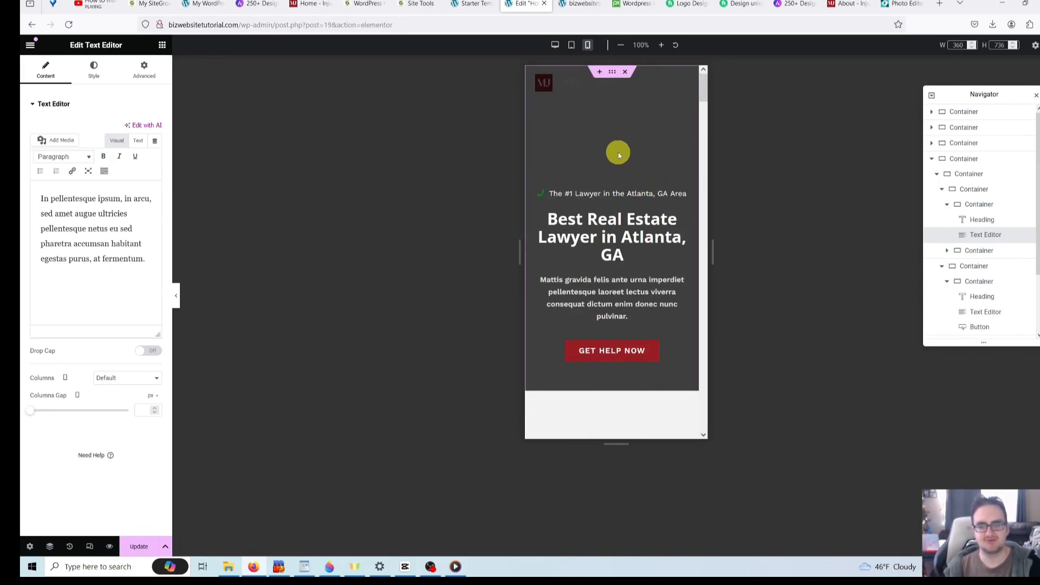
pyautogui.scroll(-4, 629, 162)
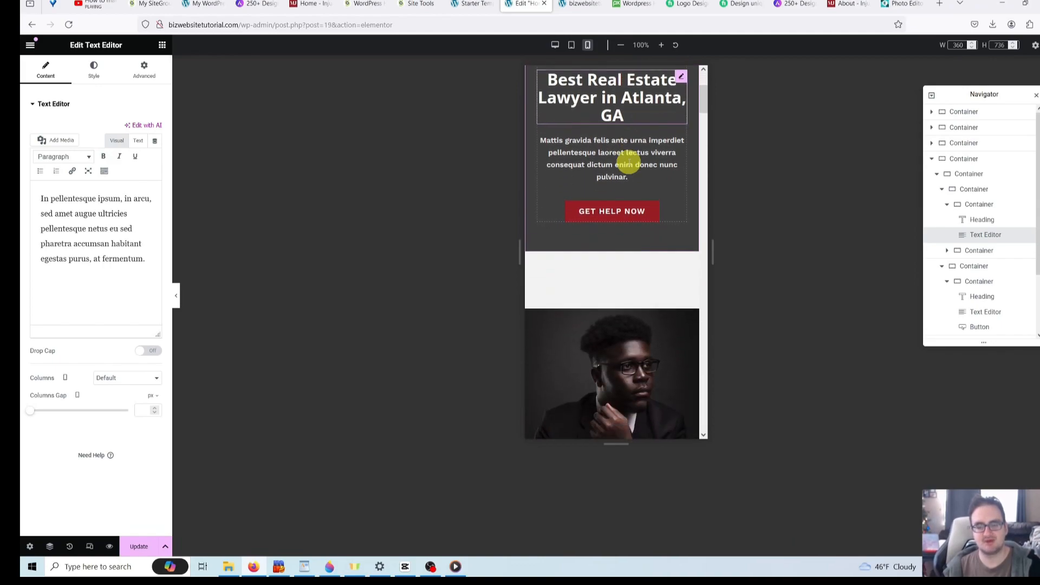
pyautogui.scroll(4, 629, 162)
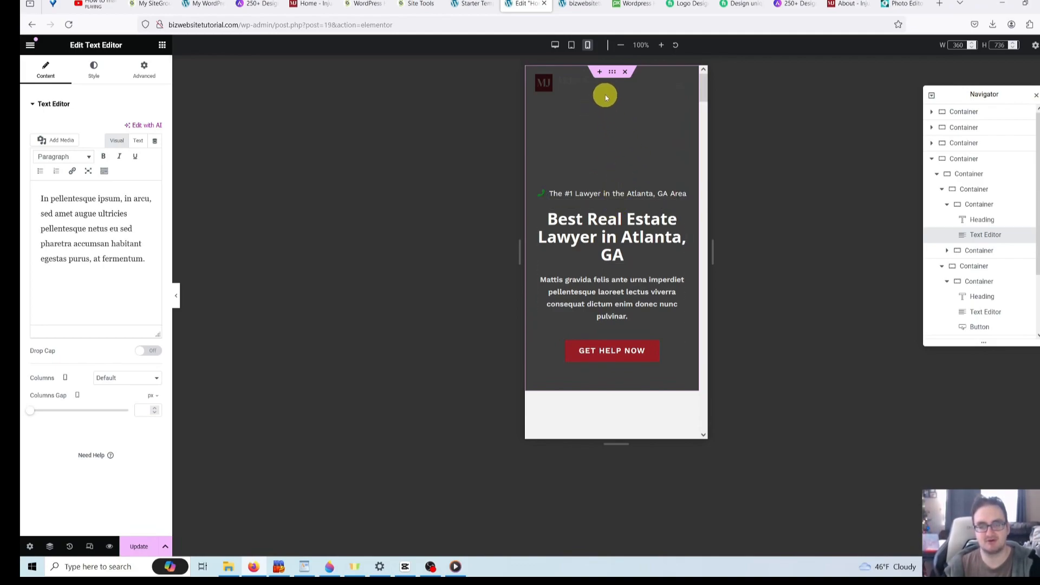
pyautogui.click(583, 5)
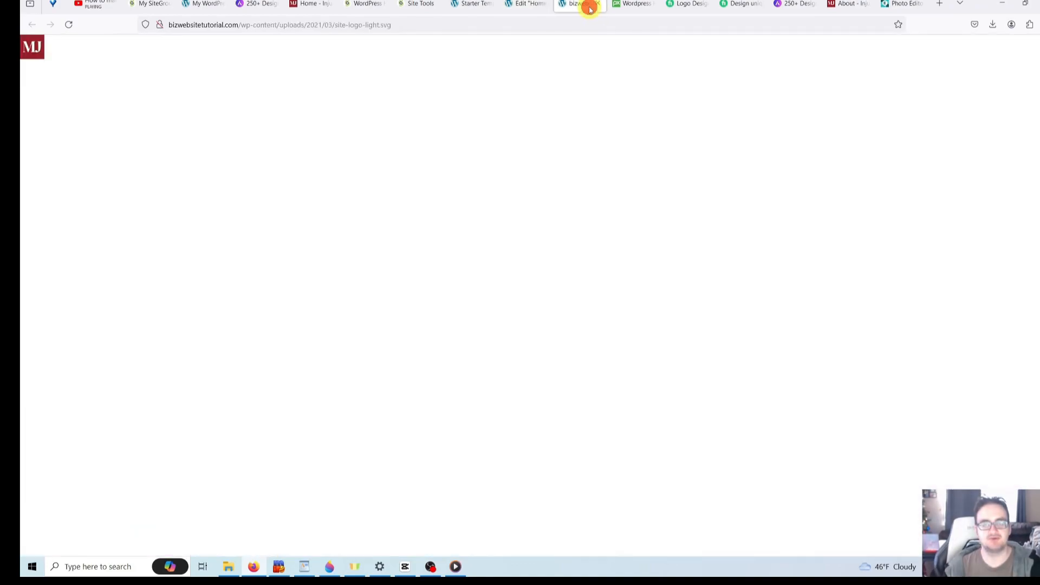
# - Load the site's homepage by entering 'bi' in the address bar
pyautogui.click(414, 27)
pyautogui.press('BackSpace')
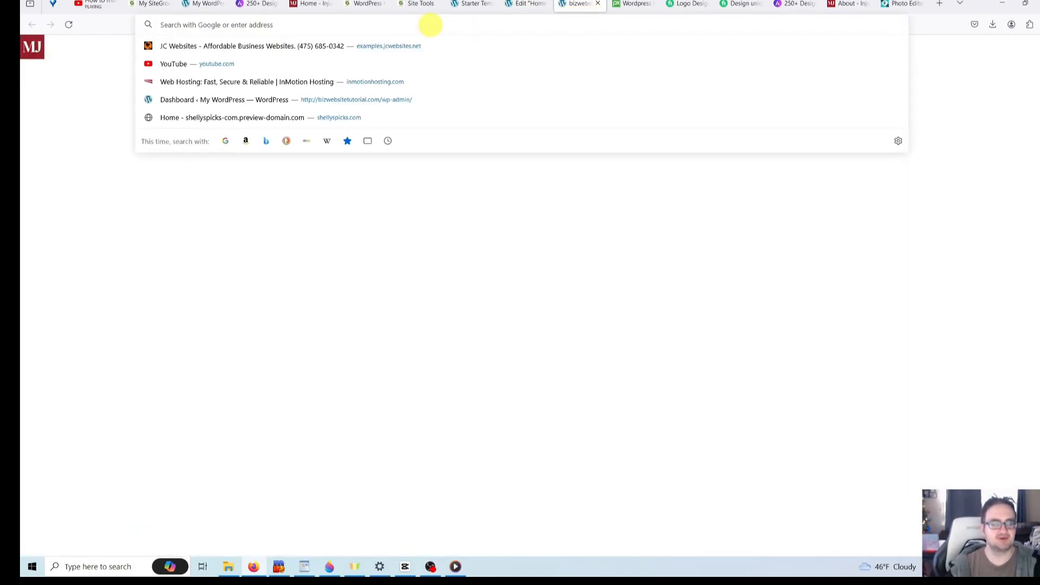
pyautogui.write('bizwebsitetutorial.com/')
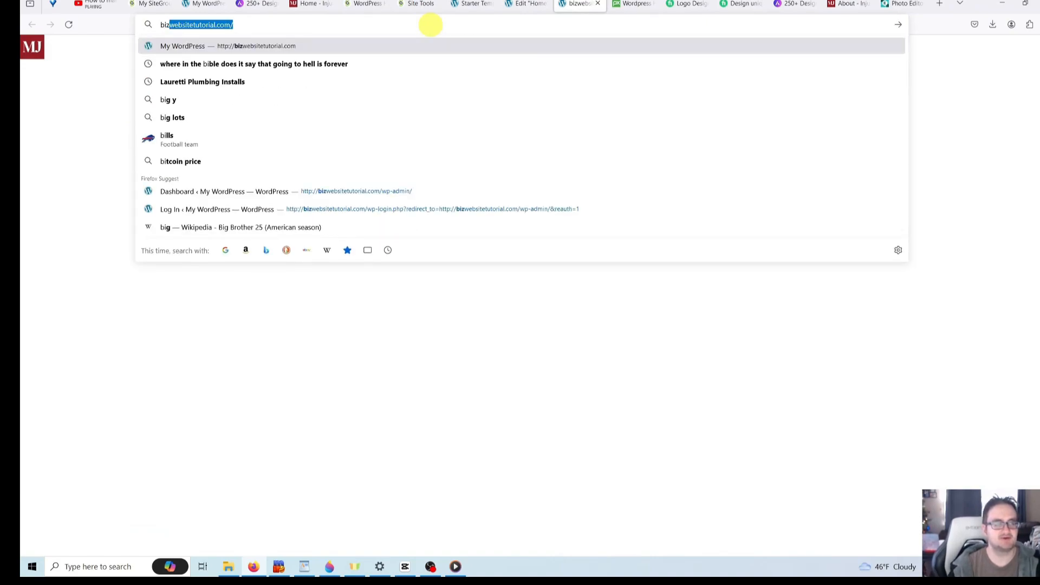
pyautogui.press('Return')
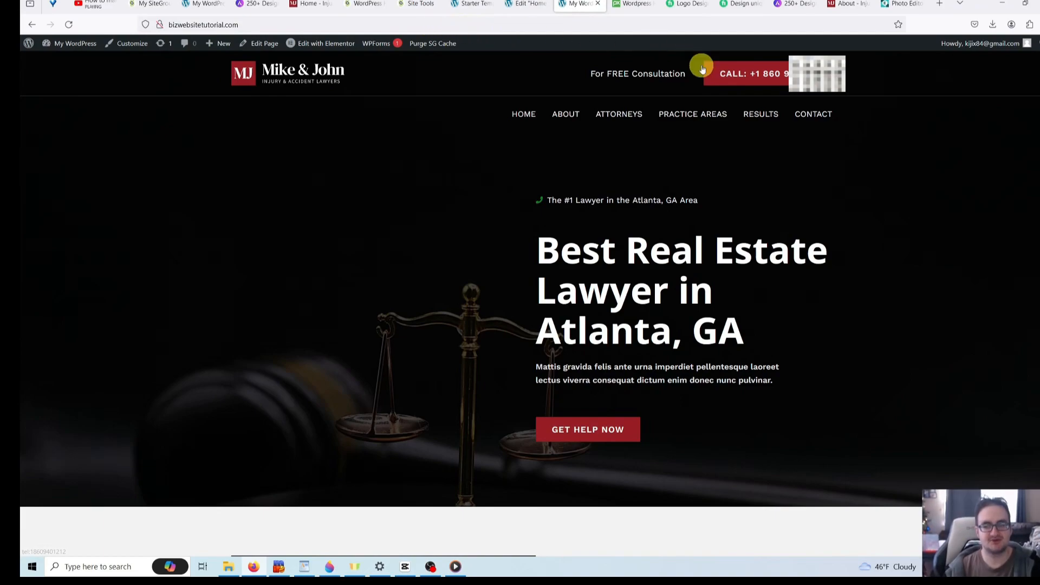
# - Resize the browser window narrow and wide to compare the mobile and desktop layouts
pyautogui.click(1027, 5)
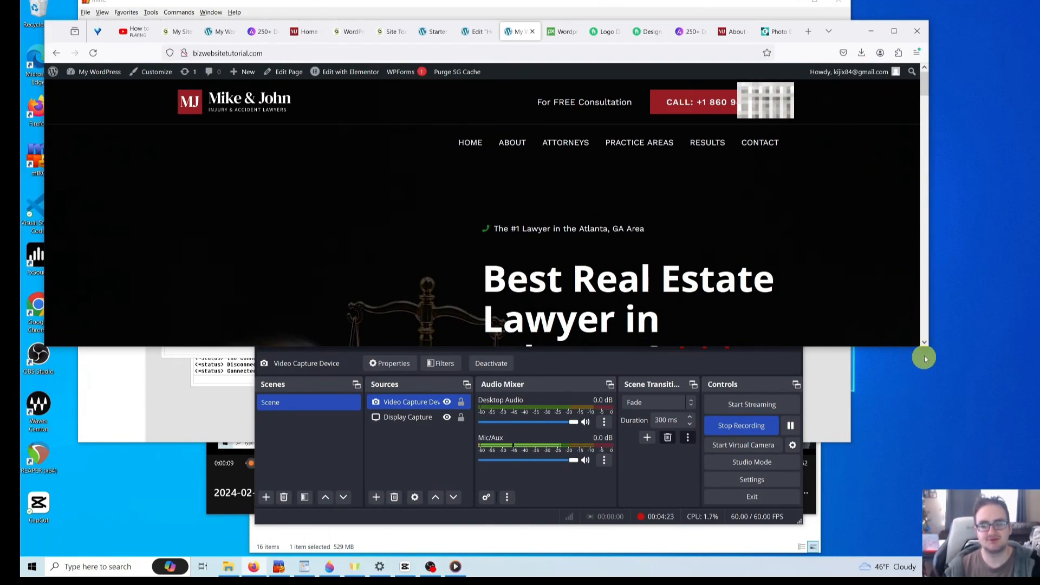
pyautogui.moveTo(928, 348); pyautogui.dragTo(979, 538)
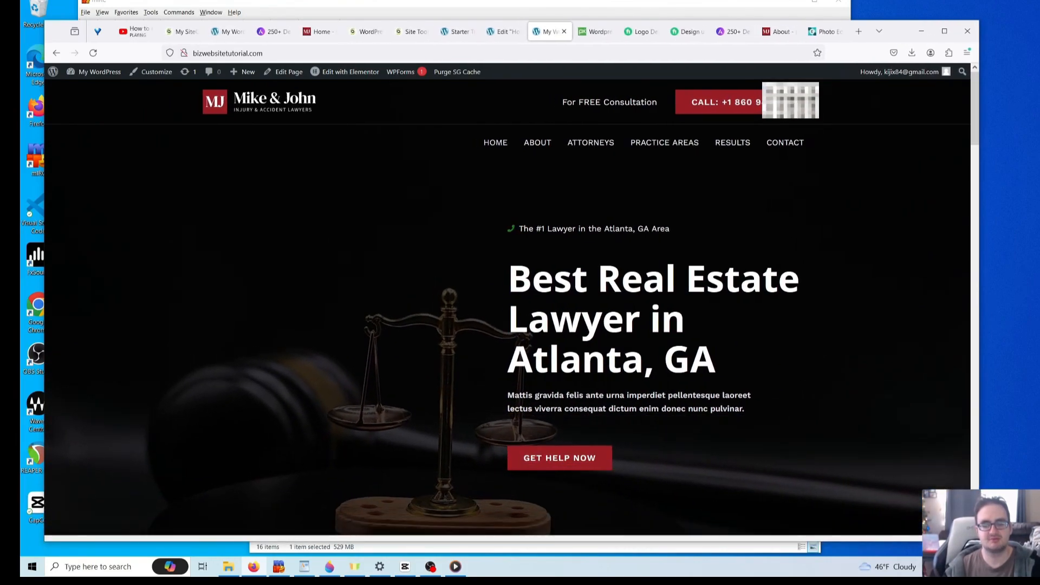
pyautogui.moveTo(981, 432); pyautogui.dragTo(245, 250)
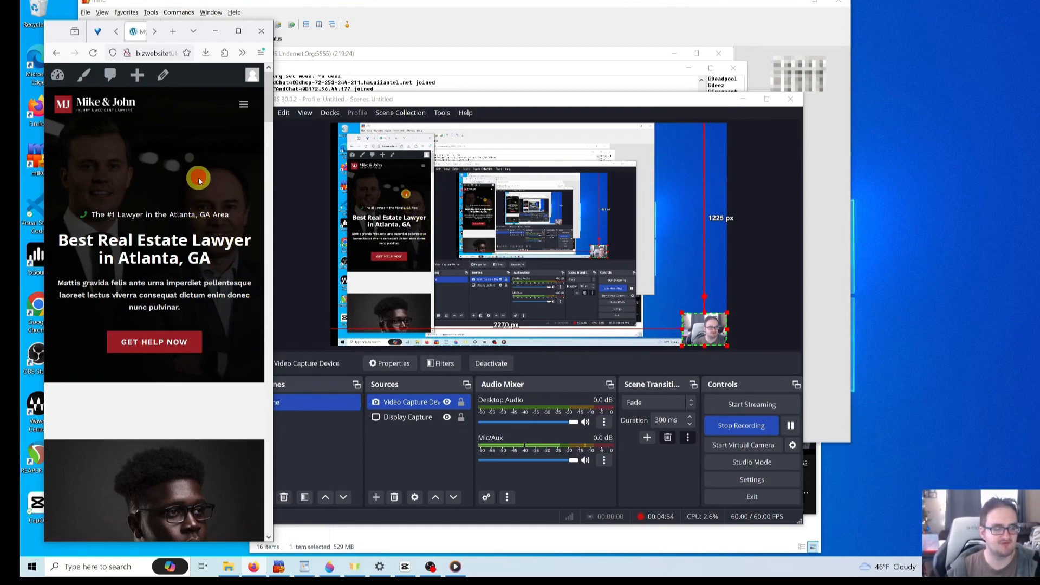
pyautogui.moveTo(272, 203); pyautogui.dragTo(372, 234)
pyautogui.scroll(-5, 317, 233)
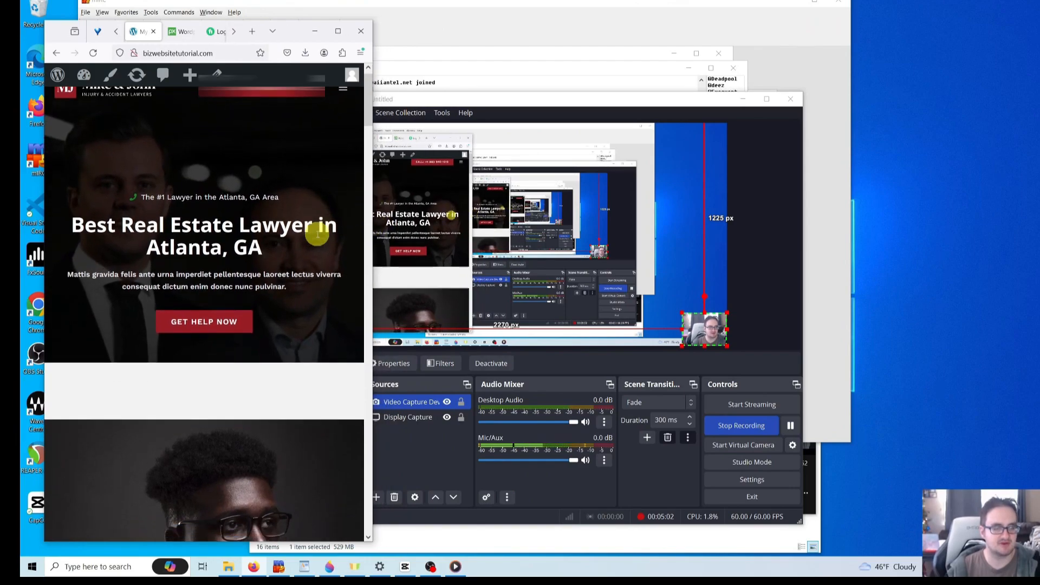
pyautogui.scroll(-5, 316, 240)
pyautogui.scroll(10, 318, 238)
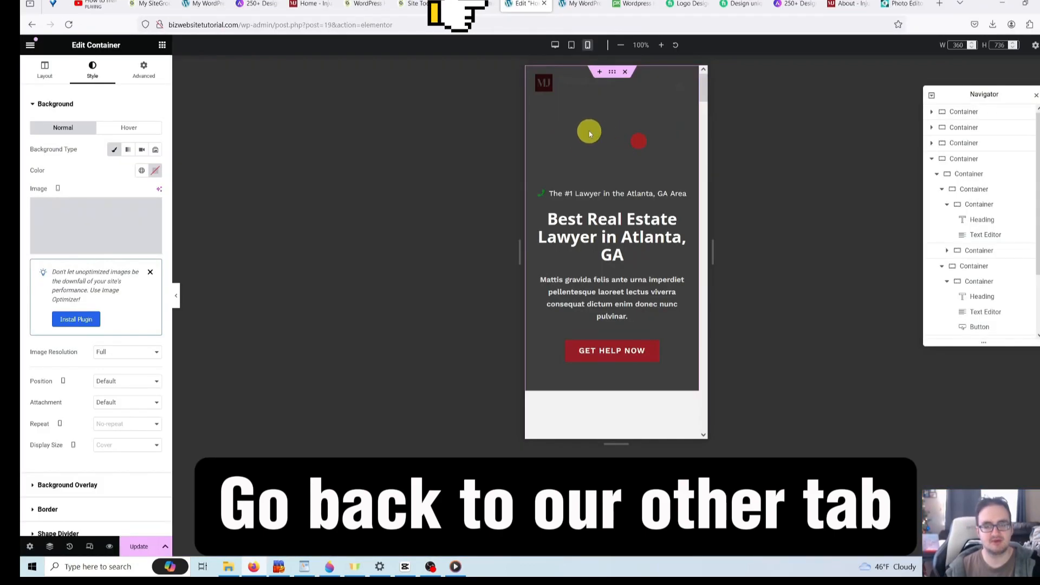
# - Give the mobile hero container the dark gavel-and-scales photo as its background image
pyautogui.rightClick(585, 132)
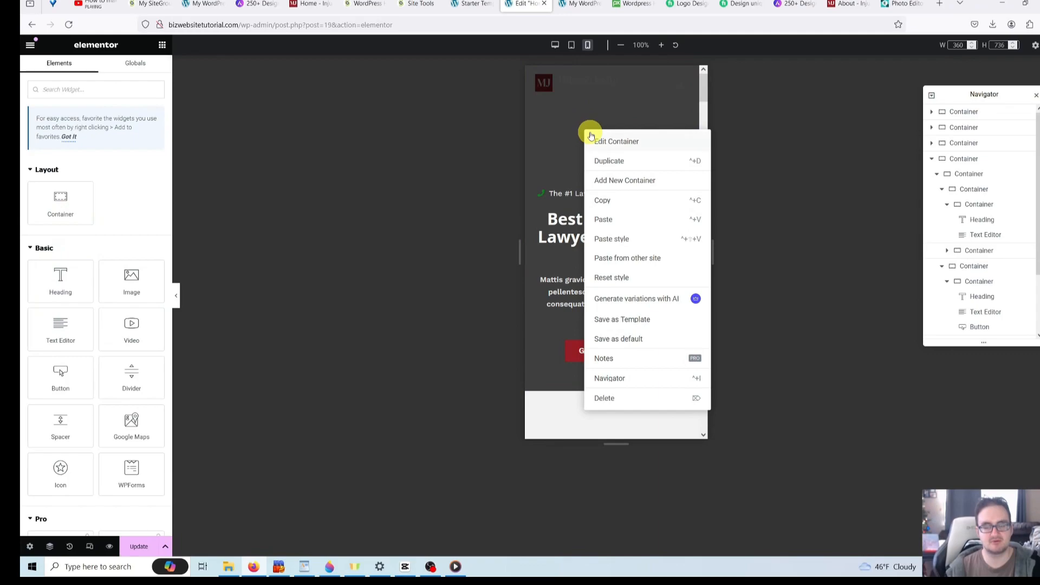
pyautogui.click(611, 144)
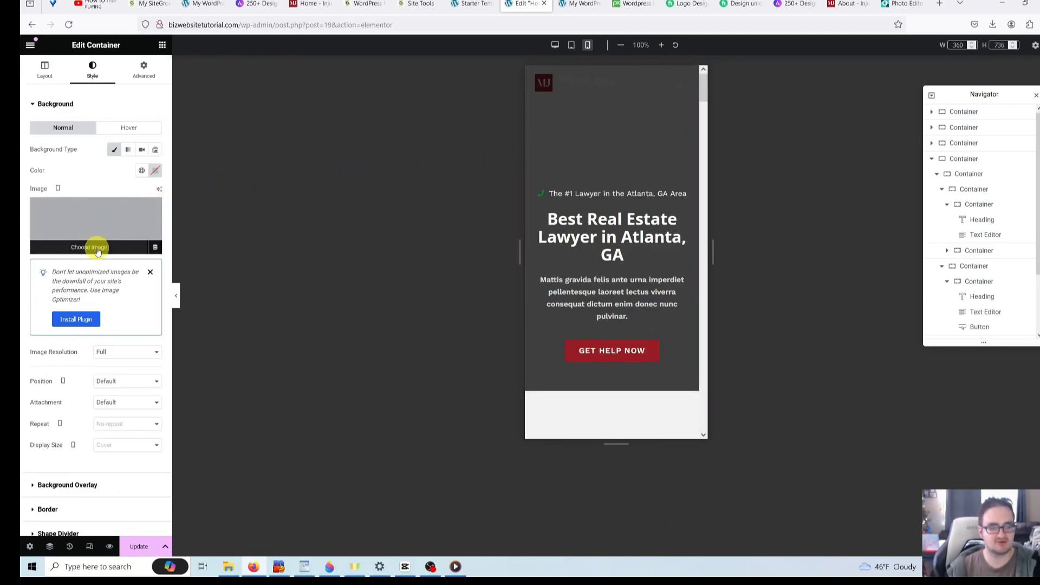
pyautogui.click(96, 247)
pyautogui.click(321, 142)
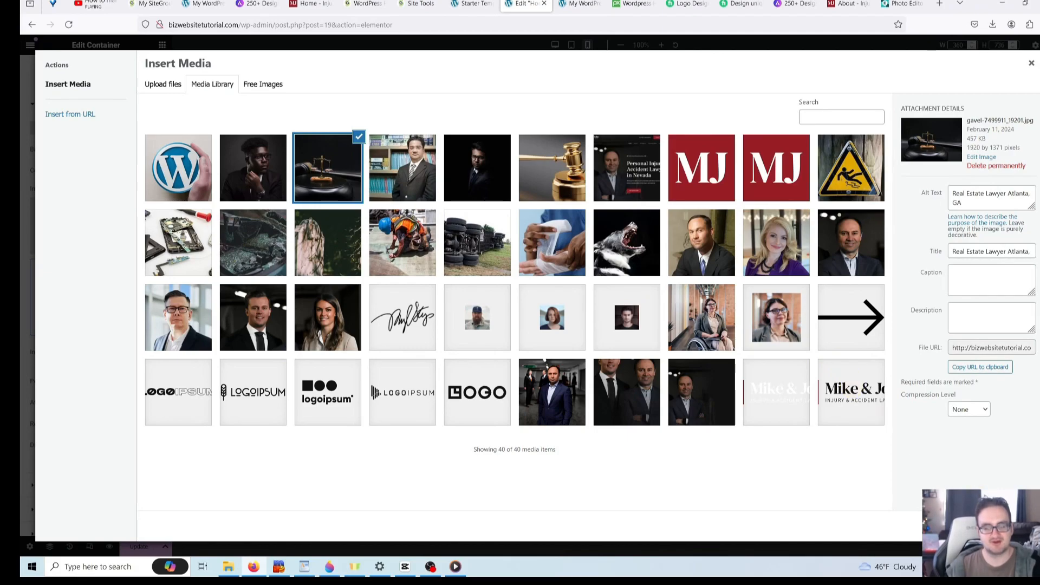
pyautogui.click(1015, 526)
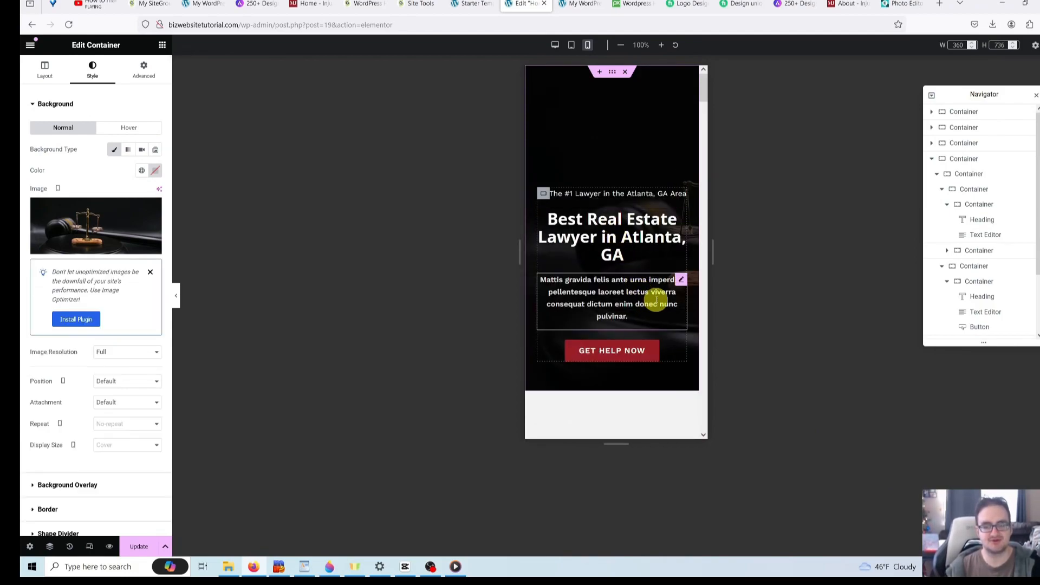
pyautogui.hotkey('ctrl', 'z')
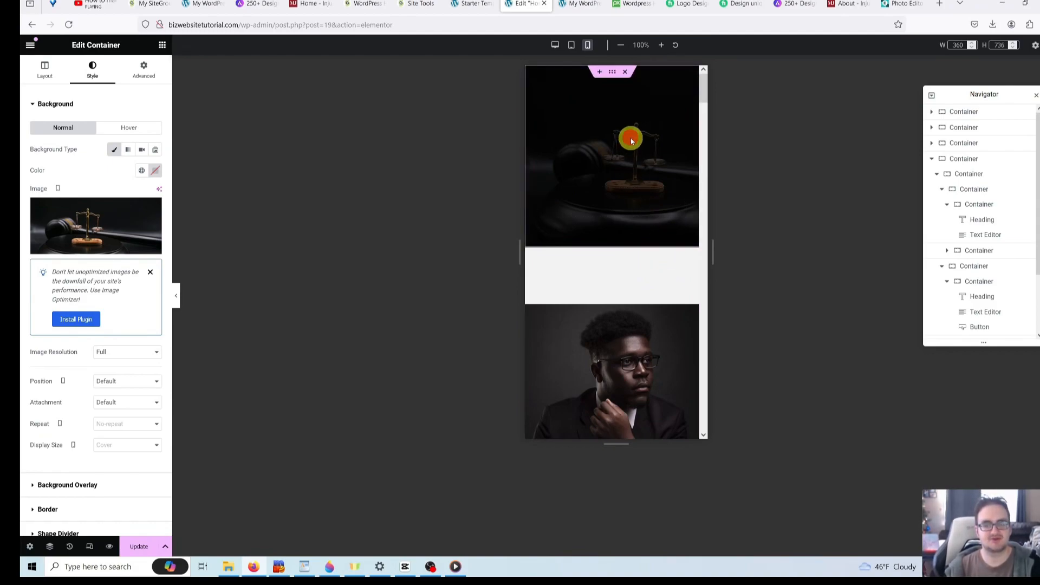
pyautogui.click(648, 209)
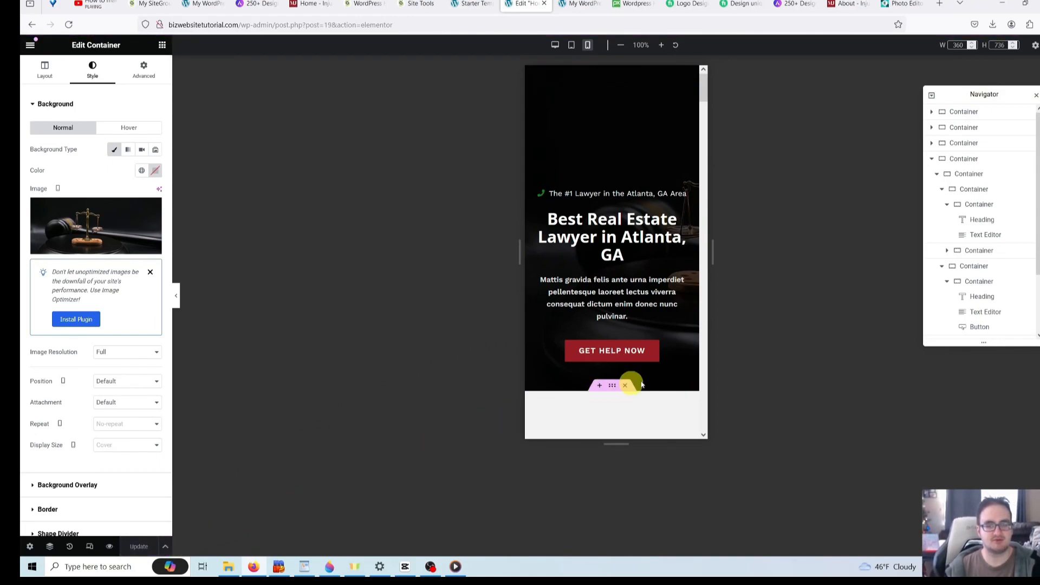
pyautogui.scroll(-4, 667, 281)
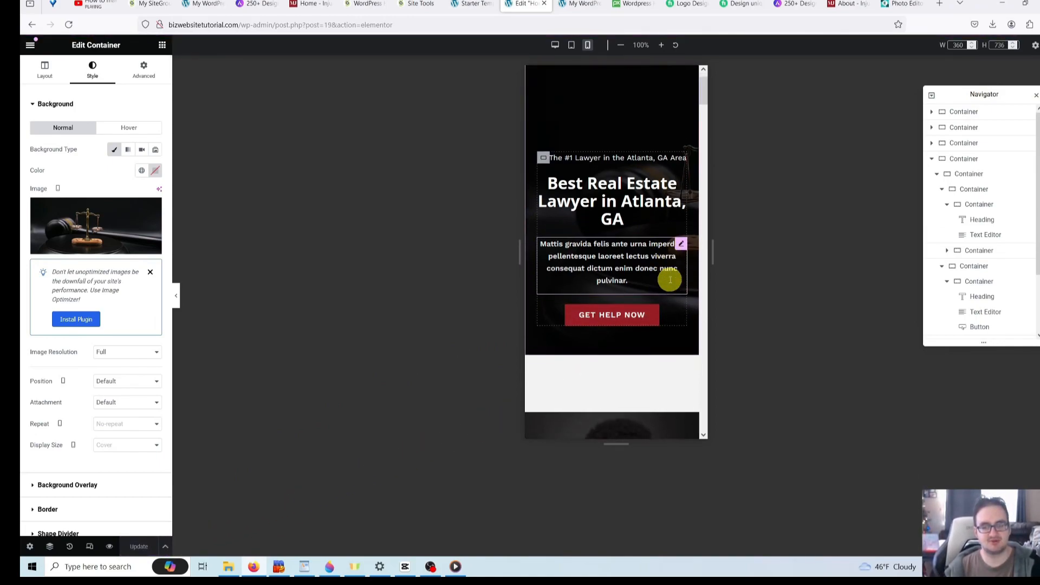
pyautogui.scroll(4, 663, 291)
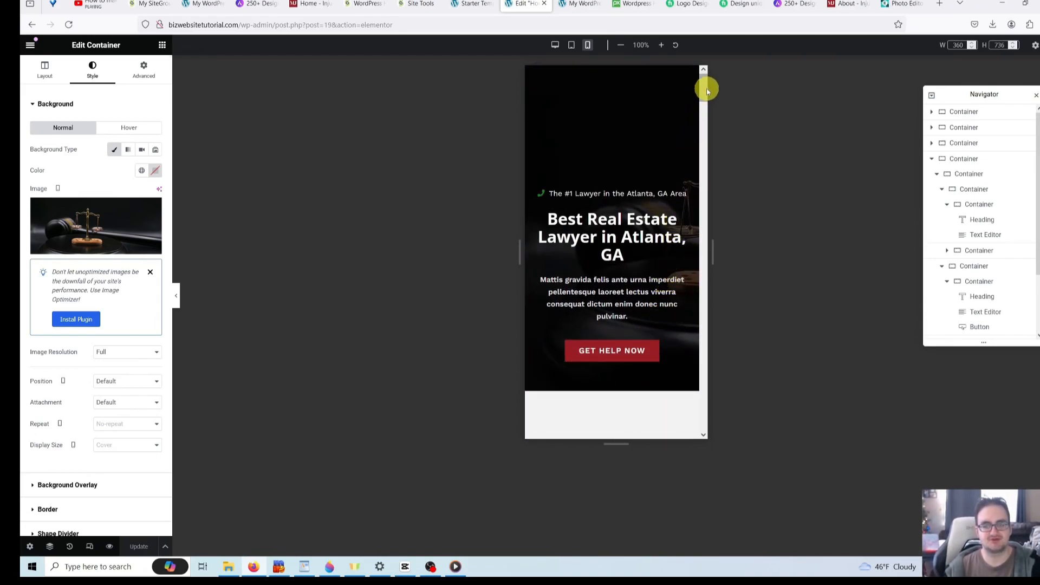
pyautogui.moveTo(708, 88); pyautogui.dragTo(705, 238)
pyautogui.moveTo(706, 244); pyautogui.dragTo(705, 69)
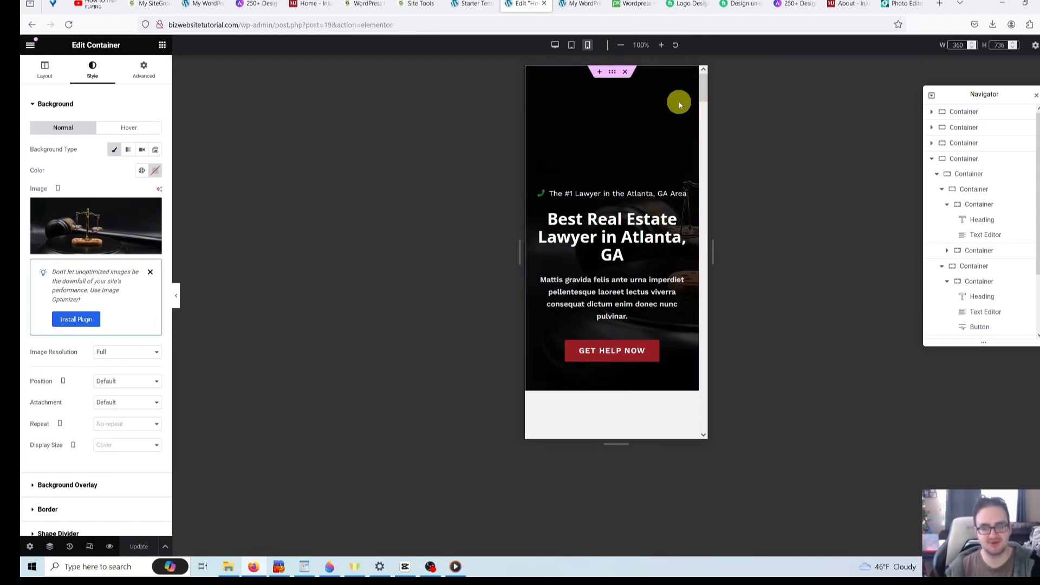
pyautogui.click(581, 7)
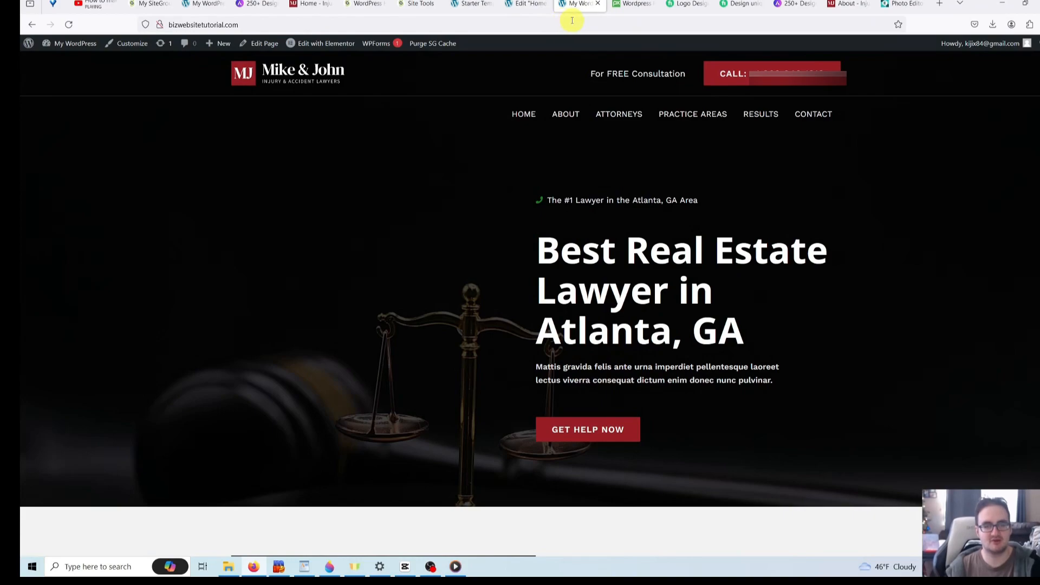
pyautogui.click(572, 21)
pyautogui.click(129, 194)
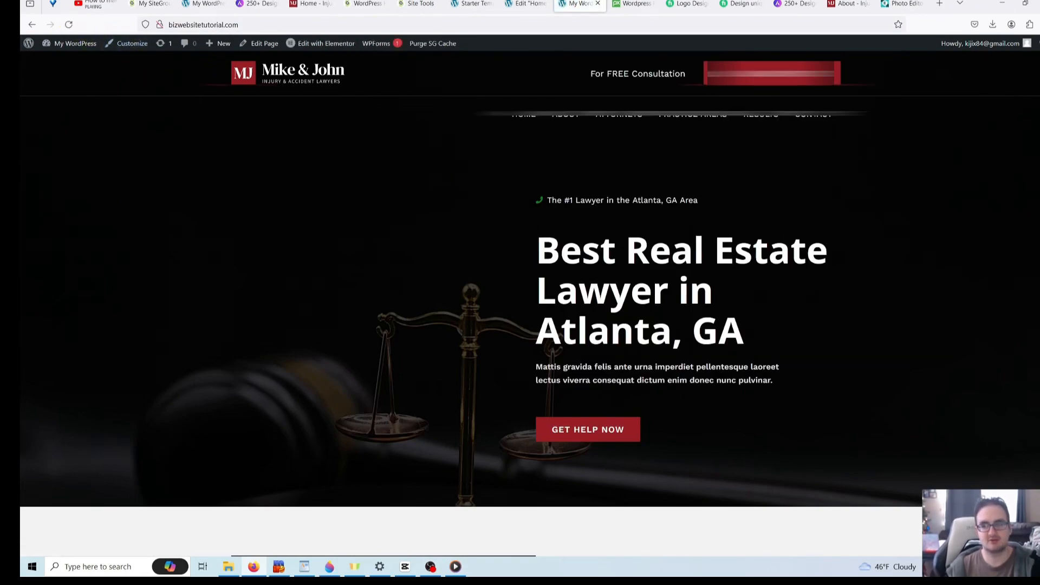
pyautogui.click(1025, 3)
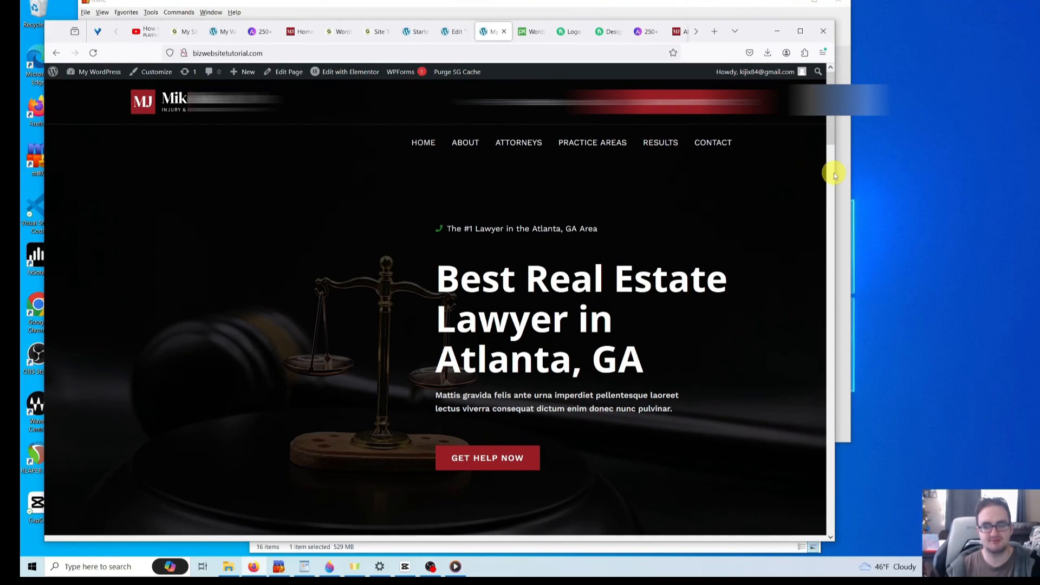
pyautogui.moveTo(835, 172); pyautogui.dragTo(291, 181)
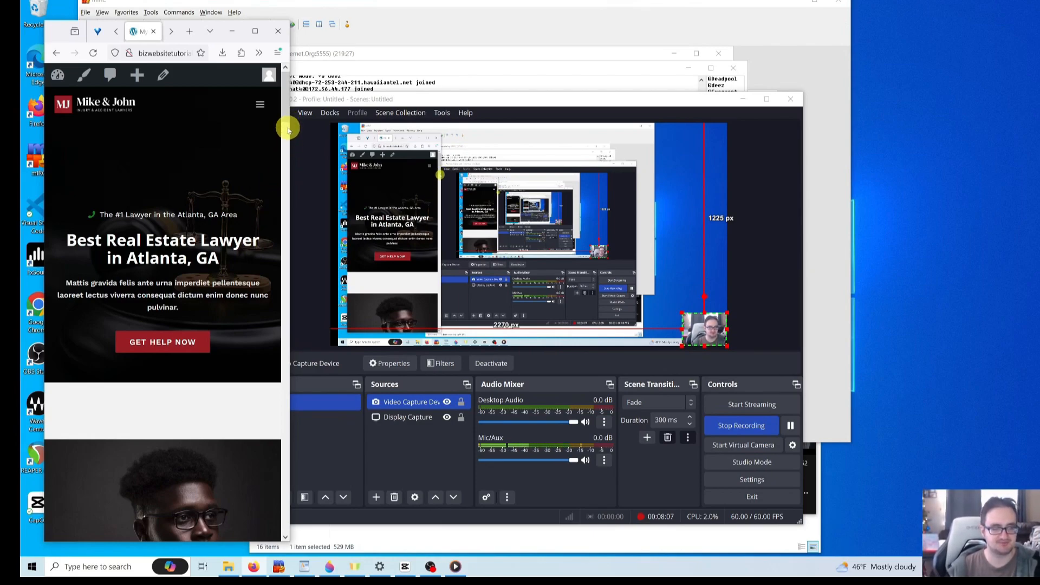
pyautogui.moveTo(287, 109); pyautogui.dragTo(273, 87)
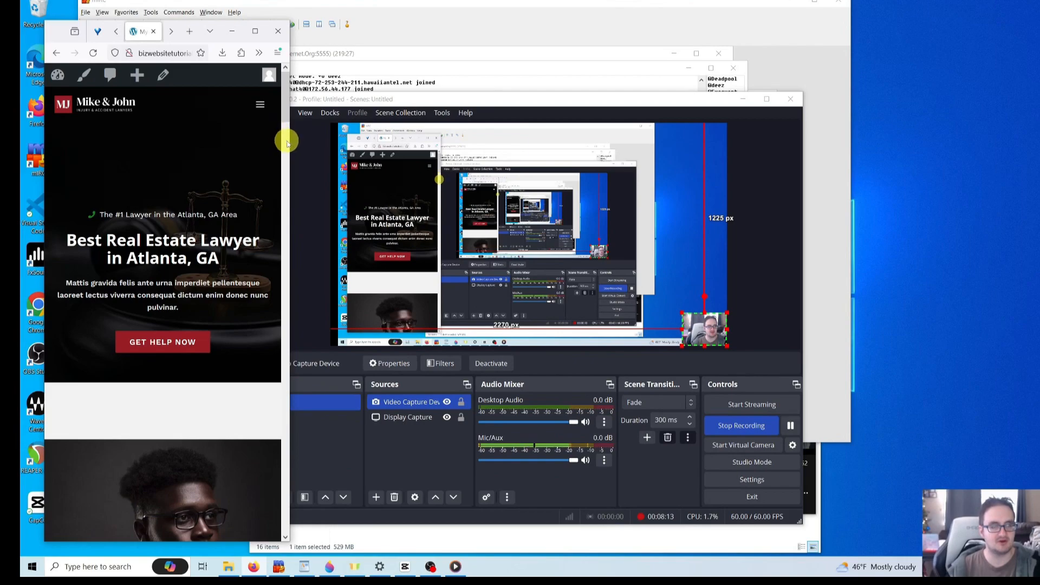
pyautogui.click(251, 32)
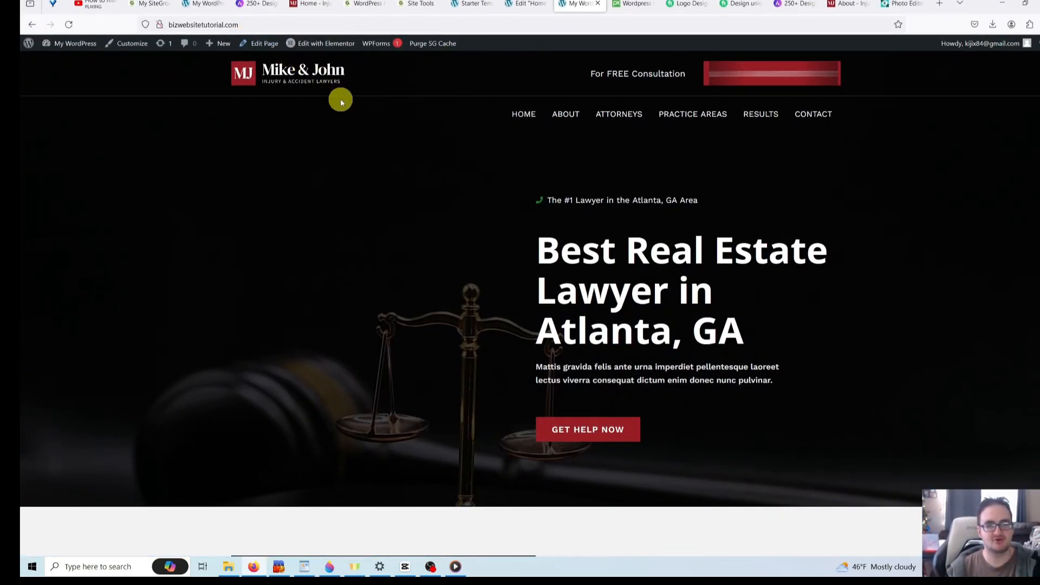
pyautogui.click(538, 6)
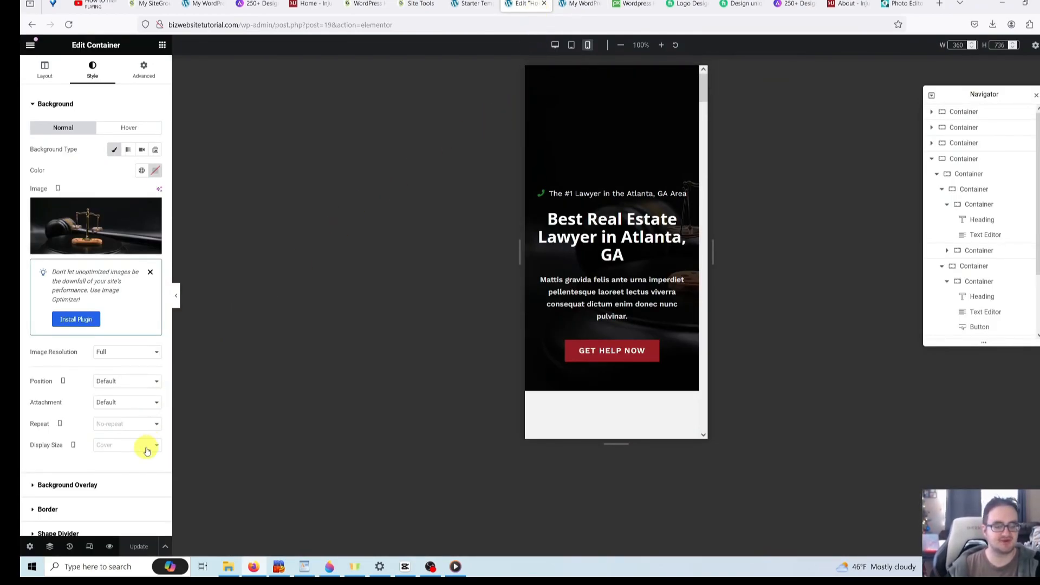
# - Switch the preview back to desktop width and return to the live homepage
pyautogui.click(90, 548)
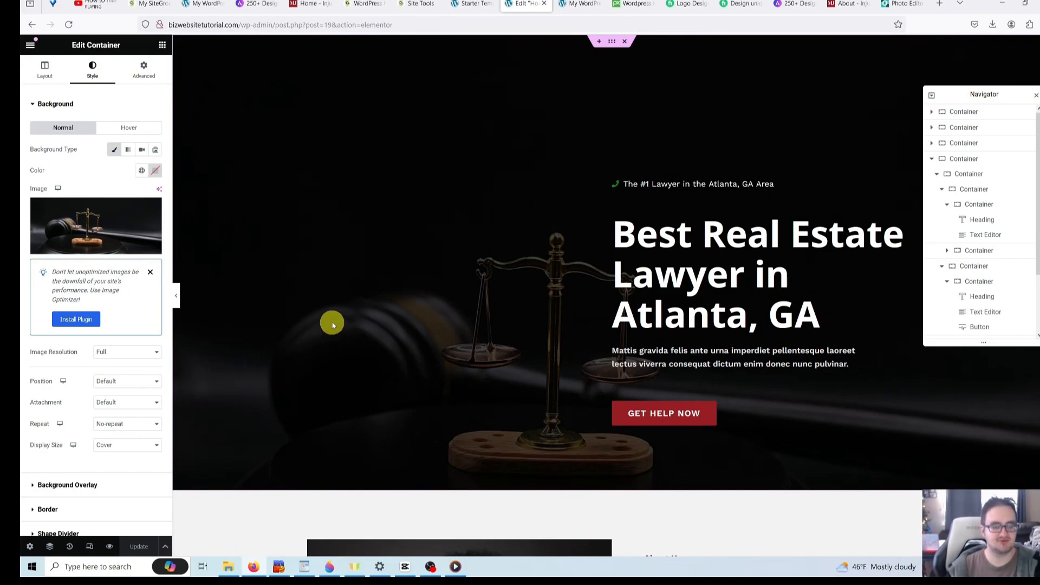
pyautogui.click(33, 25)
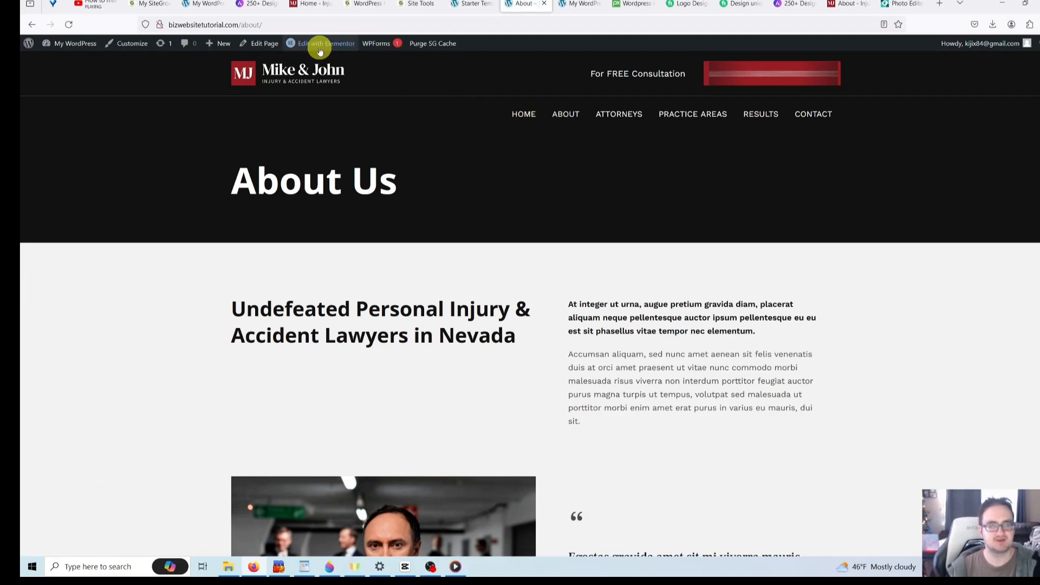
# - Open the About Us page with Edit with Elementor and scroll through its sections
pyautogui.moveTo(320, 50)
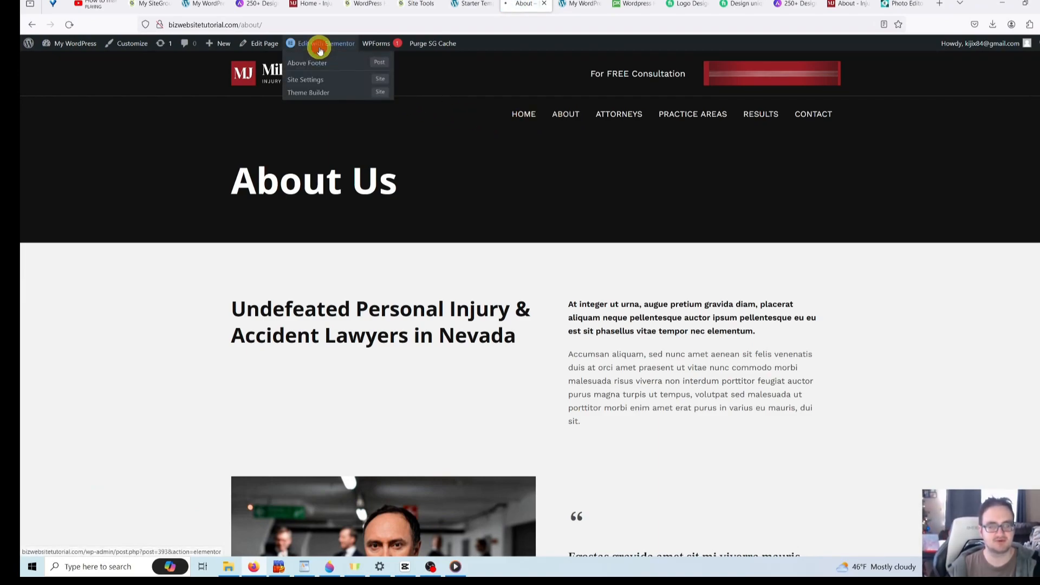
pyautogui.click(320, 50)
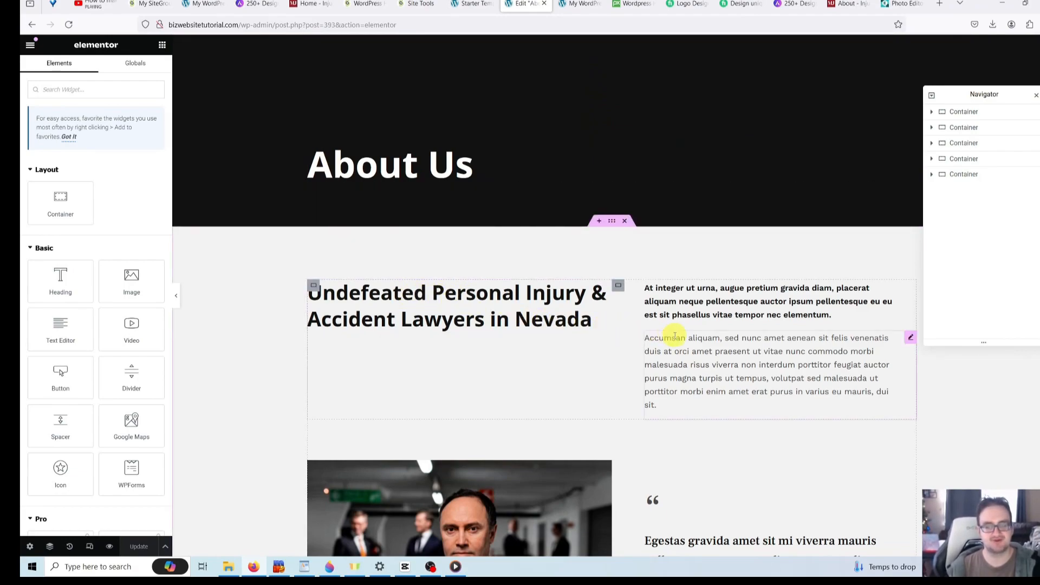
pyautogui.scroll(-5, 476, 320)
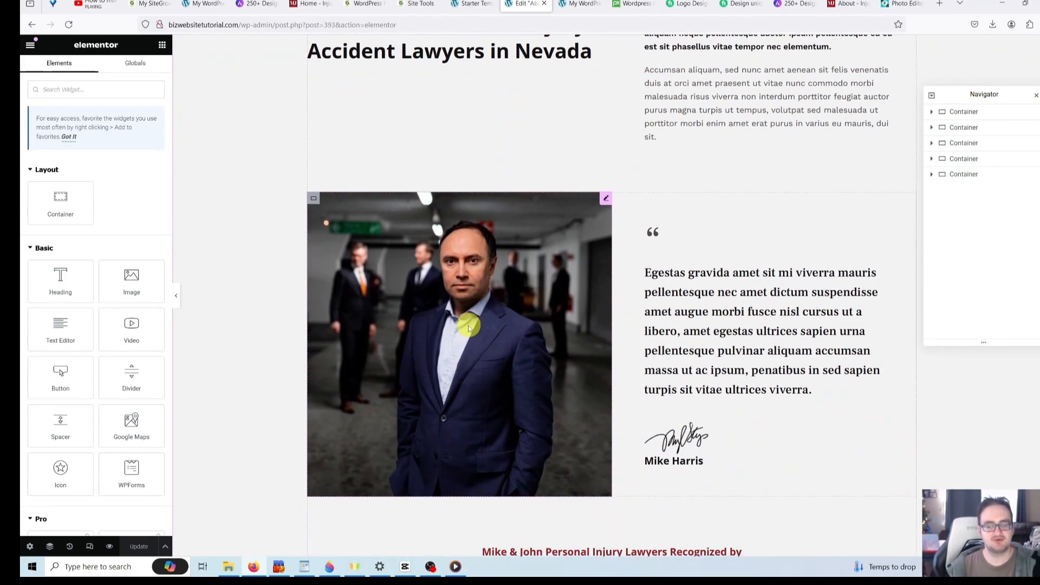
pyautogui.scroll(5, 454, 324)
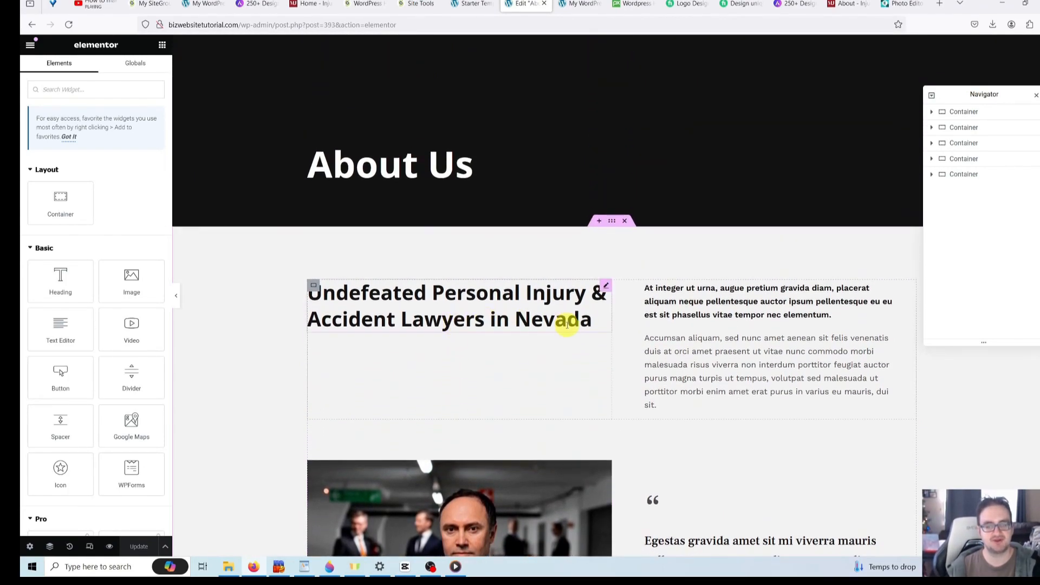
pyautogui.scroll(-2, 559, 332)
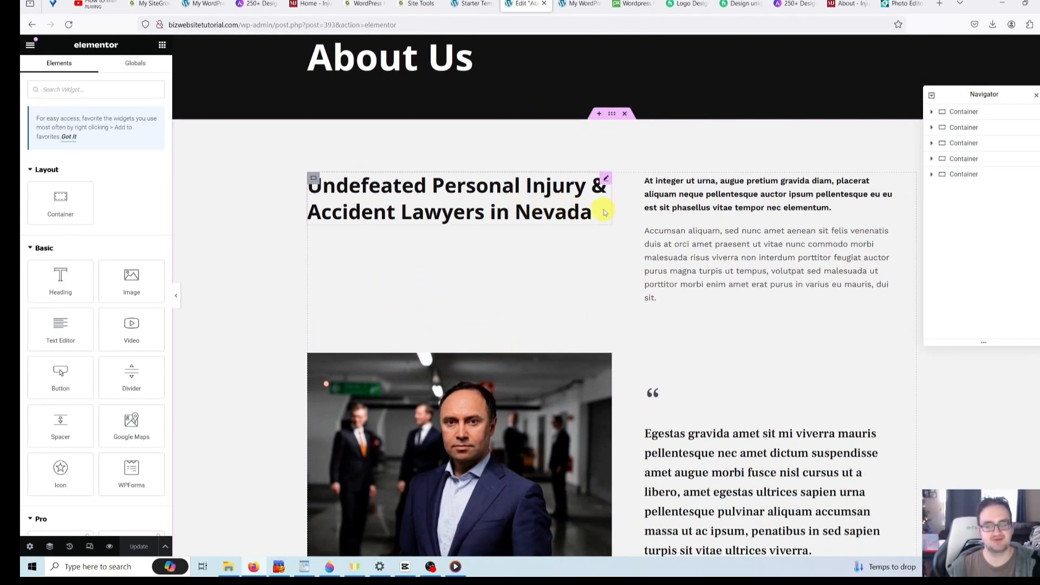
pyautogui.scroll(1, 684, 283)
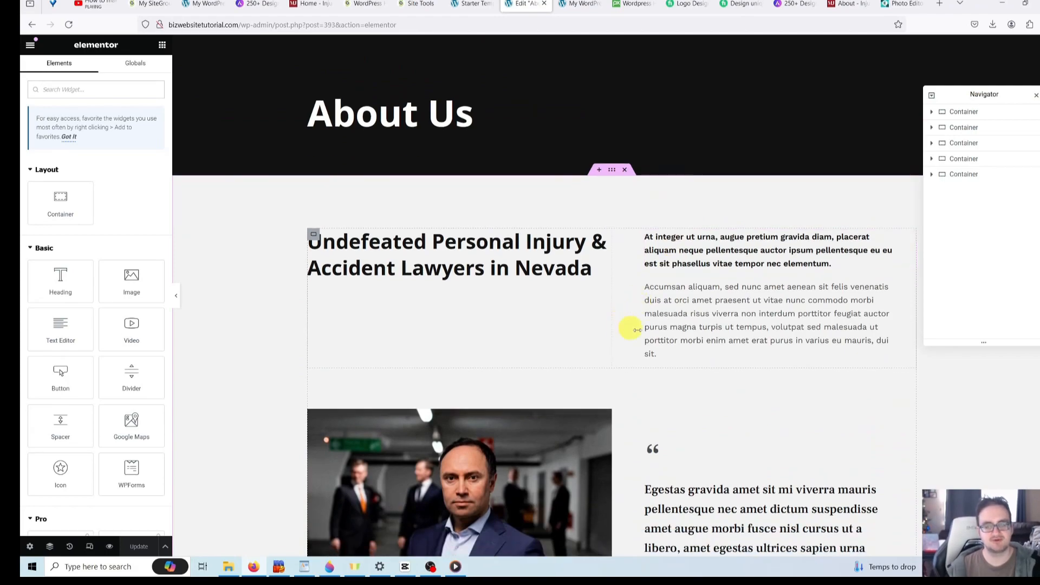
pyautogui.scroll(1, 639, 333)
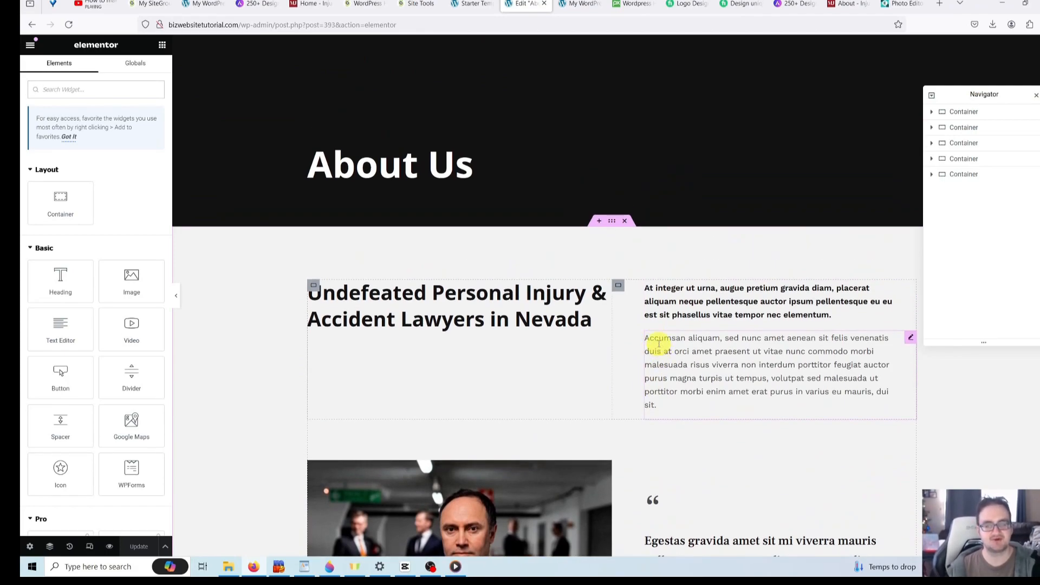
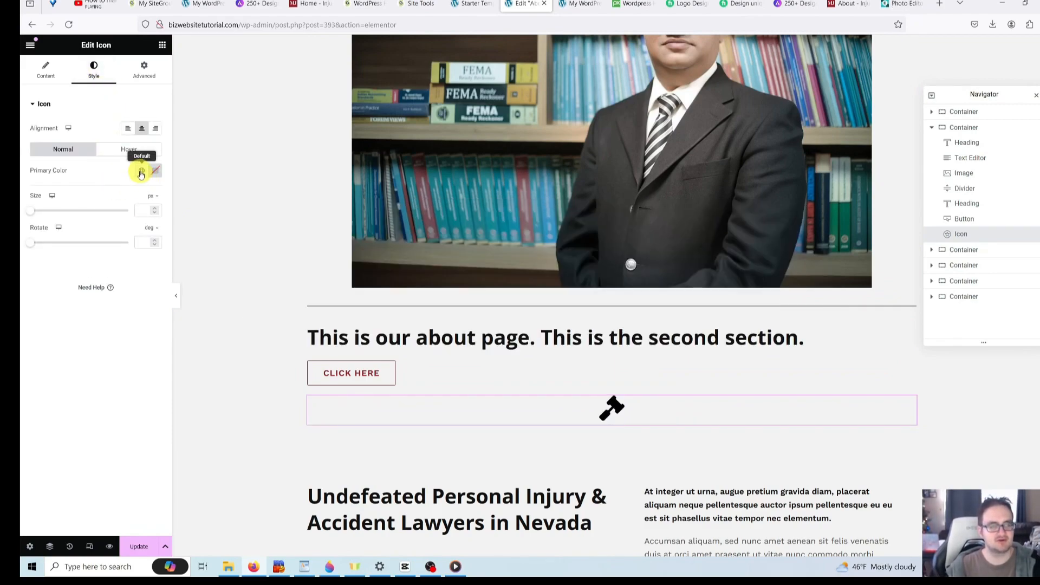
# - Colour the gavel icon with Theme Color 1, then shift it to a softer, muted red
pyautogui.click(141, 173)
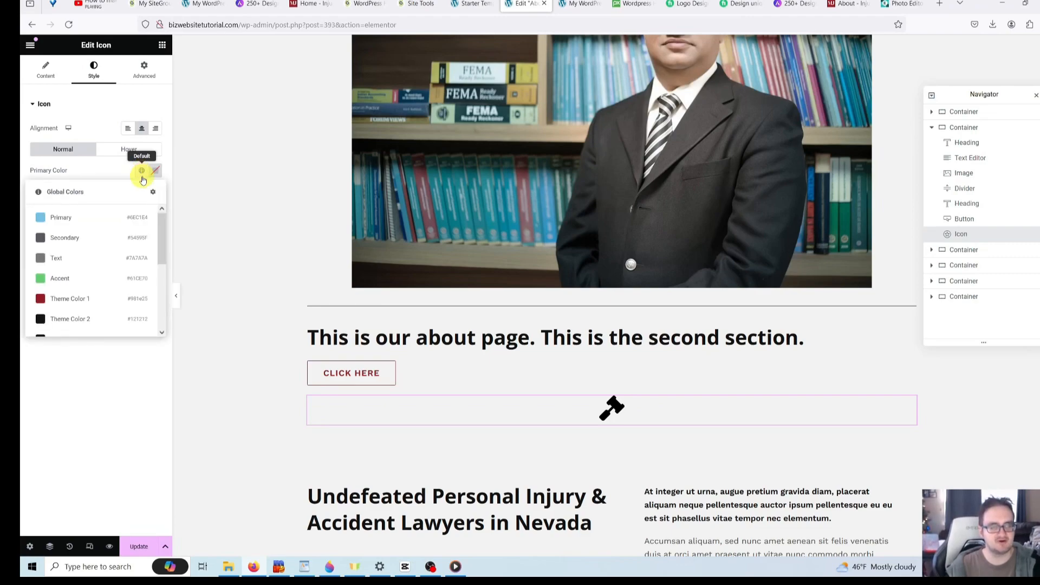
pyautogui.scroll(-3, 161, 224)
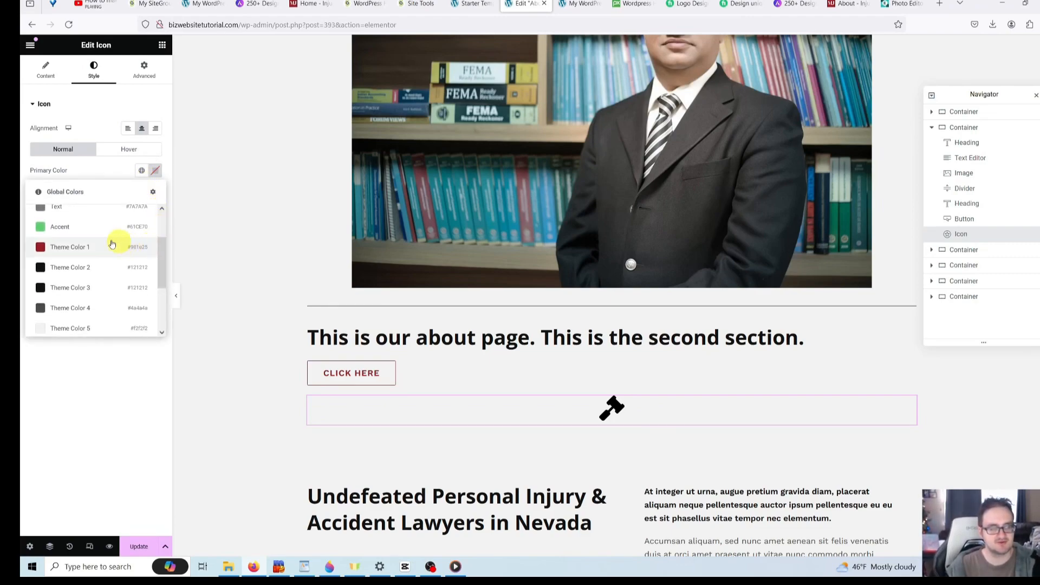
pyautogui.click(94, 244)
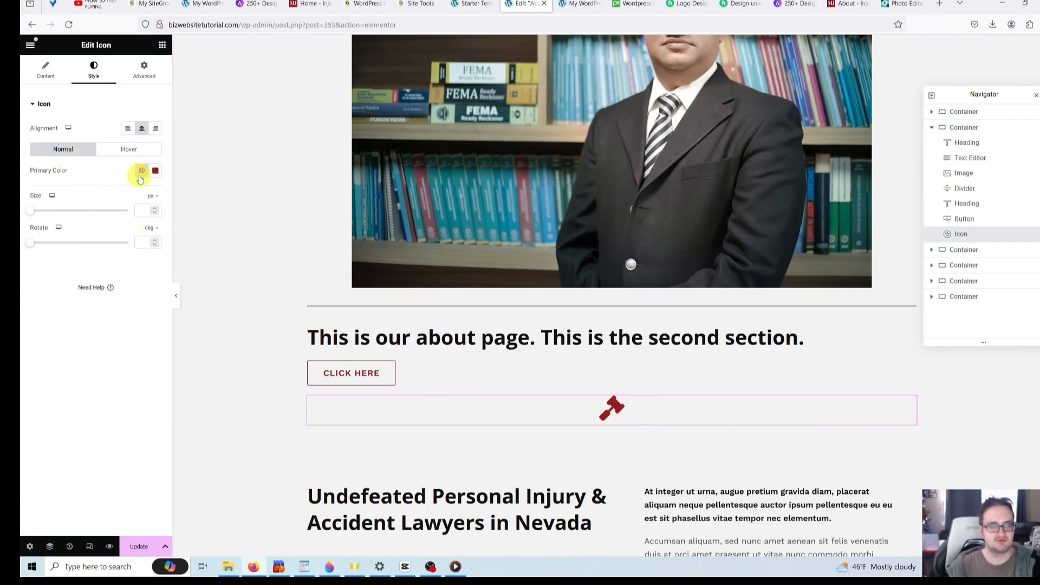
pyautogui.click(156, 171)
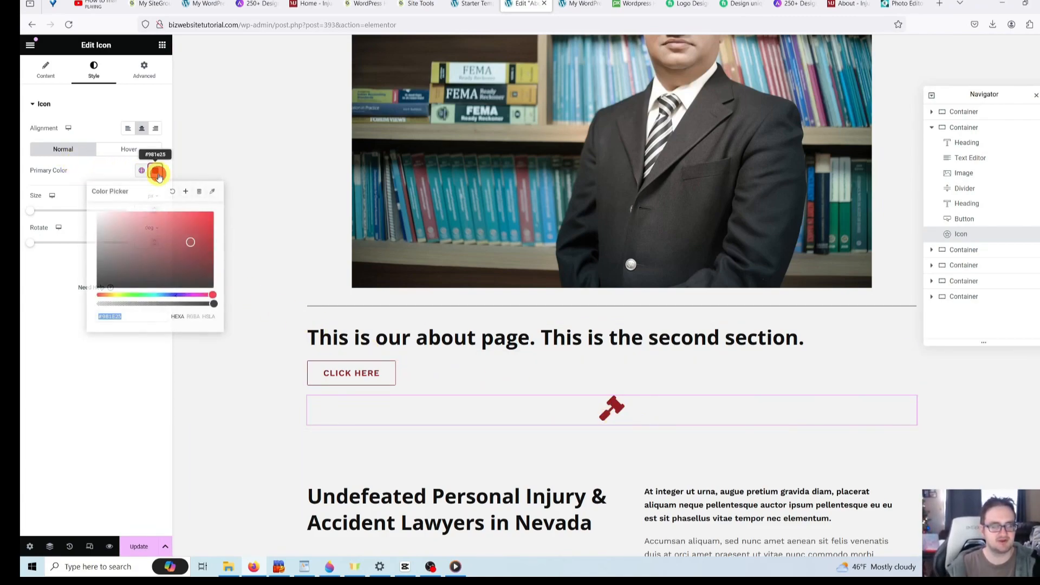
pyautogui.moveTo(162, 248)
pyautogui.mouseDown()
pyautogui.moveTo(214, 214)
pyautogui.moveTo(155, 233)
pyautogui.mouseUp()
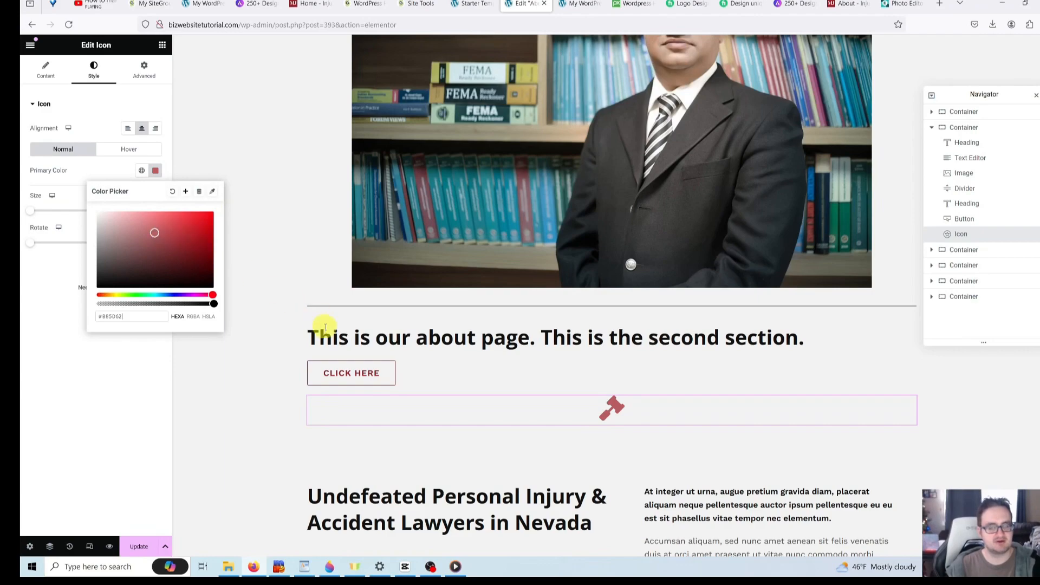
pyautogui.click(274, 347)
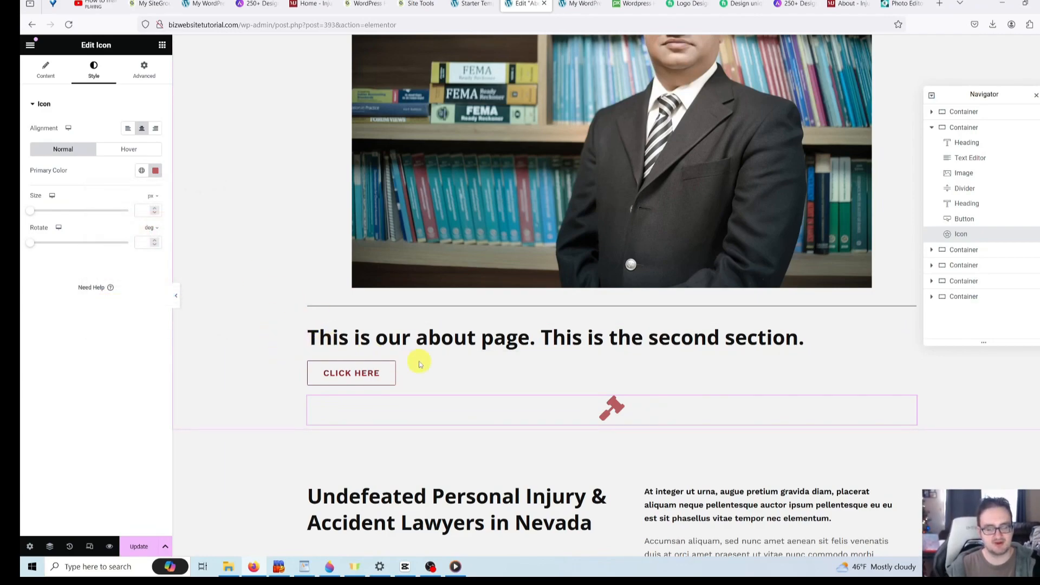
# - Drag an Image Box widget from the General widgets to just below the gavel icon
pyautogui.click(164, 46)
pyautogui.scroll(-5, 66, 185)
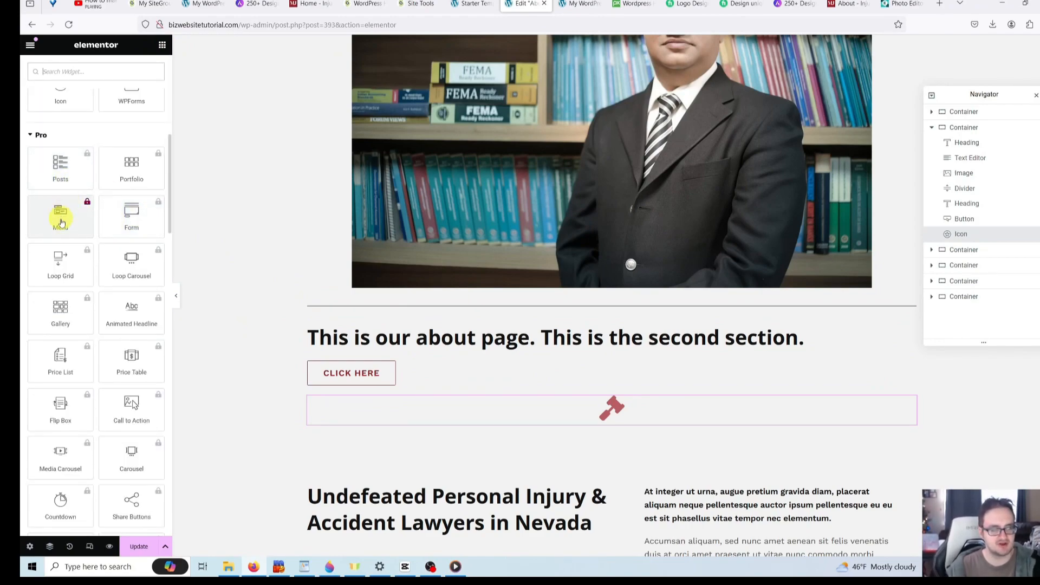
pyautogui.scroll(-15, 114, 251)
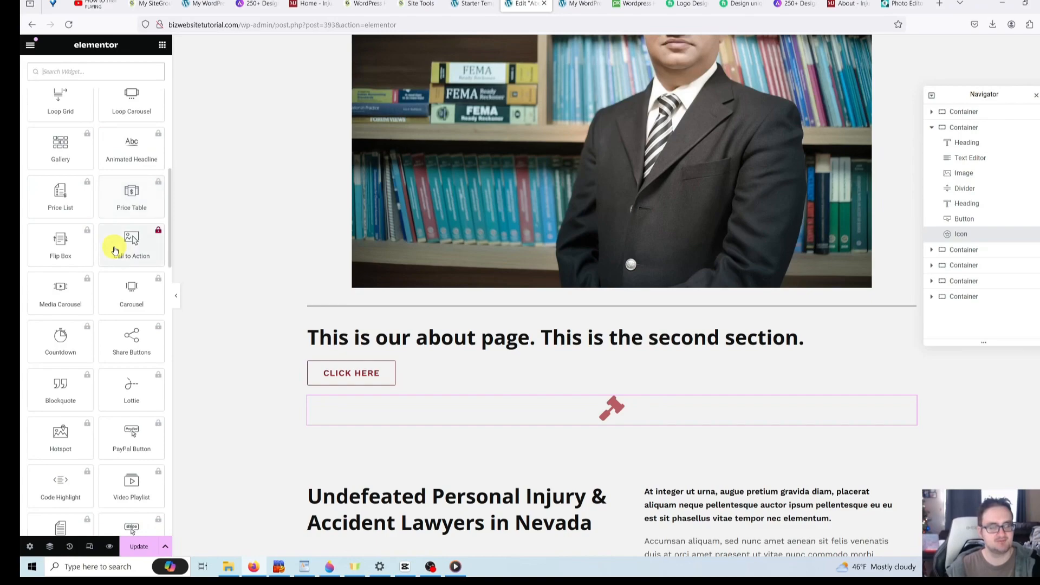
pyautogui.scroll(-1, 115, 250)
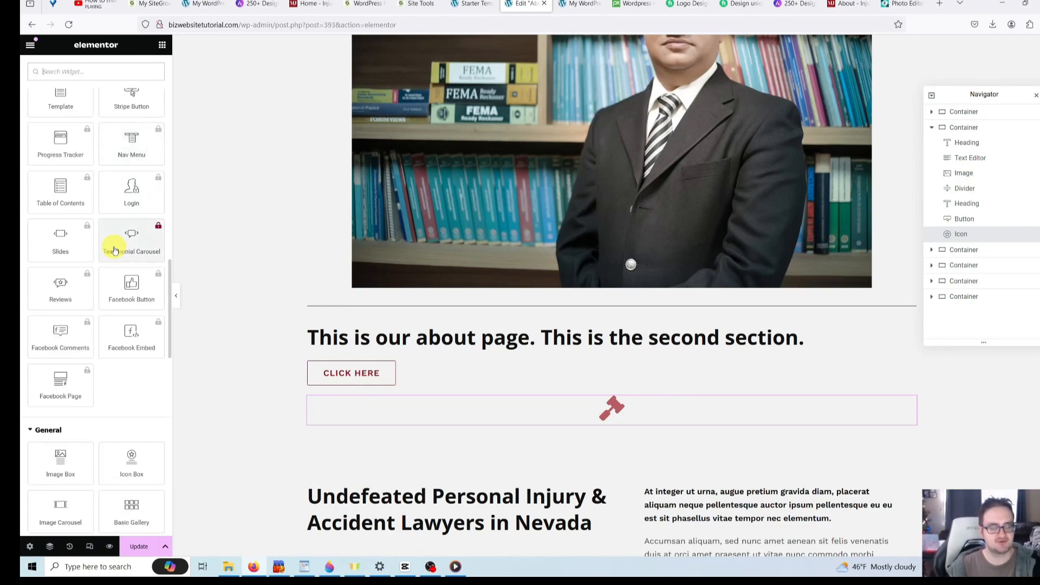
pyautogui.scroll(-4, 114, 250)
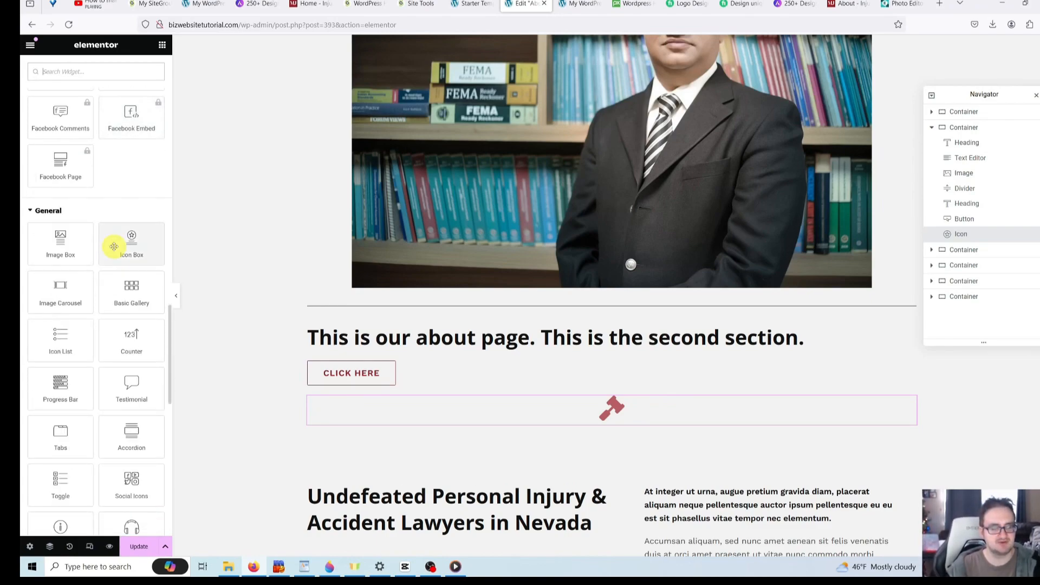
pyautogui.scroll(-2, 114, 246)
pyautogui.moveTo(59, 132); pyautogui.dragTo(434, 425)
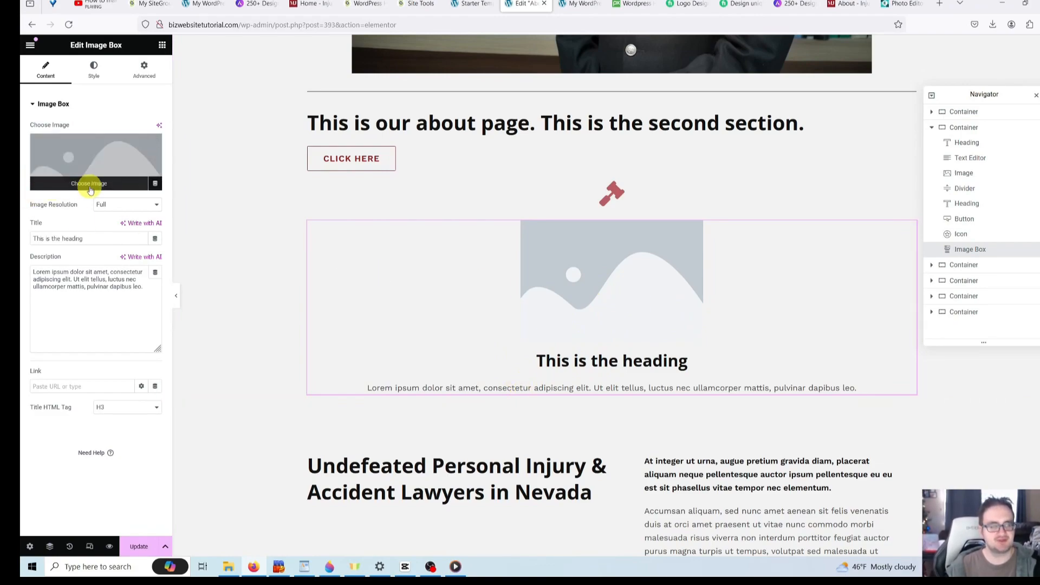
# - Replace the image box placeholder with the dark portrait photo from the Media Library
pyautogui.click(90, 187)
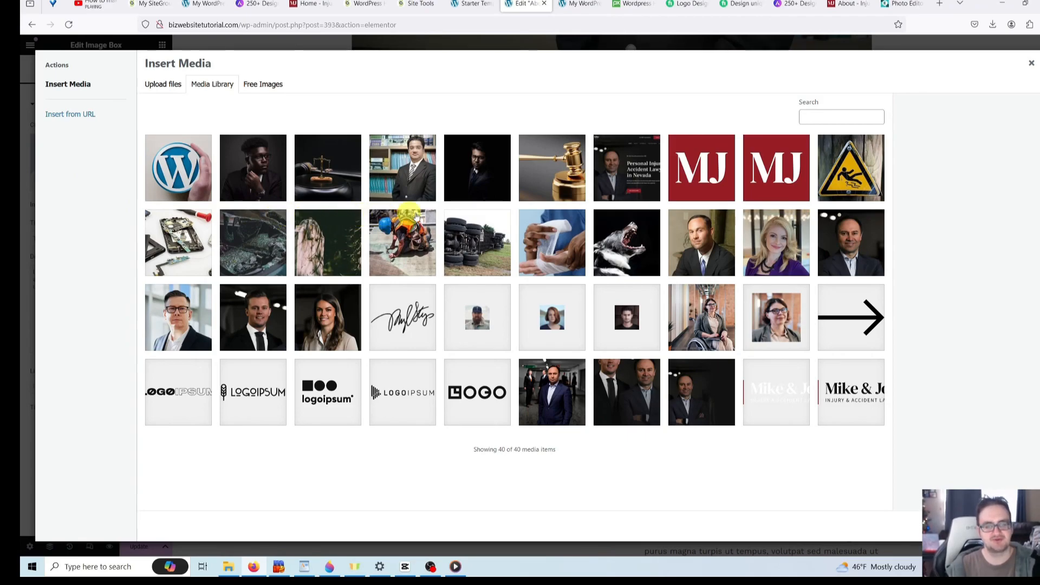
pyautogui.click(471, 194)
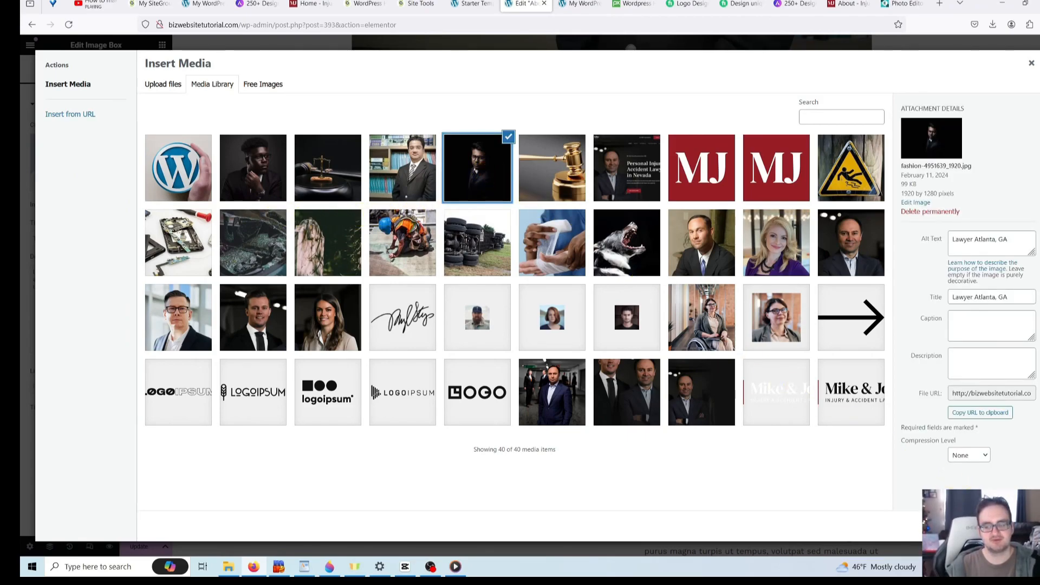
pyautogui.click(1016, 526)
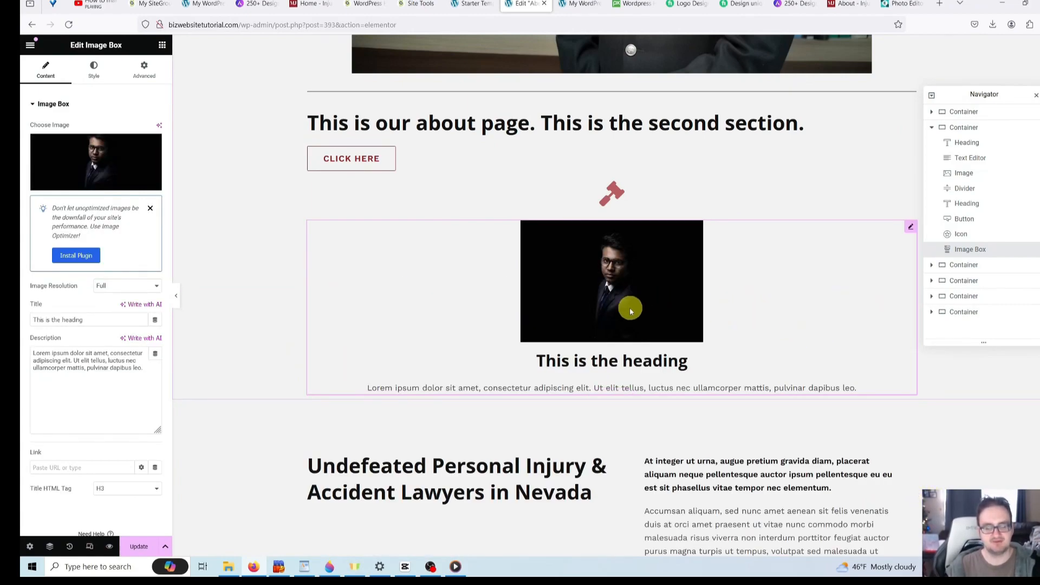
# - Select the image box description text for editing
pyautogui.click(791, 385)
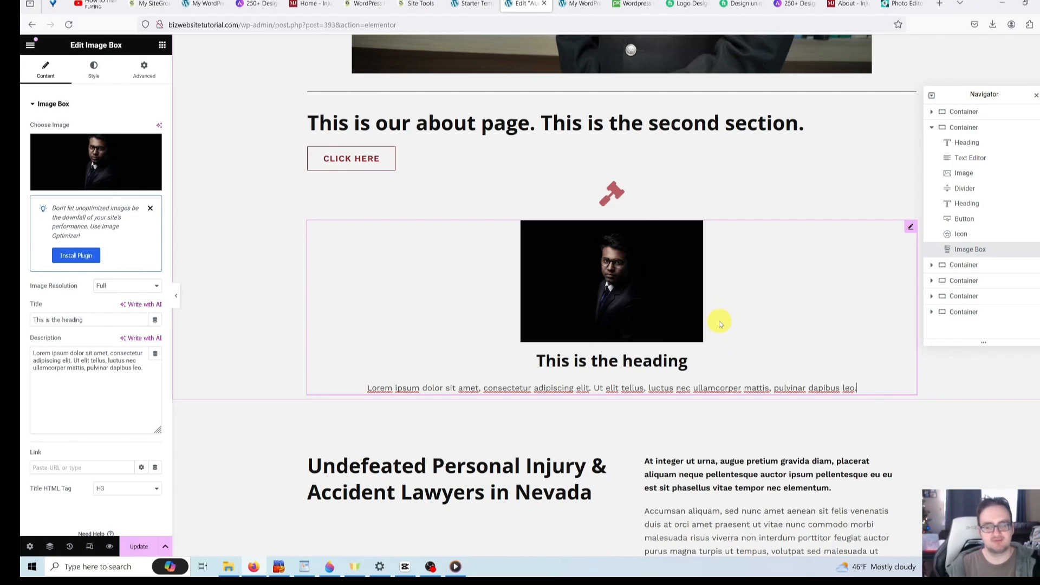
pyautogui.scroll(1, 720, 324)
pyautogui.scroll(-3, 710, 331)
pyautogui.scroll(5, 708, 329)
pyautogui.scroll(-5, 708, 332)
pyautogui.scroll(-4, 707, 332)
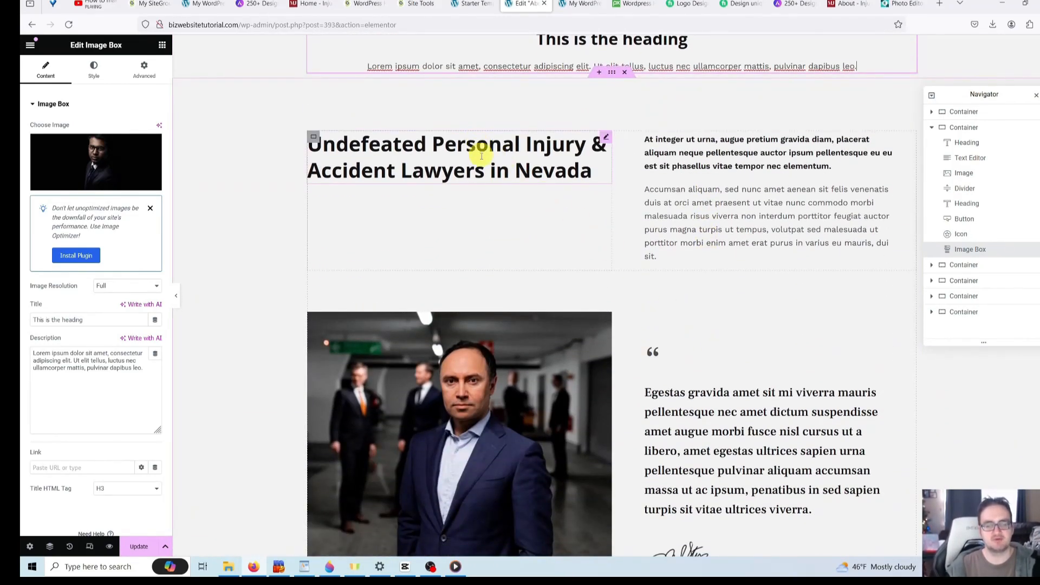
pyautogui.scroll(4, 552, 276)
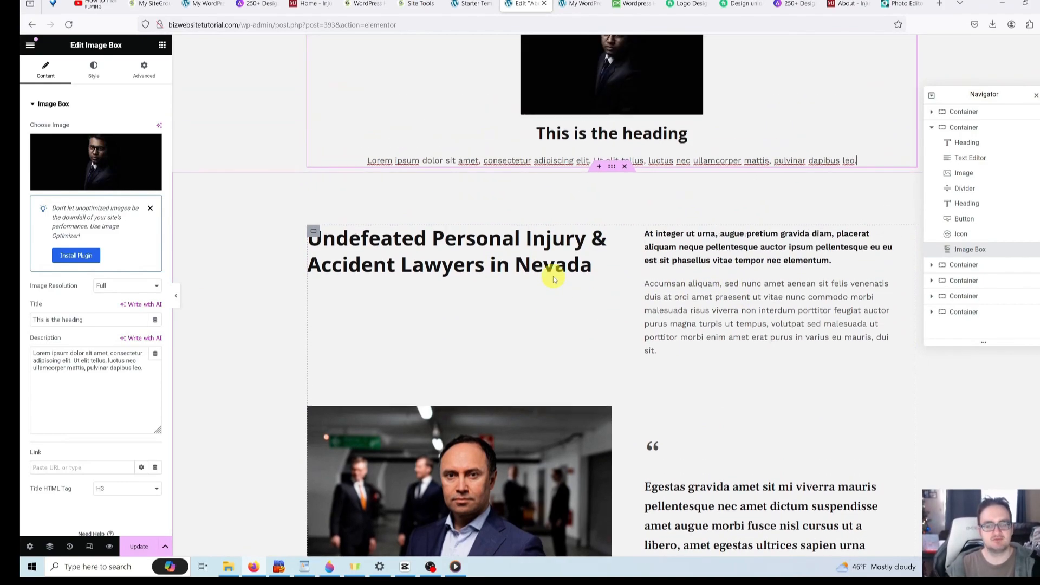
pyautogui.scroll(2, 522, 339)
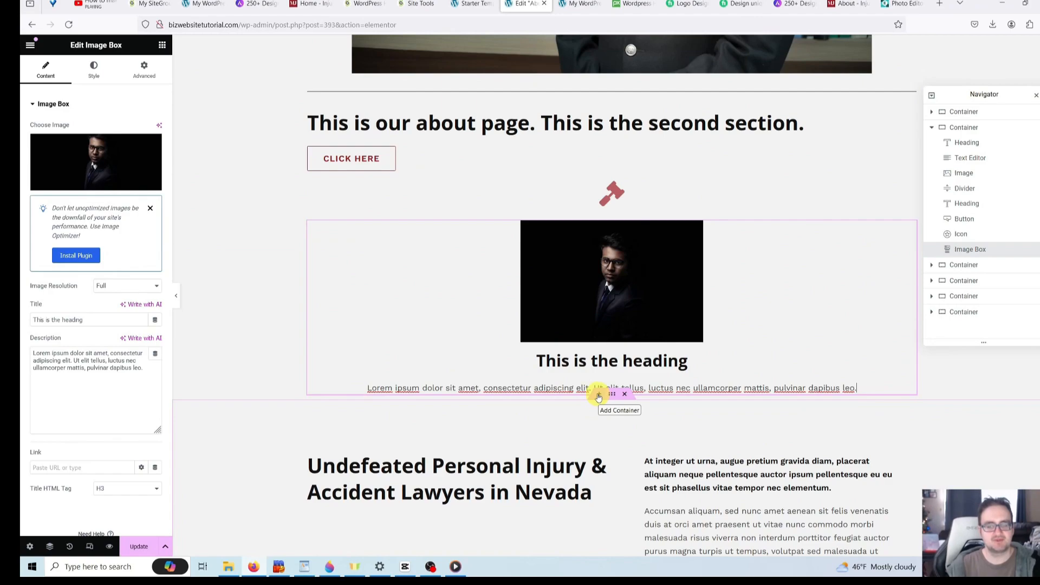
pyautogui.scroll(10, 598, 397)
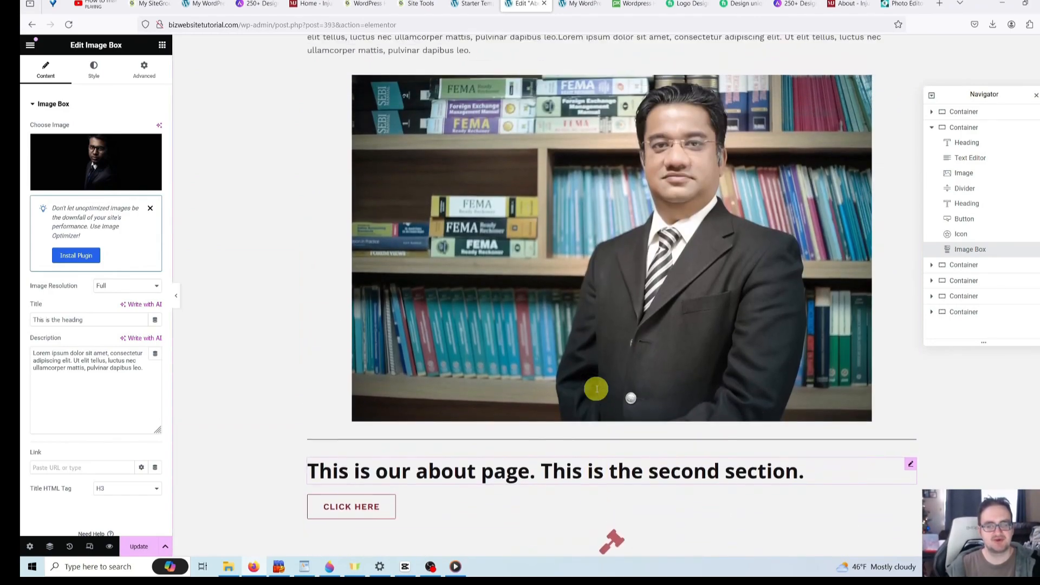
pyautogui.scroll(-8, 589, 199)
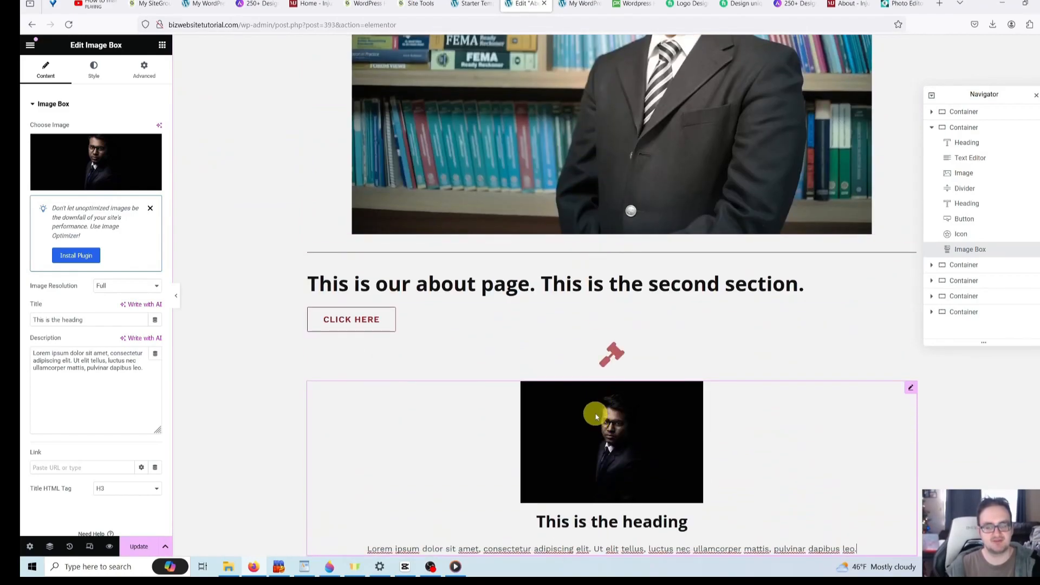
pyautogui.scroll(8, 599, 406)
pyautogui.scroll(1, 601, 404)
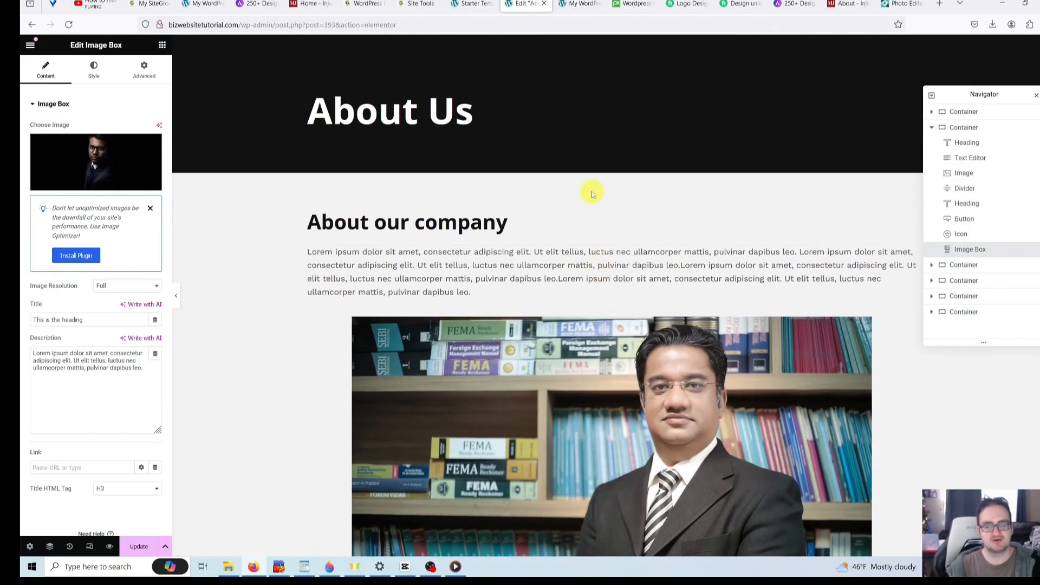
# - Add a two-column container above the About our company section
pyautogui.click(598, 199)
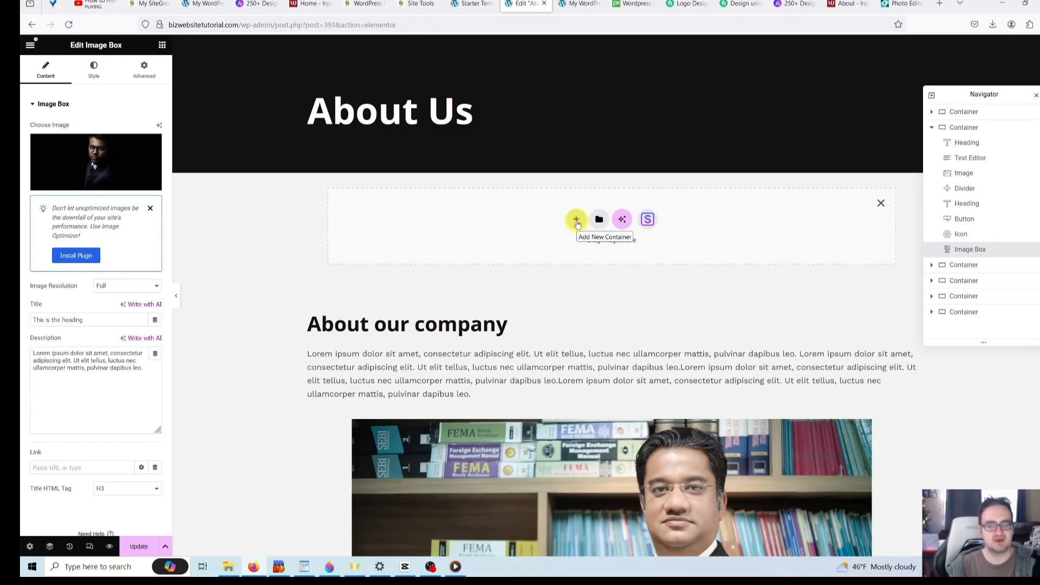
pyautogui.click(577, 220)
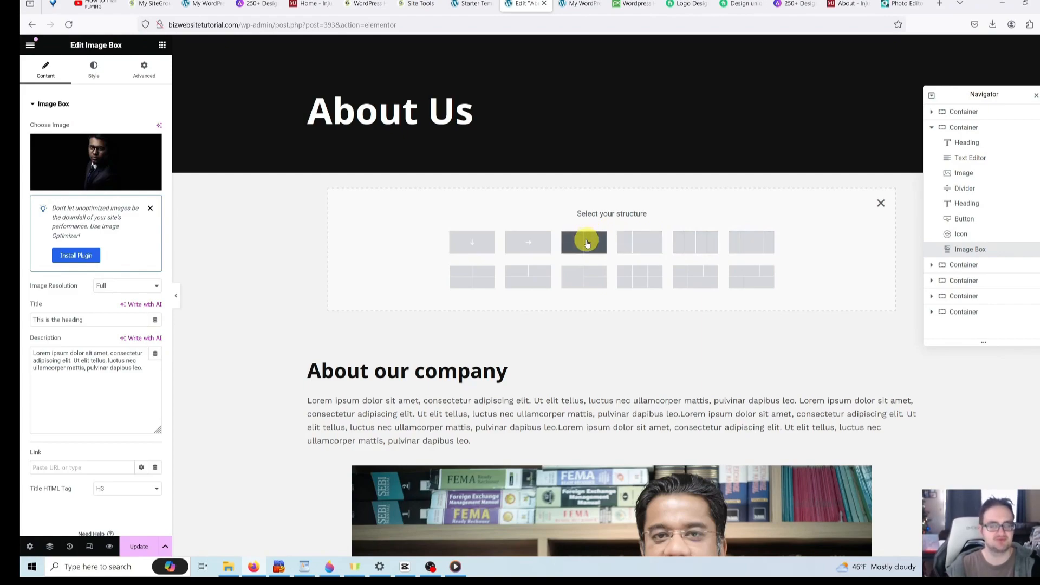
pyautogui.click(586, 243)
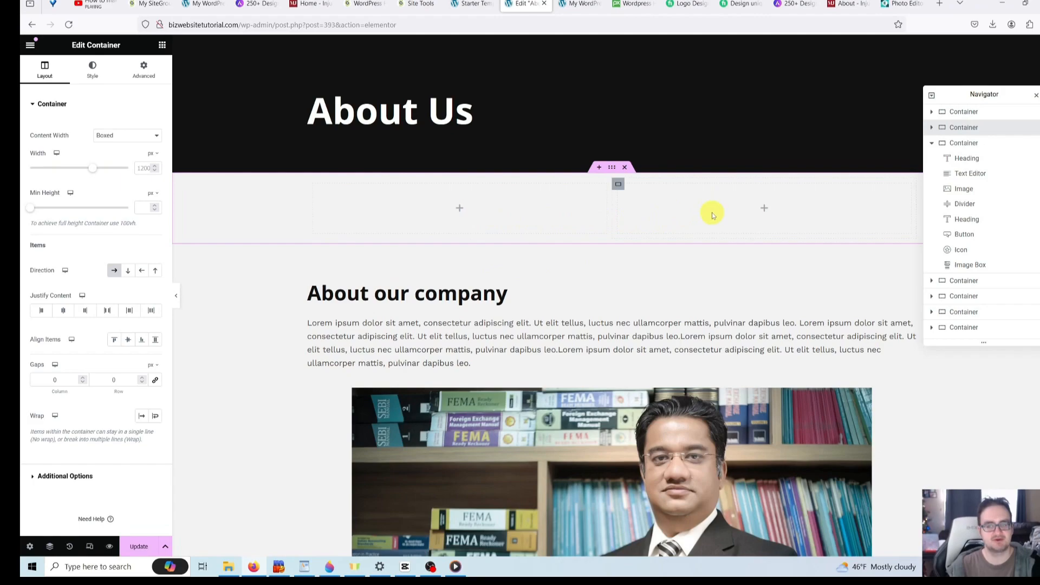
# - Move the dark-portrait image box into the new container's left column
pyautogui.scroll(-10, 523, 237)
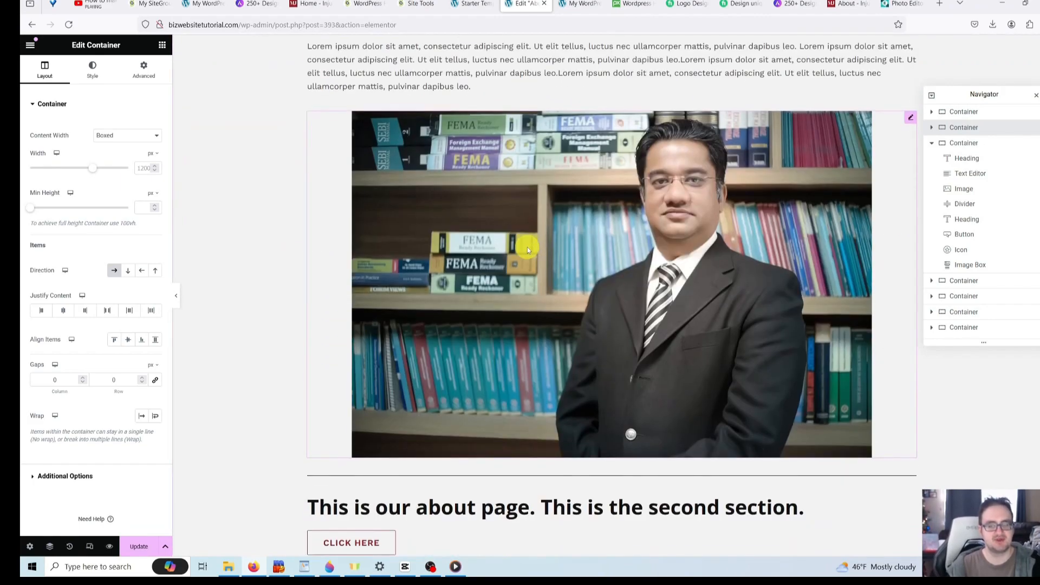
pyautogui.click(576, 364)
pyautogui.moveTo(576, 364); pyautogui.dragTo(466, 112)
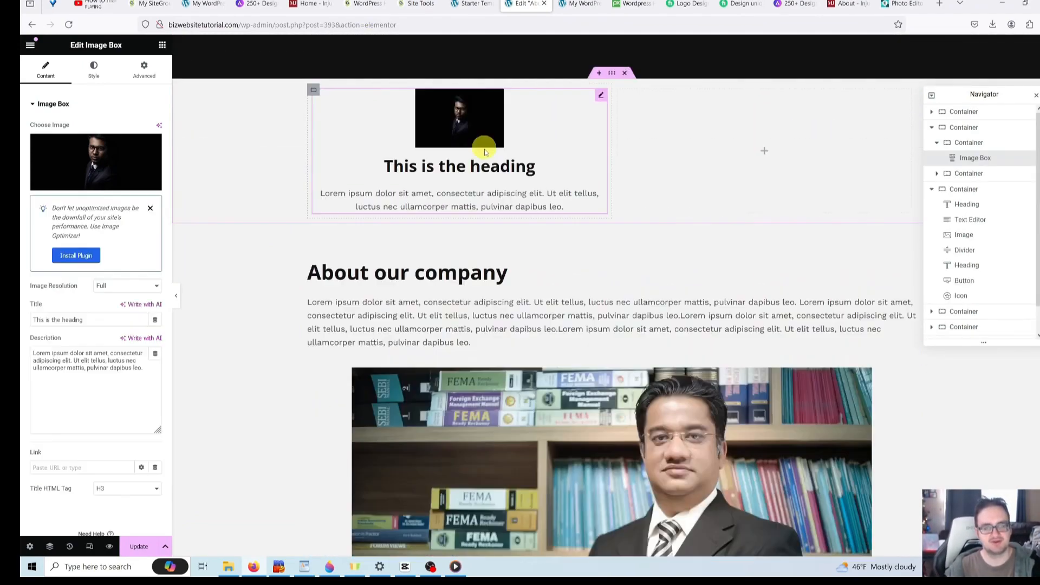
pyautogui.scroll(2, 558, 209)
pyautogui.scroll(1, 583, 305)
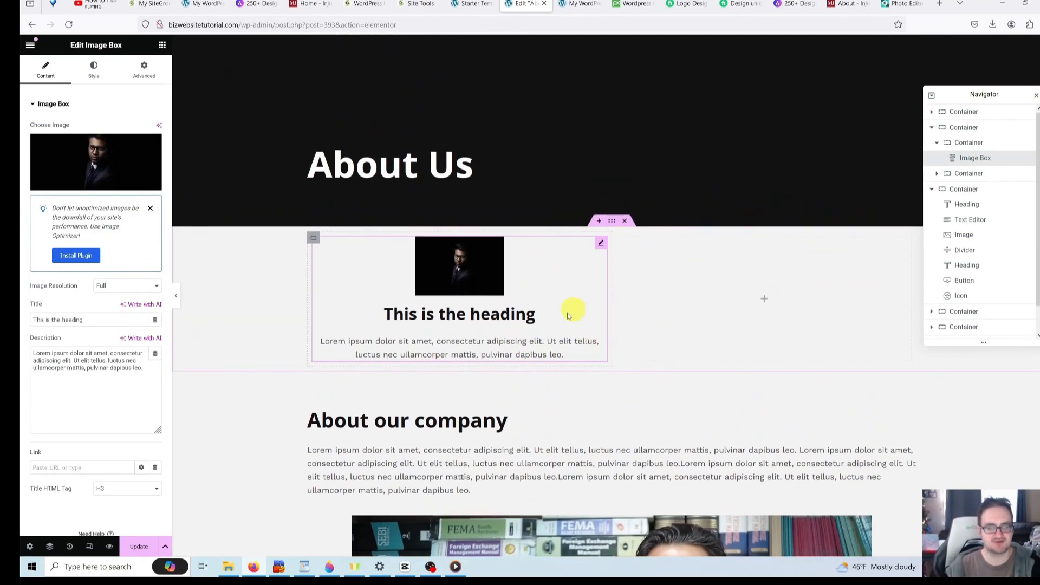
# - Duplicate the image box and move the copy into the right-hand column
pyautogui.rightClick(574, 280)
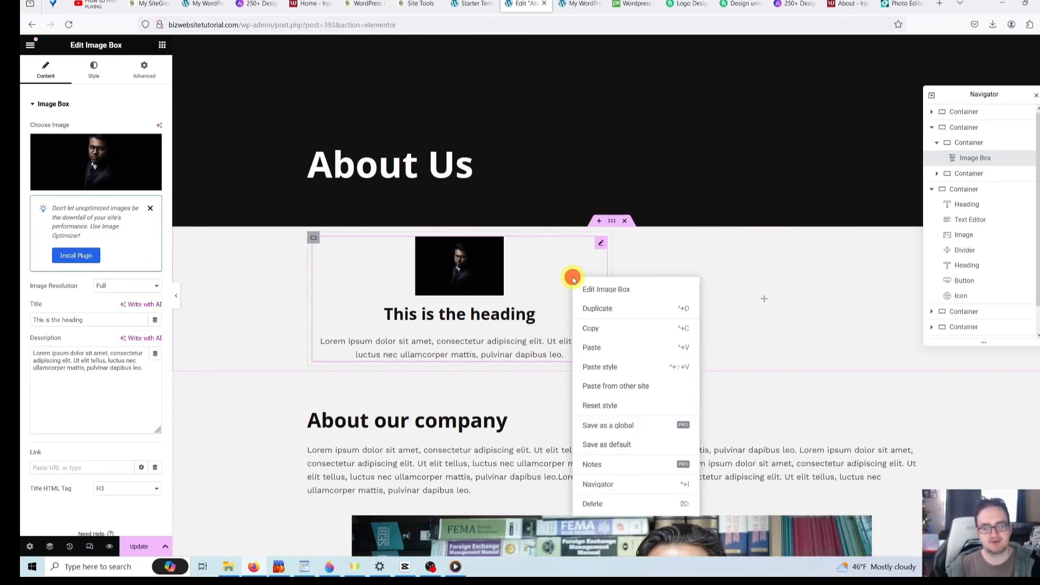
pyautogui.click(593, 308)
pyautogui.moveTo(536, 435); pyautogui.dragTo(705, 295)
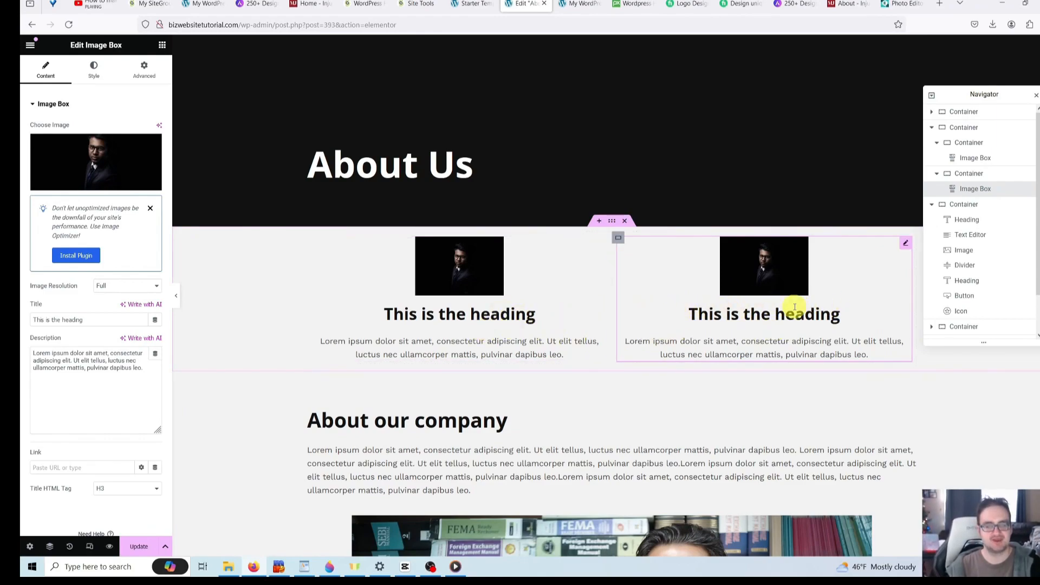
pyautogui.scroll(-1, 569, 253)
pyautogui.scroll(1, 604, 353)
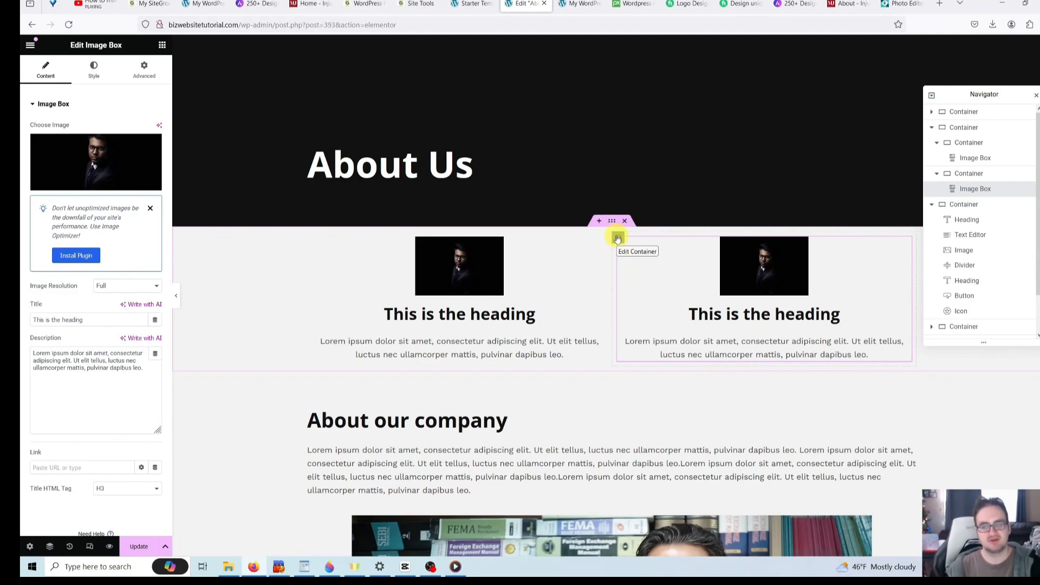
# - Select the right column's container and its image box
pyautogui.click(617, 238)
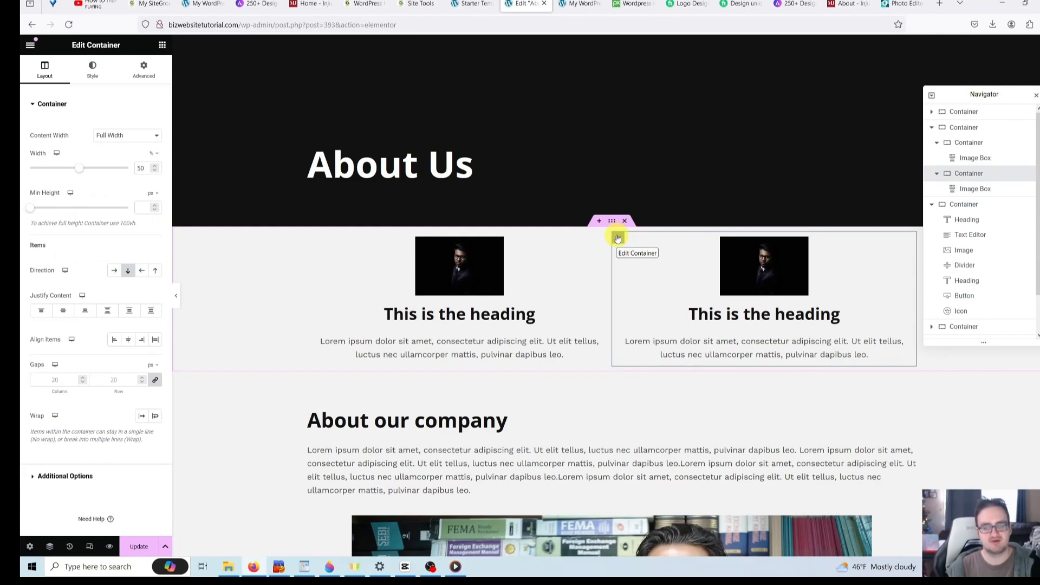
pyautogui.click(623, 259)
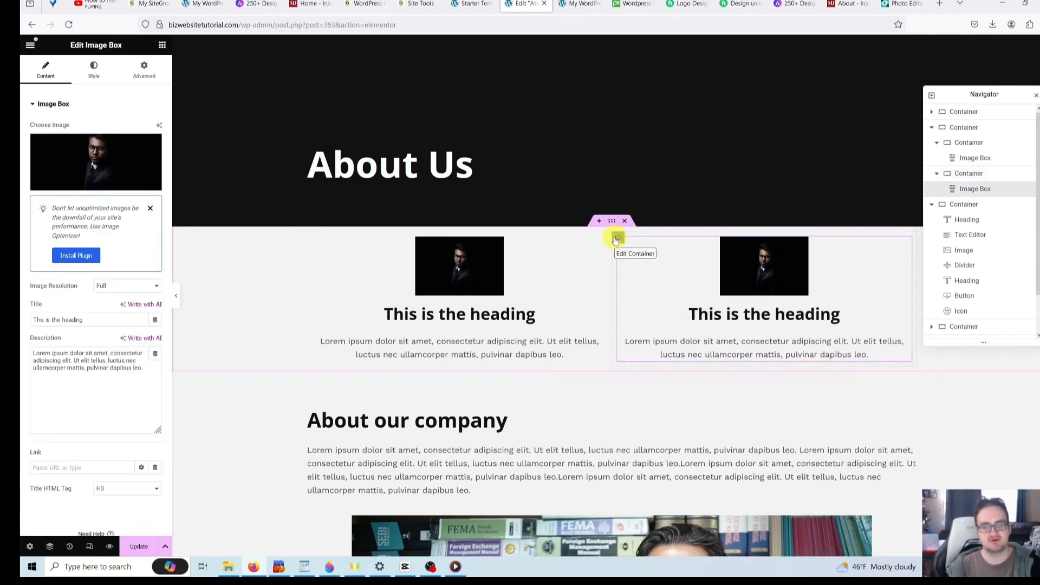
pyautogui.click(618, 238)
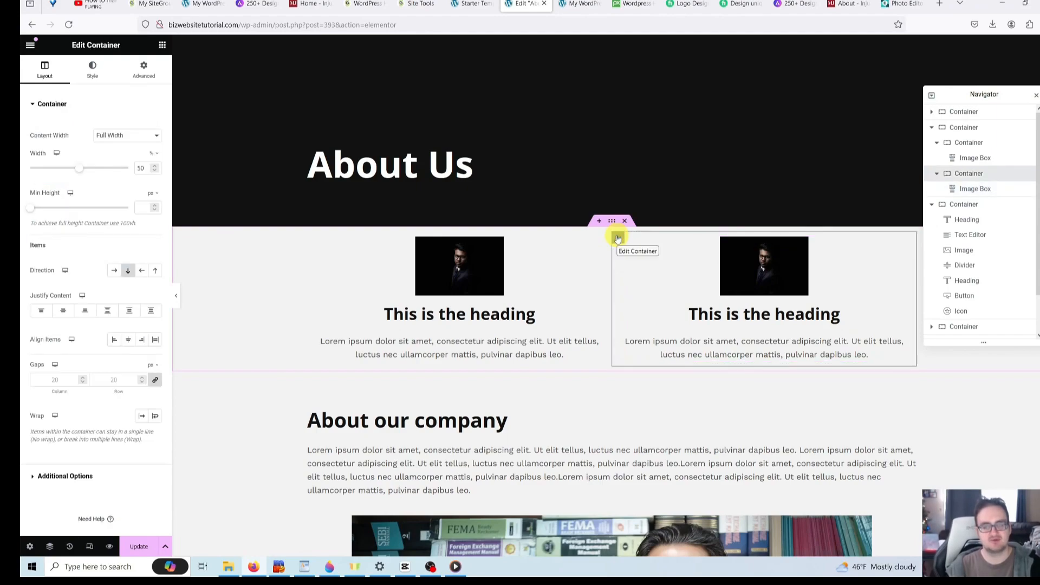
# - Duplicate the right column to create a third image-box column
pyautogui.rightClick(618, 239)
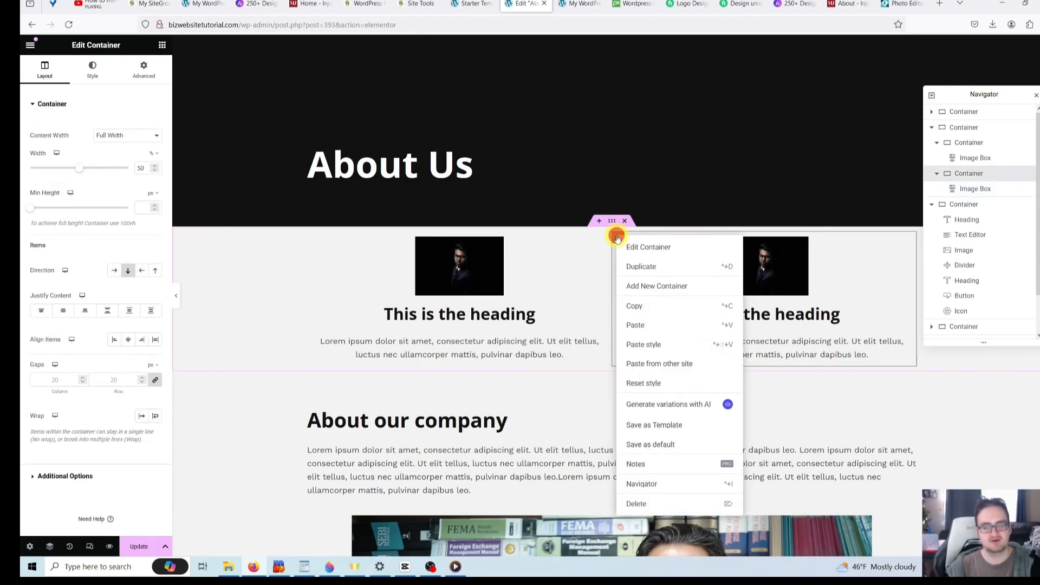
pyautogui.click(630, 266)
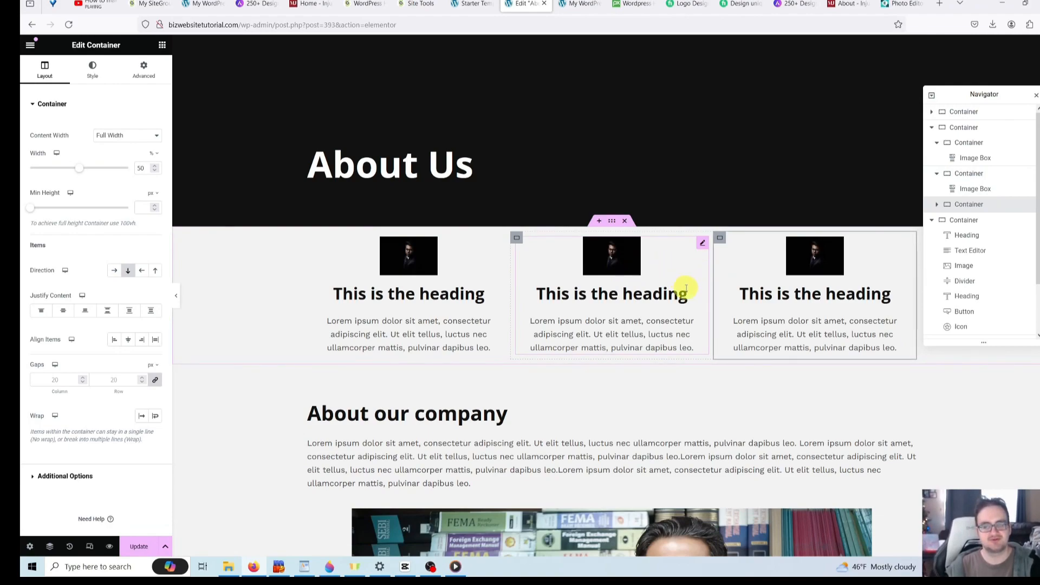
pyautogui.click(765, 401)
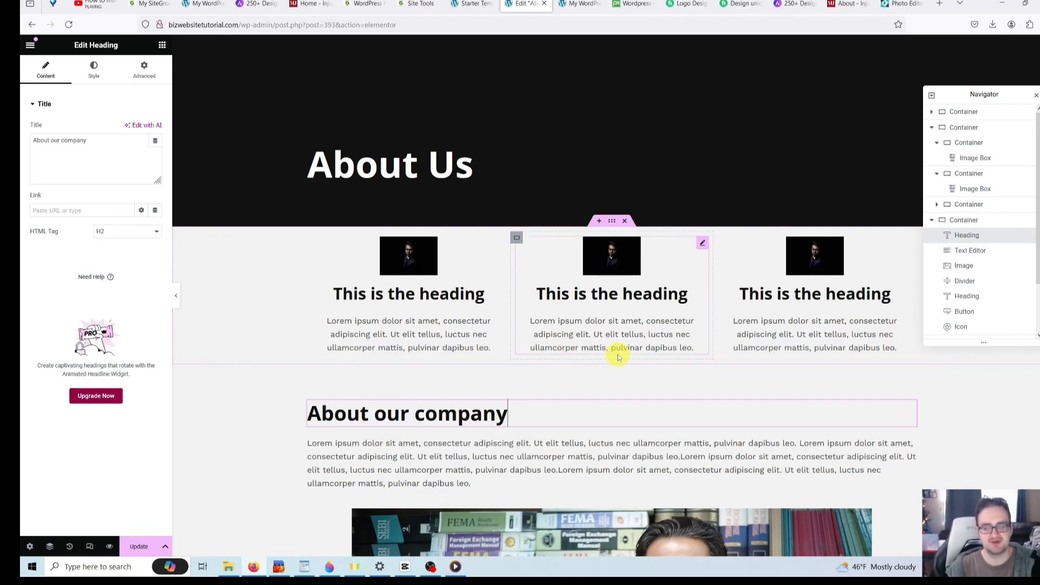
pyautogui.scroll(-2, 596, 334)
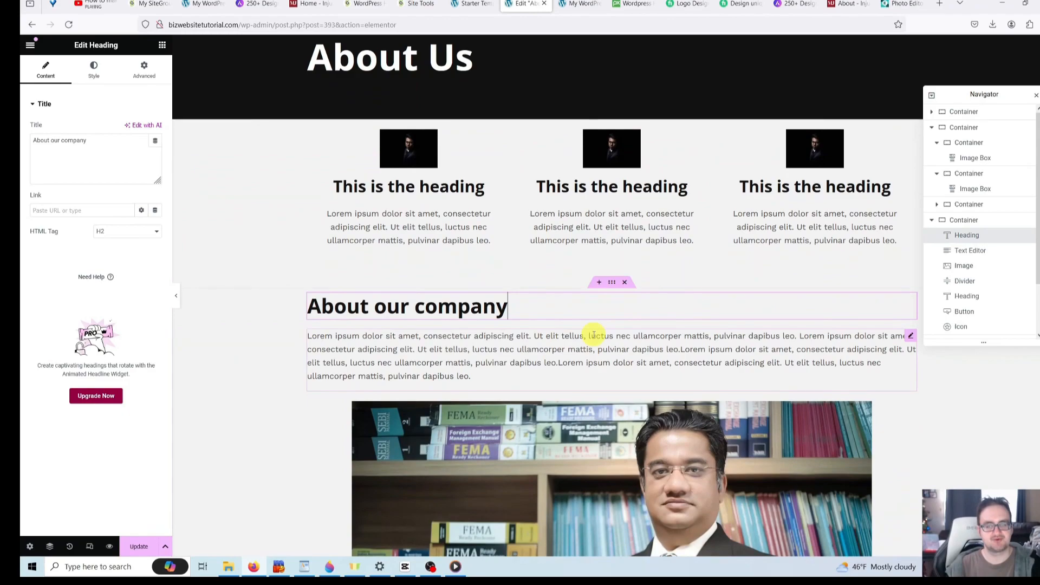
pyautogui.scroll(2, 542, 326)
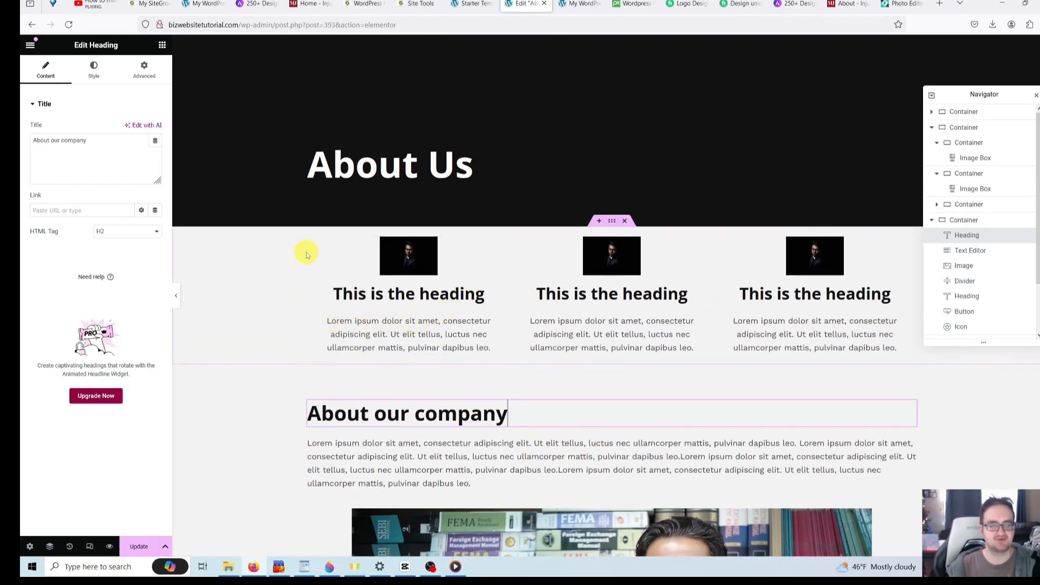
# - Select the third column, then the section holding all three columns
pyautogui.click(336, 234)
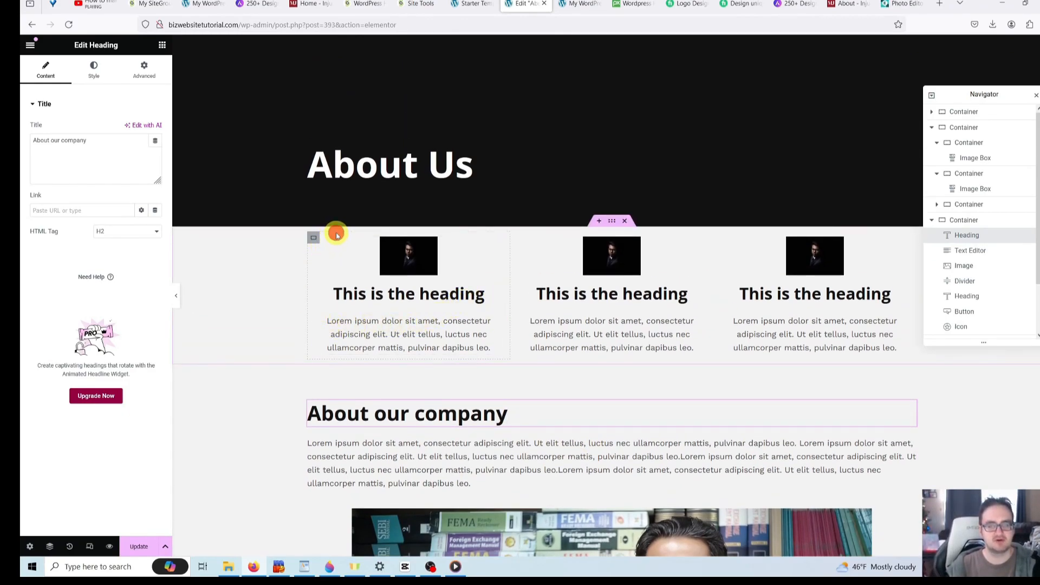
pyautogui.click(971, 225)
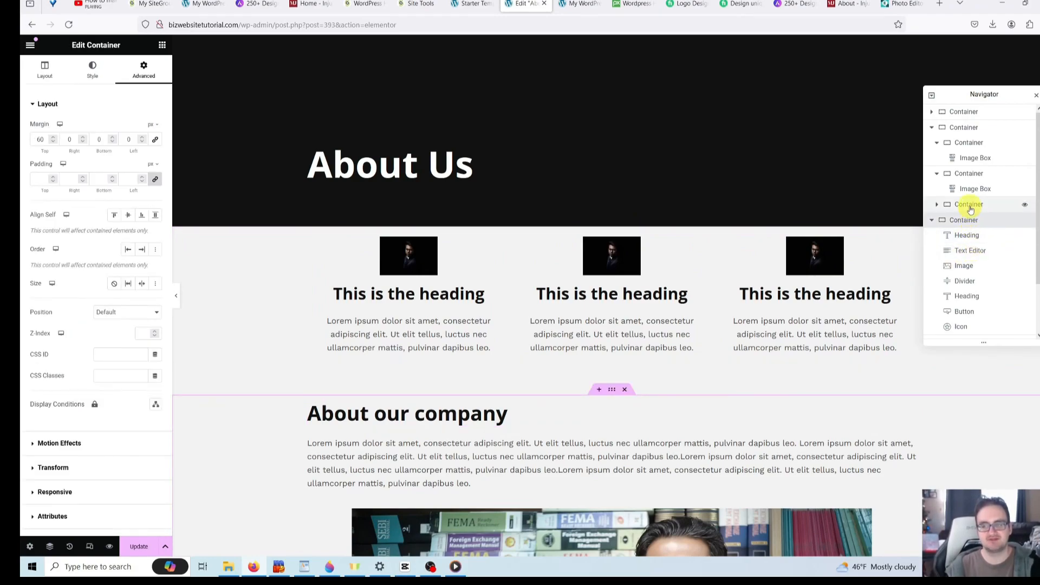
pyautogui.click(969, 206)
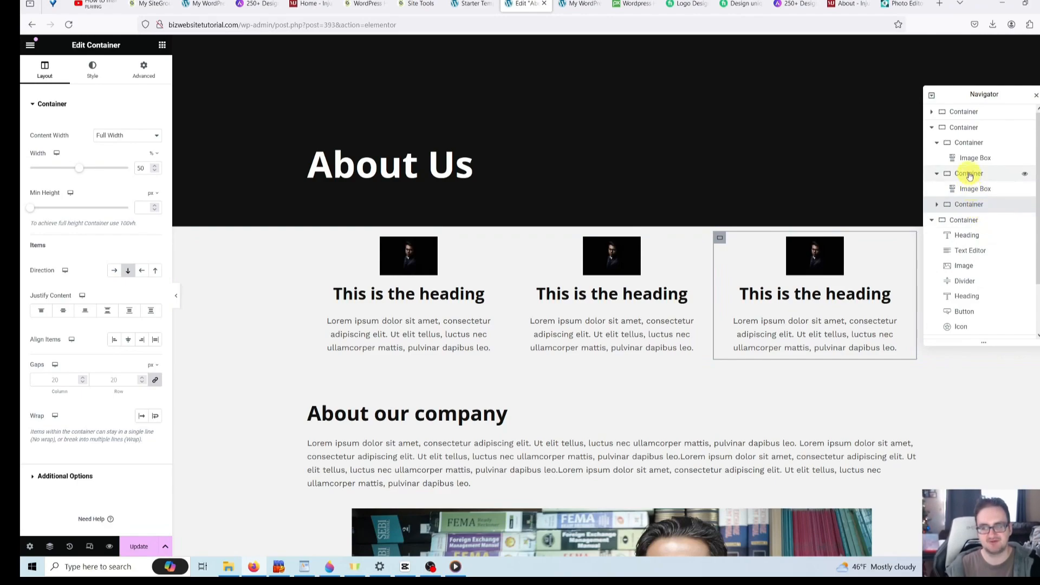
pyautogui.click(964, 129)
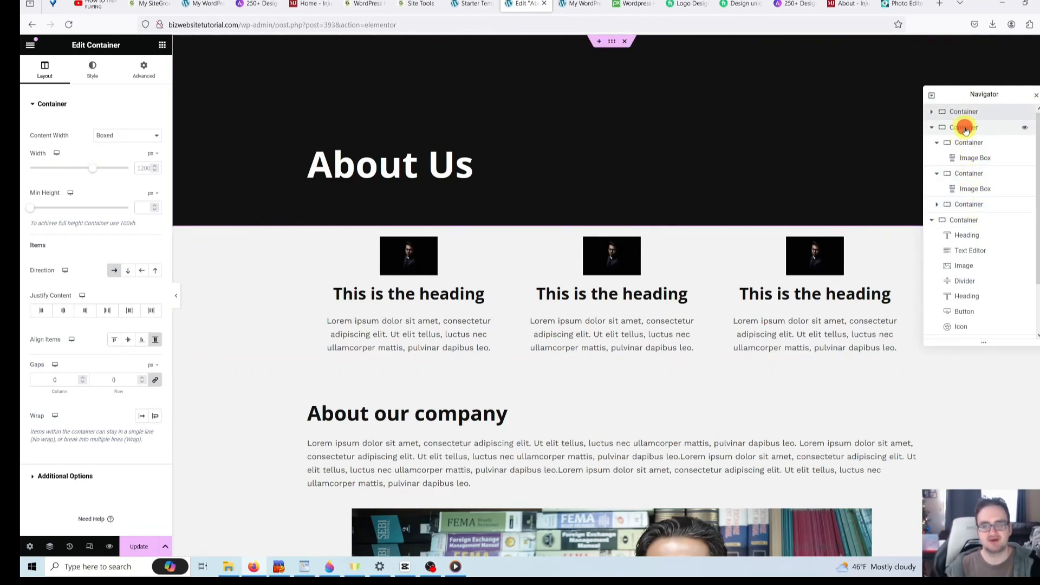
pyautogui.click(966, 129)
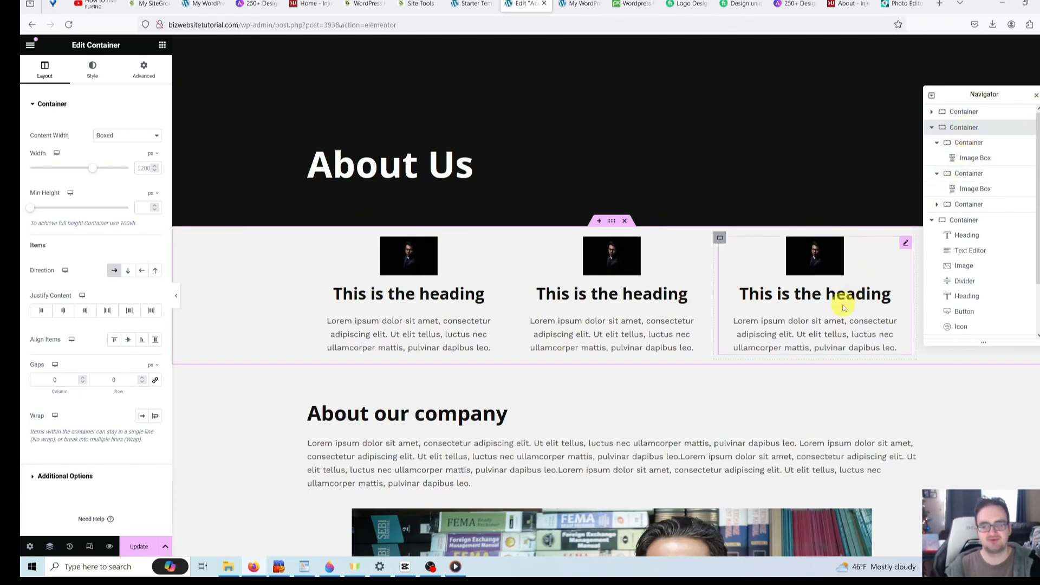
# - Delete the whole three-column image-box section
pyautogui.rightClick(971, 128)
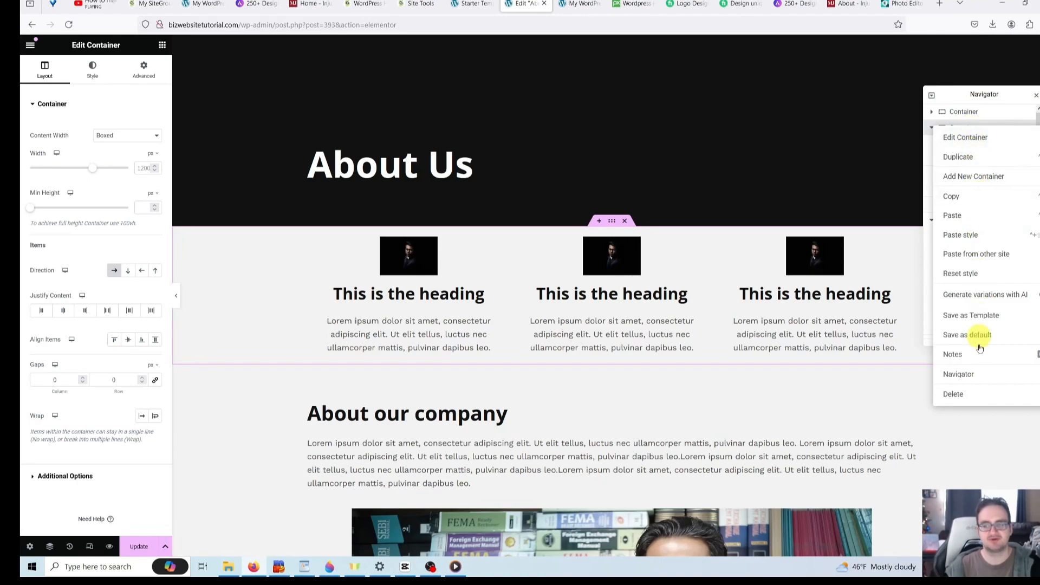
pyautogui.click(975, 394)
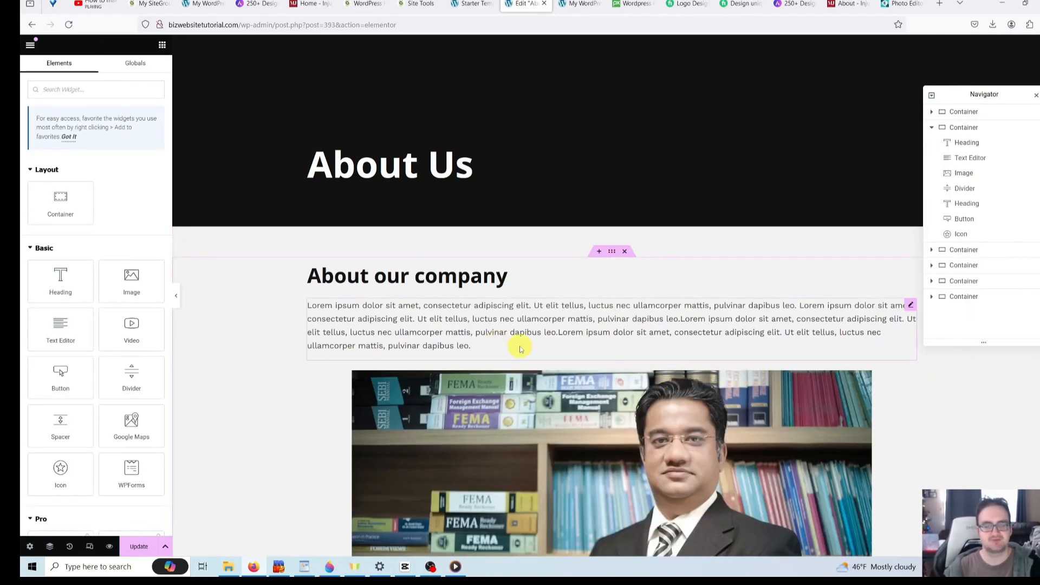
pyautogui.scroll(-2, 239, 320)
pyautogui.scroll(-5, 240, 323)
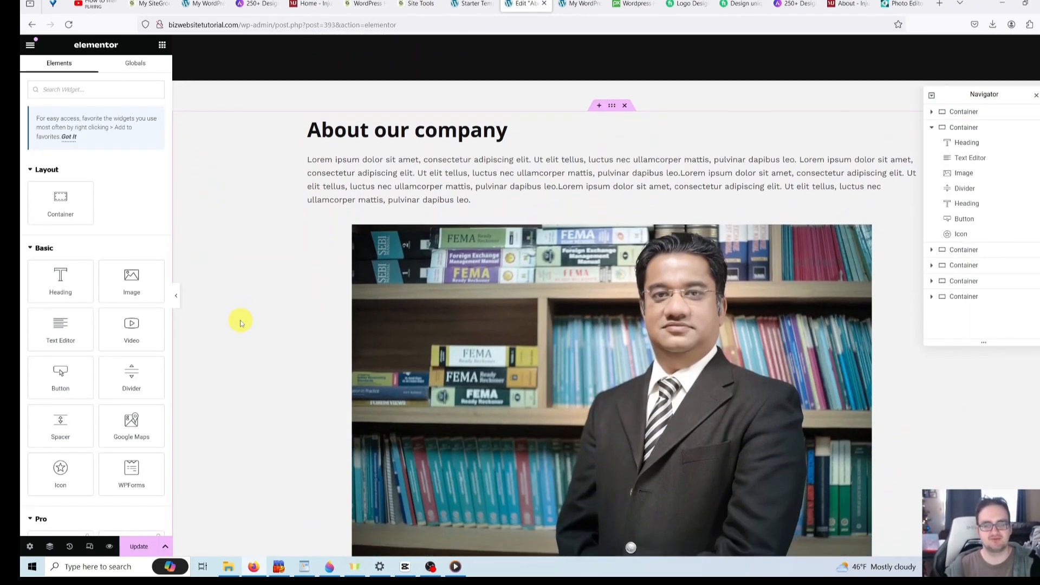
pyautogui.scroll(-3, 400, 254)
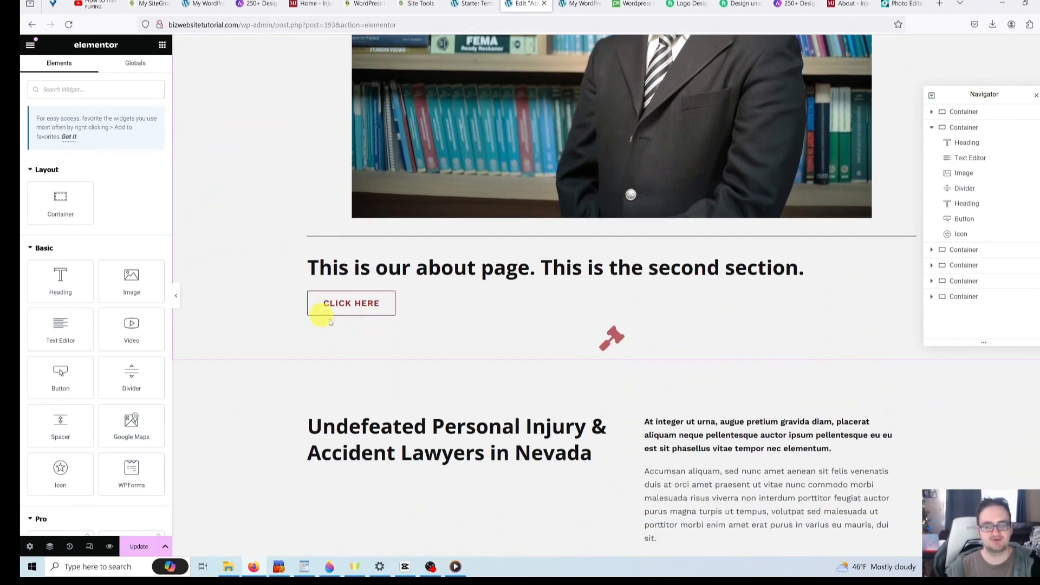
pyautogui.scroll(-3, 140, 315)
pyautogui.scroll(-10, 135, 320)
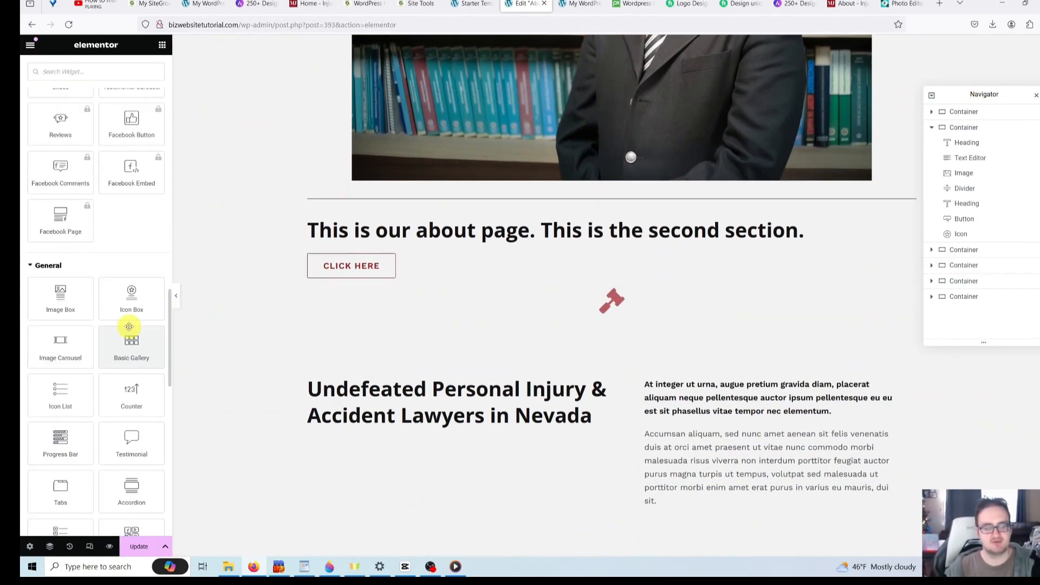
pyautogui.scroll(-1, 137, 329)
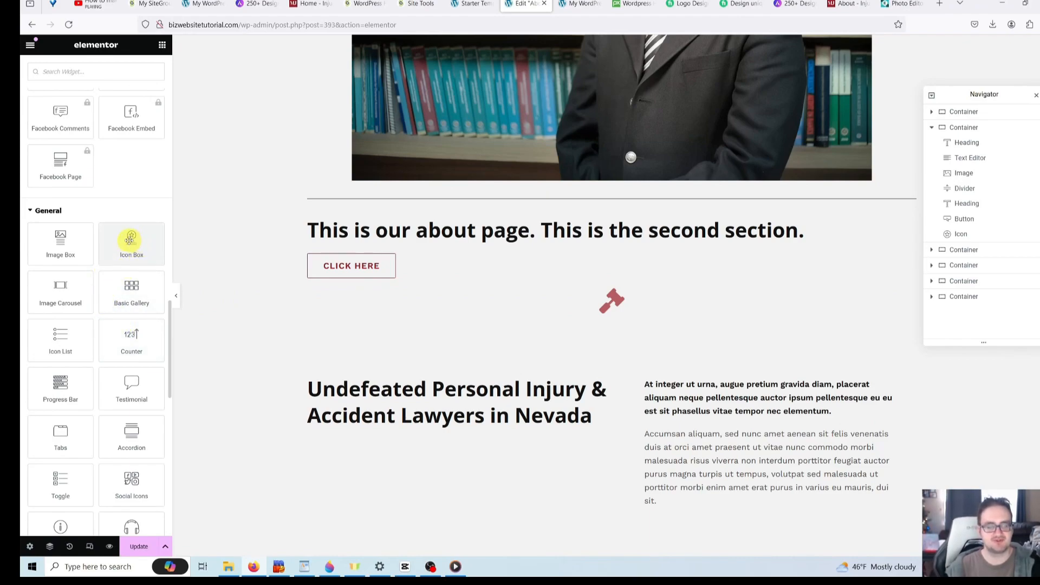
# - Delete the red gavel icon and place an Icon Box widget below the Click Here button
pyautogui.click(609, 306)
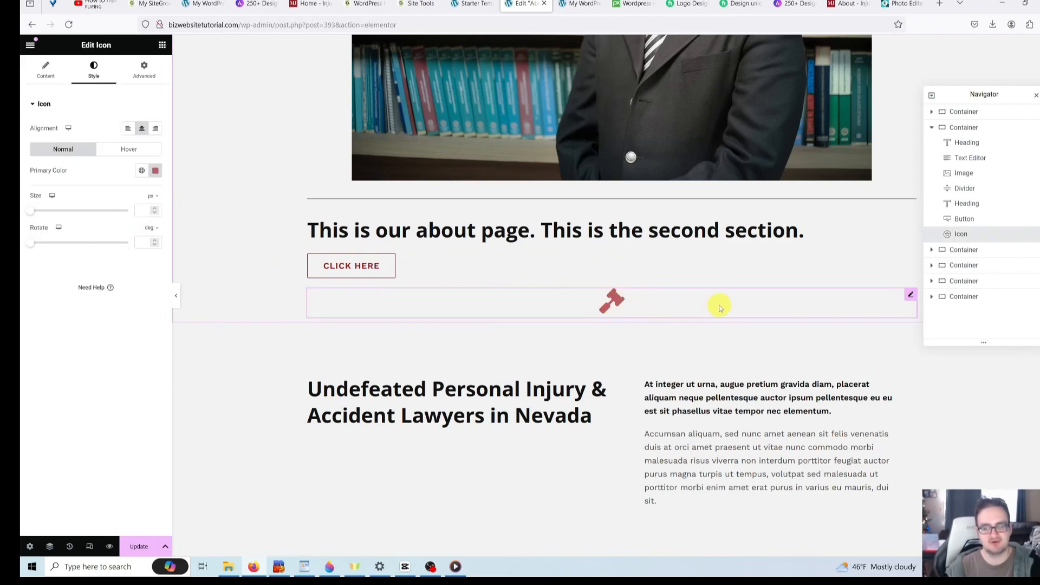
pyautogui.rightClick(665, 305)
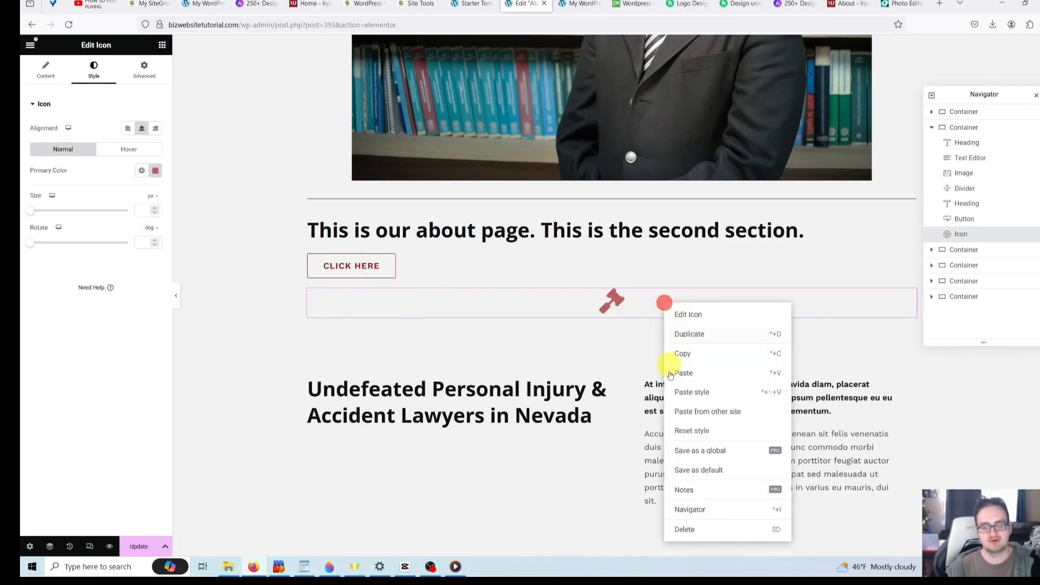
pyautogui.click(688, 531)
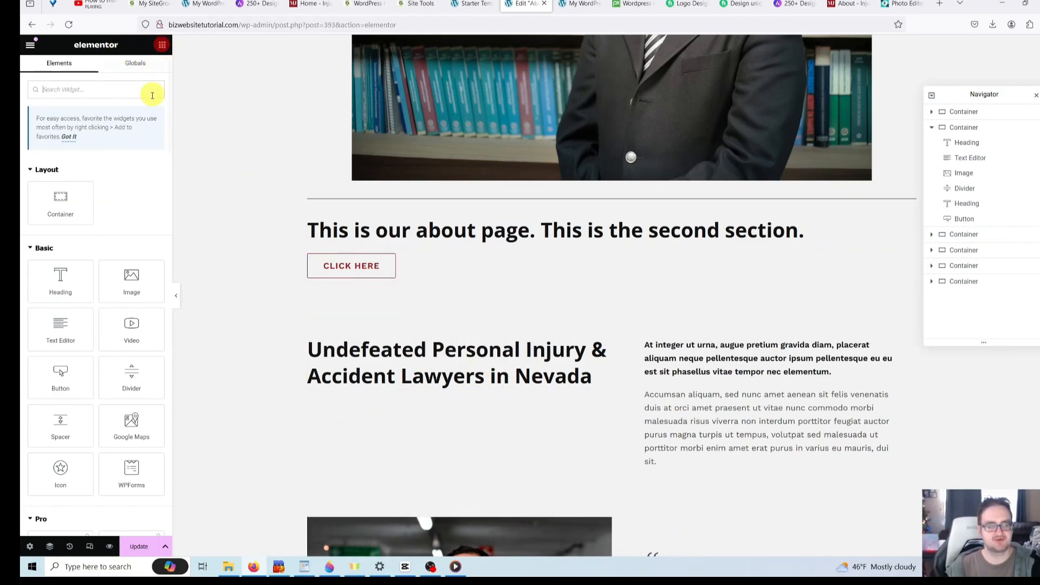
pyautogui.scroll(-20, 162, 195)
pyautogui.scroll(-6, 141, 228)
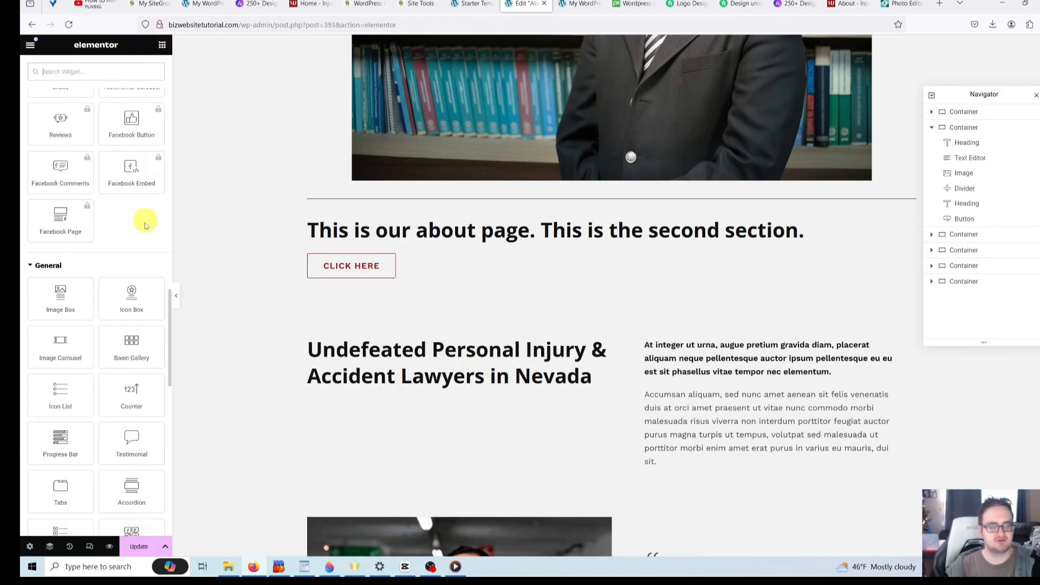
pyautogui.scroll(1, 137, 239)
pyautogui.moveTo(132, 187); pyautogui.dragTo(384, 272)
pyautogui.scroll(-1, 616, 318)
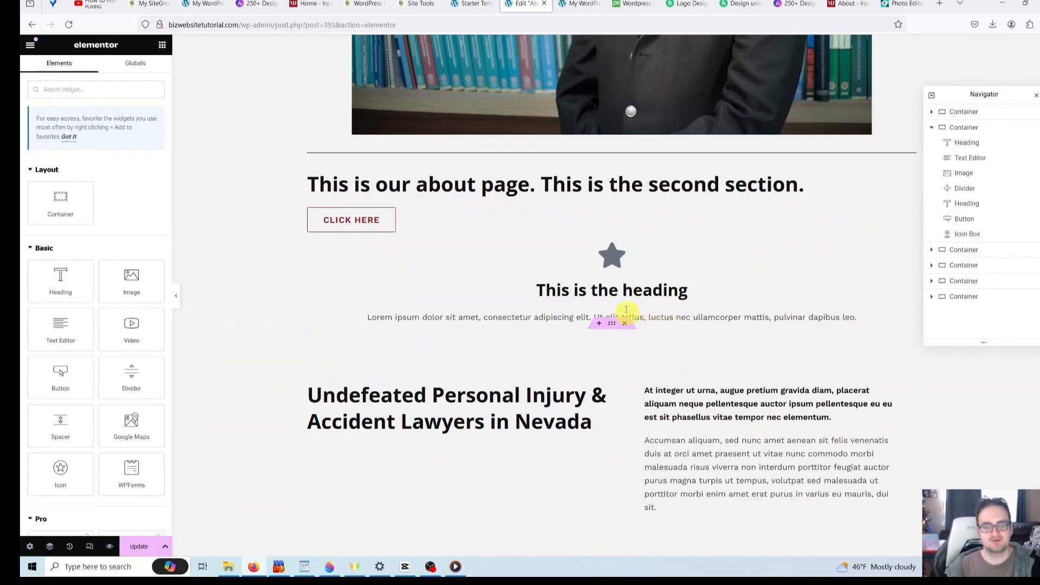
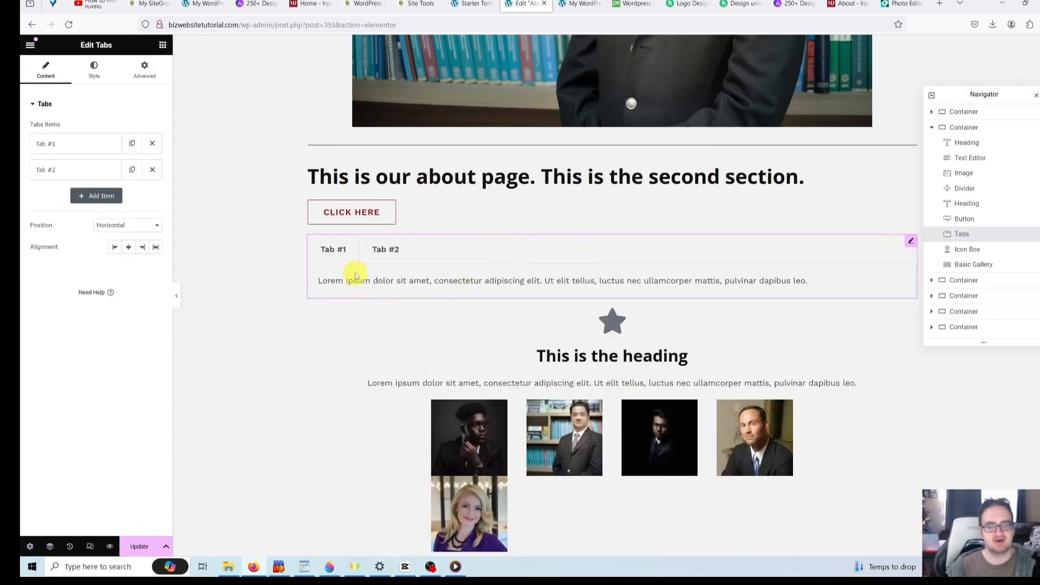
# - Rename the first tab's title from Tab #1 to 'Topic #1'
pyautogui.click(332, 250)
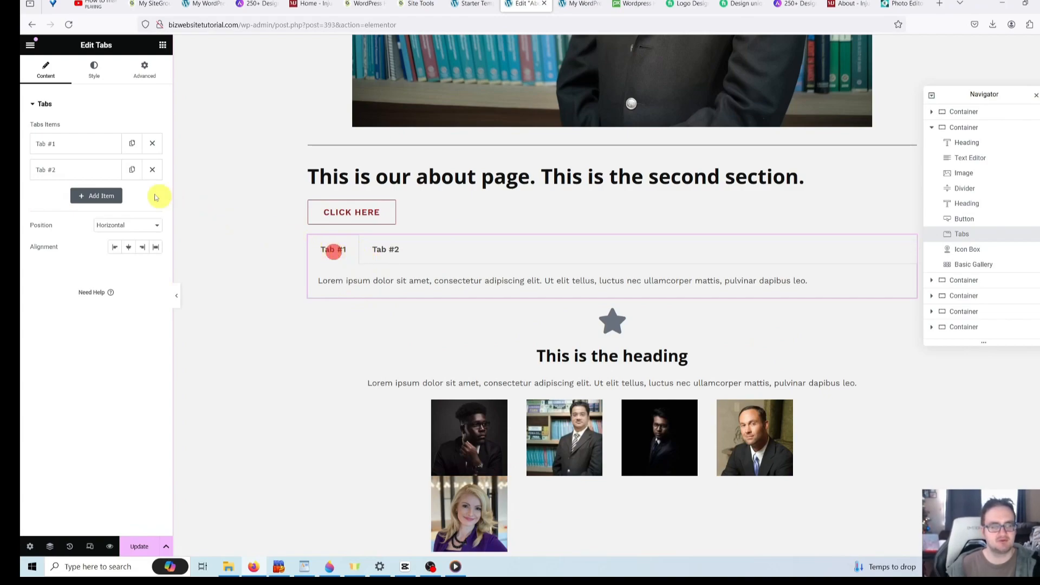
pyautogui.click(80, 141)
pyautogui.tripleClick(72, 179)
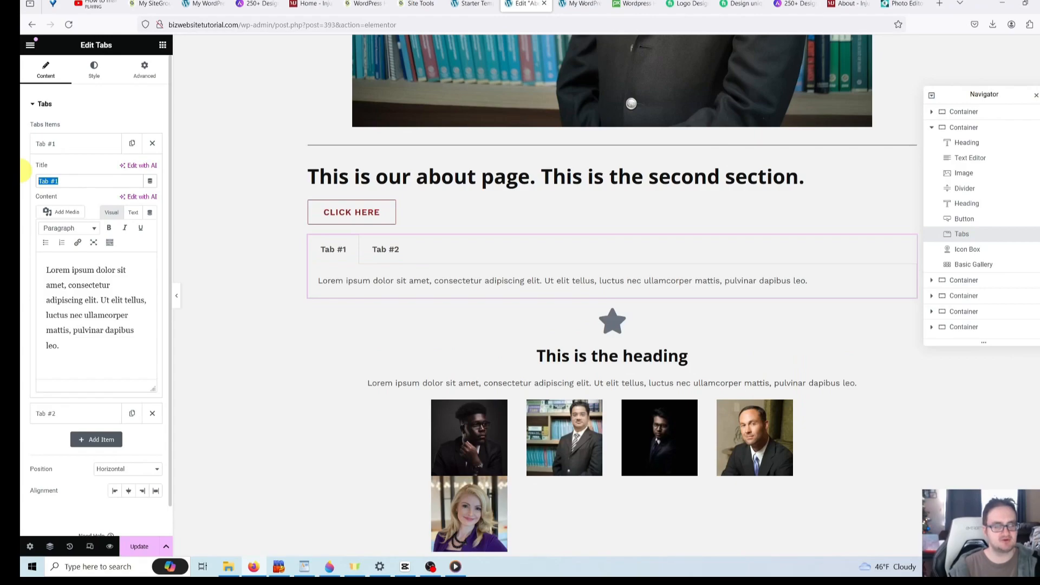
pyautogui.press('BackSpace')
pyautogui.write('Topic #1')
# - Copy the Topic #1 paragraph and paste it after itself to lengthen the tab's content
pyautogui.click(88, 294)
pyautogui.click(102, 363)
pyautogui.moveTo(102, 362); pyautogui.dragTo(47, 269)
pyautogui.hotkey('ctrl', 'c')
pyautogui.click(74, 351)
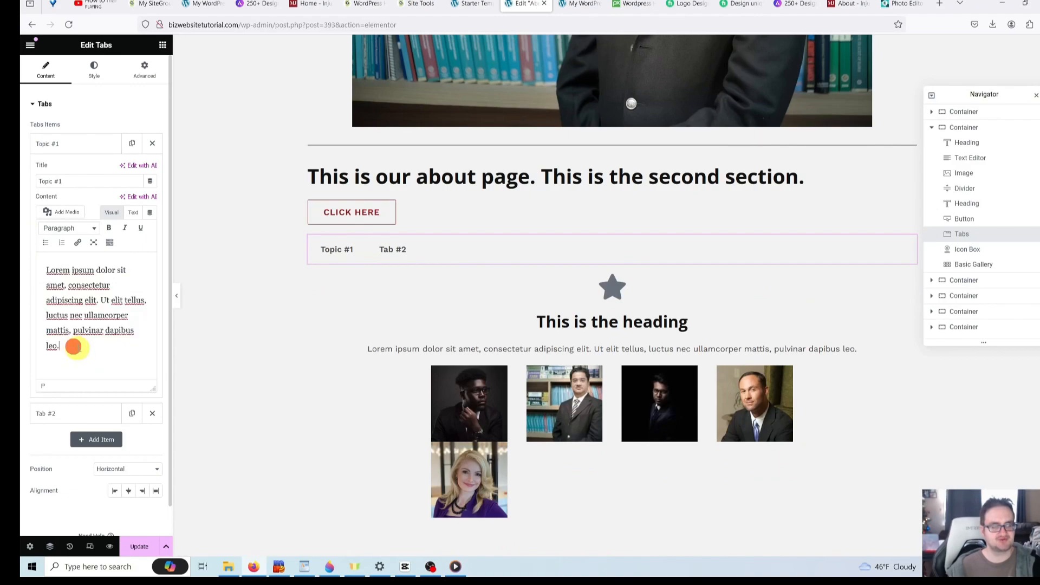
pyautogui.hotkey('ctrl', 'v')
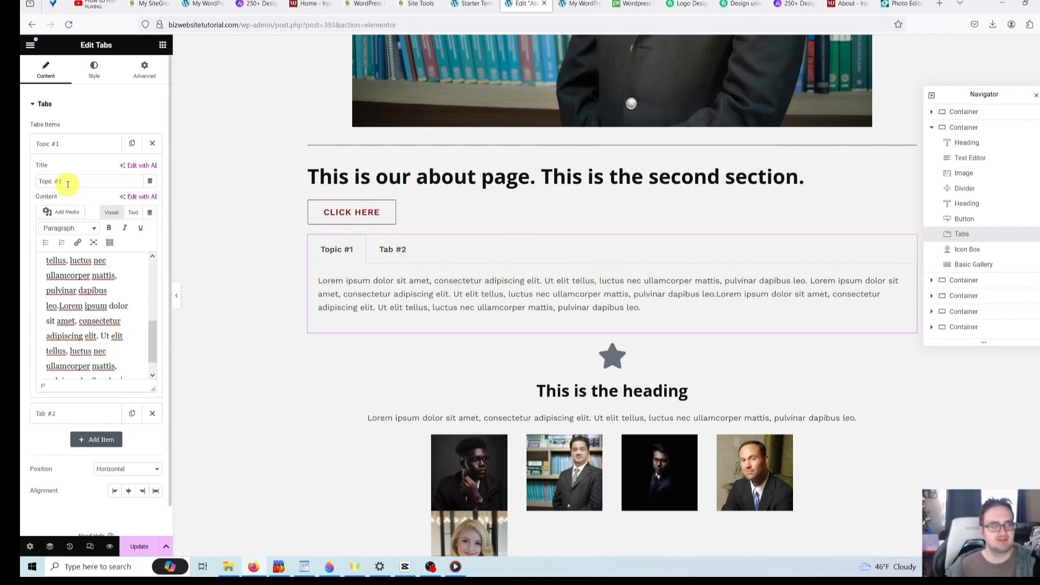
# - Rename the second tab to 'Topic #2' and preview both tabs on the page
pyautogui.scroll(-1, 85, 171)
pyautogui.click(90, 382)
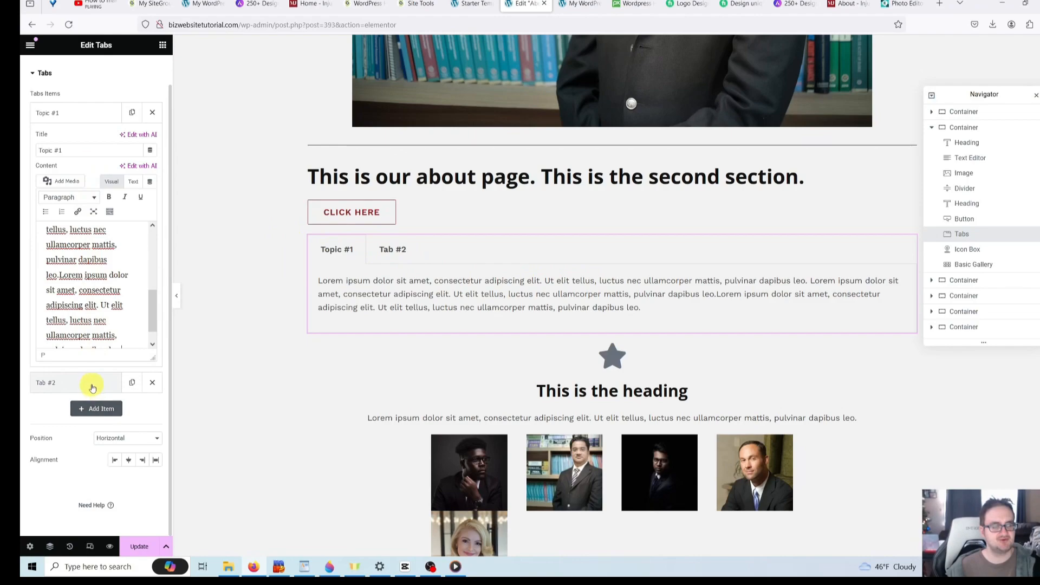
pyautogui.moveTo(84, 178); pyautogui.dragTo(20, 164)
pyautogui.write('To')
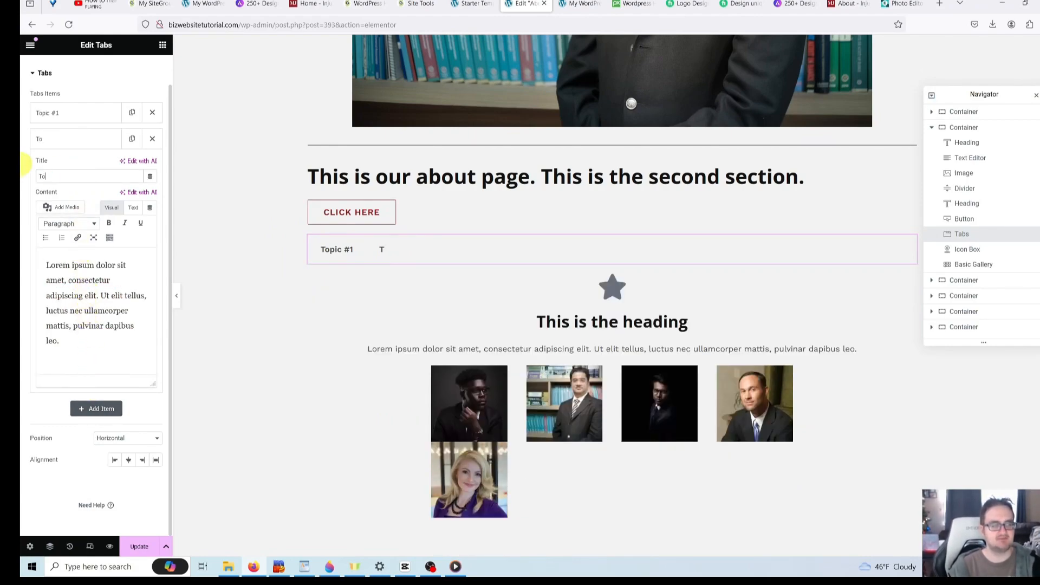
pyautogui.write('pic #2')
pyautogui.click(119, 345)
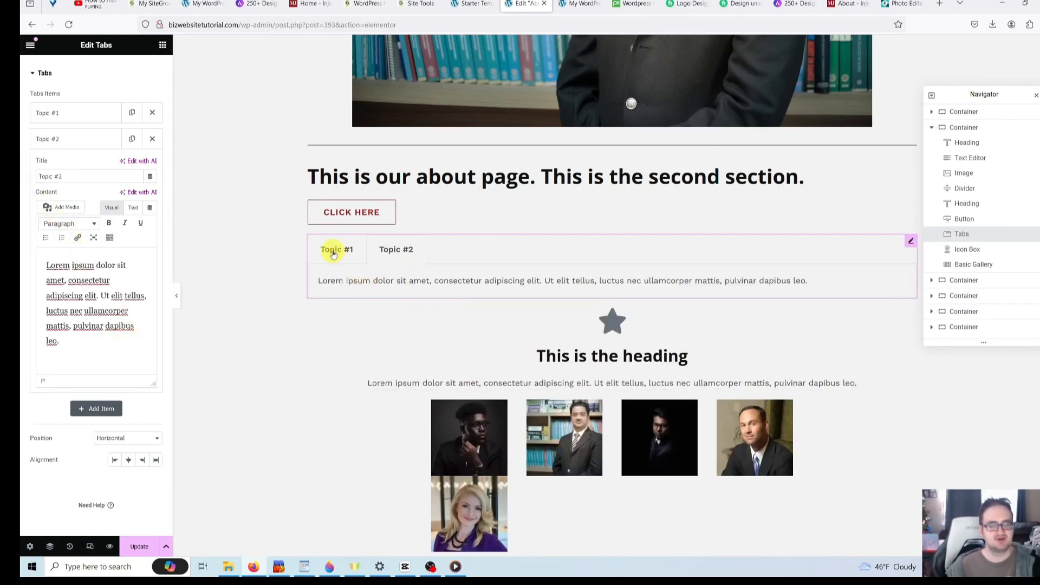
pyautogui.click(337, 253)
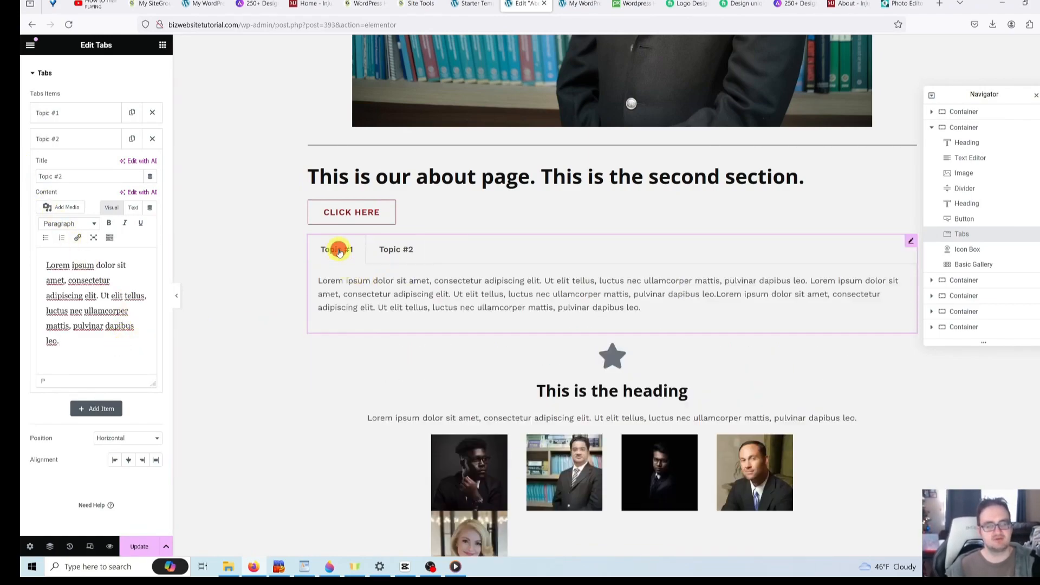
pyautogui.click(398, 250)
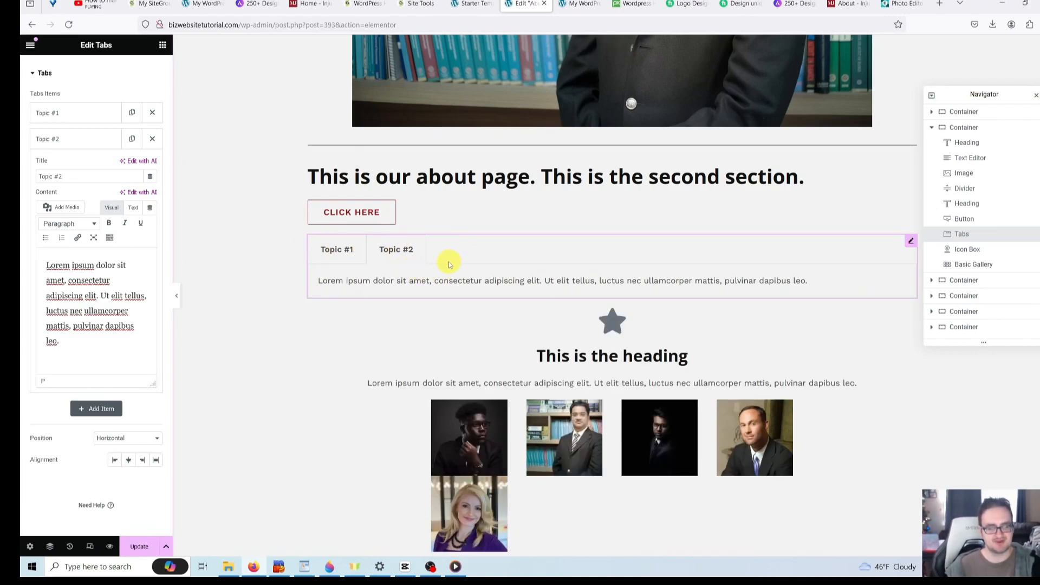
pyautogui.click(163, 45)
# - Drag an Accordion widget from the General widgets to just below the Topic tabs
pyautogui.scroll(-4, 138, 162)
pyautogui.scroll(-15, 138, 161)
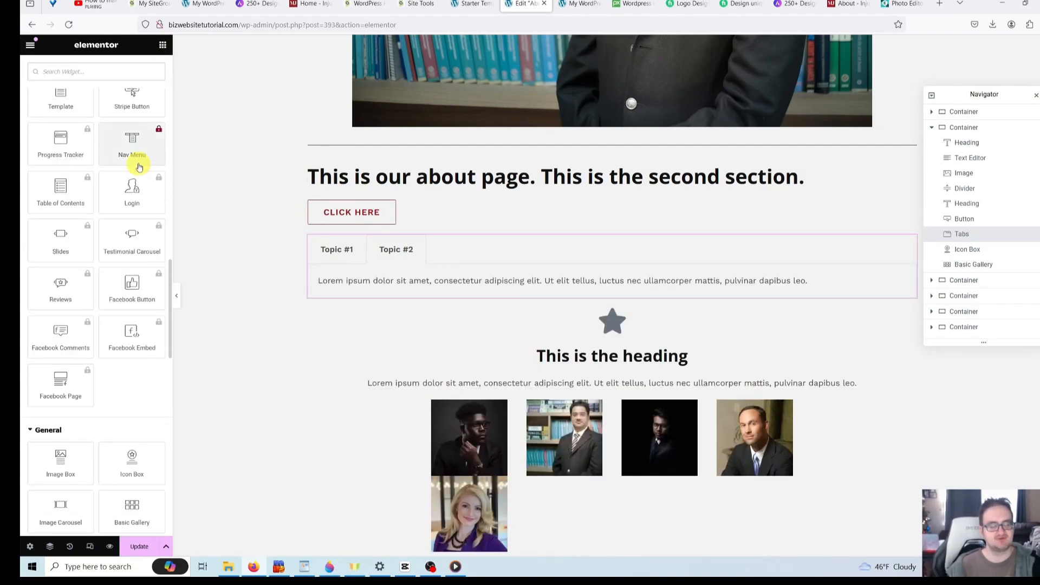
pyautogui.scroll(-4, 139, 168)
pyautogui.scroll(-2, 139, 165)
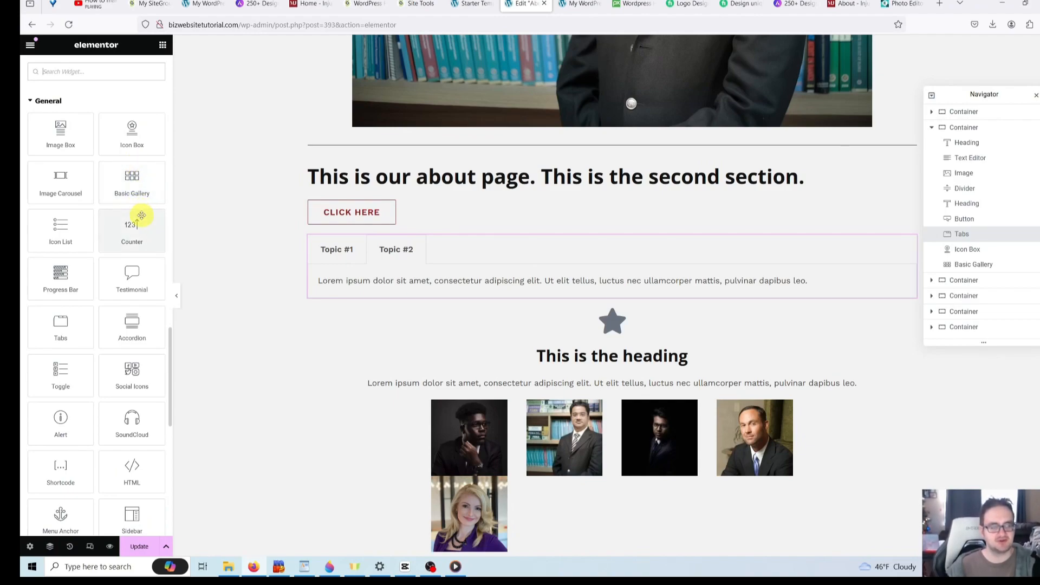
pyautogui.scroll(2, 142, 215)
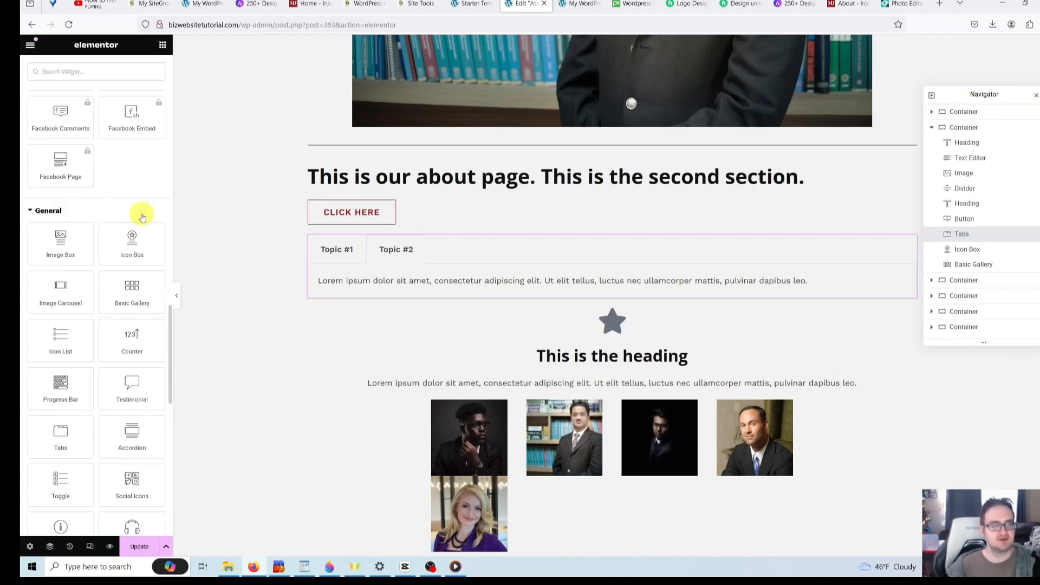
pyautogui.scroll(3, 142, 217)
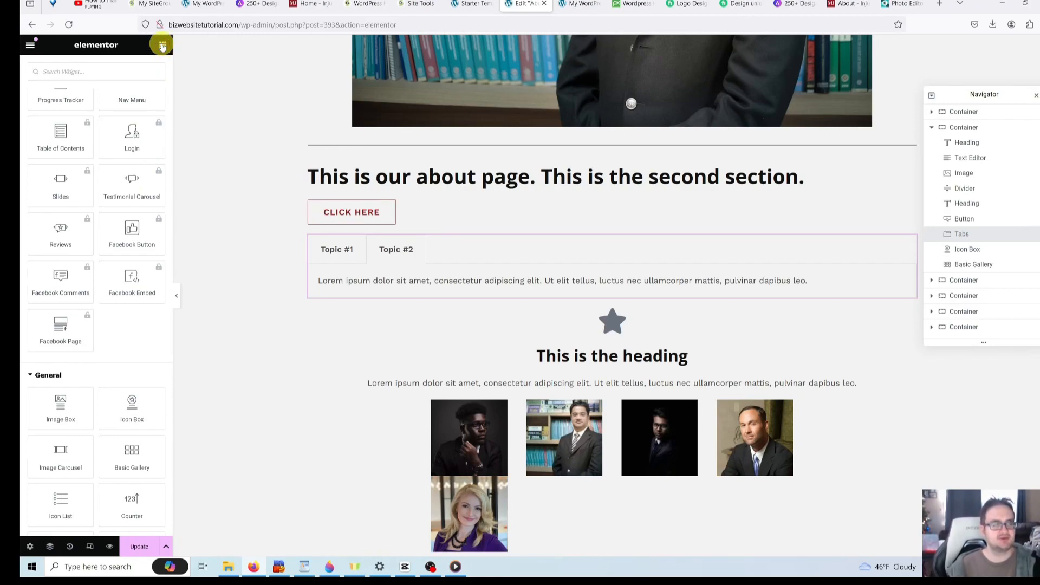
pyautogui.scroll(6, 134, 163)
pyautogui.scroll(-10, 133, 181)
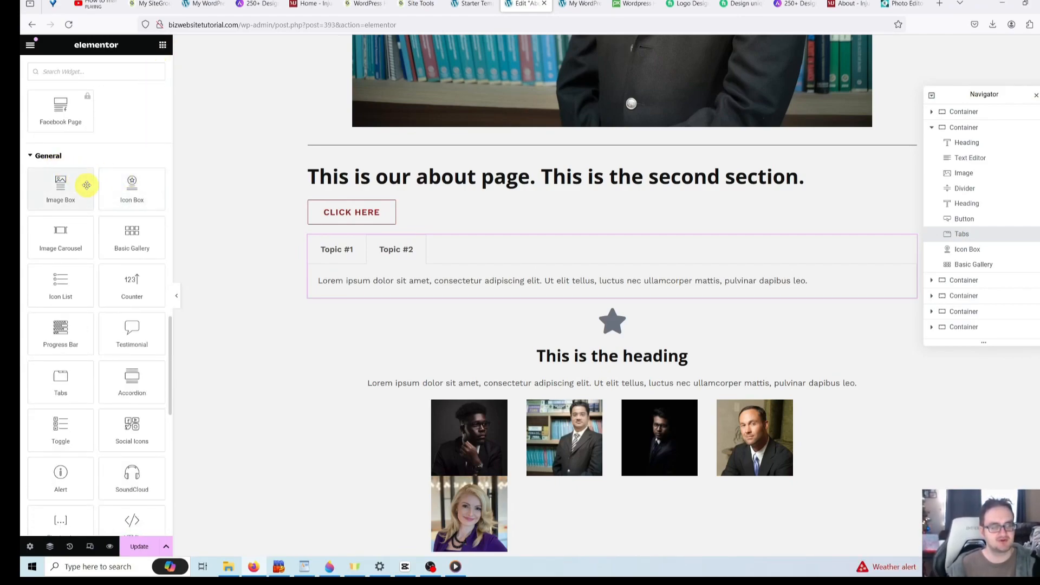
pyautogui.scroll(-1, 134, 218)
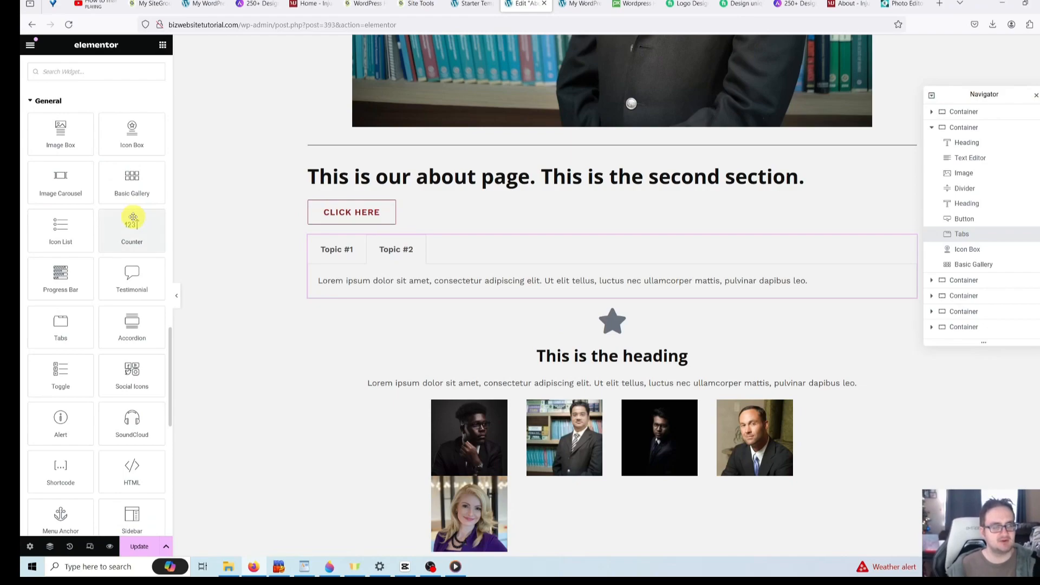
pyautogui.moveTo(130, 327); pyautogui.dragTo(395, 318)
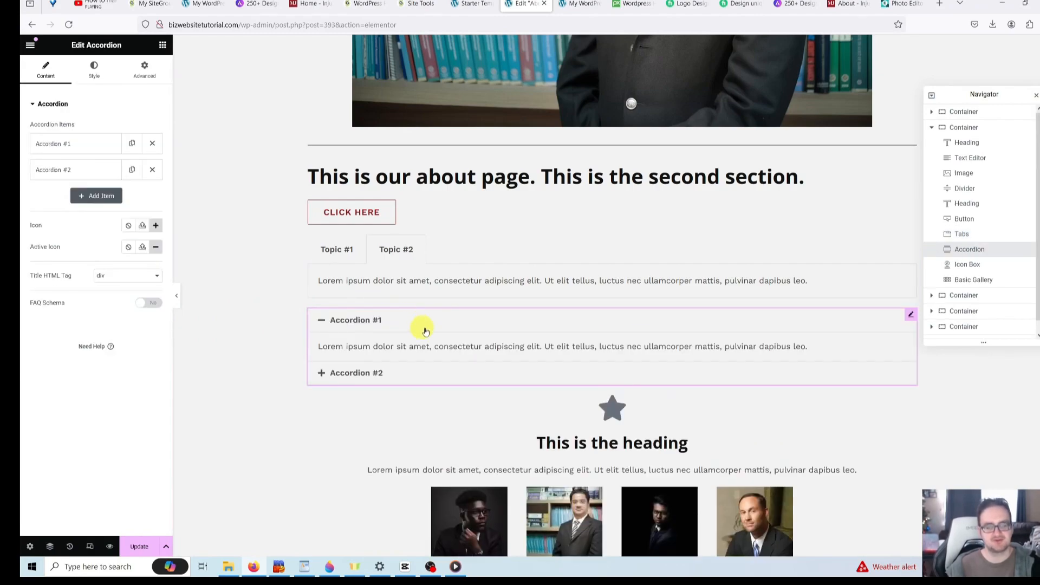
# - Retitle the first accordion item 'Frequently Asked Question #1'
pyautogui.scroll(-1, 441, 333)
pyautogui.click(365, 272)
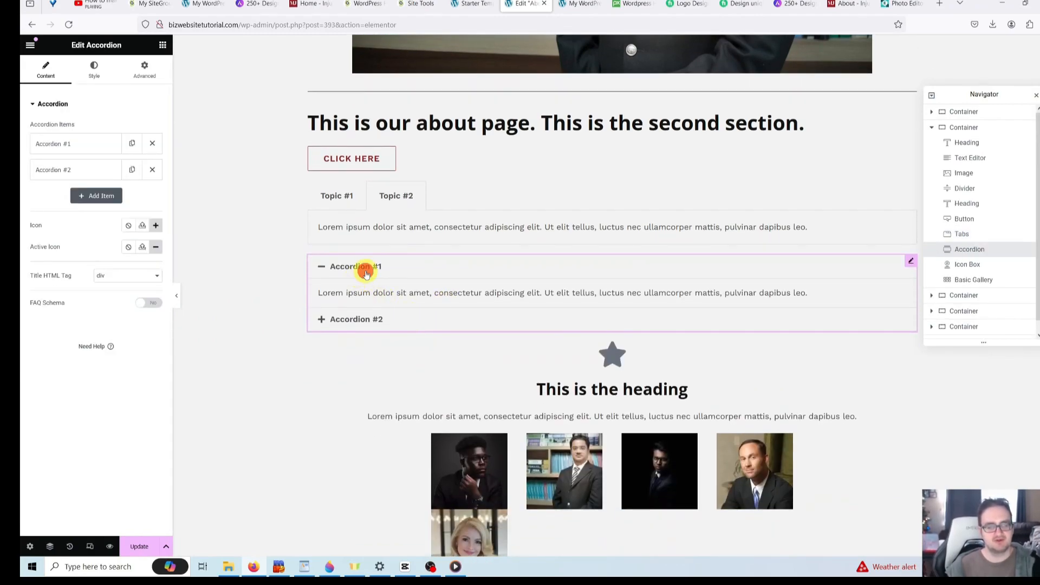
pyautogui.click(367, 274)
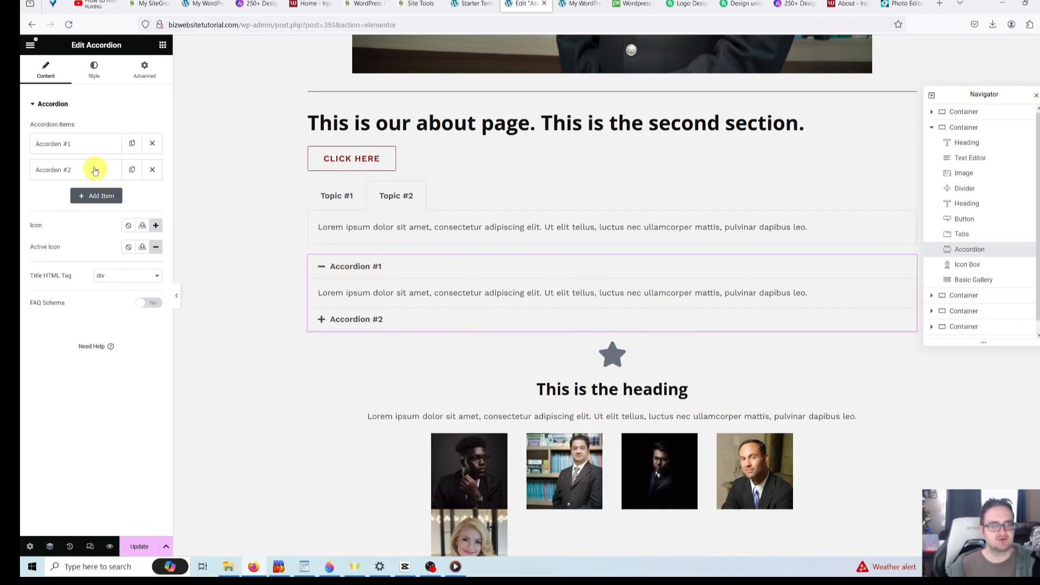
pyautogui.click(86, 136)
pyautogui.click(85, 179)
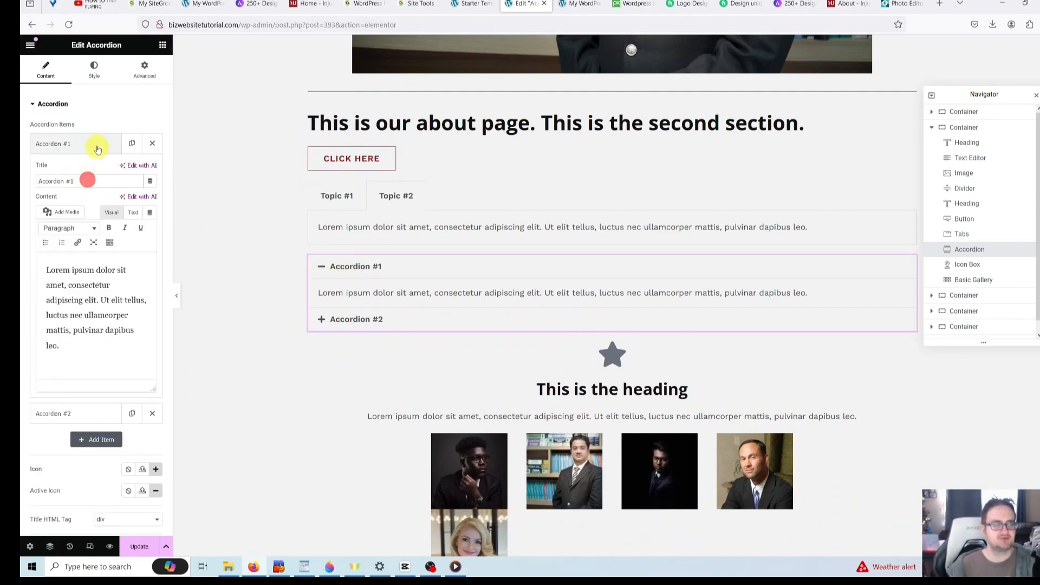
pyautogui.moveTo(101, 183); pyautogui.dragTo(20, 182)
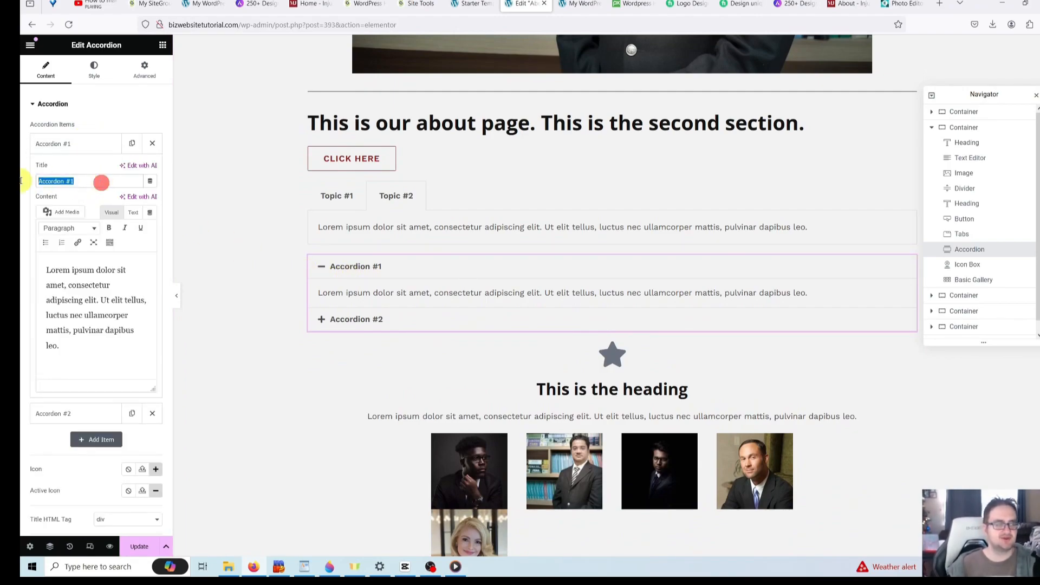
pyautogui.press('BackSpace')
pyautogui.write('Frequently')
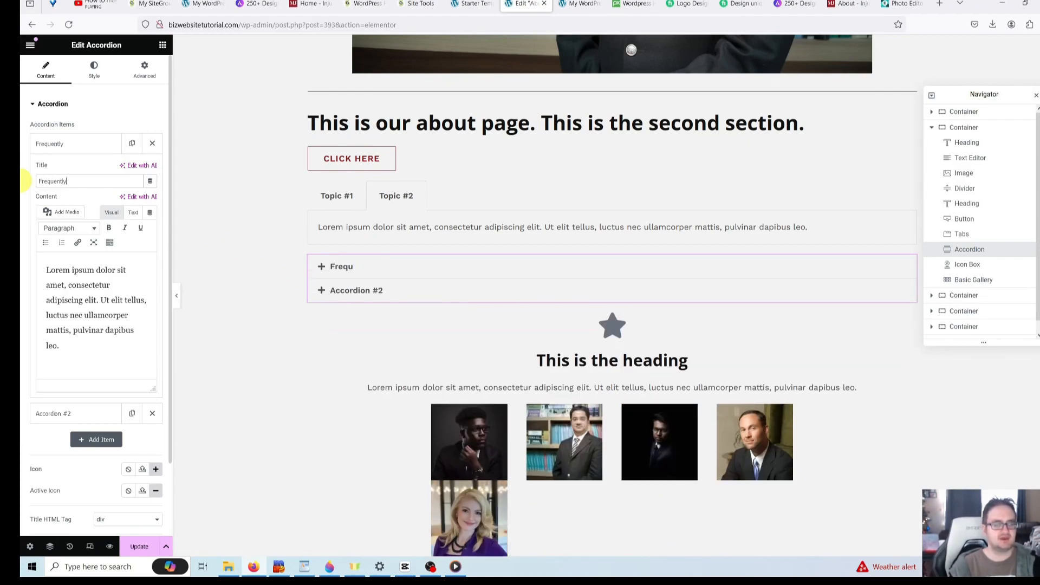
pyautogui.write(' Asked Question #1')
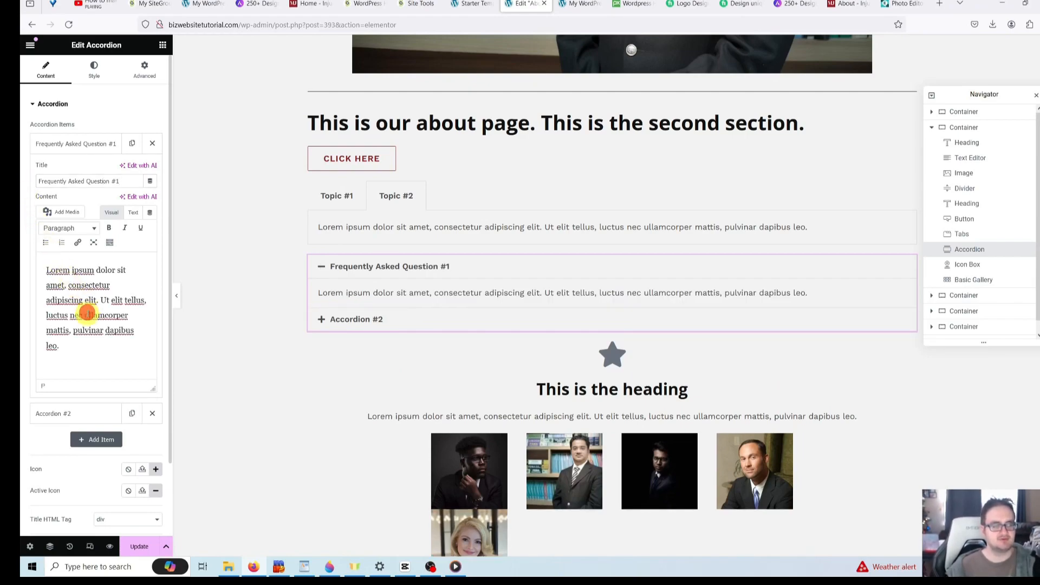
# - Replace the first item's placeholder answer with 'This is the answer to frequently asked question #1.'
pyautogui.moveTo(89, 356); pyautogui.dragTo(21, 215)
pyautogui.write('T')
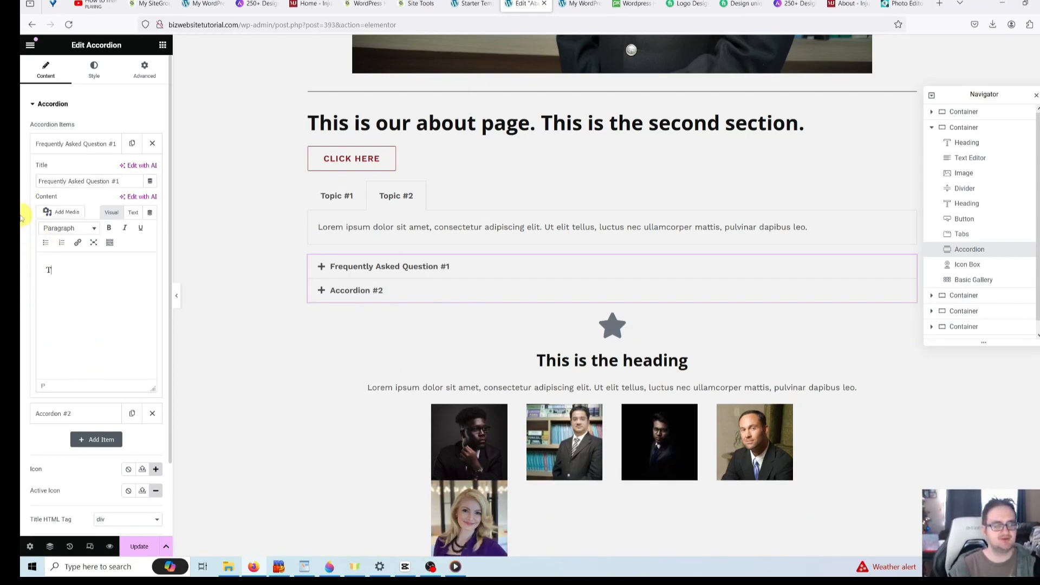
pyautogui.write('his is the s')
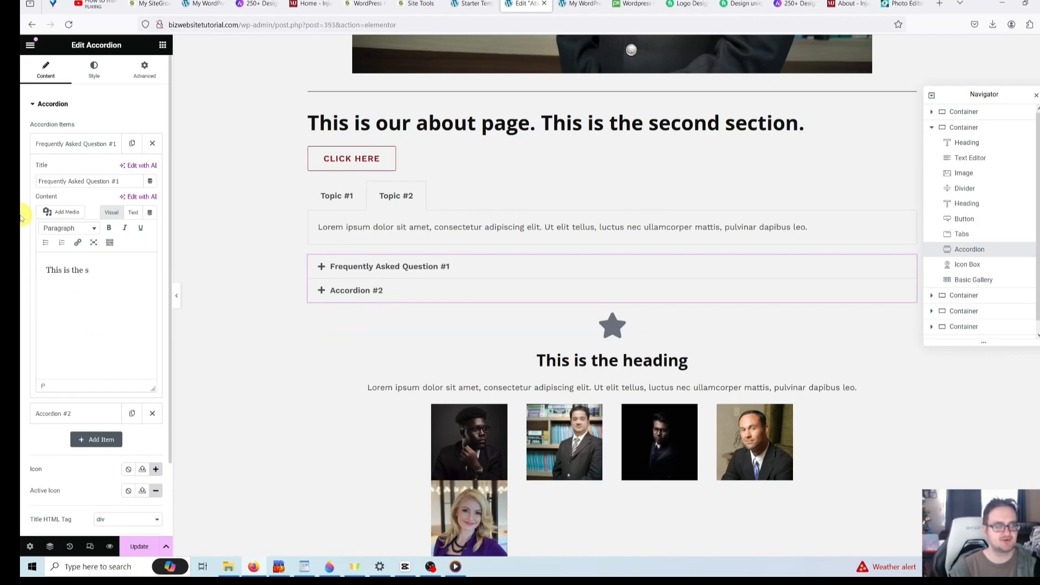
pyautogui.press('BackSpace')
pyautogui.write('answer to frequently as')
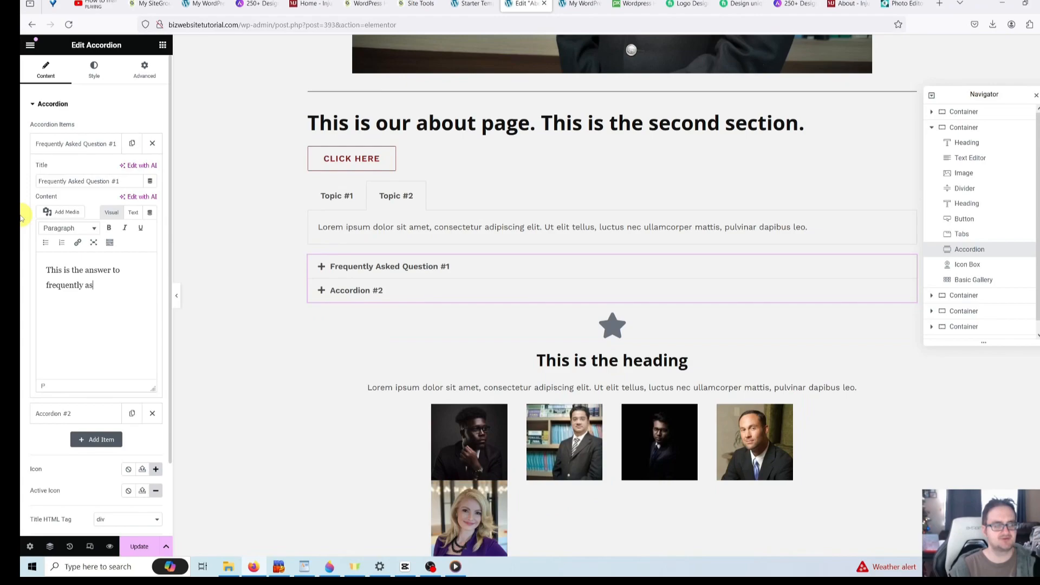
pyautogui.write('ked question #1.')
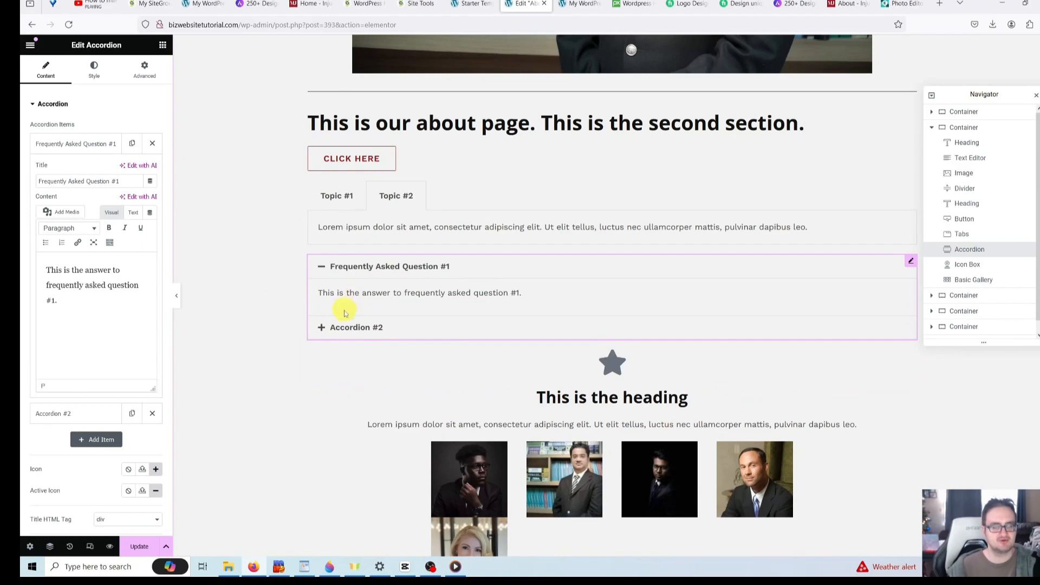
pyautogui.click(338, 327)
pyautogui.scroll(-1, 114, 247)
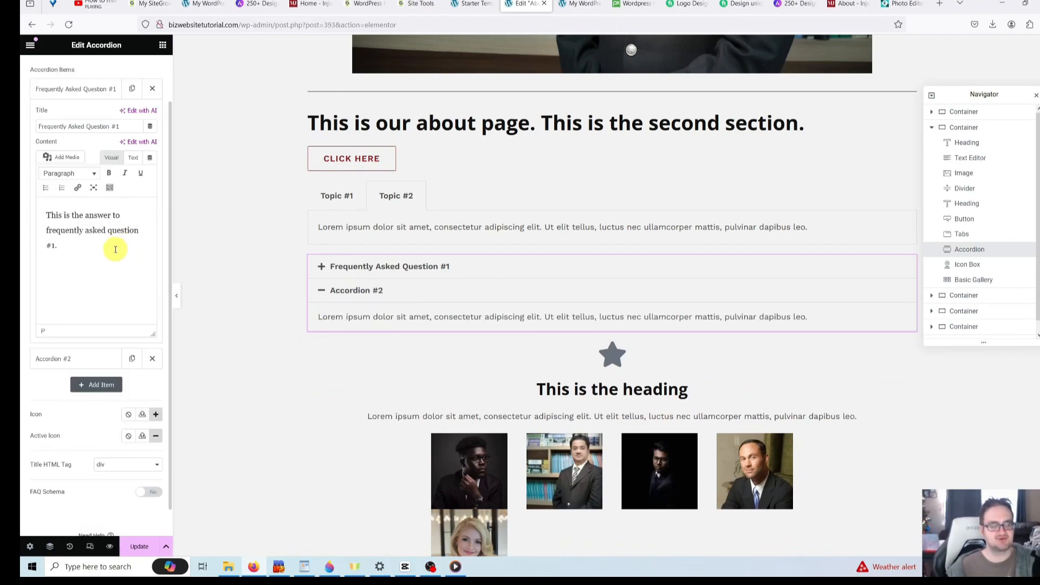
# - Retitle the second accordion item 'Frequently Asked Question #2'
pyautogui.click(73, 367)
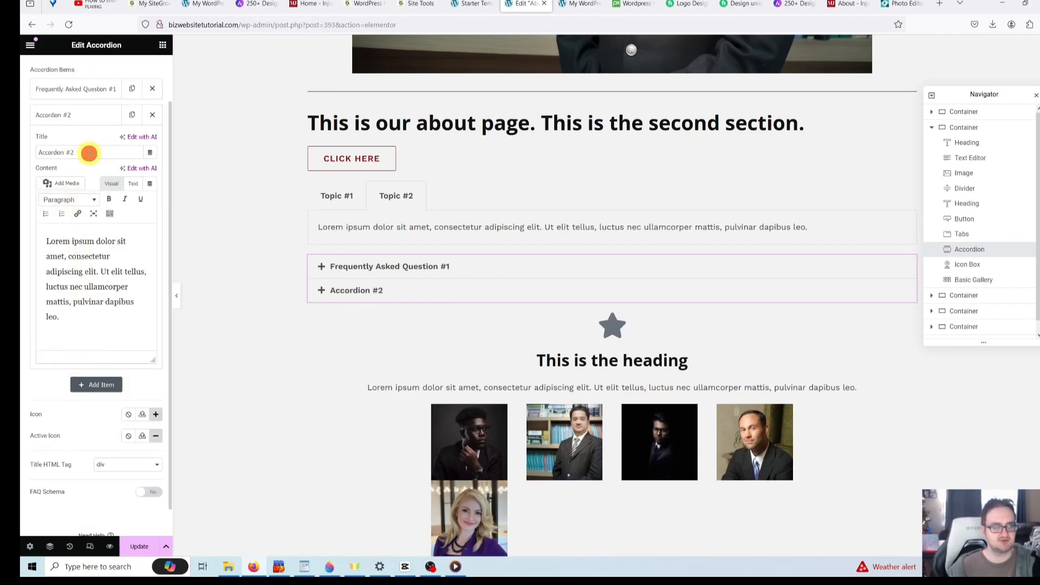
pyautogui.tripleClick(90, 154)
pyautogui.press('BackSpace')
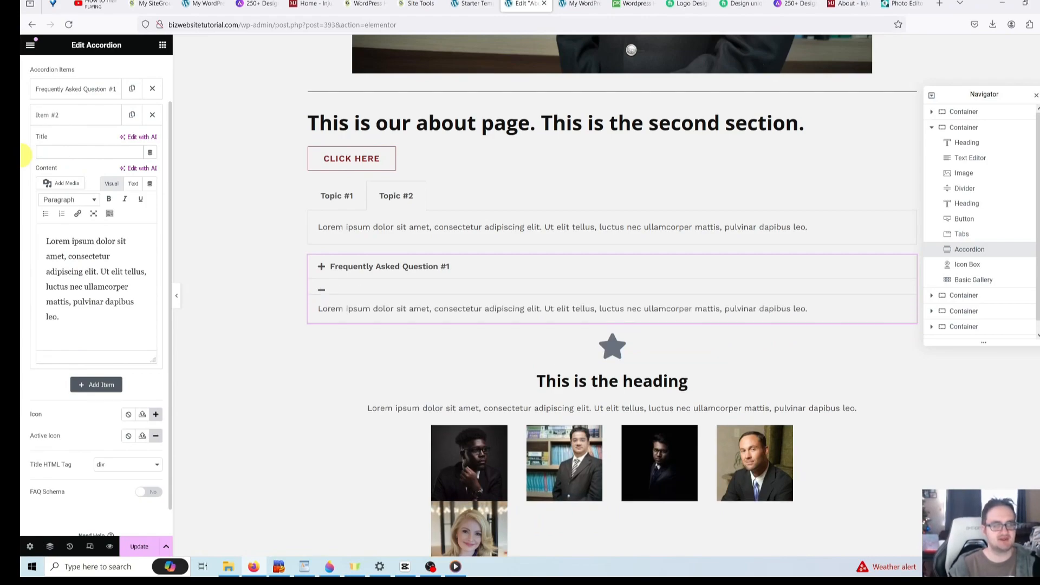
pyautogui.write('Frequently Asked Question #2')
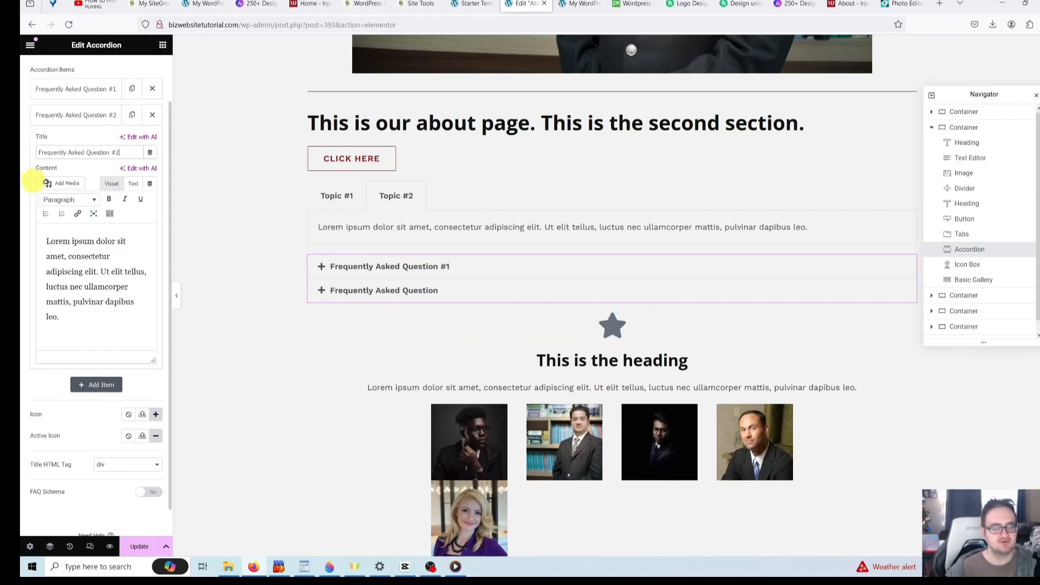
# - Replace its placeholder answer with 'This is the answer to FAQ #2.' and preview it
pyautogui.click(87, 297)
pyautogui.hotkey('ctrl', 'a')
pyautogui.press('BackSpace')
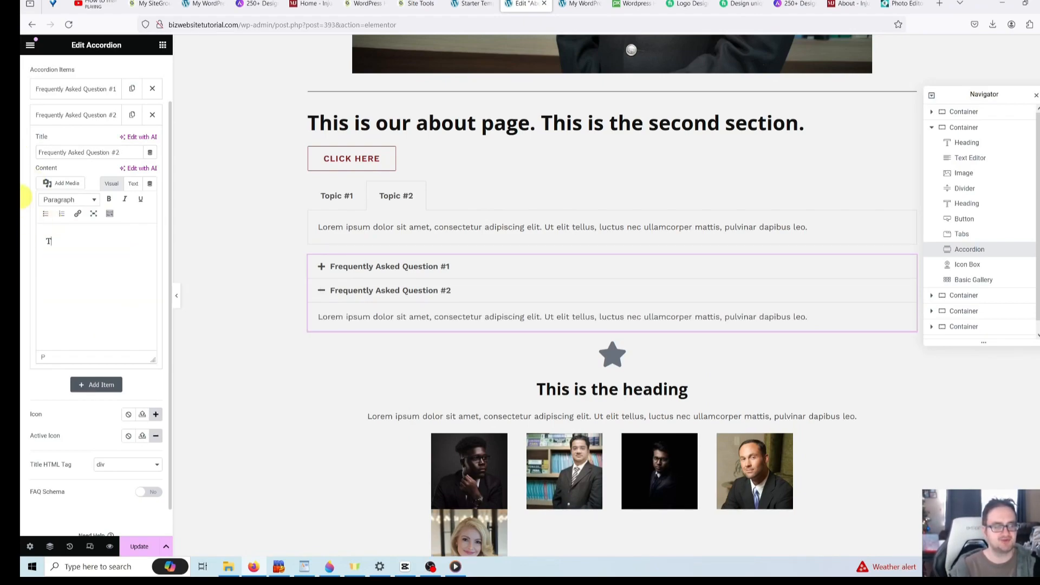
pyautogui.write('This is the an')
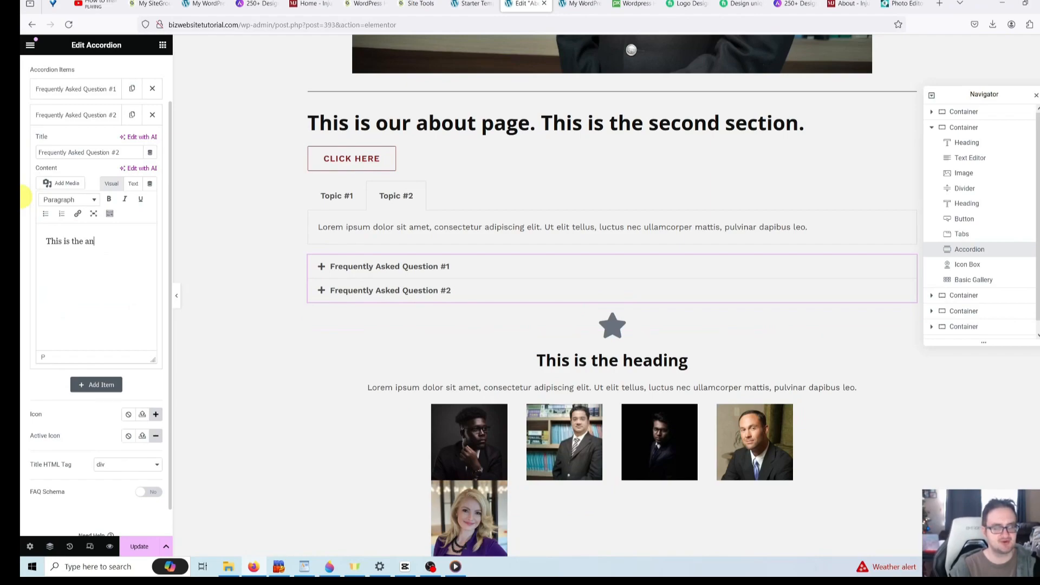
pyautogui.write('swer to FAQ #2.')
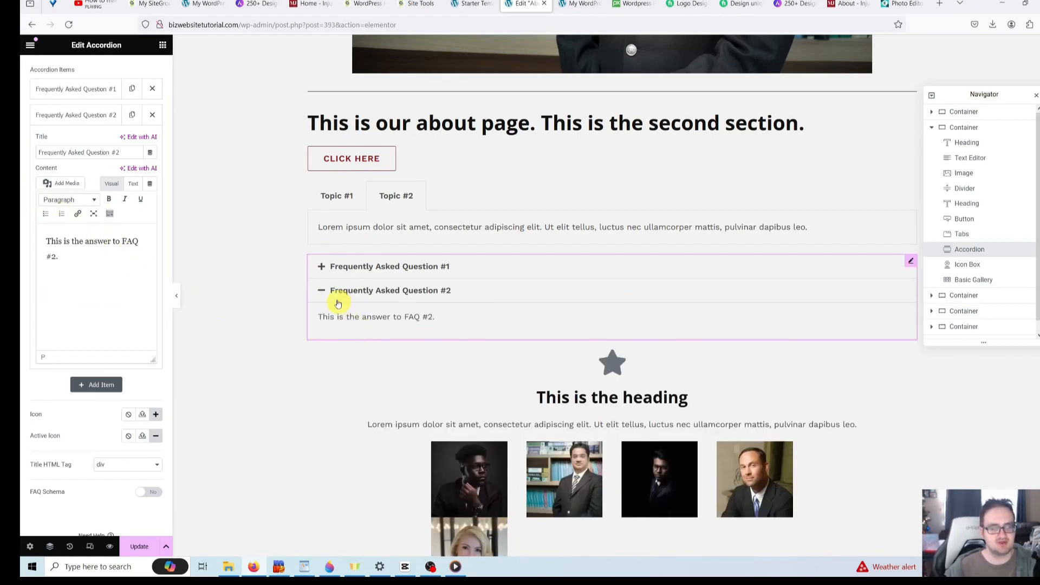
pyautogui.click(322, 269)
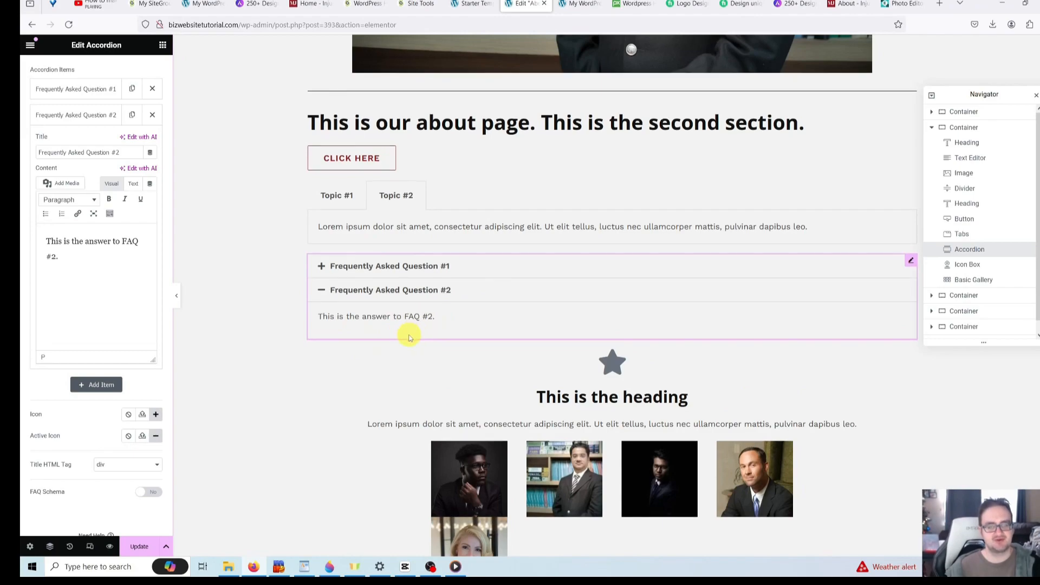
pyautogui.scroll(-4, 407, 337)
pyautogui.scroll(7, 364, 337)
pyautogui.scroll(10, 333, 343)
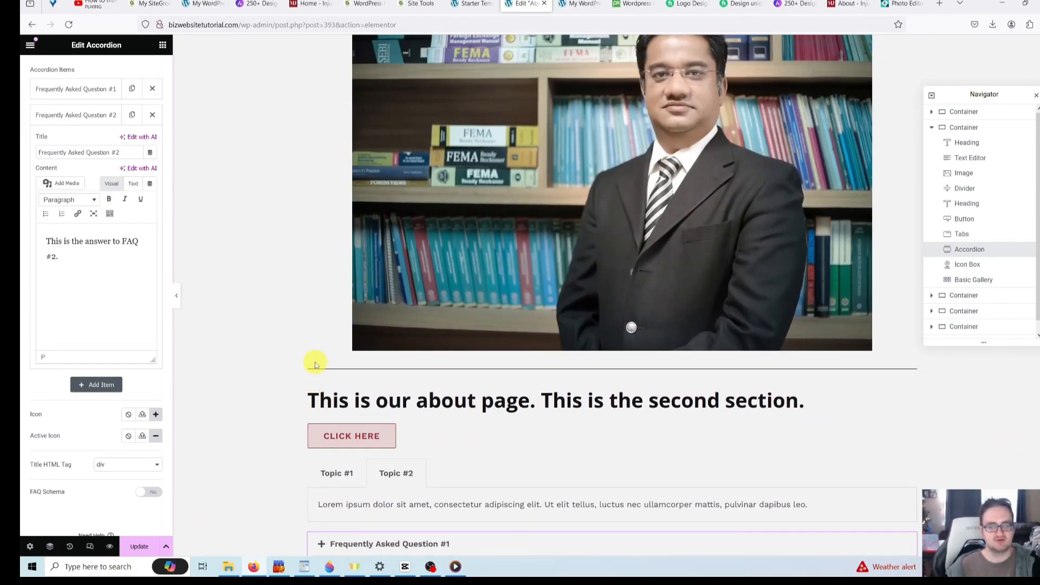
pyautogui.scroll(-10, 279, 374)
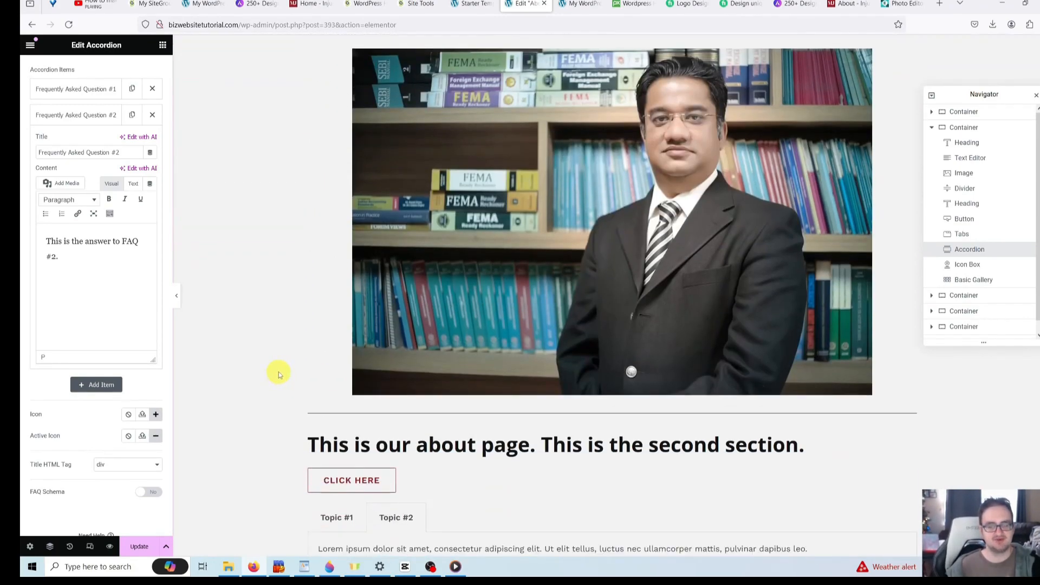
# - Return to the widgets panel and scroll through the About page preview to review the layout
pyautogui.click(163, 45)
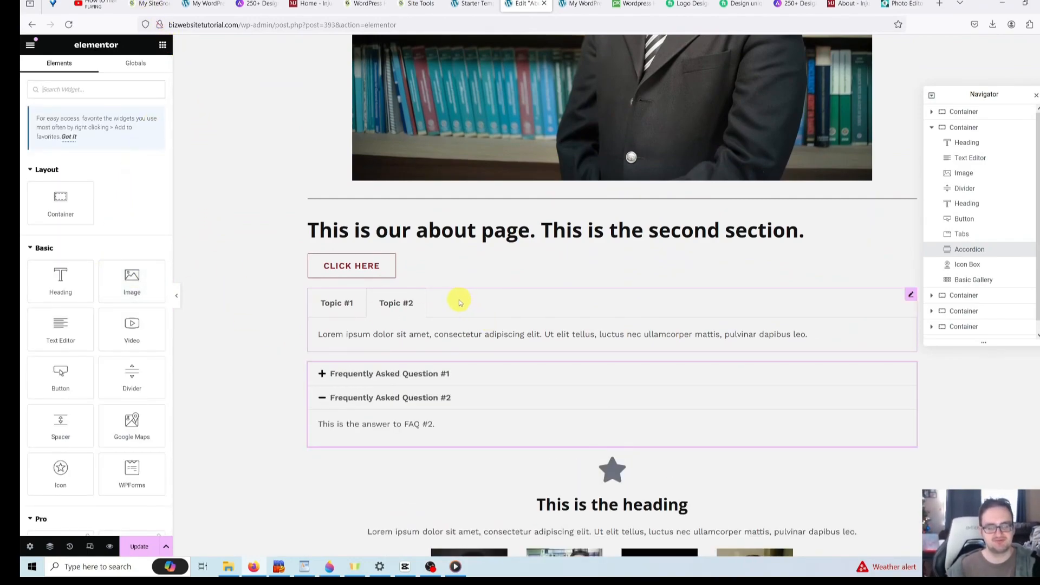
pyautogui.scroll(4, 617, 403)
pyautogui.scroll(5, 615, 398)
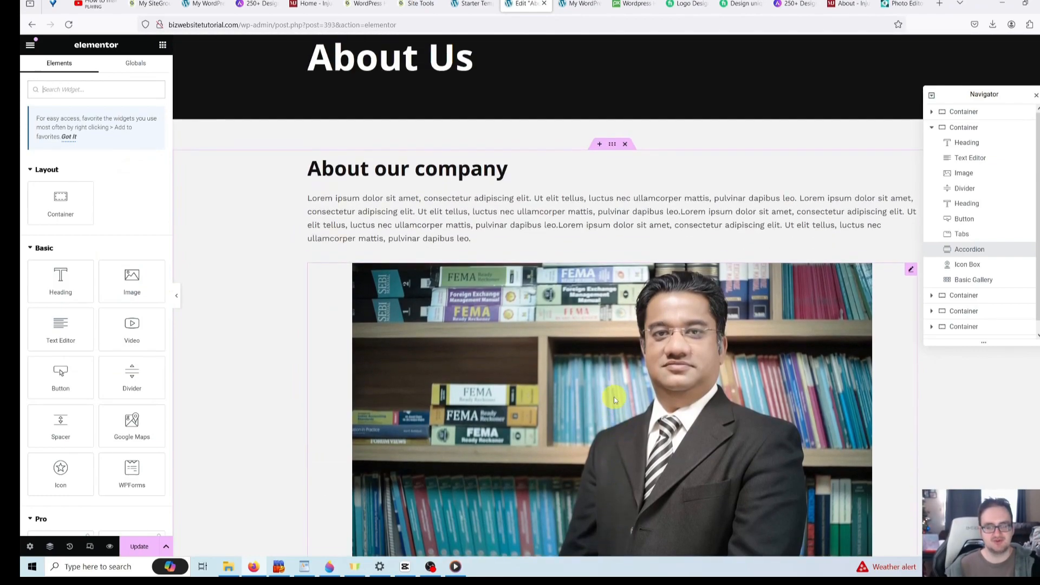
pyautogui.scroll(-5, 612, 396)
pyautogui.scroll(-4, 608, 398)
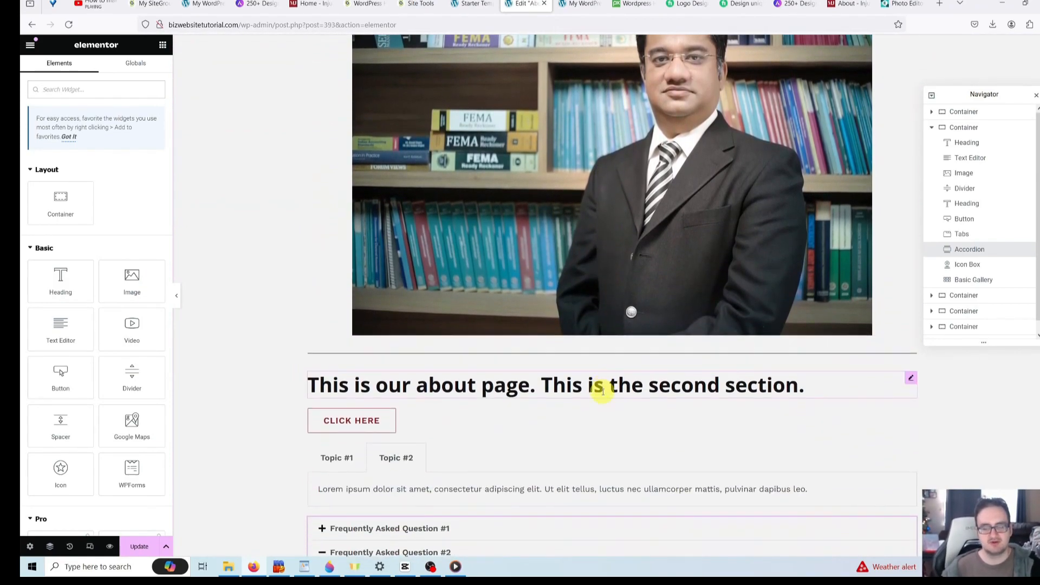
pyautogui.scroll(-1, 603, 396)
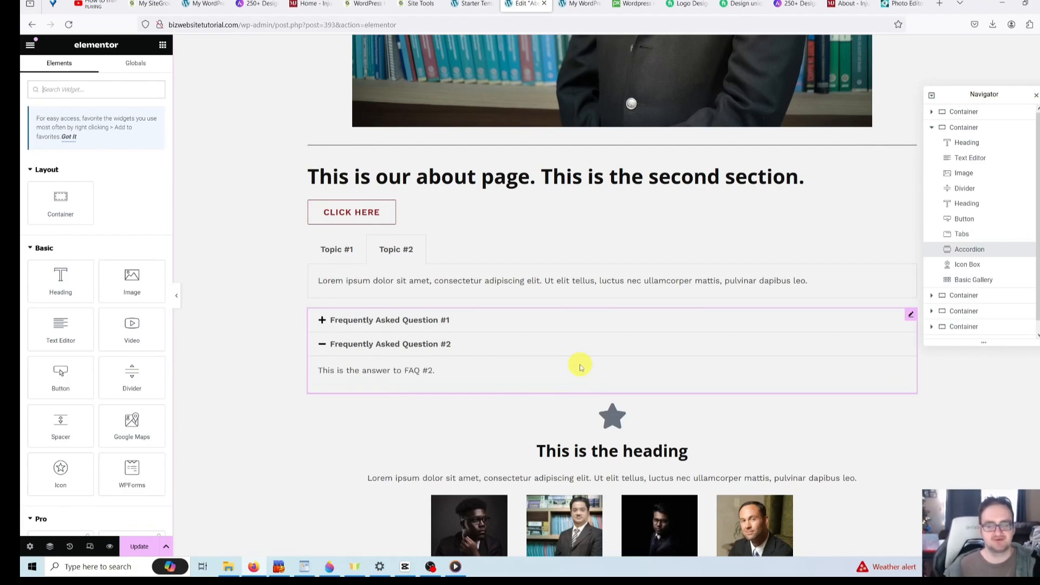
pyautogui.scroll(8, 580, 367)
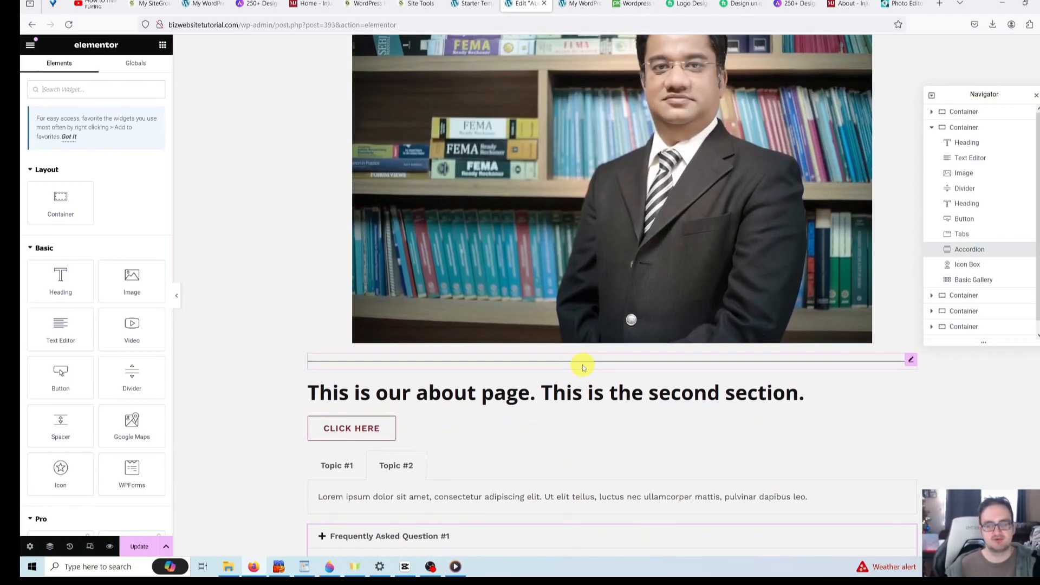
pyautogui.scroll(-8, 583, 365)
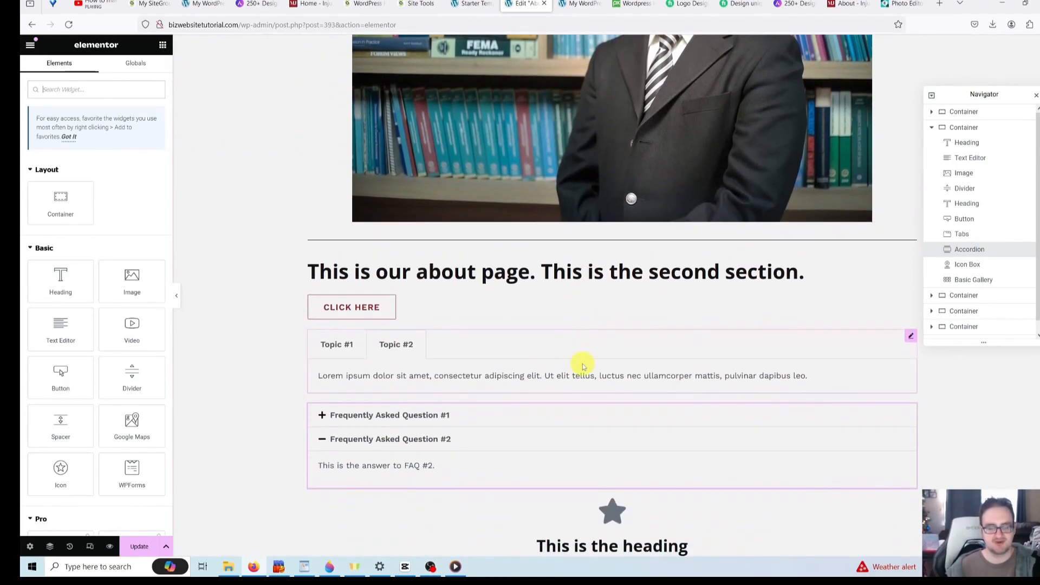
pyautogui.scroll(1, 610, 383)
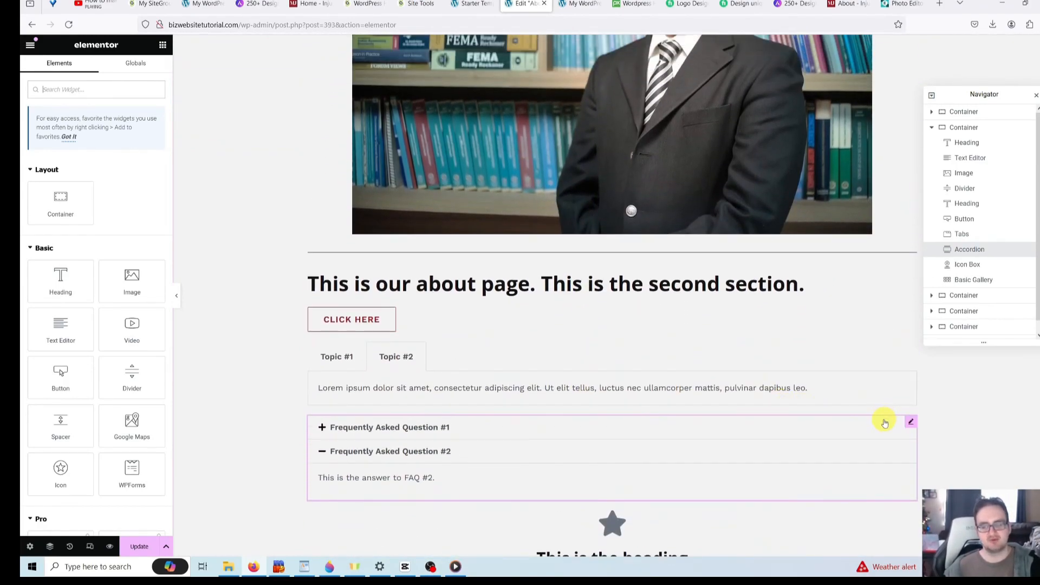
pyautogui.scroll(7, 876, 405)
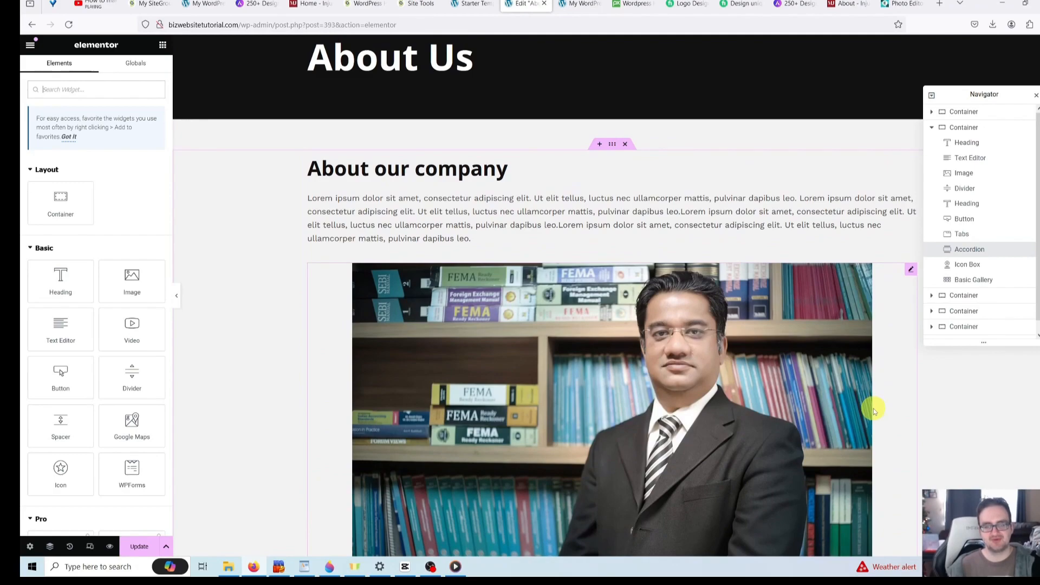
pyautogui.scroll(-2, 874, 409)
pyautogui.scroll(-8, 874, 407)
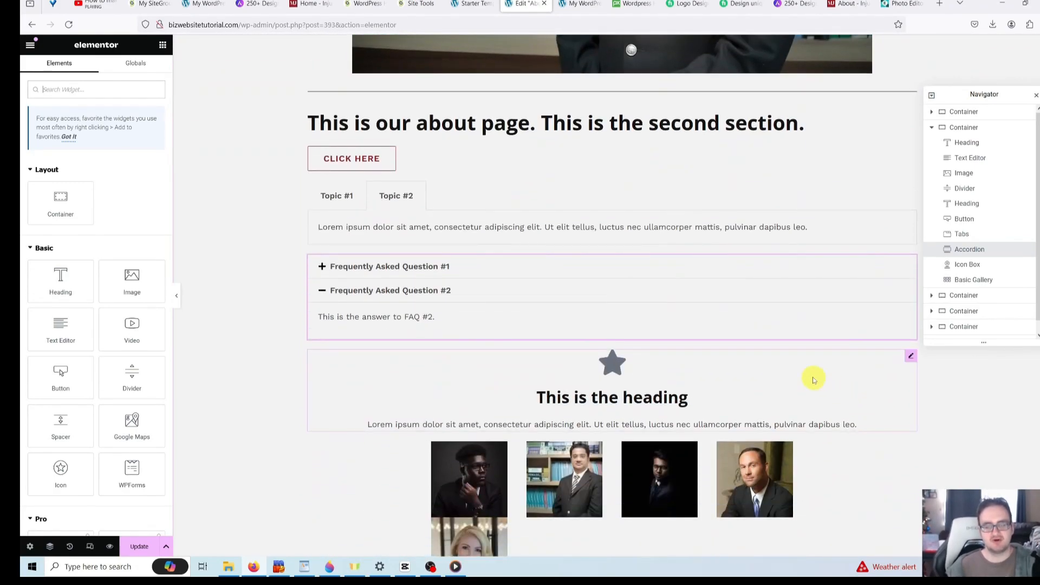
pyautogui.scroll(-2, 754, 339)
pyautogui.scroll(-2, 755, 339)
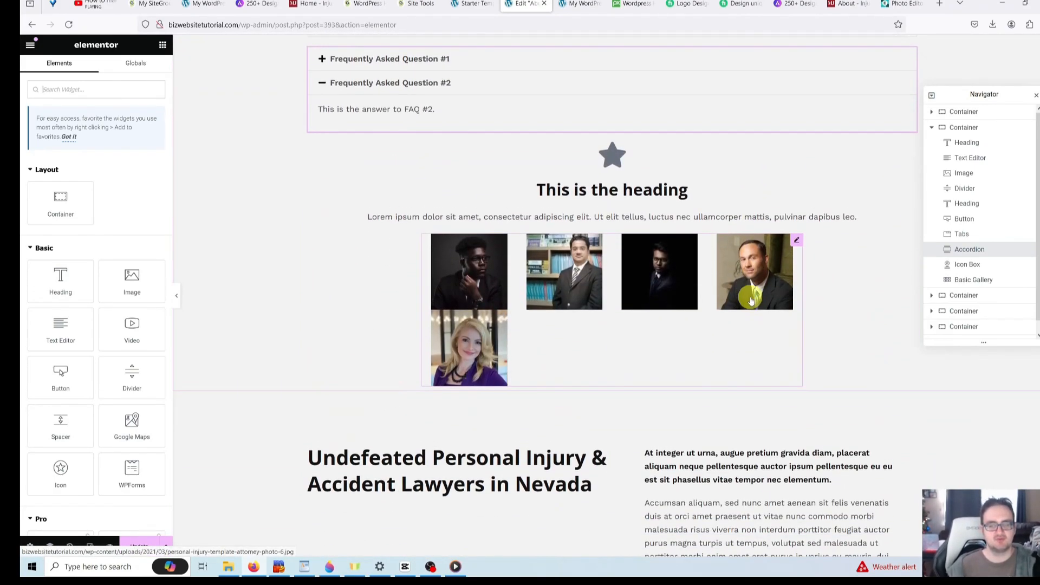
pyautogui.scroll(4, 727, 304)
pyautogui.scroll(10, 727, 303)
pyautogui.scroll(-3, 728, 314)
pyautogui.scroll(-4, 734, 322)
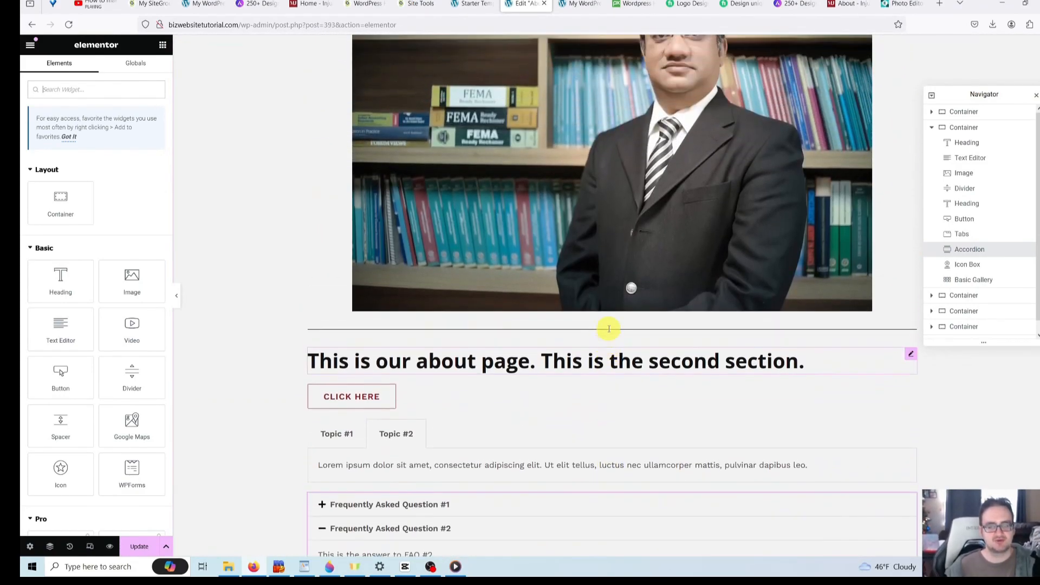
pyautogui.scroll(2, 608, 332)
pyautogui.scroll(5, 613, 330)
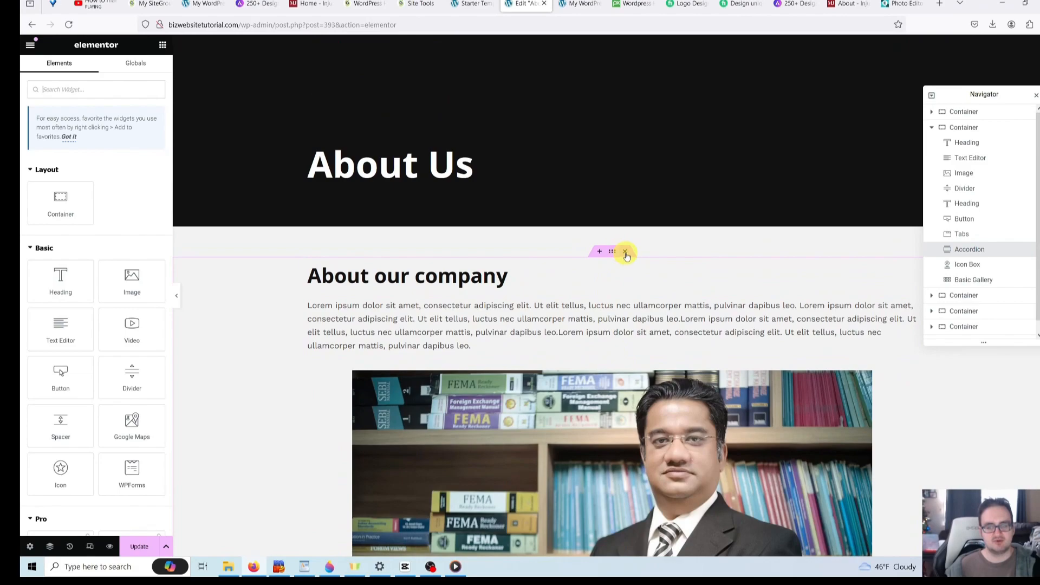
# - Delete the About our company section and select the Nevada lawyers heading
pyautogui.click(626, 252)
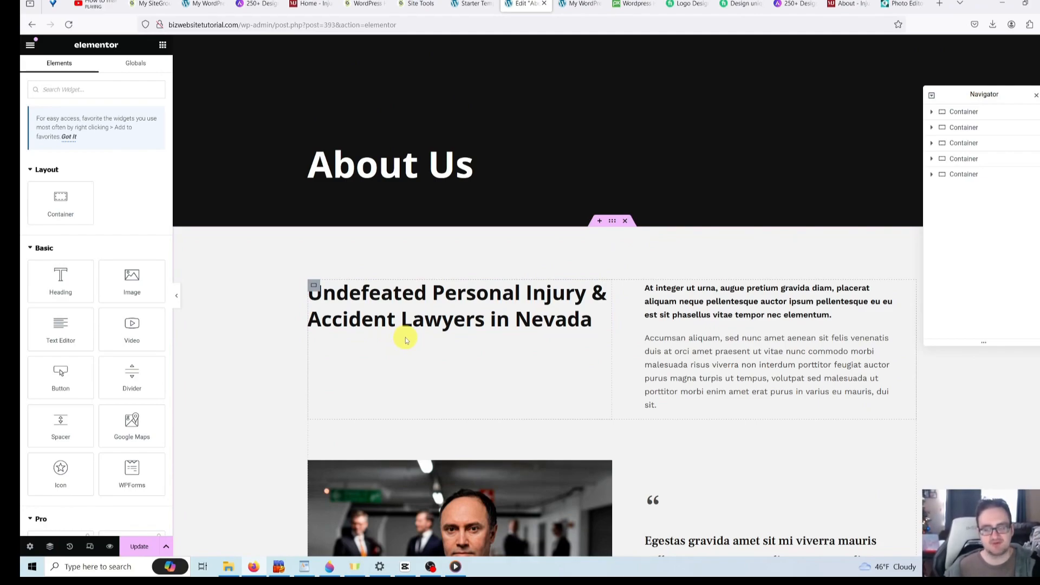
pyautogui.click(538, 320)
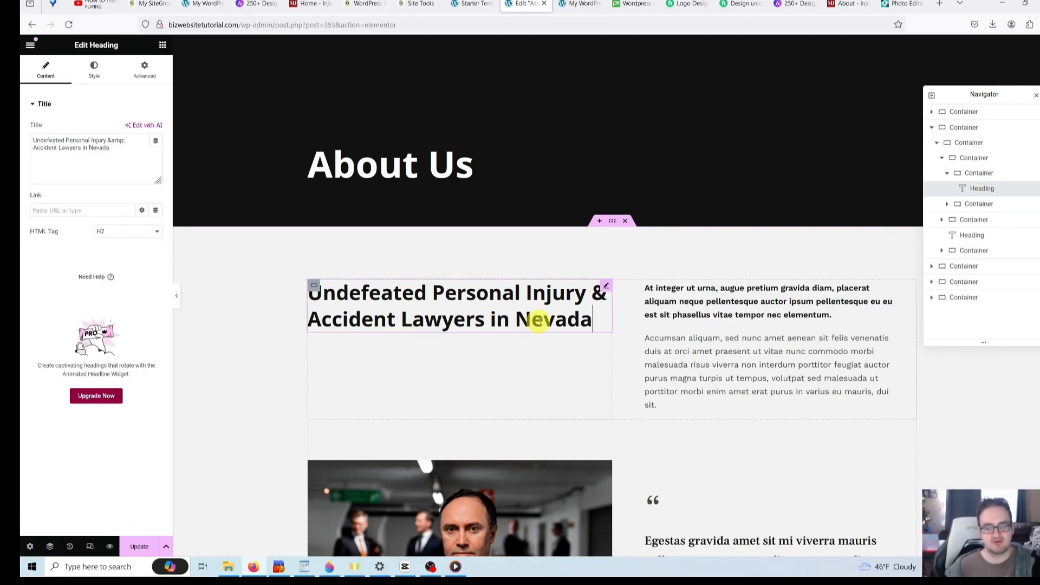
pyautogui.scroll(-3, 669, 314)
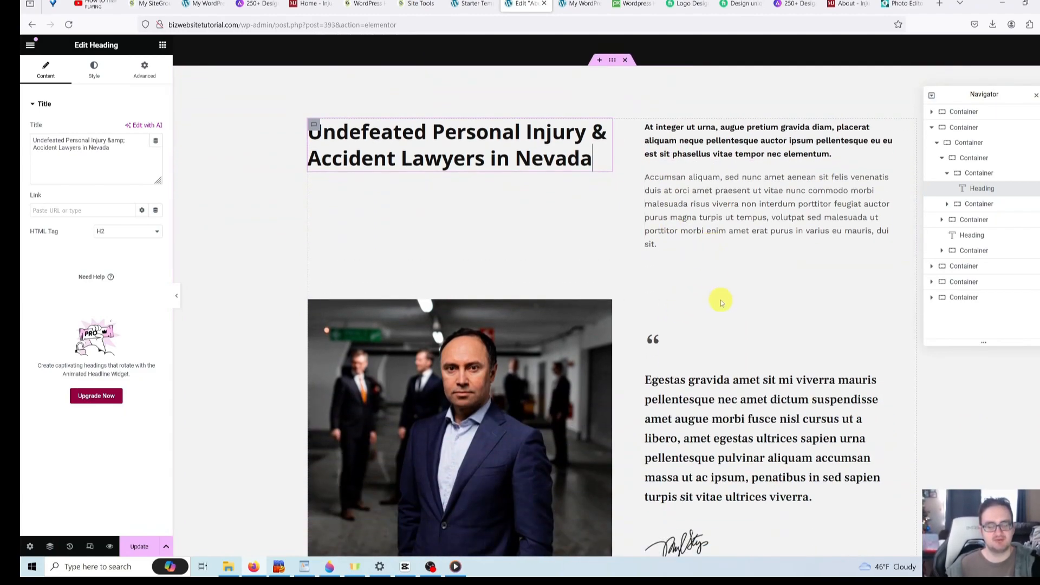
pyautogui.scroll(-2, 721, 300)
pyautogui.scroll(4, 718, 298)
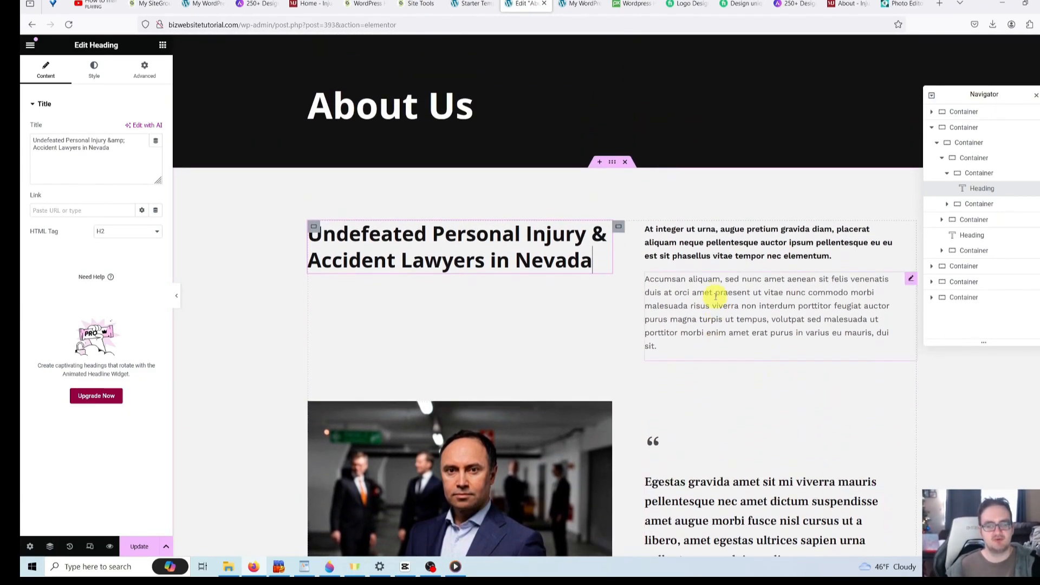
pyautogui.scroll(-6, 713, 298)
pyautogui.scroll(4, 699, 301)
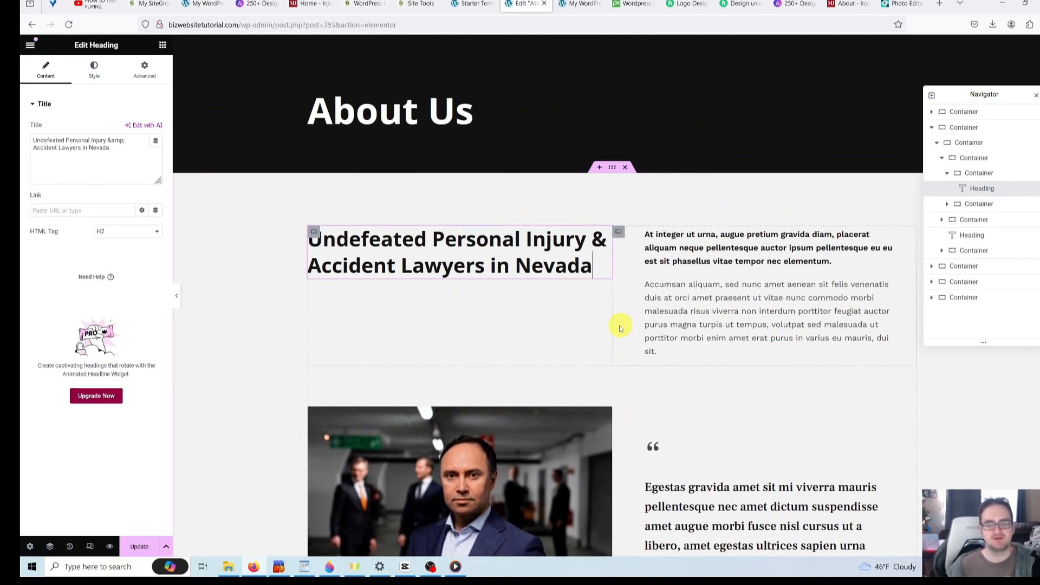
# - Change the heading to 'This is the heading to our About Us Page and this is why you should choose our company'
pyautogui.click(512, 267)
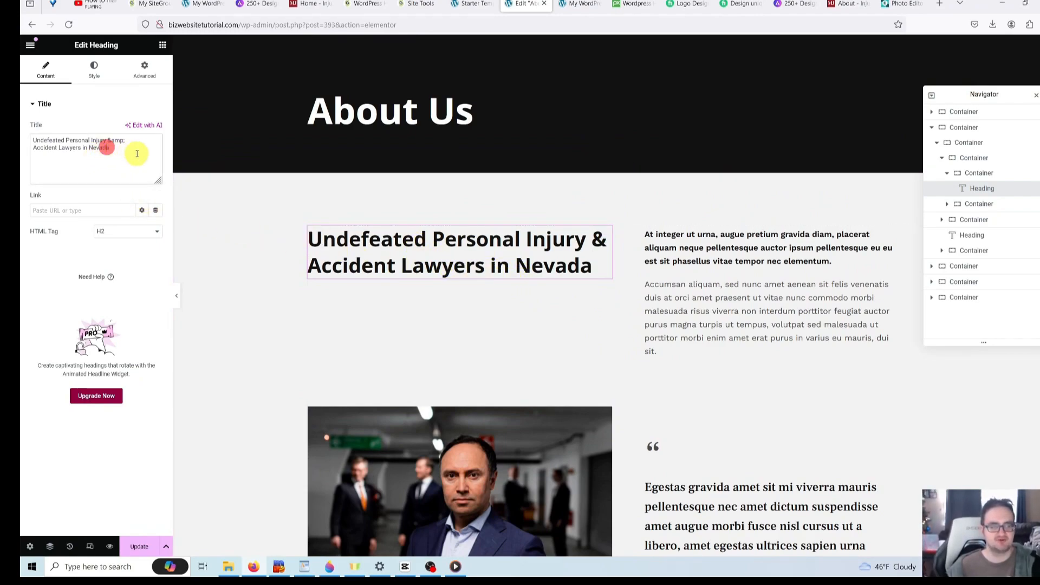
pyautogui.moveTo(137, 152); pyautogui.dragTo(21, 119)
pyautogui.press('BackSpace')
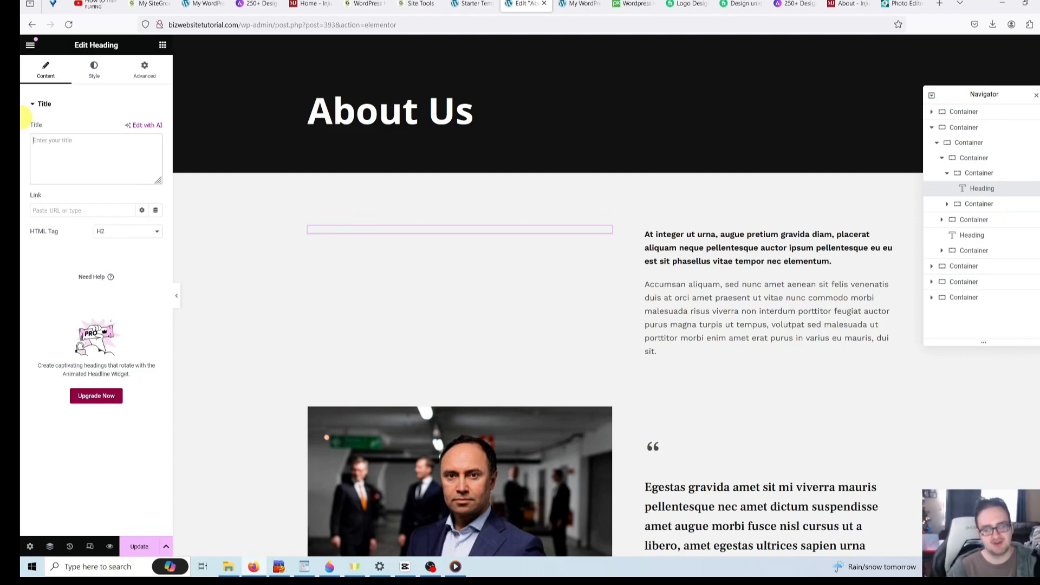
pyautogui.write('T')
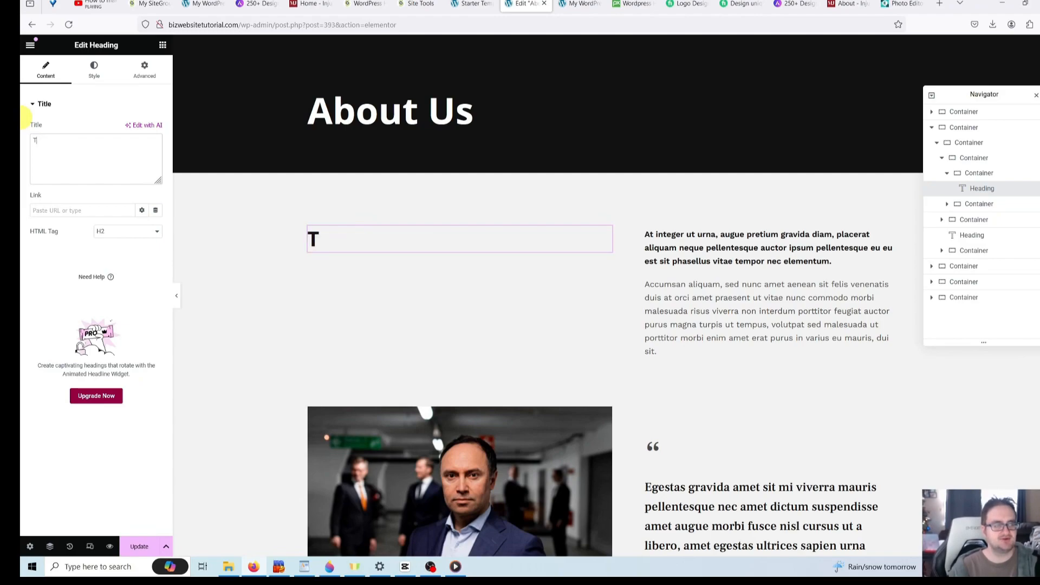
pyautogui.write('his is the headi')
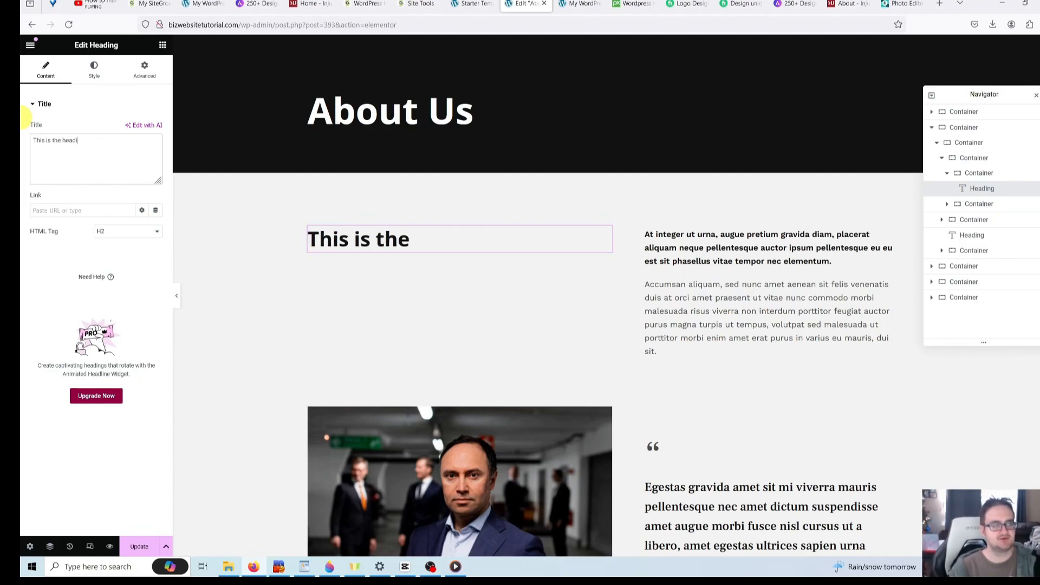
pyautogui.write('ng to our About Us ')
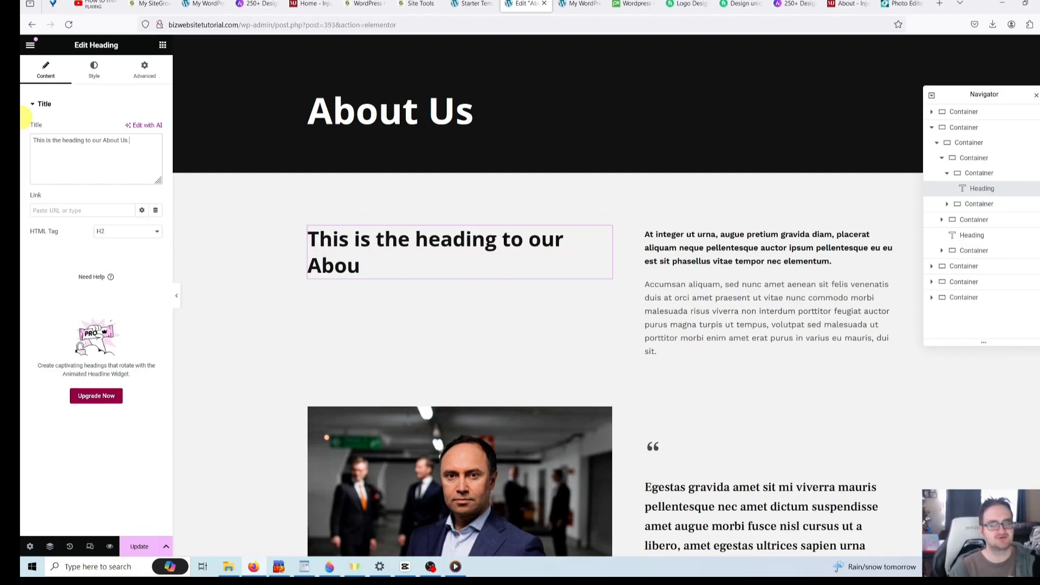
pyautogui.write('Page and this is why you should choose our')
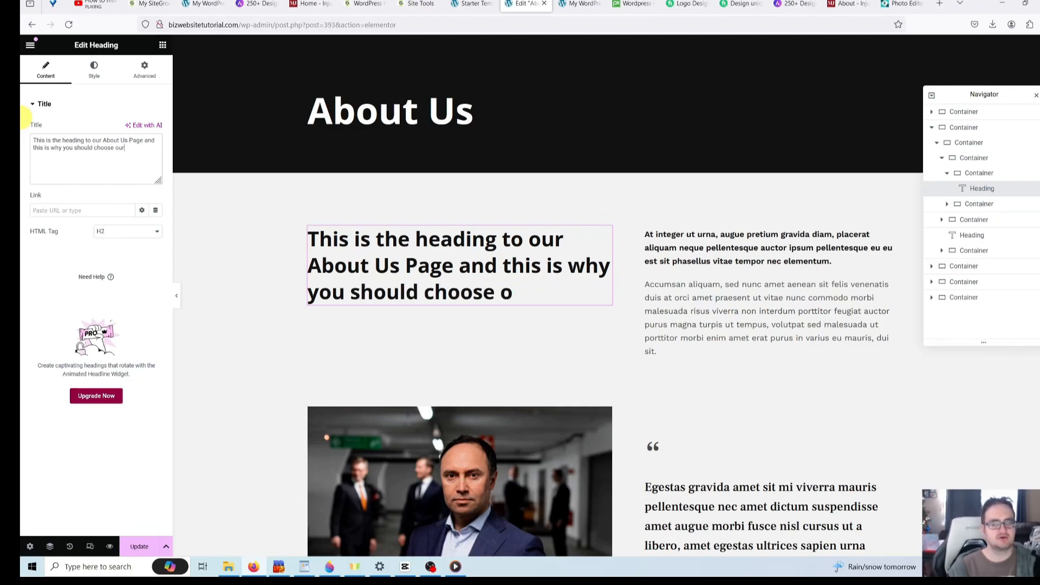
pyautogui.write(' company.')
pyautogui.click(686, 293)
pyautogui.click(710, 247)
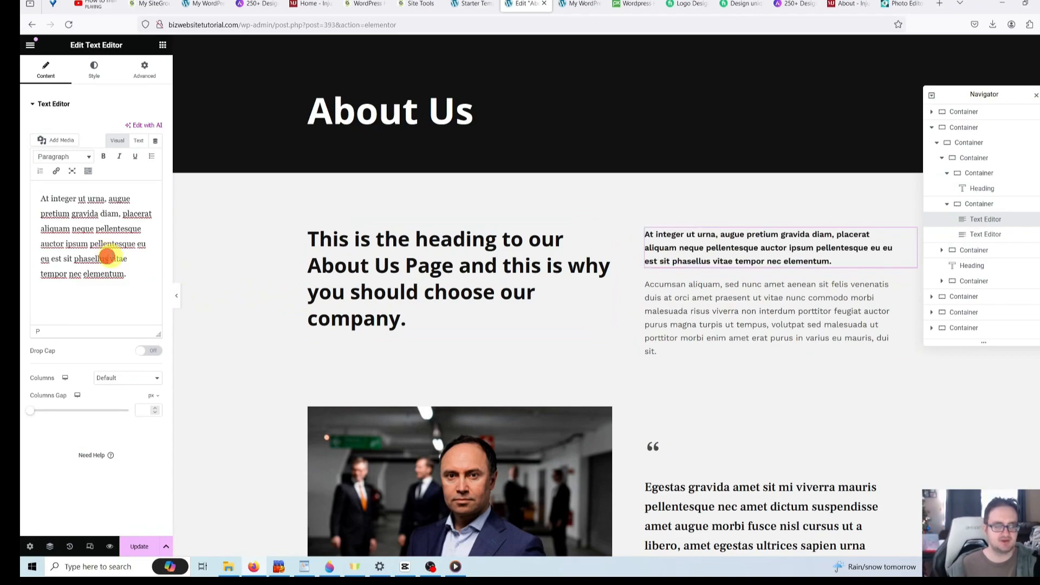
# - Swap the suited lawyer photo for the man-4568761_192021.jpg portrait of a man in glasses
pyautogui.click(142, 286)
pyautogui.moveTo(142, 285); pyautogui.dragTo(27, 185)
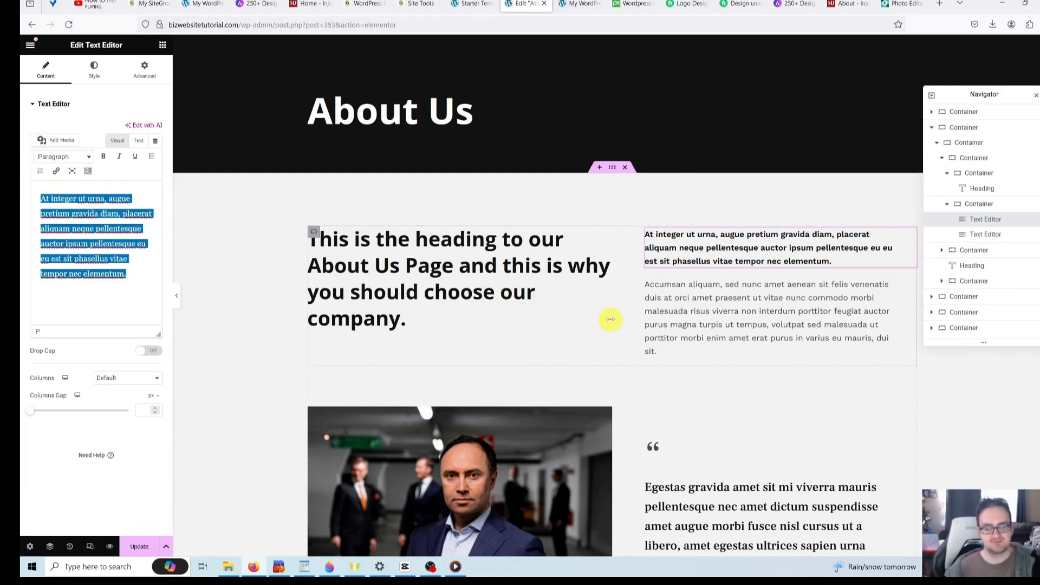
pyautogui.scroll(-3, 604, 323)
pyautogui.scroll(-2, 596, 327)
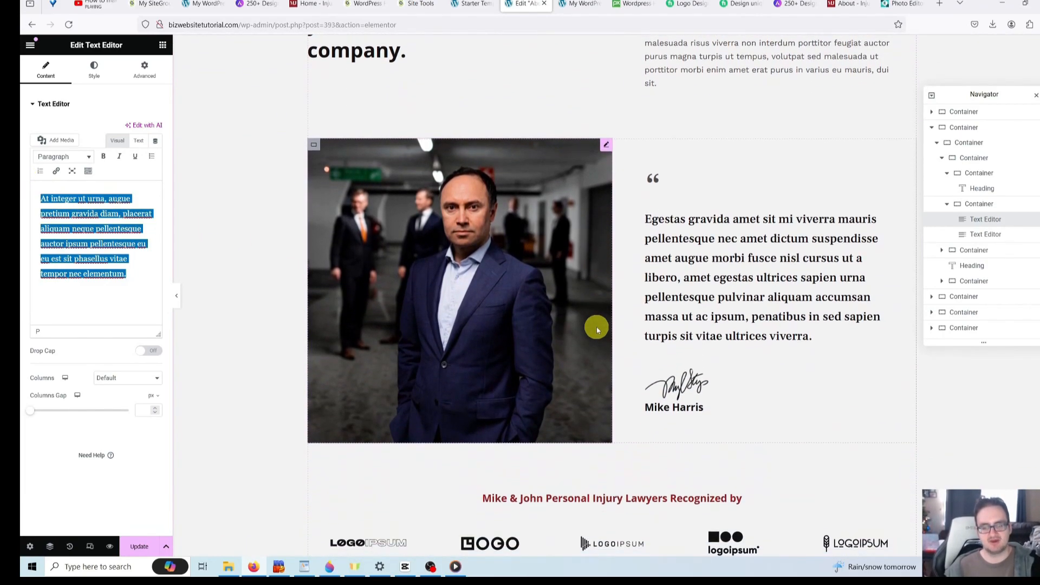
pyautogui.click(562, 275)
pyautogui.scroll(2, 558, 280)
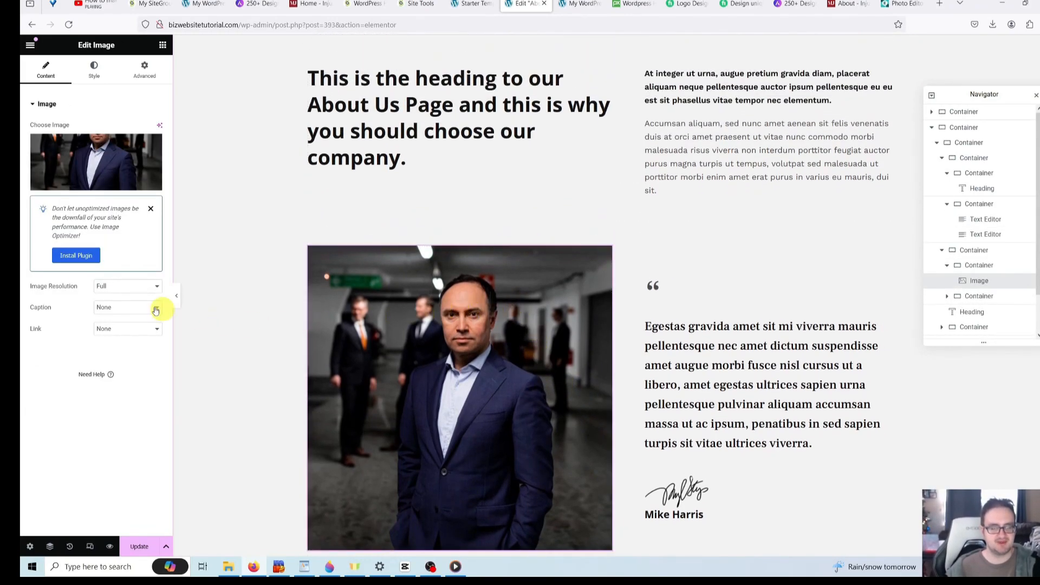
pyautogui.moveTo(107, 176)
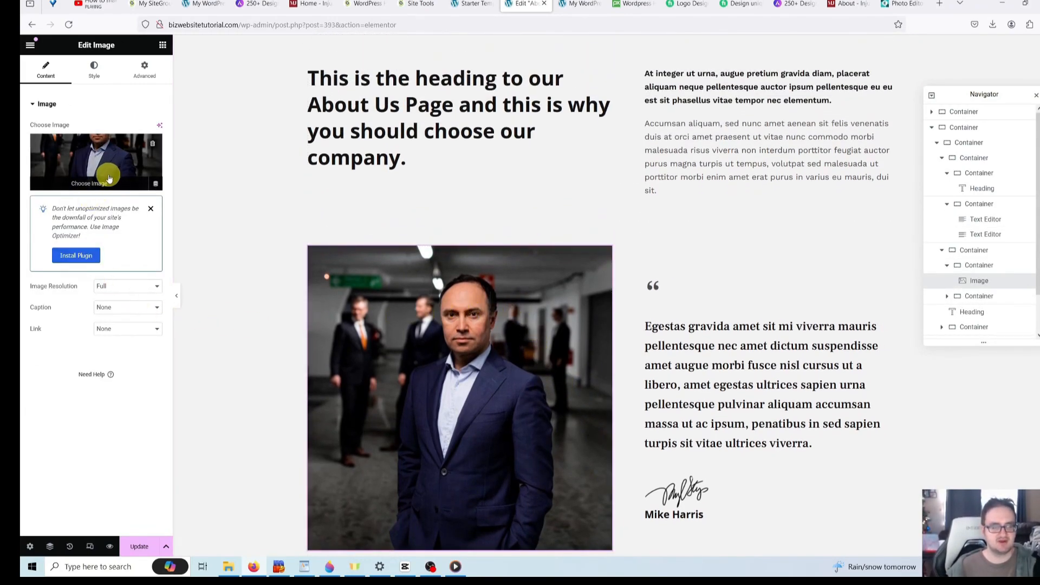
pyautogui.click(109, 185)
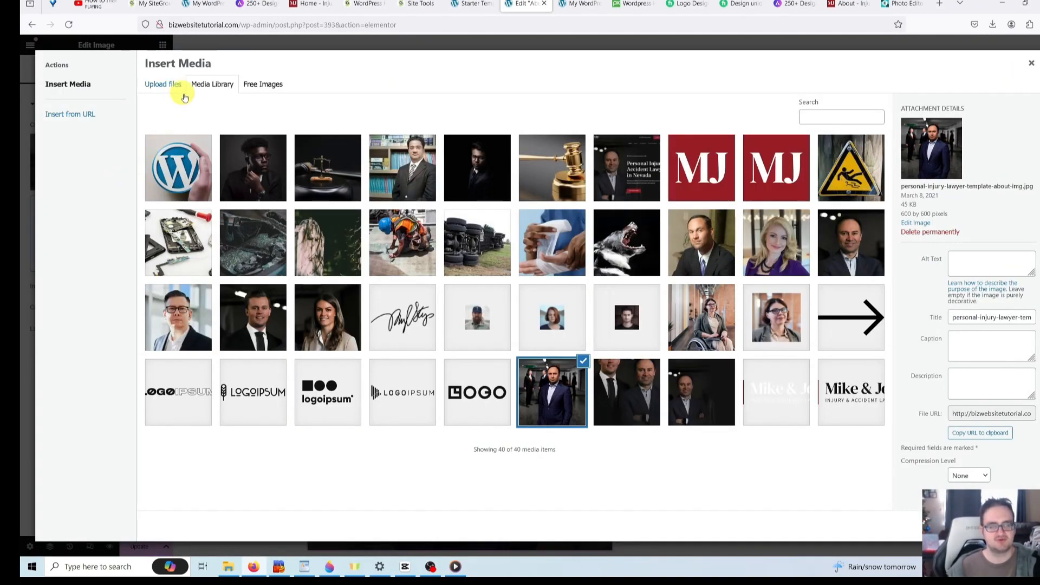
pyautogui.click(259, 174)
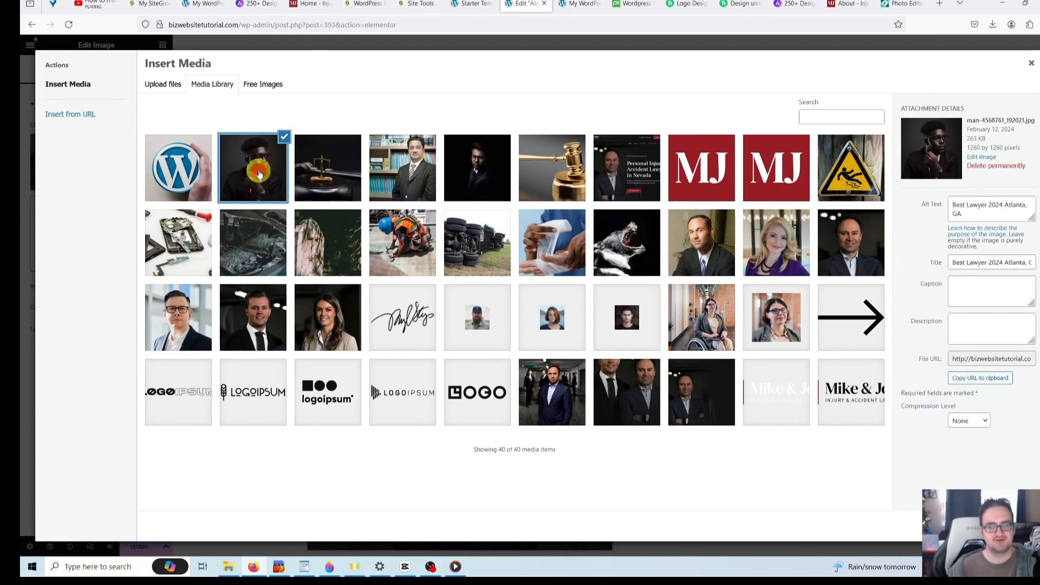
pyautogui.click(1017, 526)
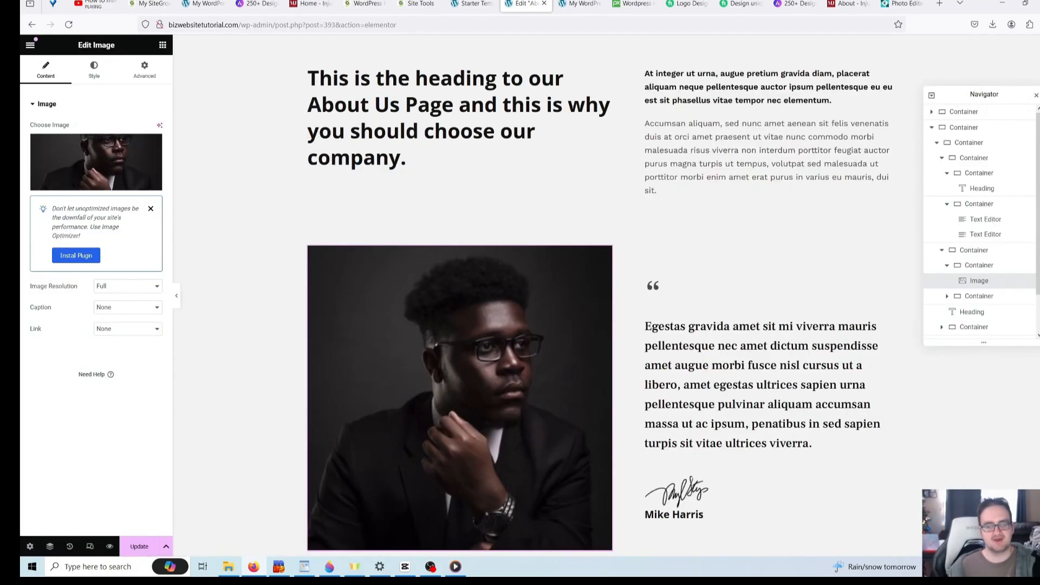
pyautogui.scroll(2, 731, 354)
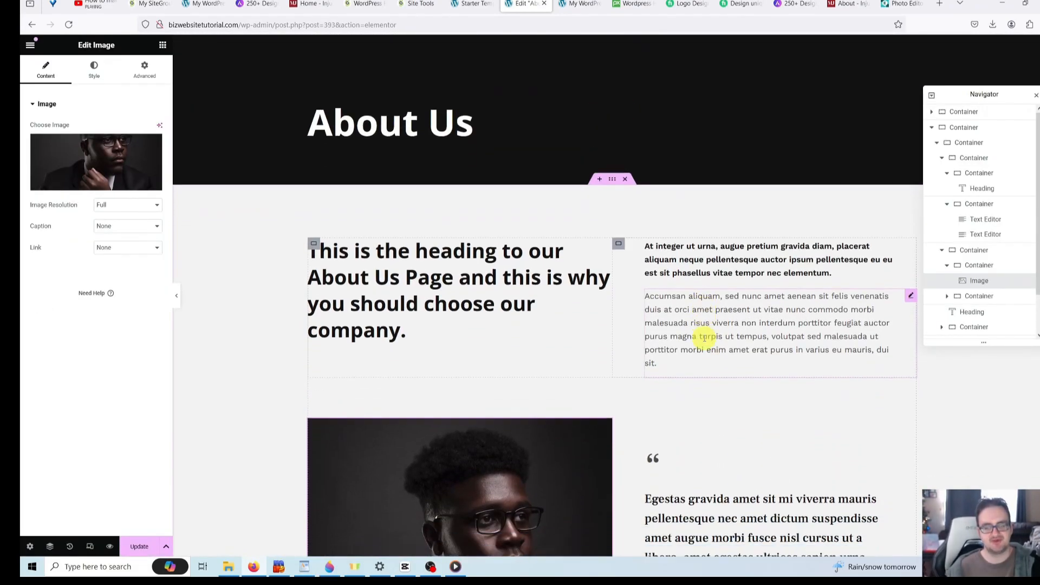
pyautogui.scroll(-5, 731, 354)
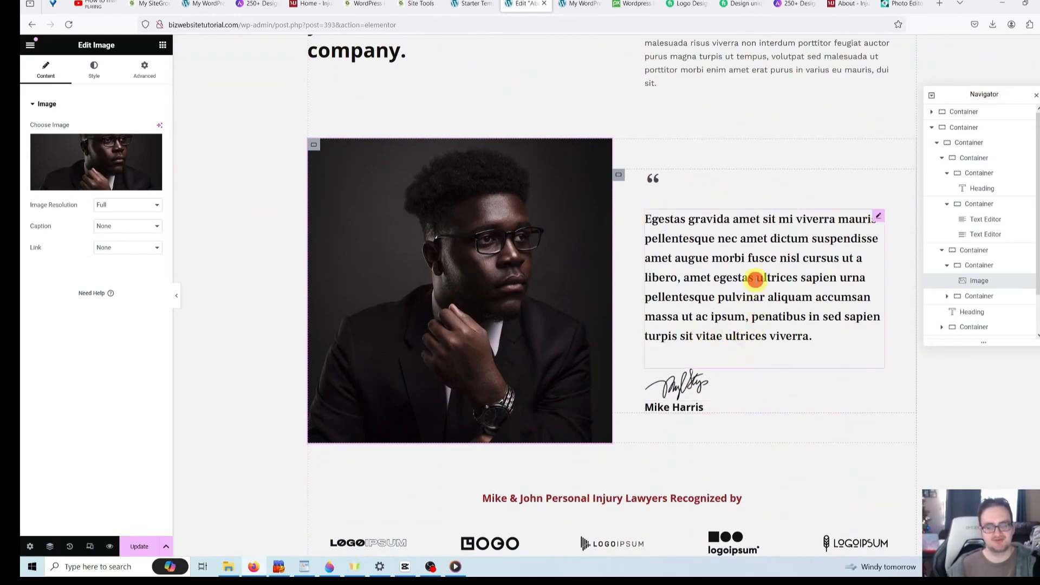
# - Replace the testimonial author's name in the name heading with the new person's name
pyautogui.click(756, 277)
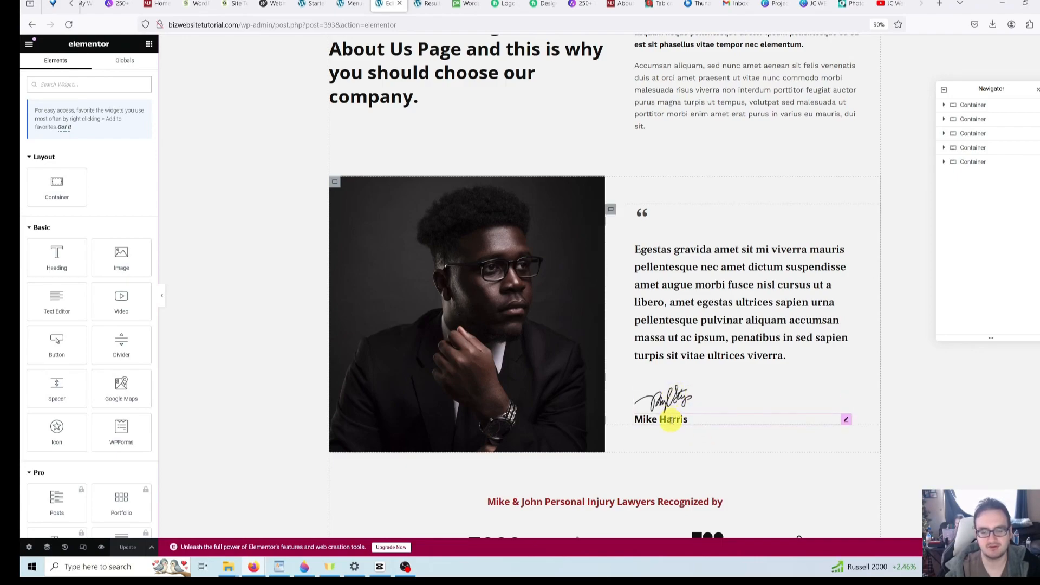
pyautogui.click(711, 317)
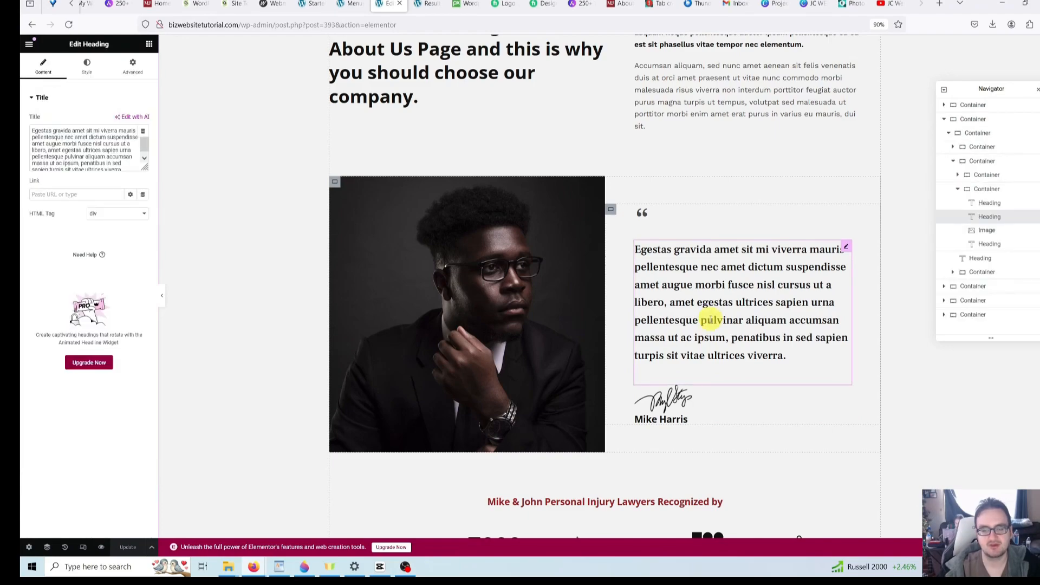
pyautogui.click(686, 422)
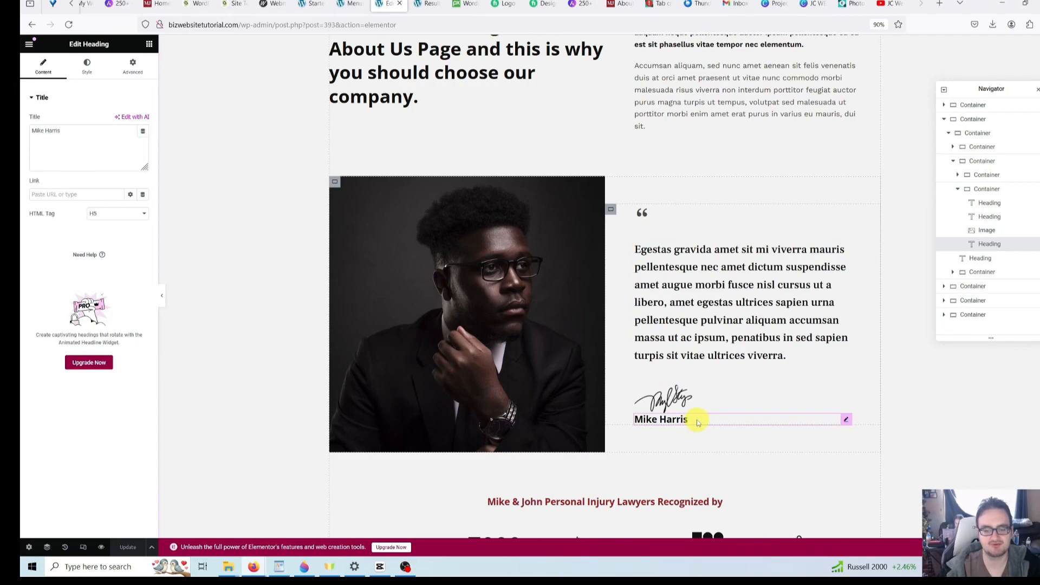
pyautogui.moveTo(82, 135); pyautogui.dragTo(21, 130)
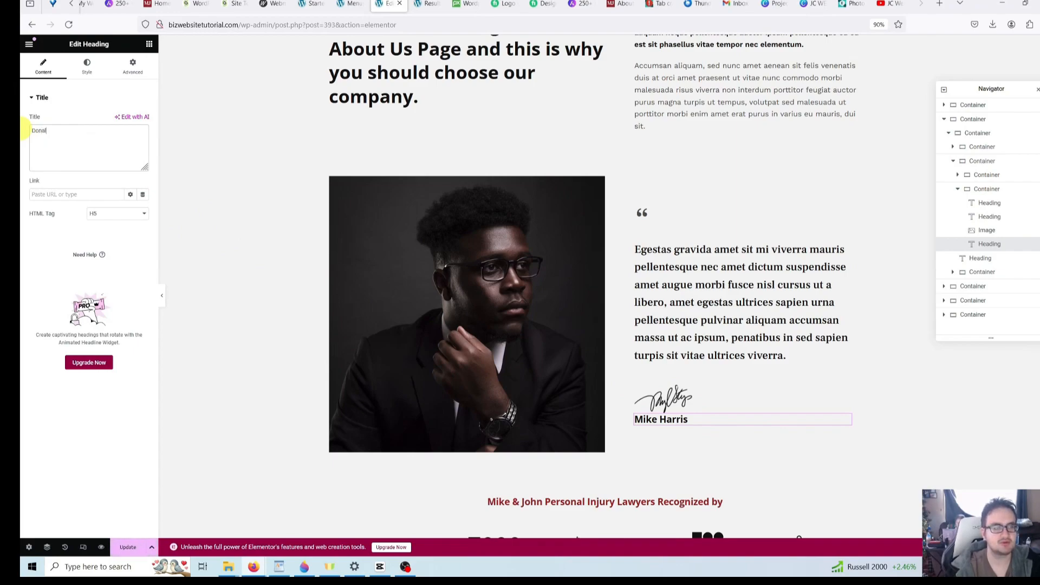
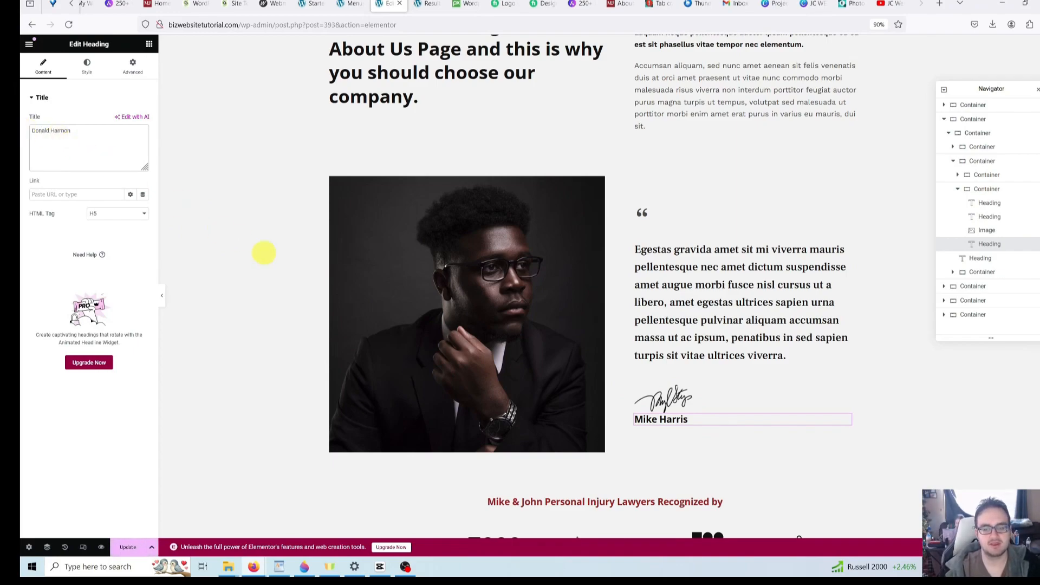
# - Delete the handwritten signature image above the name
pyautogui.click(683, 406)
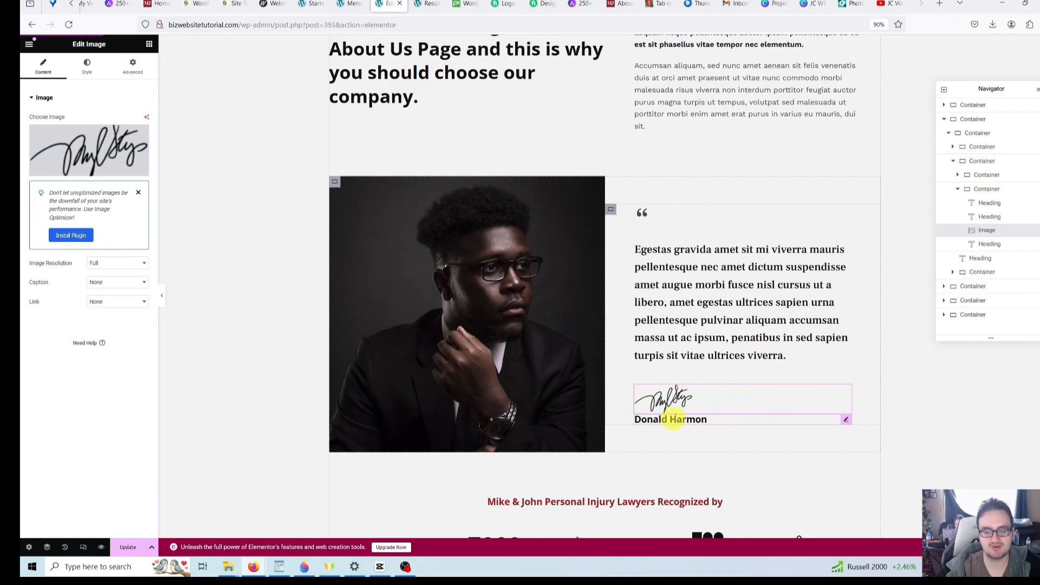
pyautogui.rightClick(684, 405)
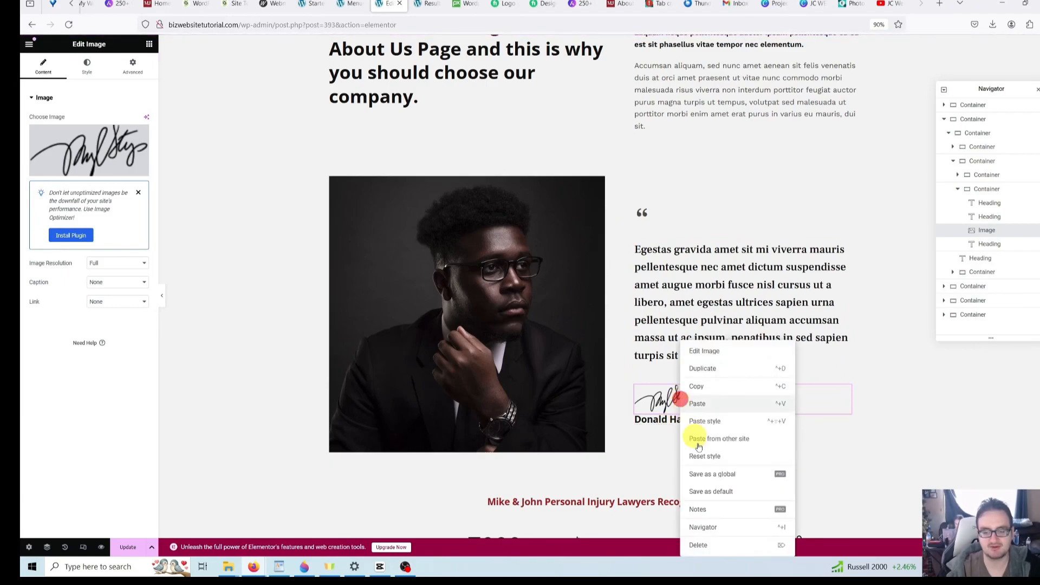
pyautogui.click(721, 551)
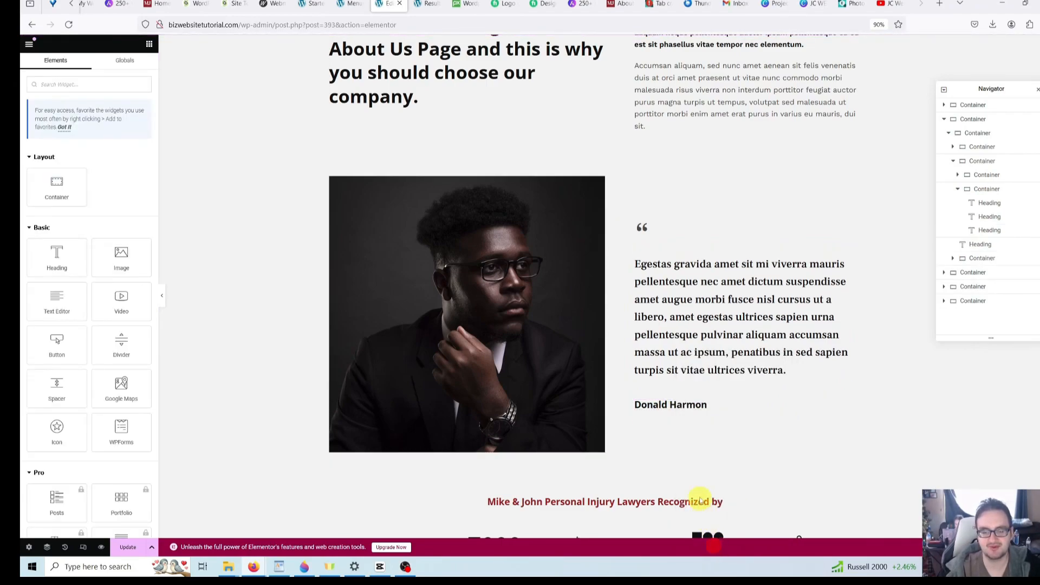
# - Prefix the author's name heading with '- '
pyautogui.click(684, 410)
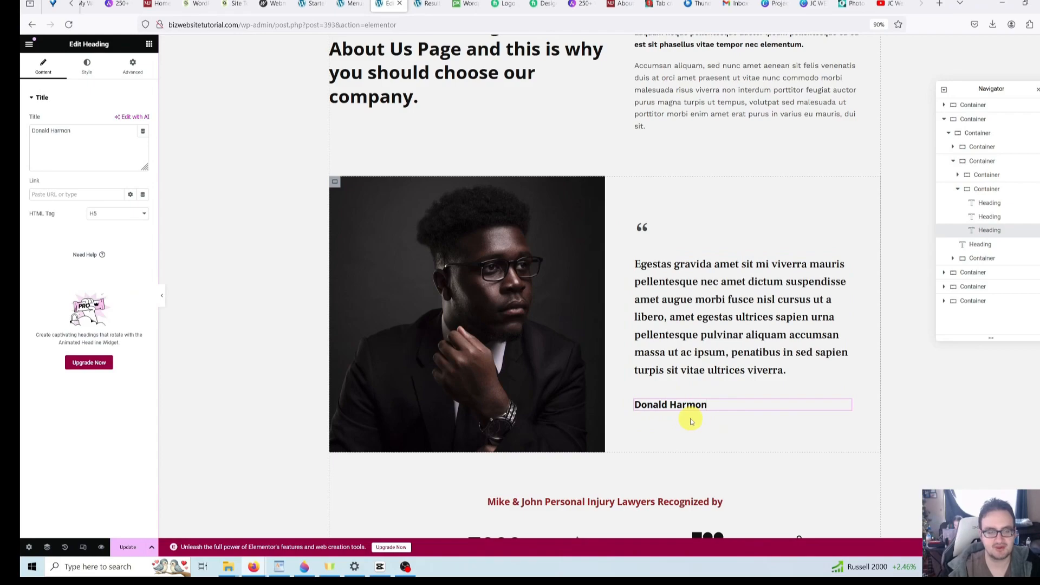
pyautogui.click(88, 142)
pyautogui.write('-')
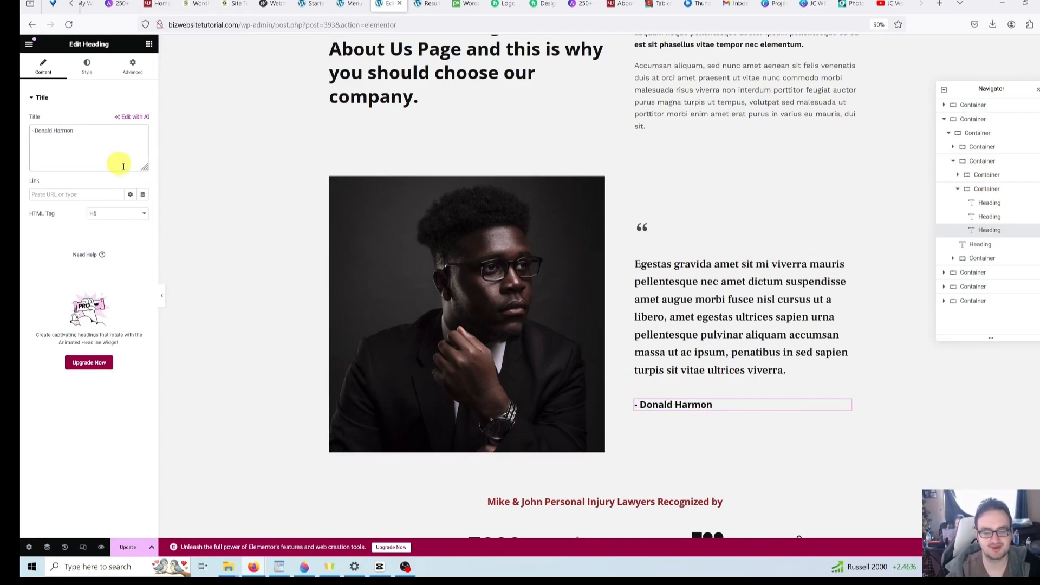
pyautogui.click(676, 431)
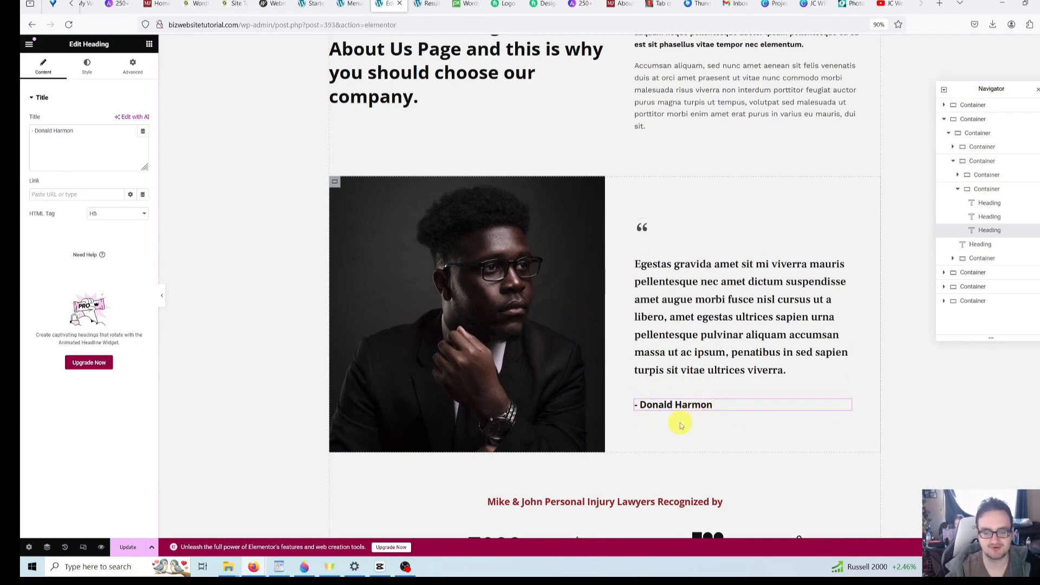
pyautogui.scroll(-5, 681, 426)
pyautogui.scroll(-1, 553, 389)
pyautogui.scroll(2, 556, 390)
# - Retitle the heading above the logos row to the quoted person's name followed by 'is associated with'
pyautogui.click(541, 308)
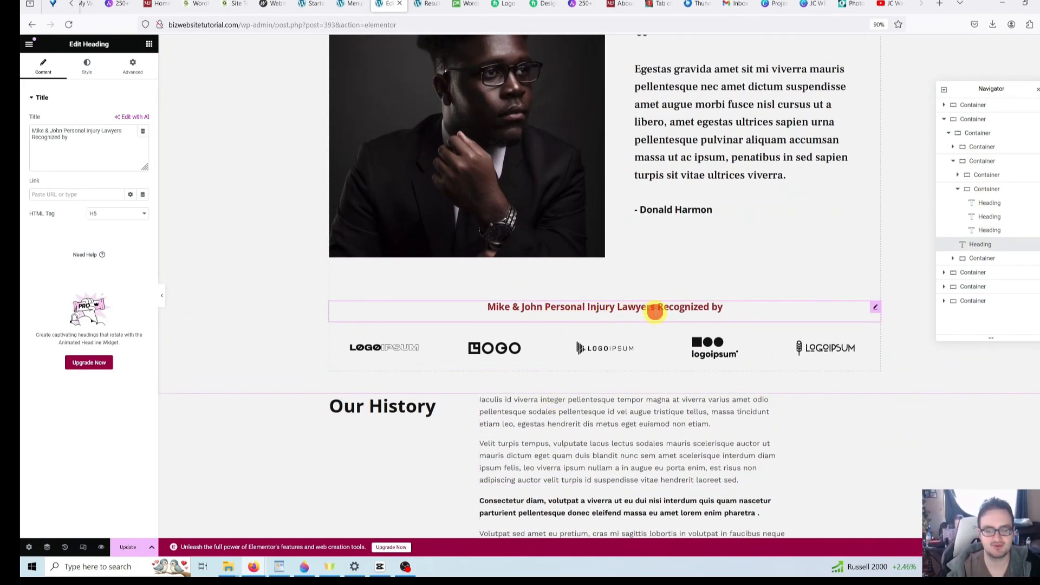
pyautogui.moveTo(93, 152); pyautogui.dragTo(22, 117)
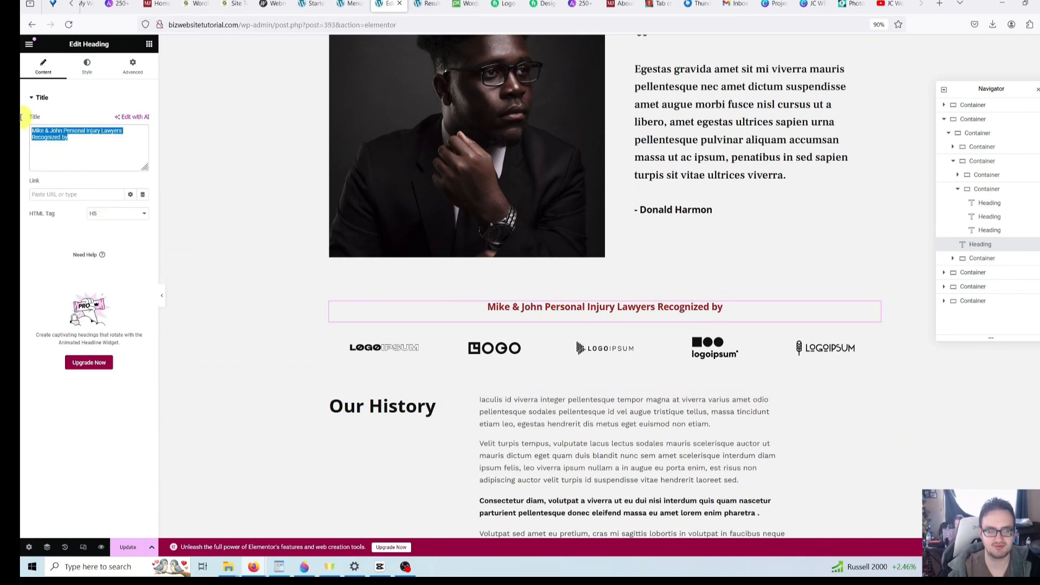
pyautogui.press('BackSpace')
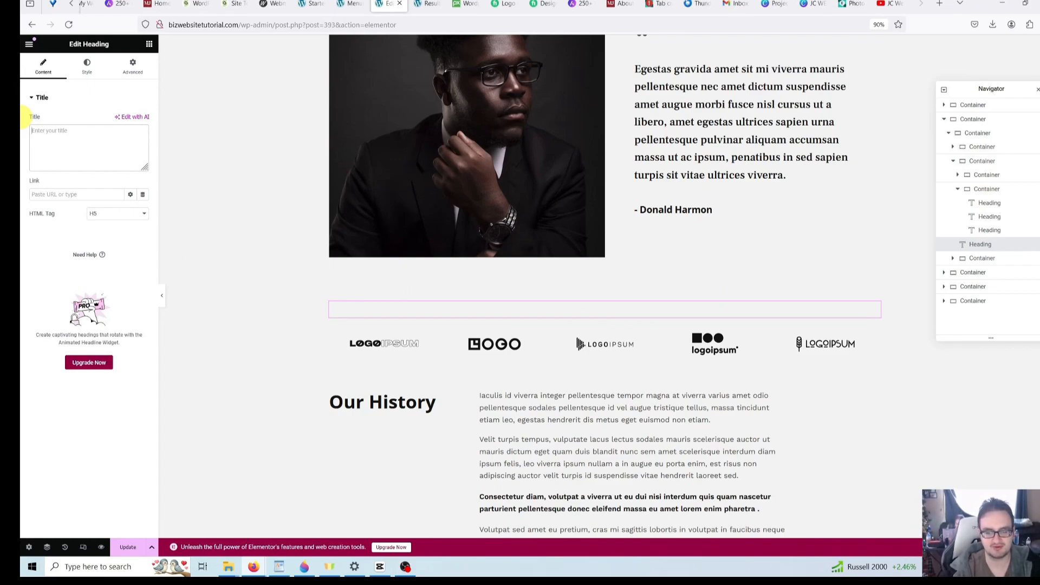
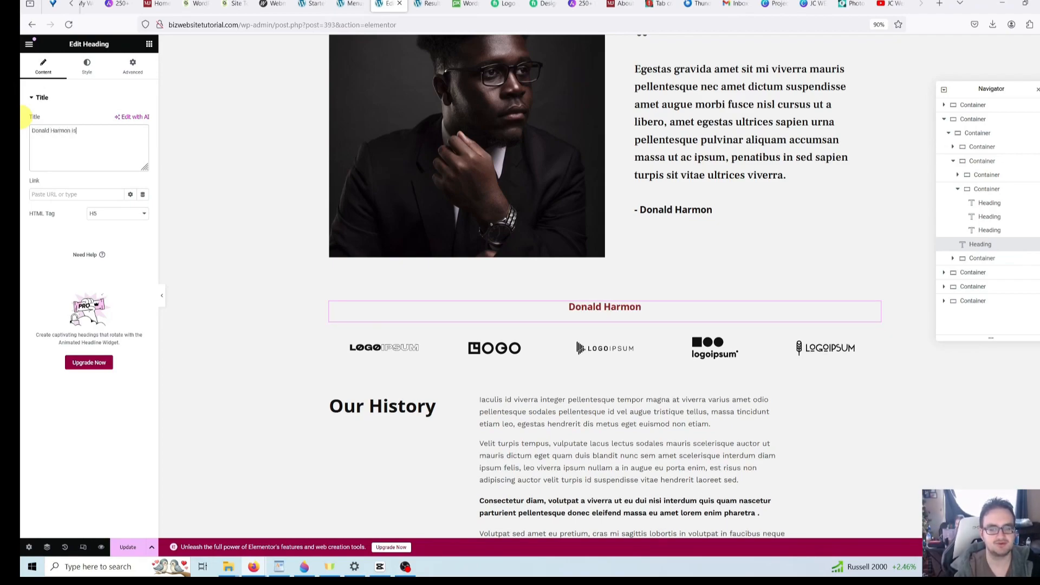
pyautogui.write(' associated with:')
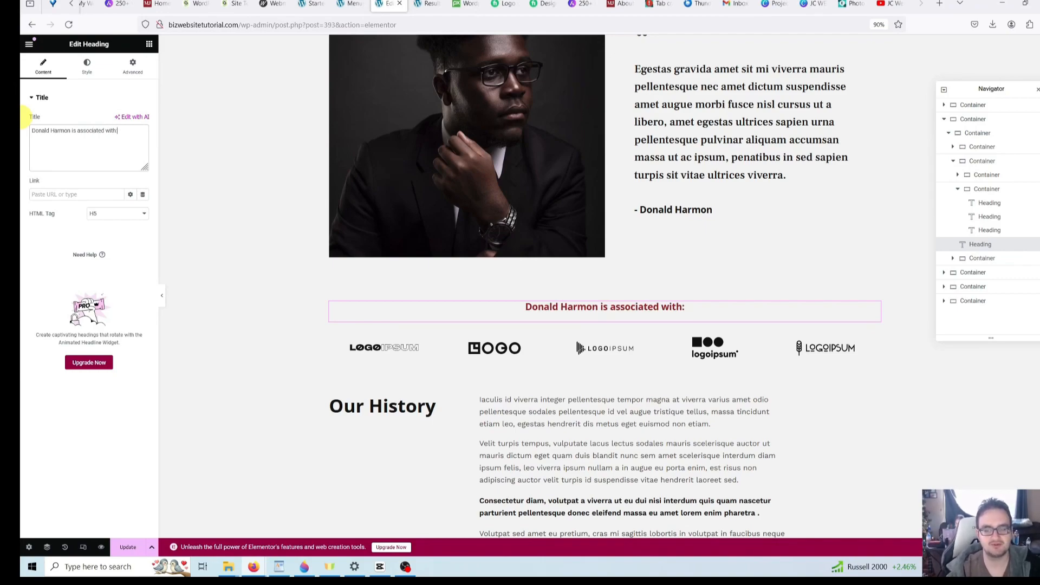
pyautogui.press('BackSpace')
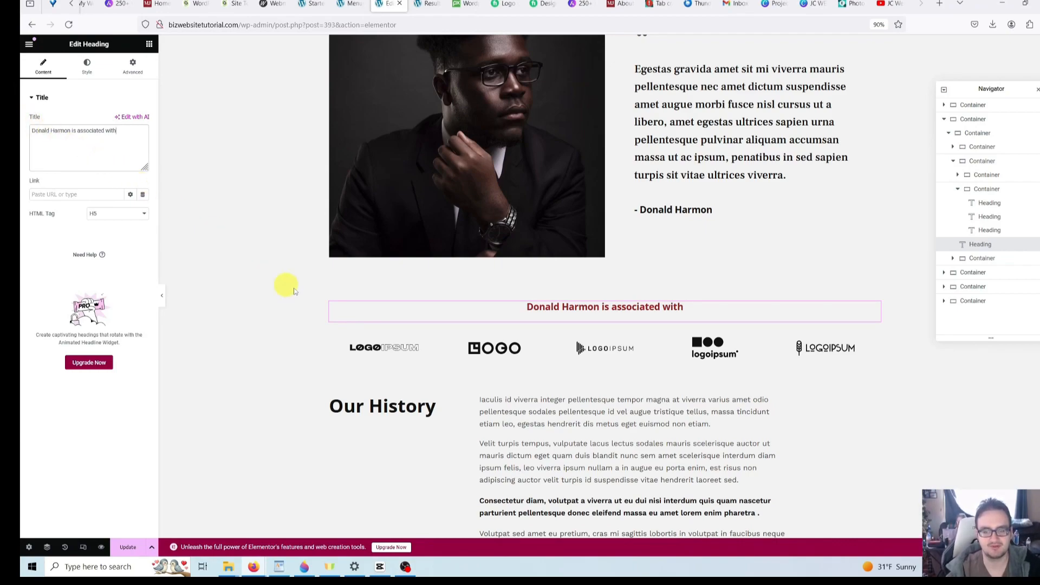
pyautogui.click(492, 348)
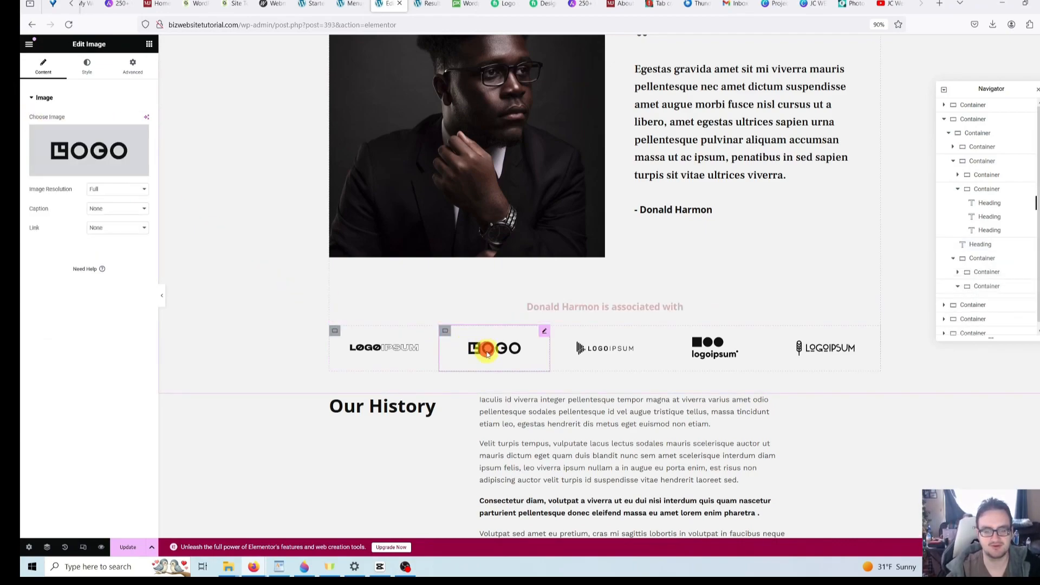
# - Replace the first logo in the row with the WordPress image from the Media Library
pyautogui.click(388, 348)
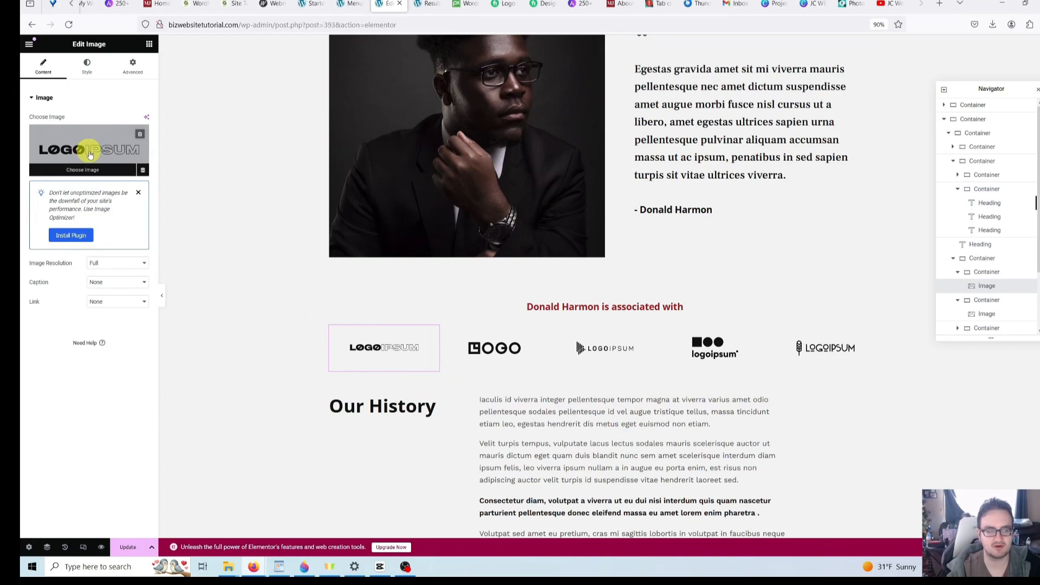
pyautogui.click(98, 169)
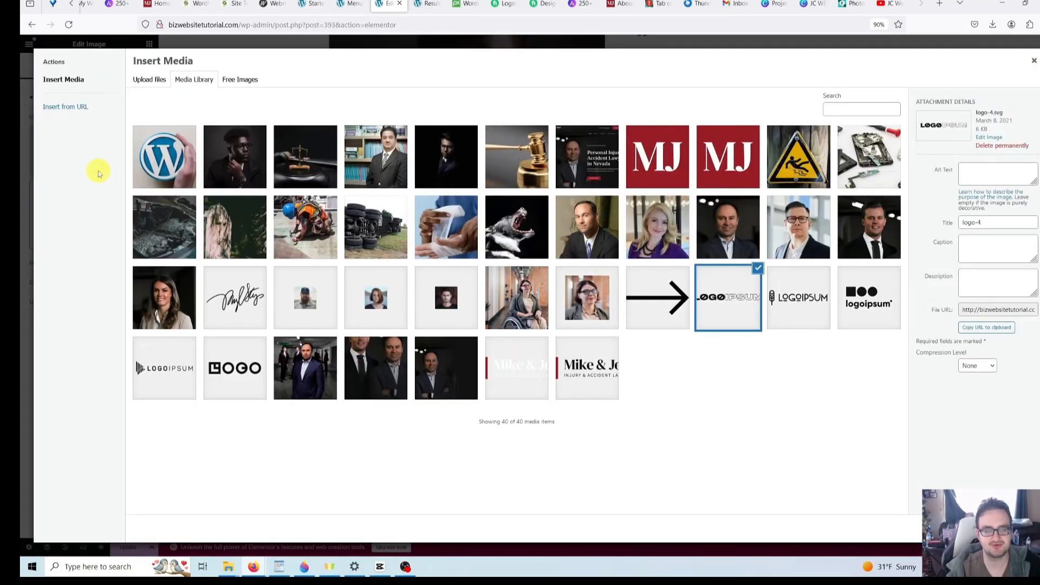
pyautogui.click(155, 162)
pyautogui.click(1002, 528)
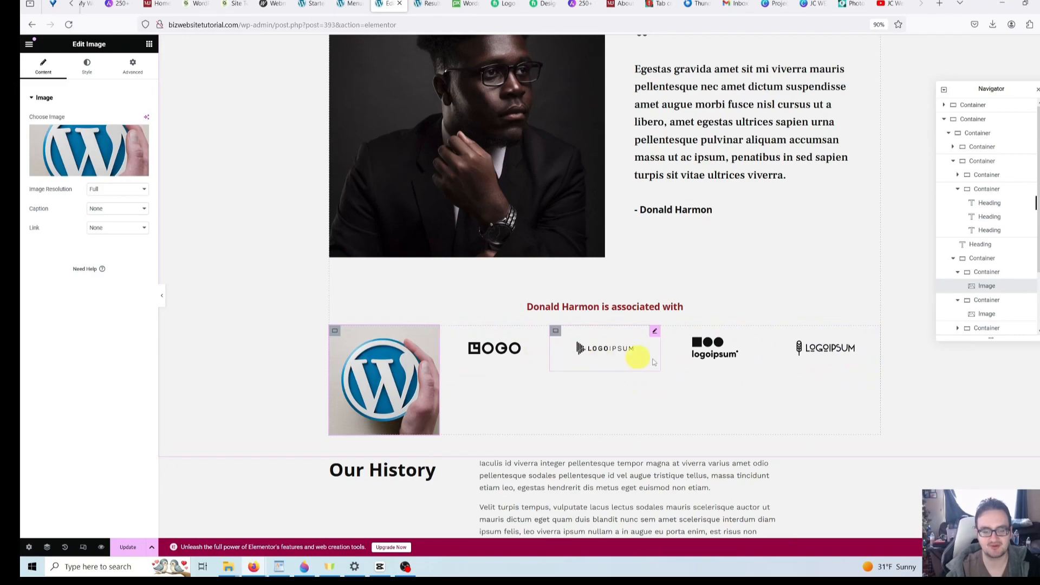
pyautogui.scroll(-2, 874, 379)
pyautogui.scroll(-2, 873, 385)
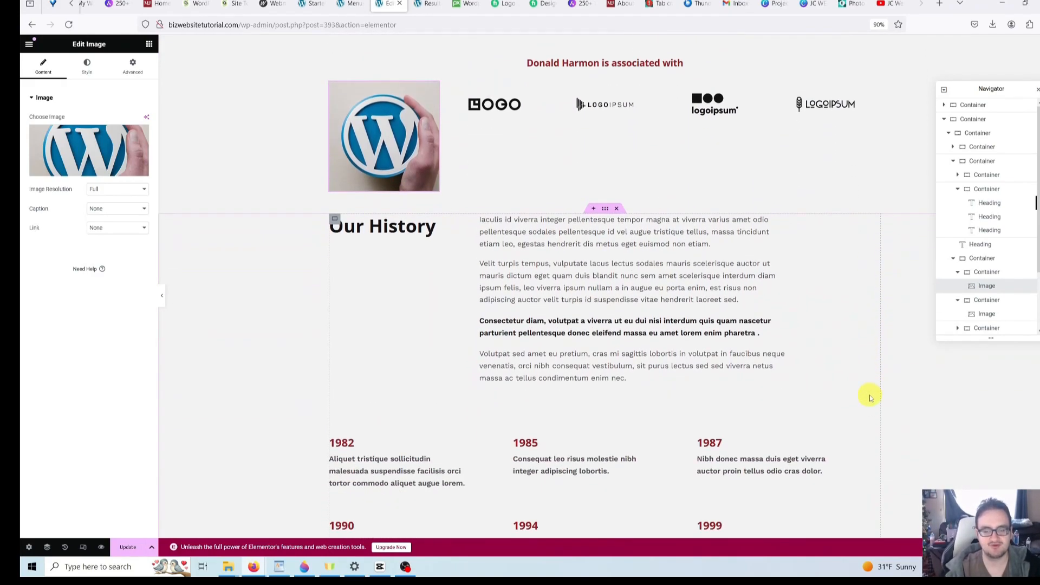
# - Delete the 1982–1987 timeline row beneath Our History via the Navigator
pyautogui.click(395, 236)
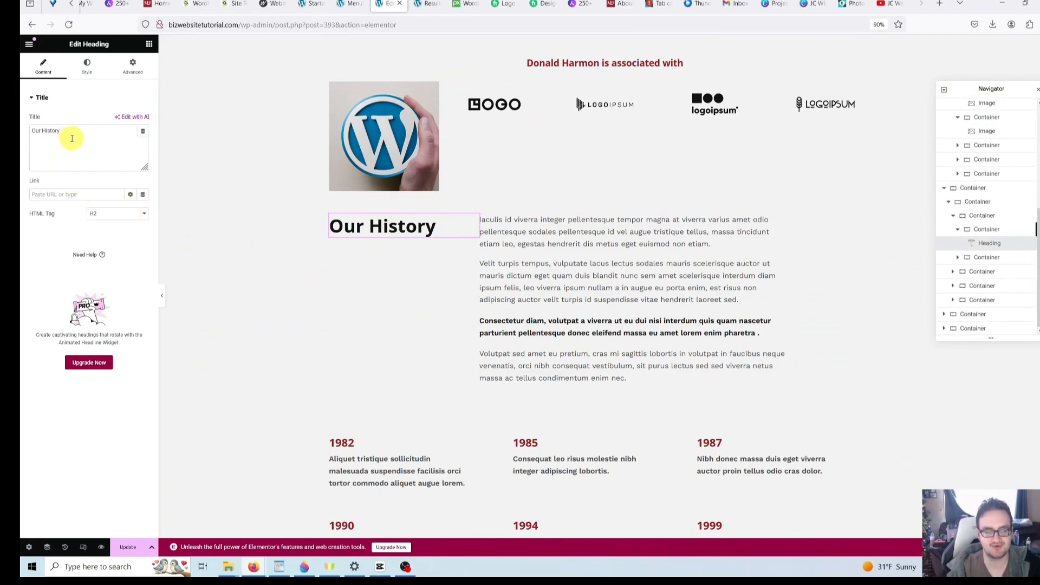
pyautogui.moveTo(109, 135); pyautogui.dragTo(21, 129)
pyautogui.click(20, 128)
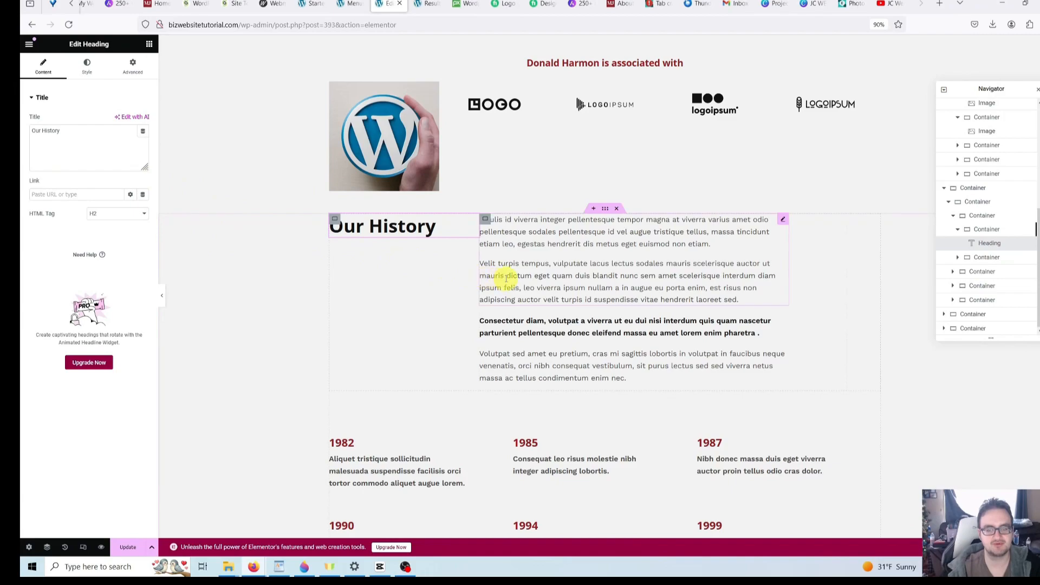
pyautogui.click(558, 283)
pyautogui.scroll(-3, 558, 283)
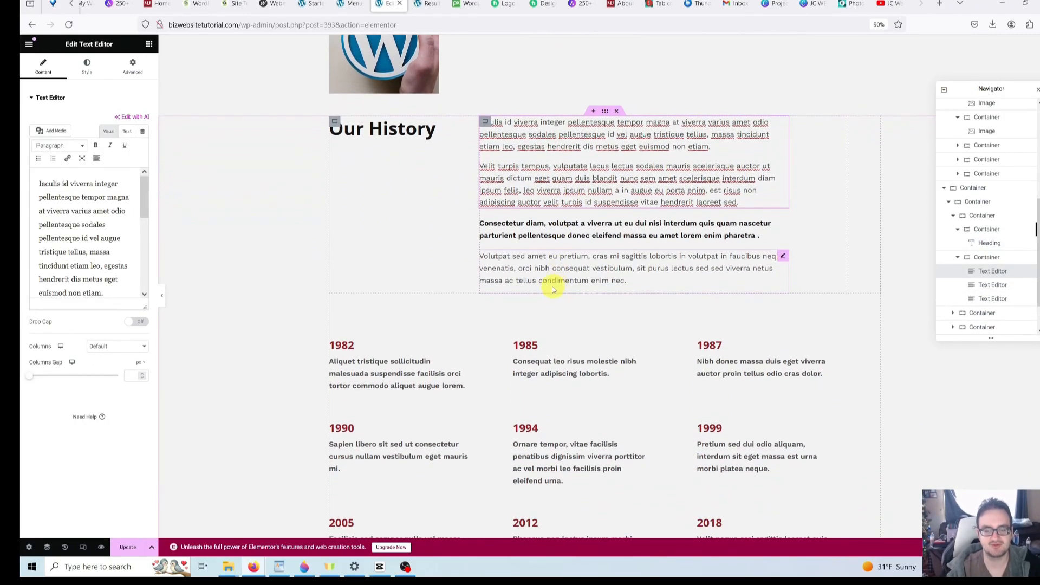
pyautogui.click(543, 278)
pyautogui.scroll(-5, 543, 279)
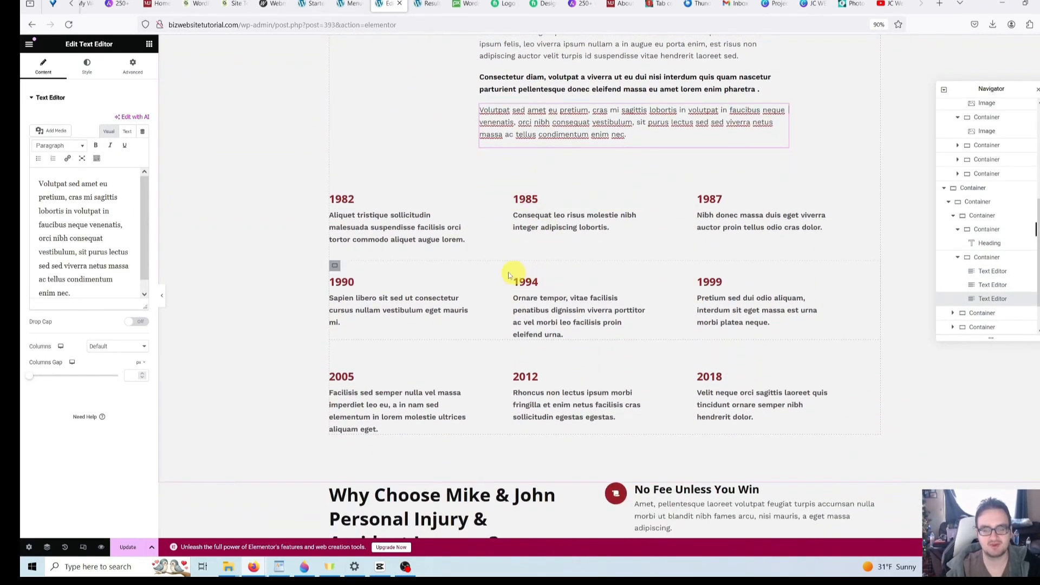
pyautogui.click(360, 201)
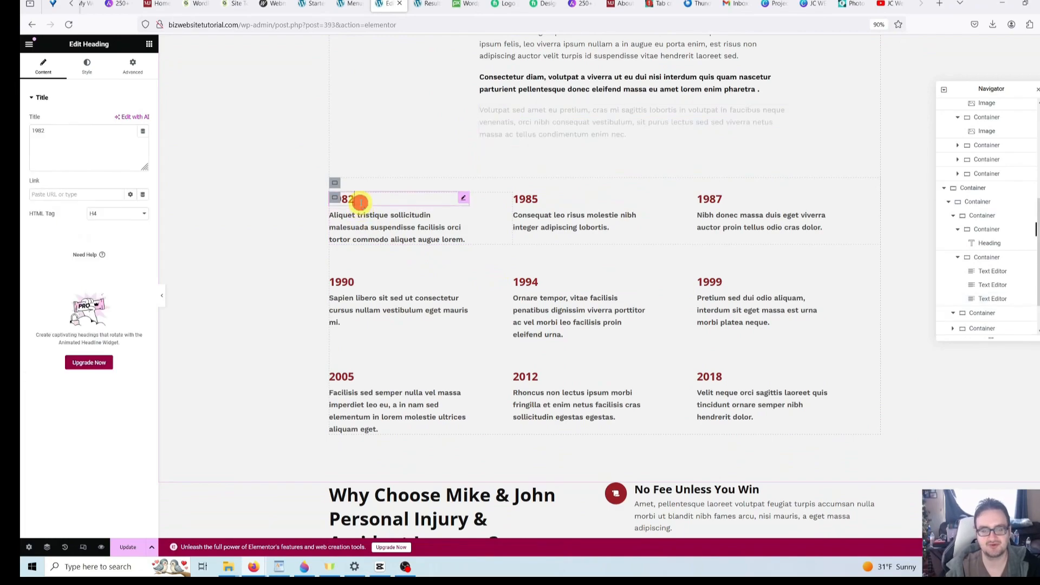
pyautogui.click(388, 228)
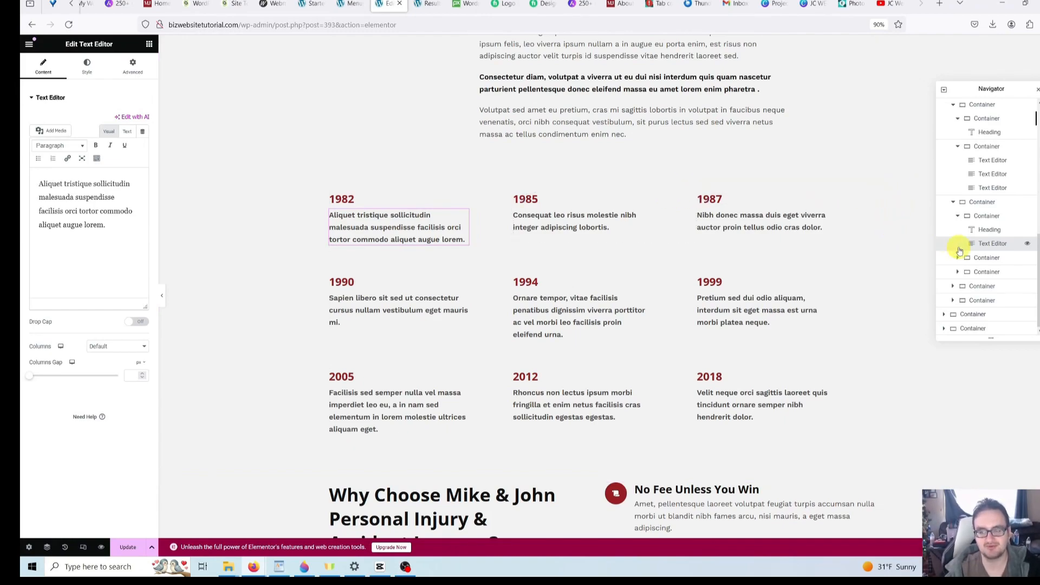
pyautogui.click(989, 206)
pyautogui.click(987, 204)
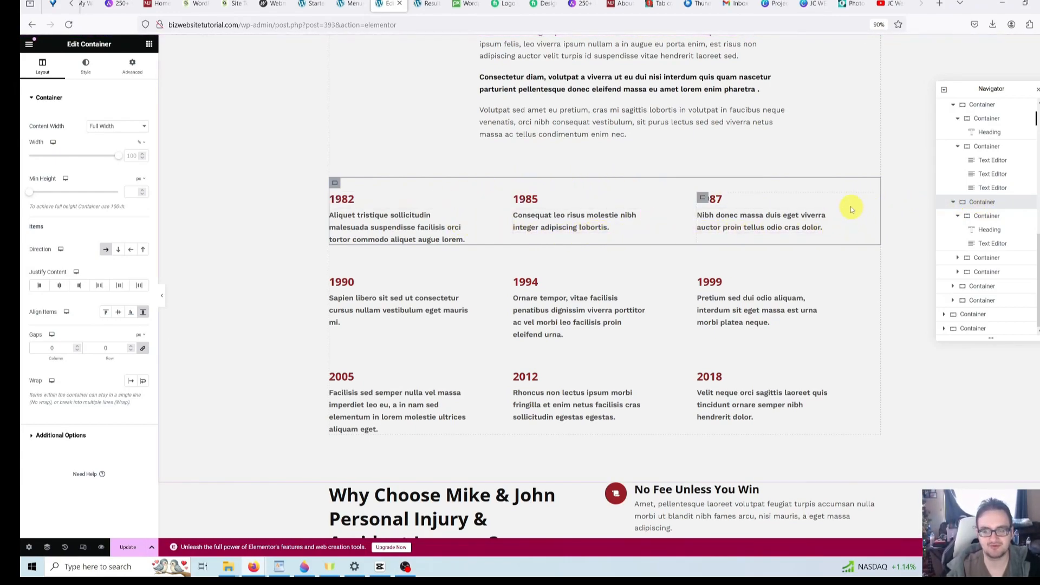
pyautogui.rightClick(979, 205)
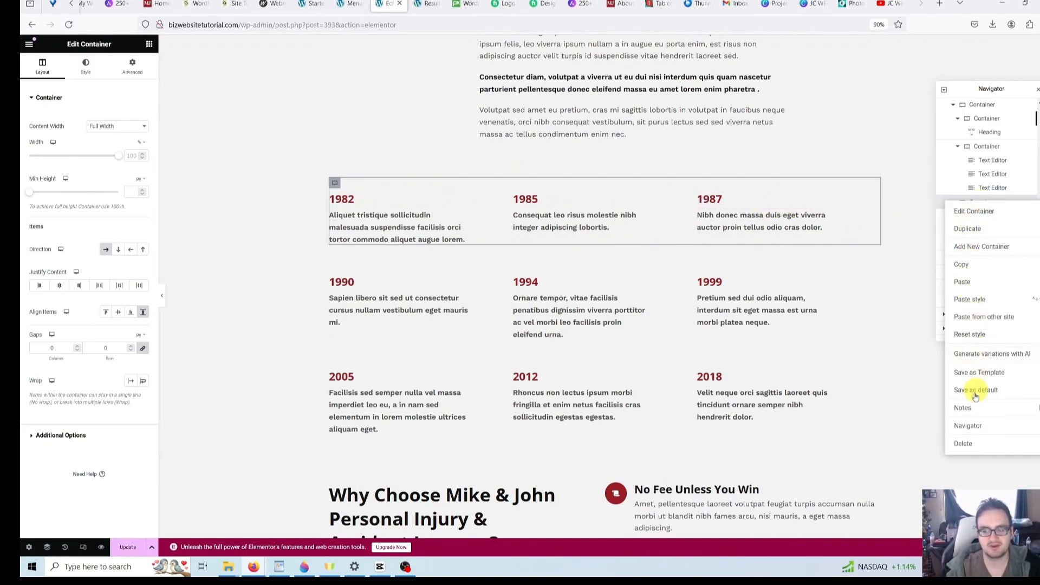
pyautogui.click(975, 446)
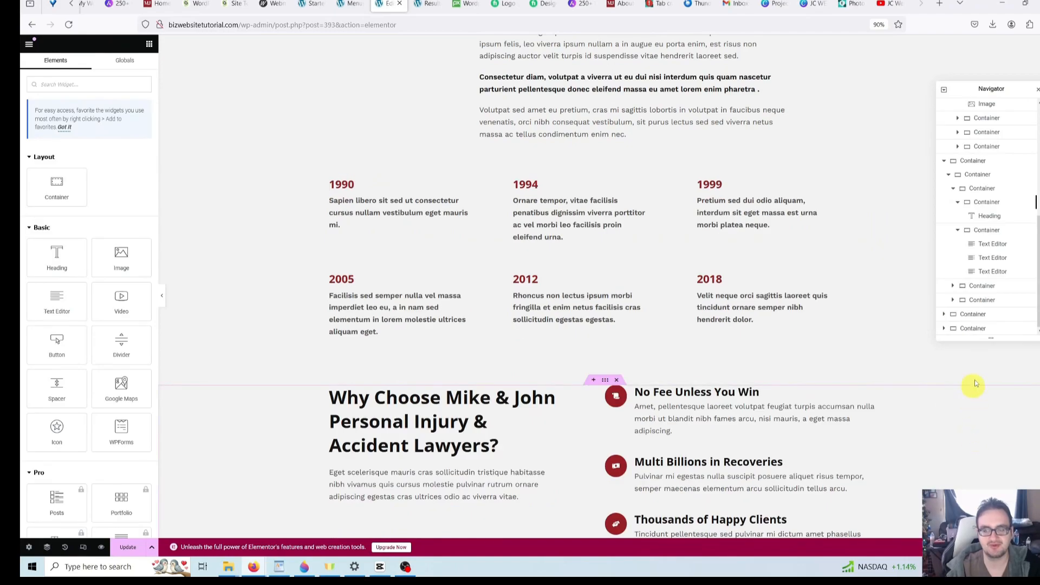
# - Delete the remaining 1990–1999 and 2005–2018 timeline rows
pyautogui.click(976, 175)
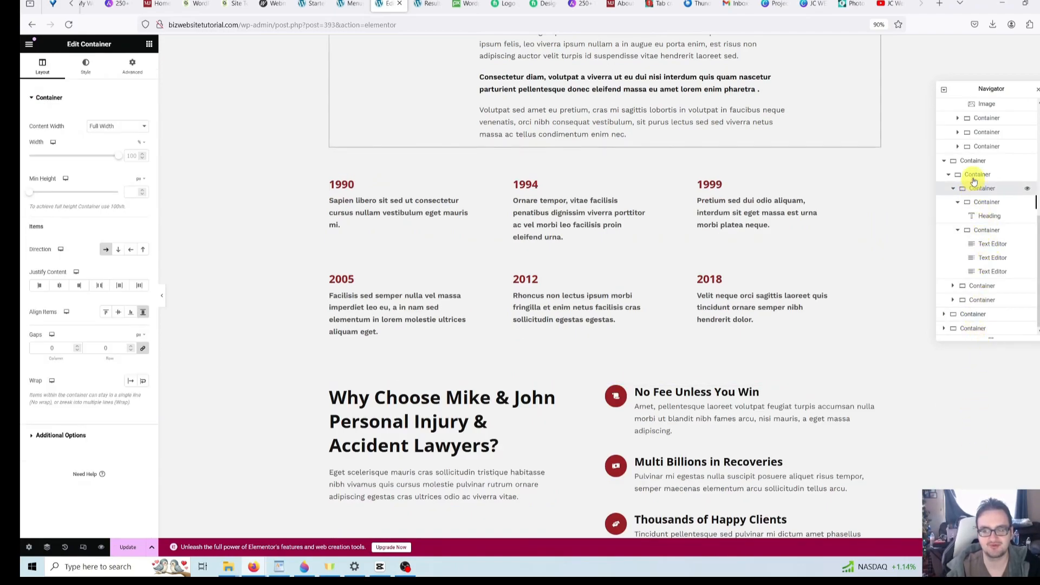
pyautogui.click(978, 215)
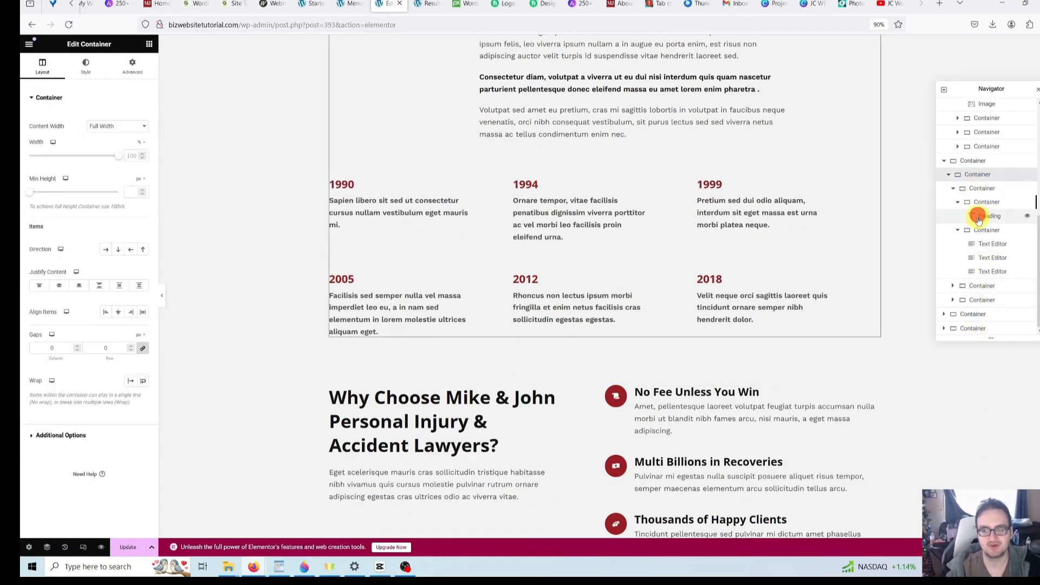
pyautogui.click(976, 231)
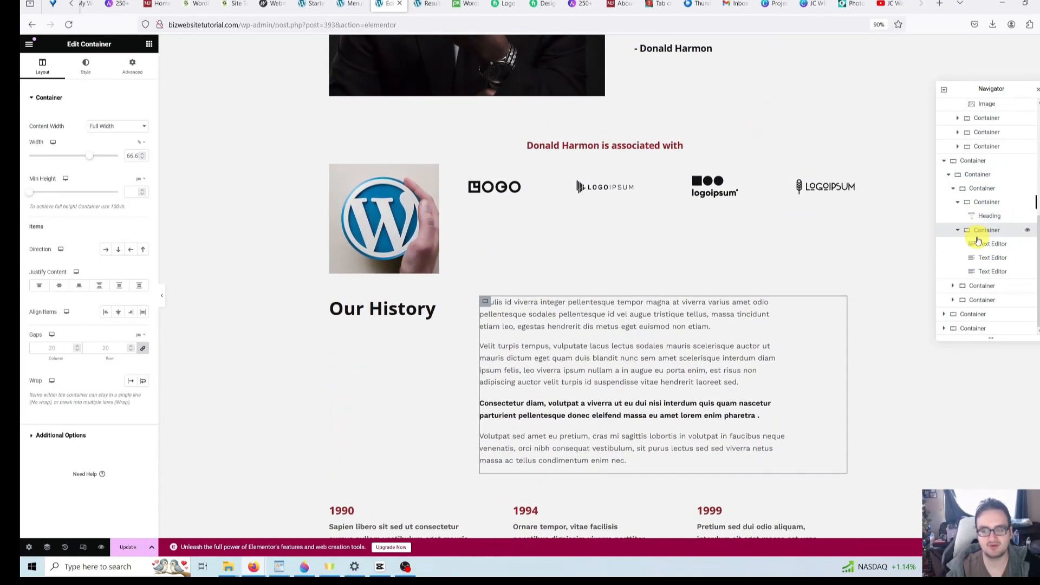
pyautogui.scroll(-5, 862, 308)
pyautogui.click(976, 287)
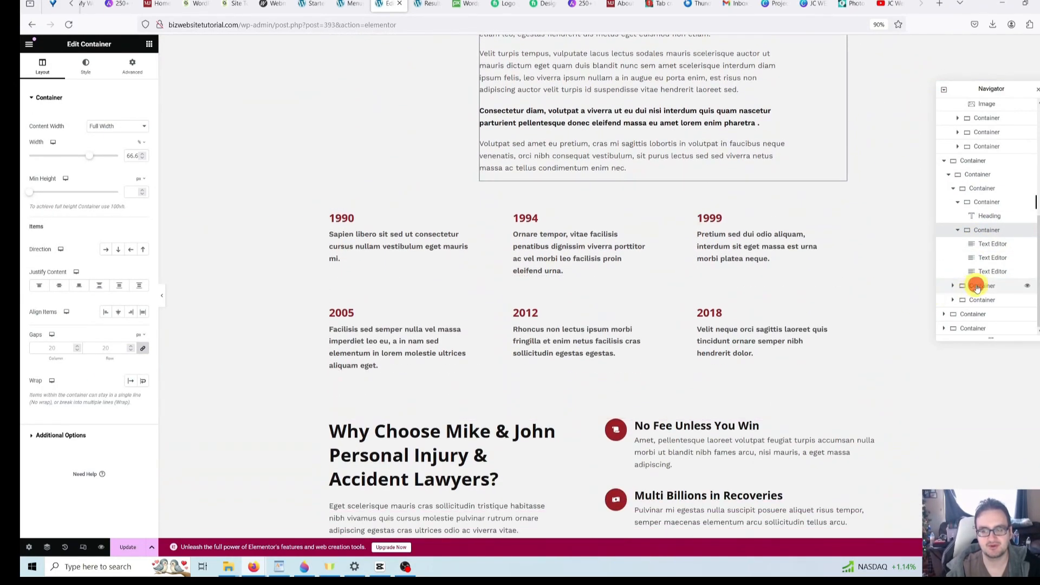
pyautogui.click(977, 302)
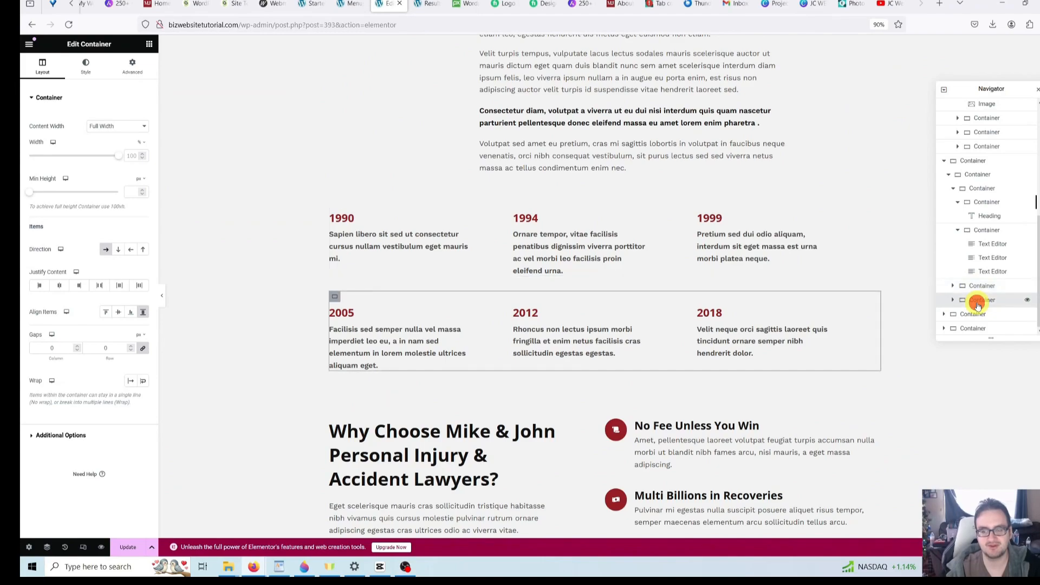
pyautogui.rightClick(977, 285)
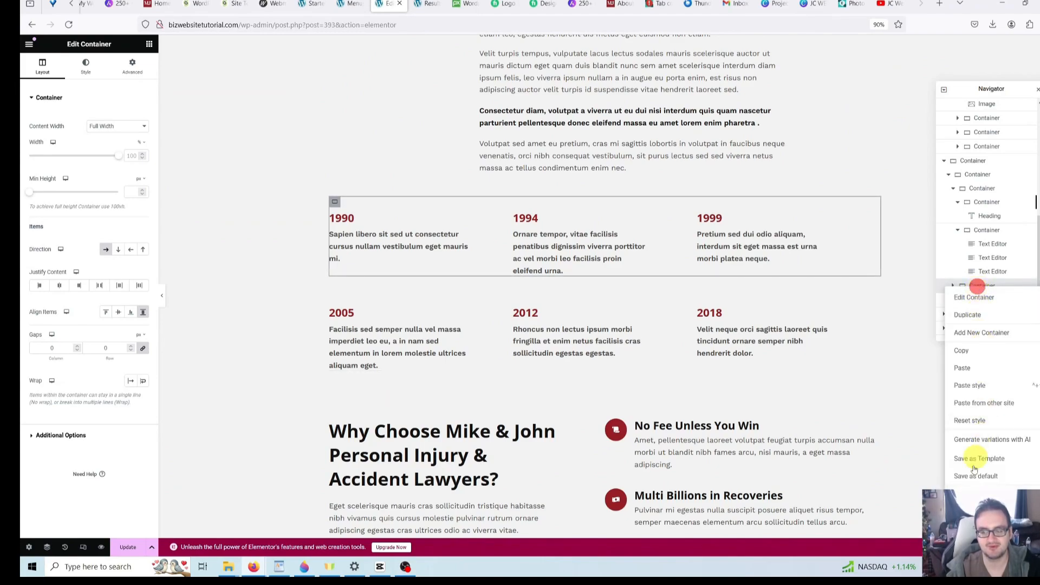
pyautogui.click(977, 513)
pyautogui.rightClick(991, 300)
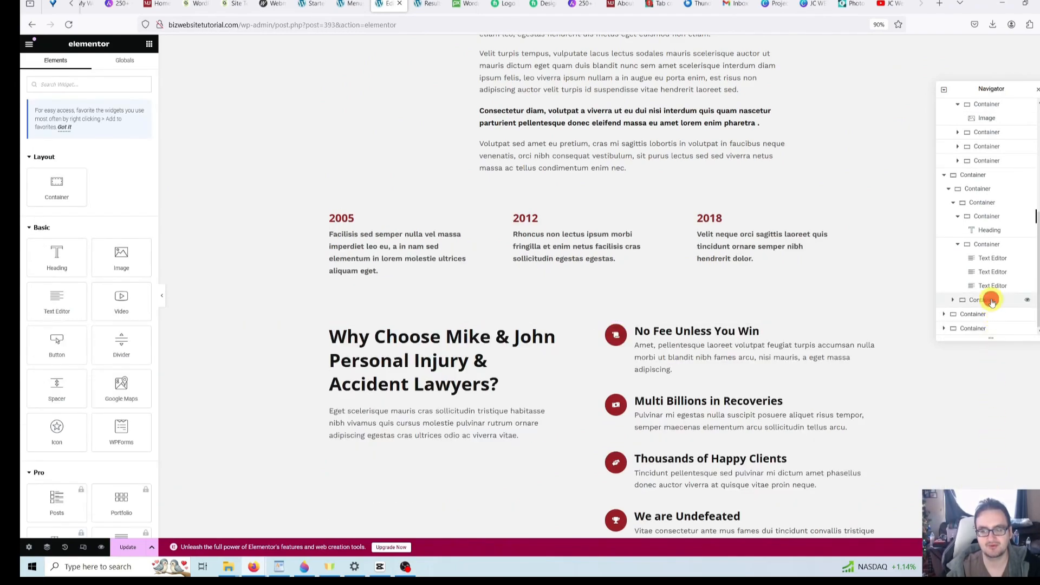
pyautogui.rightClick(992, 301)
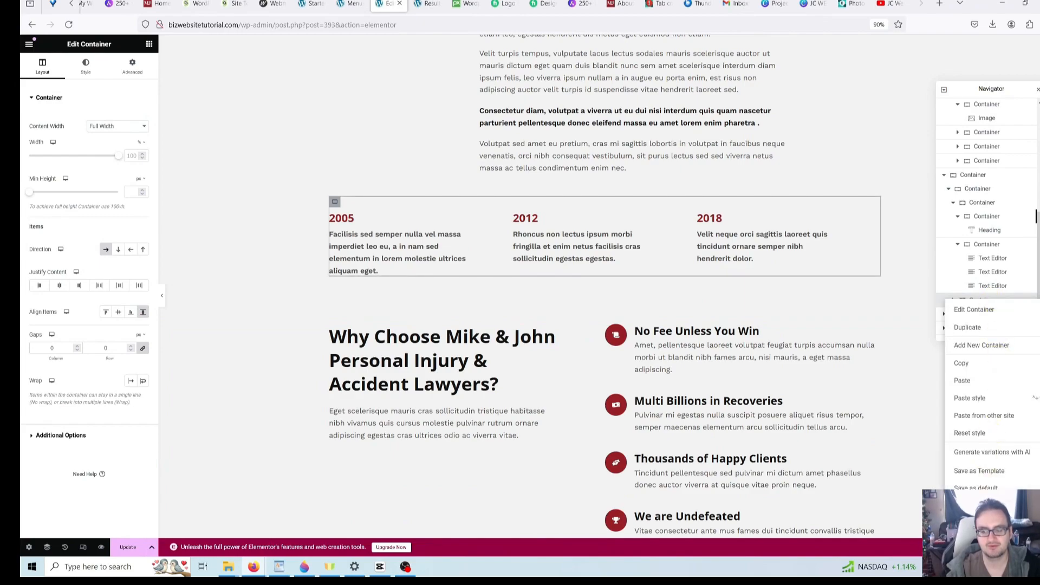
pyautogui.click(977, 513)
pyautogui.scroll(3, 815, 379)
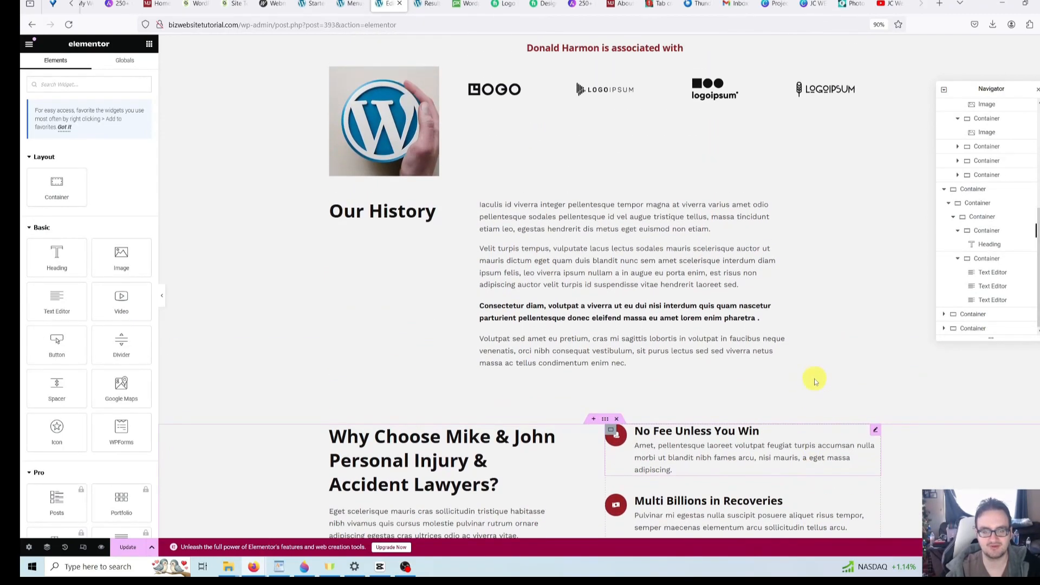
# - Replace 'Mike … Lawyers?' in the Why Choose heading title with 'Johnson & Harmon?'
pyautogui.scroll(-5, 973, 372)
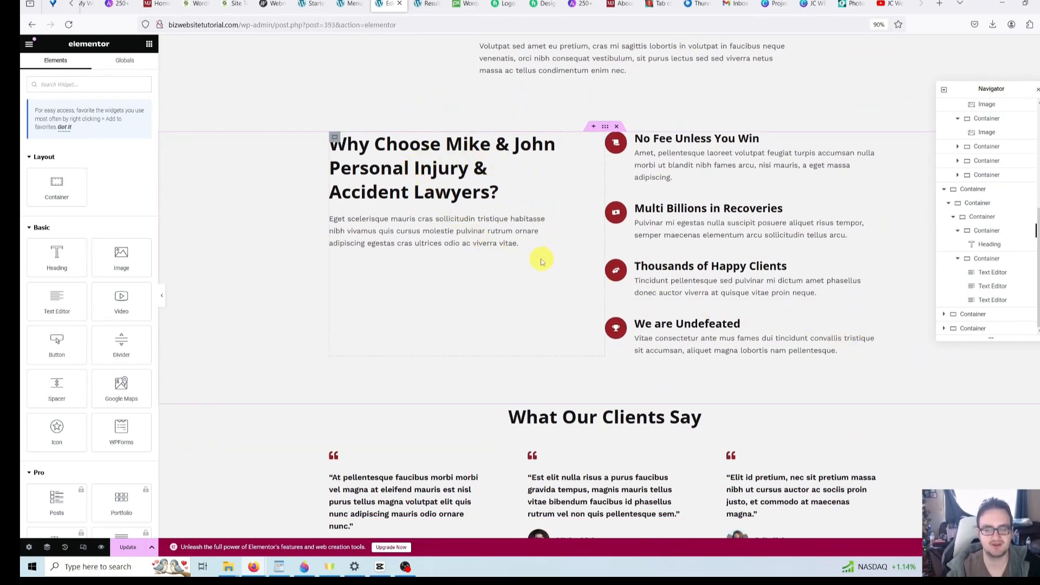
pyautogui.scroll(1, 476, 263)
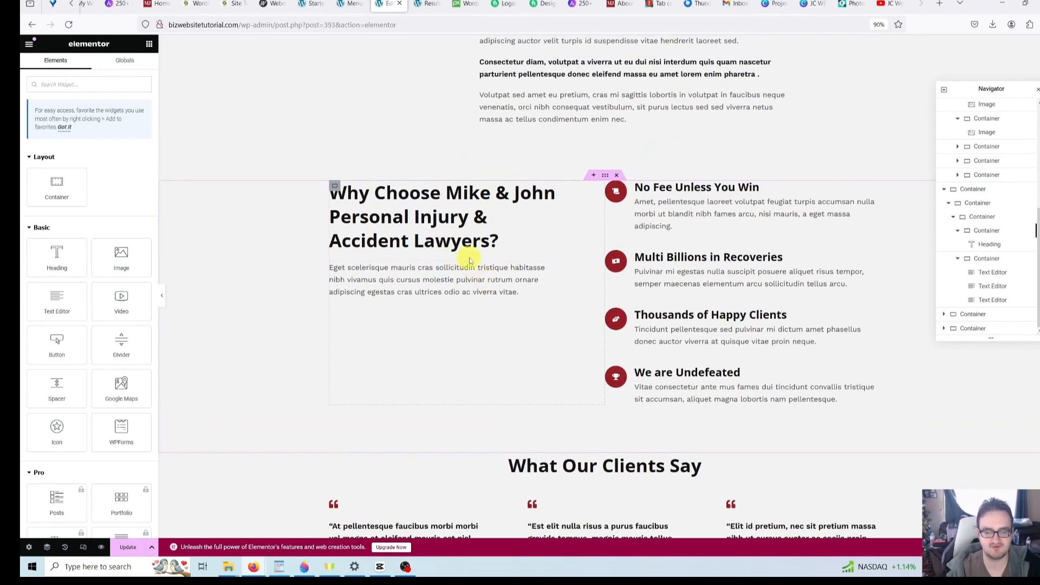
pyautogui.scroll(1, 503, 285)
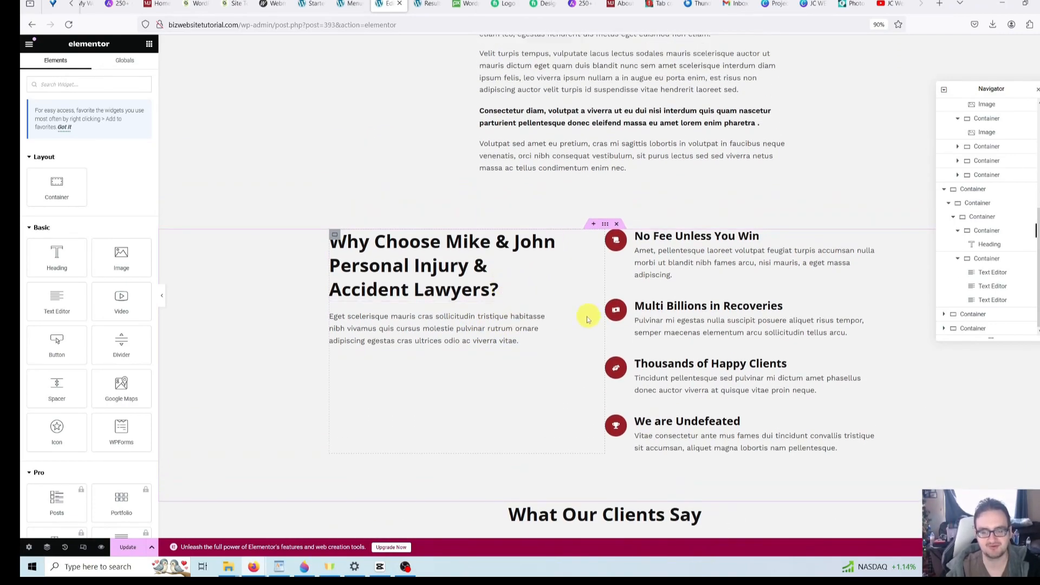
pyautogui.scroll(1, 546, 325)
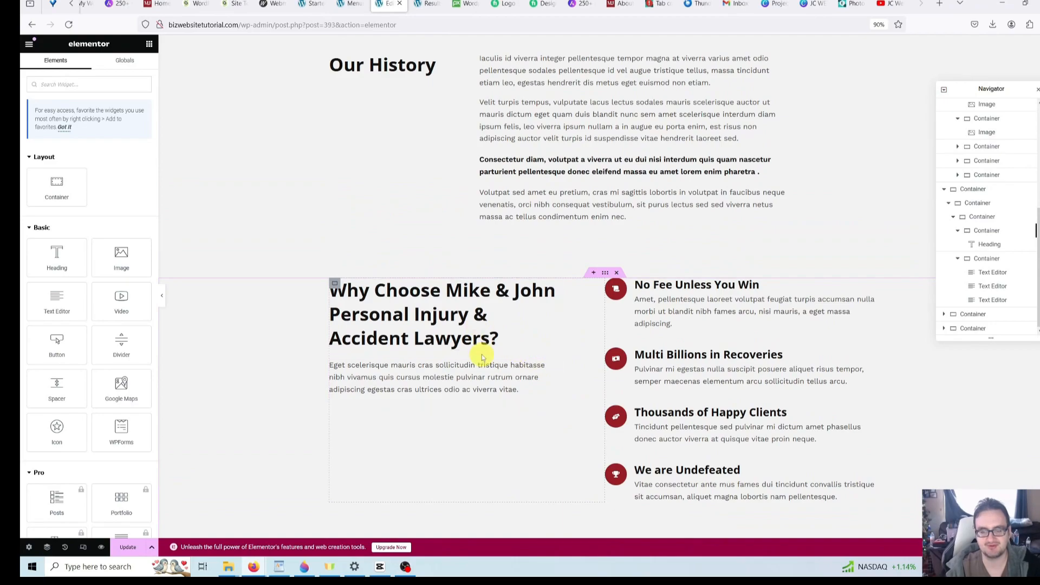
pyautogui.scroll(-1, 569, 350)
pyautogui.click(646, 302)
pyautogui.click(669, 252)
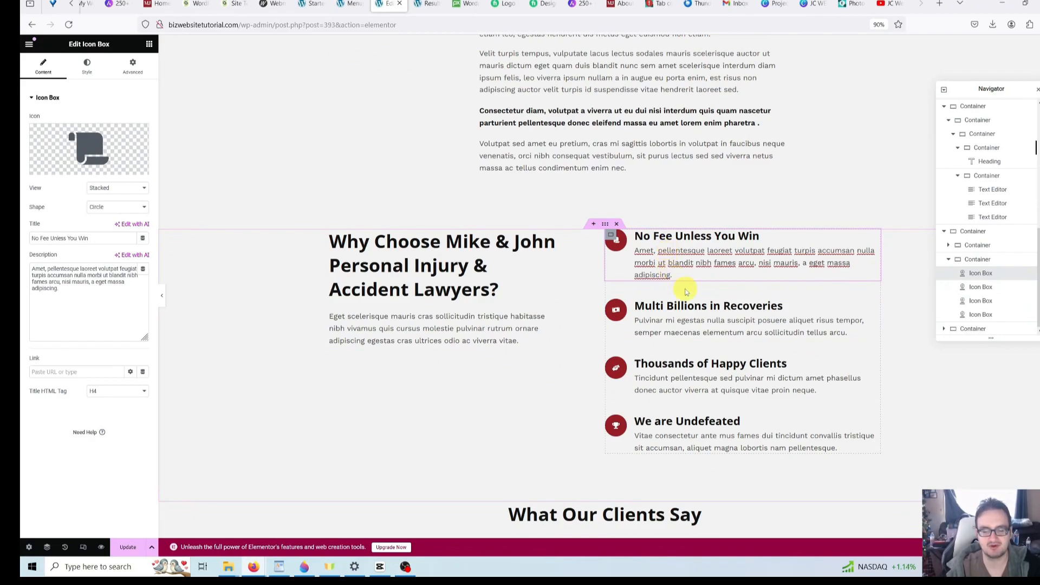
pyautogui.scroll(-2, 684, 295)
pyautogui.click(443, 174)
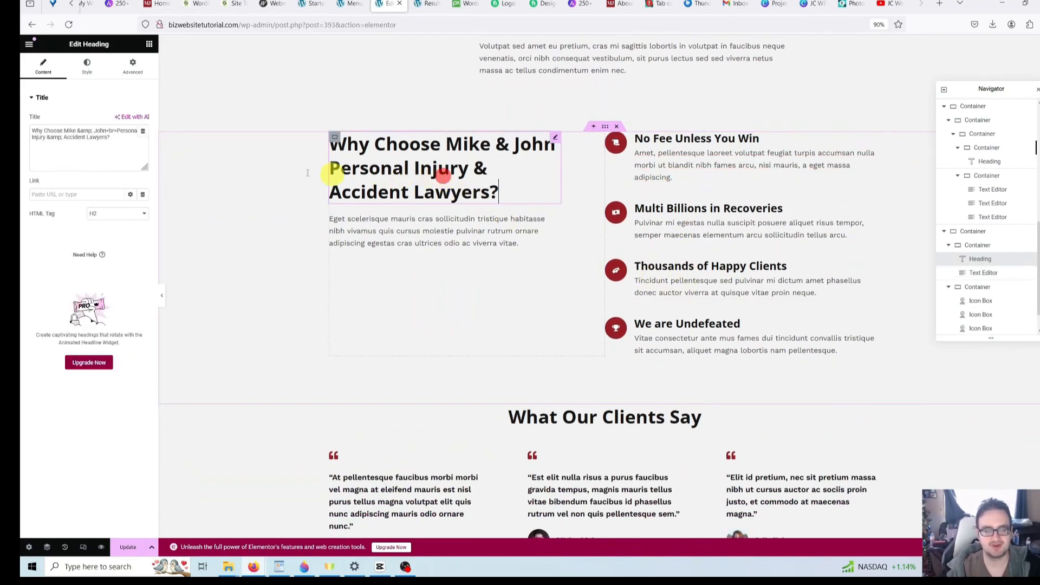
pyautogui.click(120, 144)
pyautogui.moveTo(119, 143); pyautogui.dragTo(64, 128)
pyautogui.write('Johnson ')
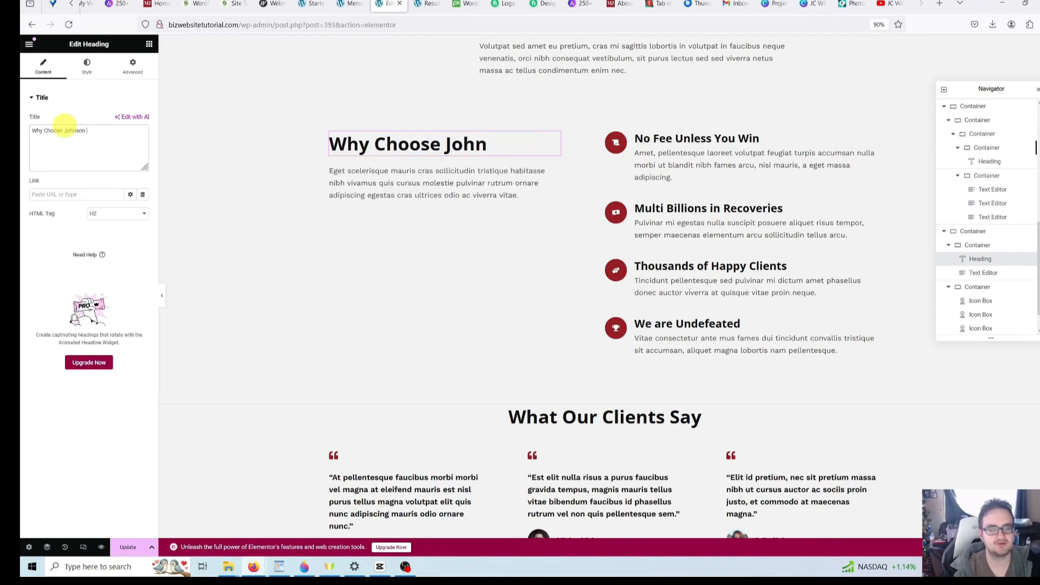
pyautogui.write('& Harmon?')
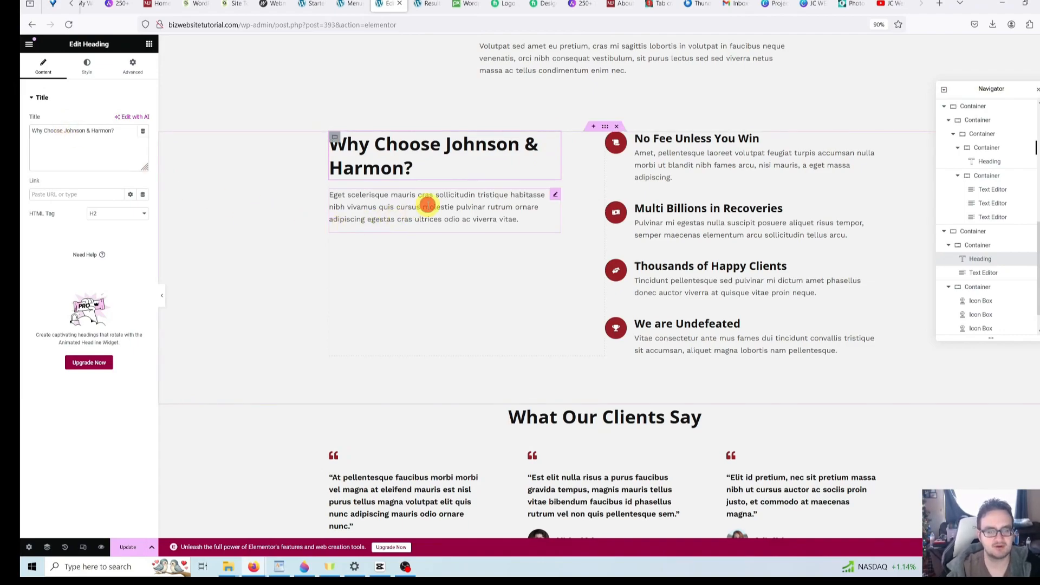
pyautogui.click(427, 204)
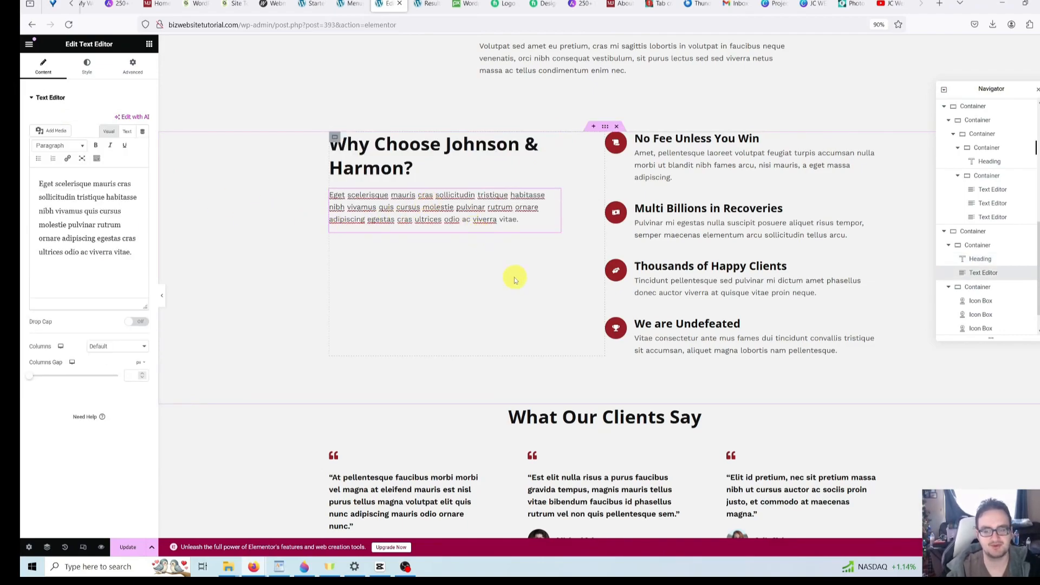
pyautogui.scroll(-1, 483, 211)
pyautogui.scroll(-4, 484, 212)
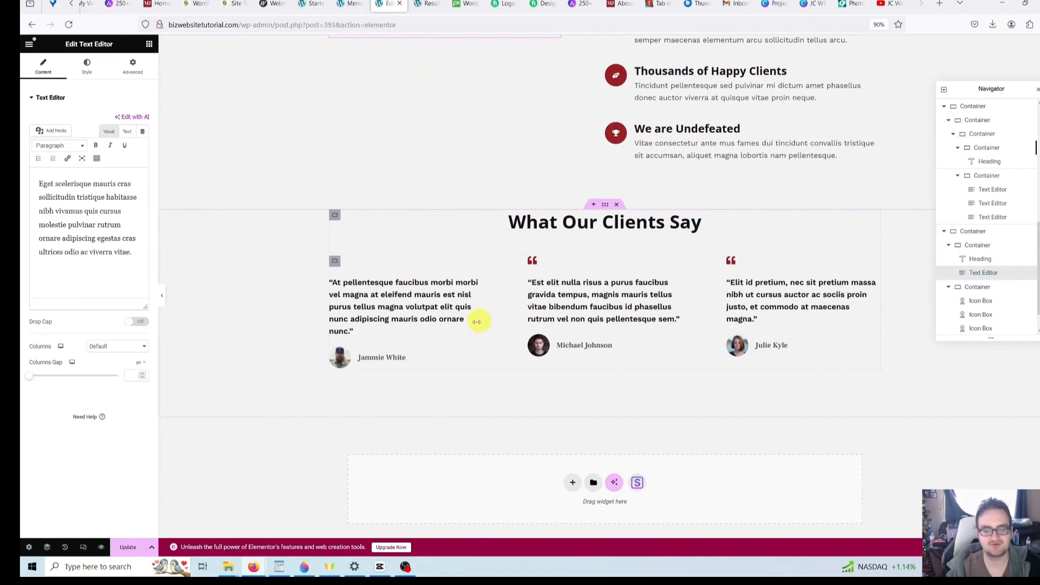
# - Remove the photo from each of the three client testimonials, then reselect the middle testimonial
pyautogui.click(378, 358)
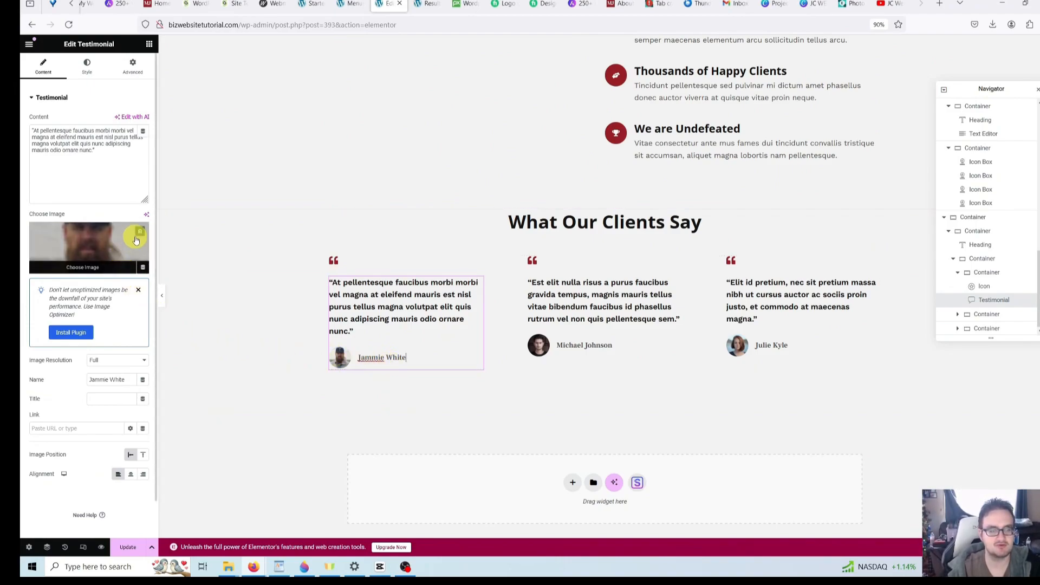
pyautogui.click(139, 234)
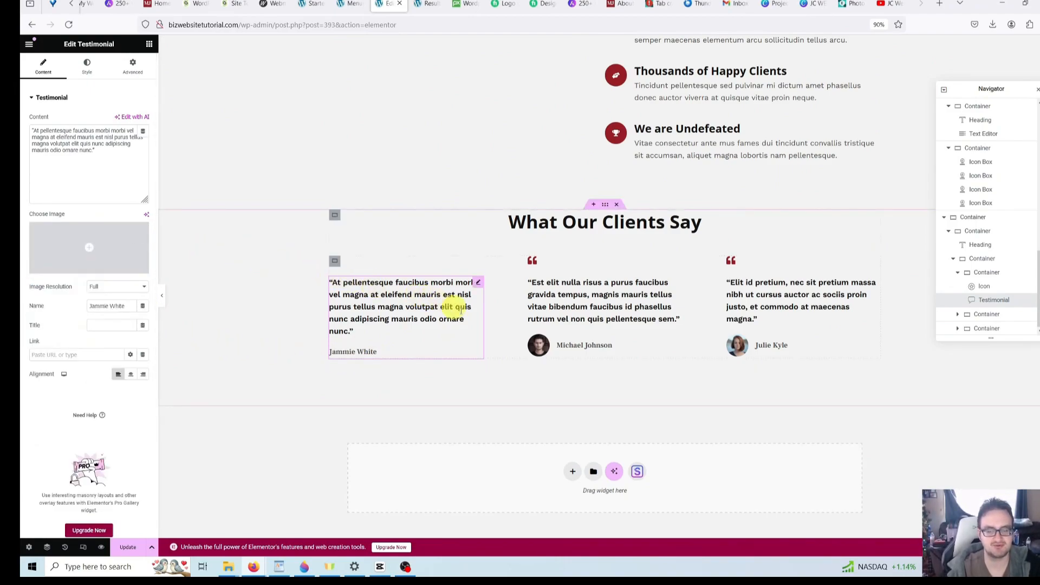
pyautogui.click(643, 344)
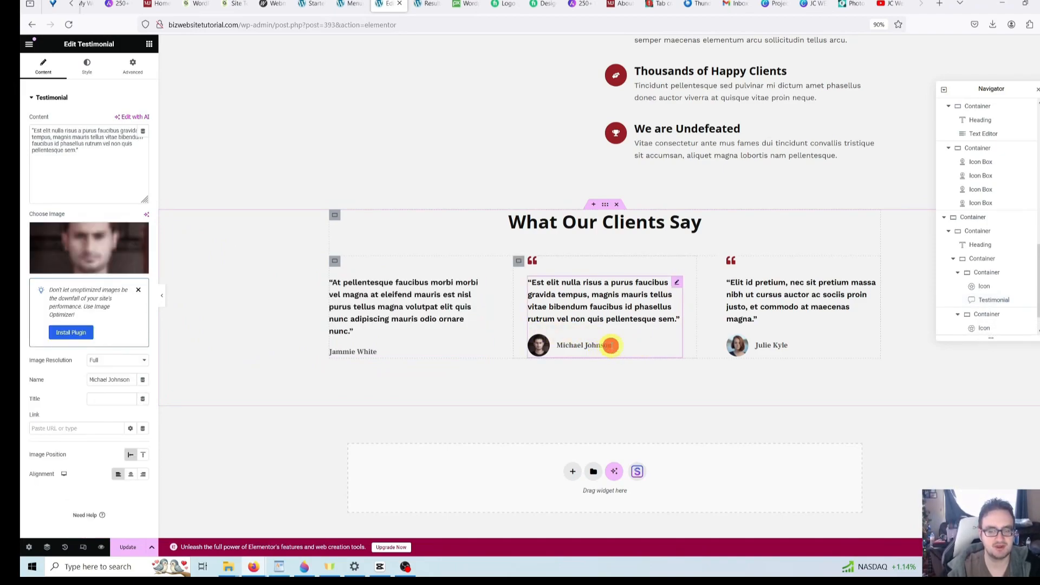
pyautogui.moveTo(112, 242)
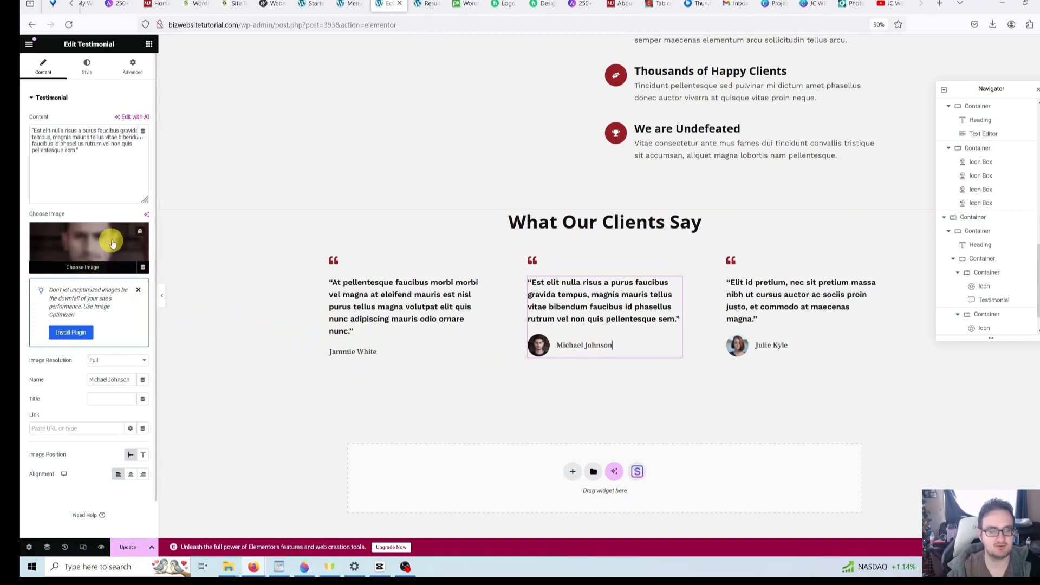
pyautogui.click(140, 233)
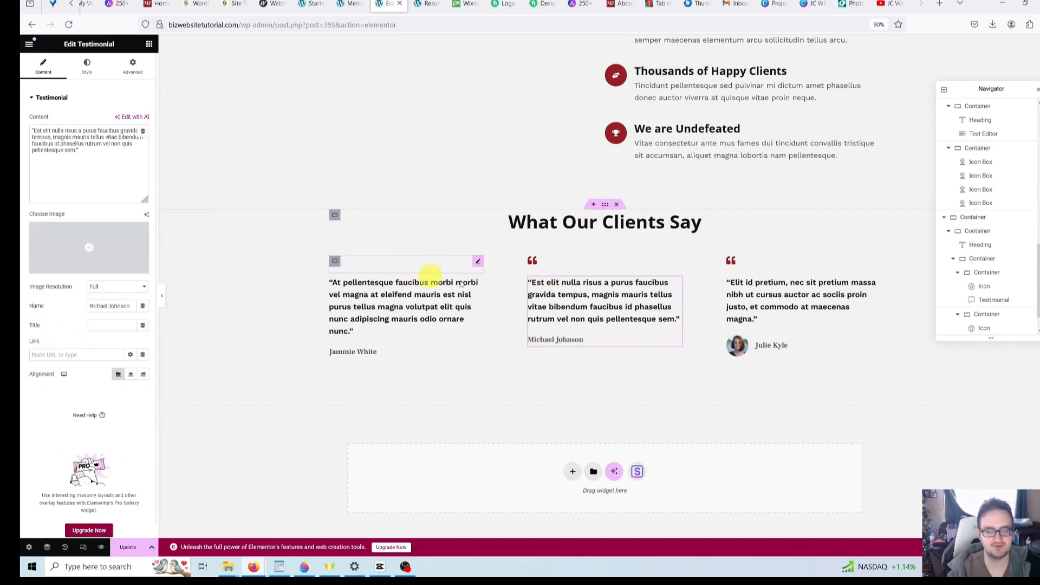
pyautogui.click(796, 345)
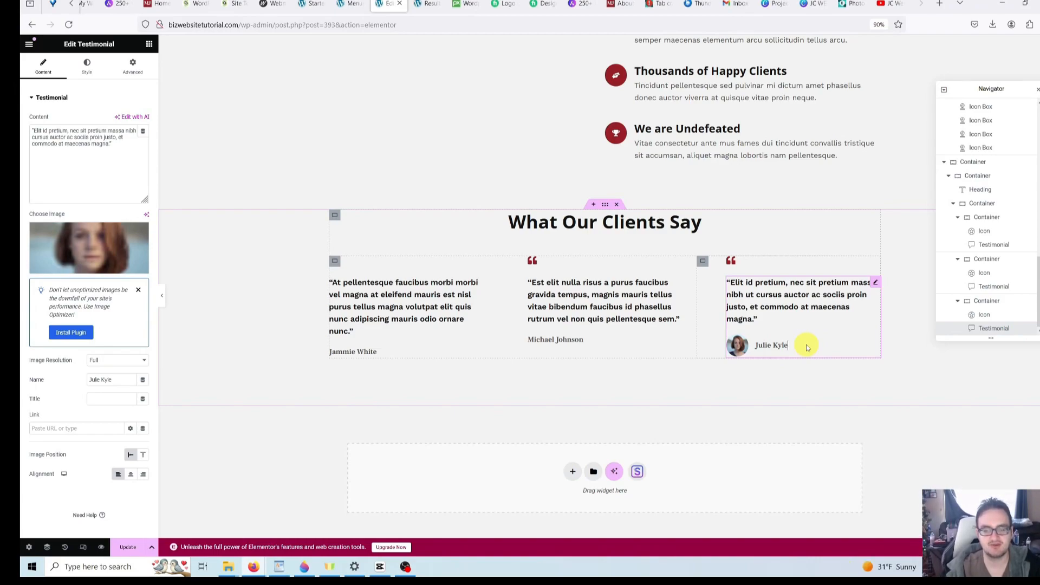
pyautogui.click(140, 233)
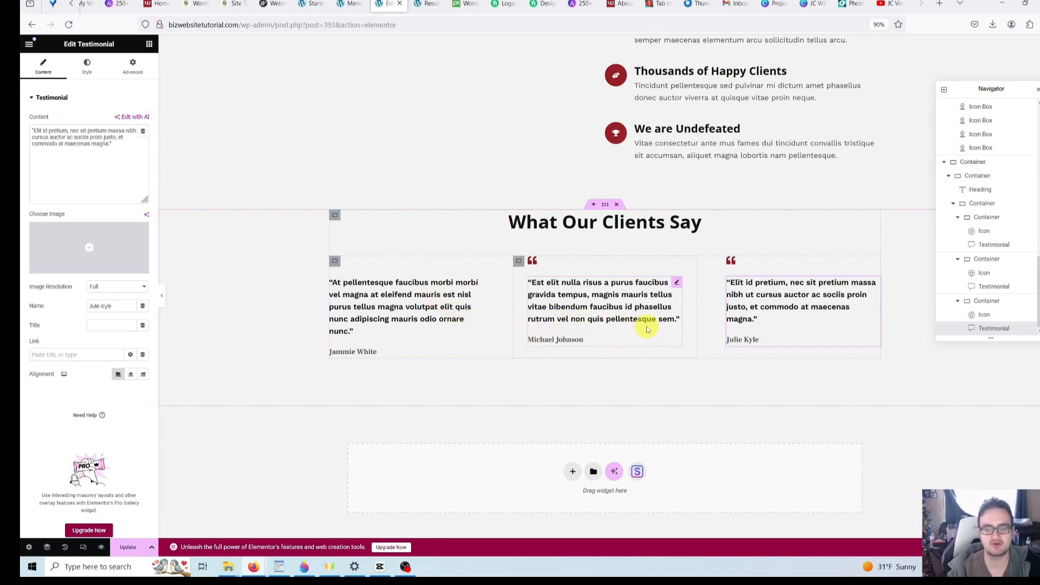
pyautogui.click(567, 355)
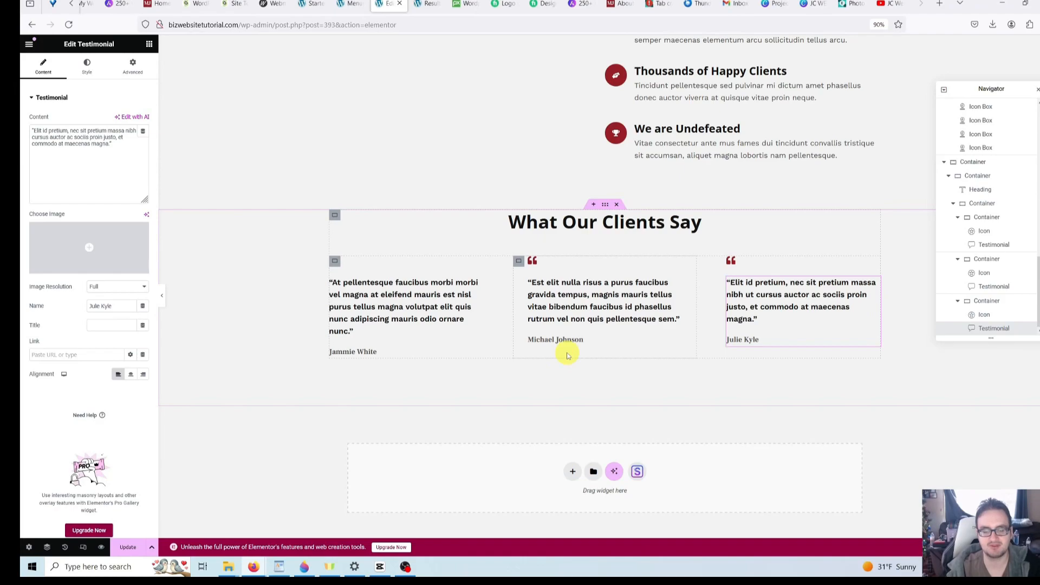
pyautogui.click(567, 355)
pyautogui.click(568, 355)
pyautogui.scroll(-7, 567, 353)
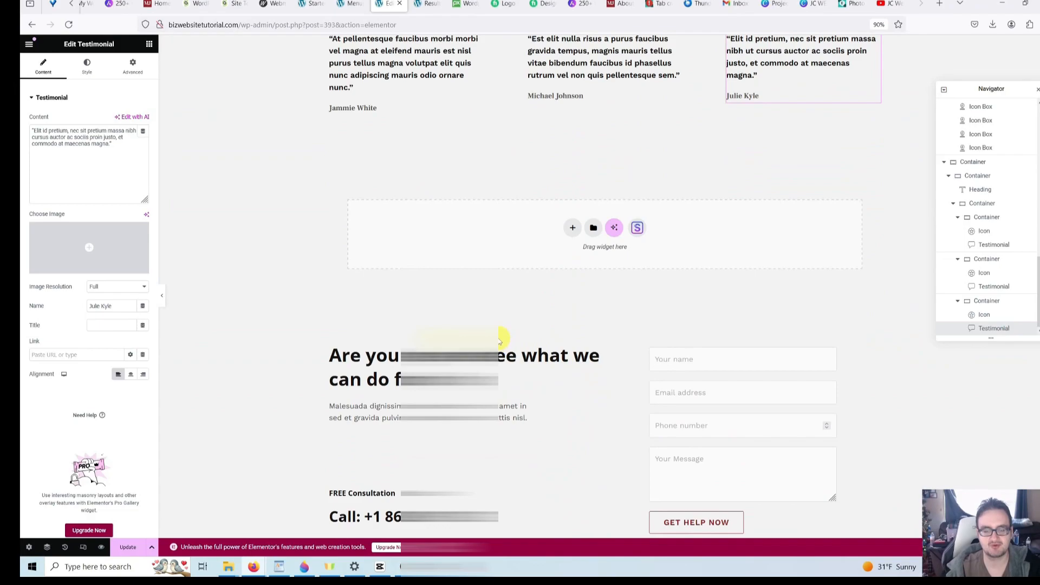
pyautogui.scroll(-1, 499, 340)
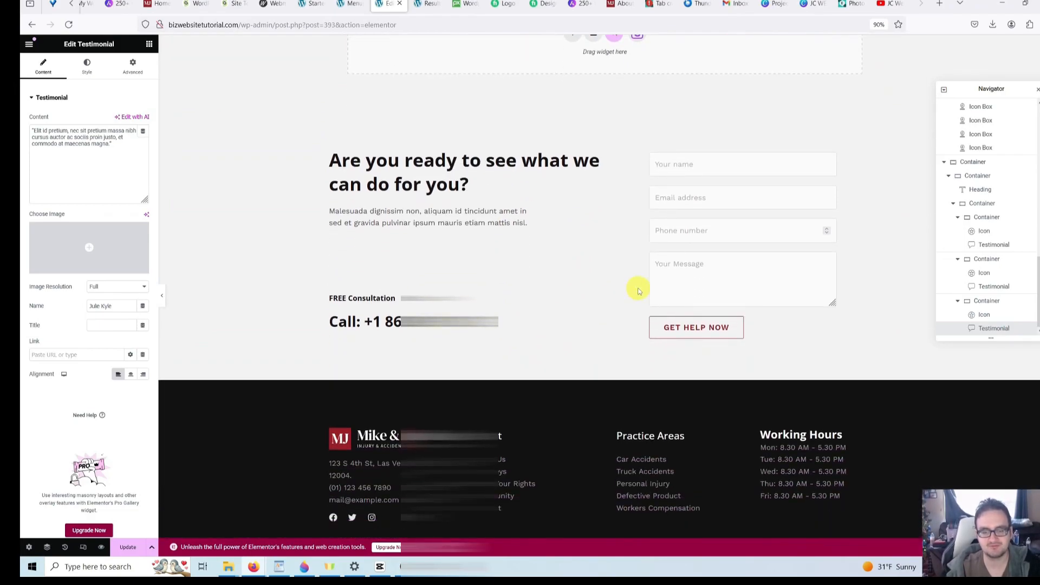
pyautogui.scroll(-1, 638, 291)
pyautogui.scroll(3, 569, 304)
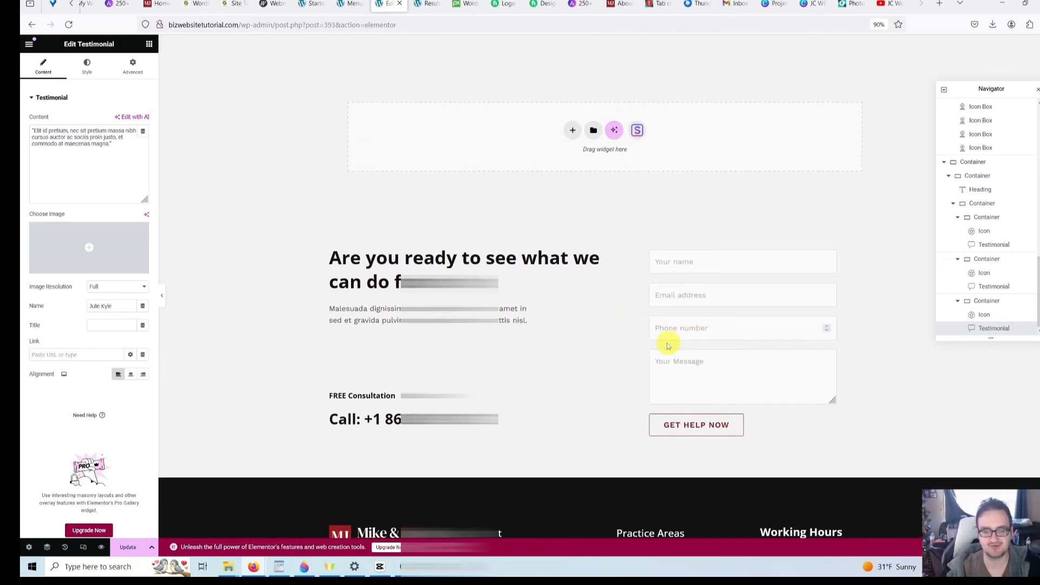
pyautogui.scroll(-3, 603, 332)
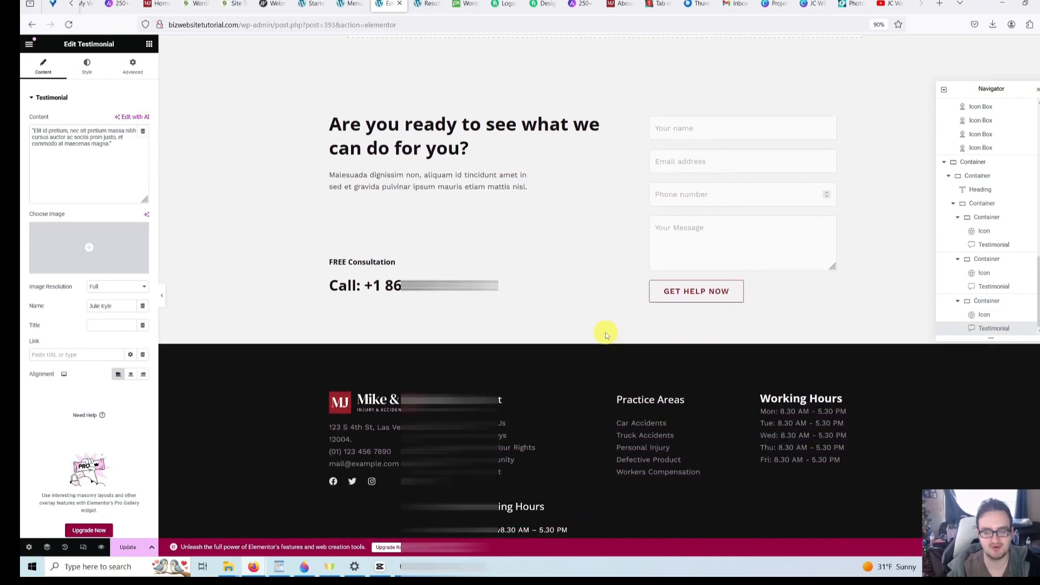
pyautogui.scroll(2, 546, 302)
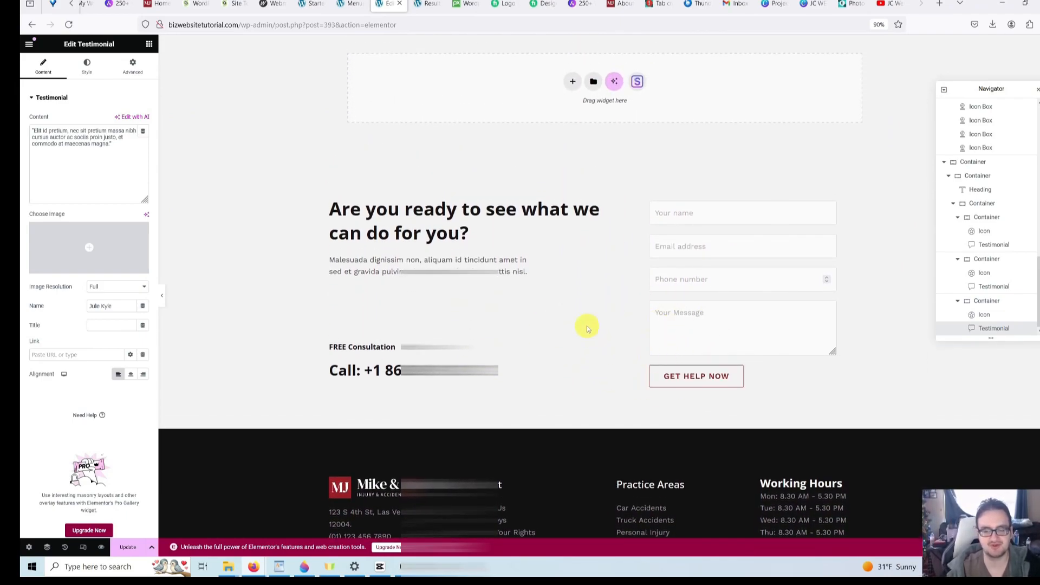
pyautogui.scroll(20, 560, 337)
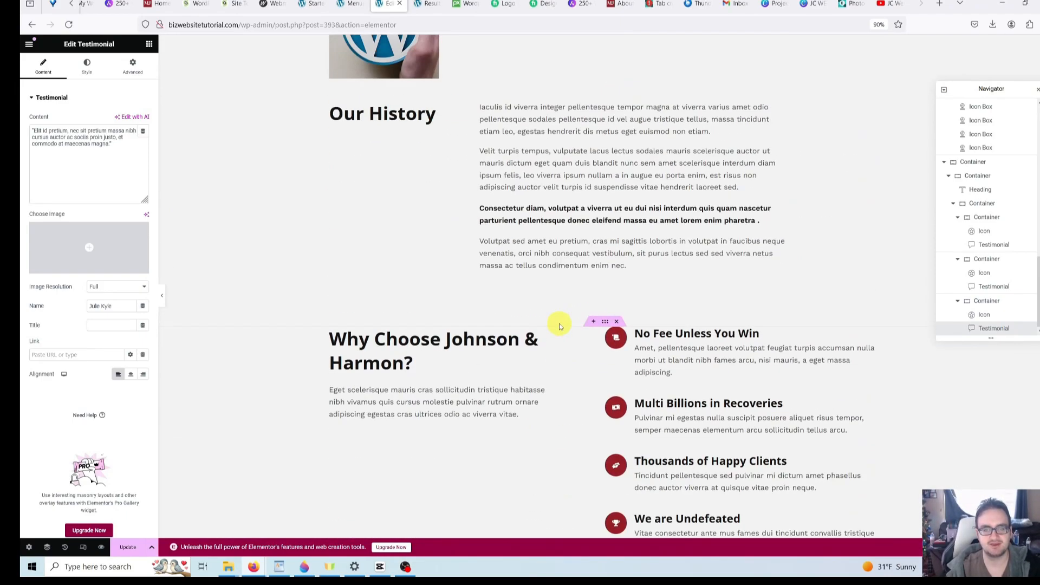
pyautogui.scroll(8, 560, 325)
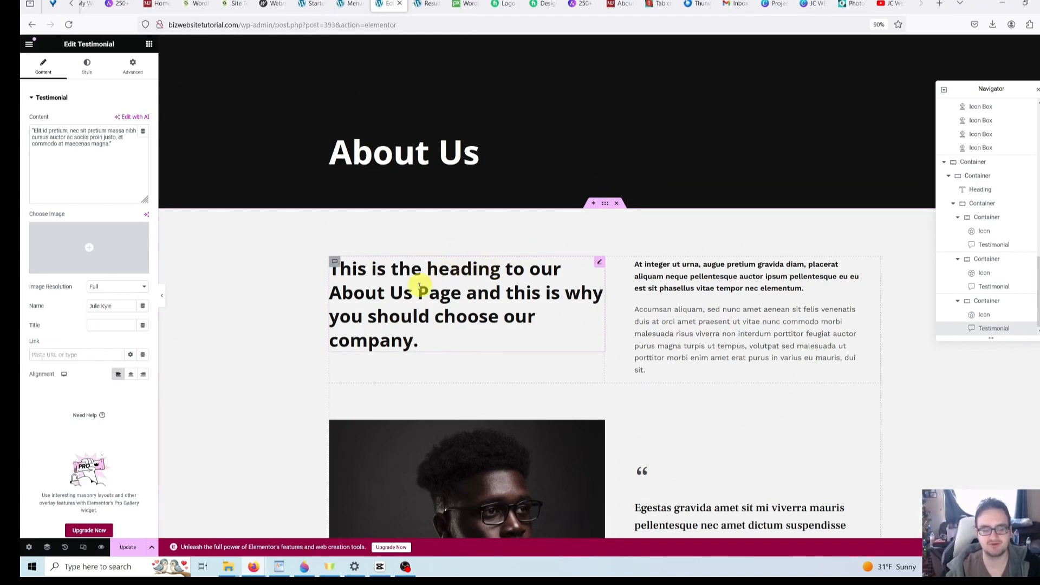
# - Switch the Elementor preview to Tablet Portrait and scroll back up the page
pyautogui.click(83, 548)
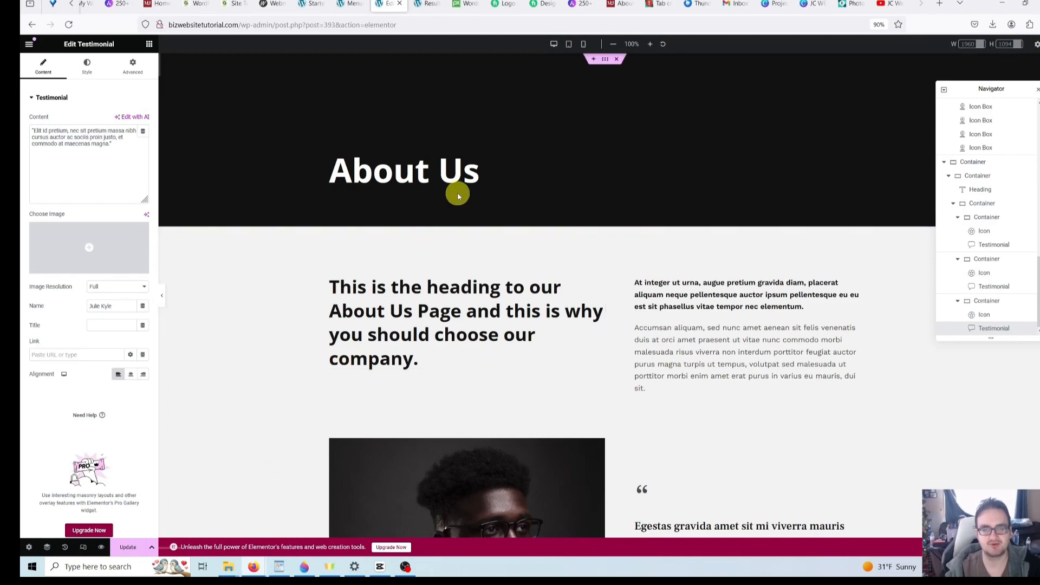
pyautogui.click(570, 47)
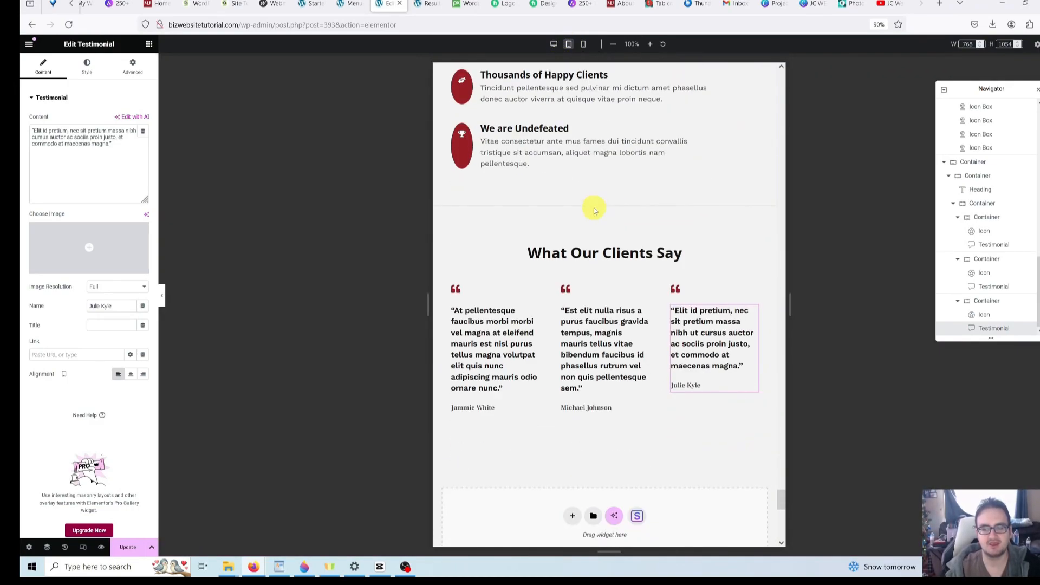
pyautogui.scroll(5, 666, 298)
pyautogui.scroll(3, 651, 299)
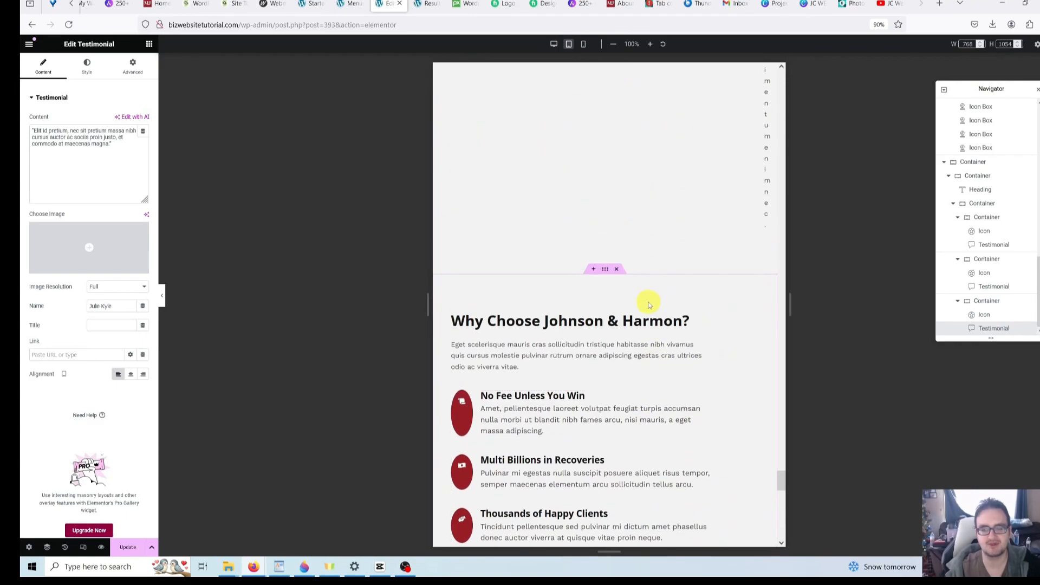
pyautogui.scroll(3, 688, 325)
pyautogui.scroll(5, 688, 350)
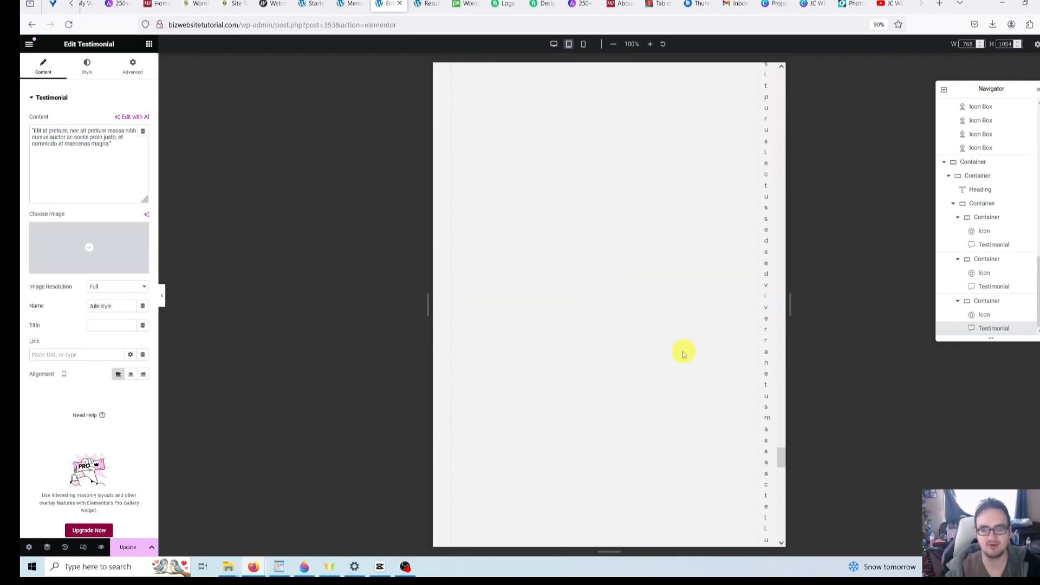
pyautogui.moveTo(784, 436); pyautogui.dragTo(770, 106)
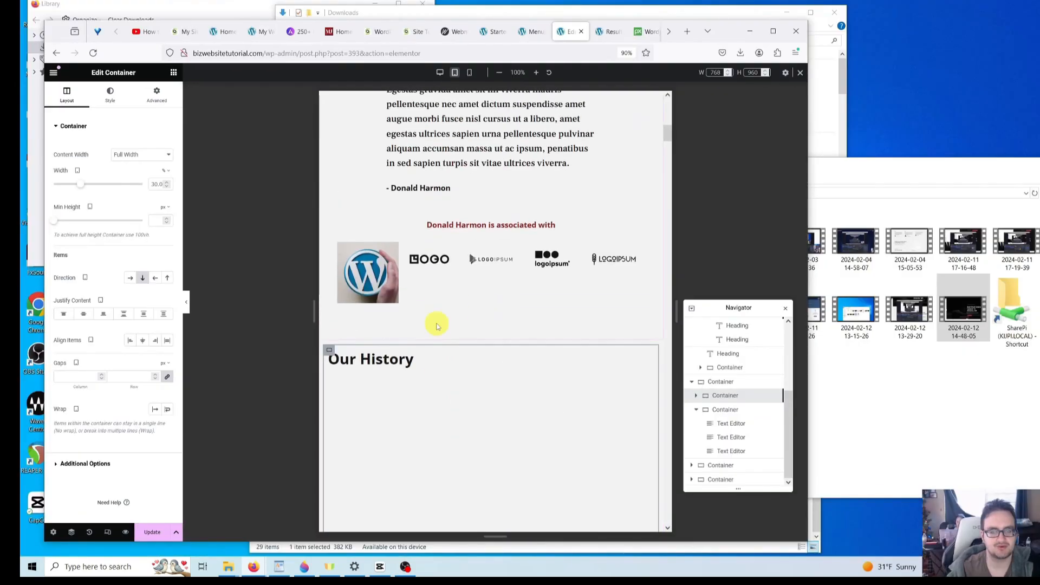
# - Widen the tablet Our History text column to about 55% and save with Update
pyautogui.scroll(-2, 434, 331)
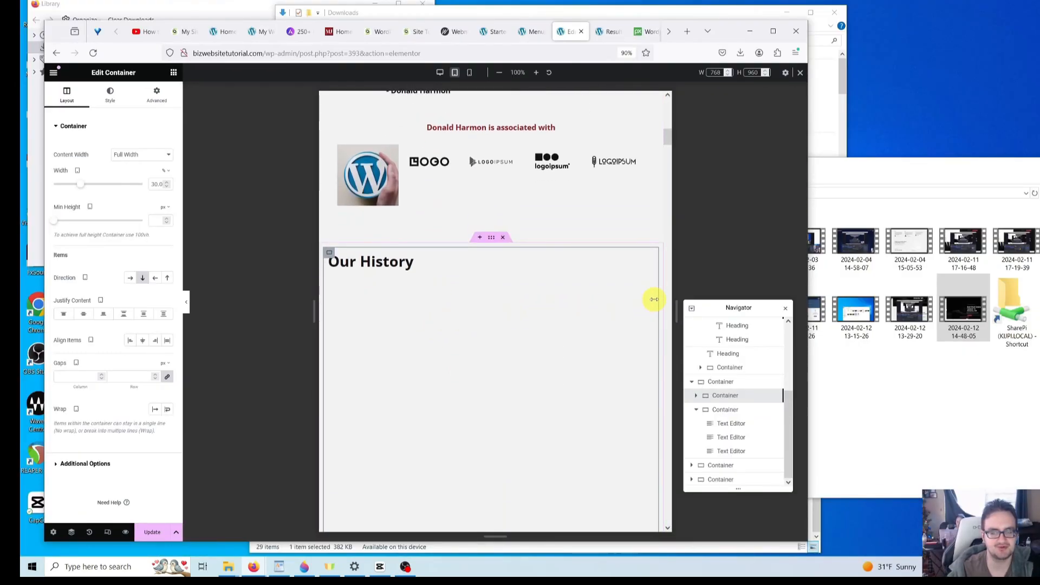
pyautogui.moveTo(654, 298)
pyautogui.mouseDown()
pyautogui.moveTo(512, 293)
pyautogui.moveTo(432, 295)
pyautogui.moveTo(431, 305)
pyautogui.mouseUp()
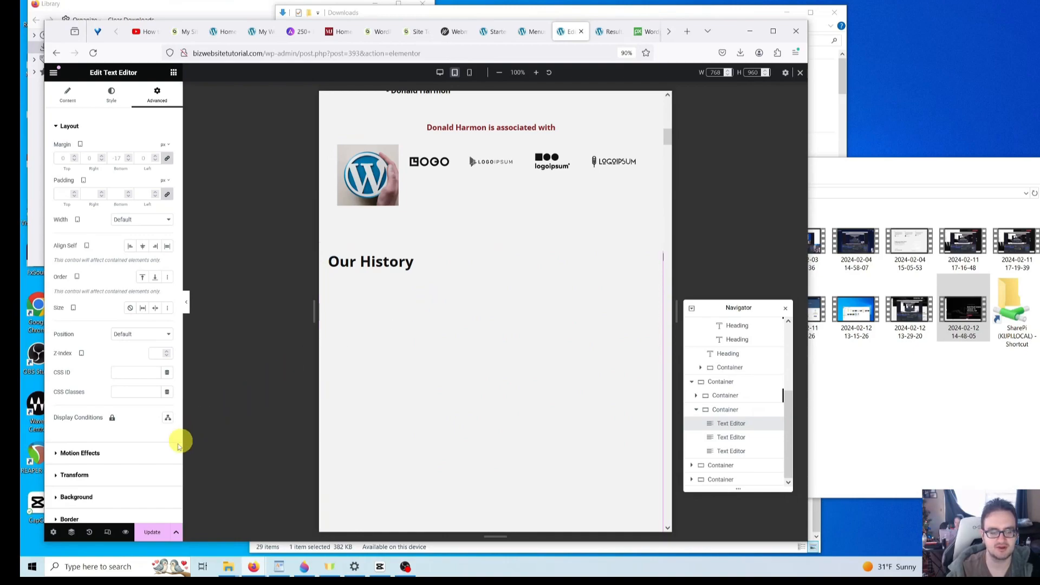
pyautogui.click(152, 533)
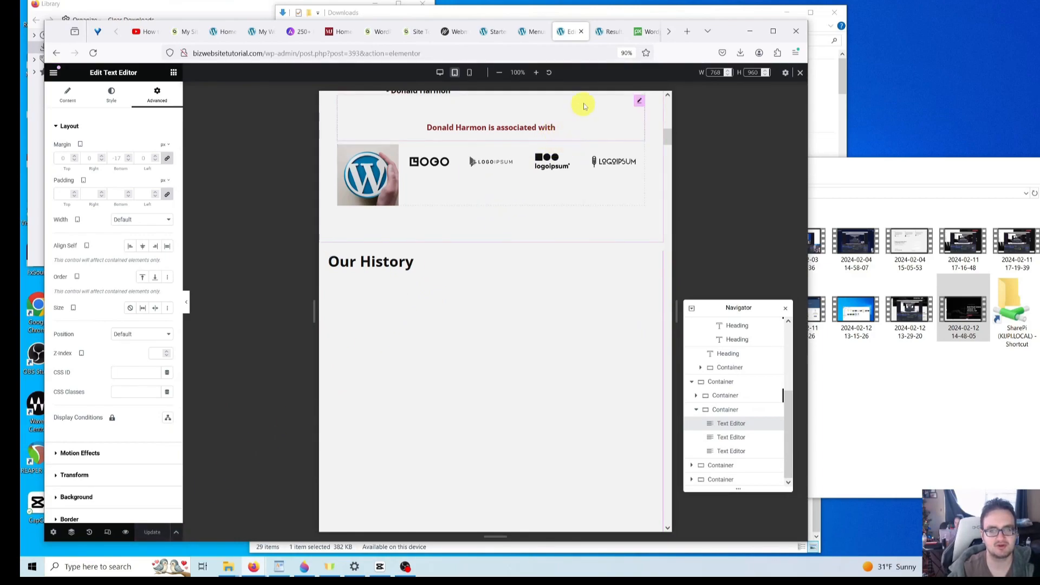
# - Load the live site by entering 'bizwe' in the live-site tab's address bar
pyautogui.click(665, 37)
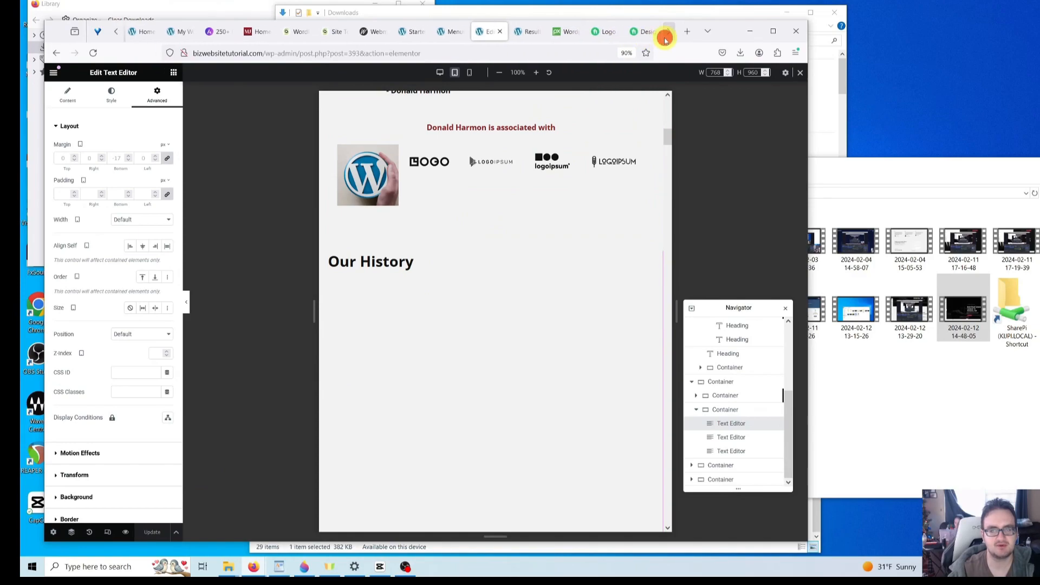
pyautogui.click(528, 36)
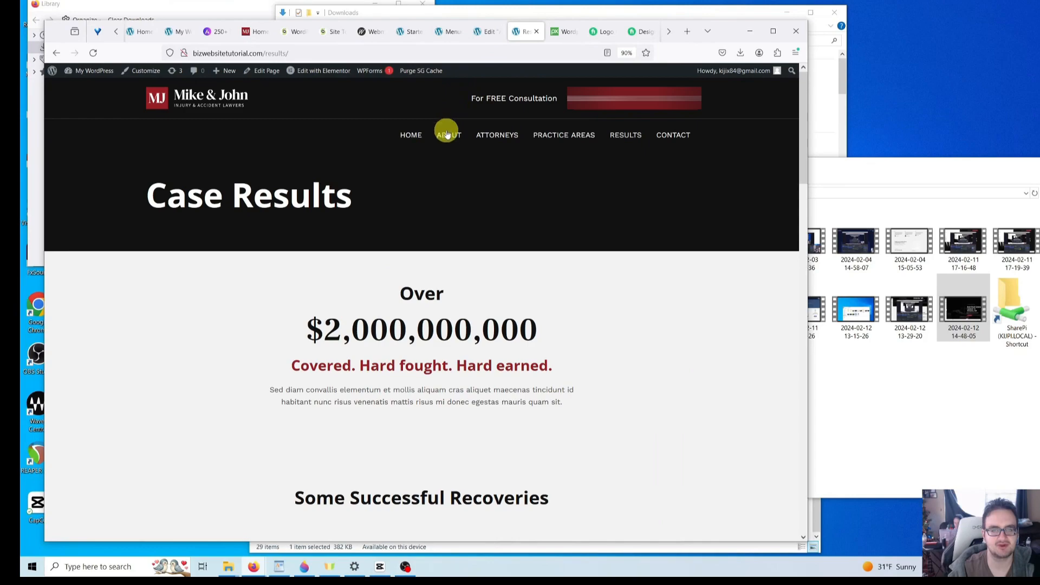
pyautogui.click(309, 52)
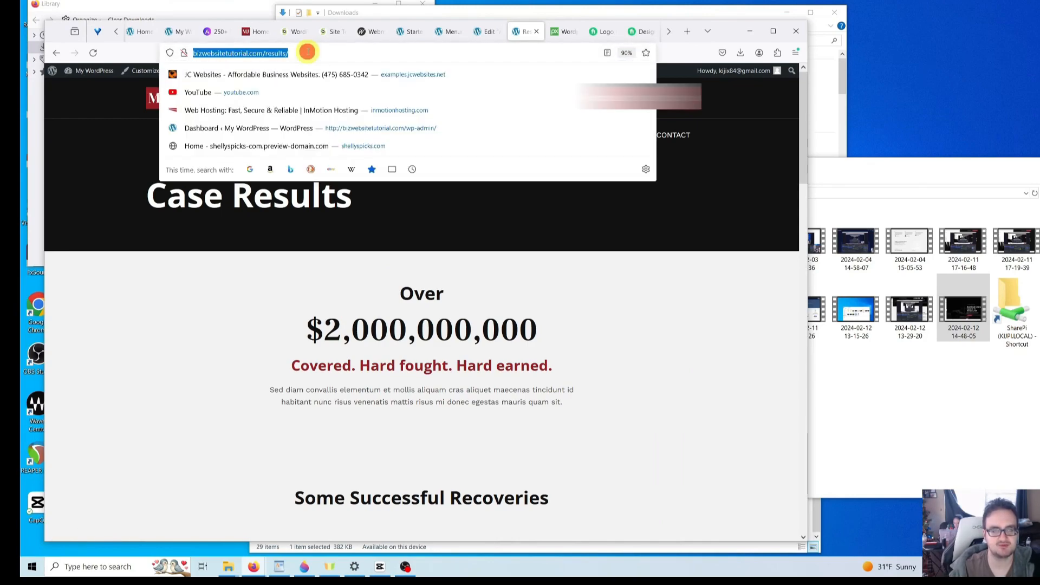
pyautogui.press('BackSpace')
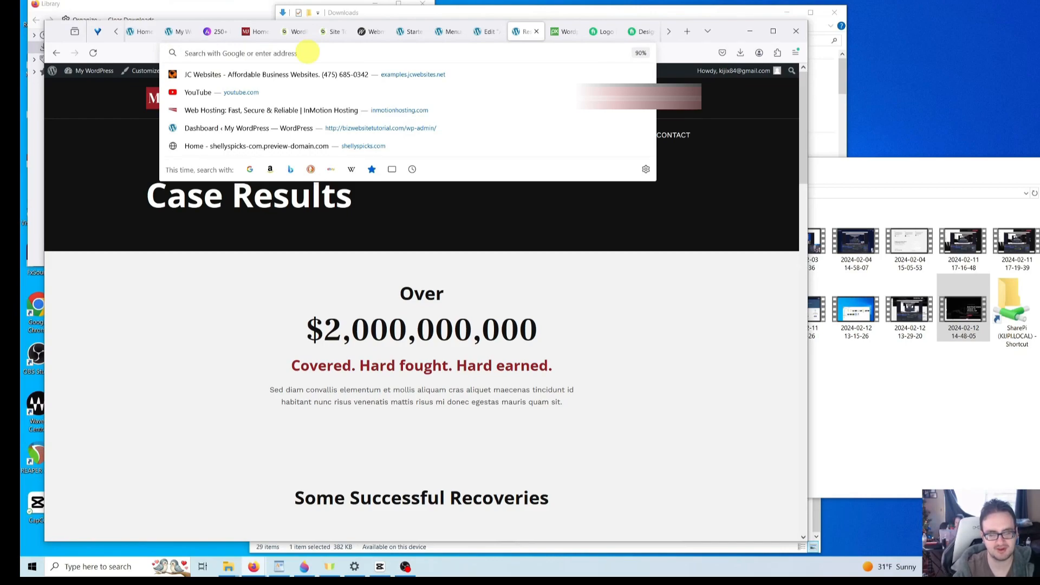
pyautogui.write('bizw')
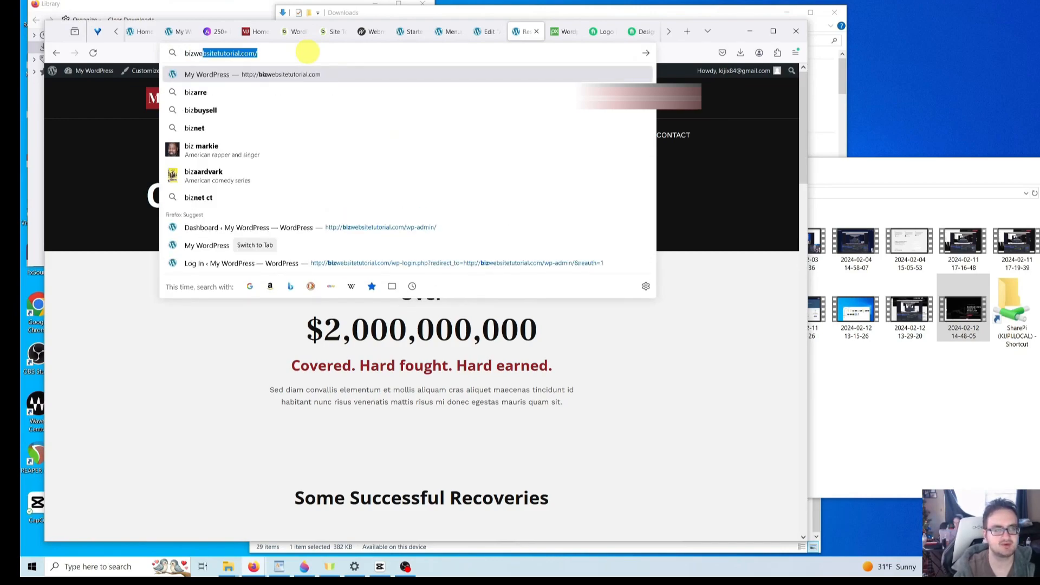
pyautogui.write('e')
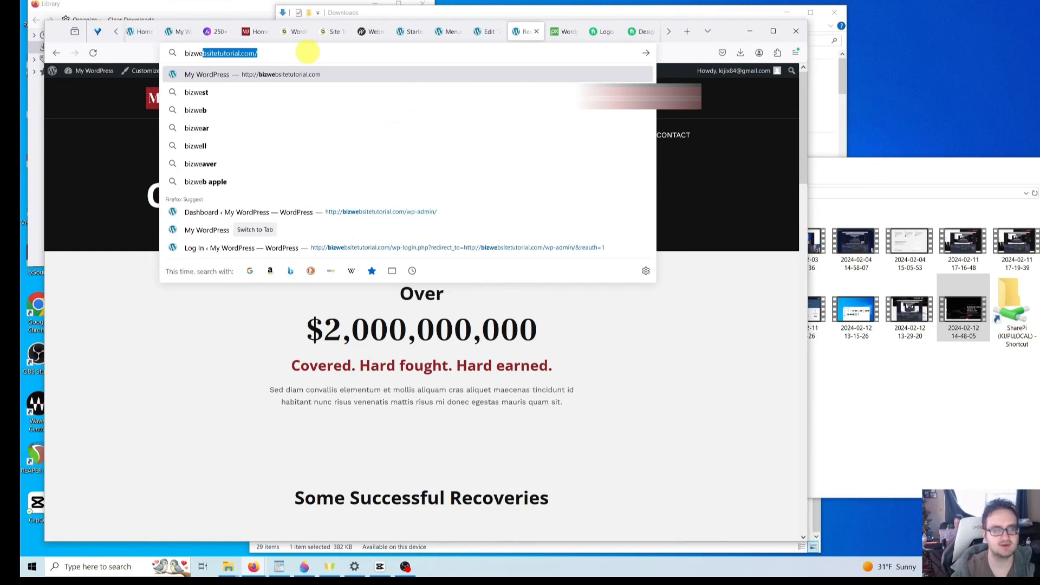
pyautogui.press('Return')
pyautogui.moveTo(339, 87)
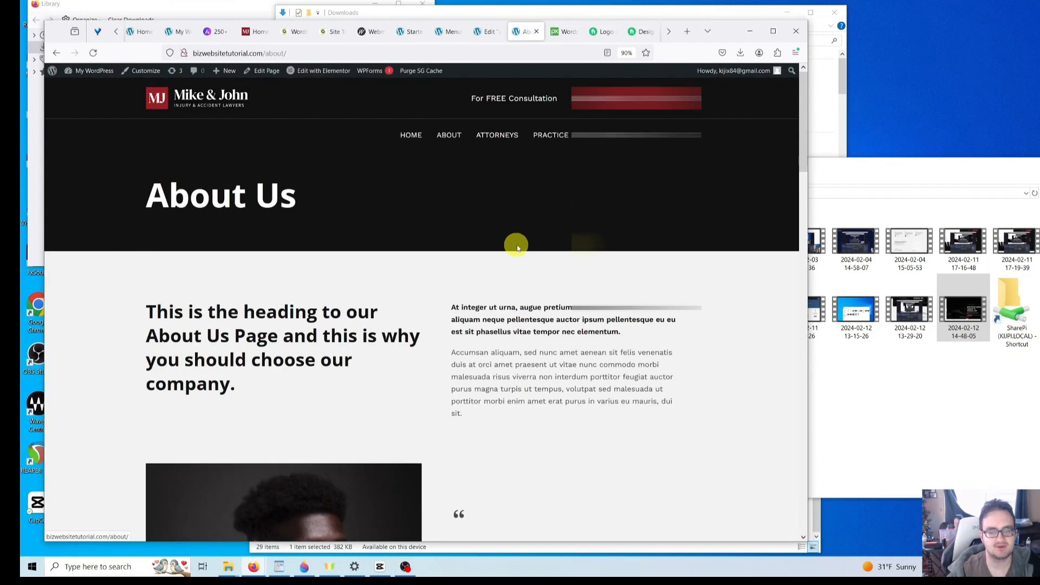
# - Narrow the browser window to tablet width and scroll the live page to check its layout
pyautogui.scroll(-5, 515, 244)
pyautogui.scroll(-8, 514, 244)
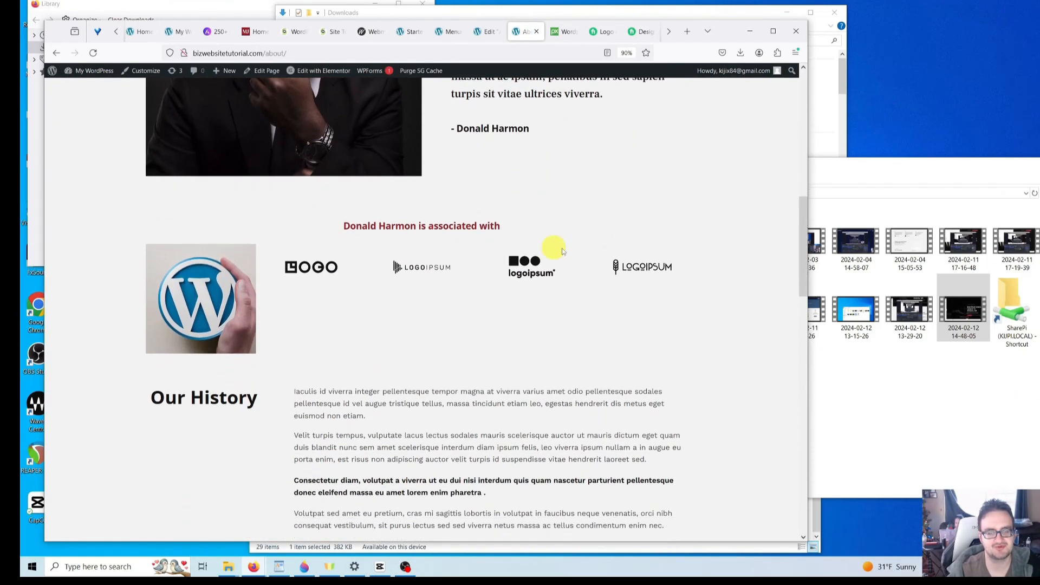
pyautogui.scroll(-3, 647, 263)
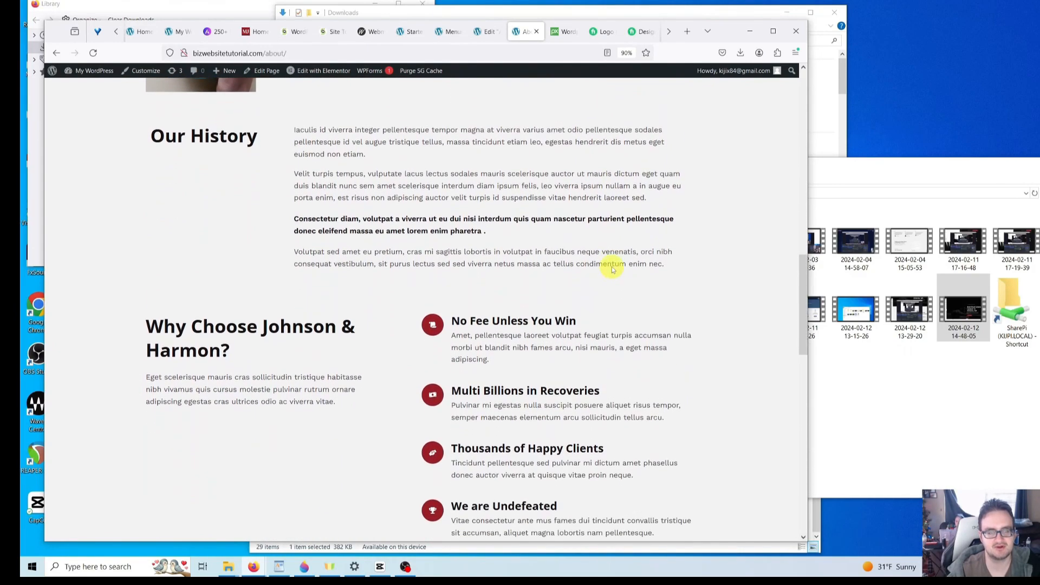
pyautogui.scroll(2, 651, 264)
pyautogui.moveTo(809, 293); pyautogui.dragTo(433, 305)
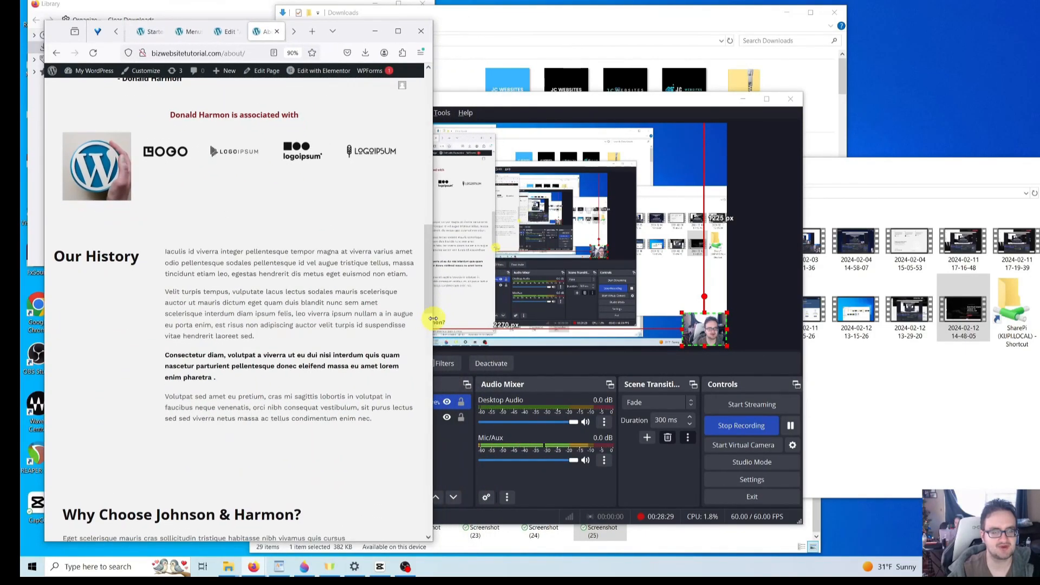
pyautogui.scroll(-3, 375, 321)
pyautogui.scroll(4, 377, 321)
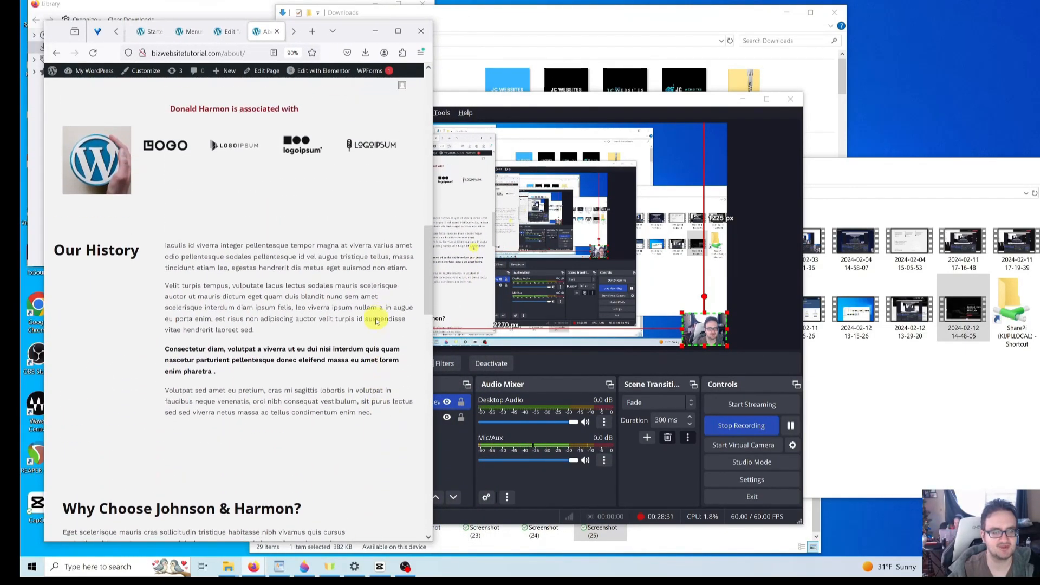
pyautogui.moveTo(434, 334); pyautogui.dragTo(385, 331)
pyautogui.scroll(-10, 365, 328)
pyautogui.scroll(4, 363, 333)
pyautogui.scroll(6, 362, 335)
pyautogui.scroll(-6, 347, 357)
pyautogui.scroll(2, 344, 369)
pyautogui.scroll(-10, 345, 372)
pyautogui.scroll(10, 344, 374)
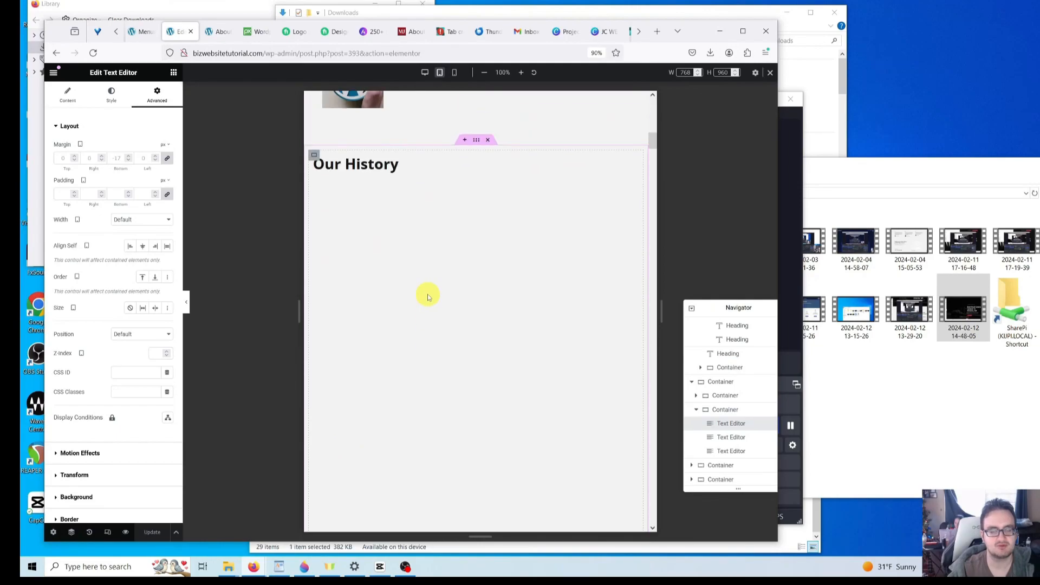
pyautogui.scroll(4, 428, 297)
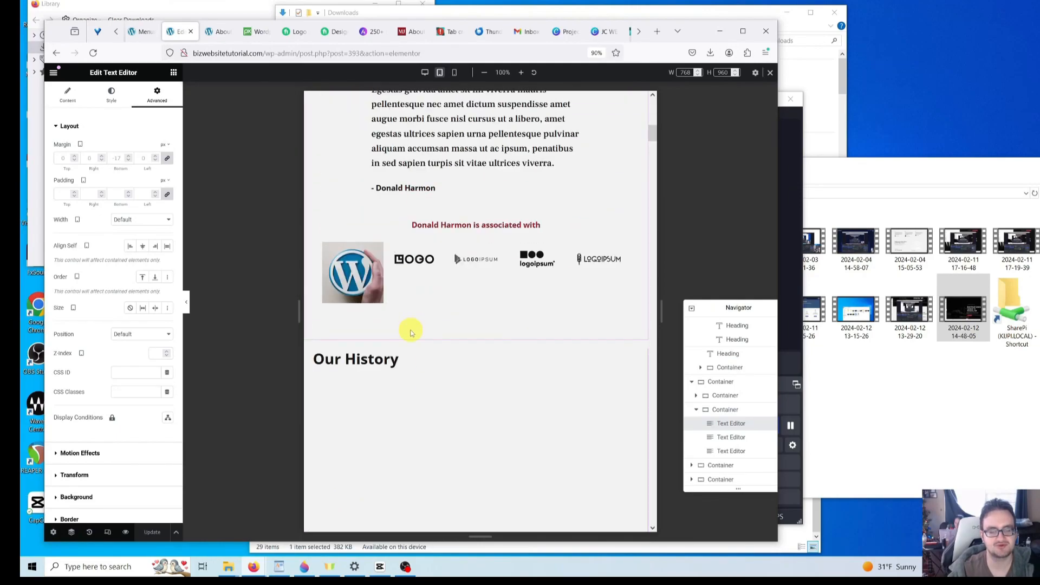
pyautogui.scroll(-5, 419, 337)
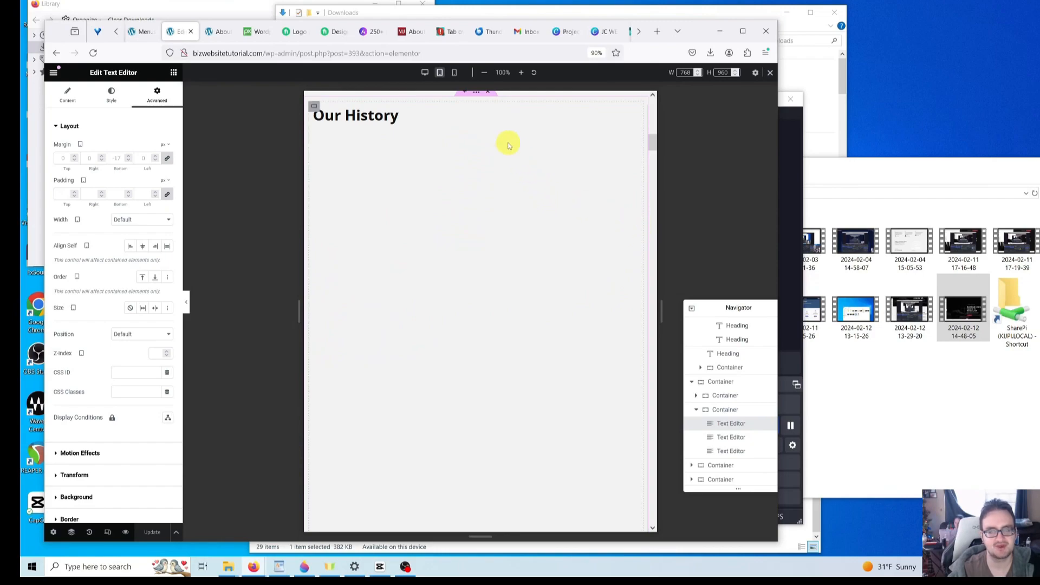
# - Reload the live About page, recheck it at a narrower width, and return to Elementor
pyautogui.click(217, 32)
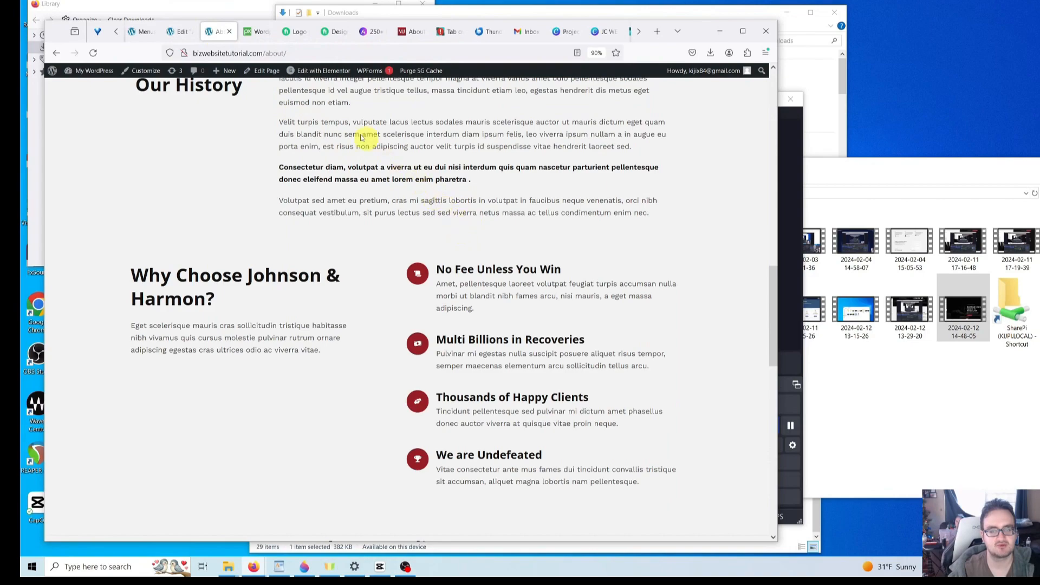
pyautogui.click(94, 53)
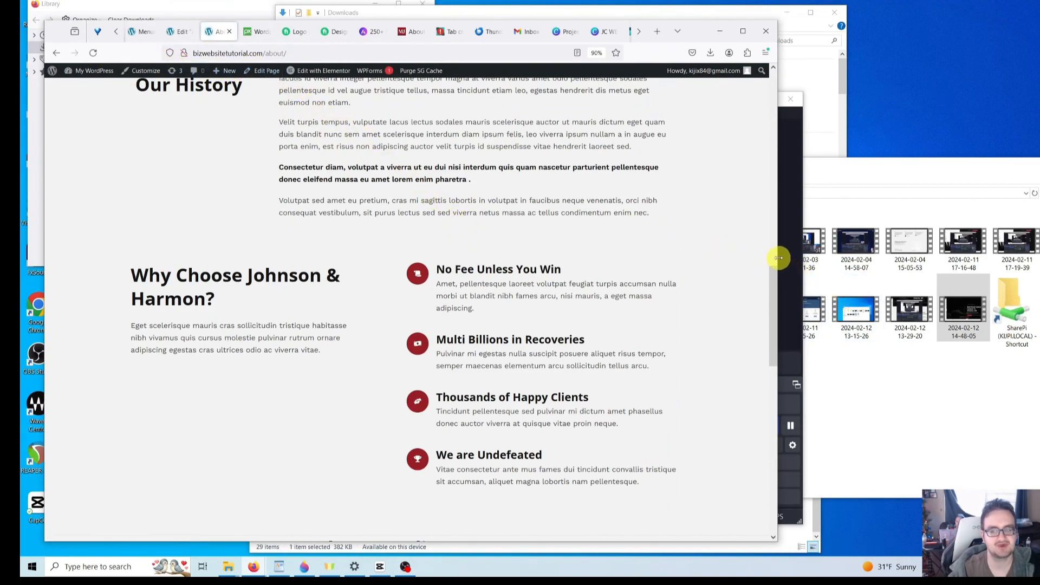
pyautogui.moveTo(778, 258); pyautogui.dragTo(525, 262)
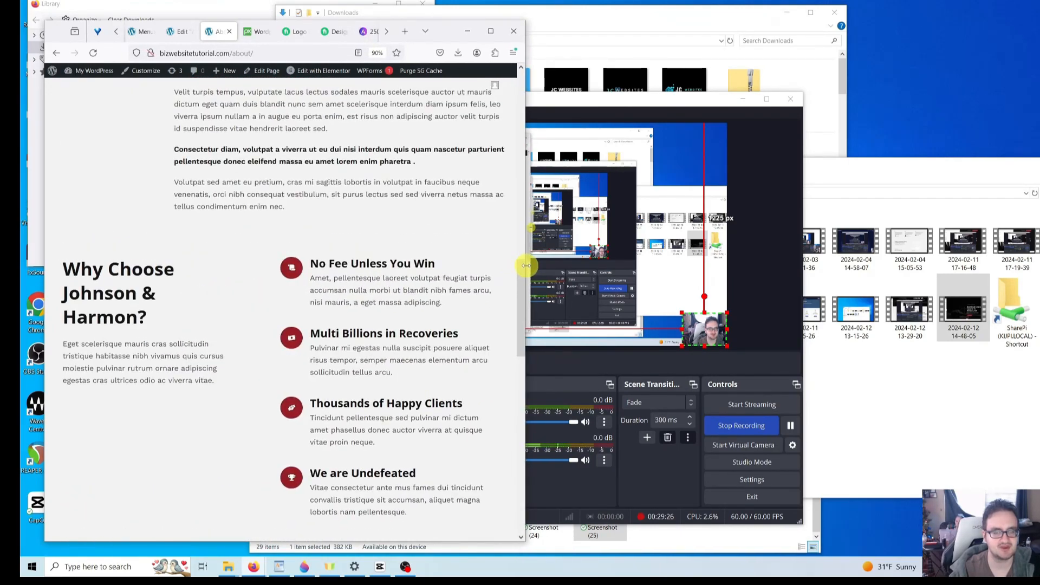
pyautogui.scroll(1, 490, 276)
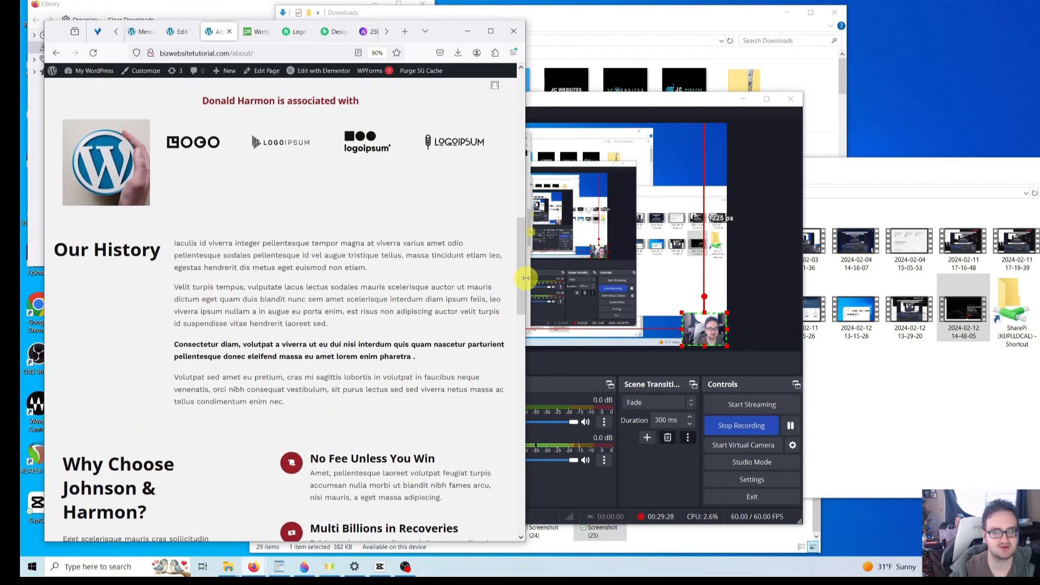
pyautogui.moveTo(527, 278); pyautogui.dragTo(511, 278)
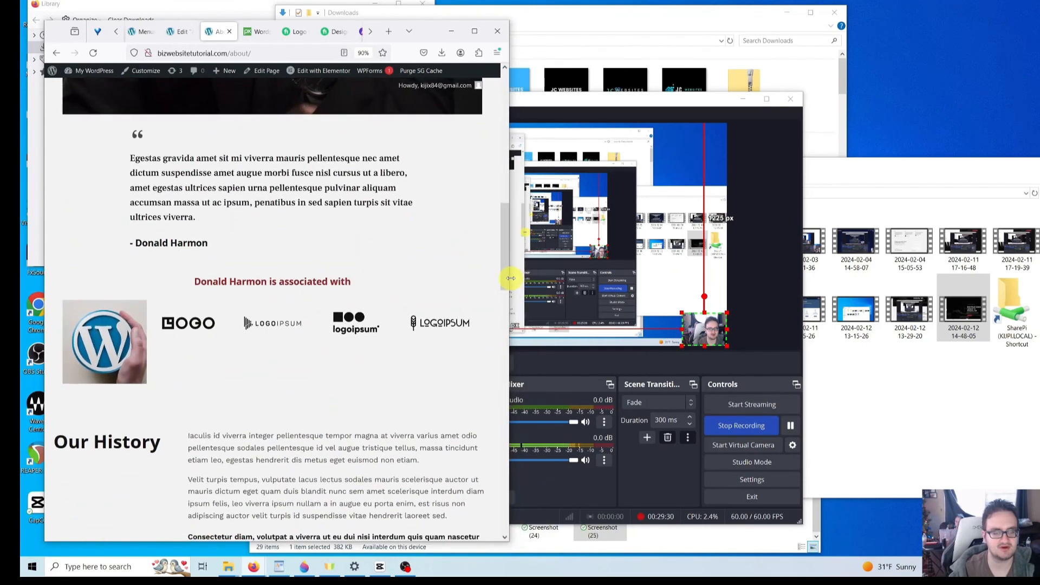
pyautogui.scroll(-3, 486, 279)
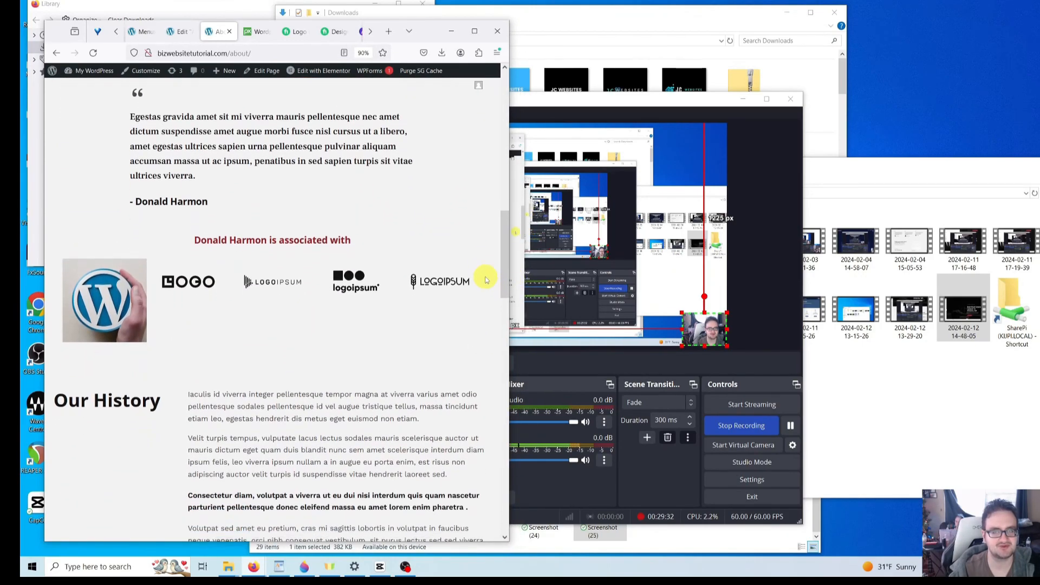
pyautogui.scroll(-1, 484, 280)
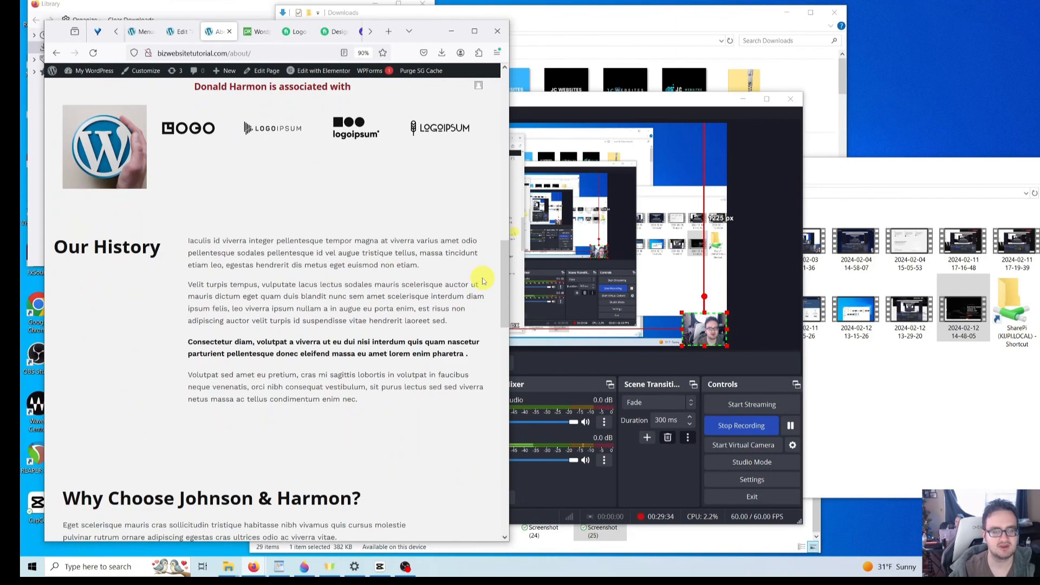
pyautogui.click(179, 31)
pyautogui.scroll(2, 282, 311)
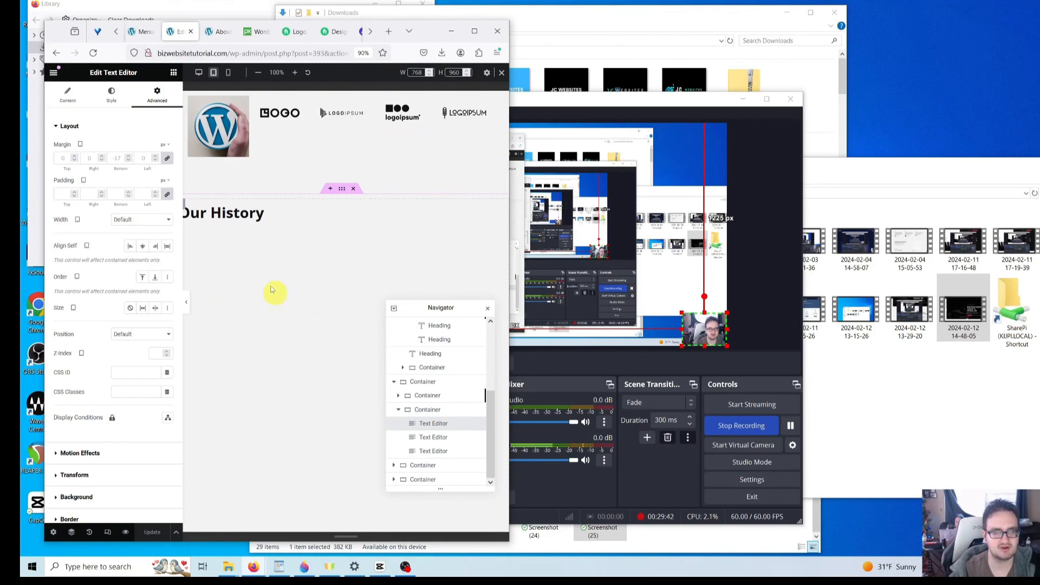
# - Scroll through the About page at Mobile Portrait width, then switch the preview back to Desktop
pyautogui.click(229, 74)
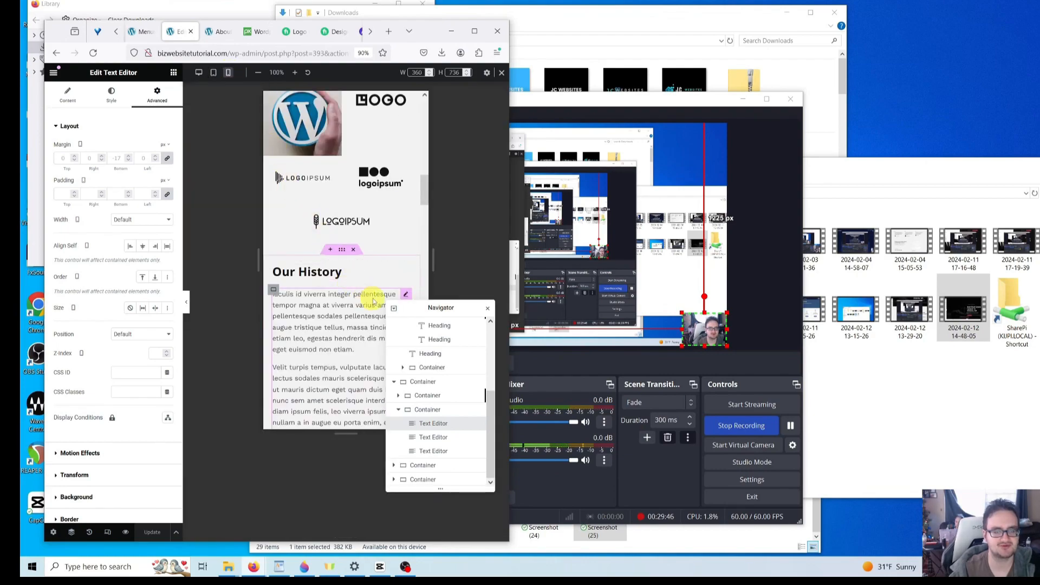
pyautogui.scroll(12, 371, 301)
pyautogui.scroll(3, 377, 291)
pyautogui.scroll(-6, 380, 293)
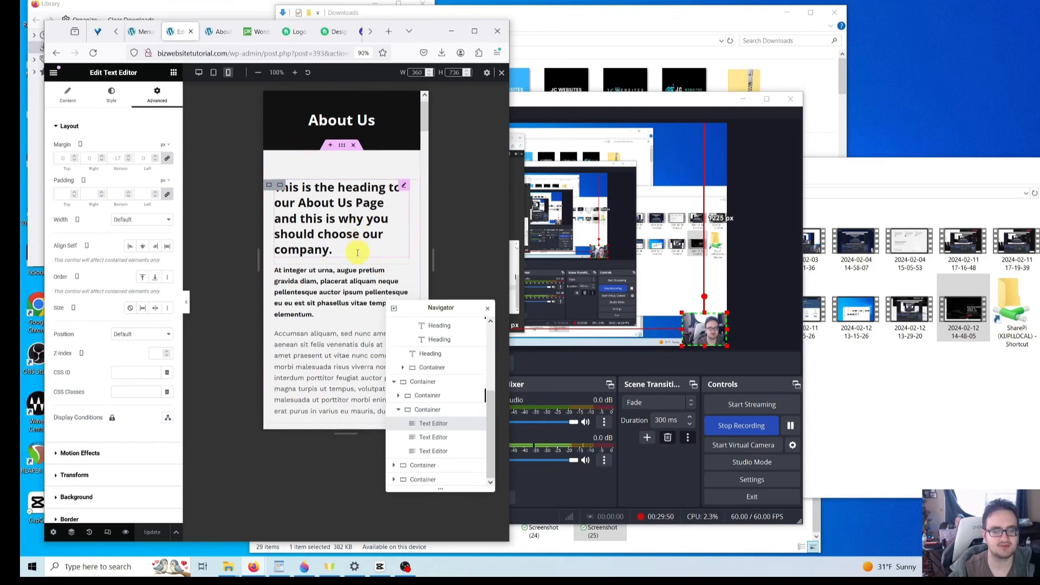
pyautogui.scroll(-3, 357, 272)
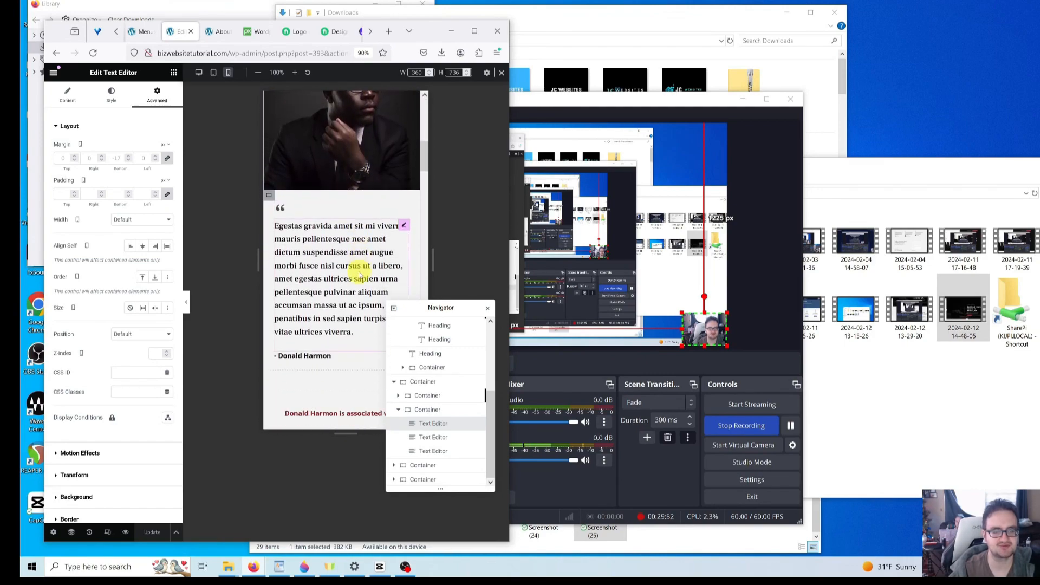
pyautogui.moveTo(442, 308); pyautogui.dragTo(480, 303)
pyautogui.scroll(2, 508, 310)
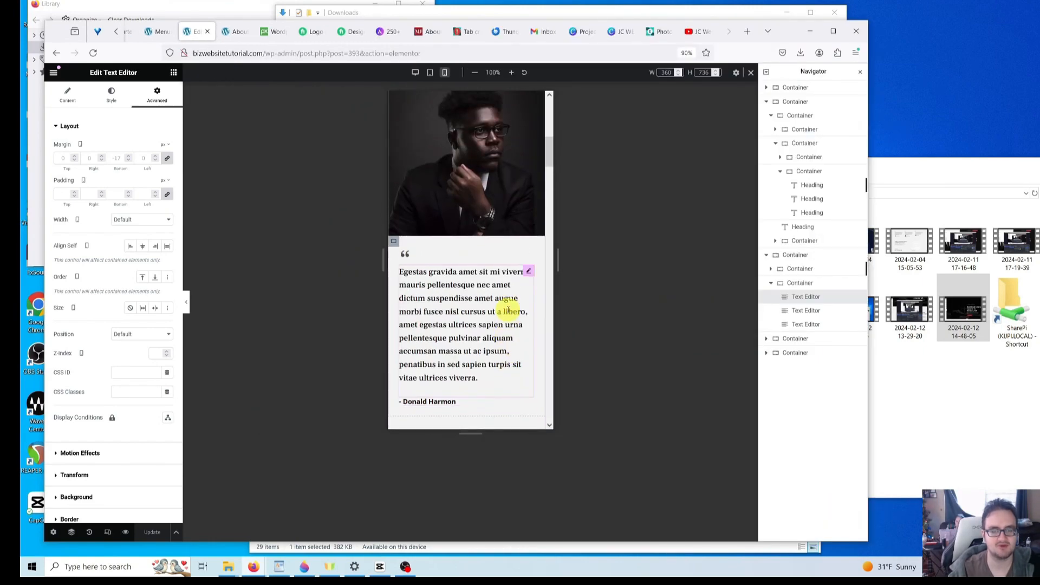
pyautogui.scroll(3, 501, 321)
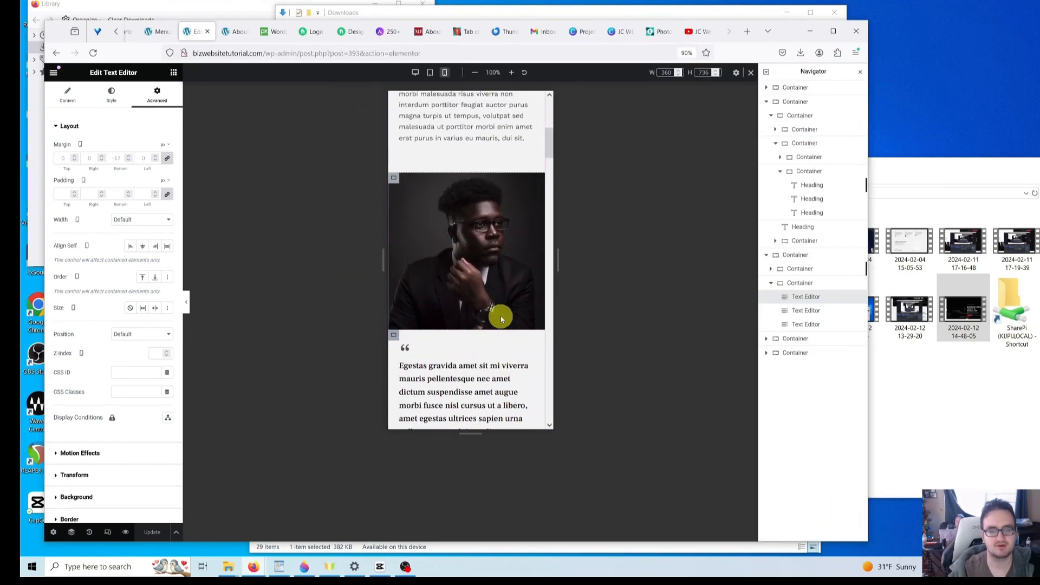
pyautogui.scroll(-5, 499, 315)
pyautogui.scroll(-6, 499, 311)
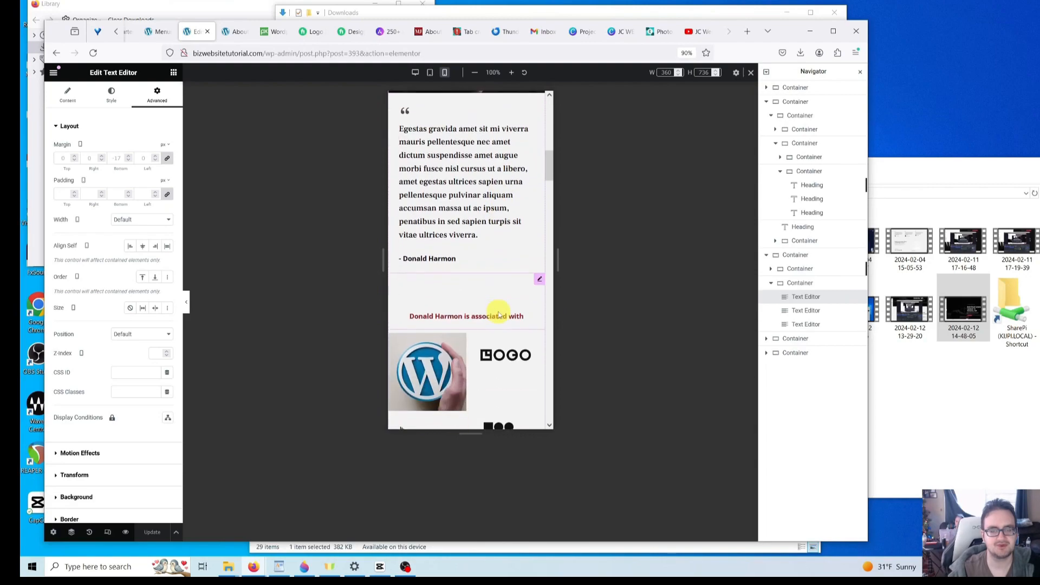
pyautogui.scroll(-5, 499, 309)
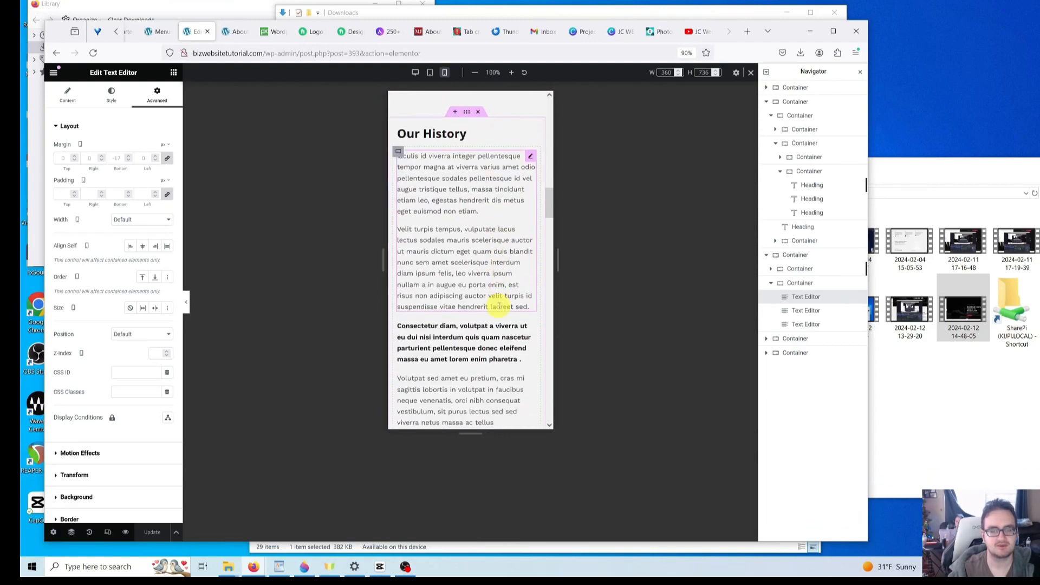
pyautogui.scroll(-4, 482, 247)
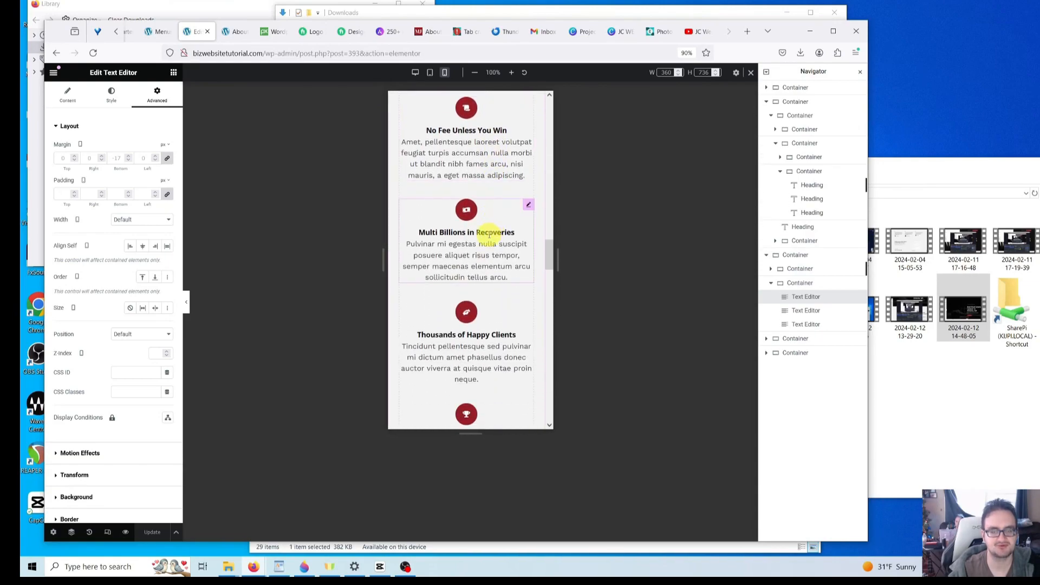
pyautogui.scroll(-7, 489, 239)
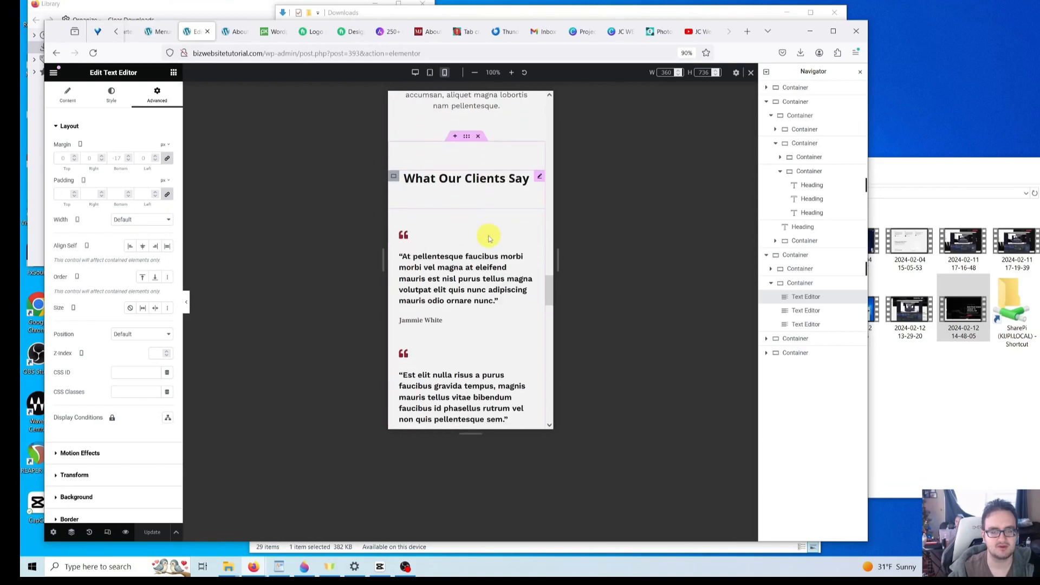
pyautogui.scroll(-5, 489, 239)
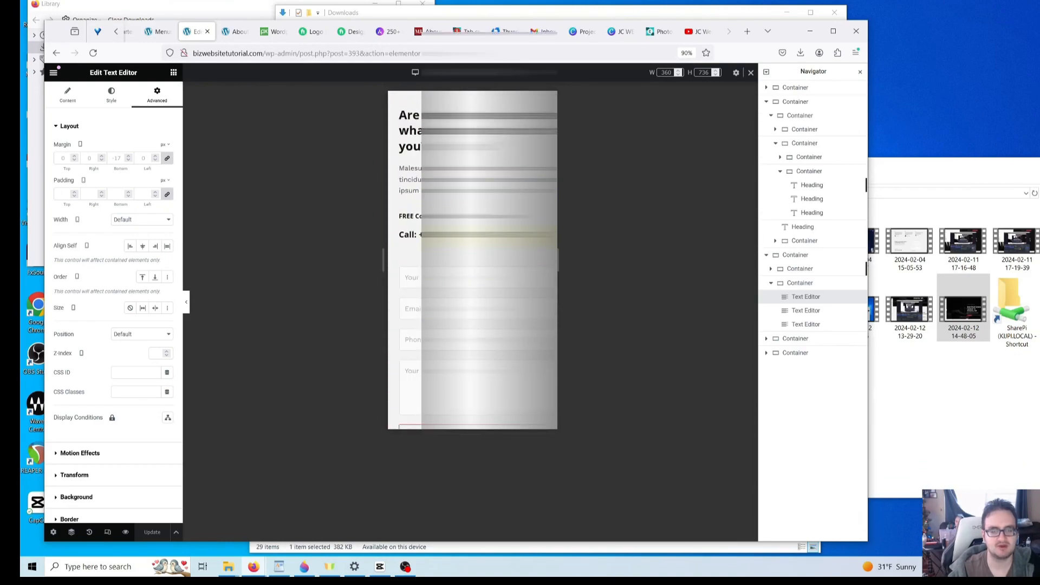
pyautogui.scroll(-5, 473, 261)
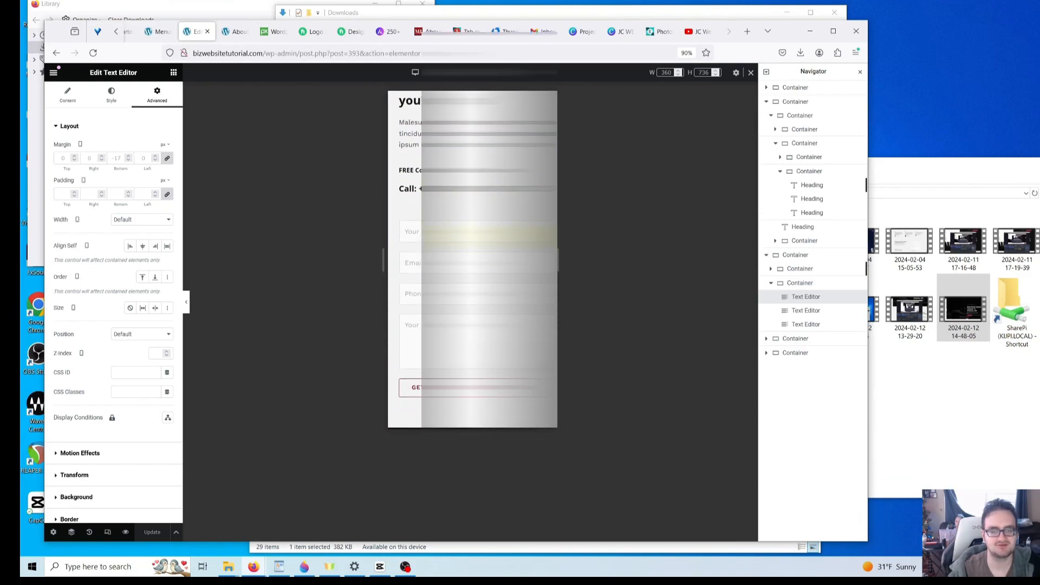
pyautogui.scroll(7, 473, 260)
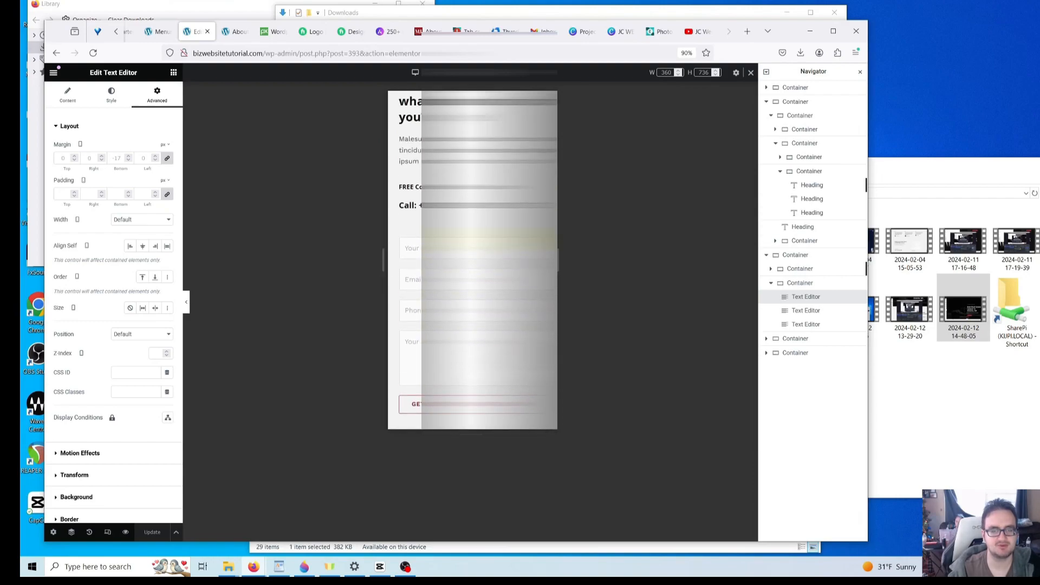
pyautogui.scroll(3, 473, 208)
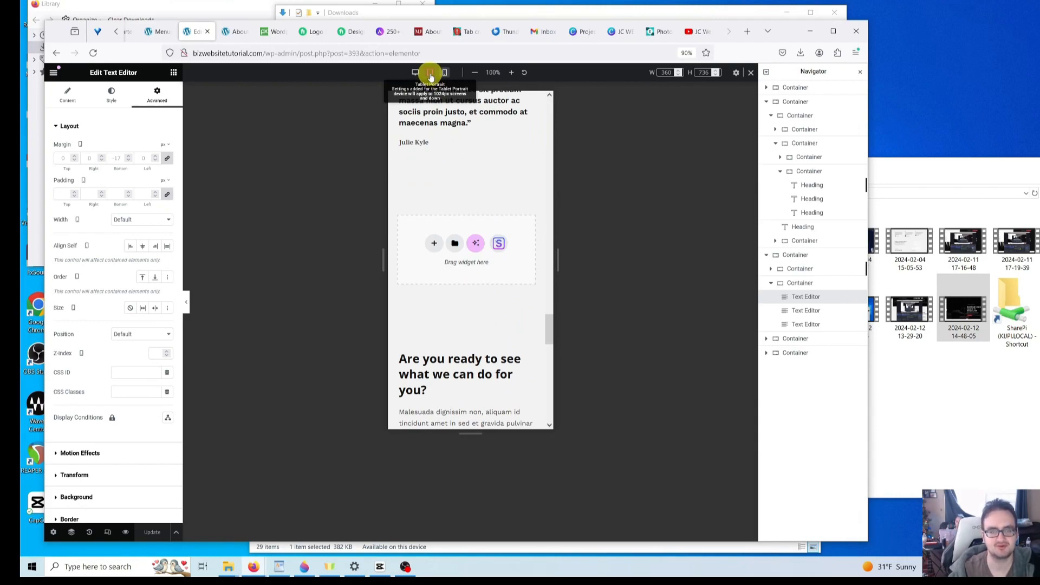
pyautogui.click(415, 73)
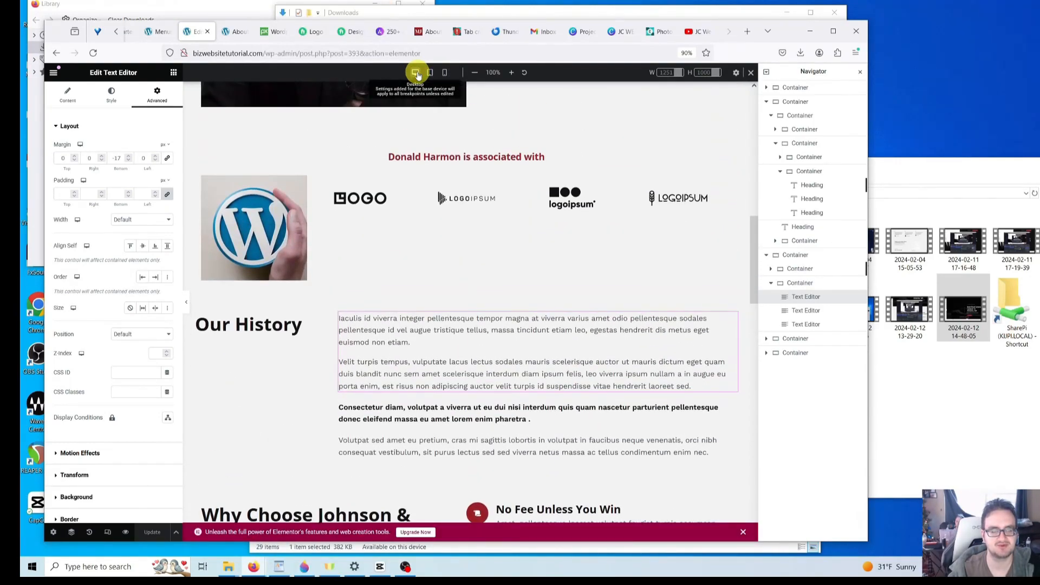
# - Exit responsive mode and scroll through the desktop page preview
pyautogui.click(107, 535)
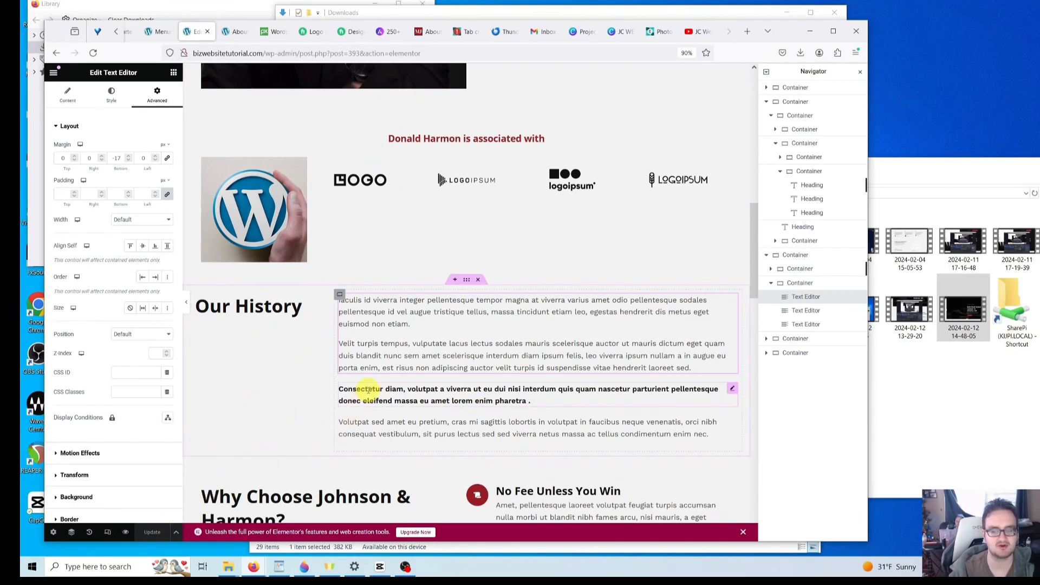
pyautogui.scroll(-9, 368, 389)
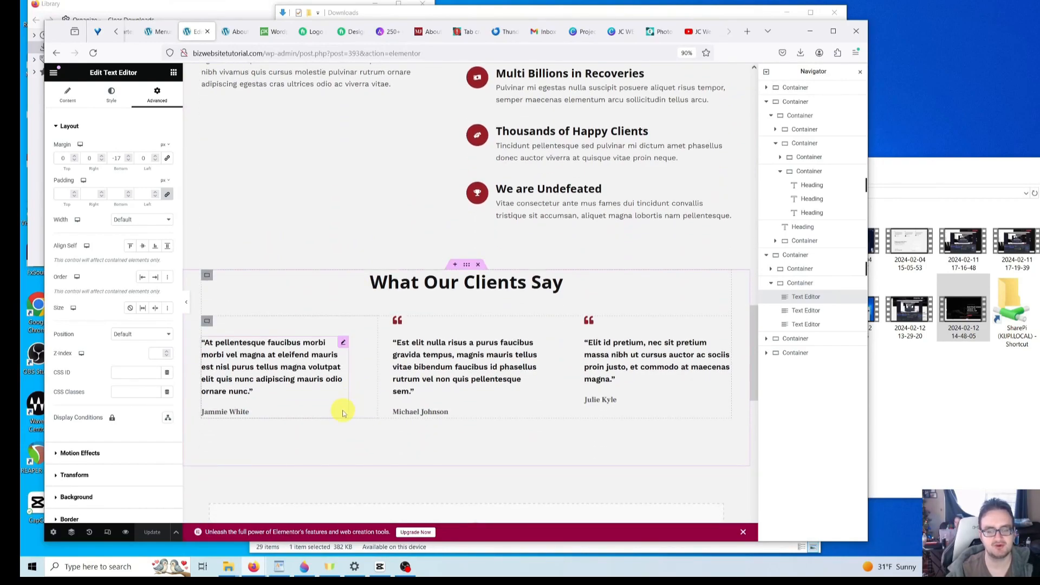
pyautogui.scroll(-3, 343, 413)
pyautogui.scroll(12, 344, 409)
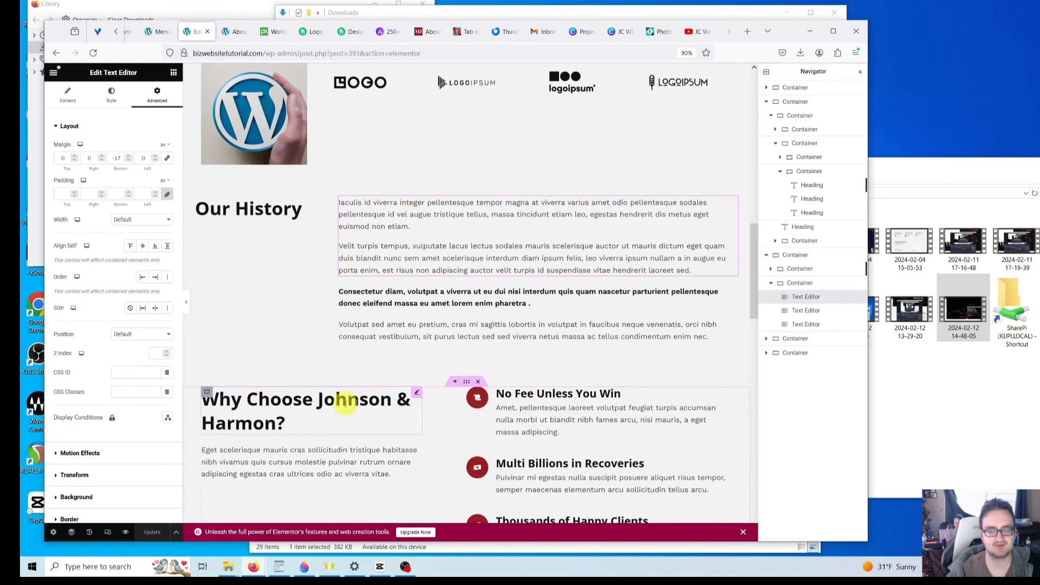
pyautogui.scroll(5, 346, 407)
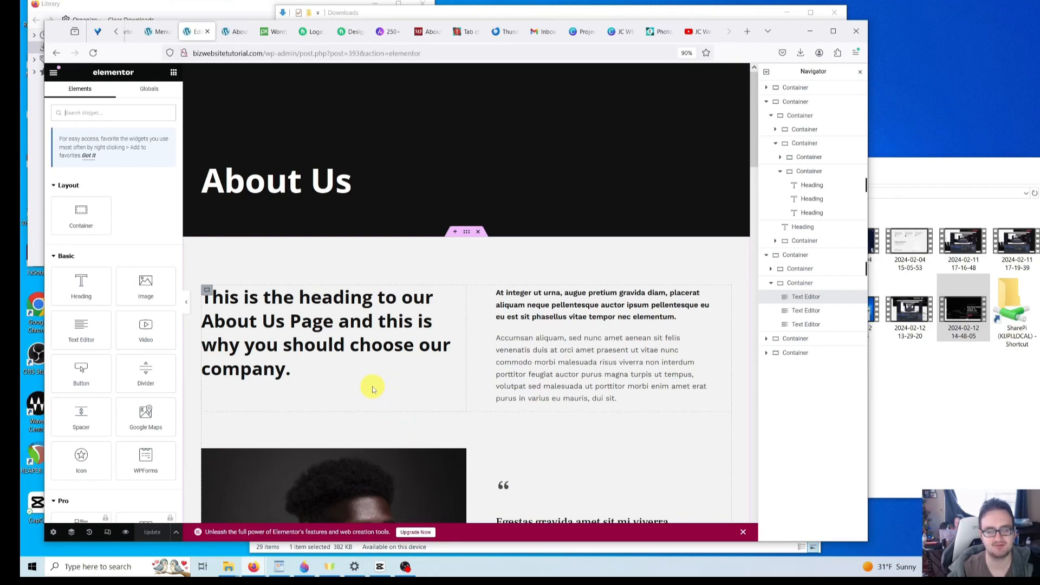
# - Switch to the live About page tab and scroll up to the navigation menu
pyautogui.click(237, 34)
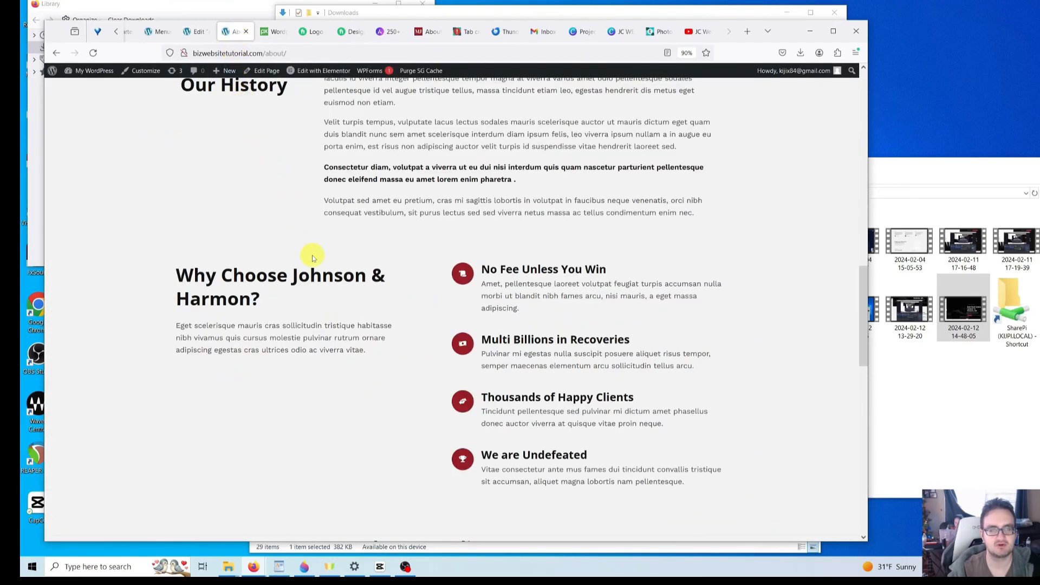
pyautogui.scroll(7, 304, 317)
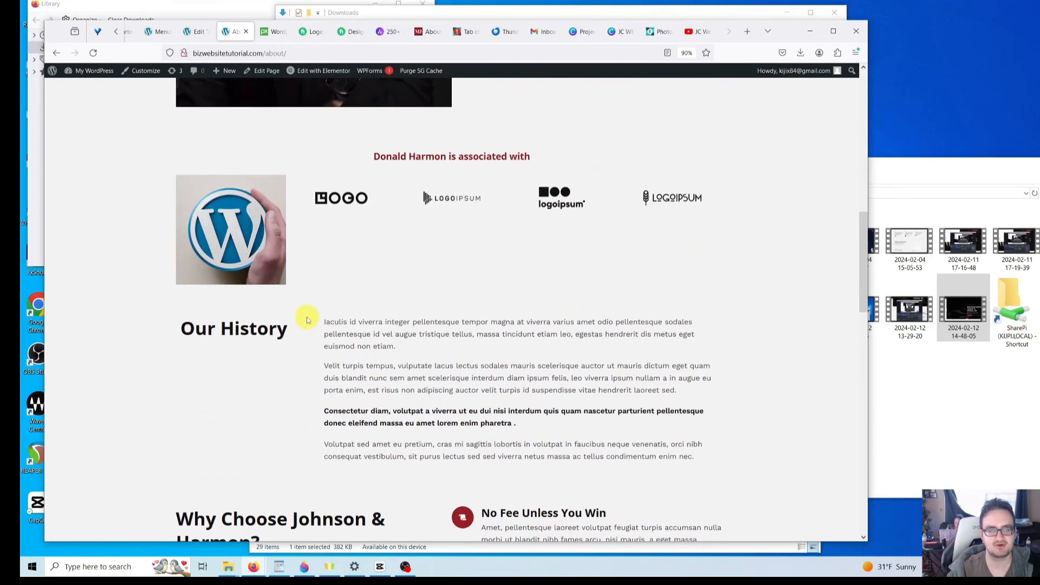
pyautogui.scroll(9, 306, 320)
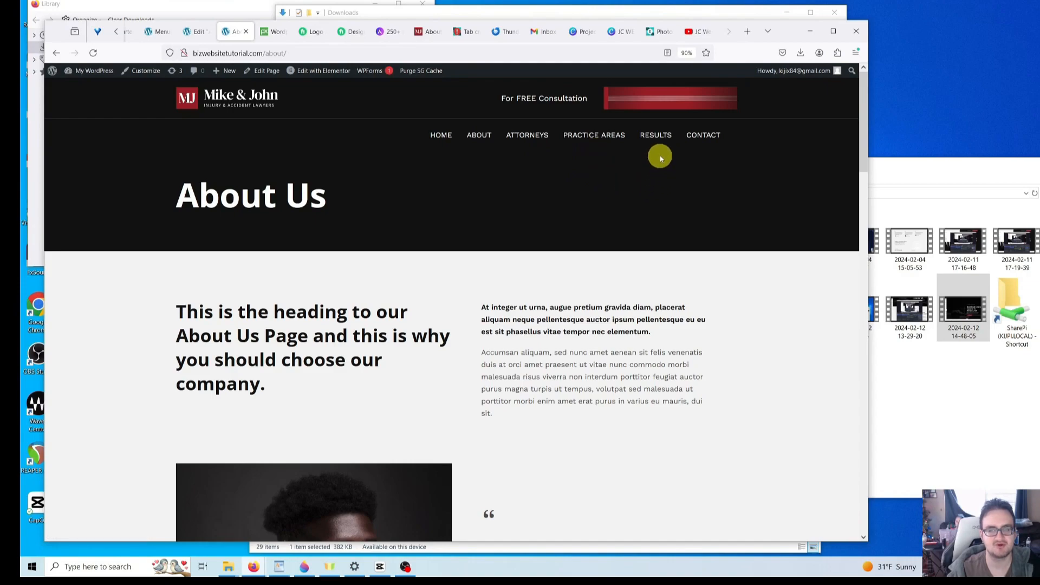
# - Open the Attorneys page from the site menu and scroll through its attorney profiles
pyautogui.click(528, 140)
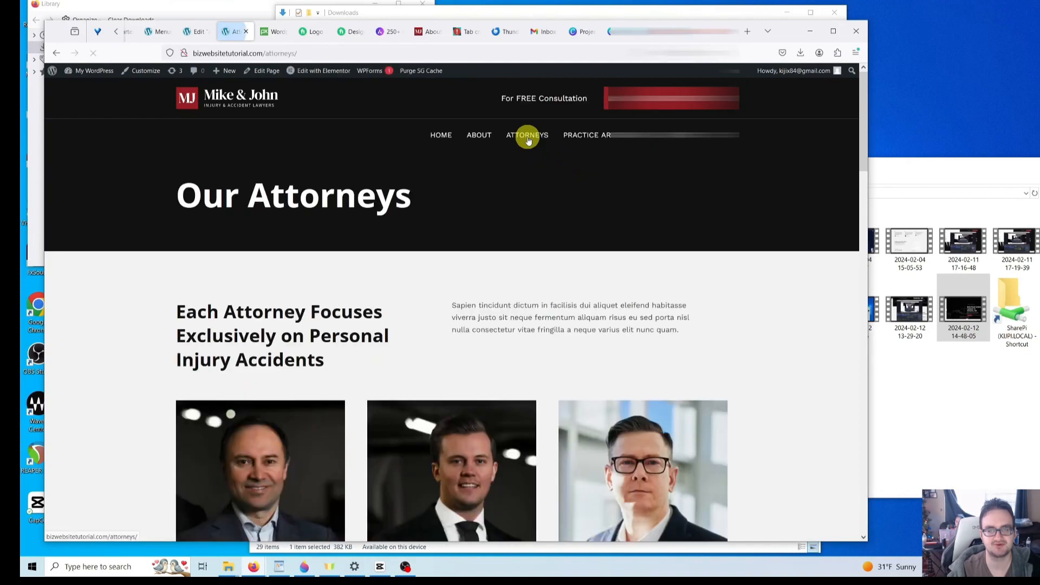
pyautogui.scroll(-6, 476, 223)
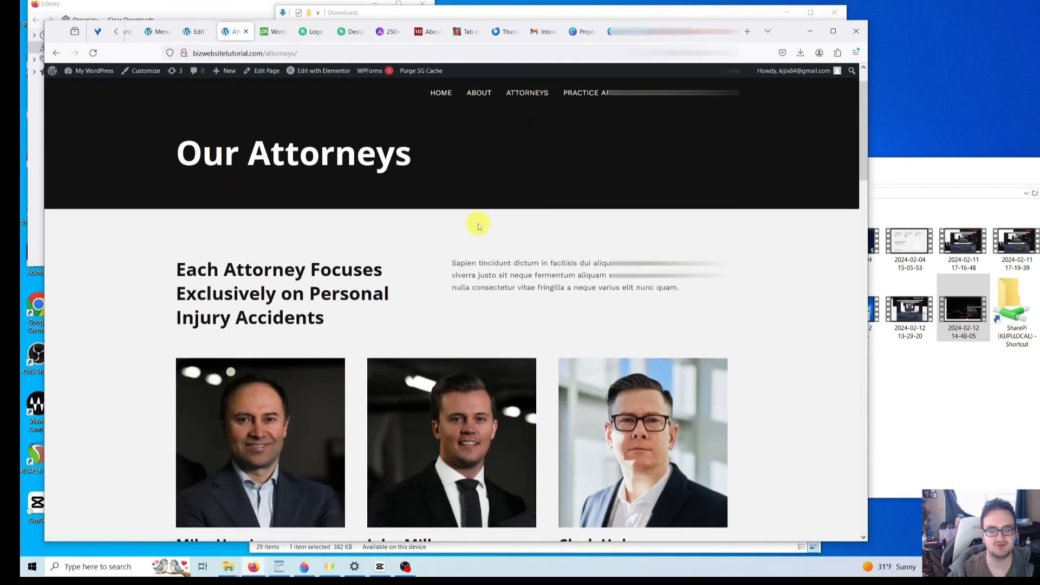
pyautogui.scroll(-9, 402, 239)
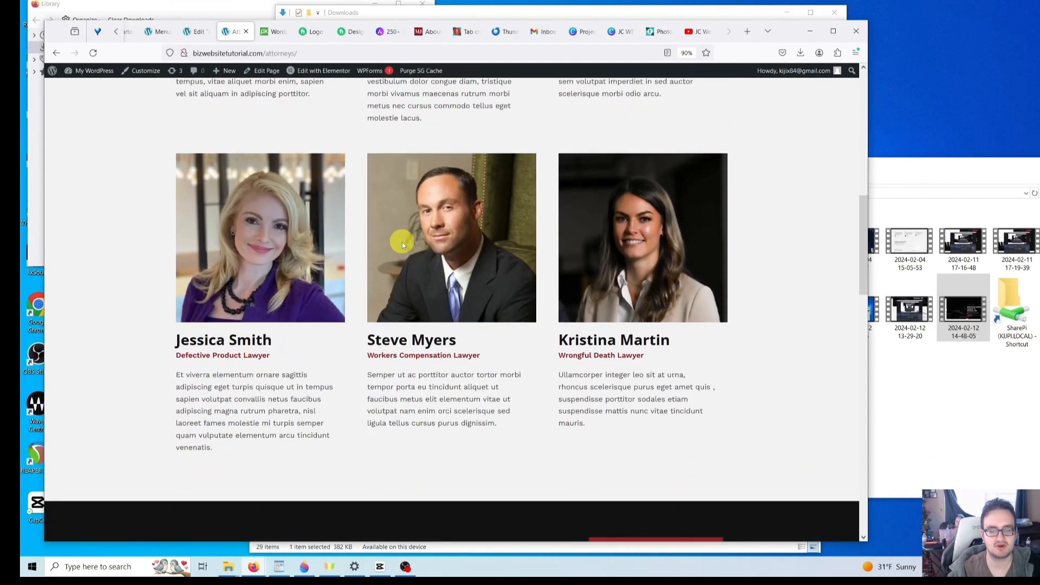
pyautogui.scroll(-6, 405, 245)
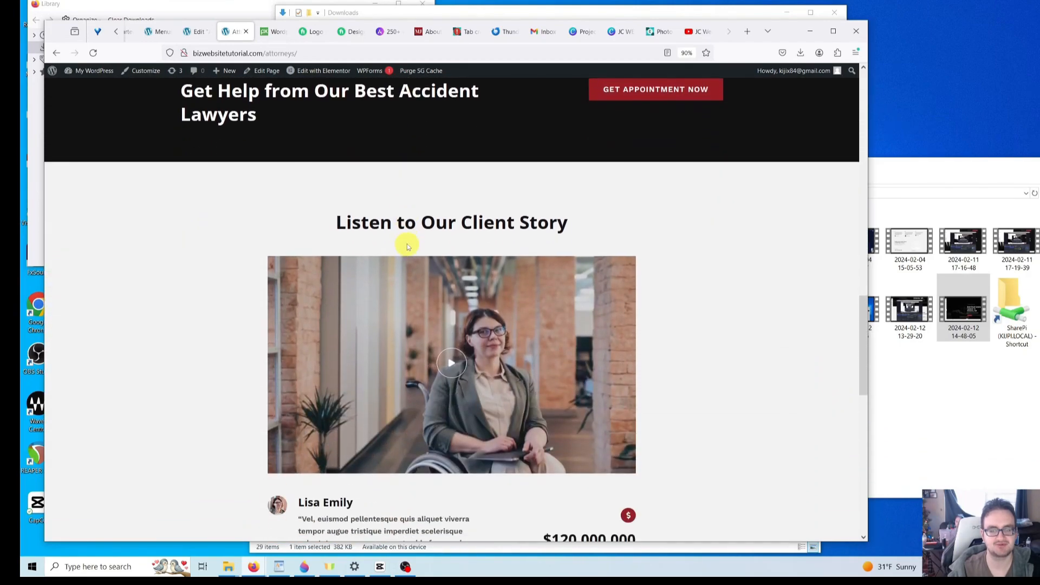
pyautogui.scroll(-3, 406, 244)
pyautogui.scroll(13, 425, 256)
pyautogui.scroll(10, 433, 261)
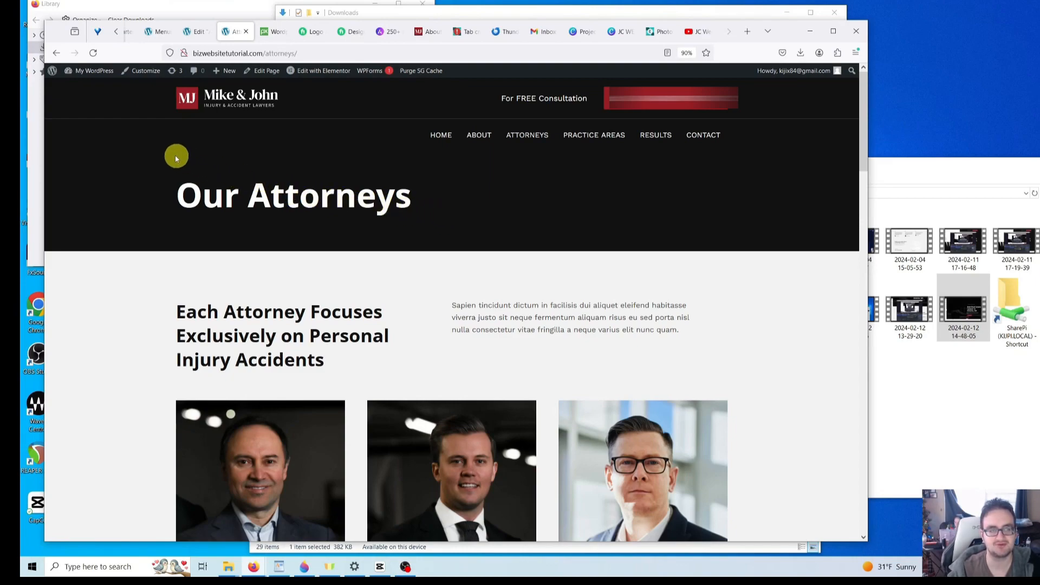
# - Go to the admin Dashboard and open the All Pages list
pyautogui.moveTo(107, 77)
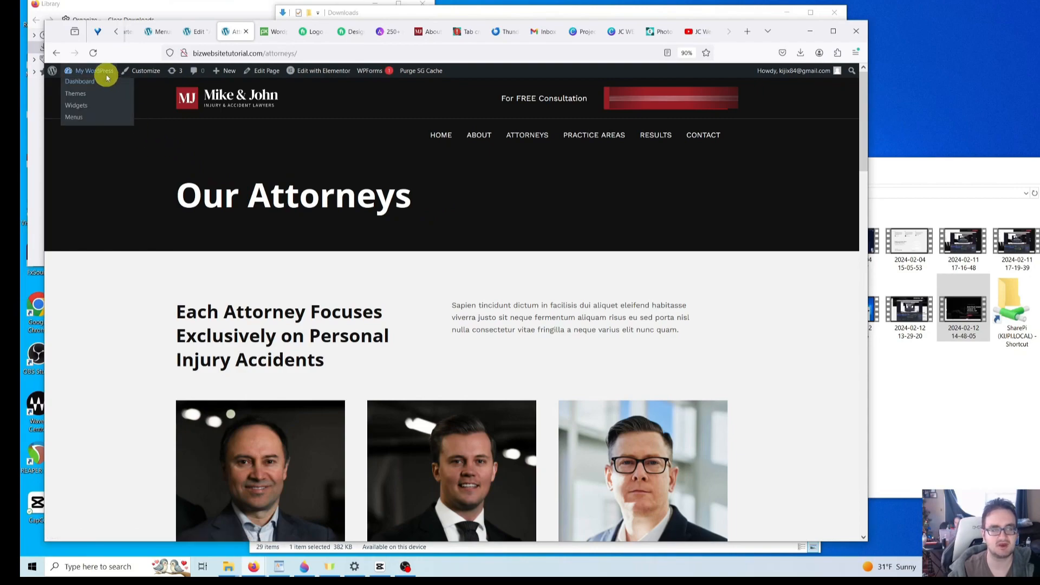
pyautogui.click(103, 81)
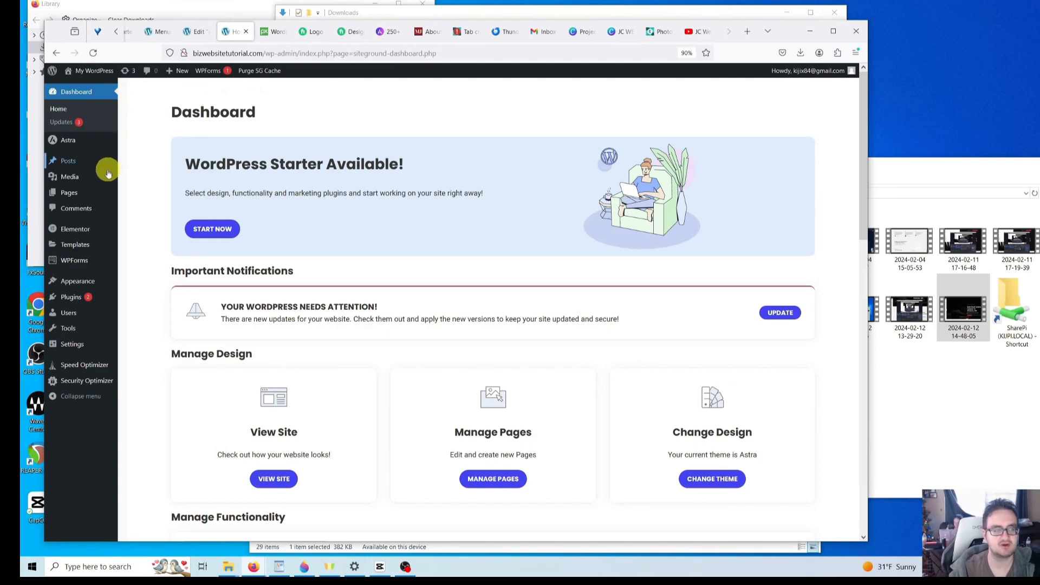
pyautogui.moveTo(95, 193)
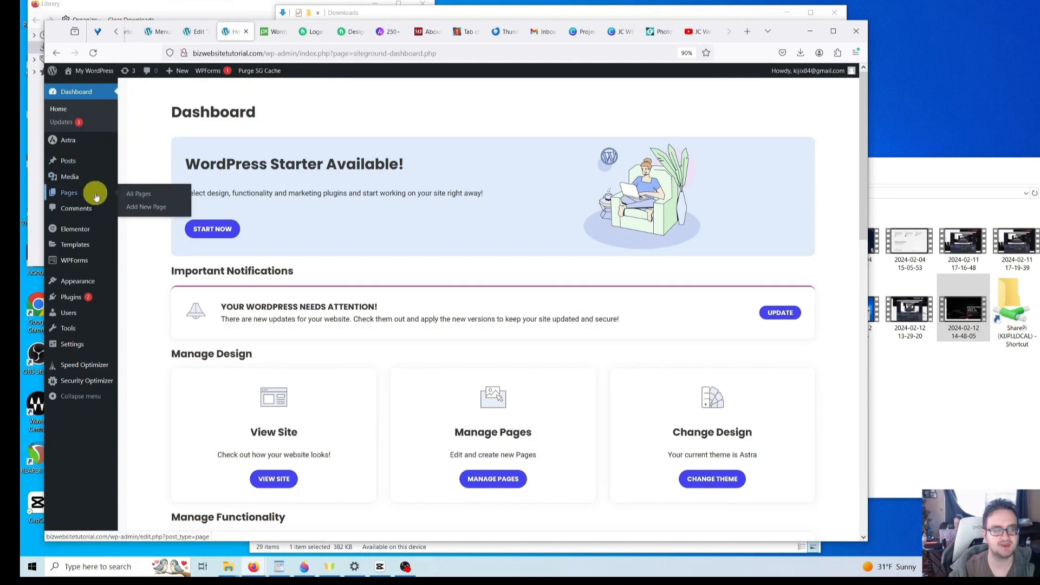
pyautogui.click(142, 194)
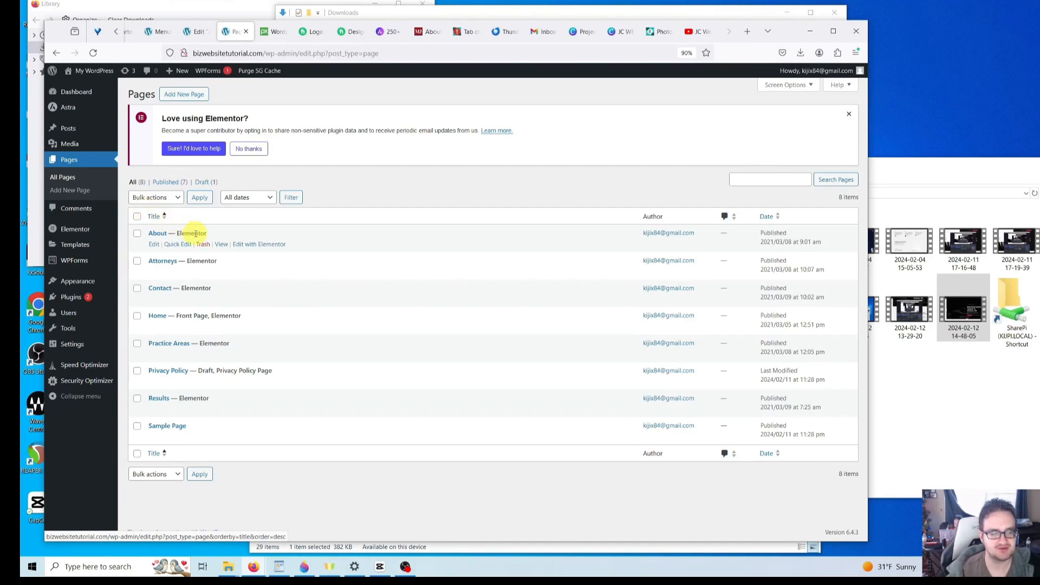
pyautogui.moveTo(228, 269)
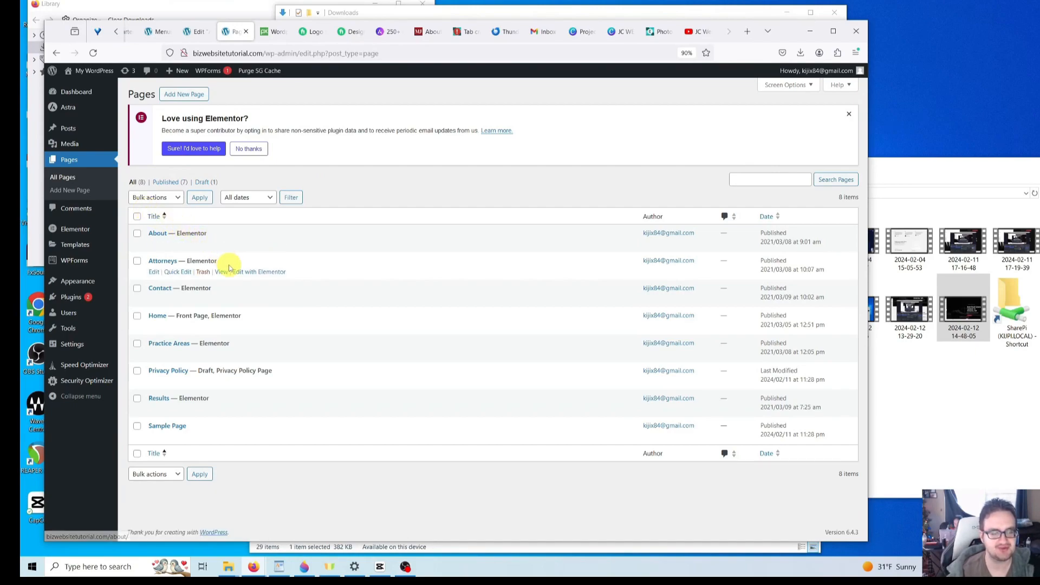
# - Rename the Attorneys page title to 'Employees' and update the page
pyautogui.click(153, 272)
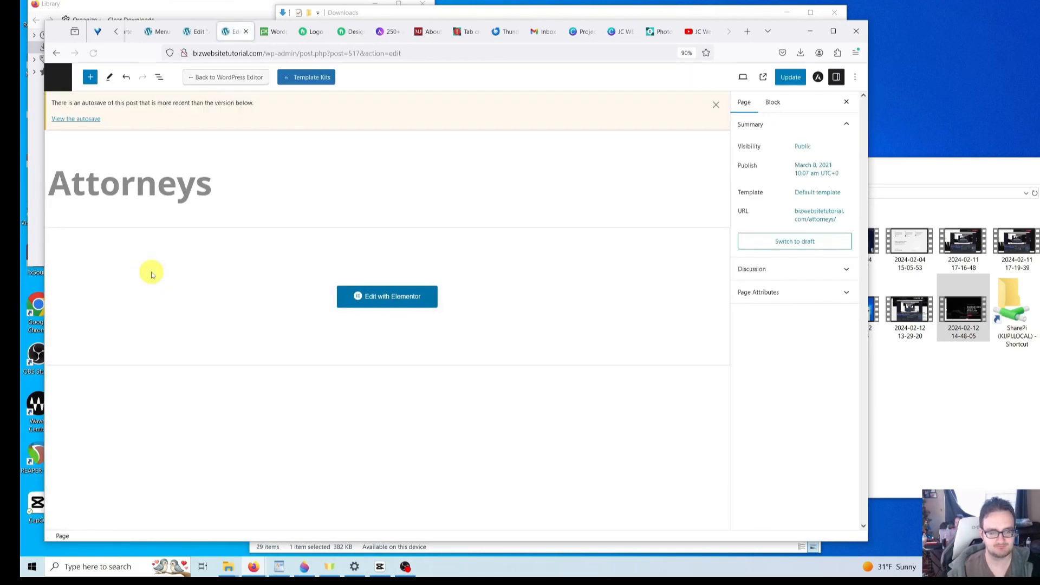
pyautogui.click(202, 186)
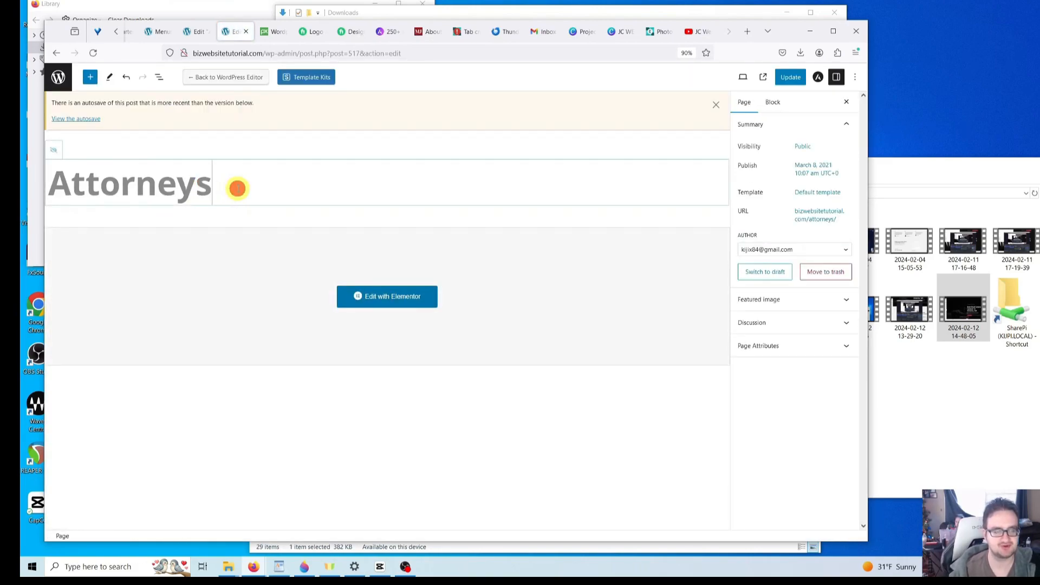
pyautogui.moveTo(243, 188); pyautogui.dragTo(29, 186)
pyautogui.write('Employees')
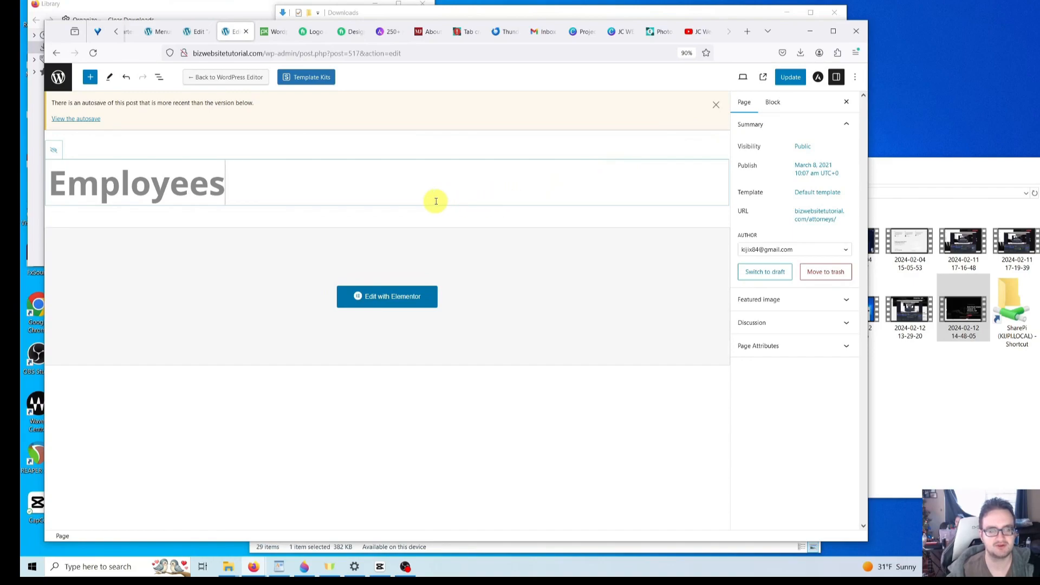
pyautogui.click(791, 78)
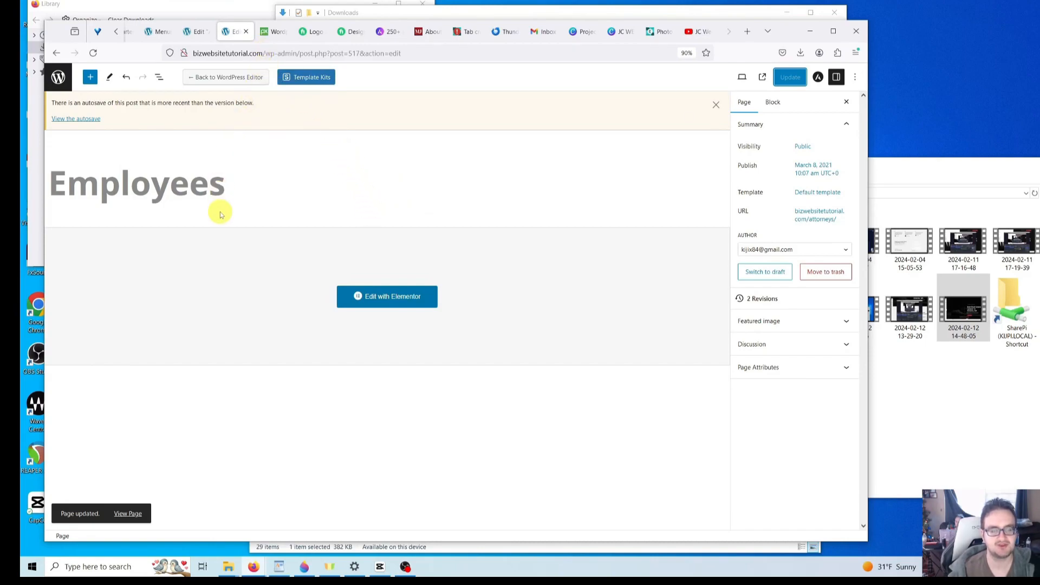
# - Try to reach the Employees page's URL settings, then switch to the Pixabay tab
pyautogui.click(234, 195)
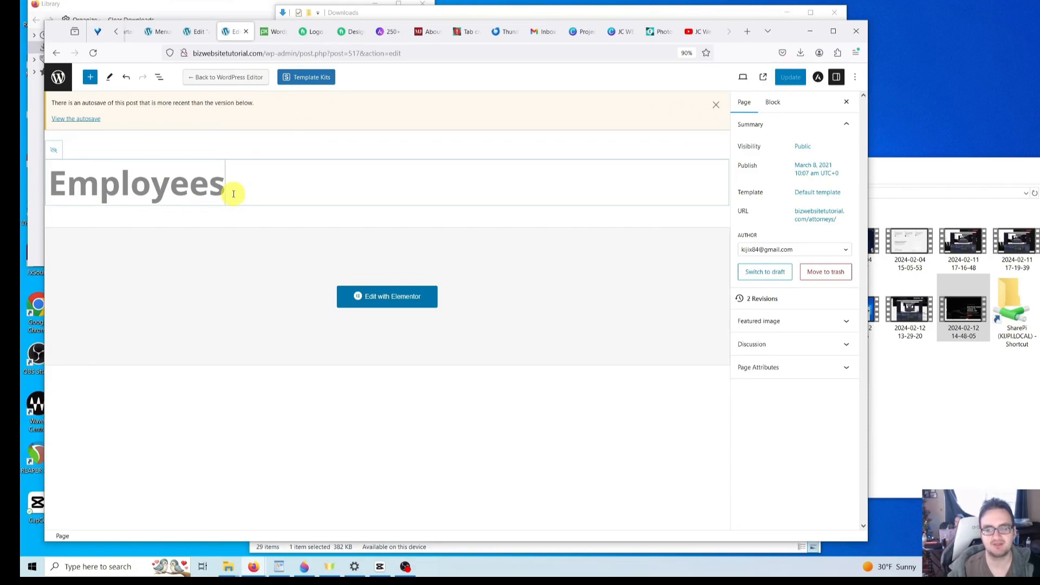
pyautogui.doubleClick(761, 210)
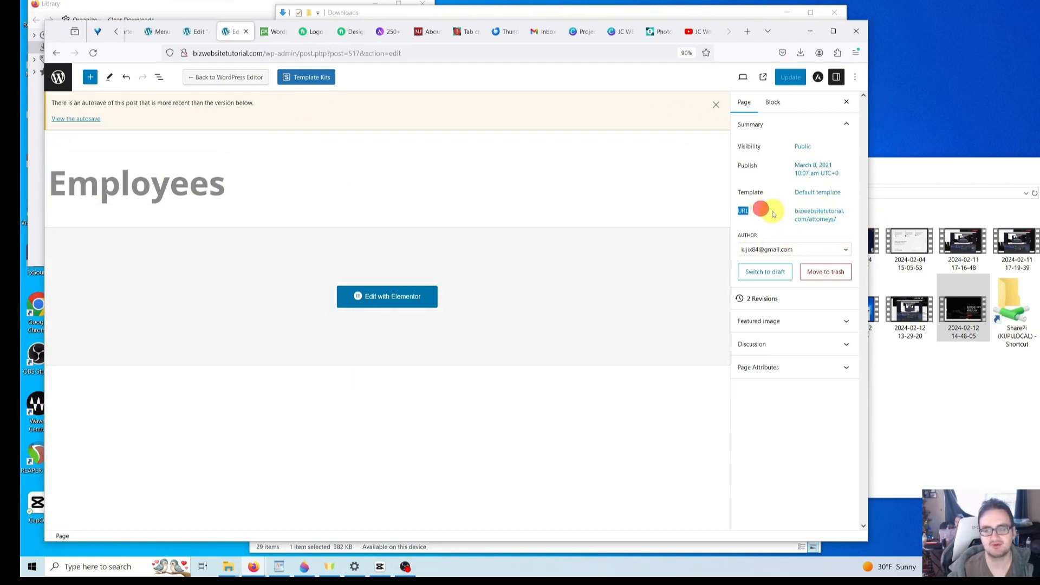
pyautogui.click(774, 216)
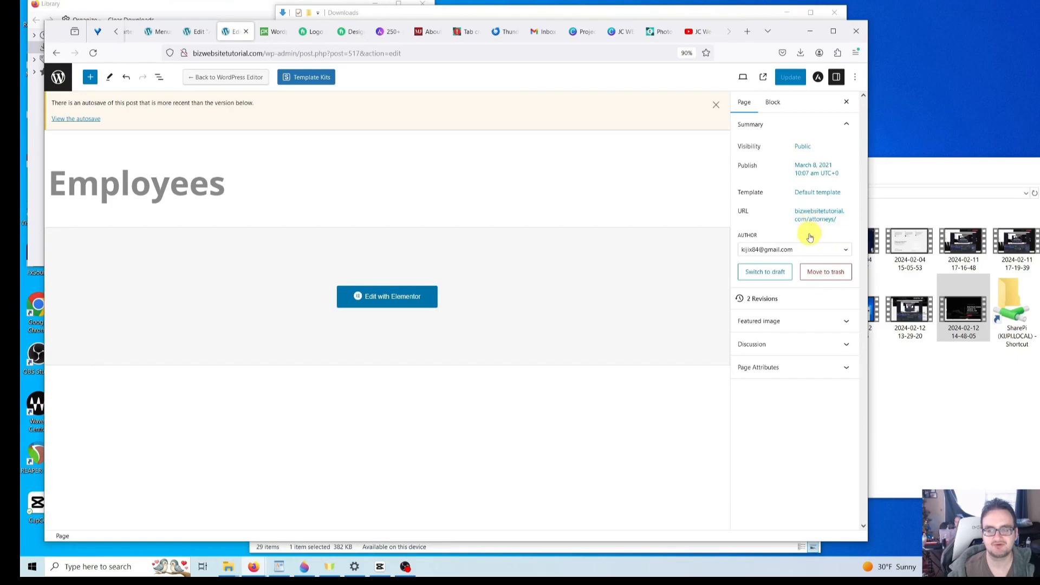
pyautogui.click(285, 182)
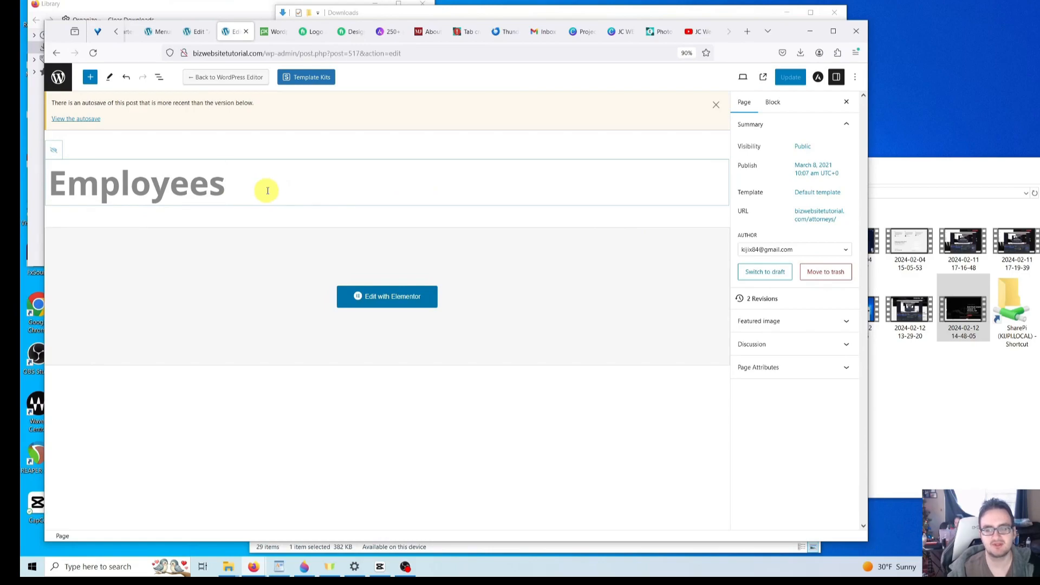
pyautogui.click(323, 192)
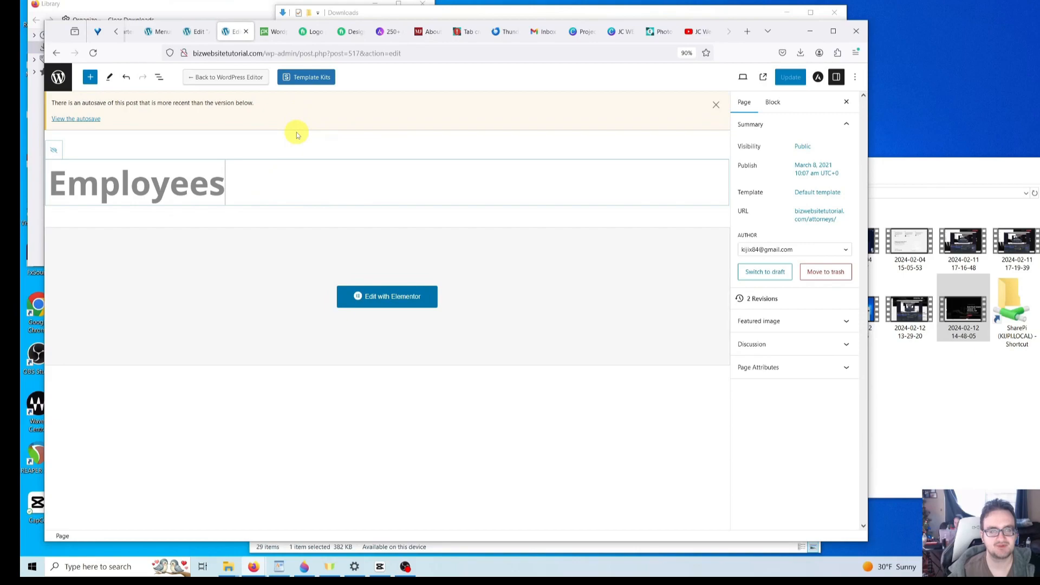
pyautogui.click(268, 32)
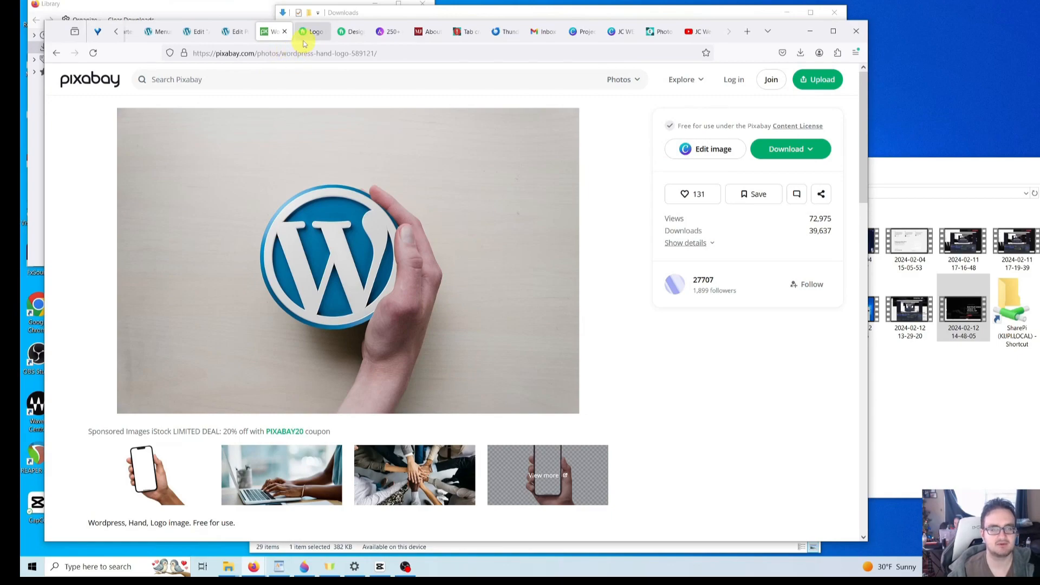
# - Move the Fiverr tab ahead of Pixabay and load bizwebsitetutorial.com
pyautogui.click(306, 36)
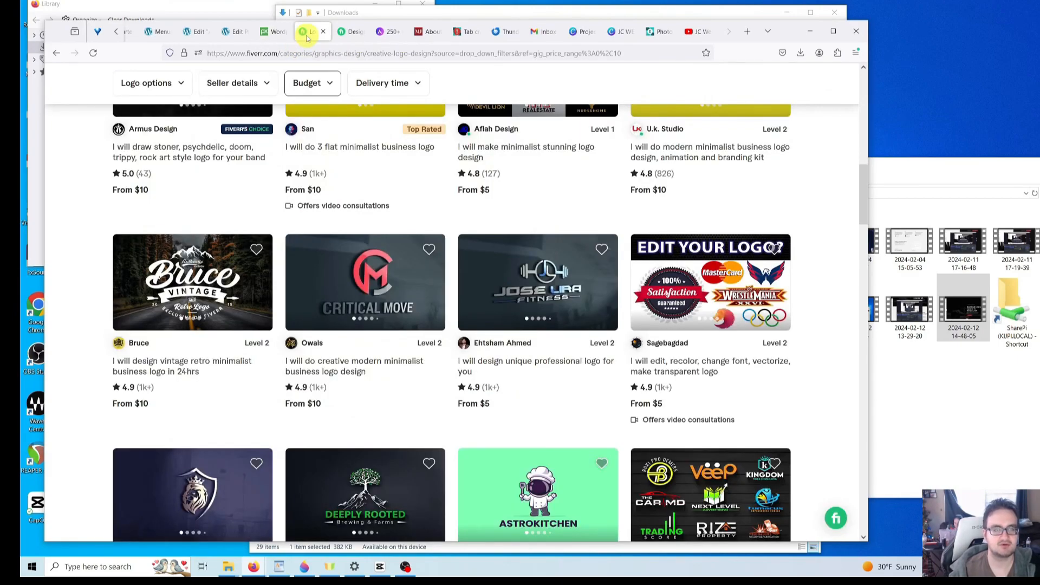
pyautogui.moveTo(307, 36); pyautogui.dragTo(271, 34)
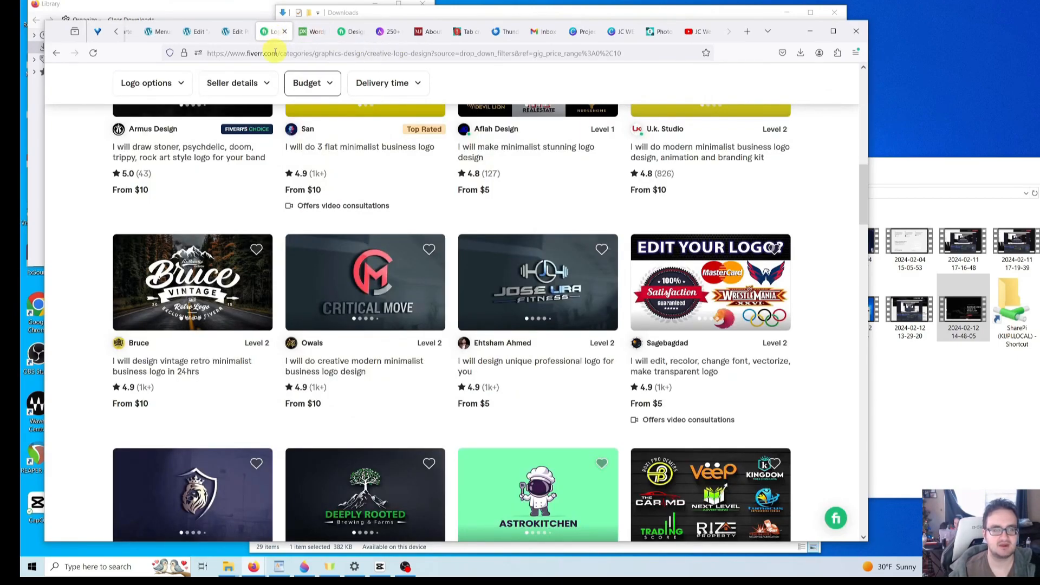
pyautogui.click(276, 53)
pyautogui.write('bo')
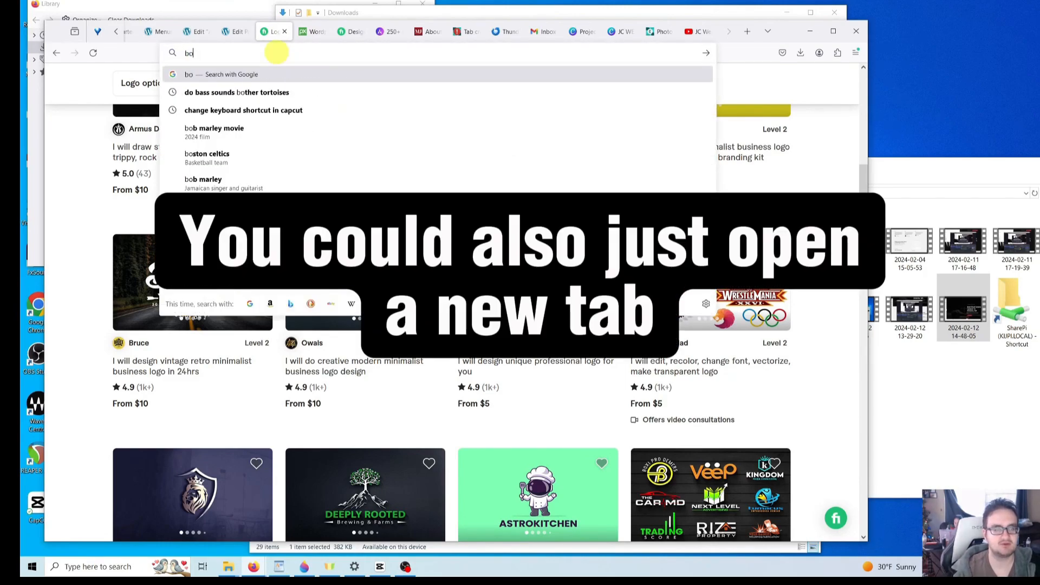
pyautogui.press('BackSpace')
pyautogui.write('i')
pyautogui.press('Return')
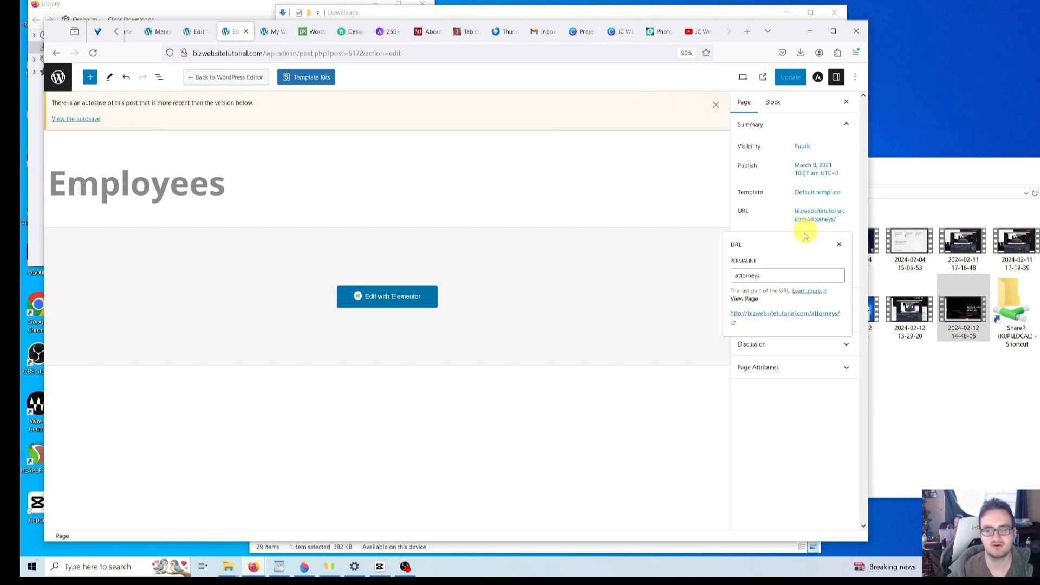
# - Replace the attorneys permalink slug with 'employees' and update the page
pyautogui.doubleClick(761, 276)
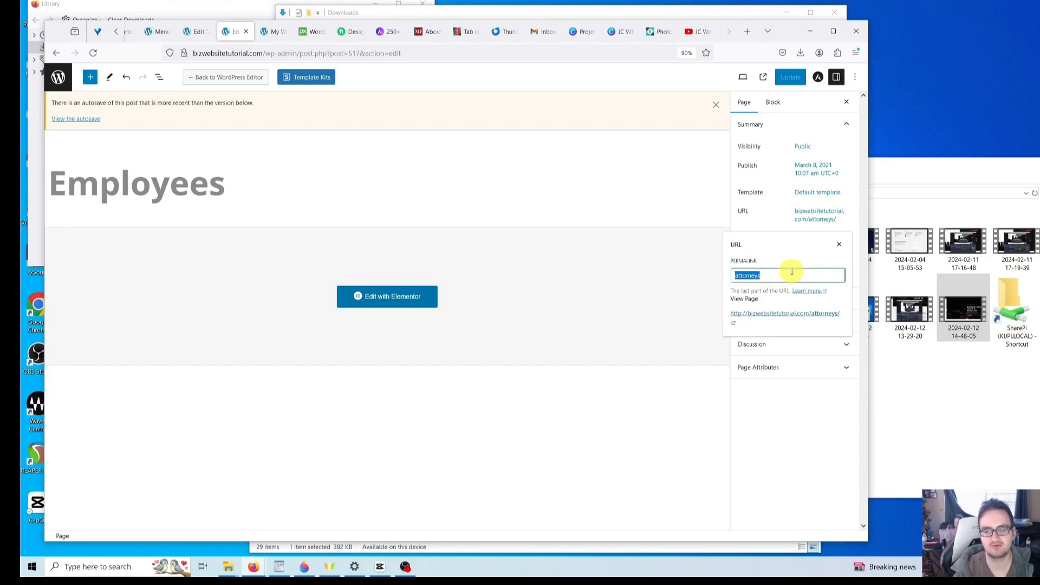
pyautogui.write('employees')
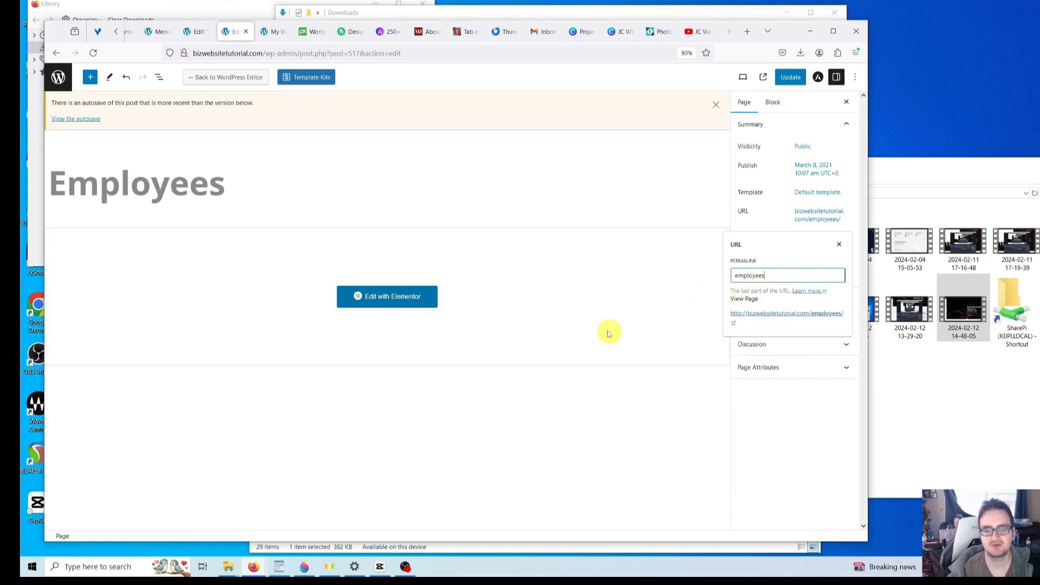
pyautogui.click(608, 329)
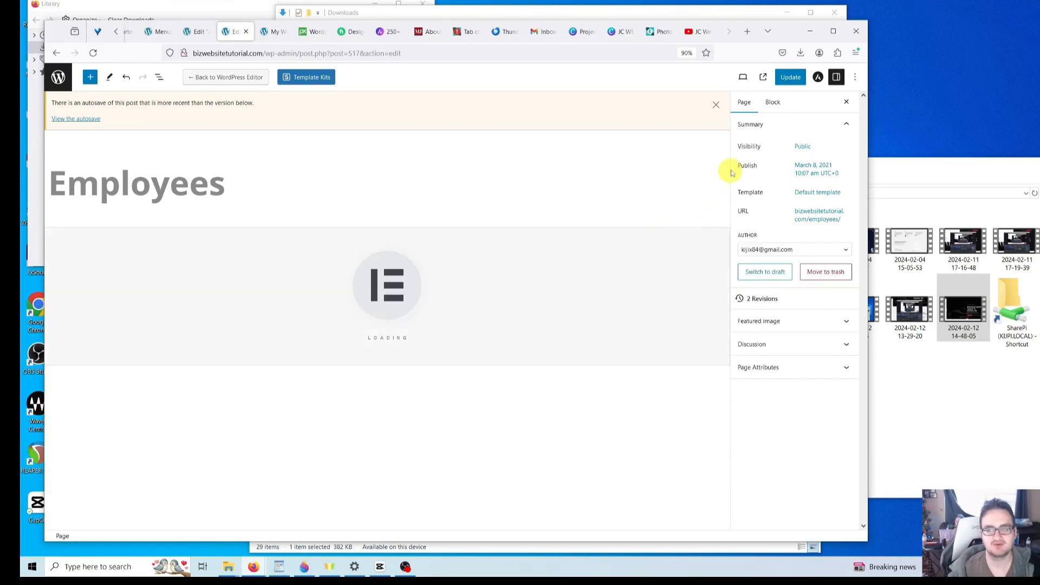
pyautogui.click(791, 79)
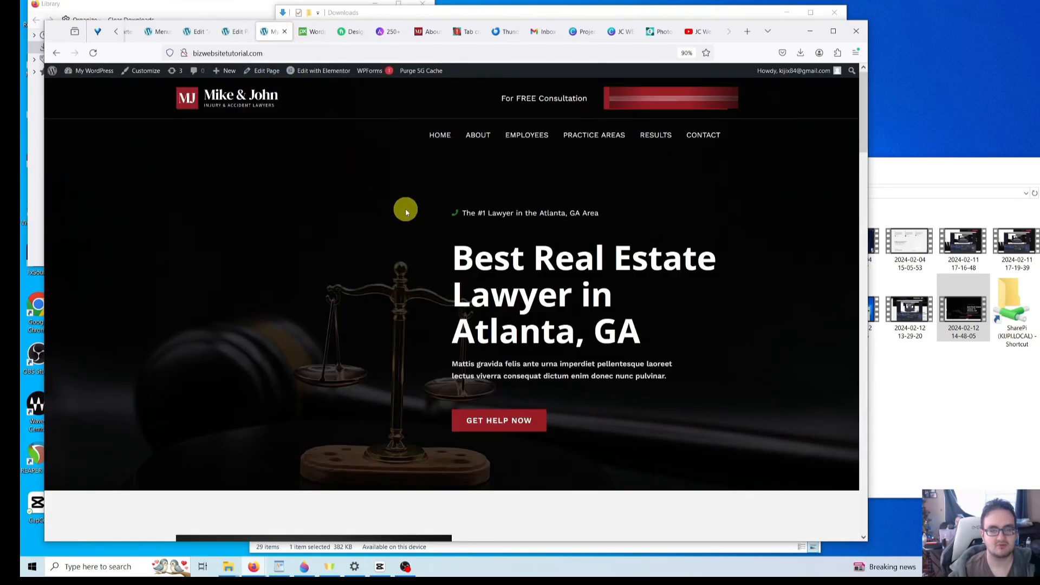
# - Reload the live site and browse the Employees page at /employees/
pyautogui.click(90, 54)
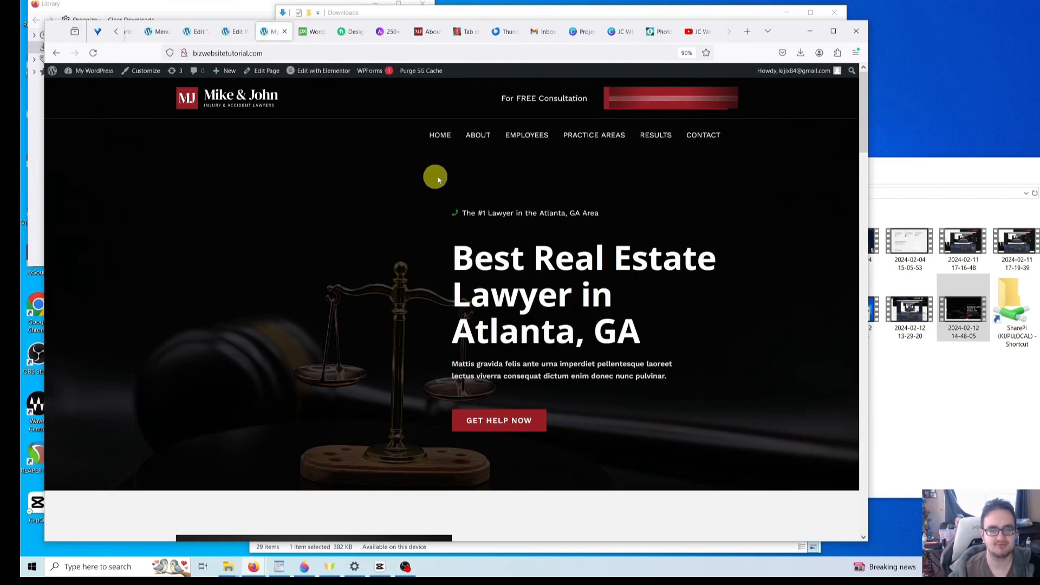
pyautogui.click(533, 138)
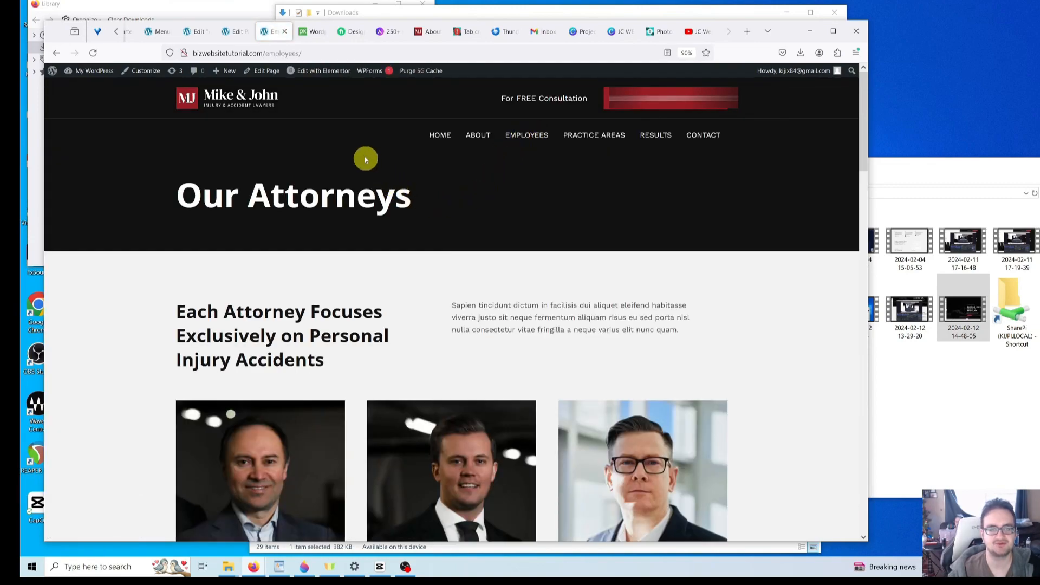
pyautogui.moveTo(318, 74)
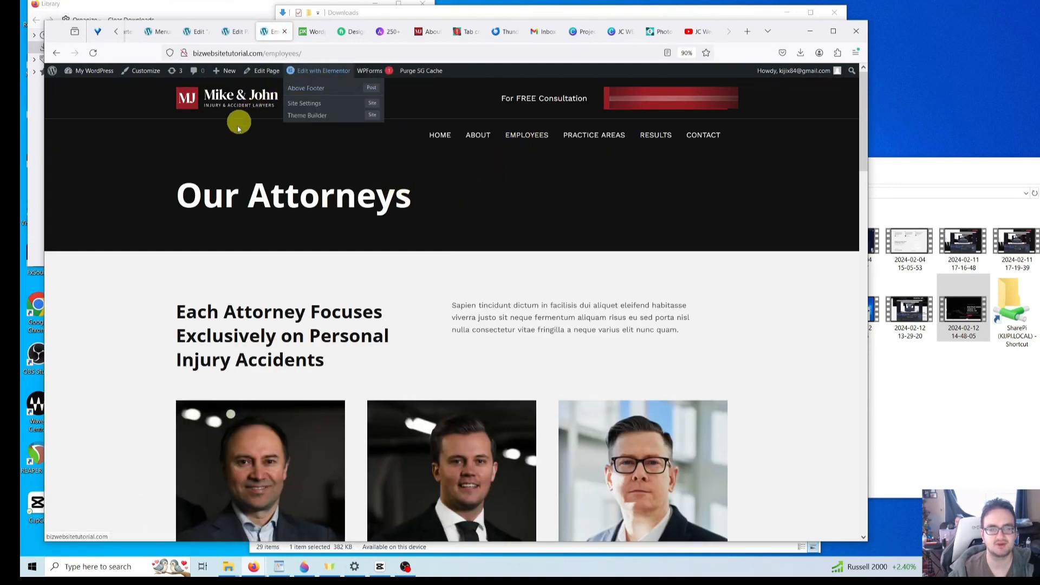
pyautogui.scroll(-3, 242, 242)
pyautogui.scroll(-12, 243, 242)
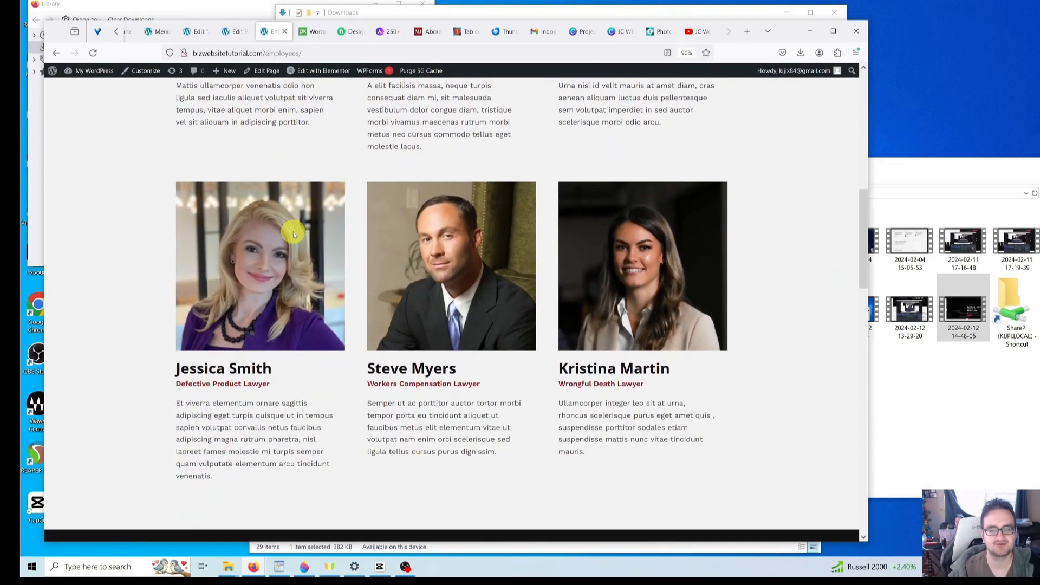
pyautogui.scroll(-6, 297, 238)
pyautogui.scroll(7, 297, 237)
pyautogui.scroll(12, 297, 237)
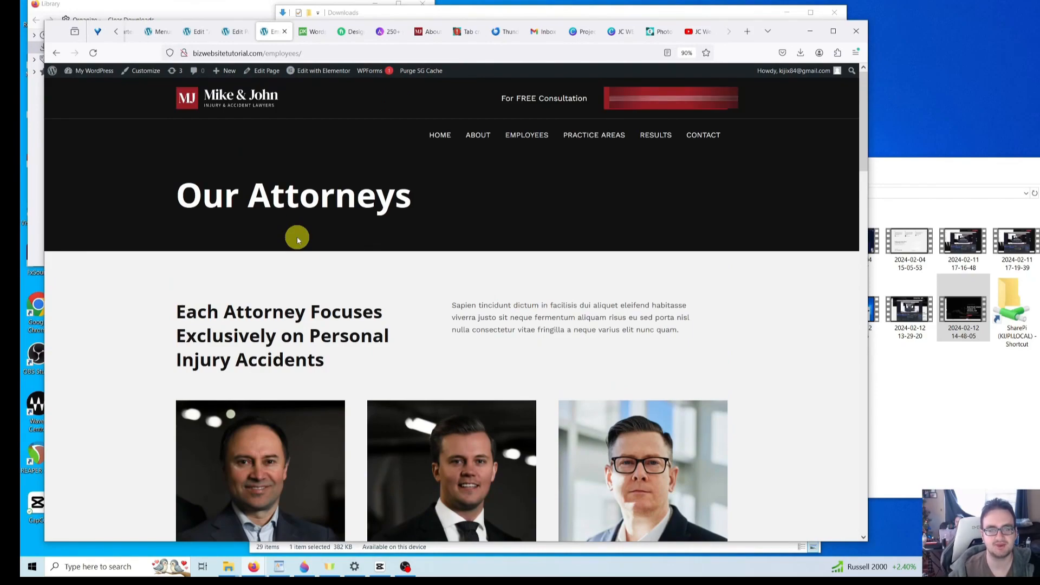
pyautogui.click(236, 33)
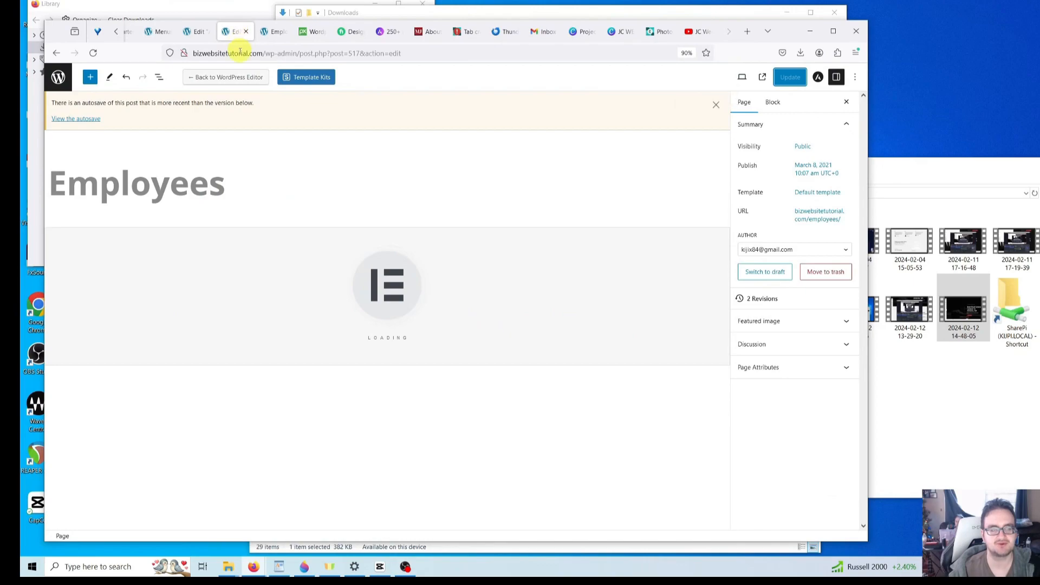
# - Create a new page titled 'Our Accomplishments'
pyautogui.click(57, 54)
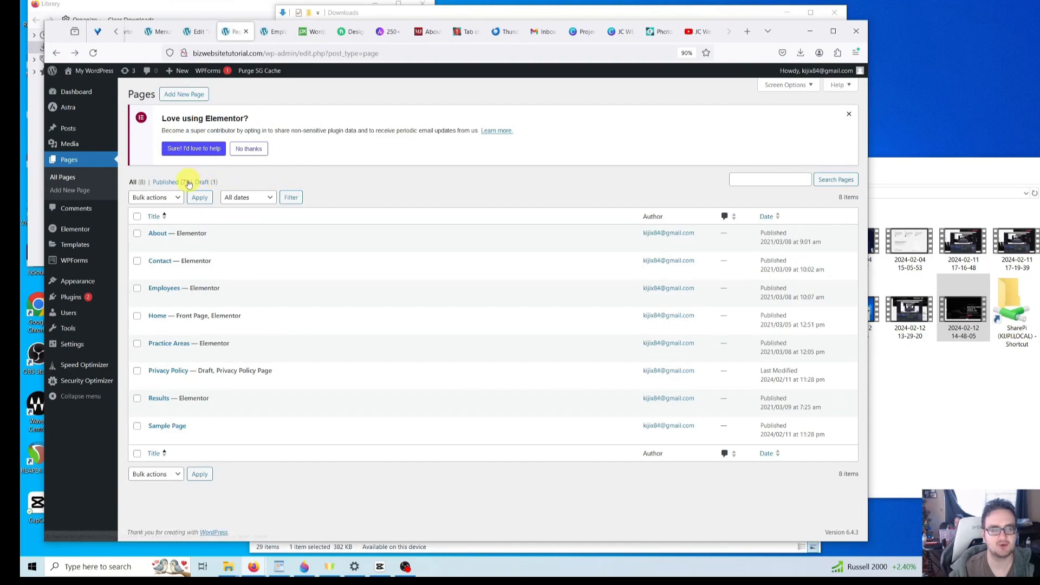
pyautogui.click(78, 191)
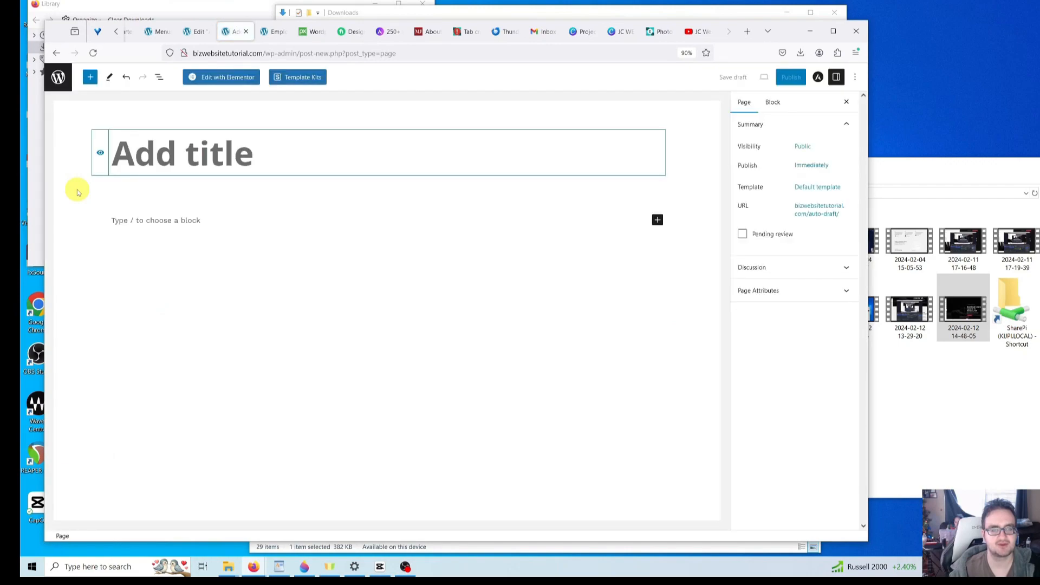
pyautogui.click(221, 153)
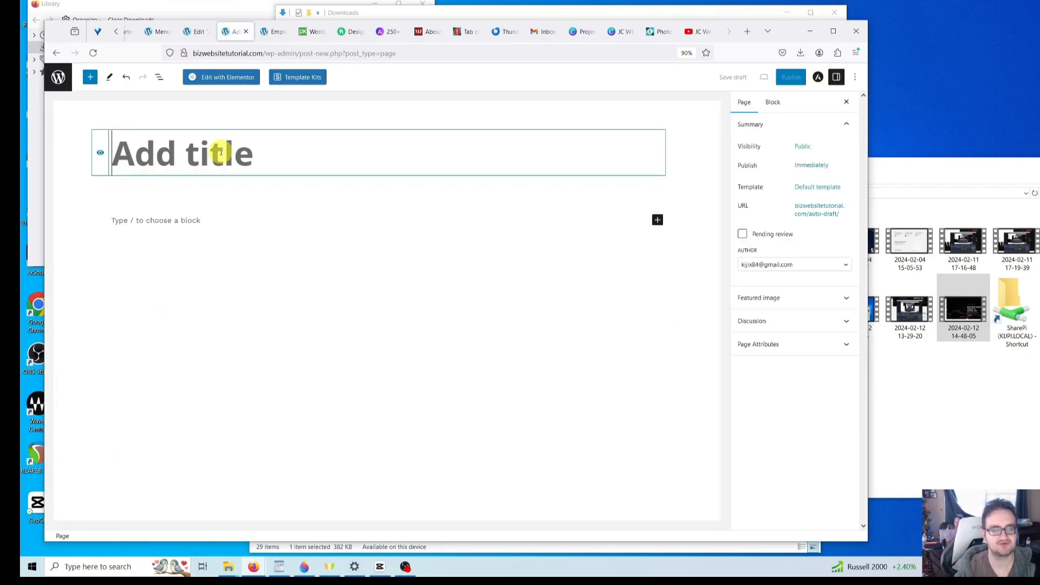
pyautogui.write('Our')
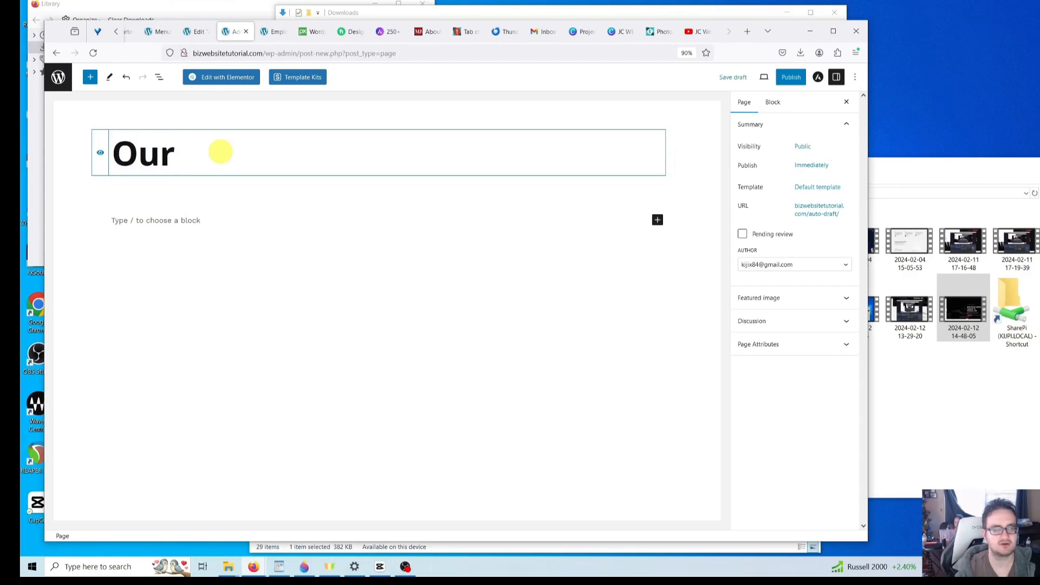
pyautogui.write(' Accomplishments')
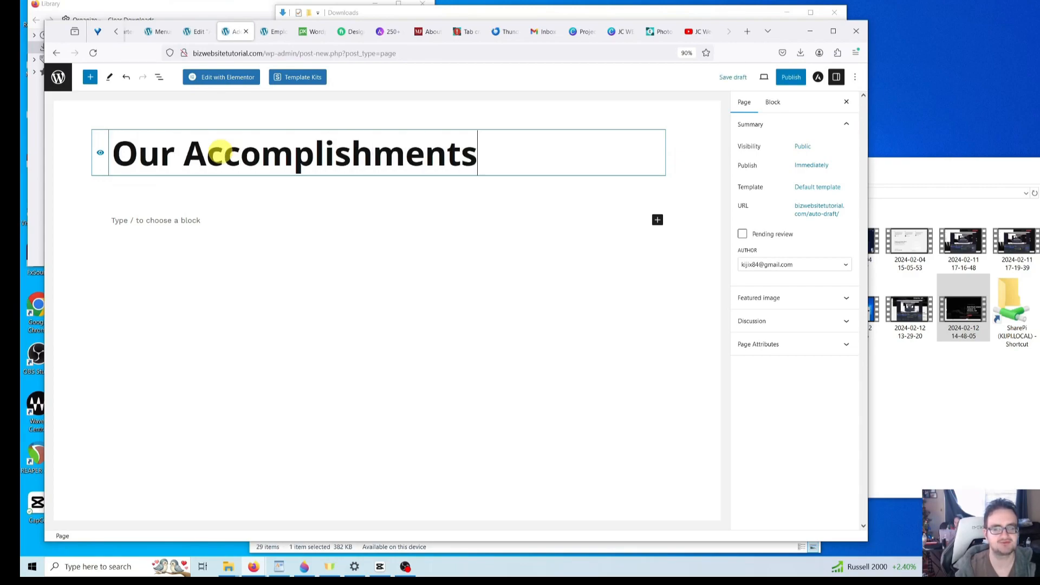
# - Shorten its slug to 'accomplishments', publish the page, and return to the pages list
pyautogui.click(828, 212)
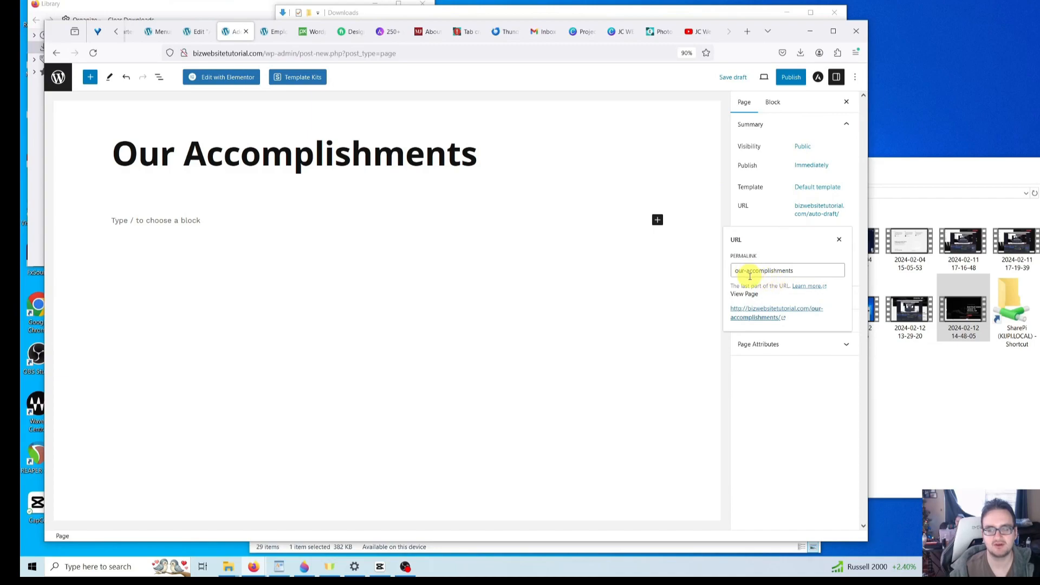
pyautogui.click(799, 270)
pyautogui.click(746, 271)
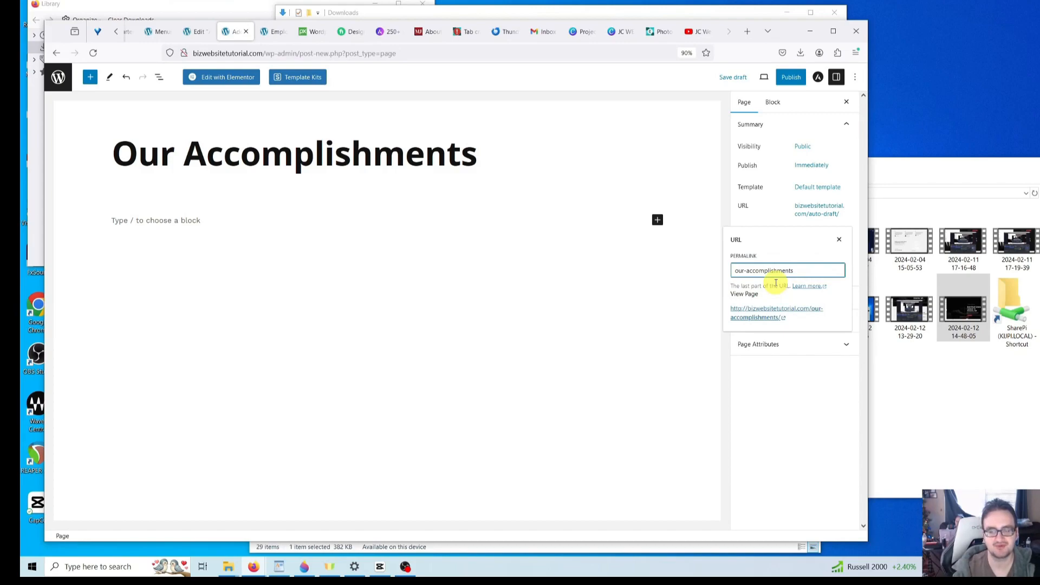
pyautogui.press('BackSpace')
pyautogui.press('BackSpace')
pyautogui.press('BackSpace')
pyautogui.press('BackSpace')
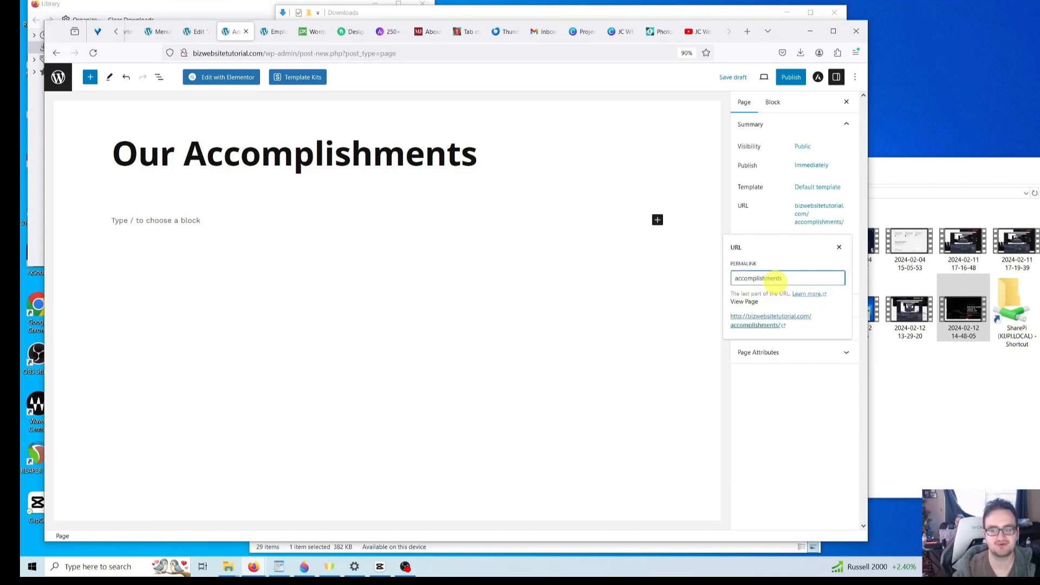
pyautogui.click(623, 286)
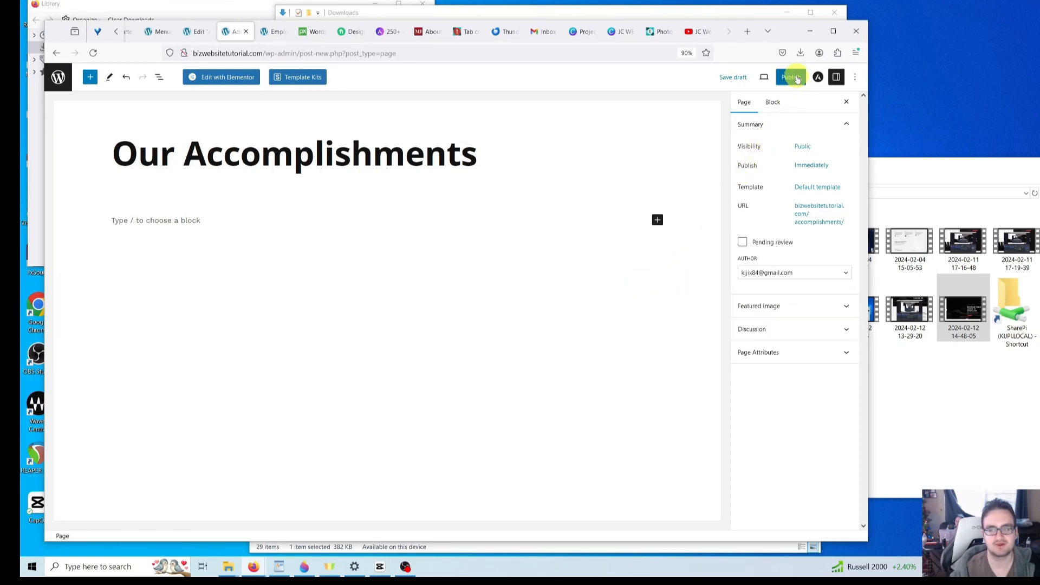
pyautogui.click(794, 77)
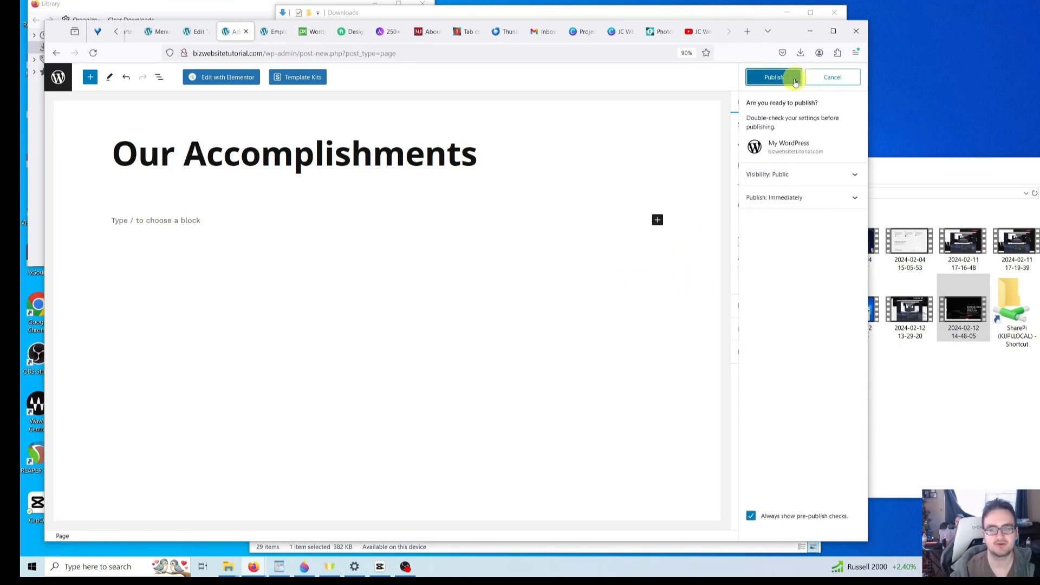
pyautogui.click(778, 78)
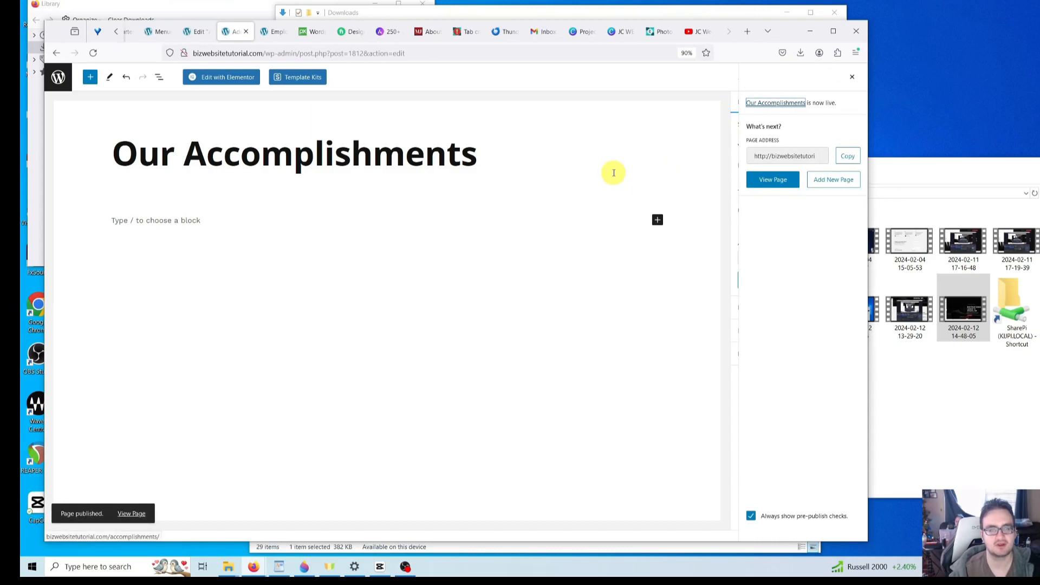
pyautogui.click(56, 53)
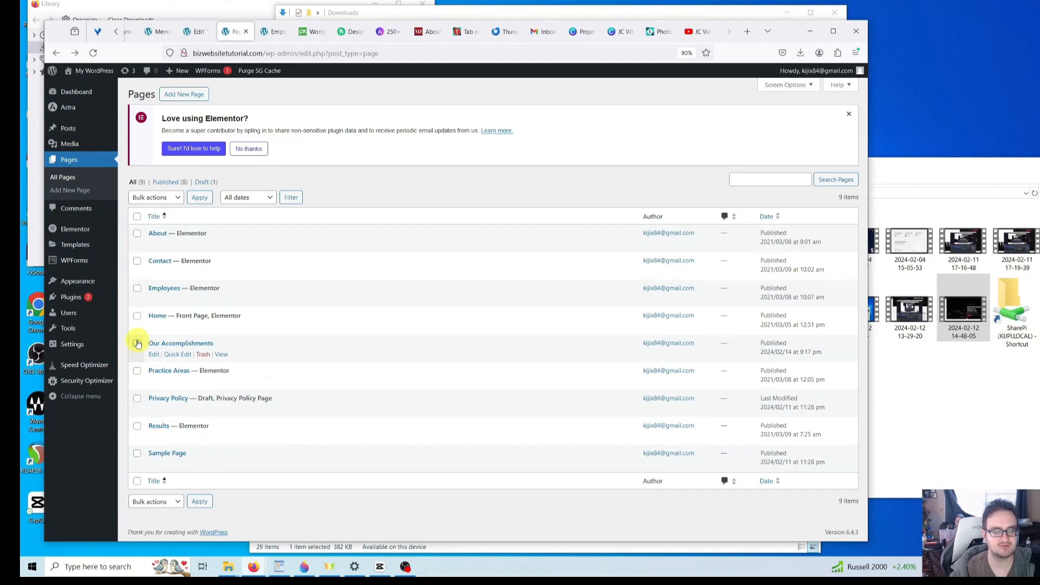
# - Trash Our Accomplishments, delete it permanently from Trash, and show all eight pages
pyautogui.click(203, 356)
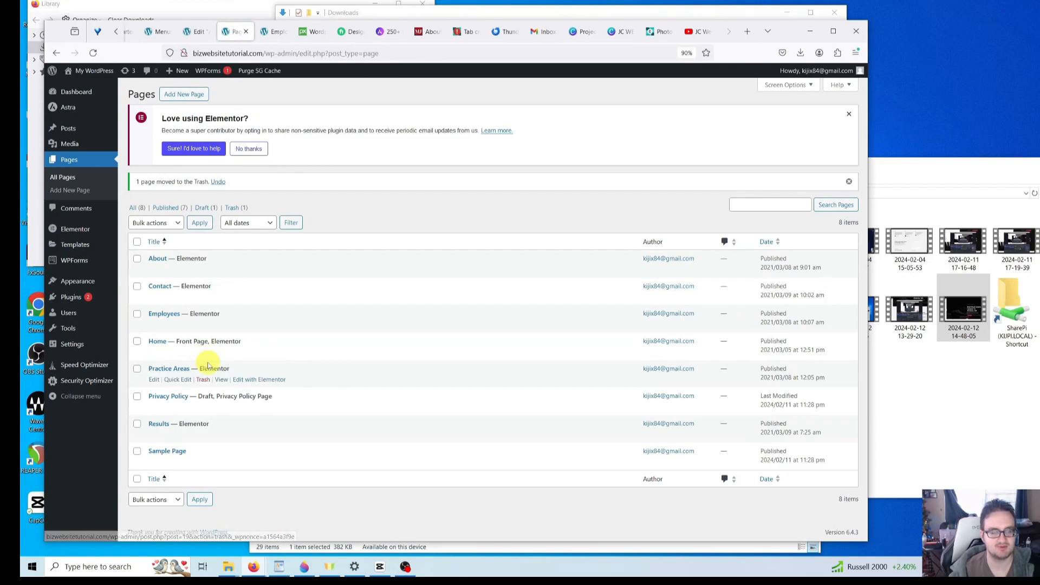
pyautogui.click(233, 210)
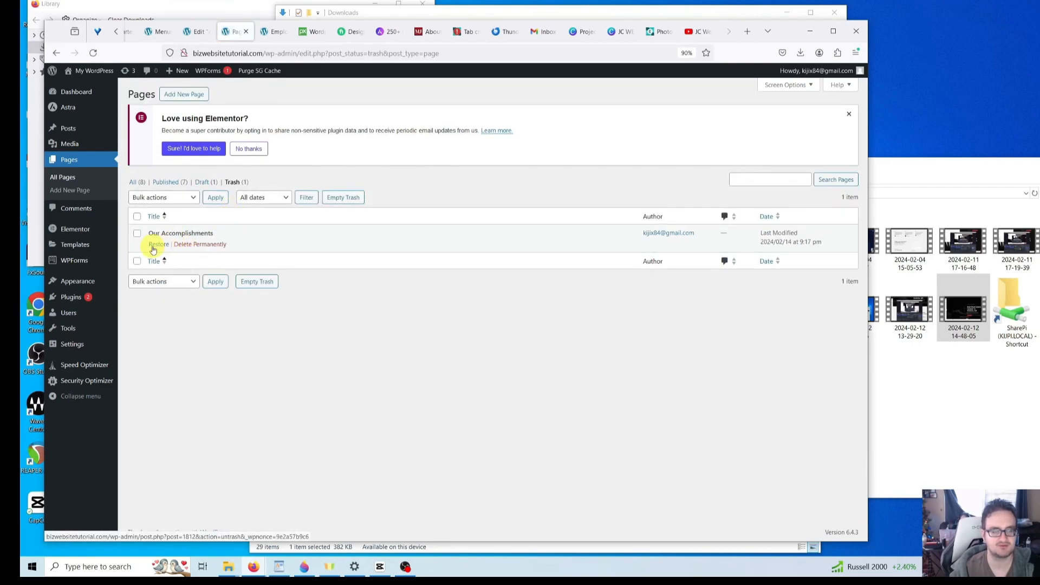
pyautogui.click(206, 245)
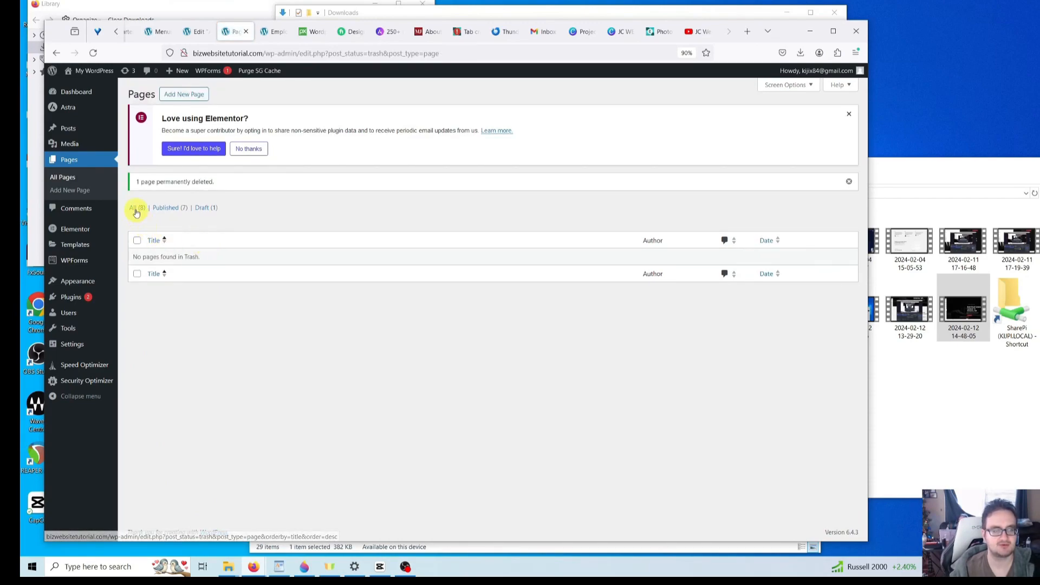
pyautogui.click(136, 210)
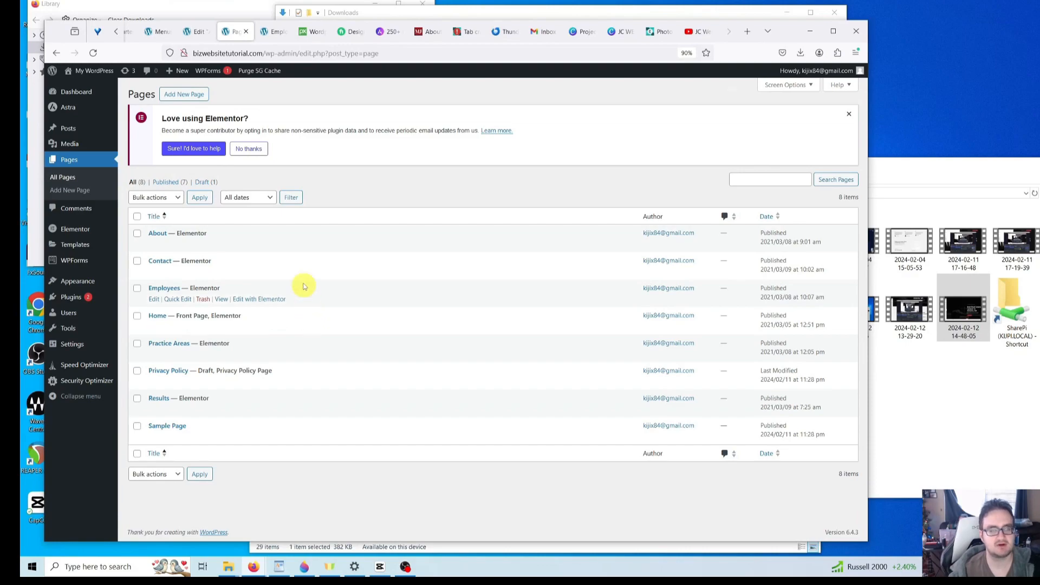
# - Review the live Contact Us page's address, phone, email and map, then open it for editing
pyautogui.click(275, 31)
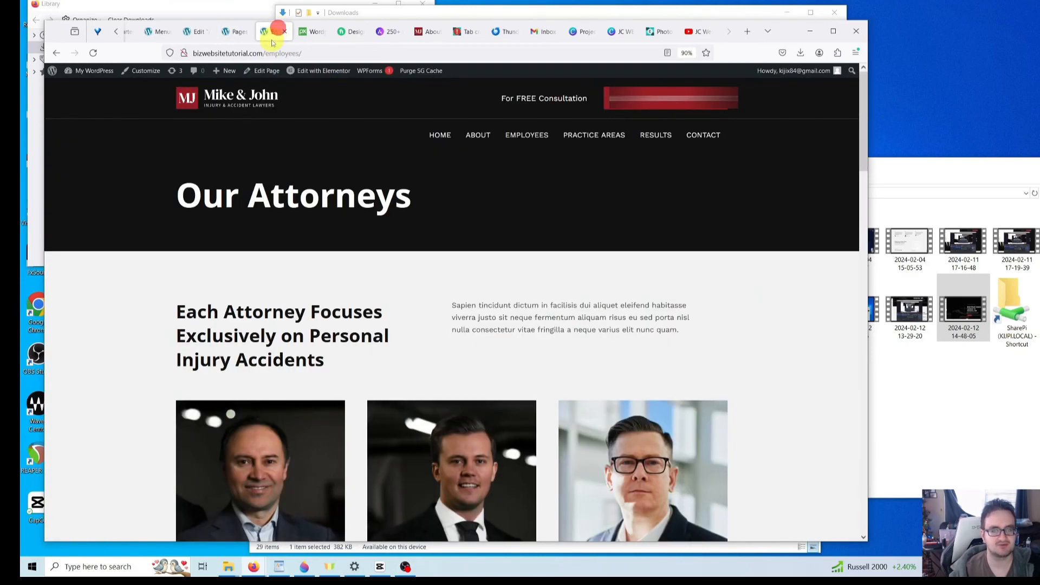
pyautogui.click(707, 137)
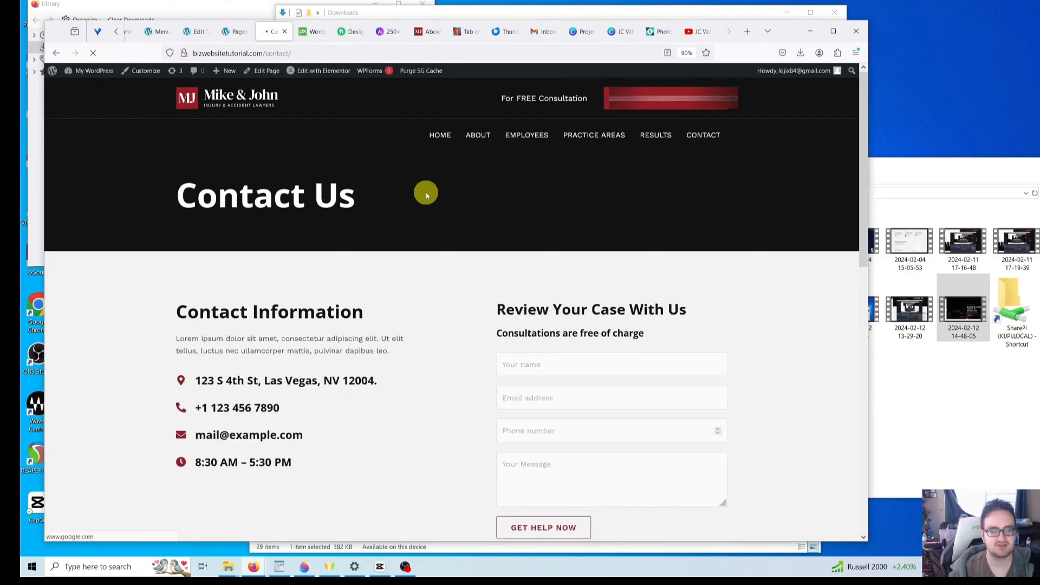
pyautogui.scroll(-1, 426, 193)
pyautogui.scroll(-2, 366, 209)
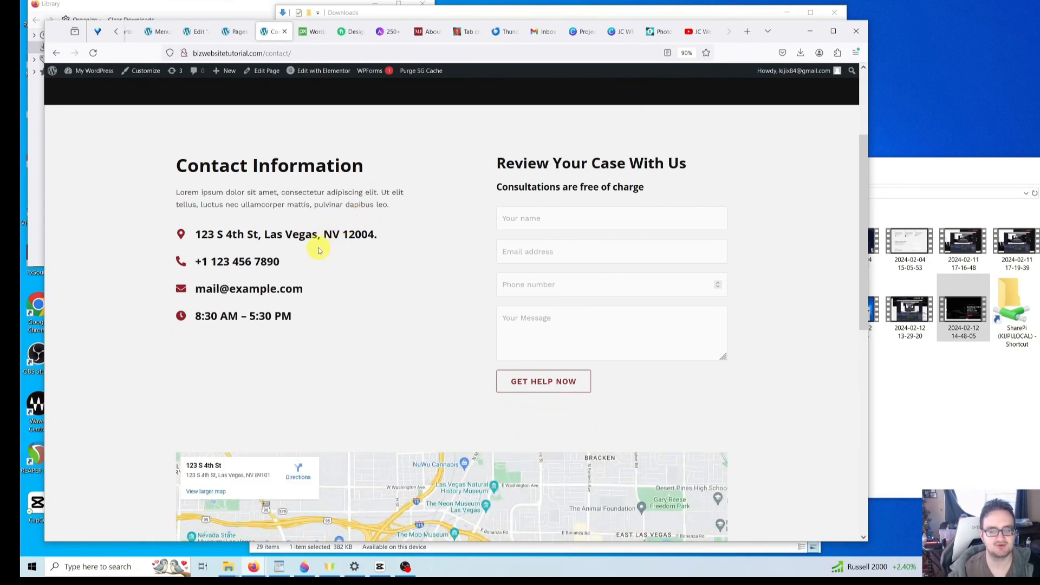
pyautogui.scroll(-1, 318, 250)
pyautogui.scroll(3, 319, 258)
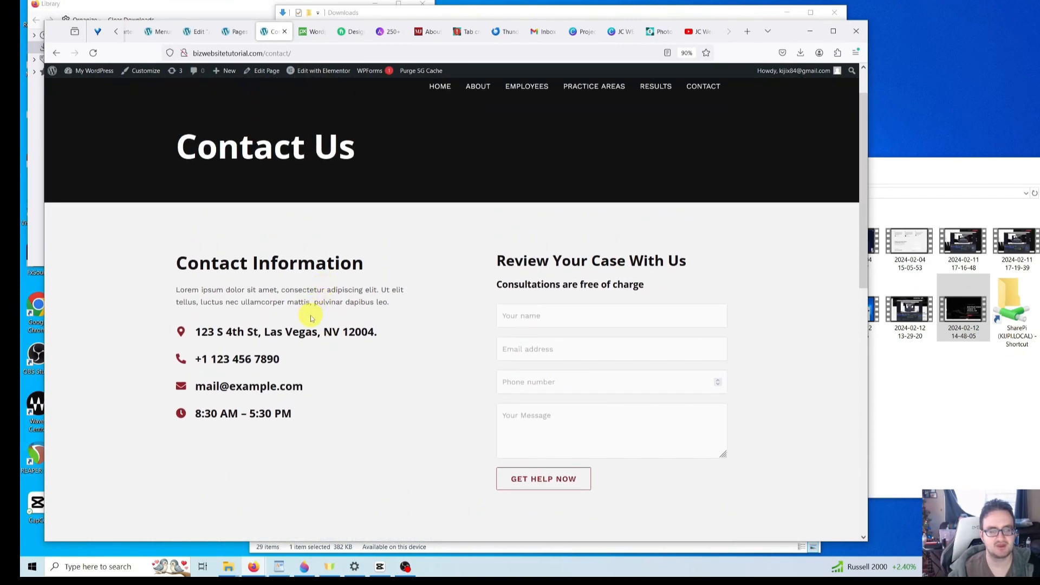
pyautogui.scroll(-2, 344, 325)
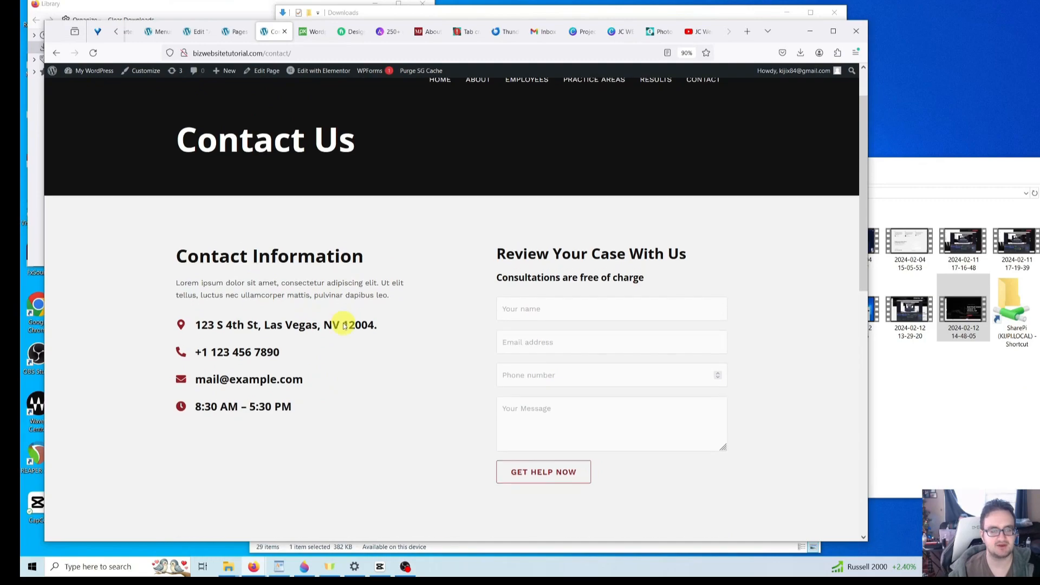
pyautogui.scroll(-2, 342, 321)
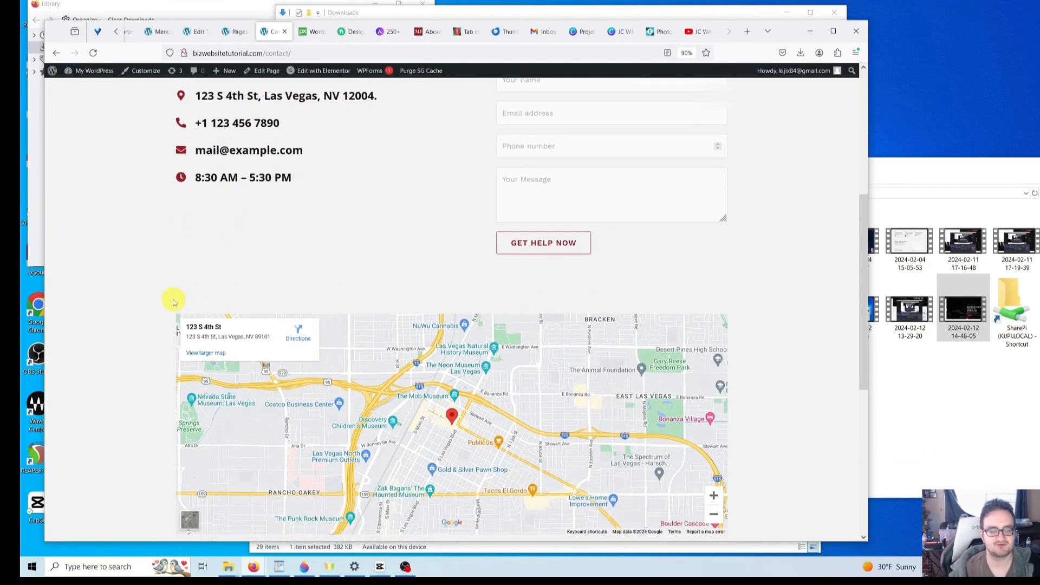
pyautogui.scroll(-2, 260, 354)
pyautogui.scroll(6, 261, 357)
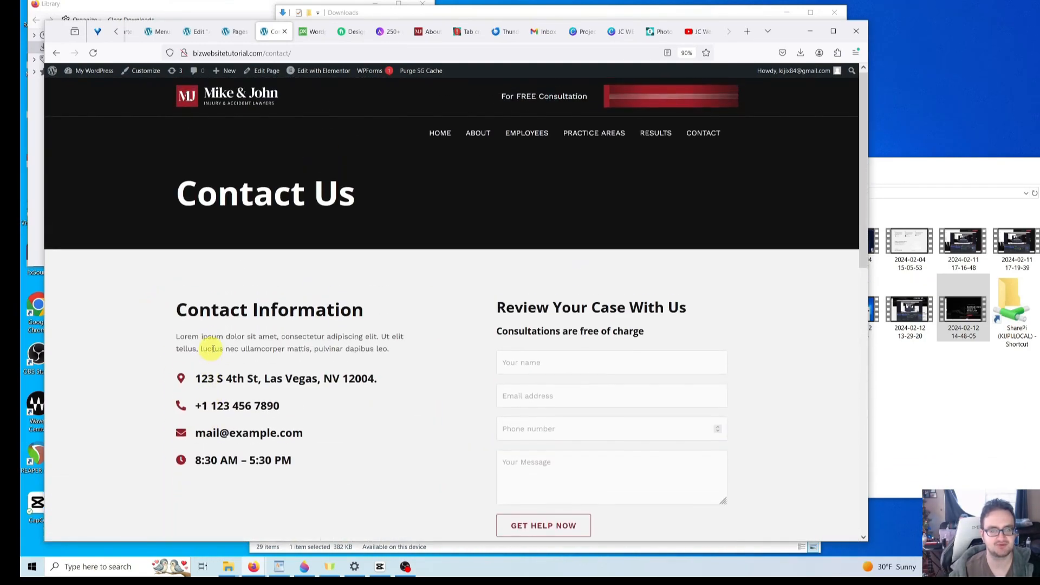
pyautogui.click(327, 78)
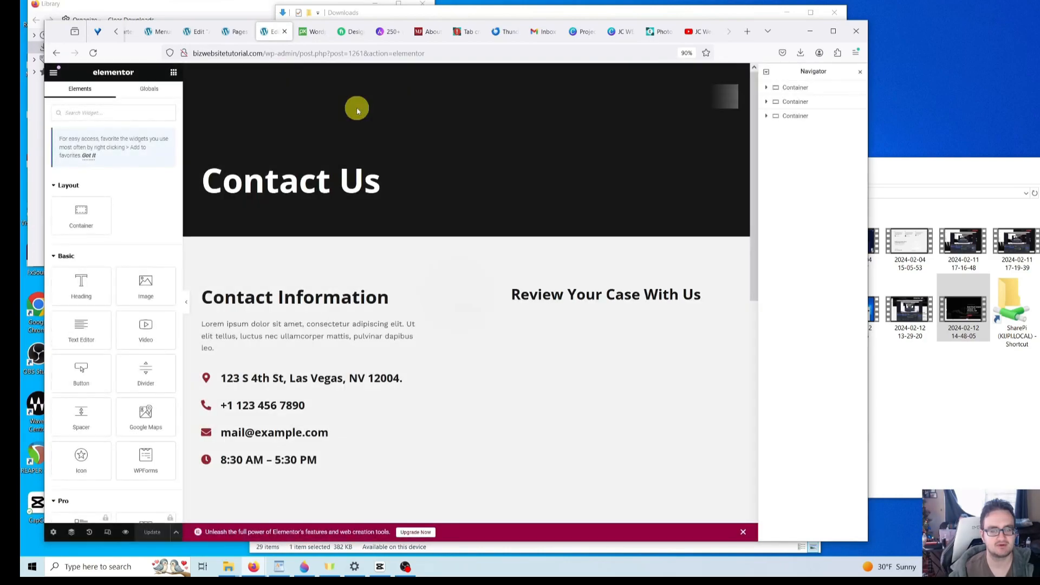
# - Select the phone Icon Box and replace the old digits with the new phone number
pyautogui.scroll(-2, 271, 379)
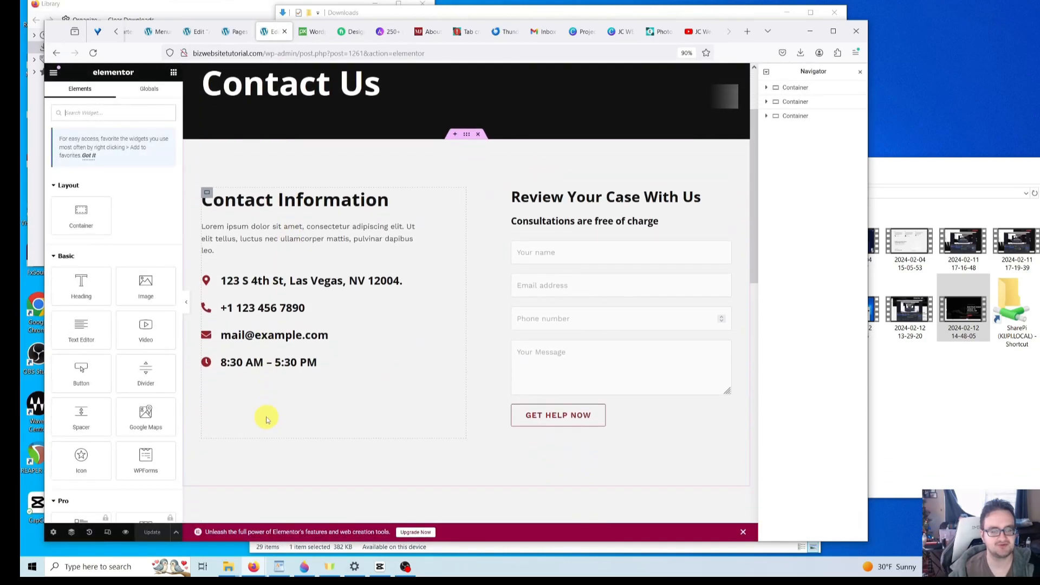
pyautogui.click(287, 327)
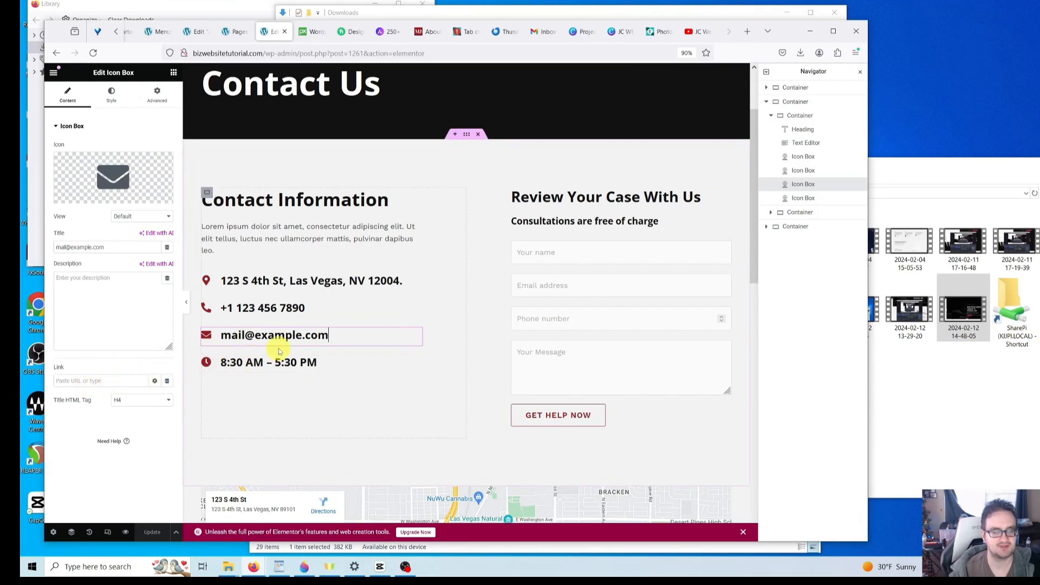
pyautogui.click(257, 311)
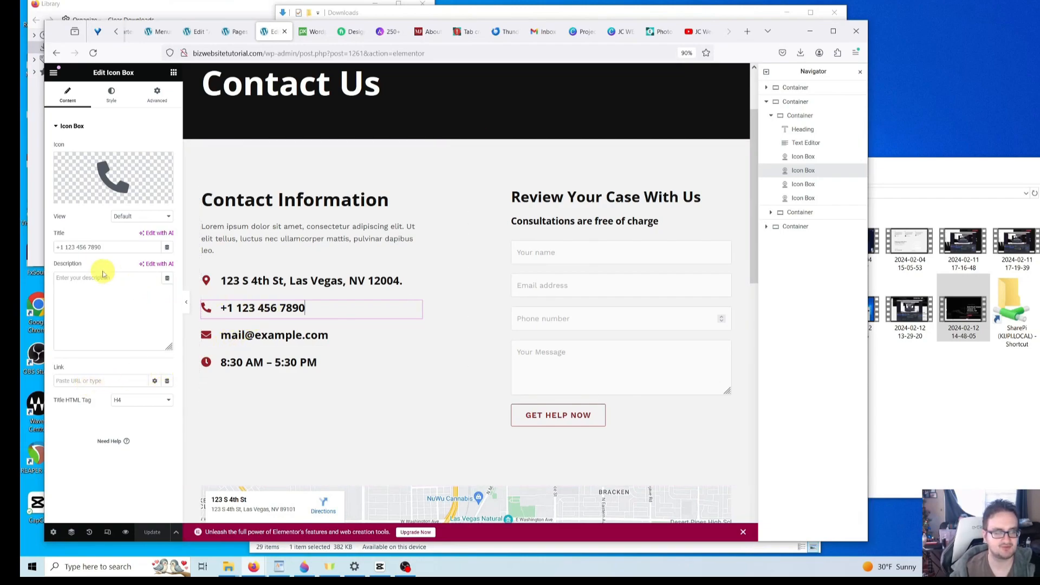
pyautogui.moveTo(116, 246); pyautogui.dragTo(69, 247)
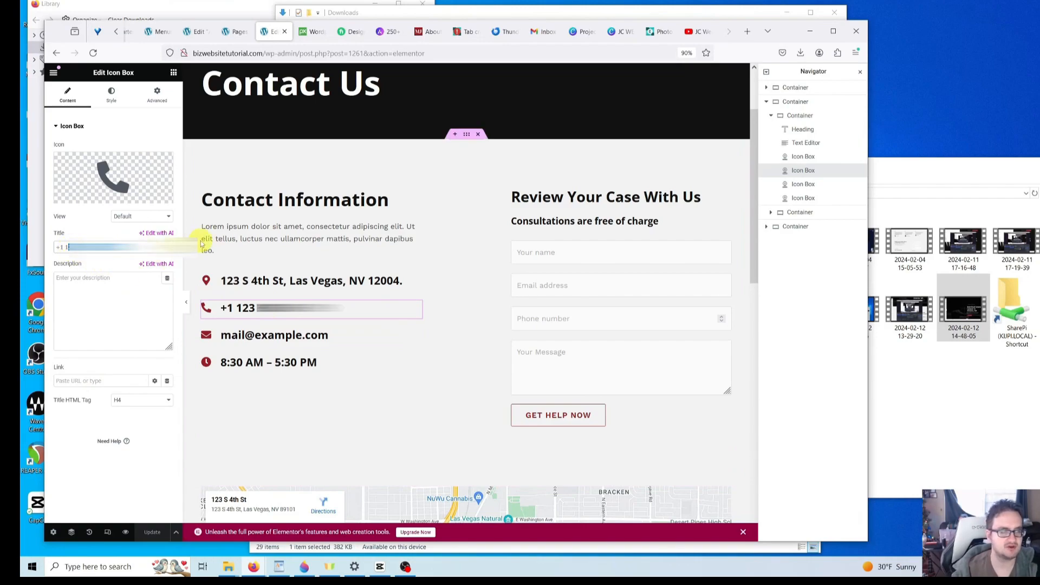
pyautogui.press('BackSpace')
pyautogui.press('BackSpace')
pyautogui.write('860-')
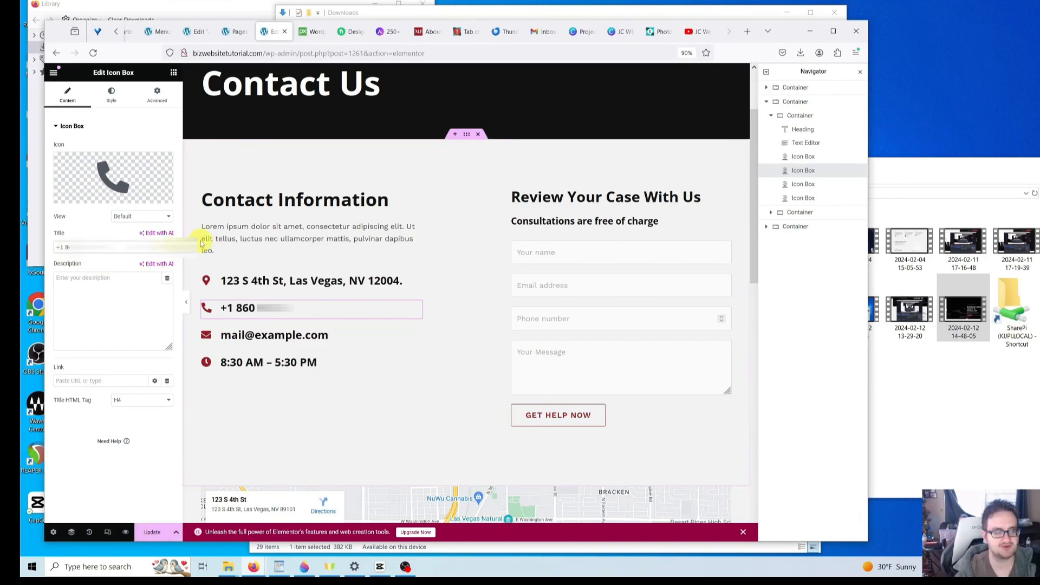
pyautogui.write('0')
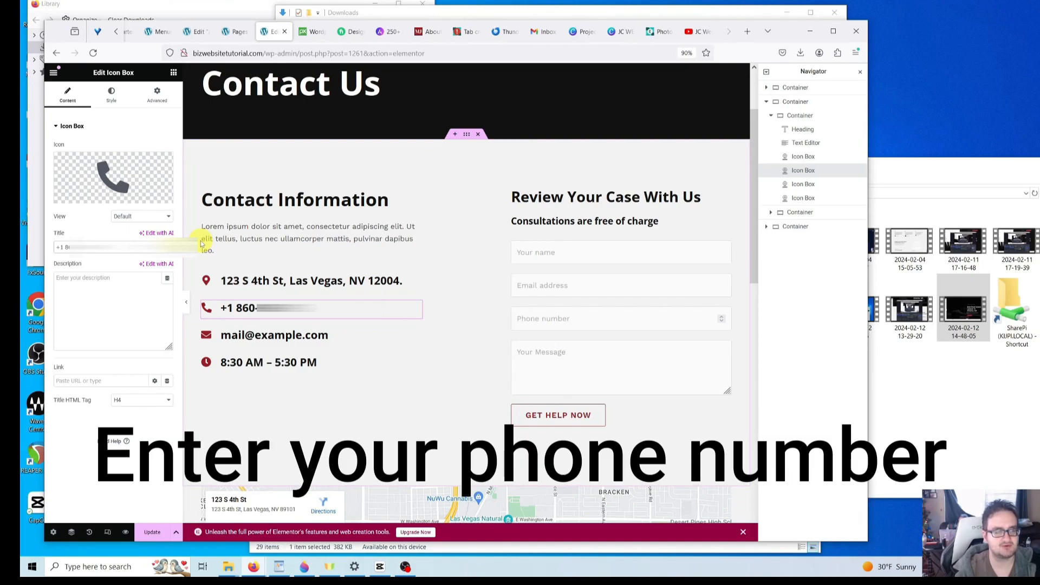
pyautogui.write('000')
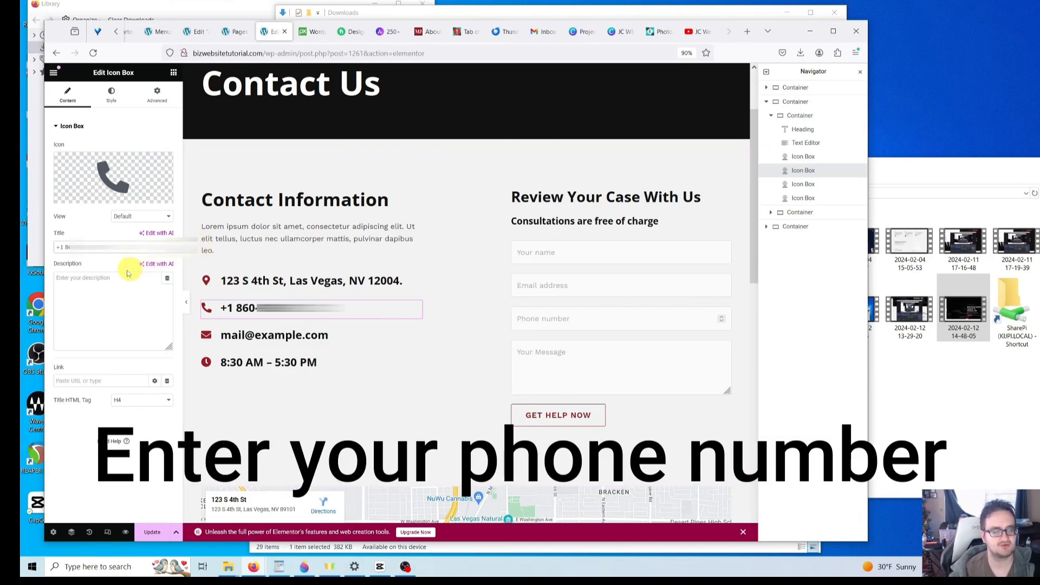
# - Start a tel: call link in the phone Icon Box's Link field
pyautogui.click(84, 385)
pyautogui.write('tel:18')
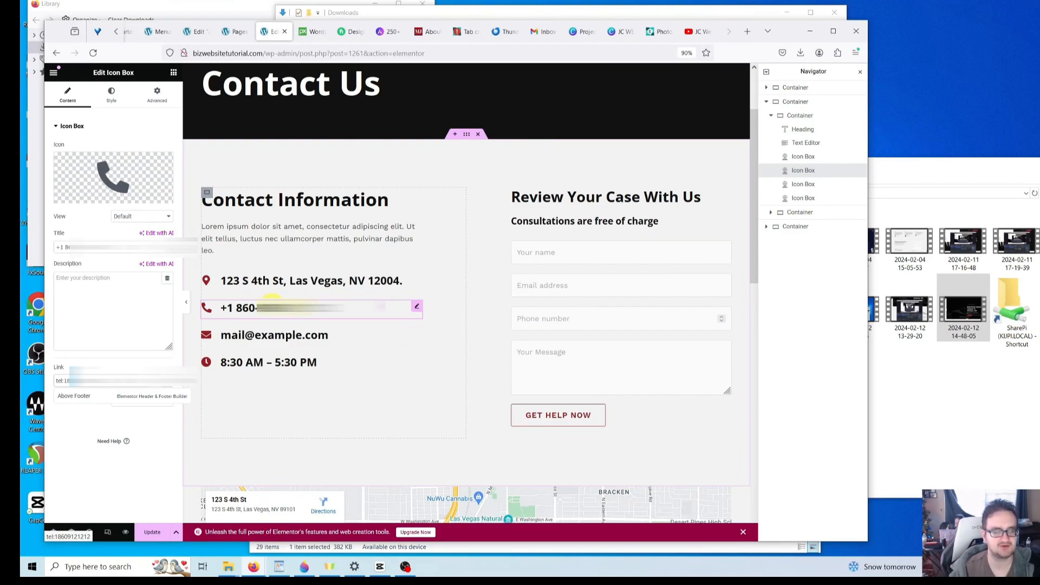
pyautogui.click(260, 333)
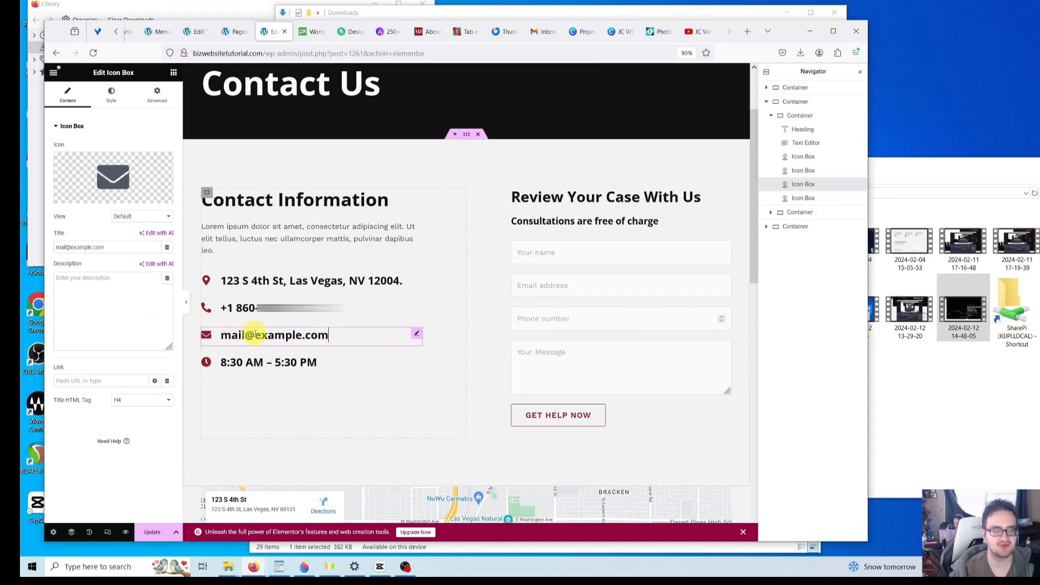
pyautogui.tripleClick(97, 247)
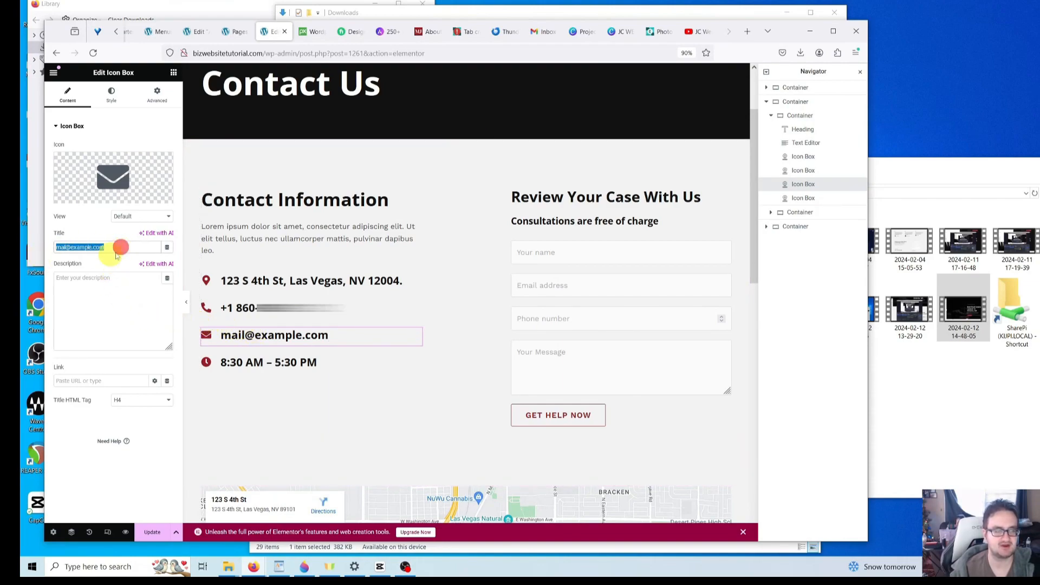
pyautogui.press('BackSpace')
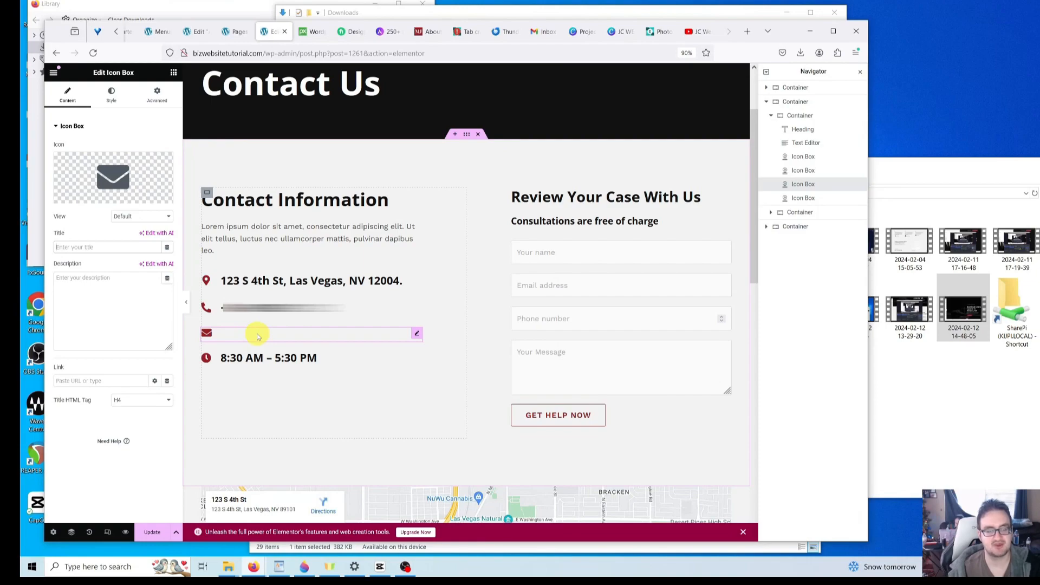
pyautogui.click(88, 246)
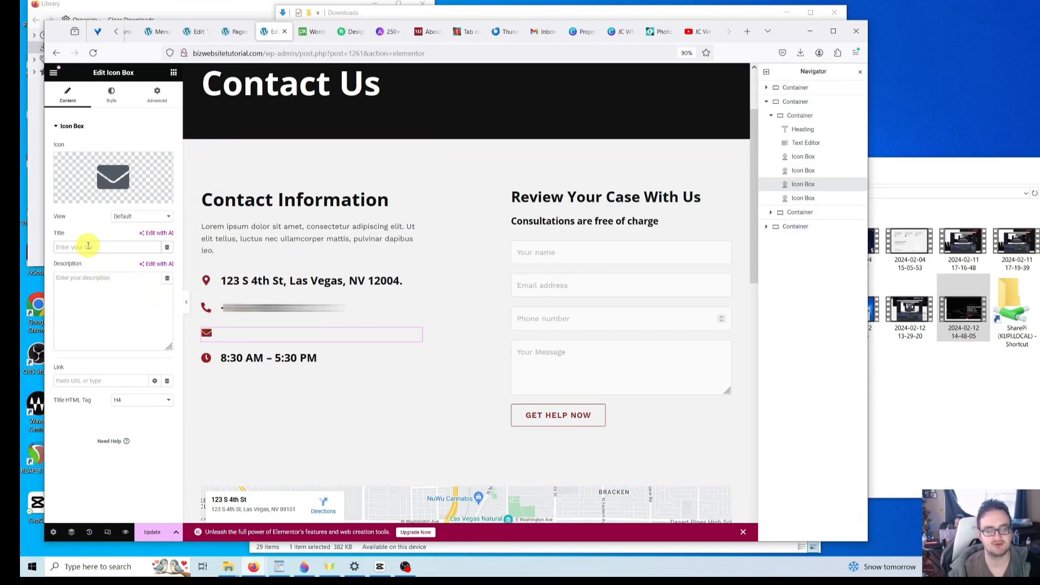
pyautogui.click(88, 247)
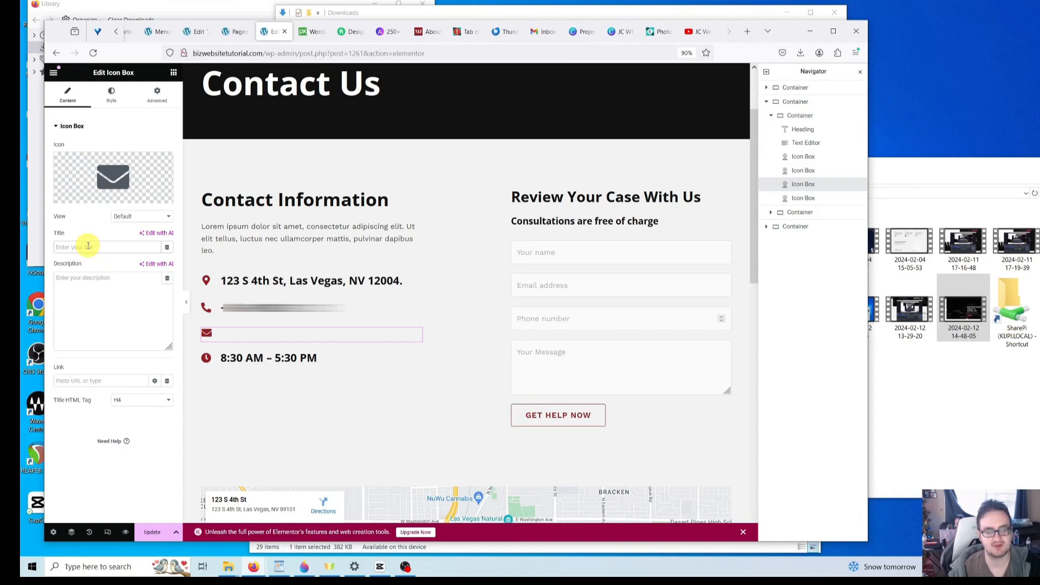
pyautogui.click(87, 246)
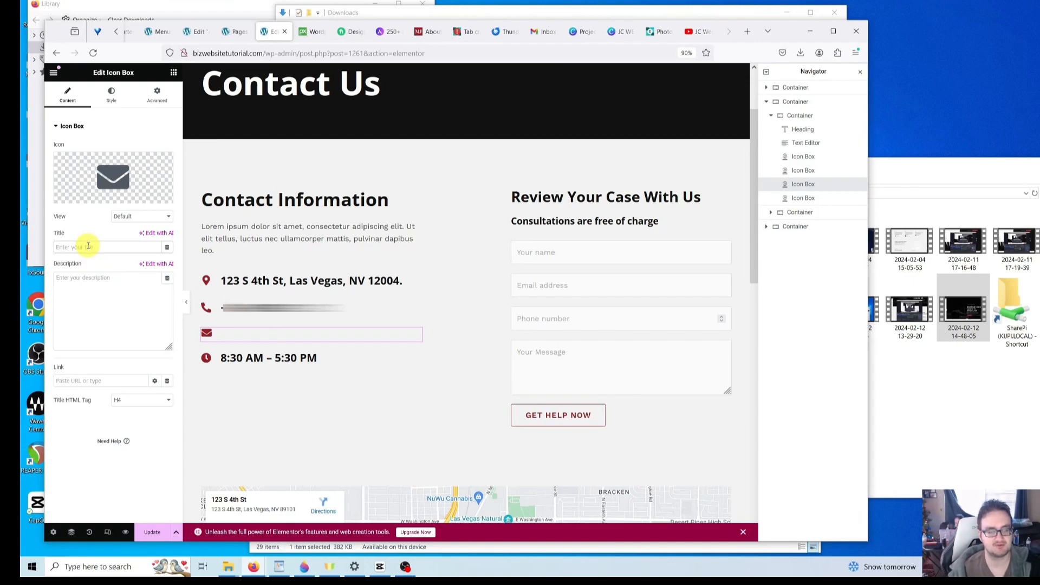
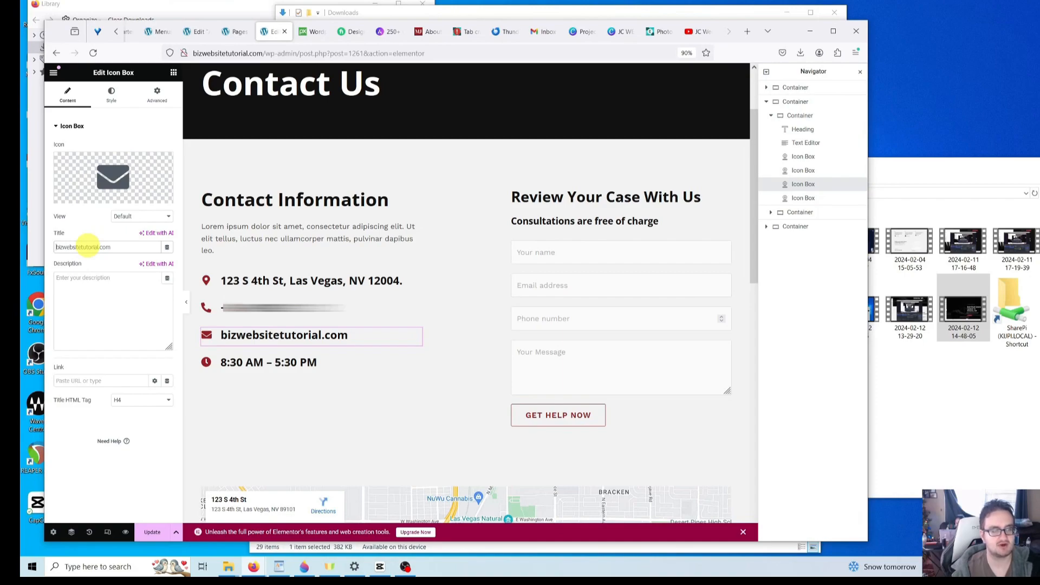
pyautogui.press('Home')
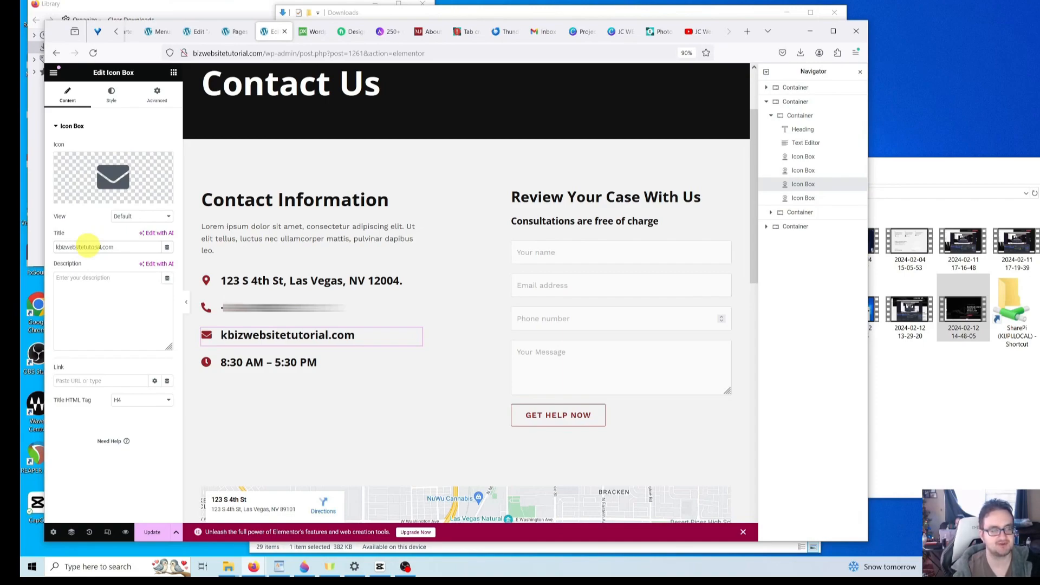
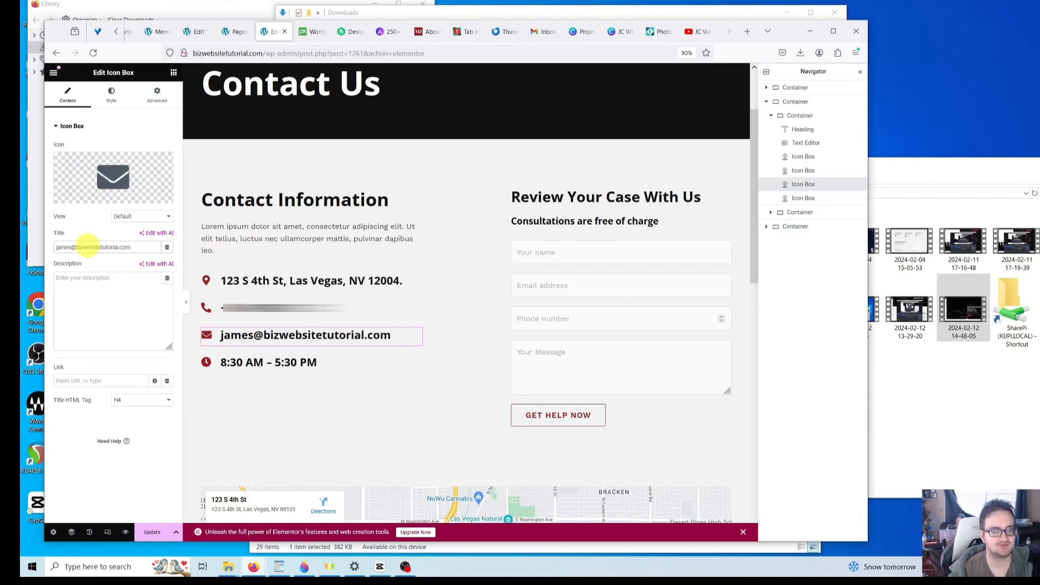
# - Enter a mailto: link to the same e-mail address in the Link field
pyautogui.click(81, 380)
pyautogui.write('m')
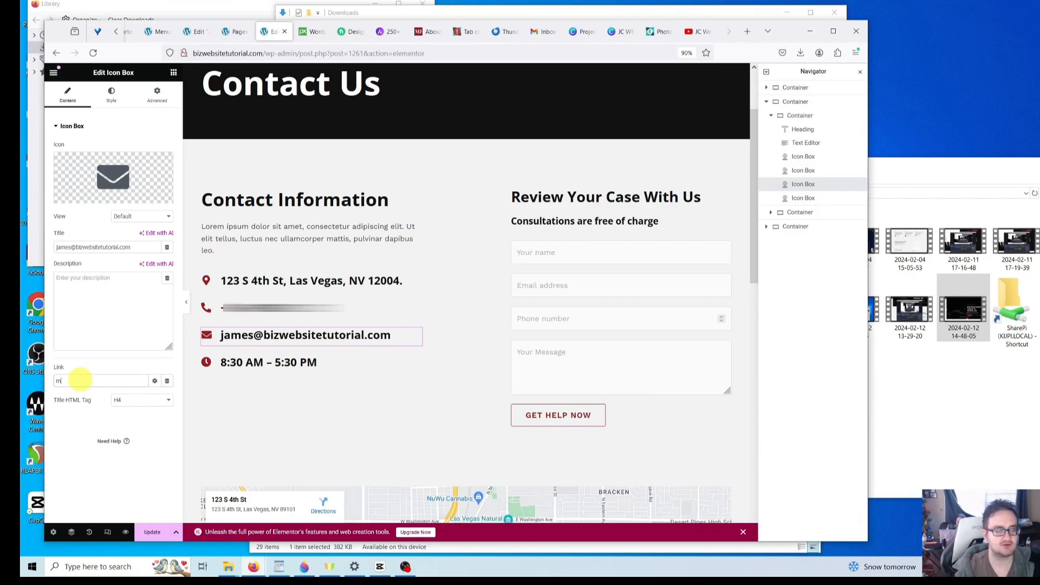
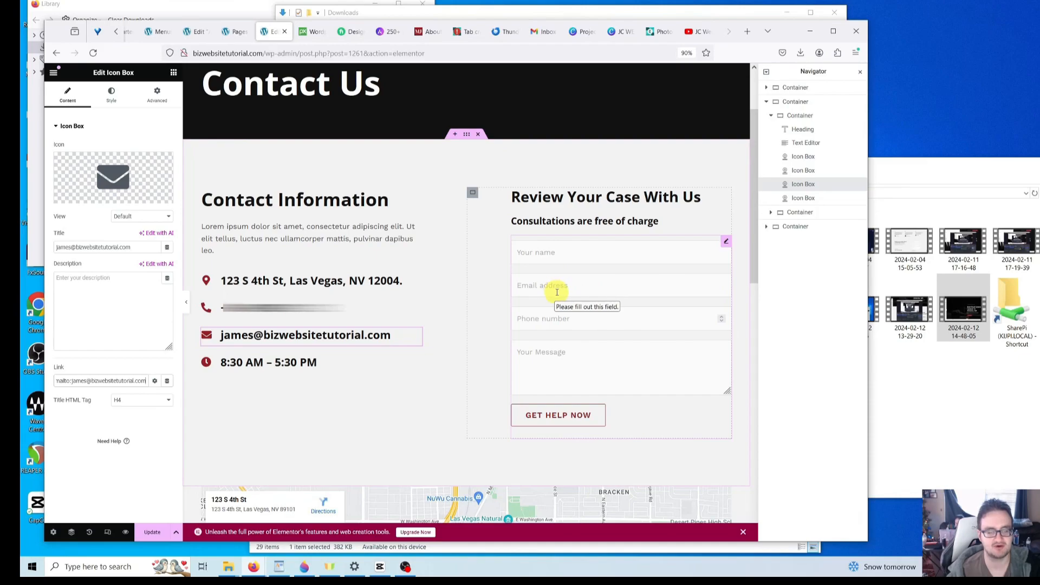
# - Scroll to the map and inspect places like Las Vegas North Premium Outlets and Nevada State Museum
pyautogui.click(386, 406)
pyautogui.scroll(-5, 420, 381)
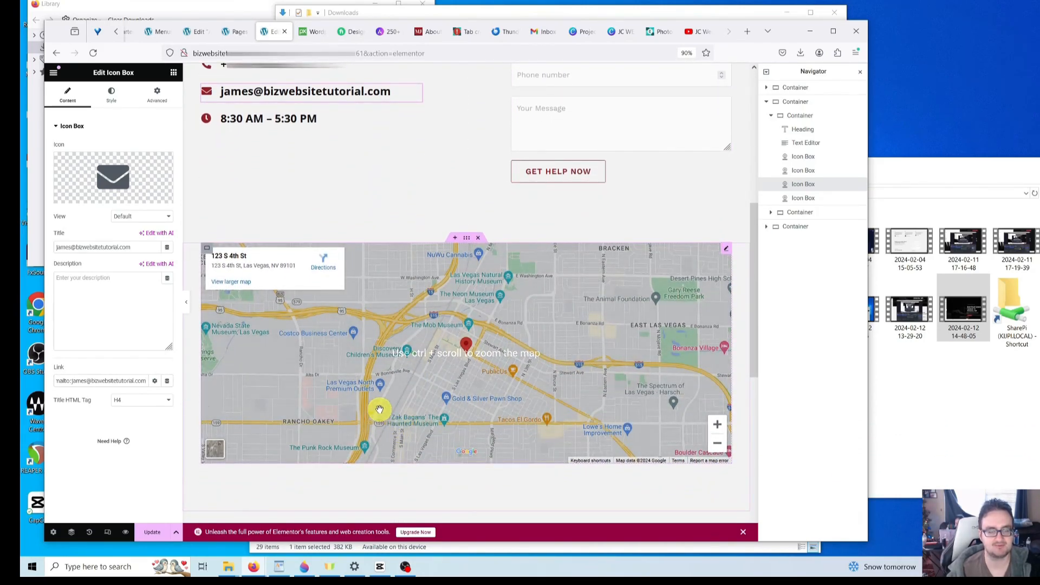
pyautogui.click(339, 385)
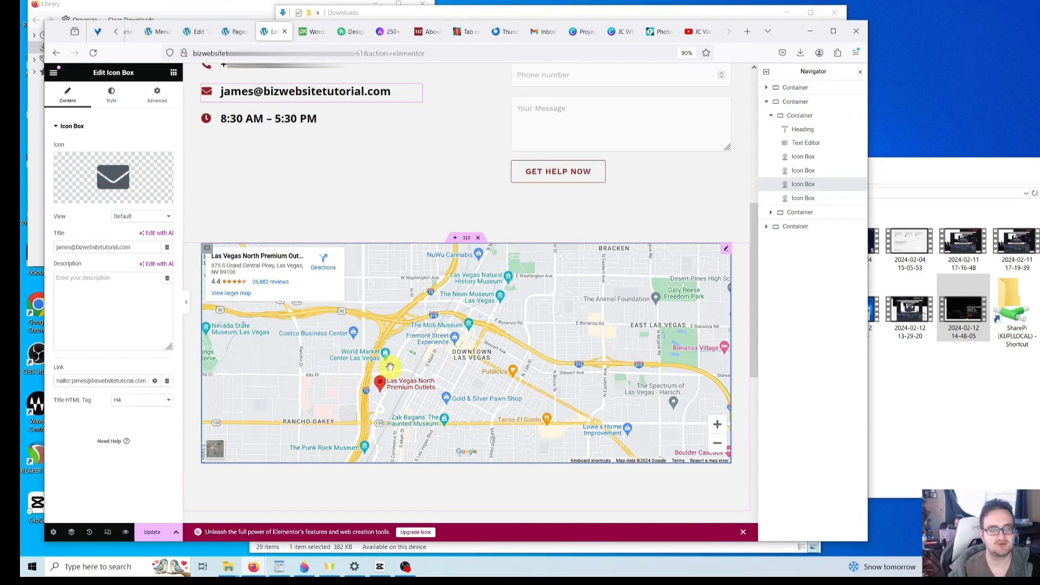
pyautogui.click(323, 375)
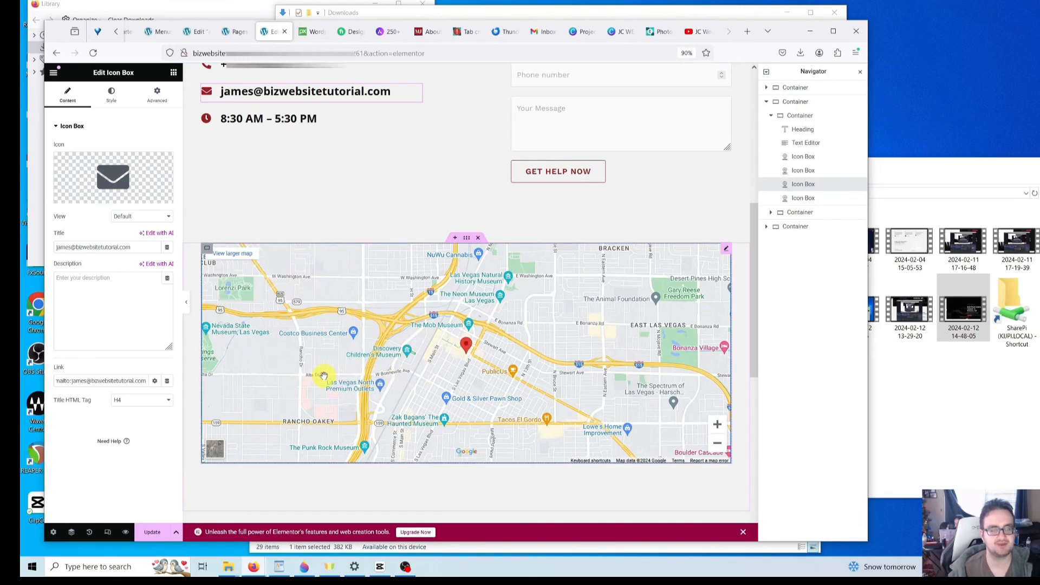
pyautogui.scroll(-2, 396, 373)
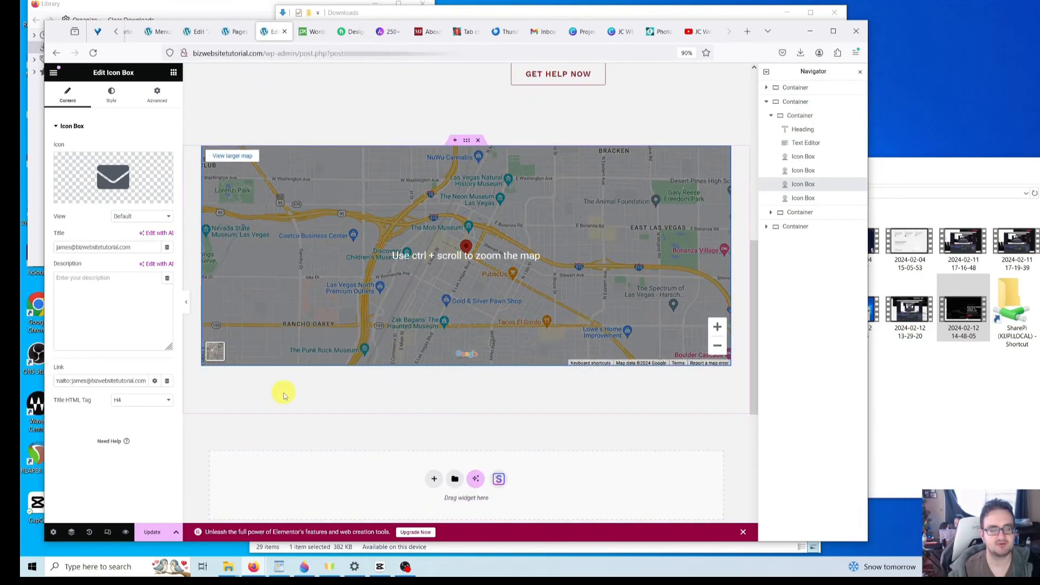
pyautogui.click(261, 239)
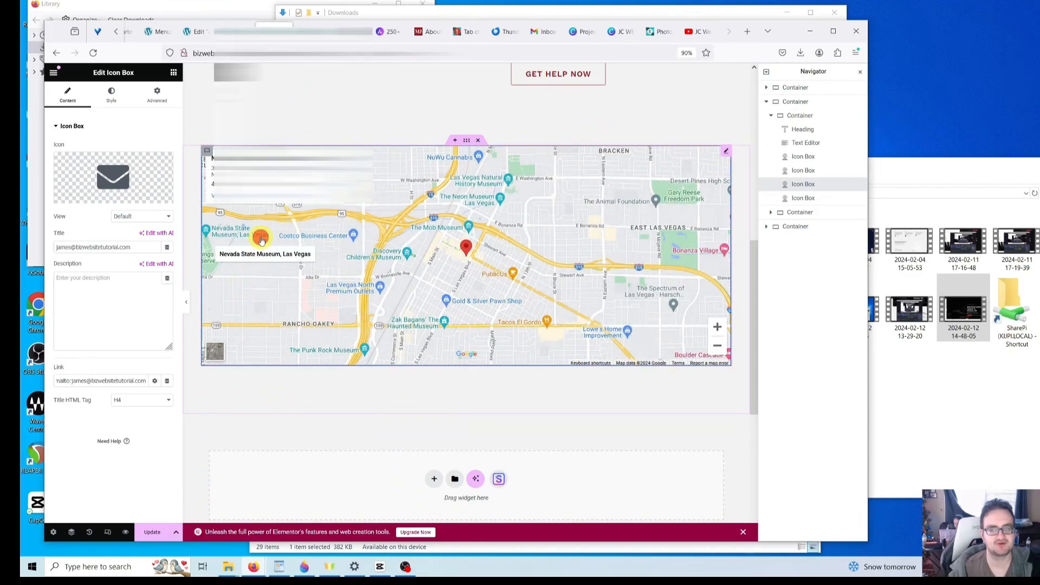
pyautogui.scroll(3, 304, 314)
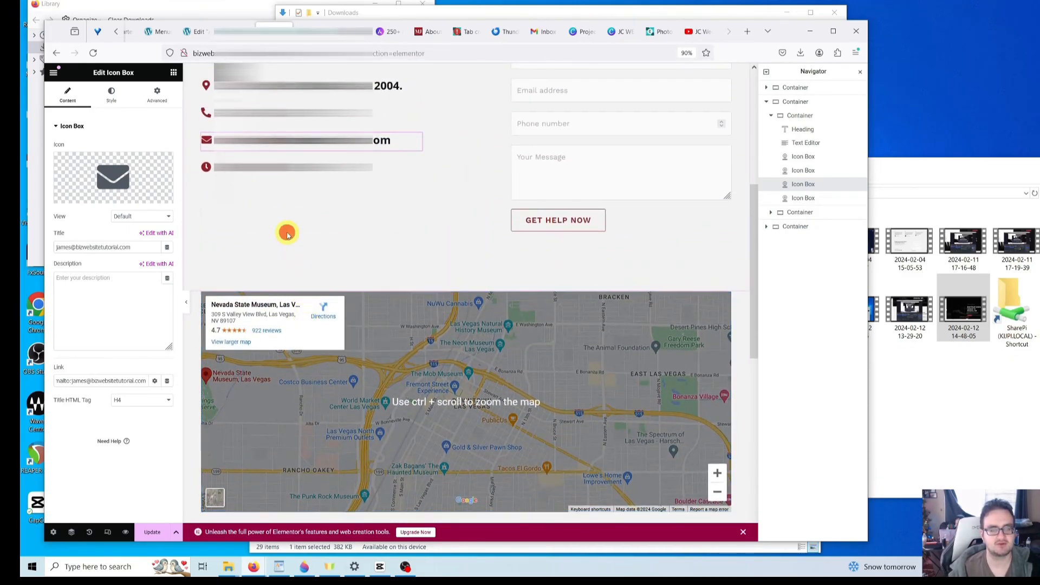
# - Open the Google Maps widget's settings via the Navigator's nested container
pyautogui.rightClick(287, 233)
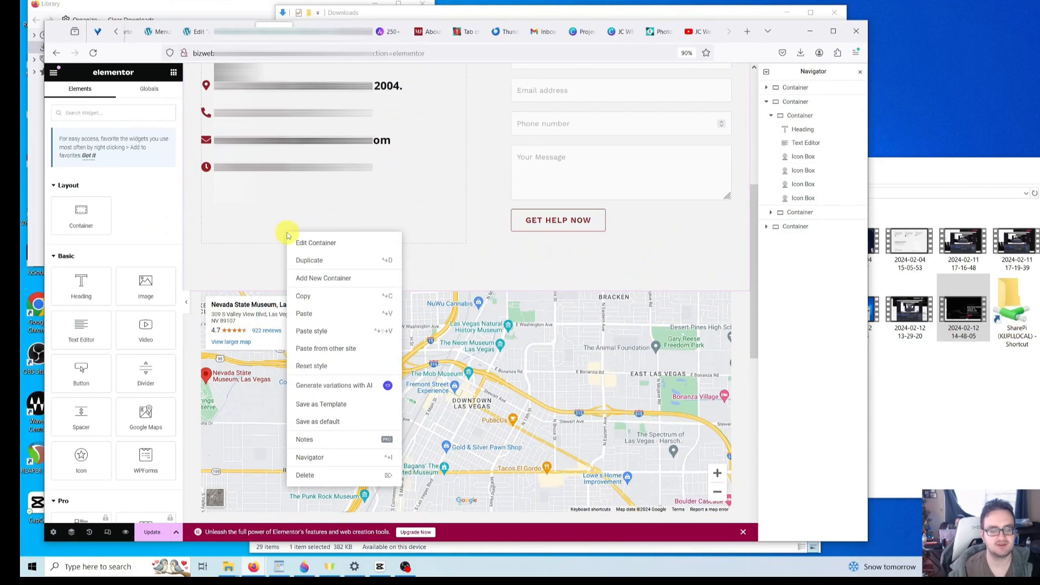
pyautogui.click(341, 460)
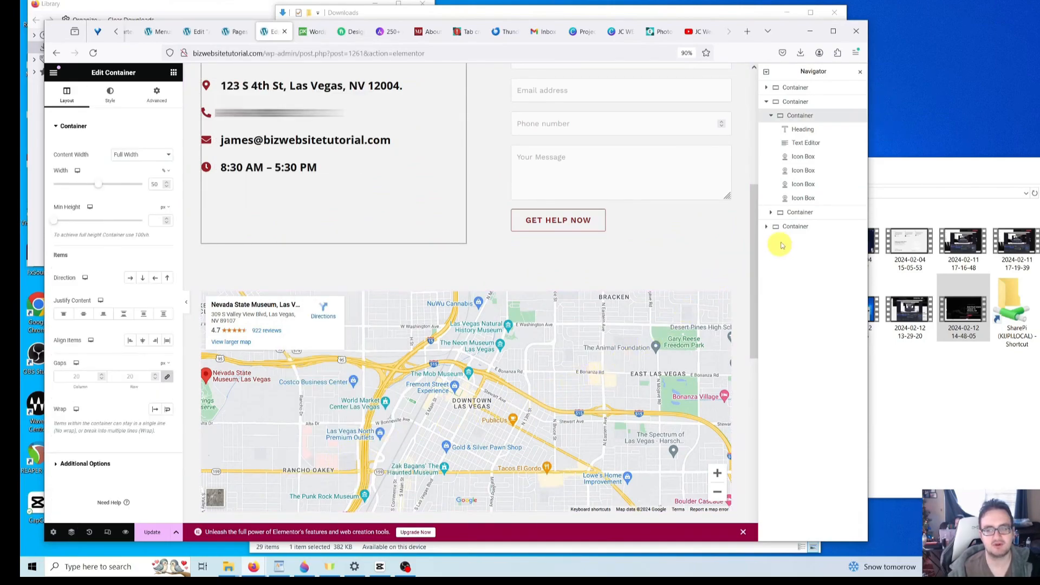
pyautogui.click(767, 227)
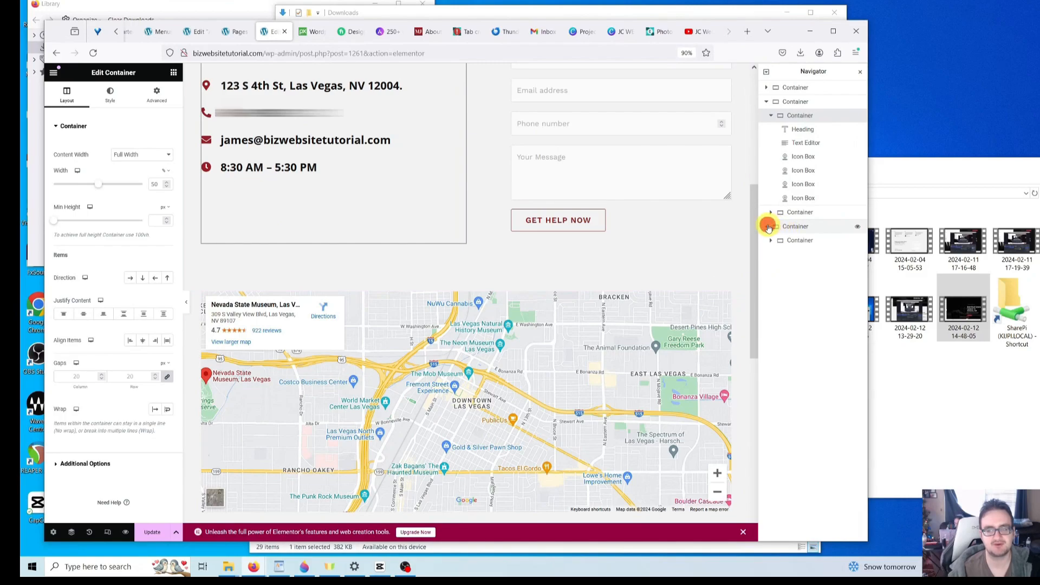
pyautogui.click(771, 240)
pyautogui.click(771, 240)
pyautogui.click(771, 241)
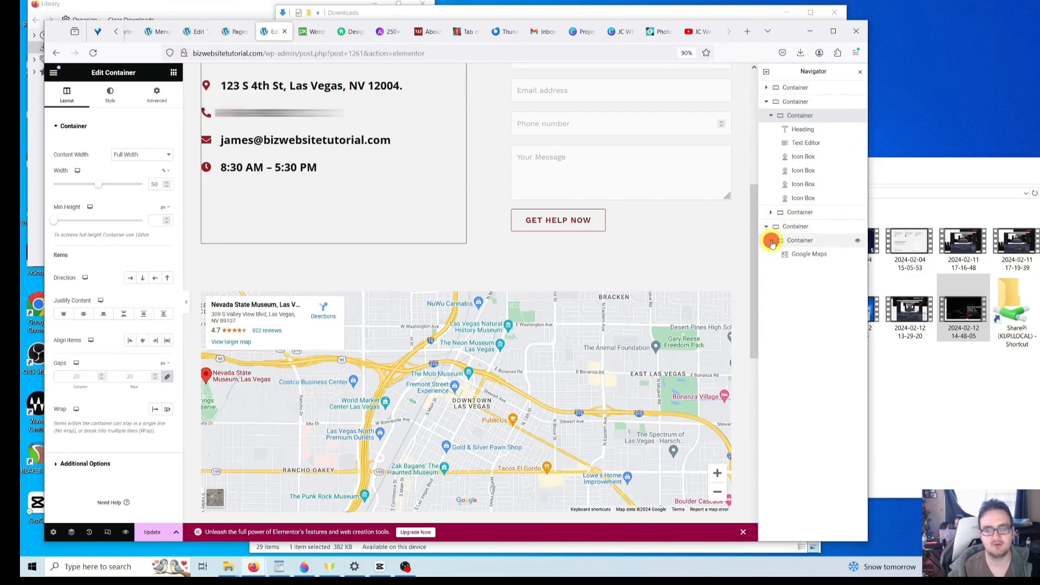
pyautogui.click(807, 258)
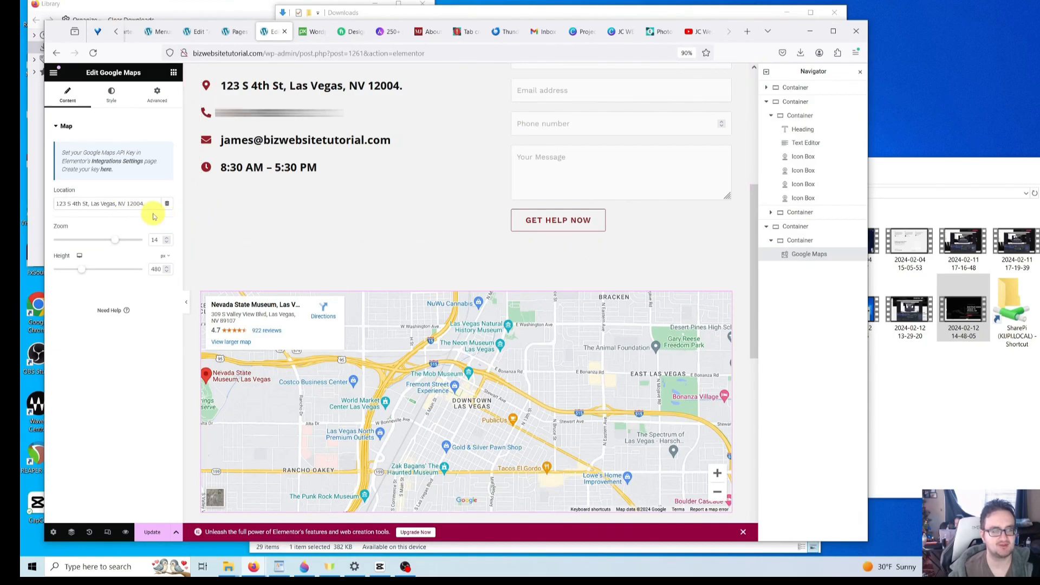
# - Replace the Las Vegas address in the Location field with the new business street address
pyautogui.doubleClick(96, 204)
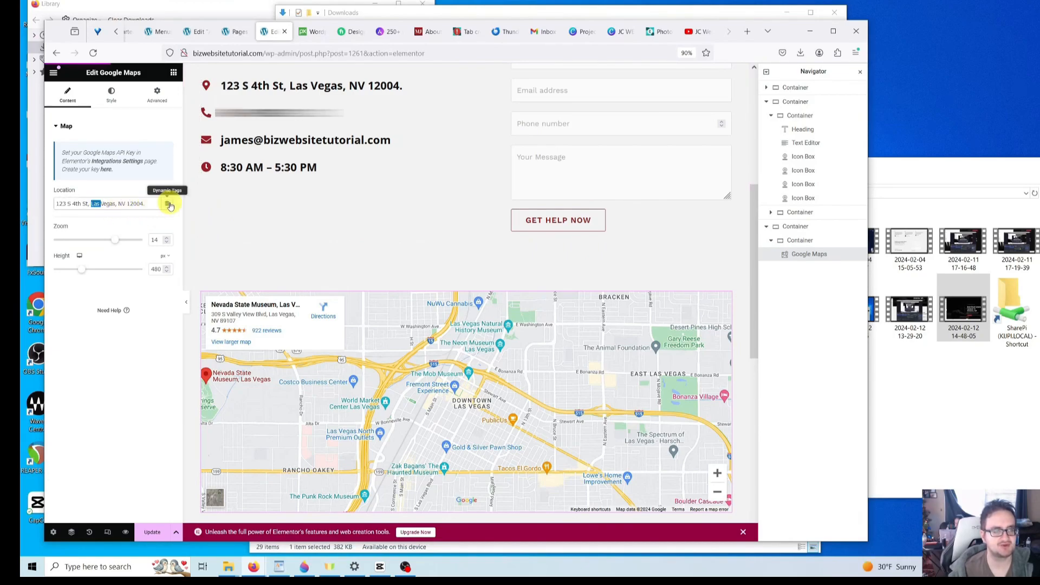
pyautogui.click(146, 203)
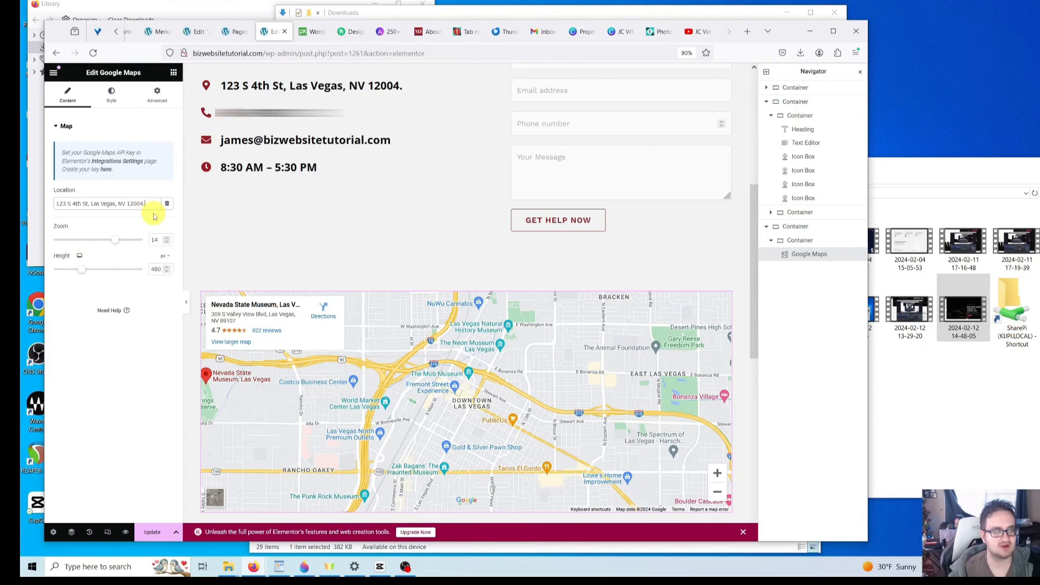
pyautogui.click(152, 205)
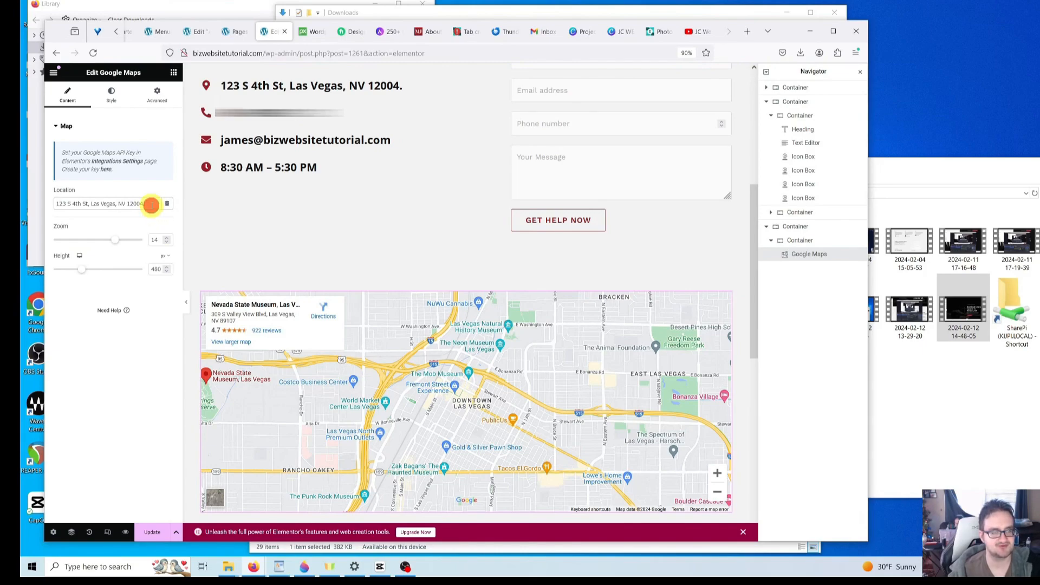
pyautogui.click(149, 208)
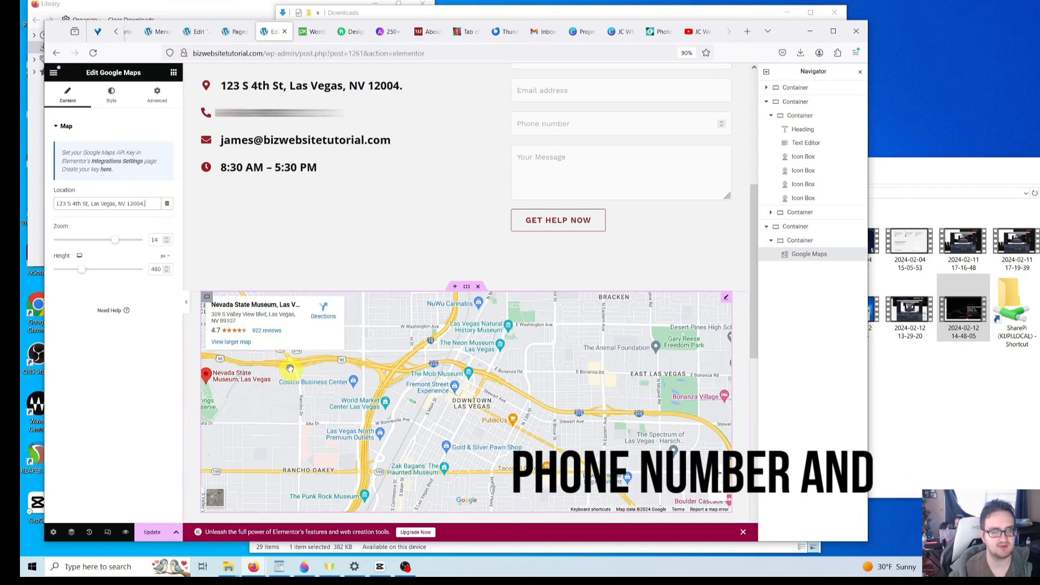
pyautogui.moveTo(150, 203); pyautogui.dragTo(21, 193)
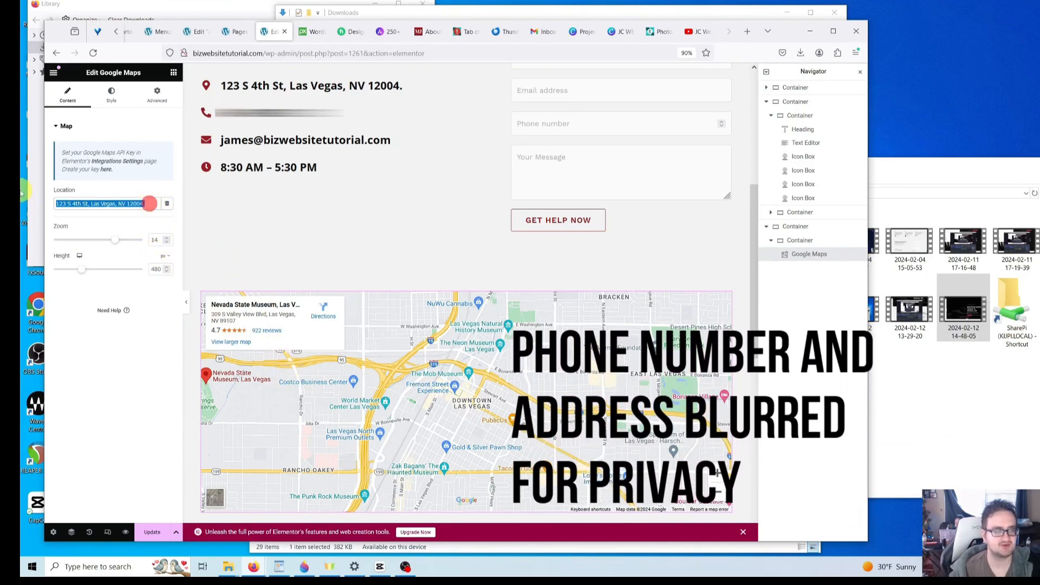
pyautogui.write('135')
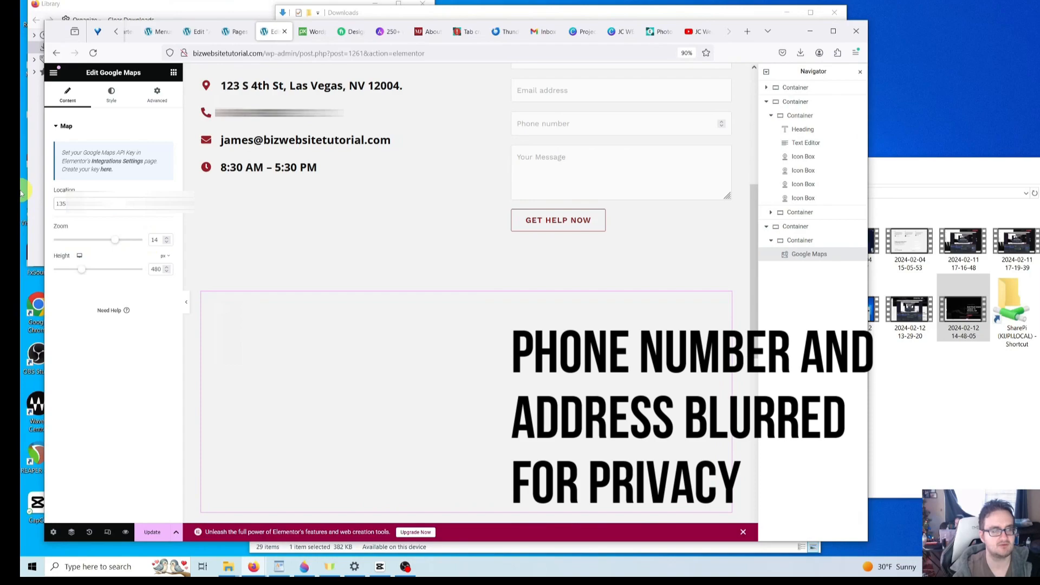
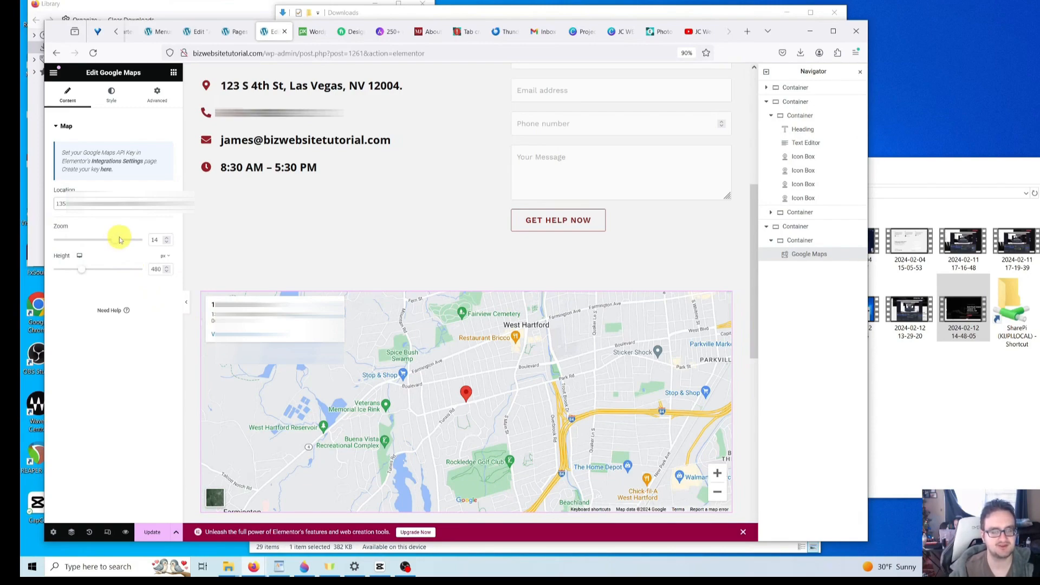
# - Select the intro paragraph, then open the settings of the 8:30 AM – 5:30 PM hours Icon Box
pyautogui.scroll(-3, 309, 266)
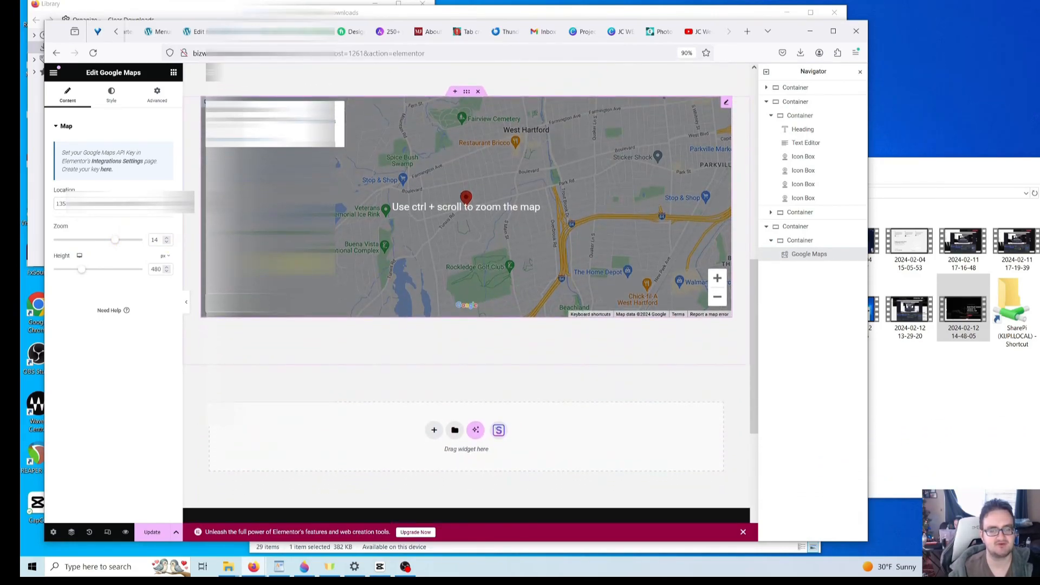
pyautogui.scroll(8, 336, 336)
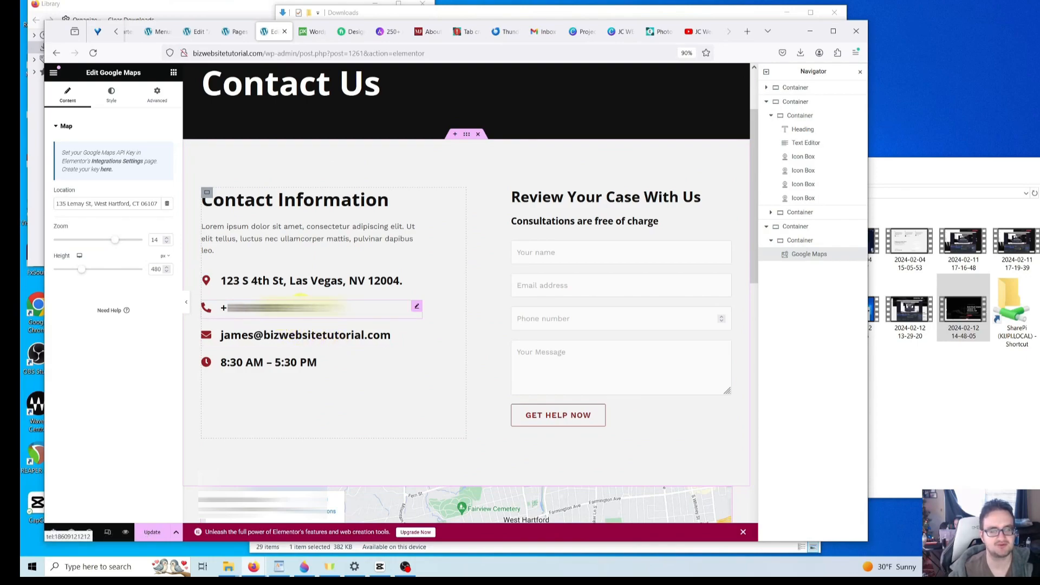
pyautogui.click(285, 234)
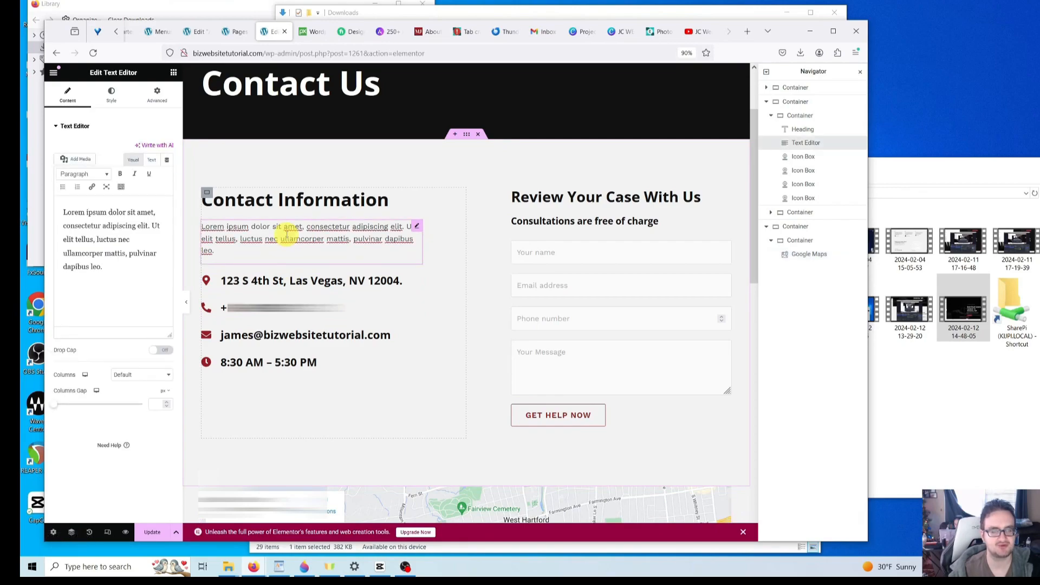
pyautogui.click(266, 238)
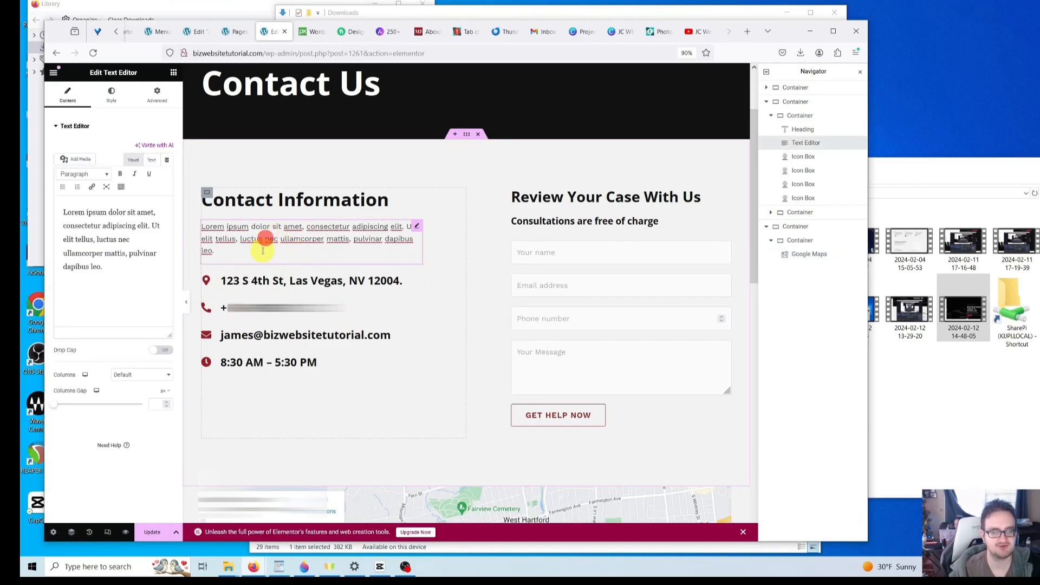
pyautogui.click(268, 362)
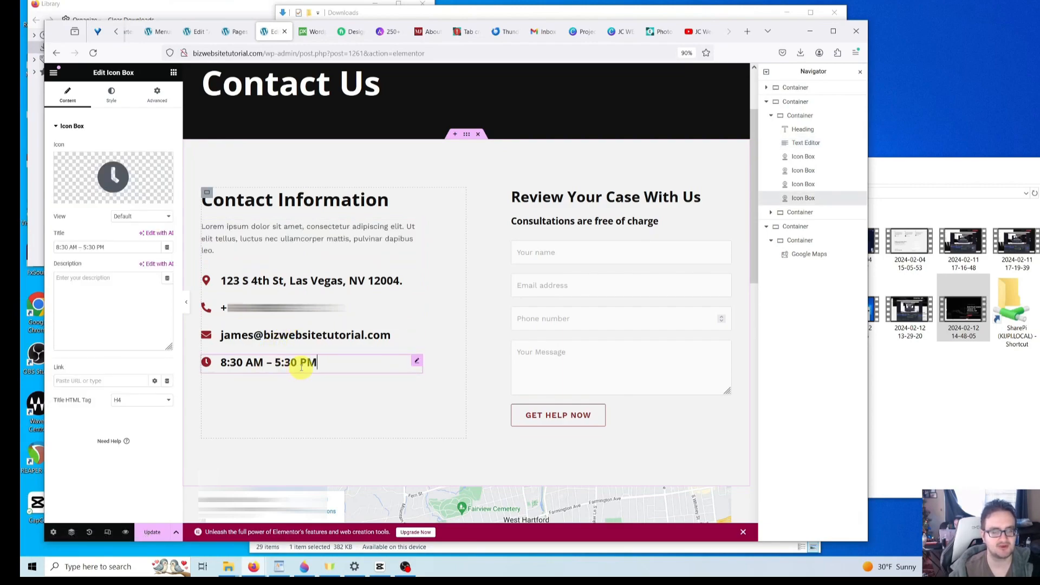
# - Replace the address Icon Box title with the new business street address
pyautogui.click(306, 280)
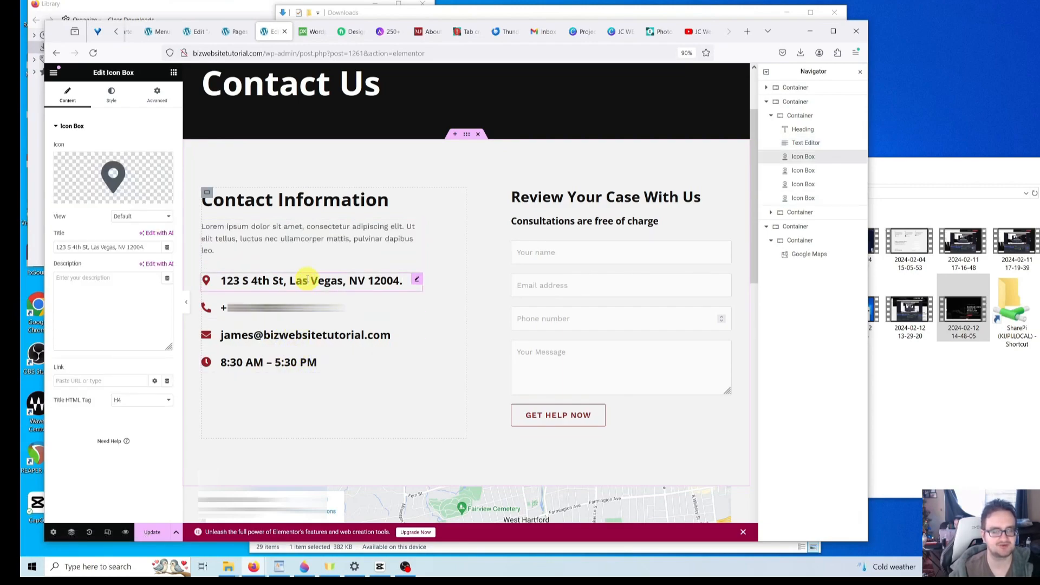
pyautogui.click(126, 244)
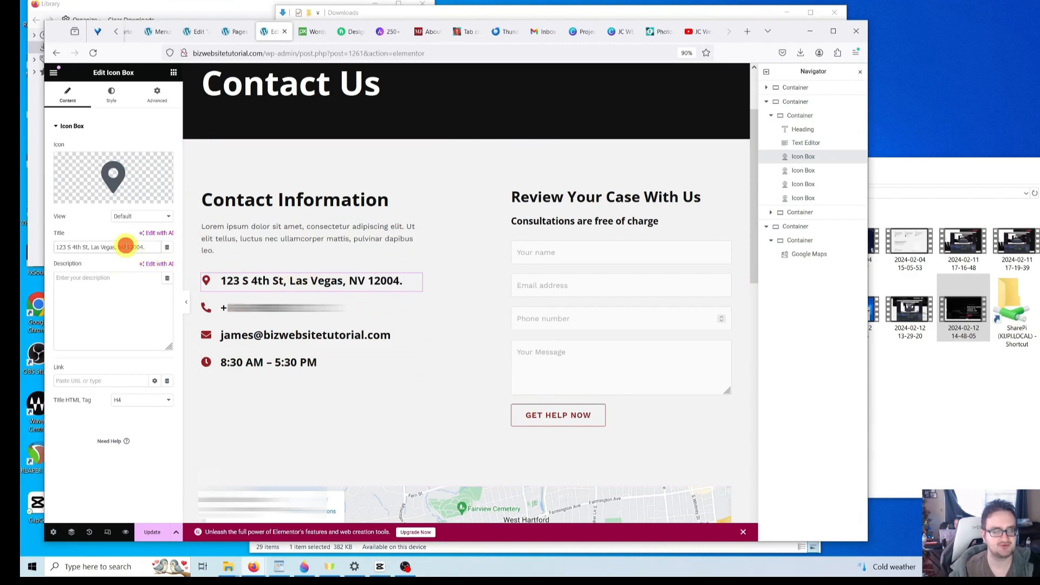
pyautogui.click(144, 248)
pyautogui.moveTo(144, 248); pyautogui.dragTo(21, 253)
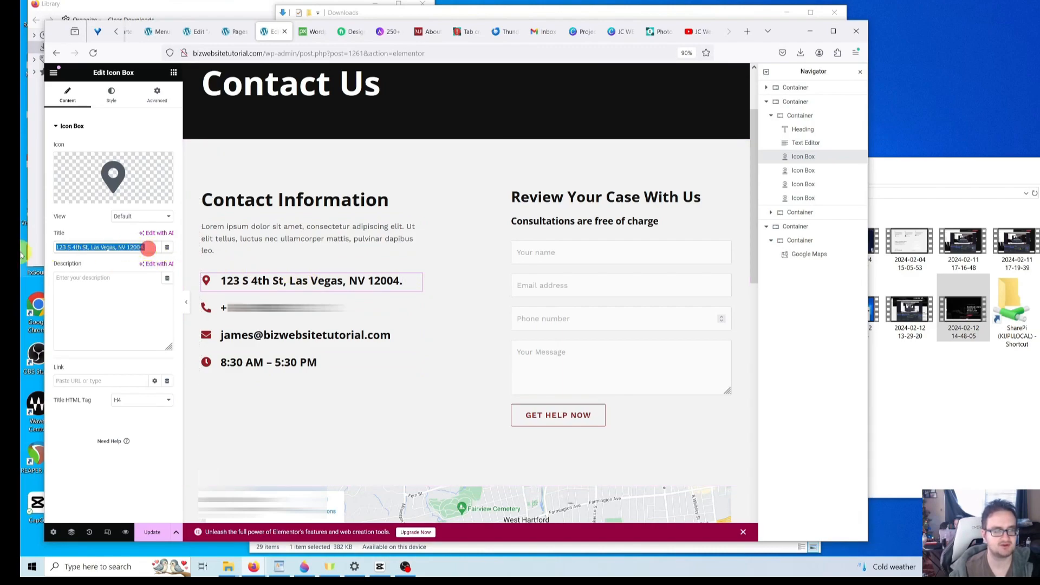
pyautogui.write('135 Le')
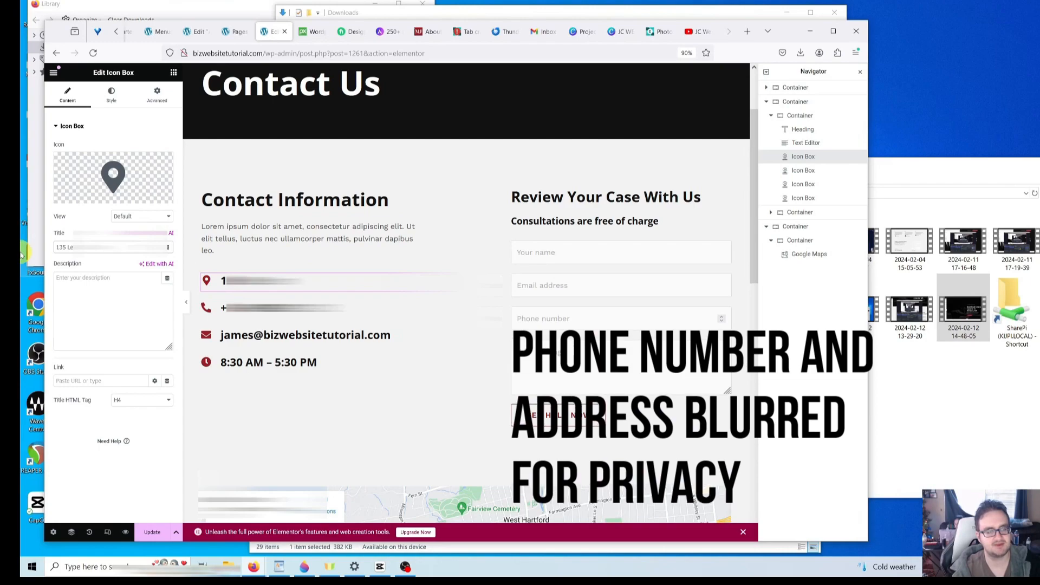
pyautogui.write('...')
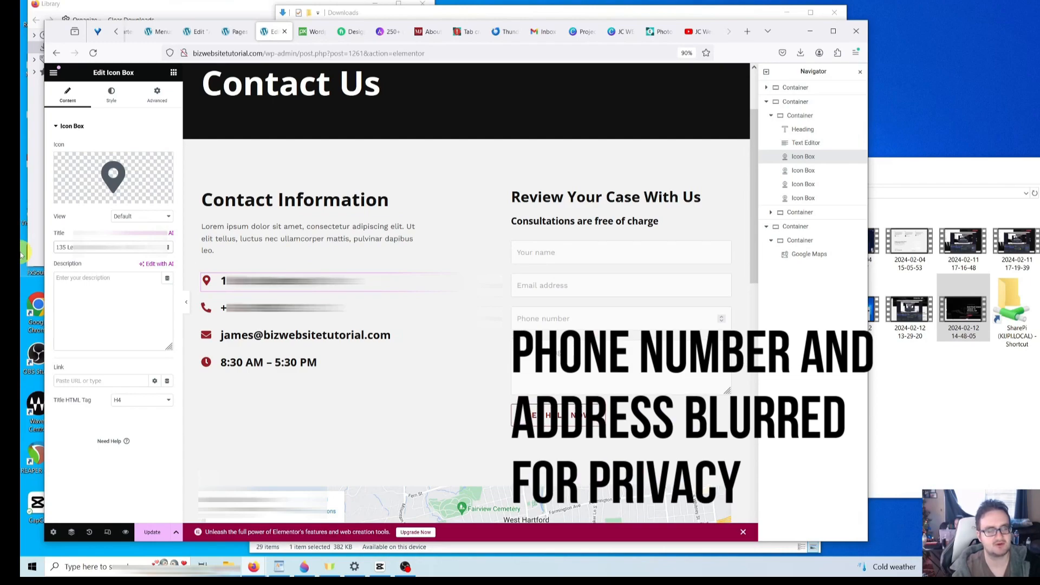
pyautogui.write('...')
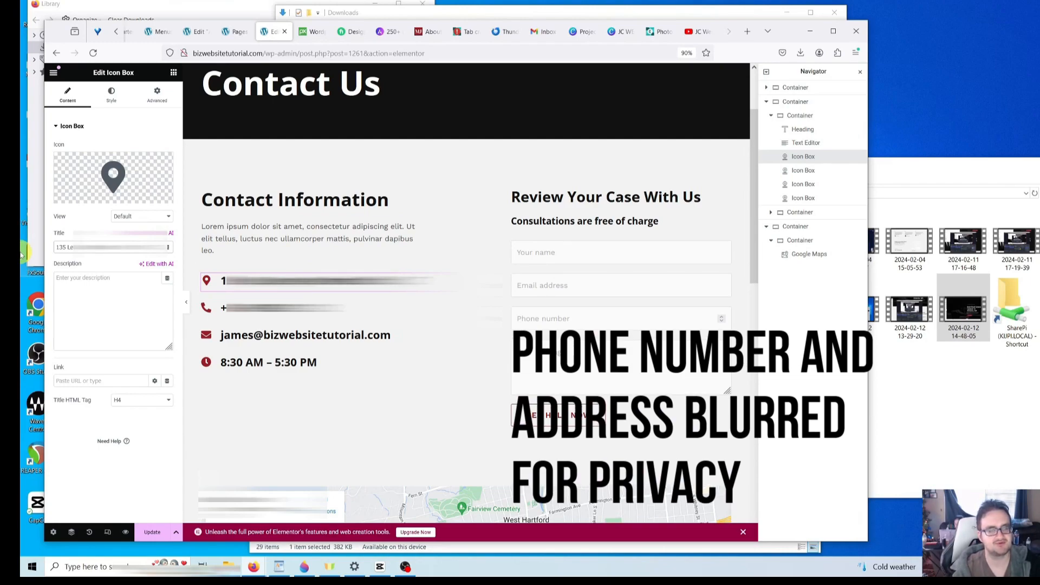
pyautogui.write('...')
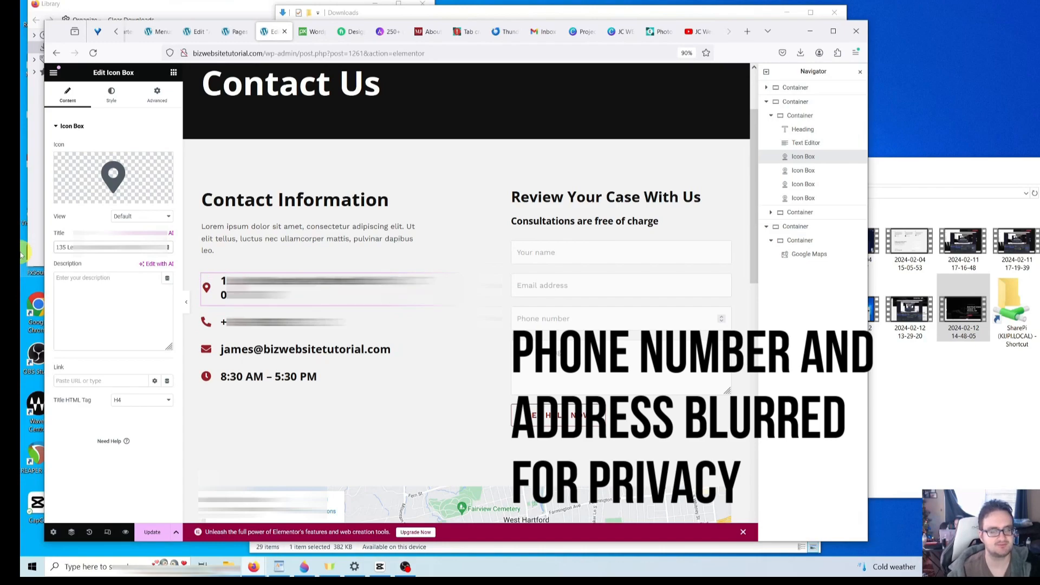
# - Replace the hours Icon Box title with 'M-F 8am - 5pm'
pyautogui.click(268, 377)
pyautogui.click(385, 376)
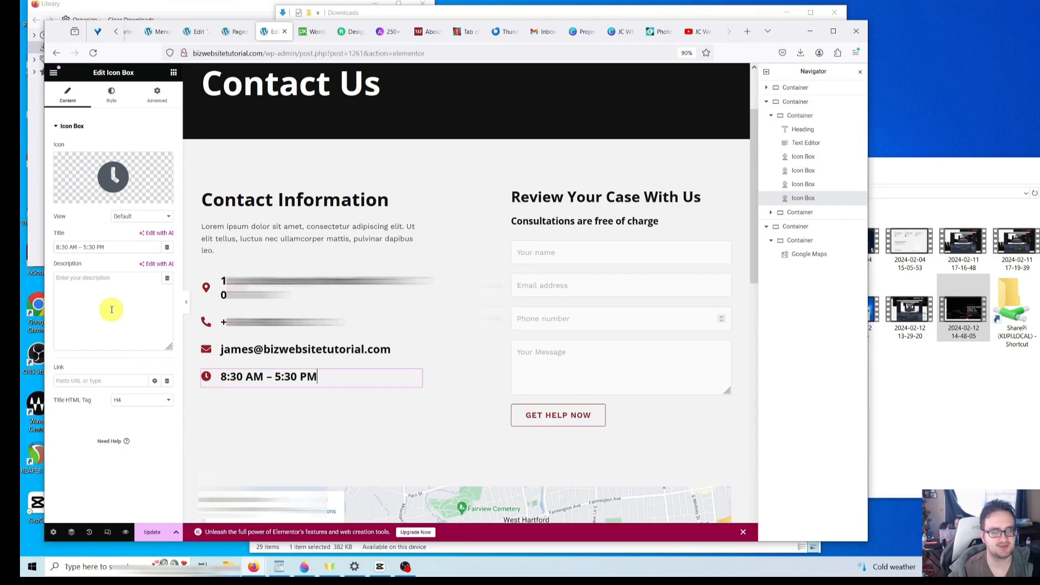
pyautogui.click(117, 247)
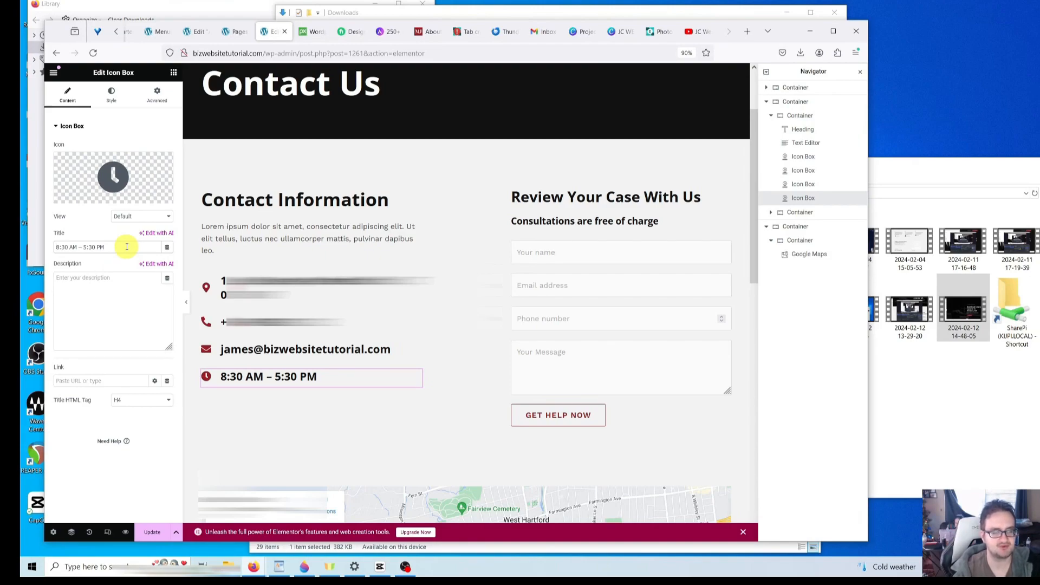
pyautogui.write('M-')
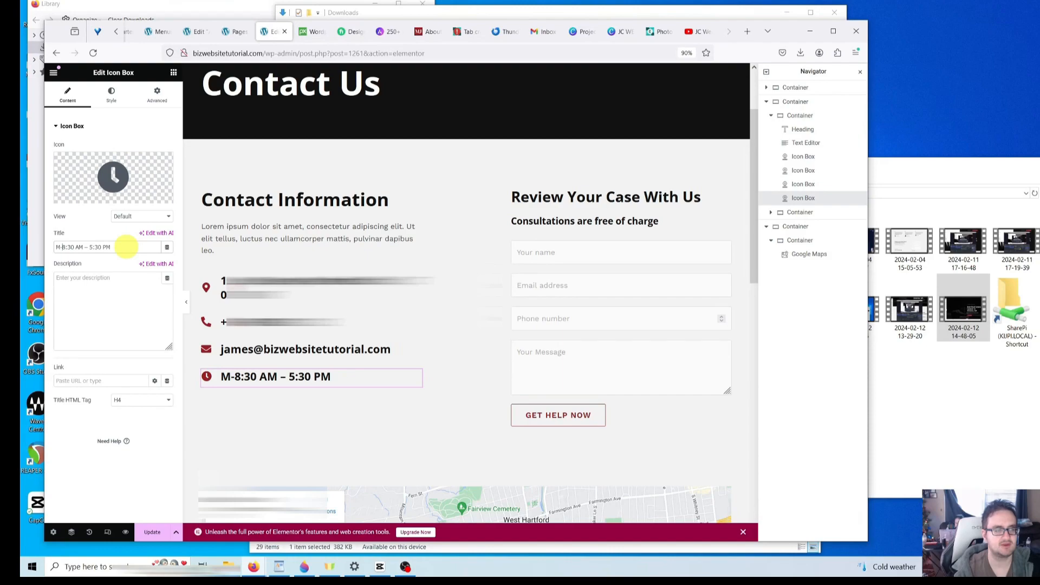
pyautogui.write('F')
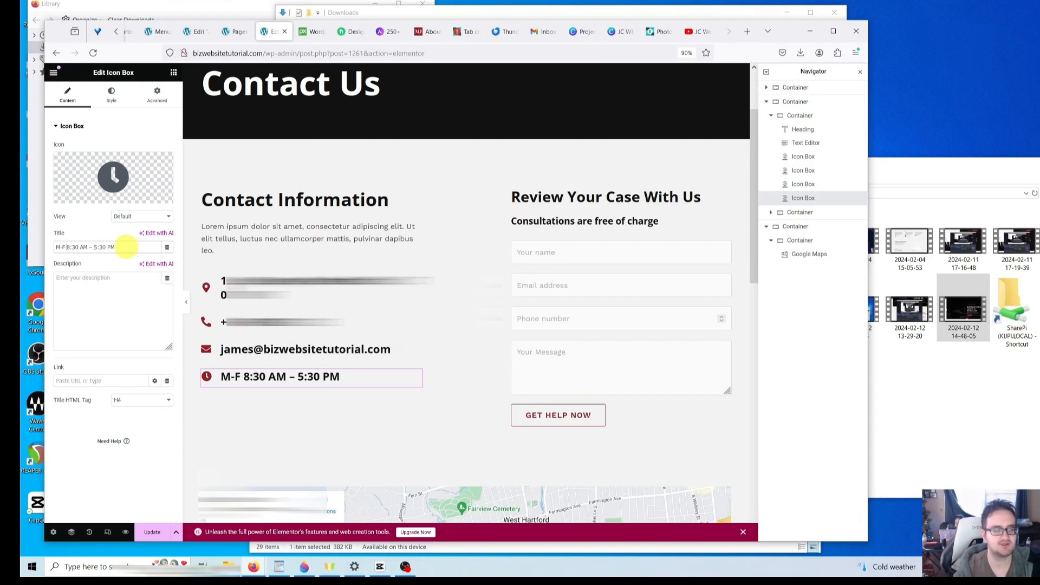
pyautogui.write(',')
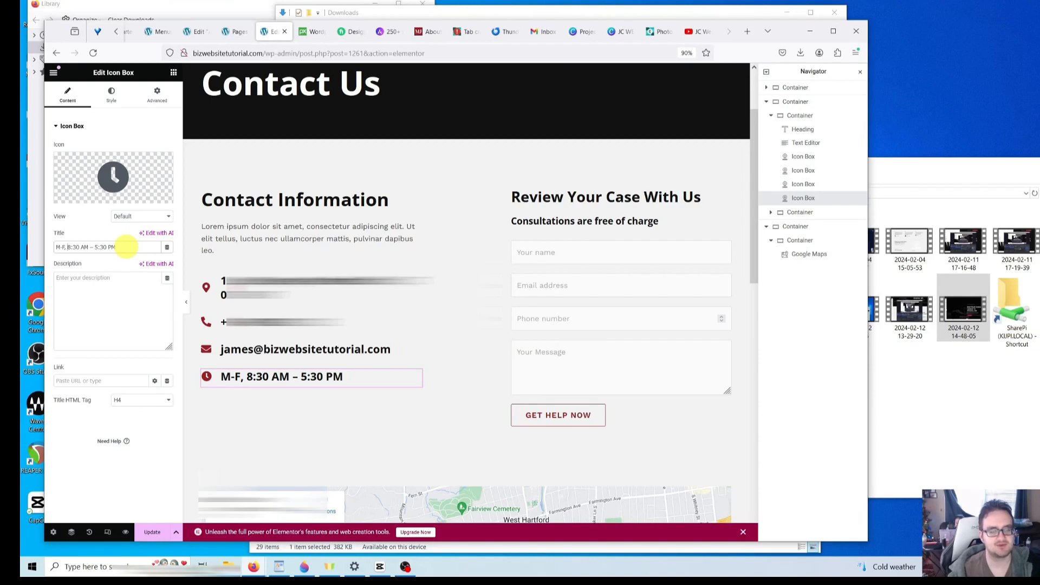
pyautogui.hotkey('ctrl', 'a')
pyautogui.write('M-F 8am - 5pm')
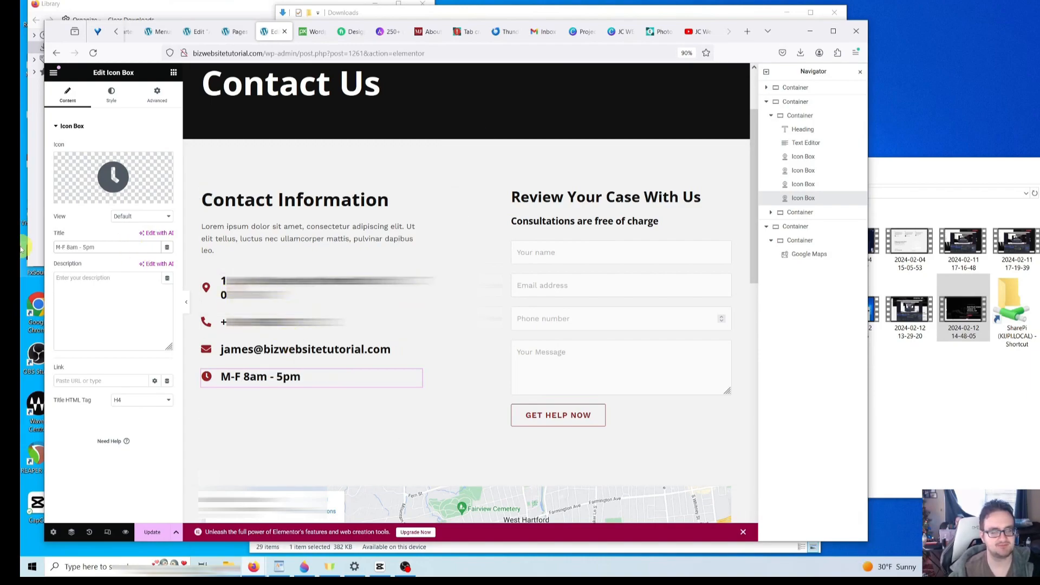
# - Reword the hours to 'Monday through Friday 8 a.m. to 5 p.m.'
pyautogui.click(65, 247)
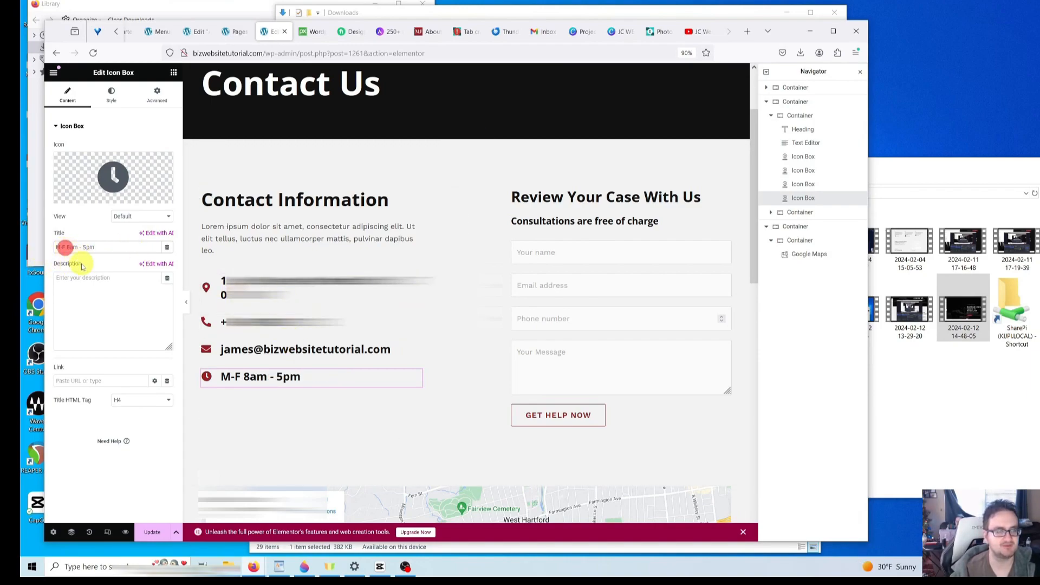
pyautogui.press('BackSpace')
pyautogui.press('BackSpace')
pyautogui.press('BackSpace')
pyautogui.write('Monda')
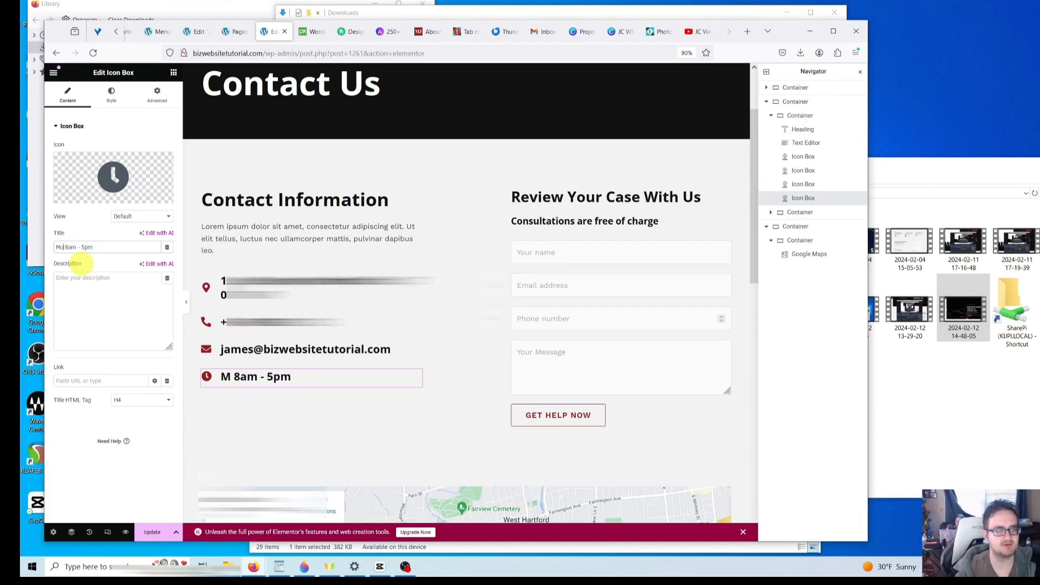
pyautogui.write('y')
pyautogui.write(' through Fri')
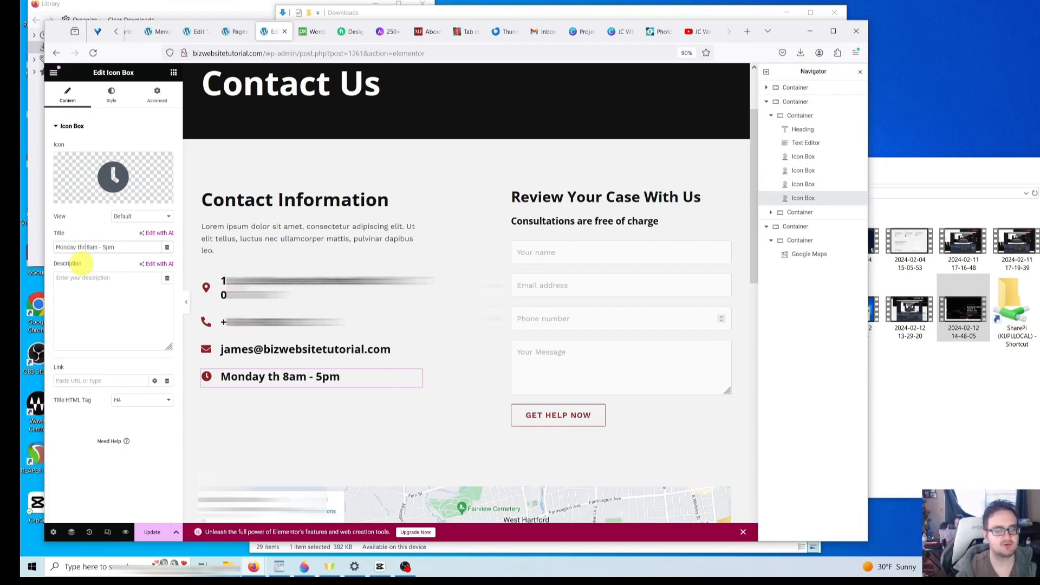
pyautogui.write('day')
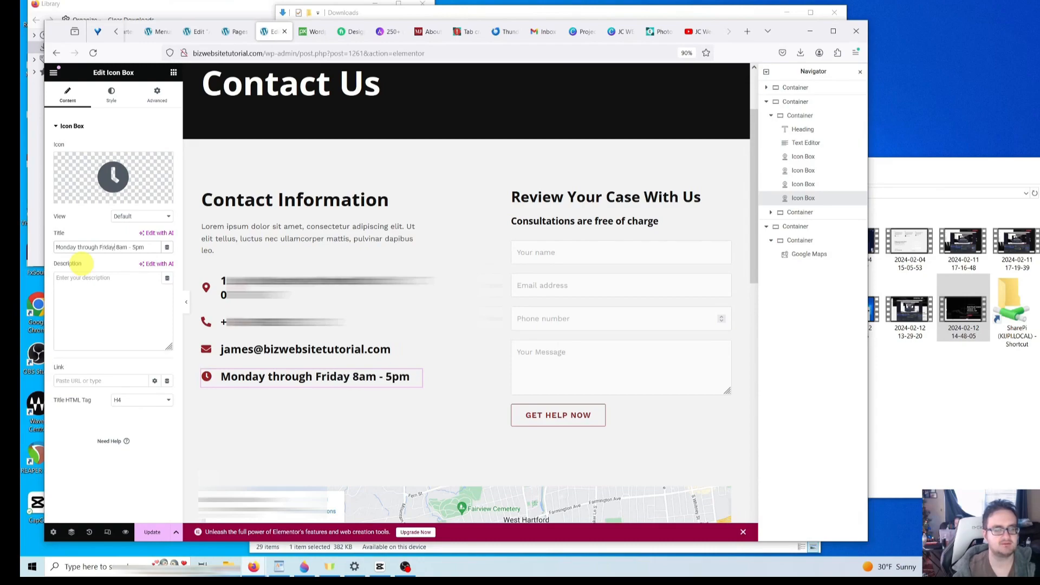
pyautogui.click(132, 247)
pyautogui.press('BackSpace')
pyautogui.press('BackSpace')
pyautogui.write('to')
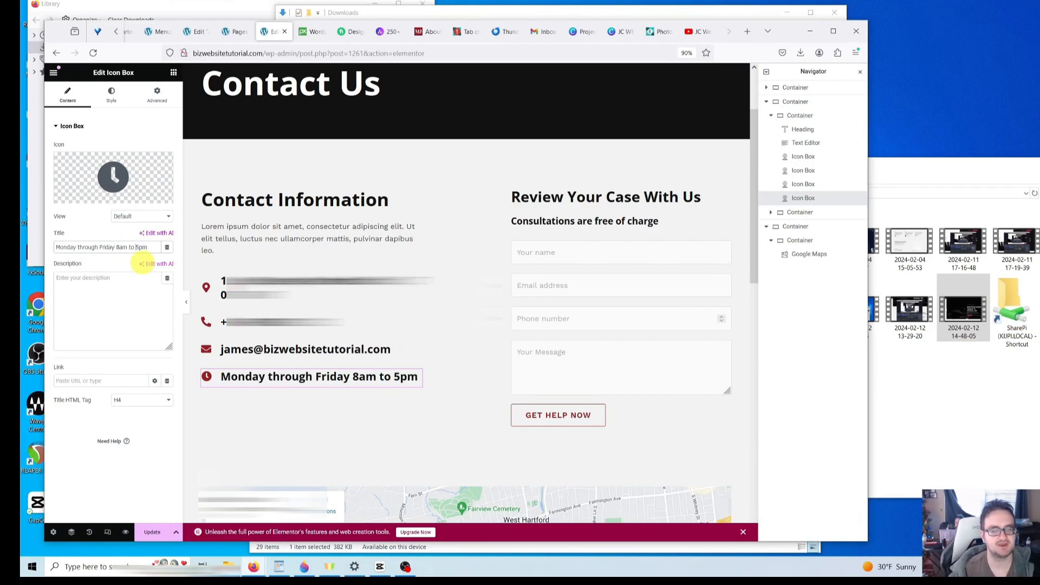
pyautogui.doubleClick(123, 246)
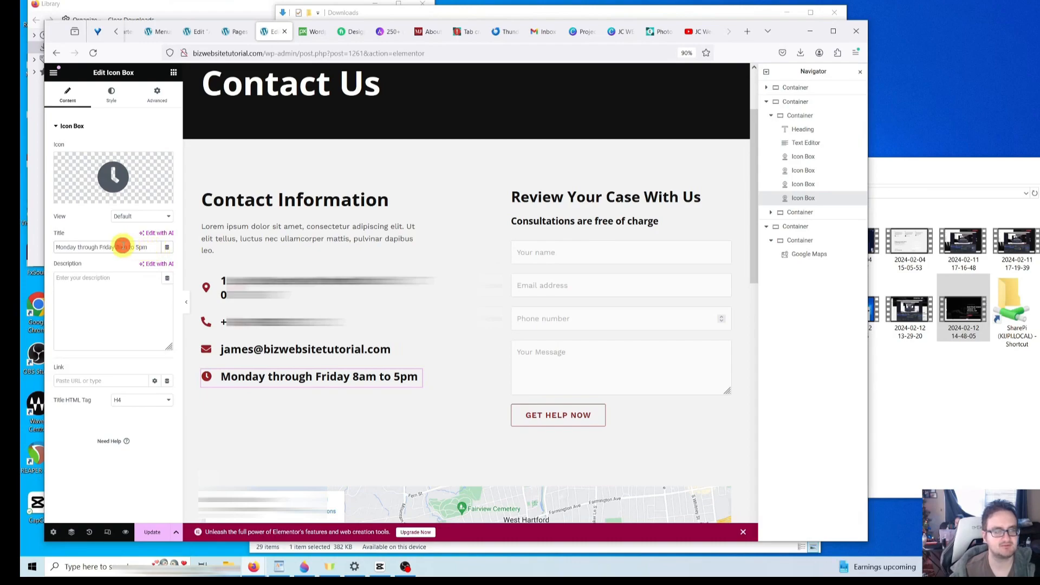
pyautogui.write('8 a.m. to')
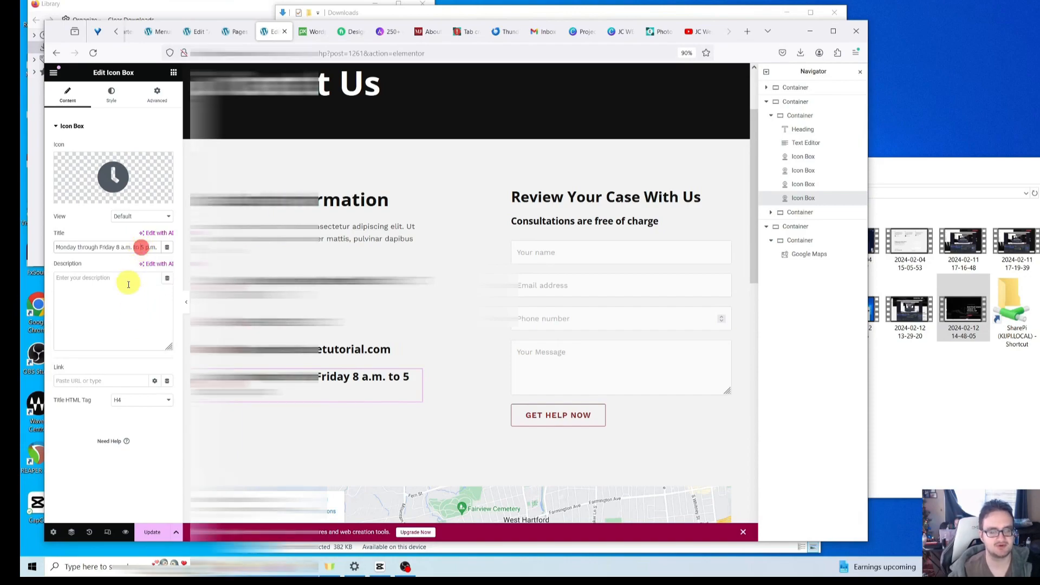
# - Scroll through the Contact Us page to review the edited contact details
pyautogui.scroll(-2, 418, 409)
pyautogui.scroll(4, 418, 409)
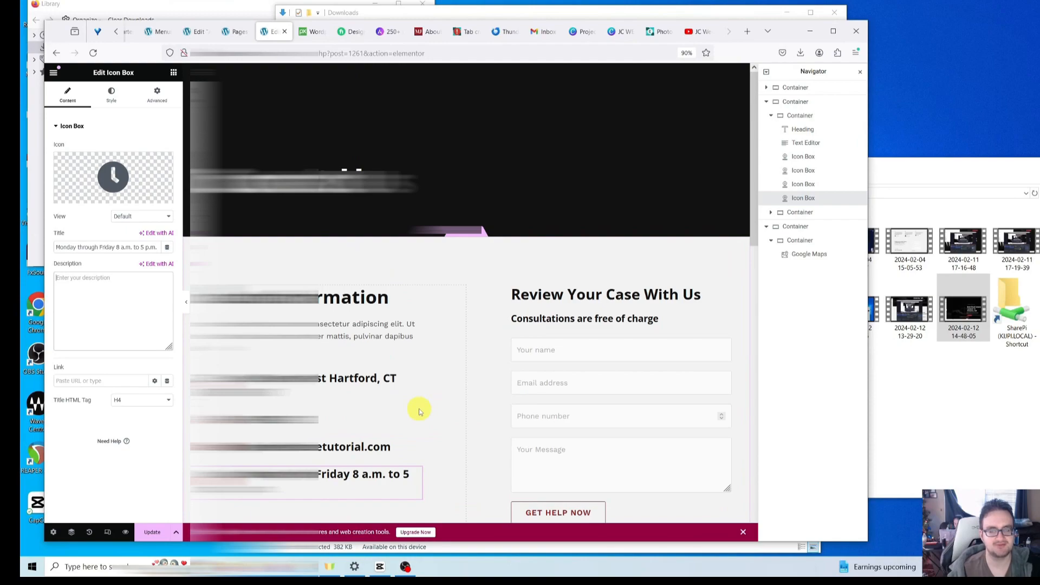
pyautogui.scroll(-5, 418, 408)
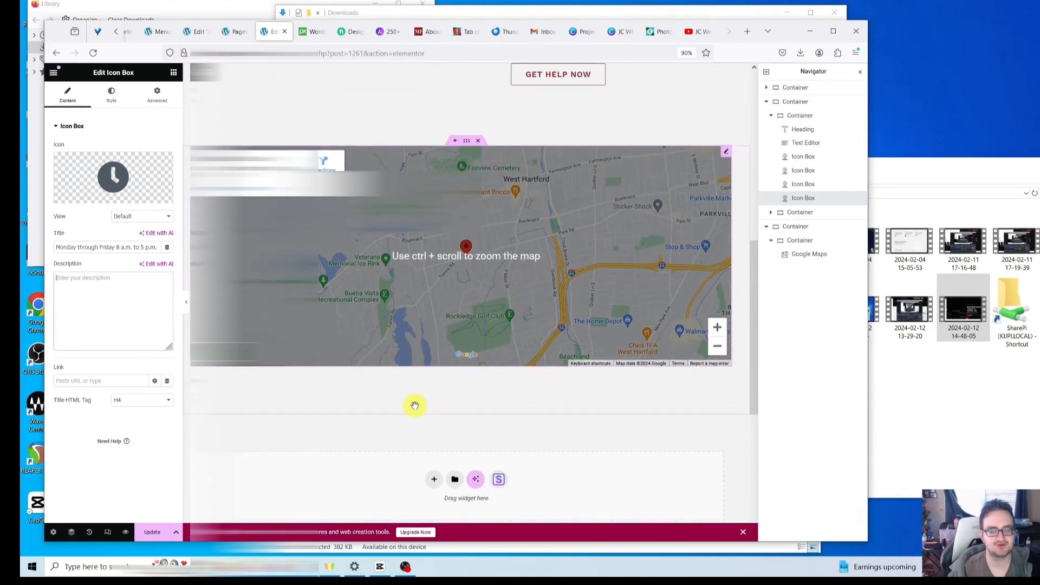
pyautogui.scroll(-5, 414, 406)
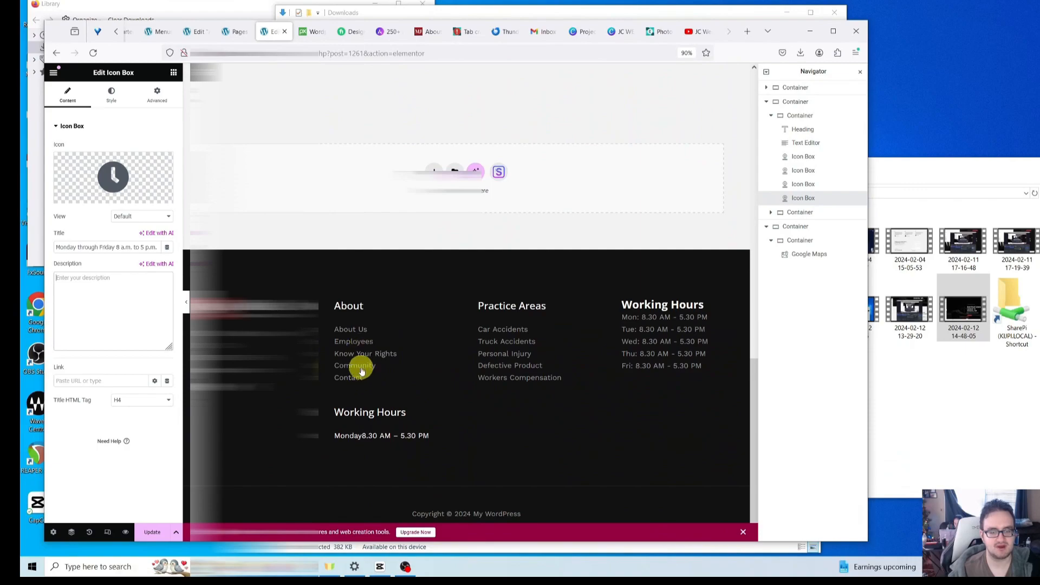
pyautogui.scroll(8, 390, 411)
pyautogui.scroll(3, 393, 417)
pyautogui.scroll(-9, 393, 417)
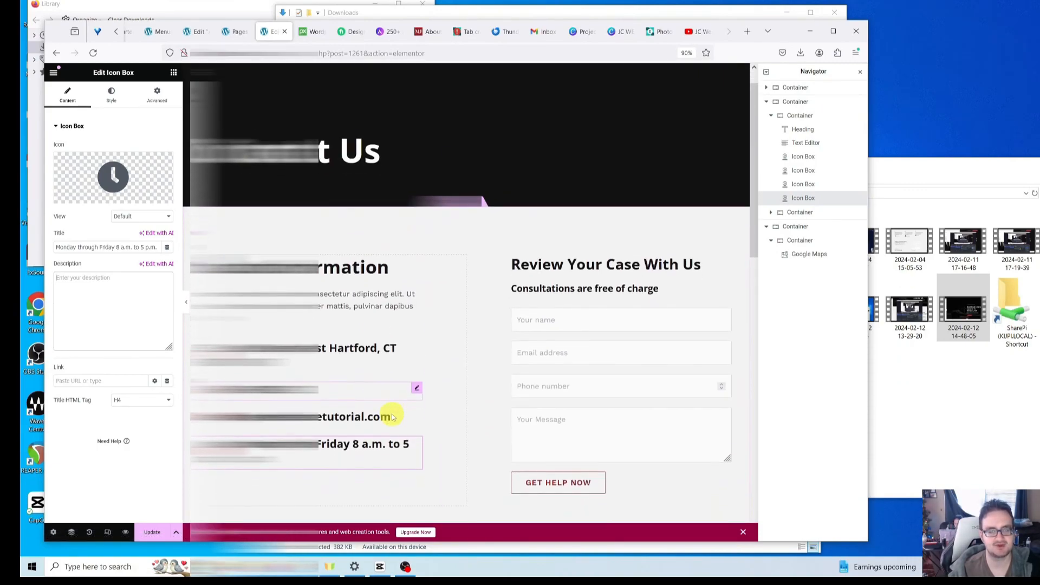
pyautogui.scroll(-2, 392, 417)
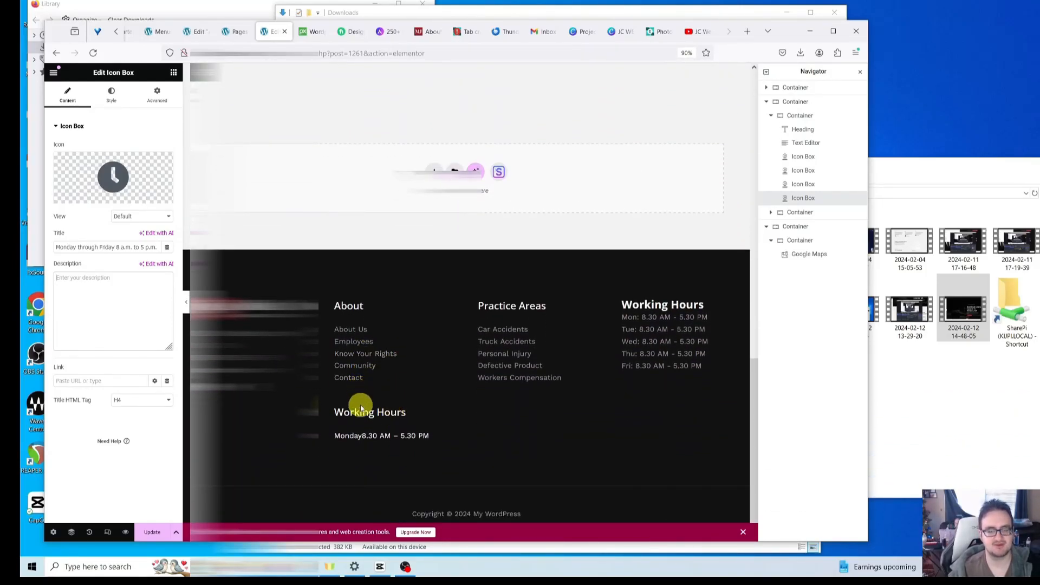
pyautogui.scroll(10, 362, 406)
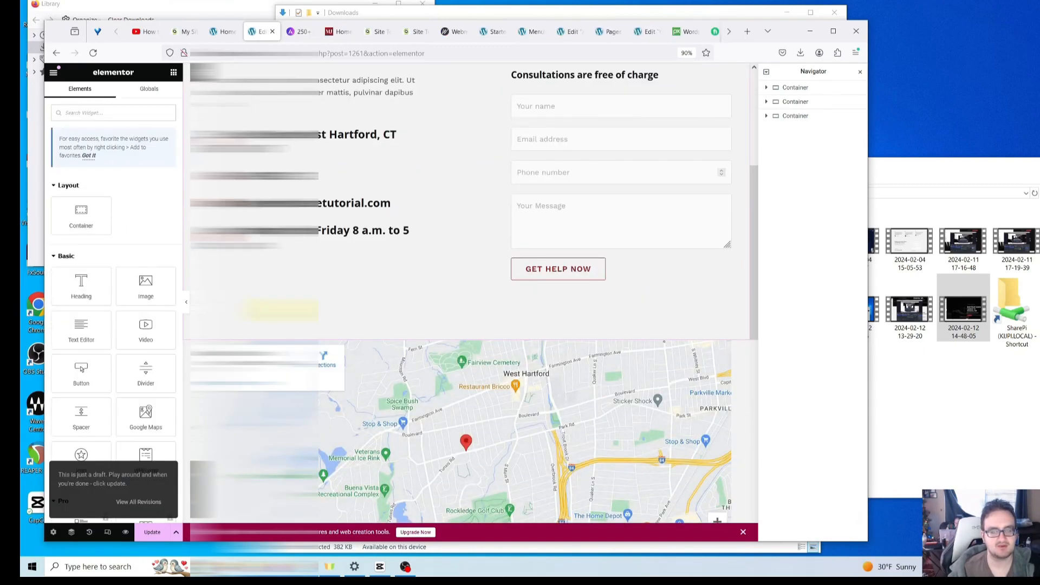
pyautogui.scroll(5, 380, 314)
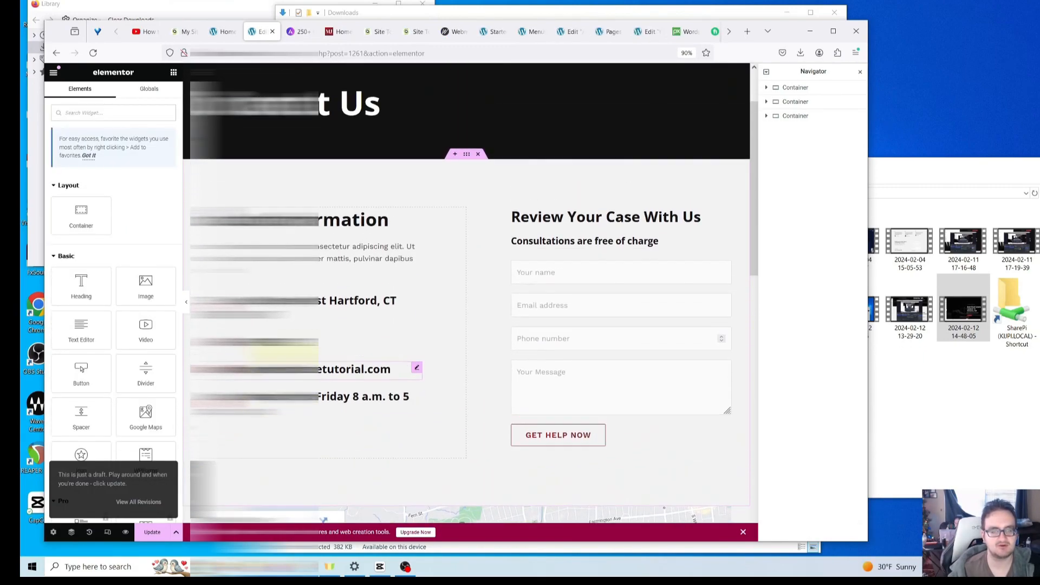
pyautogui.scroll(-3, 466, 293)
# - Publish the Contact Us page with Update, then switch to the Pixabay WordPress image tab
pyautogui.click(152, 532)
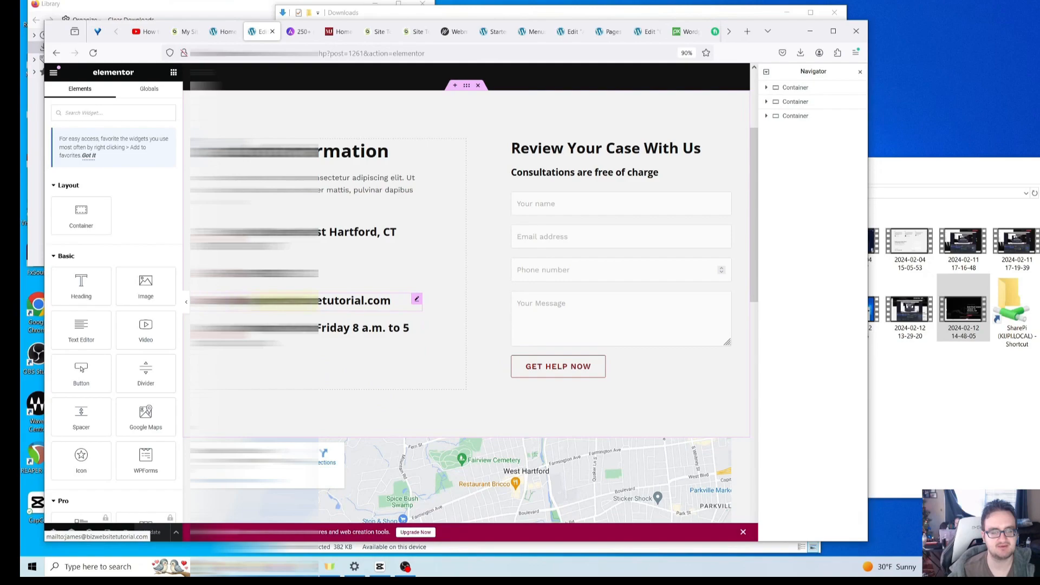
pyautogui.click(358, 328)
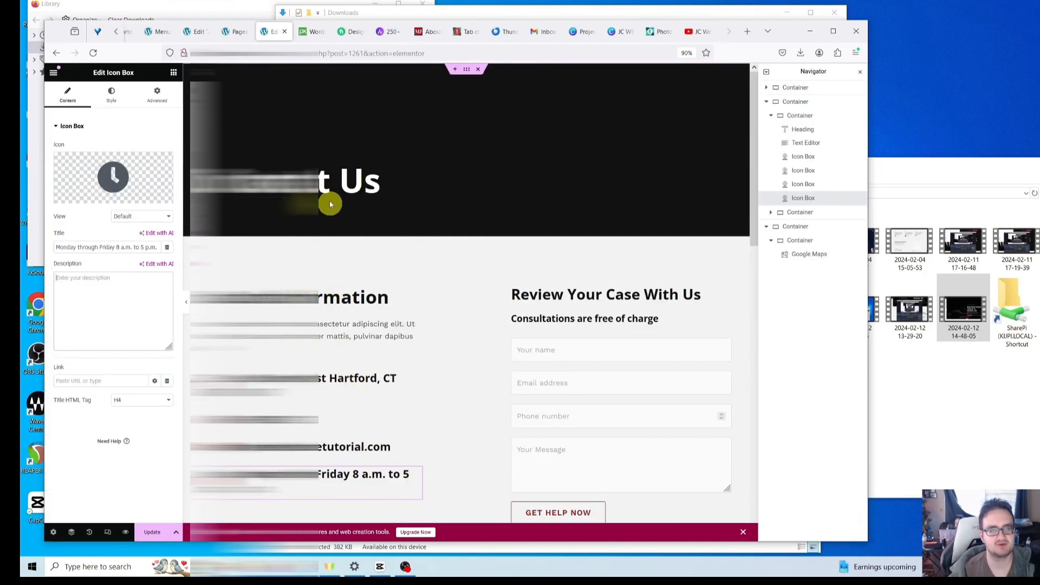
pyautogui.click(312, 31)
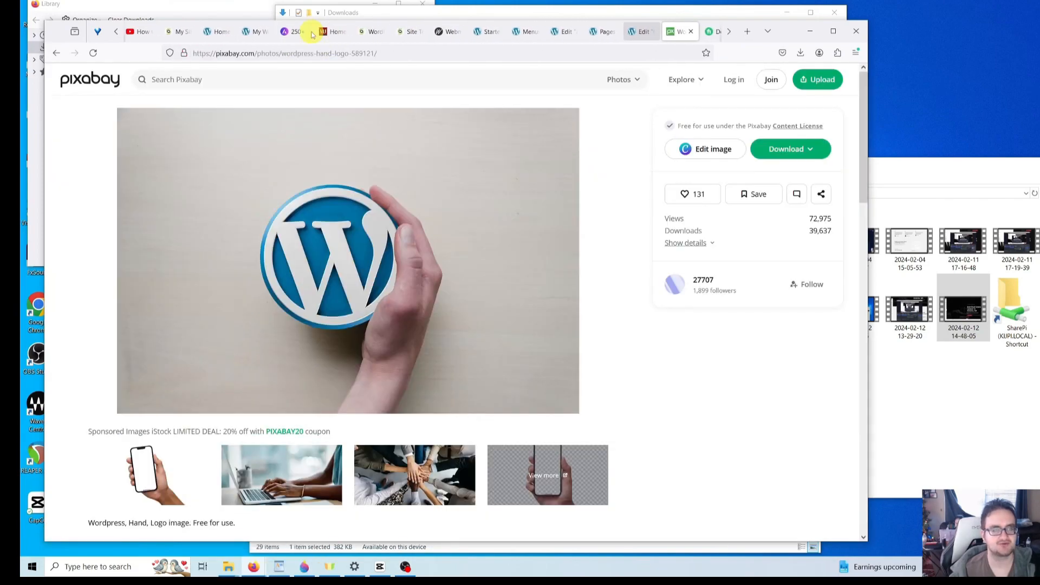
# - Go to siteground.com and log in to the SiteGround account
pyautogui.click(418, 23)
pyautogui.click(378, 23)
pyautogui.click(349, 43)
pyautogui.write('so')
pyautogui.press('BackSpace')
pyautogui.write('iteground.com/')
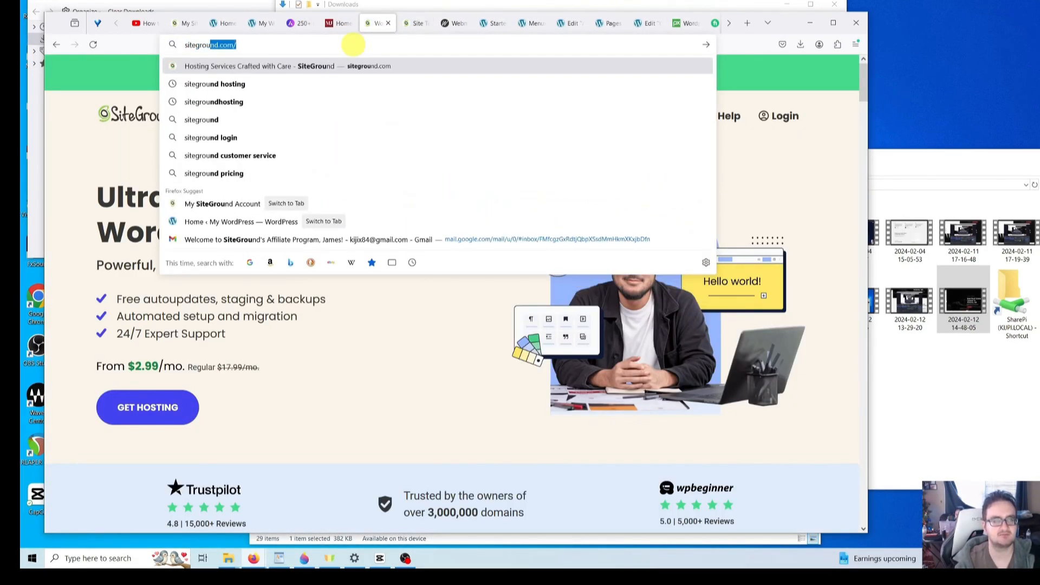
pyautogui.press('Return')
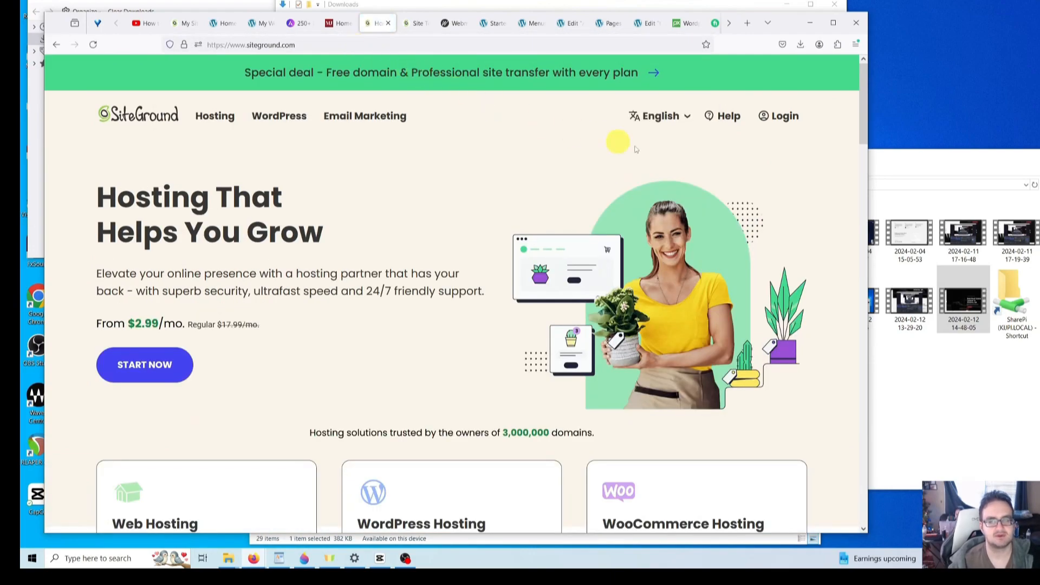
pyautogui.click(787, 124)
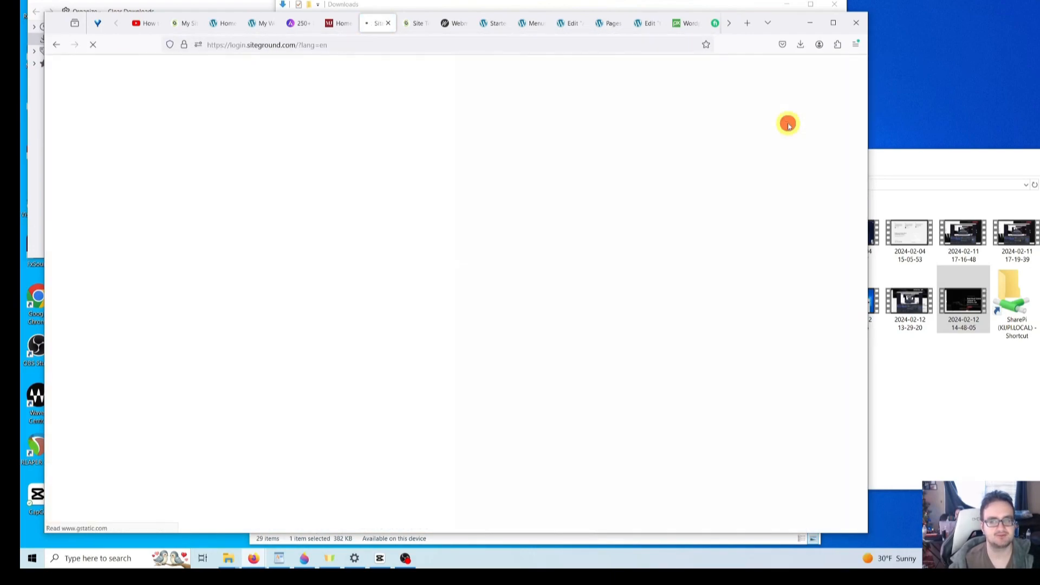
pyautogui.click(715, 340)
pyautogui.click(718, 322)
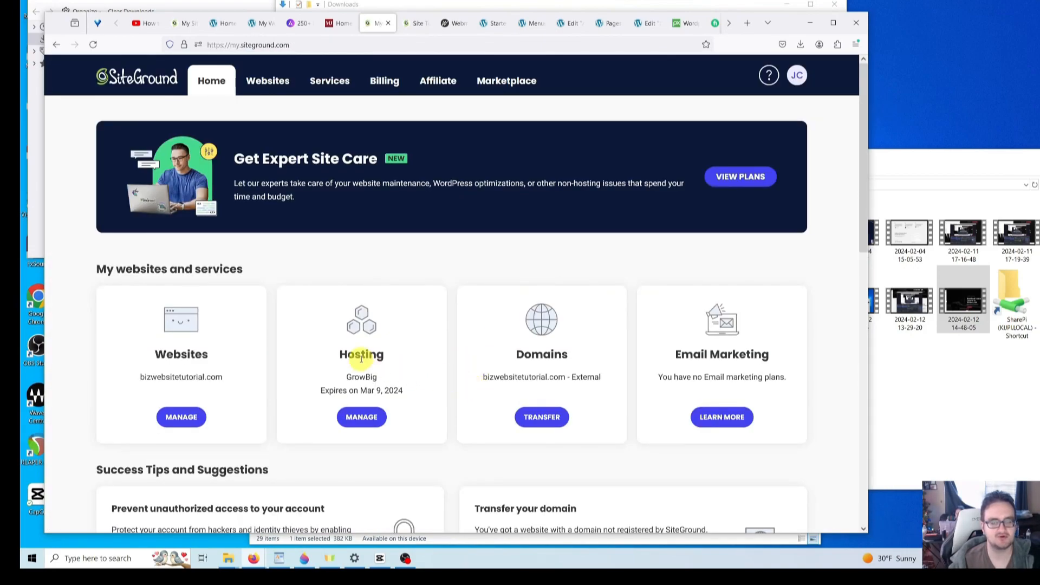
# - Navigate to Site Tools > Email > Accounts for bizwebsitetutorial.com
pyautogui.click(372, 423)
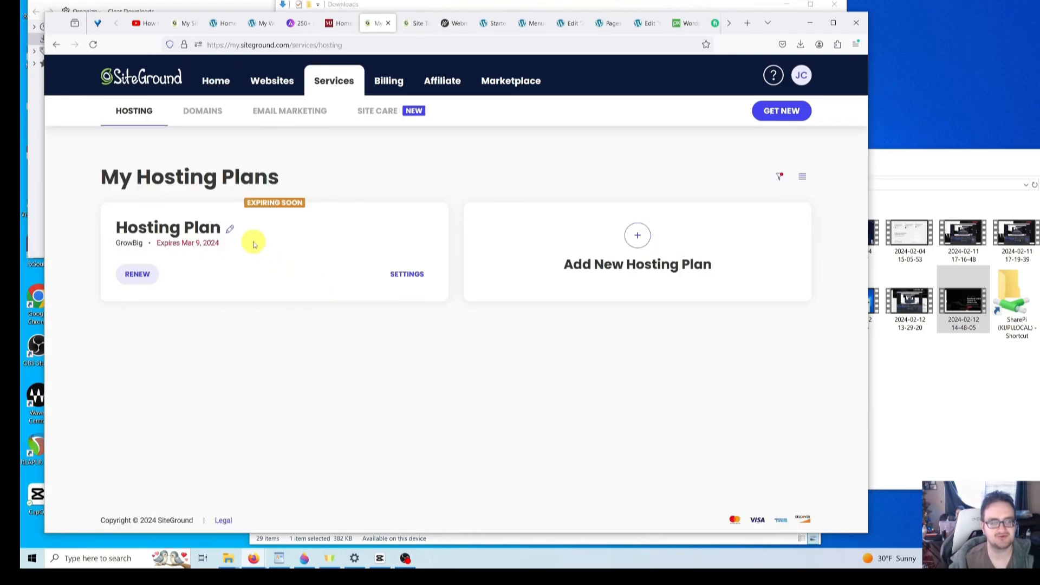
pyautogui.click(415, 275)
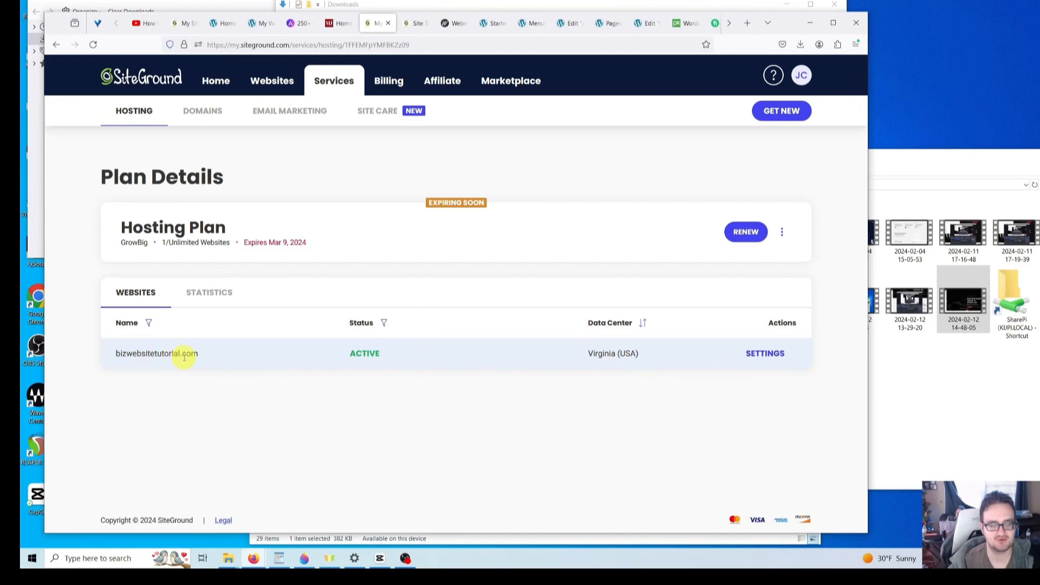
pyautogui.click(765, 357)
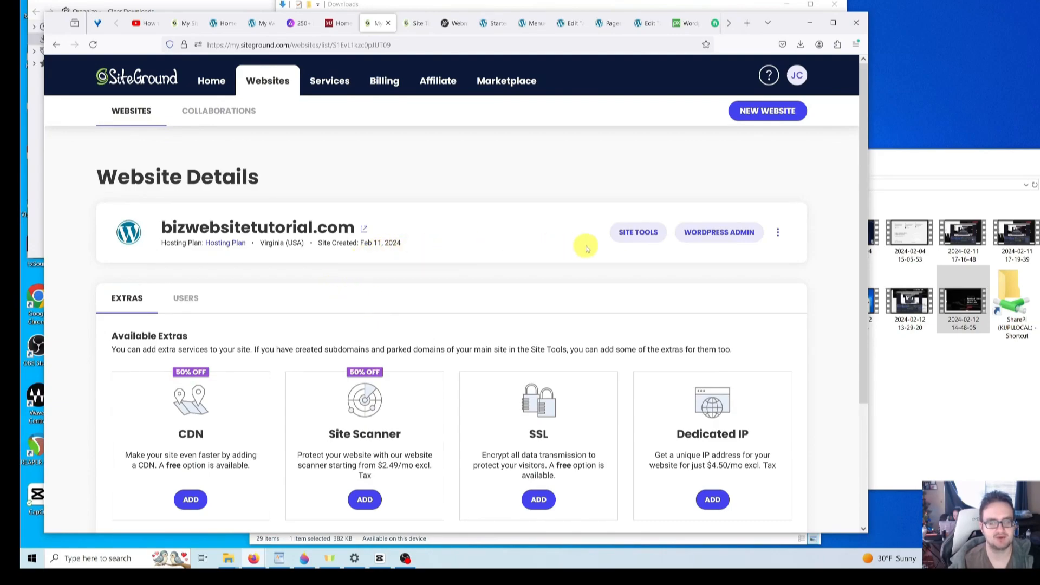
pyautogui.click(650, 233)
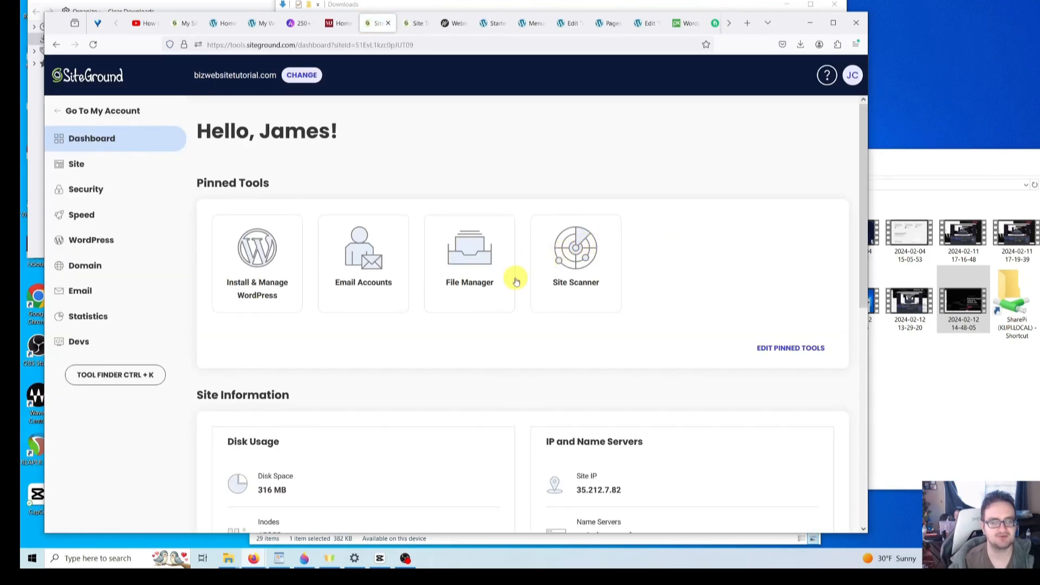
pyautogui.click(80, 291)
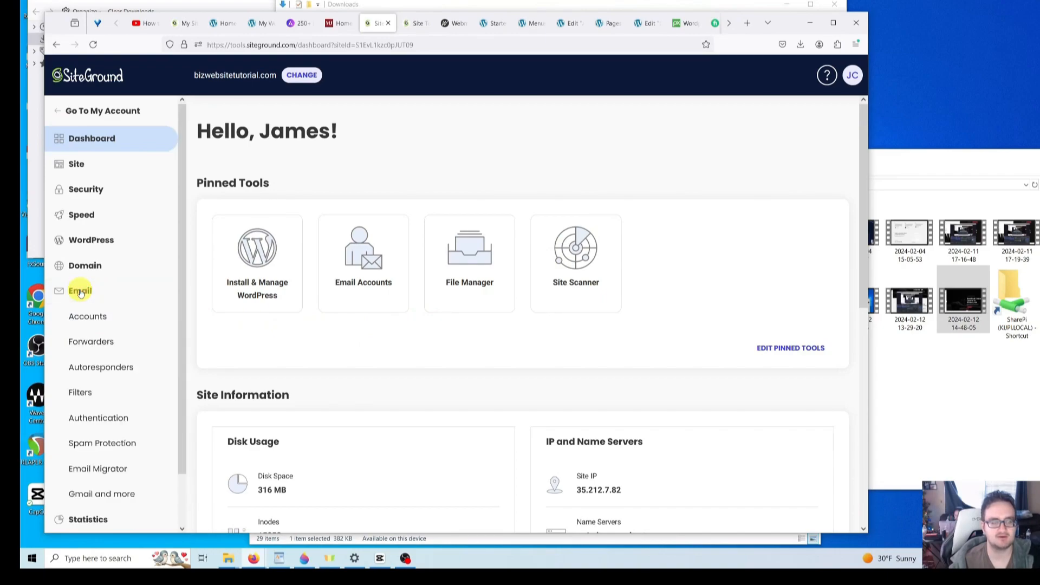
pyautogui.click(96, 318)
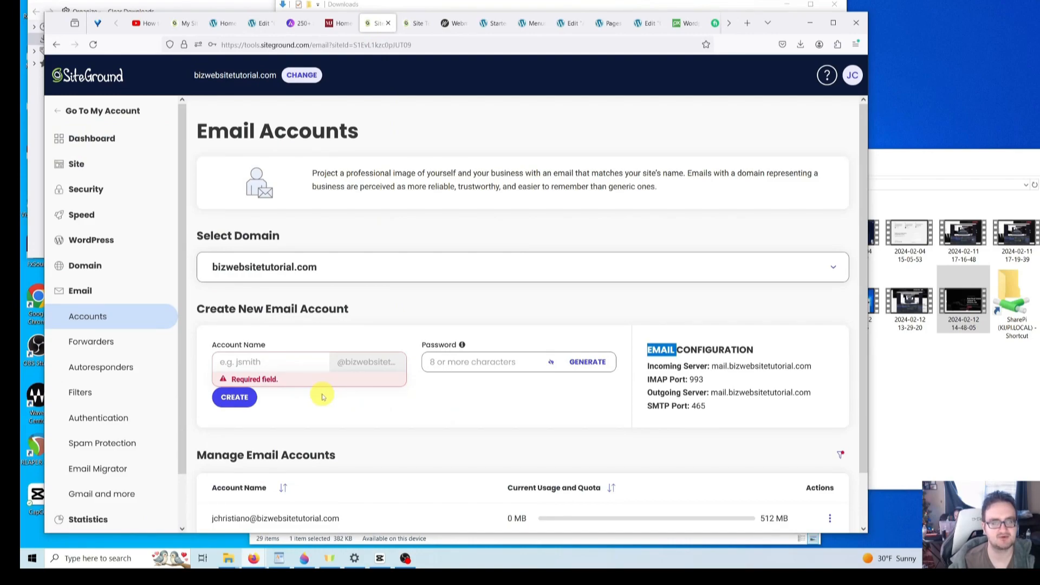
# - Enter the new account name and a strong password, and create the mailbox
pyautogui.click(262, 22)
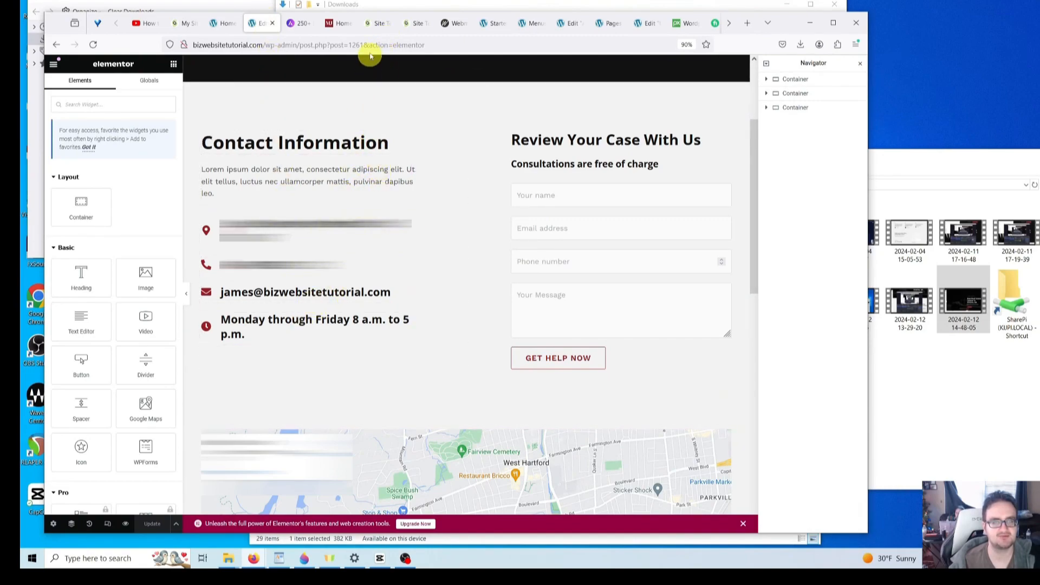
pyautogui.click(376, 23)
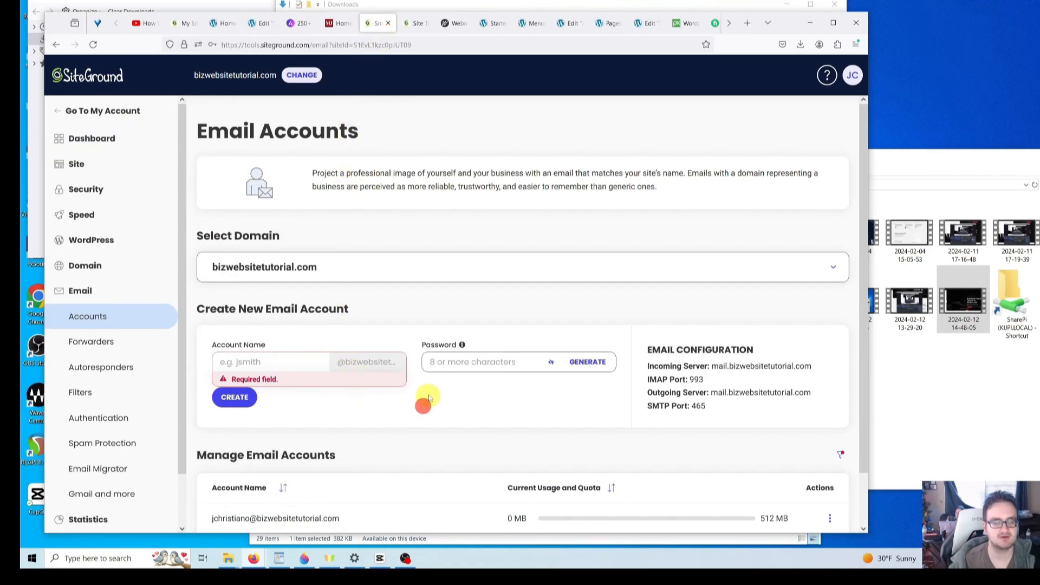
pyautogui.scroll(-1, 428, 399)
pyautogui.scroll(1, 345, 461)
pyautogui.click(276, 362)
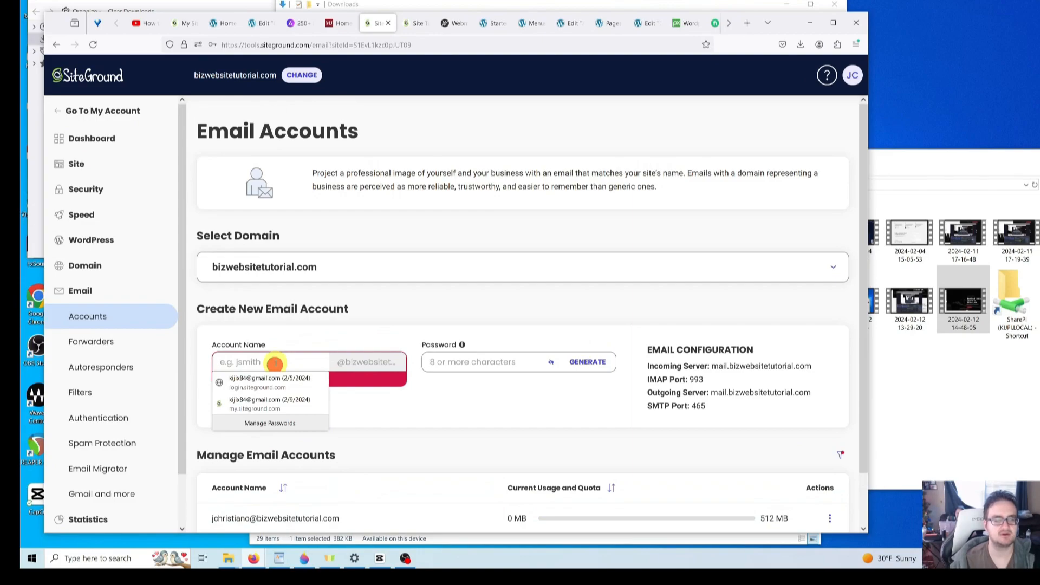
pyautogui.click(456, 414)
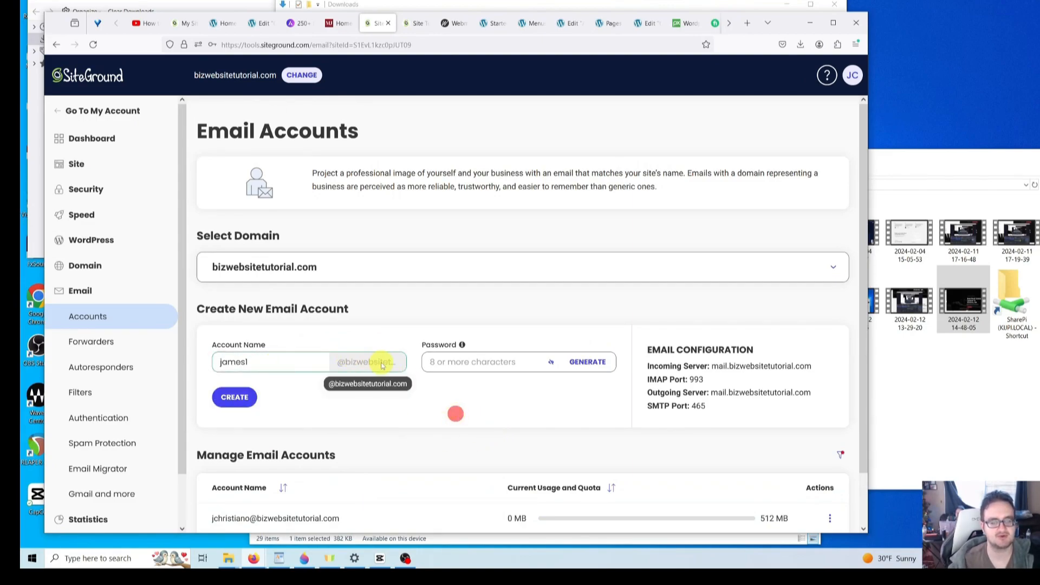
pyautogui.click(480, 361)
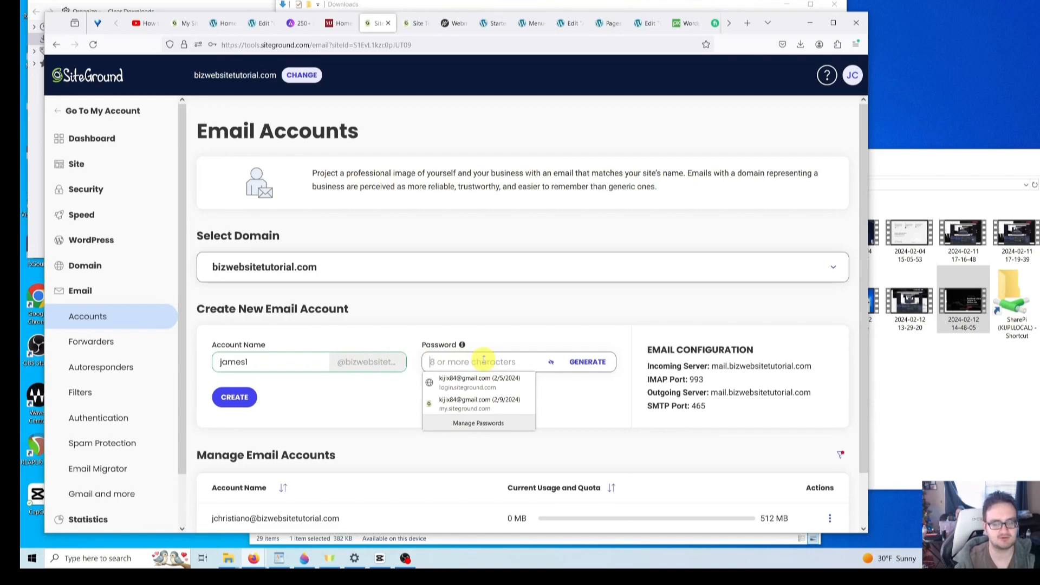
pyautogui.write('•••••••••••••')
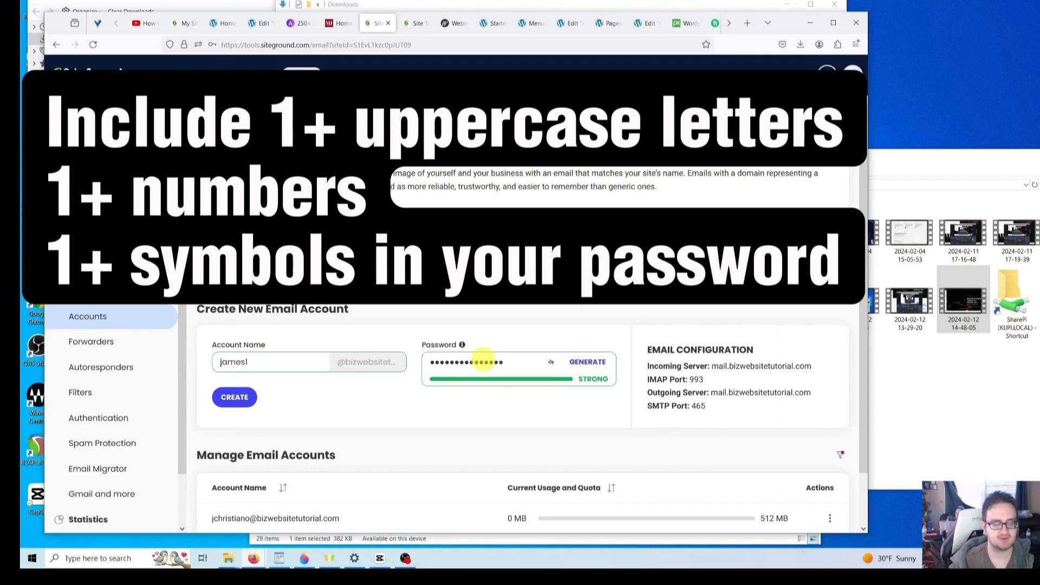
pyautogui.click(240, 398)
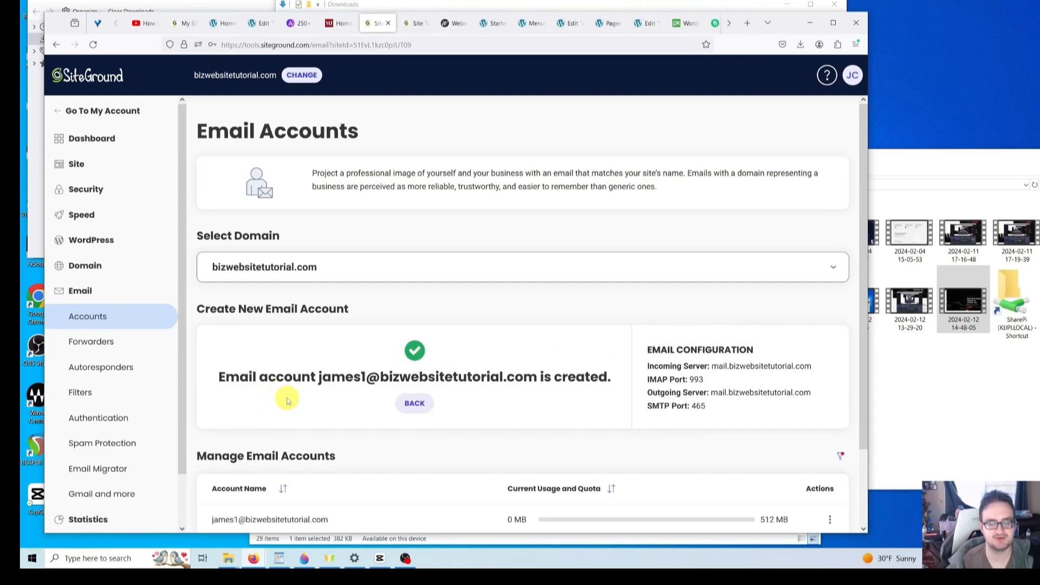
# - Leave the Elementor editor to view the published Contact Us page with email and hours
pyautogui.scroll(-2, 297, 397)
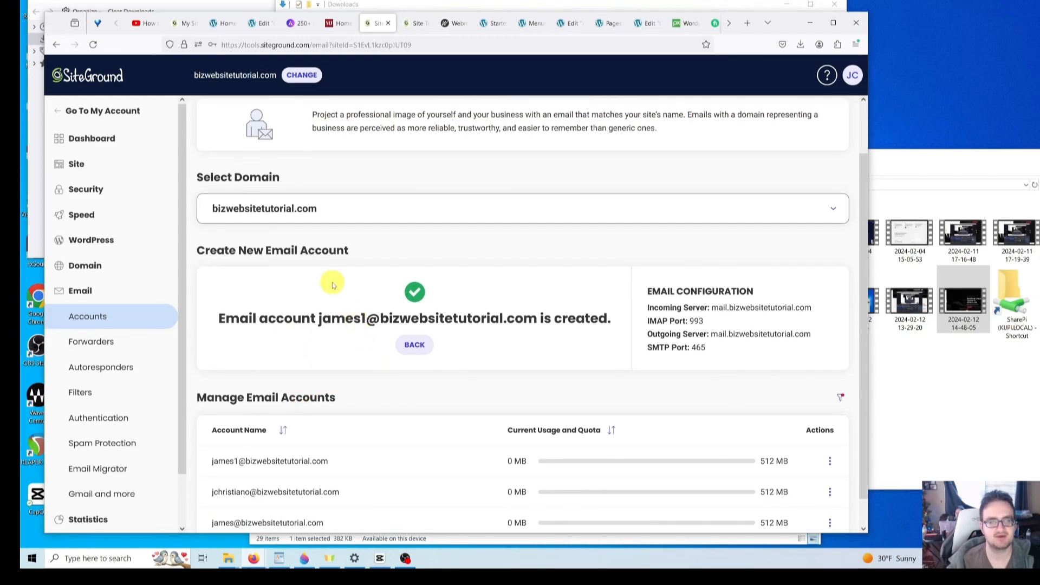
pyautogui.click(263, 24)
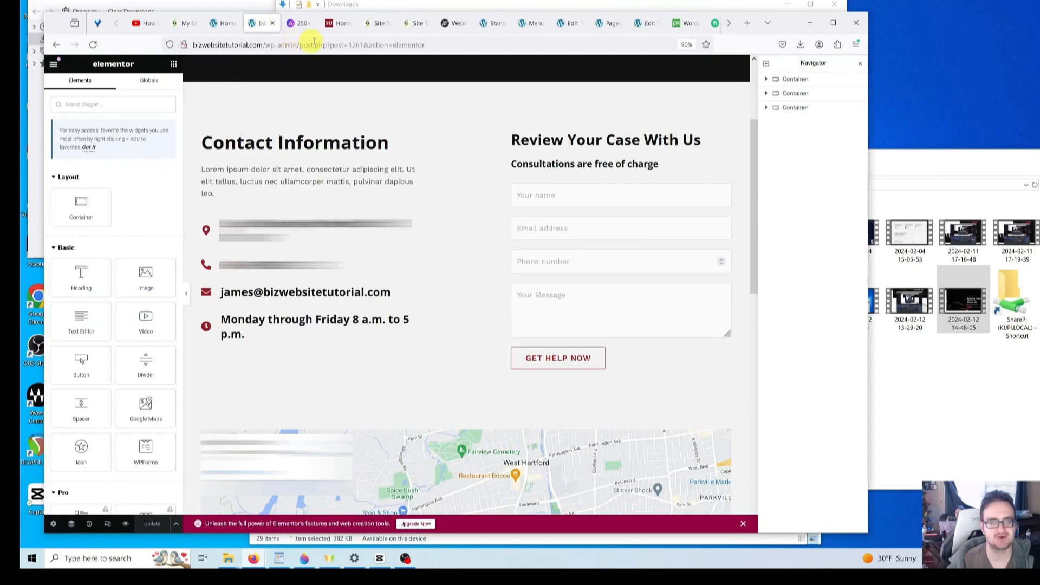
pyautogui.click(377, 22)
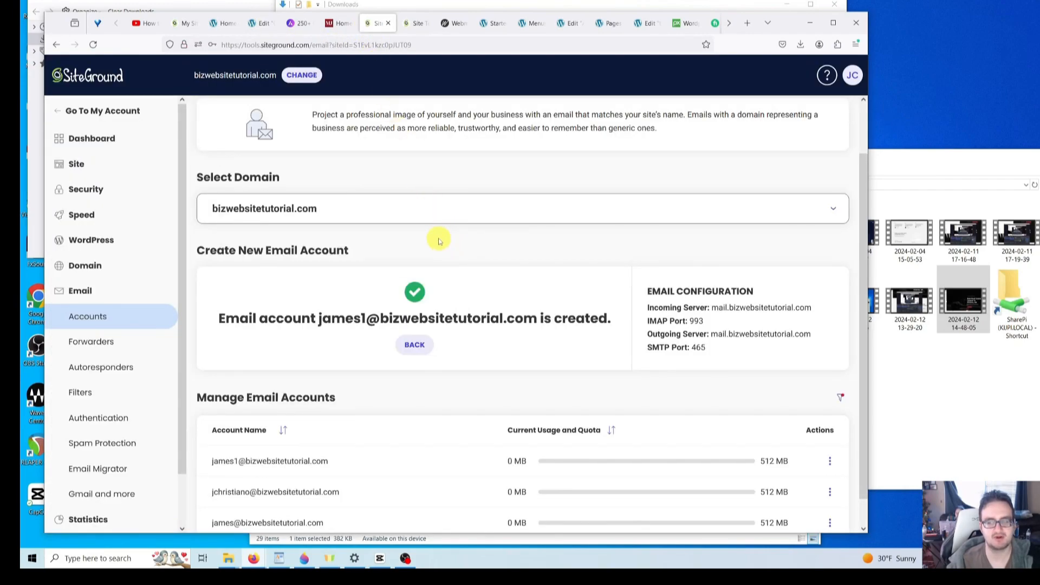
pyautogui.click(267, 23)
pyautogui.scroll(-3, 417, 241)
pyautogui.scroll(5, 418, 249)
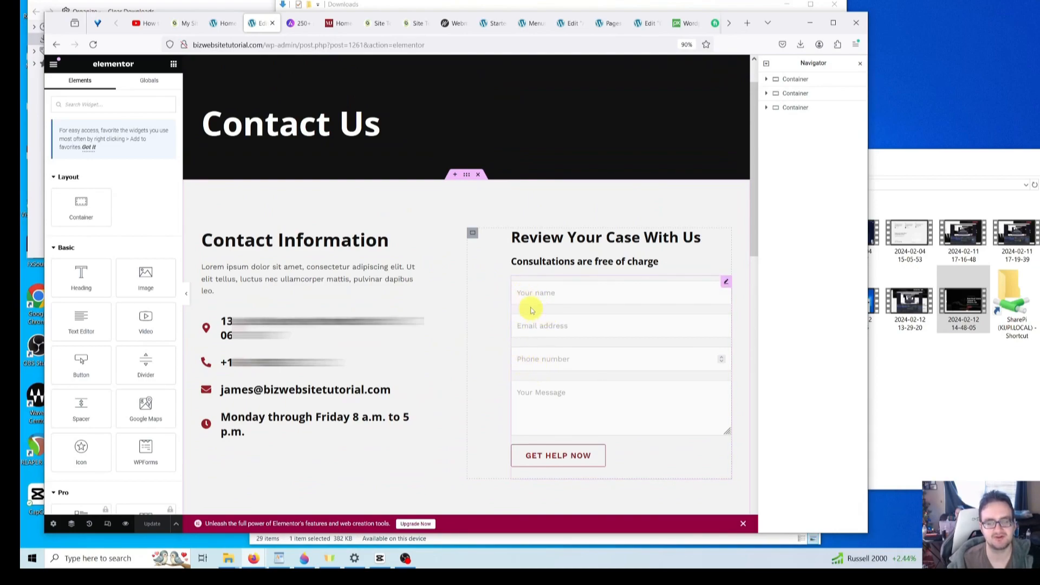
pyautogui.scroll(1, 537, 307)
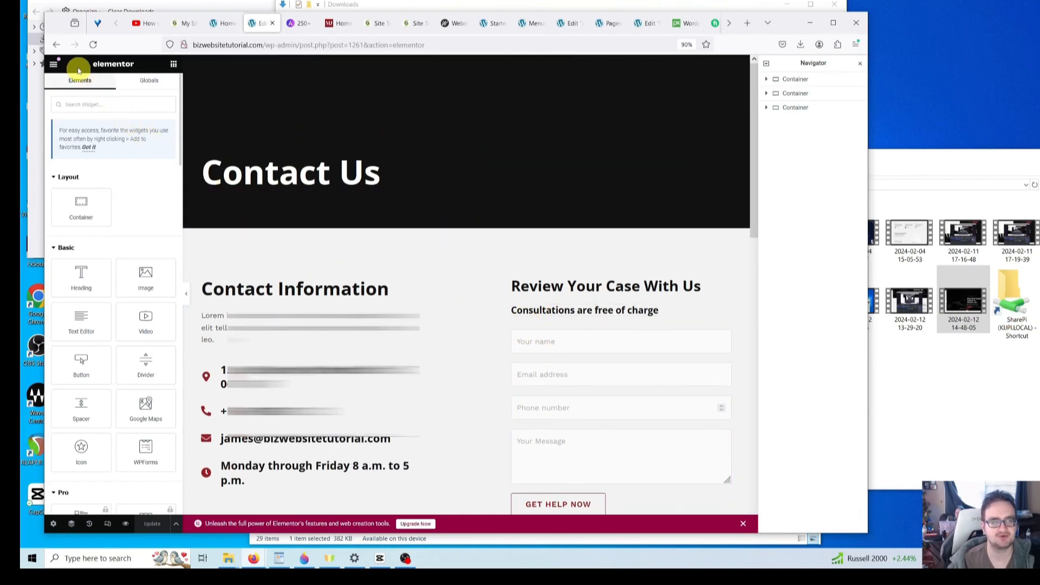
pyautogui.click(57, 42)
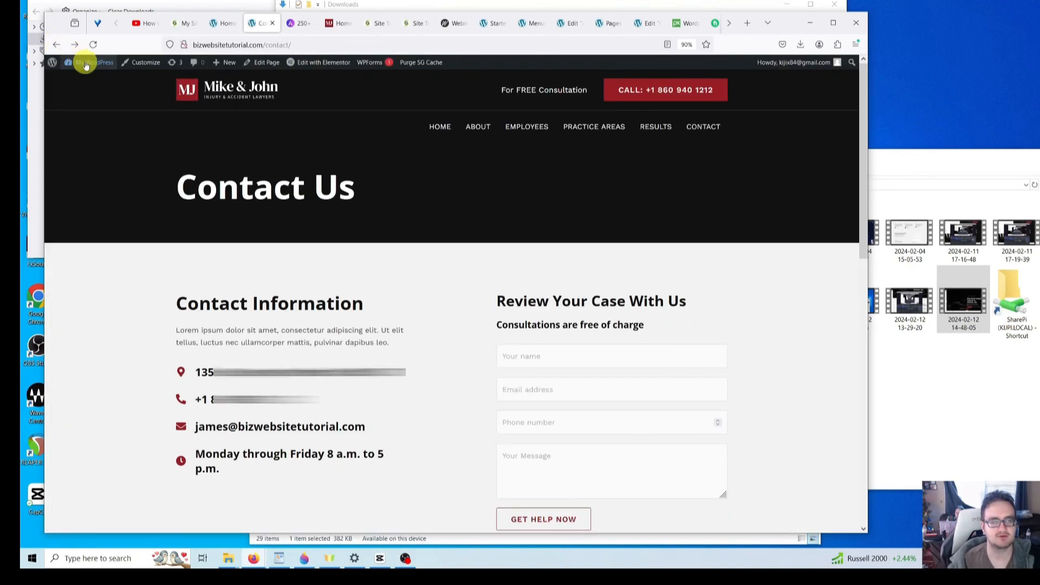
# - Go to the Dashboard and open the WPForms > SMTP page
pyautogui.moveTo(88, 63)
pyautogui.click(91, 78)
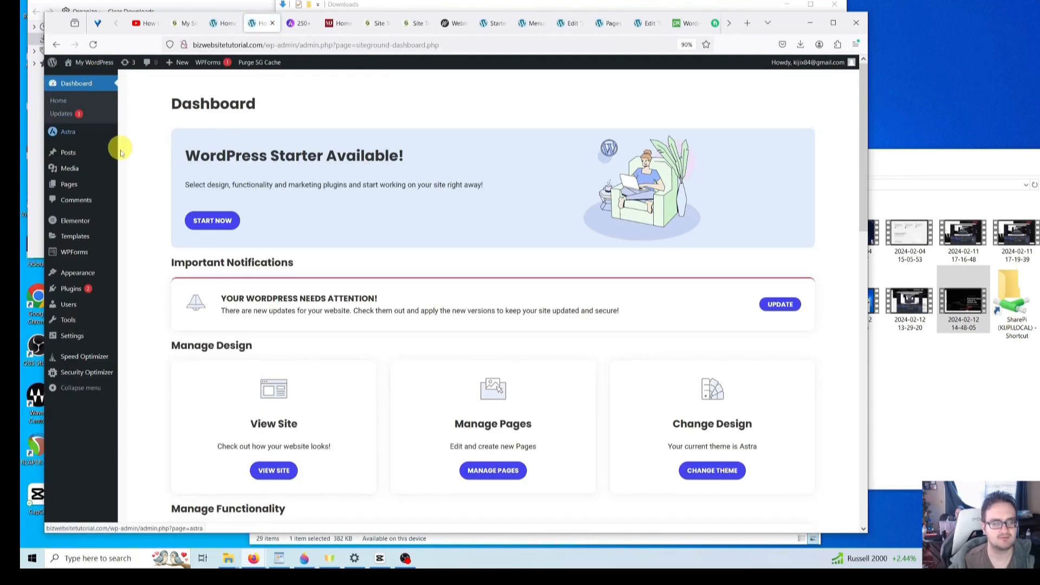
pyautogui.moveTo(96, 258)
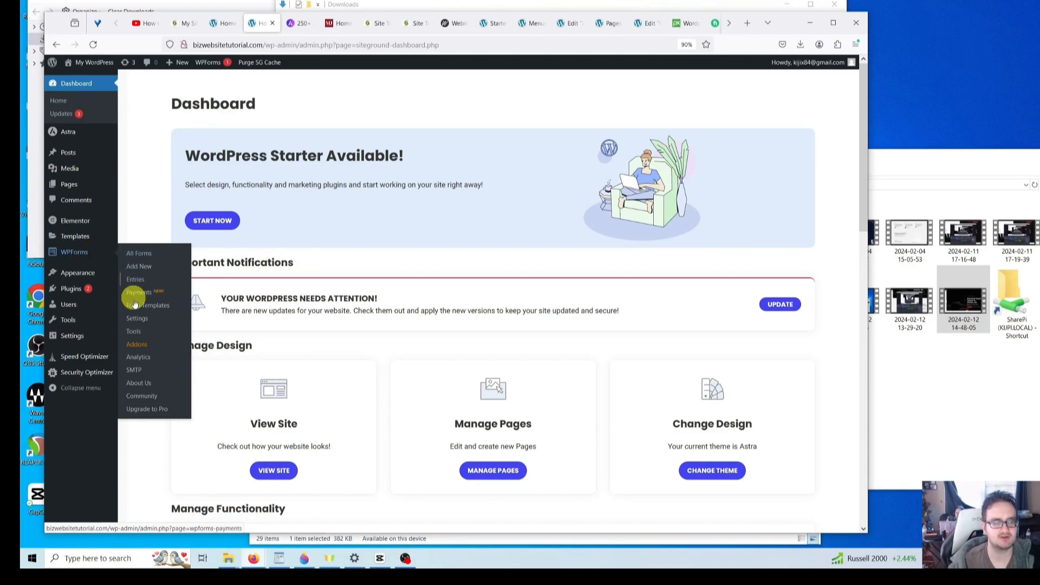
pyautogui.click(143, 375)
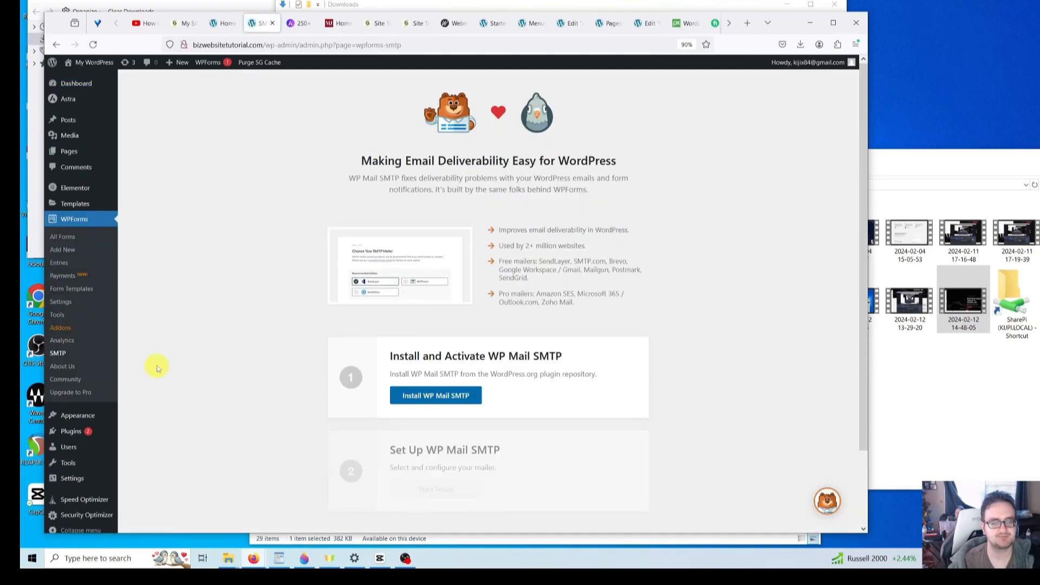
# - Place the SiteGround tab beside it, then install and activate WP Mail SMTP
pyautogui.click(366, 24)
pyautogui.moveTo(363, 29); pyautogui.dragTo(294, 31)
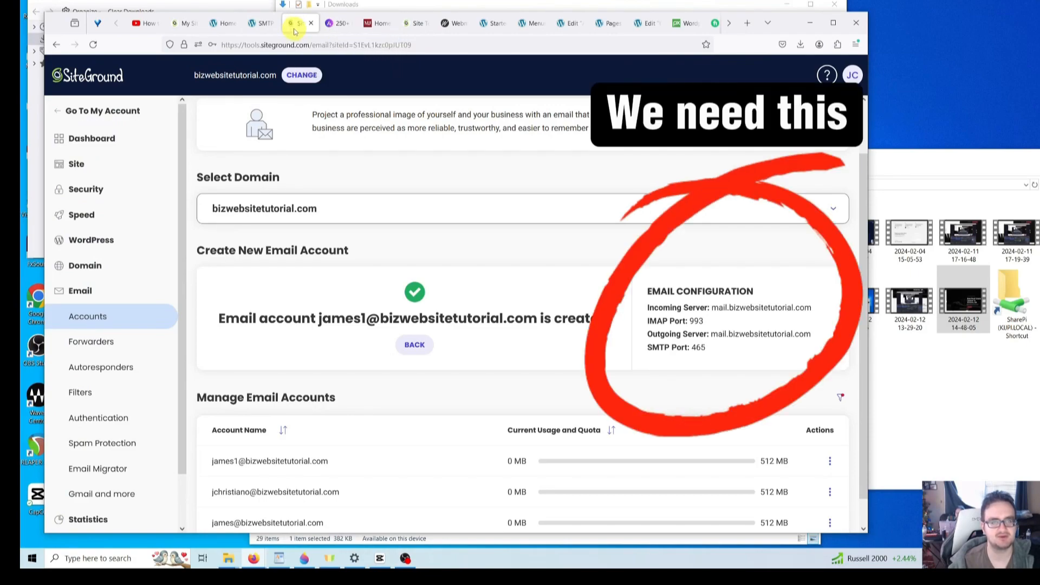
pyautogui.click(261, 23)
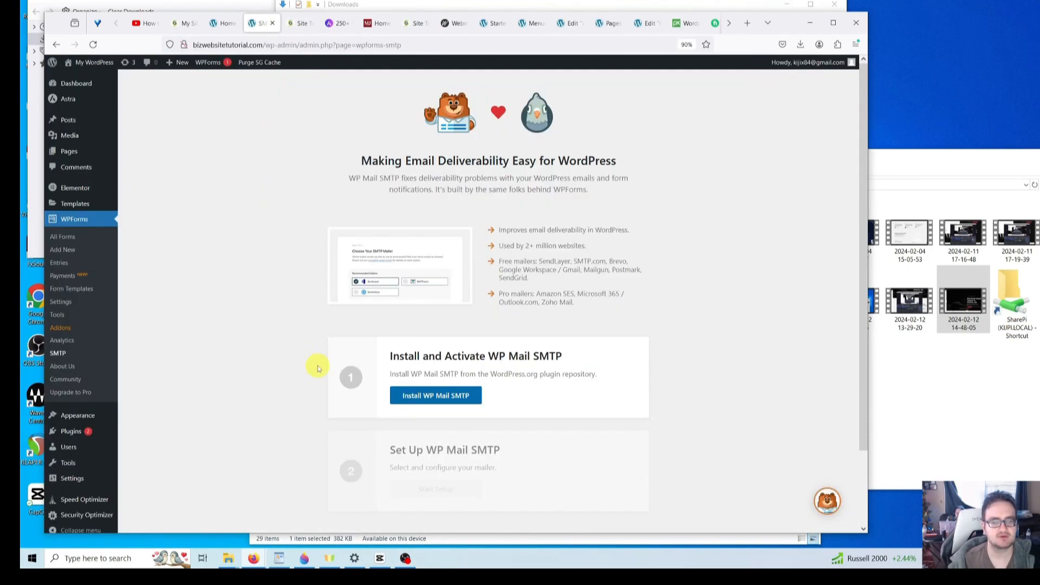
pyautogui.scroll(-2, 347, 363)
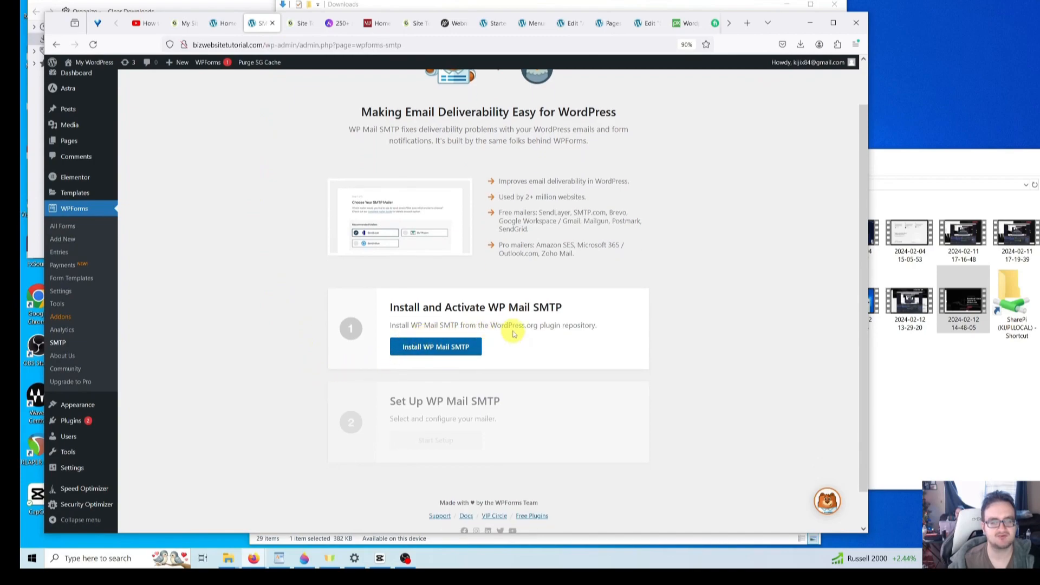
pyautogui.scroll(-2, 509, 332)
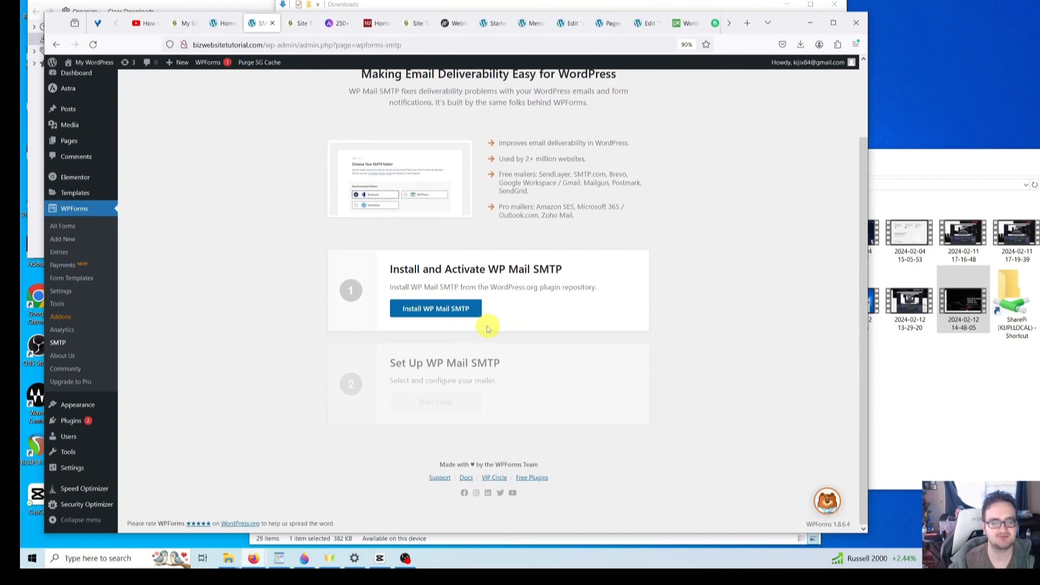
pyautogui.click(450, 313)
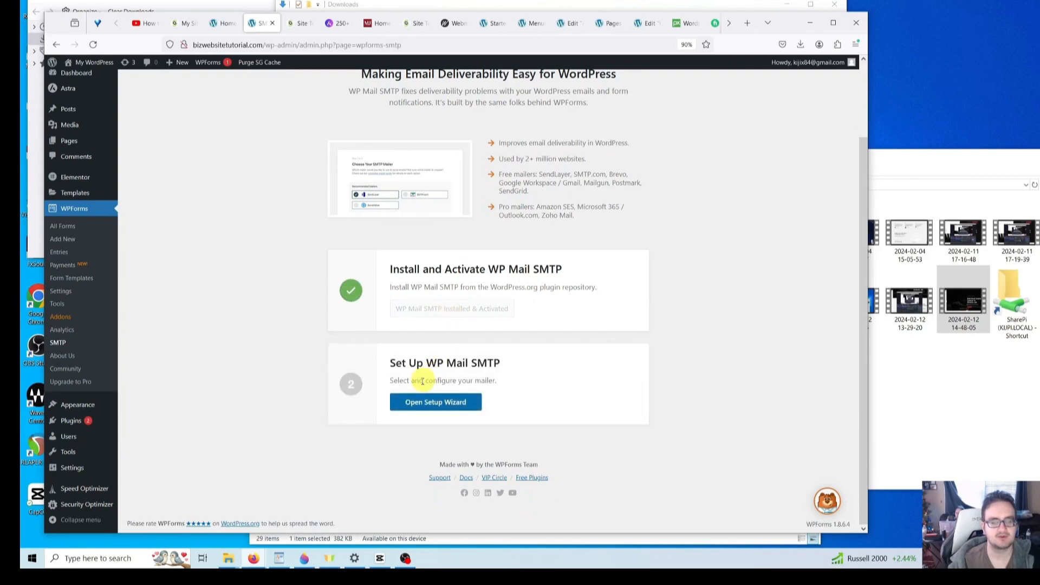
pyautogui.click(445, 408)
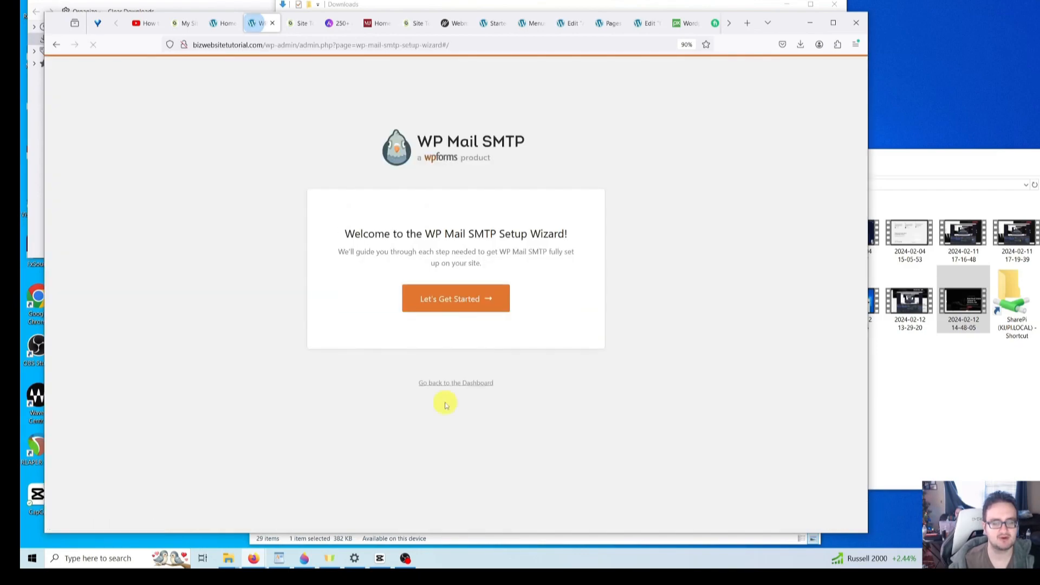
# - Start the wizard, pick Other SMTP as the mailer, and save to continue
pyautogui.click(443, 312)
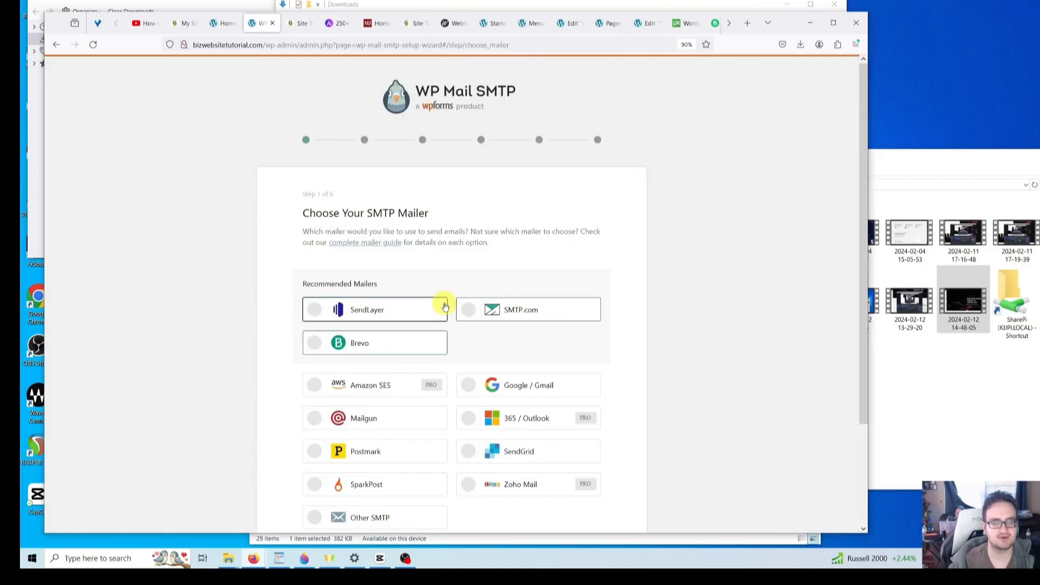
pyautogui.scroll(-1, 311, 297)
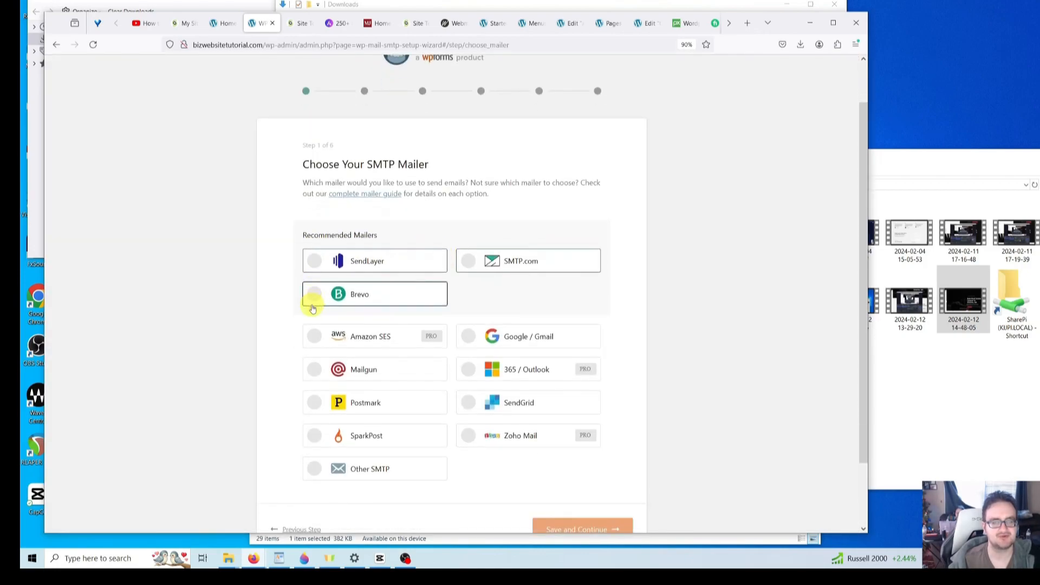
pyautogui.scroll(-1, 299, 341)
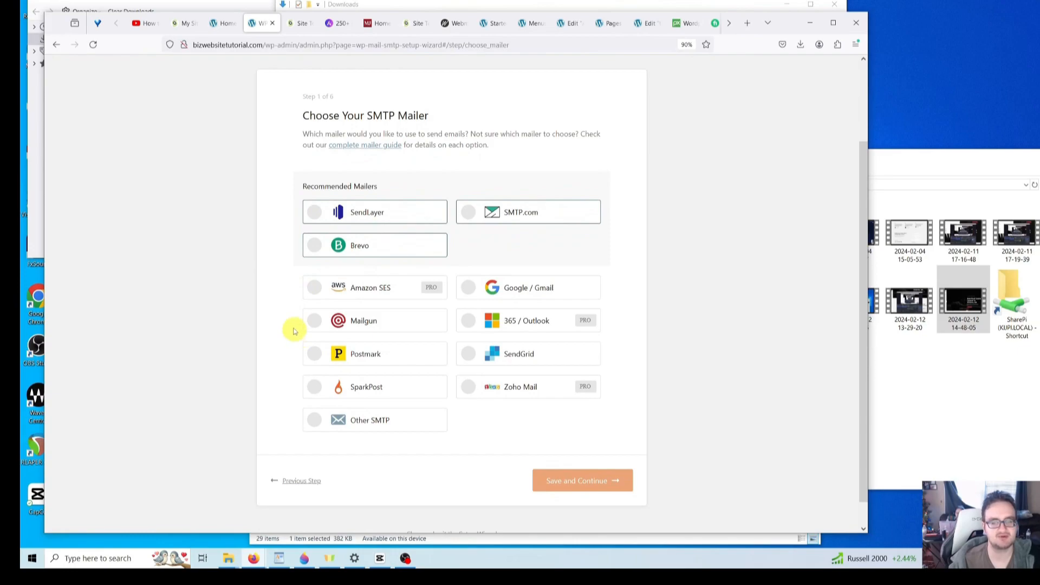
pyautogui.click(334, 422)
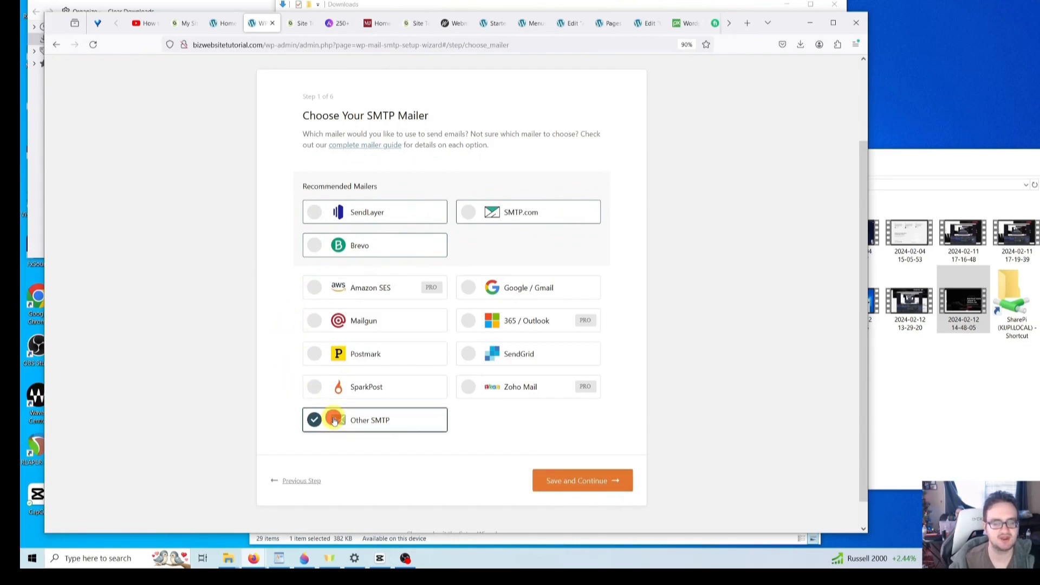
pyautogui.click(579, 482)
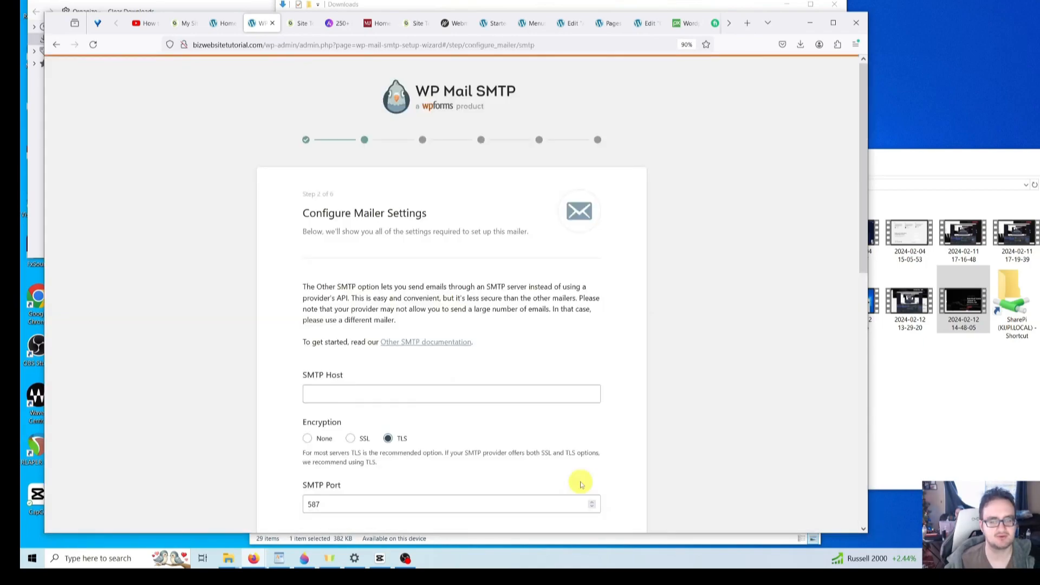
# - Copy the outgoing server mail.bizwebsitetutorial.com from SiteGround's email settings
pyautogui.scroll(-1, 420, 381)
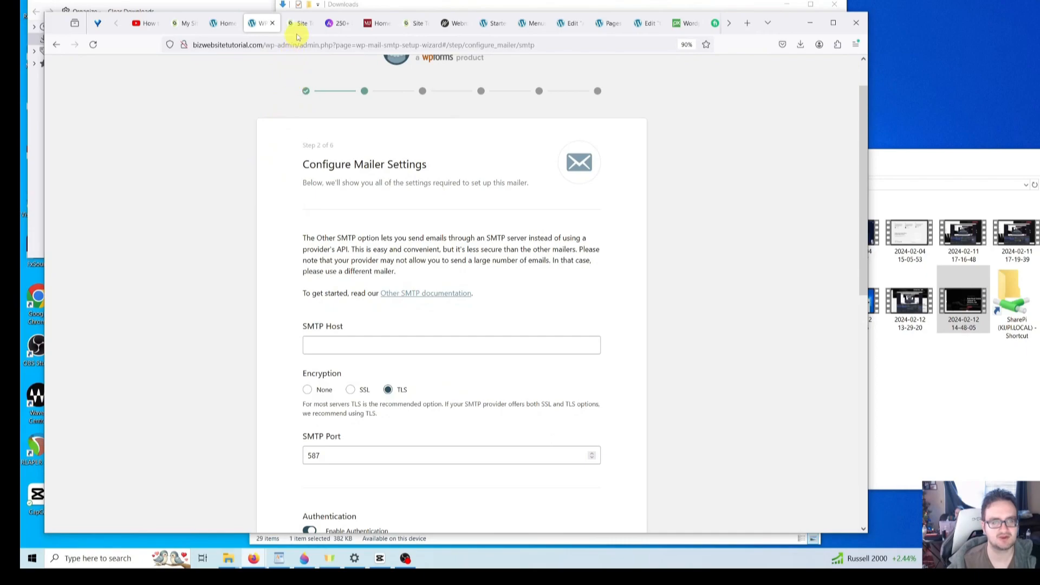
pyautogui.click(302, 23)
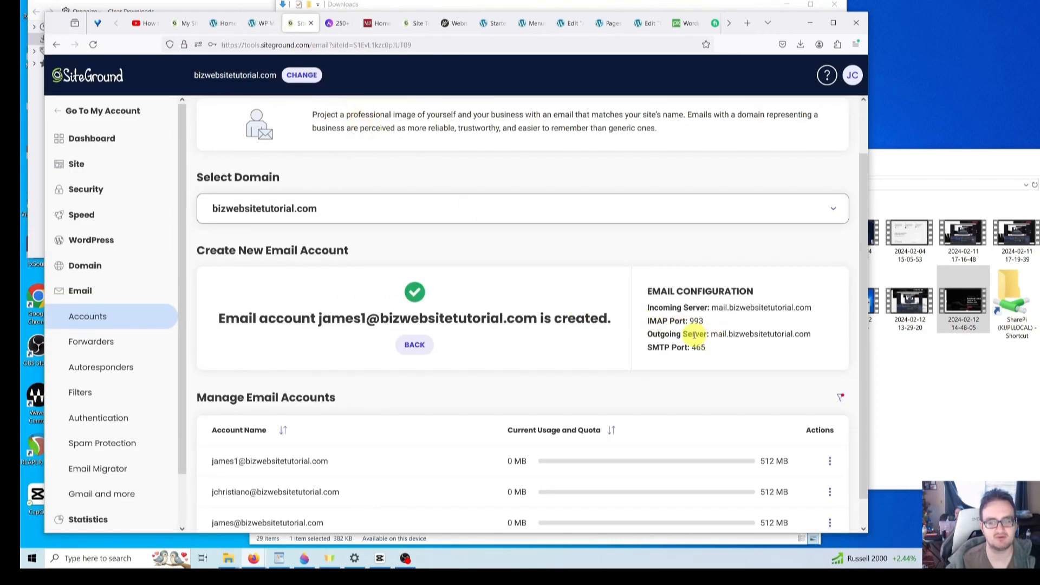
pyautogui.moveTo(717, 334); pyautogui.dragTo(813, 334)
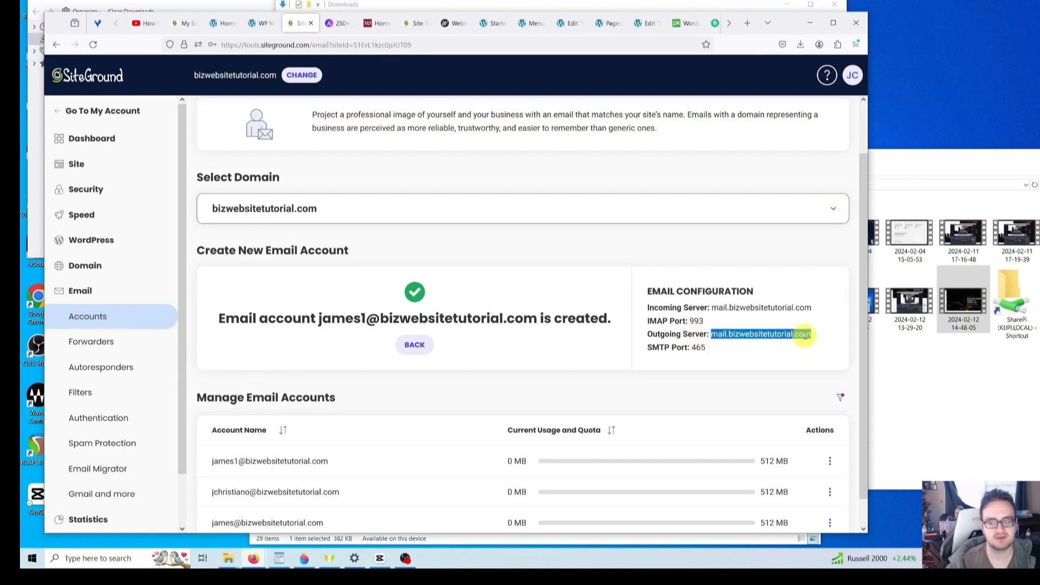
pyautogui.rightClick(741, 334)
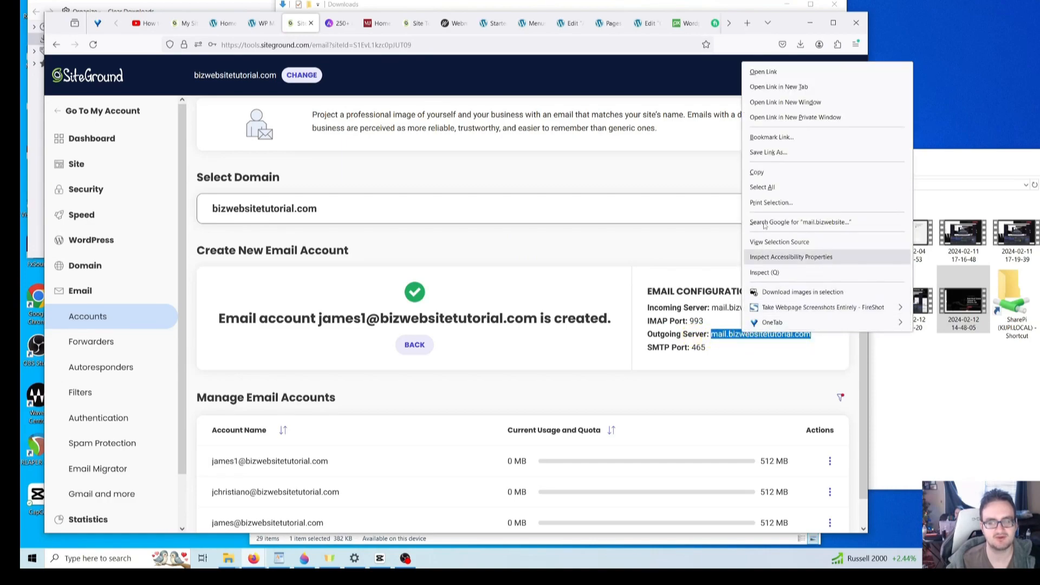
pyautogui.click(770, 172)
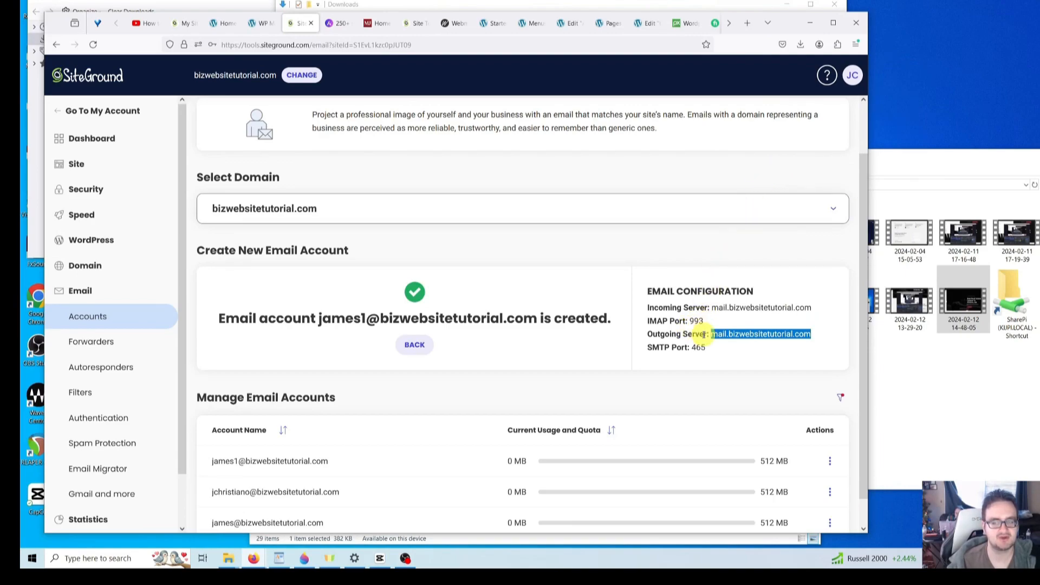
# - Paste mail.bizwebsitetutorial.com into SMTP Host and select SSL encryption on port 465
pyautogui.click(263, 24)
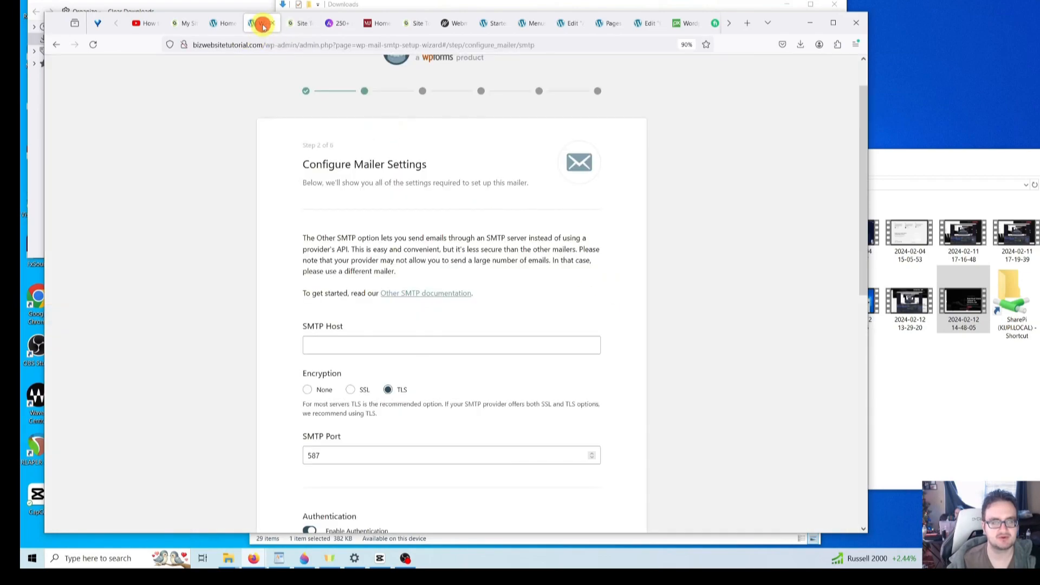
pyautogui.click(342, 345)
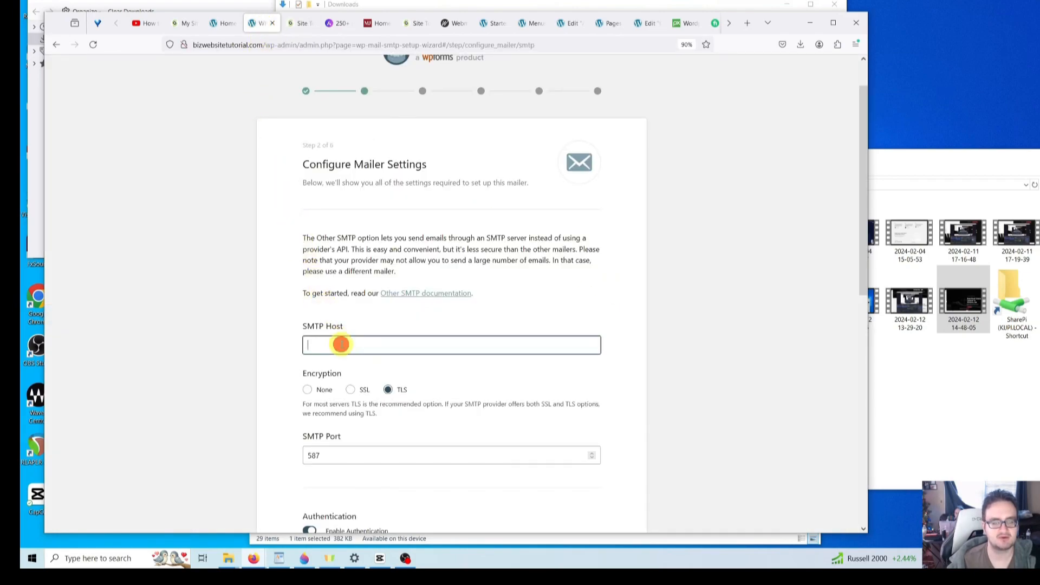
pyautogui.rightClick(342, 345)
pyautogui.click(381, 213)
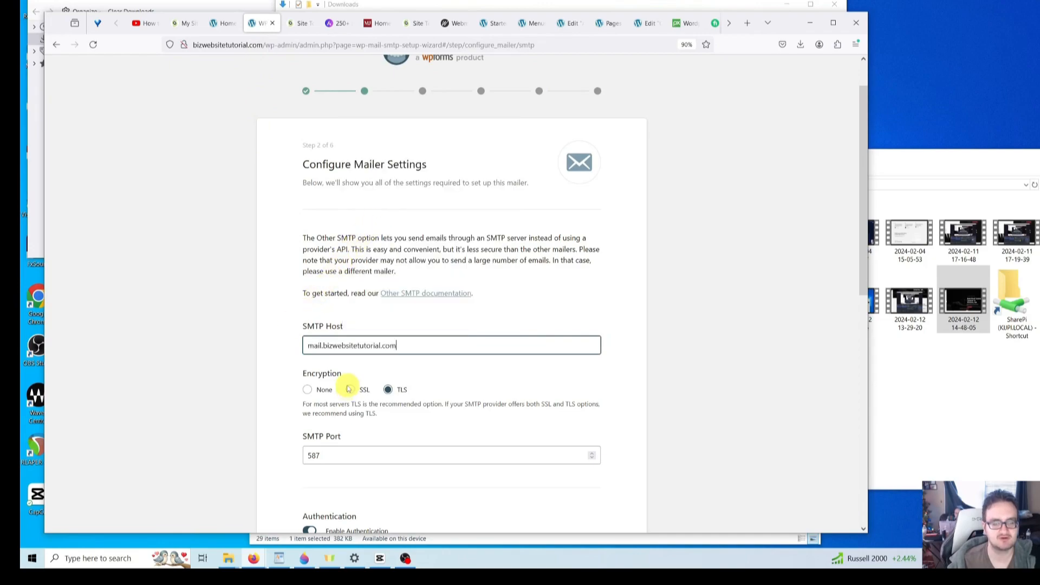
pyautogui.click(350, 389)
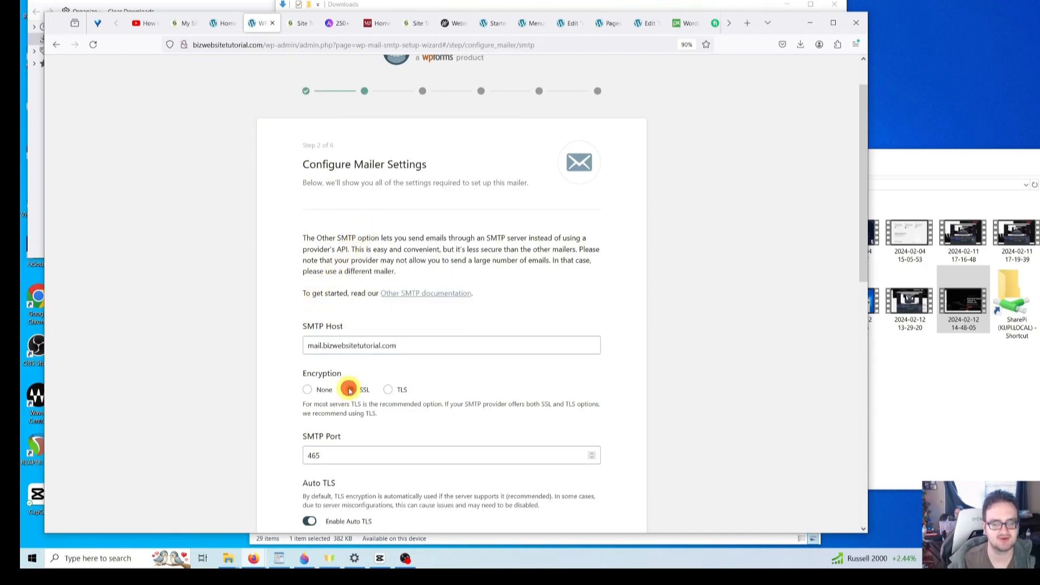
pyautogui.scroll(-3, 348, 312)
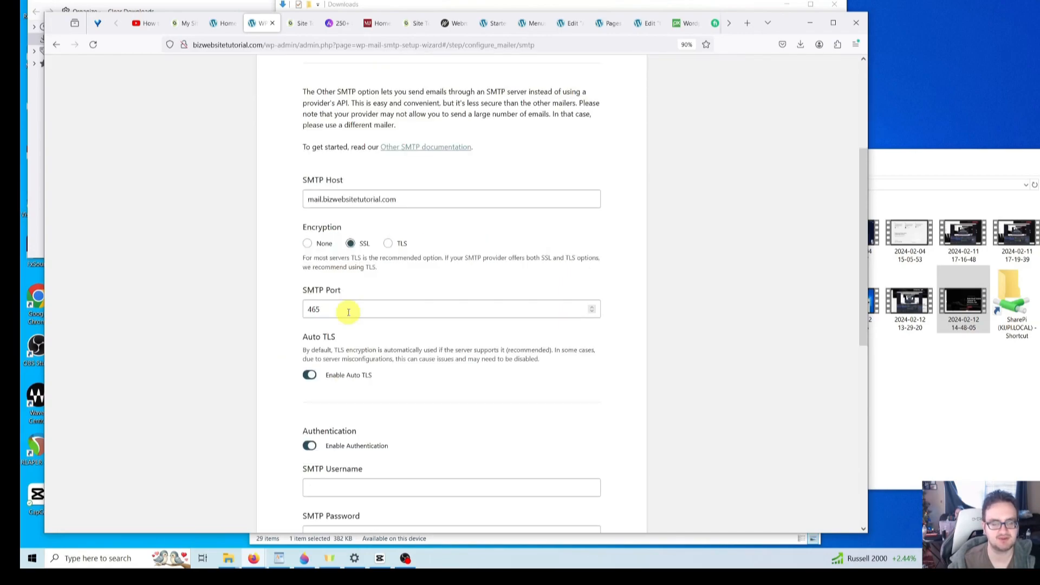
pyautogui.scroll(-5, 348, 312)
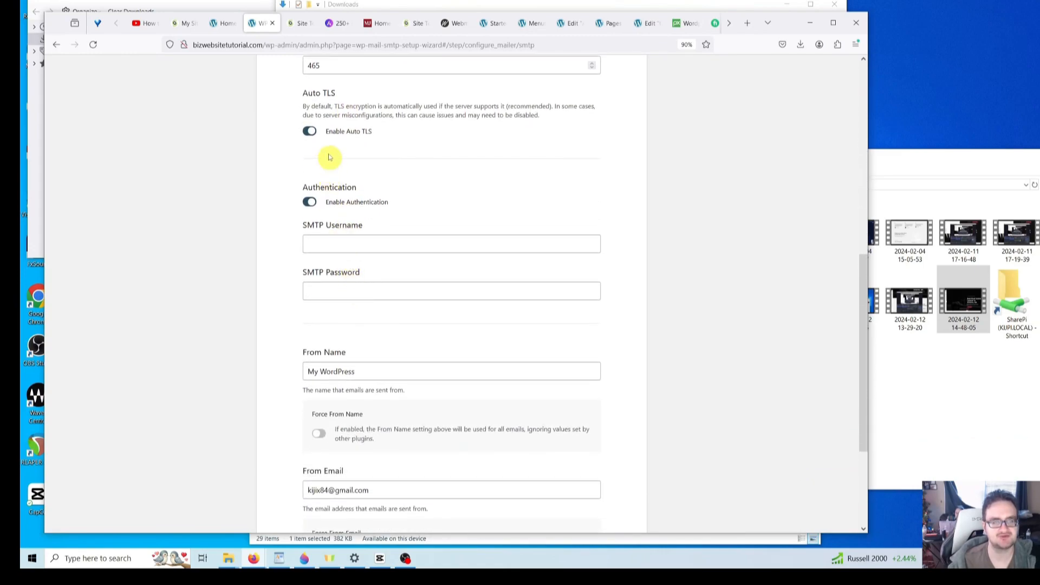
pyautogui.click(298, 23)
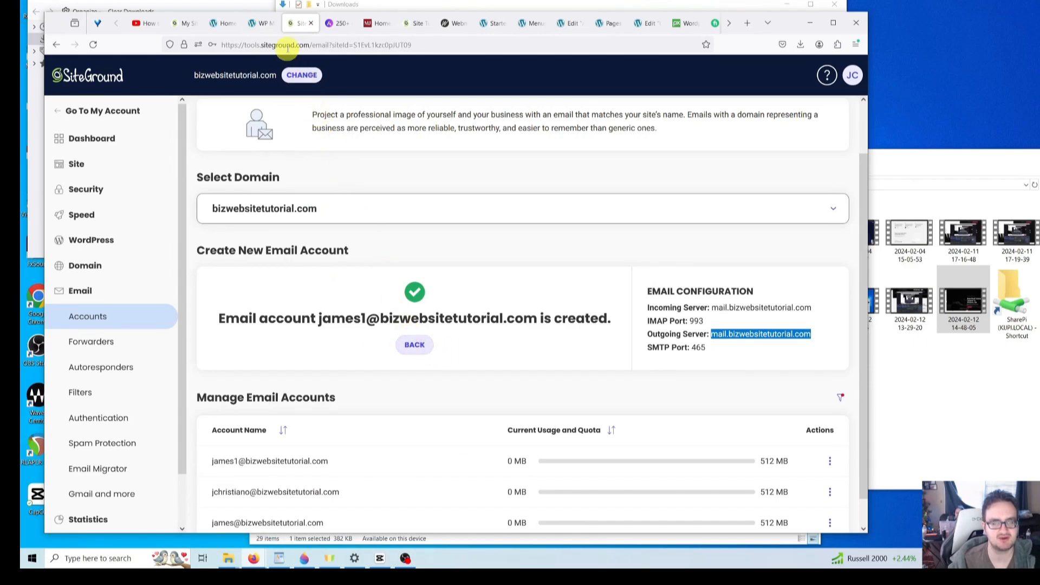
# - Copy the new mailbox address from SiteGround's account confirmation
pyautogui.click(262, 22)
pyautogui.click(391, 245)
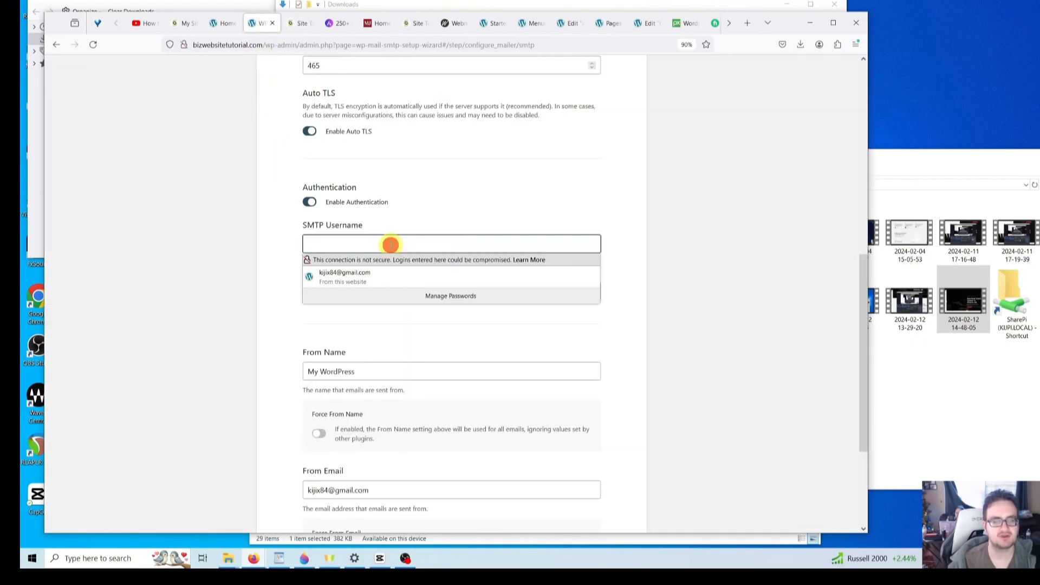
pyautogui.click(401, 222)
pyautogui.click(391, 243)
pyautogui.click(399, 221)
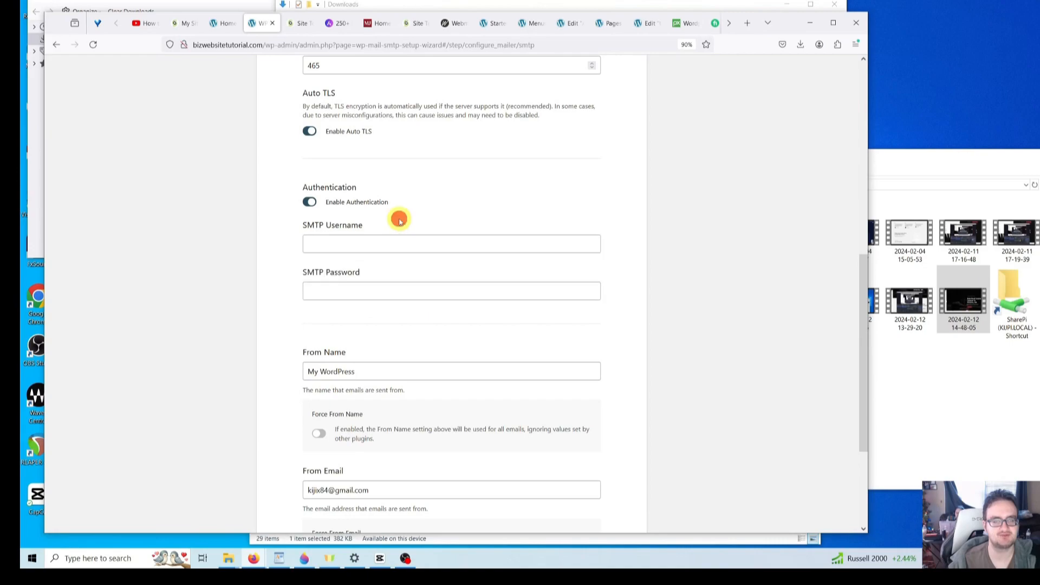
pyautogui.click(298, 23)
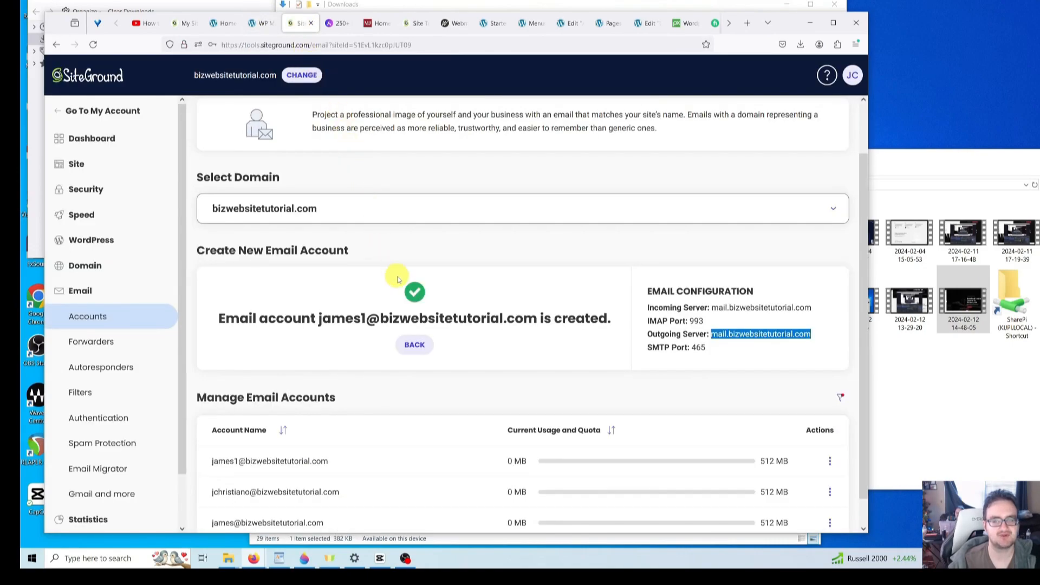
pyautogui.scroll(-1, 397, 279)
pyautogui.moveTo(324, 290); pyautogui.dragTo(355, 291)
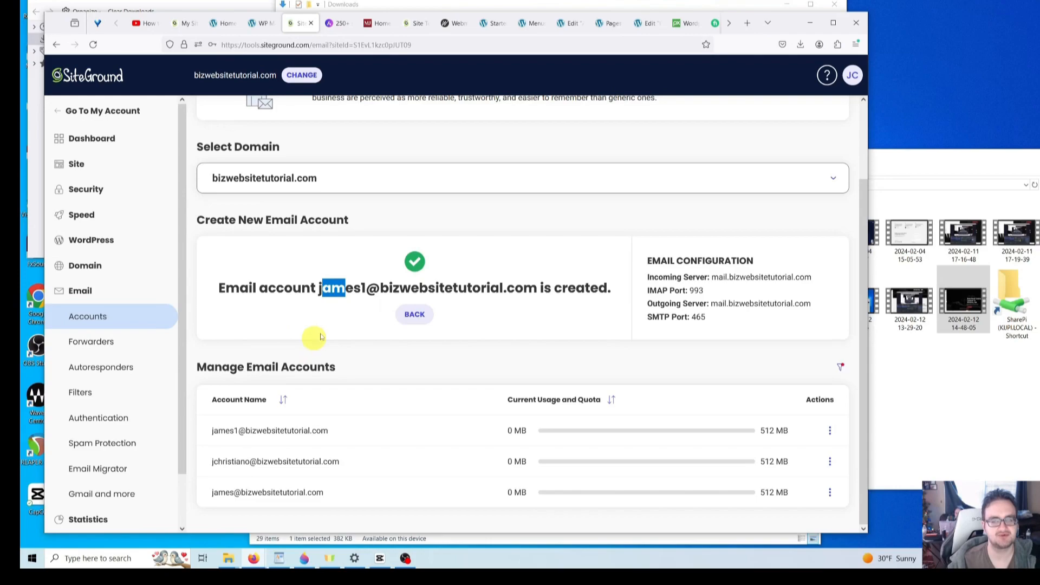
pyautogui.moveTo(323, 289); pyautogui.dragTo(517, 295)
pyautogui.hotkey('ctrl', 'c')
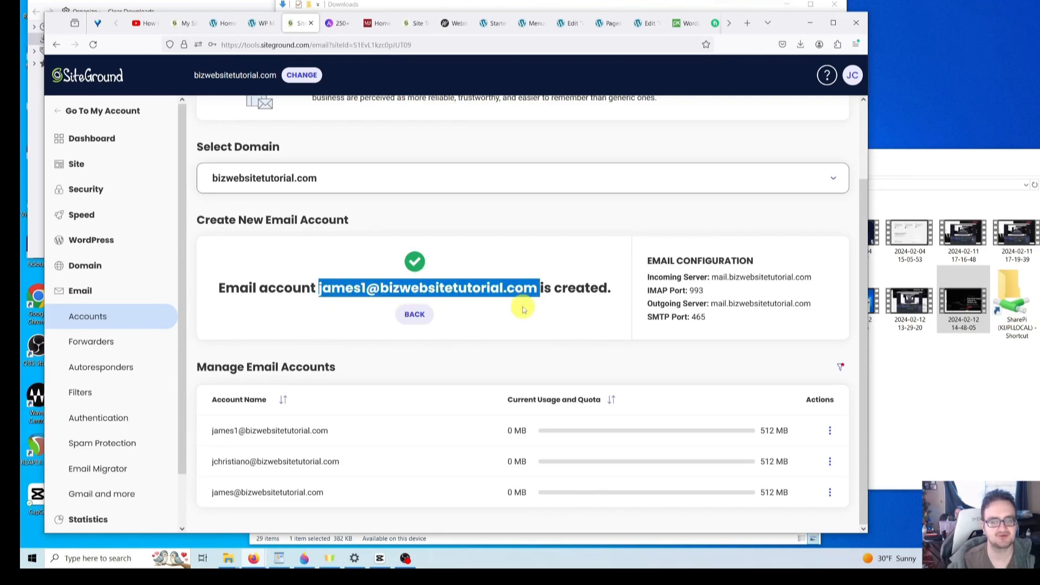
# - Paste the address into SMTP Username, trim the trailing space, and enter the mailbox password
pyautogui.click(266, 23)
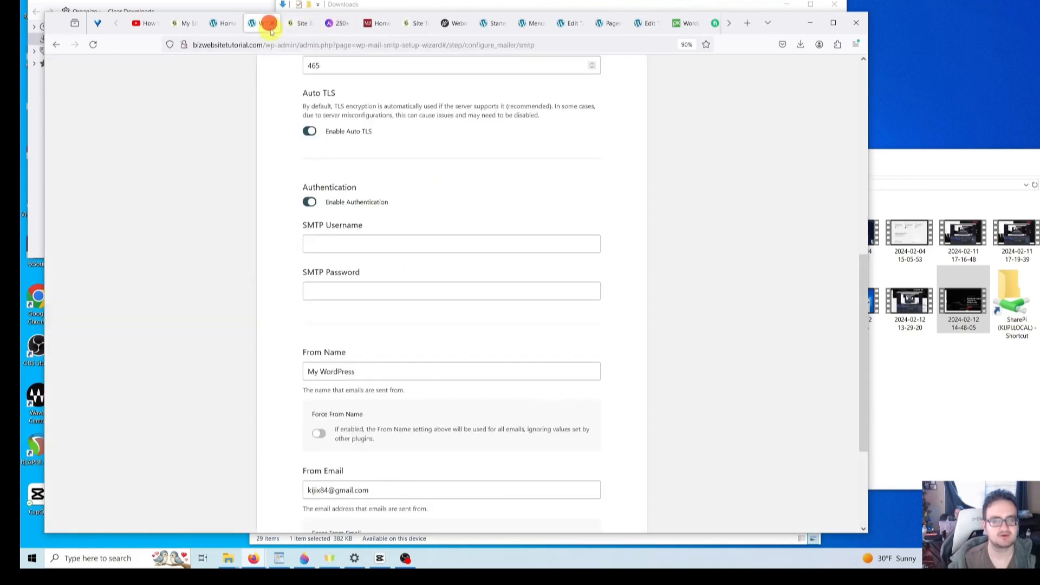
pyautogui.click(344, 247)
pyautogui.hotkey('ctrl', 'v')
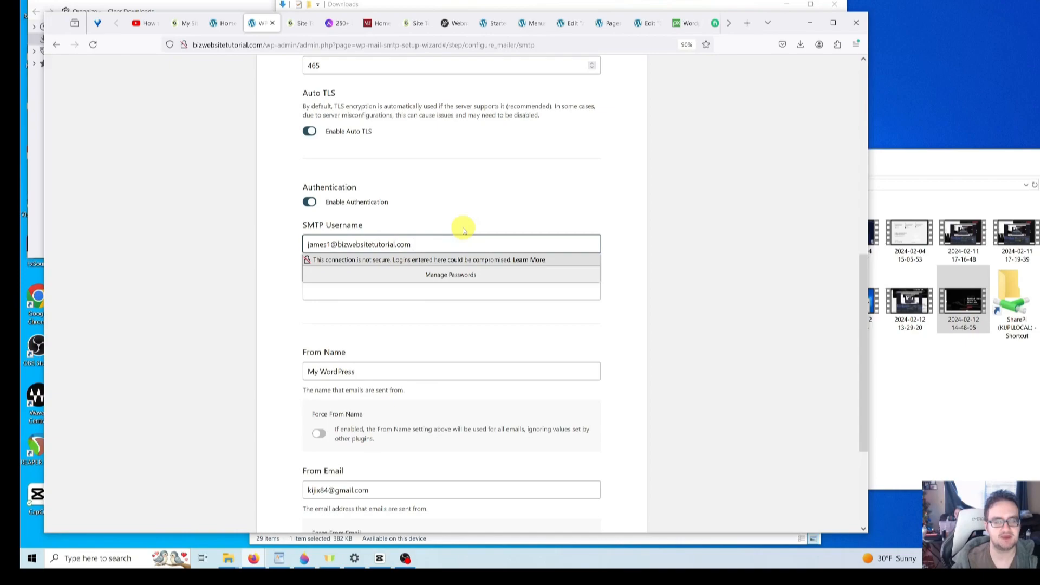
pyautogui.press('BackSpace')
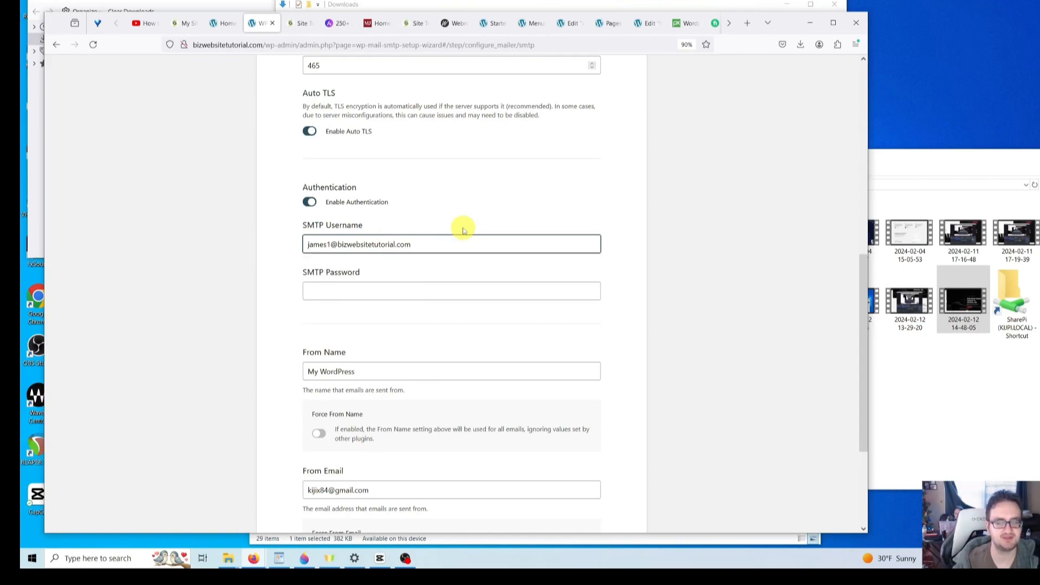
pyautogui.press('BackSpace')
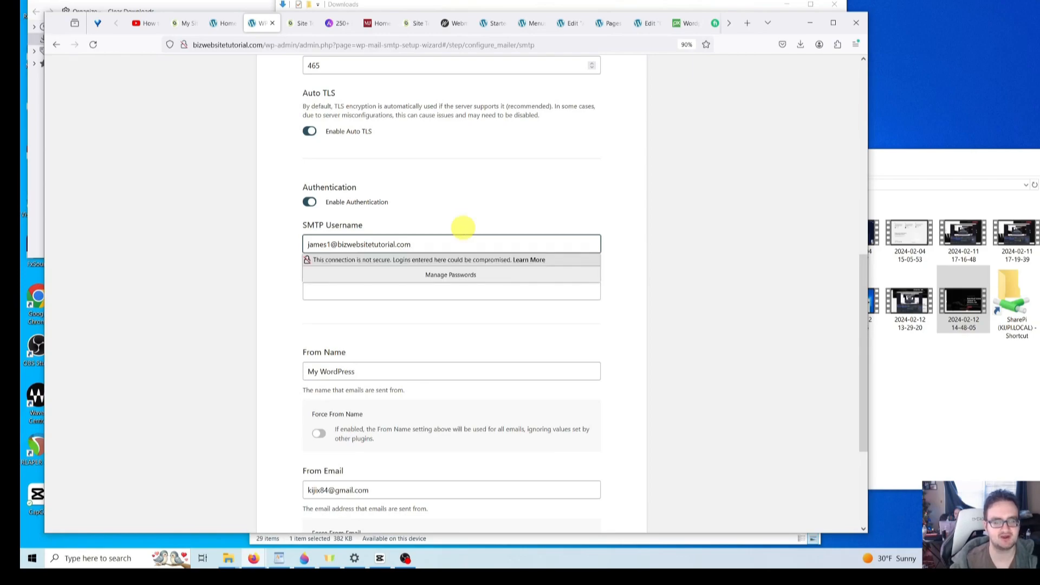
pyautogui.click(228, 241)
pyautogui.click(379, 290)
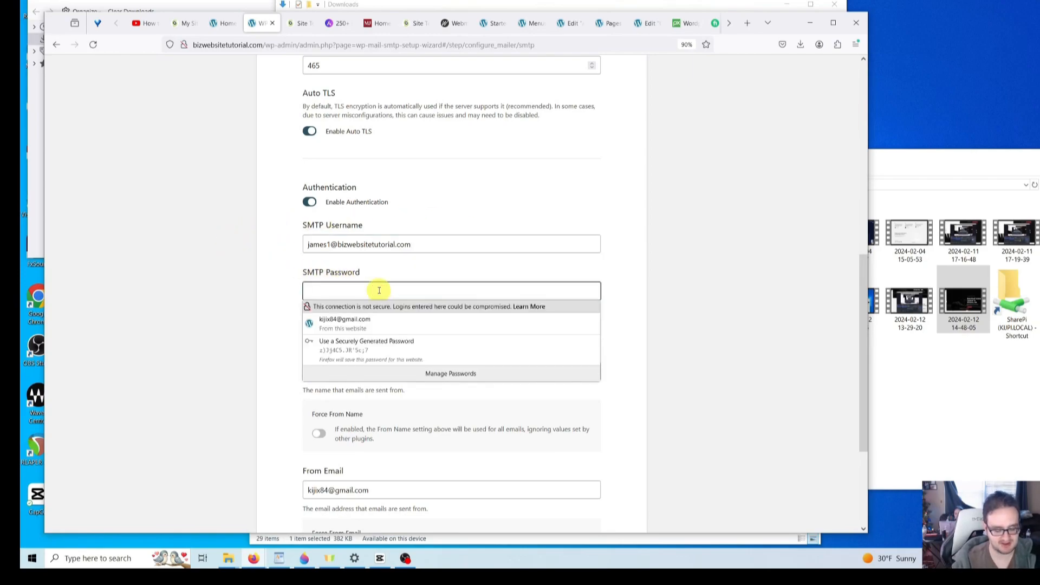
pyautogui.write('•')
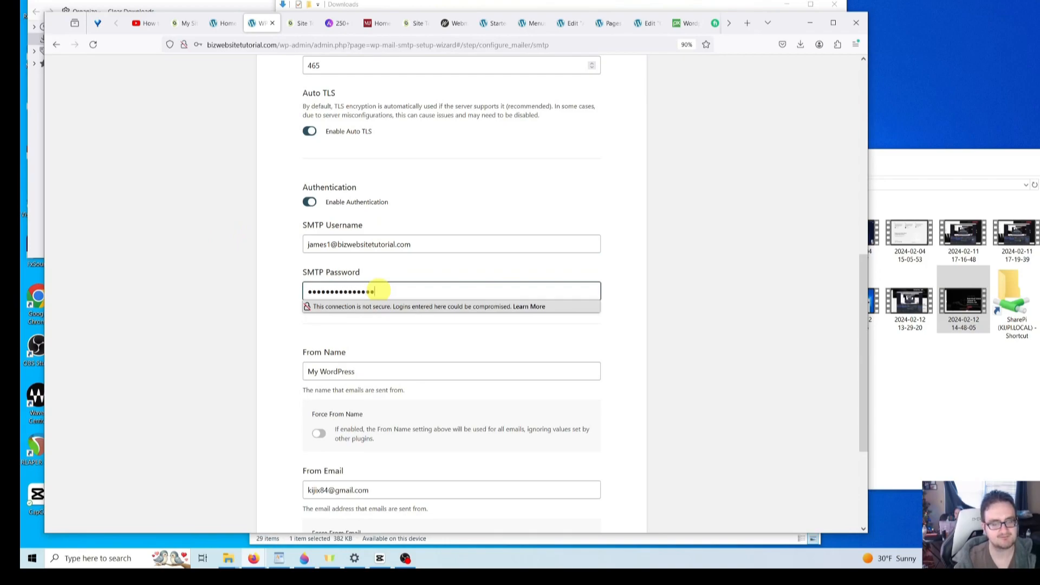
pyautogui.click(250, 277)
pyautogui.scroll(-2, 257, 290)
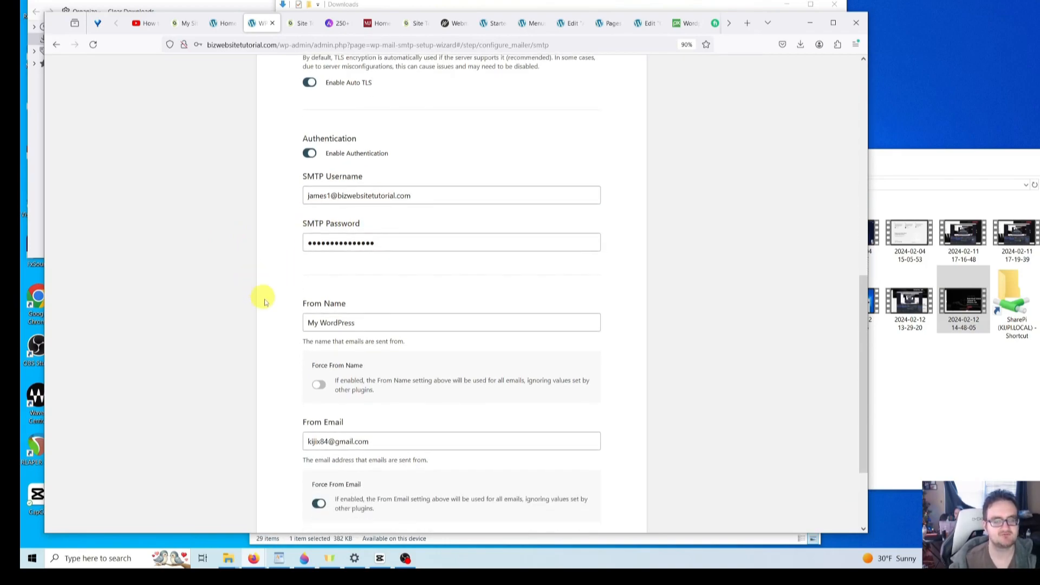
# - Replace the From Name with the business name 'Johnson & Harmon'
pyautogui.click(374, 323)
pyautogui.tripleClick(393, 323)
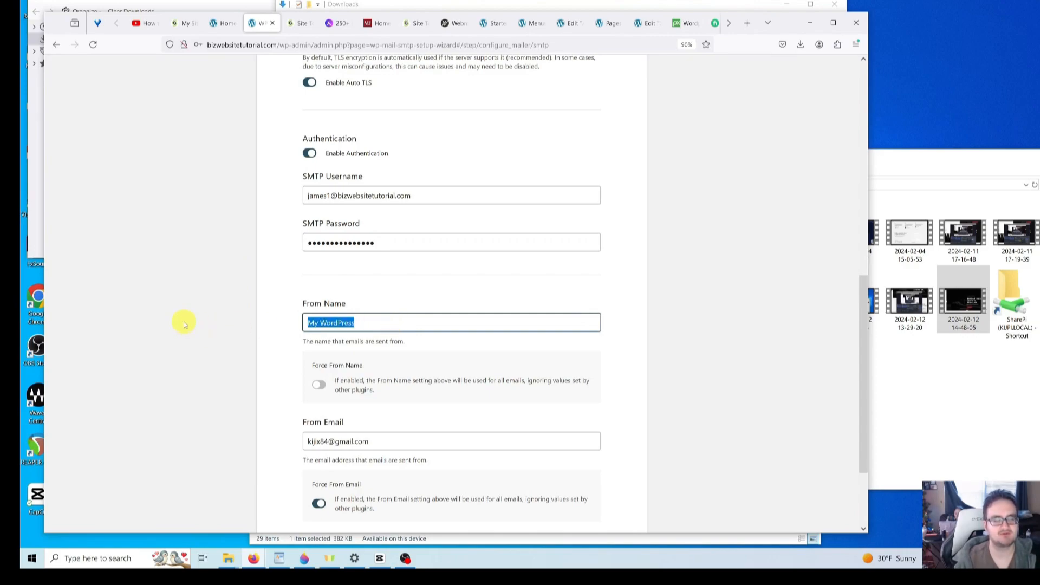
pyautogui.press('BackSpace')
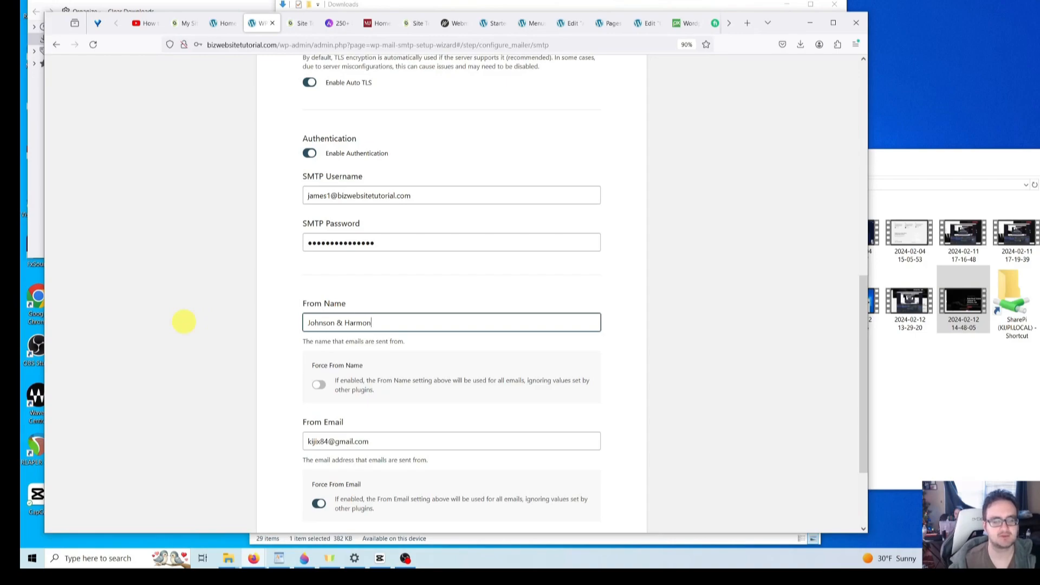
pyautogui.scroll(-3, 184, 322)
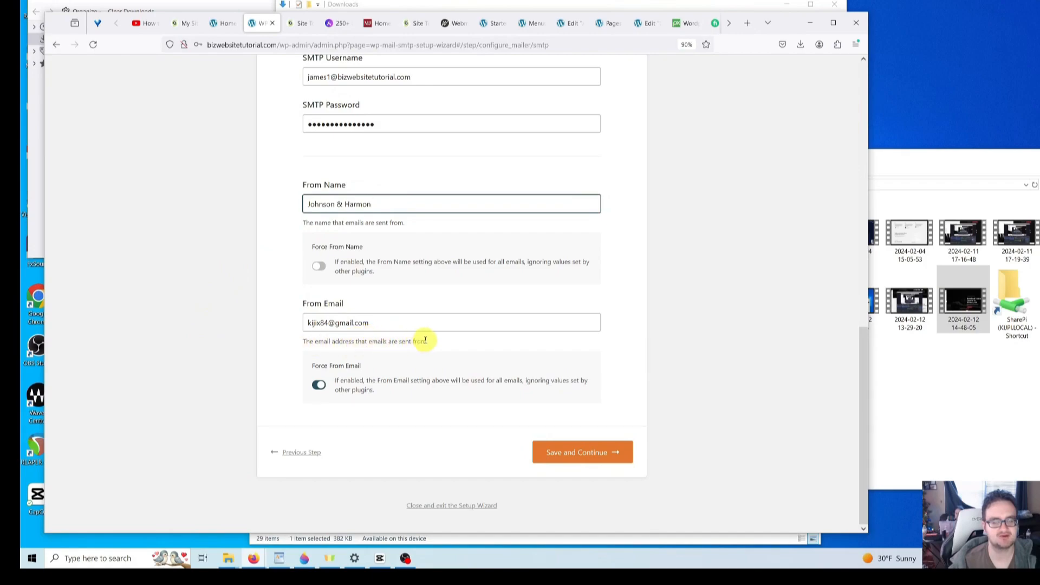
# - Replace the From Email with the site mailbox address and save the settings
pyautogui.click(389, 323)
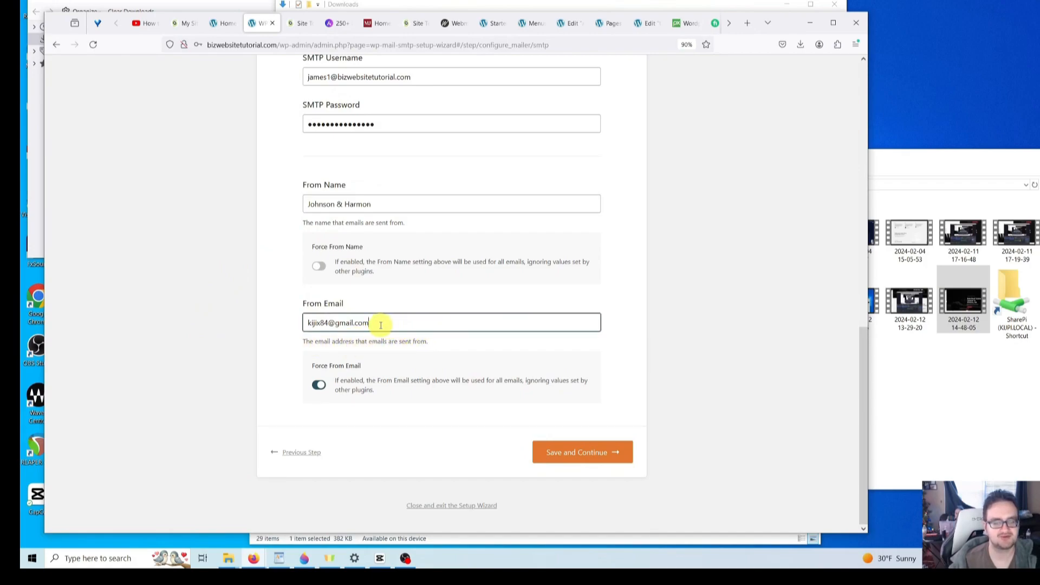
pyautogui.moveTo(386, 323); pyautogui.dragTo(255, 323)
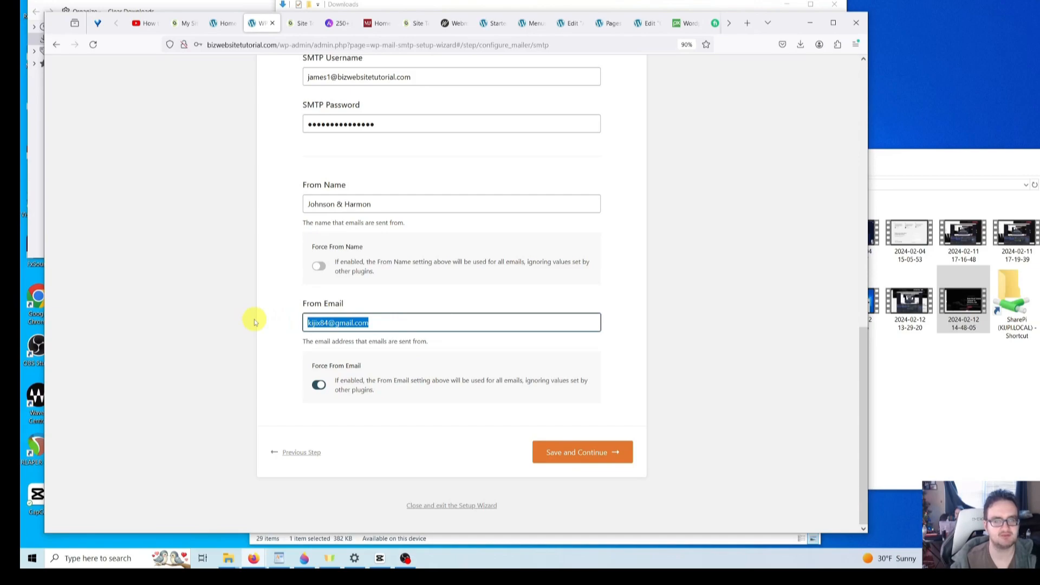
pyautogui.press('BackSpace')
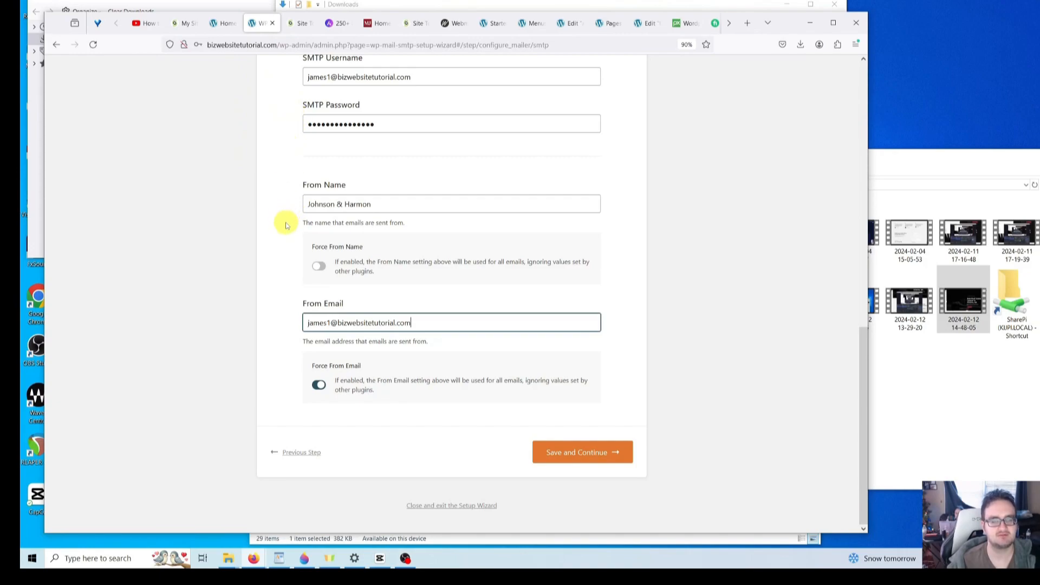
pyautogui.scroll(1, 353, 326)
pyautogui.scroll(-1, 349, 328)
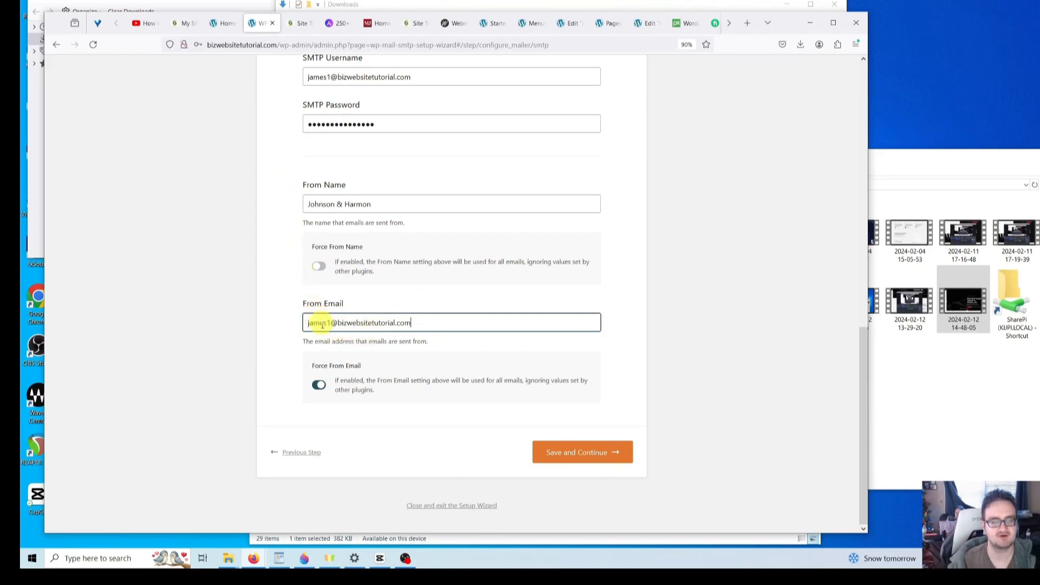
pyautogui.click(581, 461)
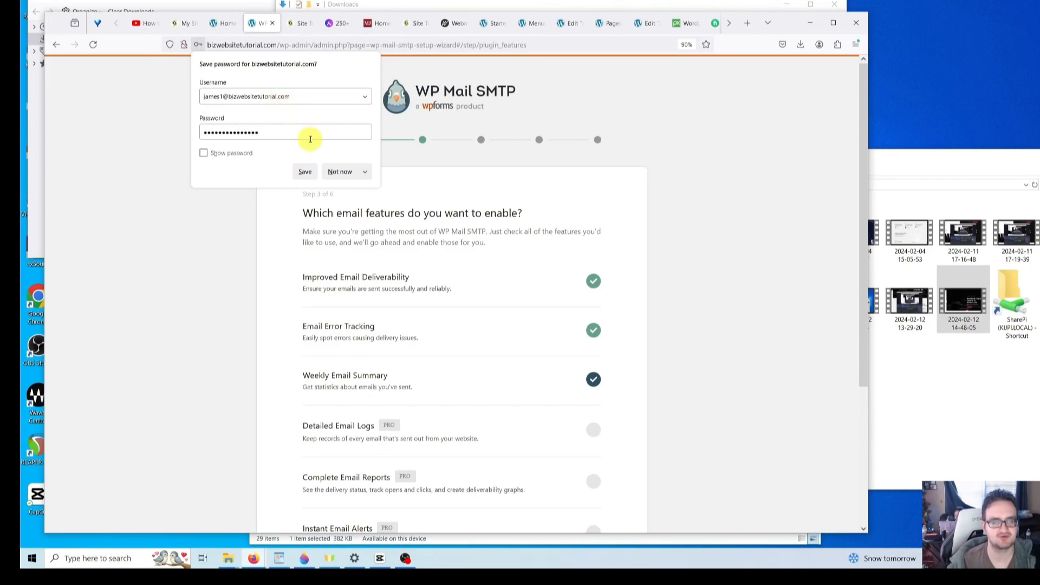
# - Save the SMTP login in Firefox and keep the default WP Mail SMTP email features
pyautogui.click(305, 171)
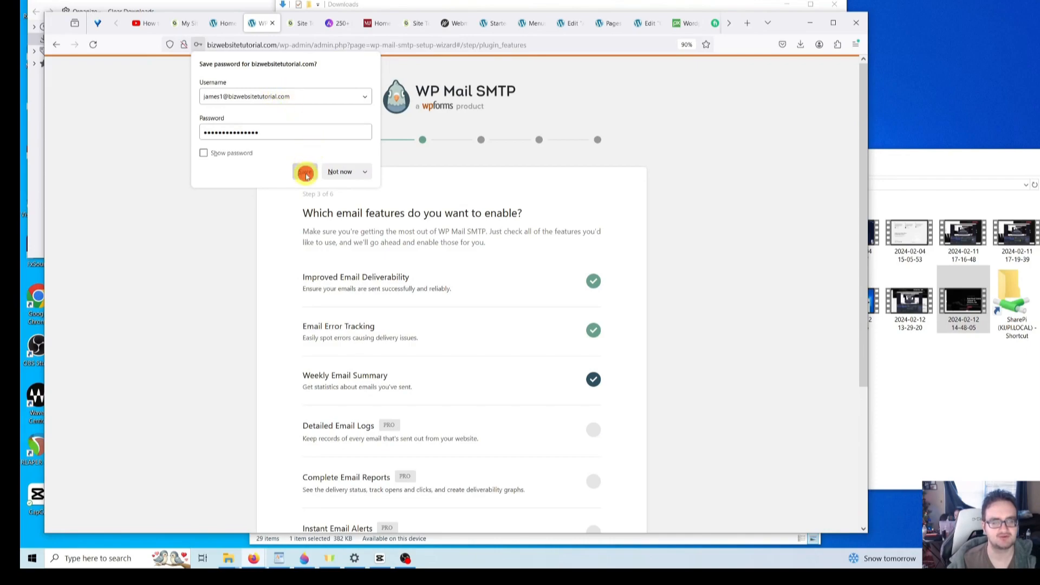
pyautogui.scroll(-3, 256, 219)
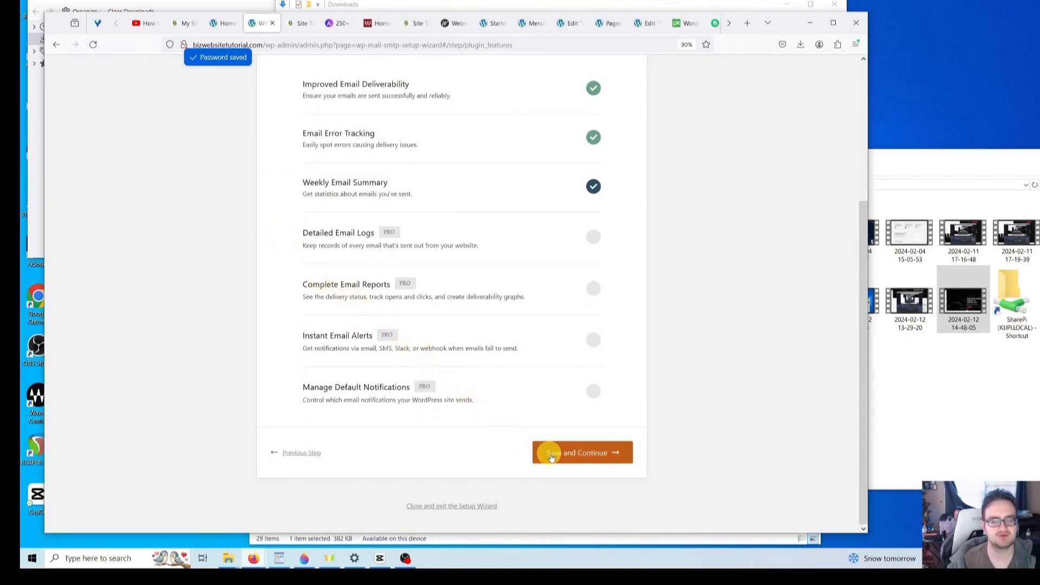
pyautogui.click(596, 460)
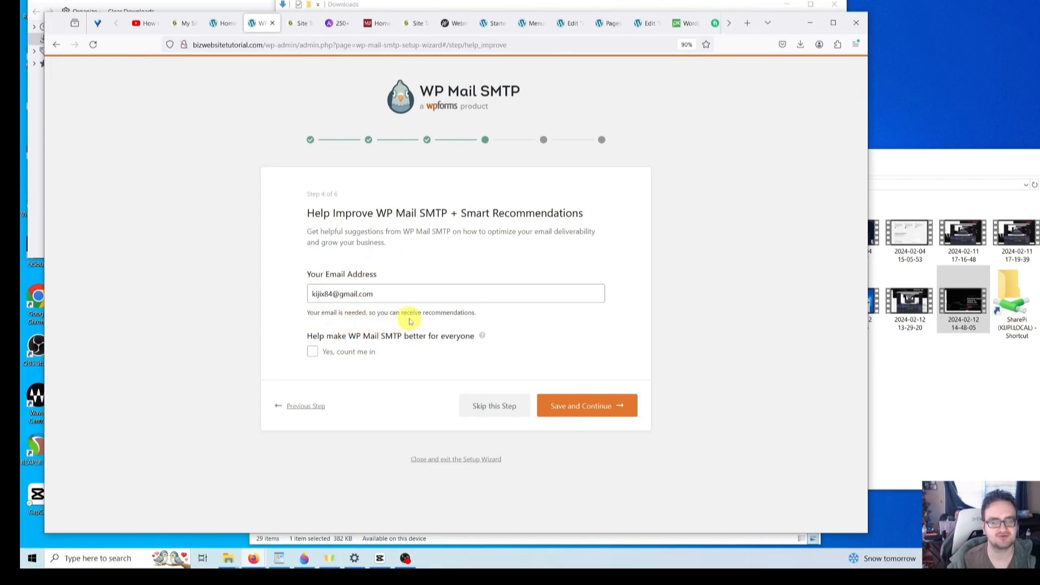
# - Skip the recommendations and license-key steps to reach the Congrats screen
pyautogui.click(491, 411)
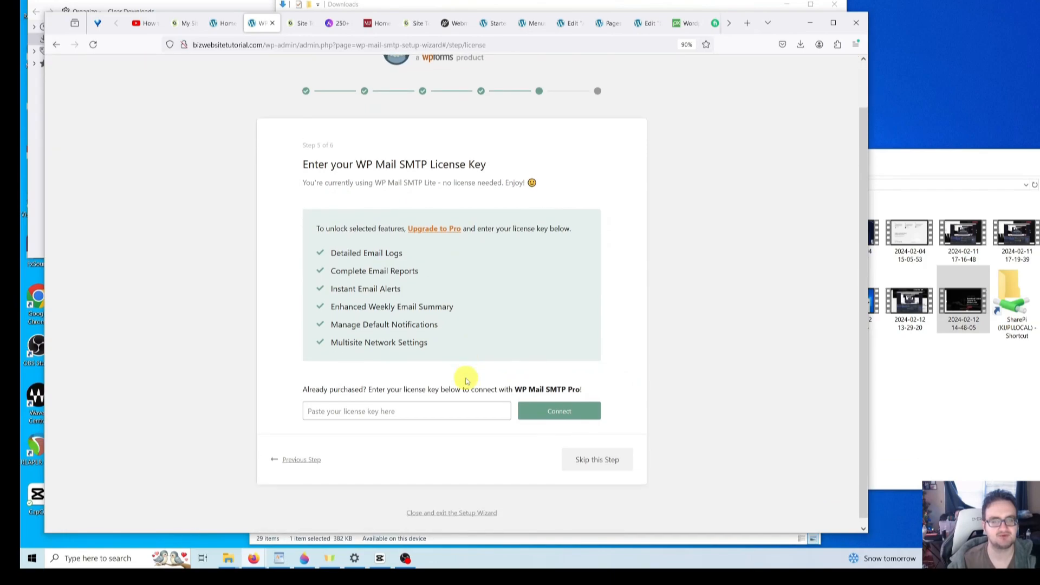
pyautogui.scroll(-1, 453, 380)
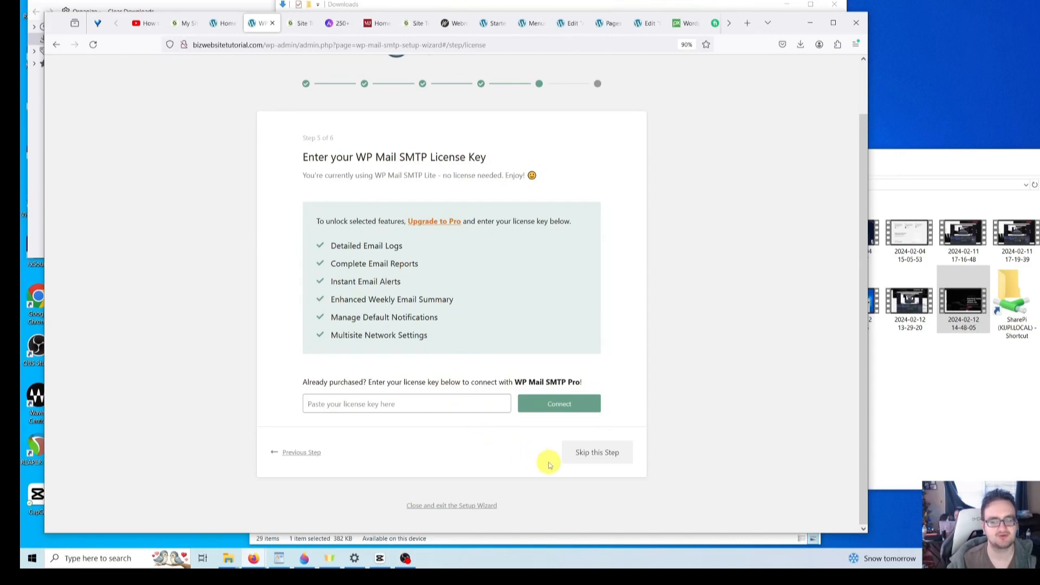
pyautogui.click(612, 458)
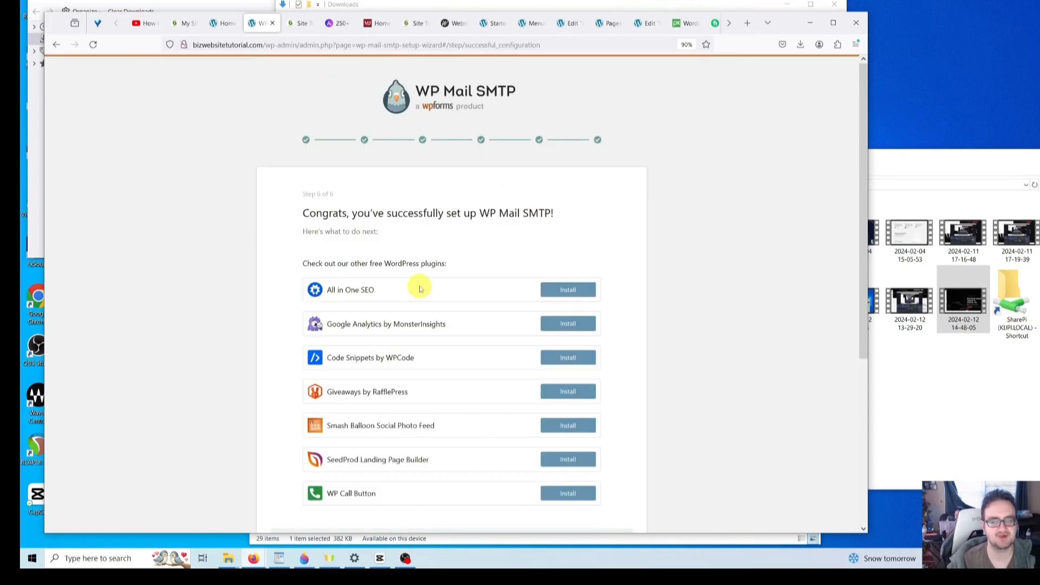
pyautogui.scroll(-5, 421, 288)
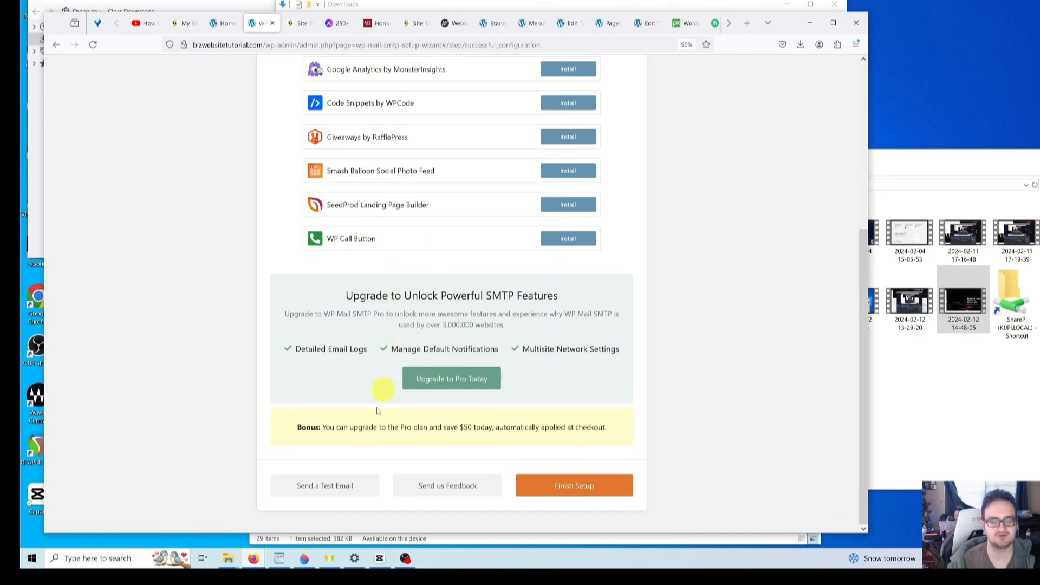
# - Send a WP Mail SMTP test email to the new mailbox's address and get the Success message
pyautogui.click(332, 494)
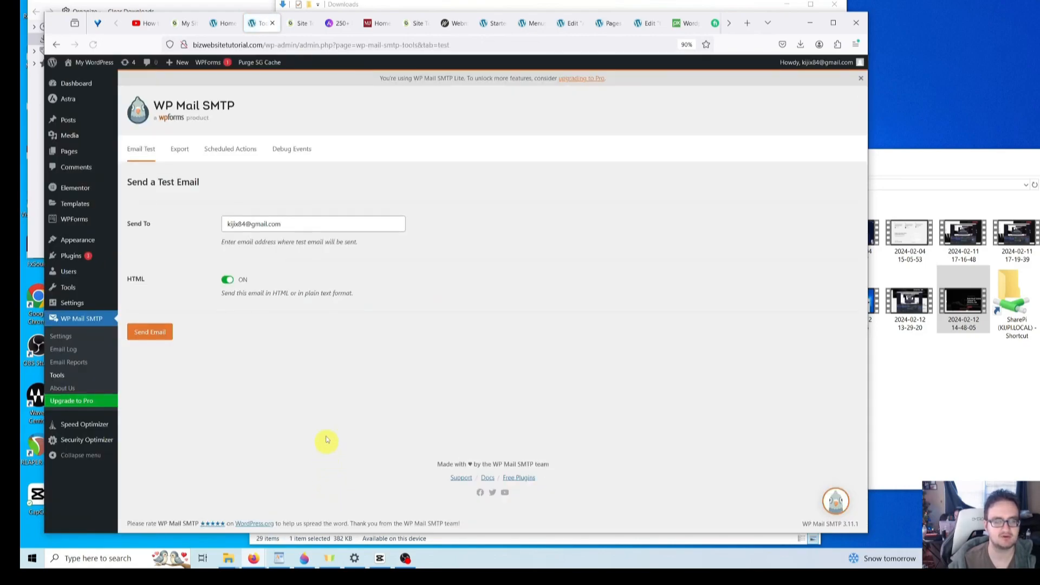
pyautogui.tripleClick(303, 224)
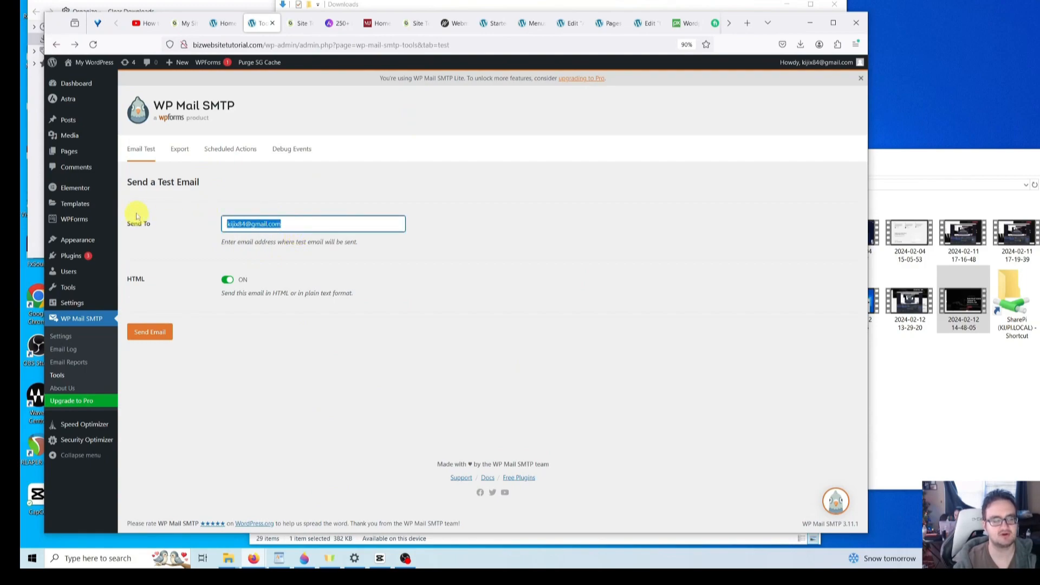
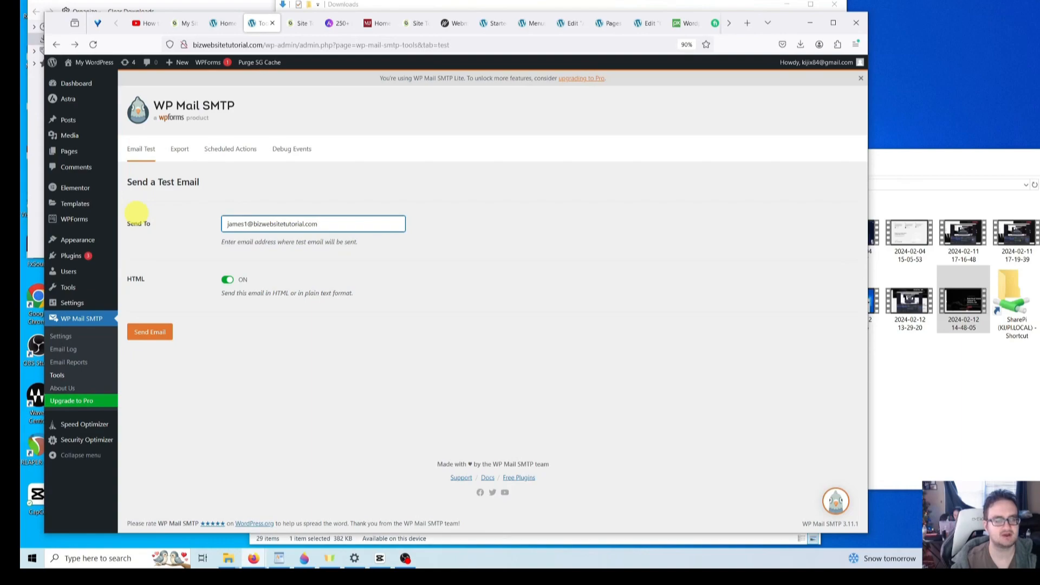
pyautogui.click(159, 332)
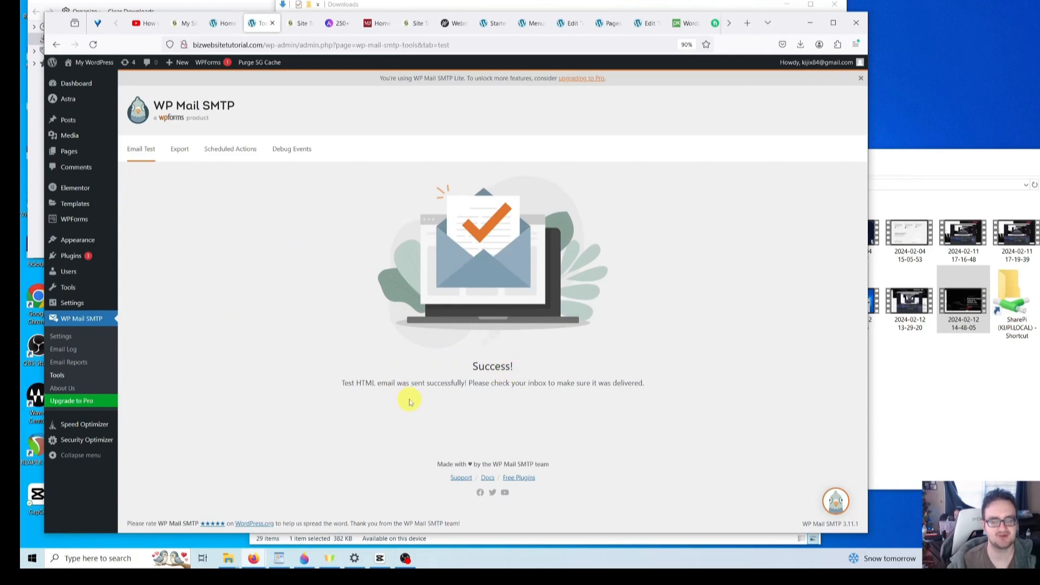
# - Log in to Webmail for the new email account from SiteGround's Email Accounts page
pyautogui.click(302, 26)
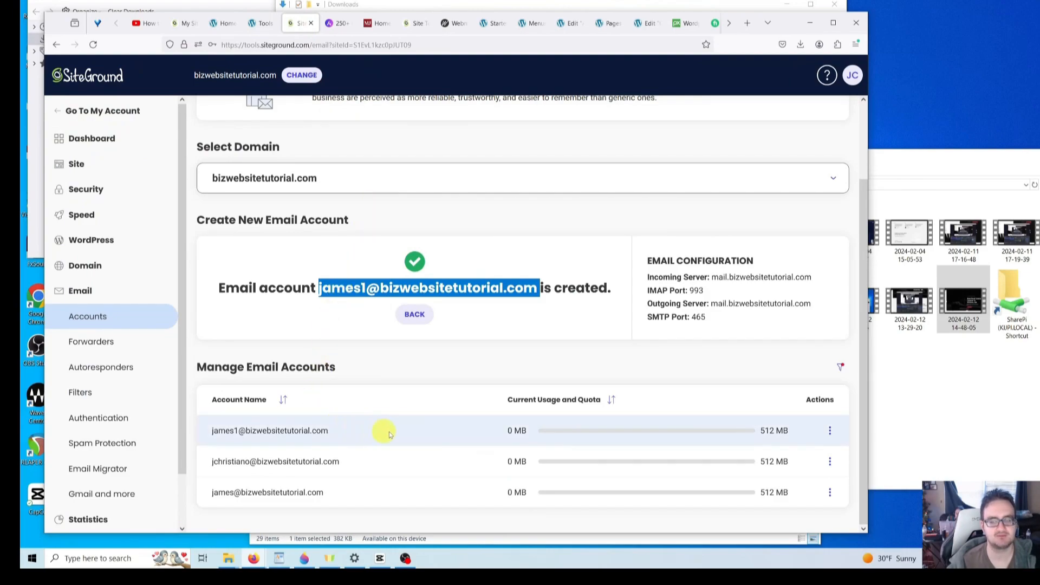
pyautogui.click(829, 431)
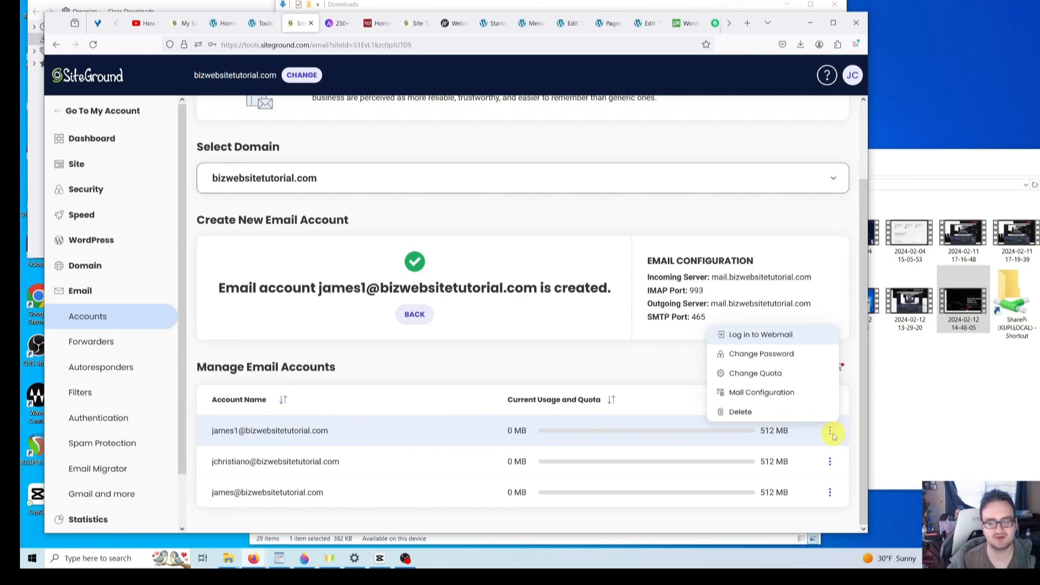
pyautogui.click(754, 341)
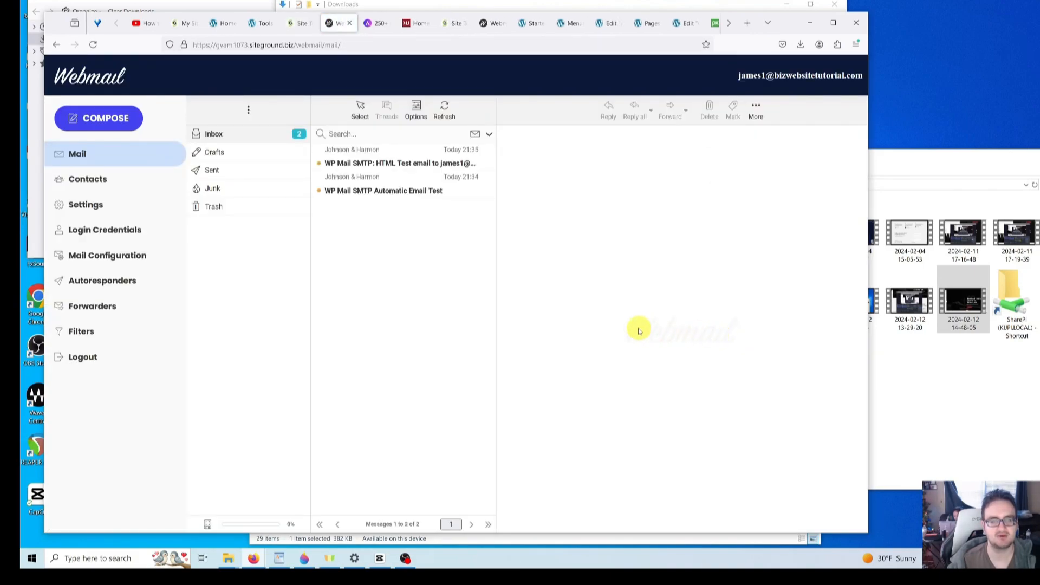
# - Read the WP Mail SMTP HTML test email in the inbox, then go back to Site Tools
pyautogui.click(383, 159)
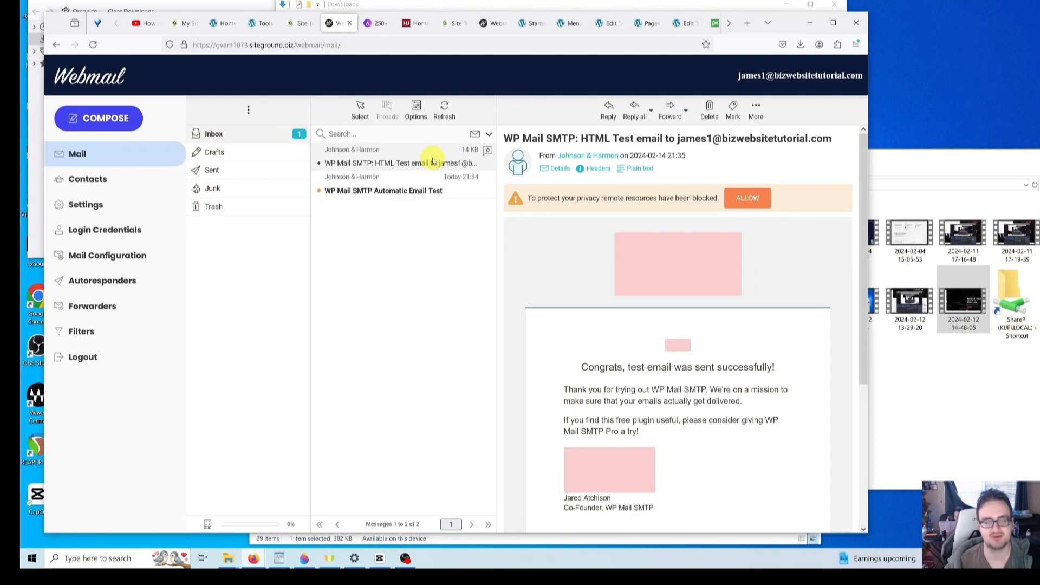
pyautogui.click(300, 23)
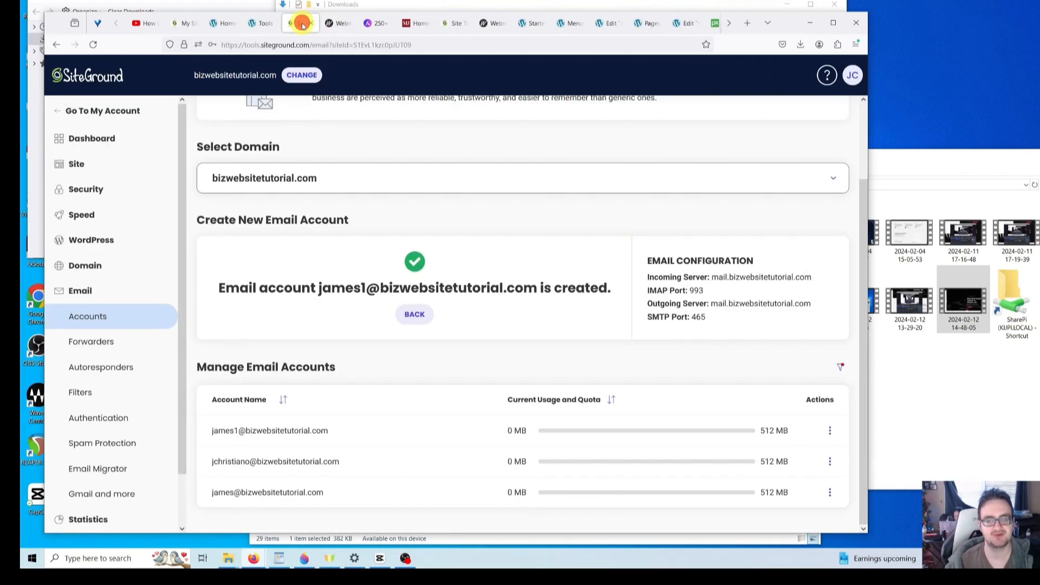
# - Check the account's mail server settings (IMAP 993, SMTP 465), then return to WordPress's Email Test page
pyautogui.click(662, 261)
pyautogui.click(760, 277)
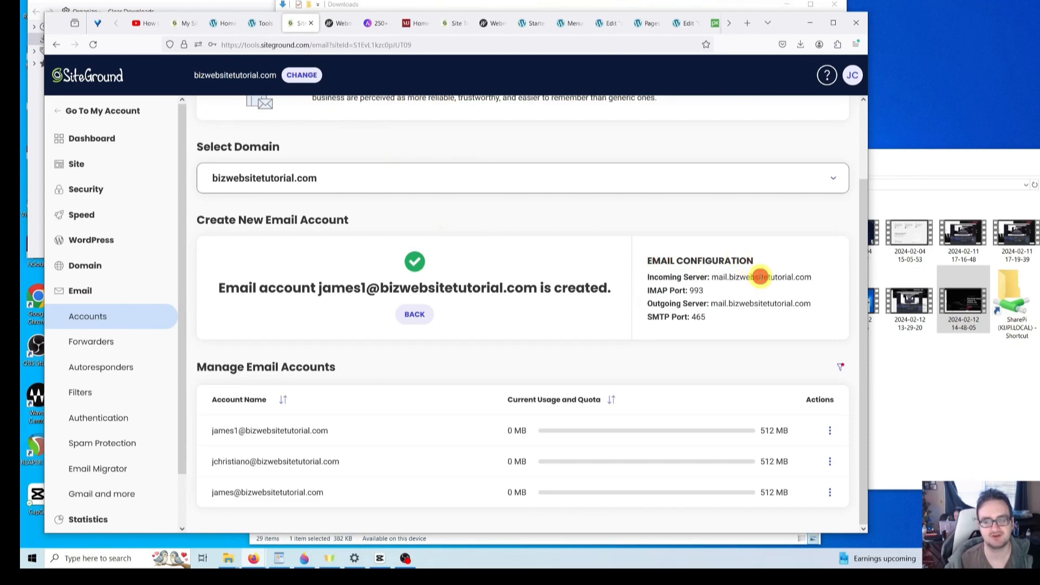
pyautogui.click(722, 280)
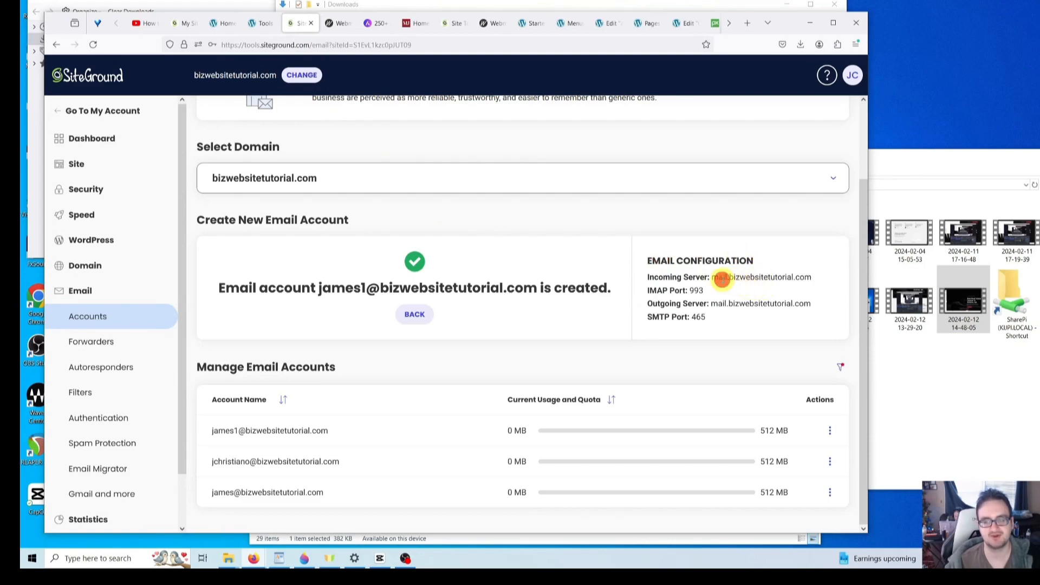
pyautogui.click(716, 304)
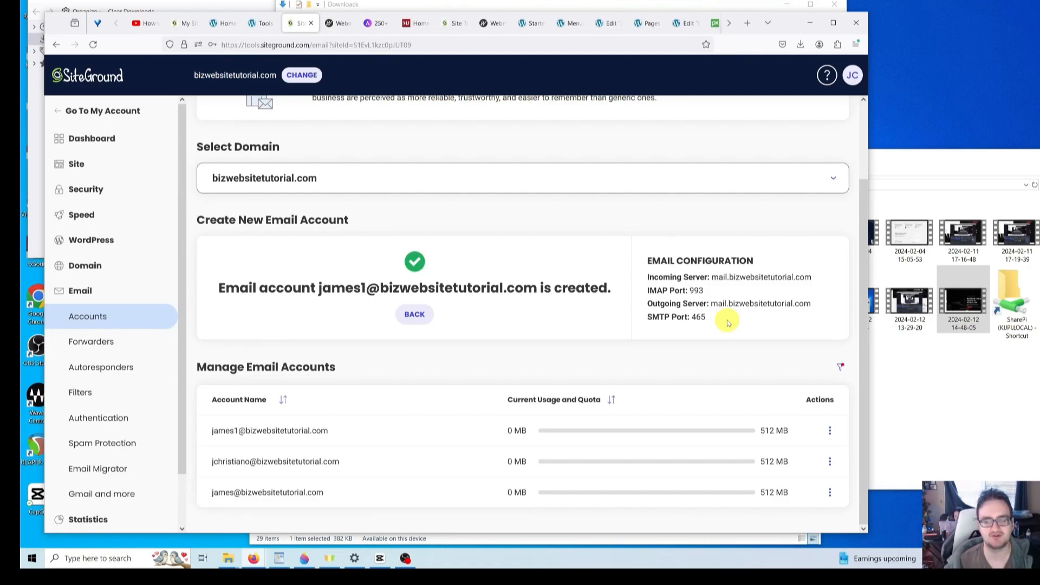
pyautogui.moveTo(743, 318); pyautogui.dragTo(653, 277)
pyautogui.click(654, 279)
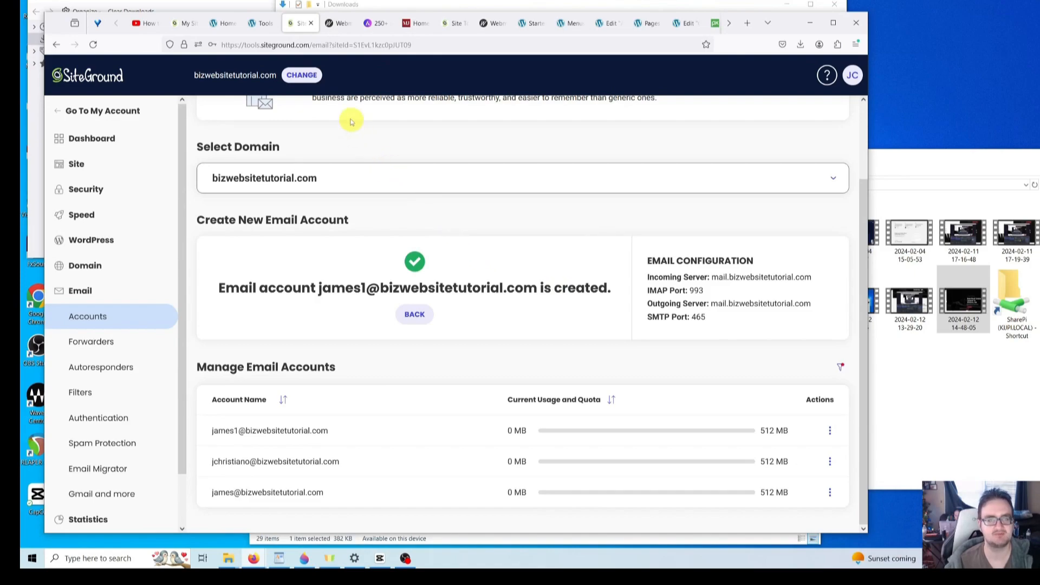
pyautogui.click(252, 24)
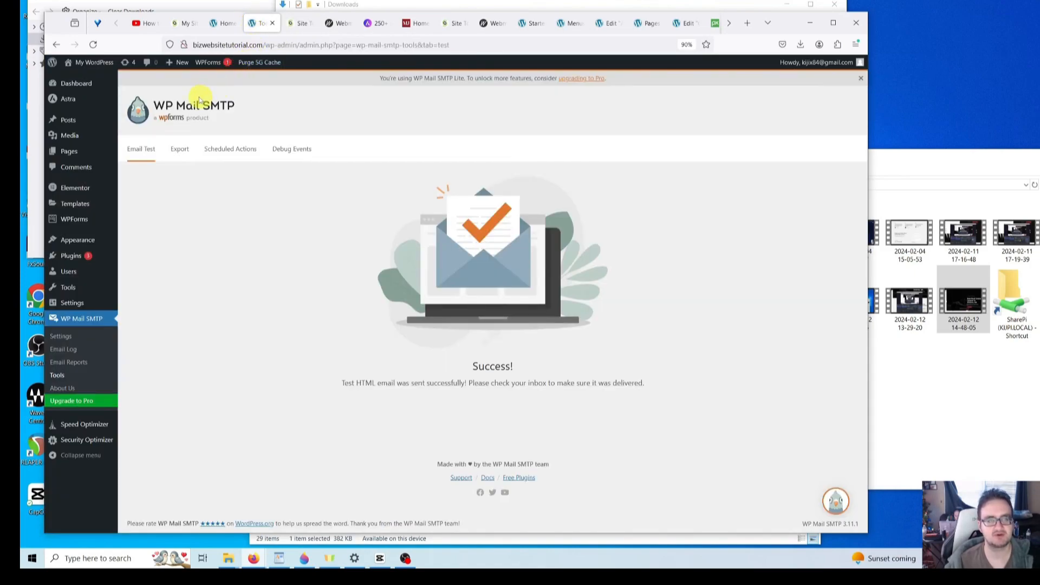
# - Open the live site's front page and scroll down to its footer
pyautogui.moveTo(101, 68)
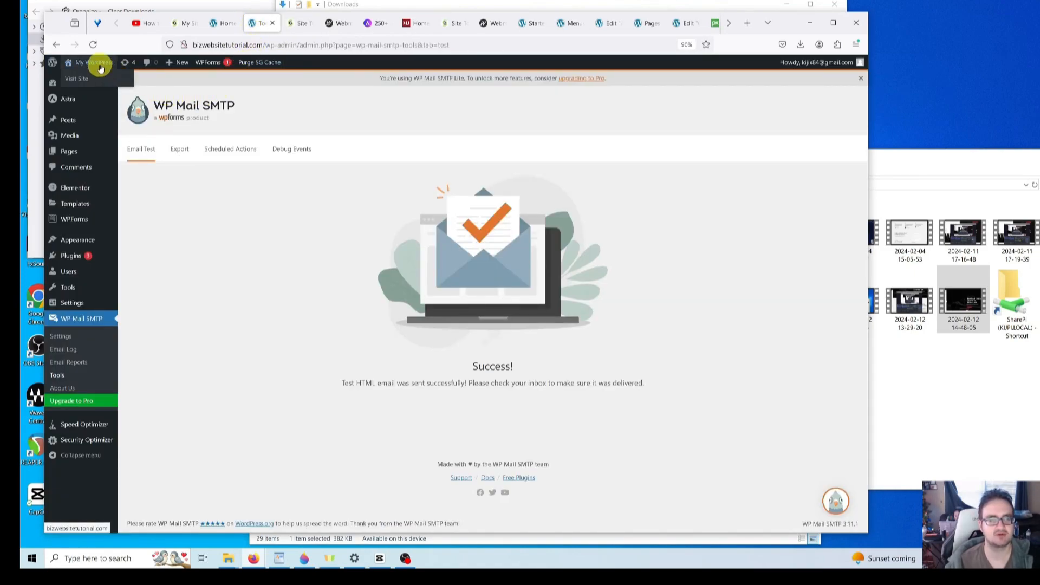
pyautogui.middleClick(92, 81)
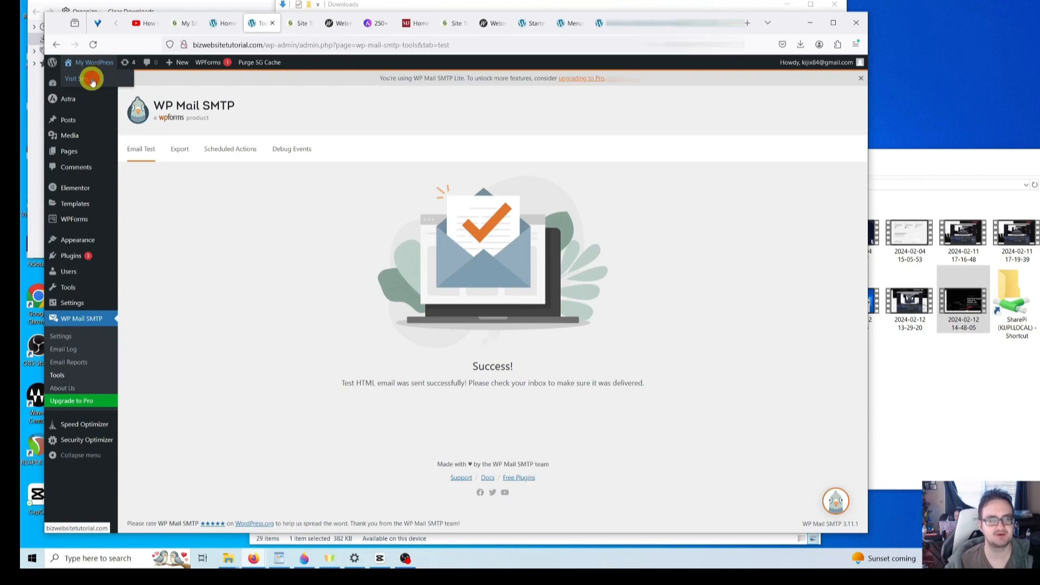
pyautogui.click(92, 81)
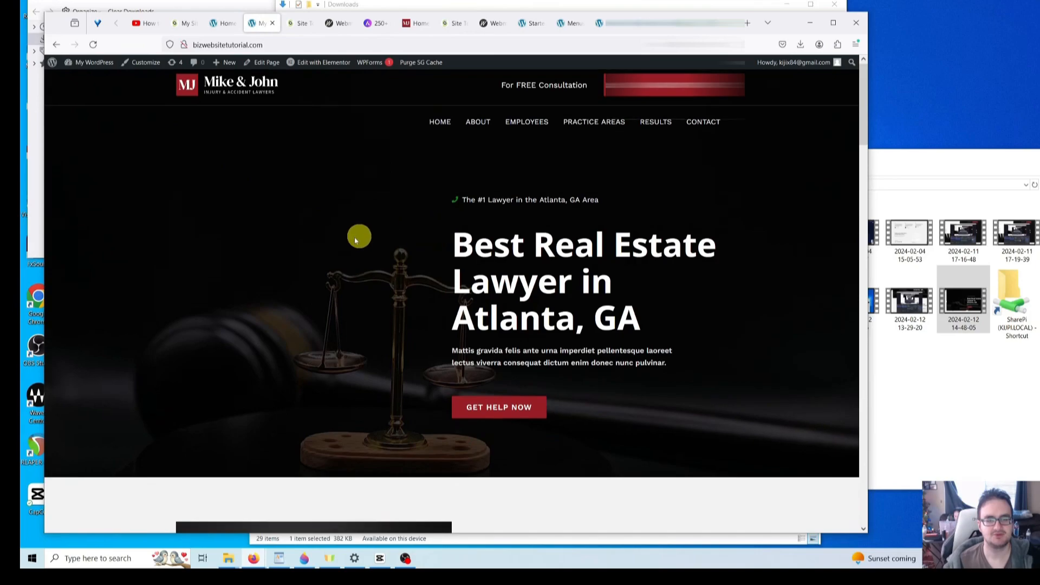
pyautogui.scroll(-5, 344, 243)
pyautogui.scroll(-15, 347, 244)
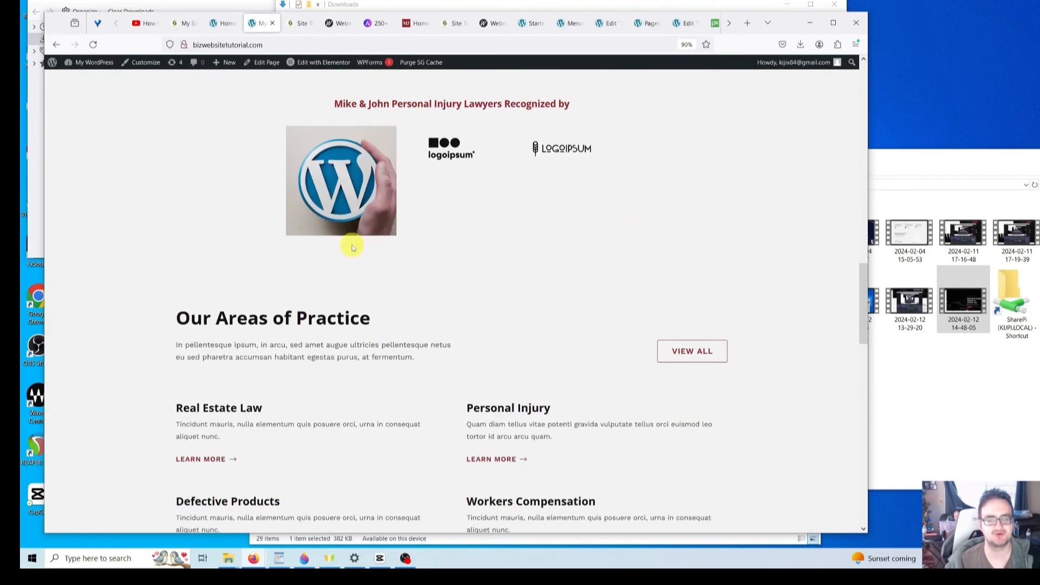
pyautogui.scroll(-15, 352, 247)
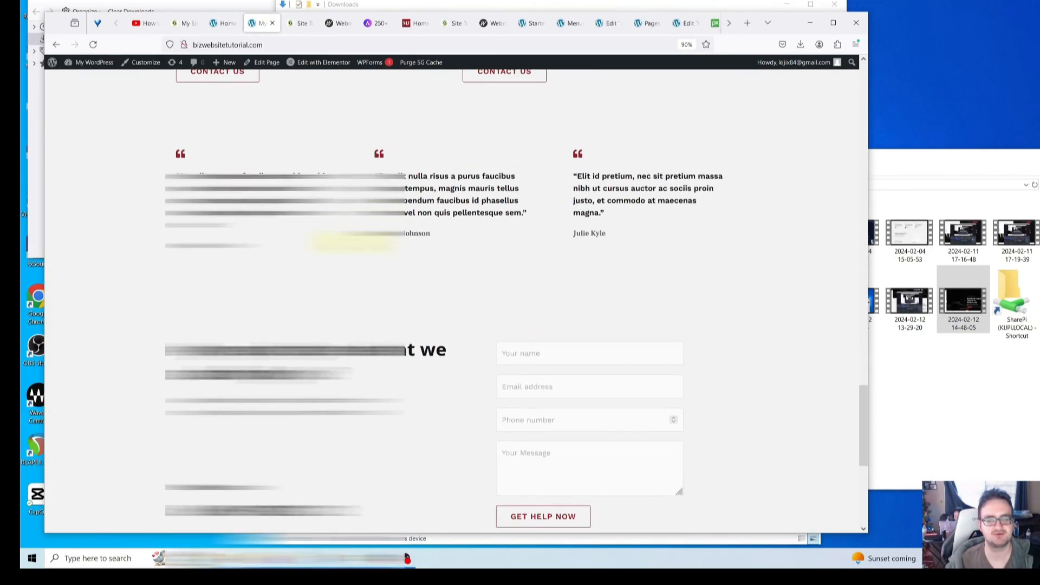
pyautogui.scroll(-3, 352, 244)
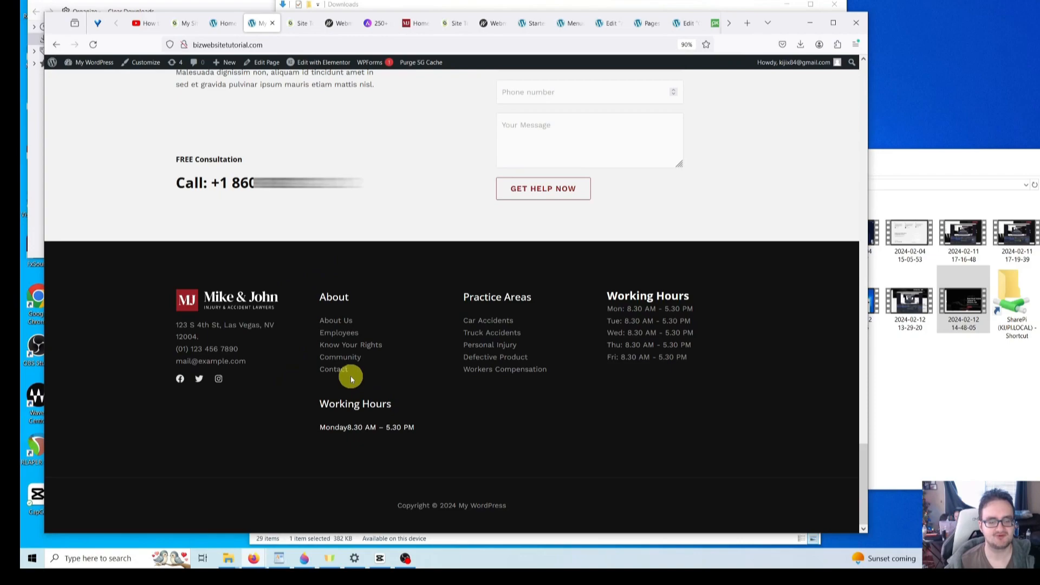
# - Inspect the footer's About, Practice Areas and Working Hours widgets
pyautogui.click(333, 297)
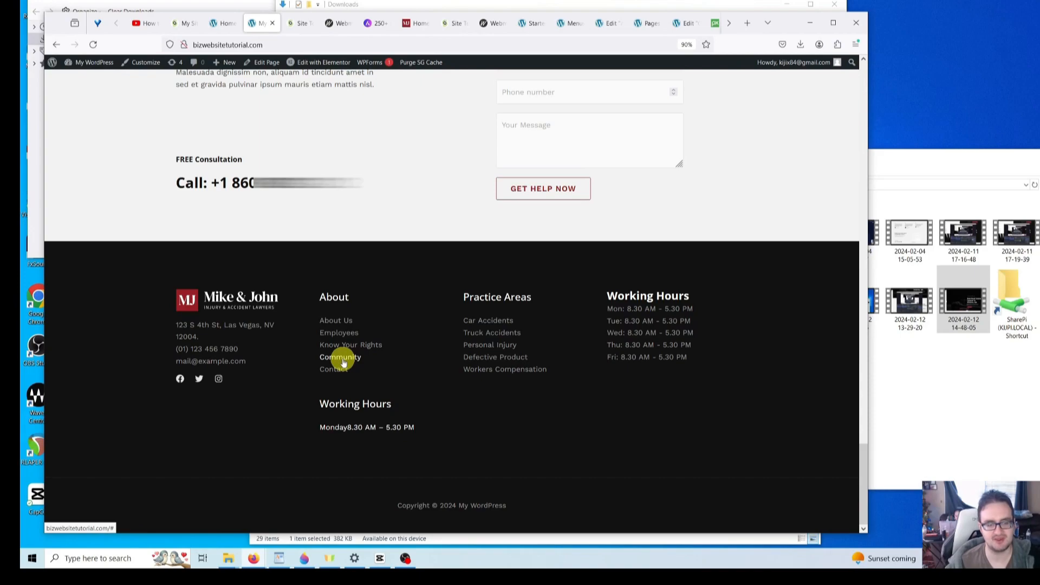
pyautogui.click(291, 361)
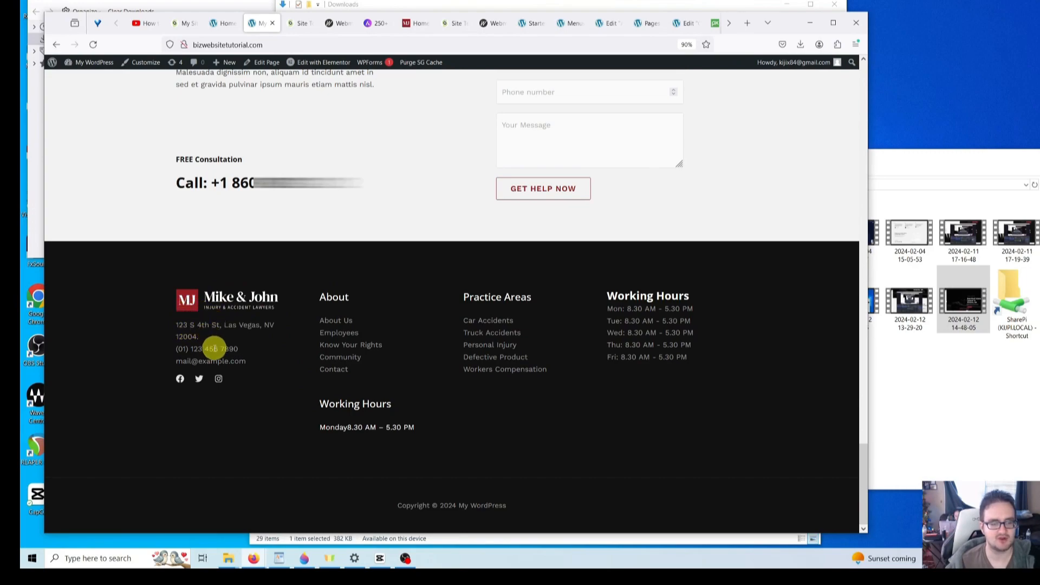
pyautogui.click(235, 363)
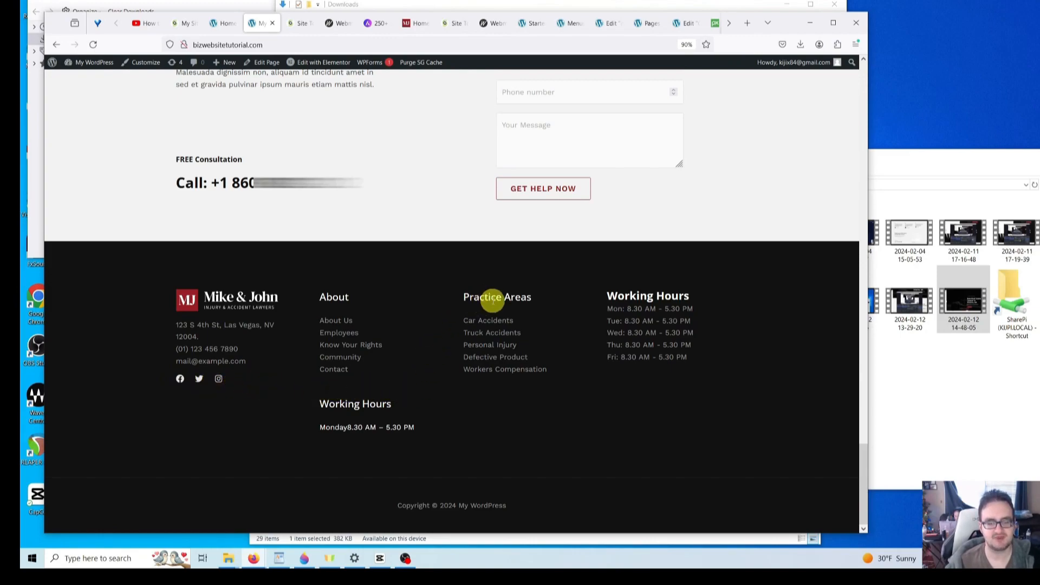
pyautogui.doubleClick(494, 299)
pyautogui.click(513, 300)
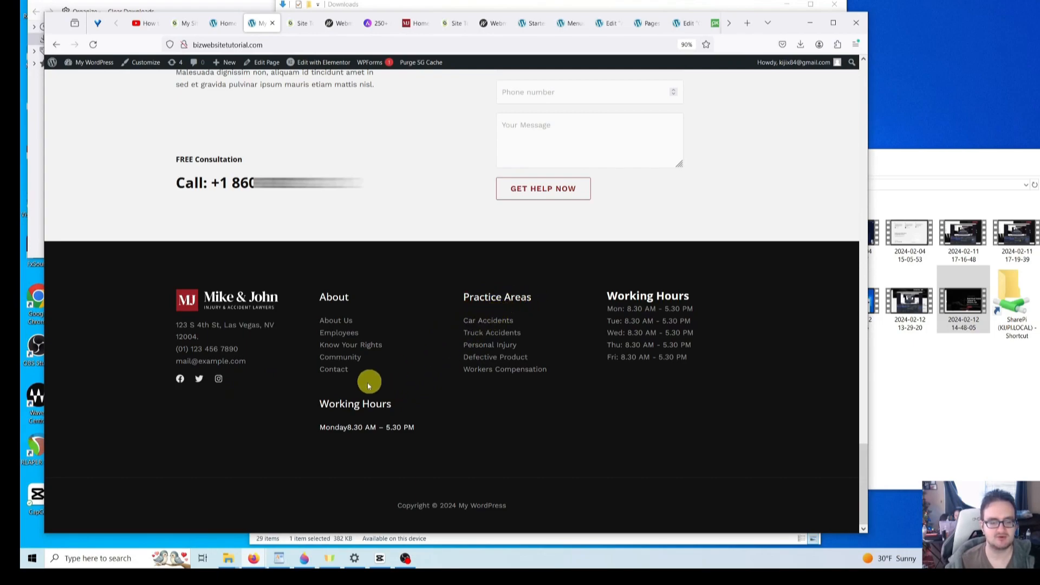
pyautogui.click(331, 408)
pyautogui.click(327, 433)
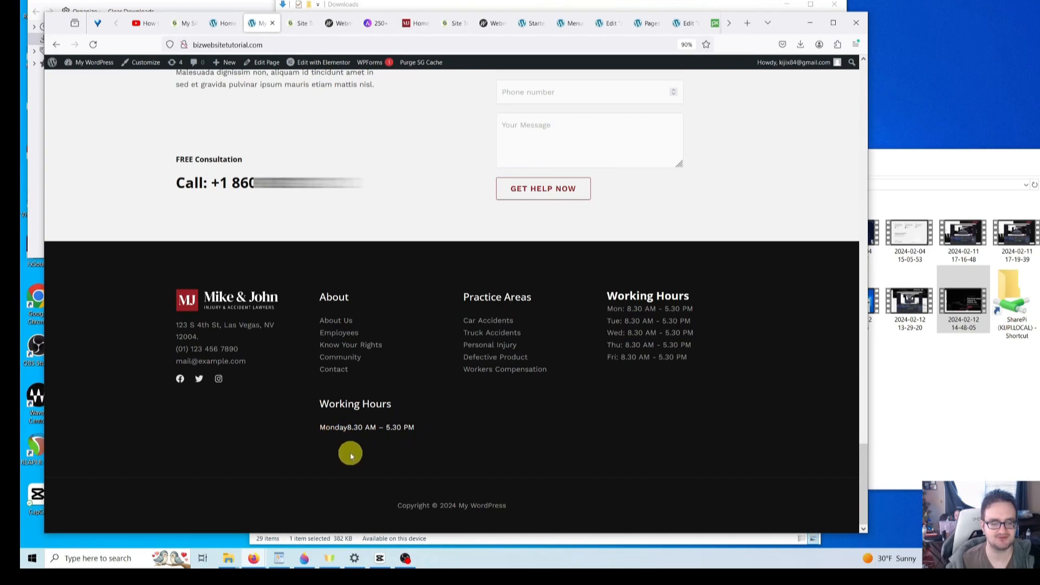
pyautogui.click(367, 428)
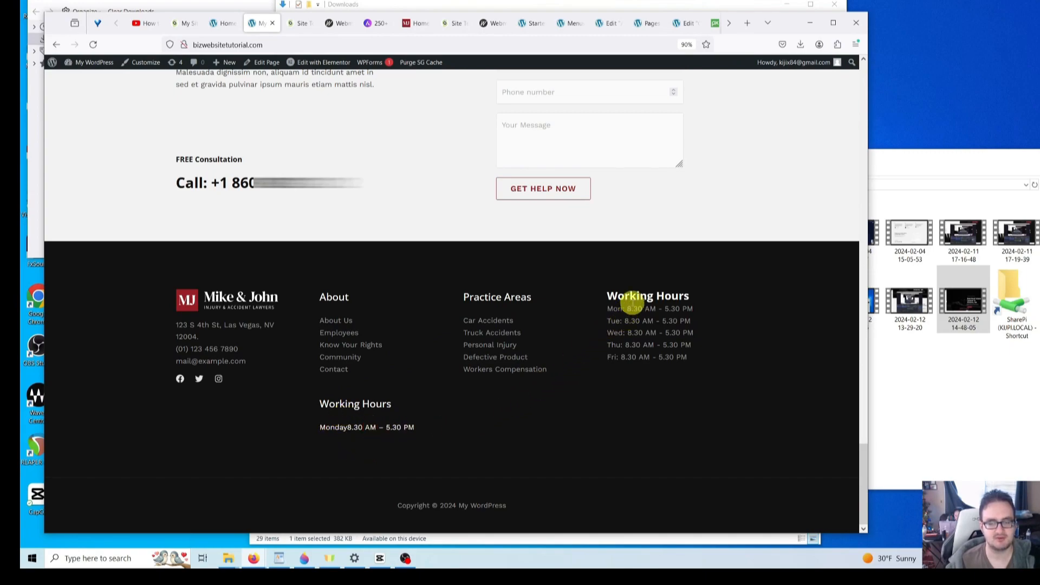
pyautogui.click(622, 297)
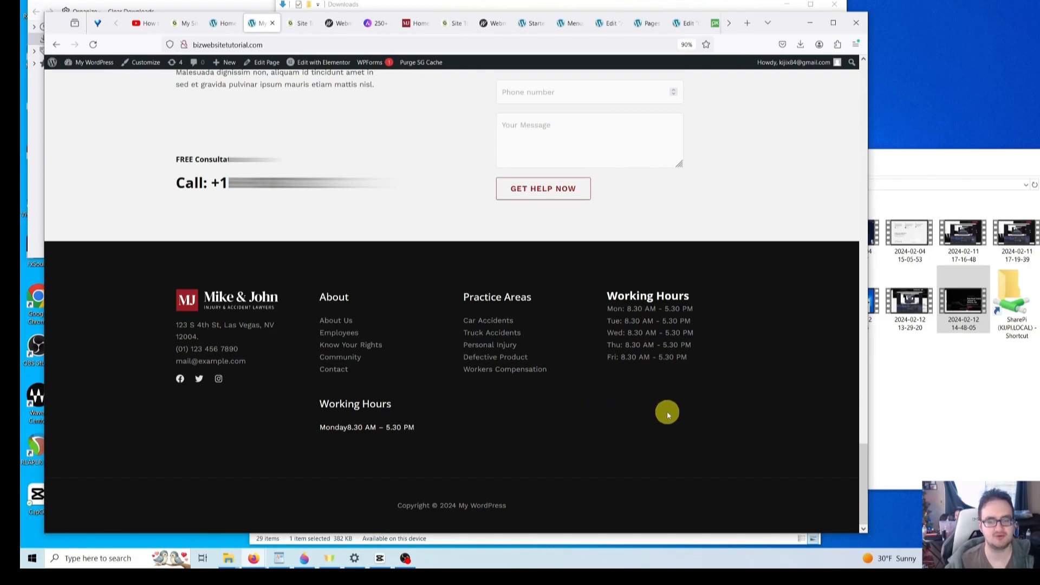
pyautogui.scroll(1, 667, 411)
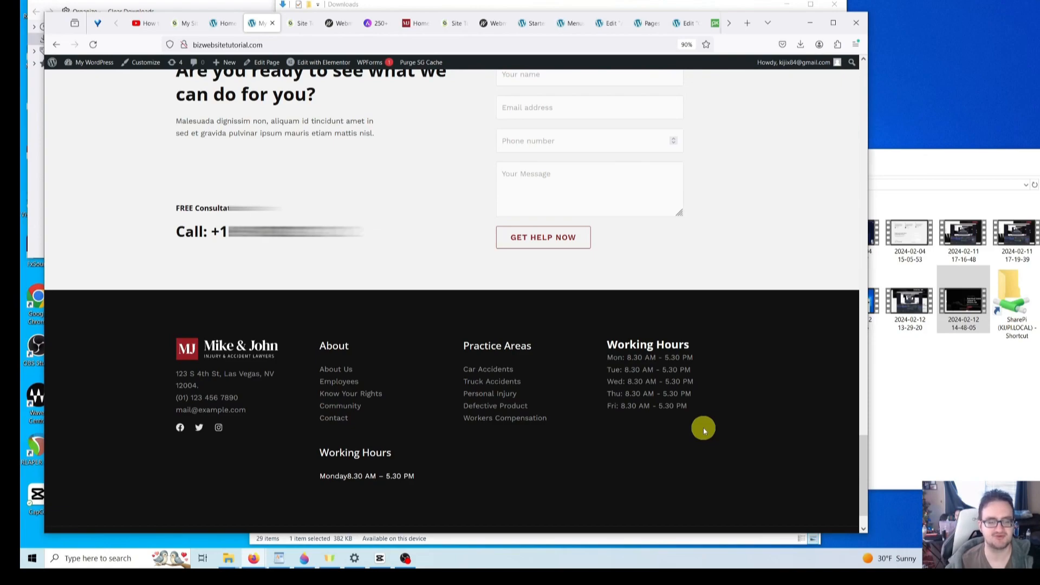
pyautogui.scroll(-2, 658, 434)
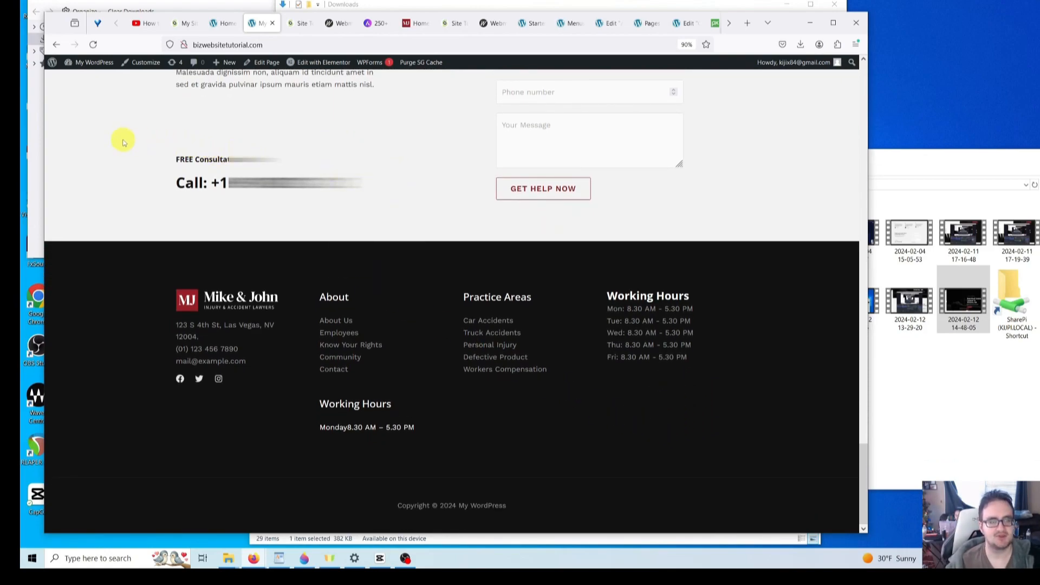
pyautogui.moveTo(92, 64)
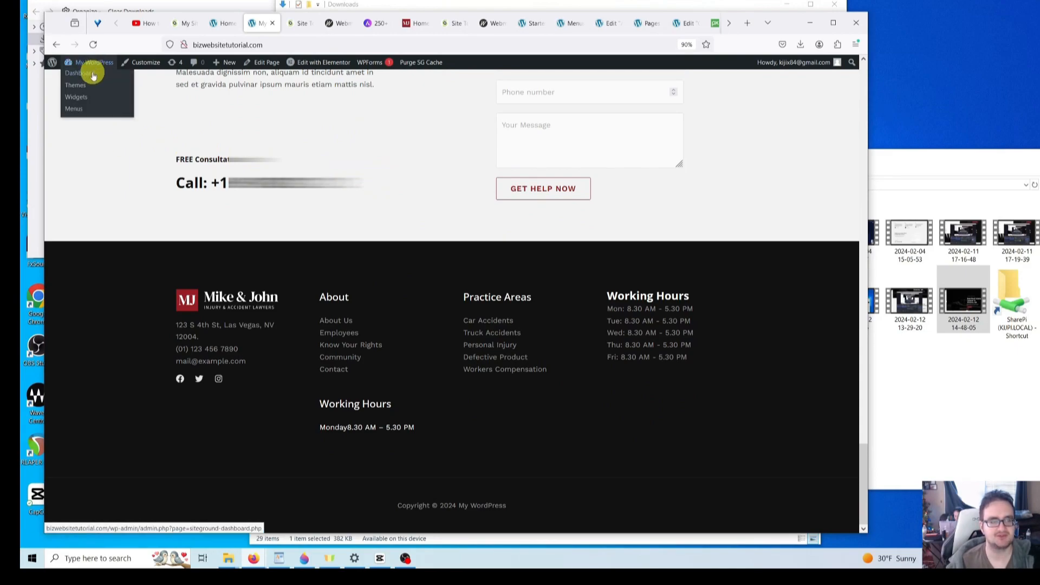
# - Change the Site Title in General Settings to 'Johnson & Harmon Real Estate Law'
pyautogui.click(93, 74)
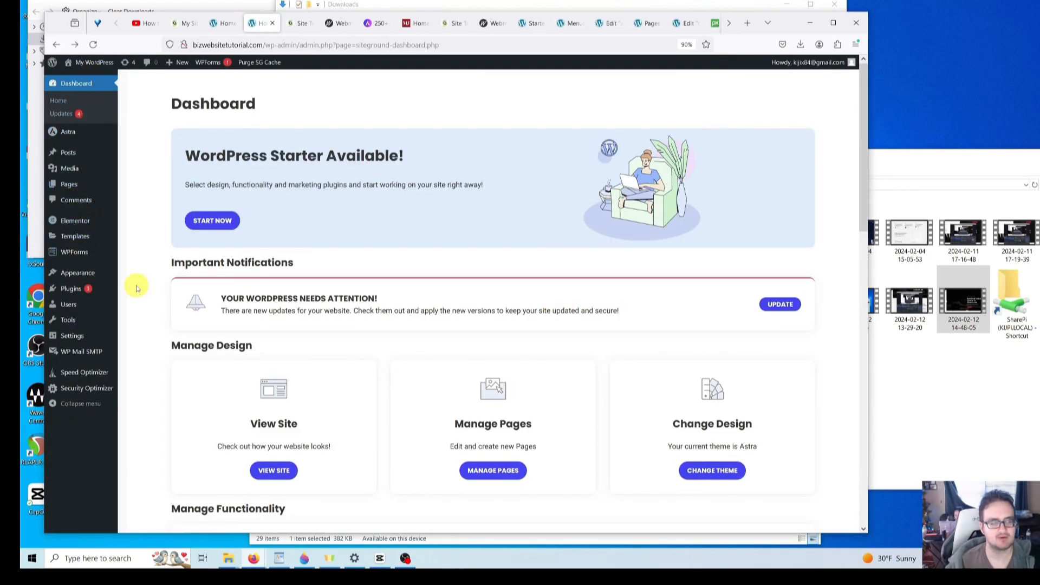
pyautogui.moveTo(82, 340)
pyautogui.click(145, 339)
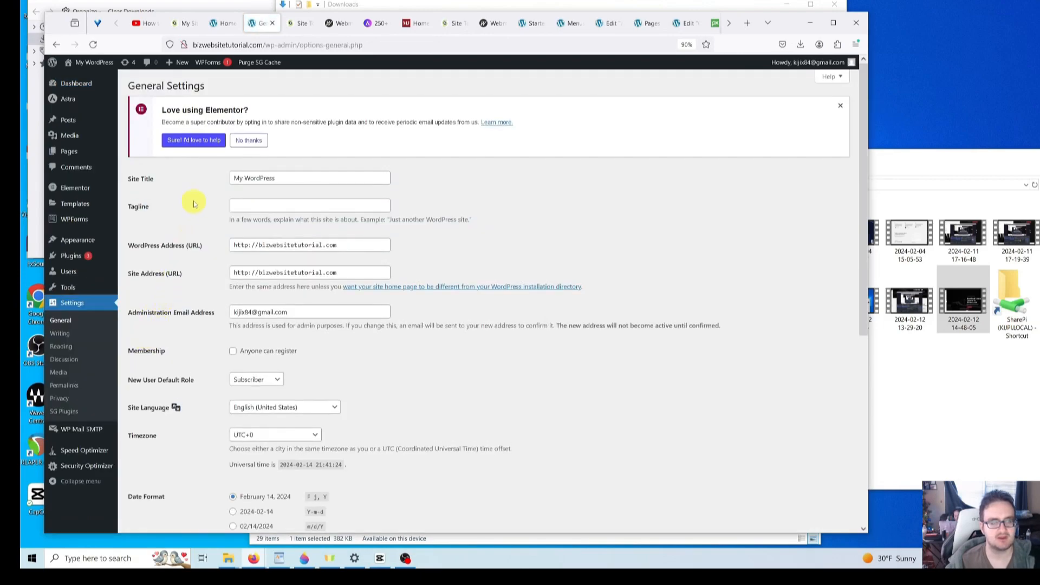
pyautogui.moveTo(292, 178); pyautogui.dragTo(201, 188)
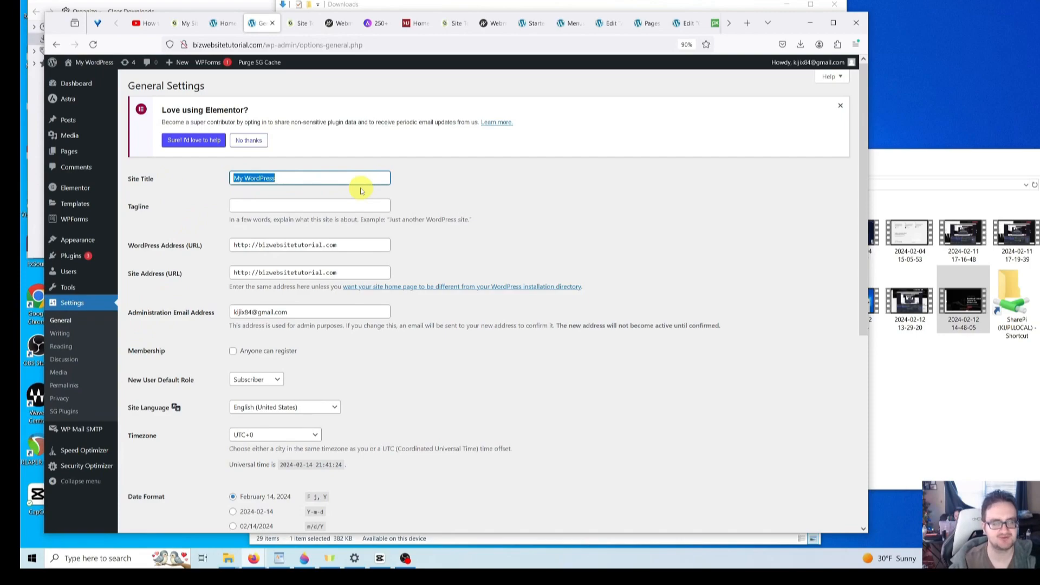
pyautogui.press('BackSpace')
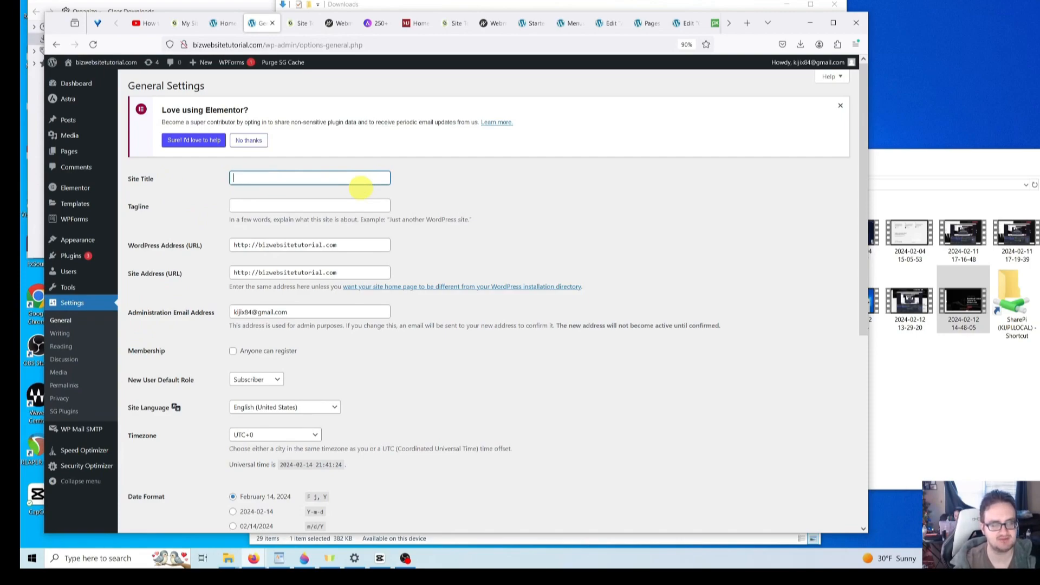
pyautogui.write('Johnson & Harmon Real Estate Law')
# - Restore the tagline 'Voted Best Law Firm 2024' and save the settings
pyautogui.press('Tab')
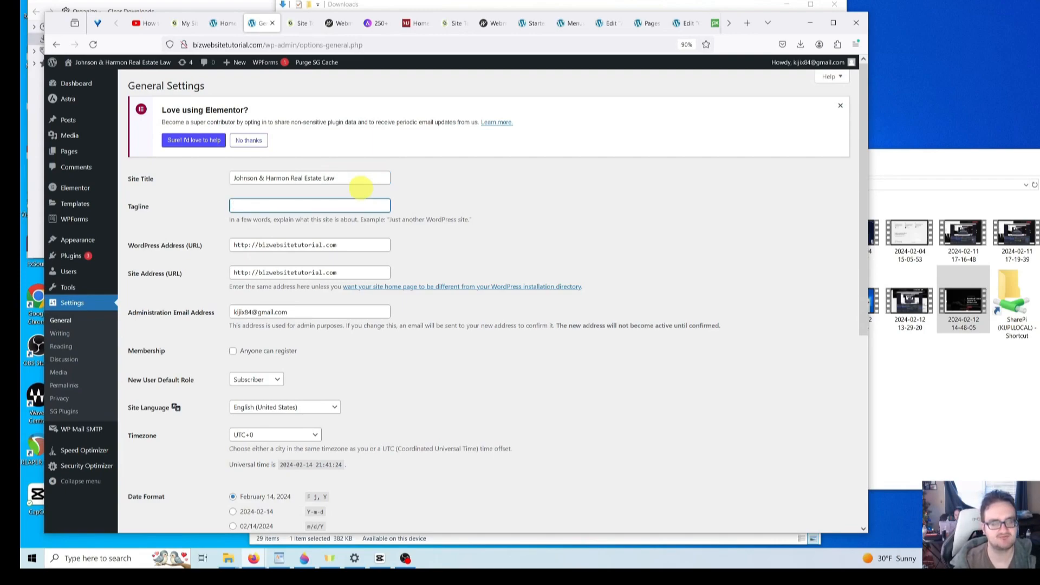
pyautogui.hotkey('ctrl', 'z')
pyautogui.click(287, 207)
pyautogui.click(316, 205)
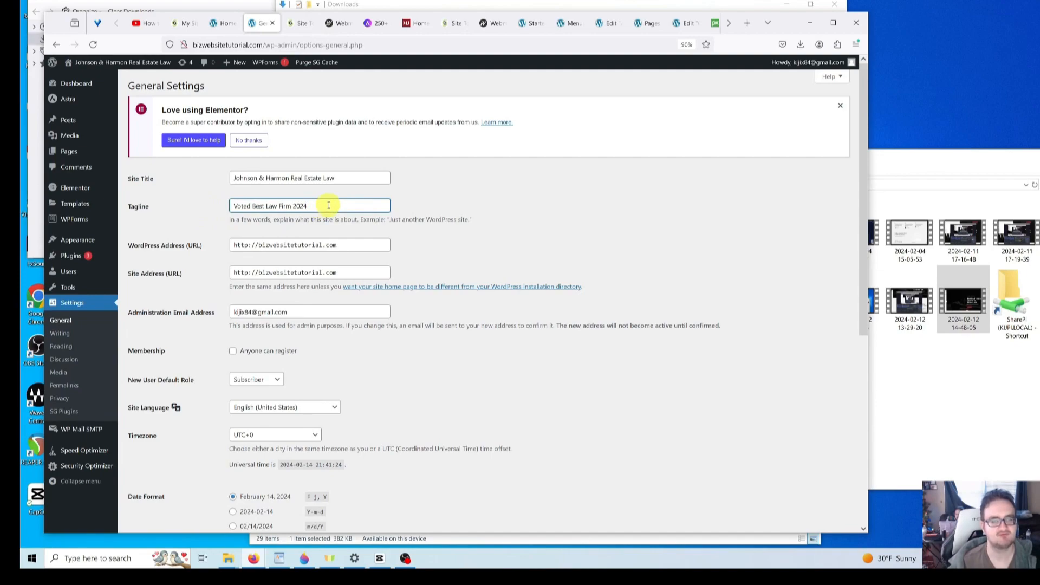
pyautogui.moveTo(325, 207); pyautogui.dragTo(232, 206)
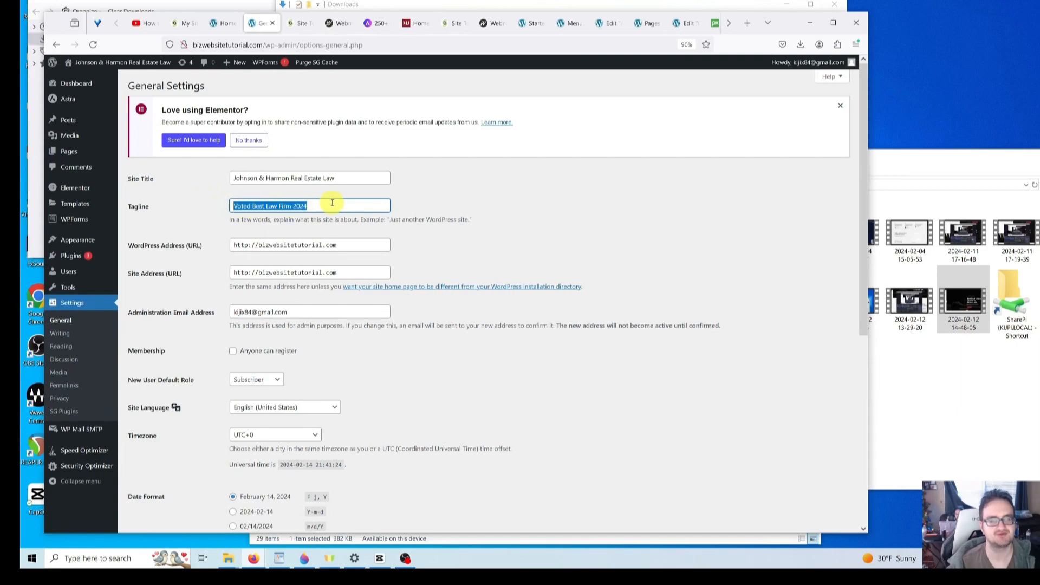
pyautogui.click(332, 204)
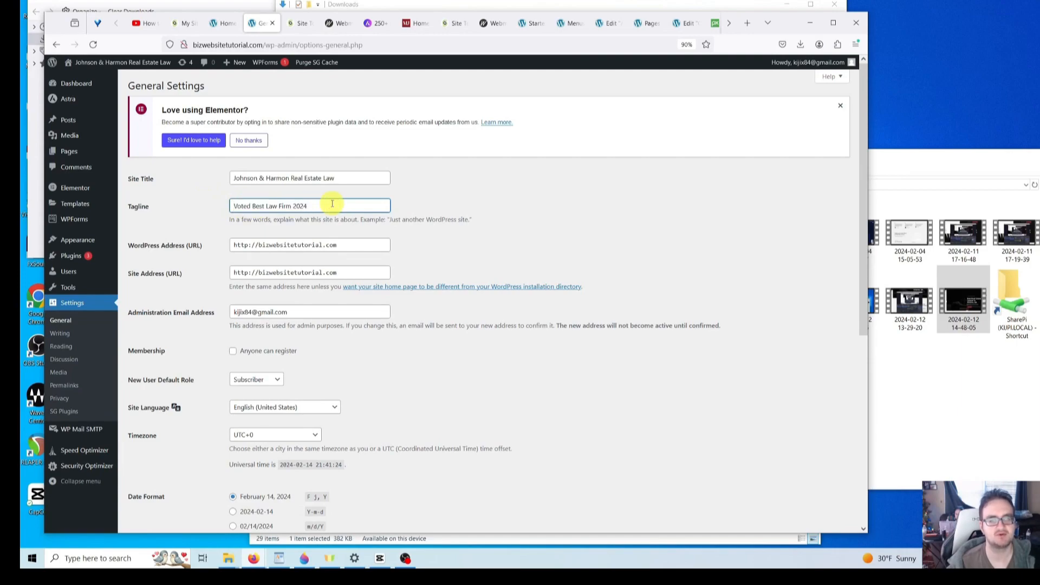
pyautogui.click(441, 216)
pyautogui.click(308, 205)
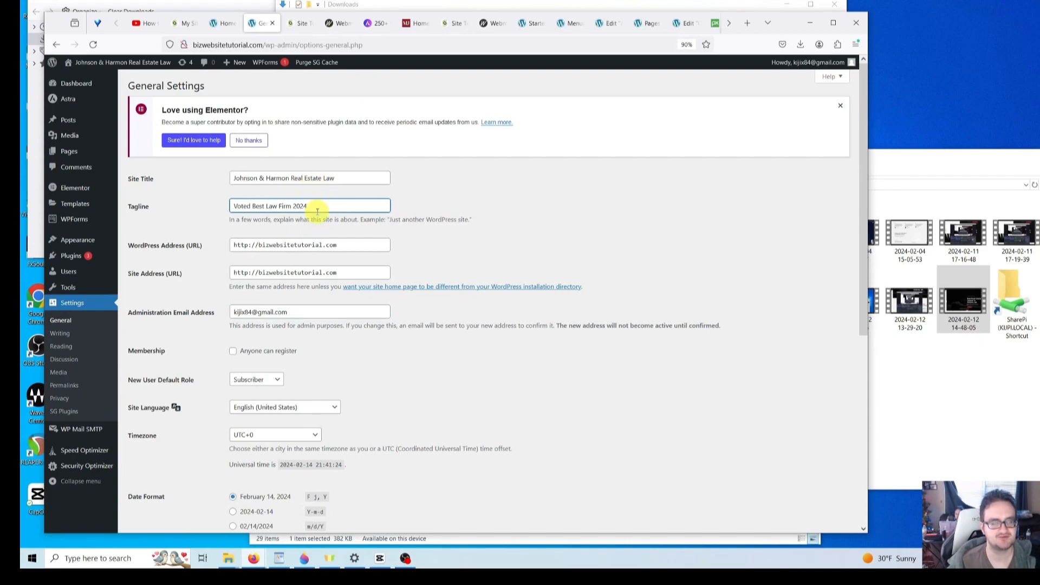
pyautogui.scroll(-6, 317, 212)
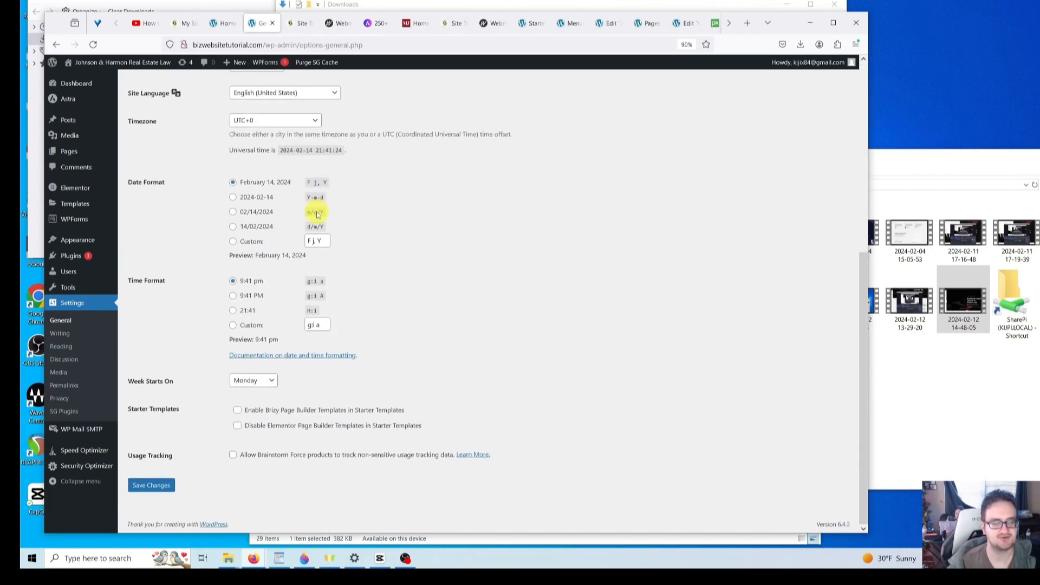
pyautogui.click(150, 485)
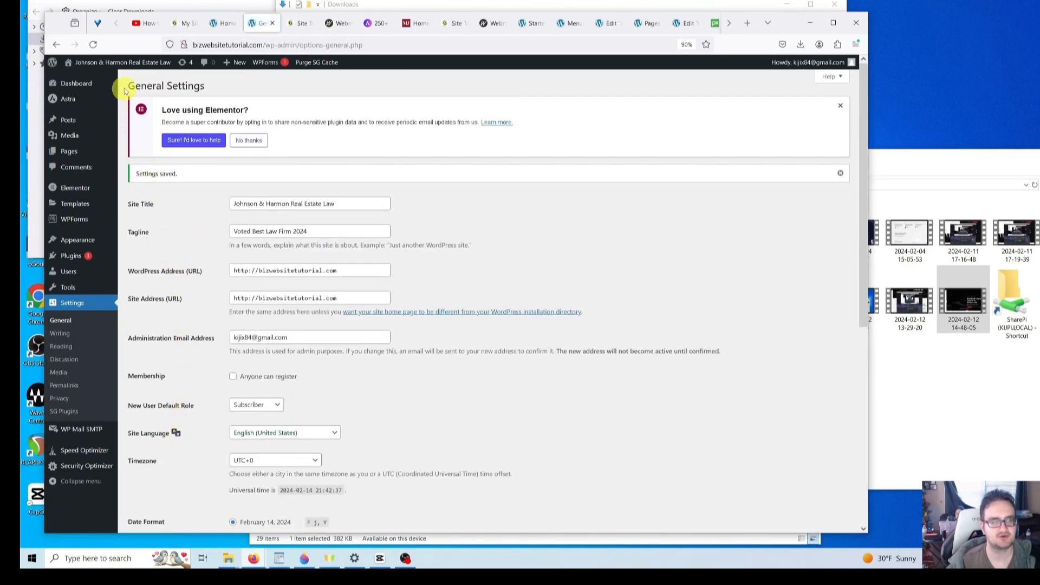
pyautogui.moveTo(124, 70)
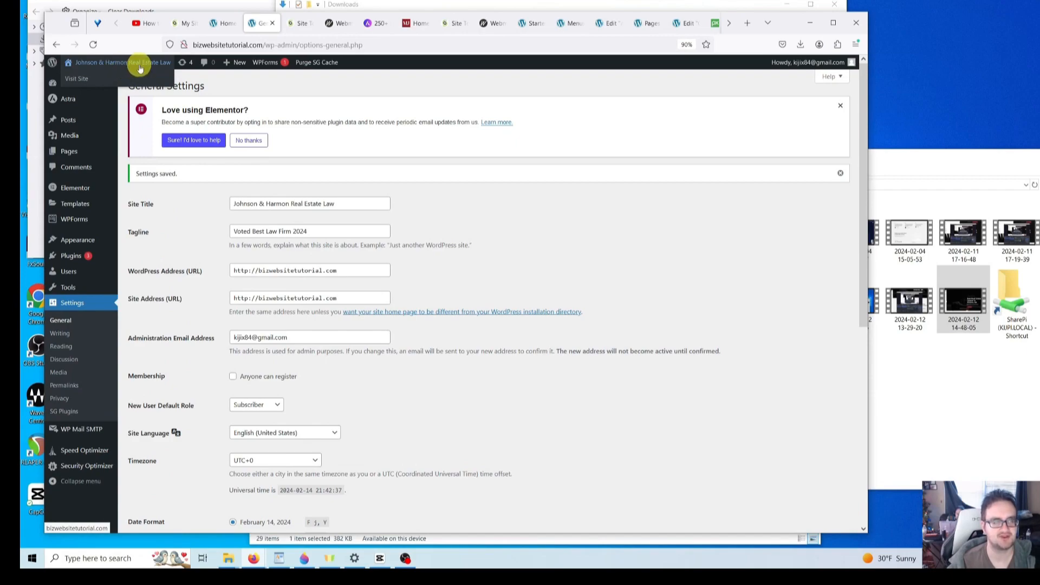
# - From the live site, open the Customizer's Footer Builder and its Social icons element
pyautogui.click(77, 82)
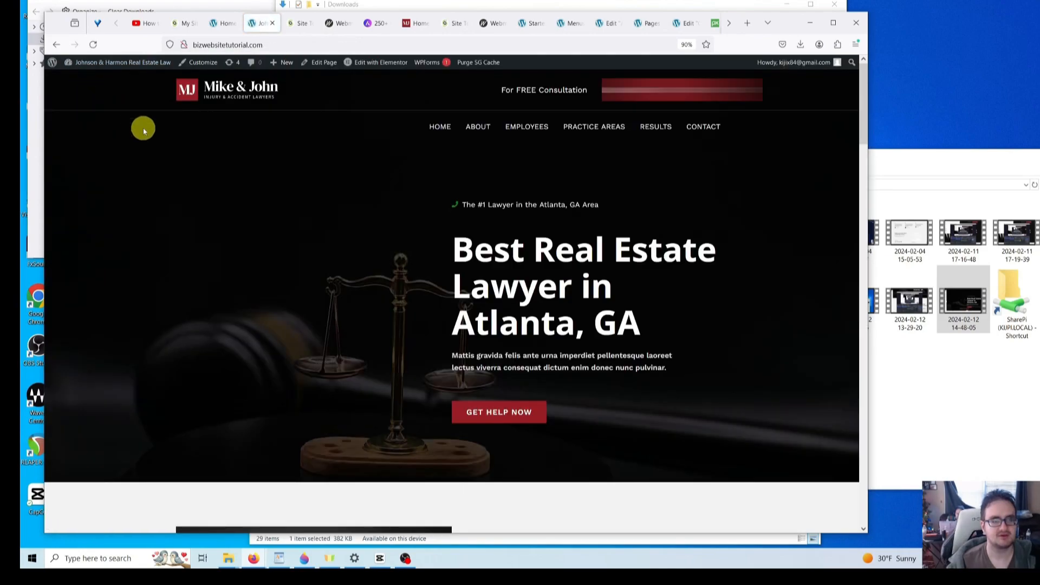
pyautogui.click(202, 67)
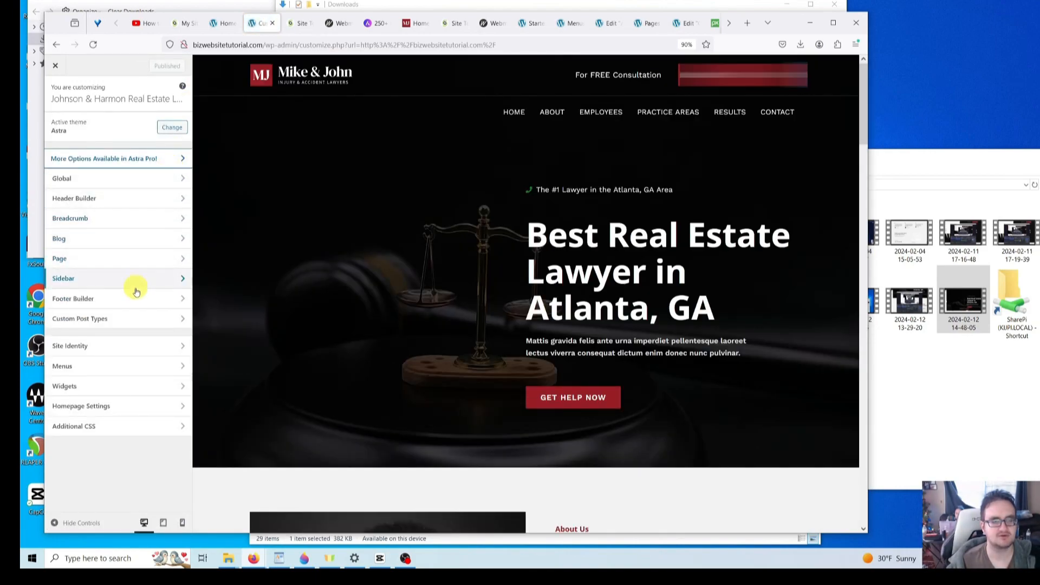
pyautogui.click(168, 298)
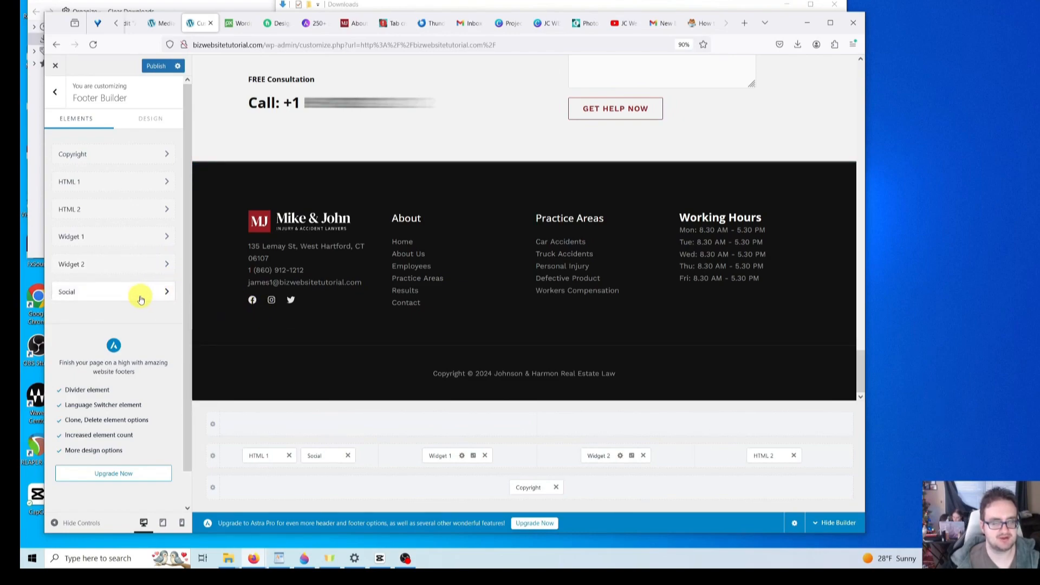
pyautogui.click(167, 293)
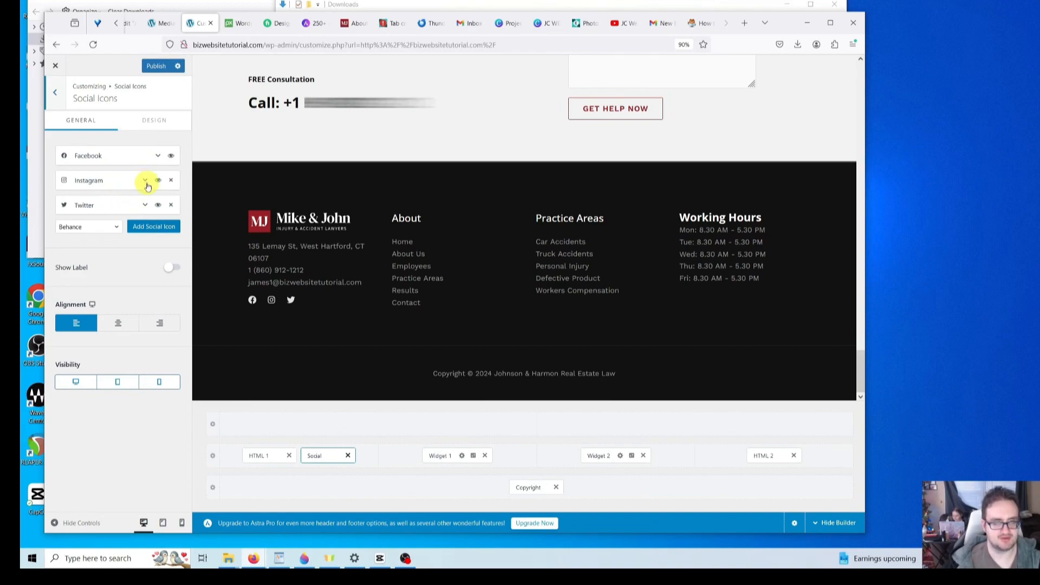
# - Inspect the link fields of the Facebook and Instagram social icons
pyautogui.click(157, 156)
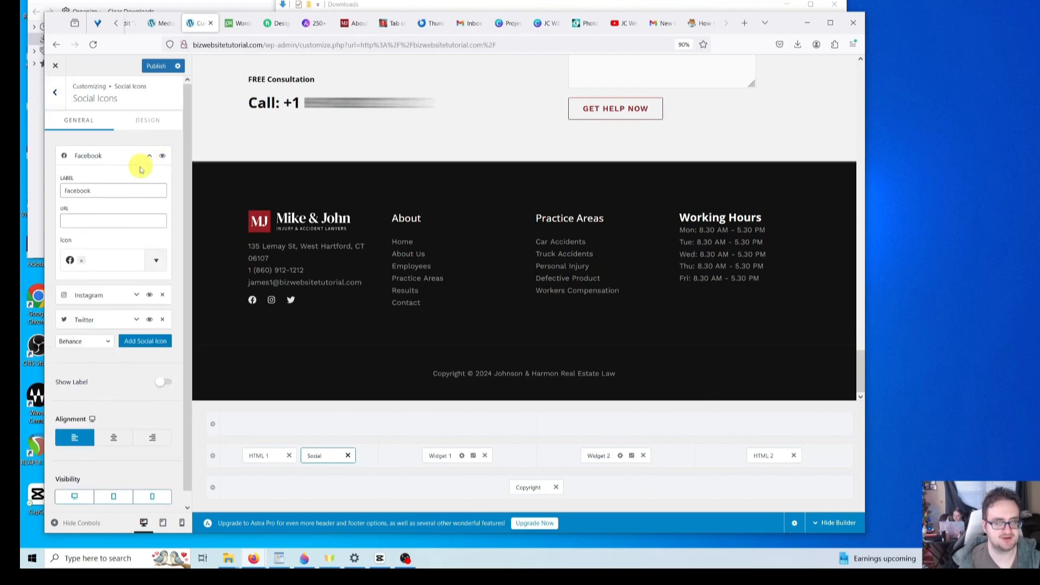
pyautogui.click(86, 220)
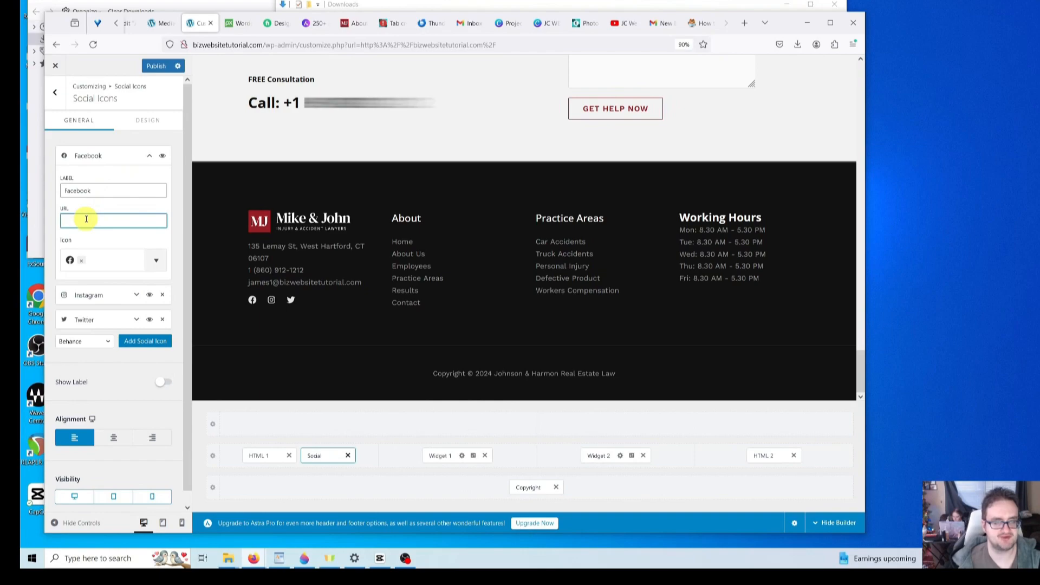
pyautogui.click(149, 155)
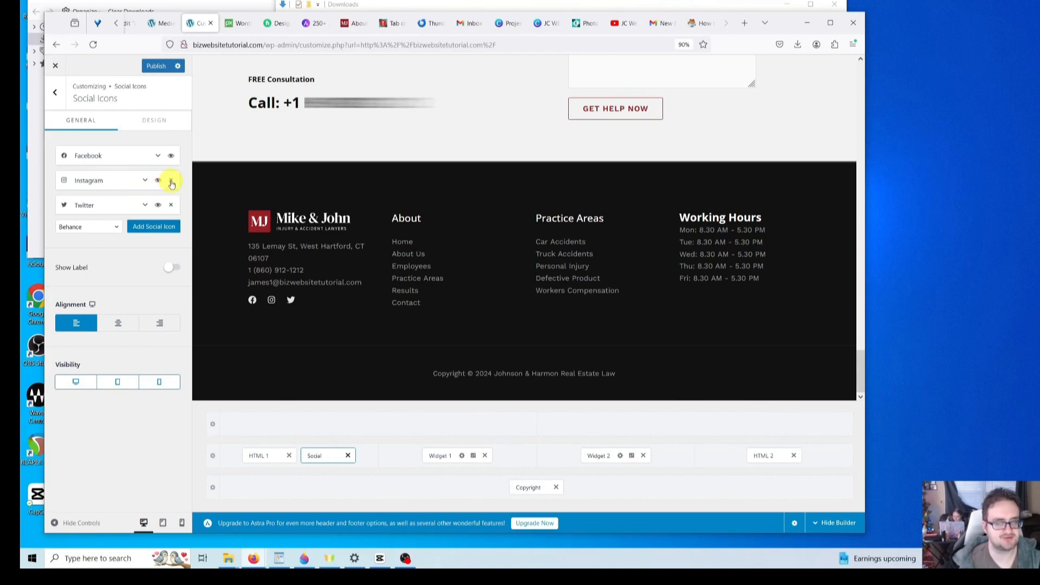
pyautogui.click(144, 181)
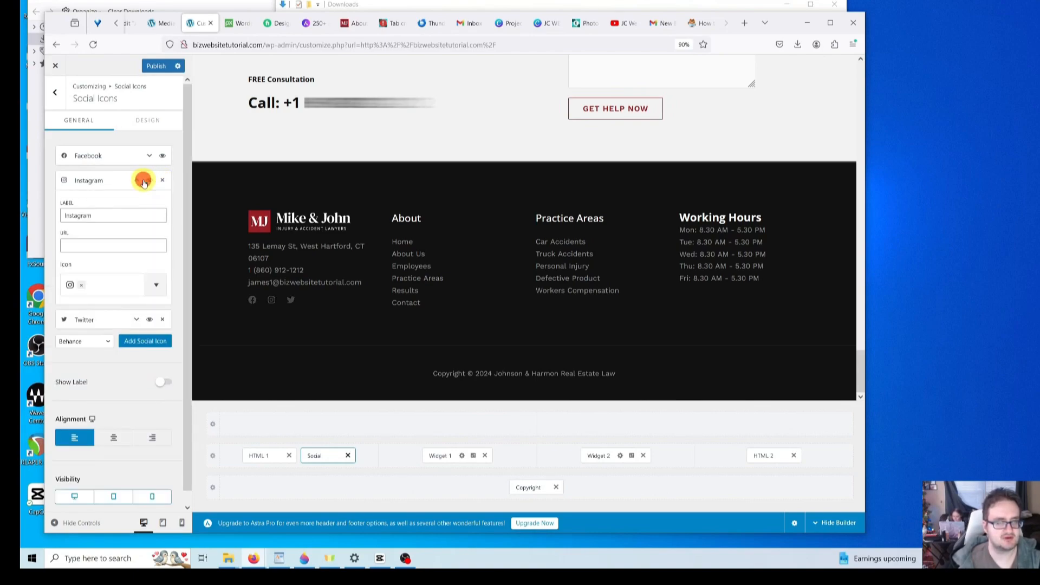
pyautogui.click(91, 246)
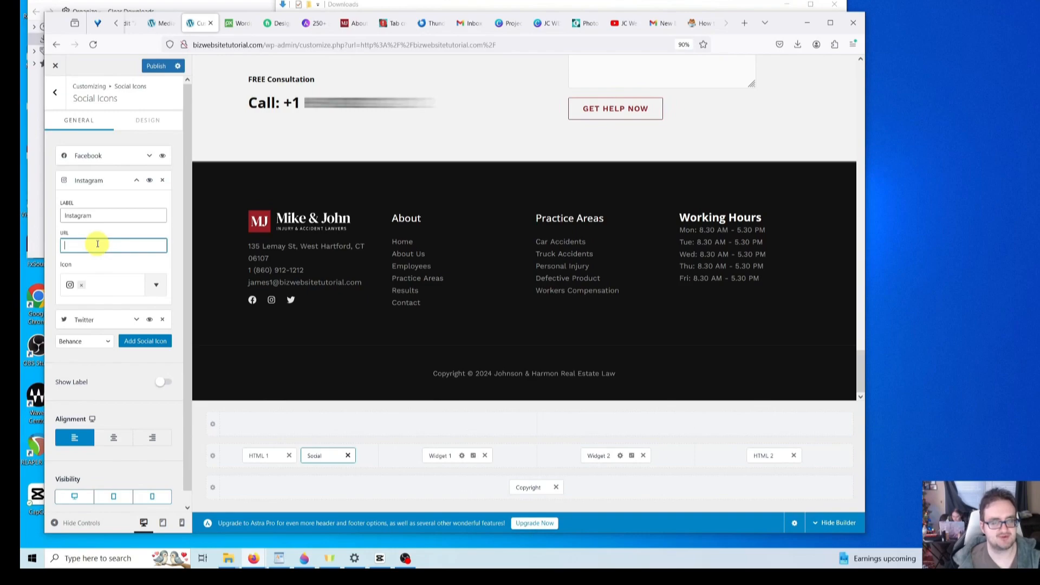
pyautogui.click(137, 180)
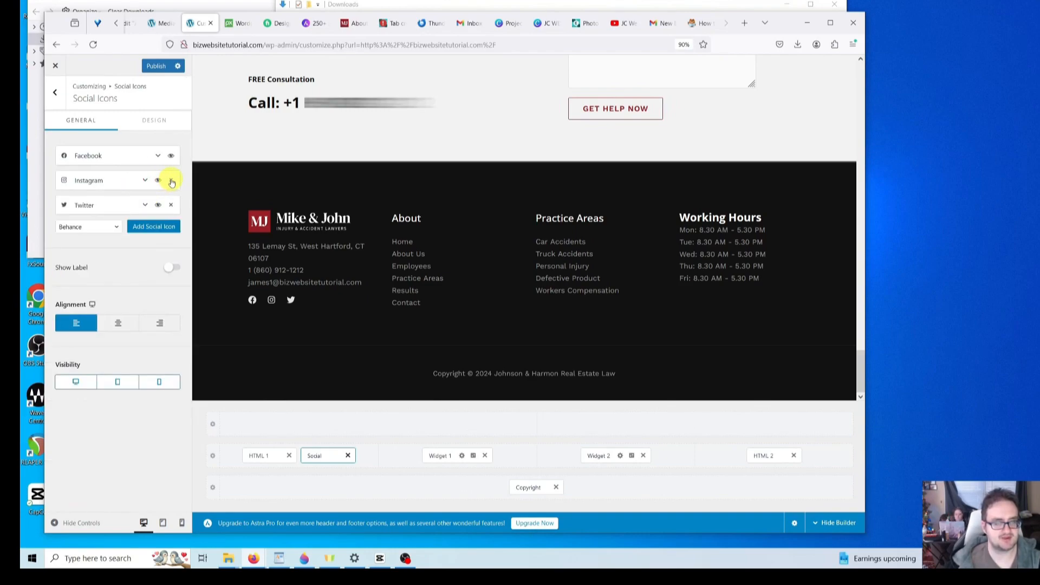
# - Remove the Instagram and Twitter icons, keeping only Facebook, and return to footer elements
pyautogui.click(171, 182)
pyautogui.click(172, 180)
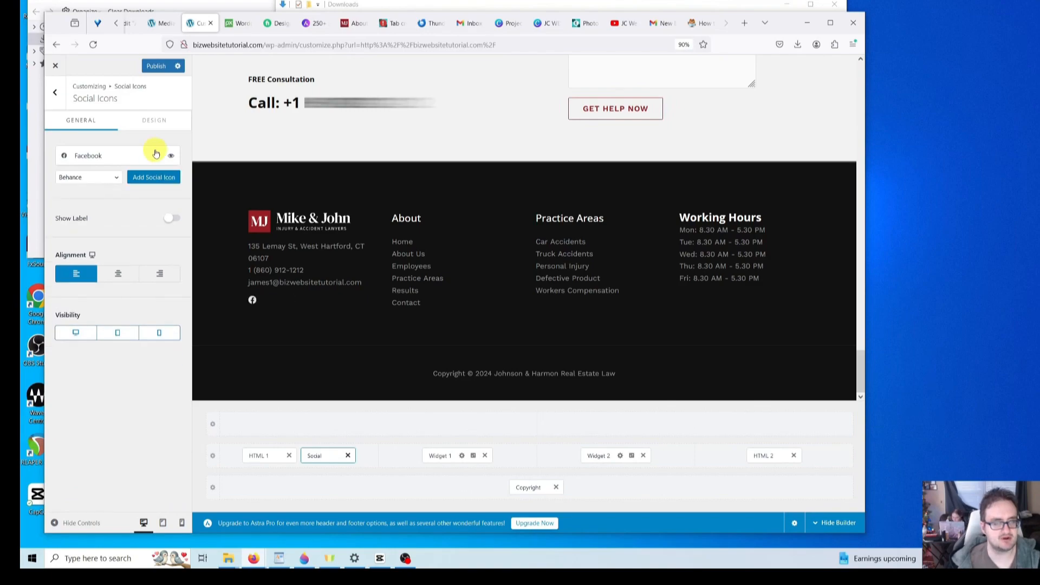
pyautogui.click(145, 157)
pyautogui.click(148, 156)
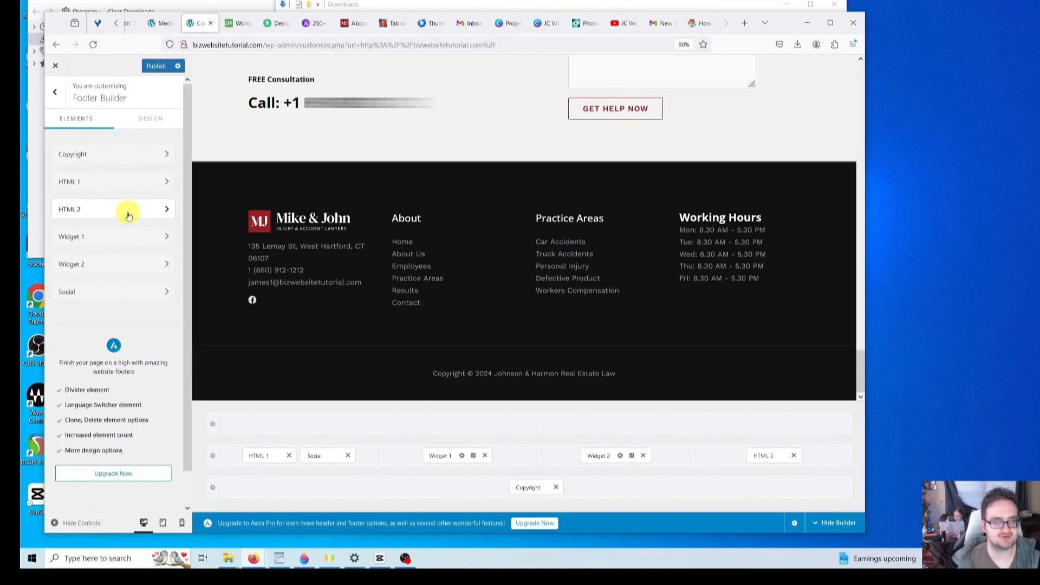
pyautogui.click(169, 290)
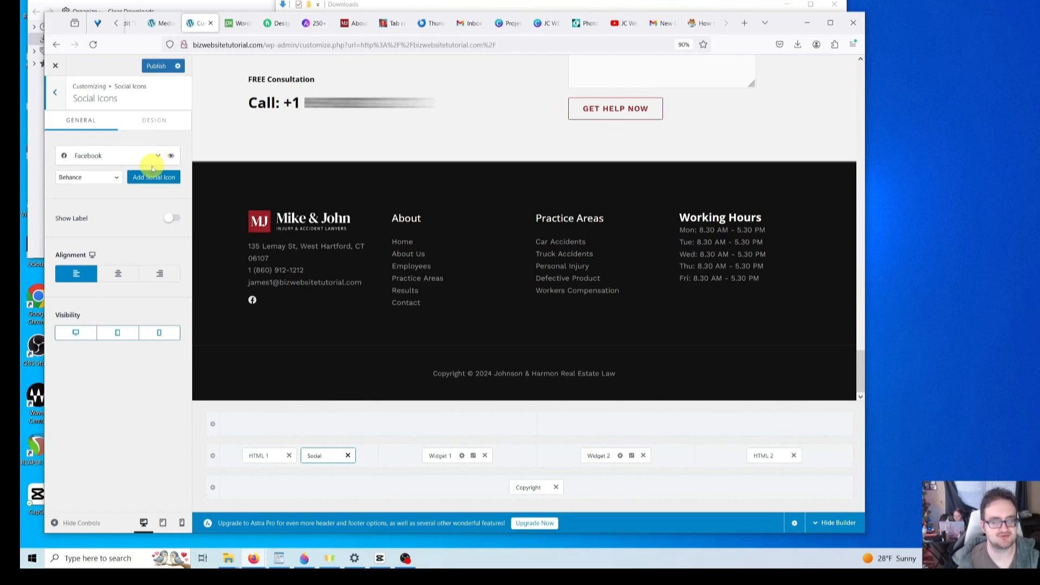
pyautogui.click(56, 94)
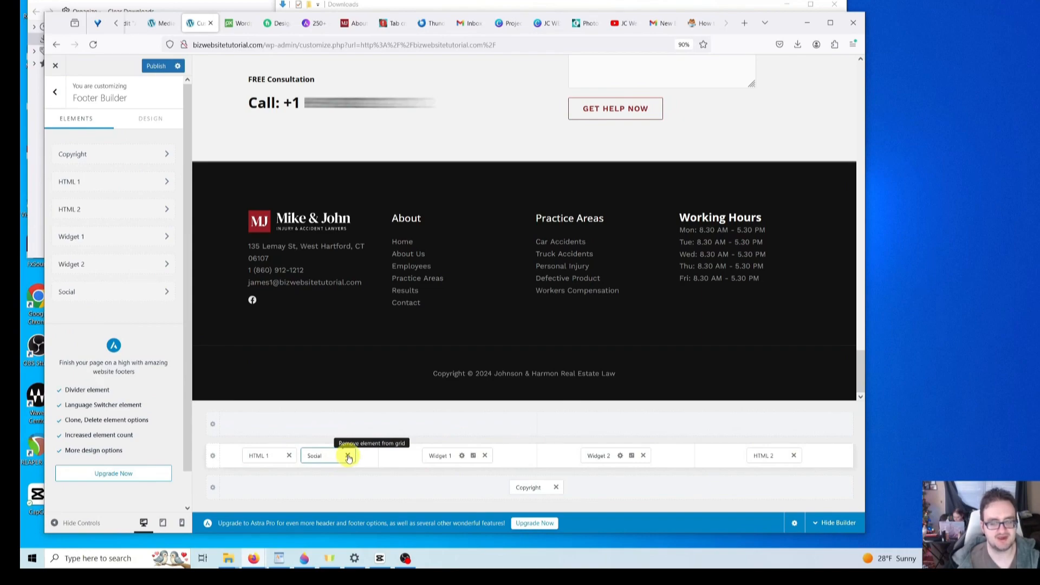
# - Remove the social block, delete the MJ logo from HTML 1, and open the Media Library
pyautogui.click(348, 457)
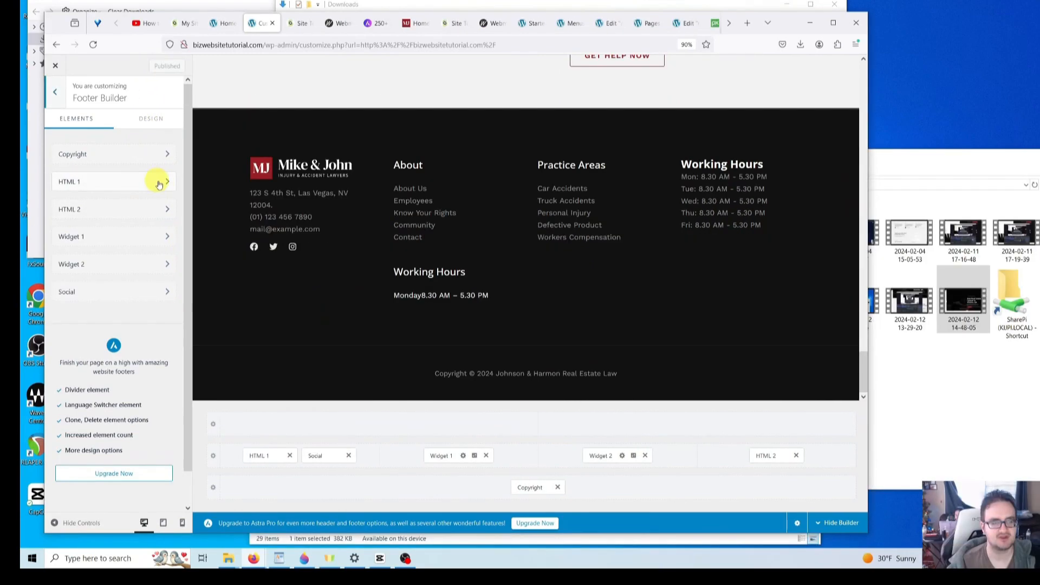
pyautogui.click(167, 183)
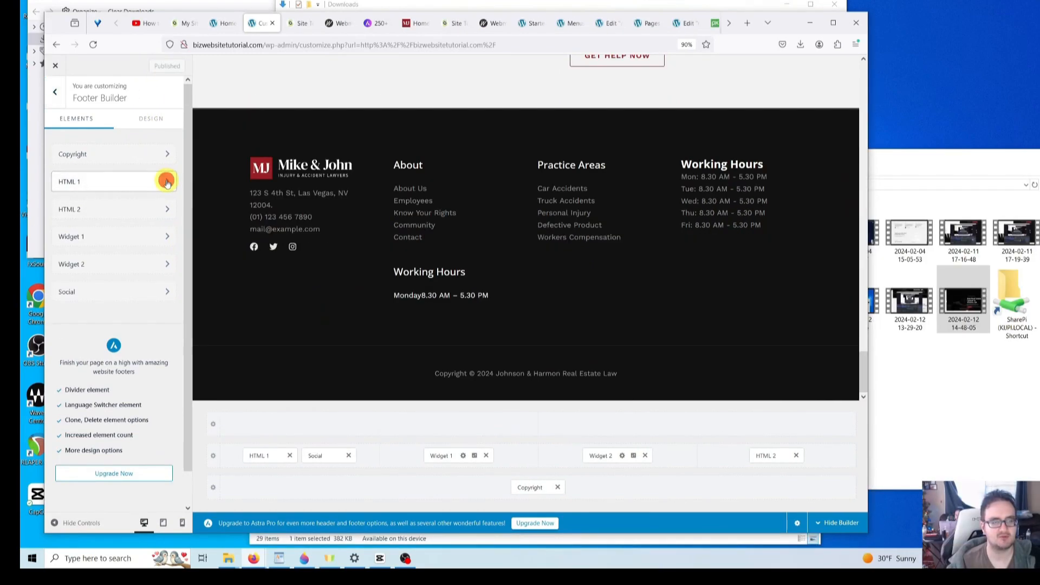
pyautogui.click(116, 254)
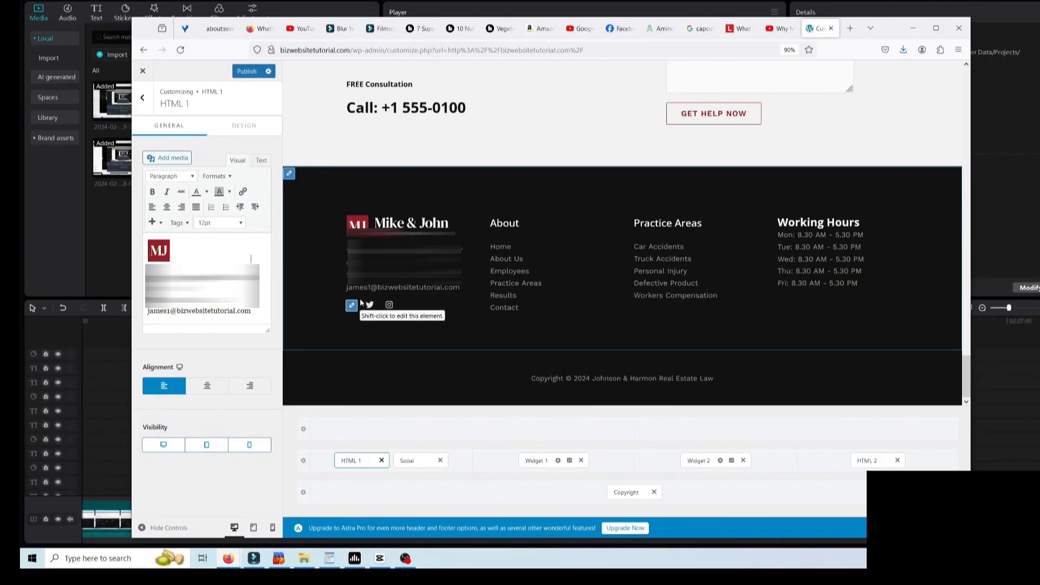
pyautogui.click(171, 256)
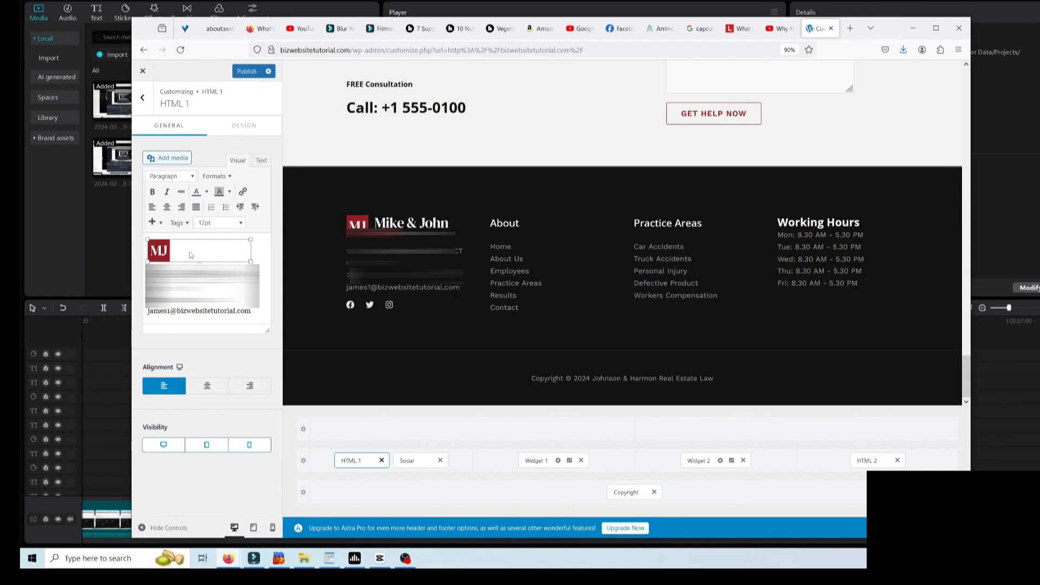
pyautogui.press('Delete')
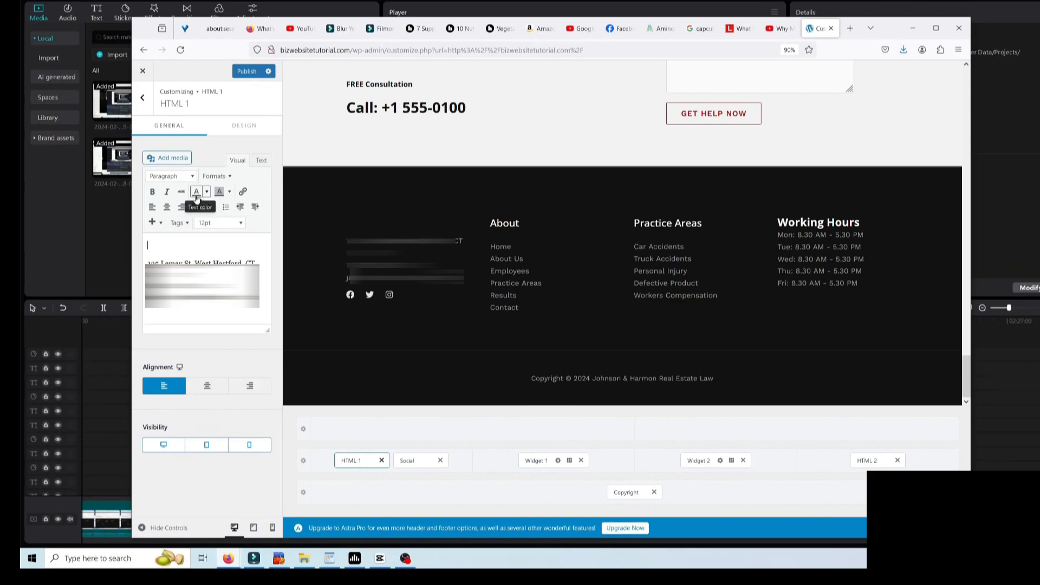
pyautogui.click(173, 158)
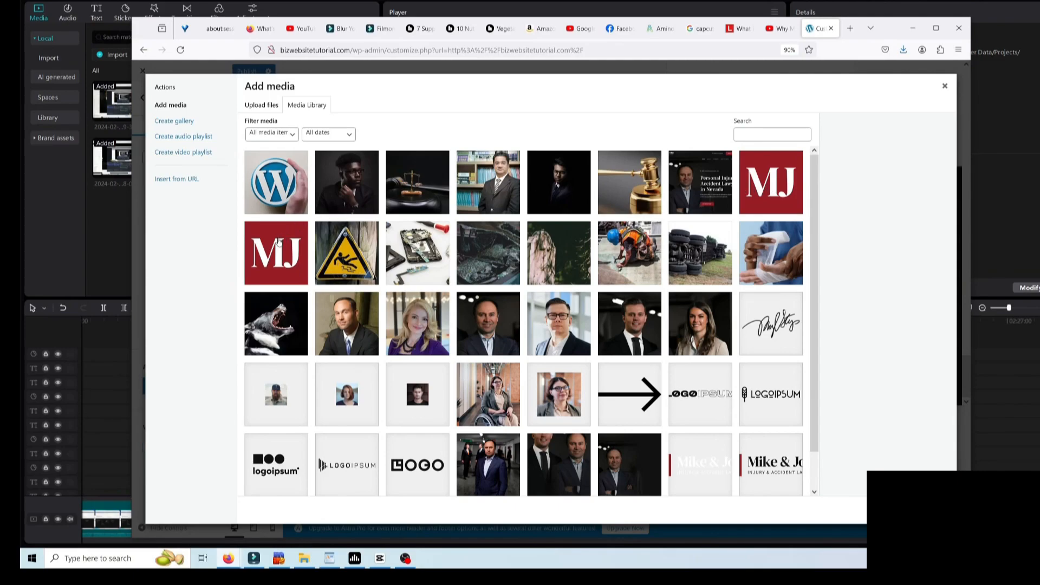
# - Insert the red MJ logo from the media library into the footer's HTML 1 block
pyautogui.click(318, 106)
pyautogui.click(261, 107)
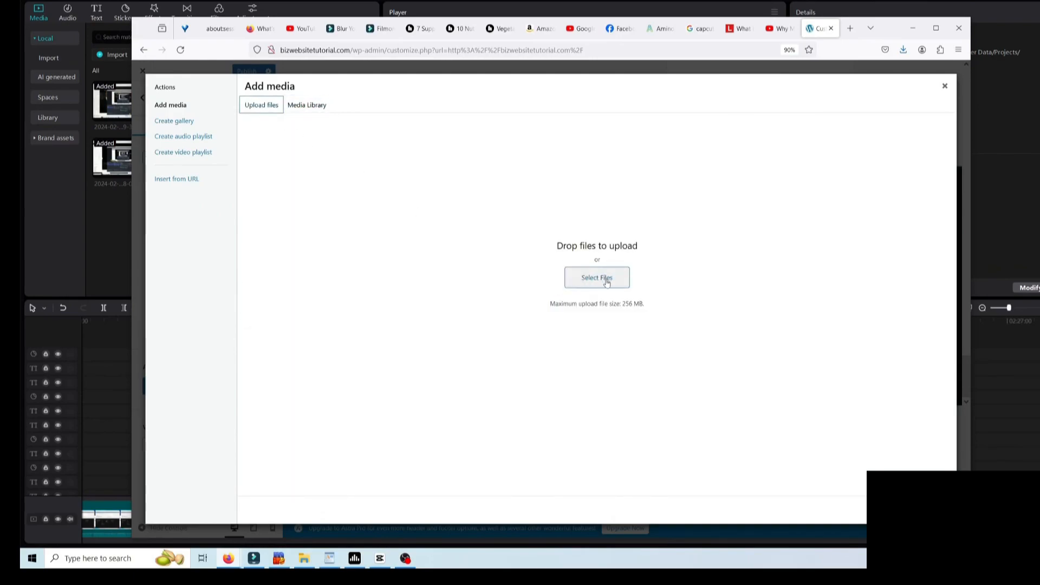
pyautogui.click(306, 105)
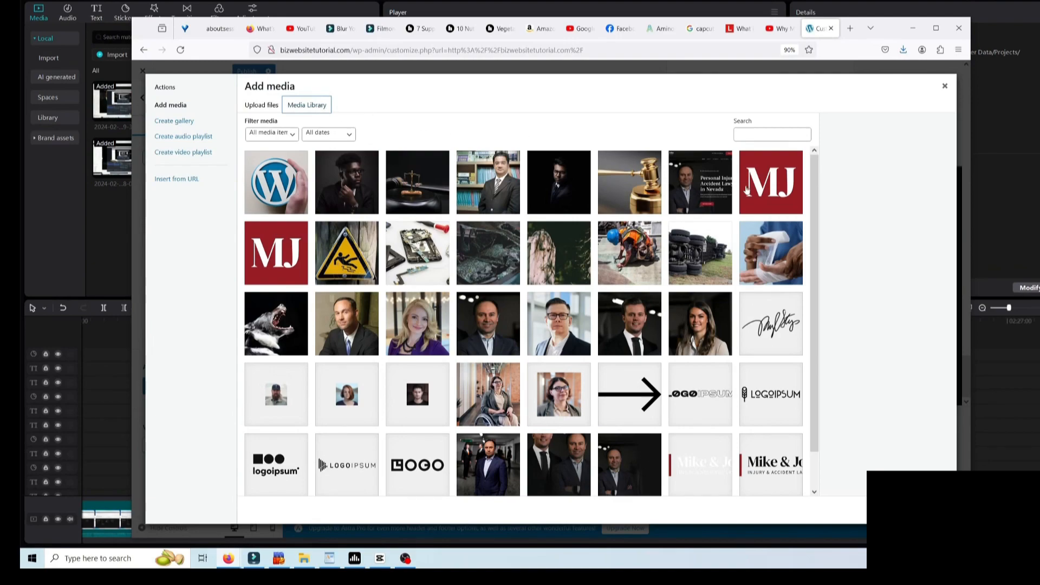
pyautogui.click(770, 185)
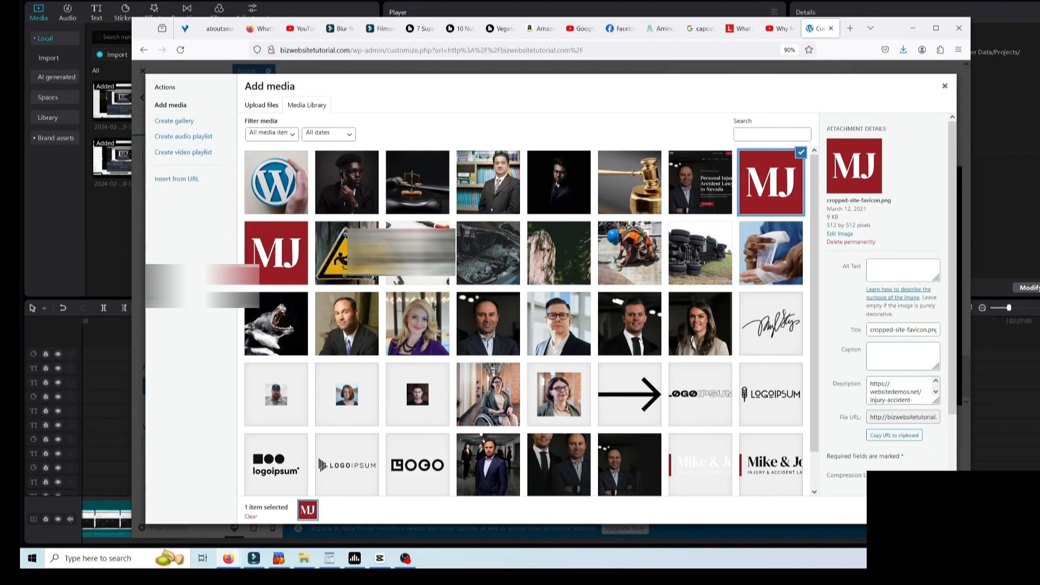
pyautogui.click(921, 510)
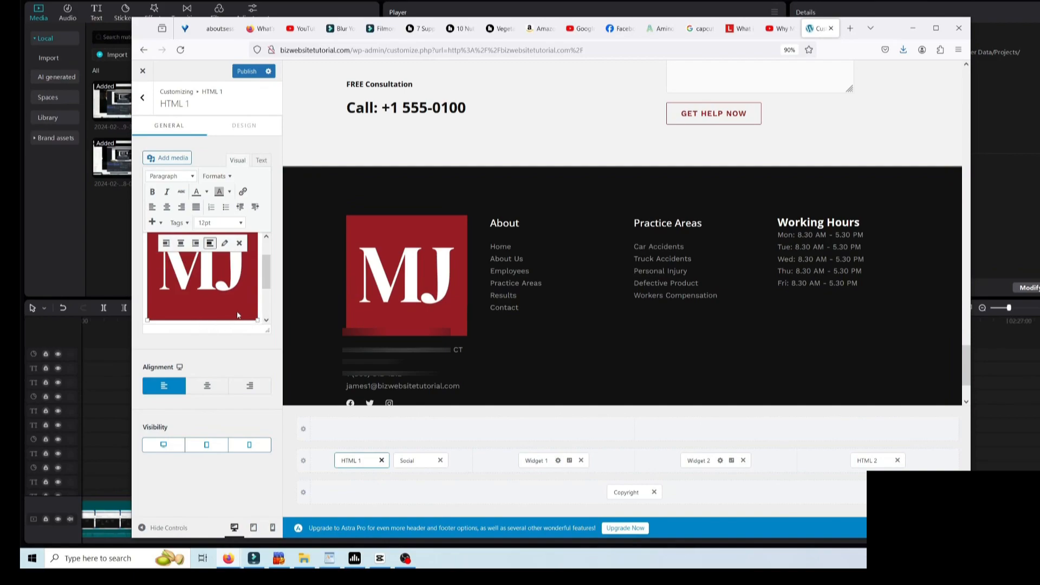
# - Shrink the MJ logo in the footer block, then delete it
pyautogui.moveTo(257, 320); pyautogui.dragTo(214, 277)
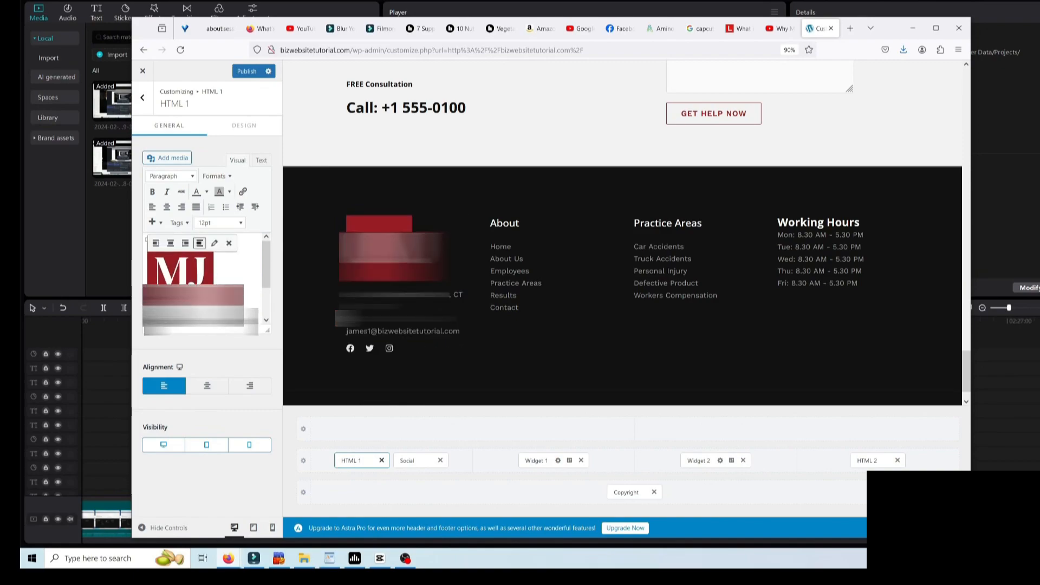
pyautogui.moveTo(213, 305); pyautogui.dragTo(204, 297)
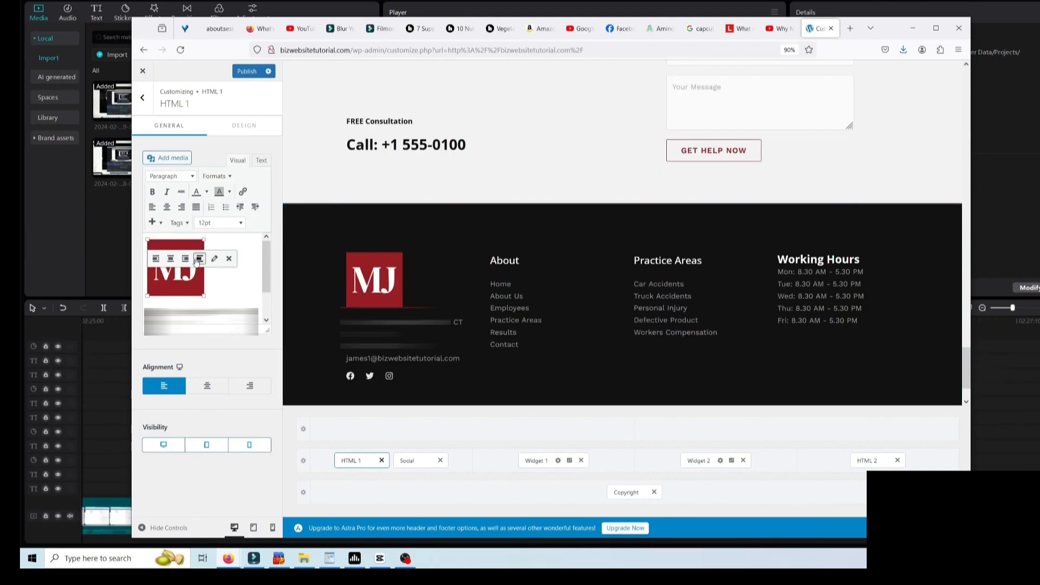
pyautogui.press('Delete')
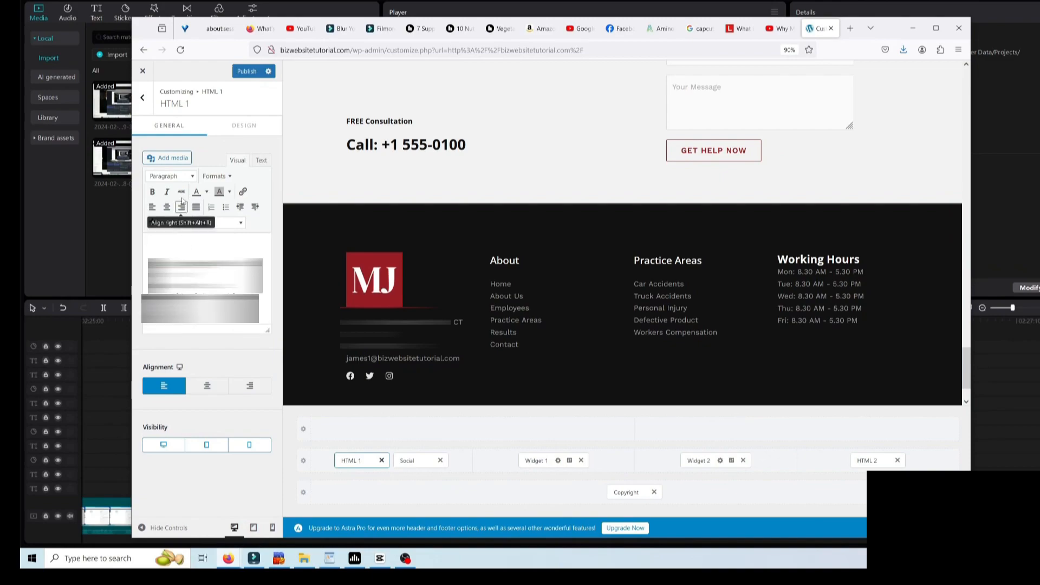
# - Insert the WordPress logo image from the media library into the footer block instead
pyautogui.click(176, 159)
pyautogui.click(272, 204)
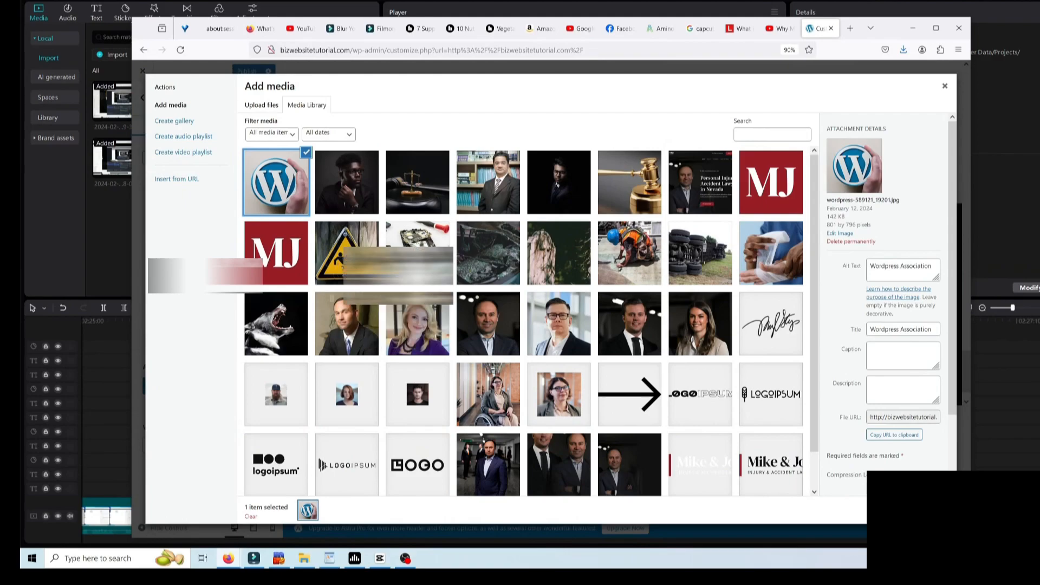
pyautogui.click(852, 493)
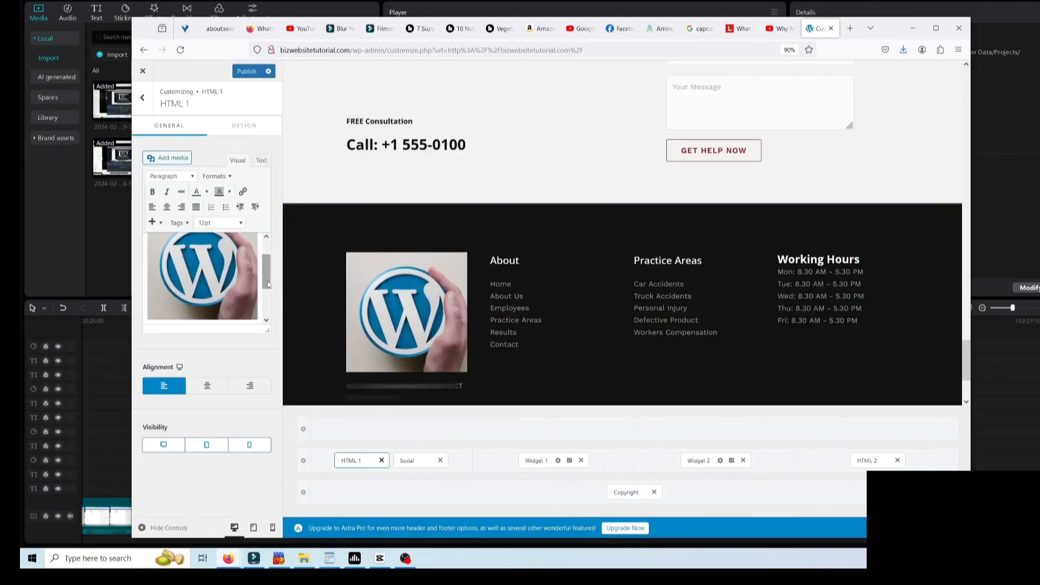
# - In the HTML 1 Text view, replace the sample address line with the business address
pyautogui.scroll(-2, 433, 309)
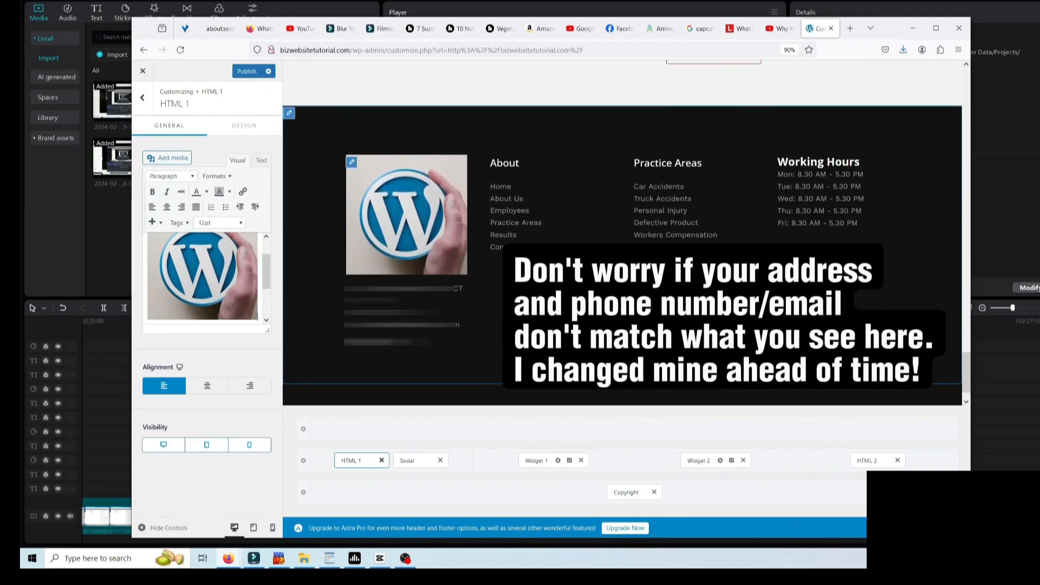
pyautogui.click(262, 162)
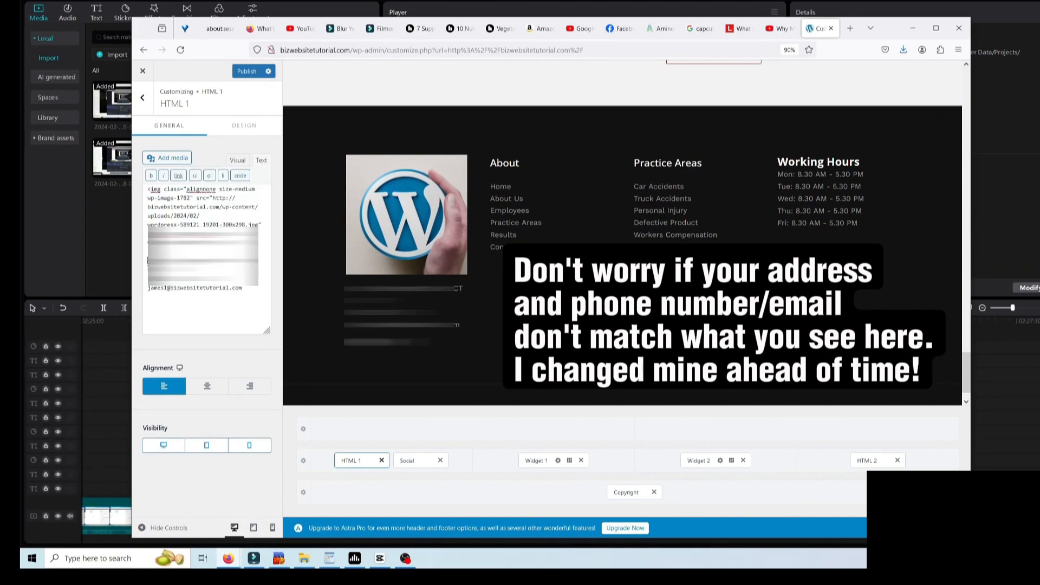
pyautogui.moveTo(147, 261); pyautogui.dragTo(255, 269)
pyautogui.click(203, 268)
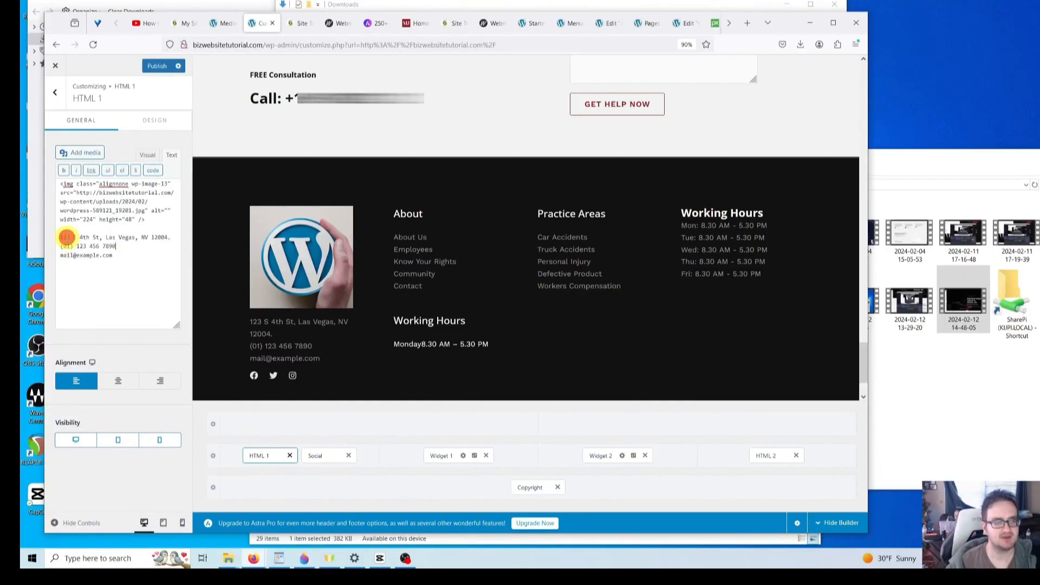
pyautogui.click(63, 238)
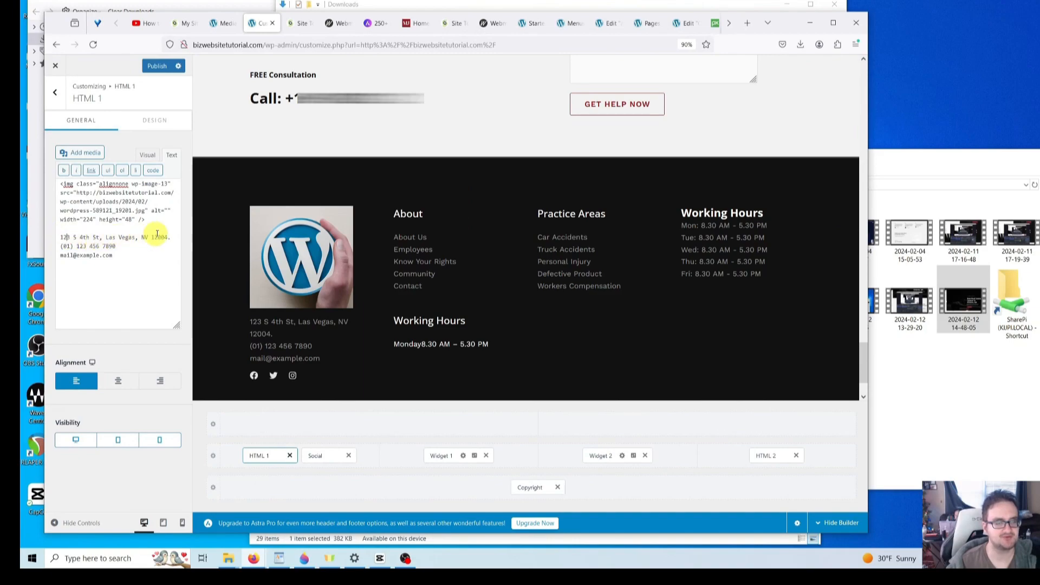
pyautogui.moveTo(170, 237); pyautogui.dragTo(60, 237)
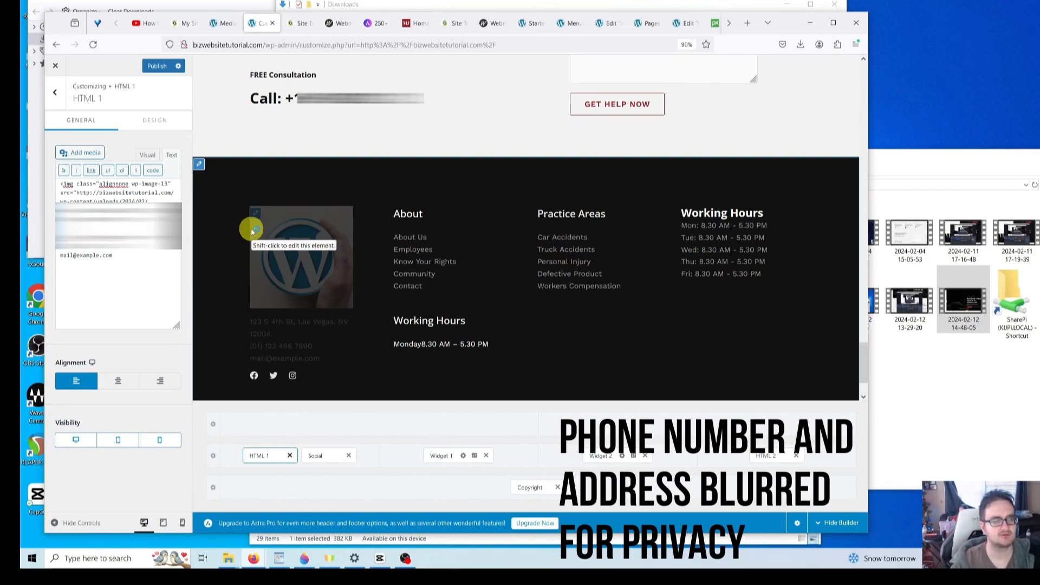
pyautogui.press('Return')
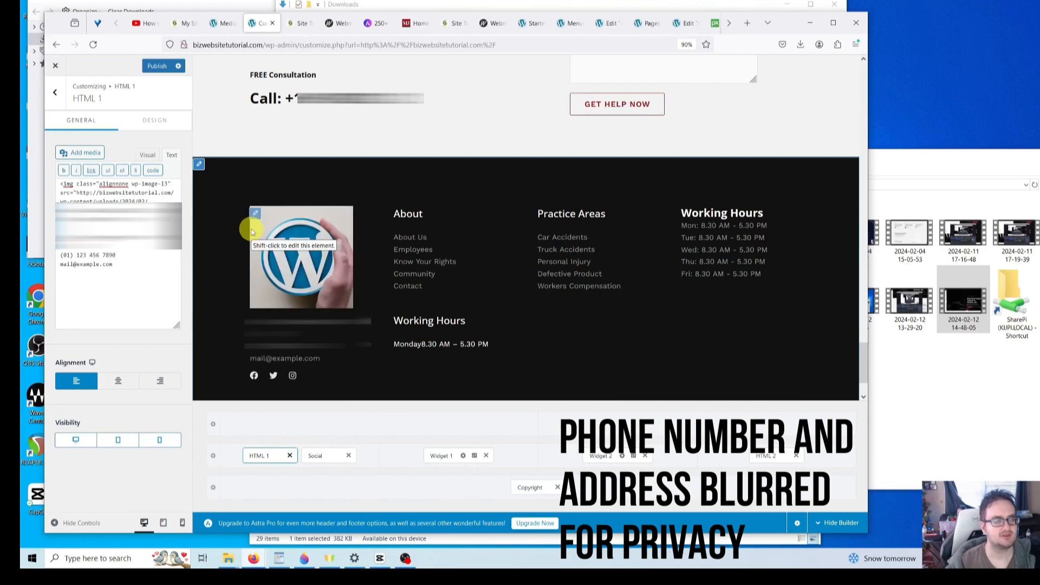
pyautogui.moveTo(128, 255); pyautogui.dragTo(59, 255)
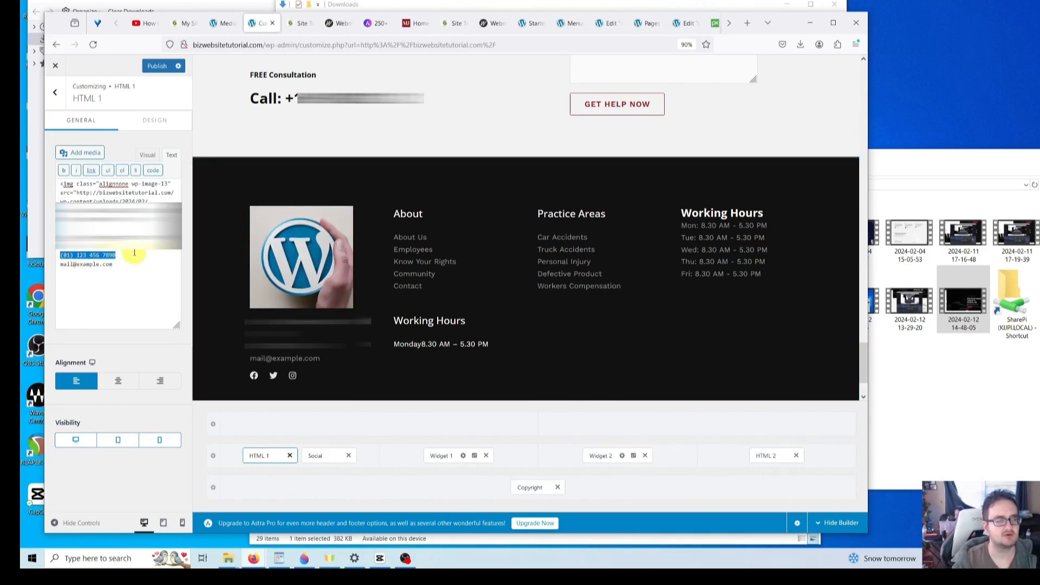
pyautogui.hotkey('ctrl', 'v')
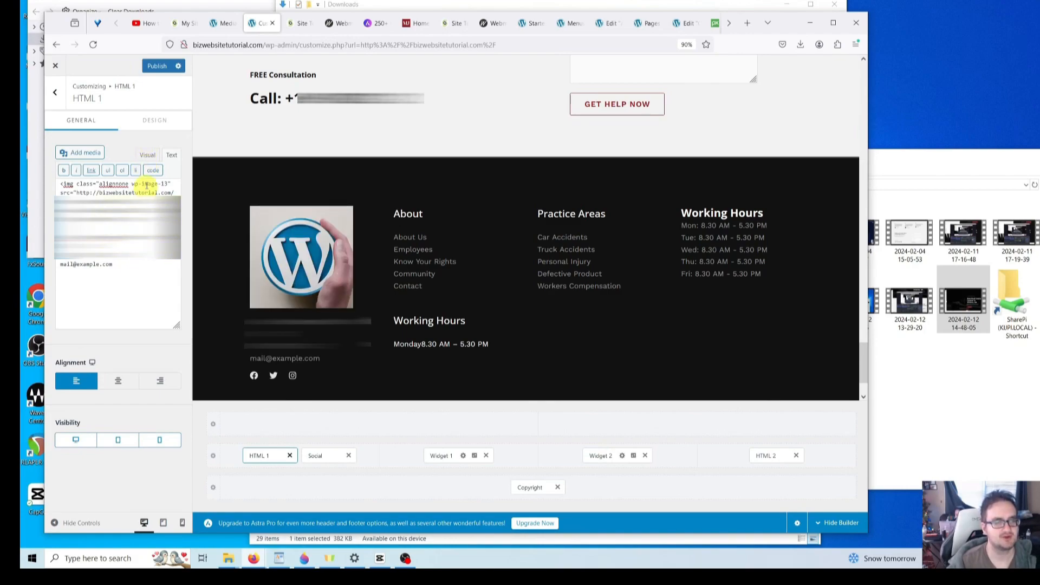
pyautogui.click(117, 265)
pyautogui.moveTo(117, 265); pyautogui.dragTo(58, 264)
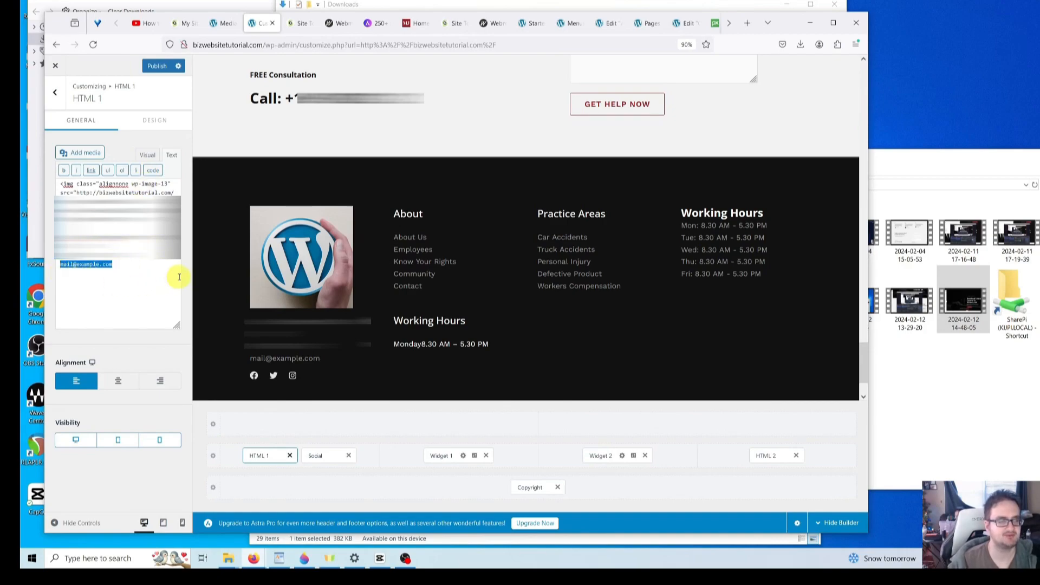
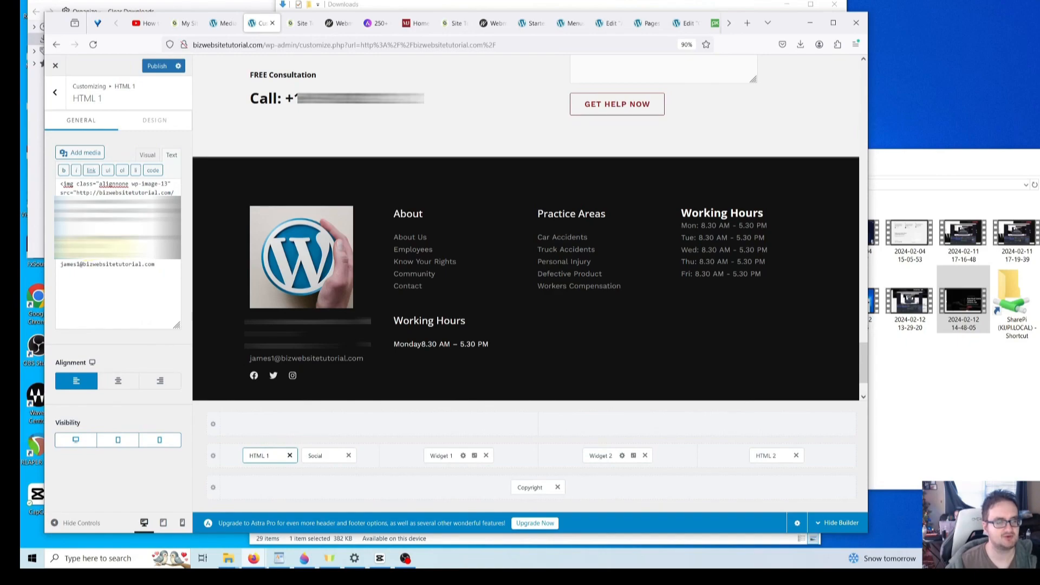
pyautogui.click(87, 263)
pyautogui.click(125, 255)
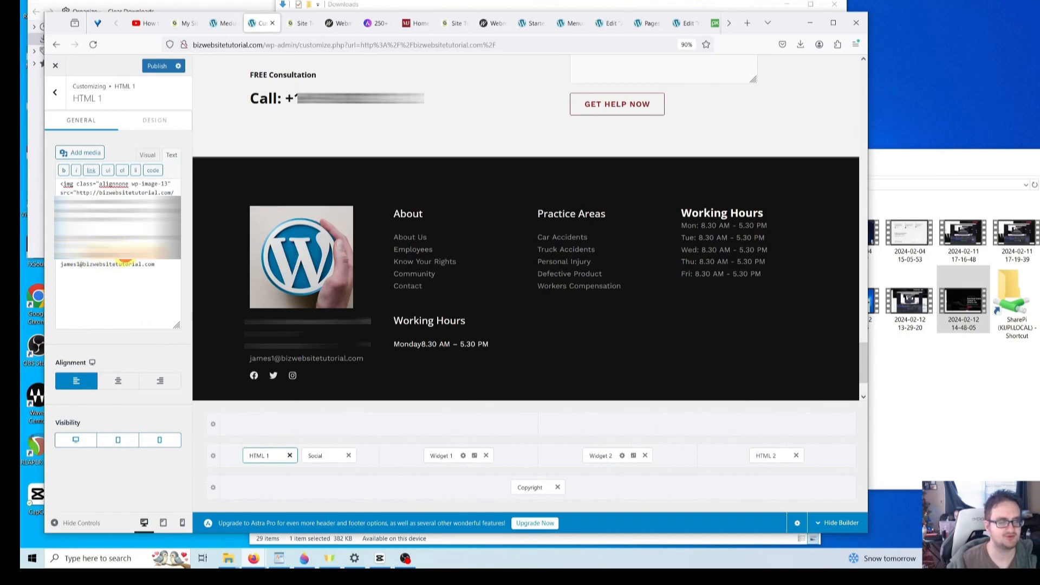
pyautogui.click(162, 264)
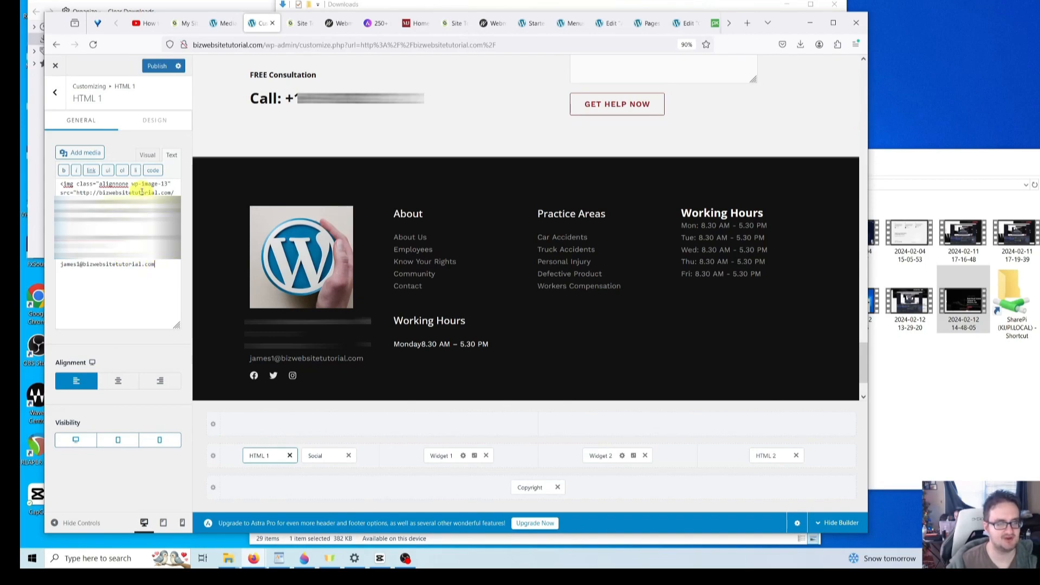
pyautogui.click(154, 161)
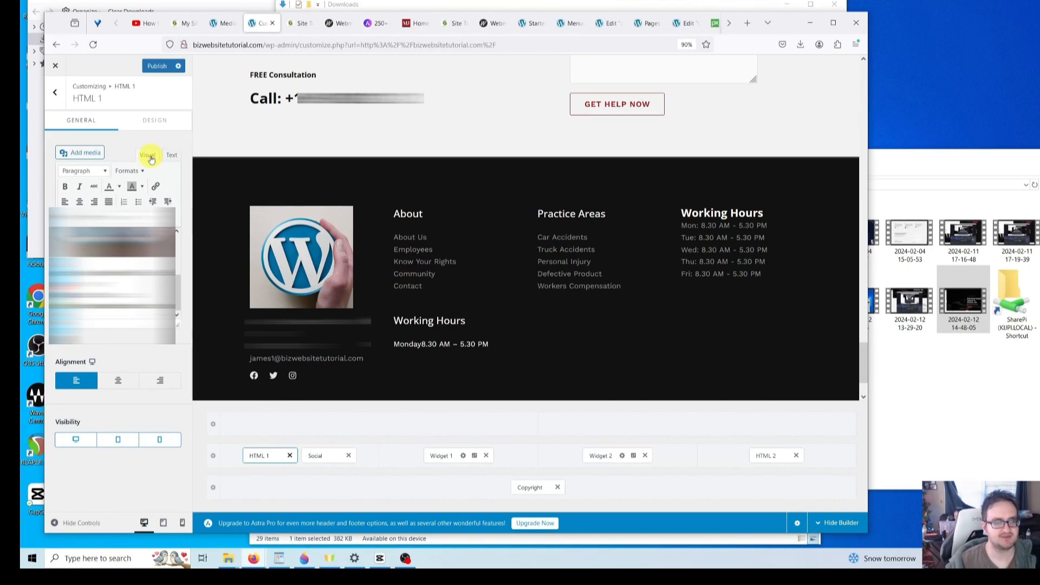
pyautogui.moveTo(178, 291)
pyautogui.mouseDown()
pyautogui.moveTo(177, 249)
pyautogui.moveTo(181, 297)
pyautogui.mouseUp()
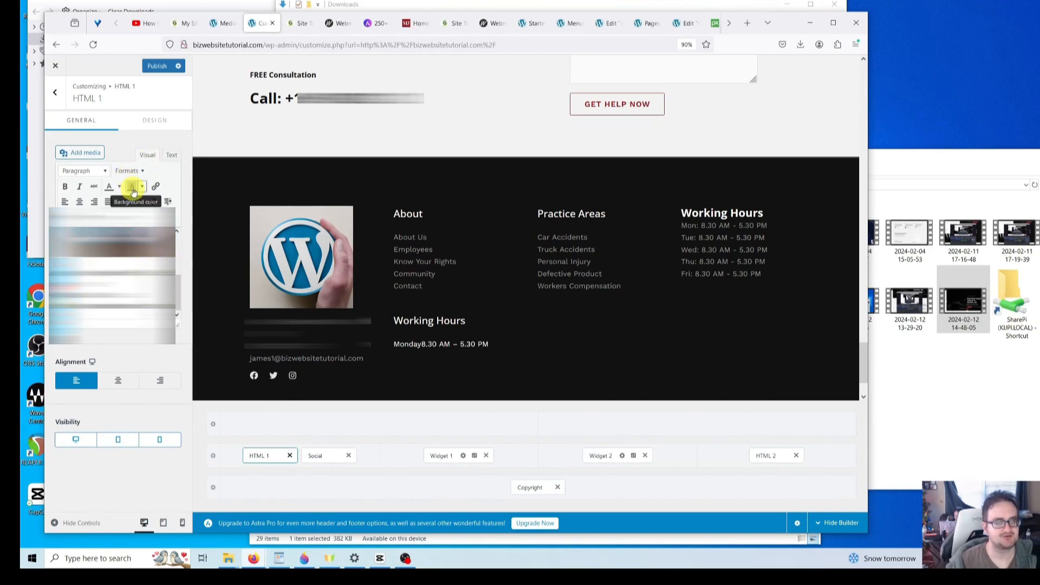
# - Review the HTML 2 opening-hours text, including the Monday 8.30 time, then return to the Footer Builder list
pyautogui.click(56, 94)
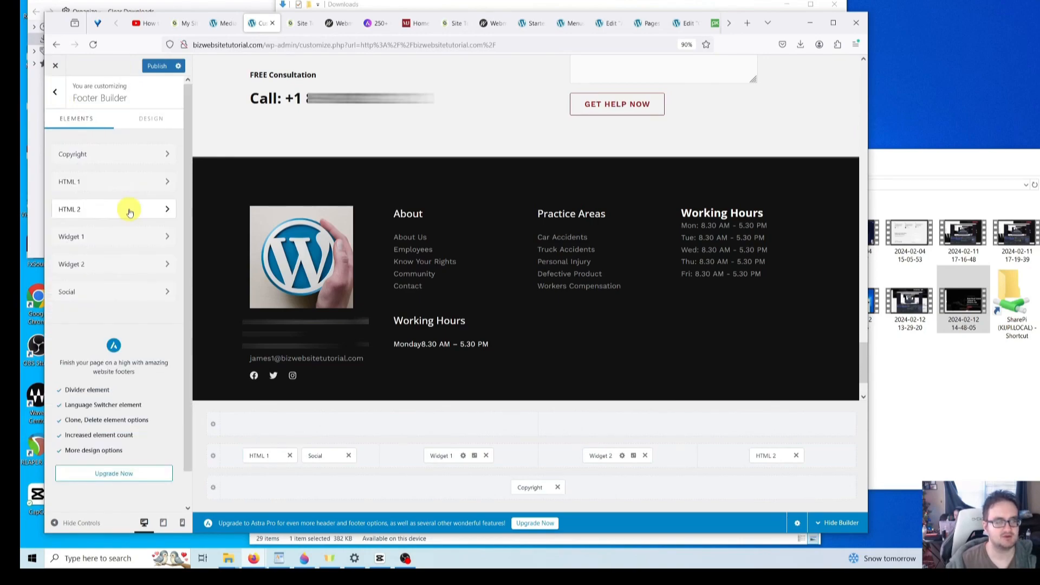
pyautogui.click(128, 211)
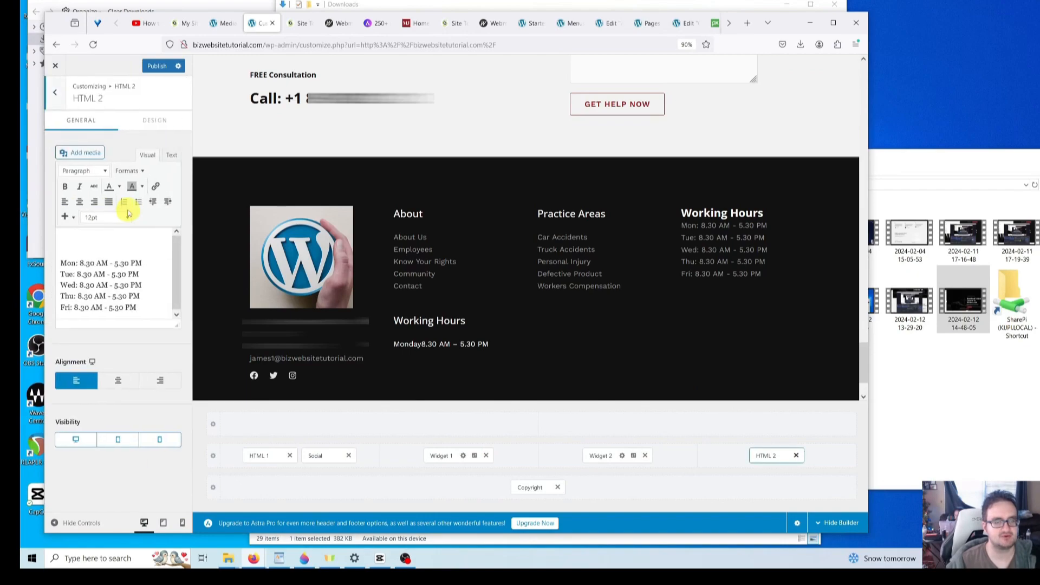
pyautogui.click(124, 240)
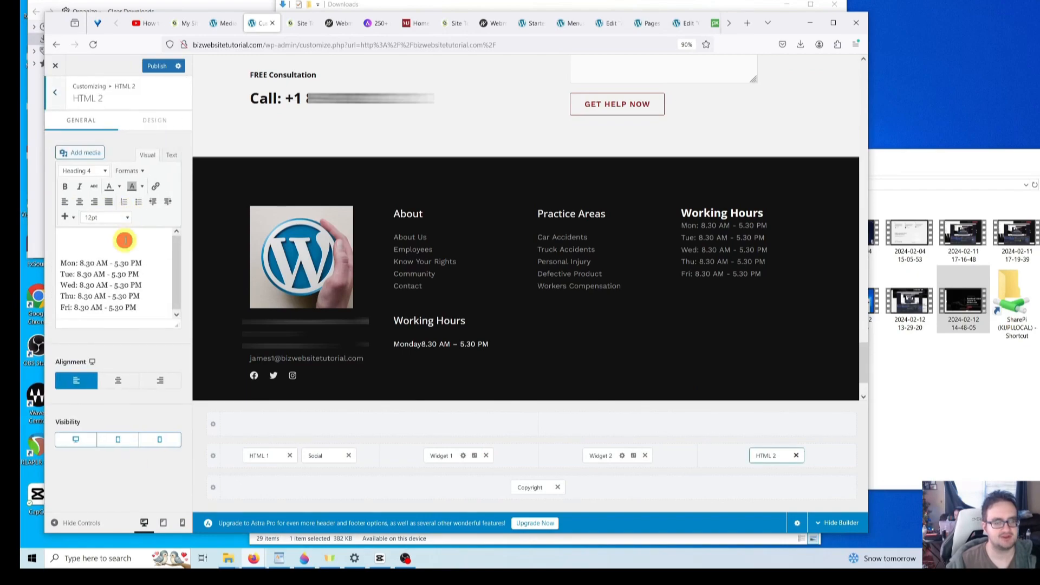
pyautogui.click(144, 266)
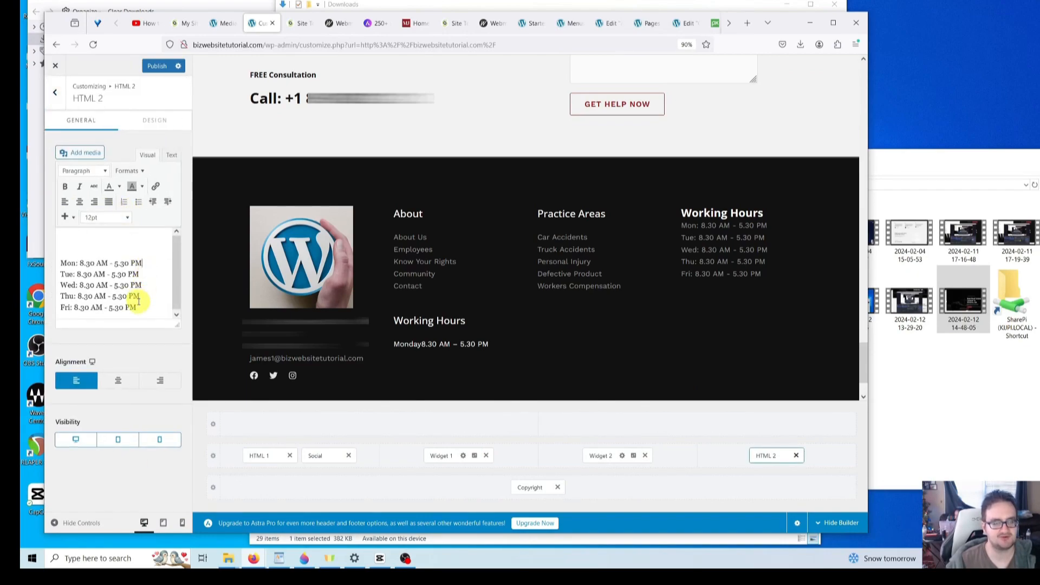
pyautogui.doubleClick(87, 262)
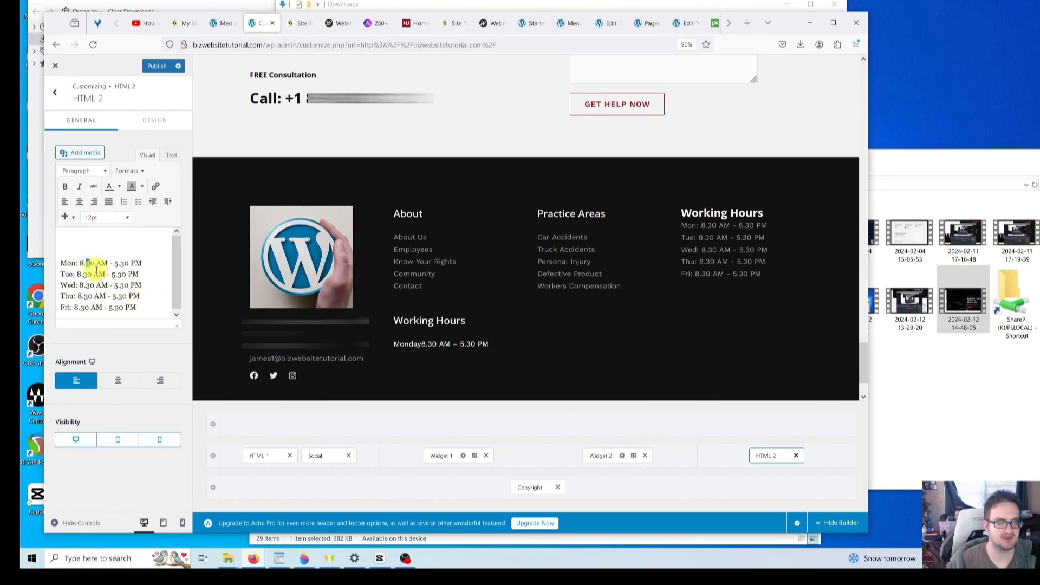
pyautogui.click(103, 271)
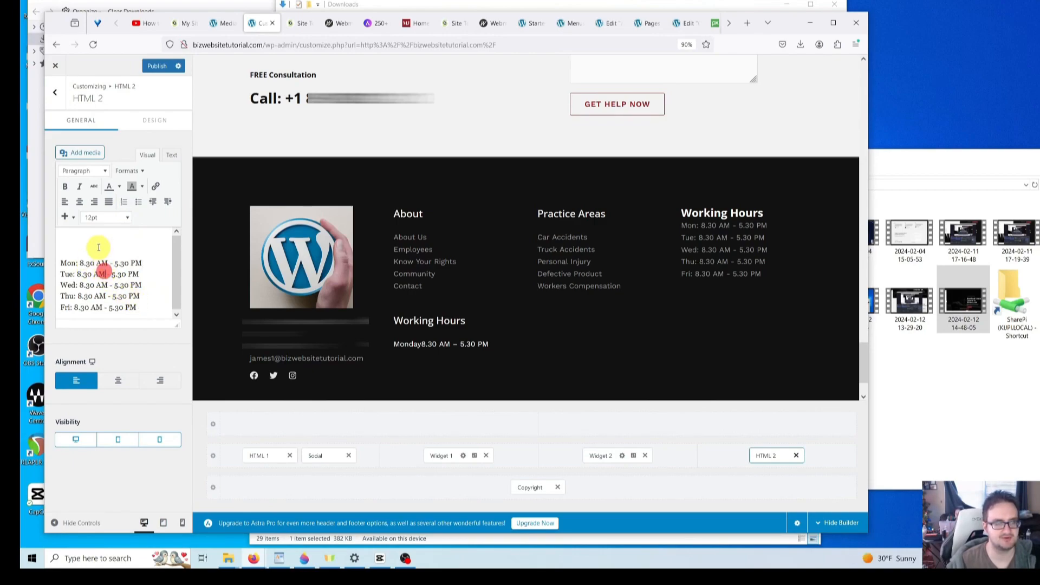
pyautogui.click(57, 92)
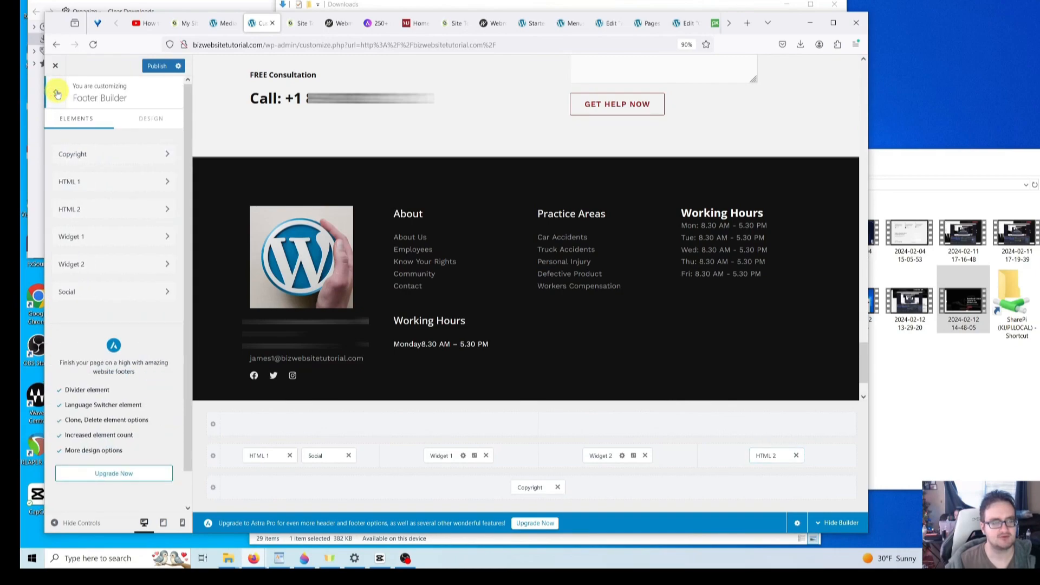
# - In footer Widget 1, delete the Working Hours text block
pyautogui.click(168, 240)
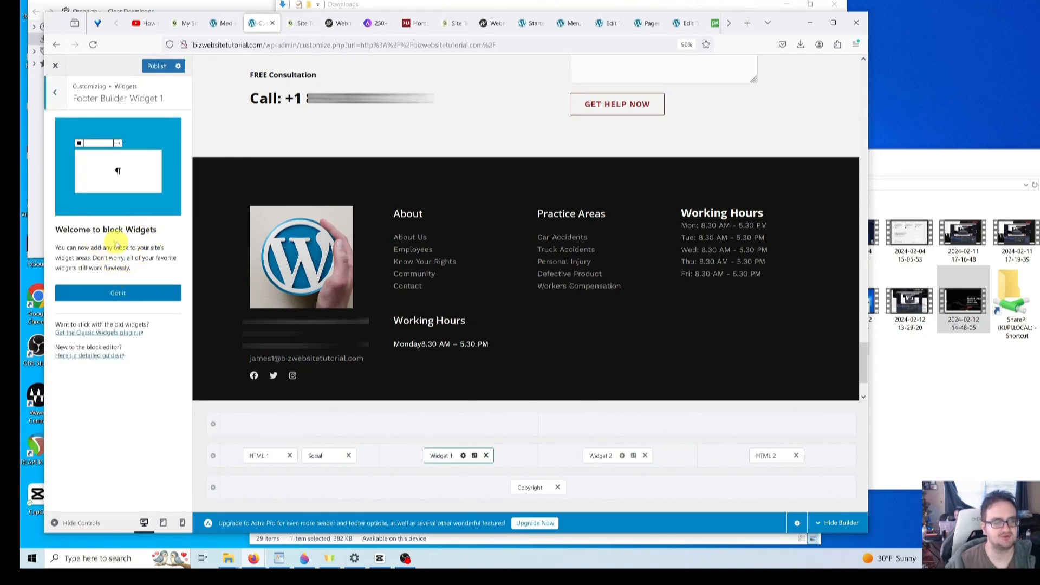
pyautogui.click(140, 293)
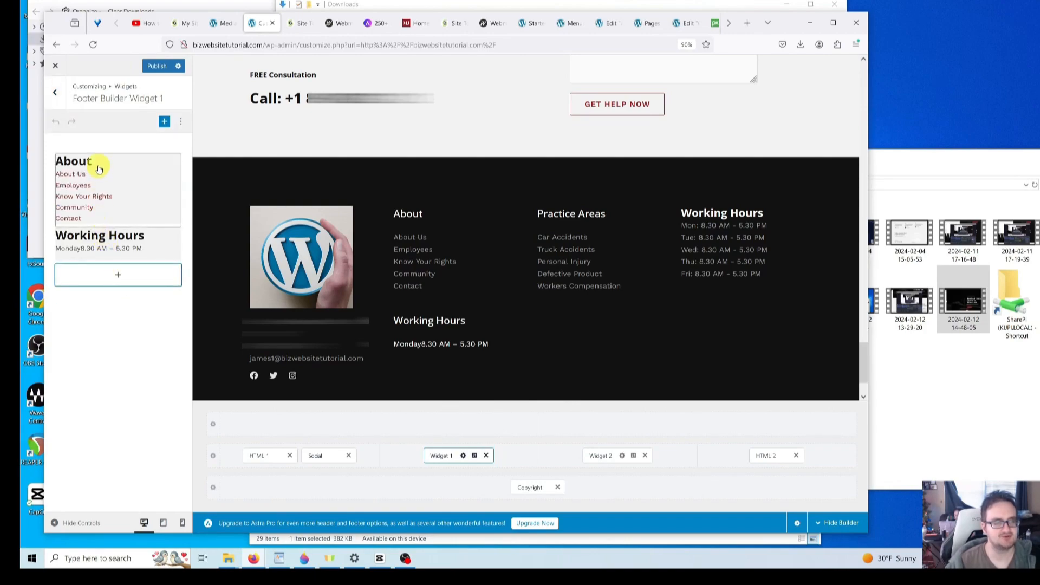
pyautogui.click(142, 242)
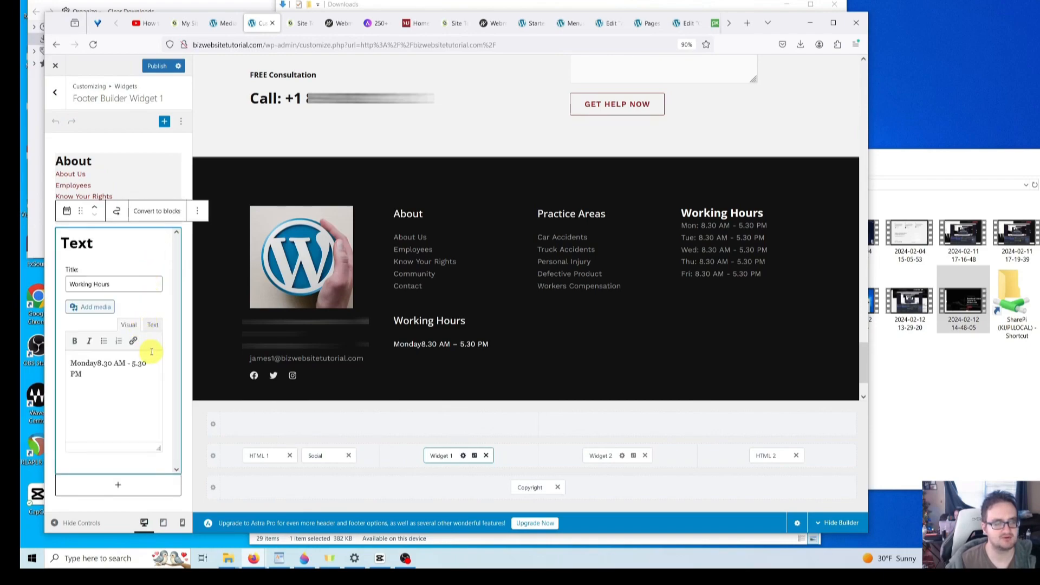
pyautogui.click(199, 211)
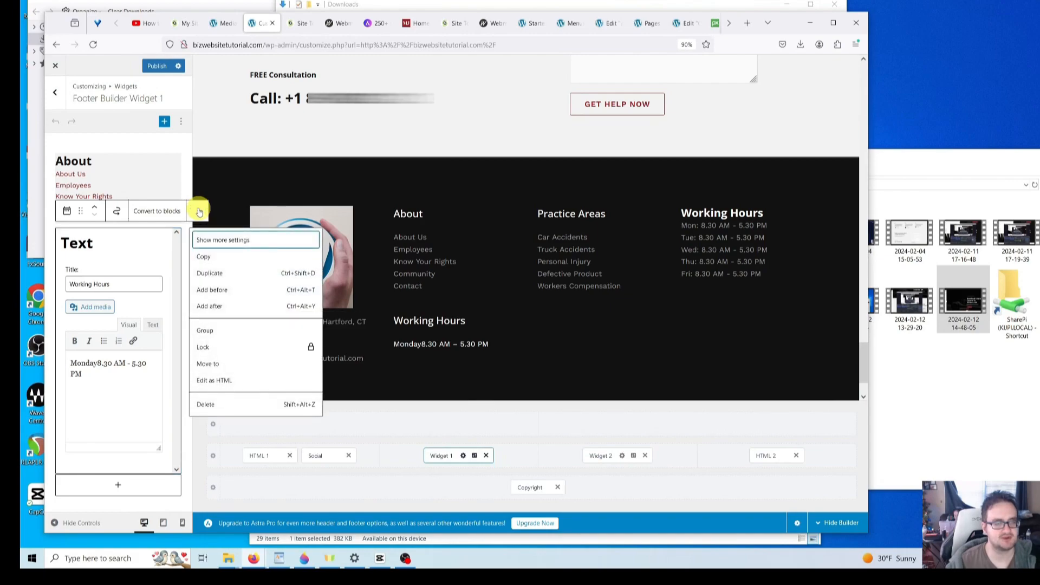
pyautogui.click(211, 405)
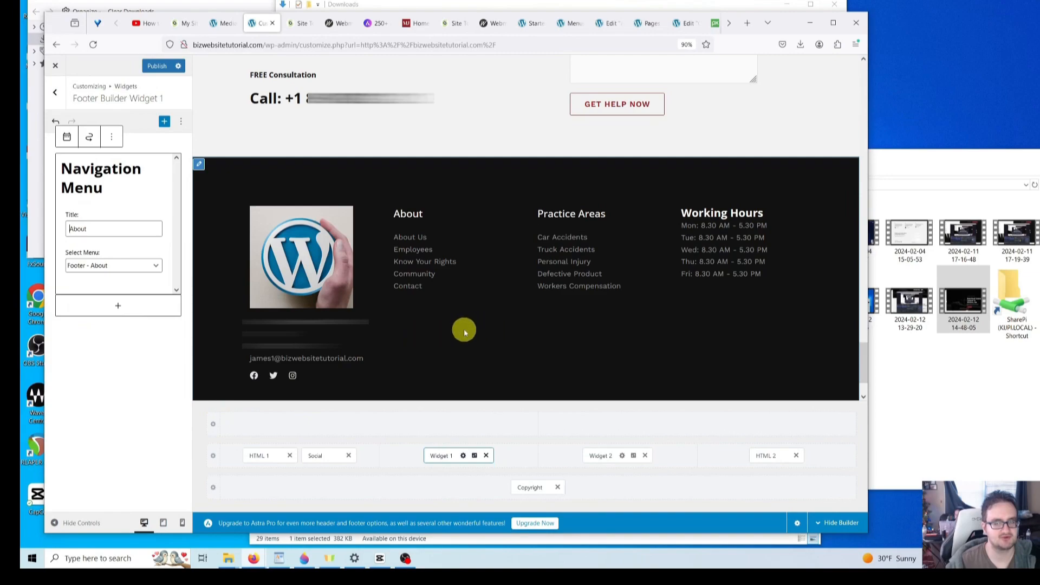
# - Confirm the About navigation menu block uses the Footer - About menu
pyautogui.click(140, 367)
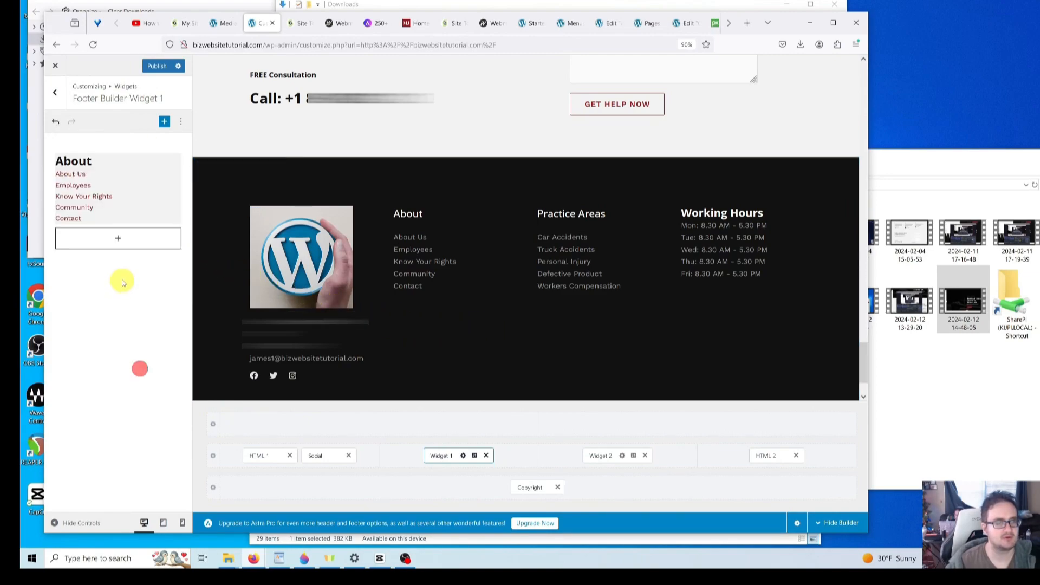
pyautogui.click(98, 202)
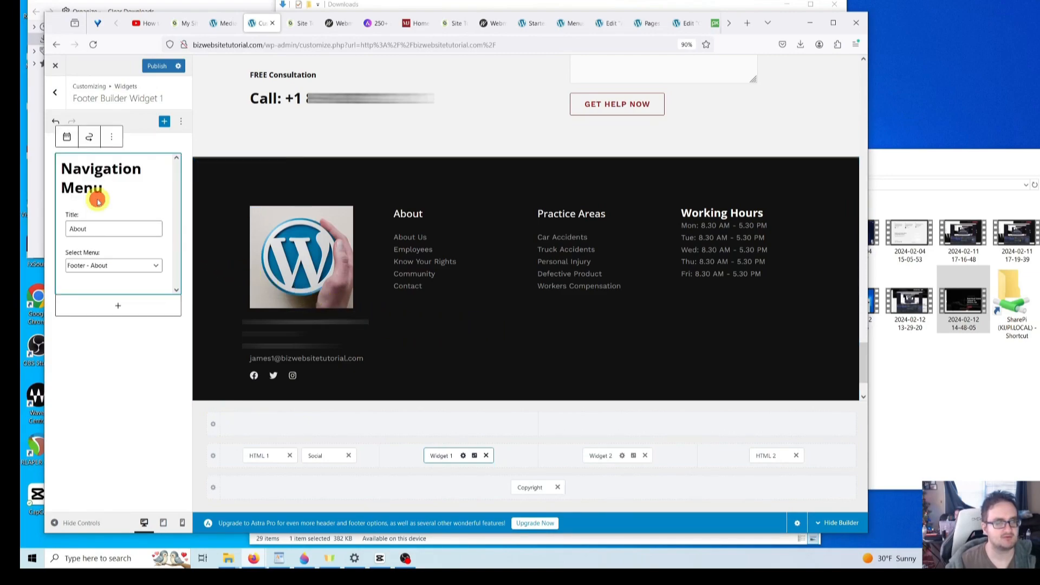
pyautogui.click(143, 271)
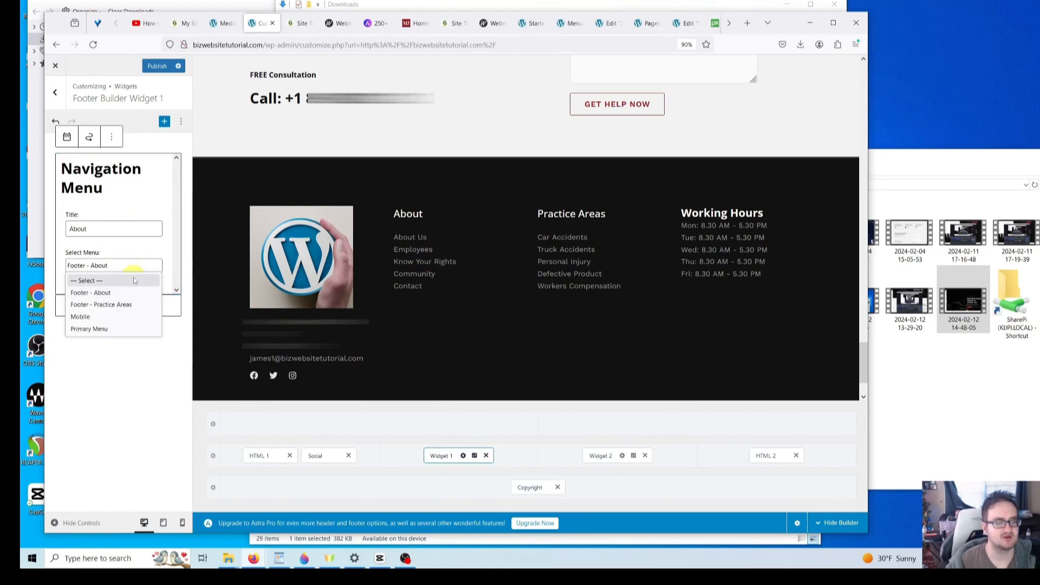
pyautogui.click(134, 289)
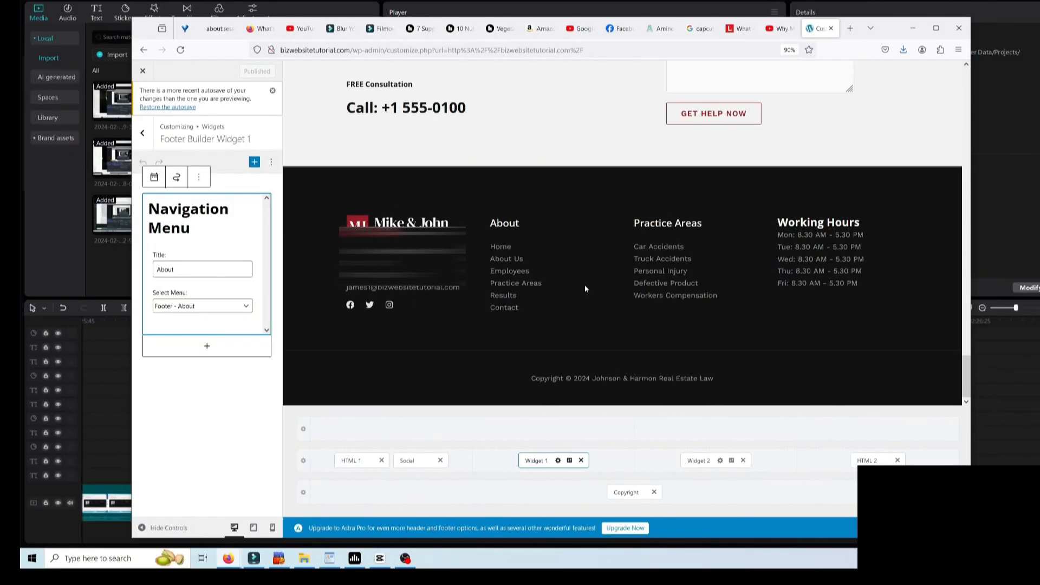
# - Load bizwebsitetutorial.com/wp-admin in a new Firefox tab
pyautogui.click(850, 29)
pyautogui.write('biz')
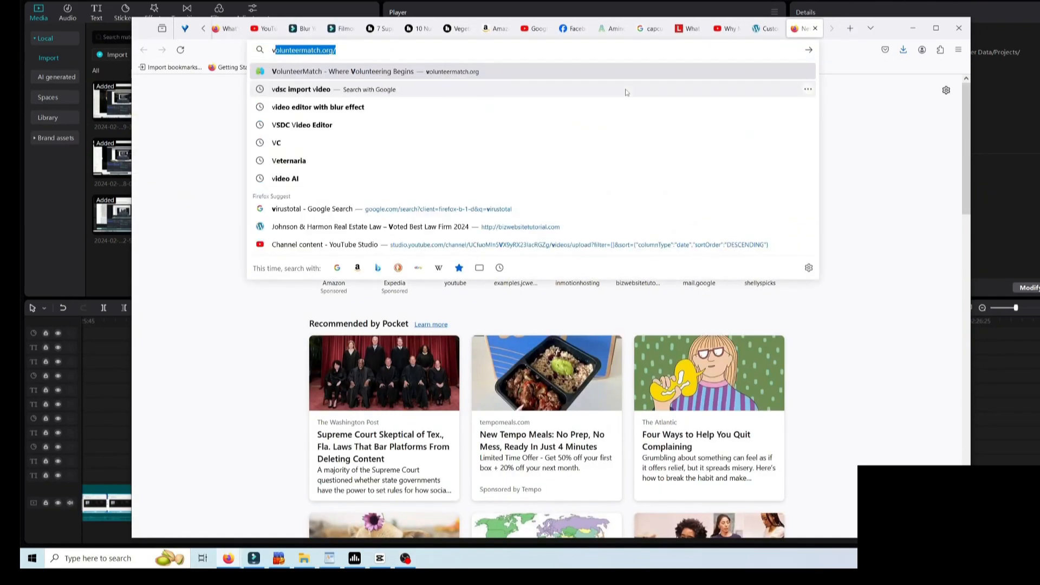
pyautogui.write('websitetutorial.com/')
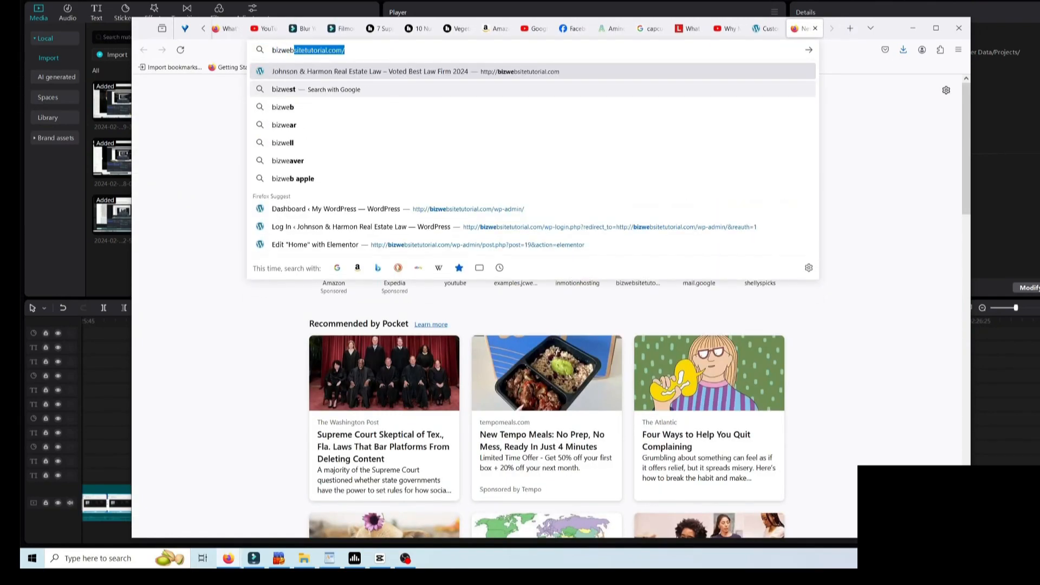
pyautogui.press('Right')
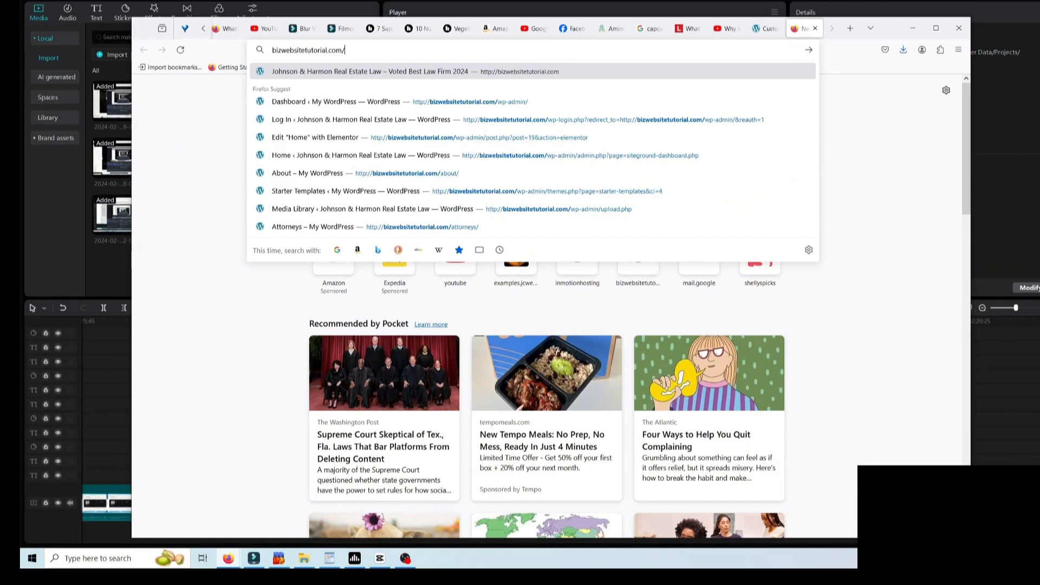
pyautogui.write('w')
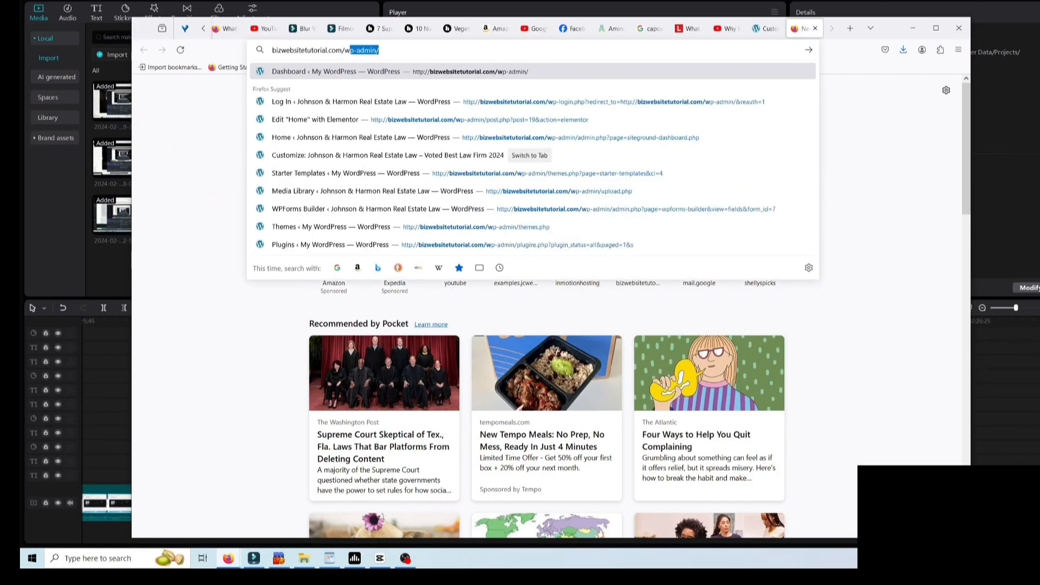
pyautogui.write('p-admin')
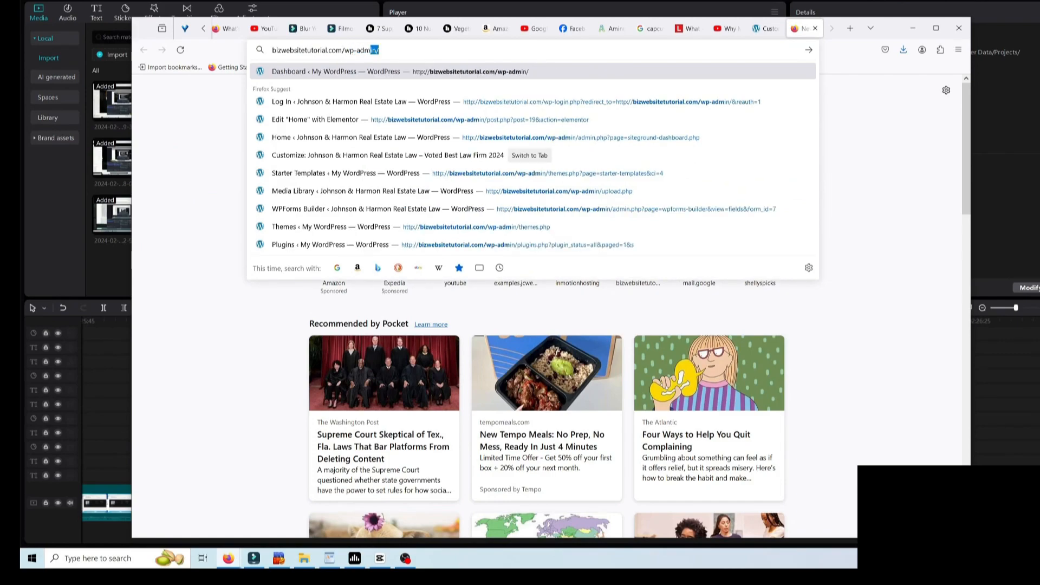
pyautogui.press('BackSpace')
pyautogui.press('Return')
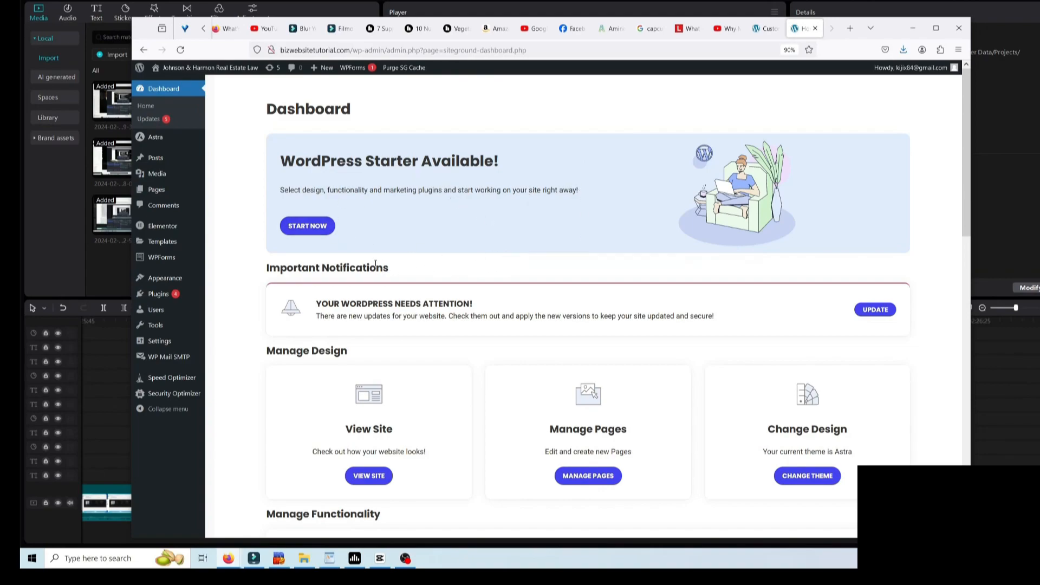
# - Under Appearance > Menus, select the Footer - About menu for editing
pyautogui.moveTo(180, 279)
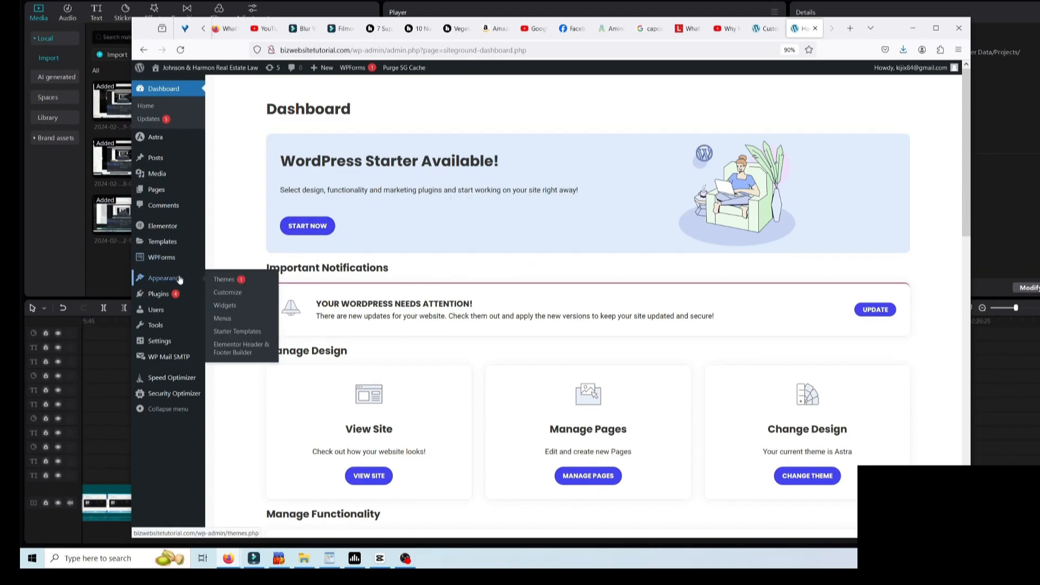
pyautogui.click(233, 320)
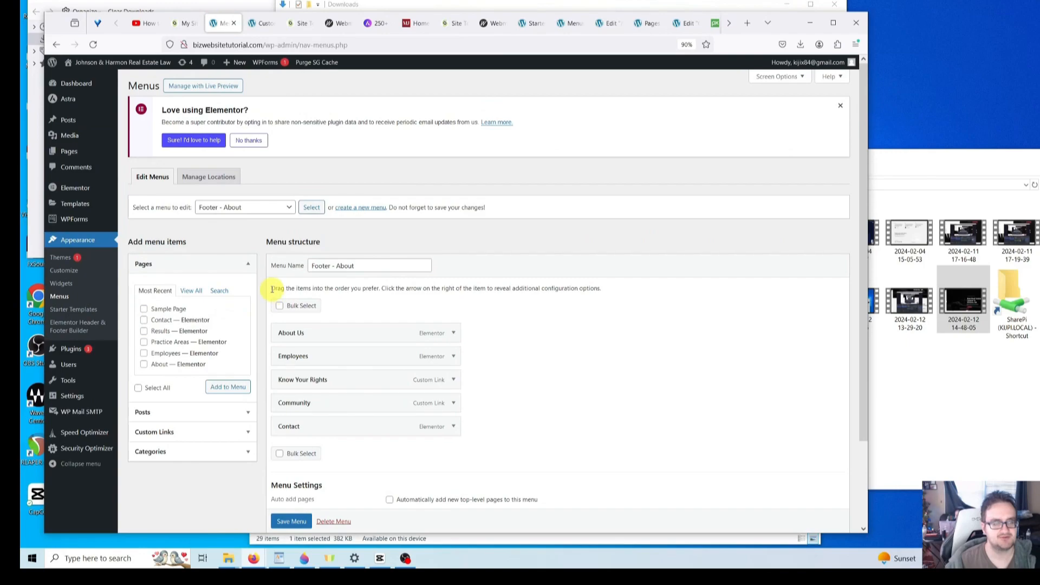
pyautogui.click(244, 208)
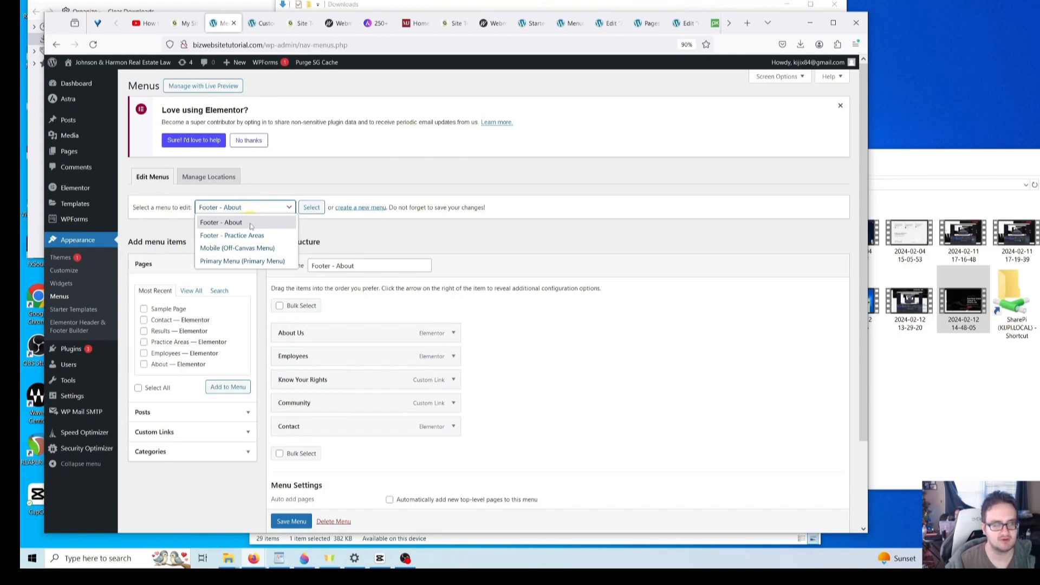
pyautogui.click(250, 224)
pyautogui.click(311, 208)
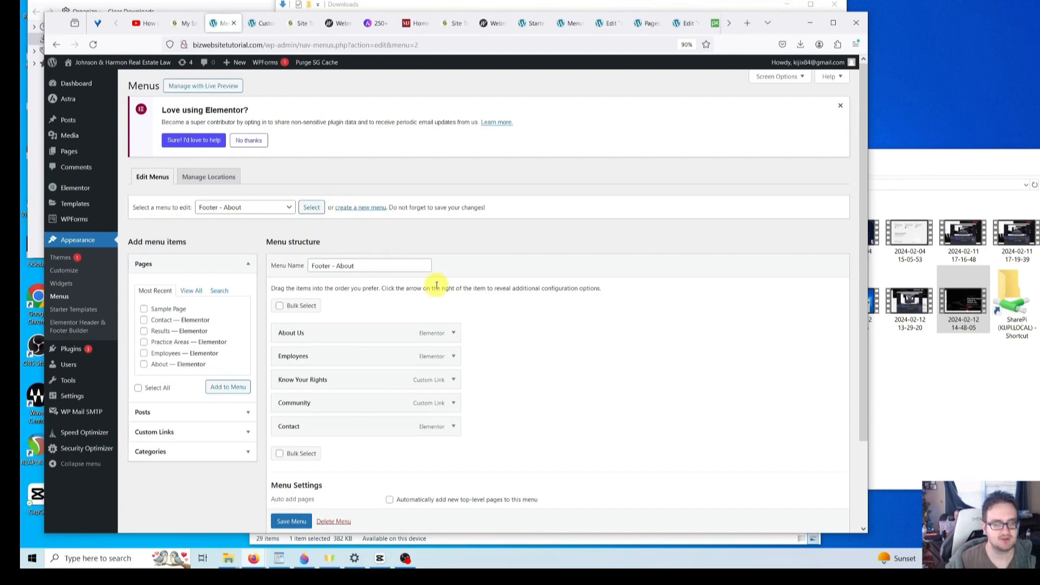
pyautogui.scroll(-2, 479, 298)
pyautogui.scroll(1, 479, 297)
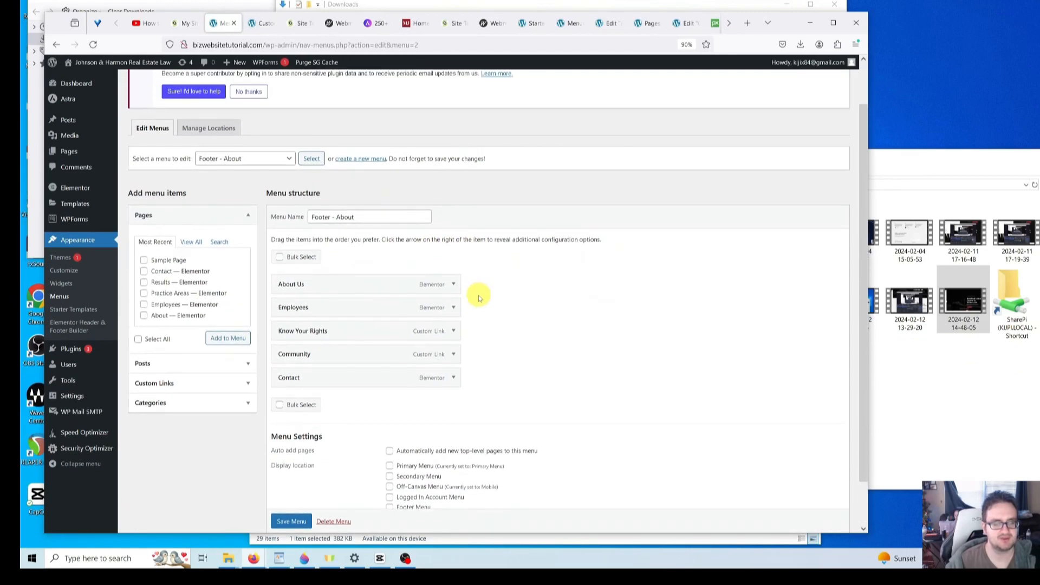
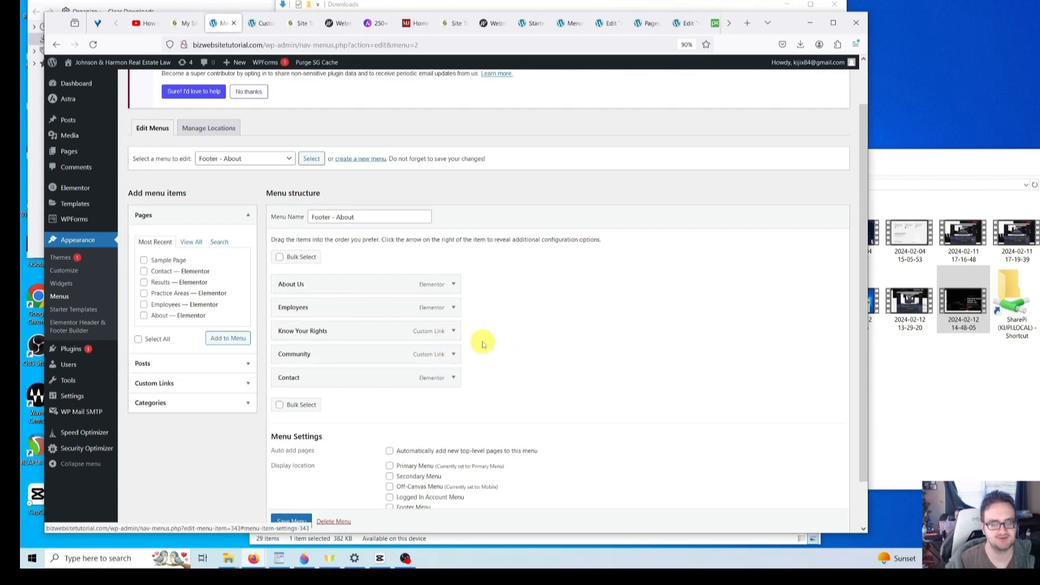
# - Remove the Know Your Rights and Community items from the Footer - About menu
pyautogui.click(455, 332)
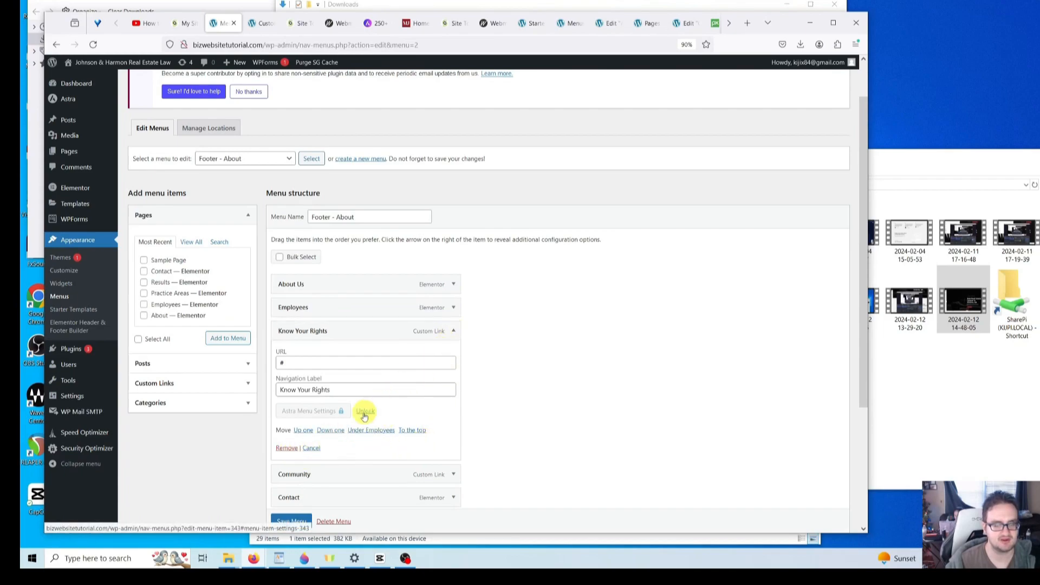
pyautogui.click(287, 449)
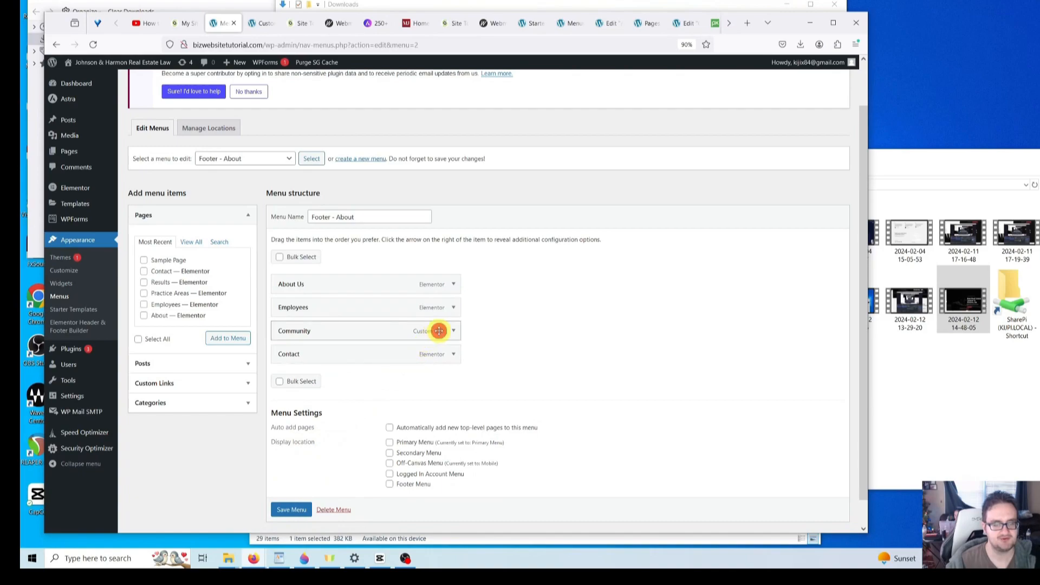
pyautogui.click(457, 333)
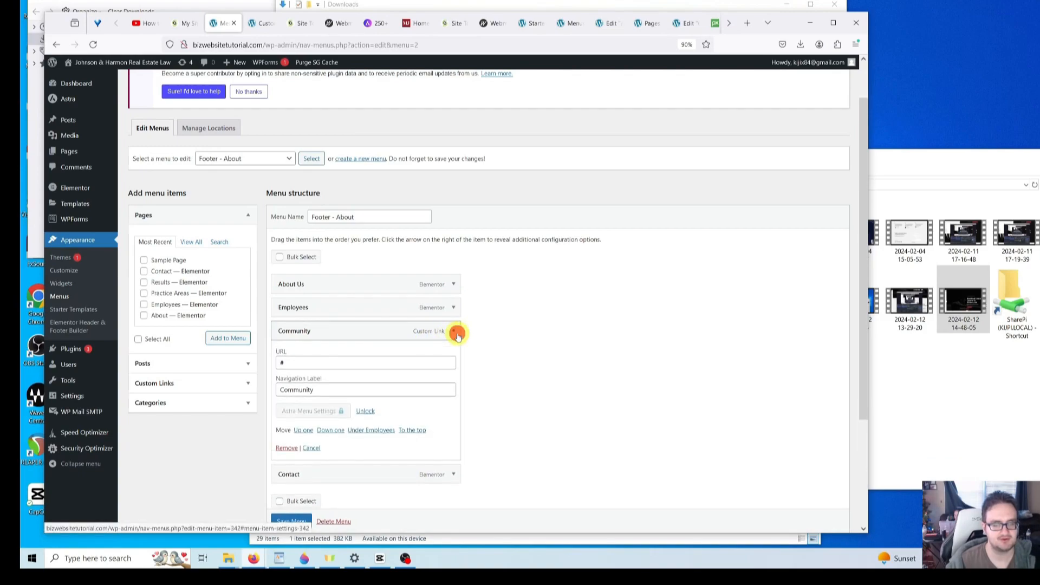
pyautogui.click(287, 449)
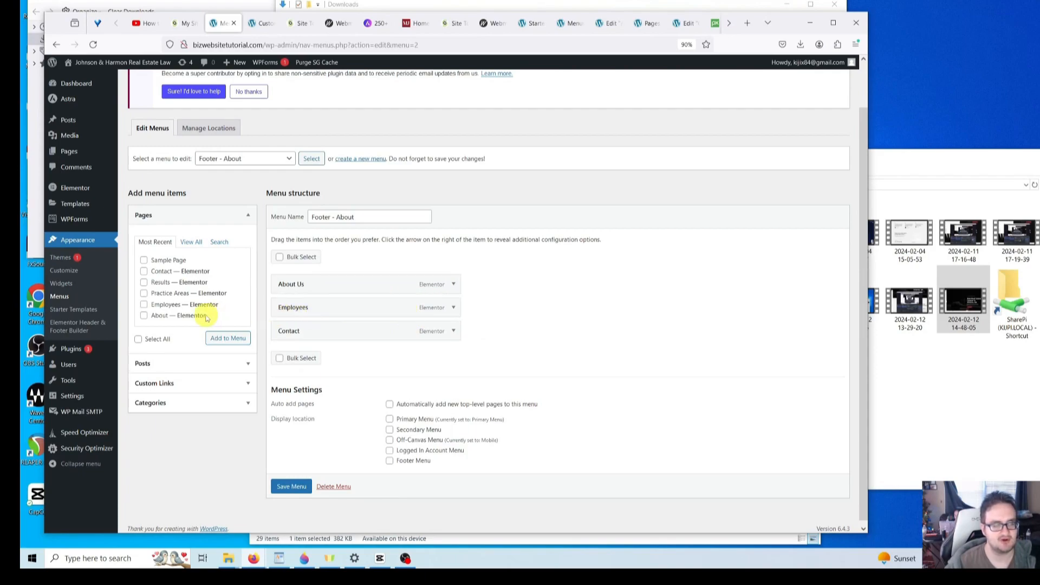
# - Add the Results page to the menu, placed between Employees and Contact
pyautogui.click(143, 282)
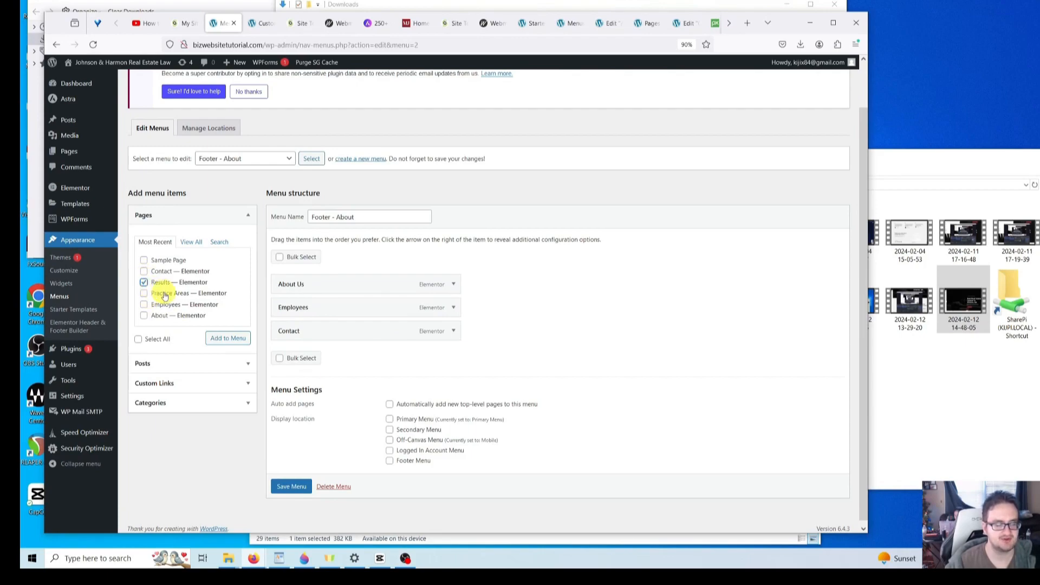
pyautogui.click(229, 339)
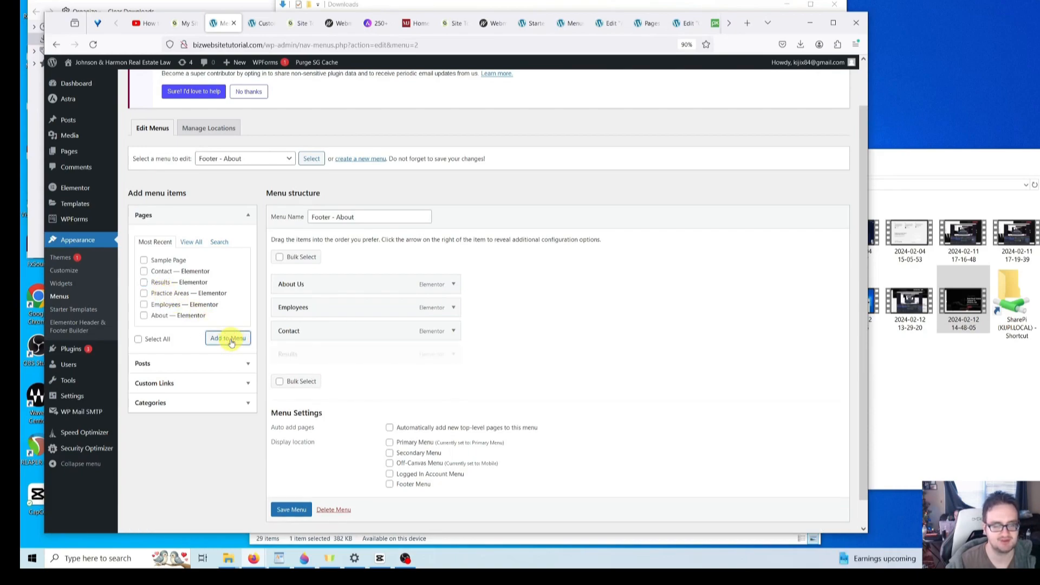
pyautogui.moveTo(313, 353); pyautogui.dragTo(318, 330)
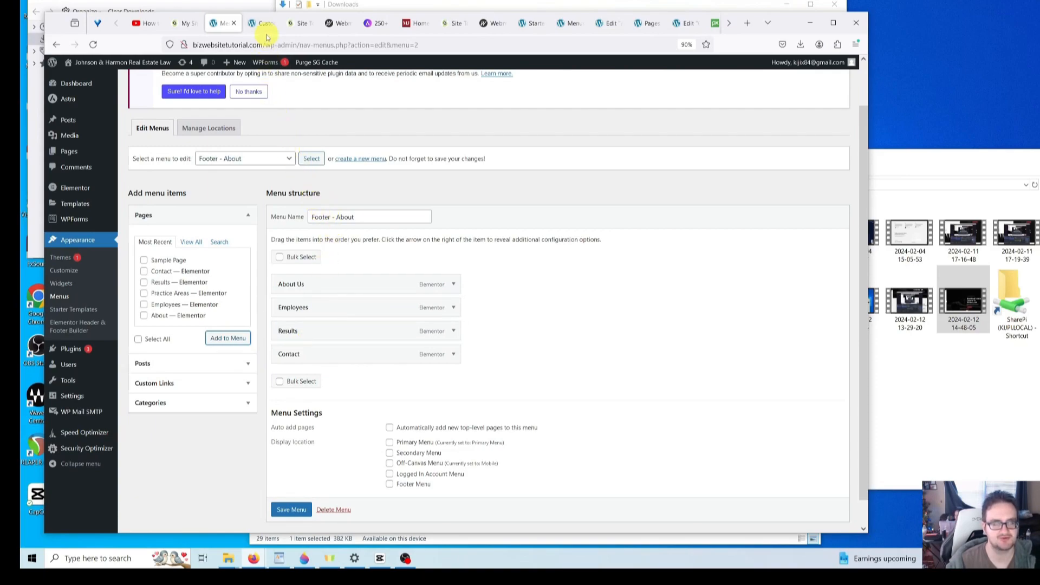
# - Reorder the browser tabs and load the bizwebsitetutorial.com site in one of them
pyautogui.moveTo(267, 72)
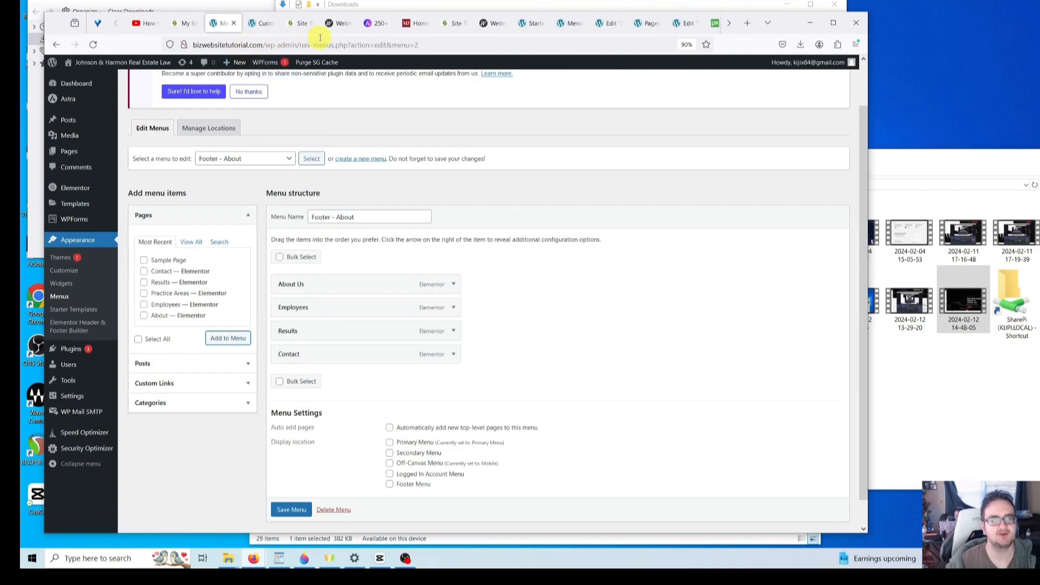
pyautogui.click(331, 24)
pyautogui.moveTo(331, 24); pyautogui.dragTo(297, 25)
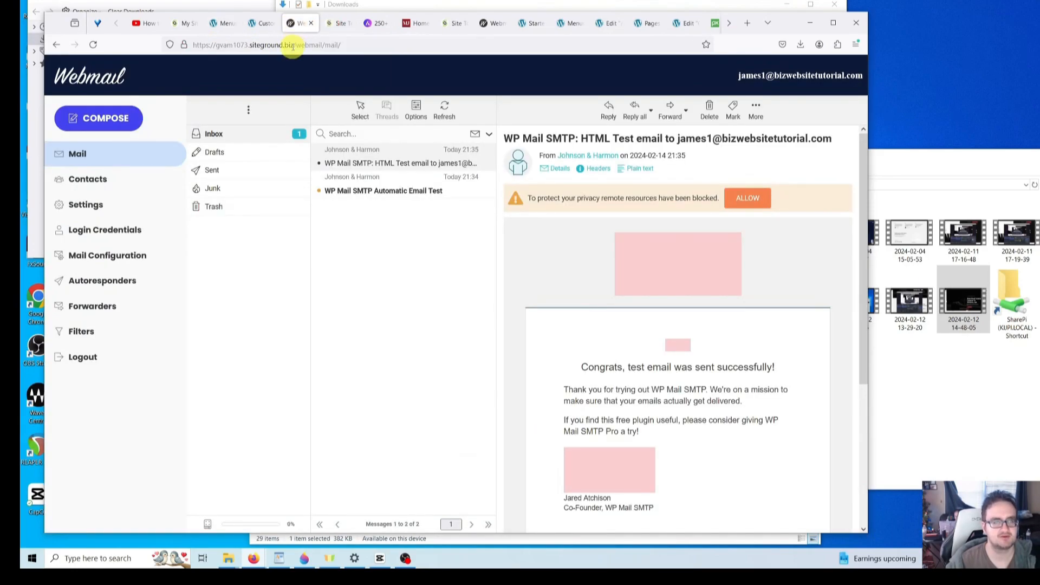
pyautogui.click(292, 46)
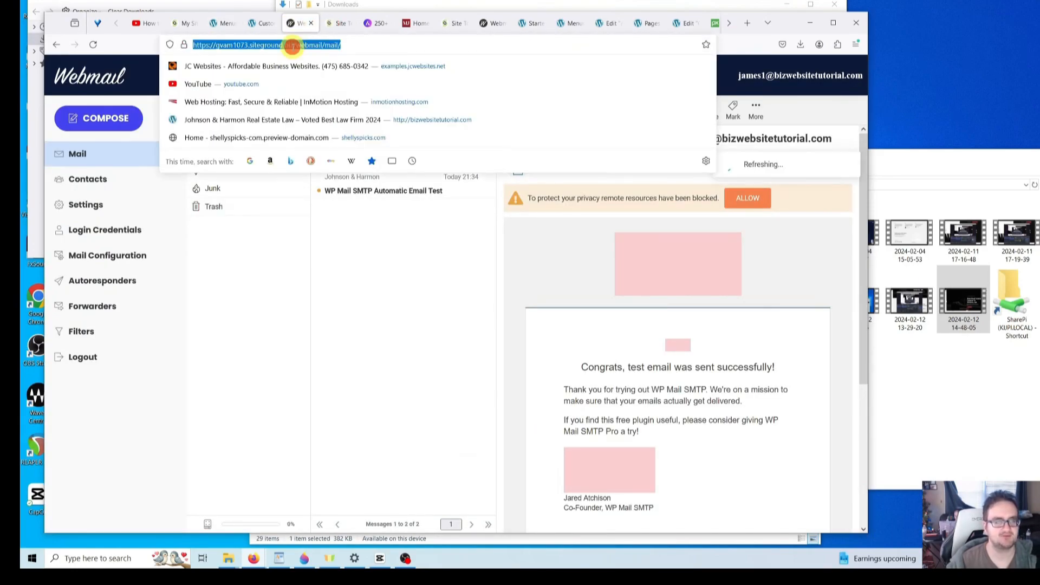
pyautogui.press('BackSpace')
pyautogui.write('bizwebsitetutorial.com/')
pyautogui.press('Return')
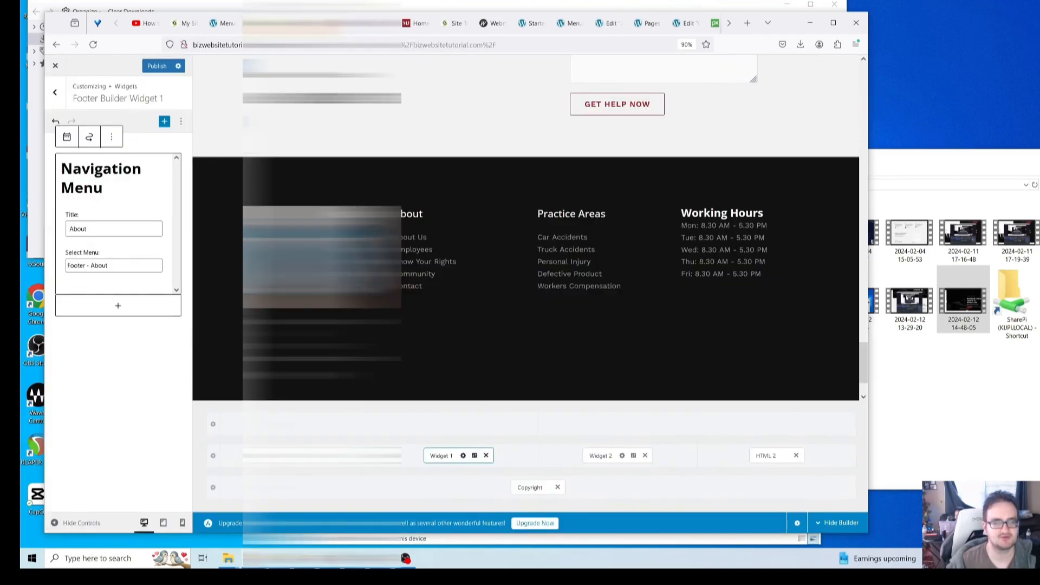
# - Add a custom link 'Home' with URL / to the top of the menu, then view the homepage
pyautogui.click(222, 27)
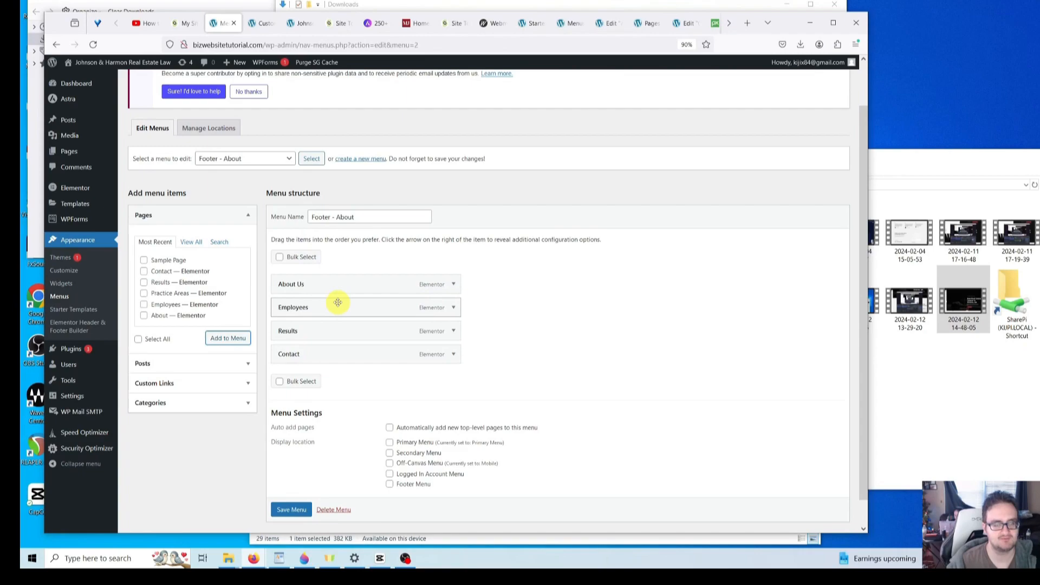
pyautogui.click(247, 386)
pyautogui.click(213, 282)
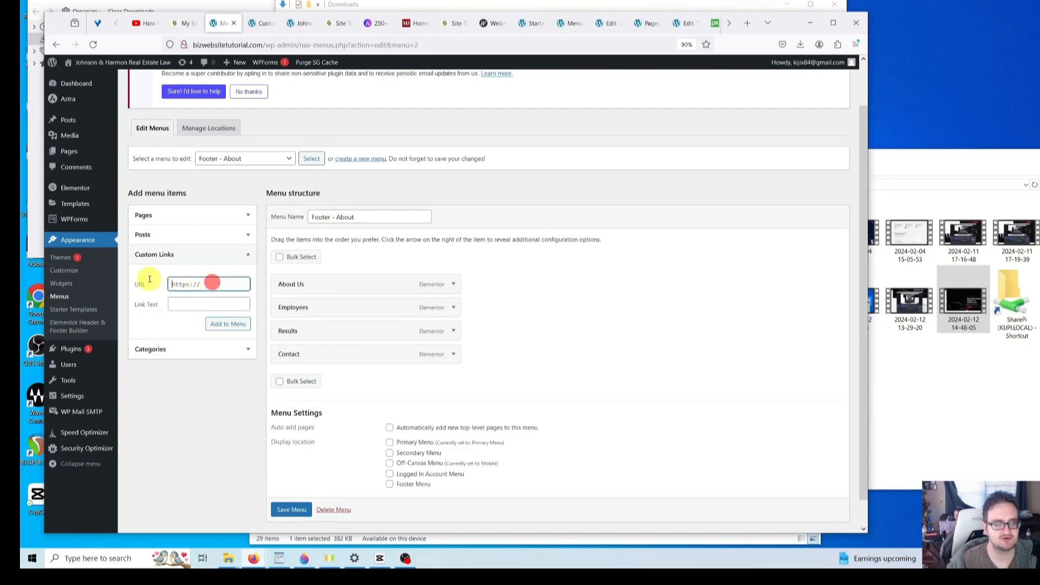
pyautogui.hotkey('ctrl', 'a')
pyautogui.write('/')
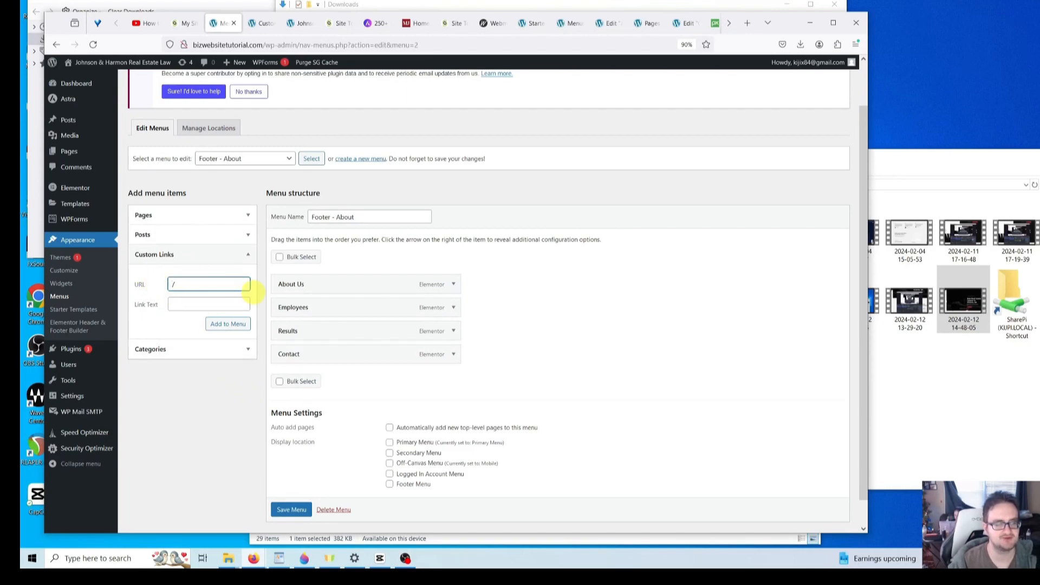
pyautogui.click(234, 303)
pyautogui.write('H')
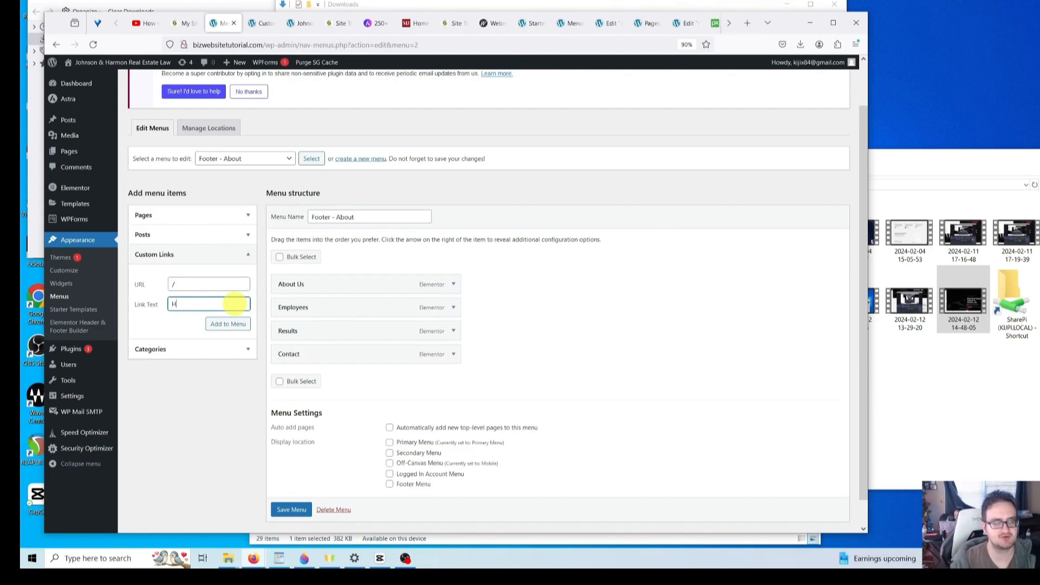
pyautogui.write('ome')
pyautogui.click(233, 324)
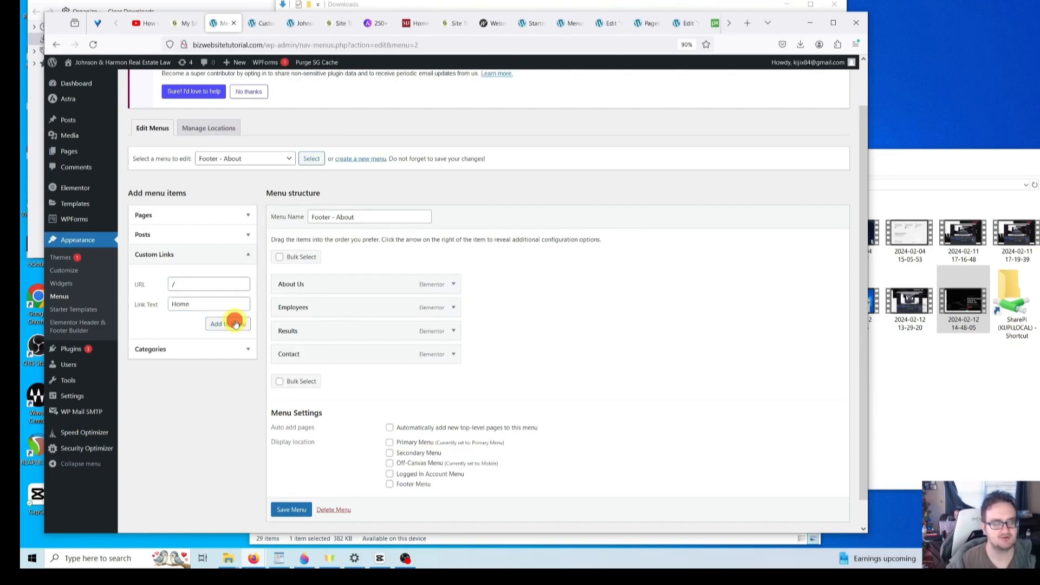
pyautogui.moveTo(308, 379); pyautogui.dragTo(306, 285)
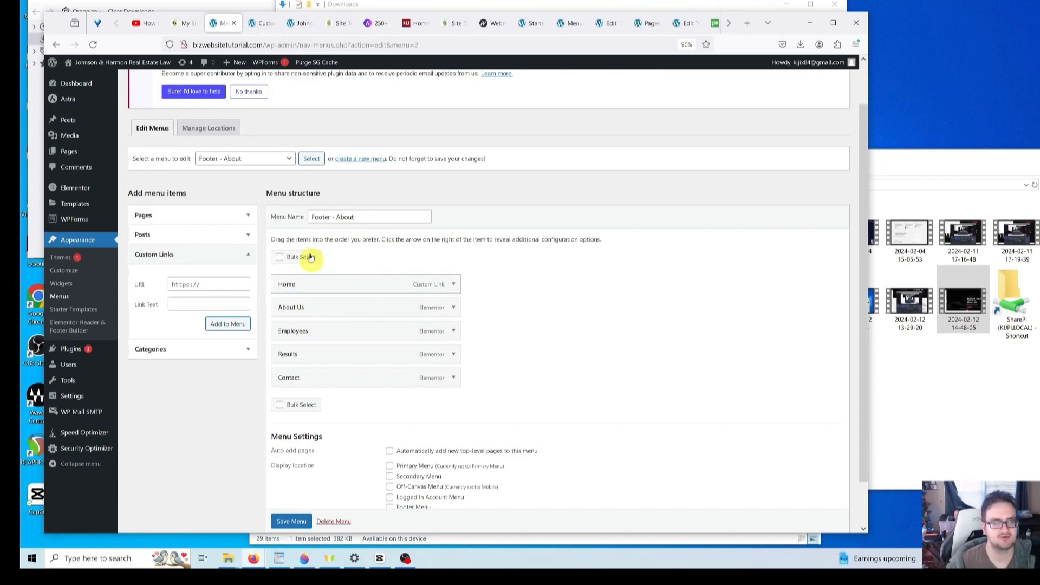
pyautogui.click(295, 24)
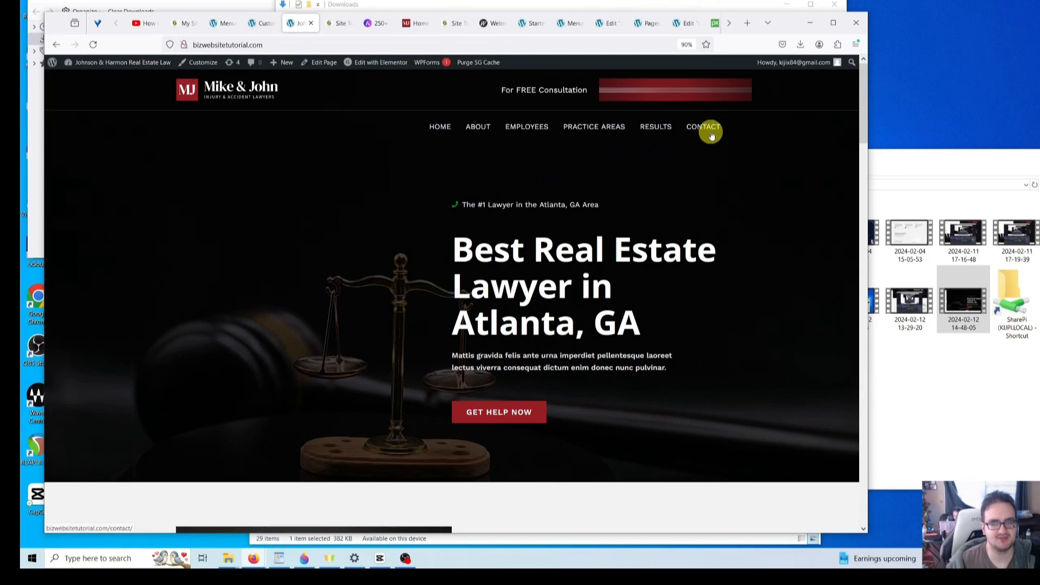
# - Insert the Practice Areas page below Employees and above Results, then save the Footer - About menu
pyautogui.click(223, 24)
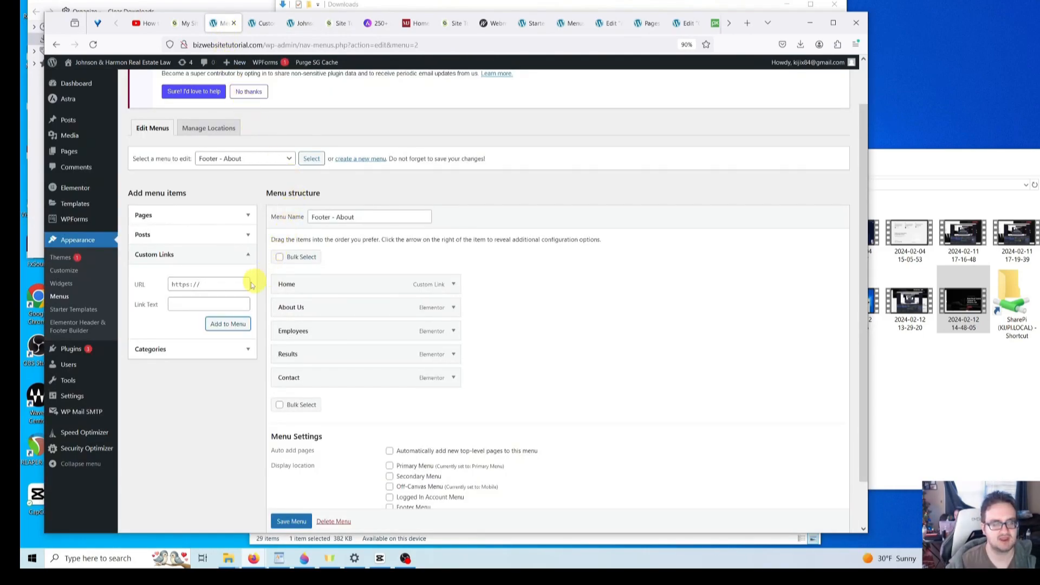
pyautogui.click(247, 215)
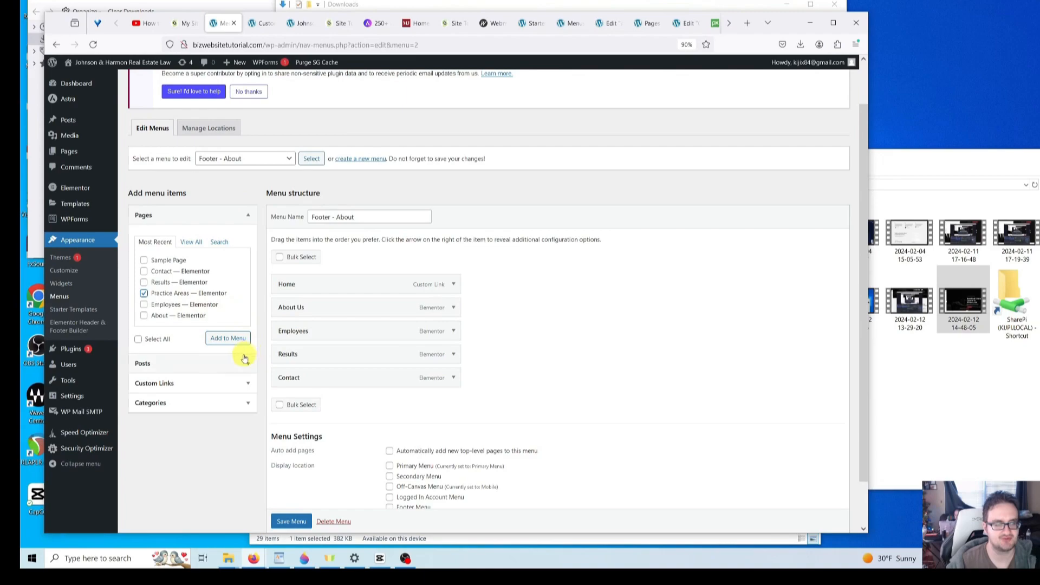
pyautogui.click(231, 340)
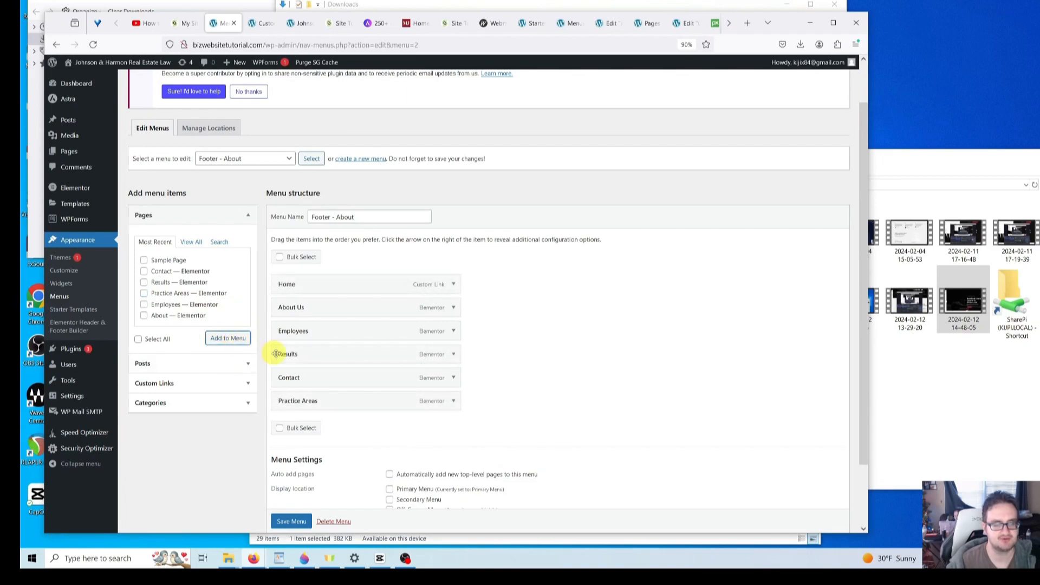
pyautogui.moveTo(333, 405); pyautogui.dragTo(318, 347)
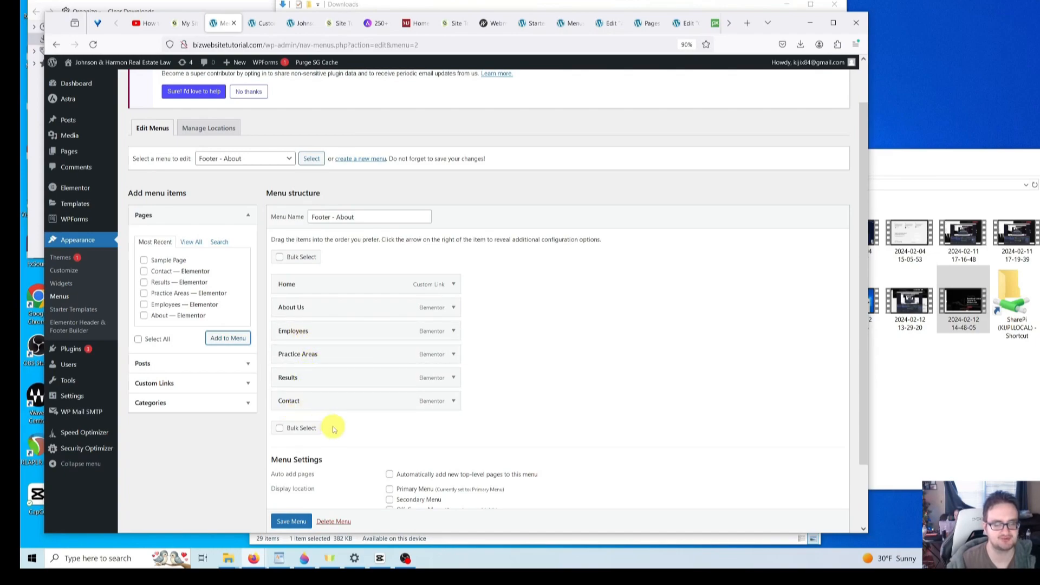
pyautogui.scroll(-2, 349, 421)
pyautogui.click(287, 510)
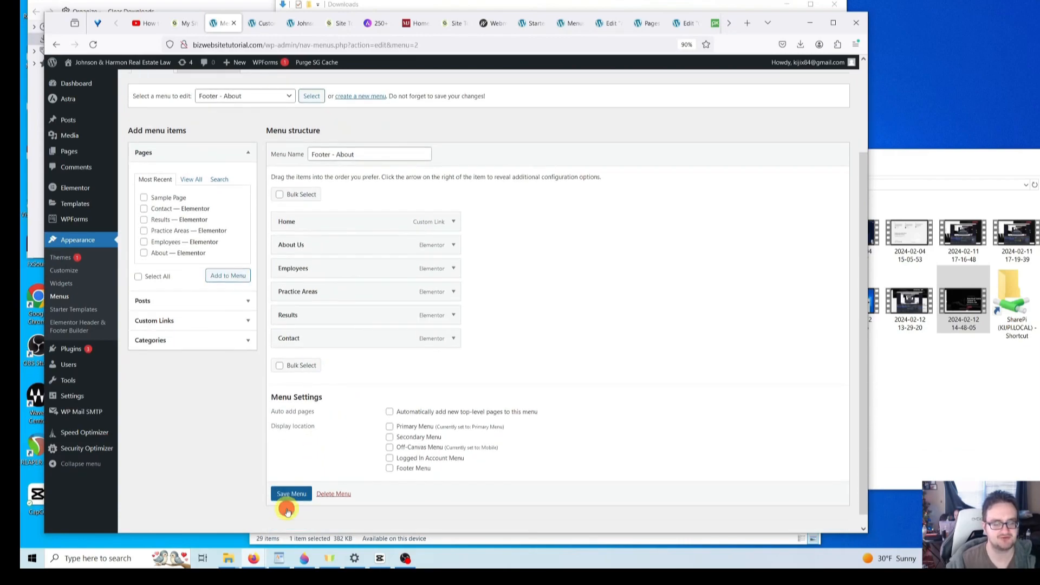
pyautogui.click(287, 498)
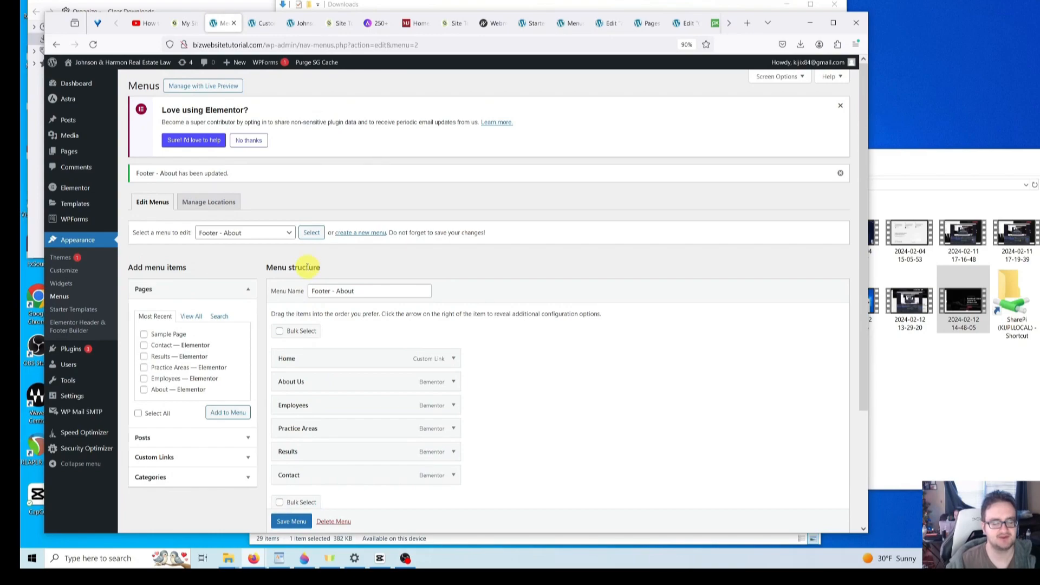
# - Publish the updated footer menu in the Customizer's Footer Builder and compare it with the live site
pyautogui.click(290, 23)
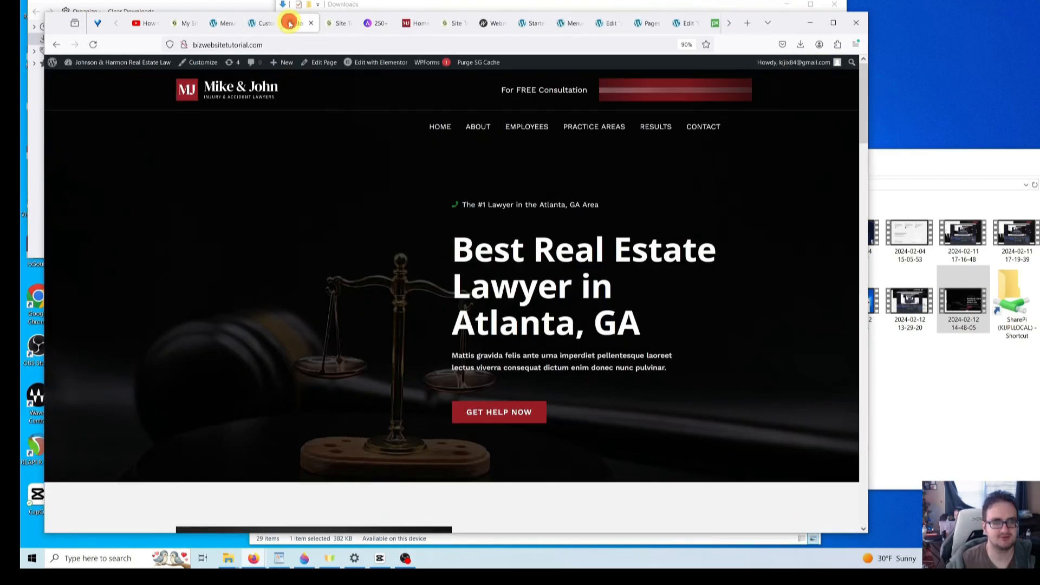
pyautogui.click(216, 23)
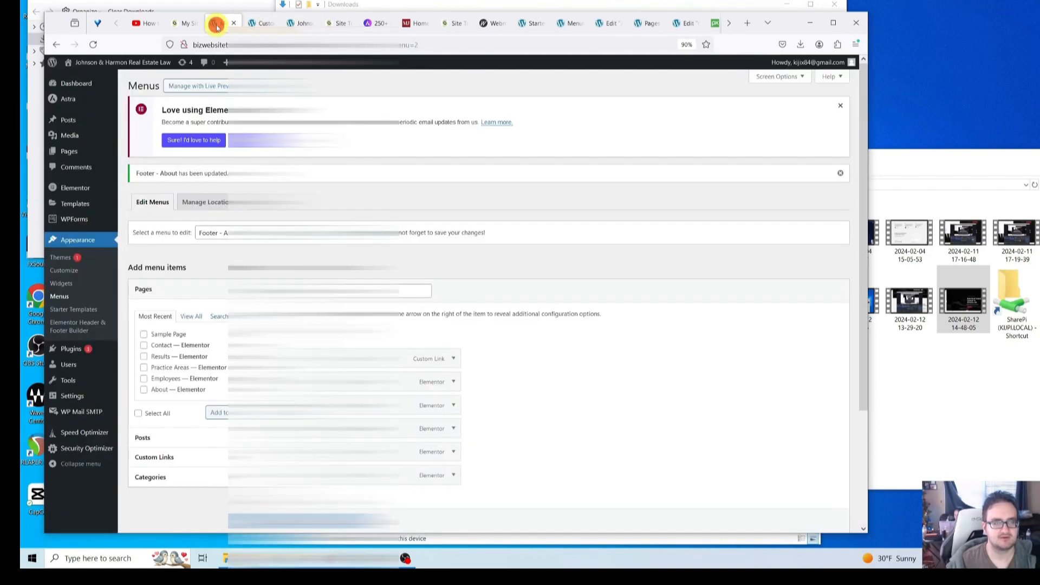
pyautogui.click(263, 24)
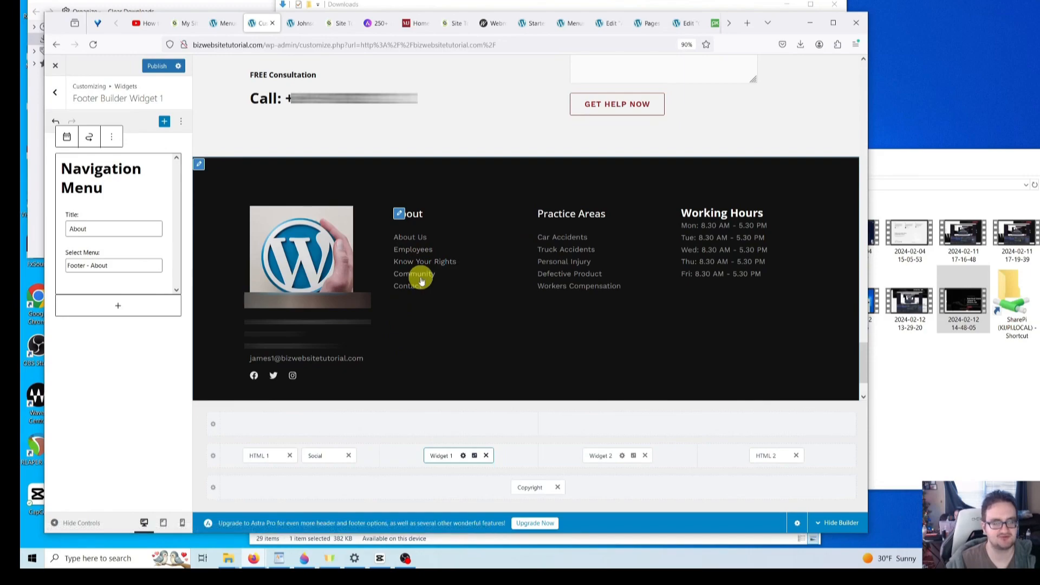
pyautogui.click(152, 66)
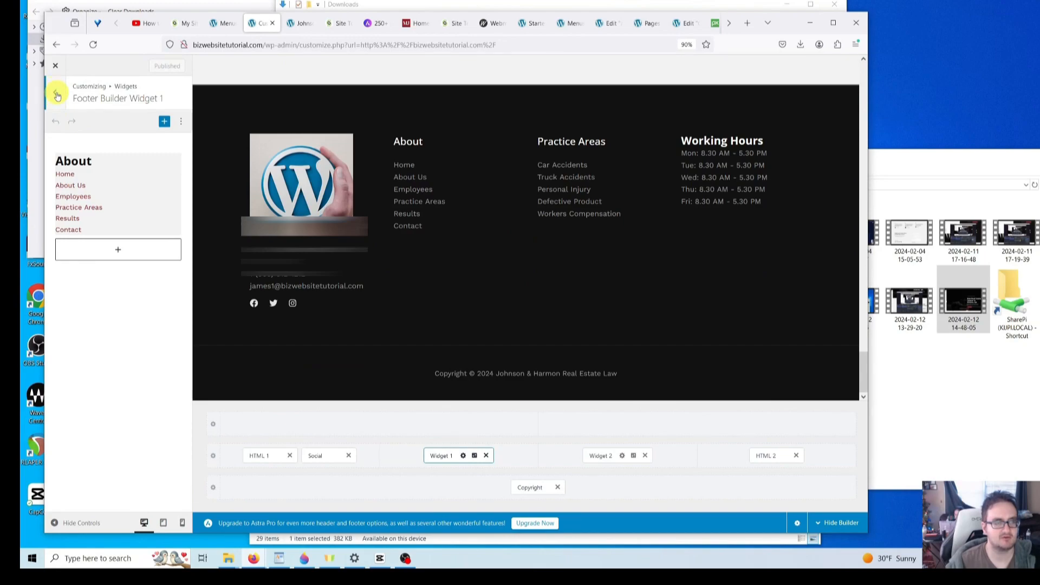
pyautogui.click(56, 93)
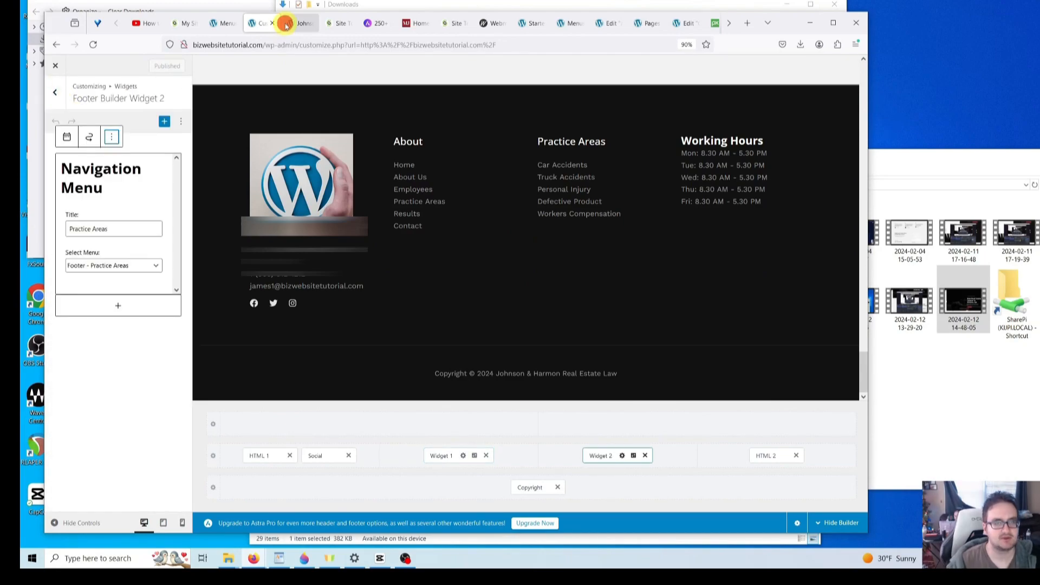
pyautogui.click(286, 23)
pyautogui.click(246, 24)
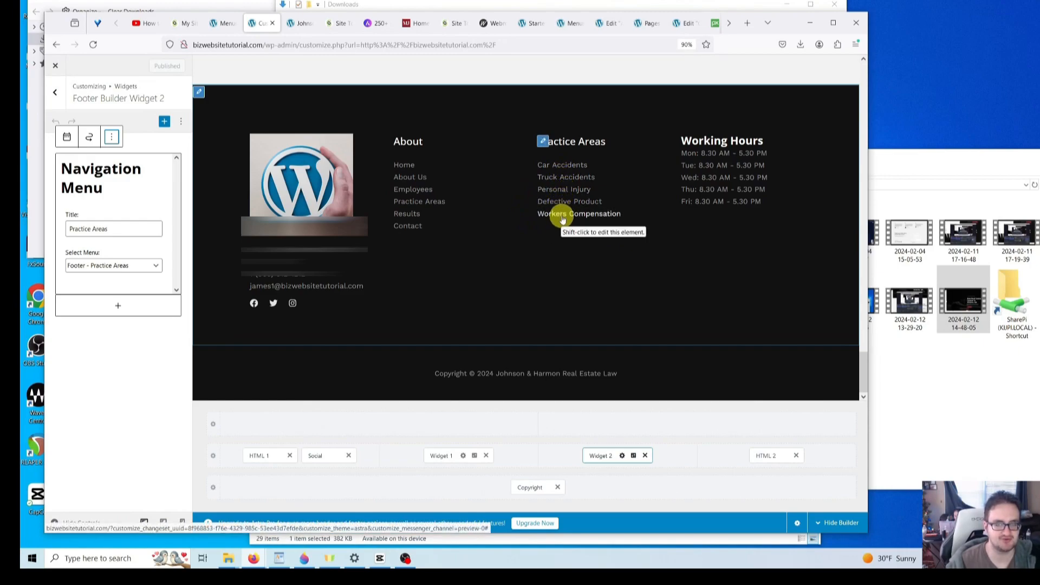
# - Change the Car Accidents menu item to URL /services with navigation label Real Estate
pyautogui.click(220, 25)
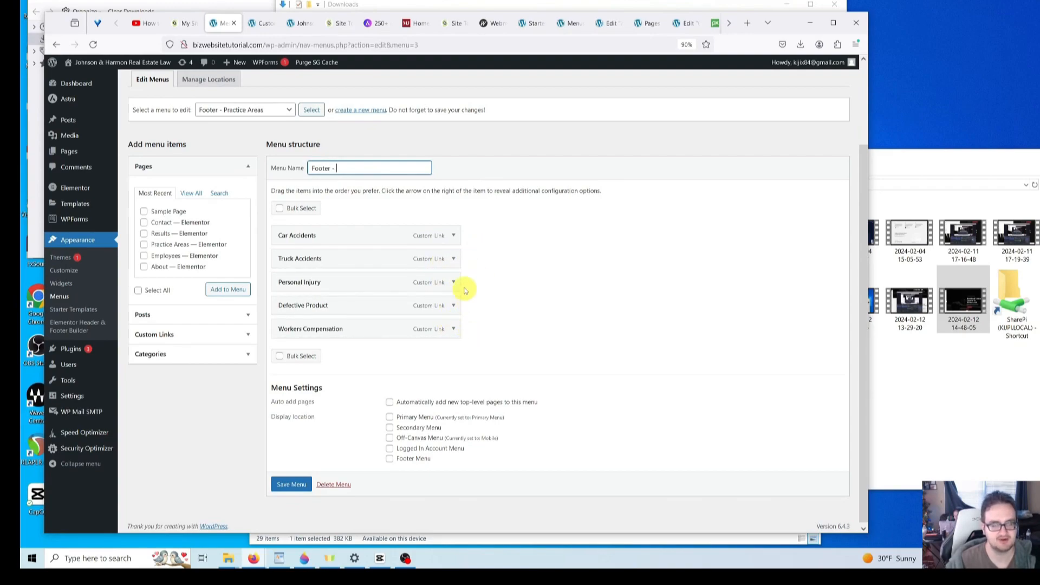
pyautogui.click(454, 235)
pyautogui.click(383, 270)
pyautogui.doubleClick(294, 266)
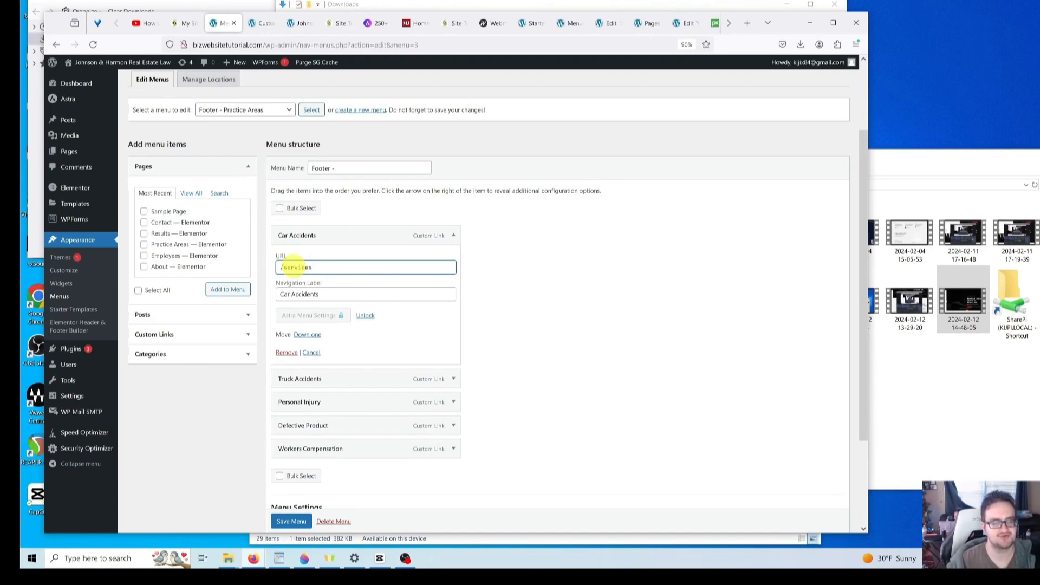
pyautogui.click(320, 293)
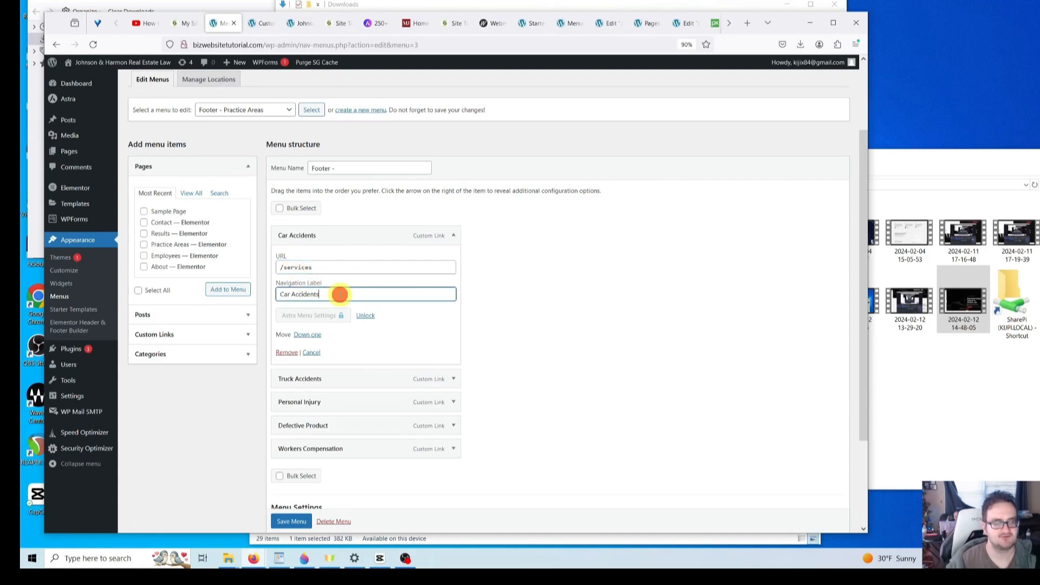
pyautogui.tripleClick(343, 293)
pyautogui.press('BackSpace')
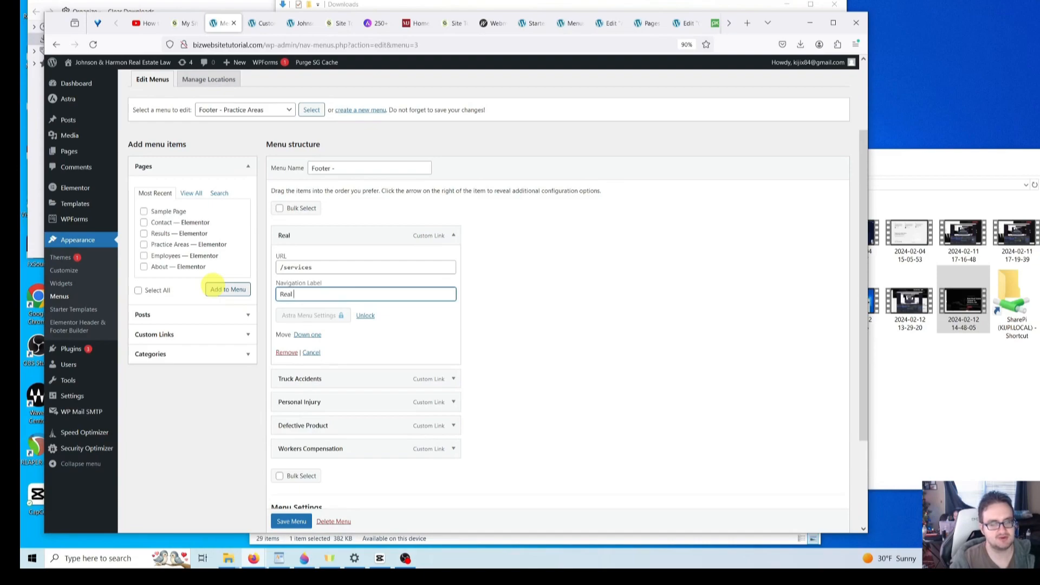
pyautogui.click(497, 305)
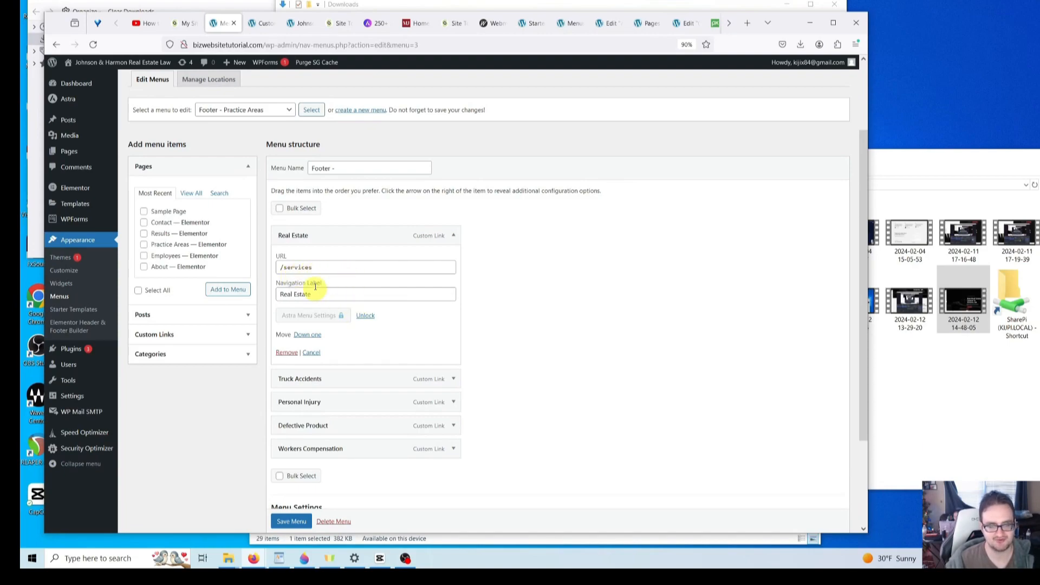
pyautogui.click(503, 292)
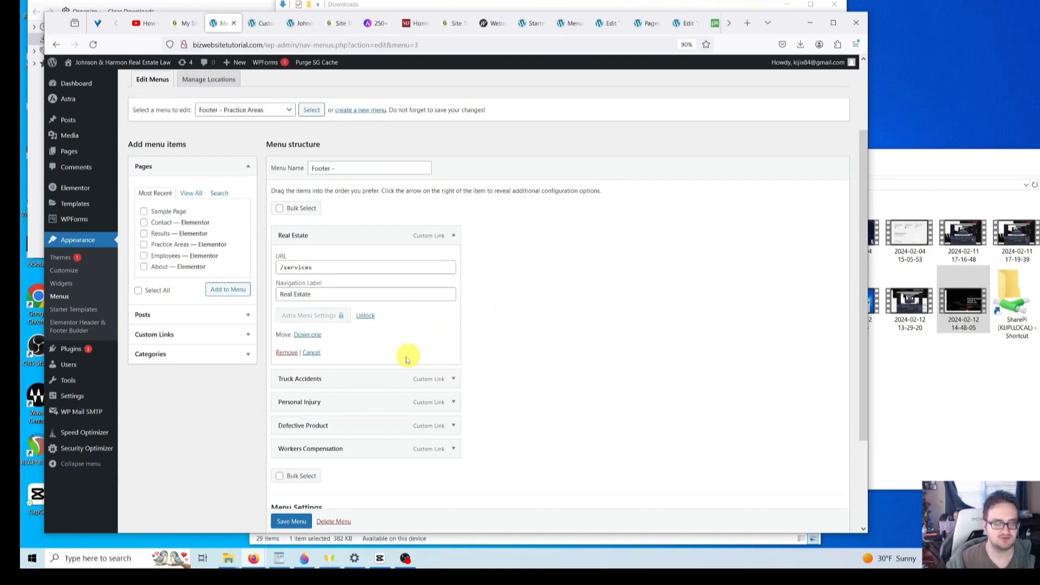
# - Expand the Truck Accidents item to review its settings, then go back to the footer customizer
pyautogui.click(451, 380)
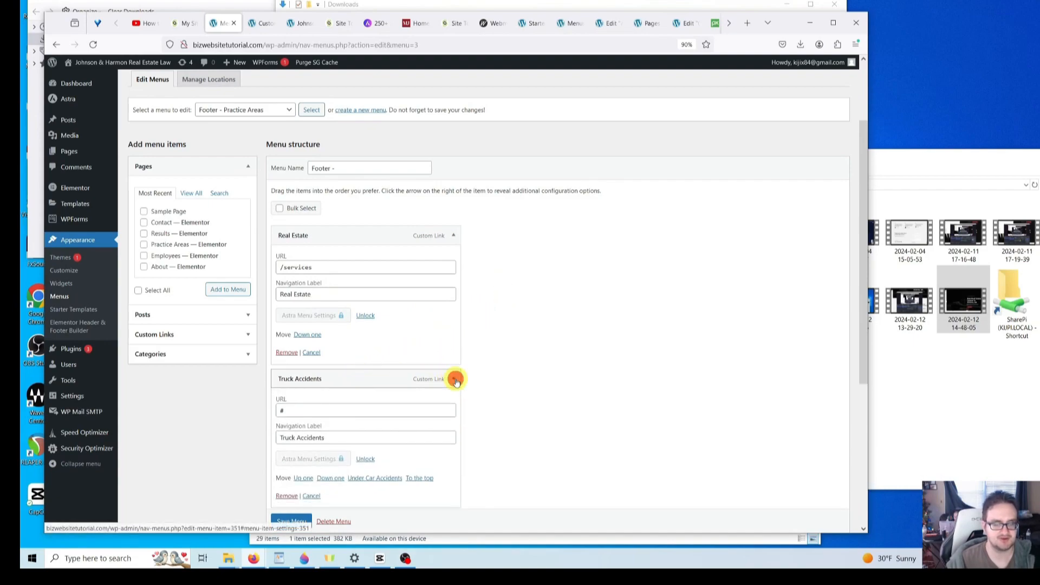
pyautogui.scroll(-3, 465, 374)
pyautogui.scroll(-3, 464, 367)
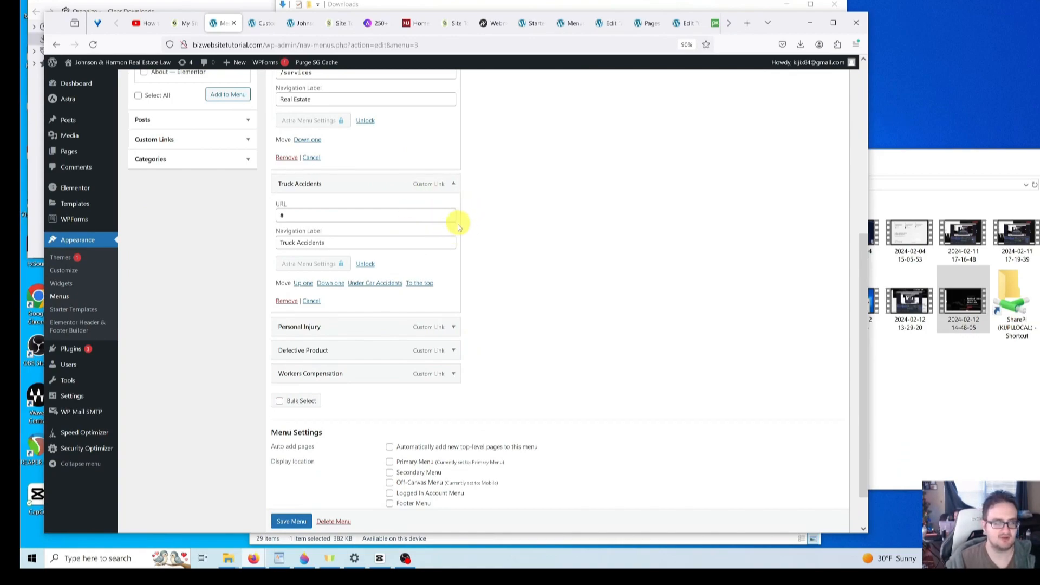
pyautogui.scroll(2, 458, 255)
pyautogui.scroll(2, 471, 287)
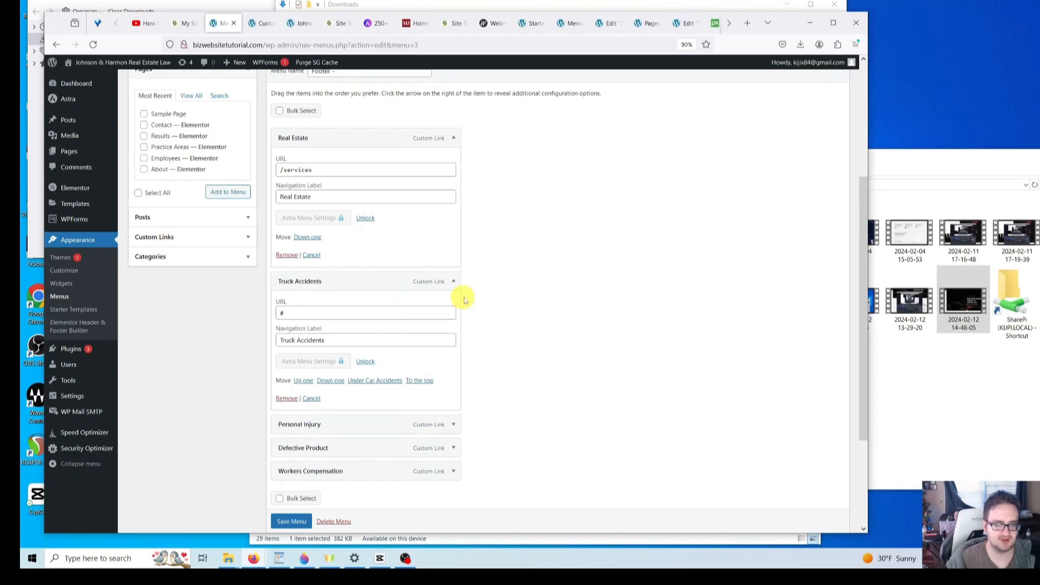
pyautogui.scroll(6, 441, 283)
pyautogui.click(253, 24)
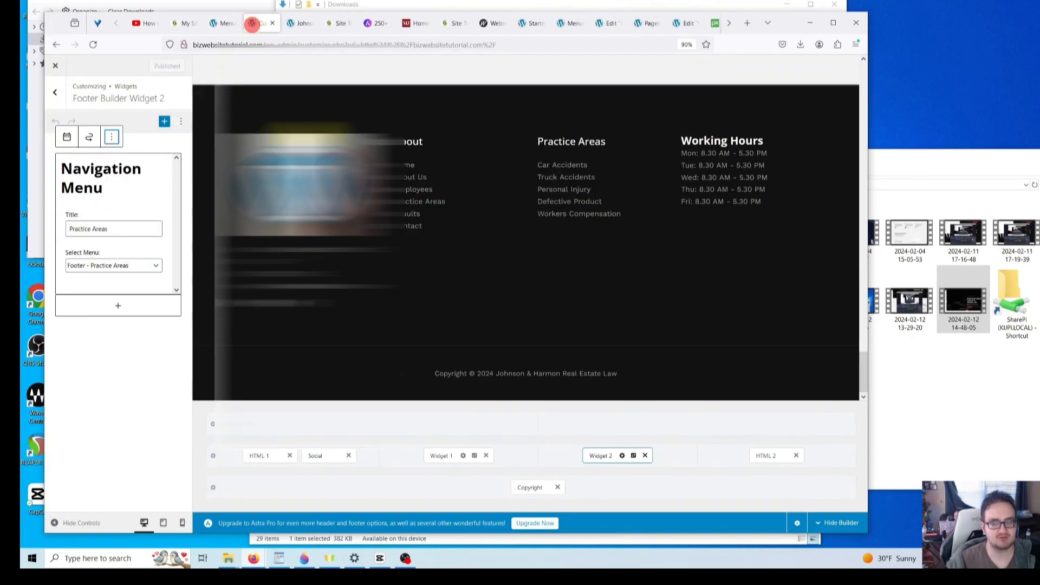
# - Delete the Practice Areas navigation menu block from the footer's second widget
pyautogui.scroll(3, 513, 306)
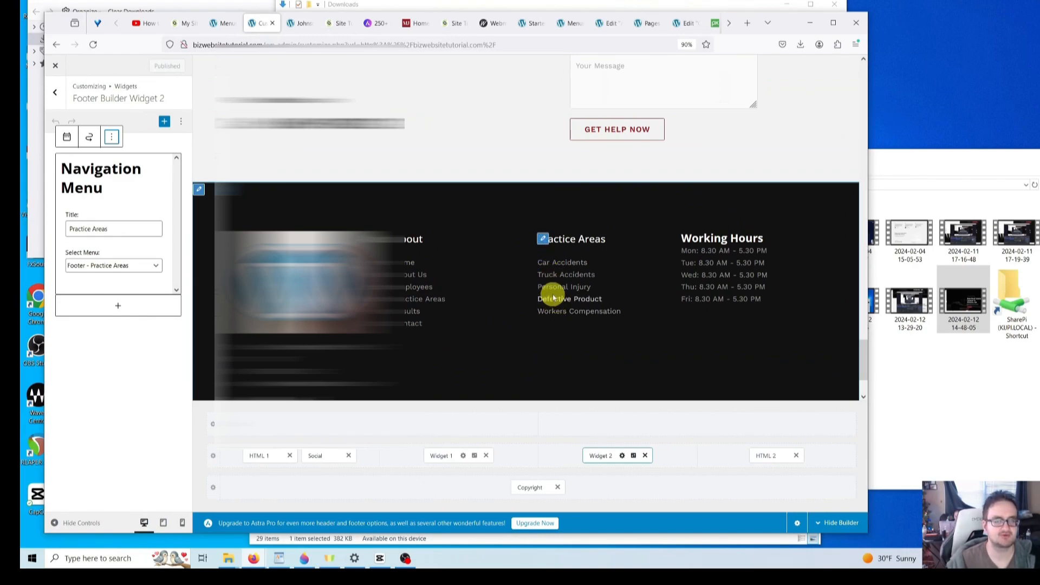
pyautogui.click(112, 139)
pyautogui.click(123, 314)
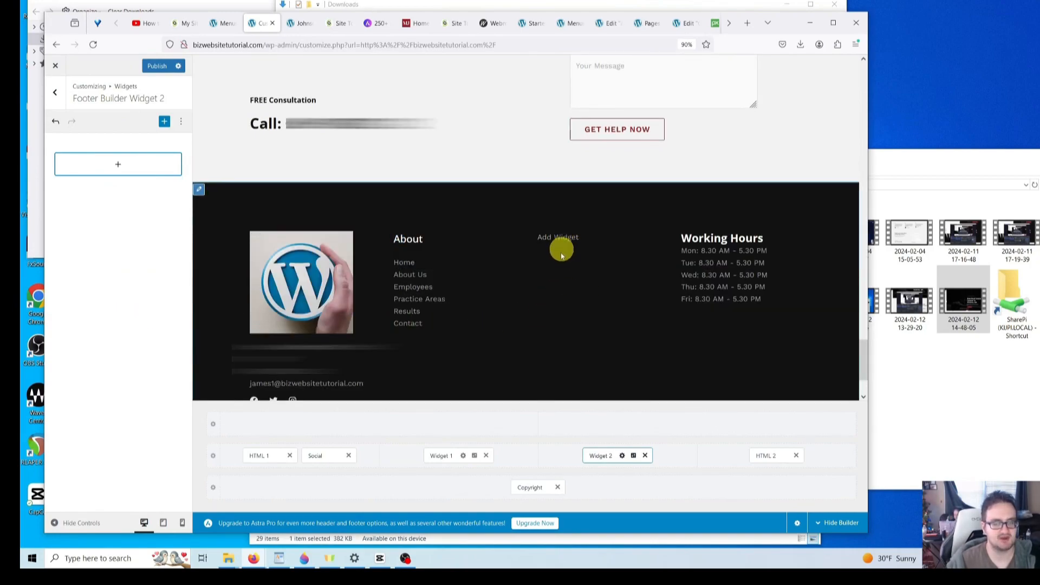
# - Add a 'Why Choose Us?' heading and a pasted 'We have been voted ...' paragraph, then publish
pyautogui.click(122, 166)
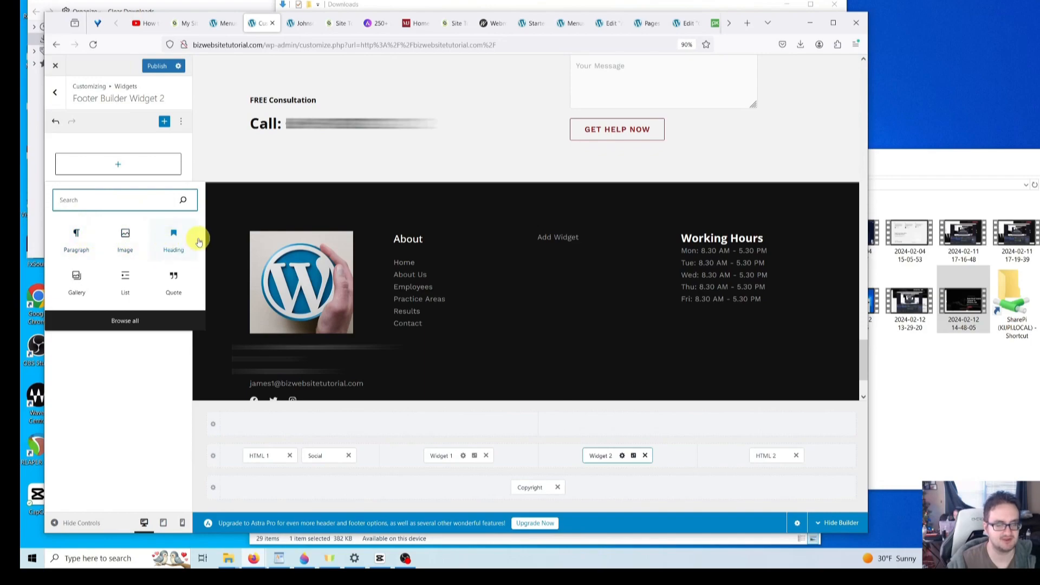
pyautogui.click(172, 238)
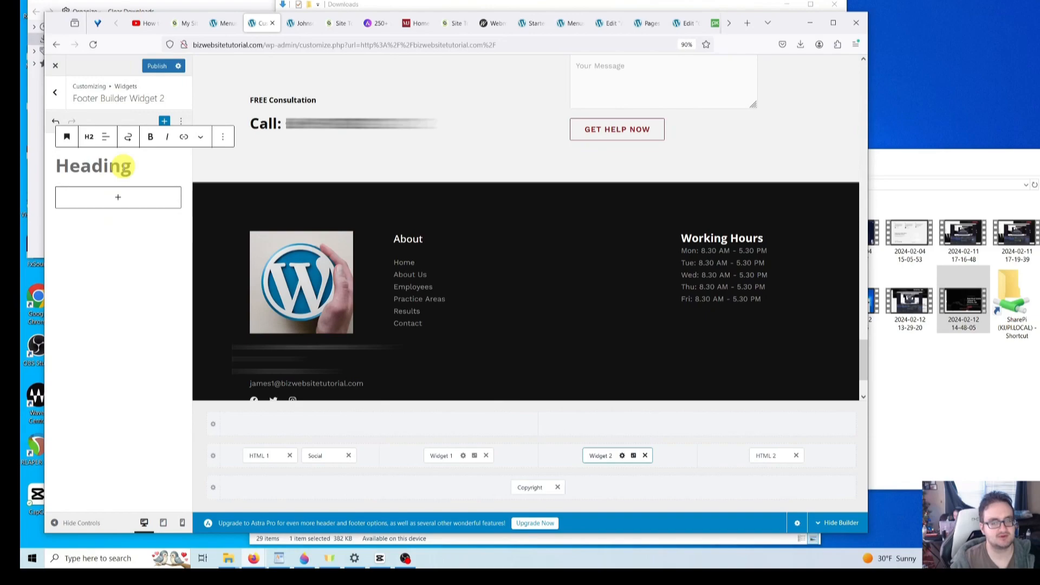
pyautogui.write('Why C')
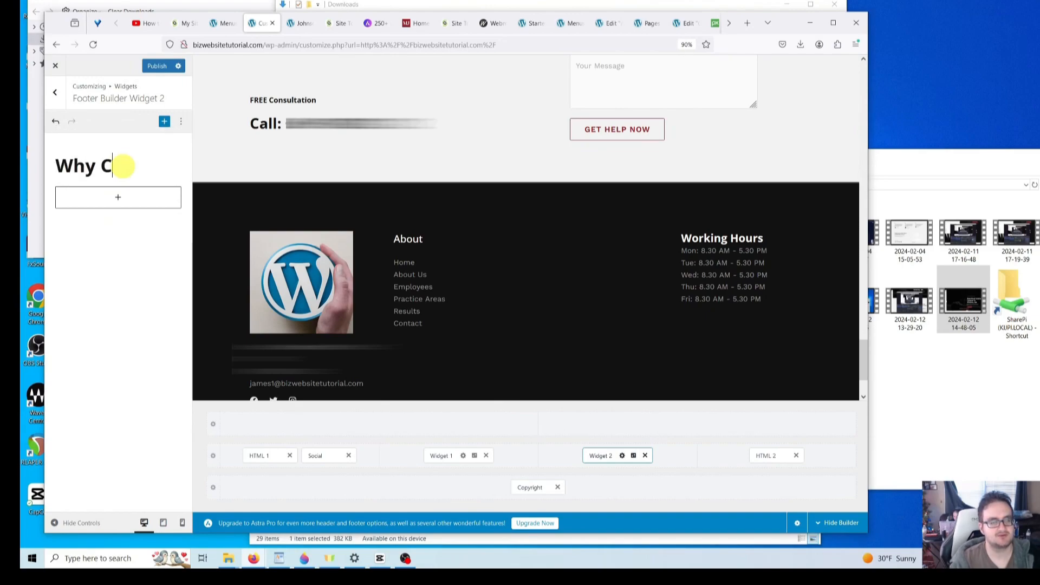
pyautogui.write('hoose Us?')
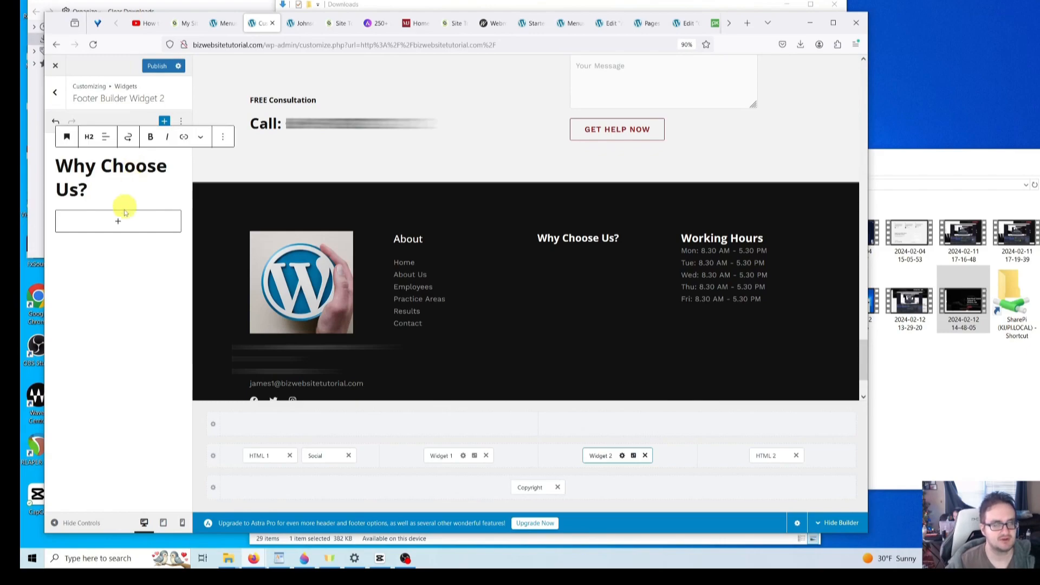
pyautogui.click(117, 226)
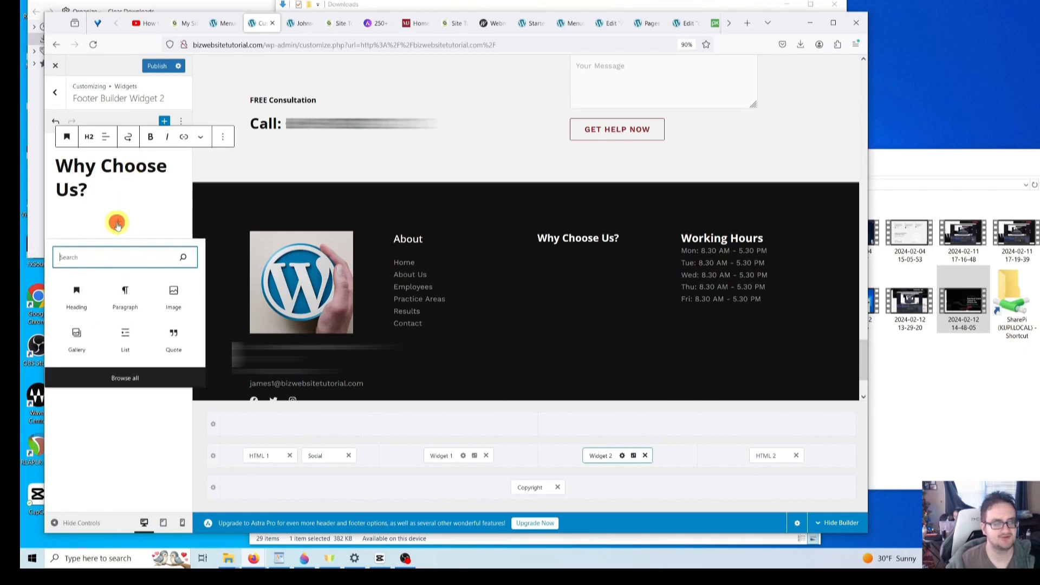
pyautogui.click(124, 295)
pyautogui.write('We have been voted the best as of 2024.')
pyautogui.press('BackSpace')
pyautogui.press('BackSpace')
pyautogui.press('BackSpace')
pyautogui.press('BackSpace')
pyautogui.press('BackSpace')
pyautogui.press('BackSpace')
pyautogui.press('BackSpace')
pyautogui.press('BackSpace')
pyautogui.press('BackSpace')
pyautogui.press('BackSpace')
pyautogui.press('BackSpace')
pyautogui.press('BackSpace')
pyautogui.press('BackSpace')
pyautogui.press('BackSpace')
pyautogui.press('BackSpace')
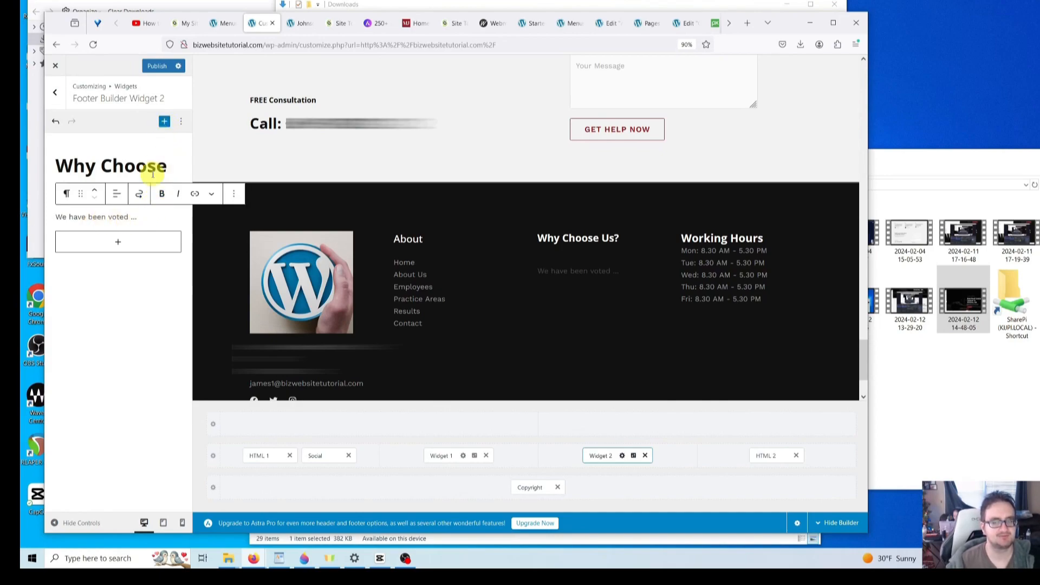
pyautogui.click(158, 66)
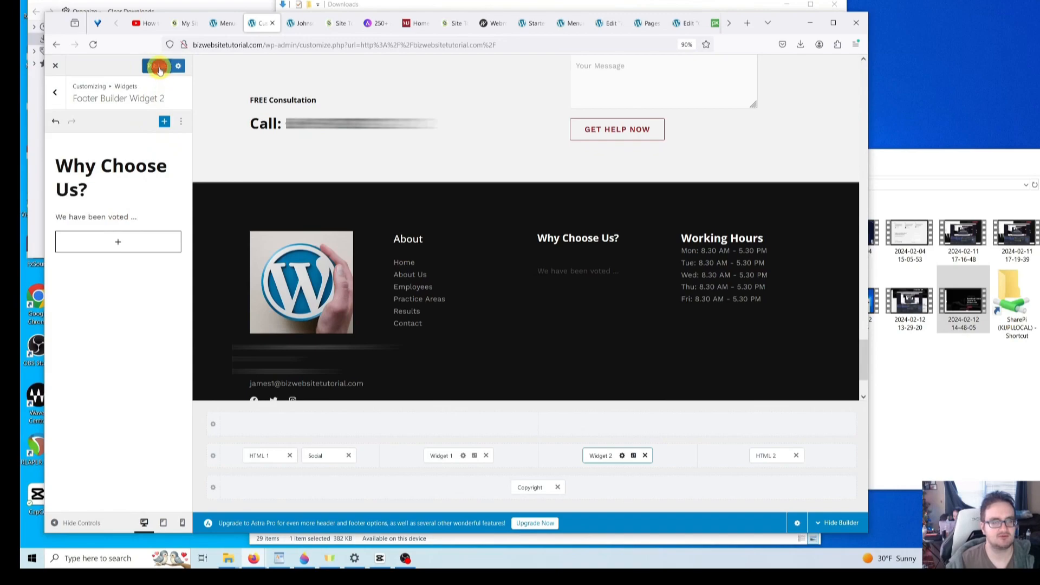
# - Delete the 'Why Choose Us?' heading block from the footer widget
pyautogui.click(137, 217)
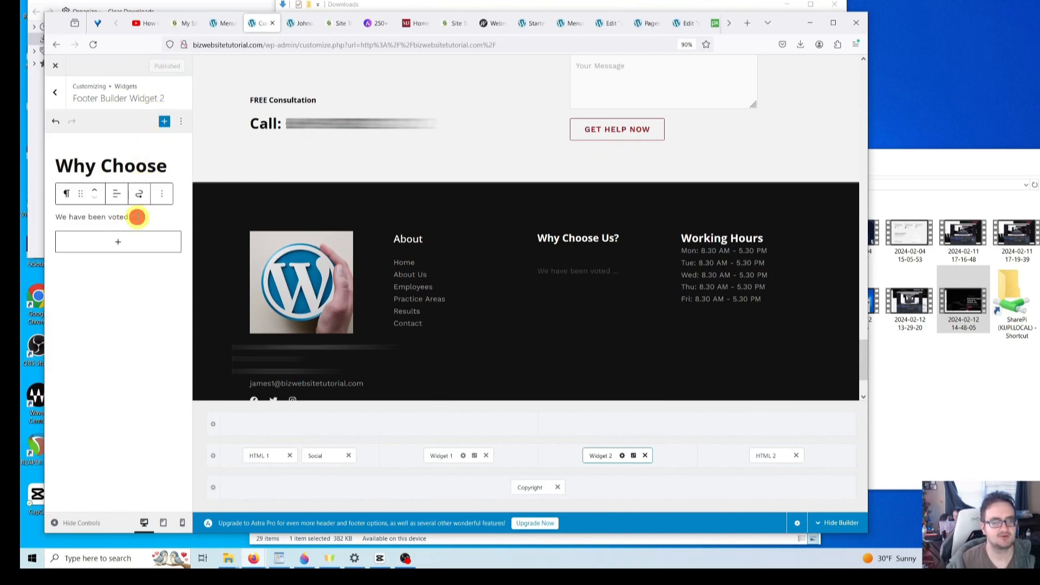
pyautogui.click(594, 273)
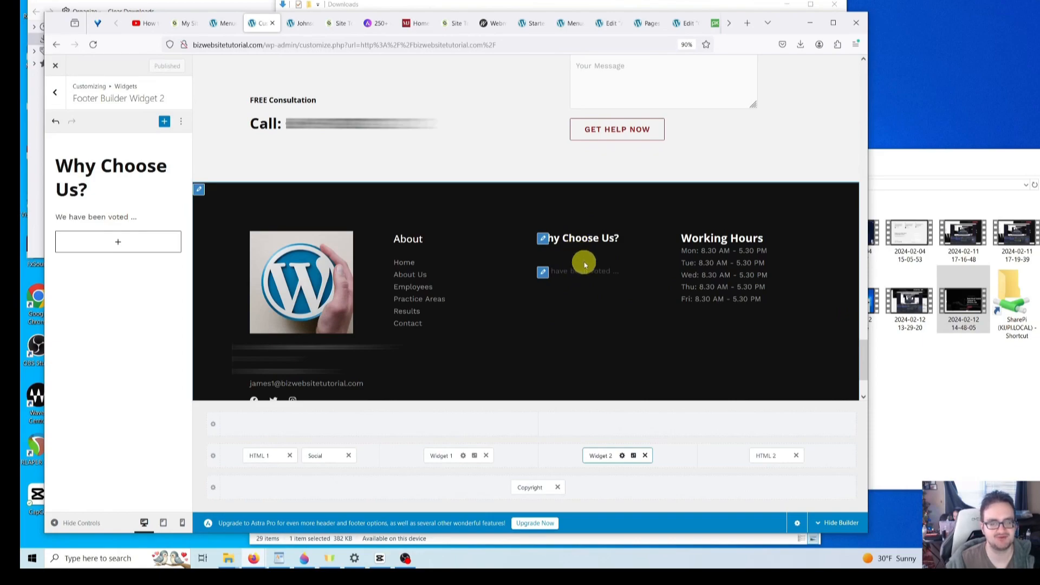
pyautogui.click(182, 122)
pyautogui.click(183, 123)
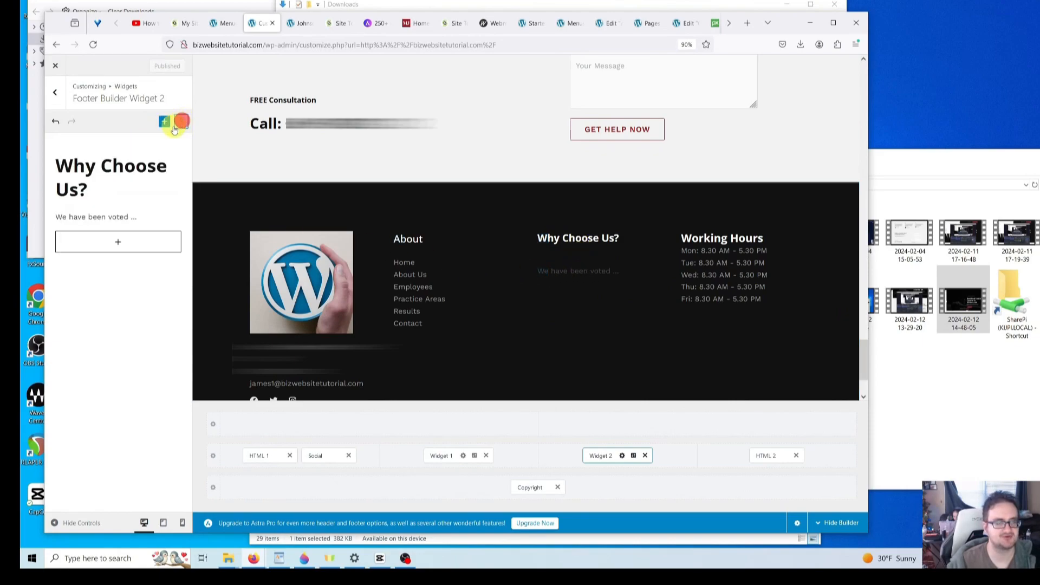
pyautogui.click(113, 185)
pyautogui.click(109, 186)
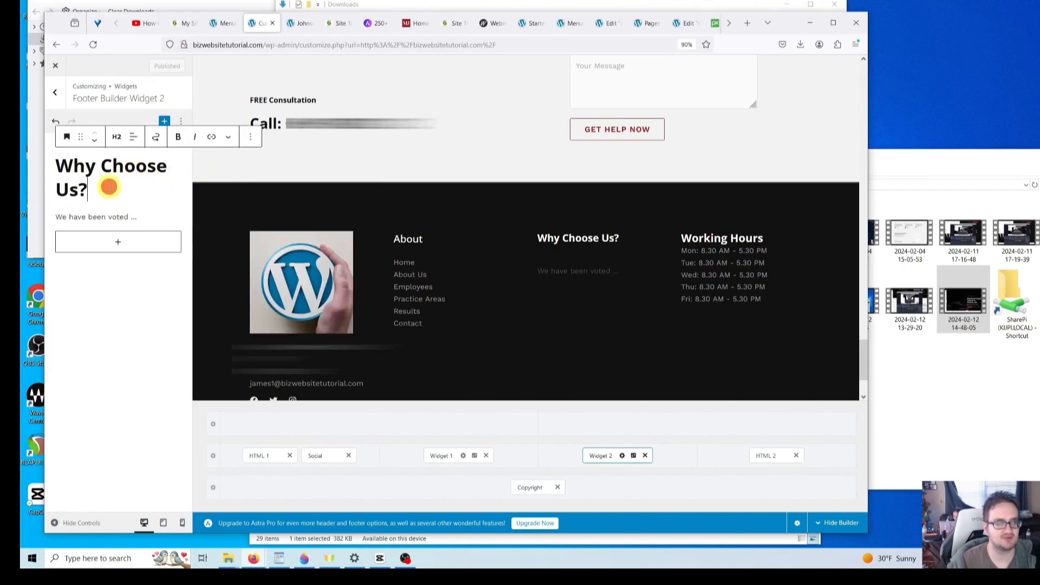
pyautogui.click(251, 138)
pyautogui.click(259, 371)
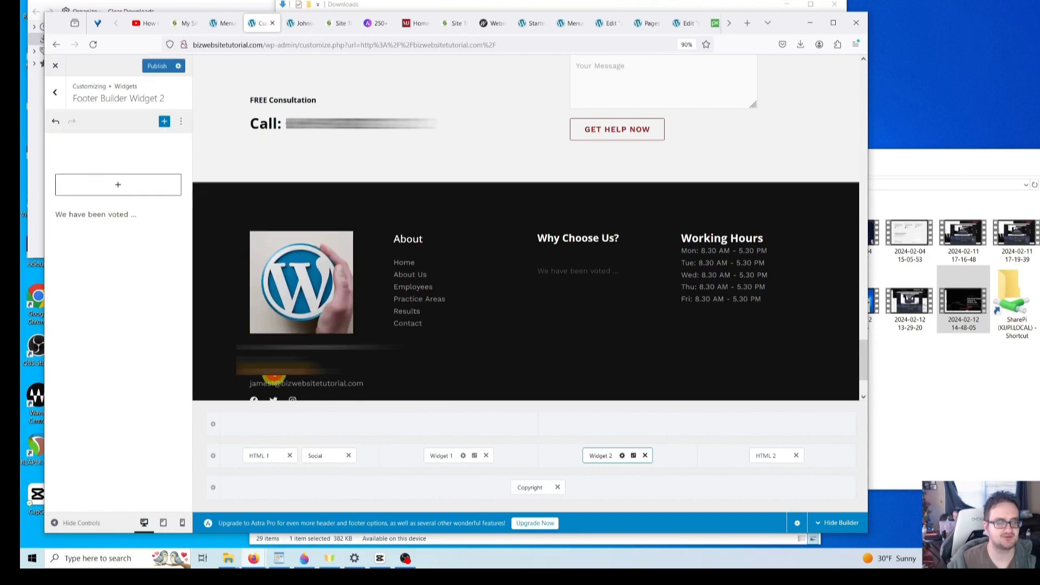
# - Delete the 'We have been voted ...' paragraph block
pyautogui.click(117, 159)
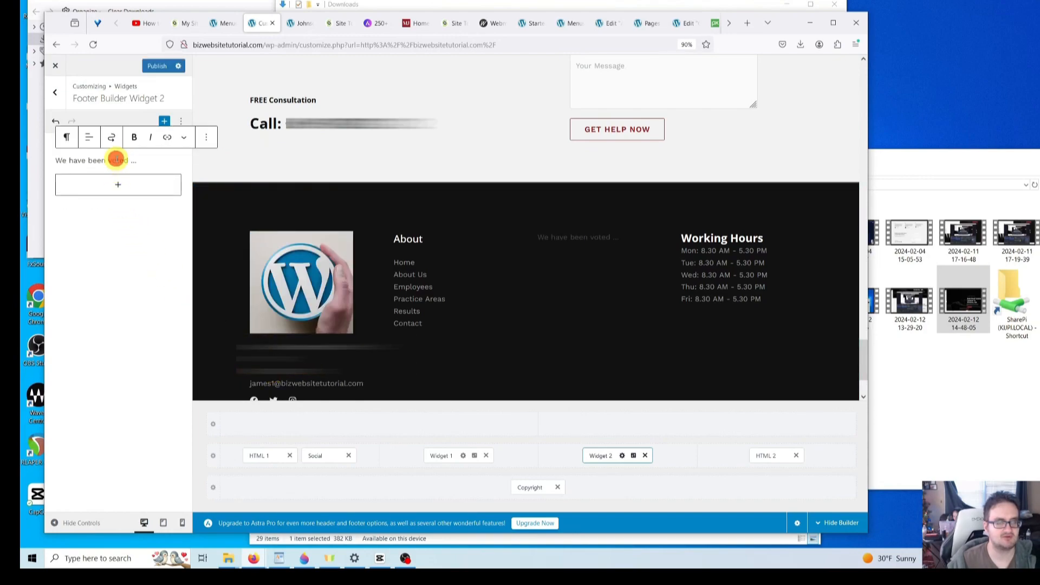
pyautogui.click(209, 140)
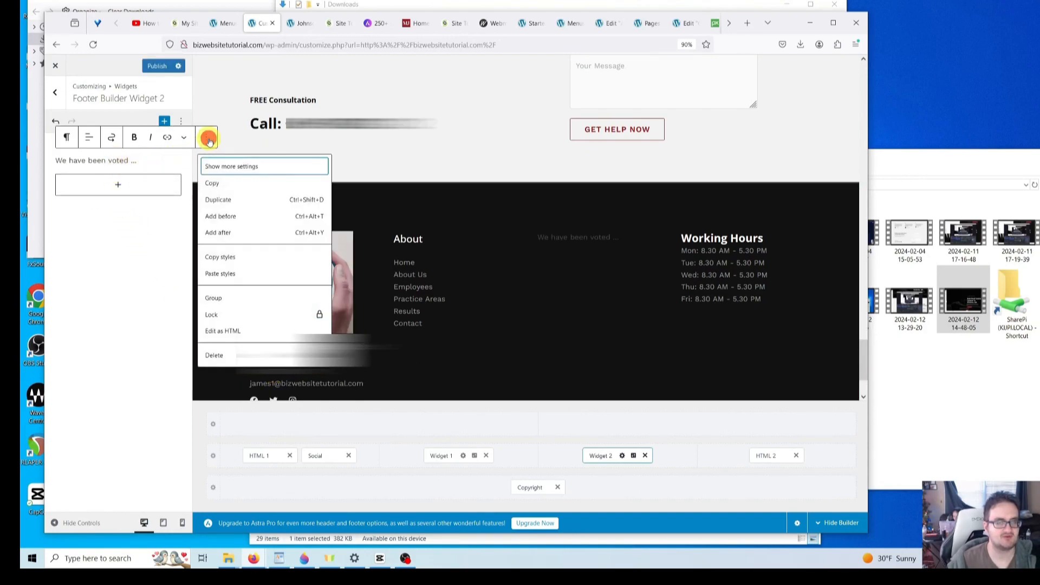
pyautogui.click(214, 355)
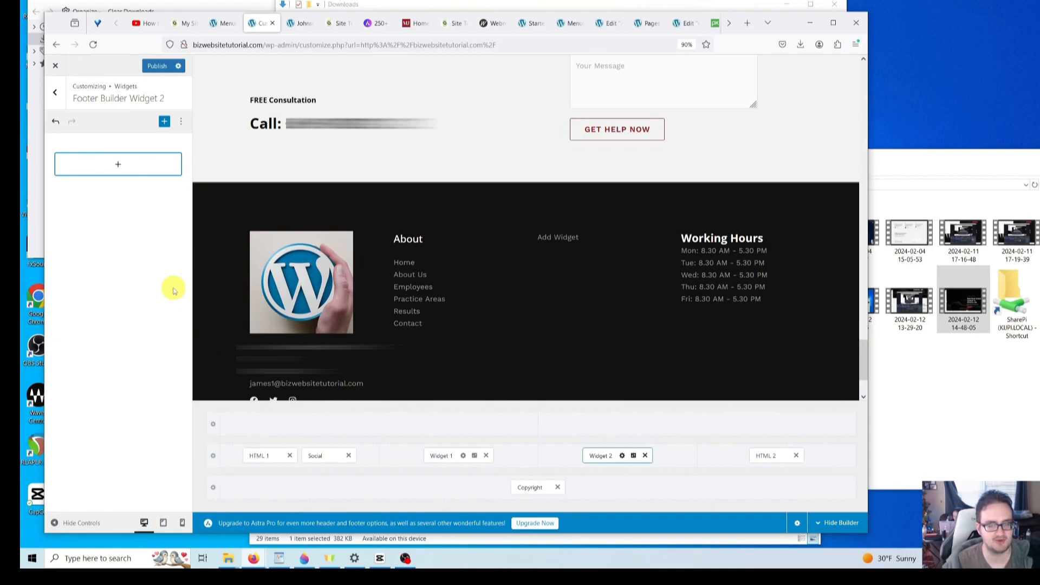
# - Publish the emptied footer widget changes in the Customizer
pyautogui.scroll(-2, 346, 266)
pyautogui.scroll(3, 374, 260)
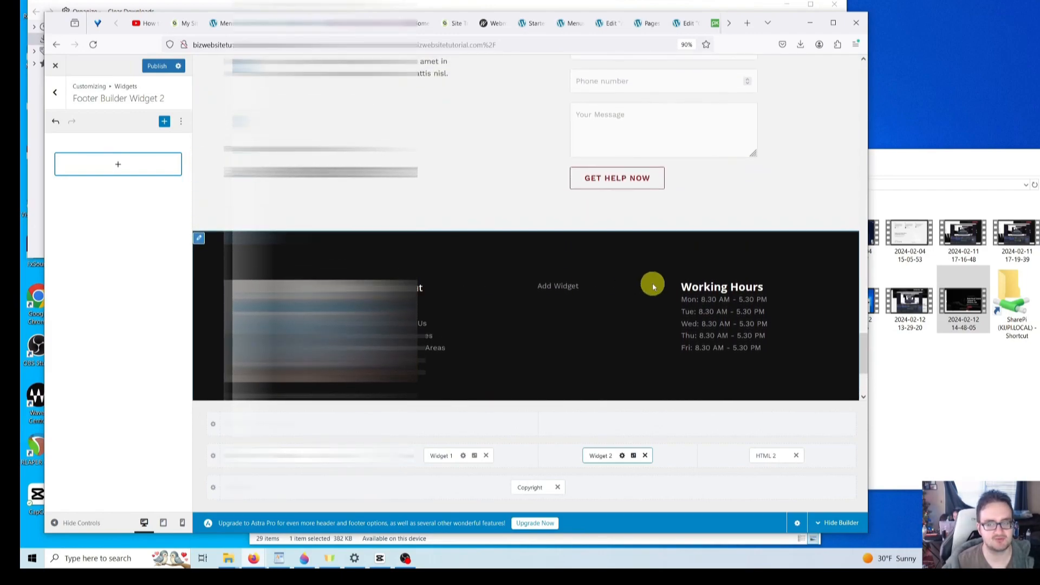
pyautogui.scroll(-2, 650, 287)
pyautogui.scroll(-1, 677, 252)
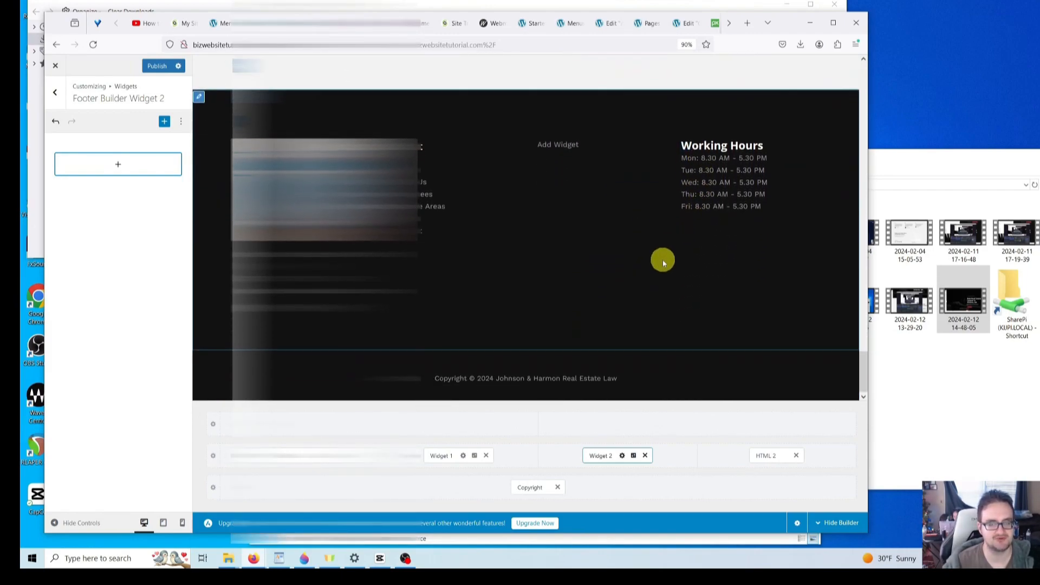
pyautogui.scroll(4, 662, 261)
pyautogui.scroll(-4, 604, 294)
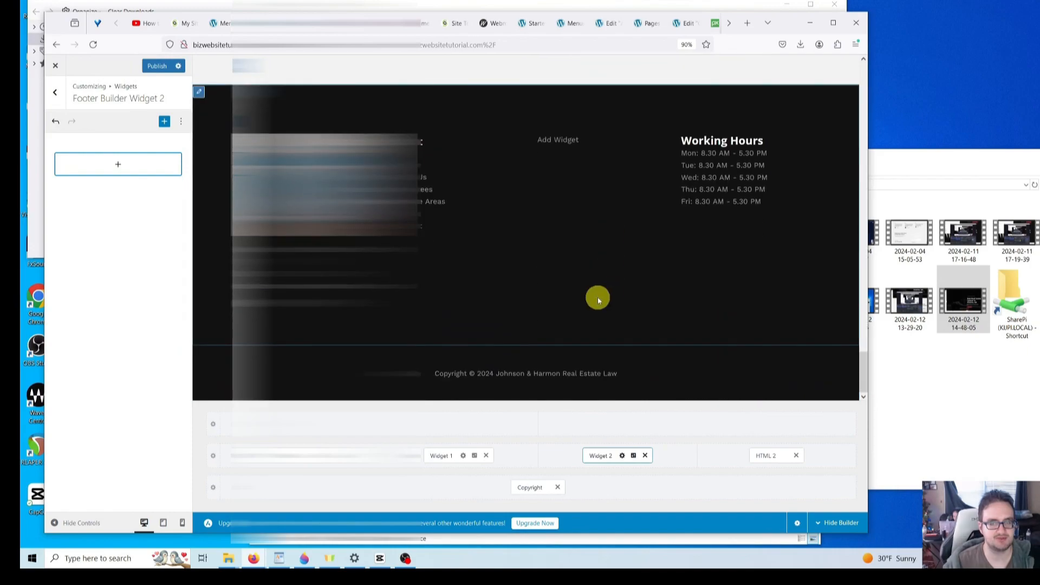
pyautogui.scroll(2, 556, 297)
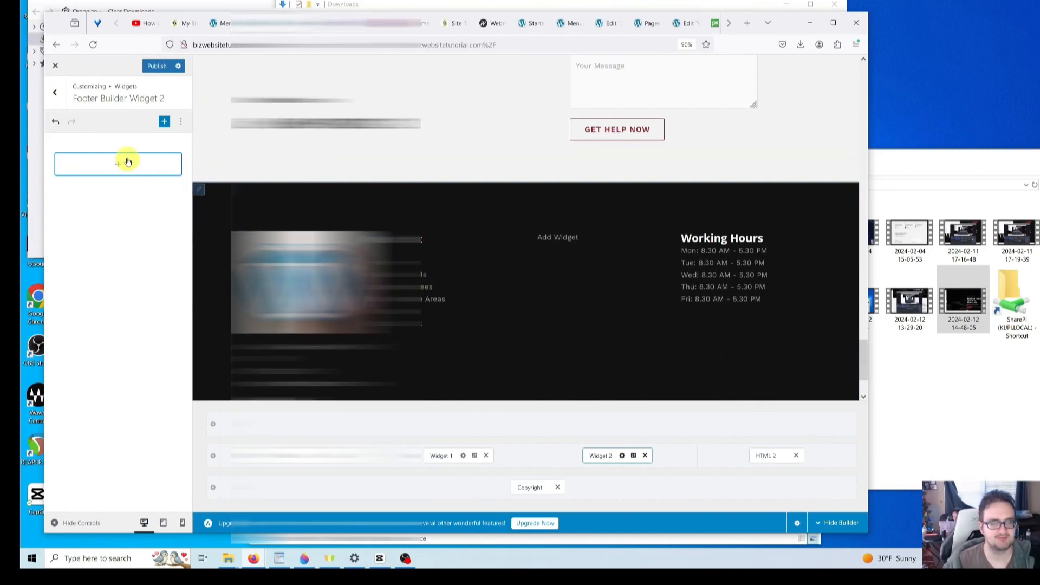
pyautogui.click(157, 66)
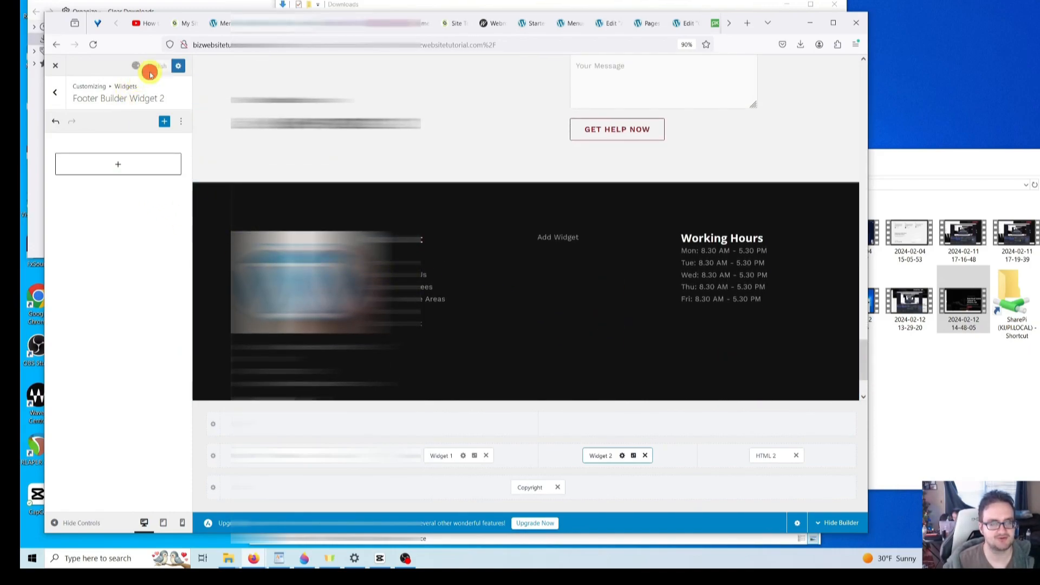
# - Close the Customizer and scroll through the live homepage's practice area cards
pyautogui.click(57, 66)
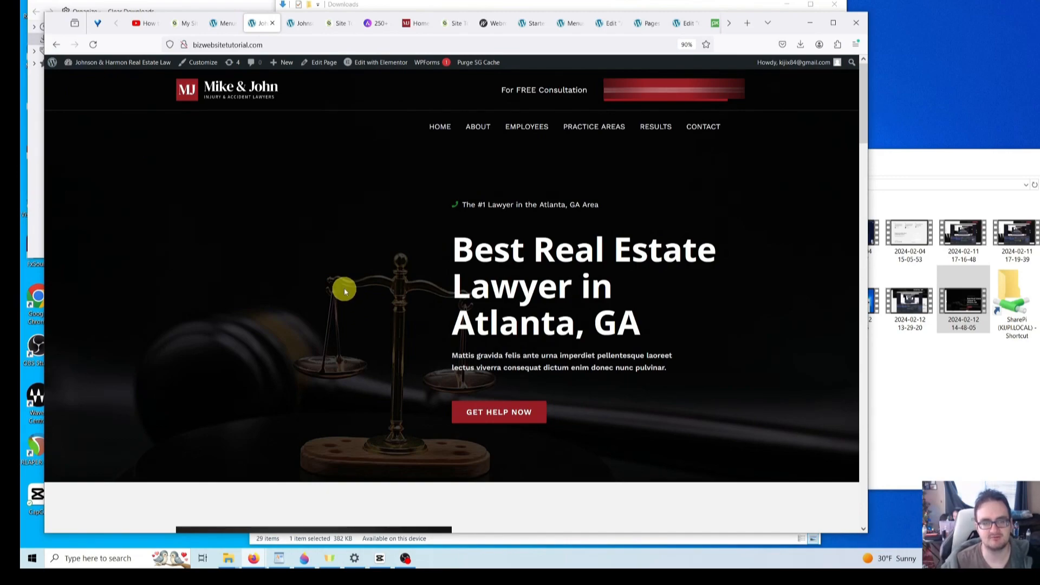
pyautogui.scroll(-1, 345, 291)
pyautogui.scroll(1, 345, 291)
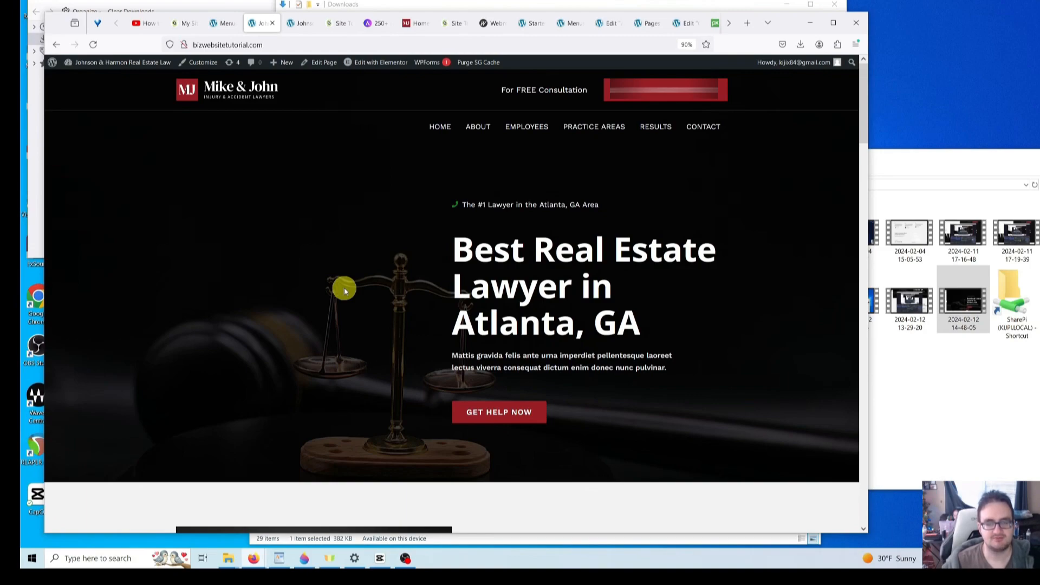
pyautogui.scroll(-10, 513, 317)
pyautogui.scroll(-15, 510, 318)
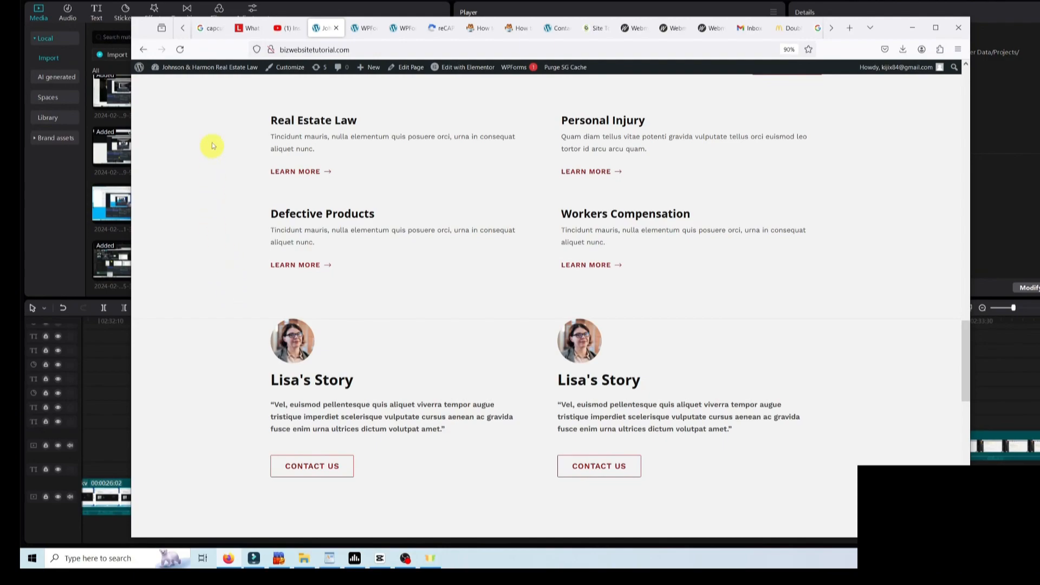
# - Go to the admin Dashboard from the admin bar and open WPForms > Settings
pyautogui.moveTo(199, 77)
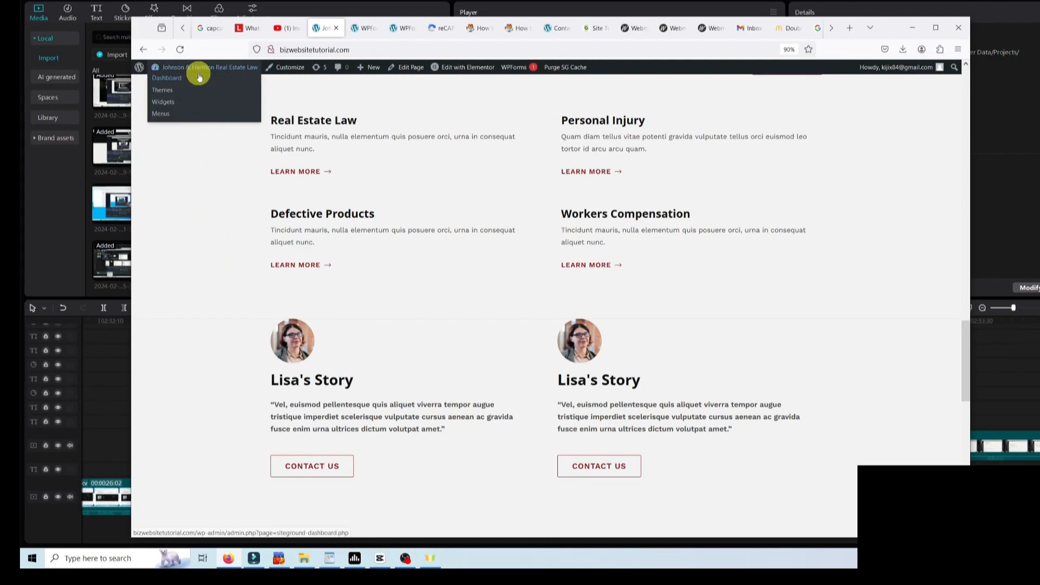
pyautogui.click(178, 79)
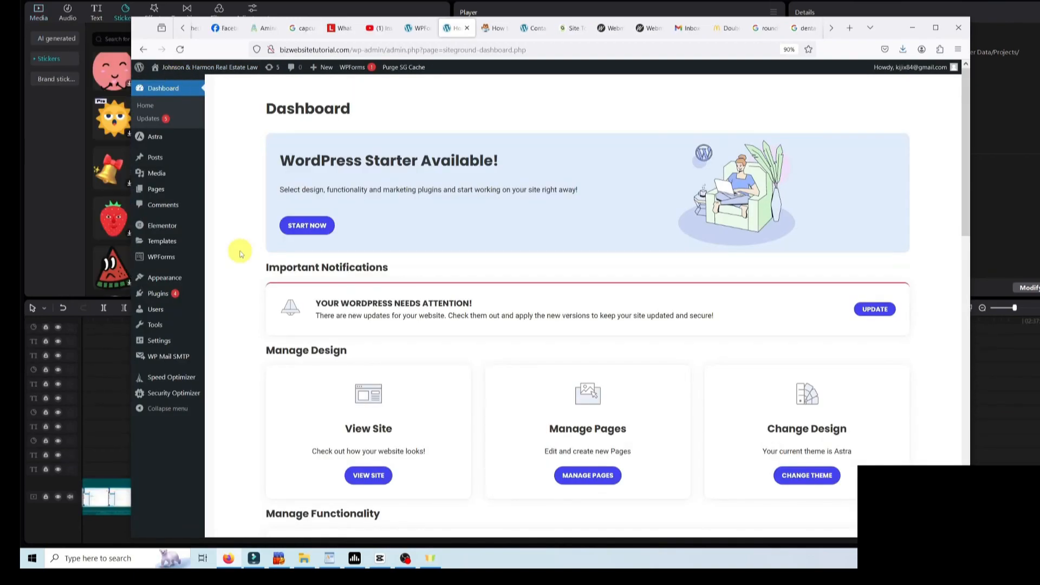
pyautogui.moveTo(170, 255)
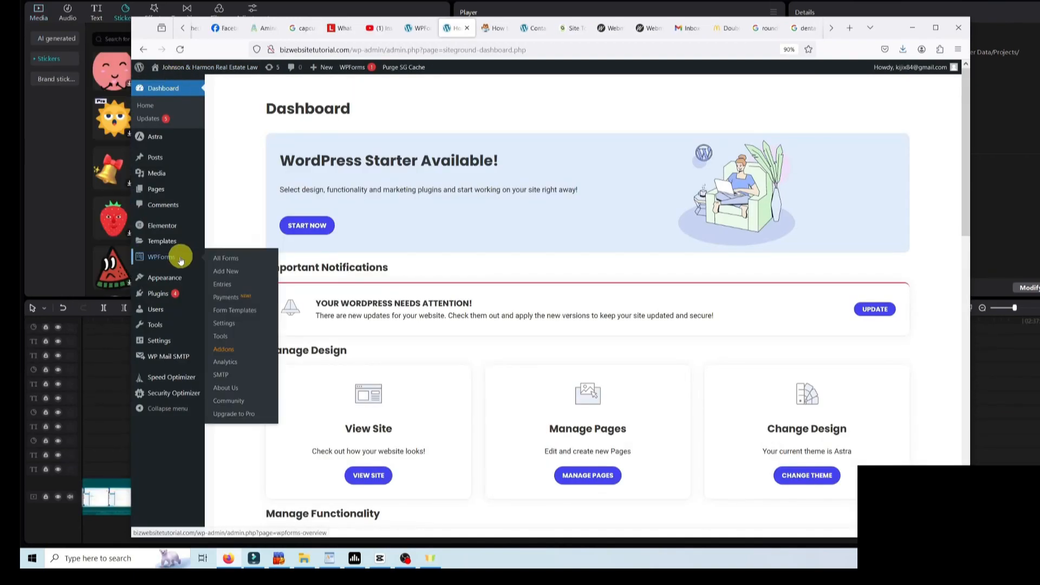
pyautogui.click(231, 325)
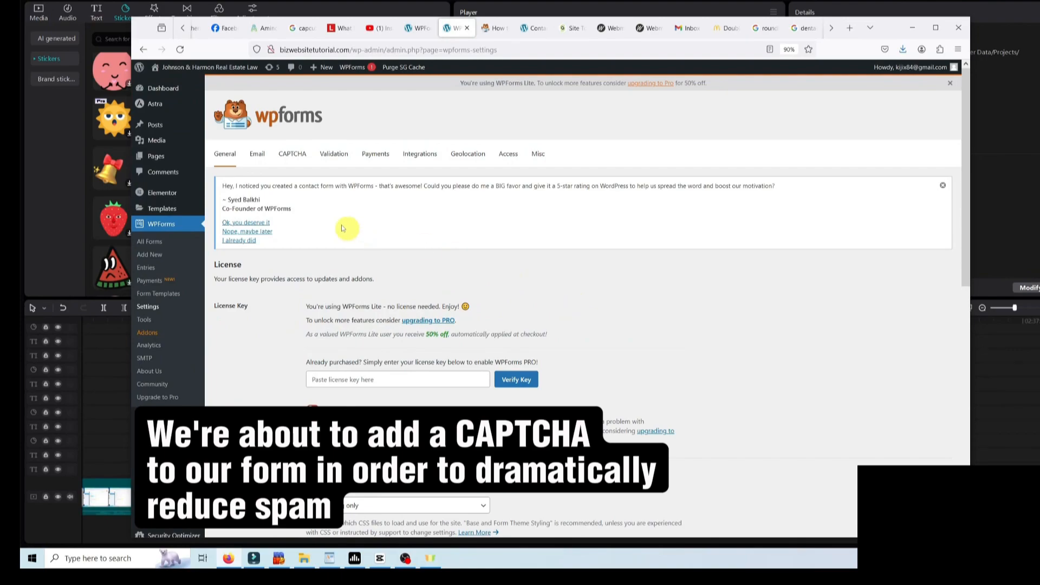
# - On the CAPTCHA tab, select reCAPTCHA as the WPForms spam protection service
pyautogui.click(295, 157)
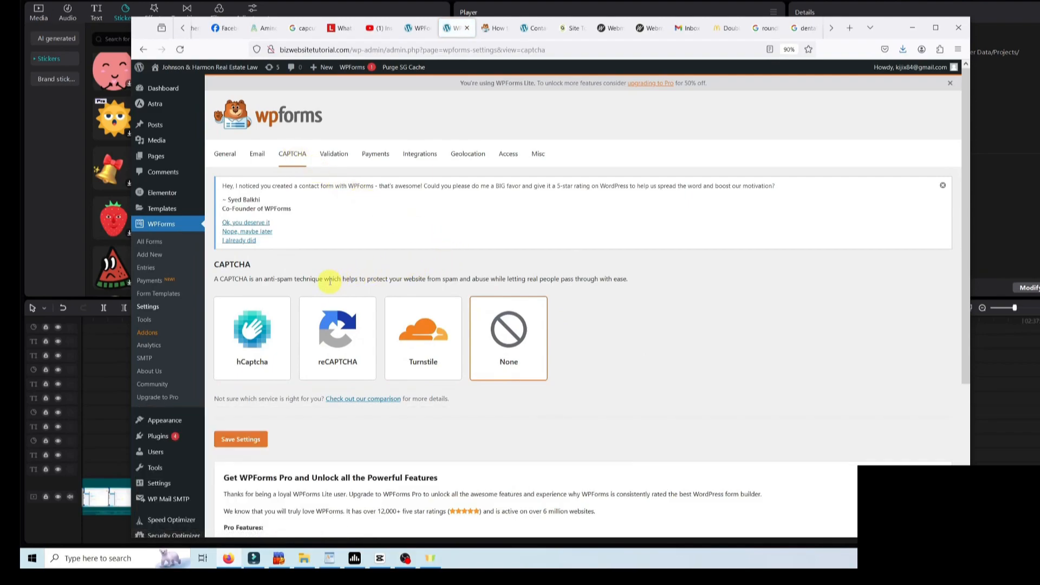
pyautogui.click(337, 341)
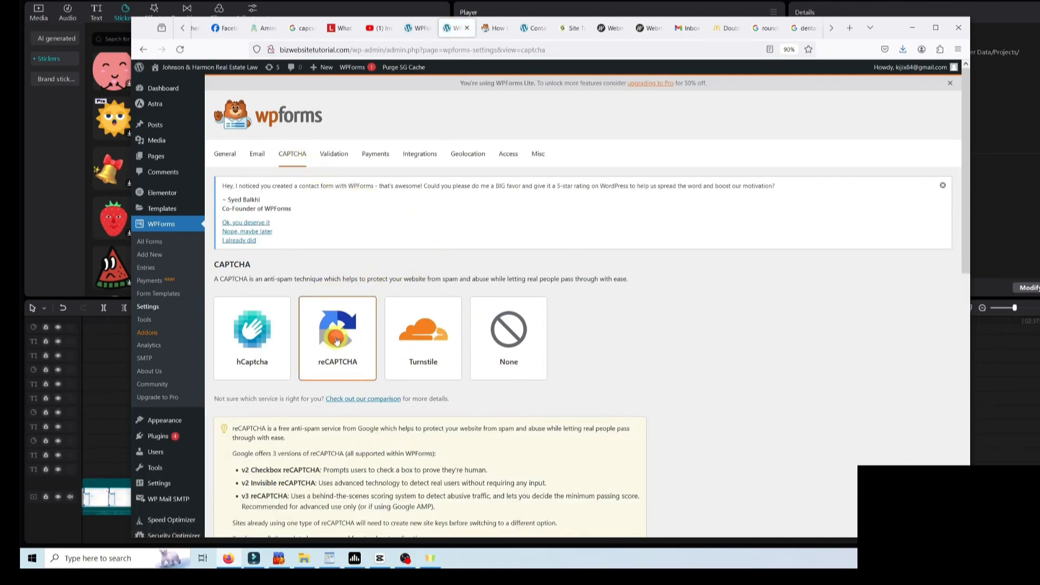
pyautogui.scroll(-6, 615, 332)
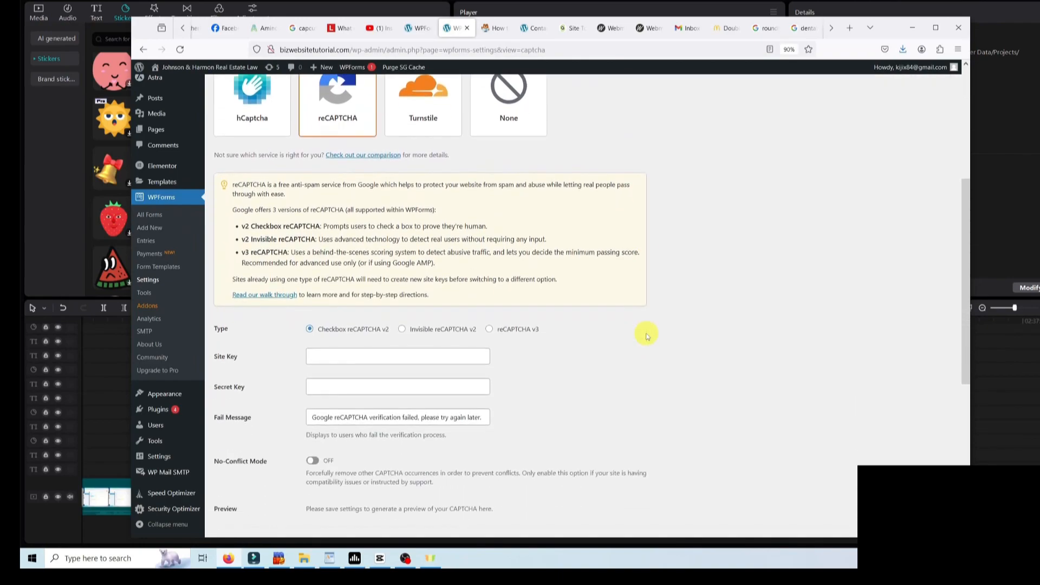
pyautogui.scroll(2, 277, 302)
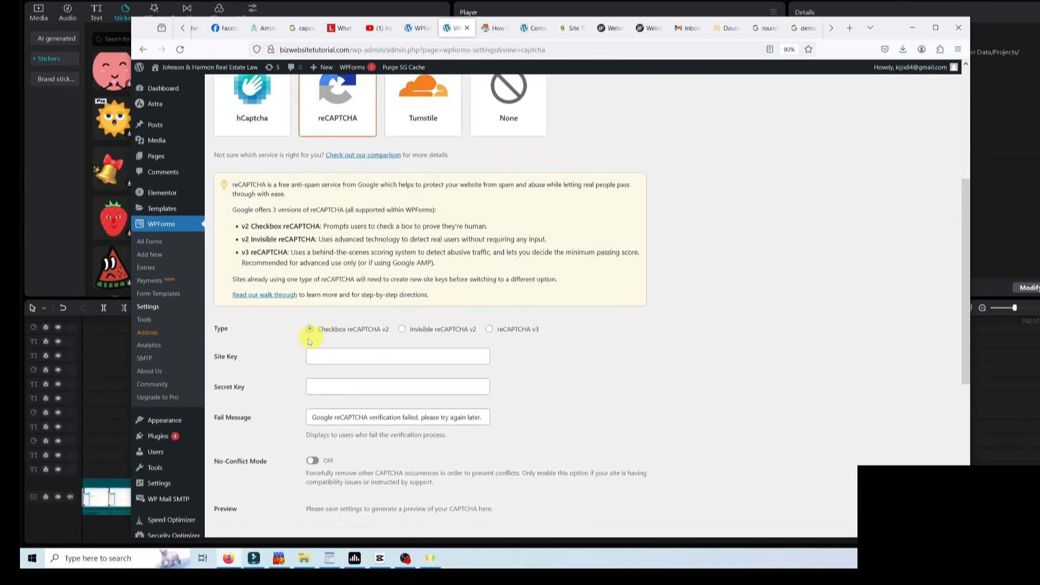
pyautogui.scroll(-2, 320, 344)
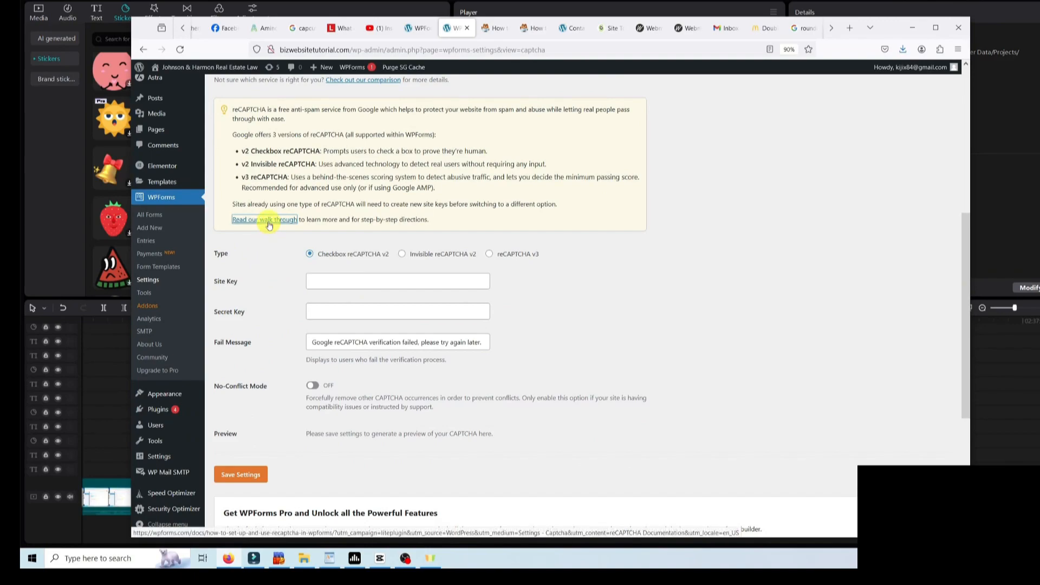
# - Open the 'Read our walk through' reCAPTCHA setup guide in a new tab
pyautogui.rightClick(273, 224)
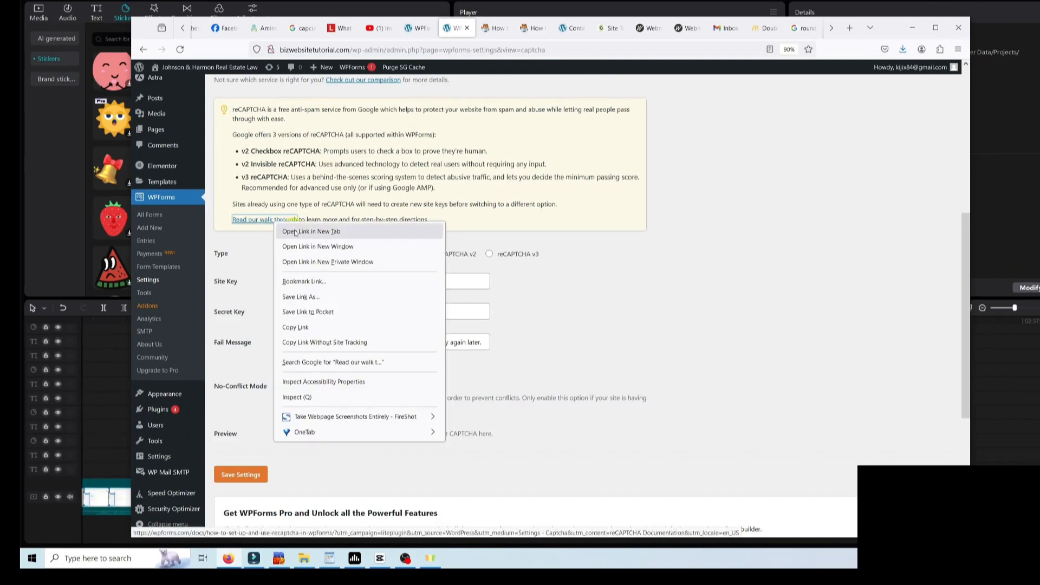
pyautogui.click(299, 232)
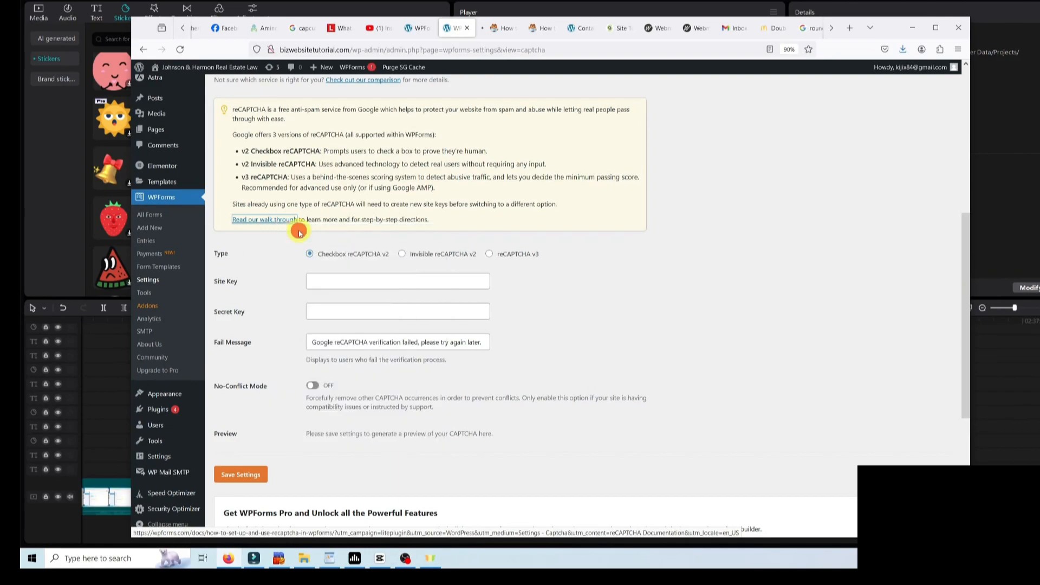
pyautogui.click(494, 28)
# - Follow the reCAPTCHA guide down to its link for Google's reCAPTCHA admin console and open it
pyautogui.scroll(-8, 542, 280)
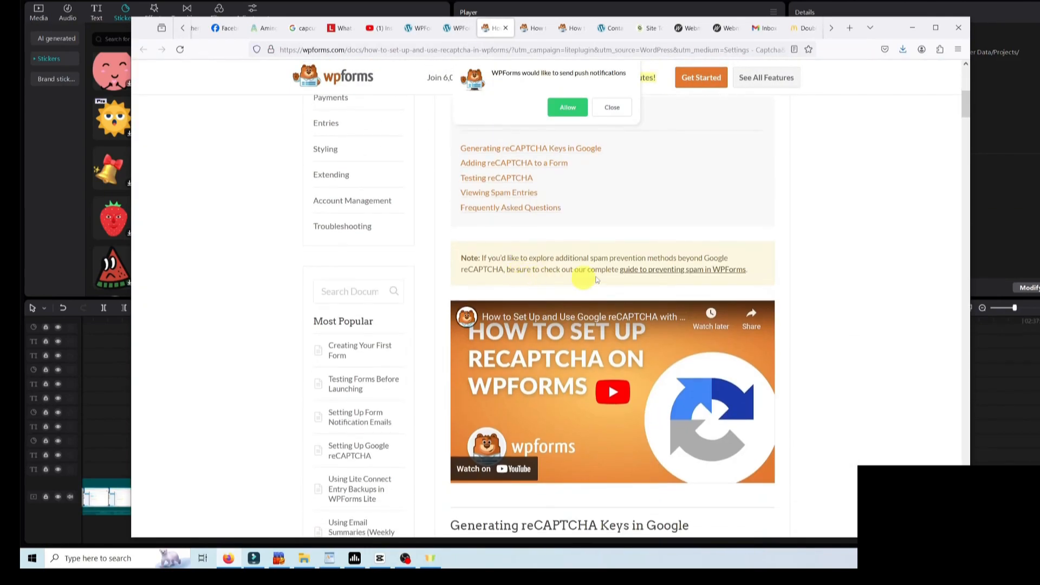
pyautogui.scroll(-6, 751, 309)
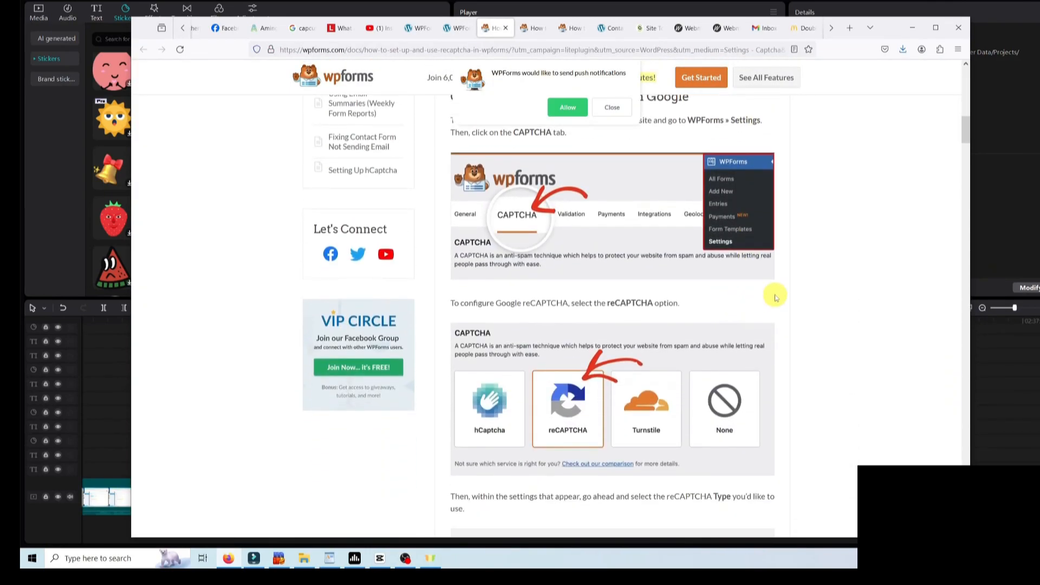
pyautogui.scroll(-2, 804, 297)
pyautogui.scroll(-2, 803, 297)
pyautogui.scroll(-2, 804, 296)
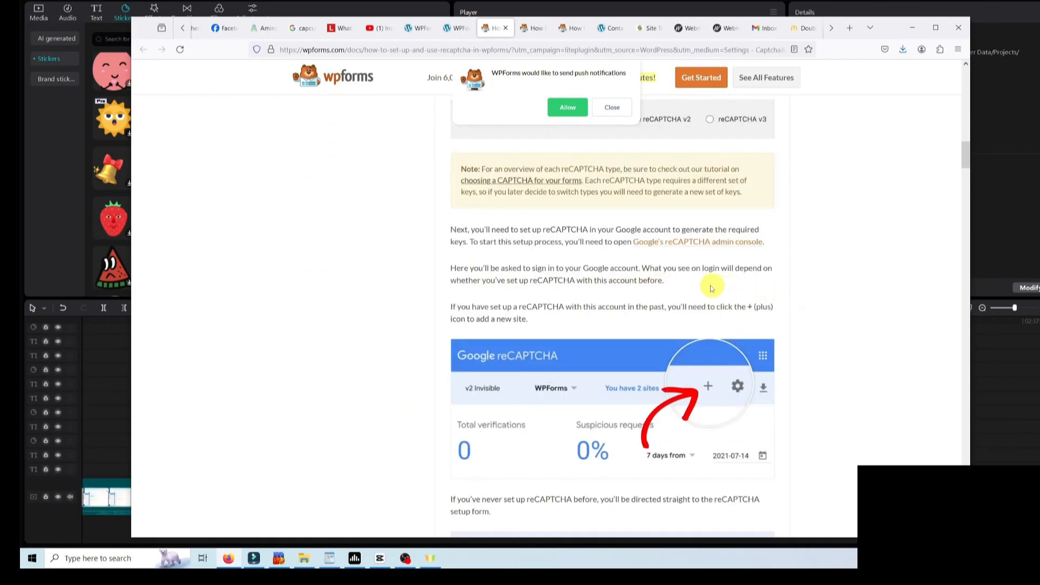
pyautogui.click(665, 245)
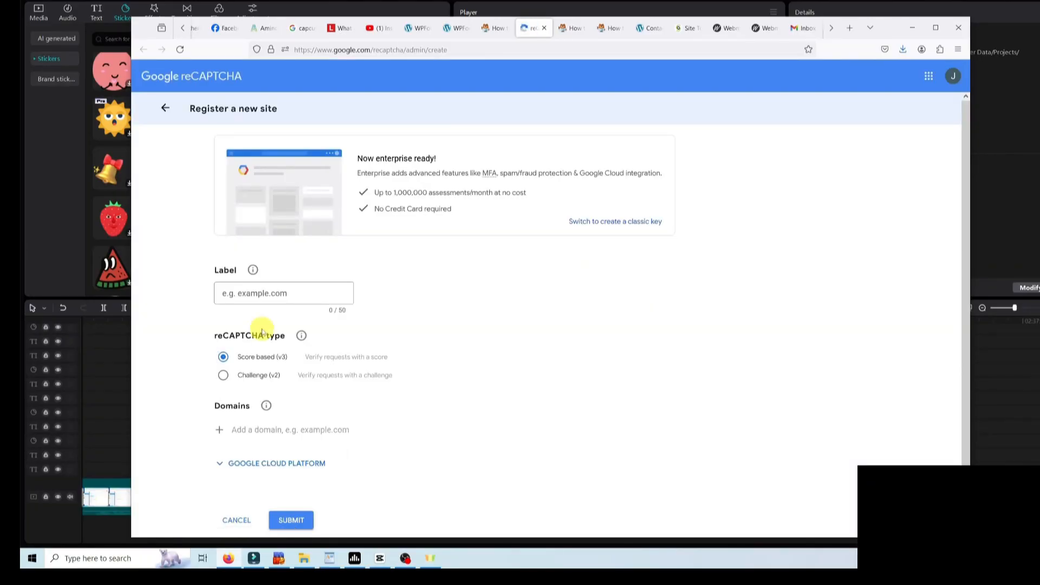
# - Register label bizwebsitetutorial.com as a Challenge (v2) checkbox site for domain bizwebsitetutorial.com and submit
pyautogui.click(250, 294)
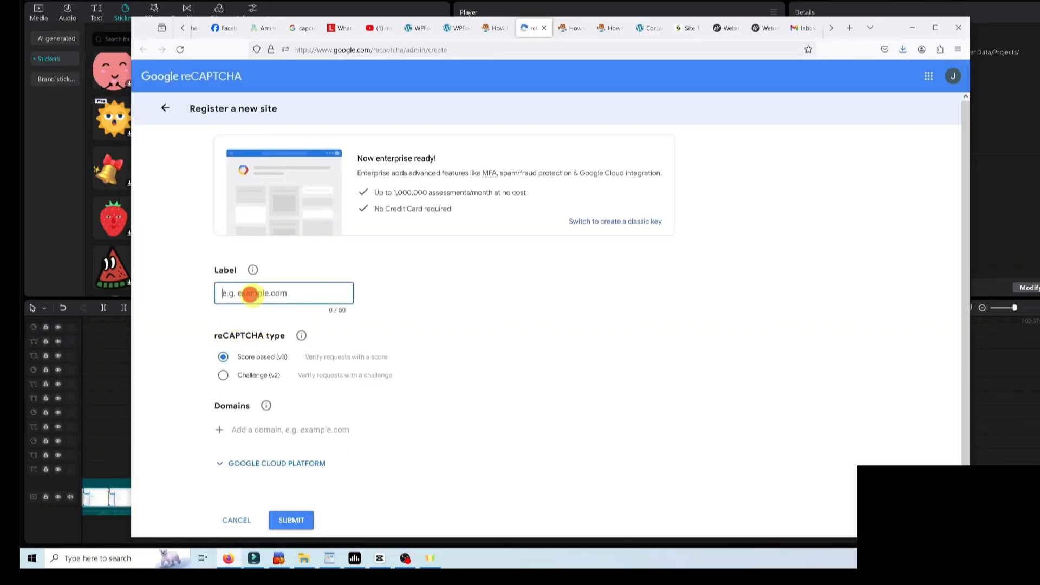
pyautogui.write('bizweb')
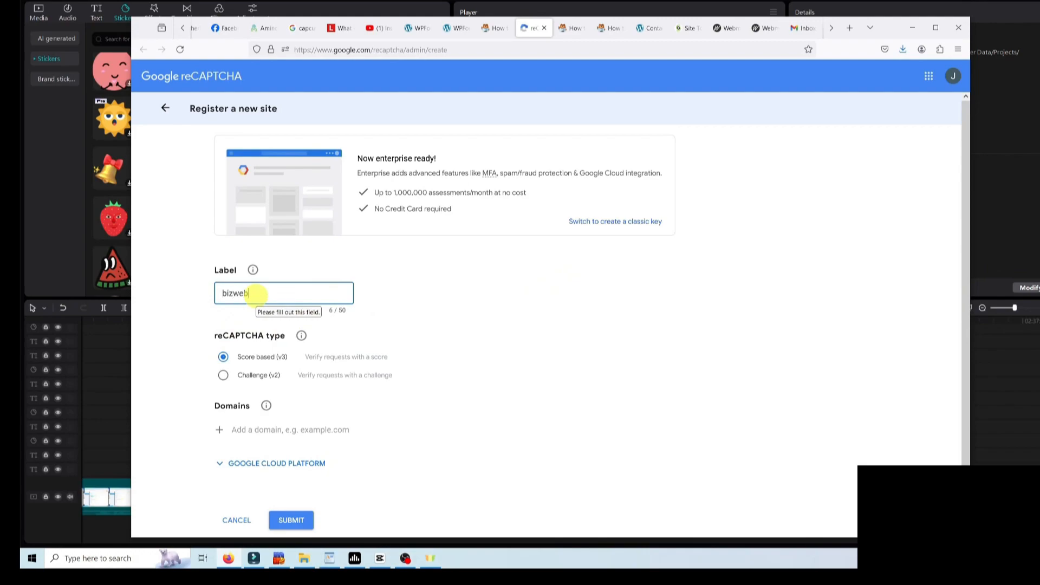
pyautogui.write('sitetutorial.com')
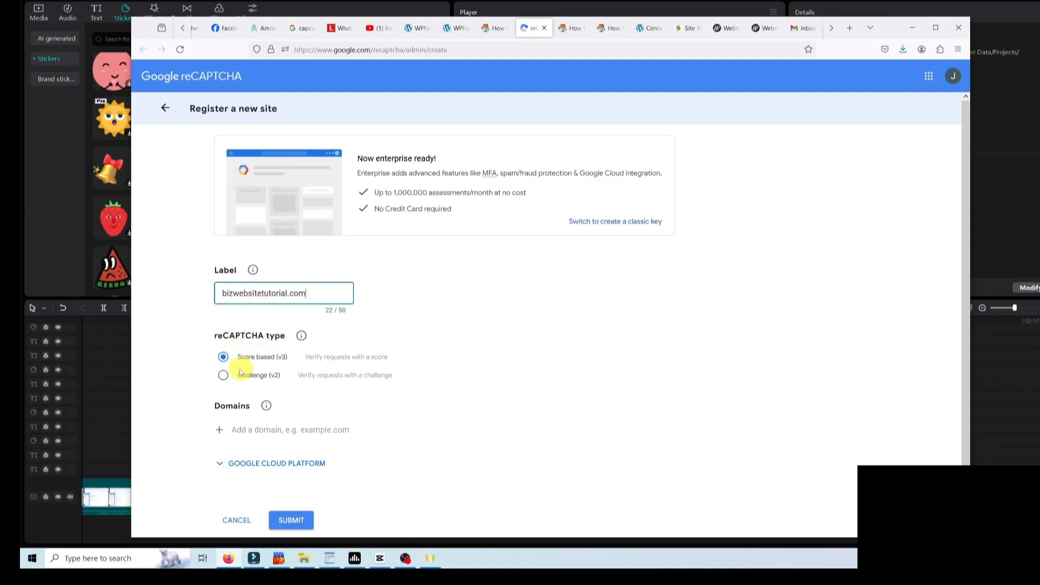
pyautogui.click(224, 375)
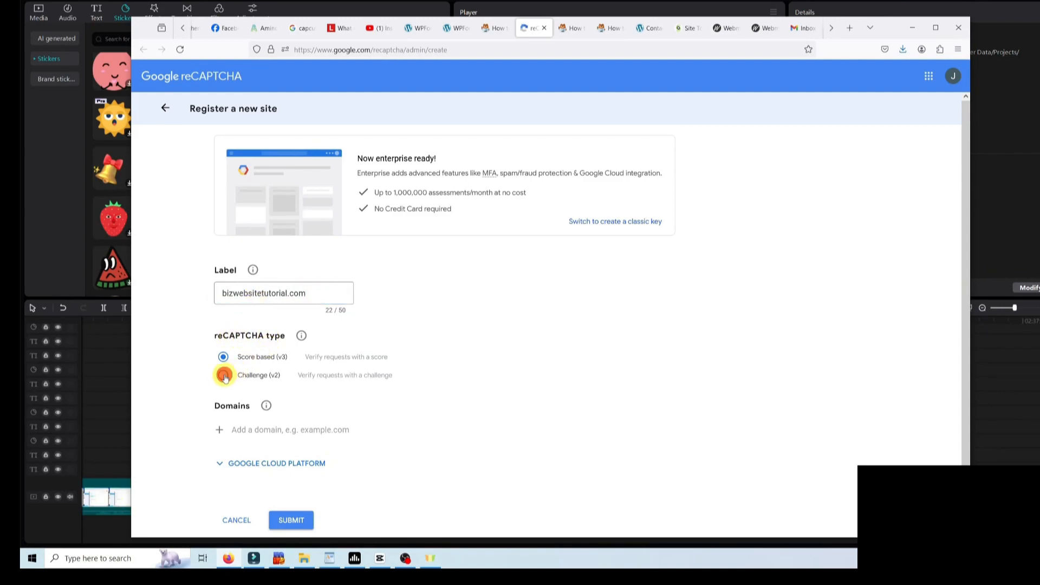
pyautogui.scroll(-2, 238, 384)
pyautogui.click(239, 390)
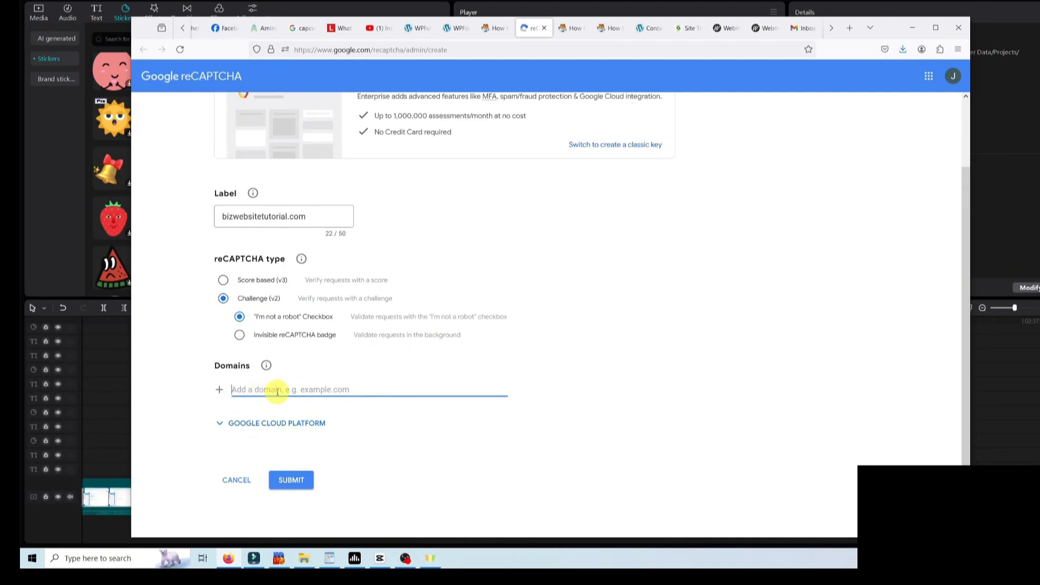
pyautogui.write('bizwebsitetutorial.com')
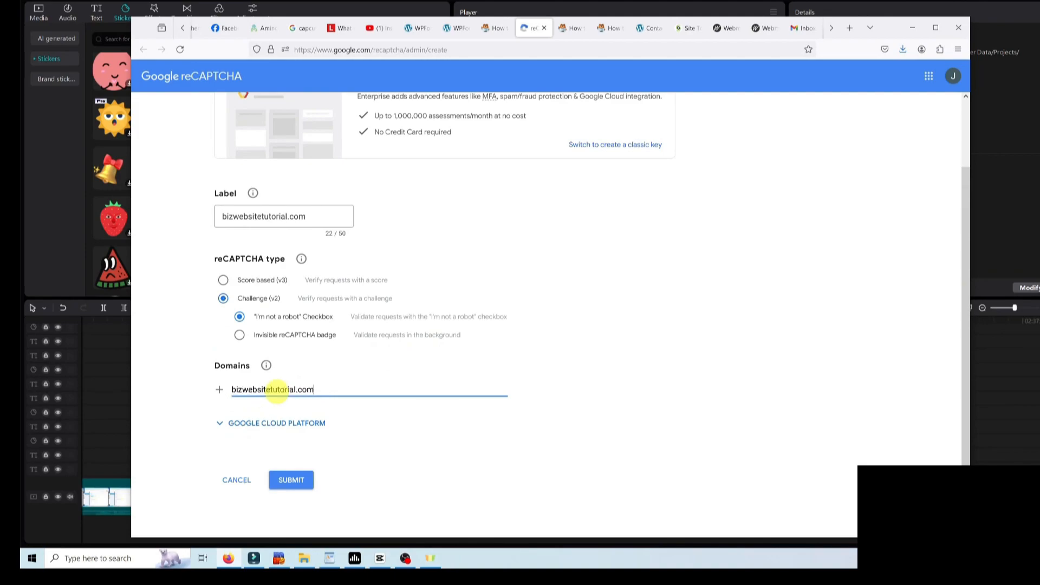
pyautogui.click(300, 486)
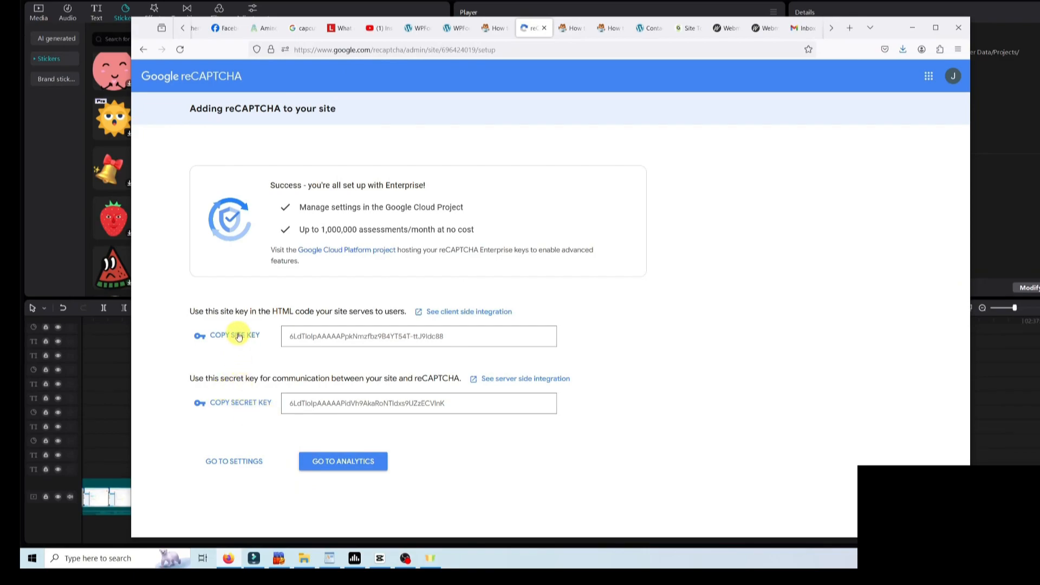
# - Copy Google's generated site key into the WPForms Site Key field
pyautogui.click(239, 336)
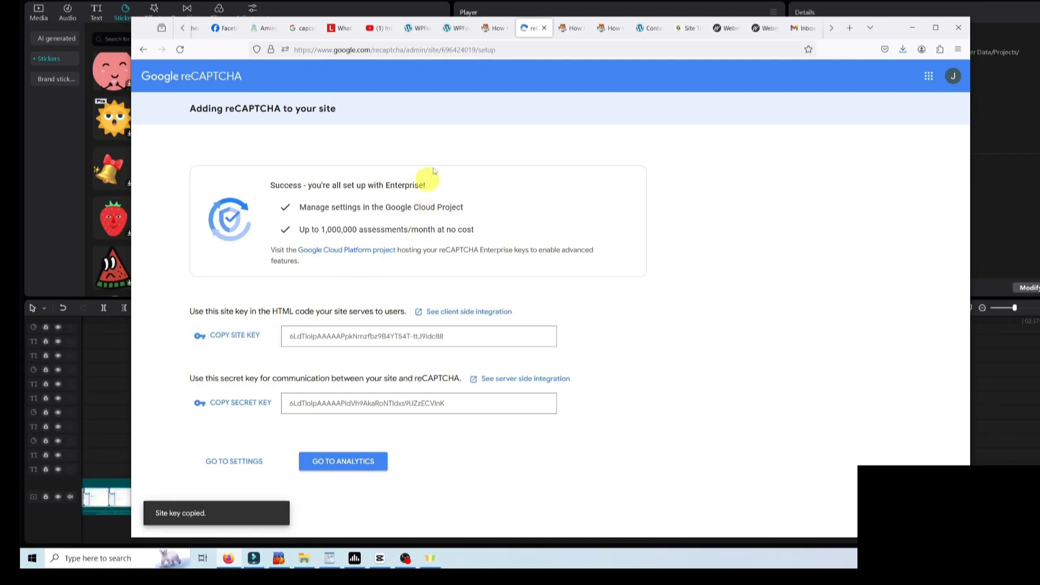
pyautogui.click(457, 28)
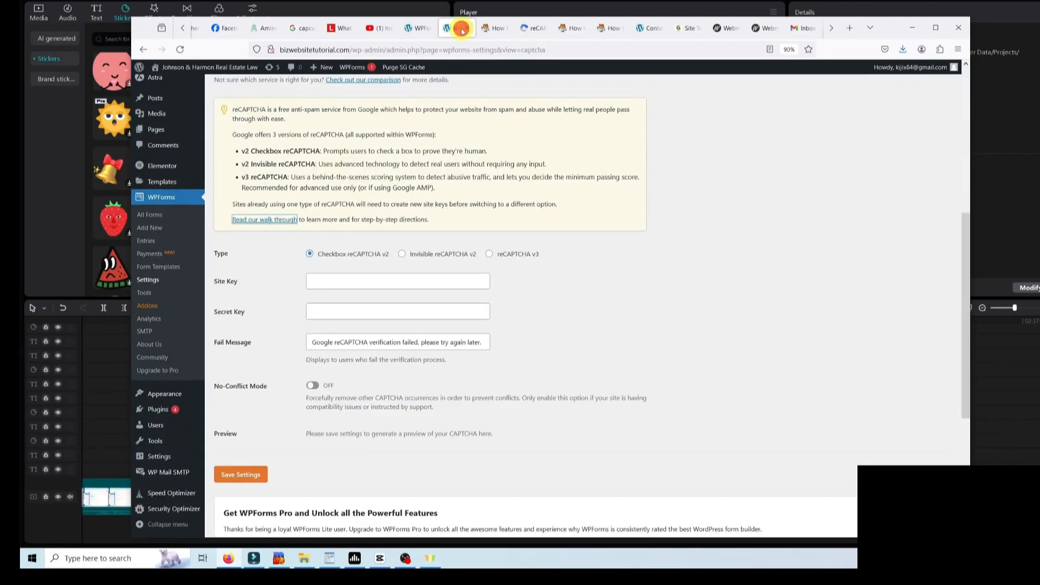
pyautogui.click(319, 281)
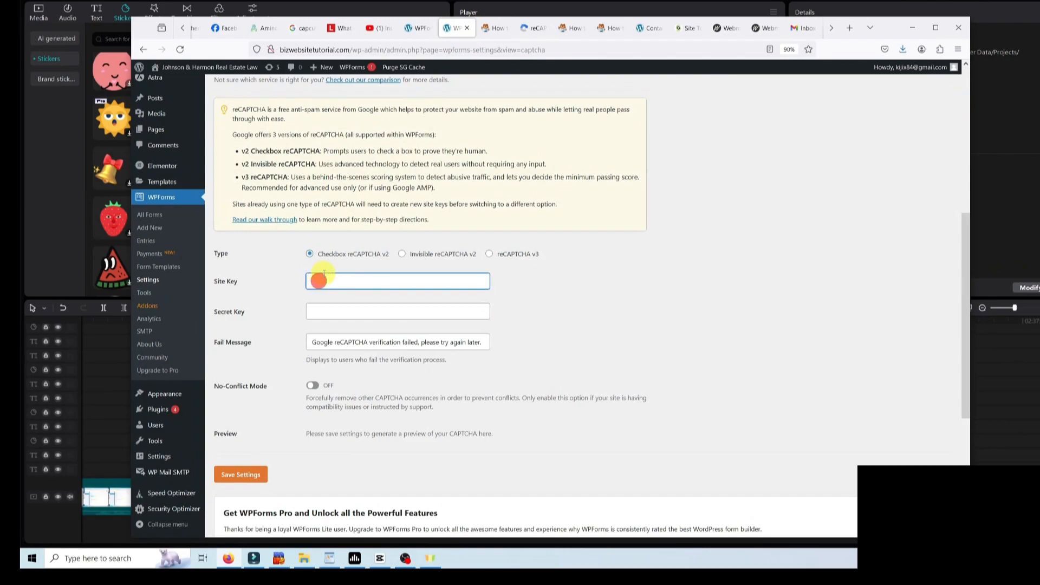
pyautogui.rightClick(327, 281)
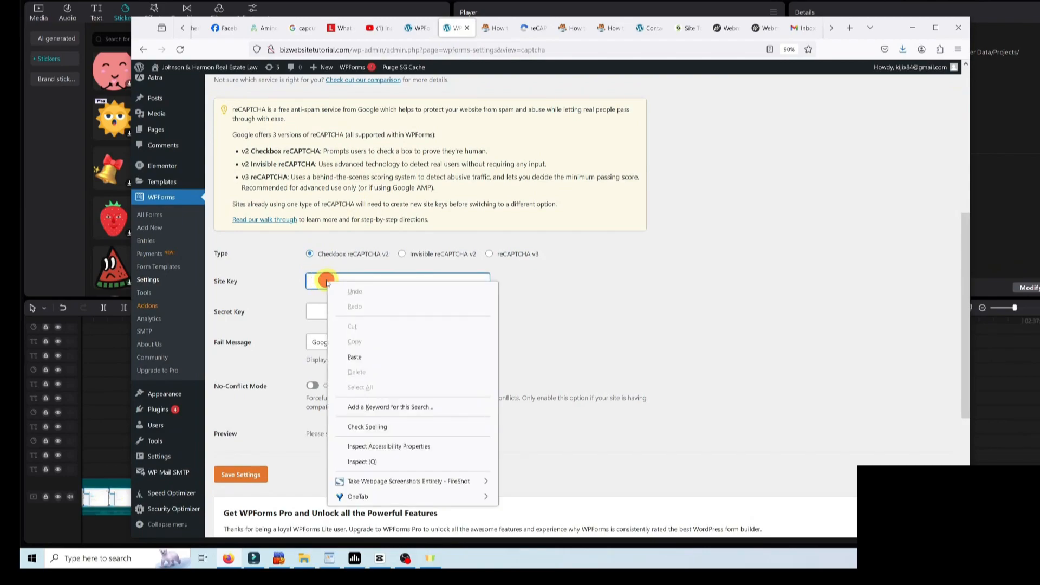
pyautogui.click(355, 356)
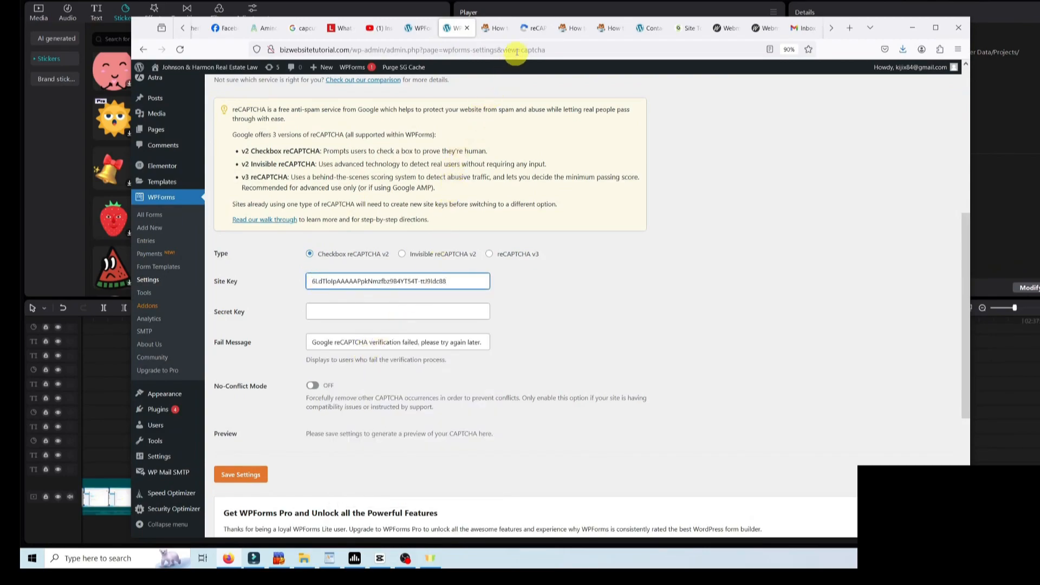
# - Copy the reCAPTCHA secret key into the WPForms Secret Key field and save the settings
pyautogui.click(531, 27)
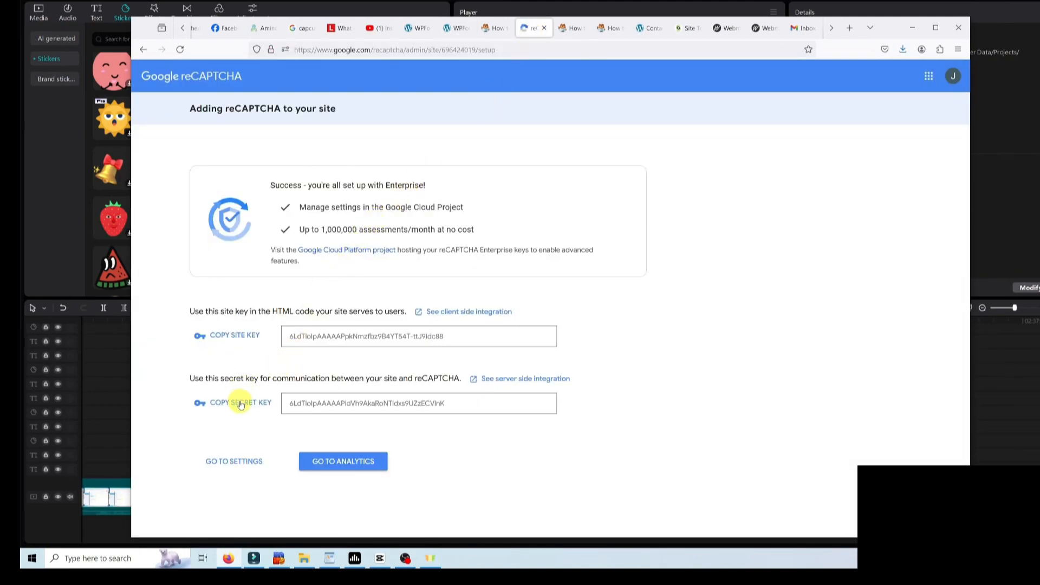
pyautogui.click(240, 404)
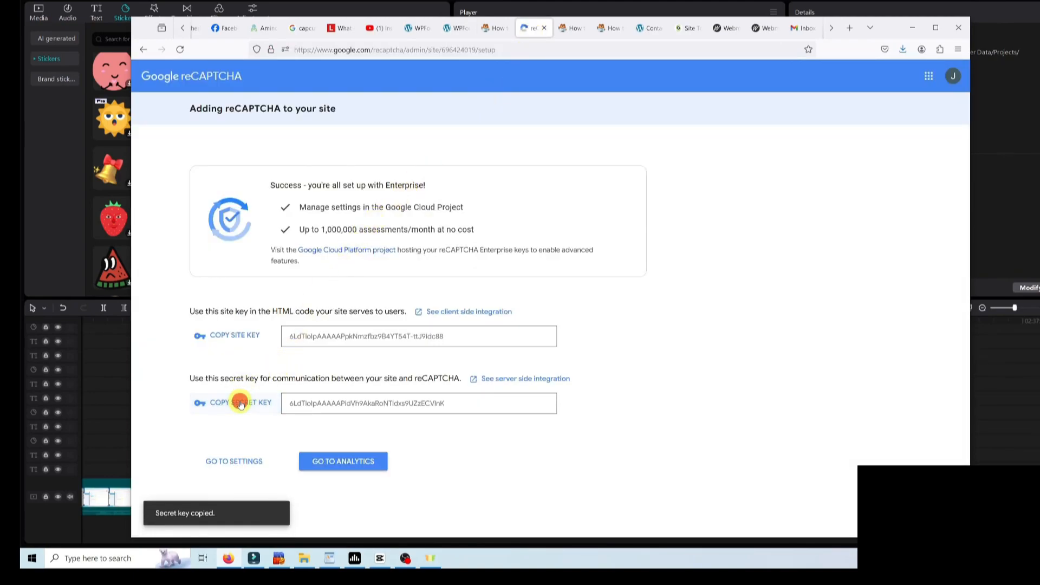
pyautogui.click(455, 30)
pyautogui.click(326, 311)
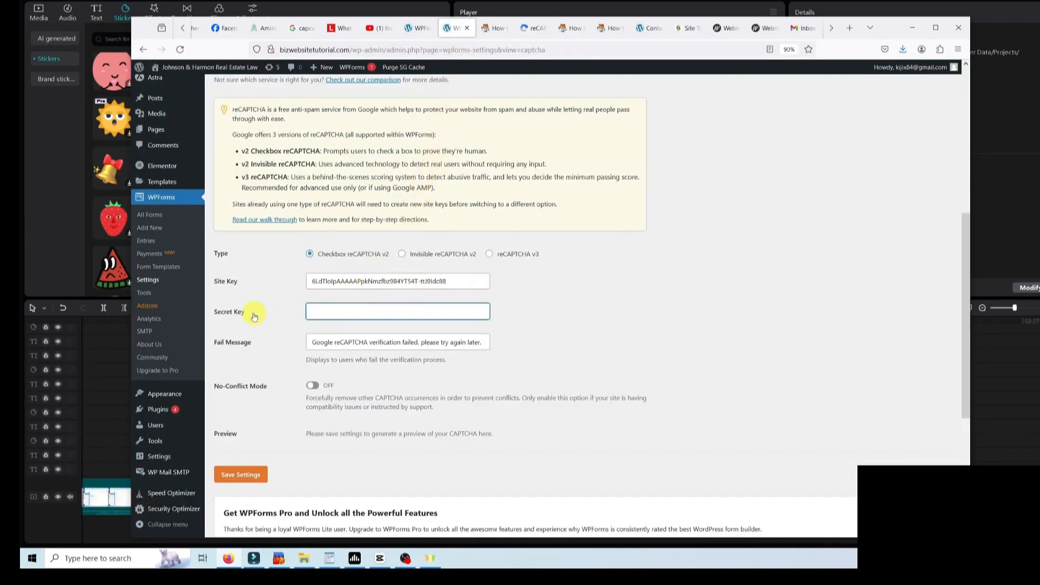
pyautogui.rightClick(334, 311)
pyautogui.click(362, 389)
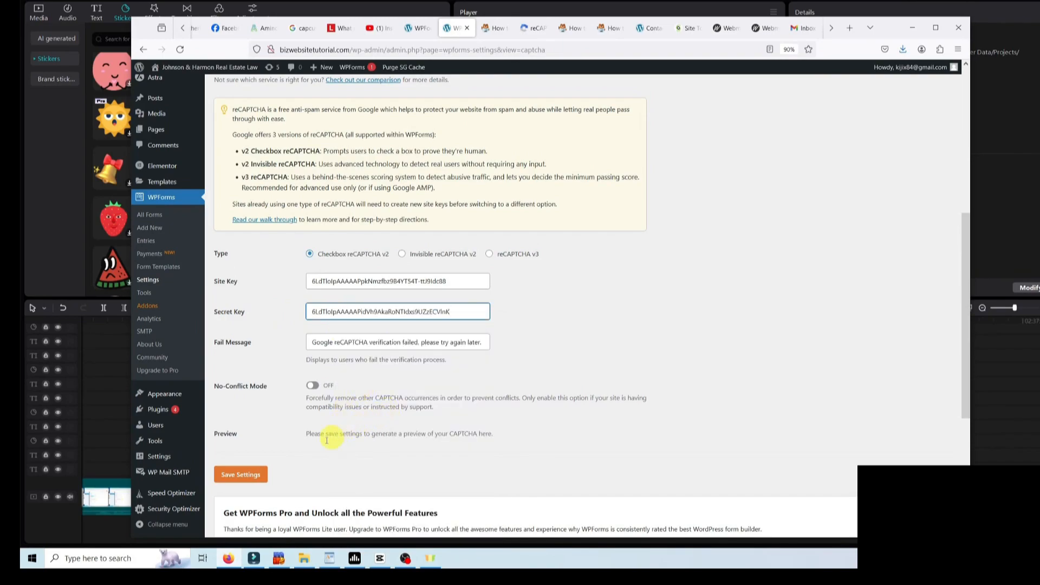
pyautogui.click(253, 476)
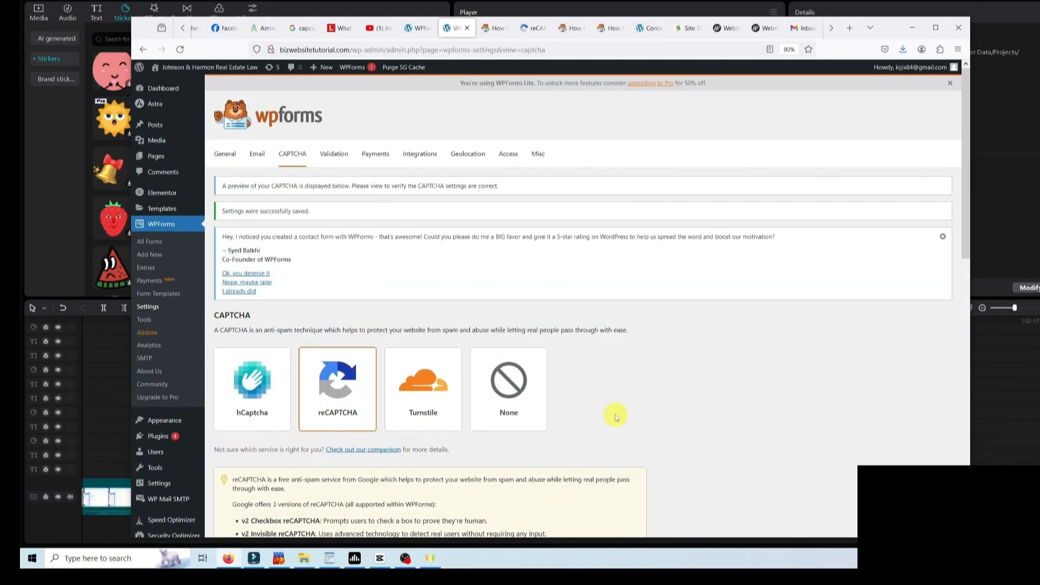
# - In the Contact Form's notification settings, change the subject line to 'New Business Email Inquiry'
pyautogui.click(158, 243)
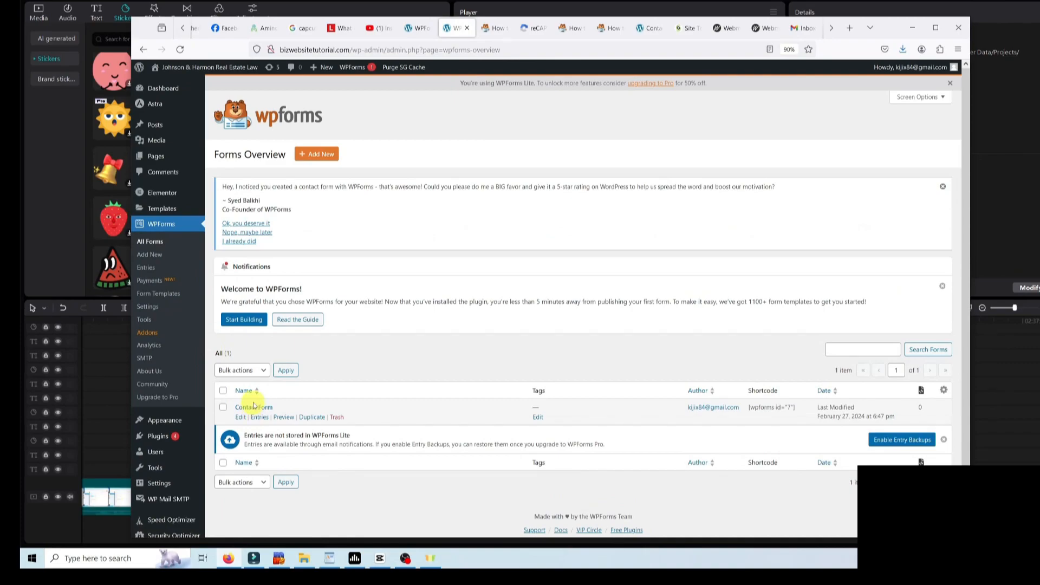
pyautogui.click(240, 417)
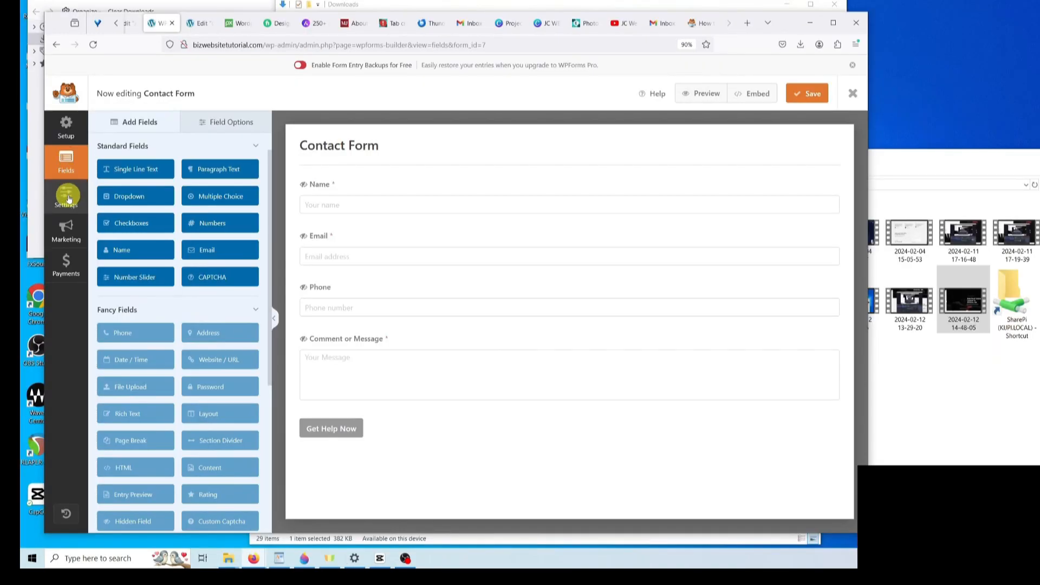
pyautogui.click(66, 197)
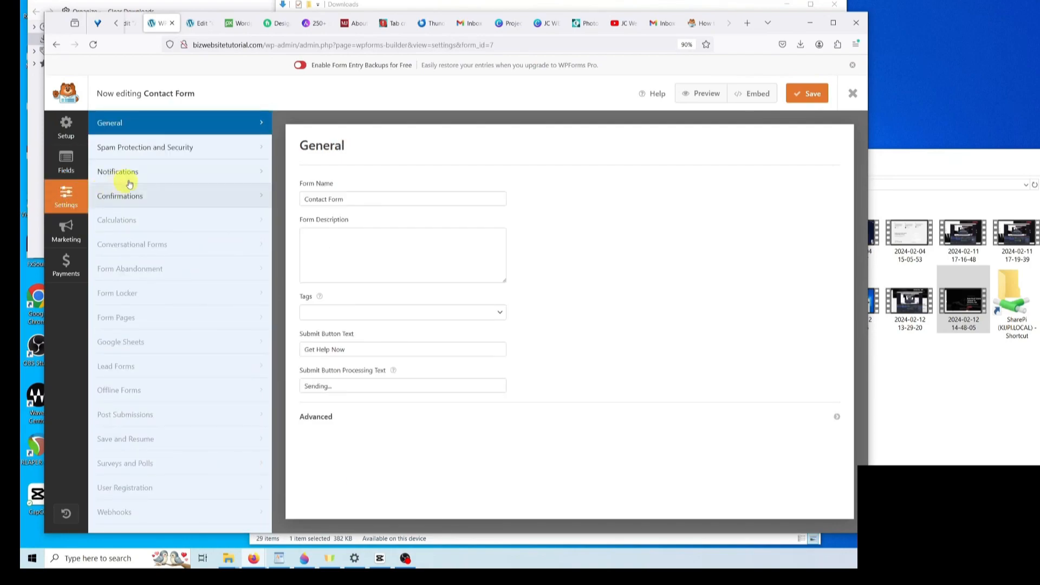
pyautogui.click(151, 179)
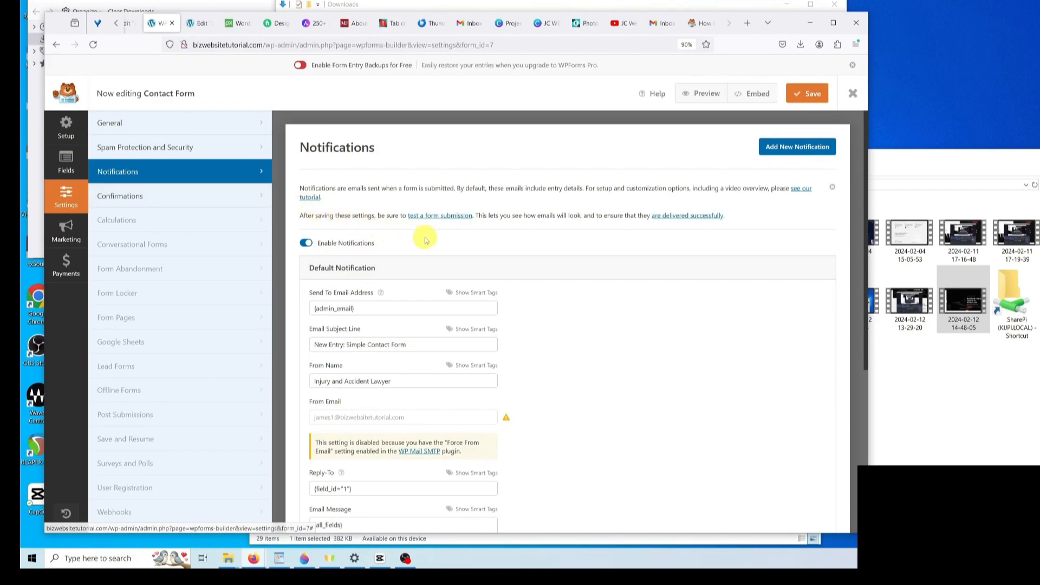
pyautogui.scroll(-2, 483, 281)
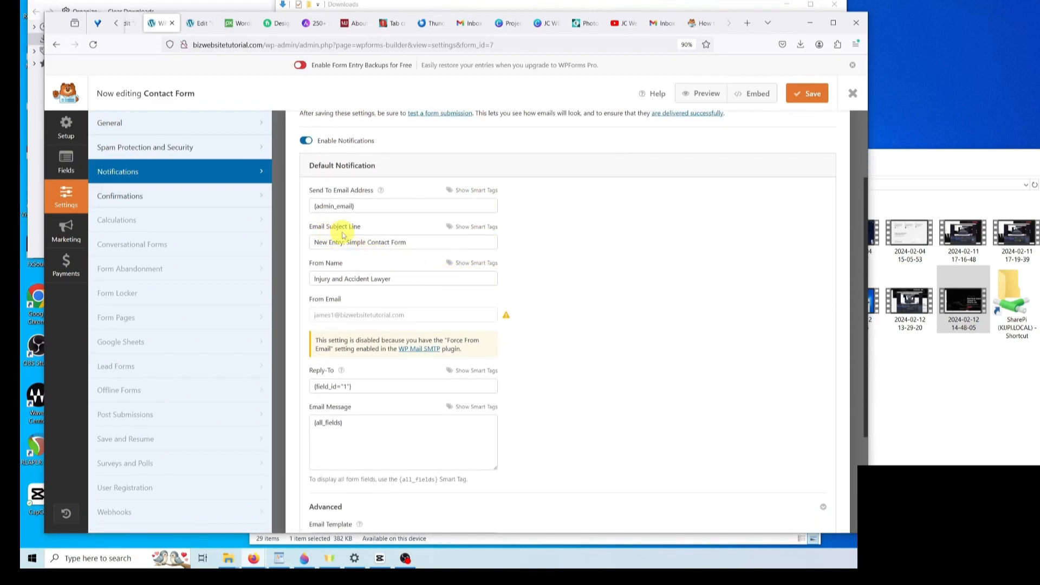
pyautogui.click(394, 243)
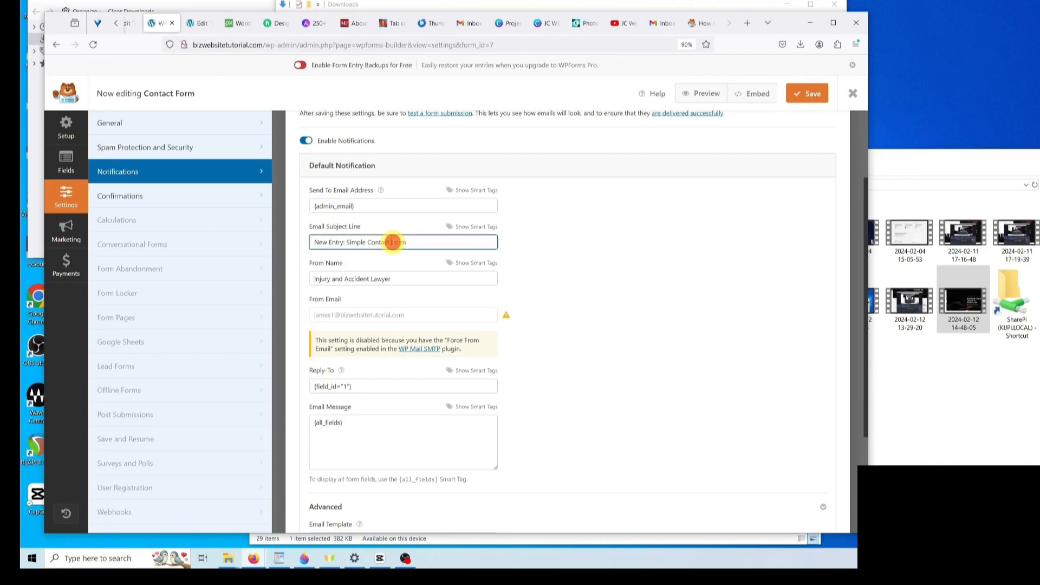
pyautogui.tripleClick(432, 242)
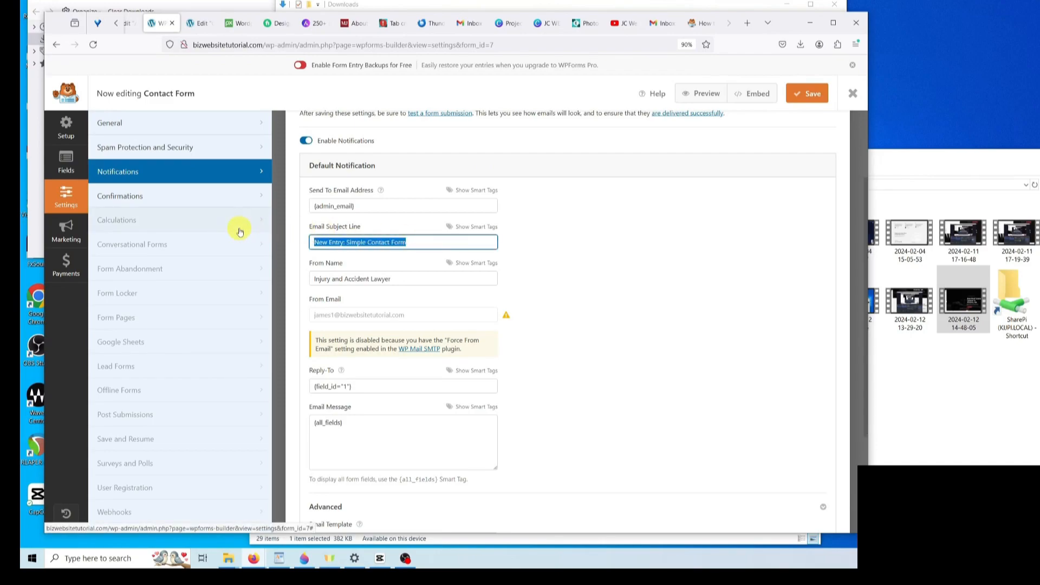
pyautogui.write('New Business Email Inquiry')
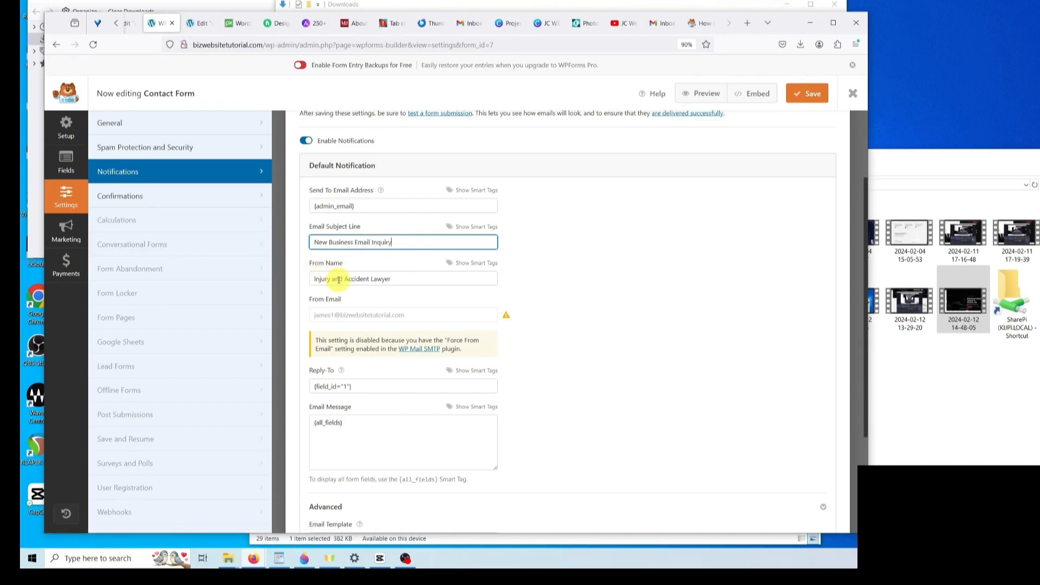
# - Replace the From Name 'Injury and Accident Lawyer' with the sender's name and save the form
pyautogui.doubleClick(322, 279)
pyautogui.click(421, 280)
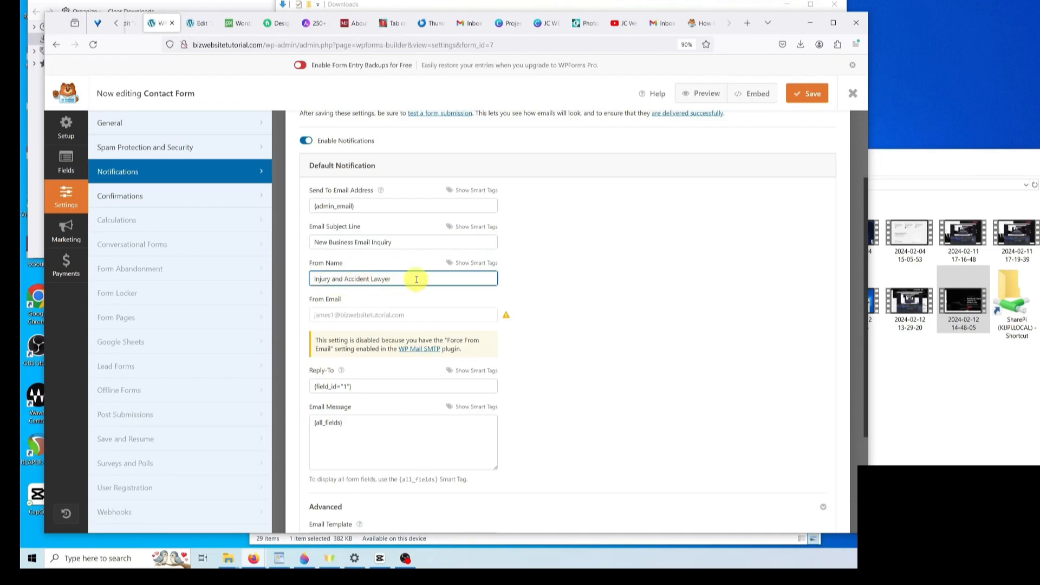
pyautogui.moveTo(479, 277); pyautogui.dragTo(284, 276)
pyautogui.press('BackSpace')
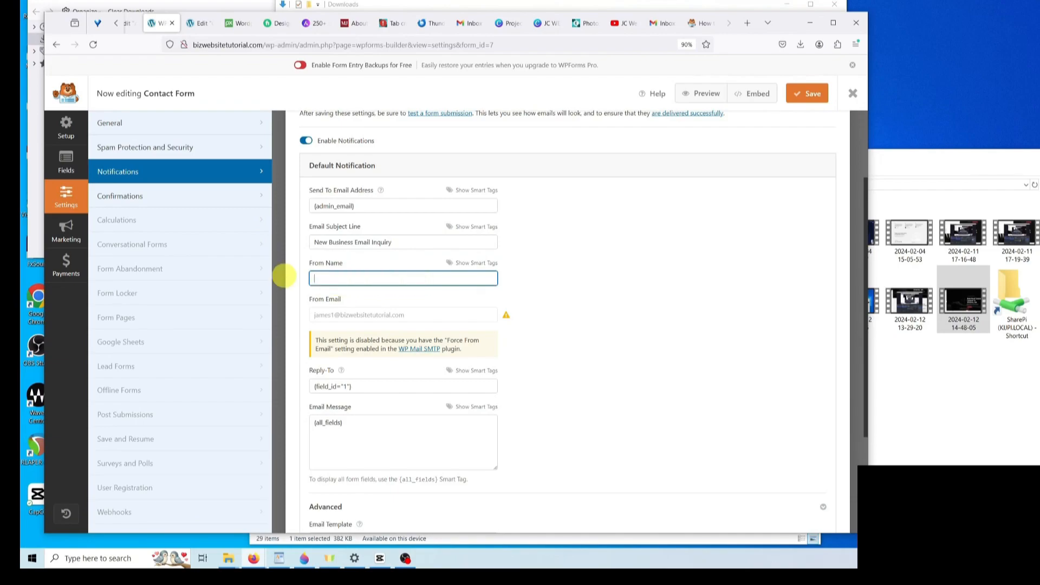
pyautogui.write('James C')
pyautogui.doubleClick(557, 297)
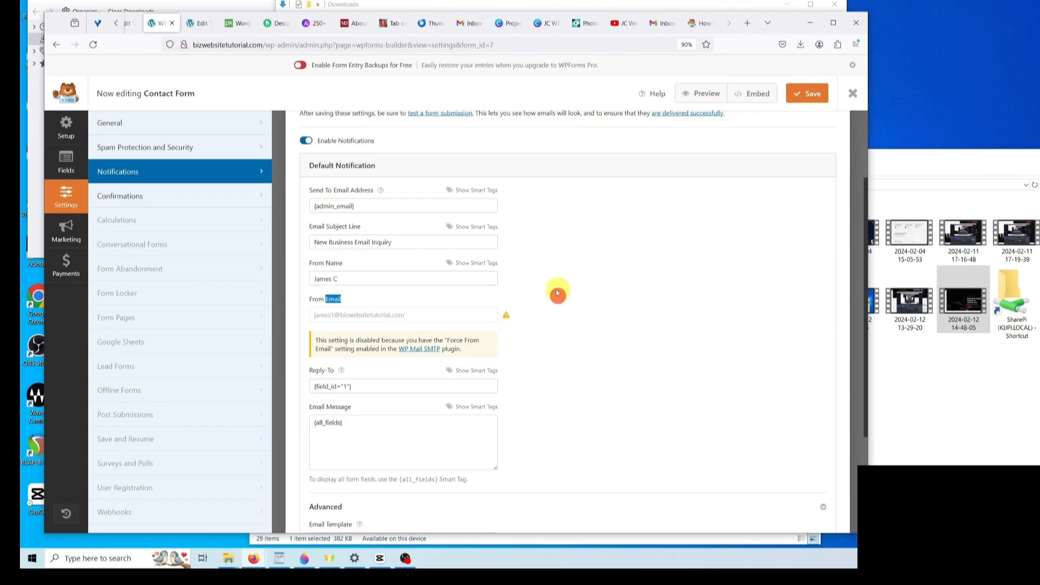
pyautogui.click(812, 95)
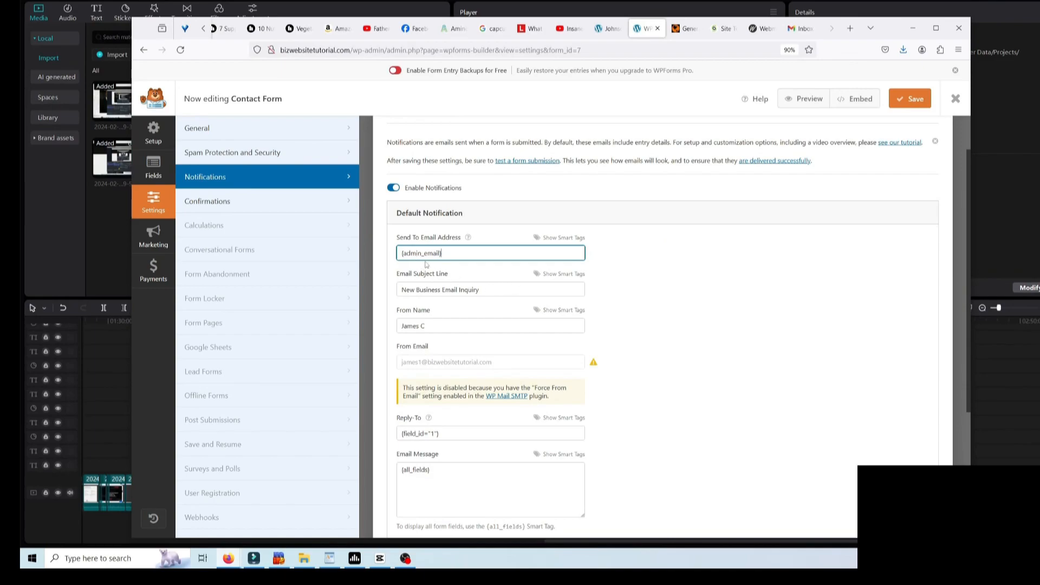
# - Replace {admin_email} in Send To Email Address with the site's email address and save the form
pyautogui.click(456, 252)
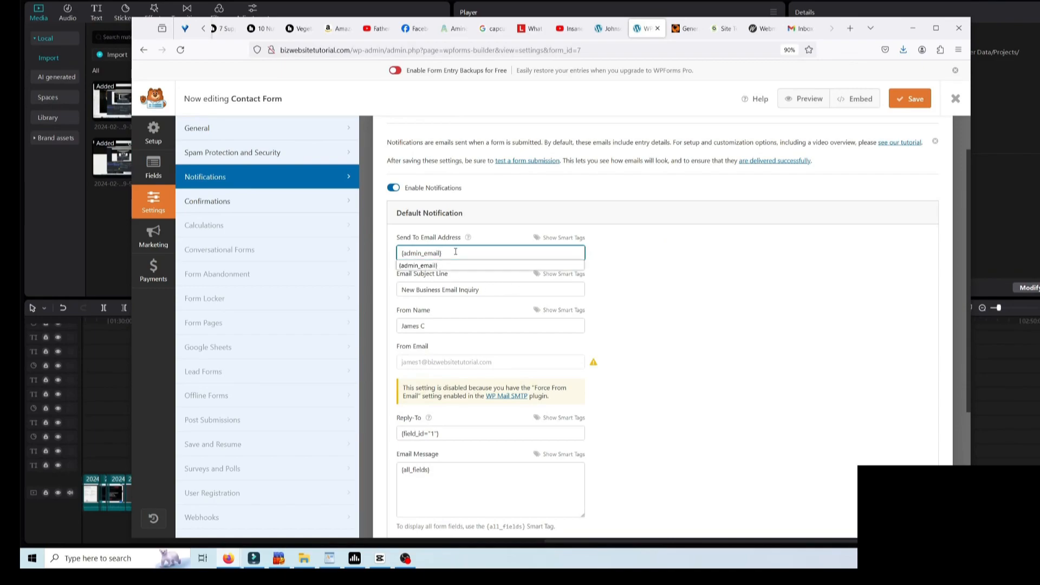
pyautogui.moveTo(467, 253); pyautogui.dragTo(380, 253)
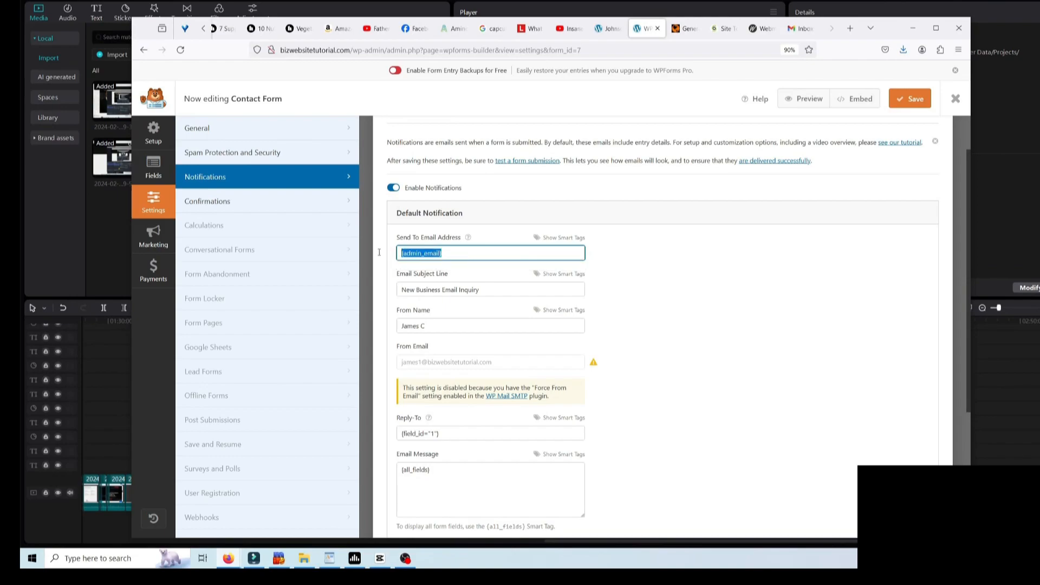
pyautogui.press('BackSpace')
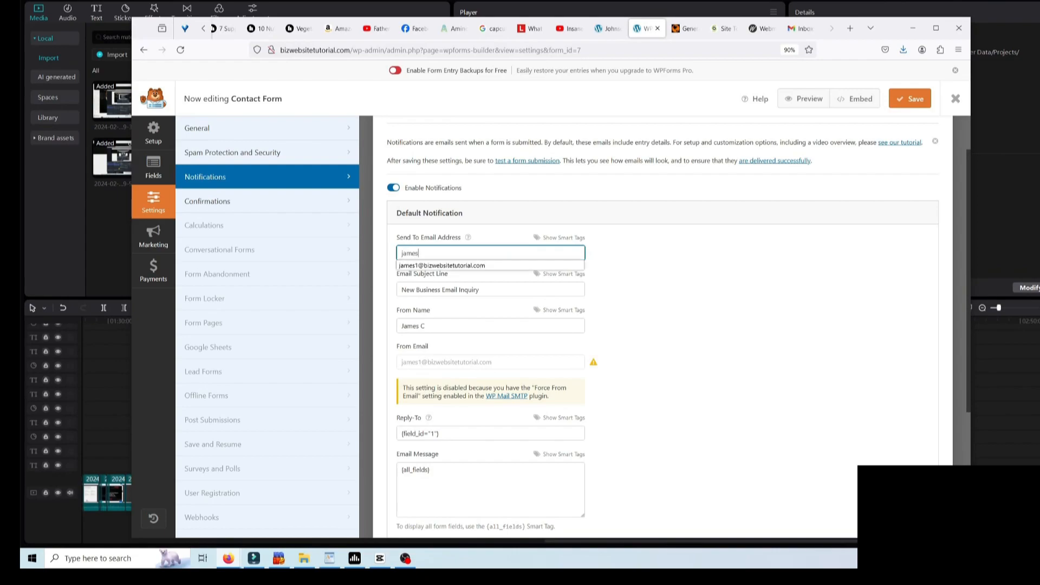
pyautogui.click(432, 265)
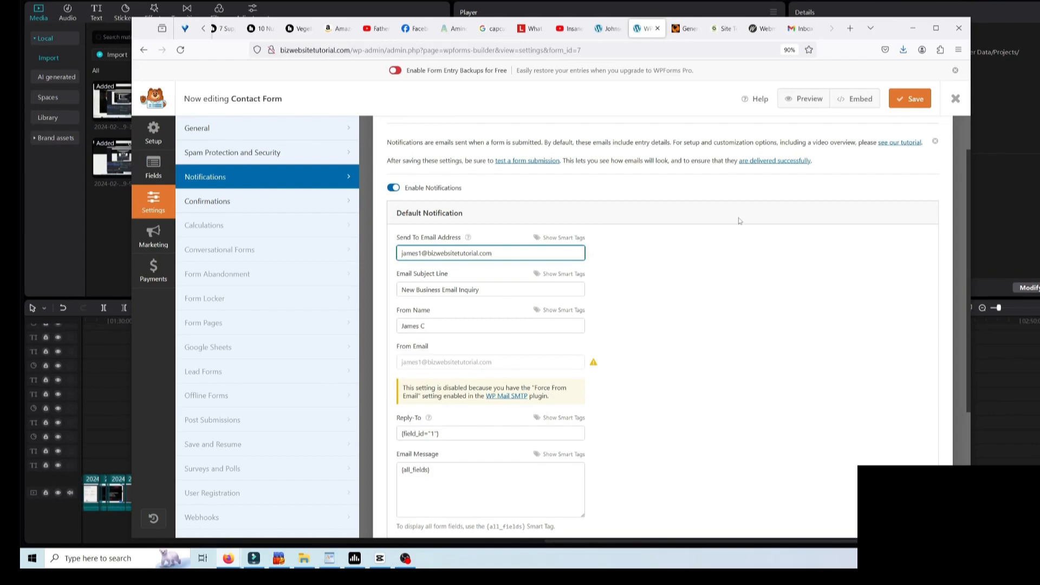
pyautogui.click(916, 107)
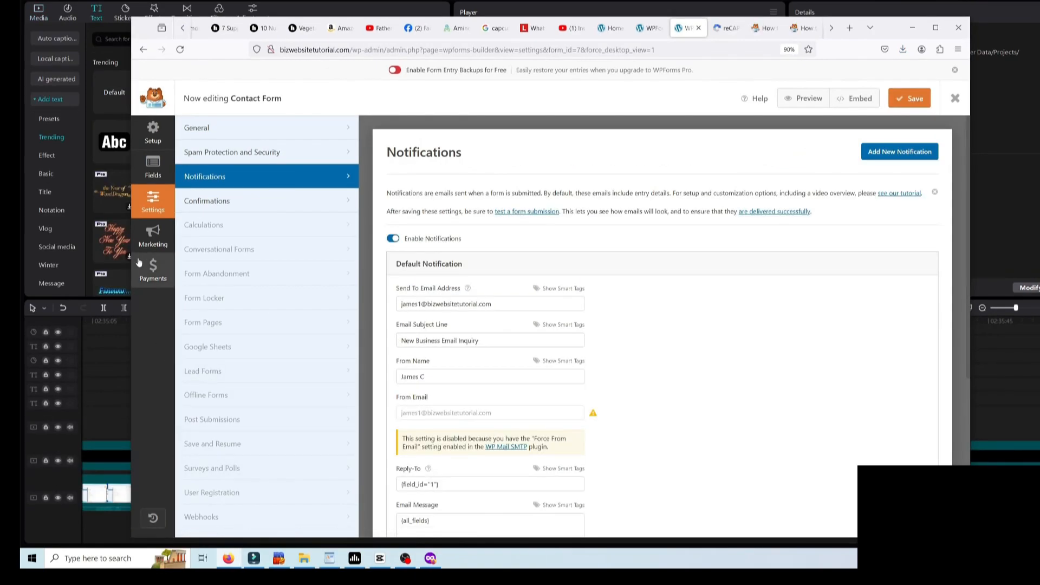
# - Add reCAPTCHA to the Contact Form's fields, acknowledge the enabled notice, and save the form
pyautogui.click(154, 171)
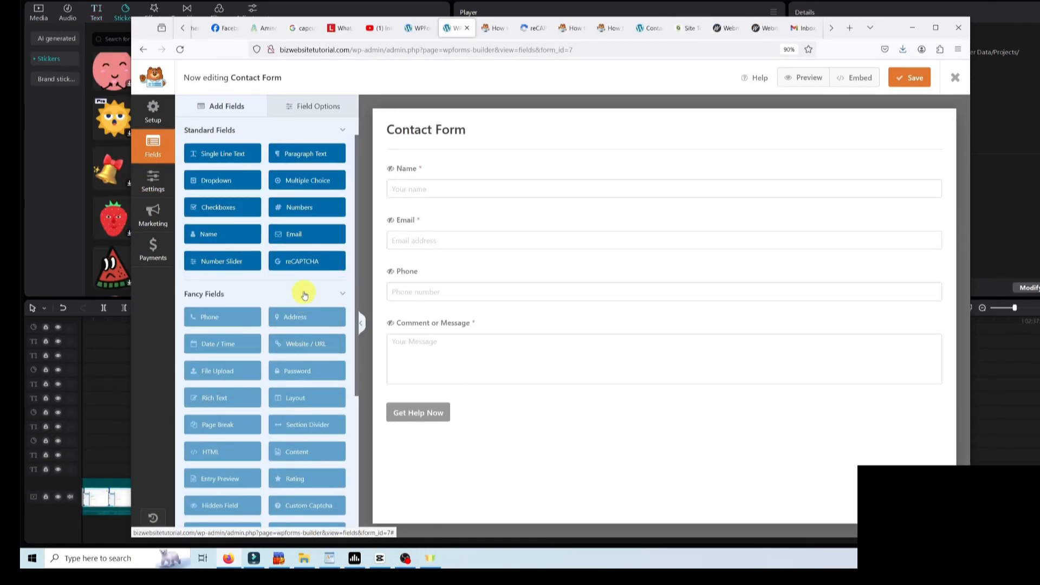
pyautogui.click(307, 282)
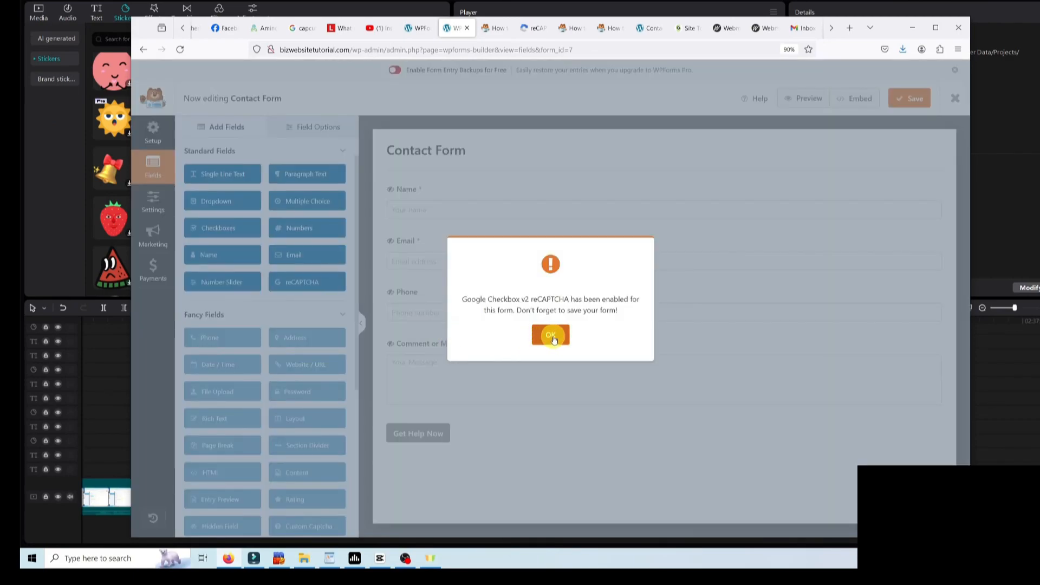
pyautogui.click(552, 337)
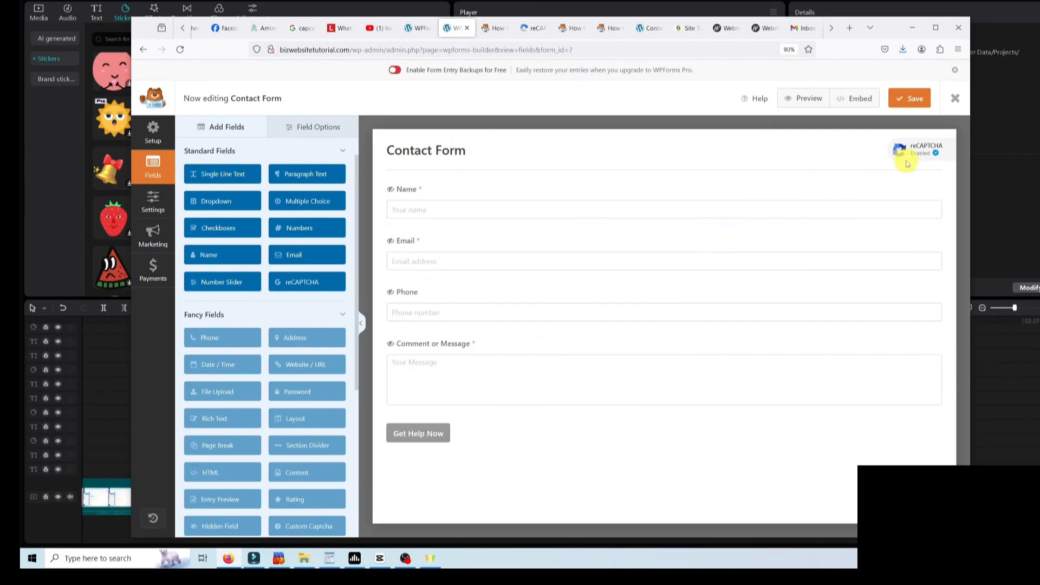
pyautogui.click(911, 99)
# - Load the live bizwebsitetutorial.com homepage and bring its contact form into view
pyautogui.click(493, 27)
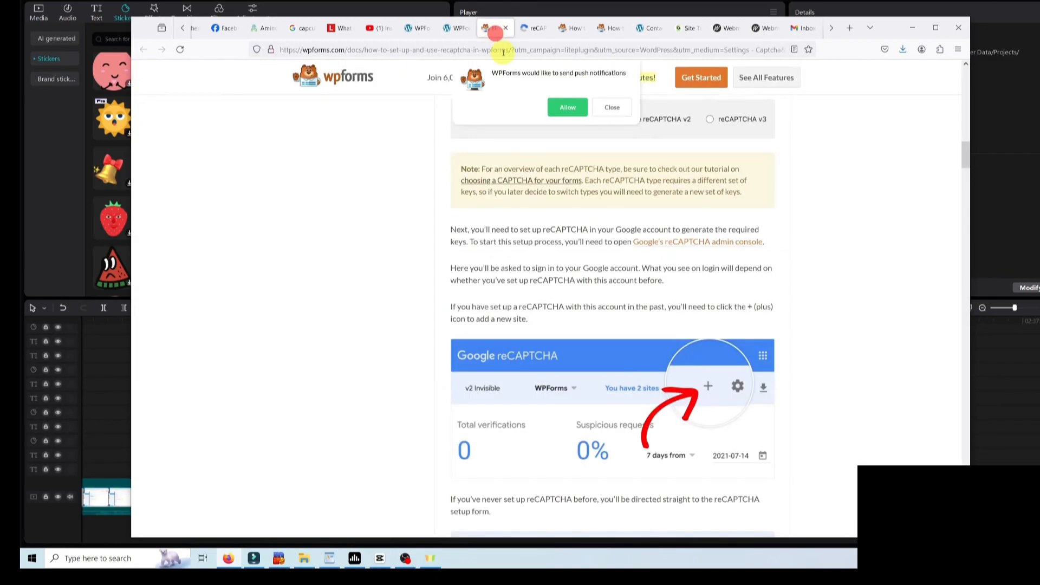
pyautogui.click(503, 50)
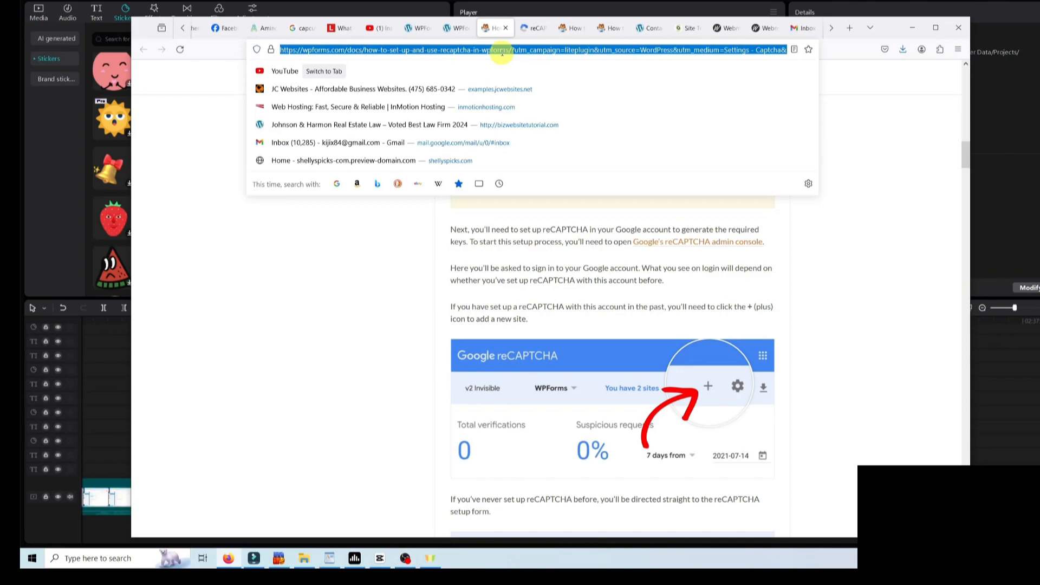
pyautogui.write('bizwebsitetutorial.com')
pyautogui.press('Return')
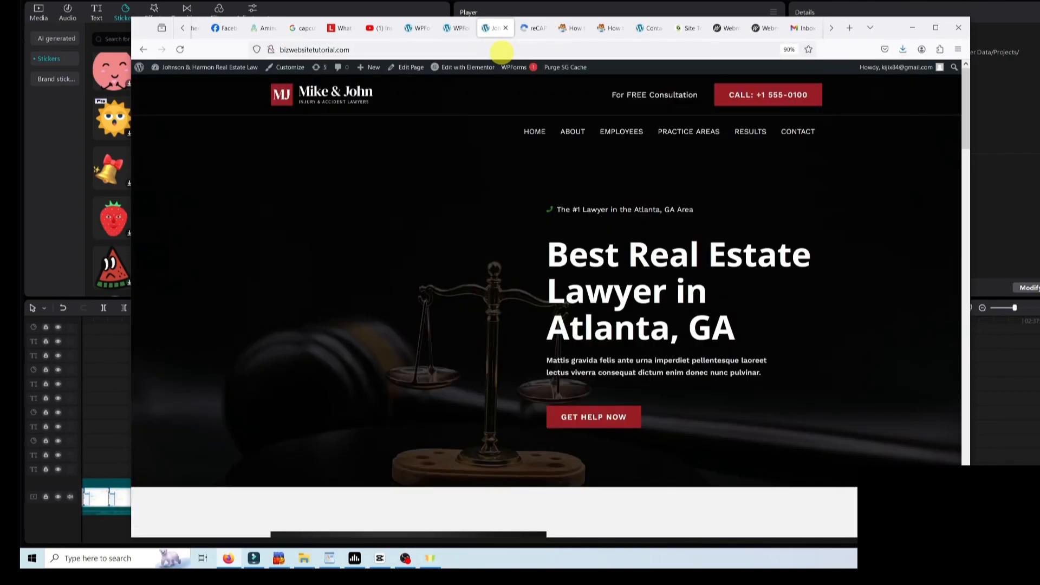
pyautogui.moveTo(969, 88); pyautogui.dragTo(933, 453)
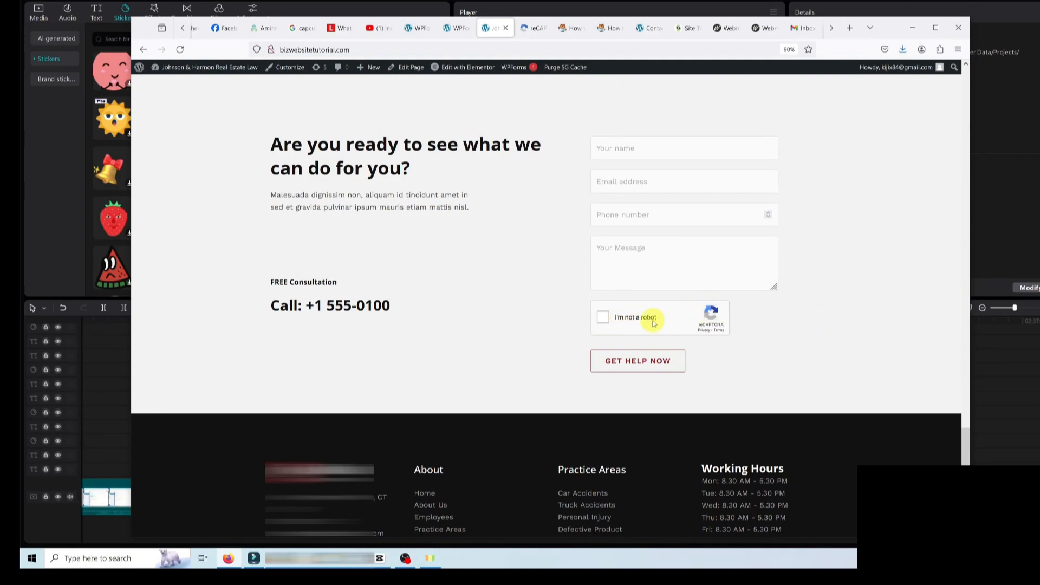
# - Fill in a name, email address and message 'Test', pass the reCAPTCHA check, and submit
pyautogui.click(637, 148)
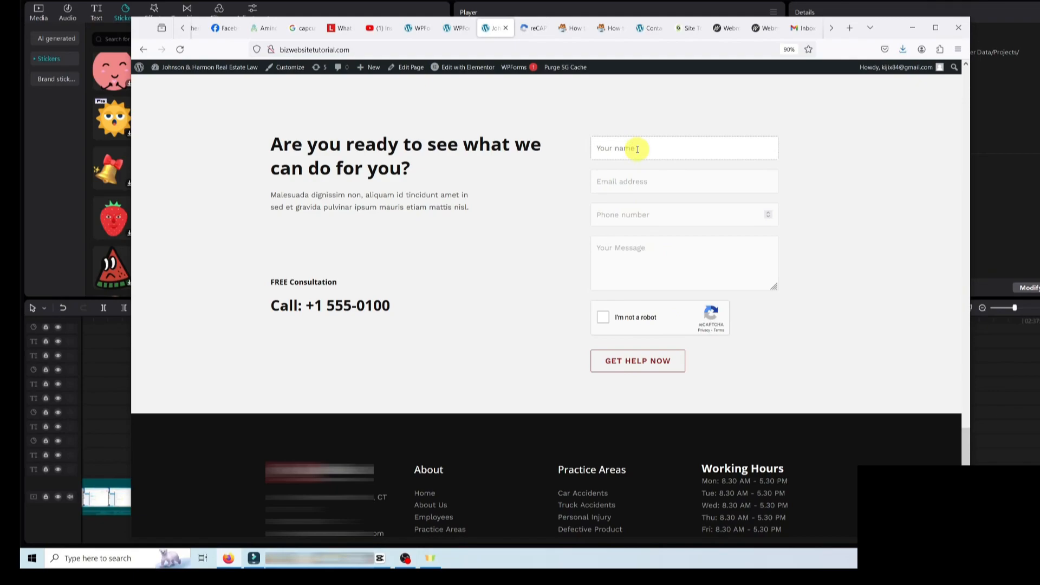
pyautogui.write('James')
pyautogui.press('Tab')
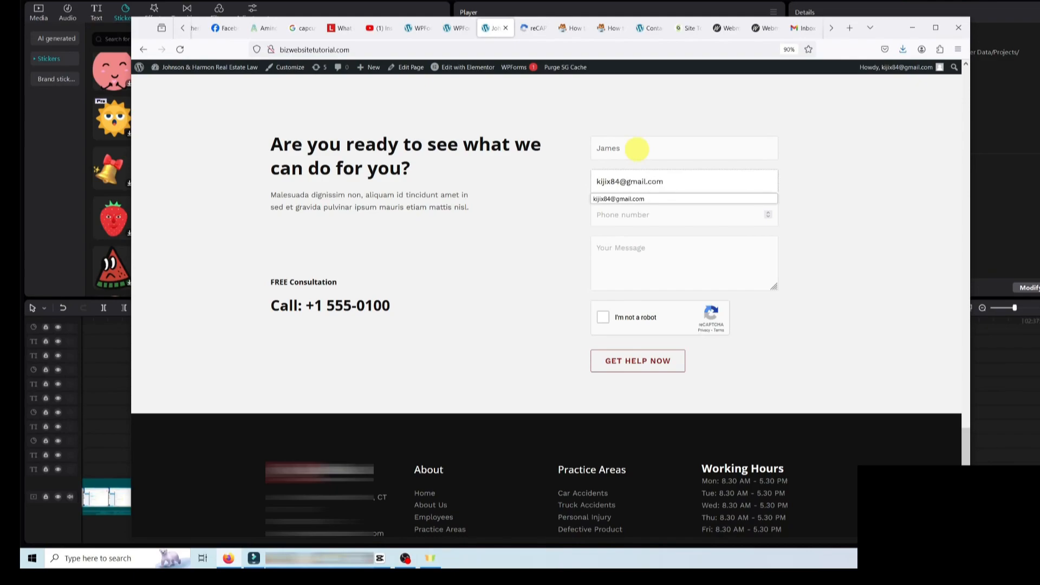
pyautogui.click(659, 249)
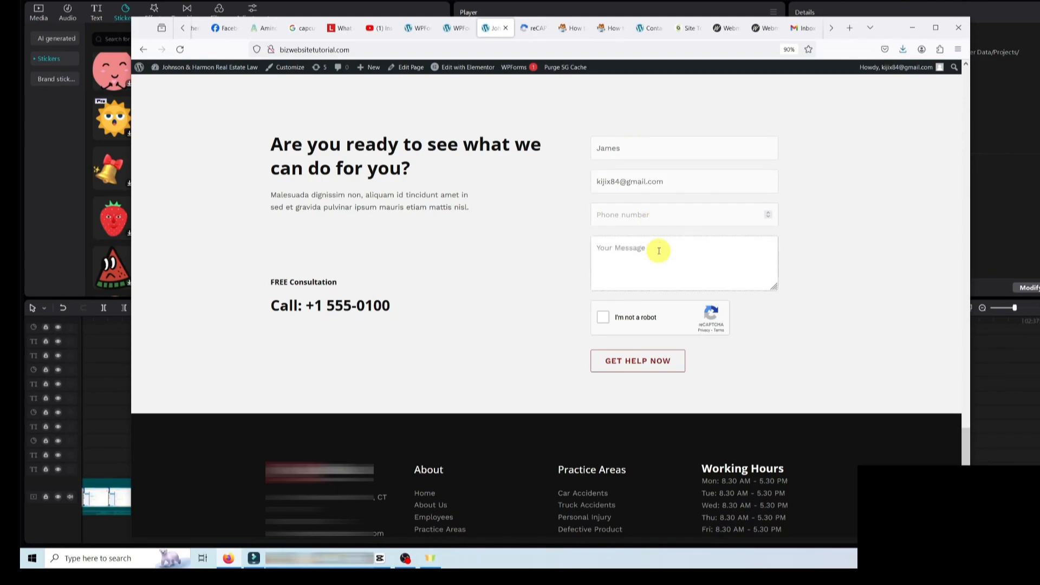
pyautogui.write('Test')
pyautogui.click(605, 319)
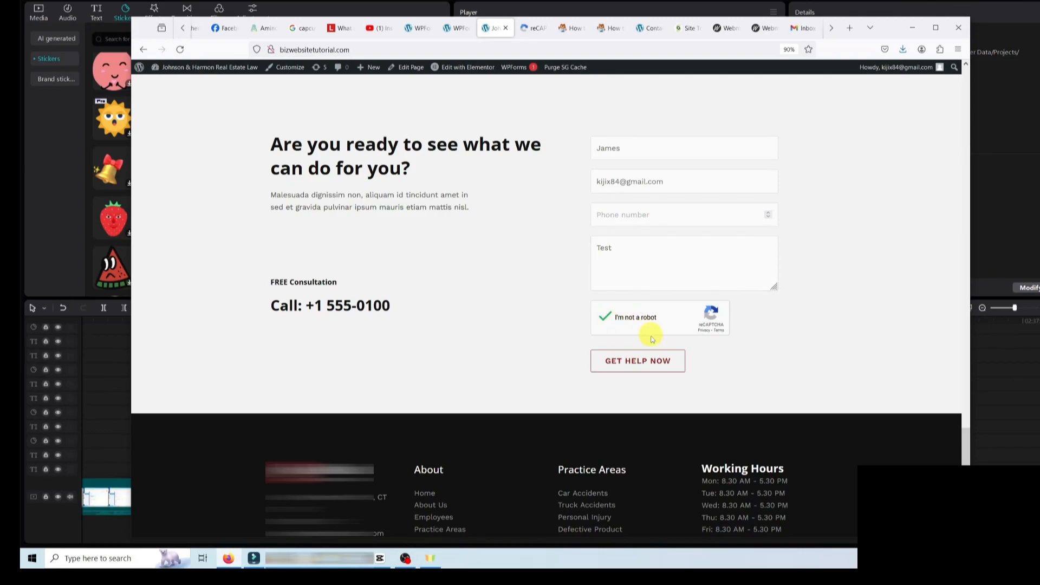
pyautogui.click(636, 368)
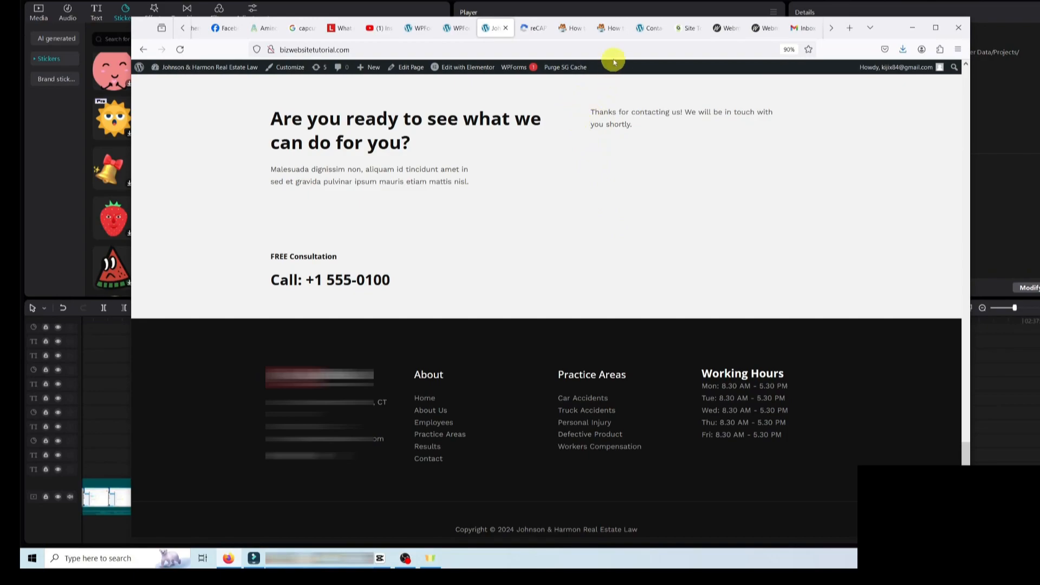
# - Go to siteground.com and sign in to the hosting account
pyautogui.click(687, 35)
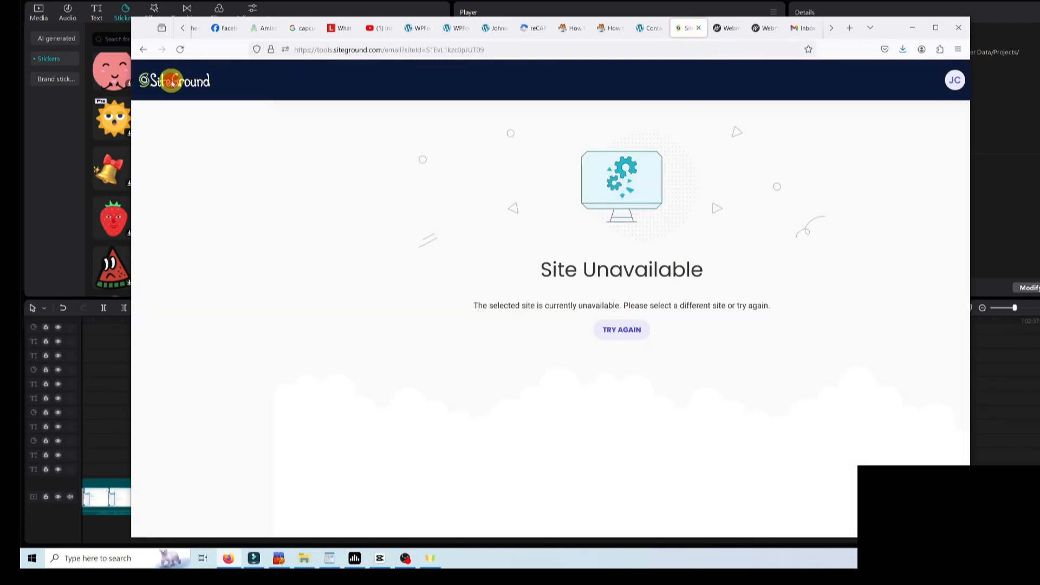
pyautogui.click(377, 51)
pyautogui.write('so')
pyautogui.press('BackSpace')
pyautogui.write('iteground.com/')
pyautogui.press('Return')
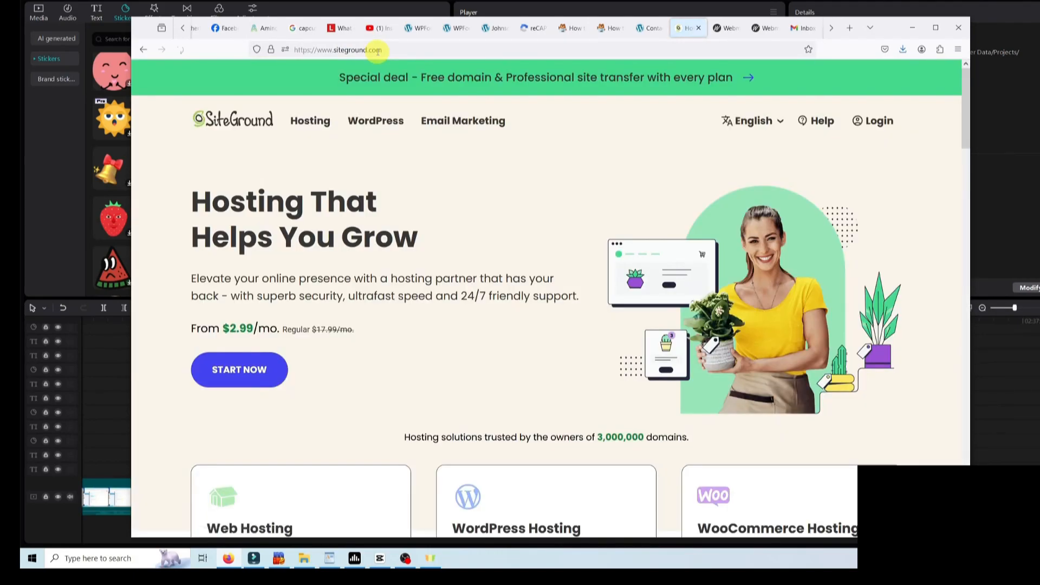
pyautogui.click(893, 131)
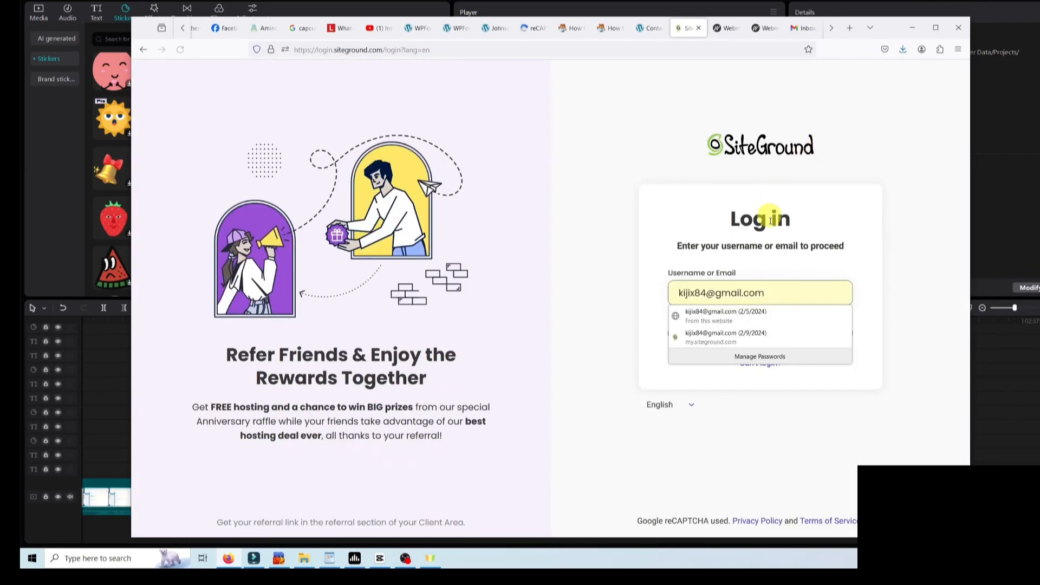
pyautogui.click(932, 274)
pyautogui.click(809, 322)
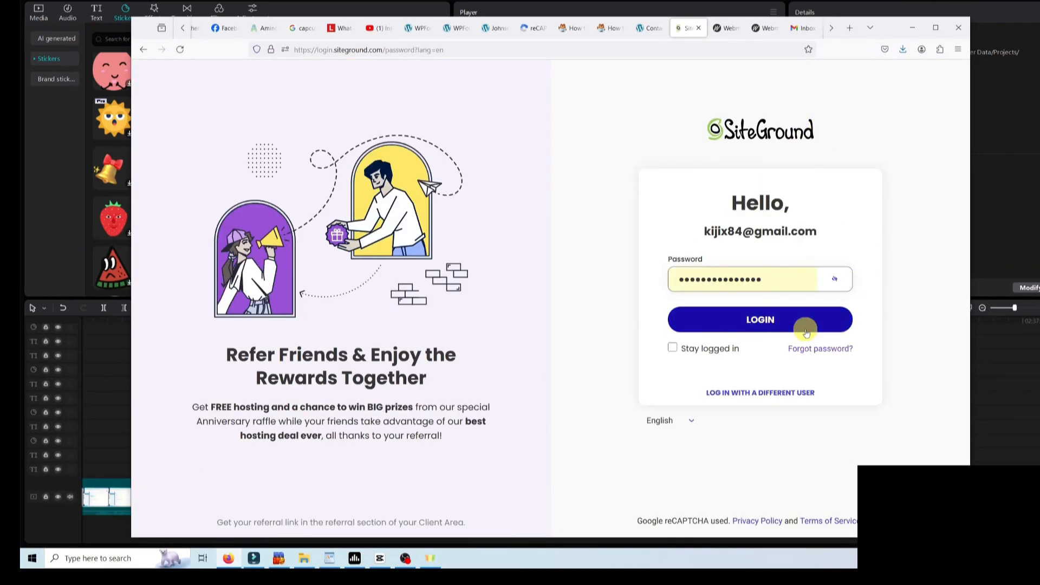
pyautogui.click(794, 323)
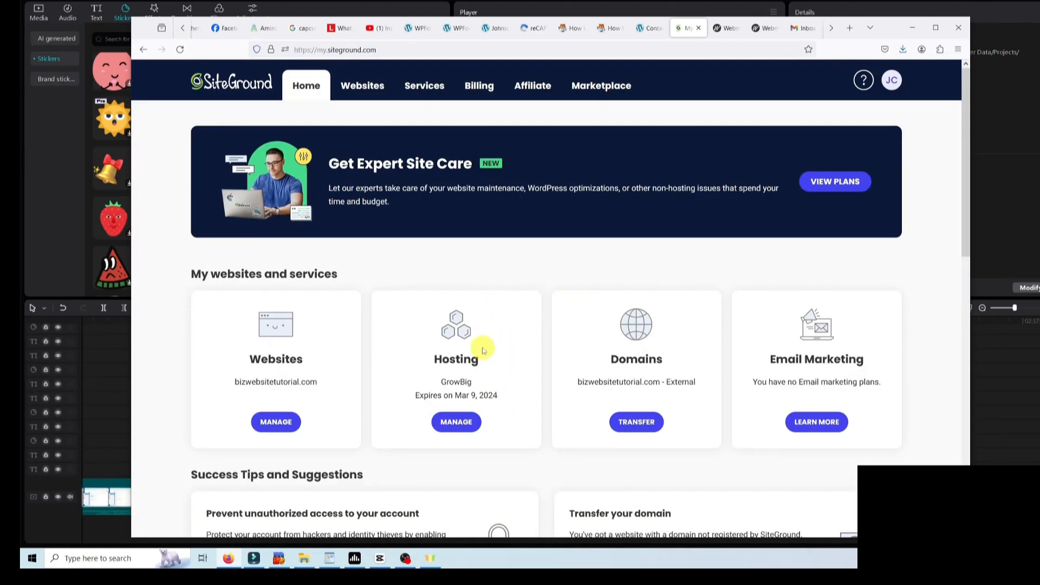
# - Open the site's Site Tools > Email > Accounts and log in to Webmail for the first account
pyautogui.click(453, 426)
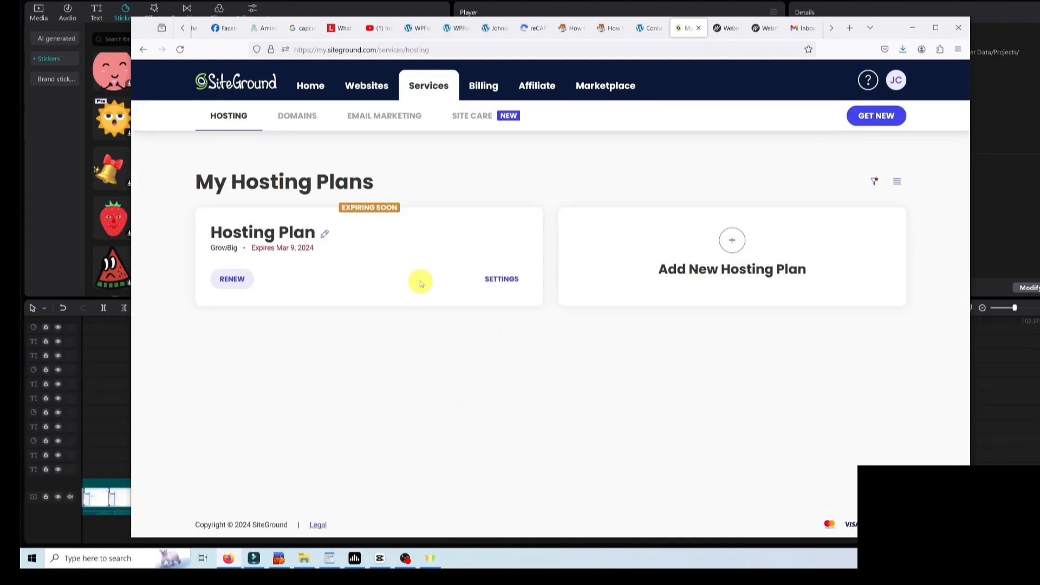
pyautogui.click(506, 279)
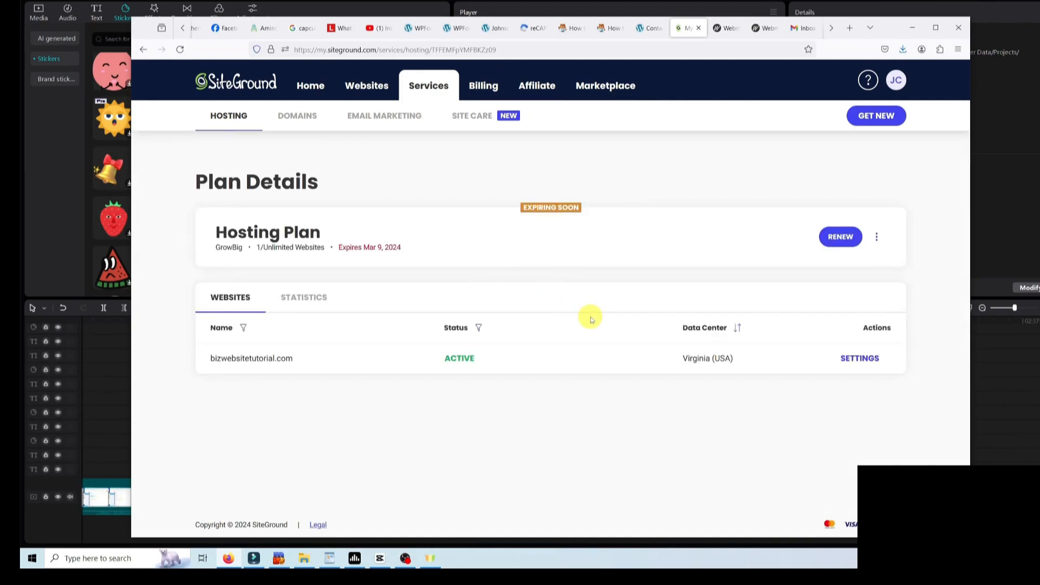
pyautogui.click(862, 360)
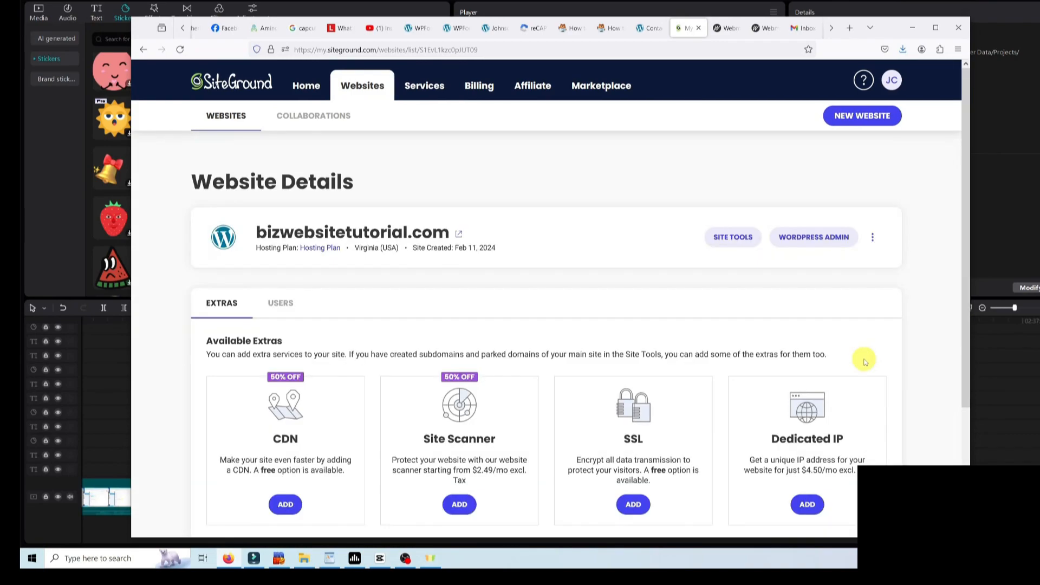
pyautogui.click(738, 244)
pyautogui.click(739, 242)
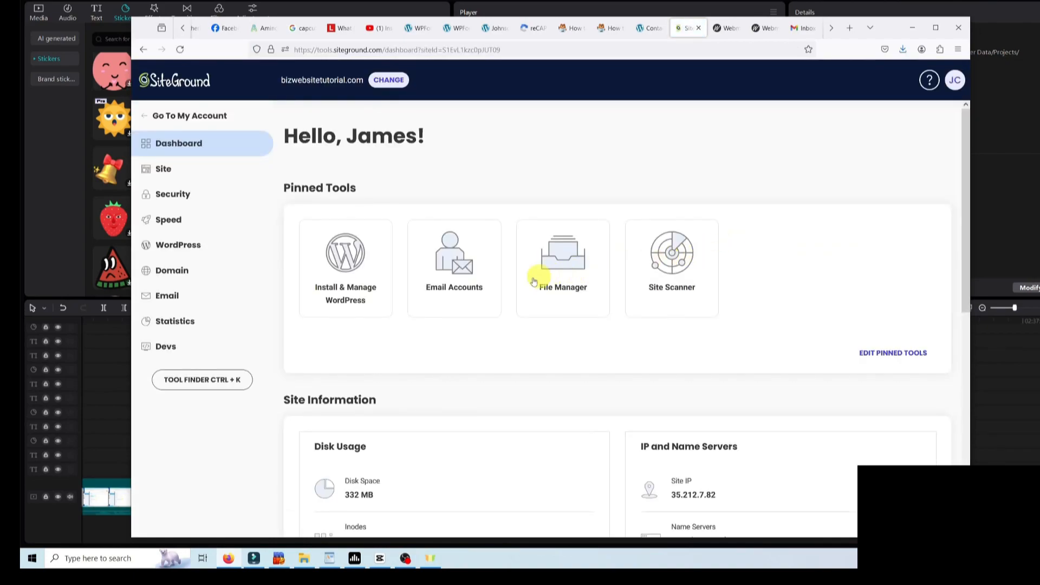
pyautogui.click(179, 295)
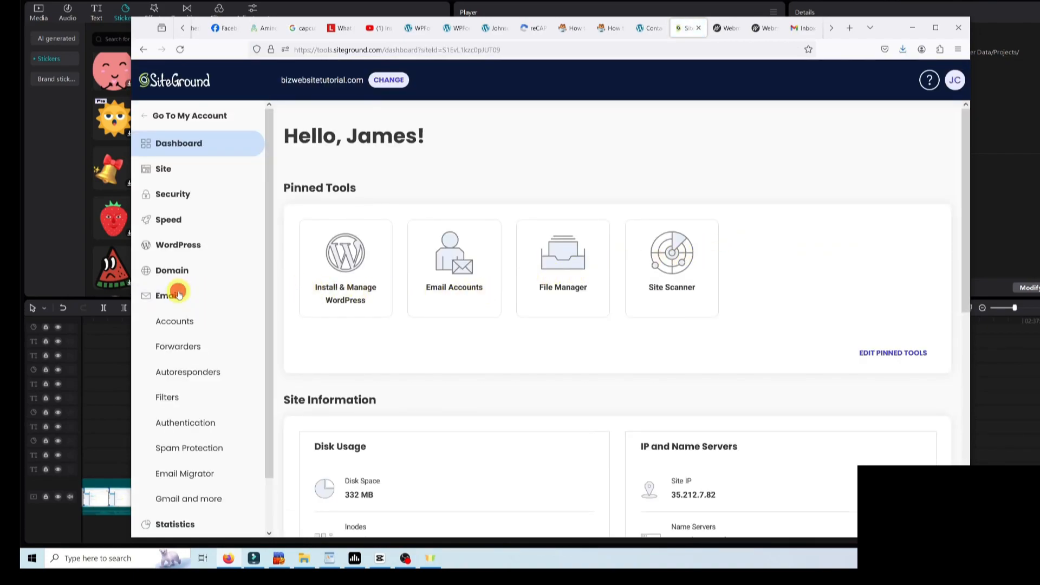
pyautogui.click(184, 322)
pyautogui.scroll(-2, 569, 309)
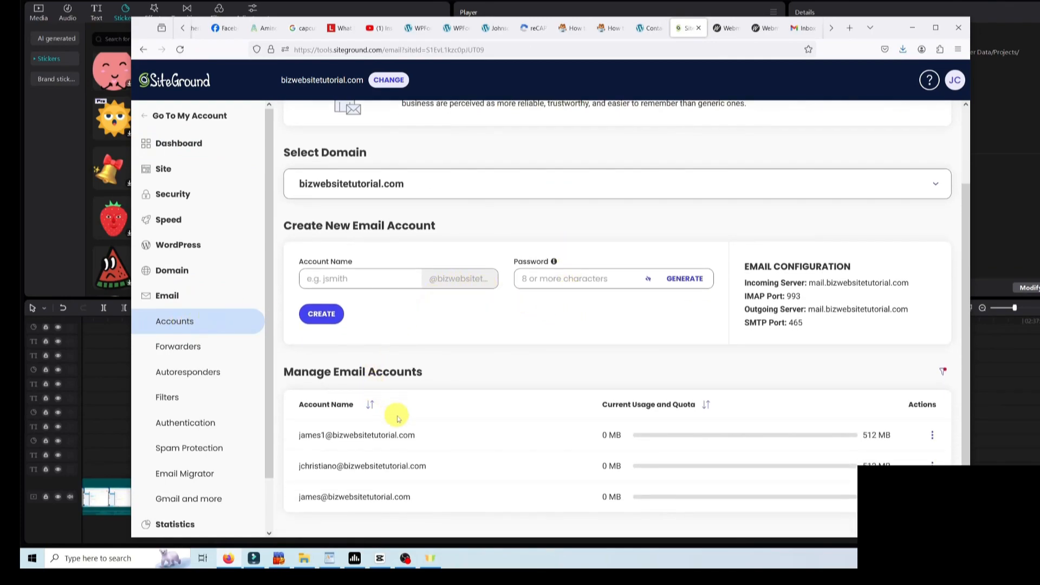
pyautogui.click(932, 435)
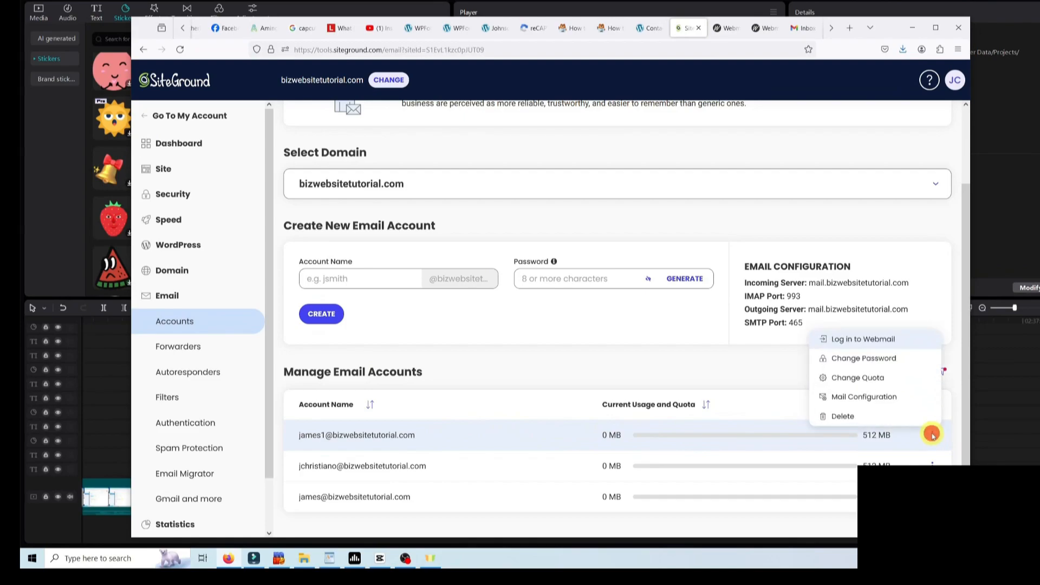
pyautogui.click(866, 340)
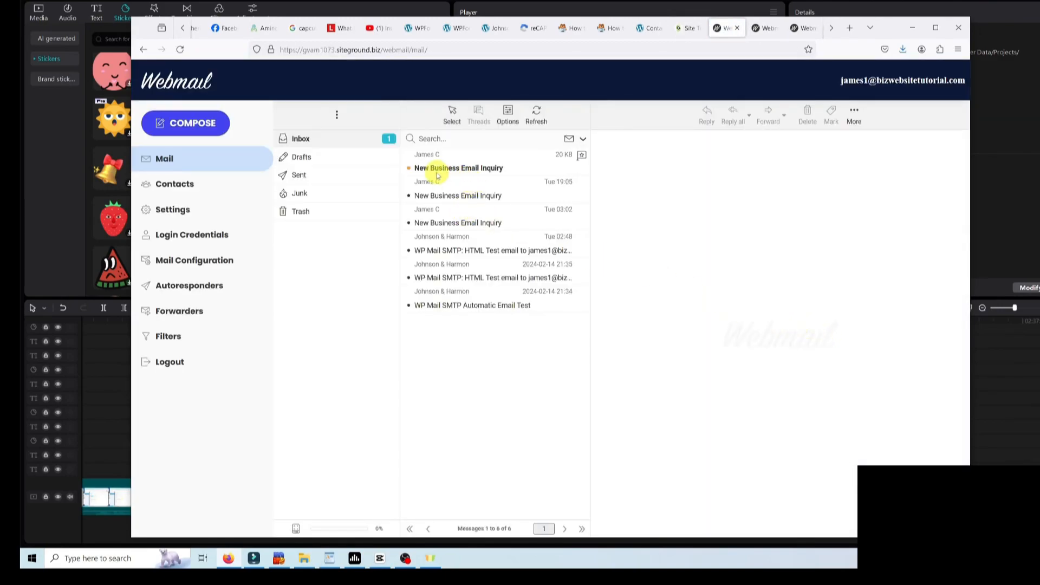
# - Read the top 'New Business Email Inquiry' message to check the test submission's details
pyautogui.click(476, 170)
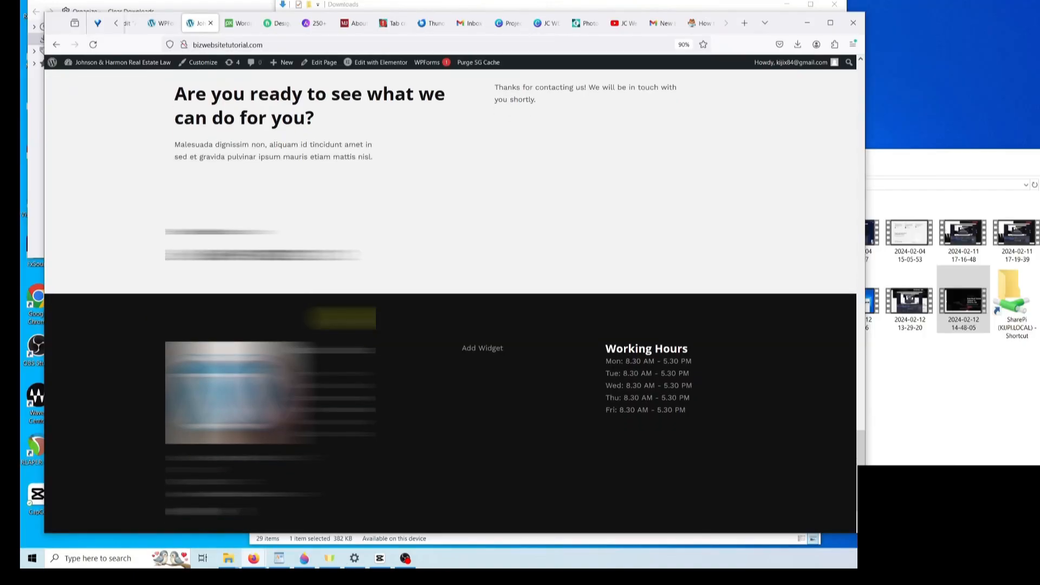
pyautogui.scroll(-2, 349, 320)
pyautogui.scroll(10, 350, 320)
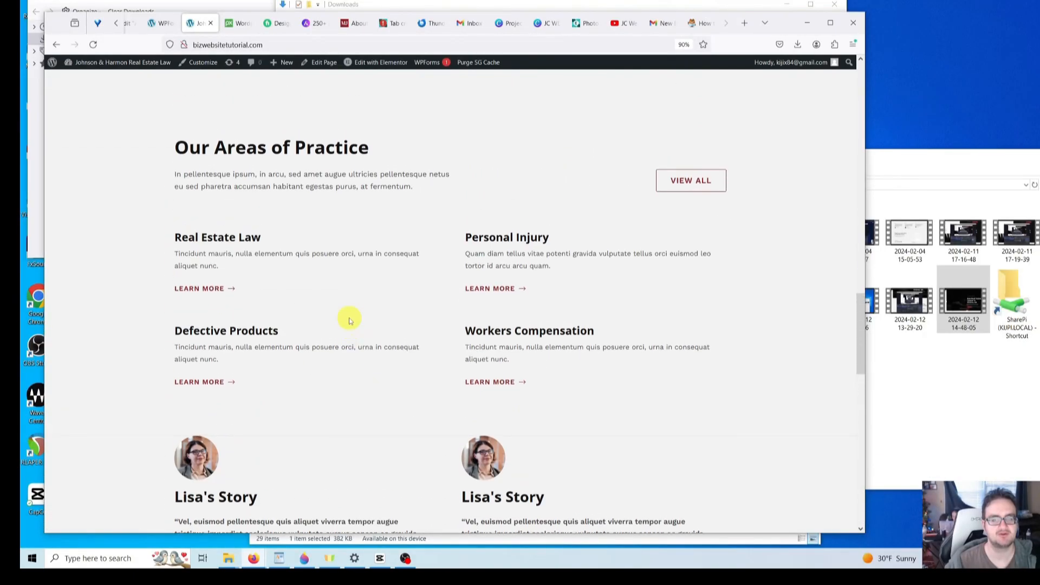
pyautogui.scroll(15, 349, 319)
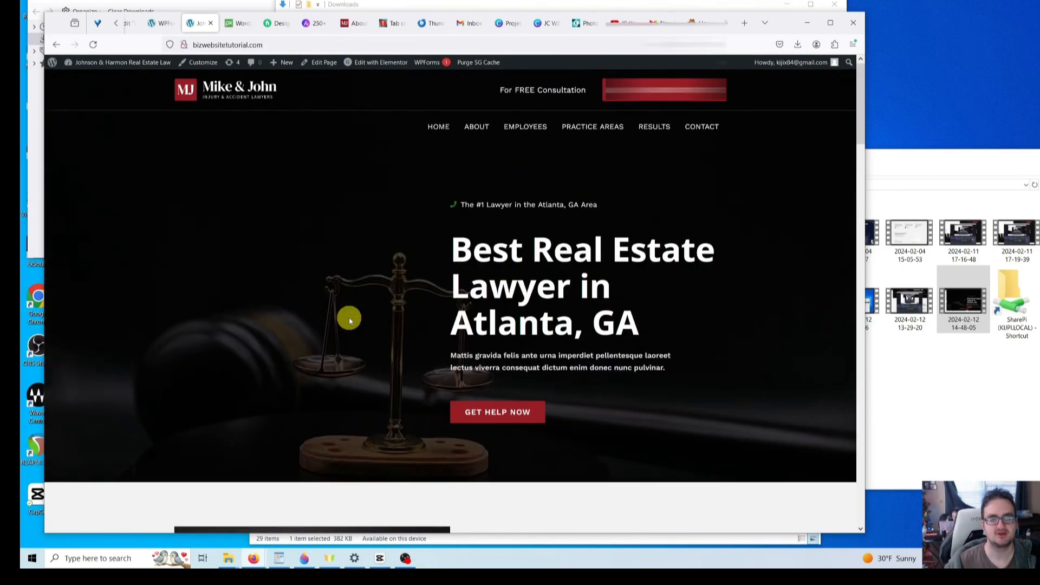